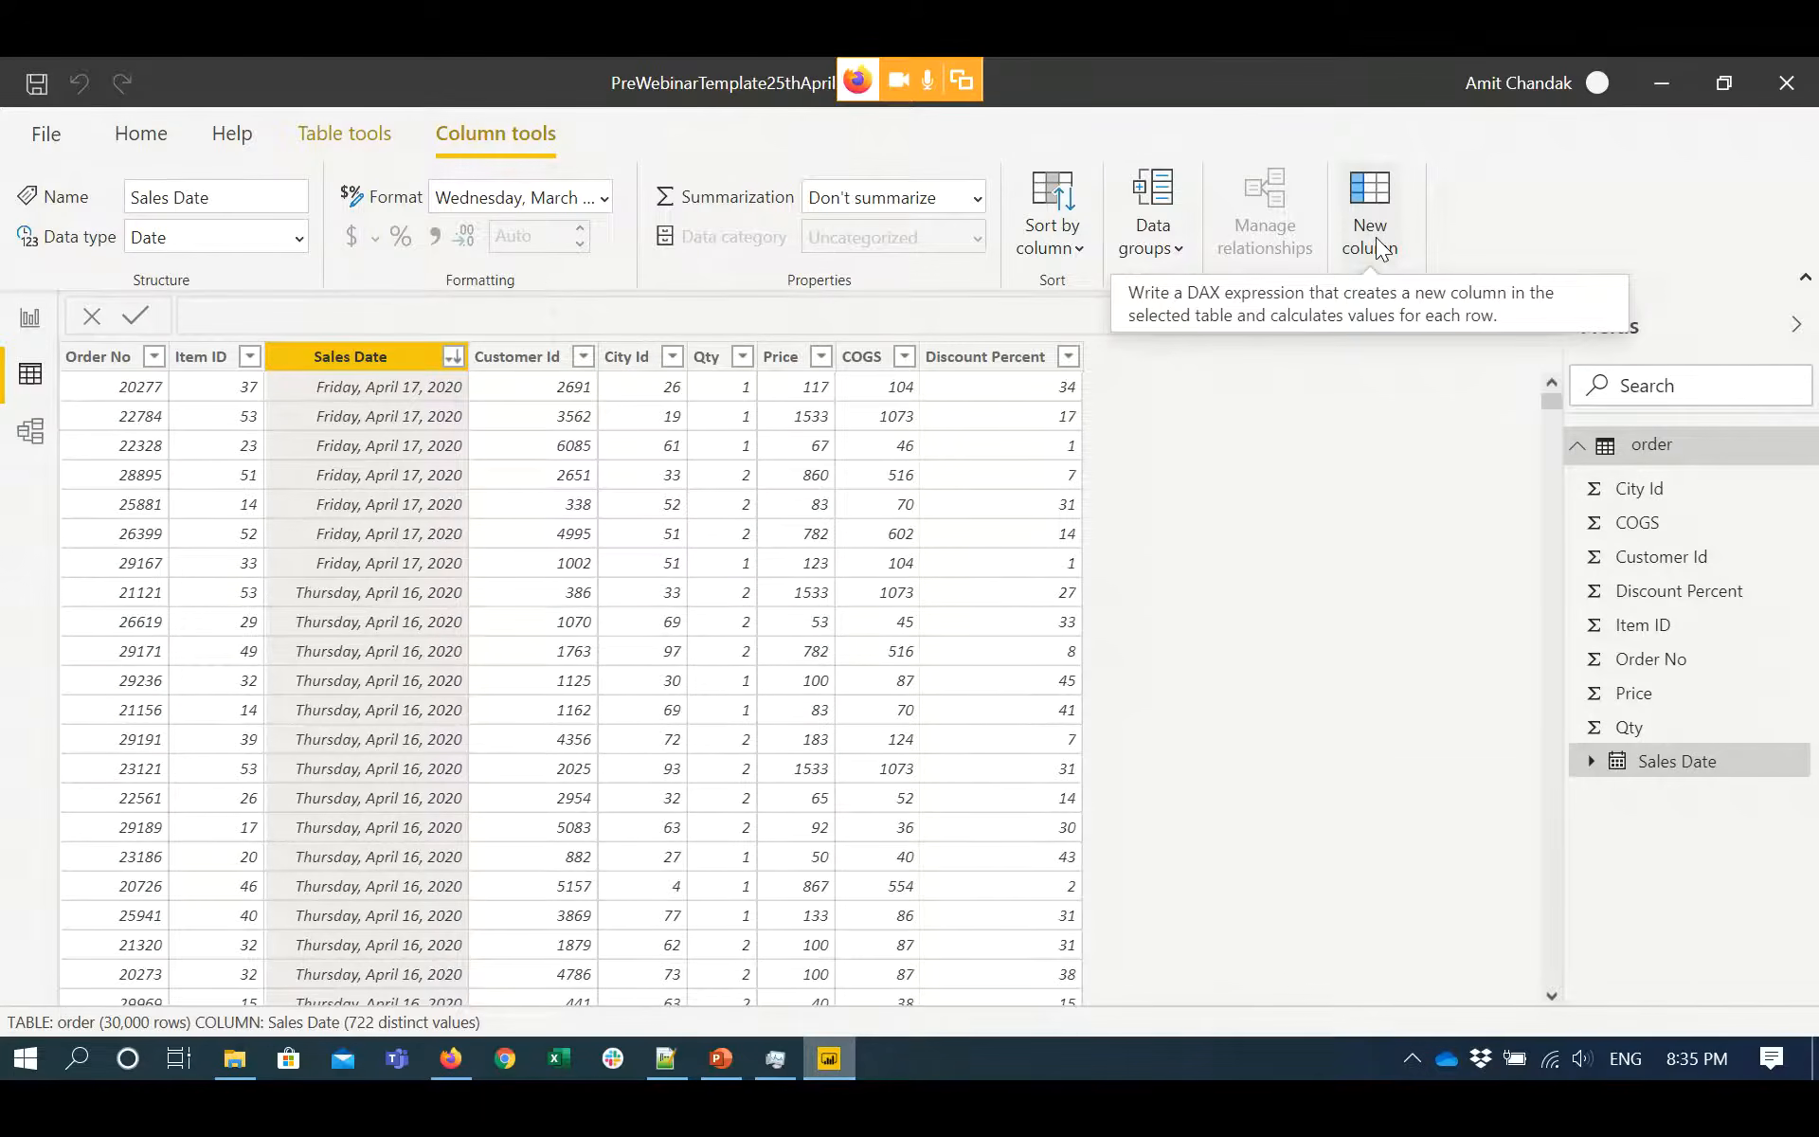
# - Create a calculated table with the formula copied from the Notepad++ notes: Date = CALENDAR(Date(2018,01,01),TODAY())
pyautogui.click(315, 137)
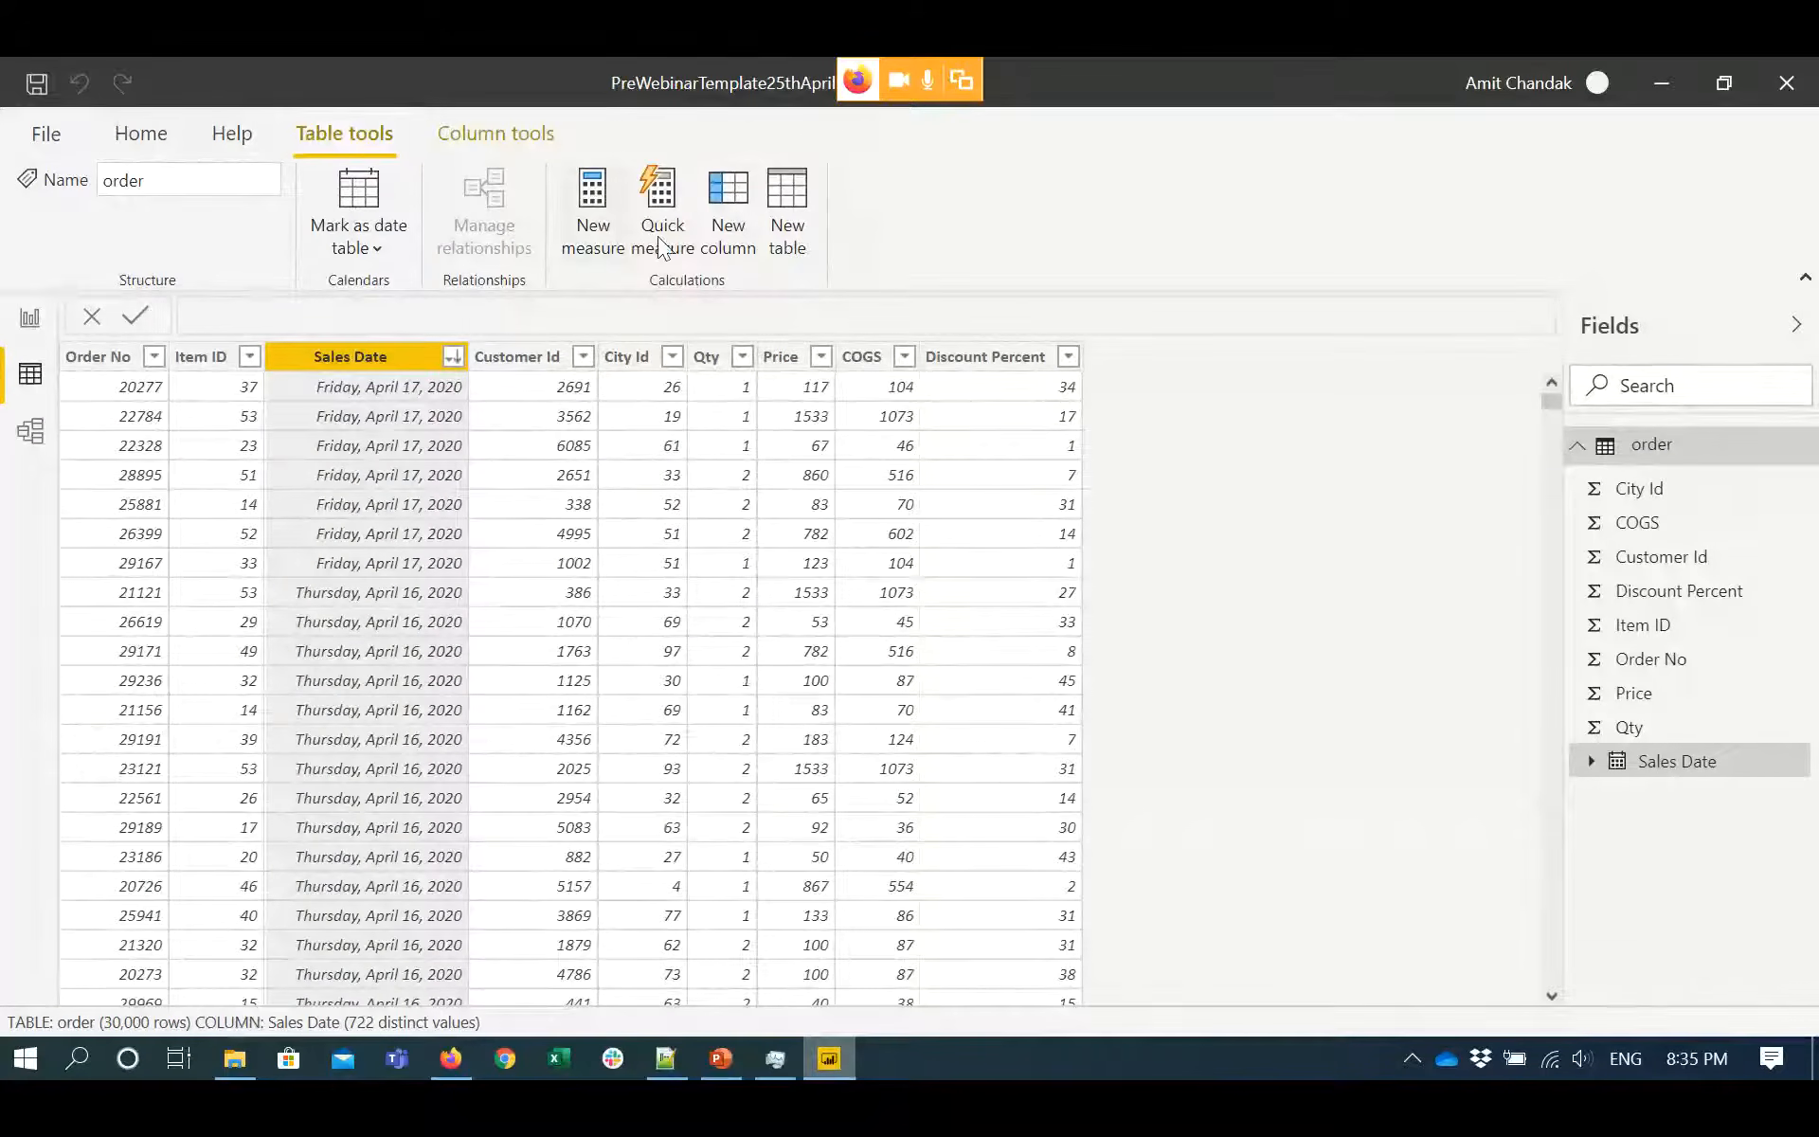
pyautogui.click(668, 1071)
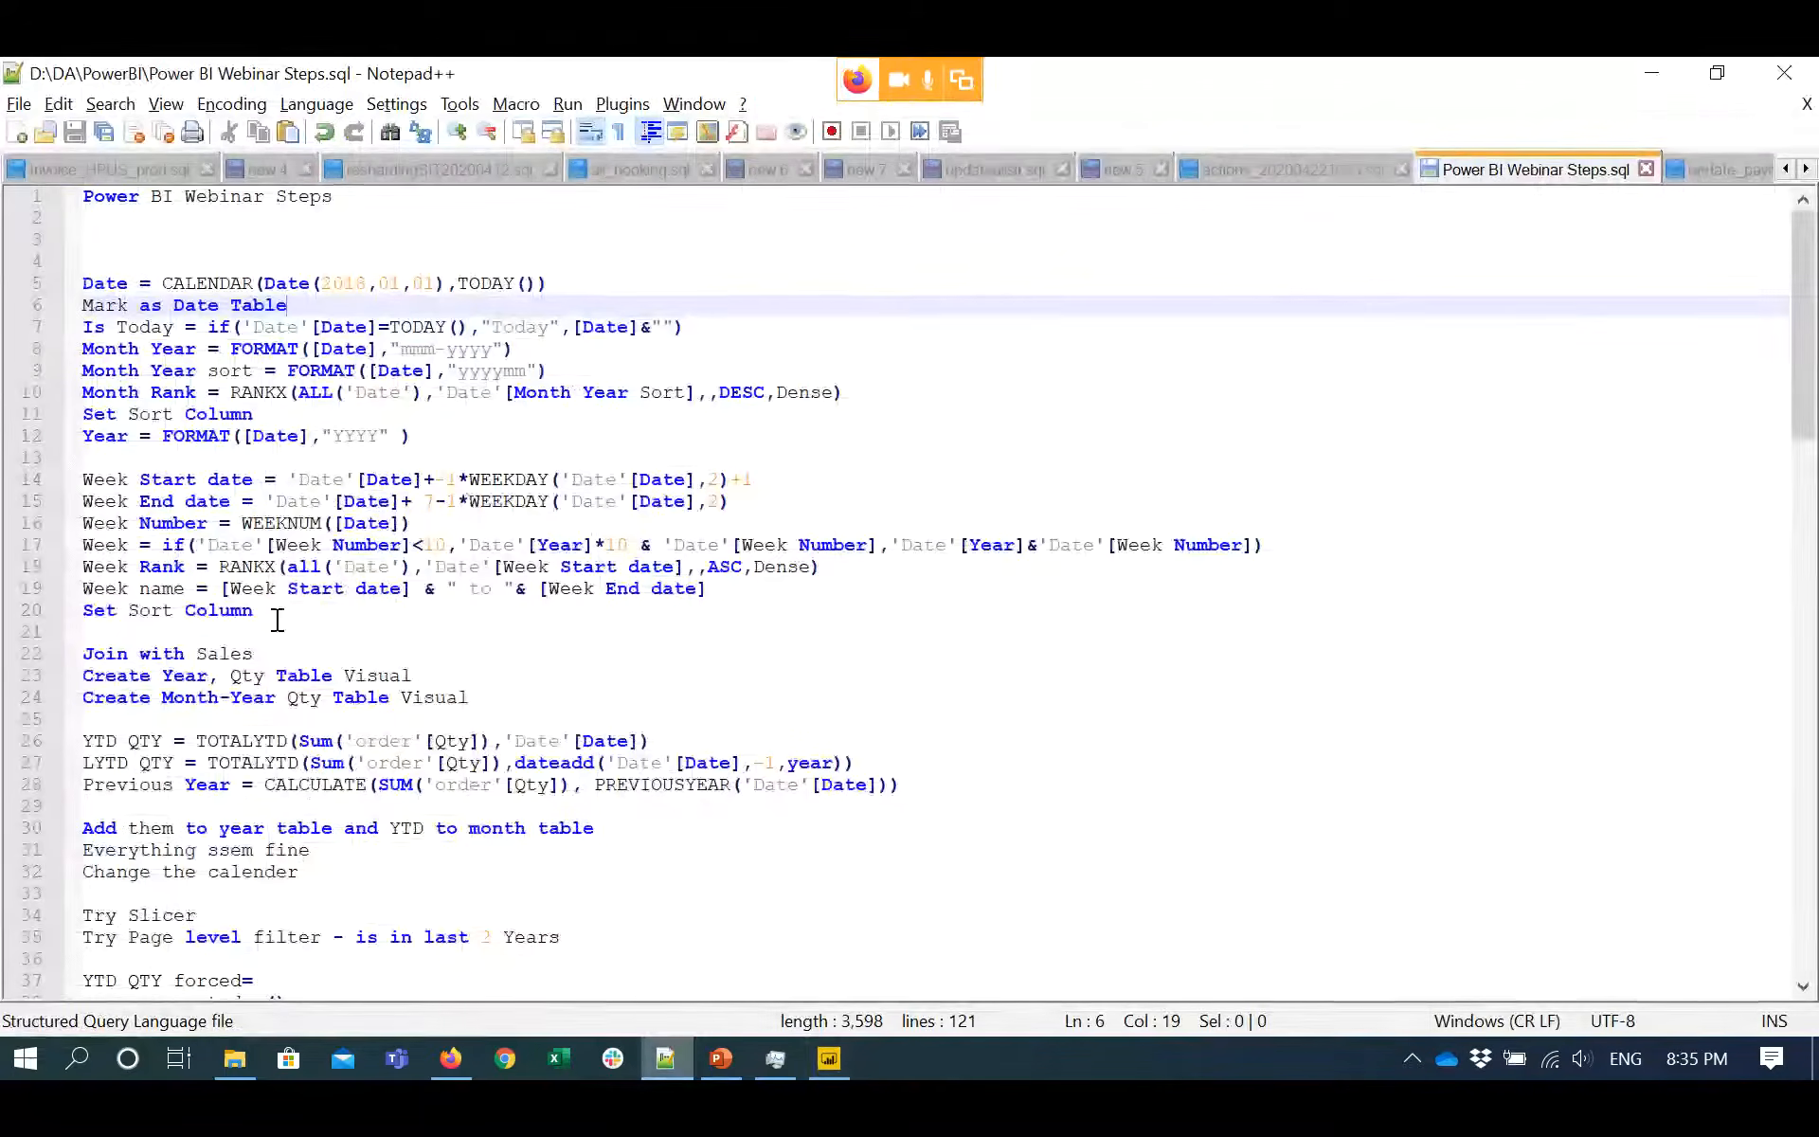
pyautogui.click(85, 284)
pyautogui.hotkey('shift', 'End')
pyautogui.hotkey('ctrl', 'c')
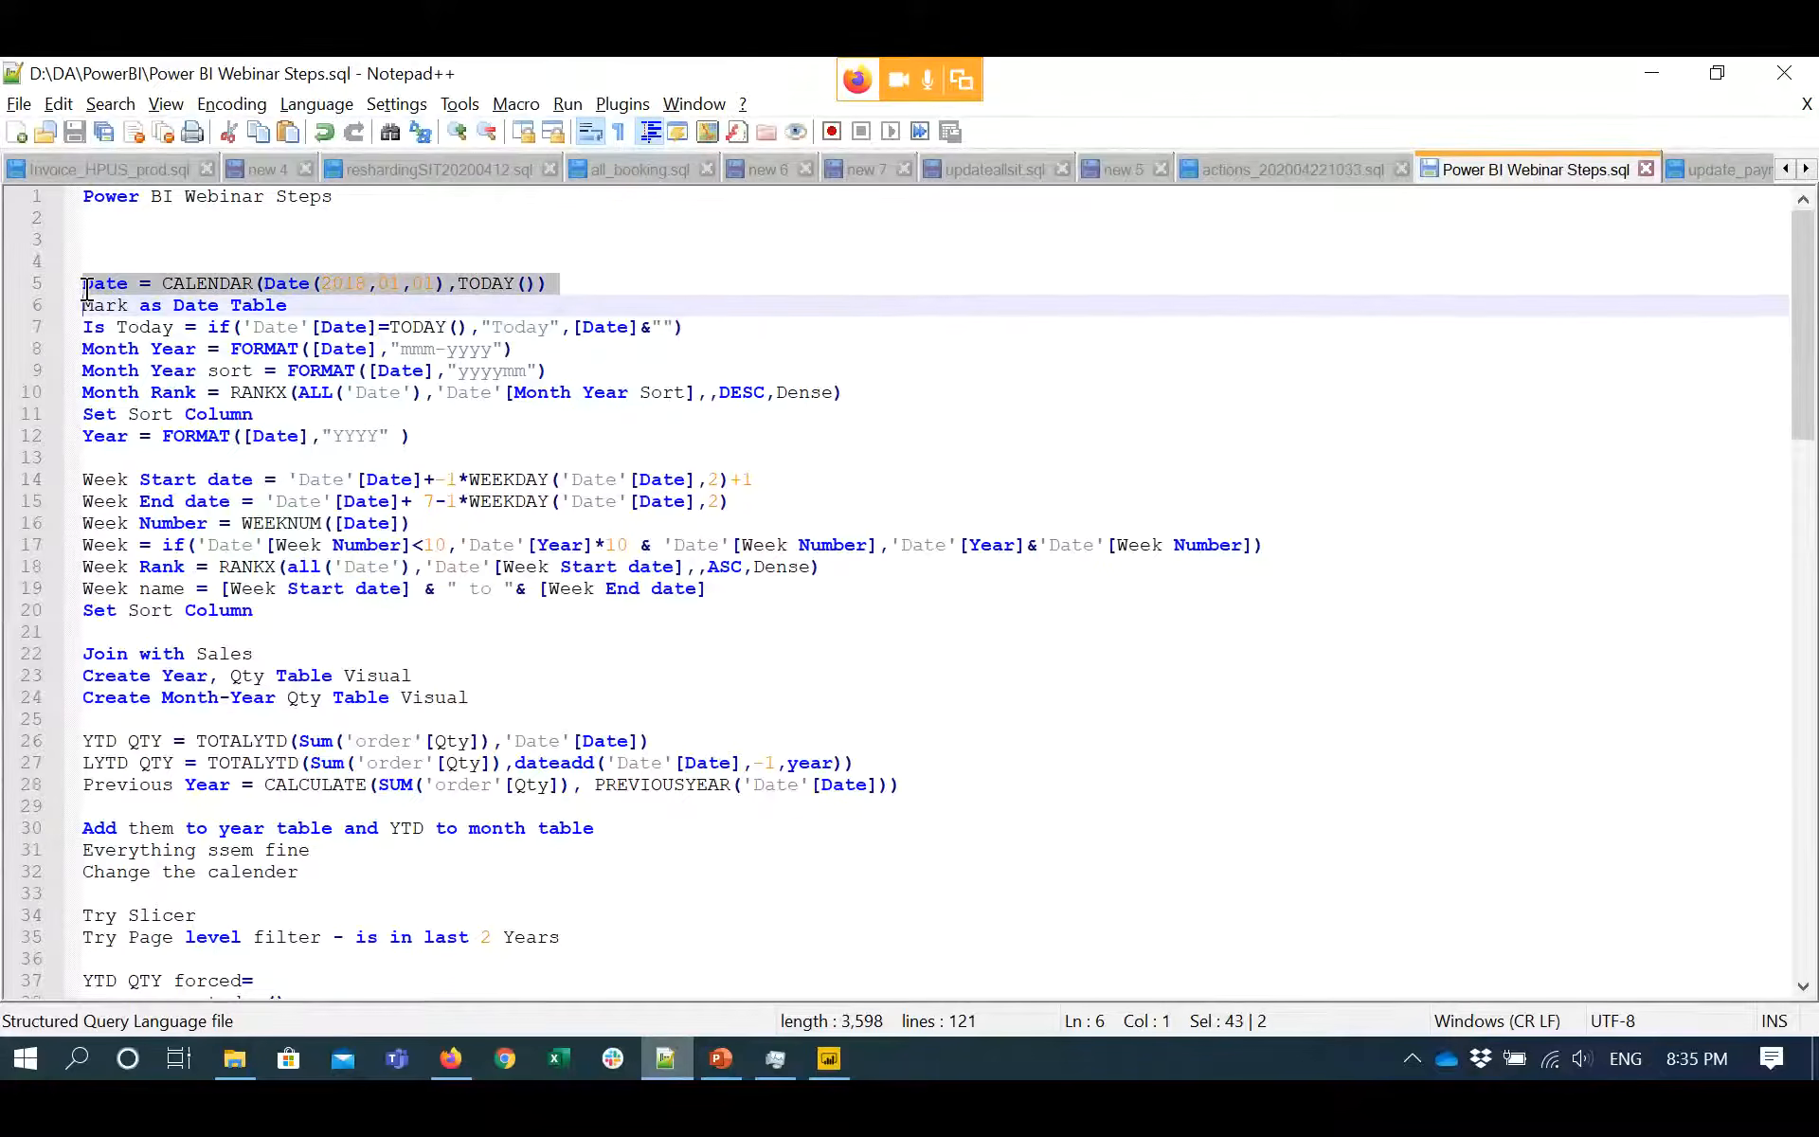
pyautogui.hotkey('alt', 'Tab')
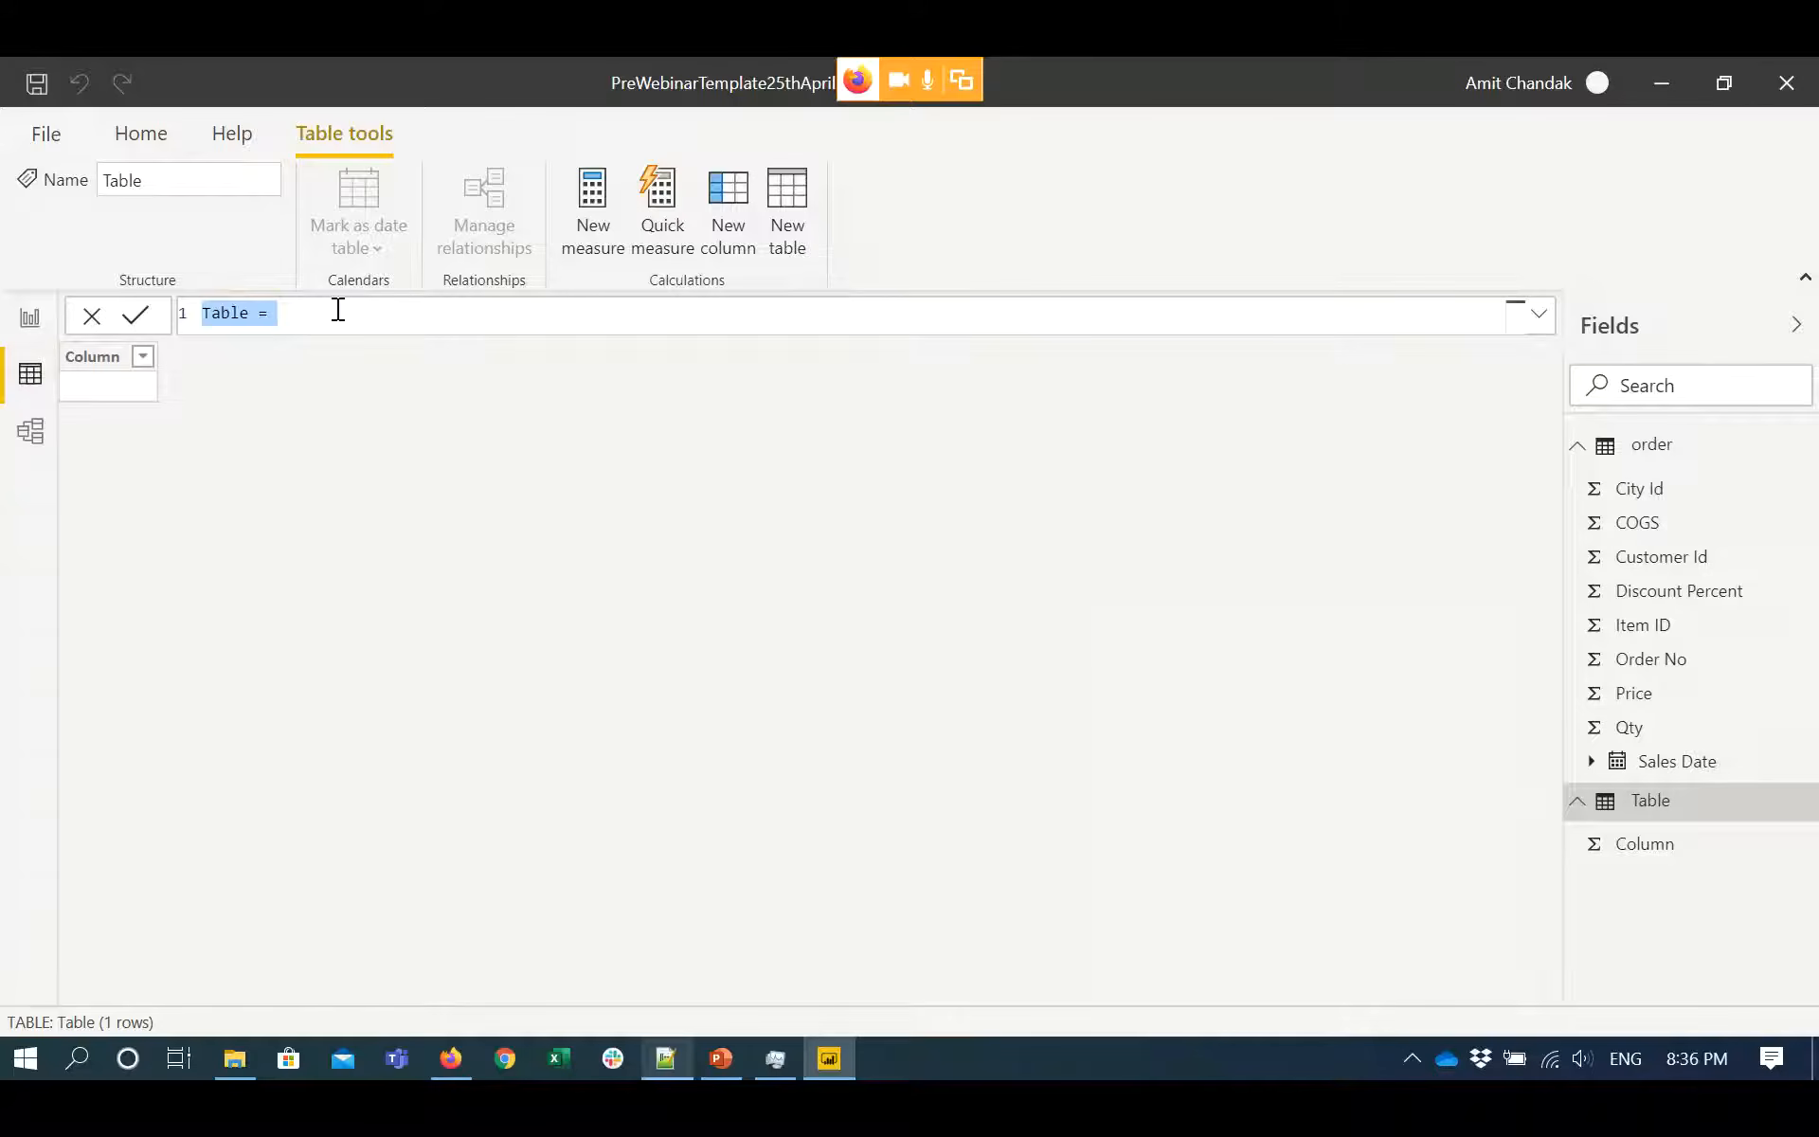
pyautogui.hotkey('ctrl', 'v')
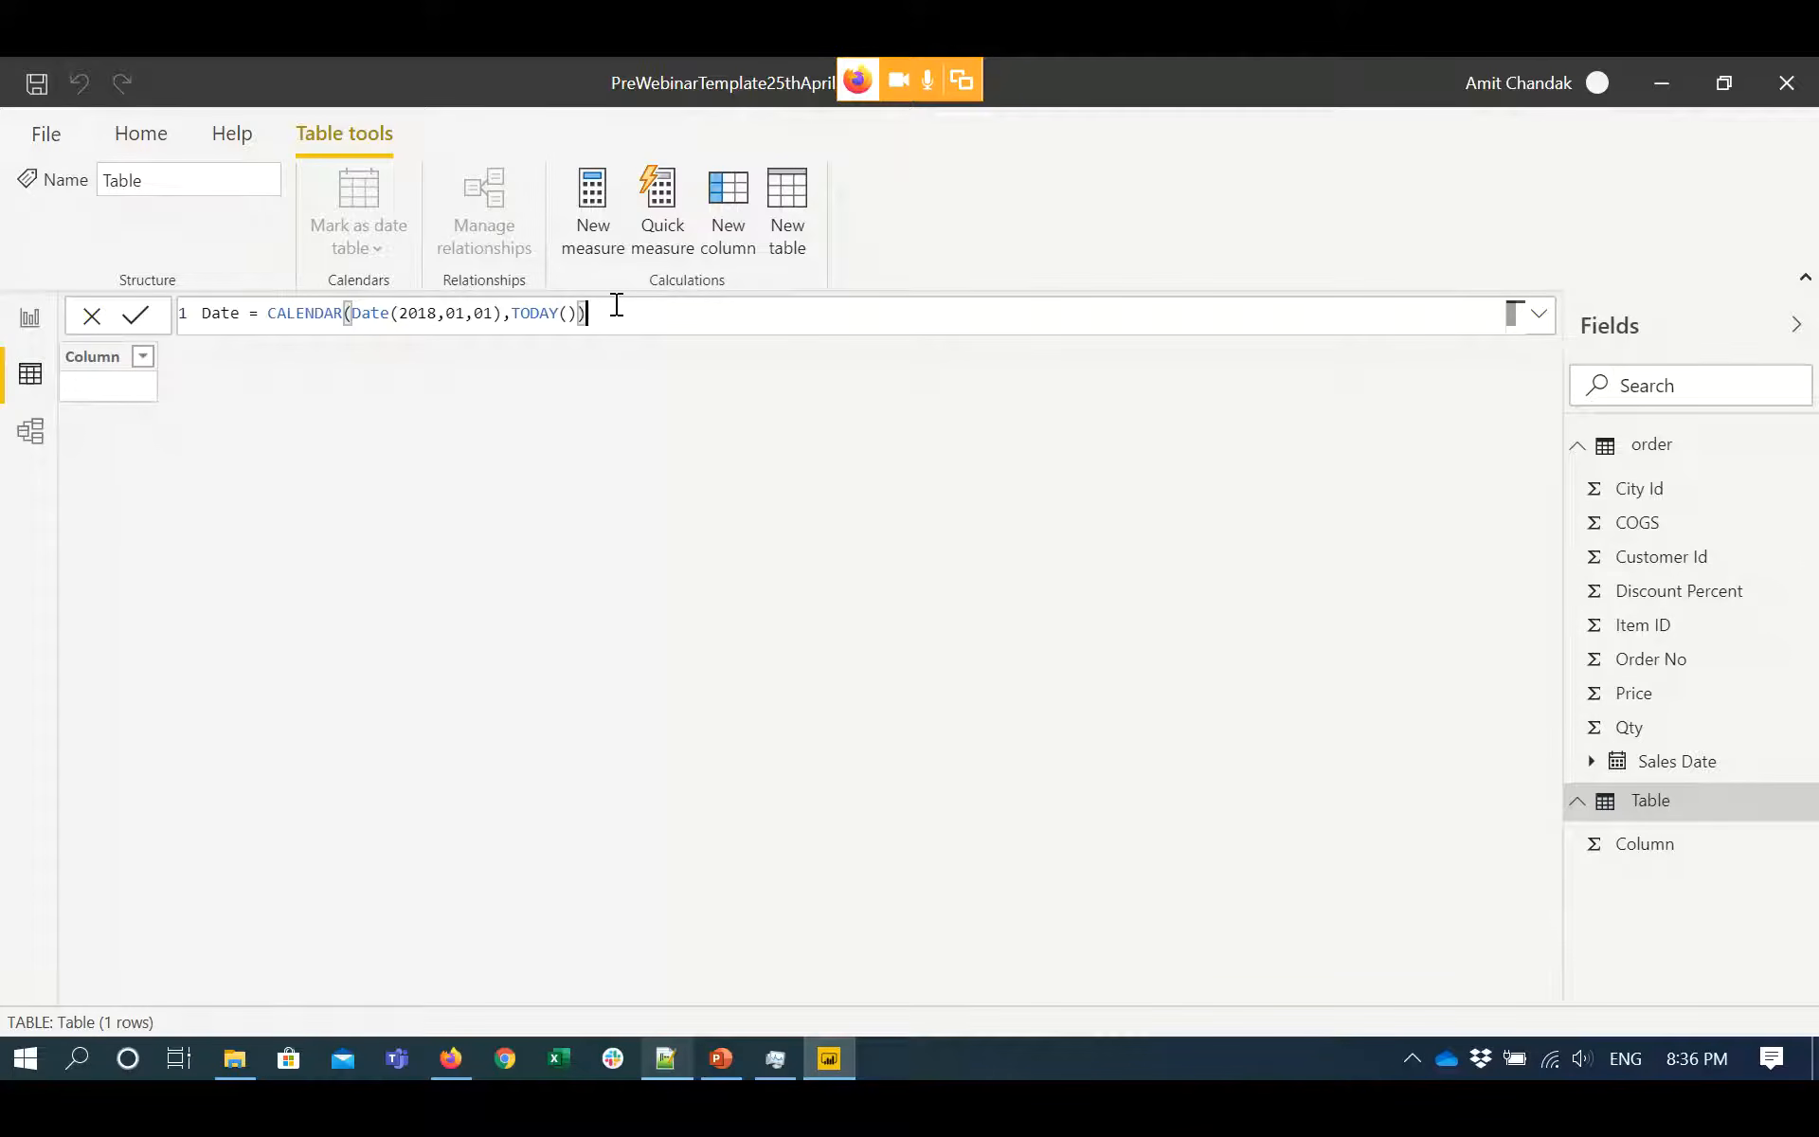
pyautogui.press('Return')
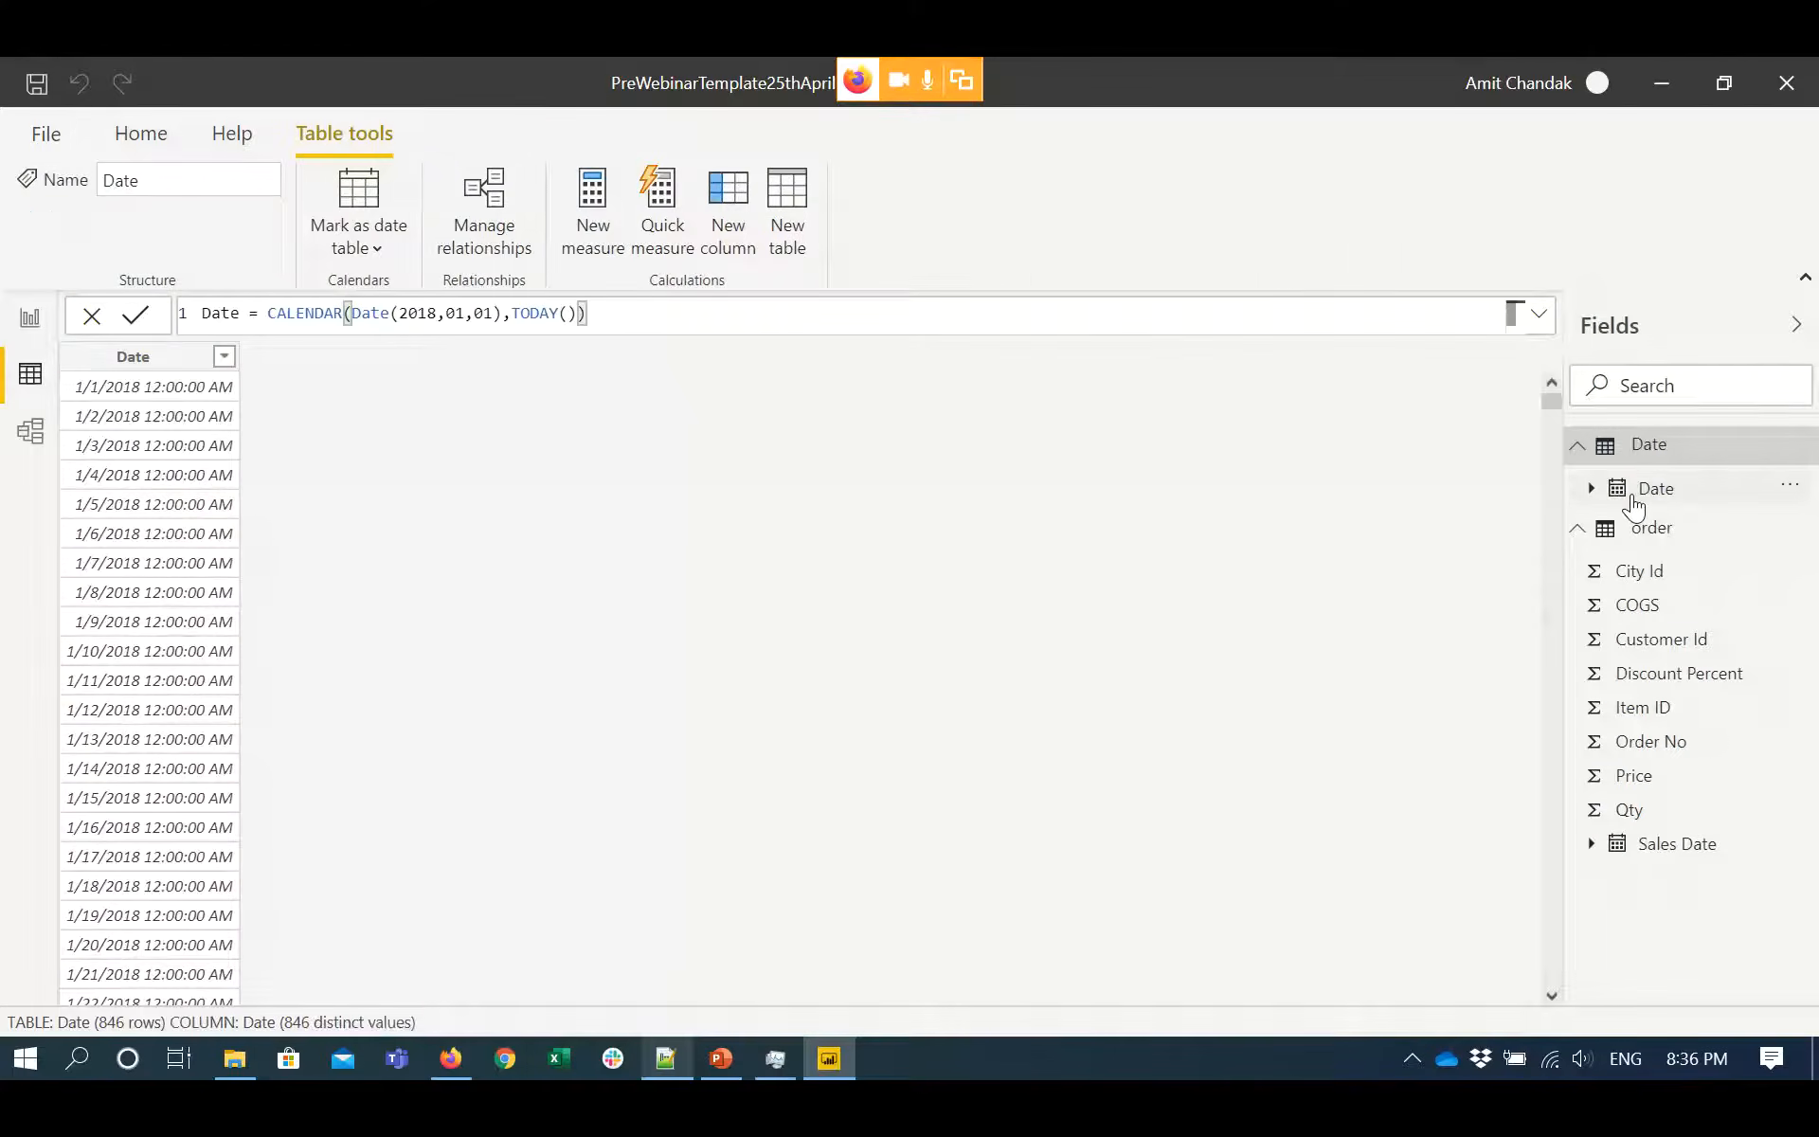
# - Mark the Date table as a date table, using its Date column as the date column
pyautogui.click(1629, 490)
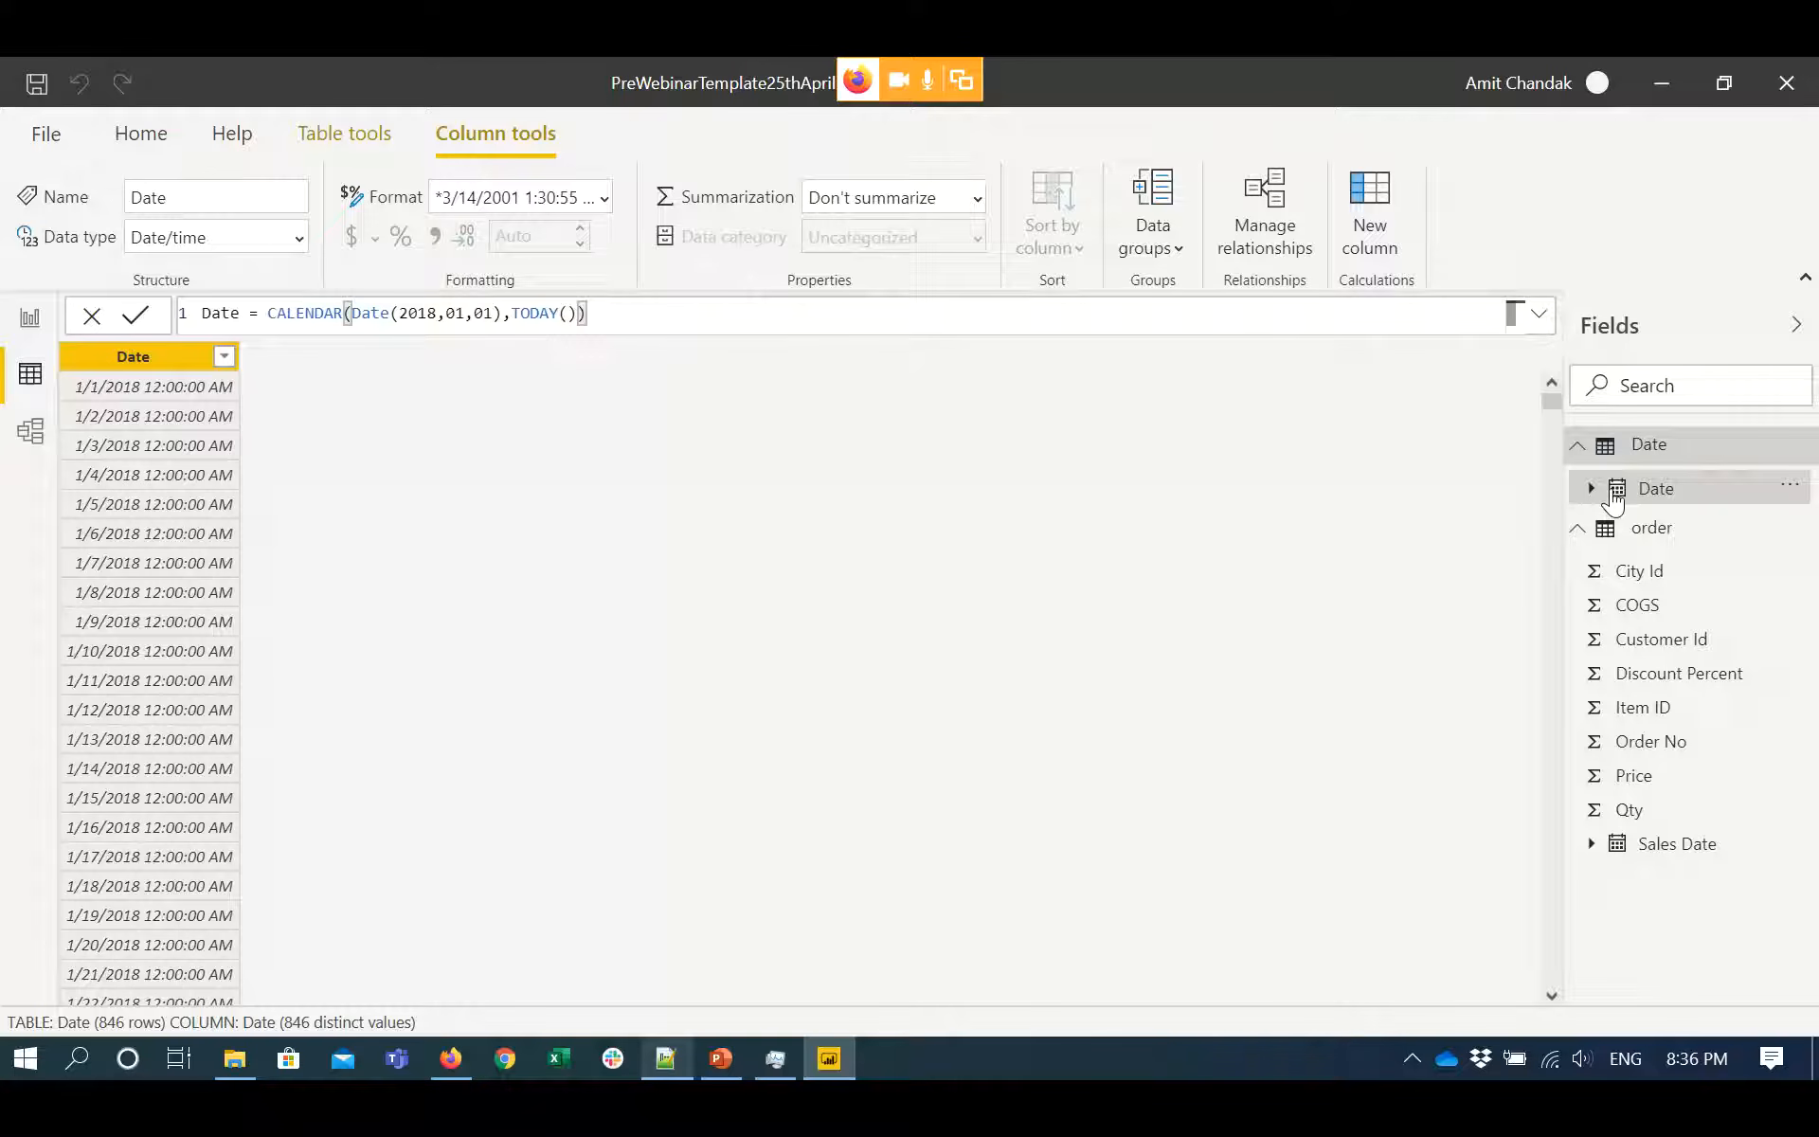
pyautogui.click(1593, 489)
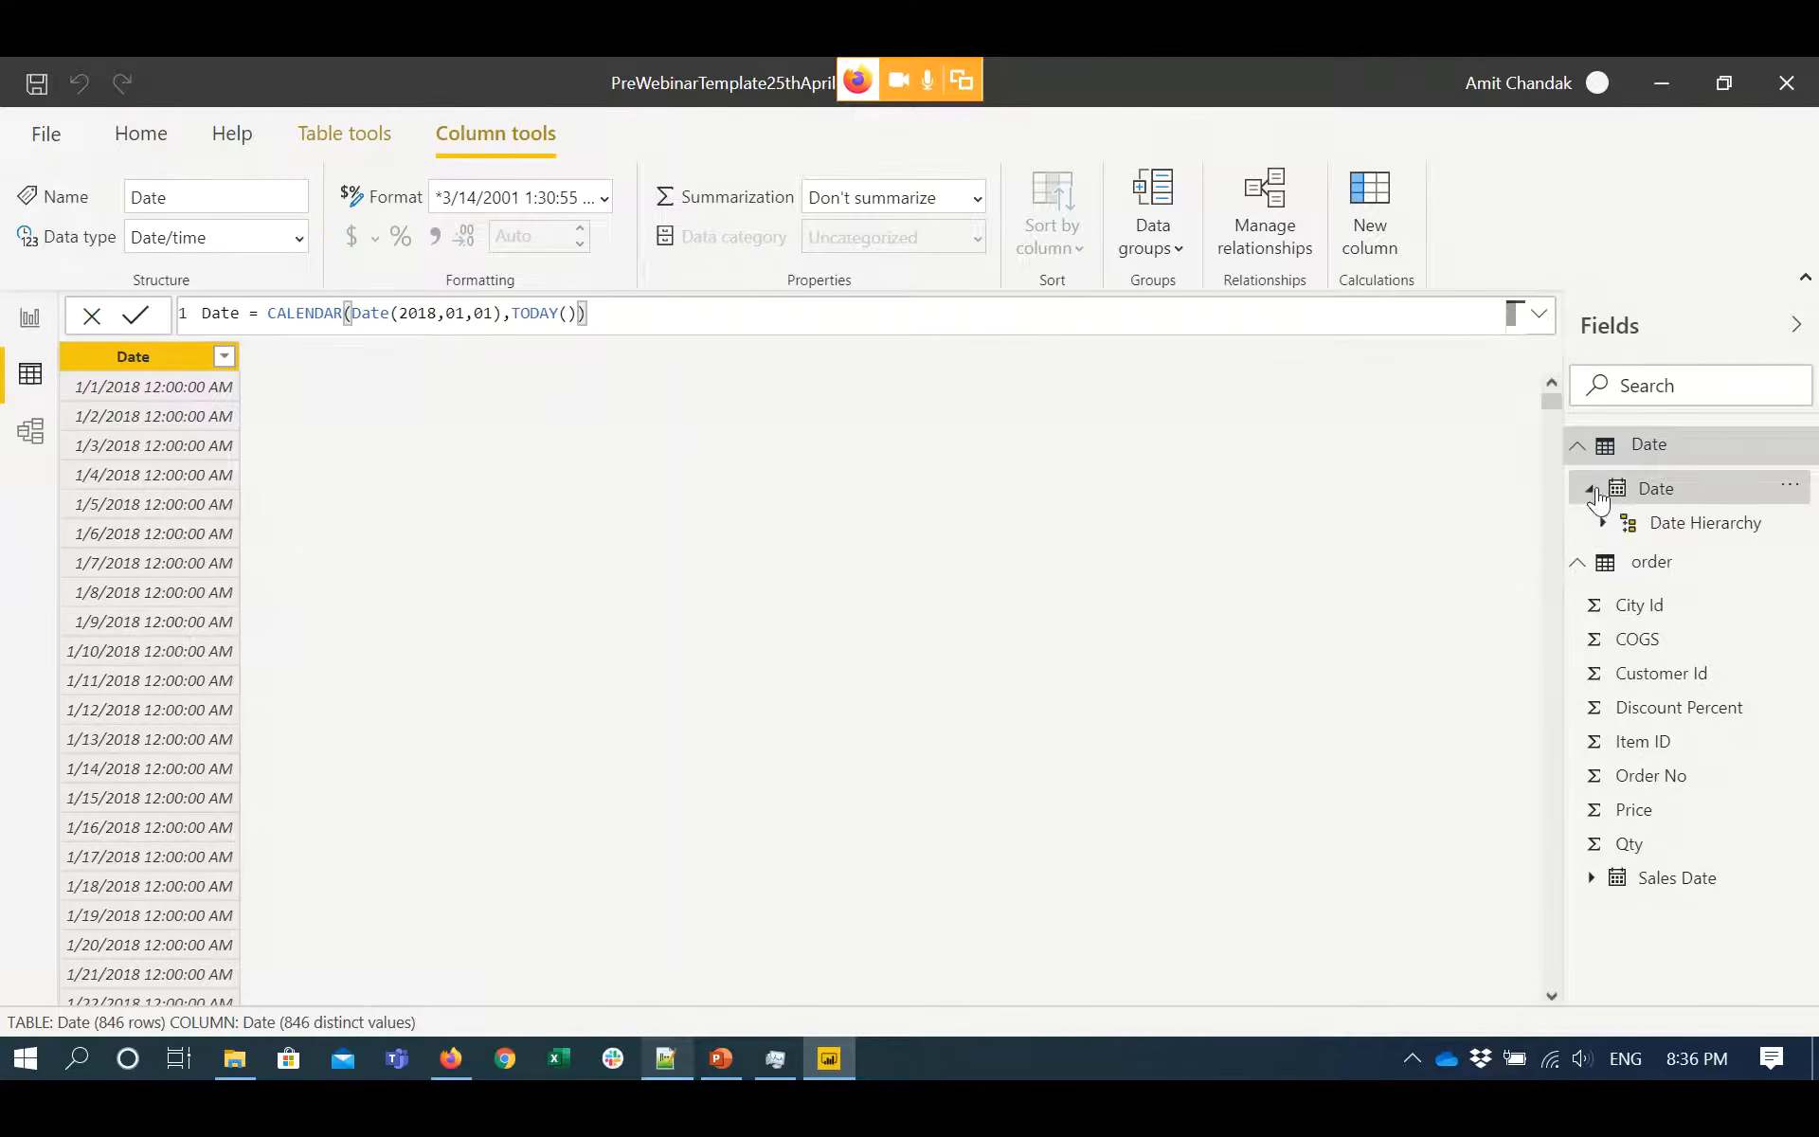
pyautogui.rightClick(1646, 452)
pyautogui.moveTo(1648, 732)
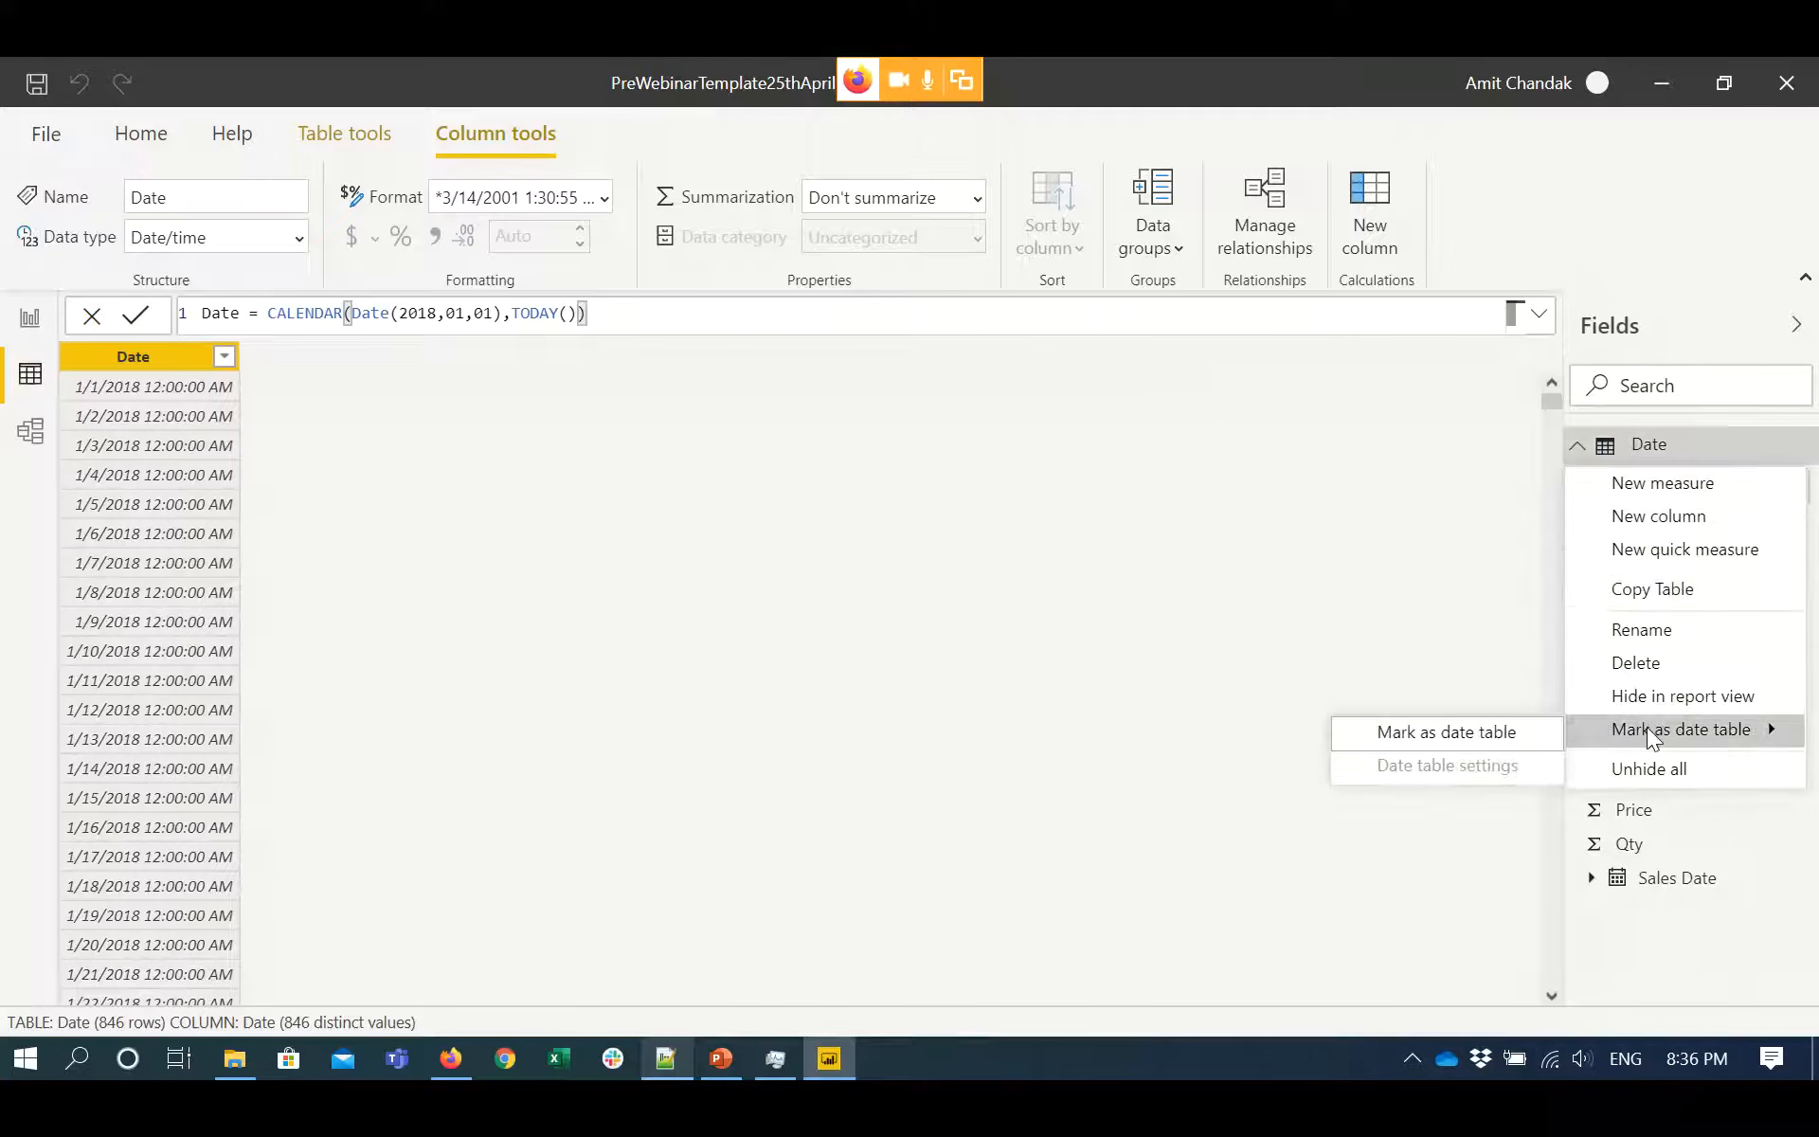
pyautogui.click(1508, 731)
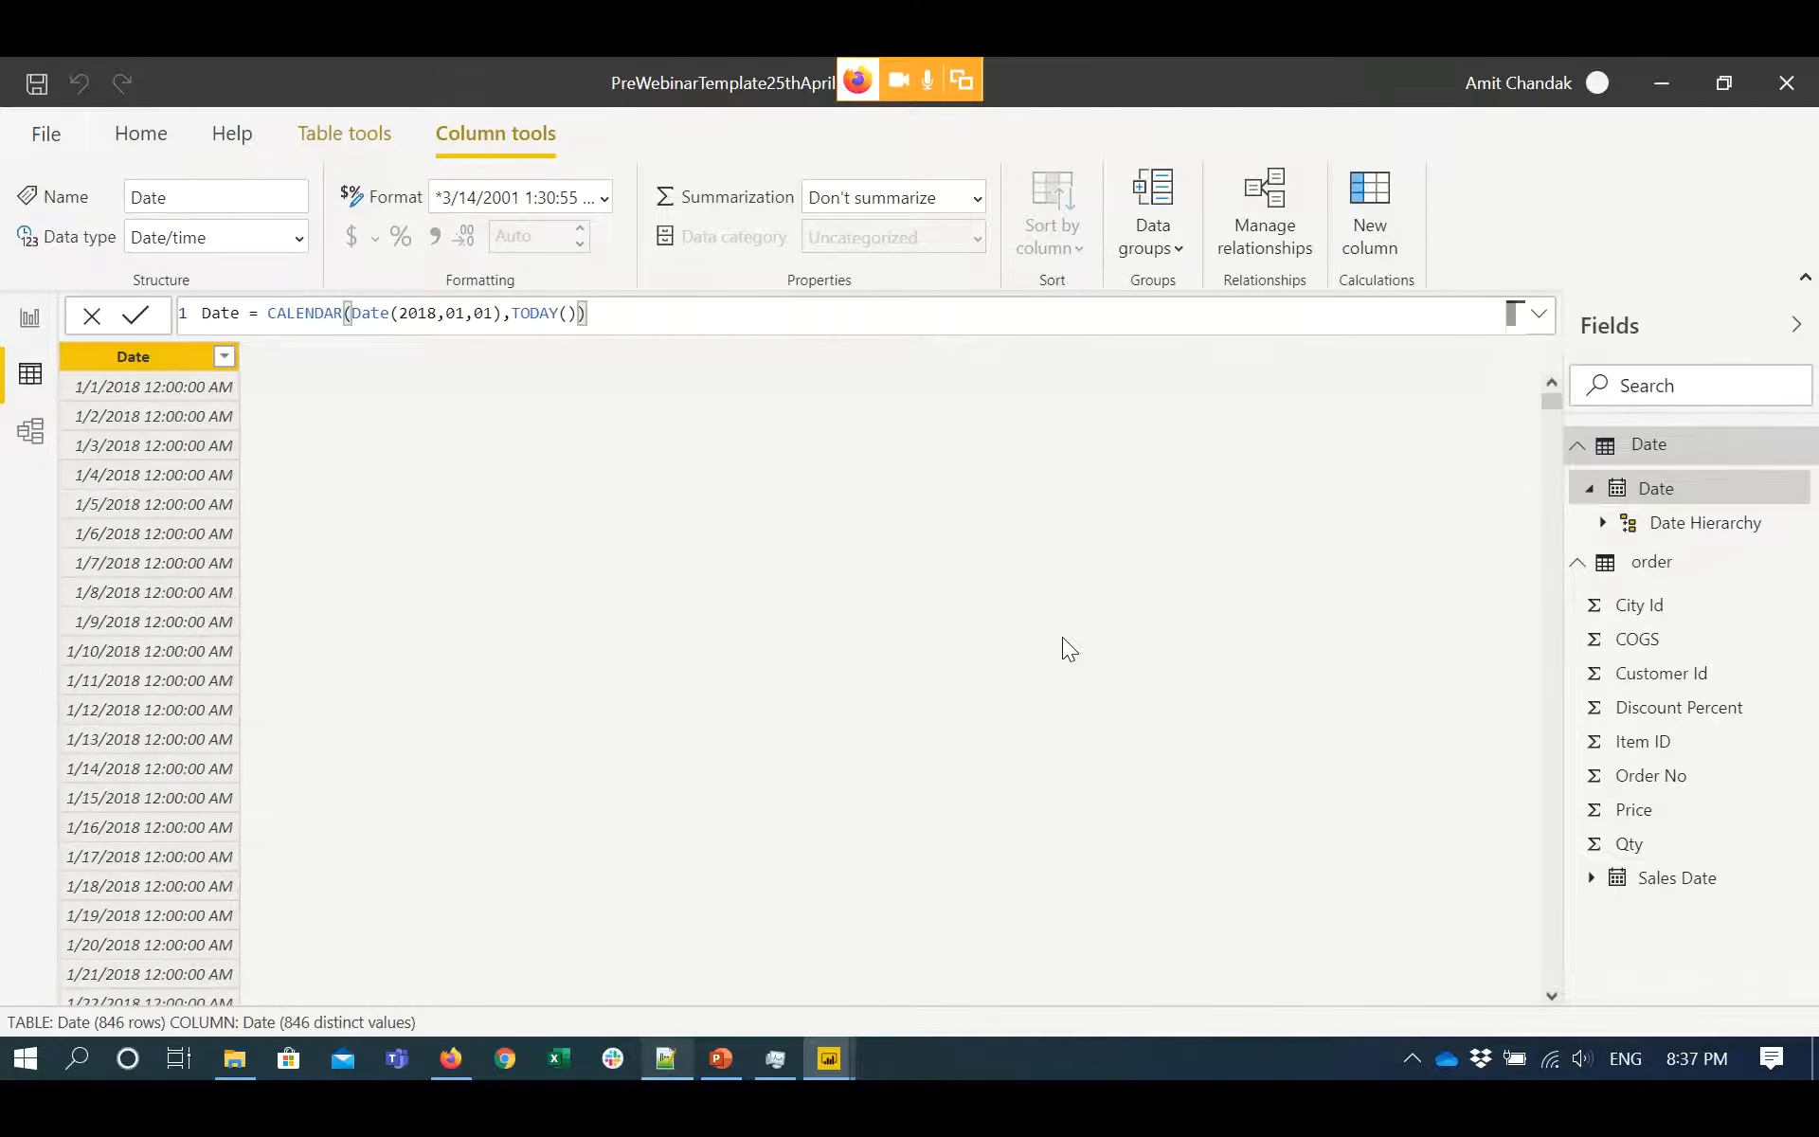
pyautogui.click(792, 525)
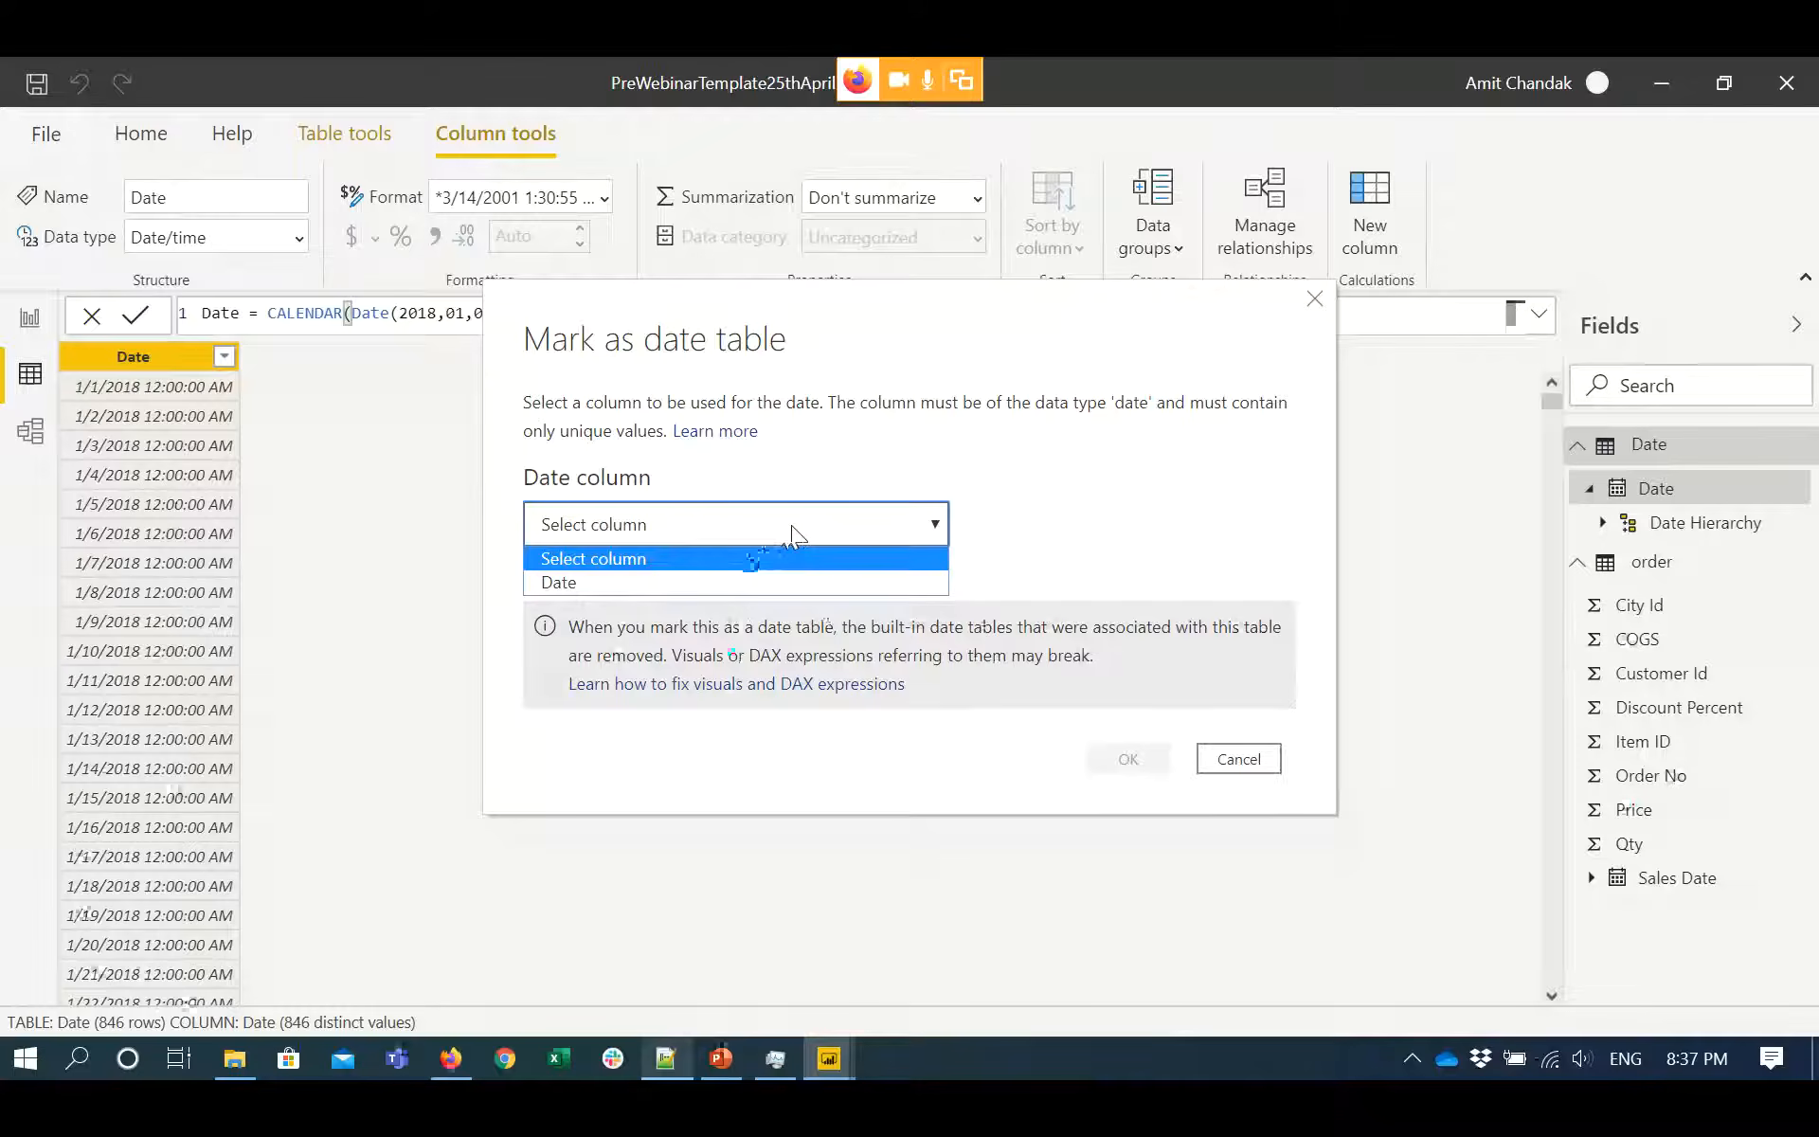
pyautogui.click(728, 582)
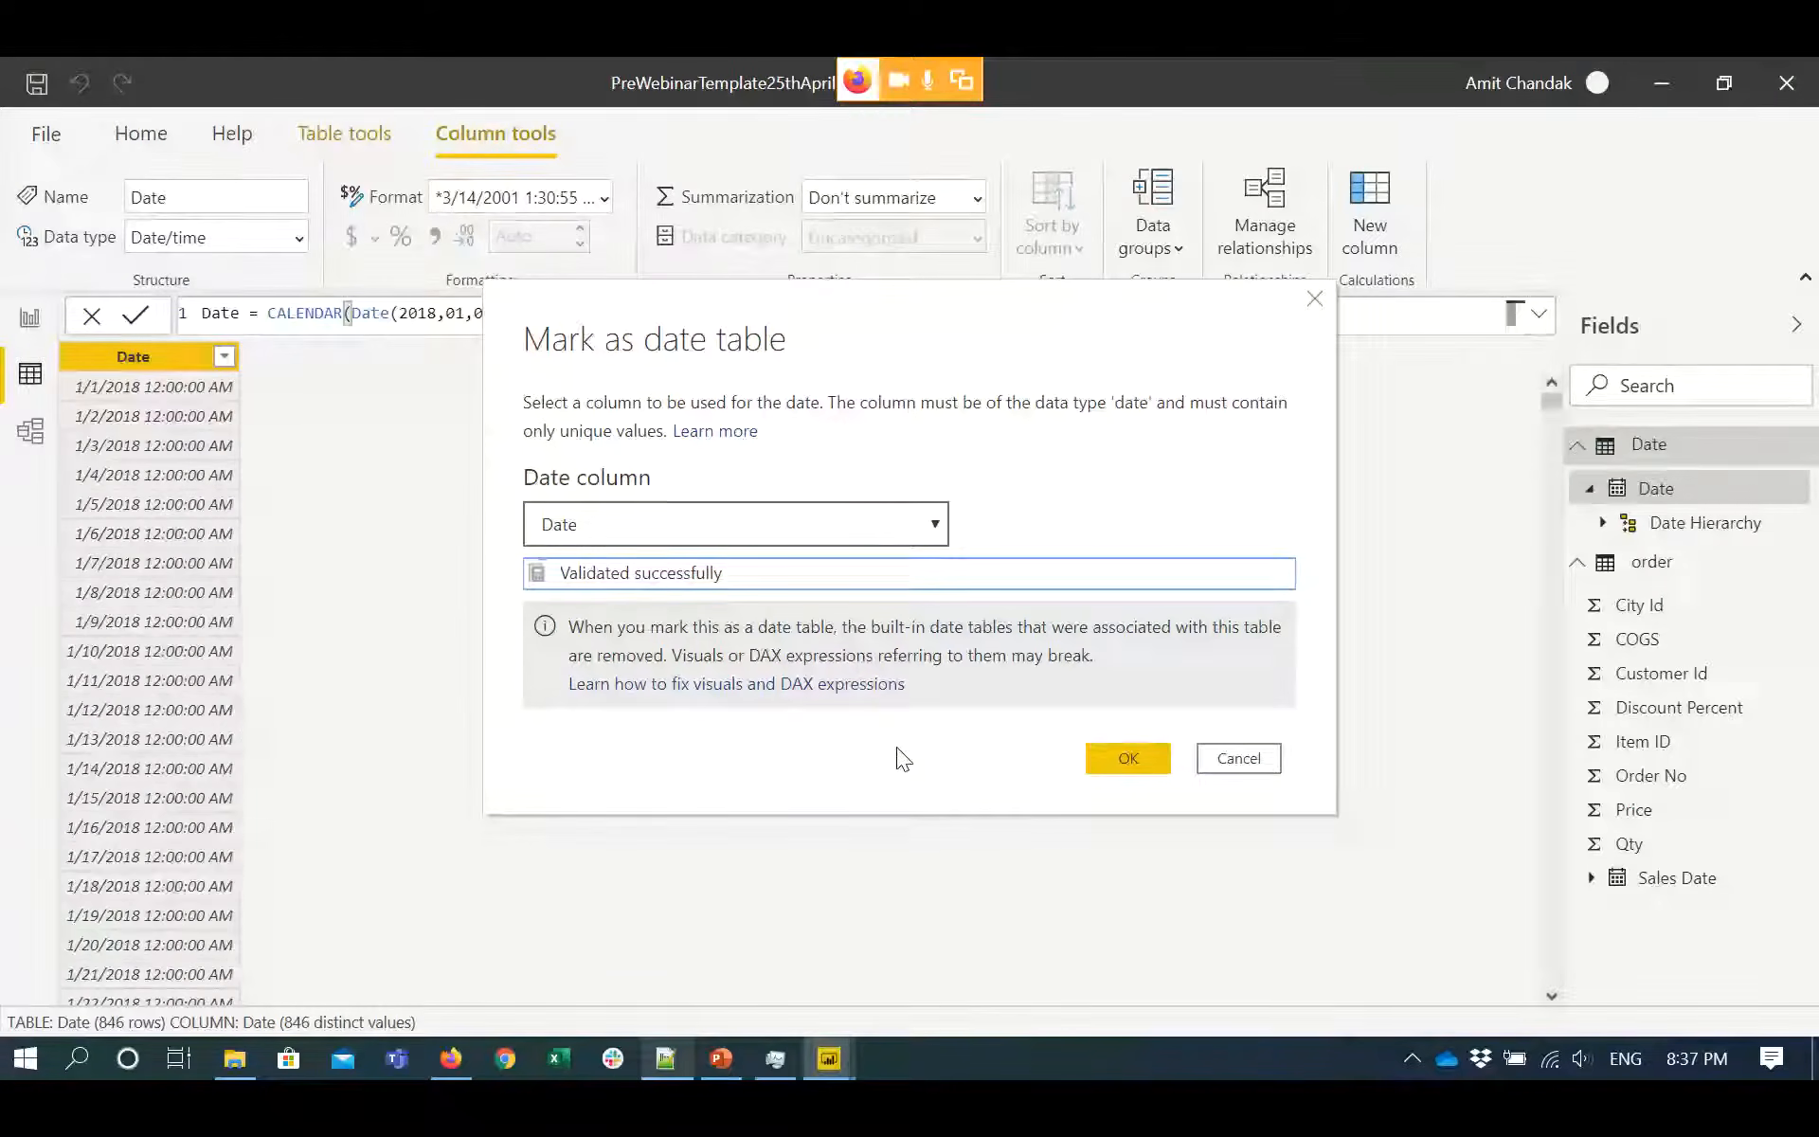
pyautogui.click(1117, 760)
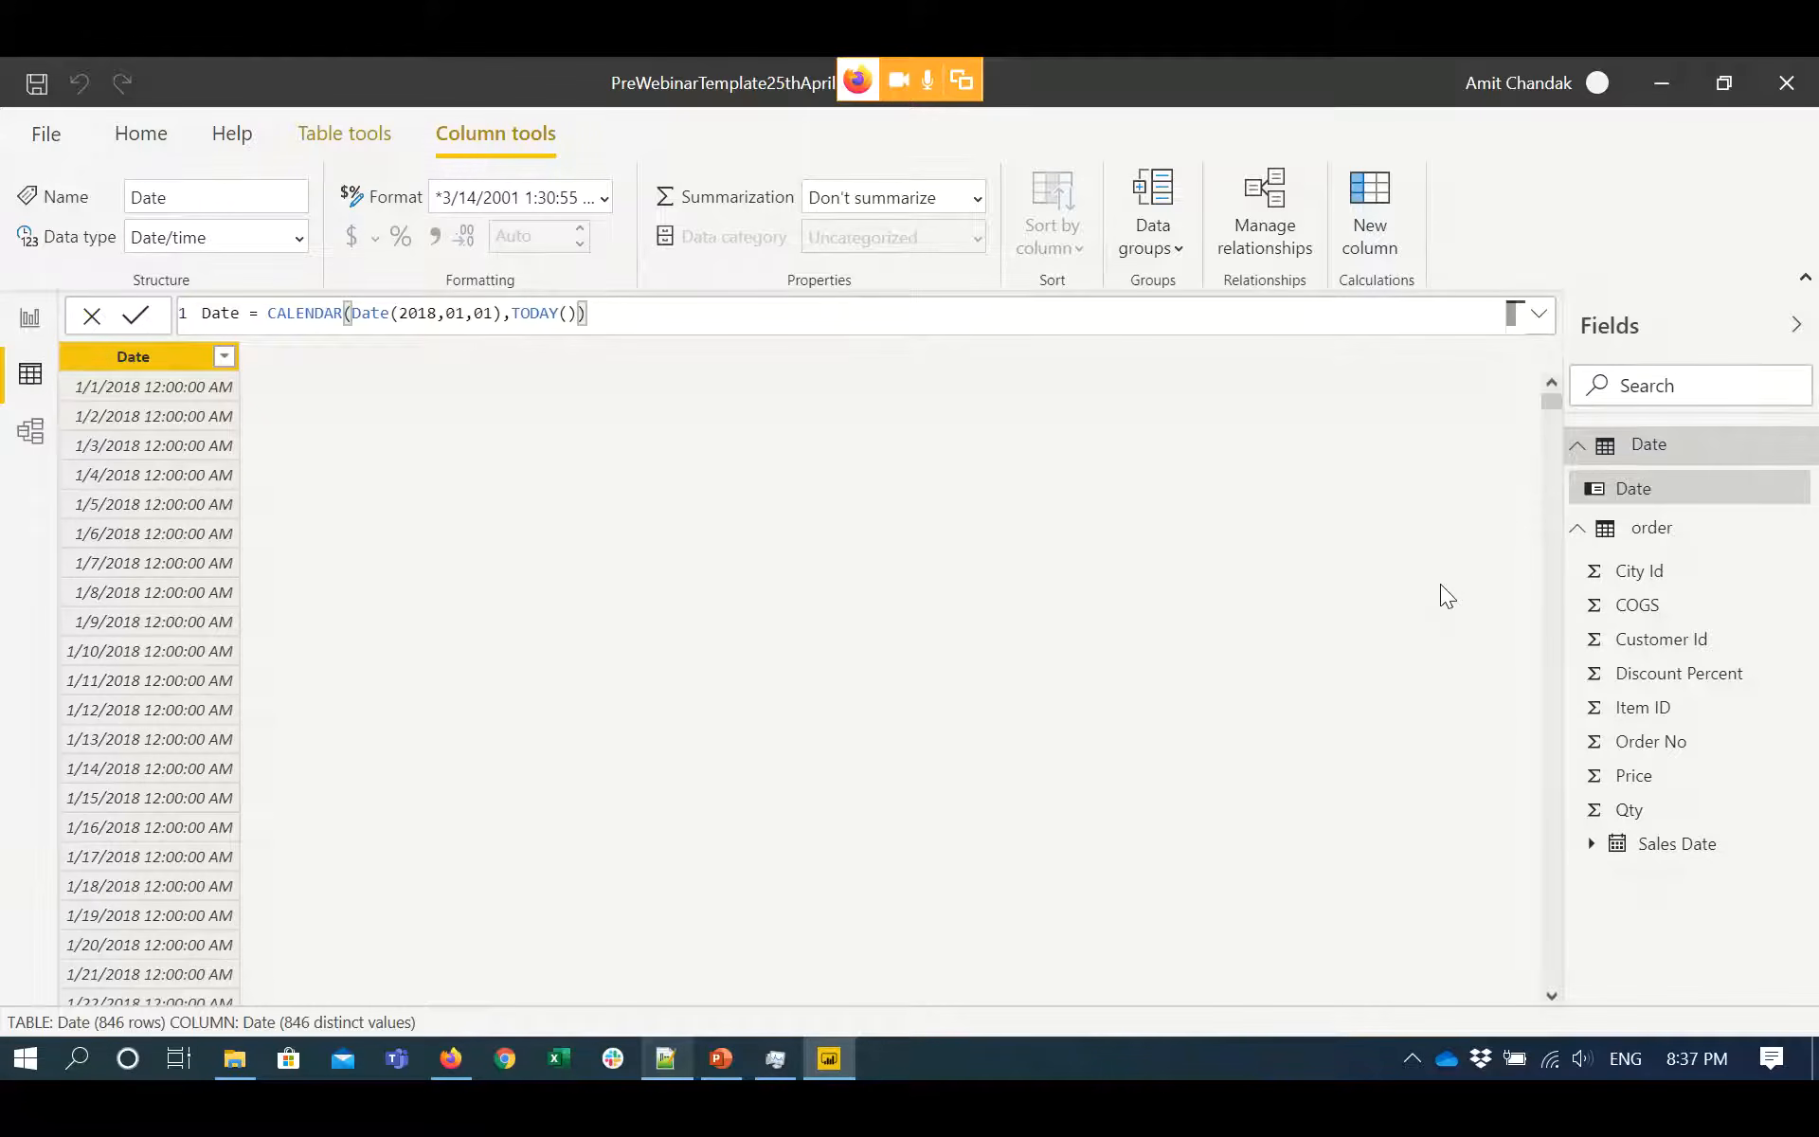
# - Add a calculated column to the Date table from the notes: Is Today = if('Date'[Date]=TODAY(),"Today",[Date]&"")
pyautogui.click(660, 1059)
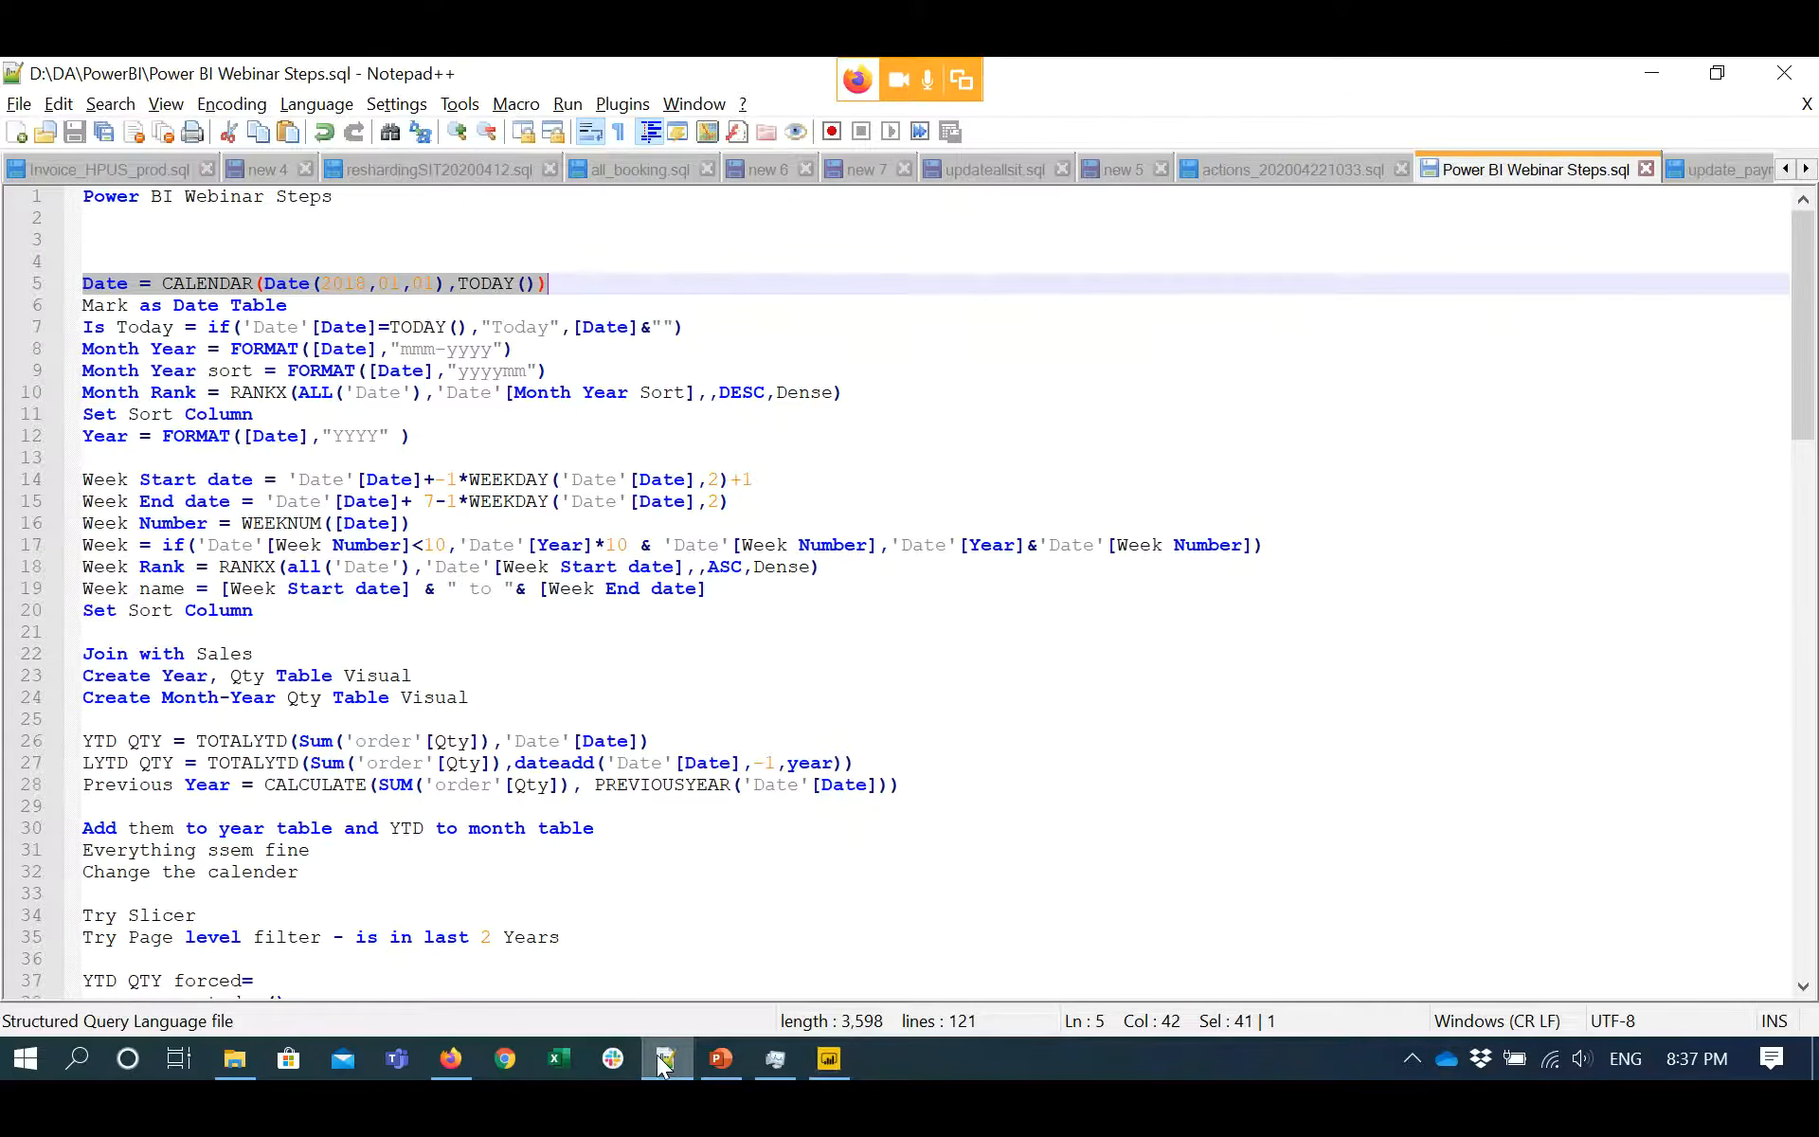
pyautogui.tripleClick(87, 328)
pyautogui.hotkey('alt', 'Tab')
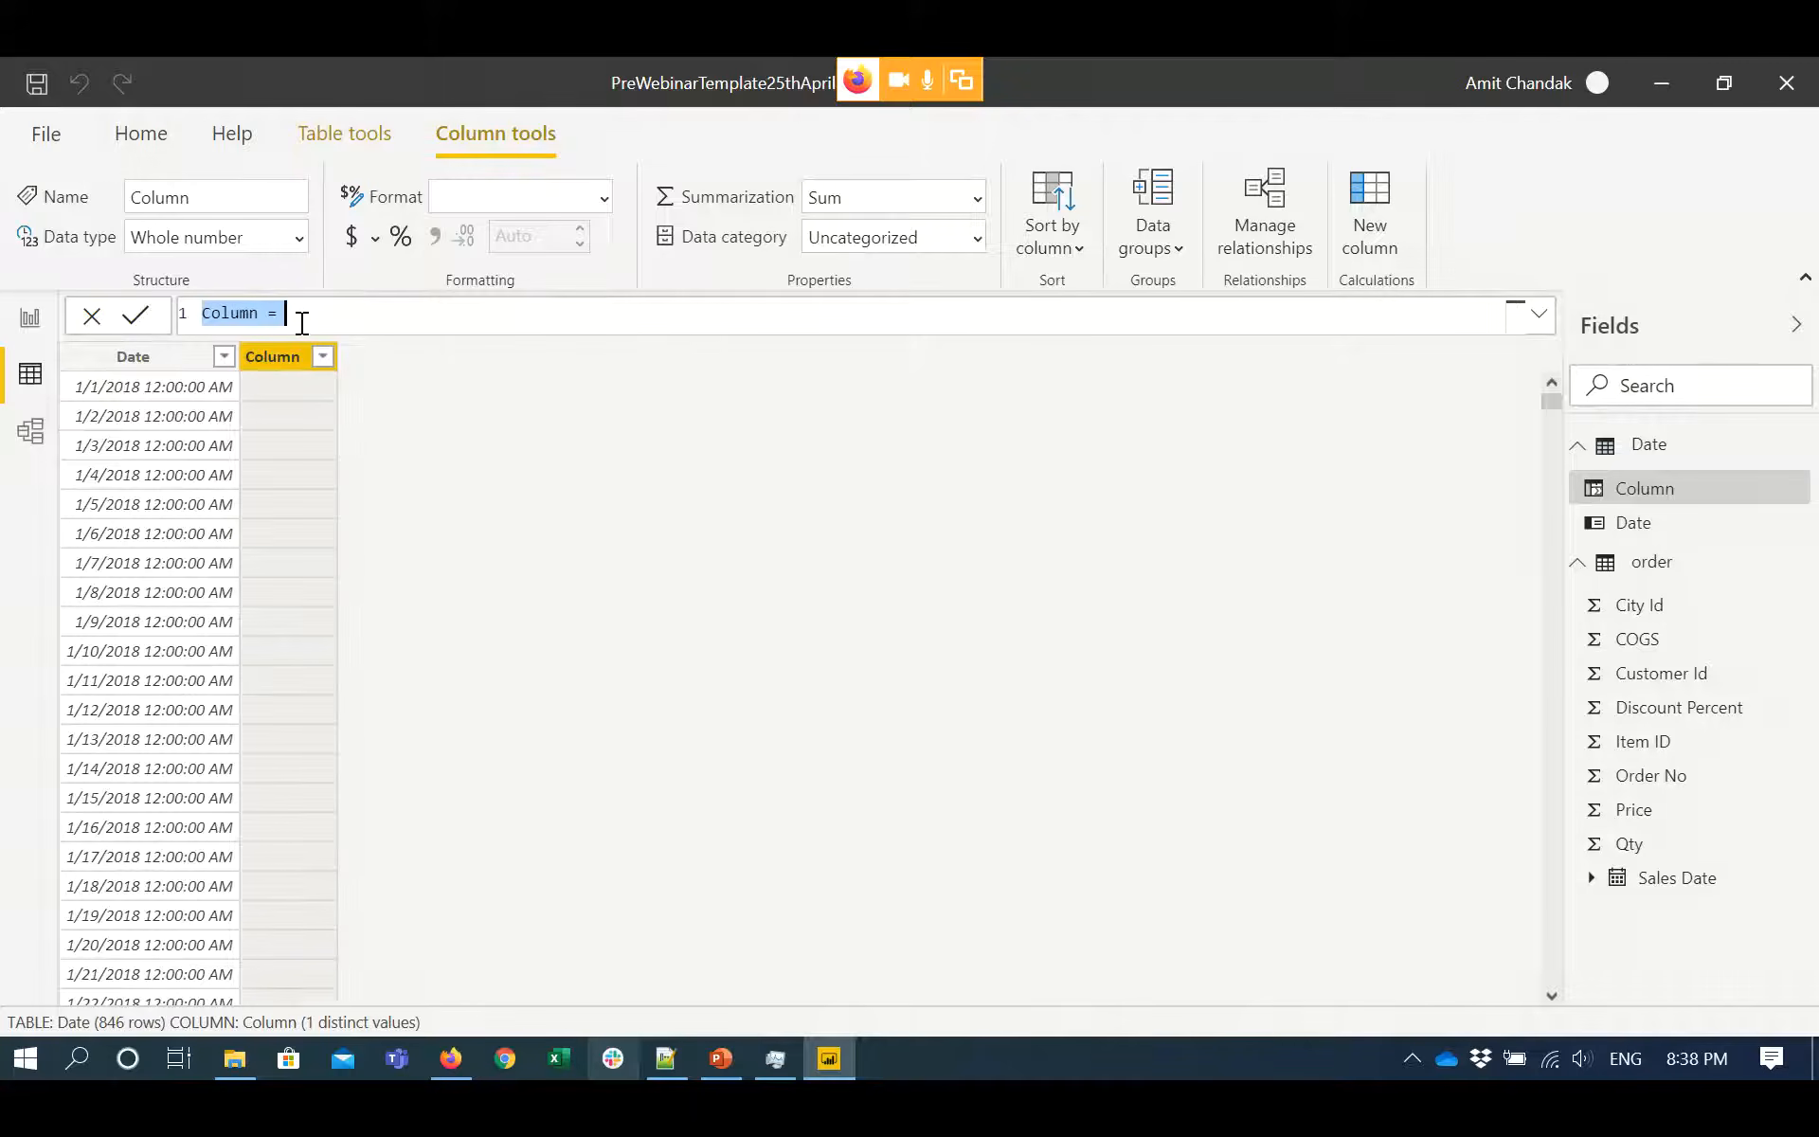
pyautogui.write('Is Today = IF(\'Date\'[Date]=TODAY(),"Today",[Date]&"")')
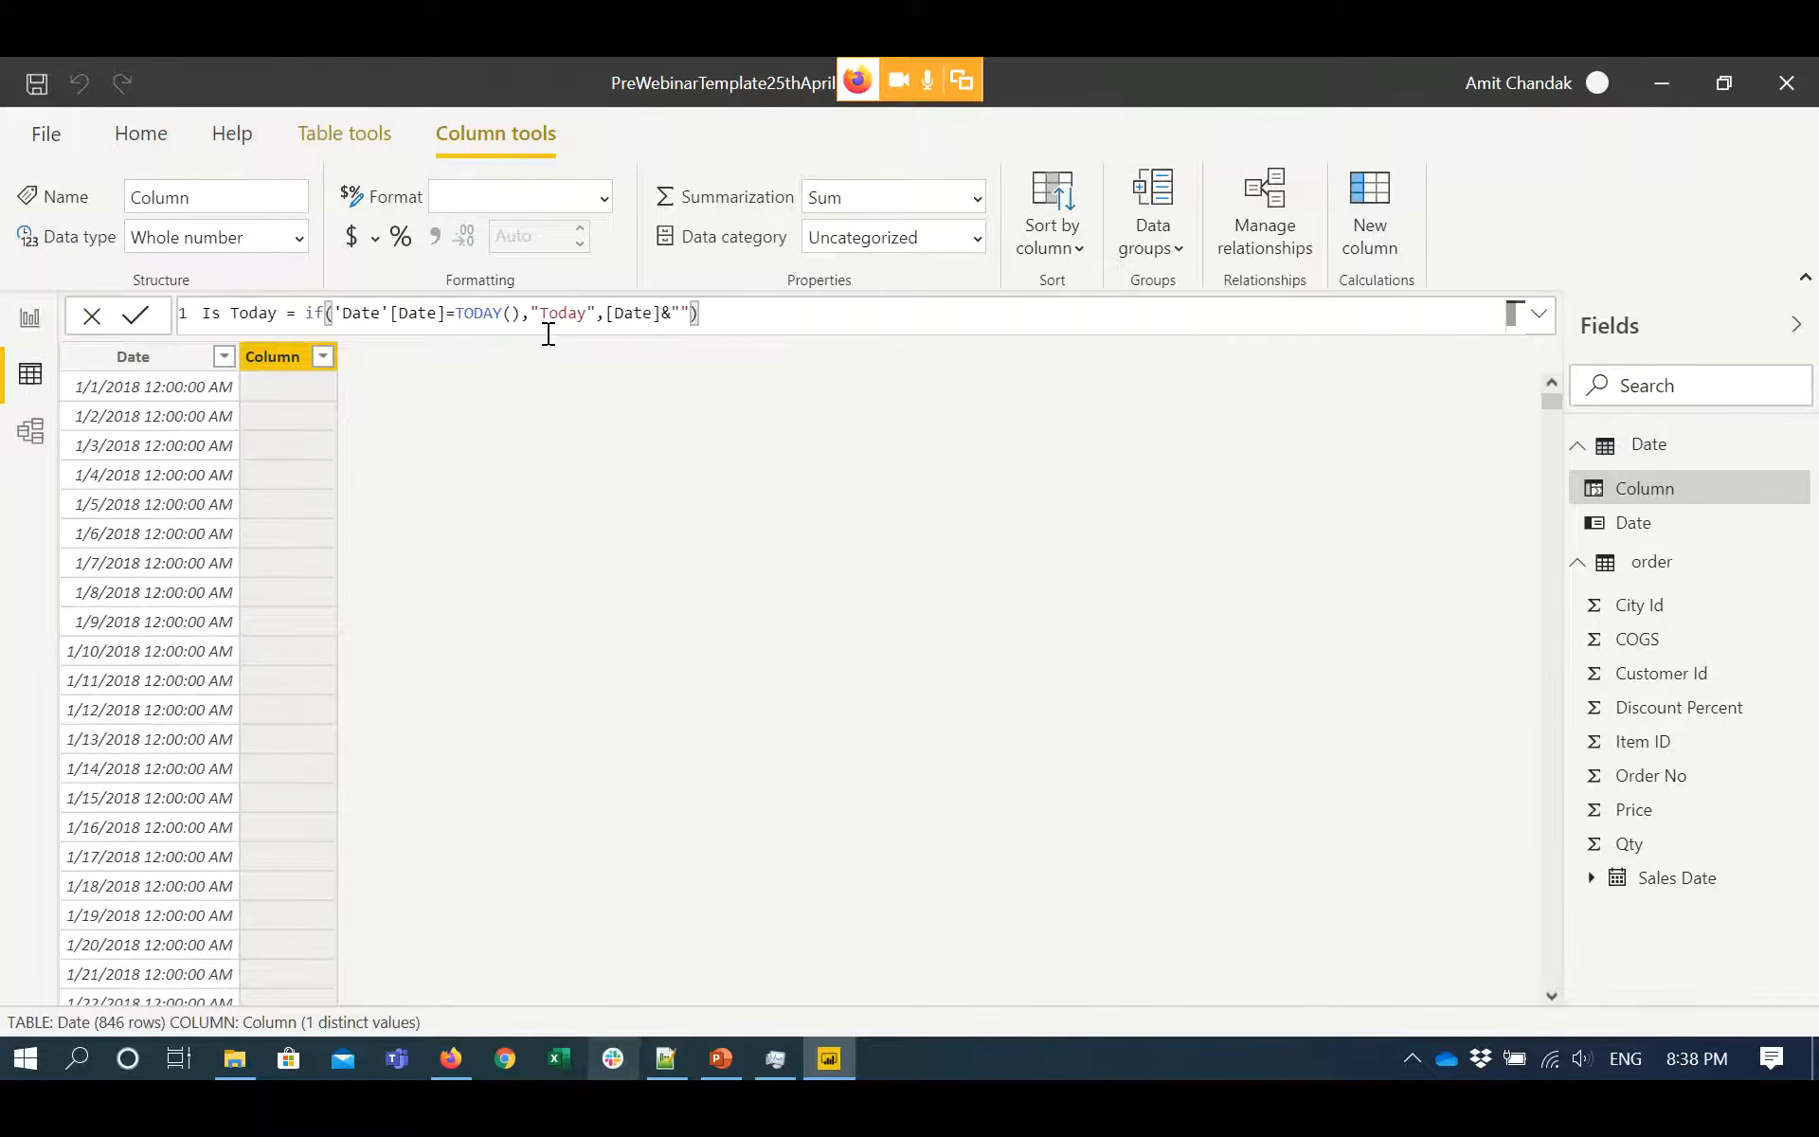
pyautogui.press('Return')
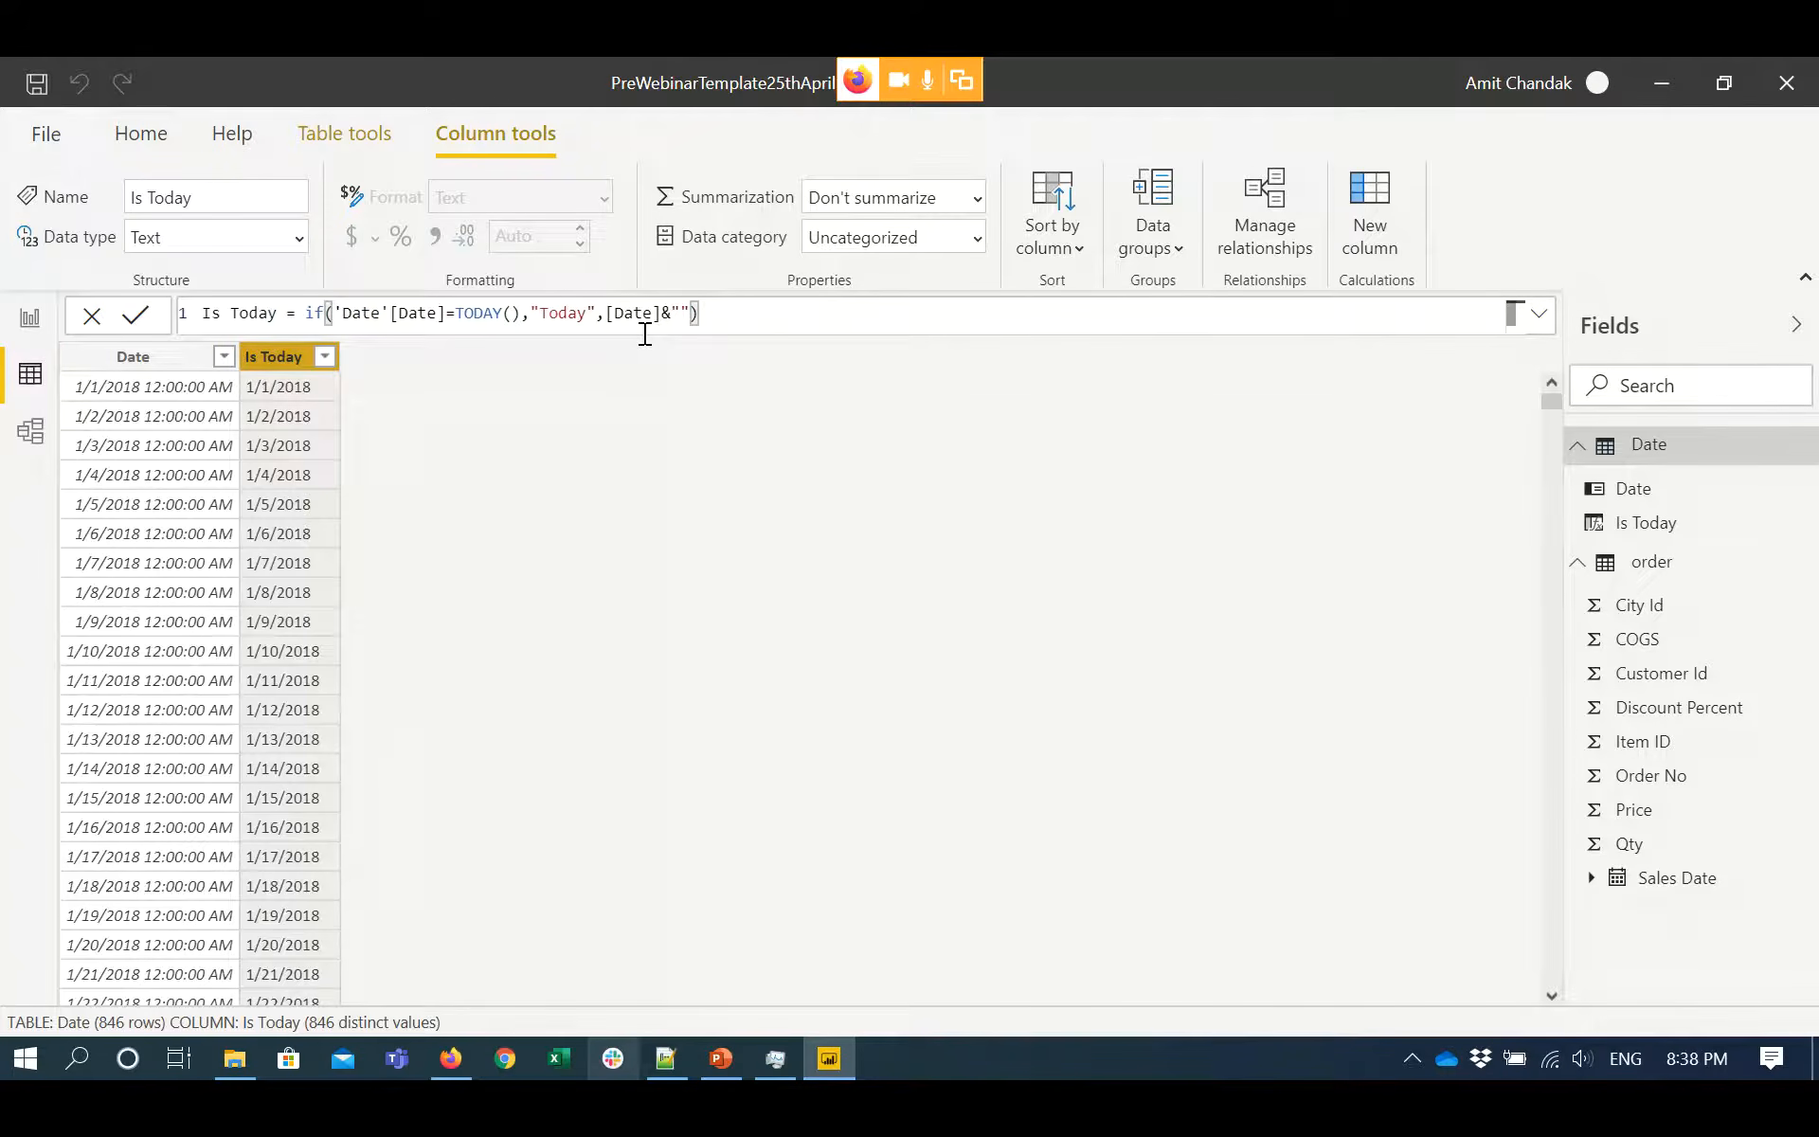
# - Sort the Date table's rows by the Date column in descending order
pyautogui.click(231, 362)
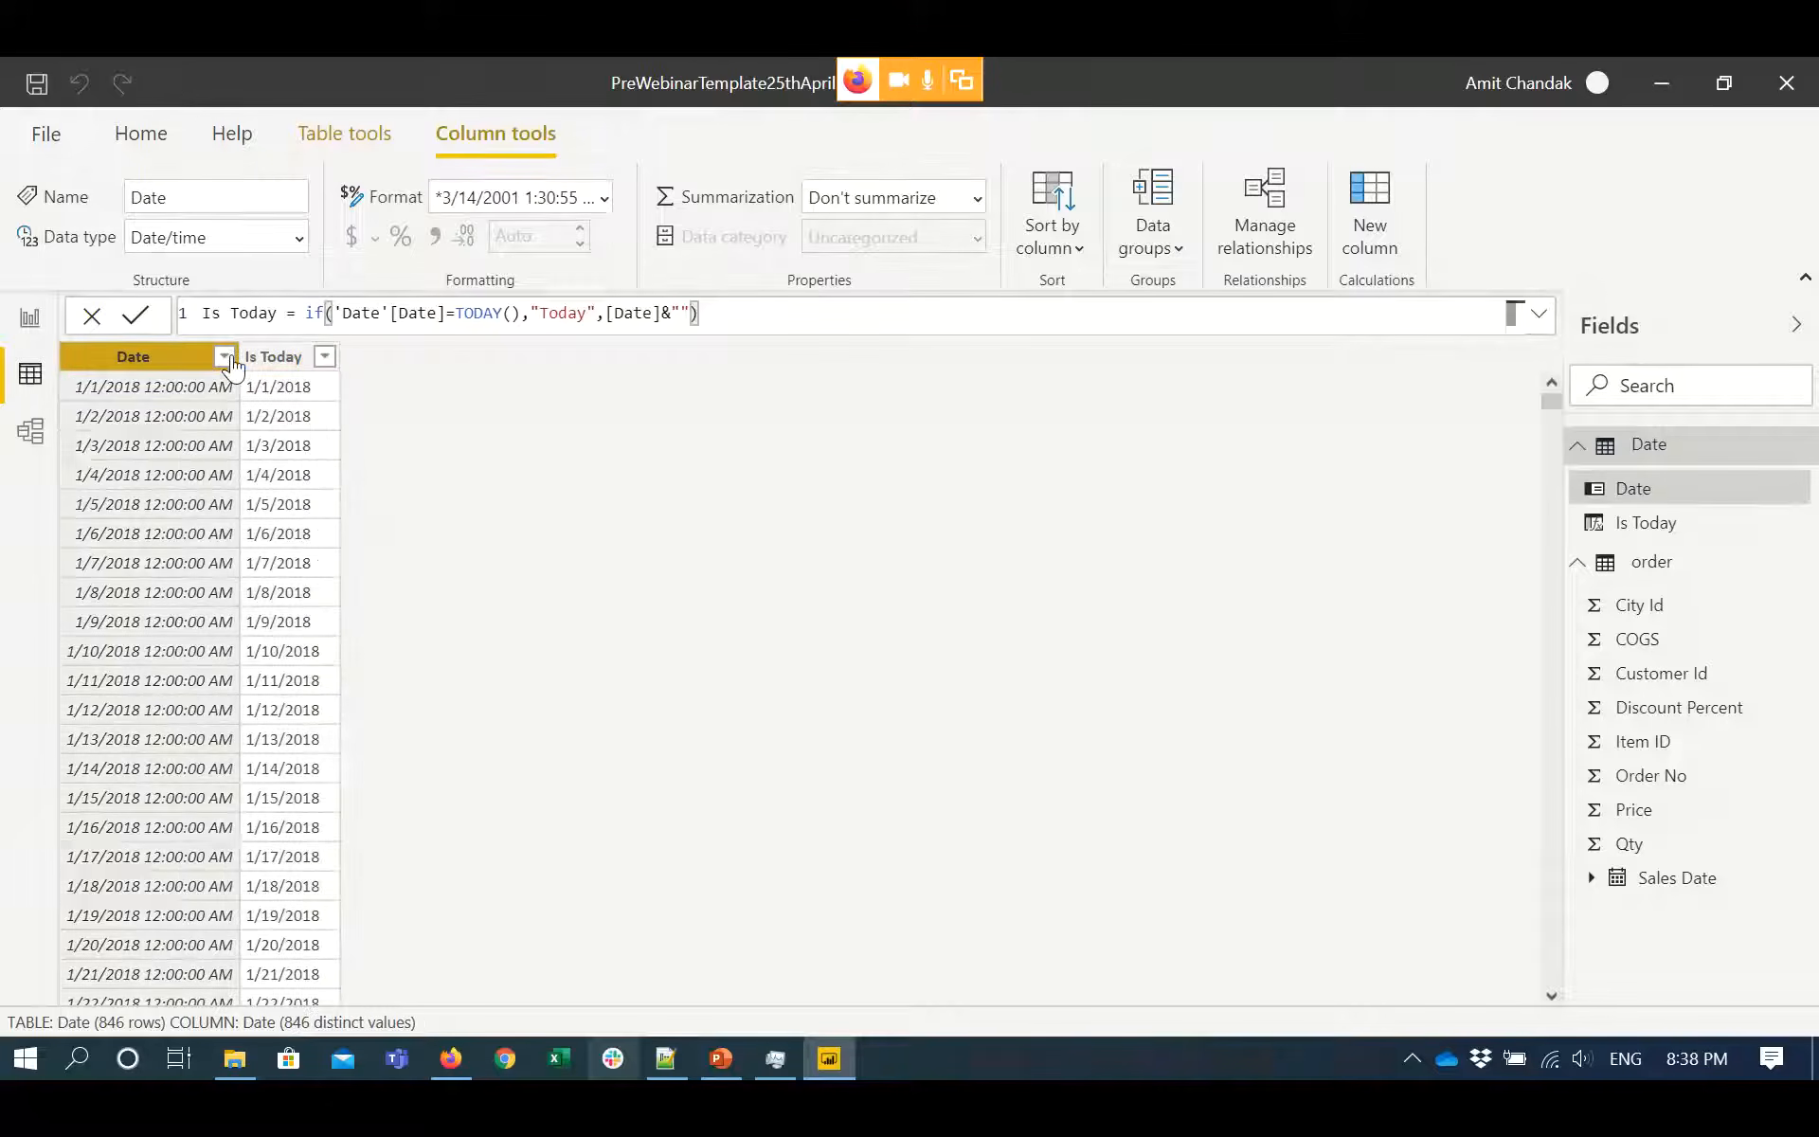
pyautogui.click(225, 357)
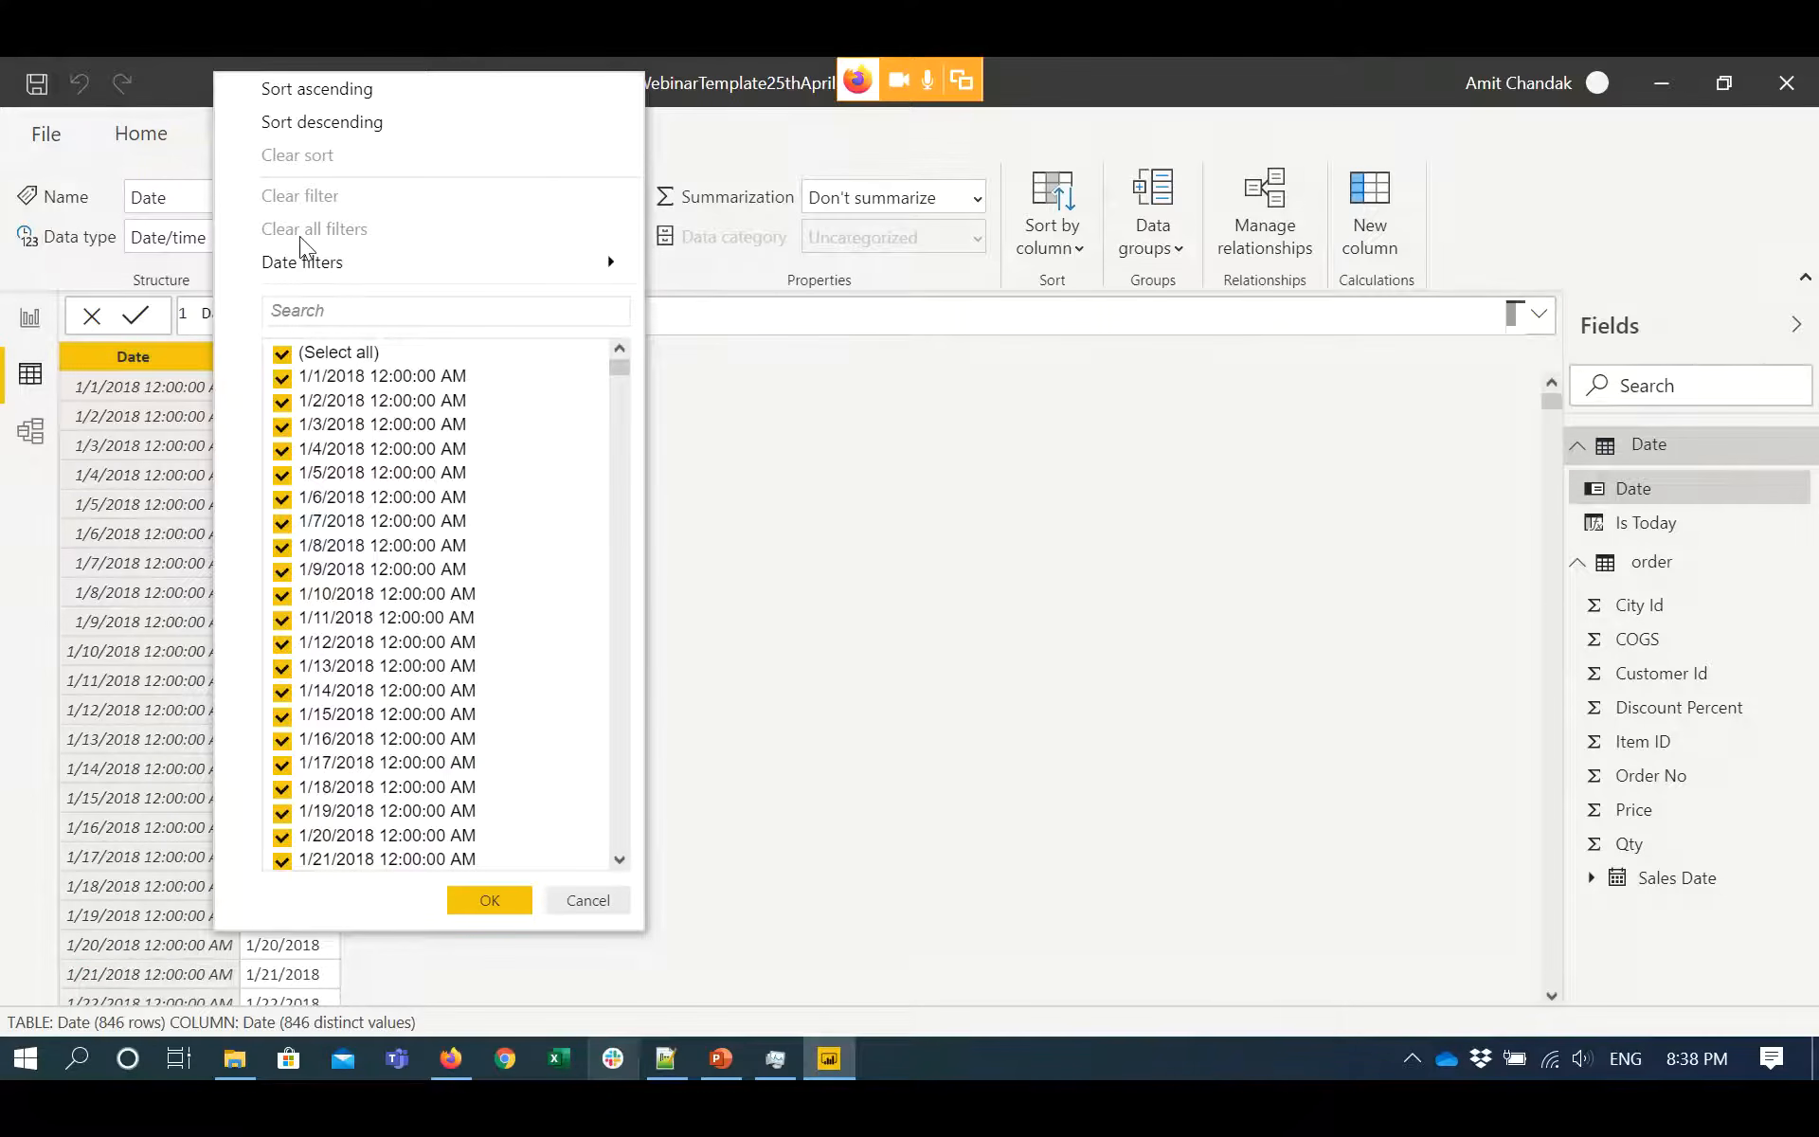
pyautogui.click(333, 123)
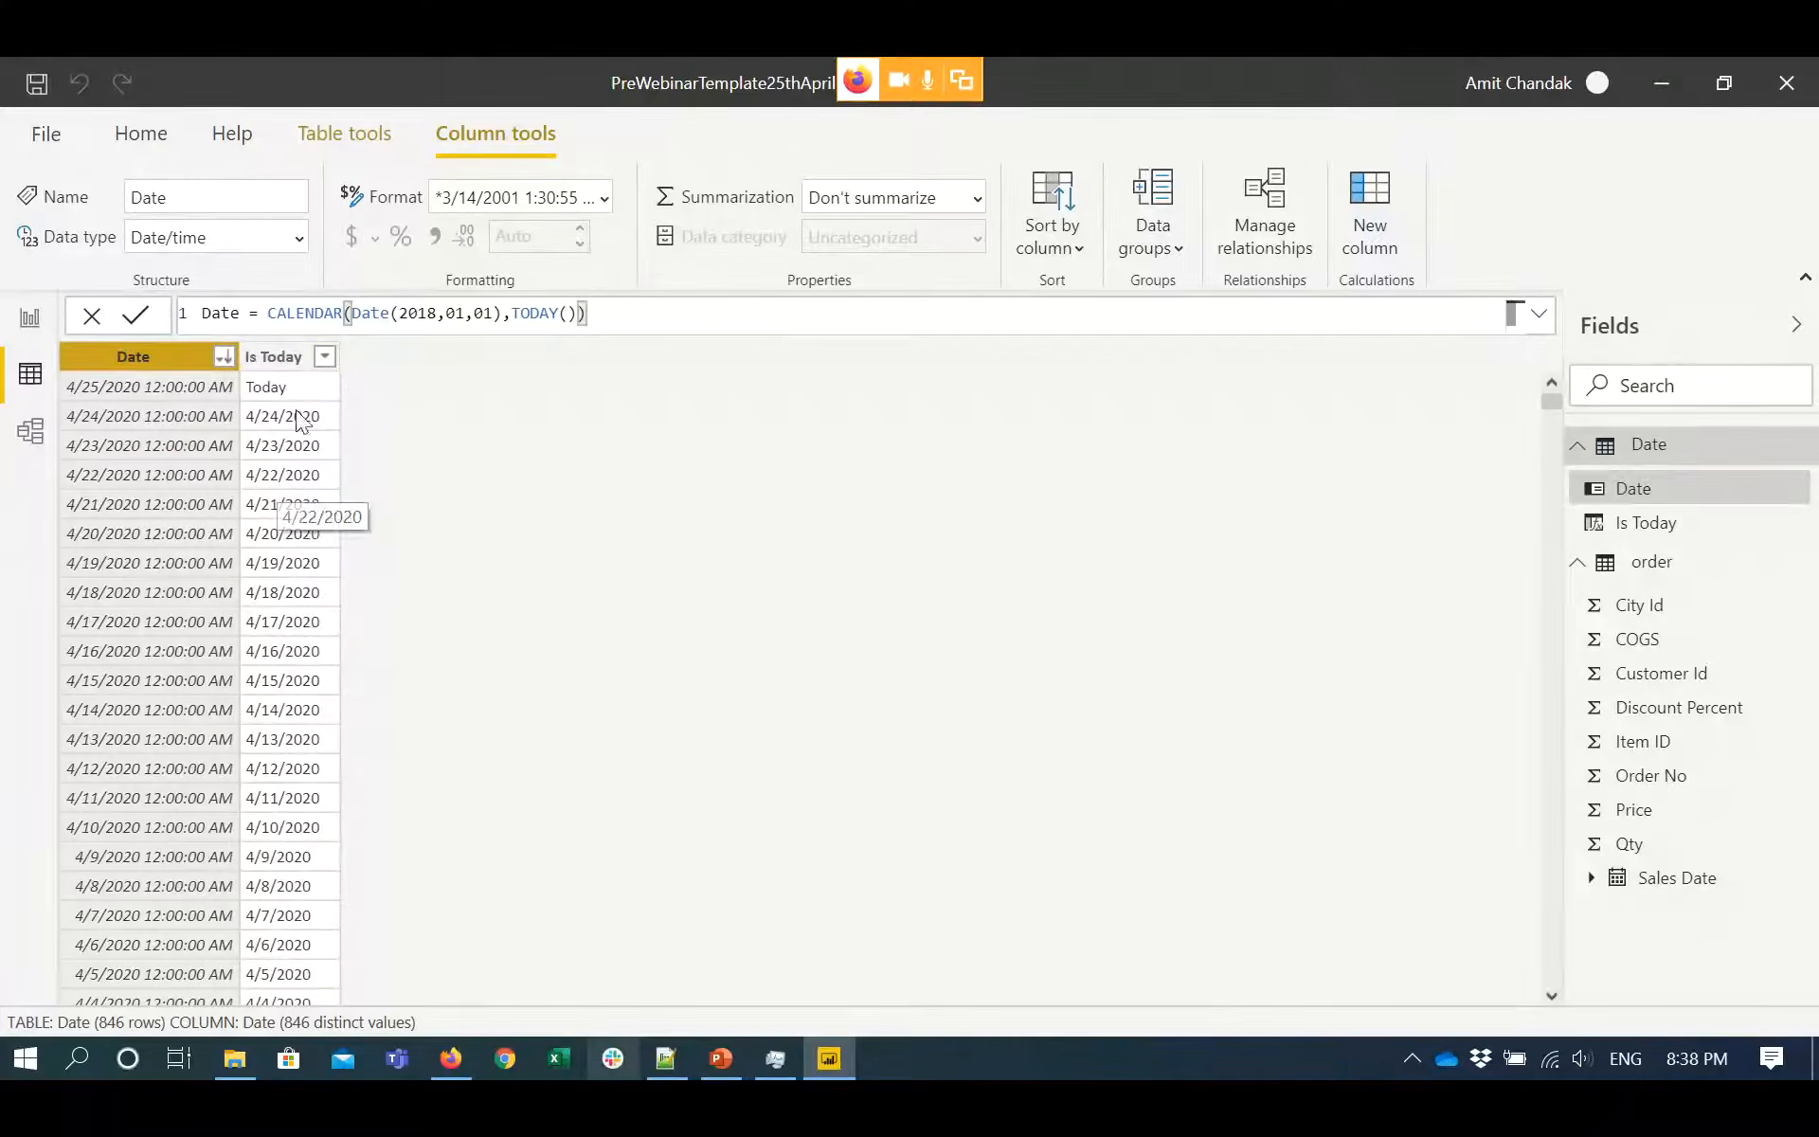
# - Review the &"" part of the Is Today formula and set the Is Today column to sort by Date
pyautogui.click(296, 364)
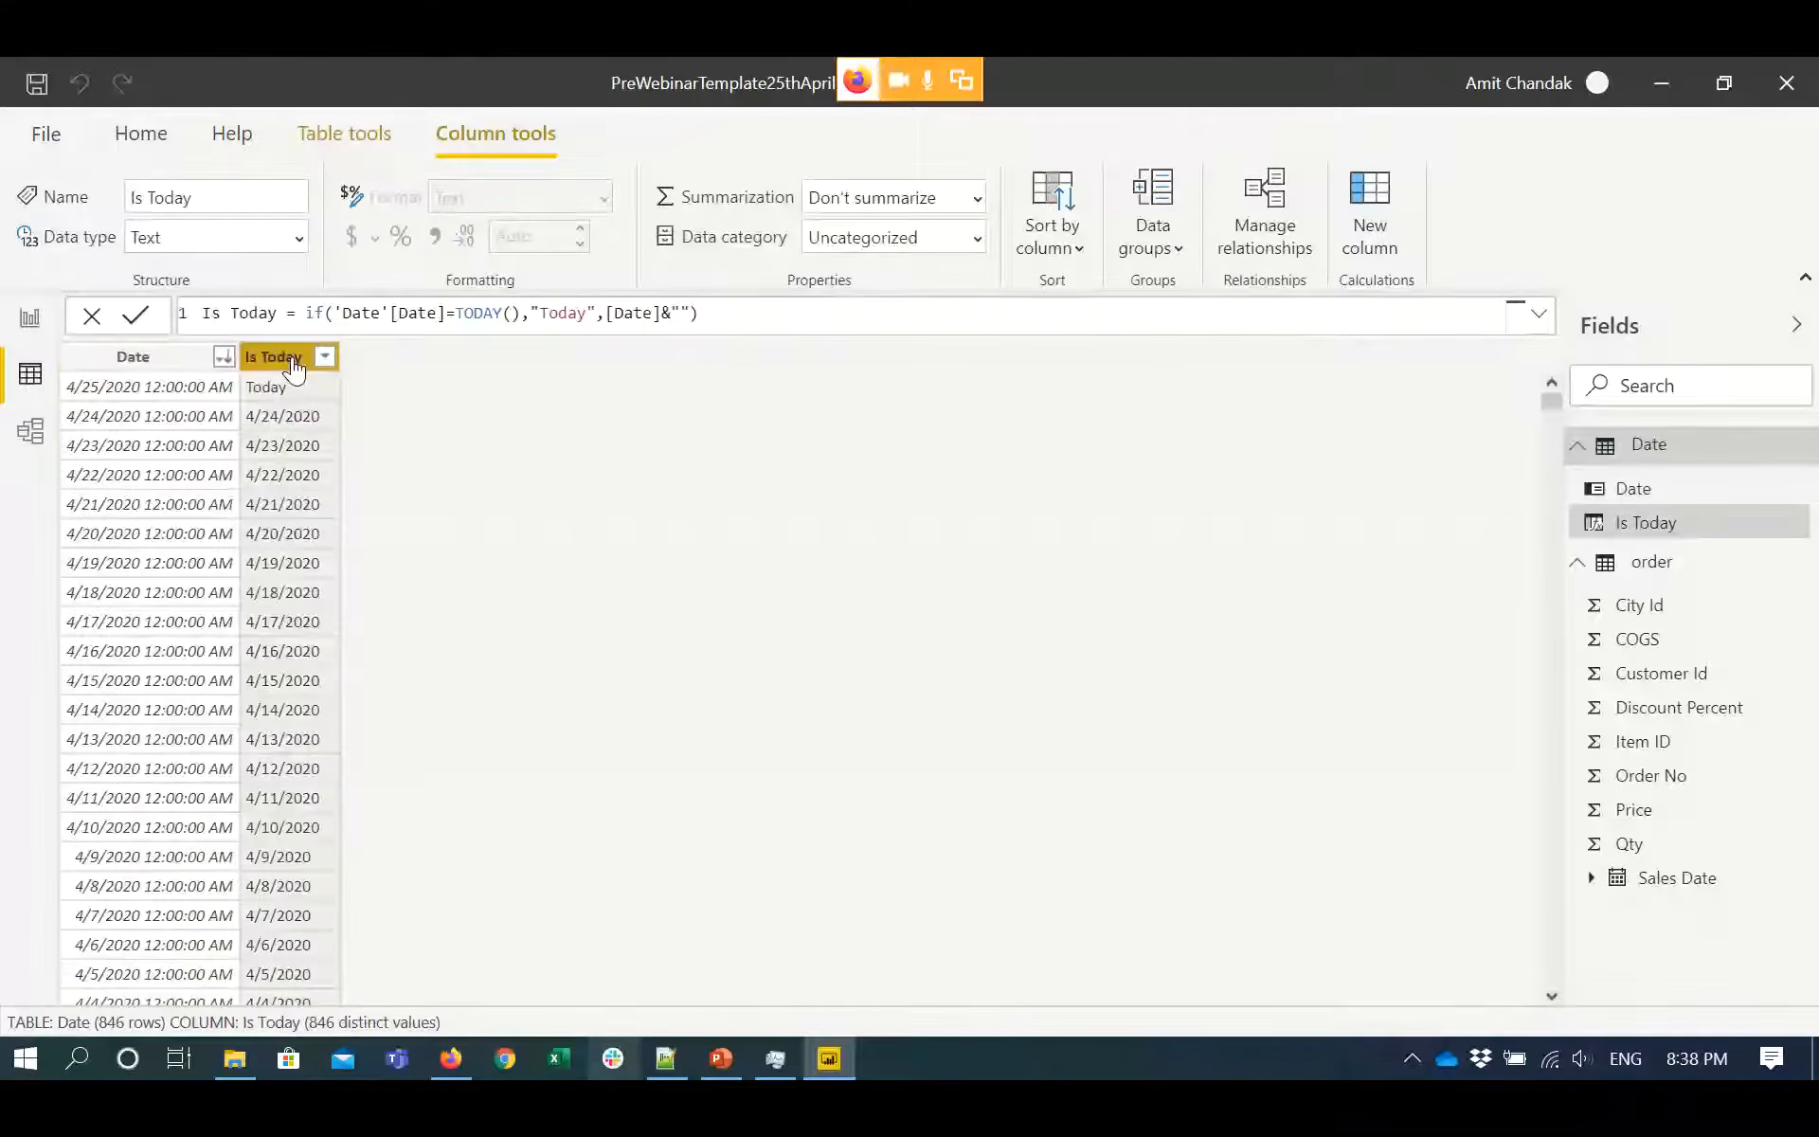
pyautogui.click(519, 315)
pyautogui.click(689, 313)
pyautogui.hotkey('shift', 'Left')
pyautogui.hotkey('shift', 'Left')
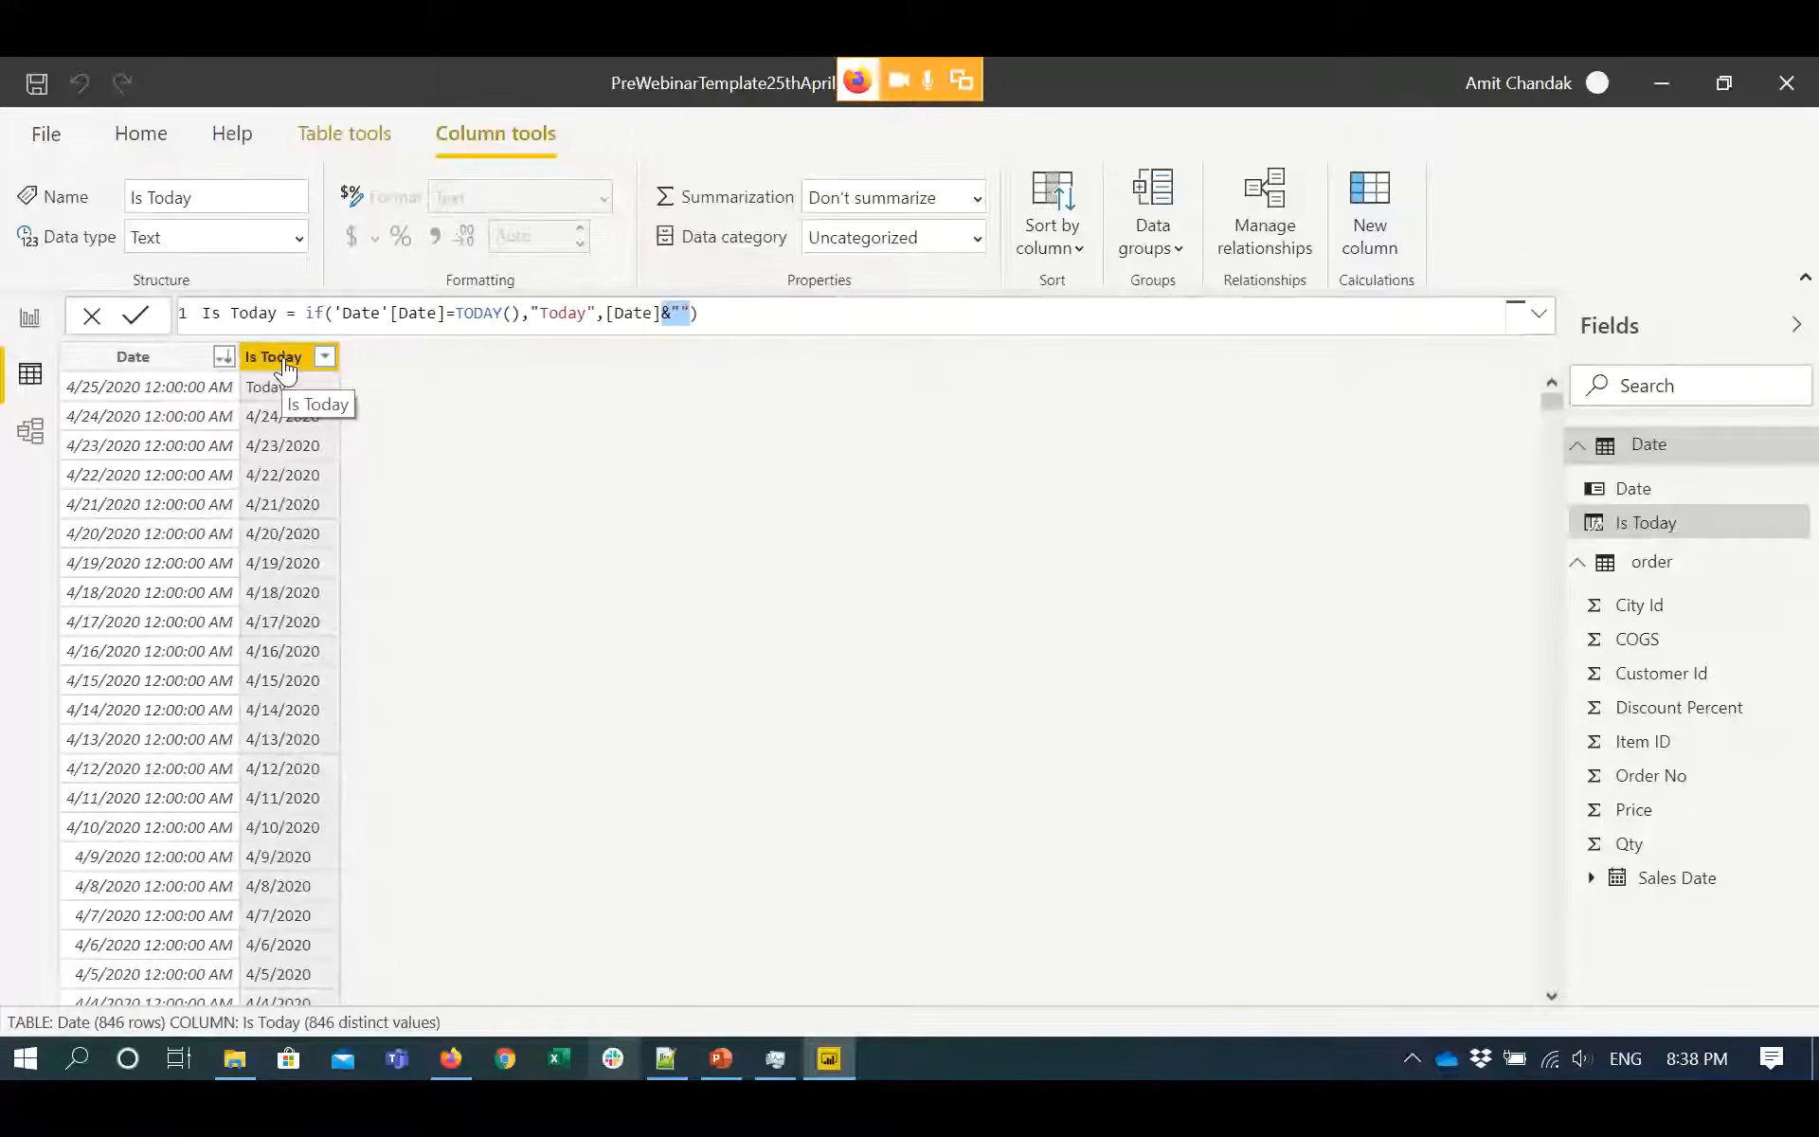
pyautogui.click(1055, 257)
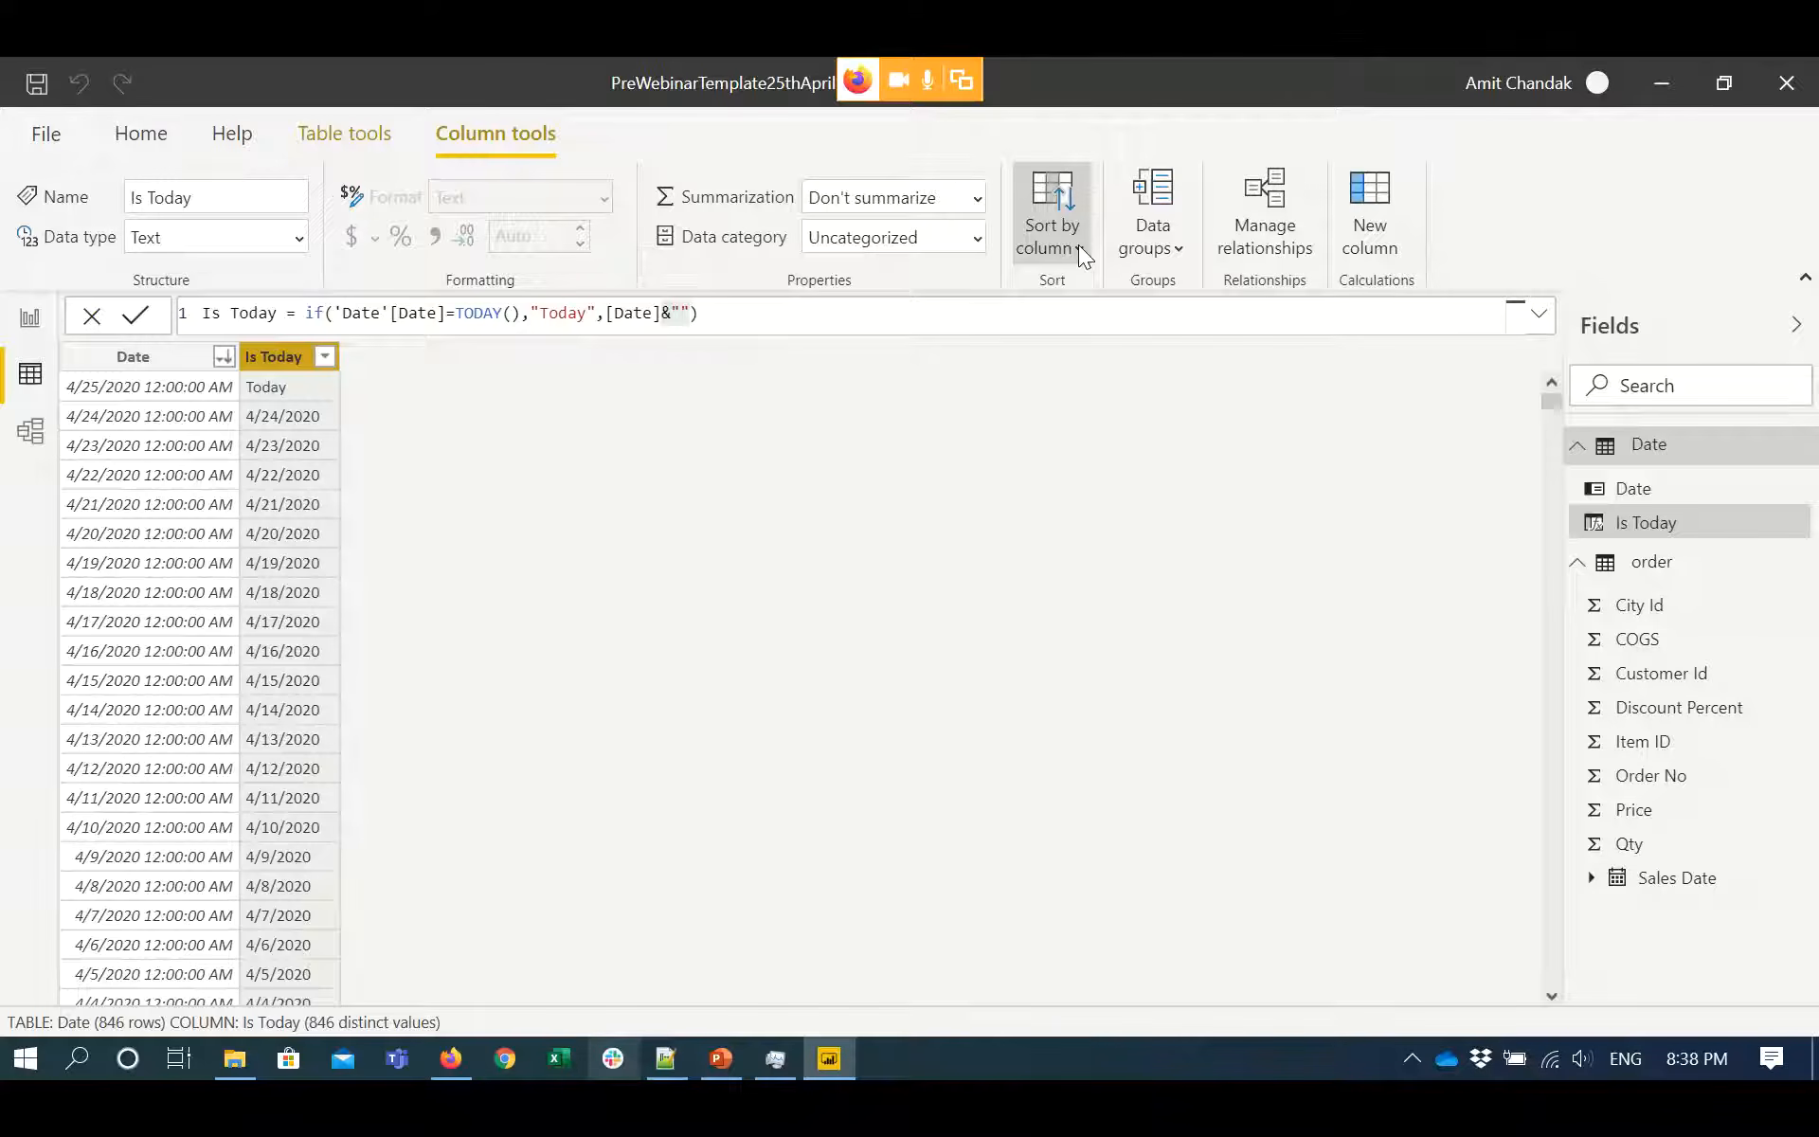
pyautogui.click(1078, 244)
pyautogui.click(1048, 342)
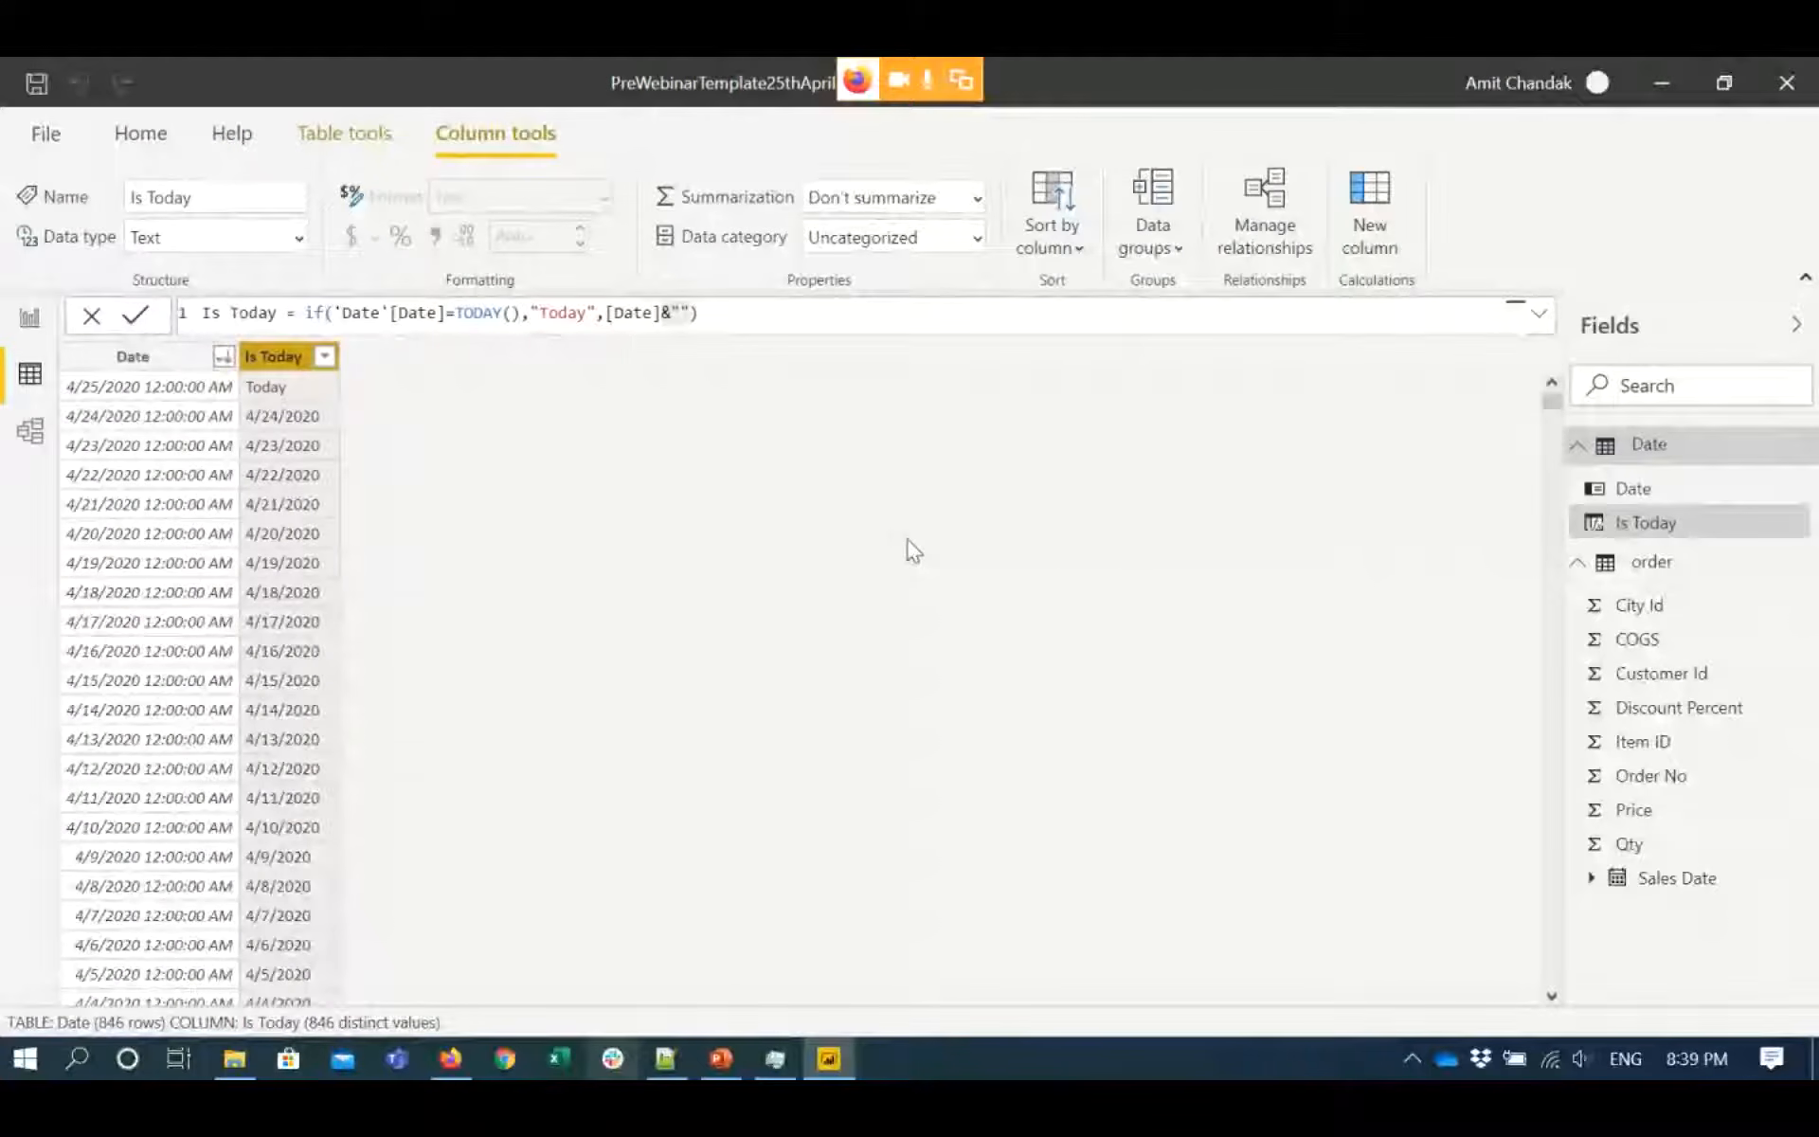
# - Add a calculated column to the Date table from the notes: Month Year = FORMAT([Date],"mmm-yyyy")
pyautogui.click(669, 1063)
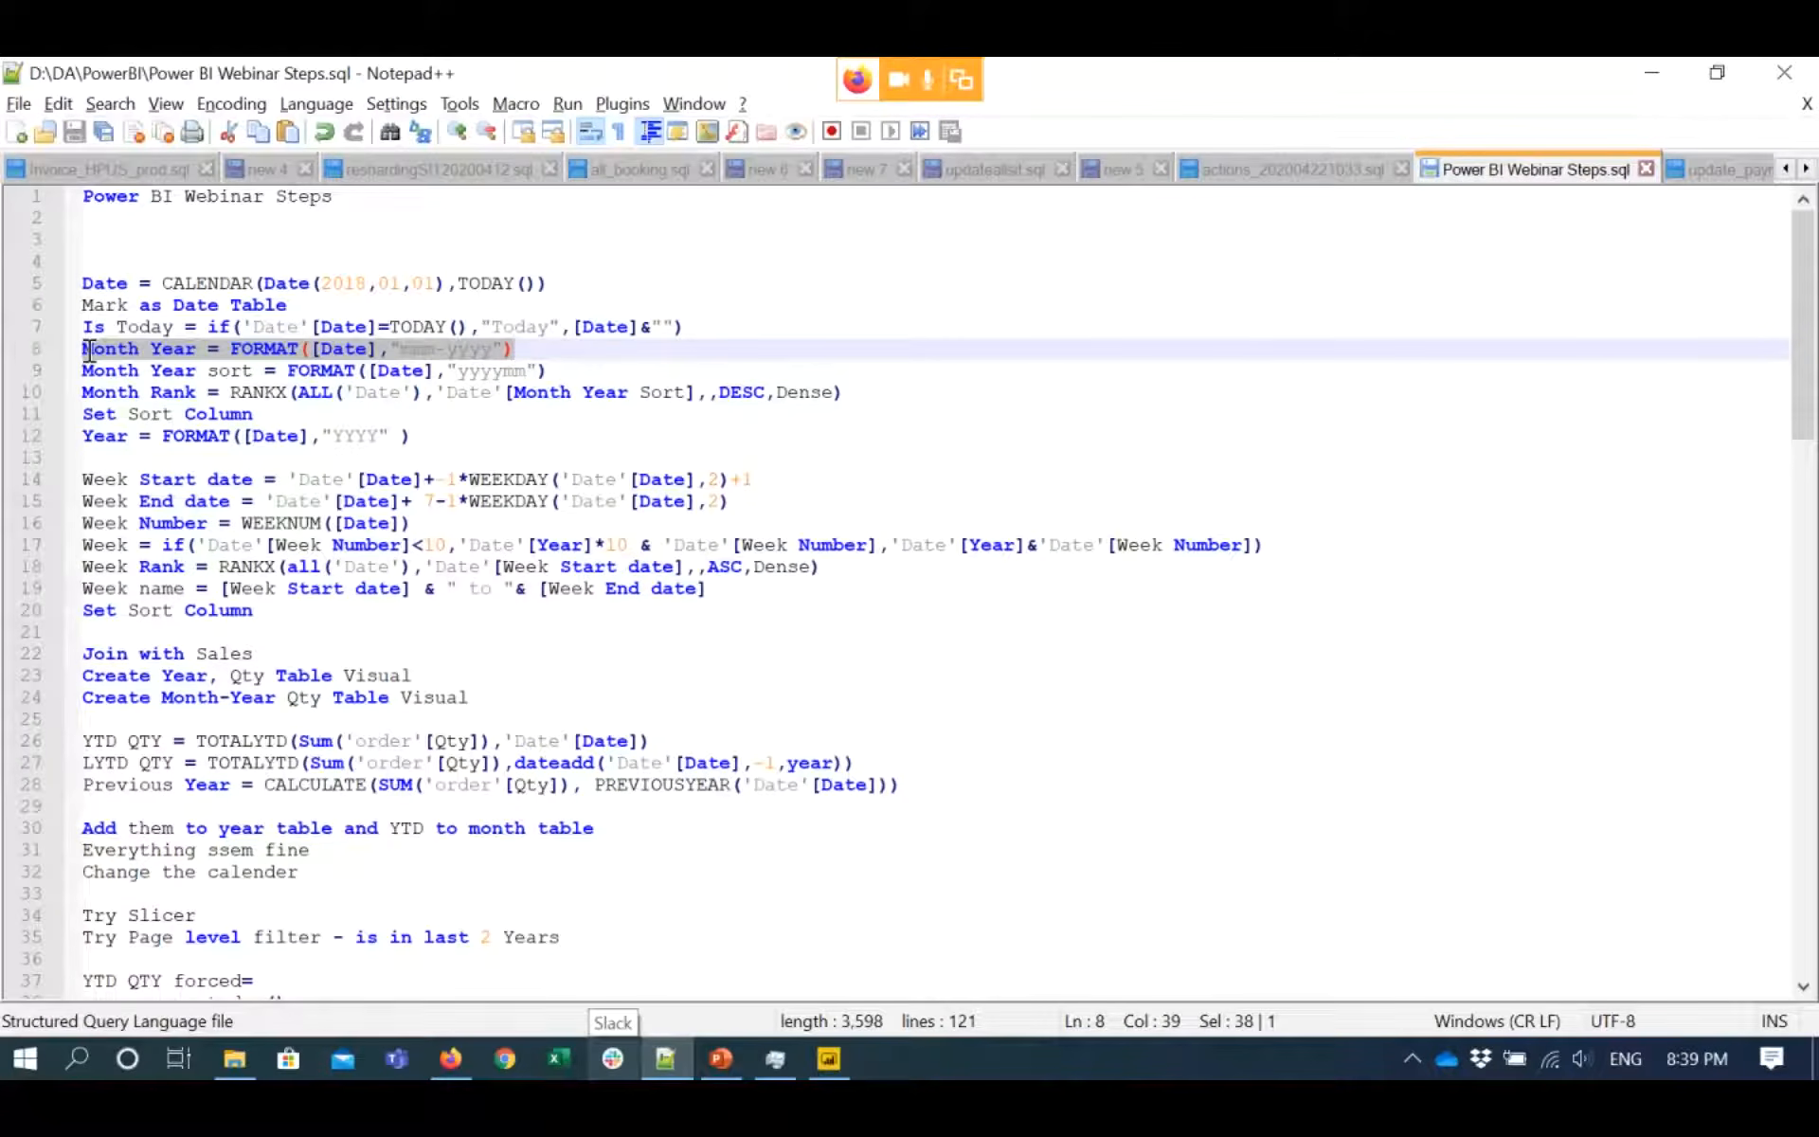
pyautogui.hotkey('alt', 'Tab')
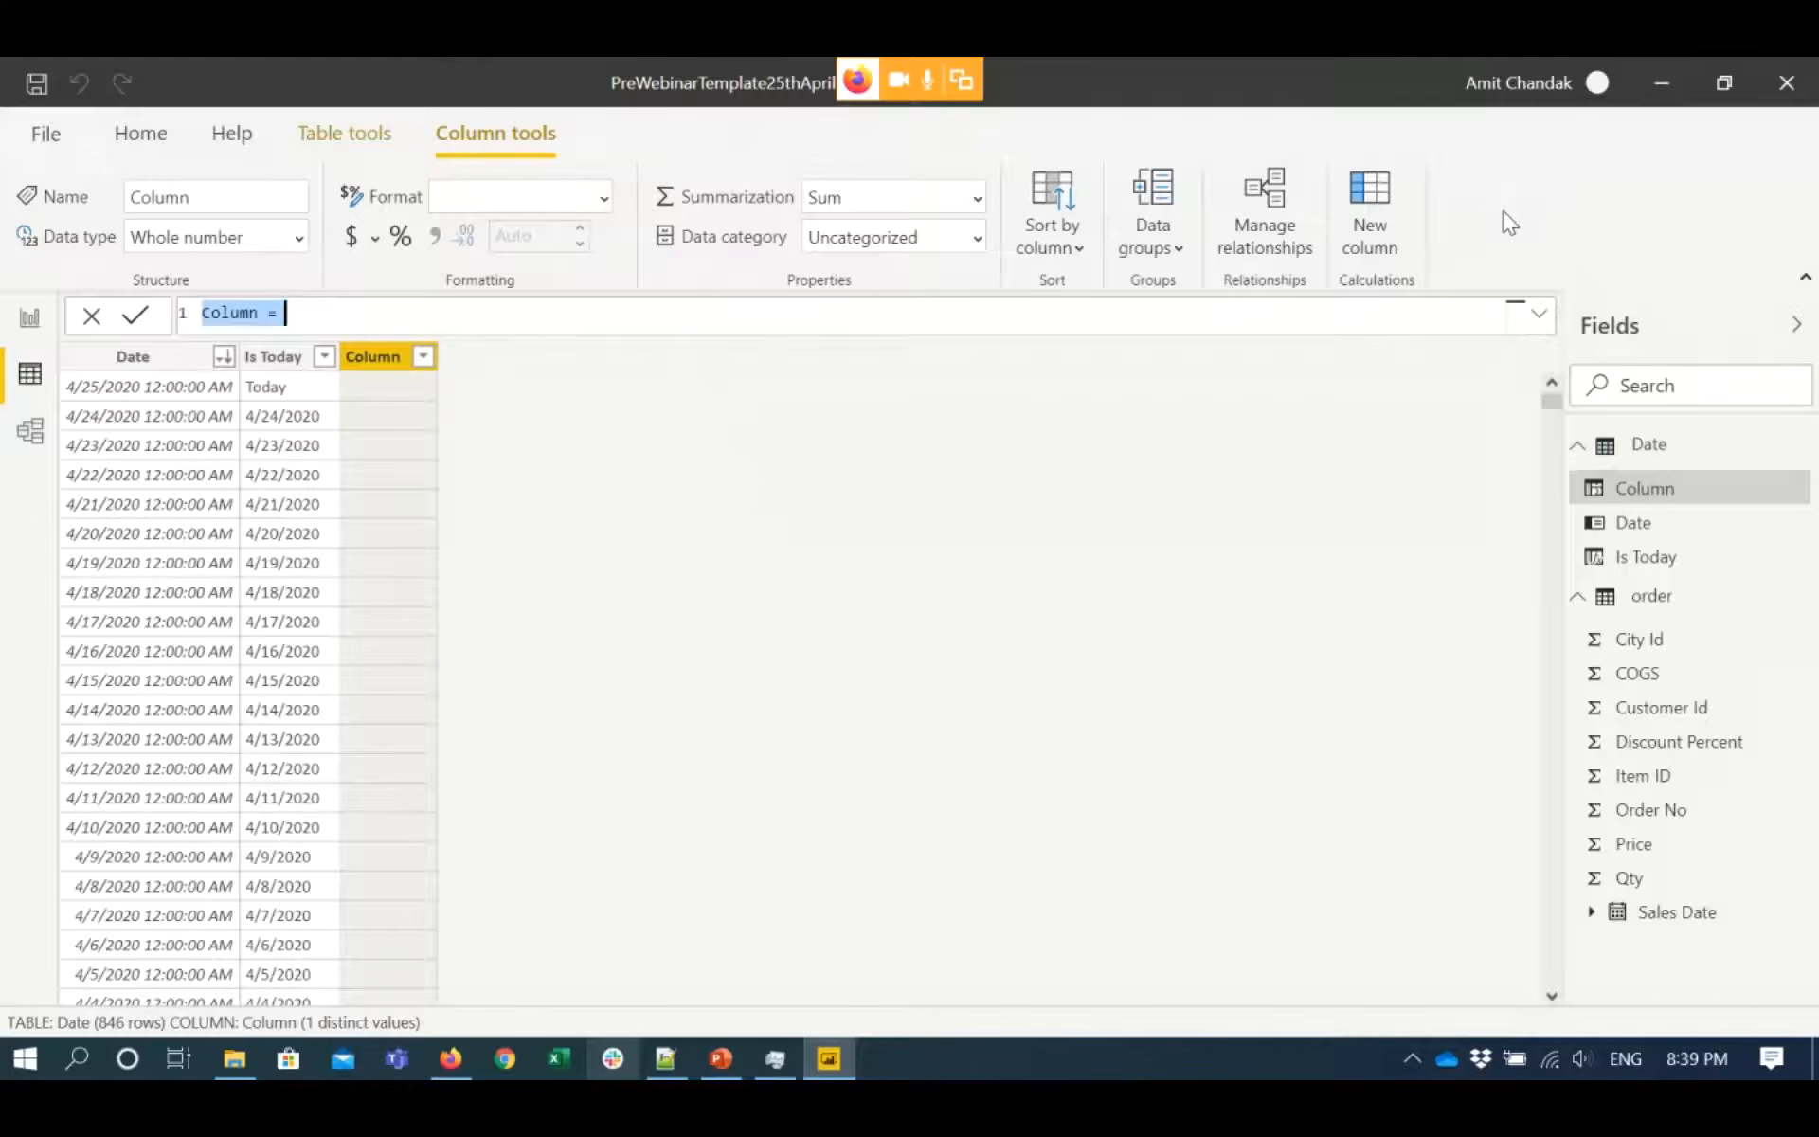
pyautogui.write('Month Year = FORMAT([Date],"mmm-yyyy")')
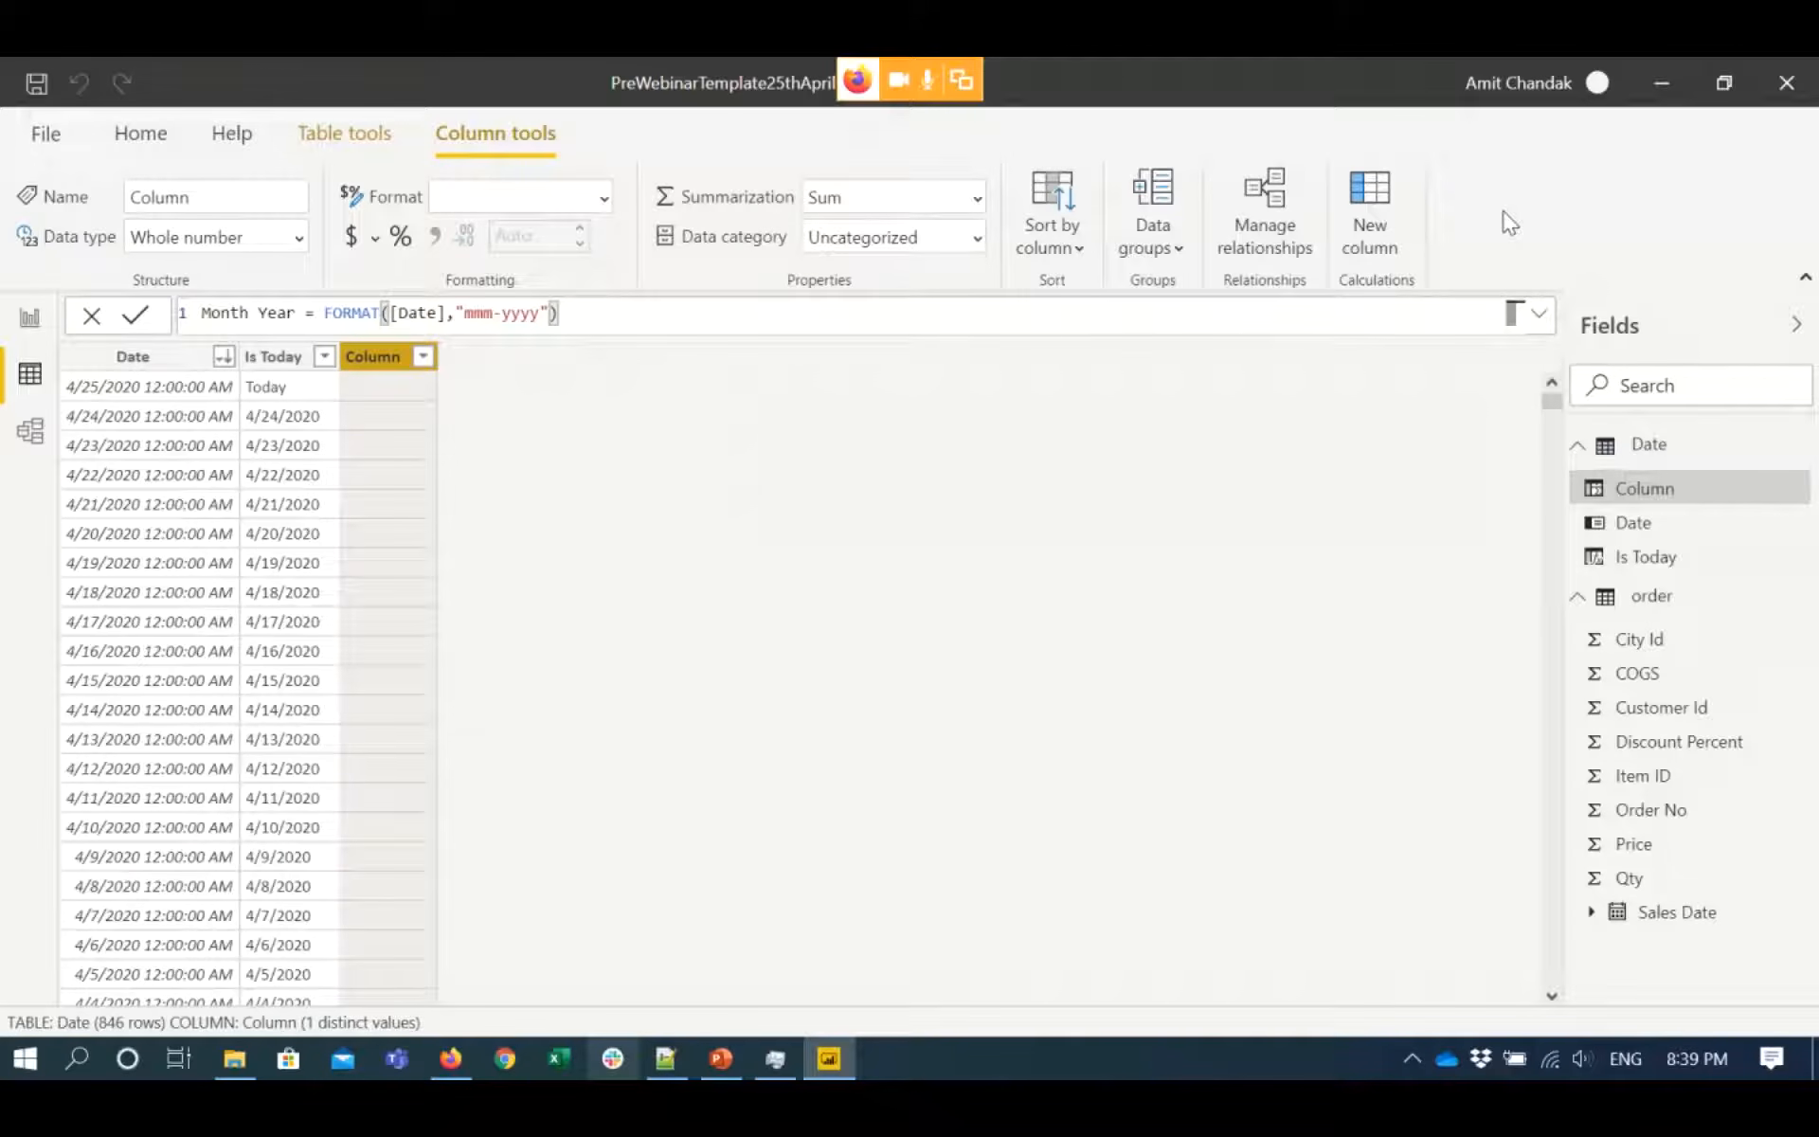
pyautogui.press('Return')
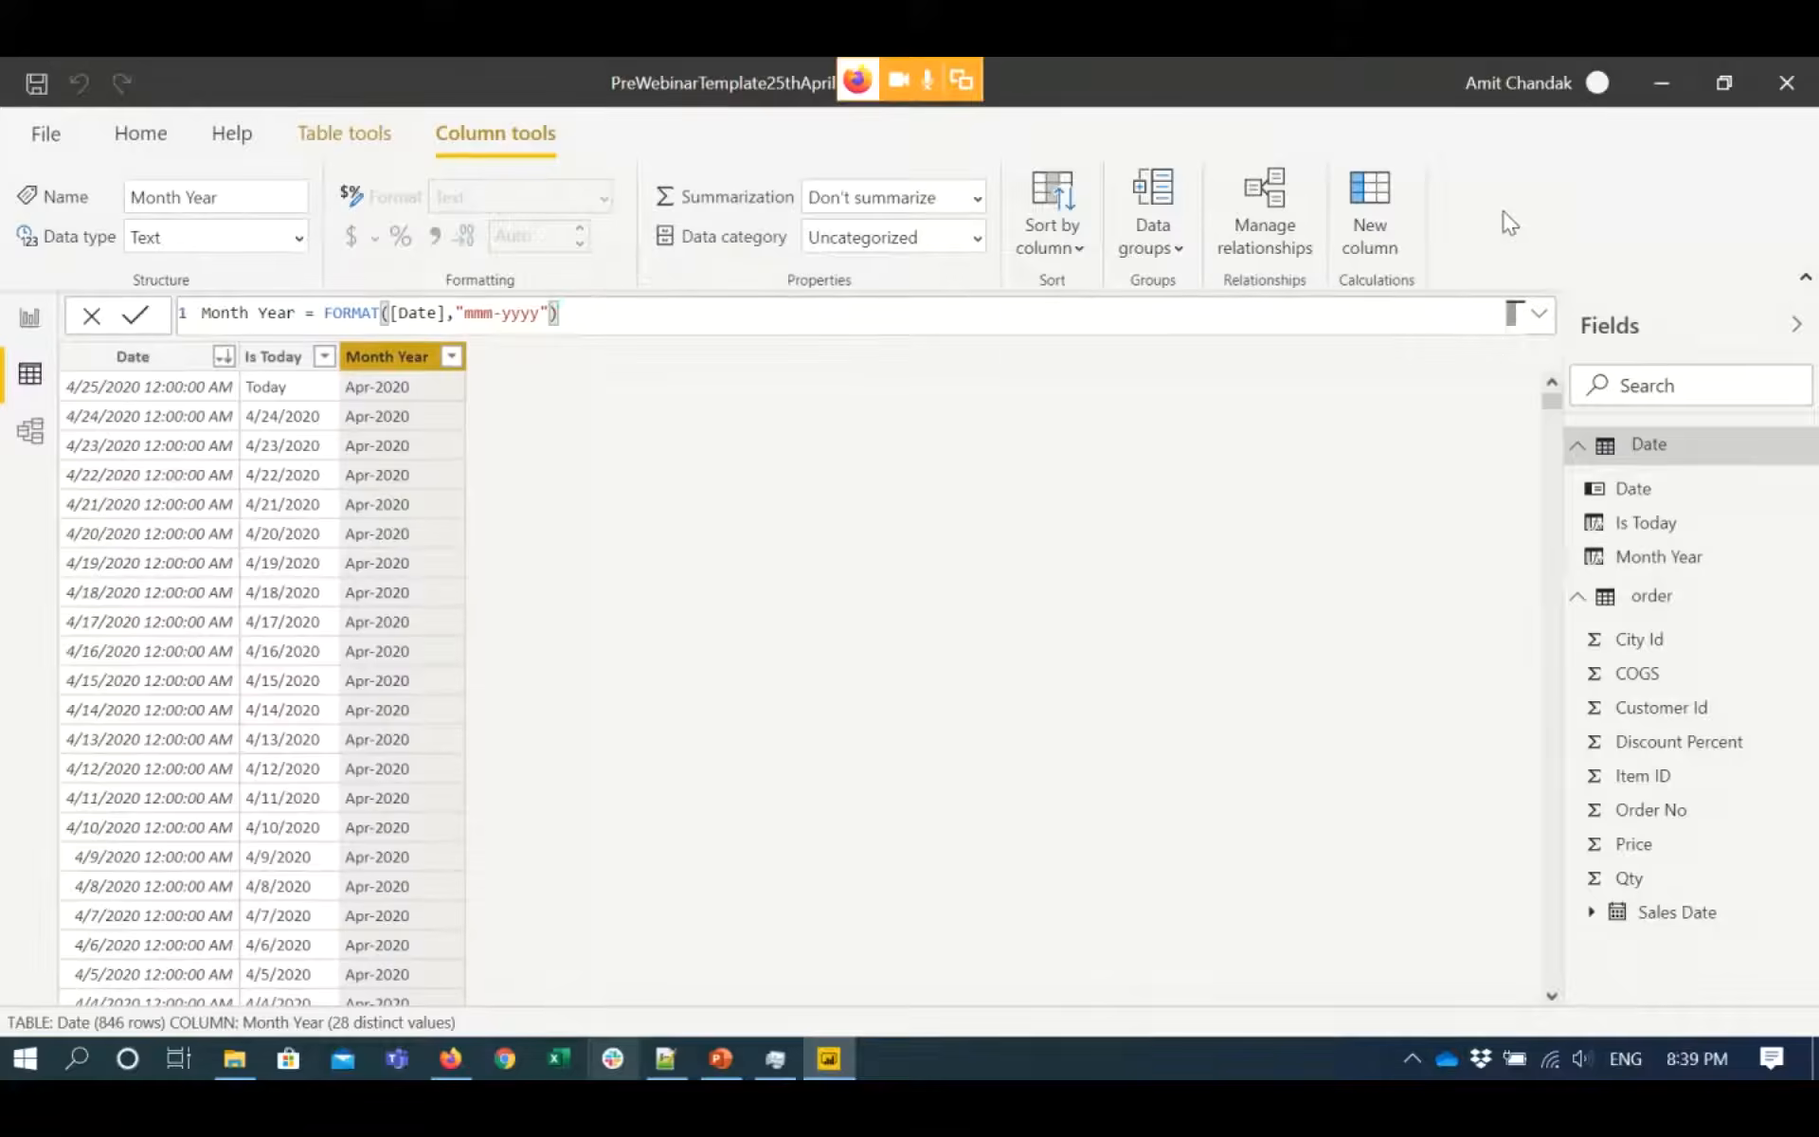
# - Copy the next formula from the notes and add it as a Date table column: Month Year sort = FORMAT([Date],"yyyymm")
pyautogui.hotkey('alt', 'Tab')
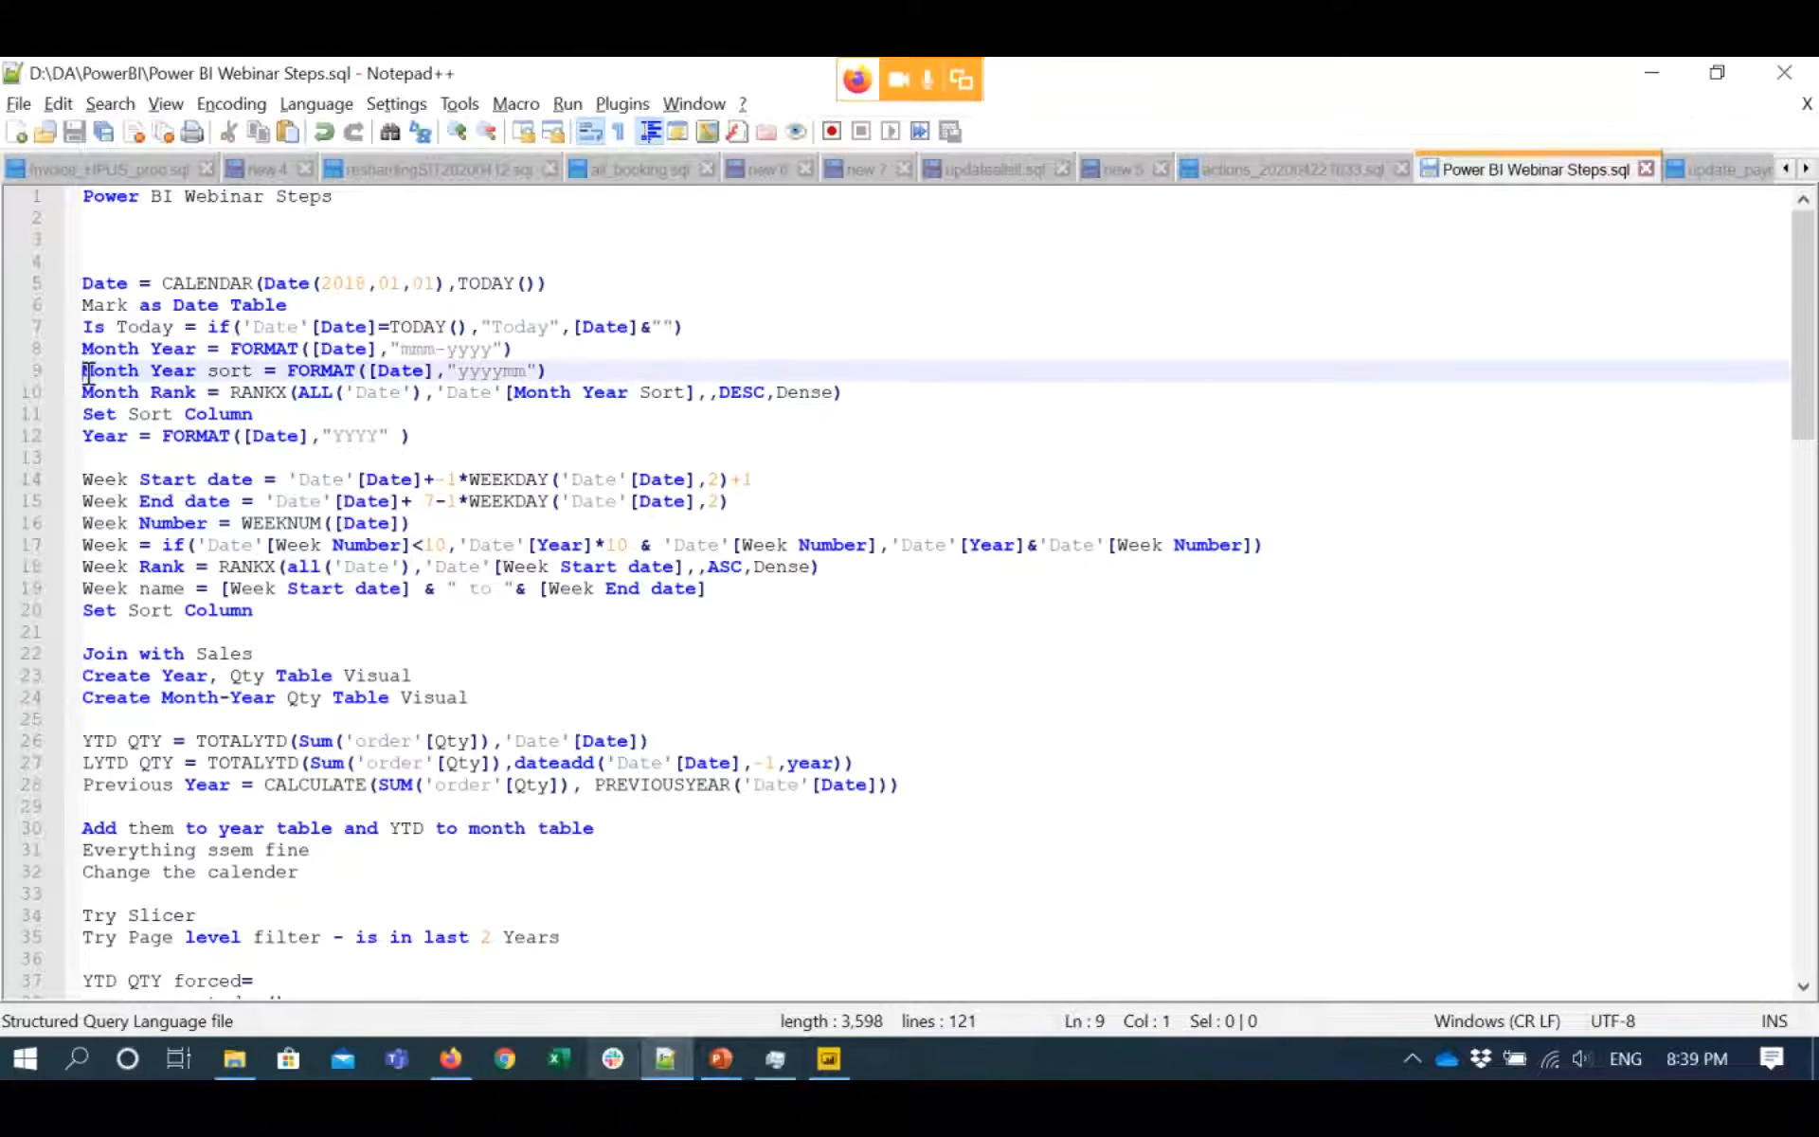
pyautogui.tripleClick(88, 372)
pyautogui.hotkey('ctrl', 'c')
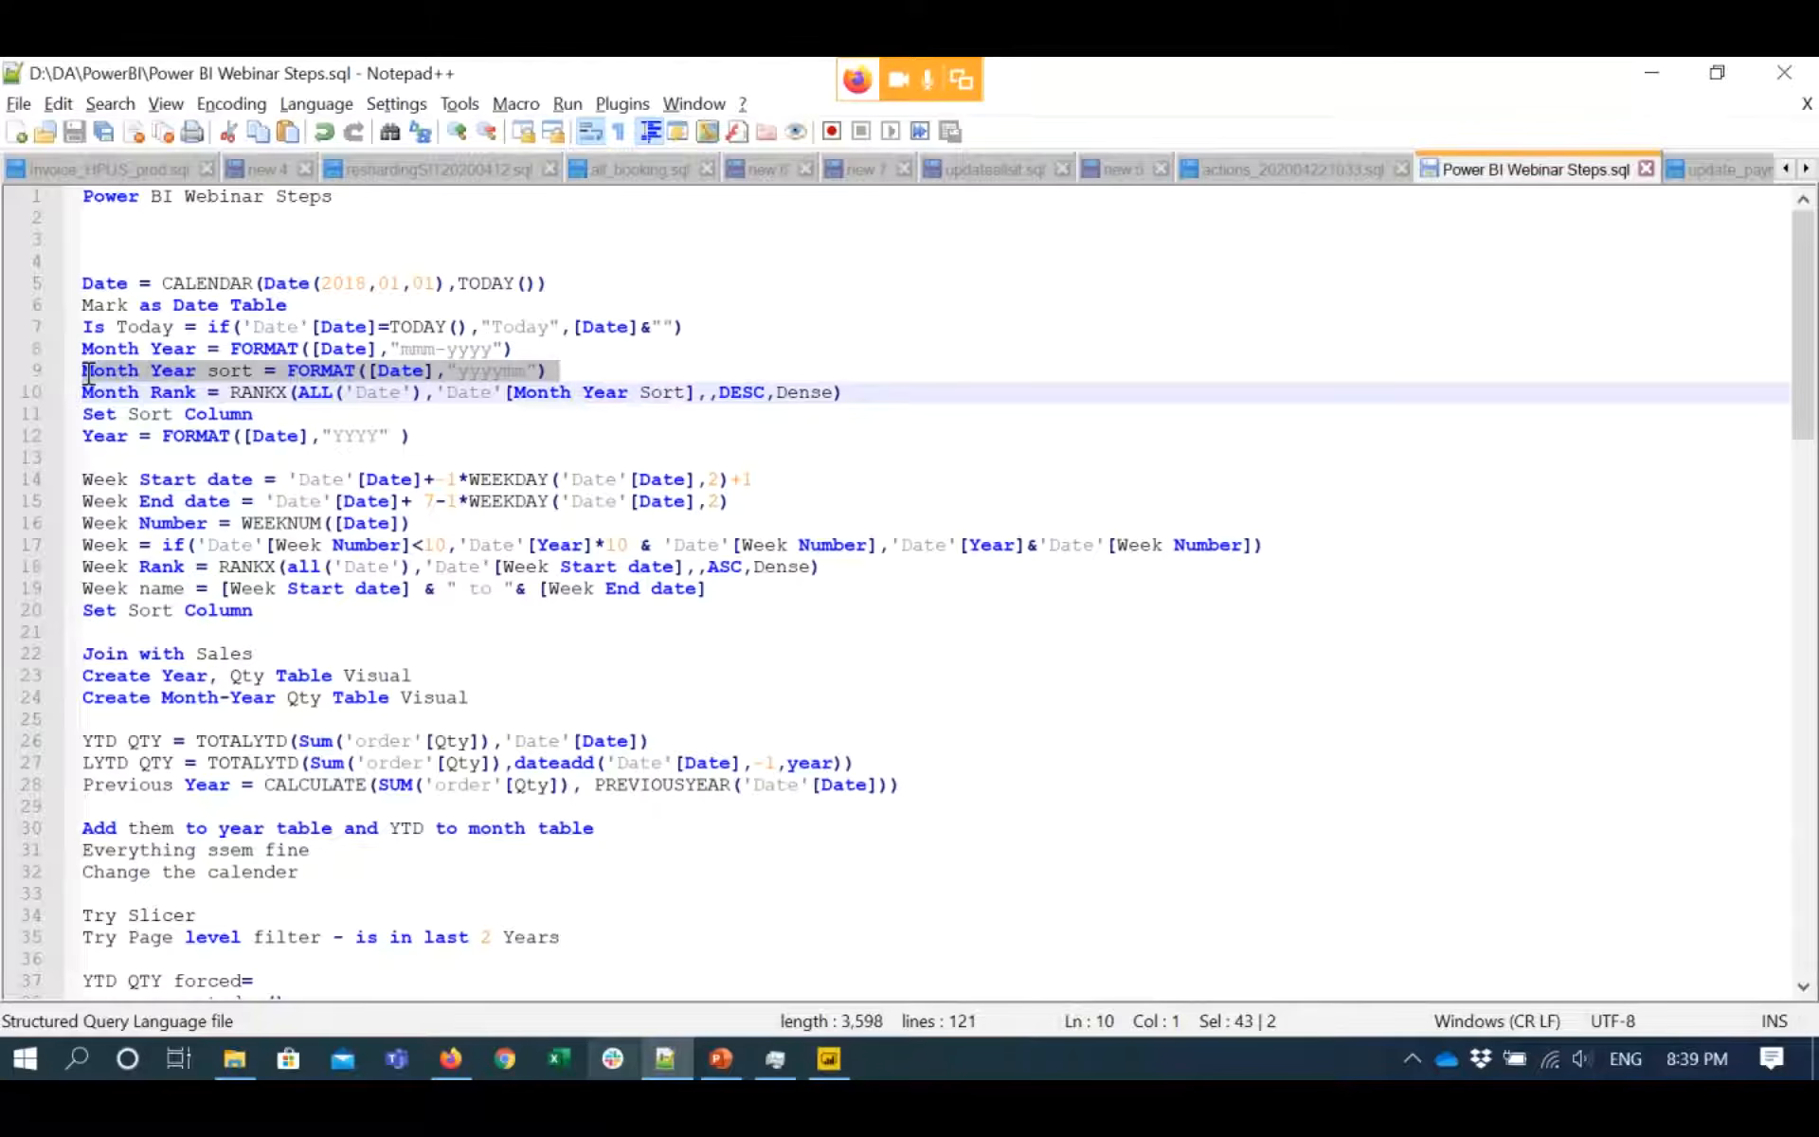
pyautogui.hotkey('alt', 'Tab')
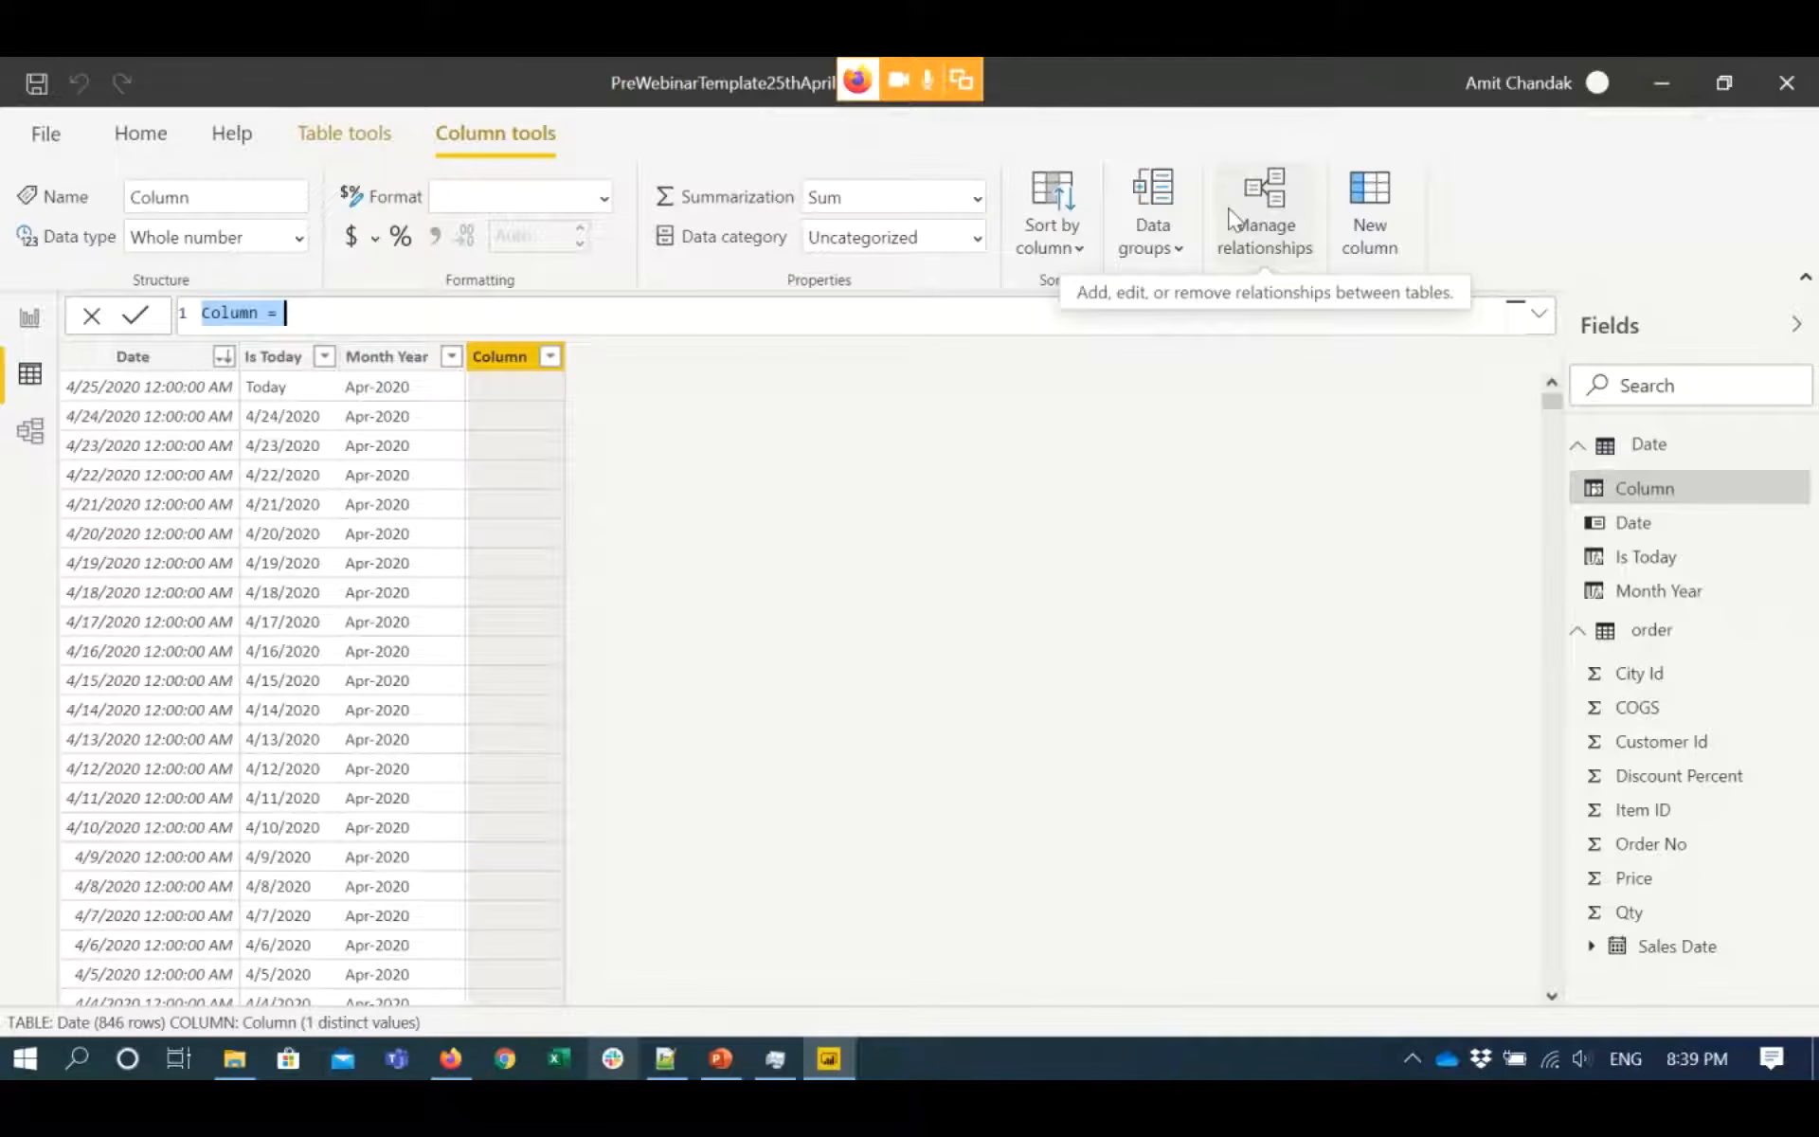
pyautogui.hotkey('ctrl', 'v')
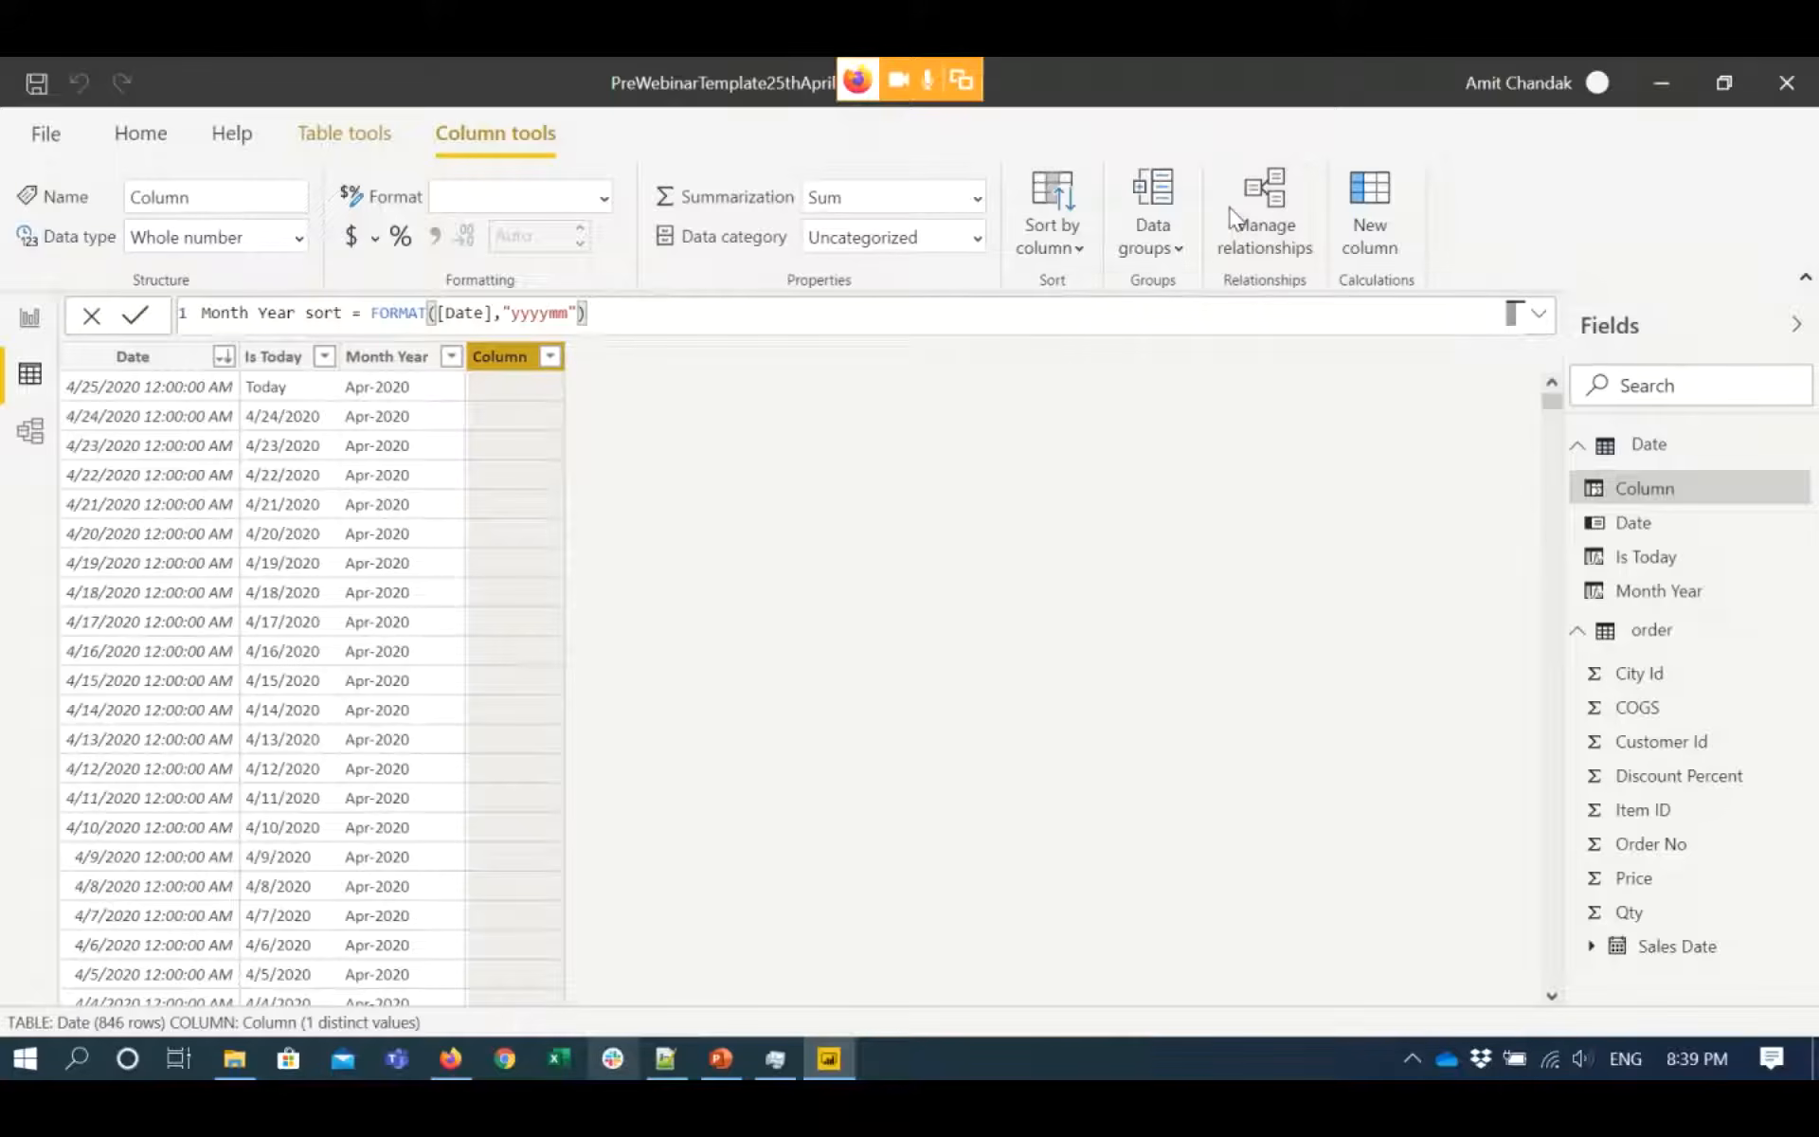
pyautogui.press('Return')
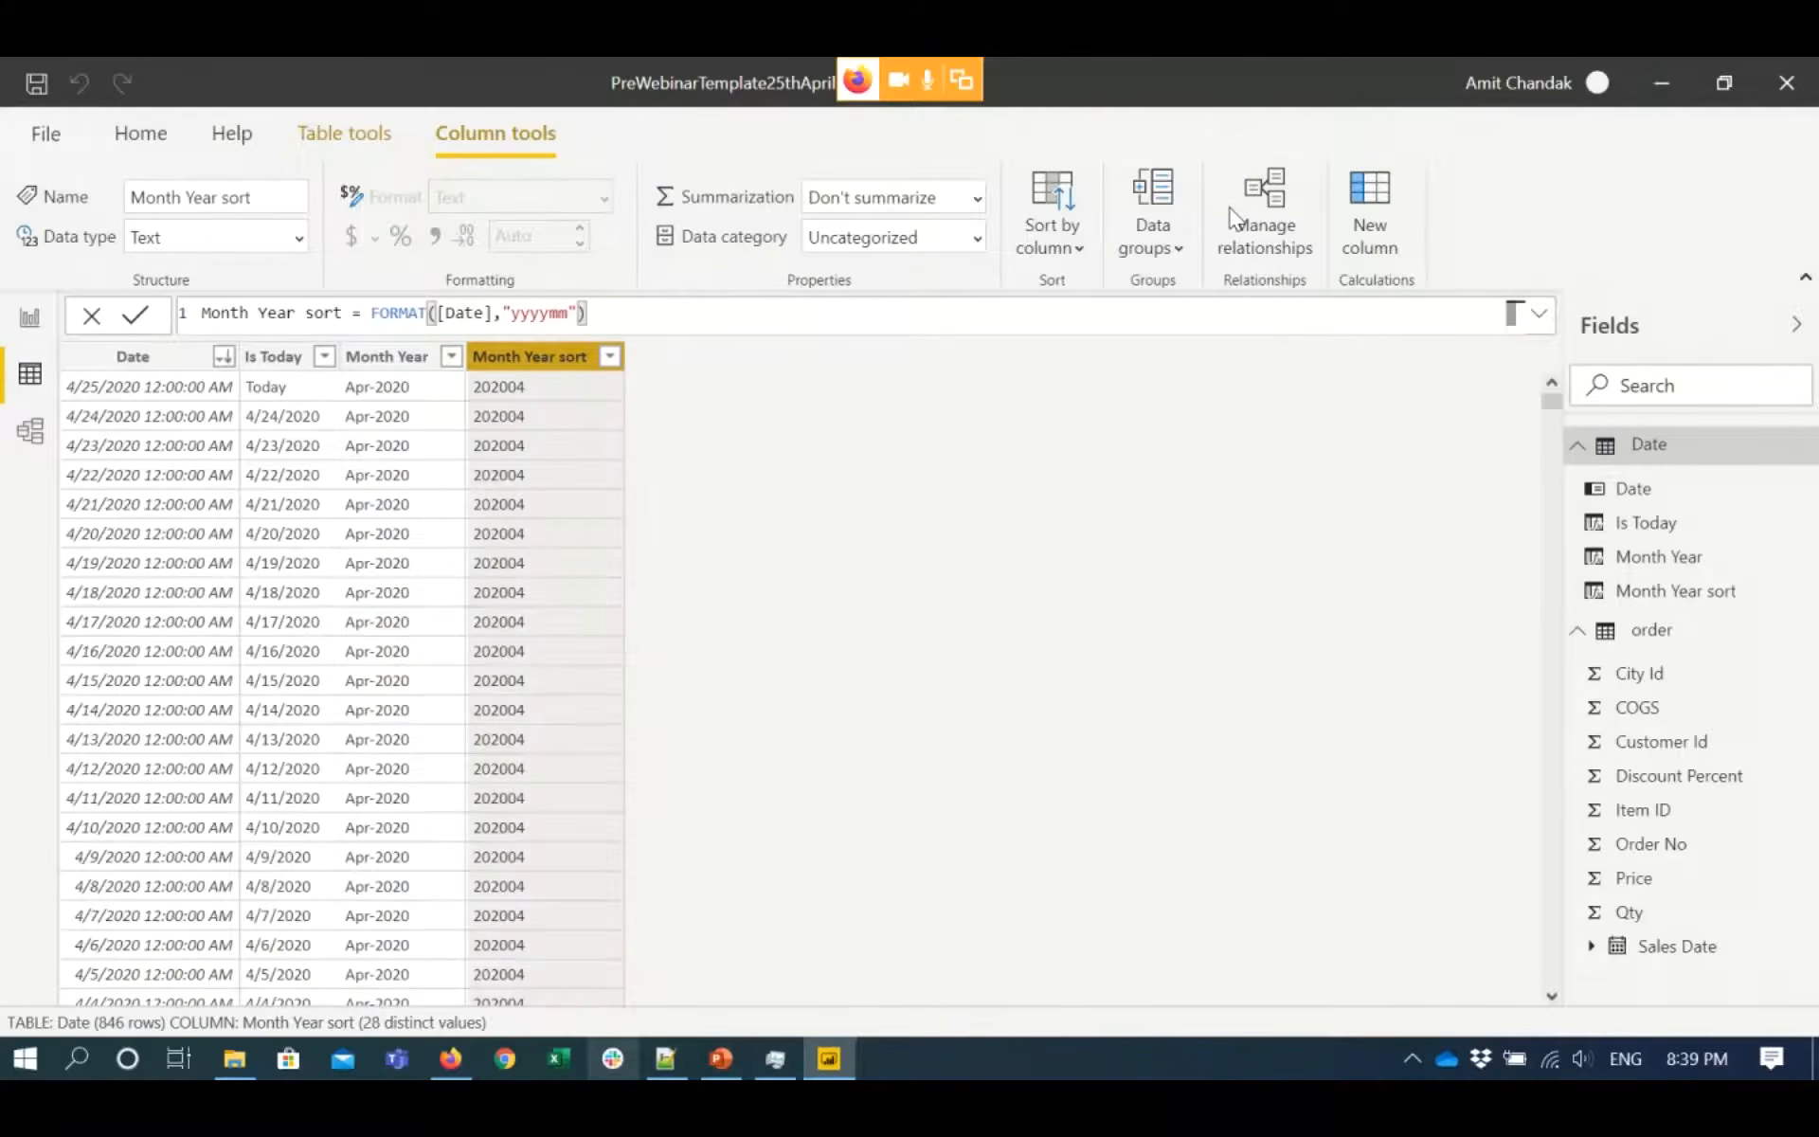
# - Set the Date table's Month Year column to sort by the Month Year sort column
pyautogui.click(372, 362)
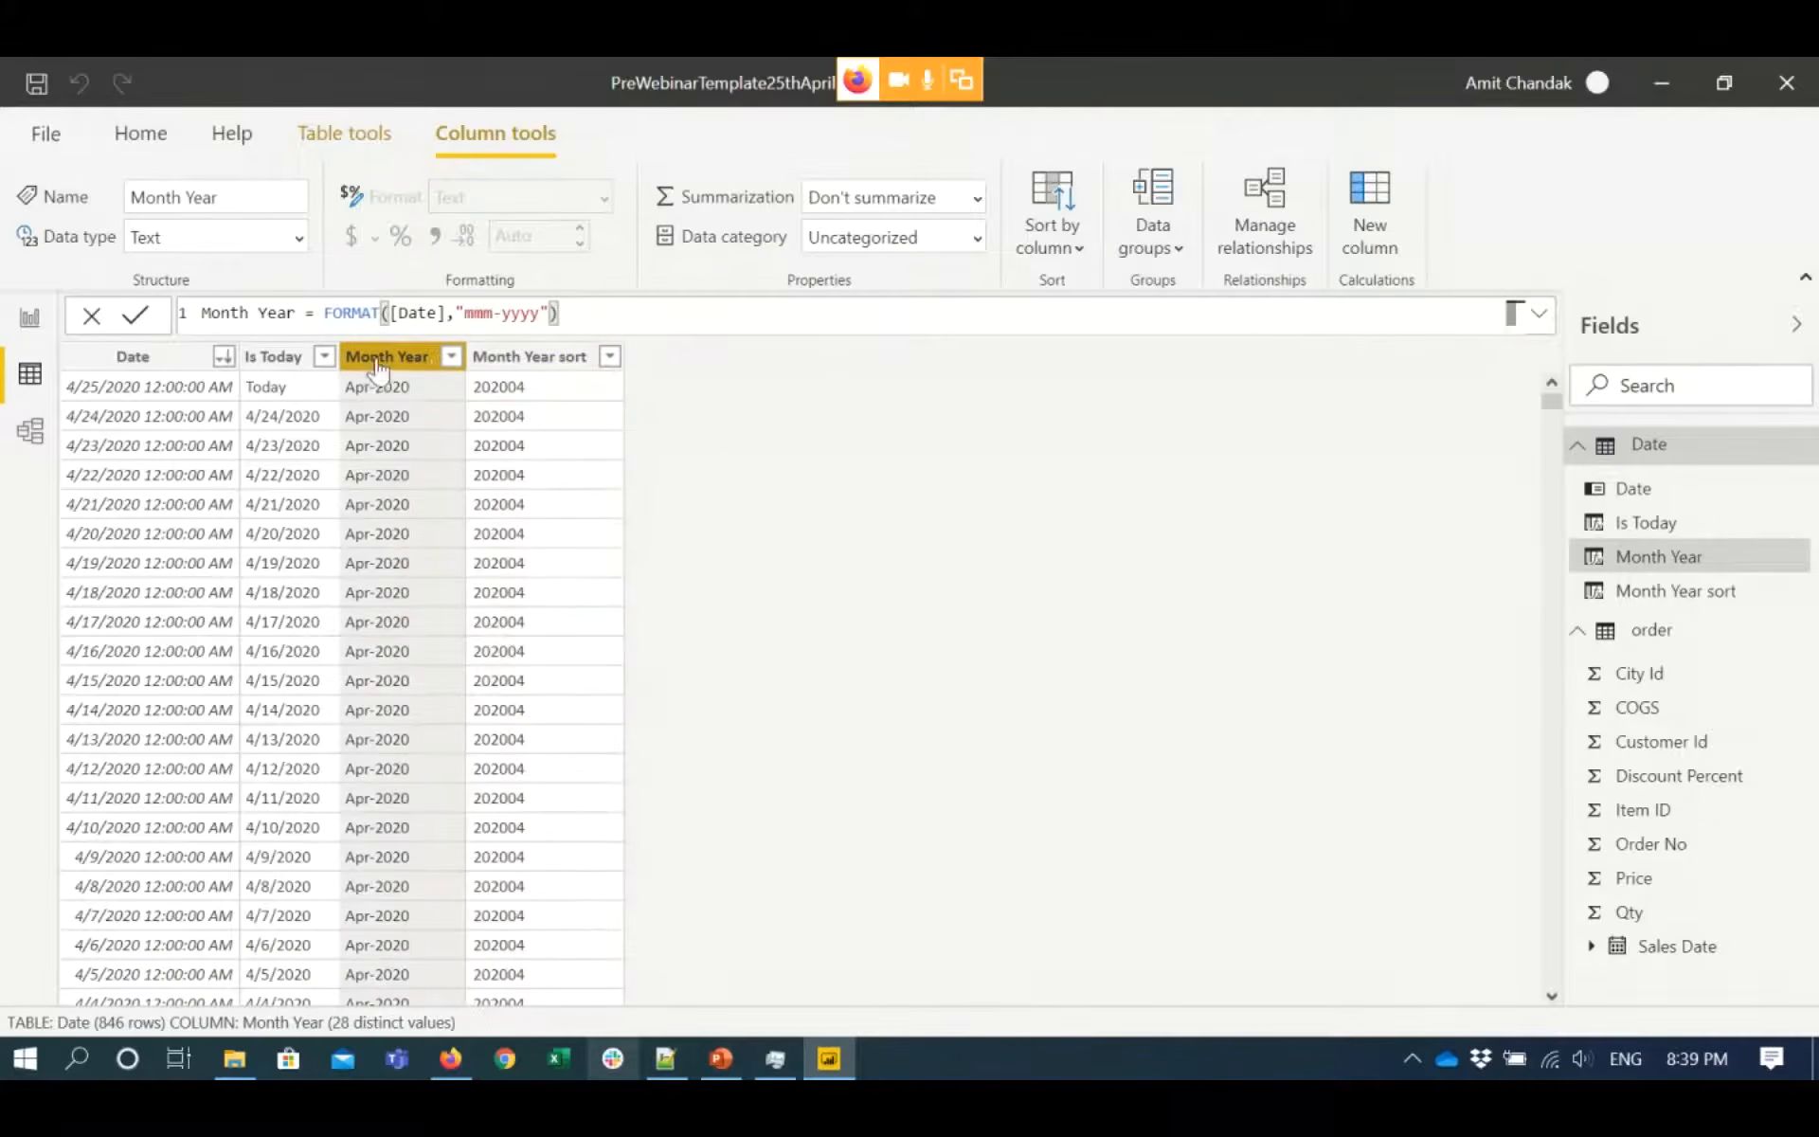
pyautogui.click(1055, 248)
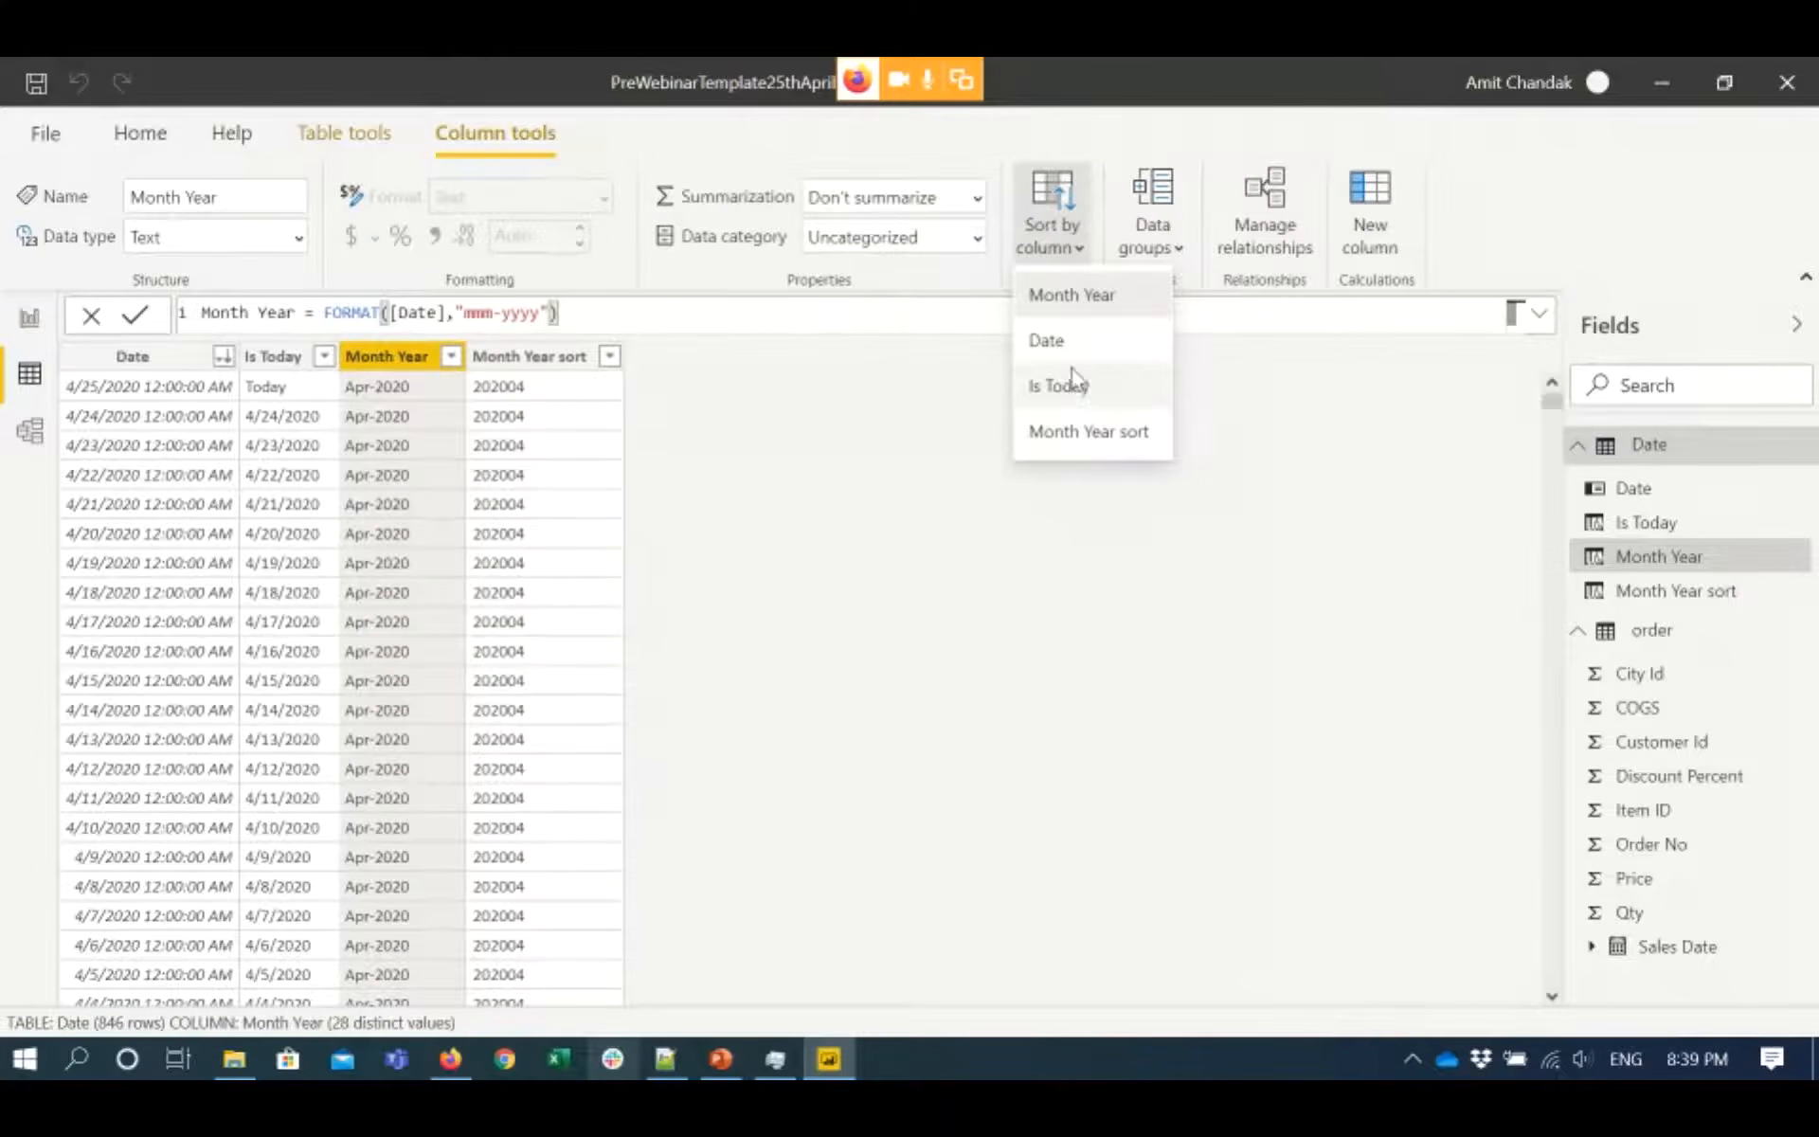
pyautogui.click(1079, 433)
# - Copy the next formula from the Notepad++ notes and add it as a Date table column: Month Rank = RANKX(ALL('Date'),'Date'[Month Year Sort],,DESC,Dense)
pyautogui.hotkey('alt', 'Tab')
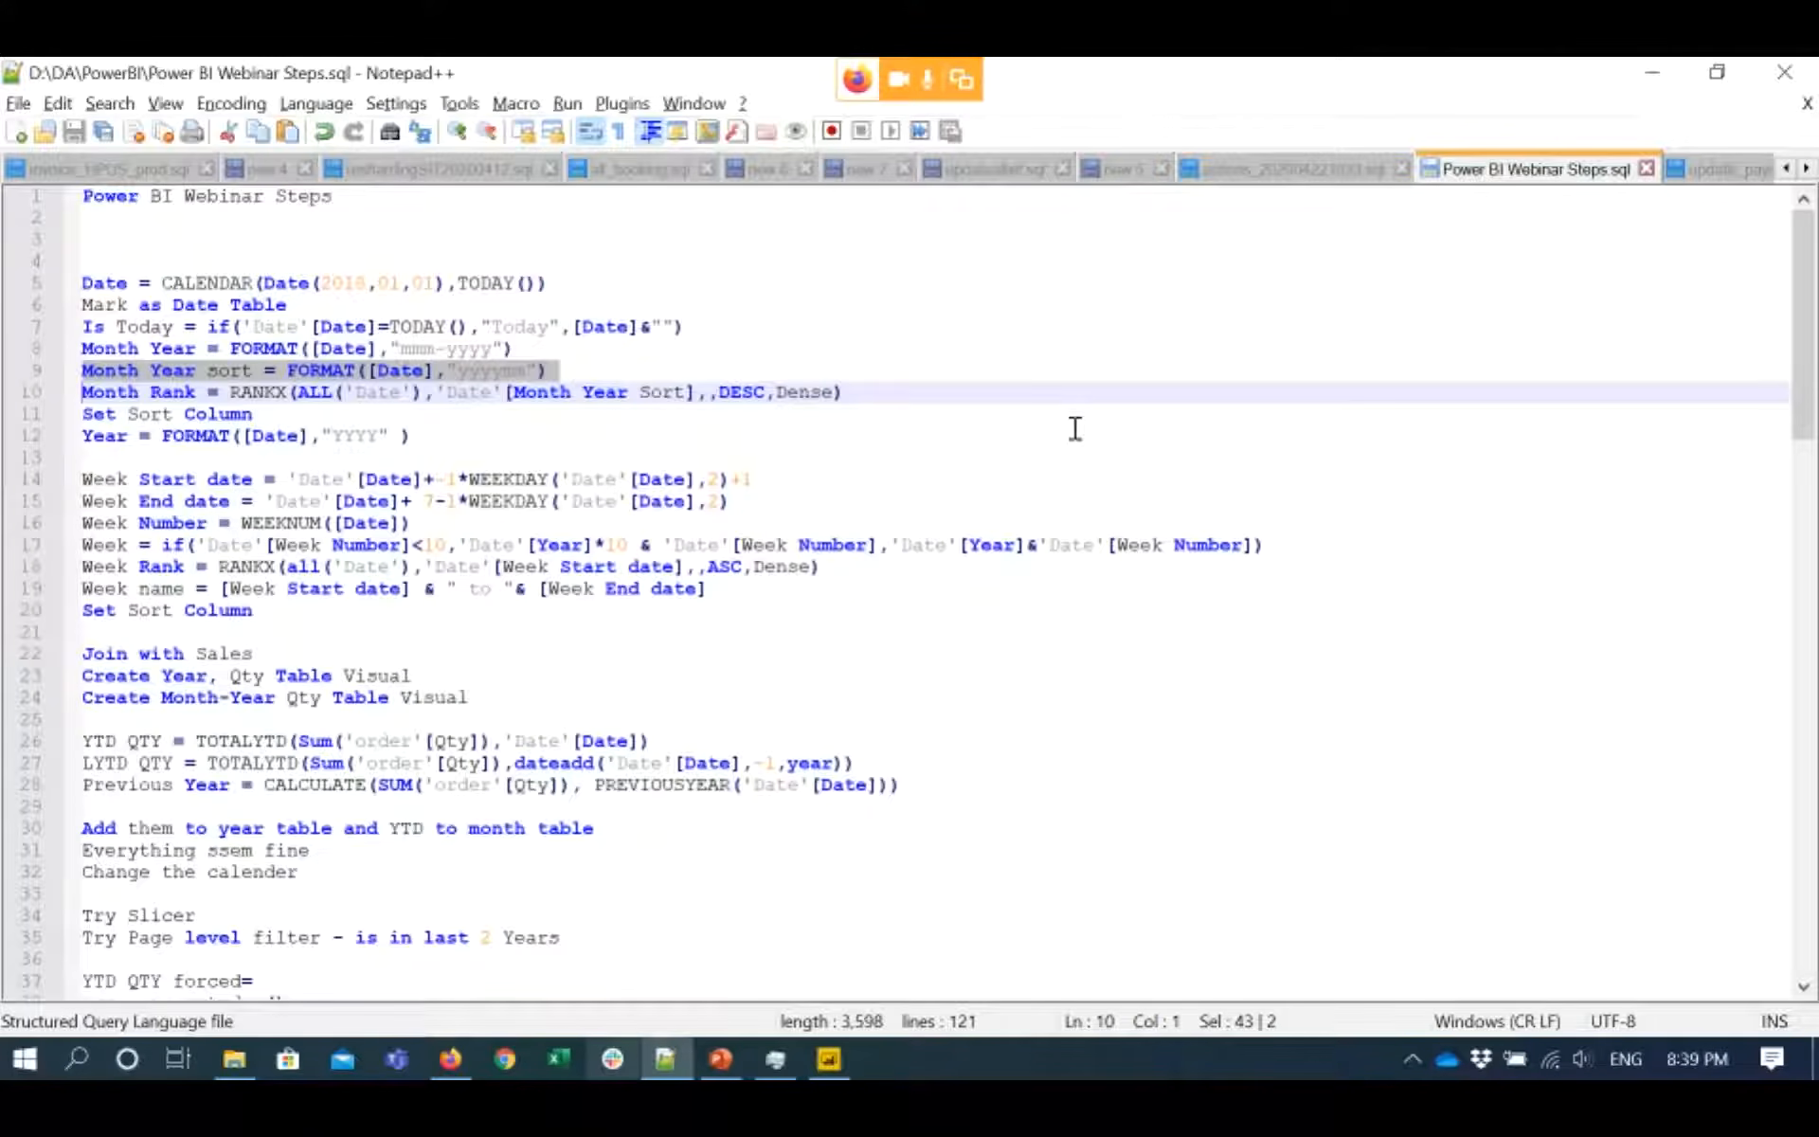
pyautogui.click(81, 392)
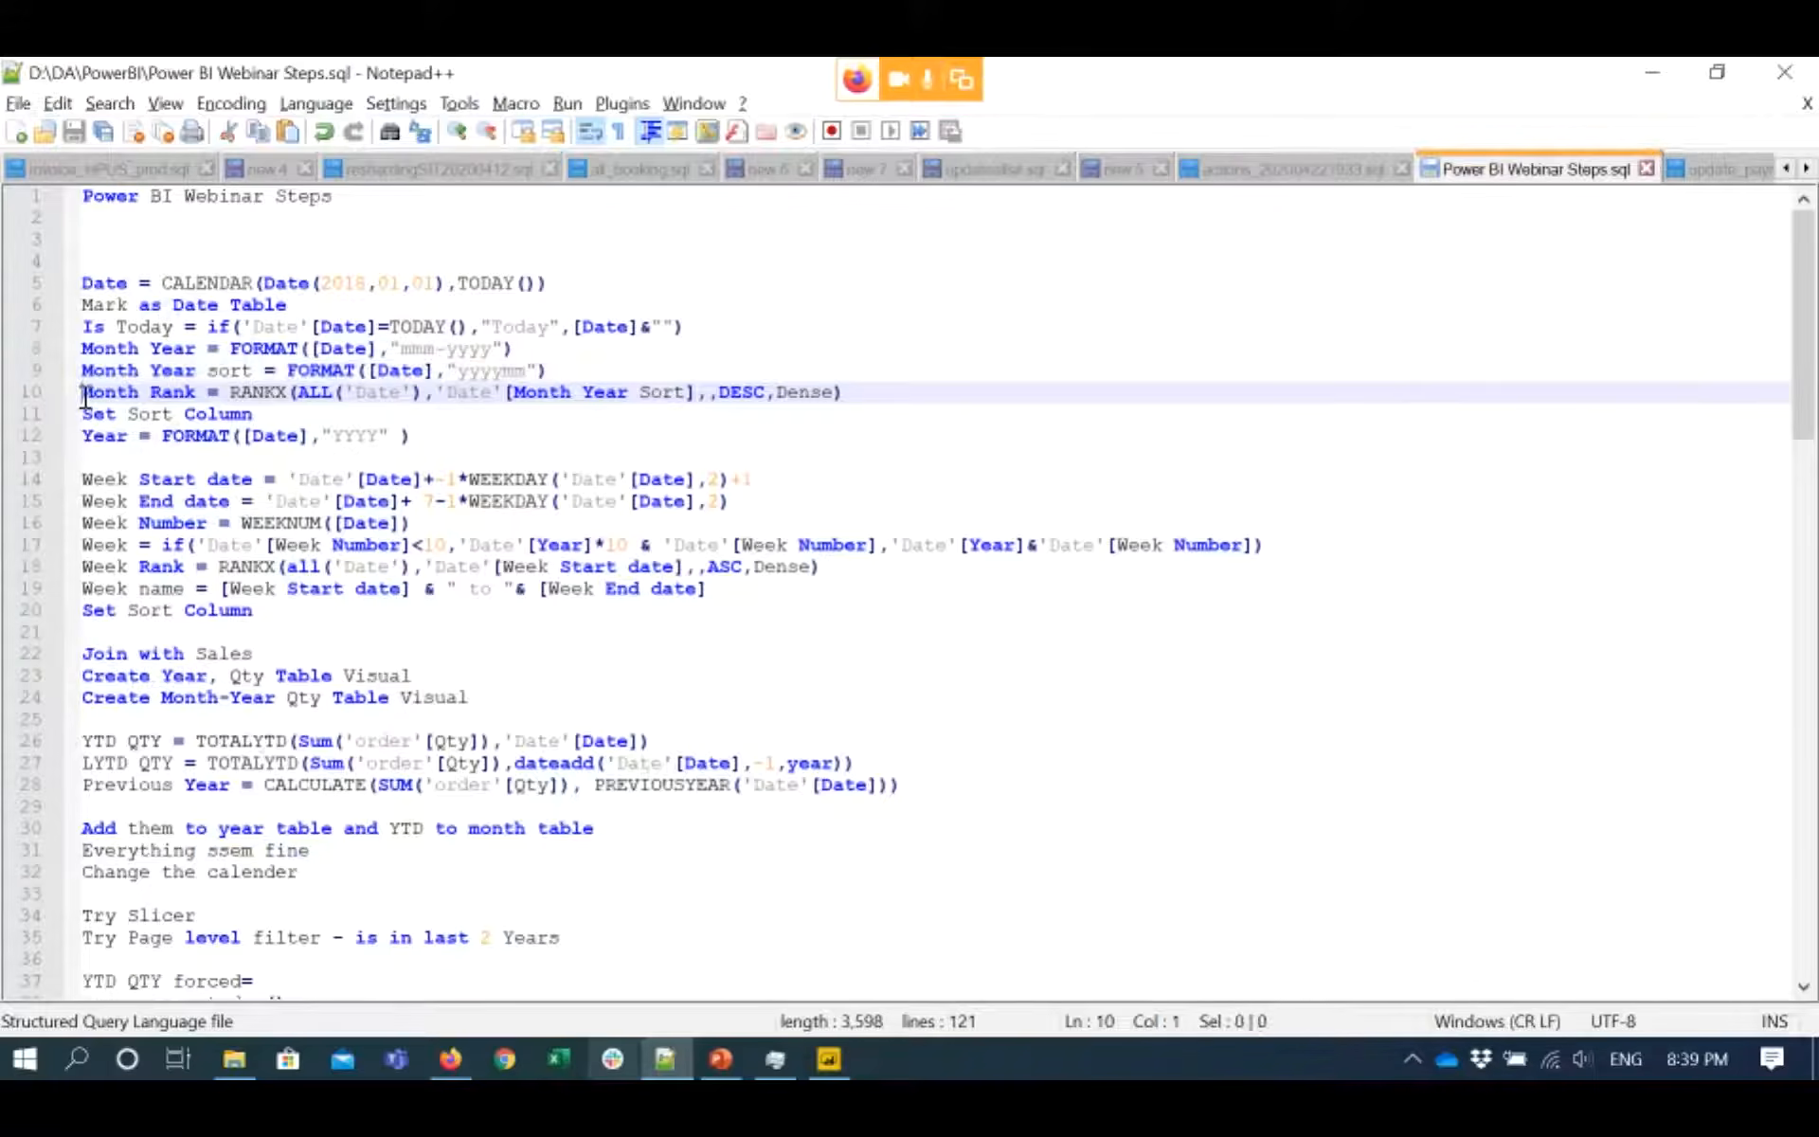
pyautogui.hotkey('alt', 'Tab')
pyautogui.hotkey('alt', 'Tab')
pyautogui.hotkey('shift', 'End')
pyautogui.hotkey('ctrl', 'c')
pyautogui.hotkey('alt', 'Tab')
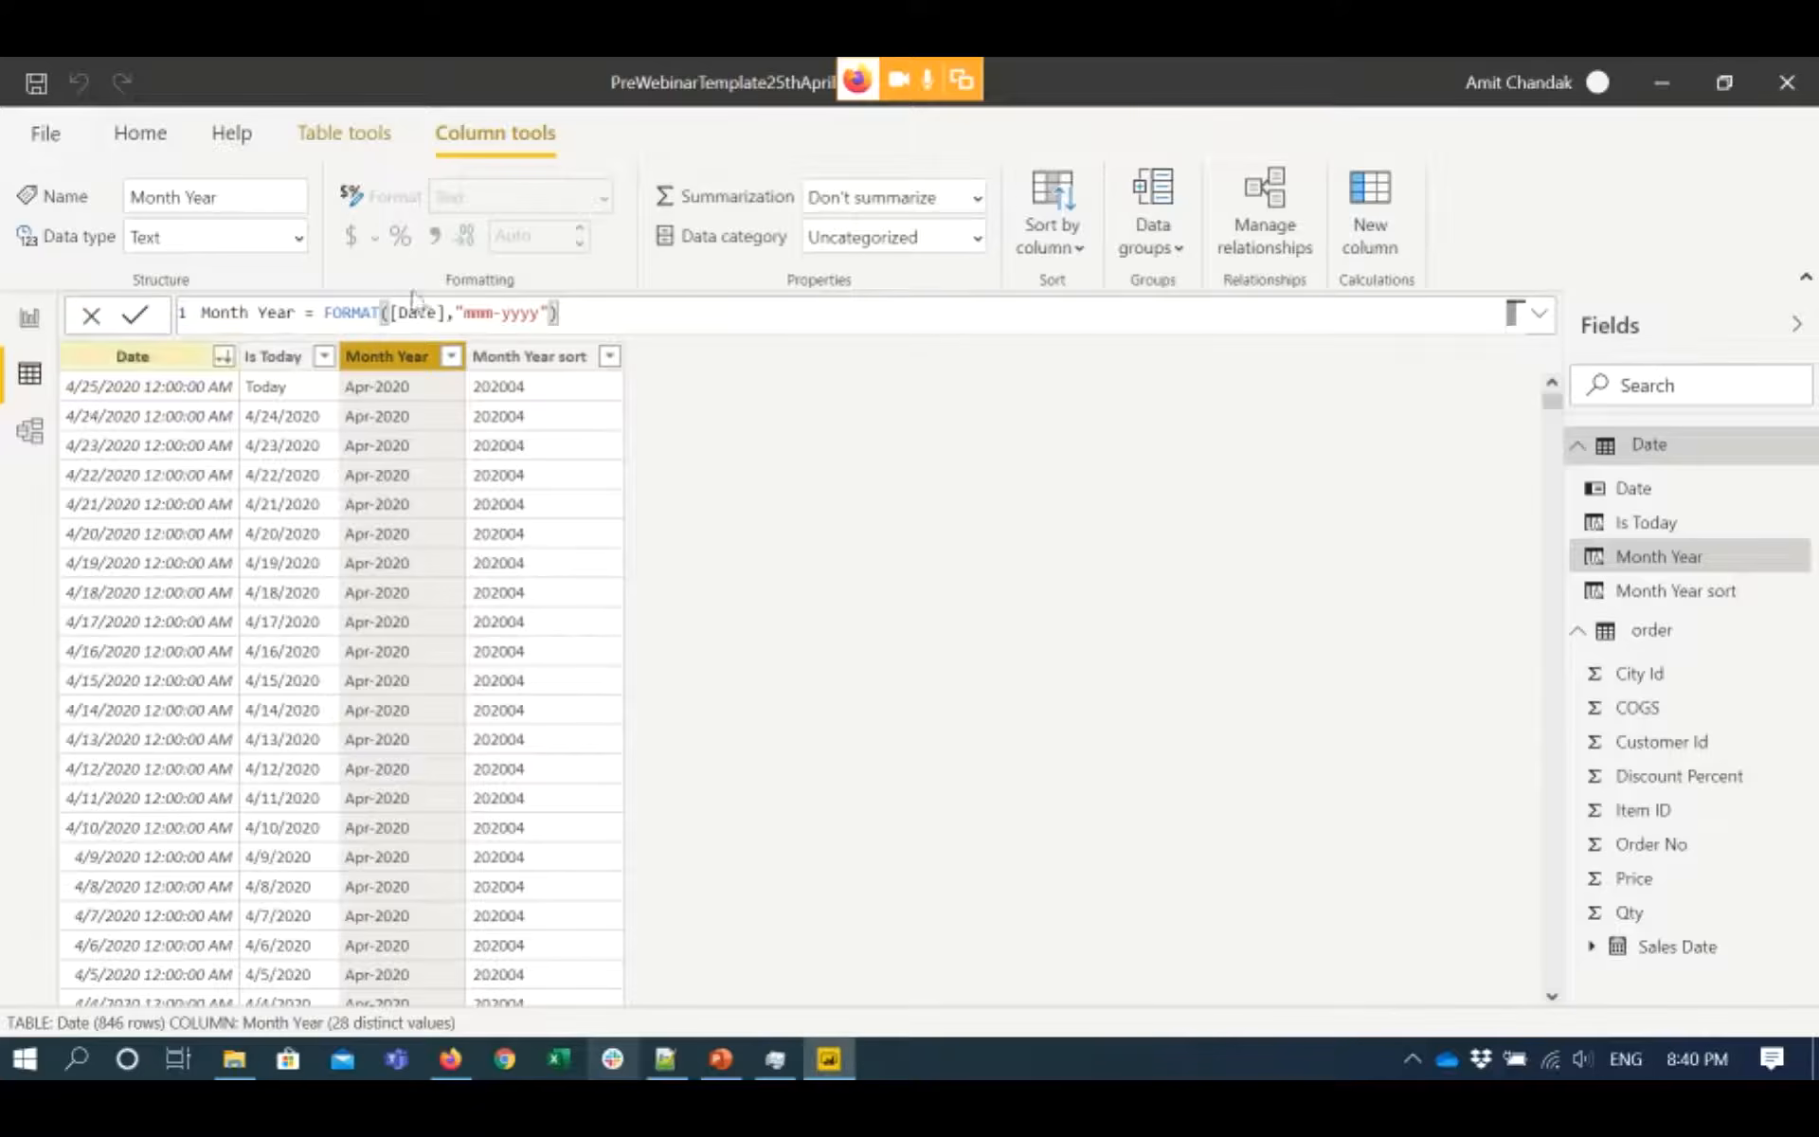
pyautogui.click(1070, 235)
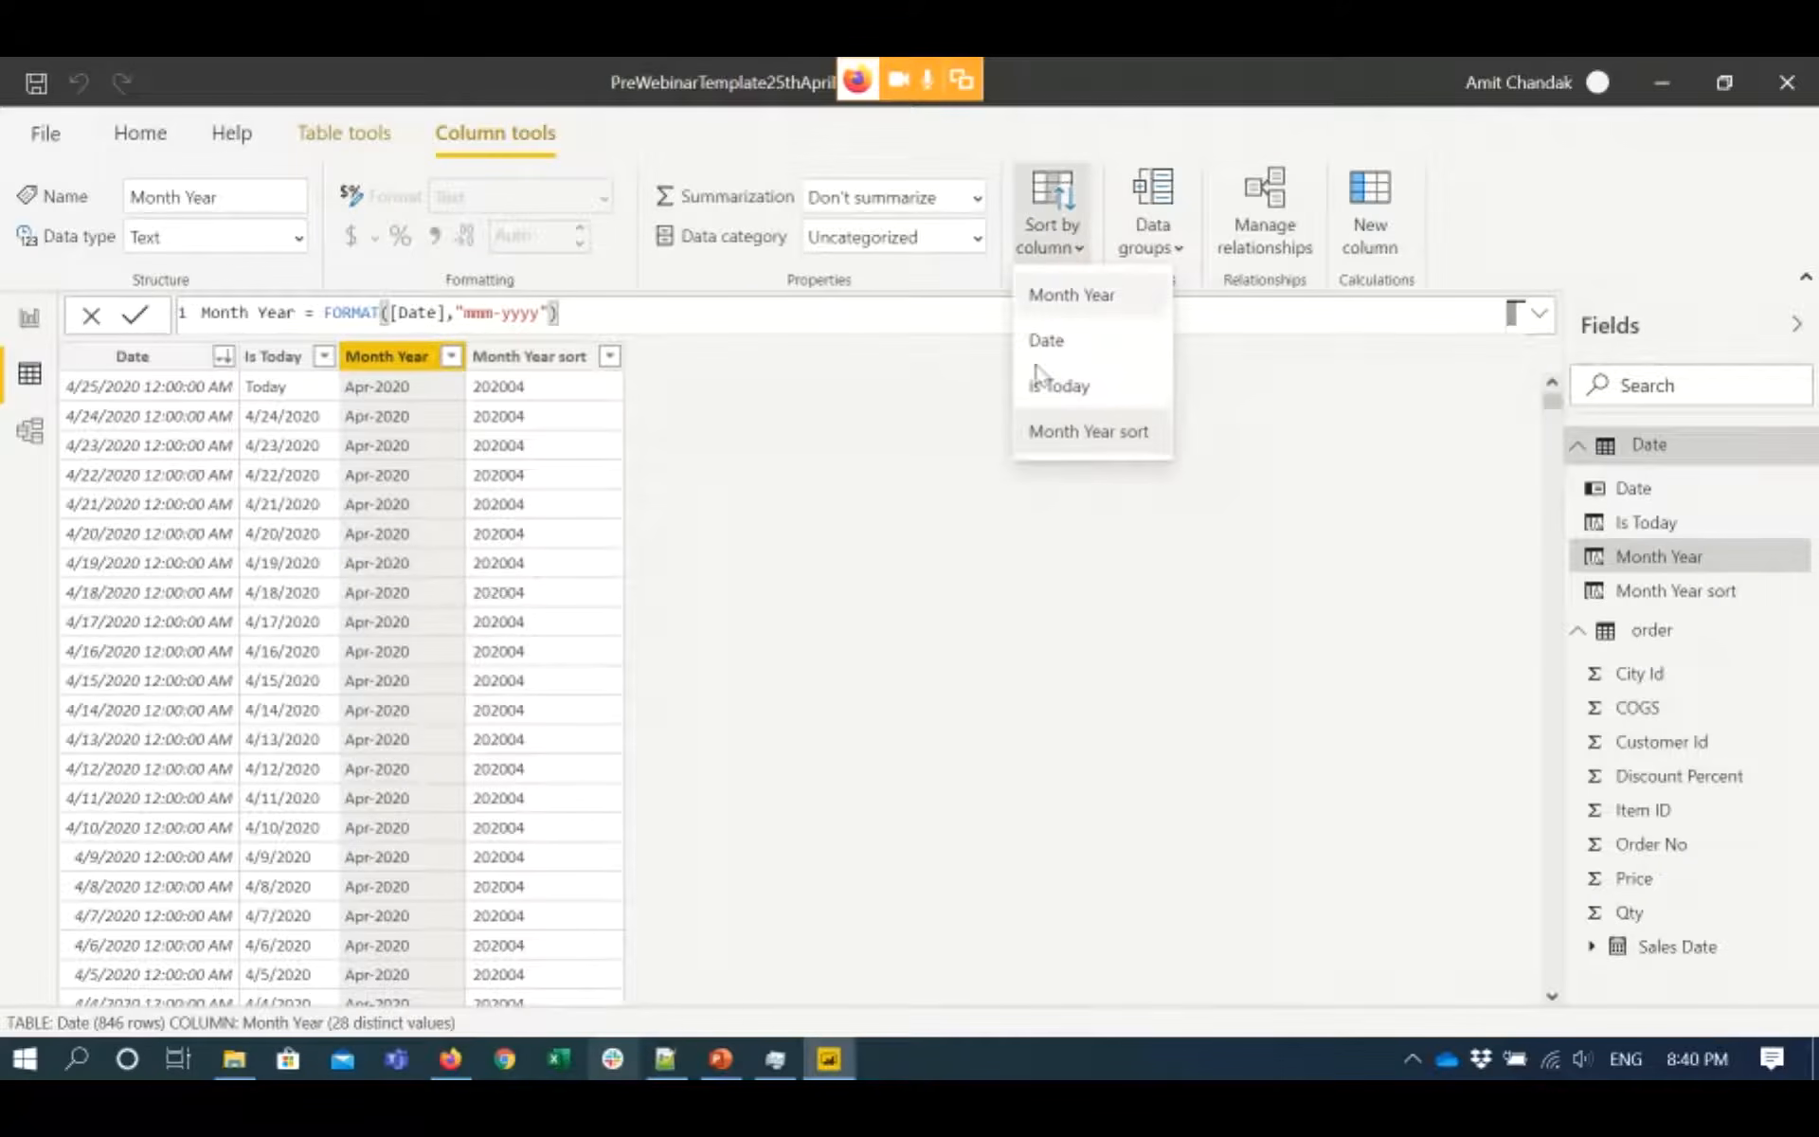
pyautogui.click(830, 377)
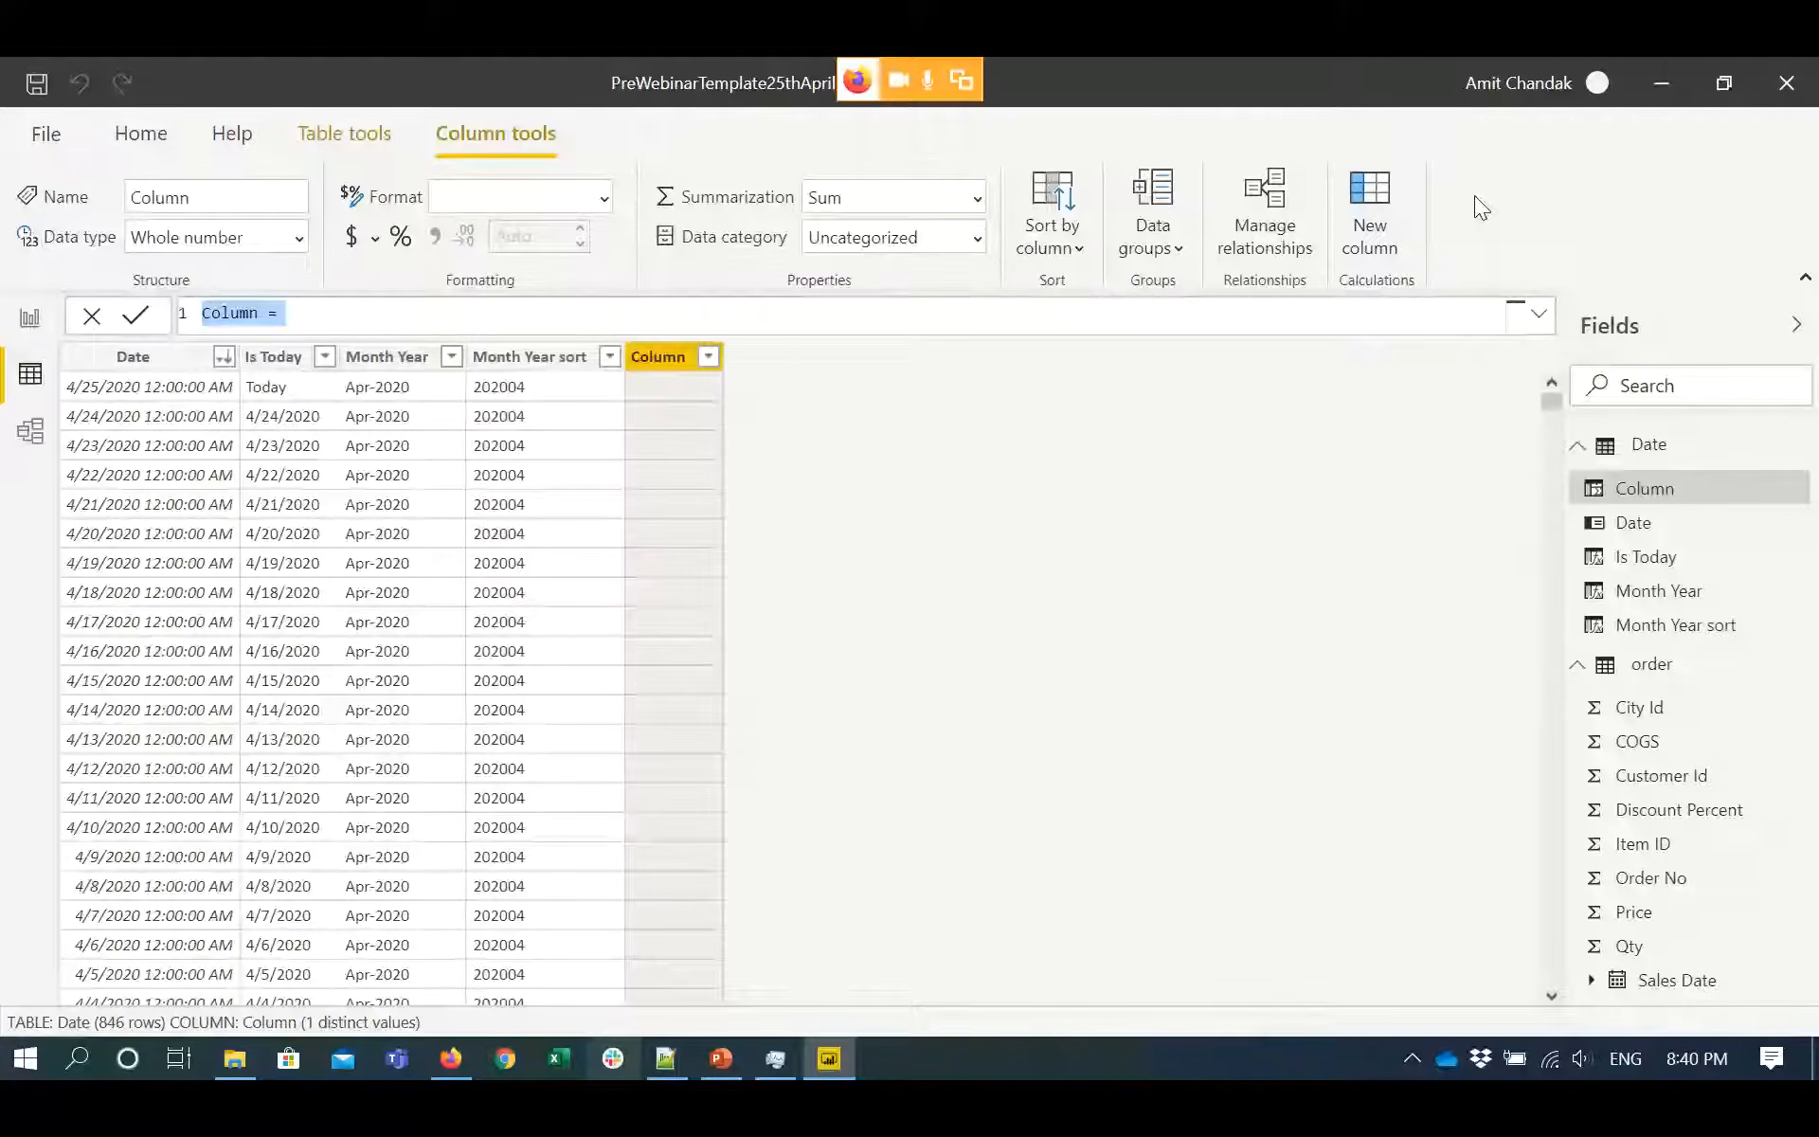
pyautogui.hotkey('ctrl', 'v')
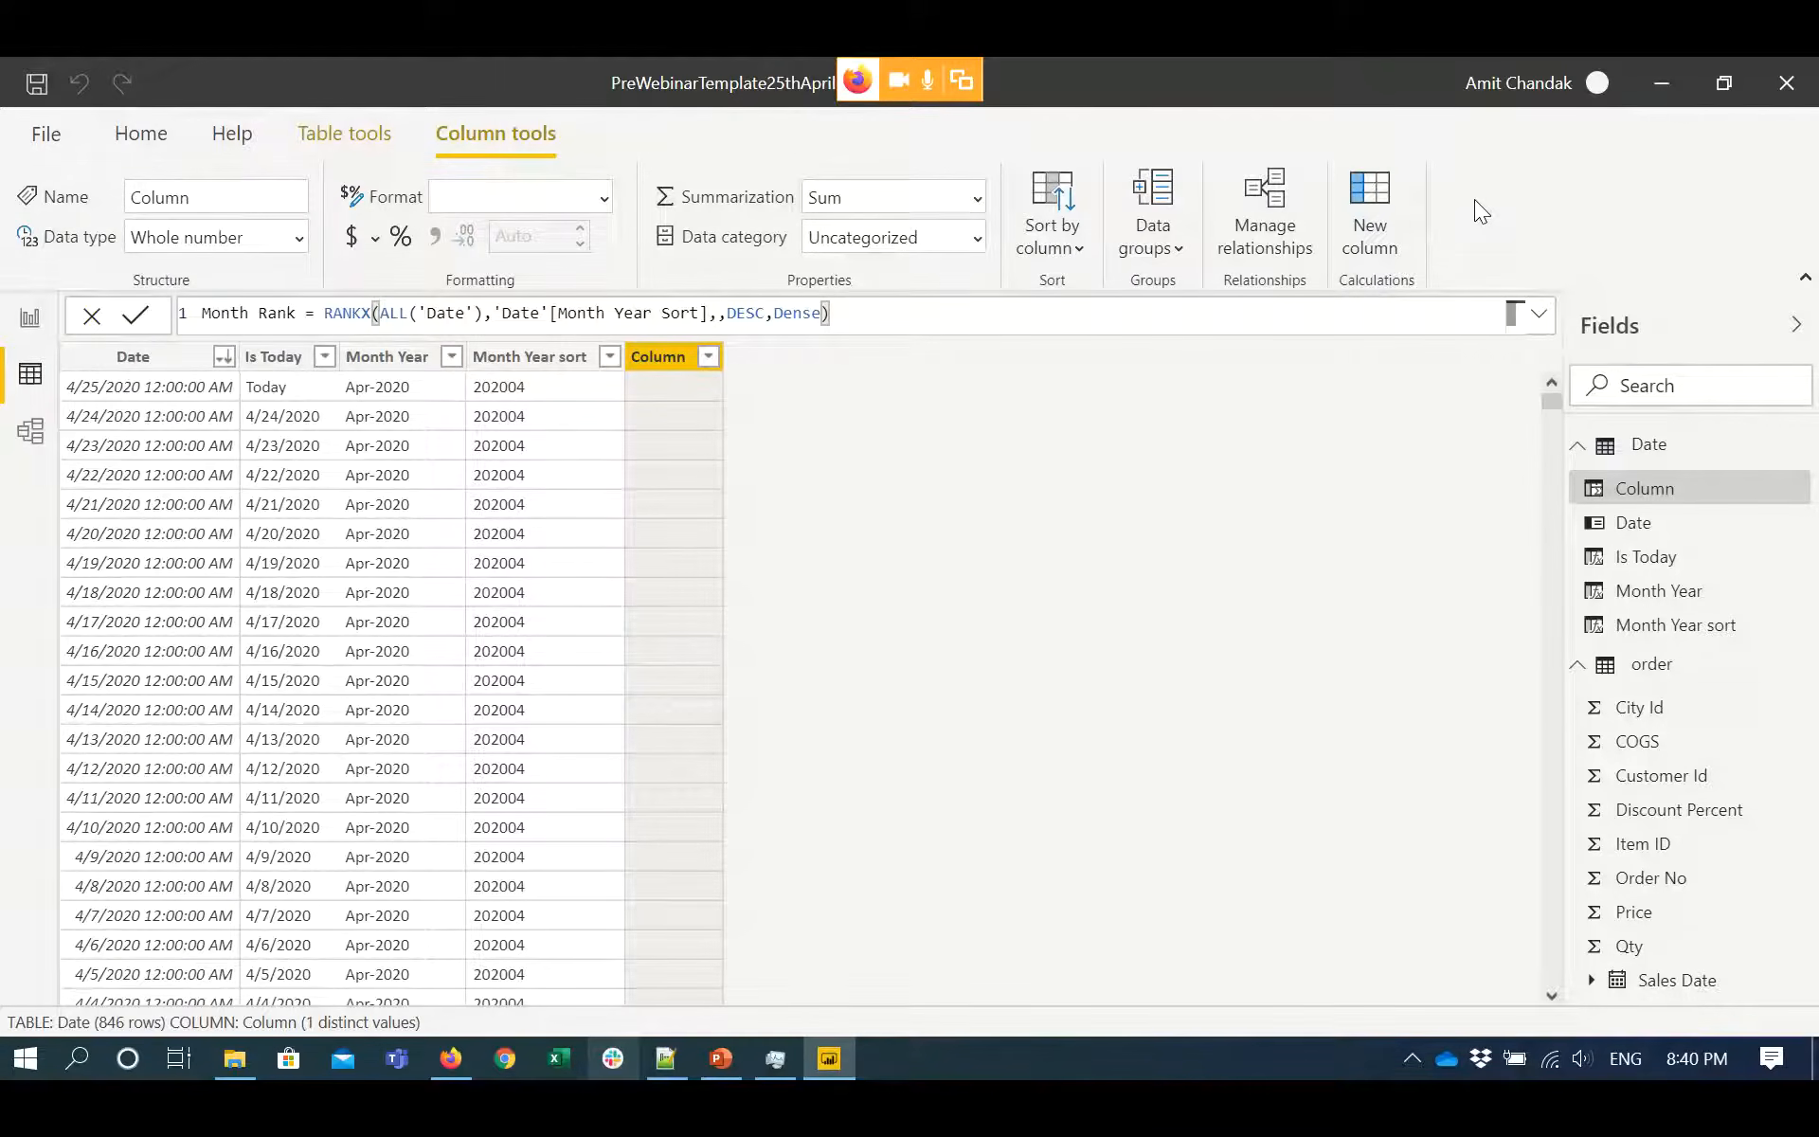
pyautogui.press('Return')
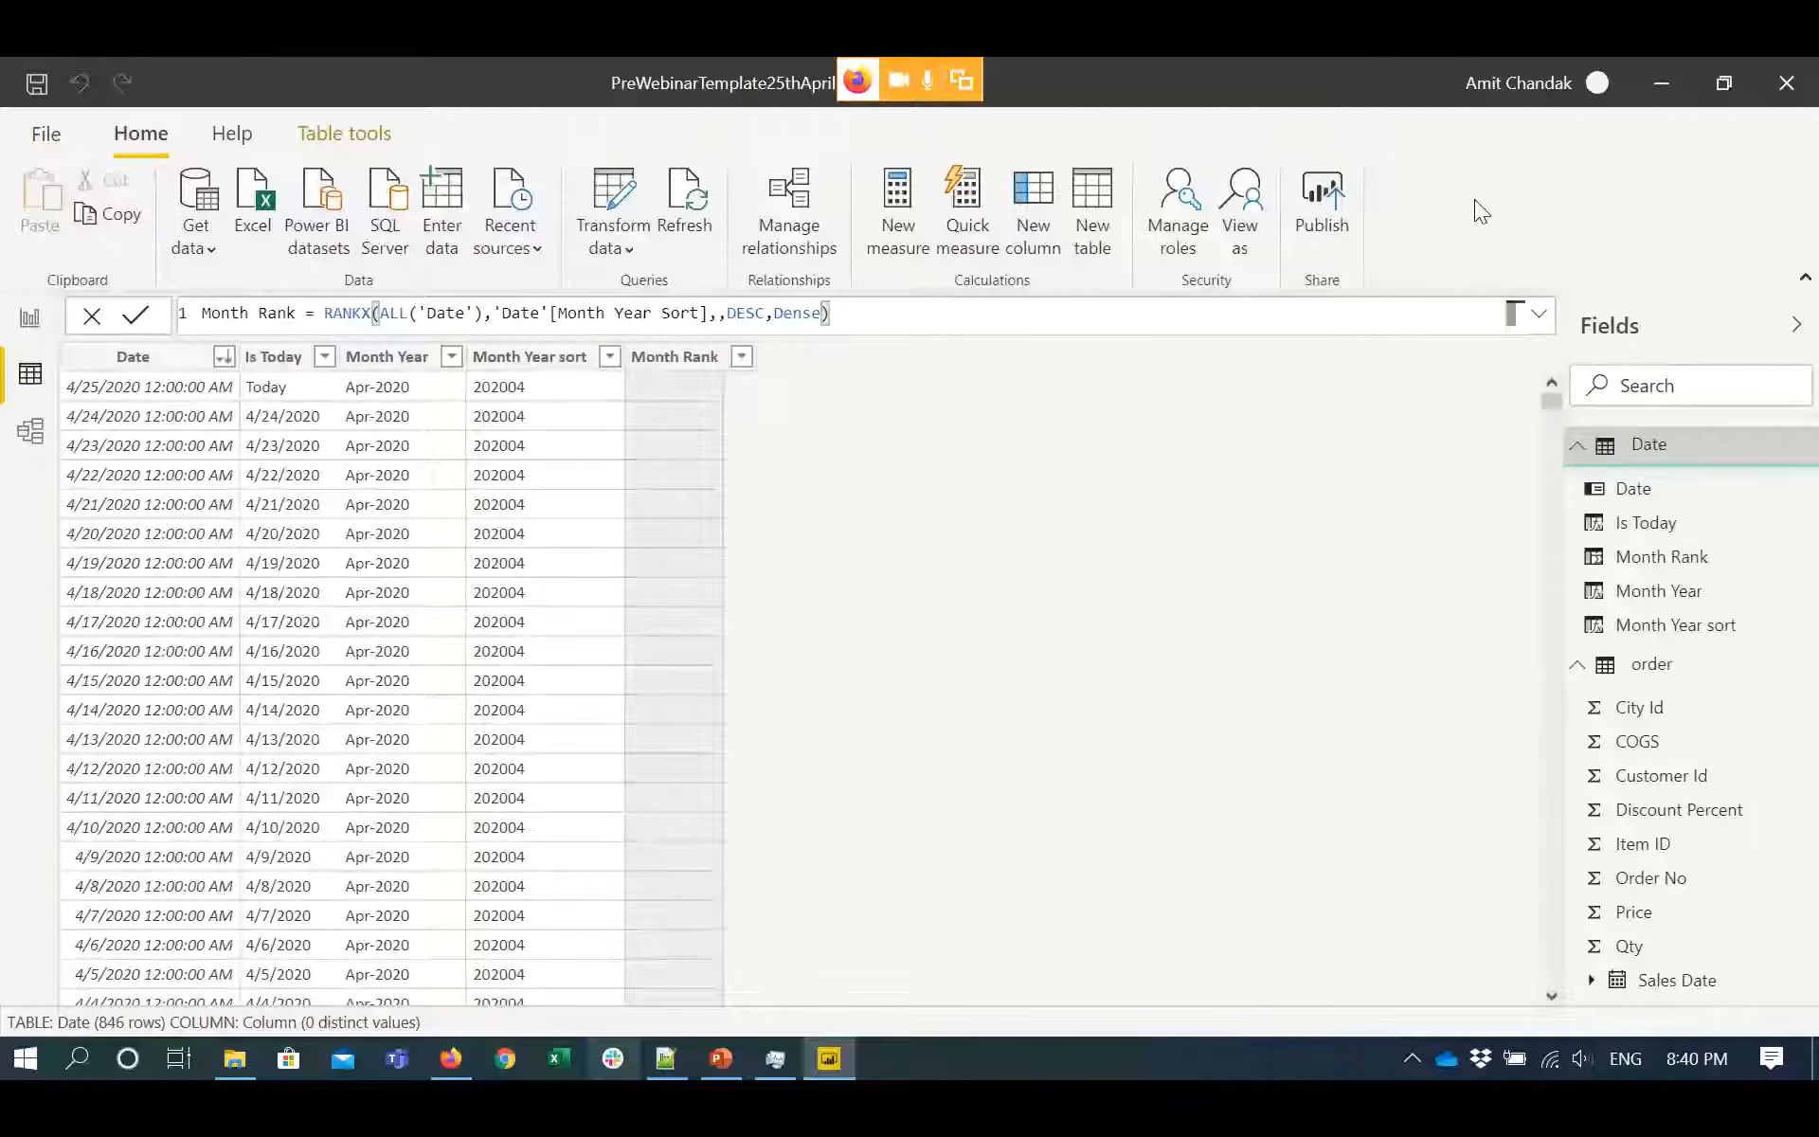
# - Add a calculated column to the Date table from the notes: Year = FORMAT([Date],"YYYY" )
pyautogui.hotkey('alt', 'Tab')
pyautogui.tripleClick(87, 431)
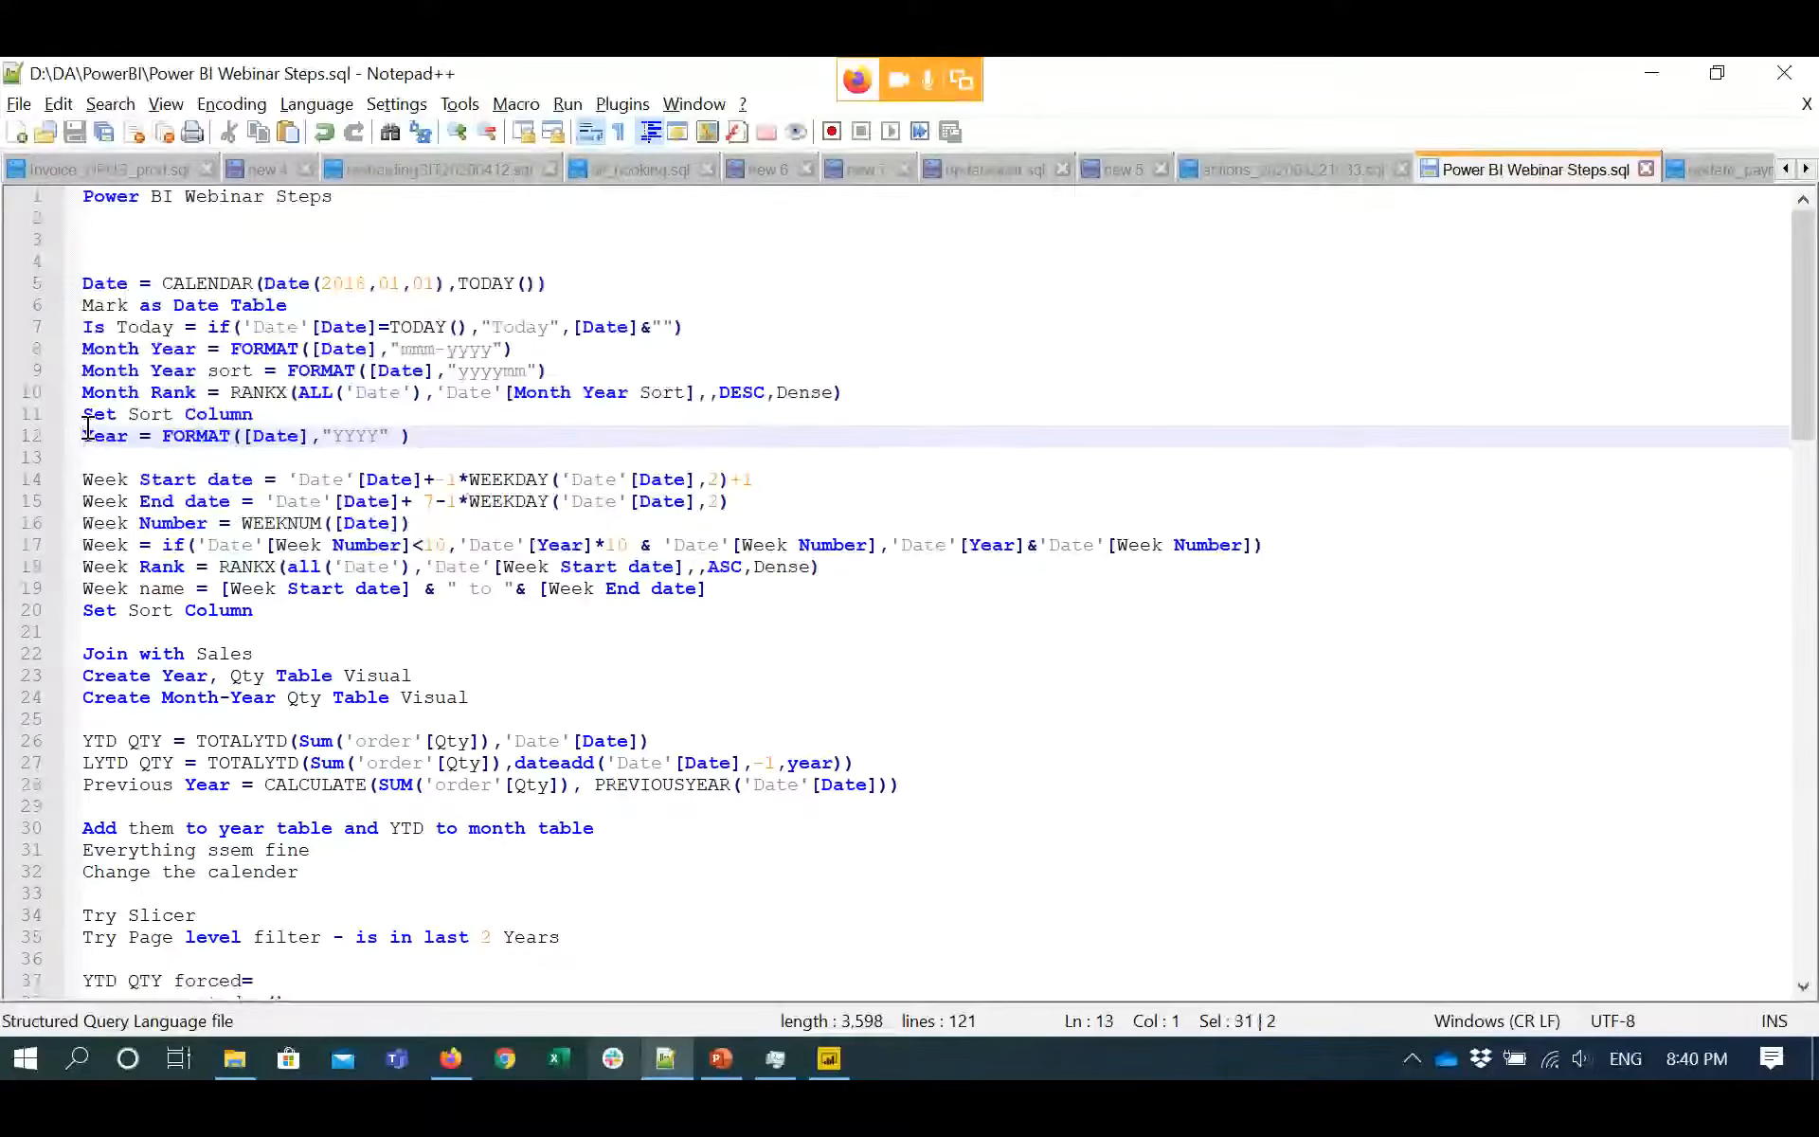
pyautogui.hotkey('alt', 'Tab')
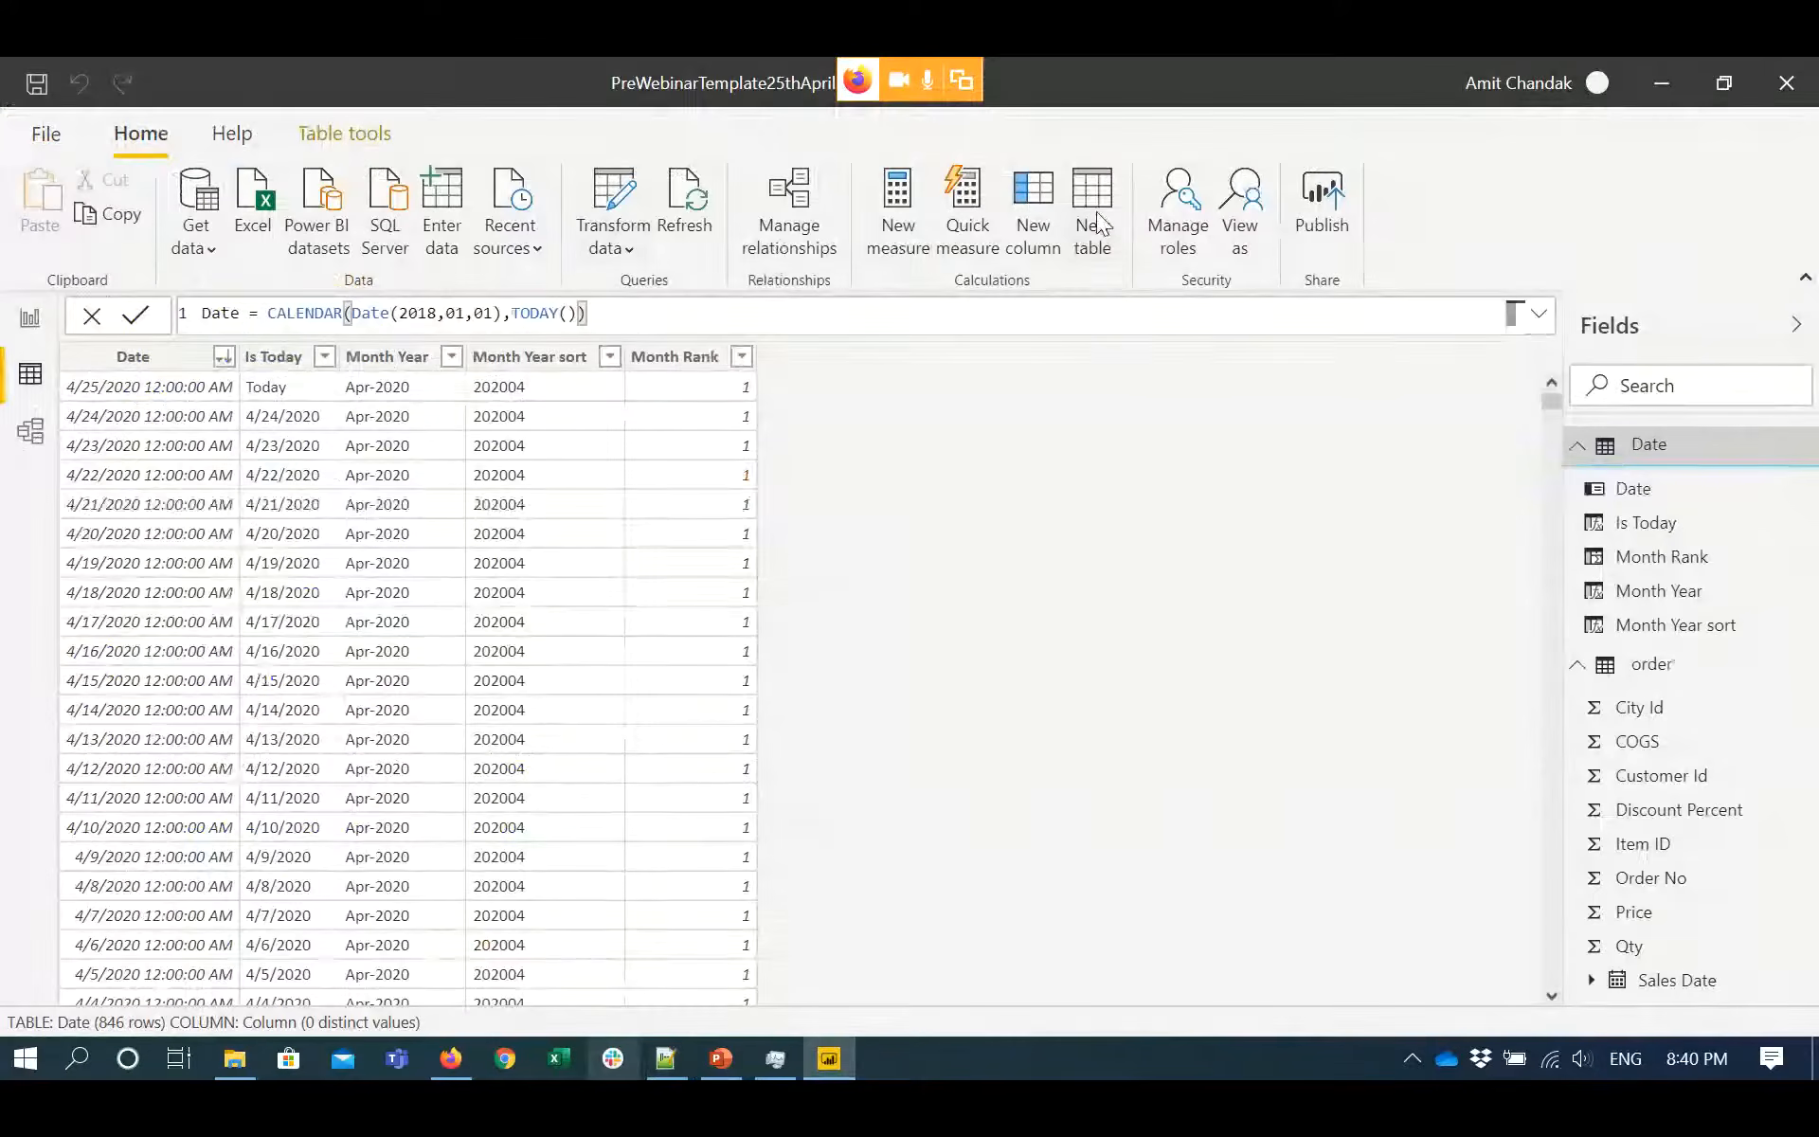
pyautogui.click(1047, 233)
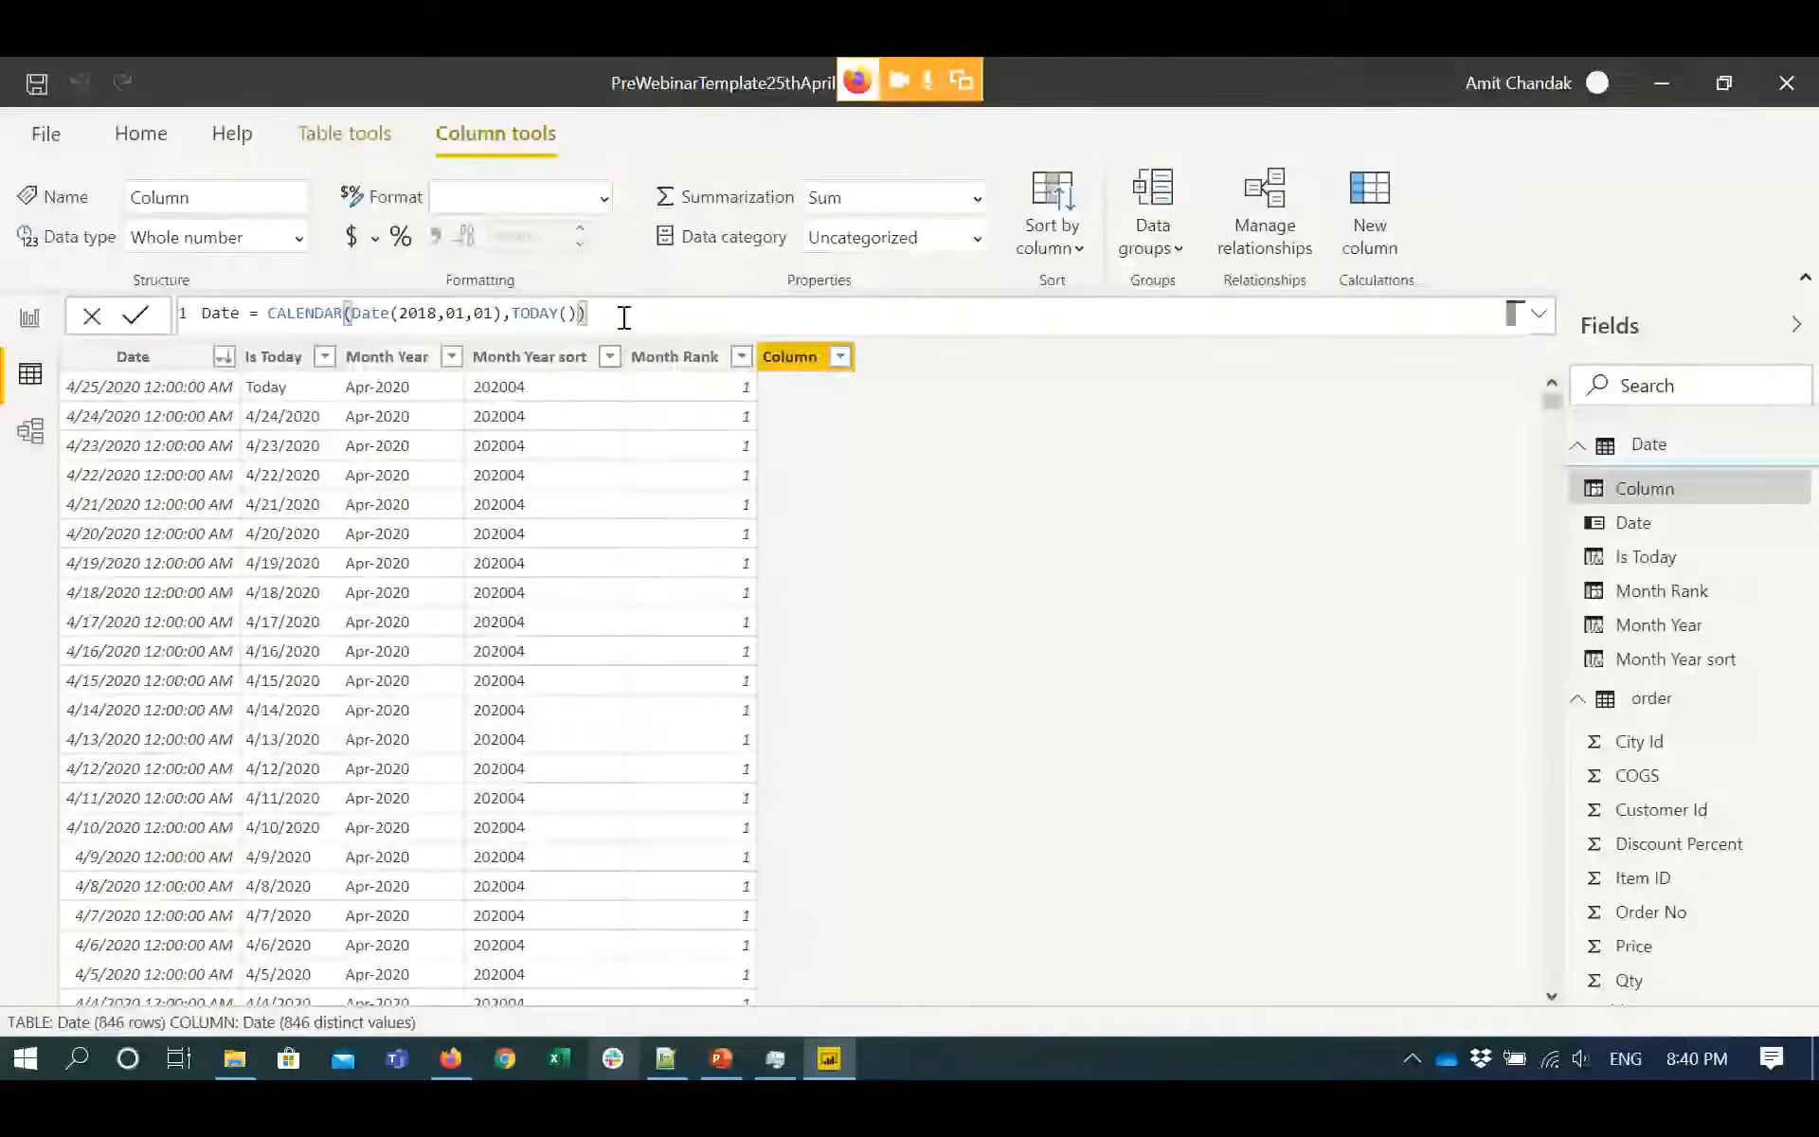
pyautogui.write('Year = FORMAT([Date],"YYYY" )')
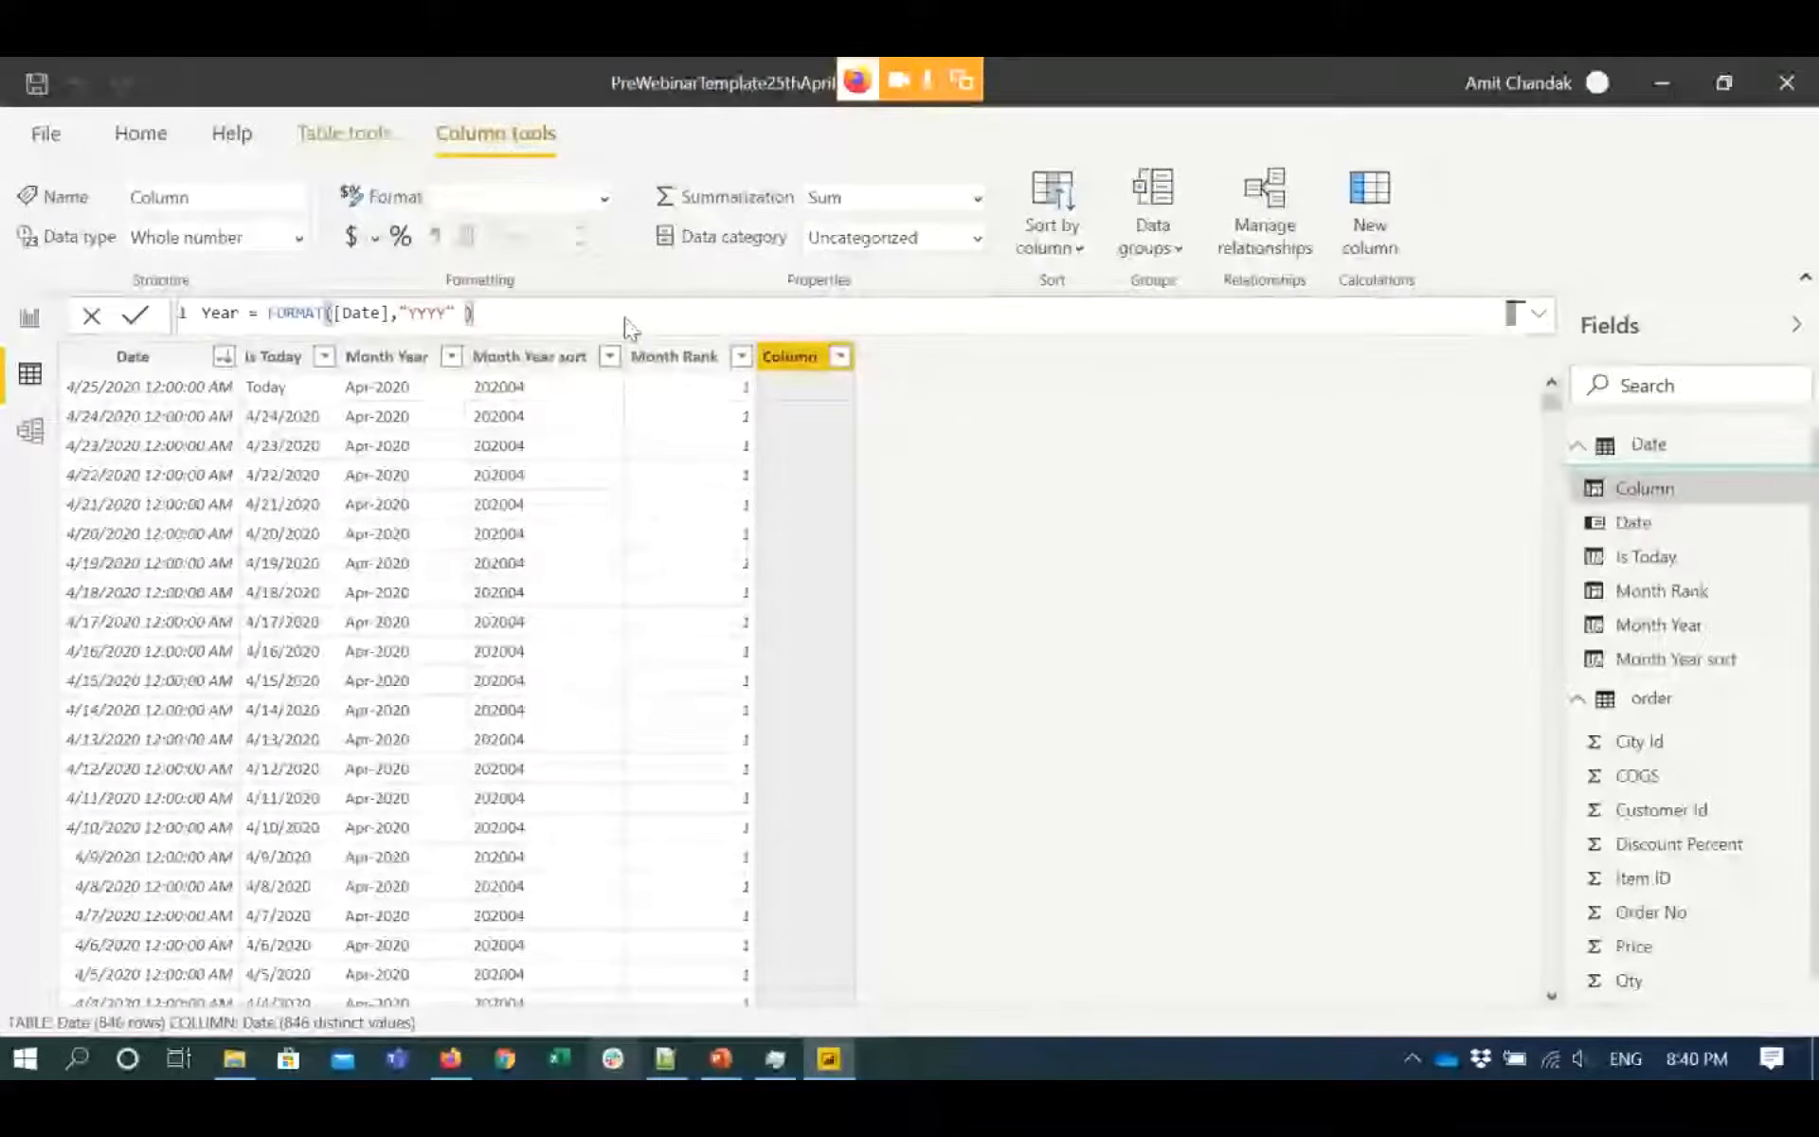
pyautogui.press('Return')
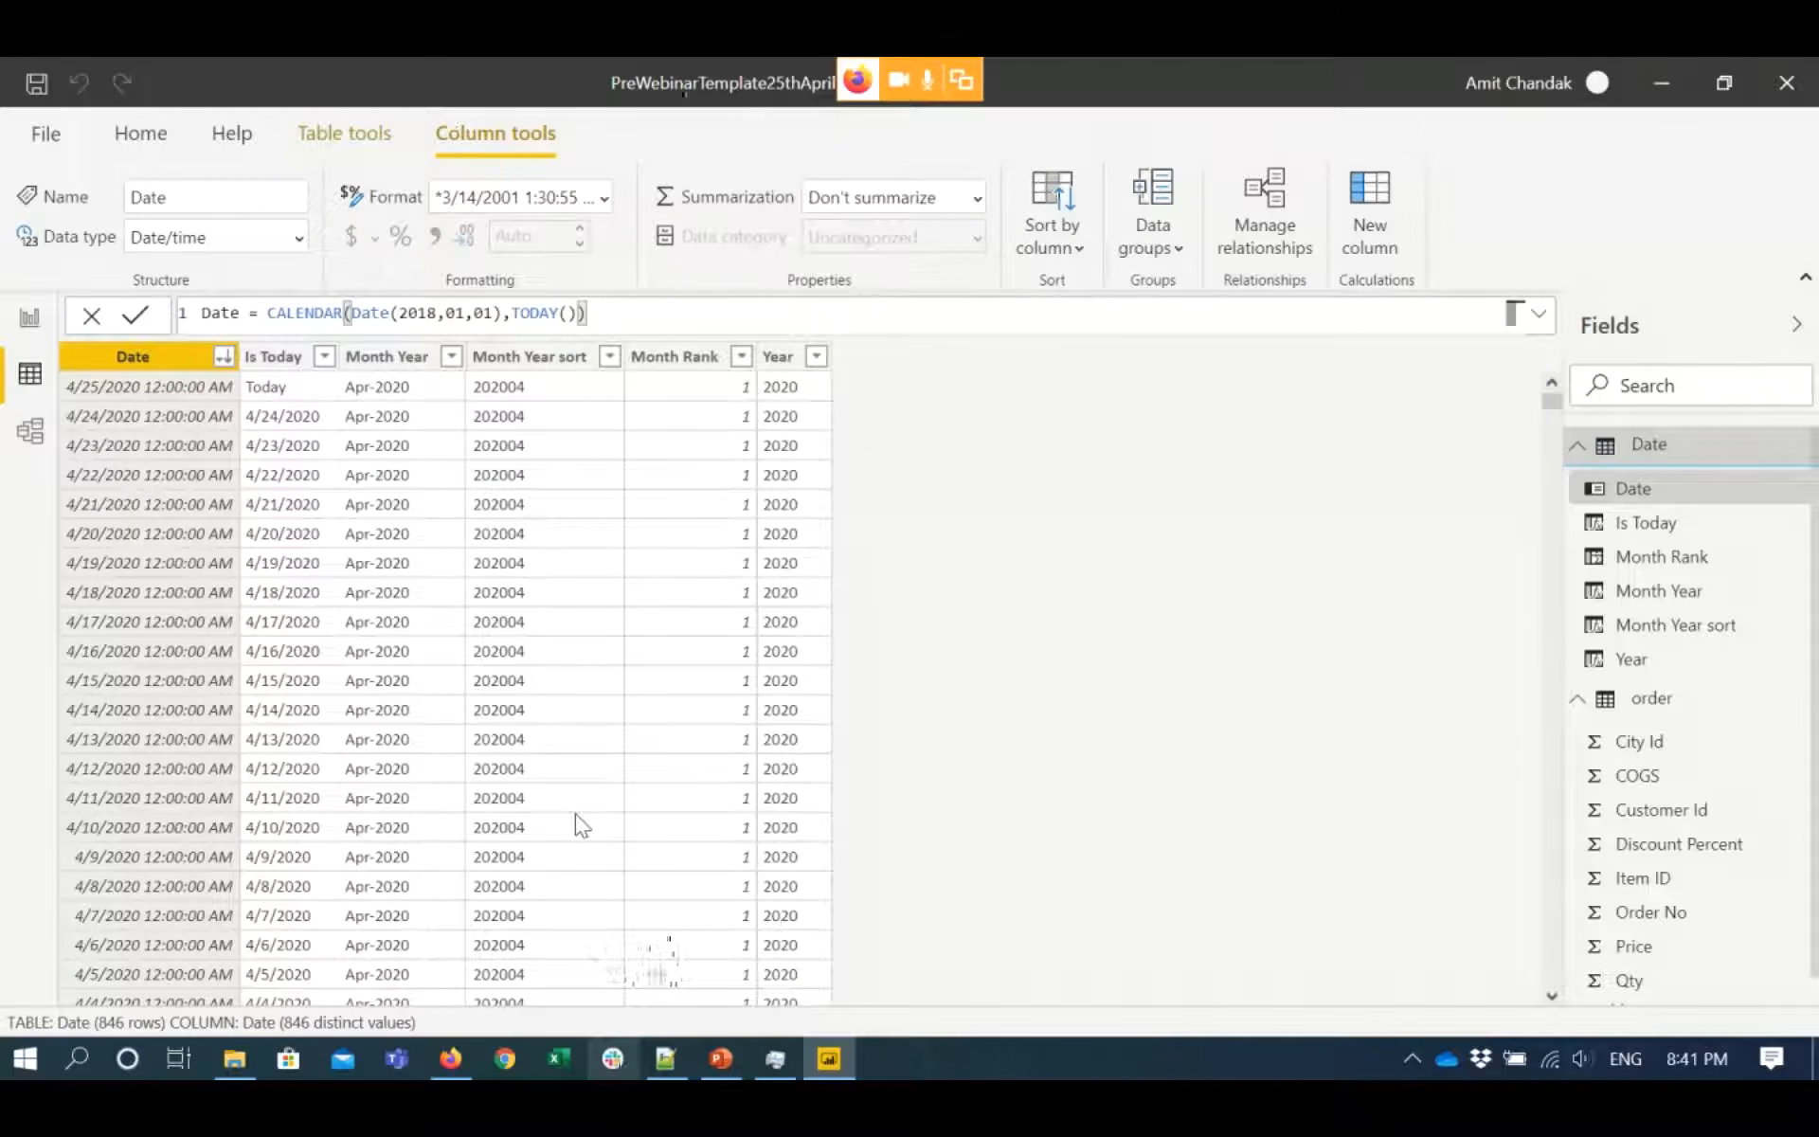
# - Copy the week start formula from the notes into a new Date table column: Week Start date = 'Date'[Date]+-1*WEEKDAY('Date'[Date],2)+1
pyautogui.hotkey('alt', 'Tab')
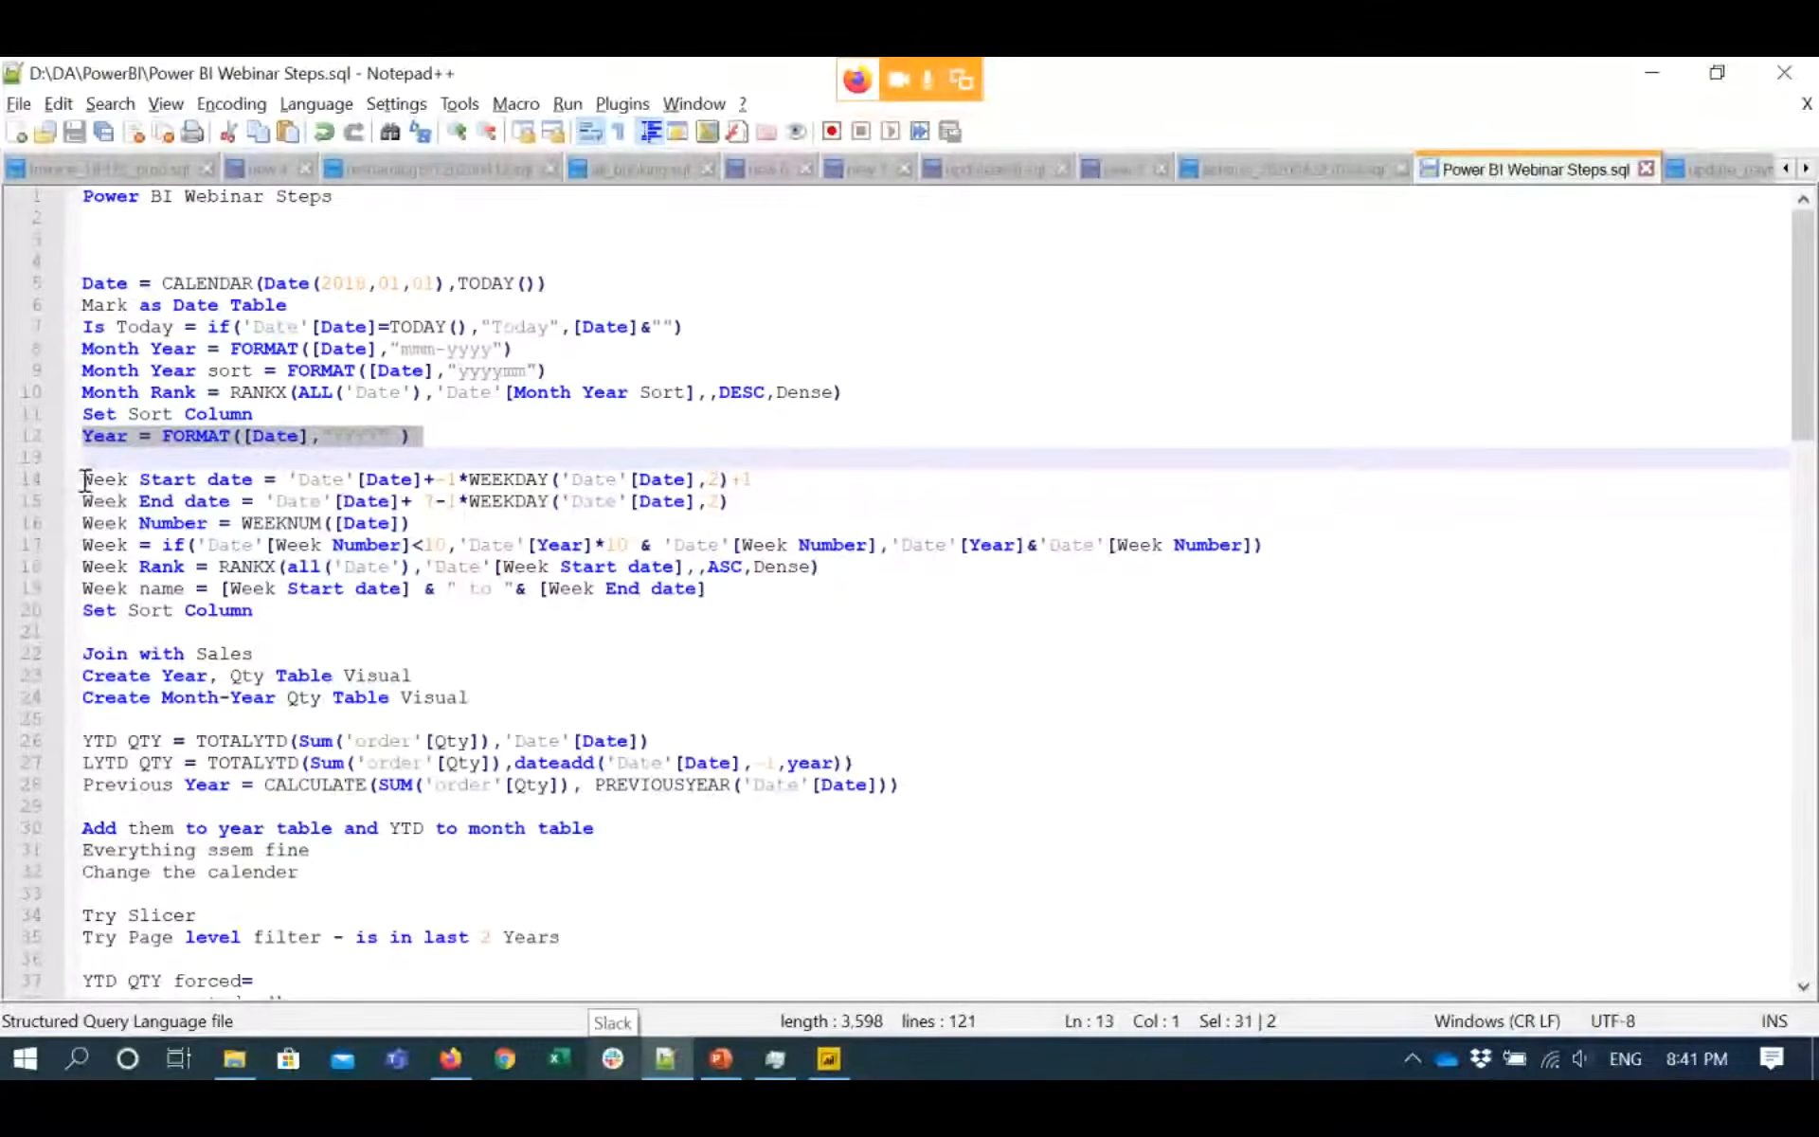
pyautogui.click(83, 480)
pyautogui.hotkey('shift', 'Down')
pyautogui.hotkey('ctrl', 'c')
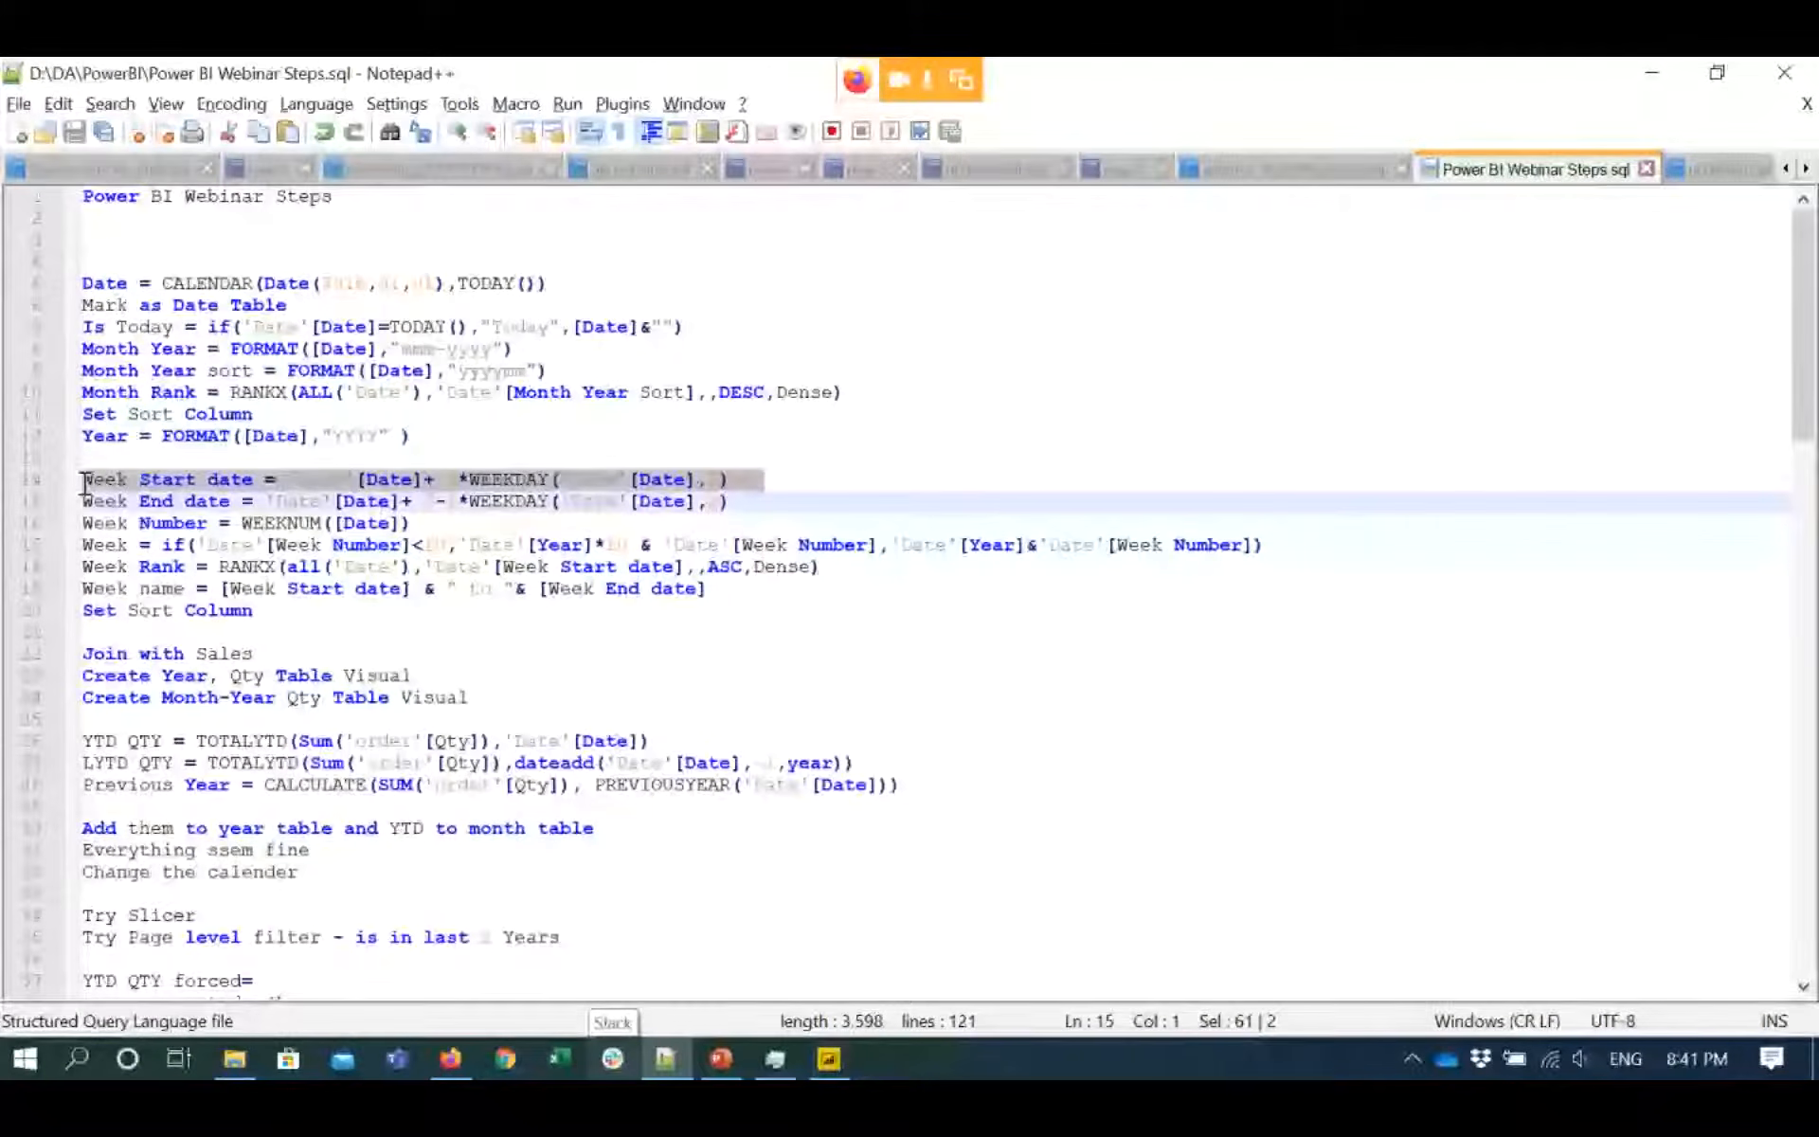
pyautogui.hotkey('alt', 'Tab')
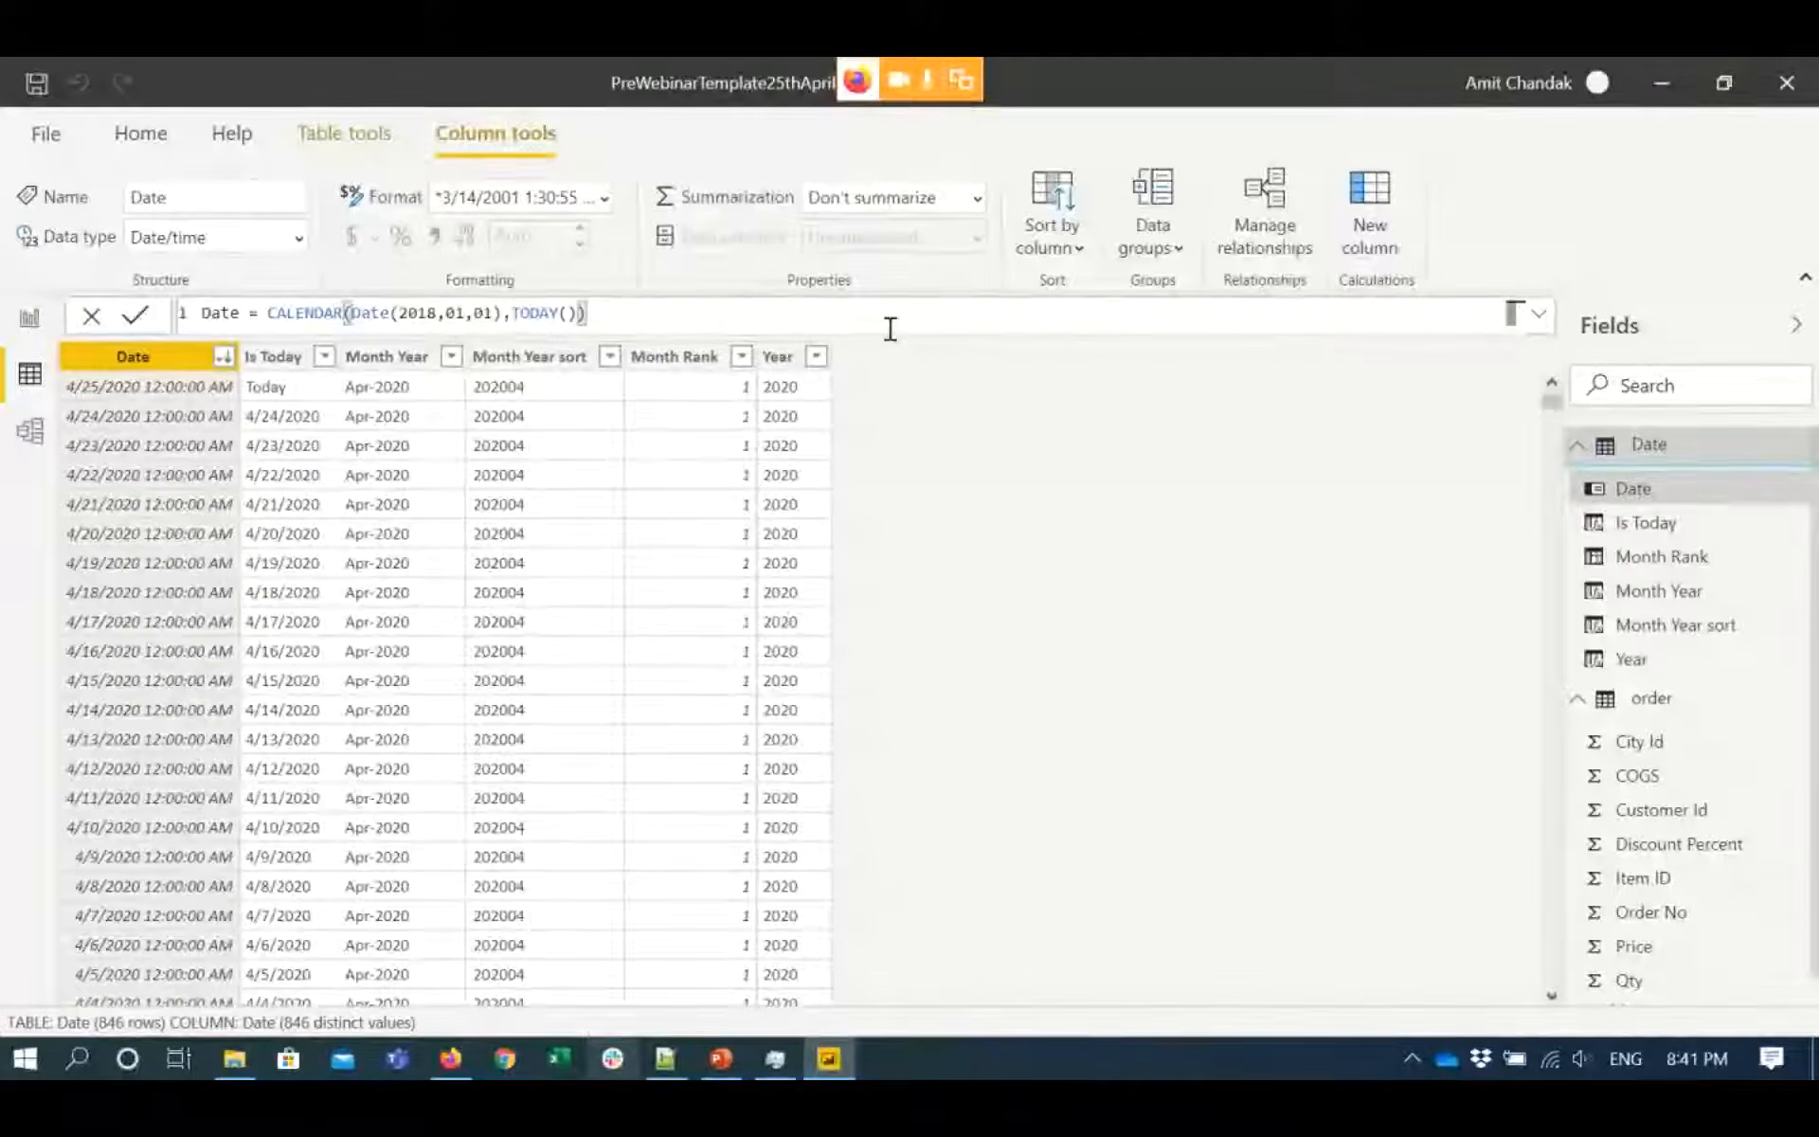
pyautogui.click(1371, 245)
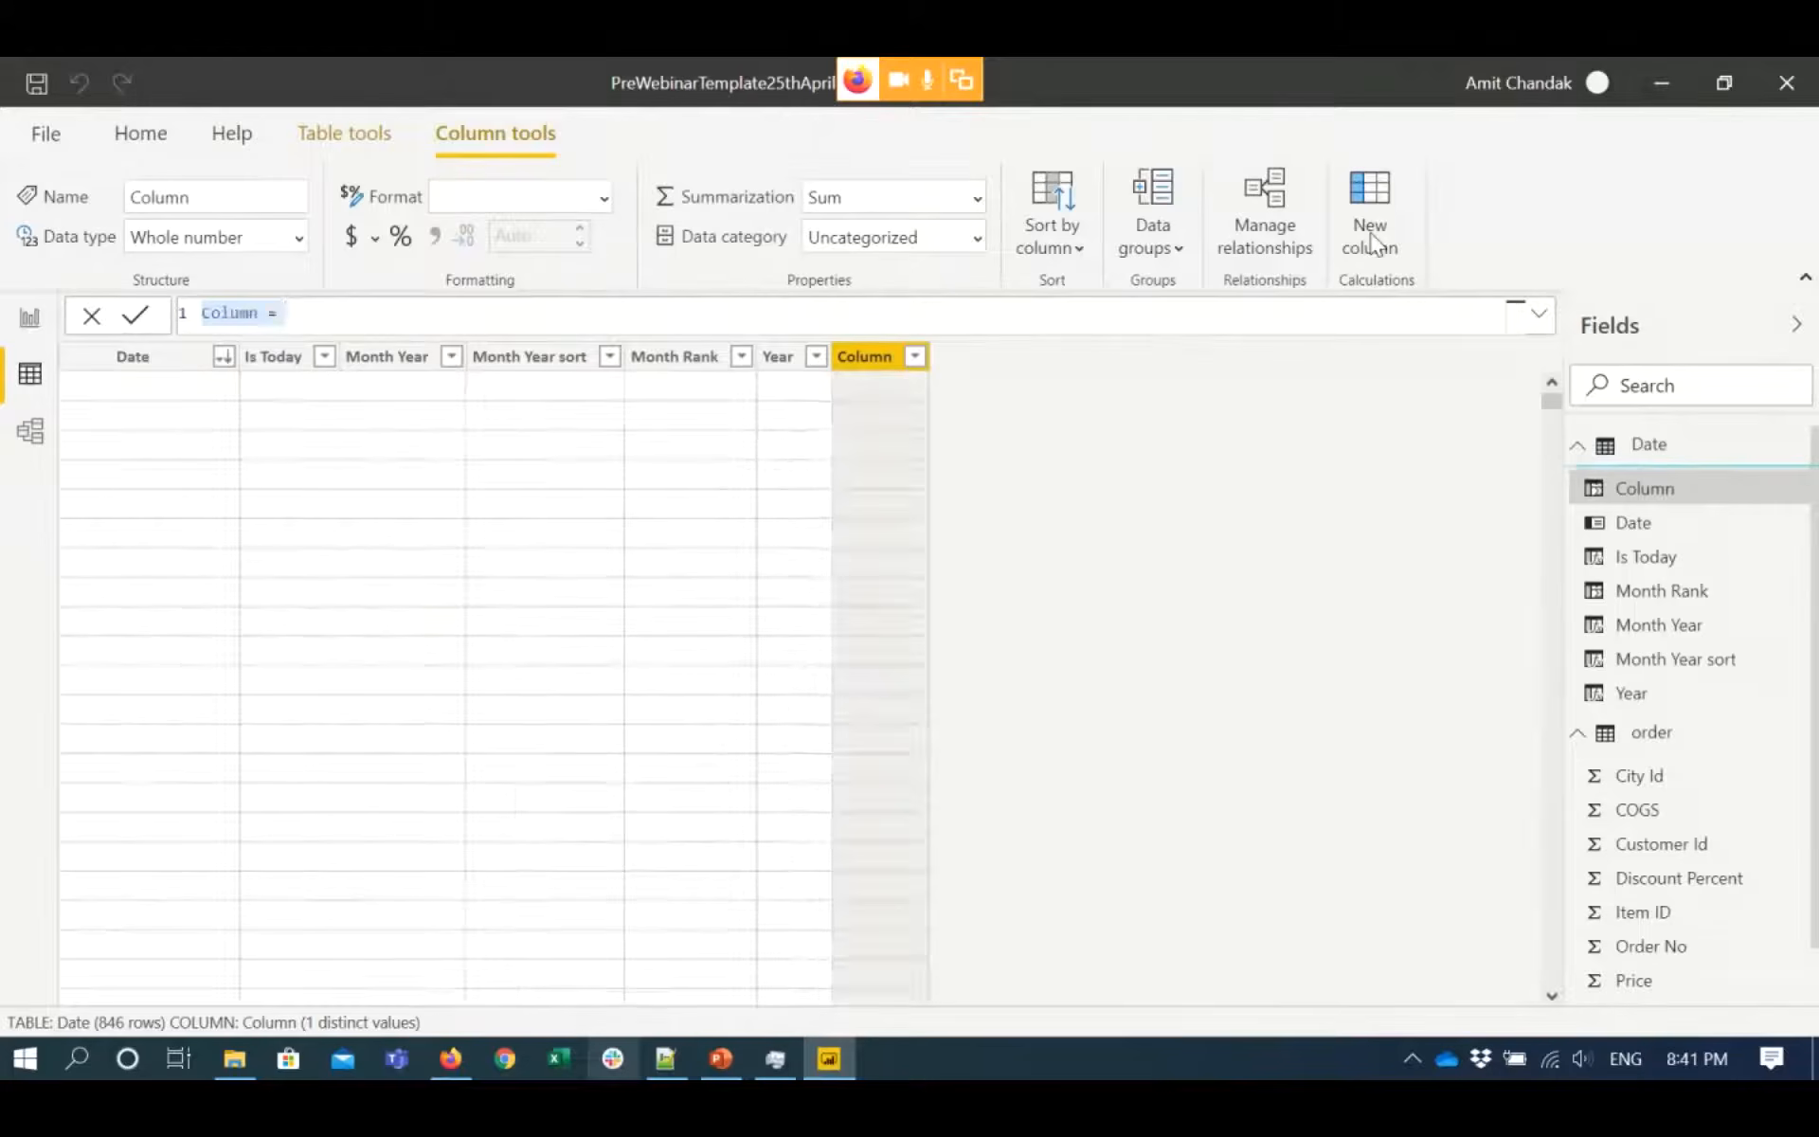
pyautogui.hotkey('ctrl', 'v')
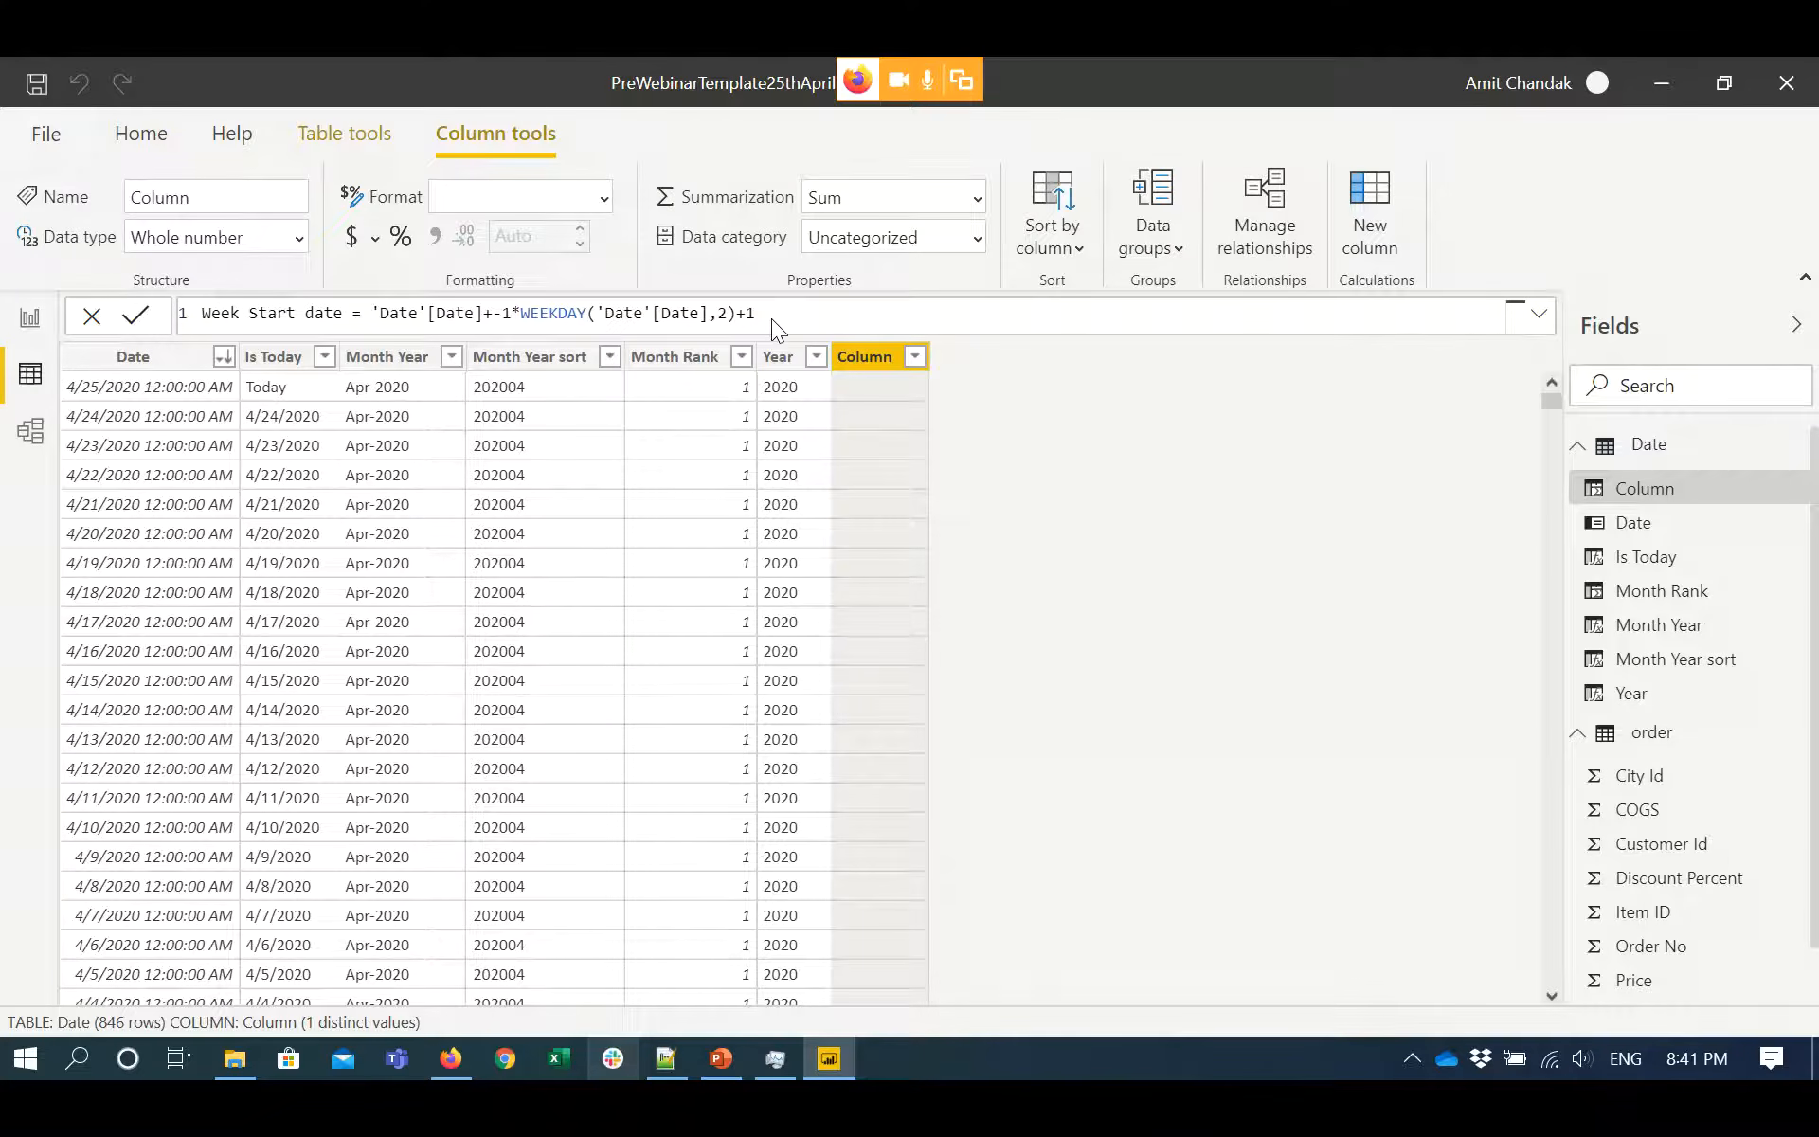
pyautogui.press('Return')
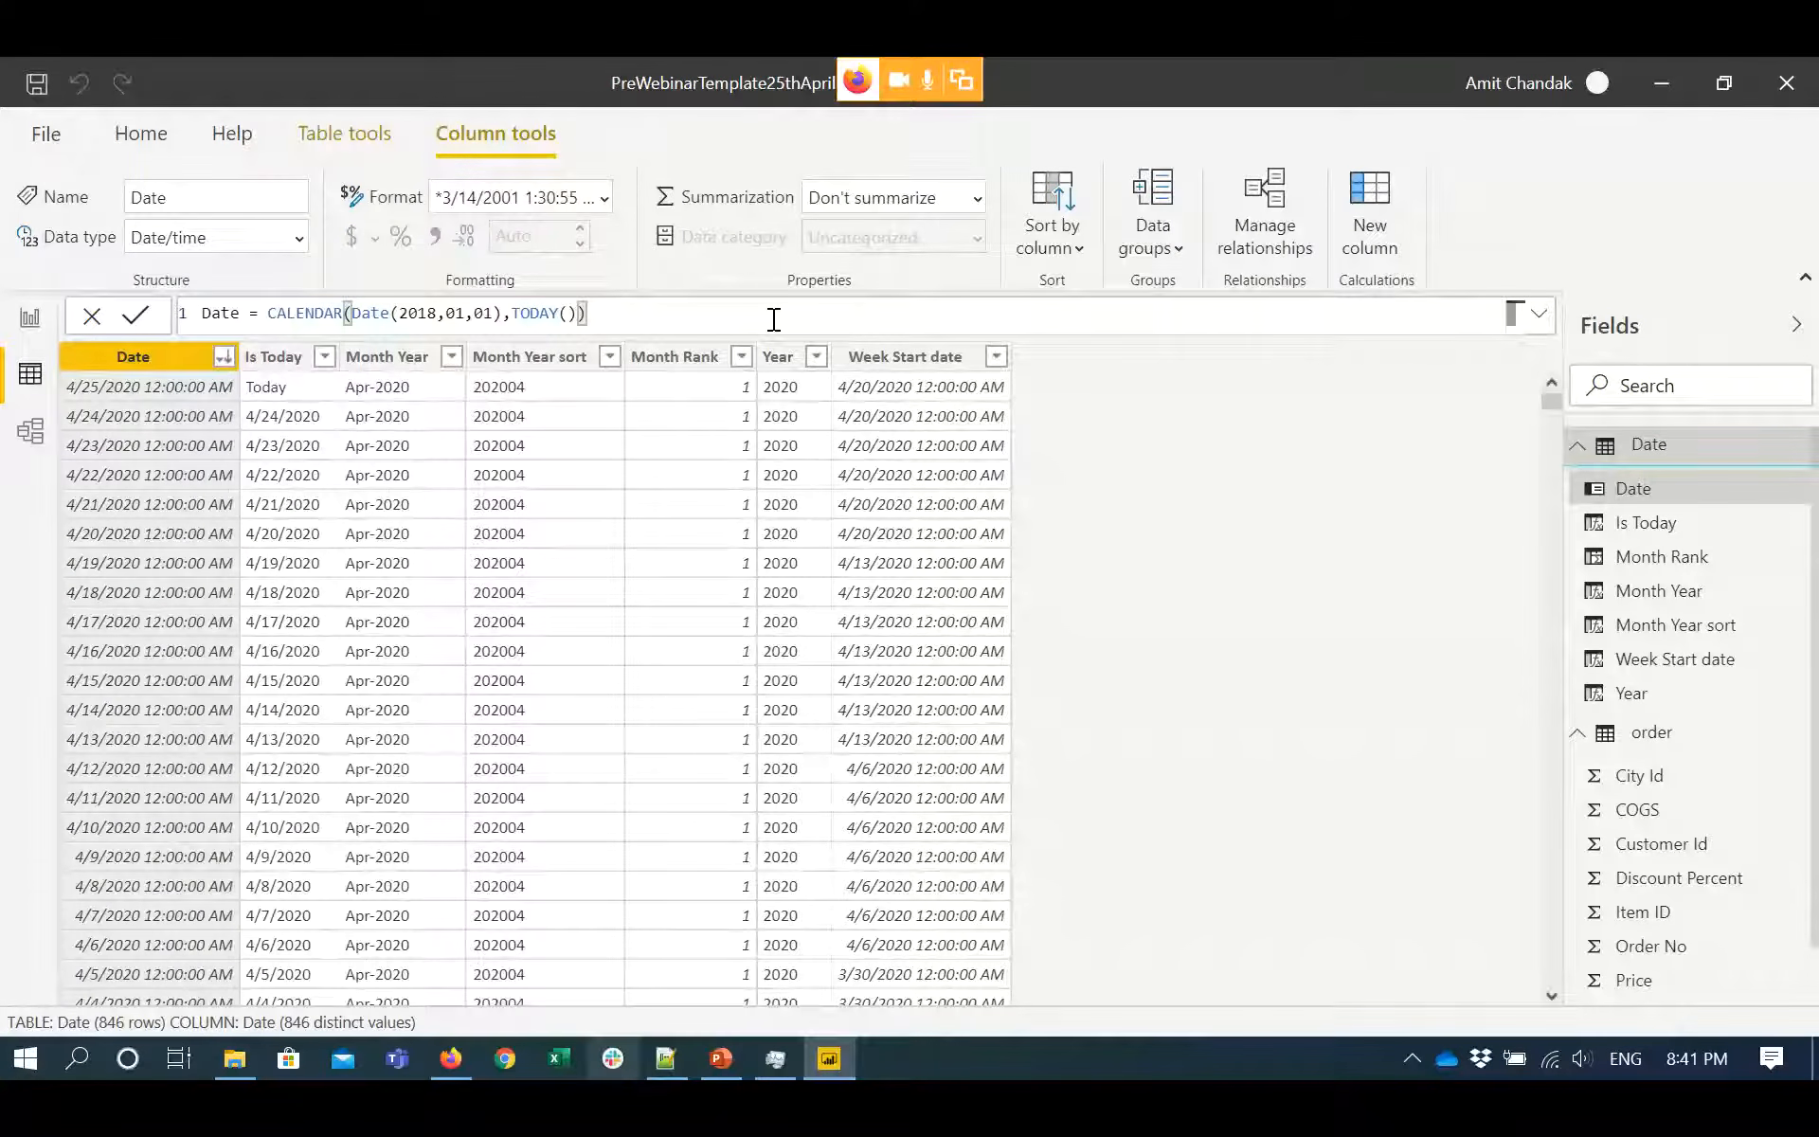
# - Copy the week end formula from the notes into a new Date table column: Week End date = 'Date'[Date]+ 7-1*WEEKDAY('Date'[Date],2)
pyautogui.hotkey('alt', 'Tab')
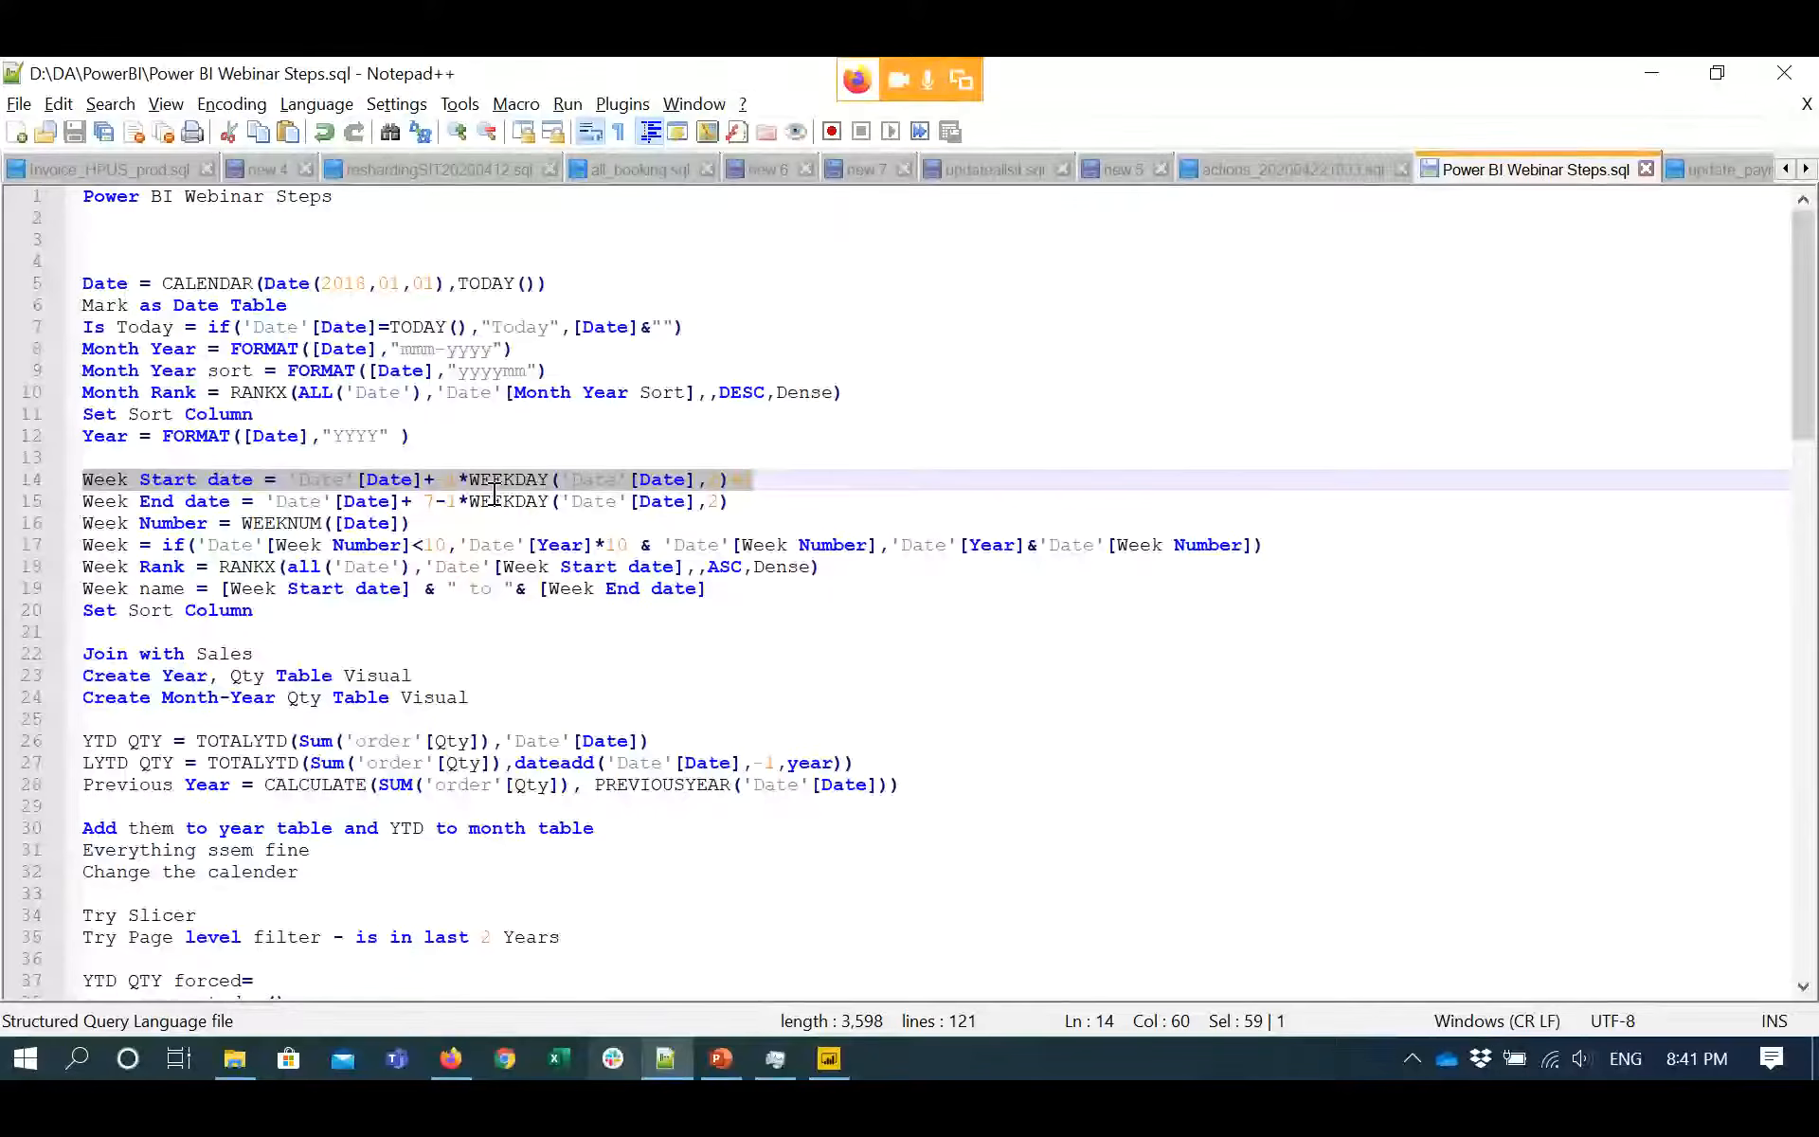
pyautogui.click(87, 502)
pyautogui.hotkey('shift', 'End')
pyautogui.hotkey('ctrl', 'c')
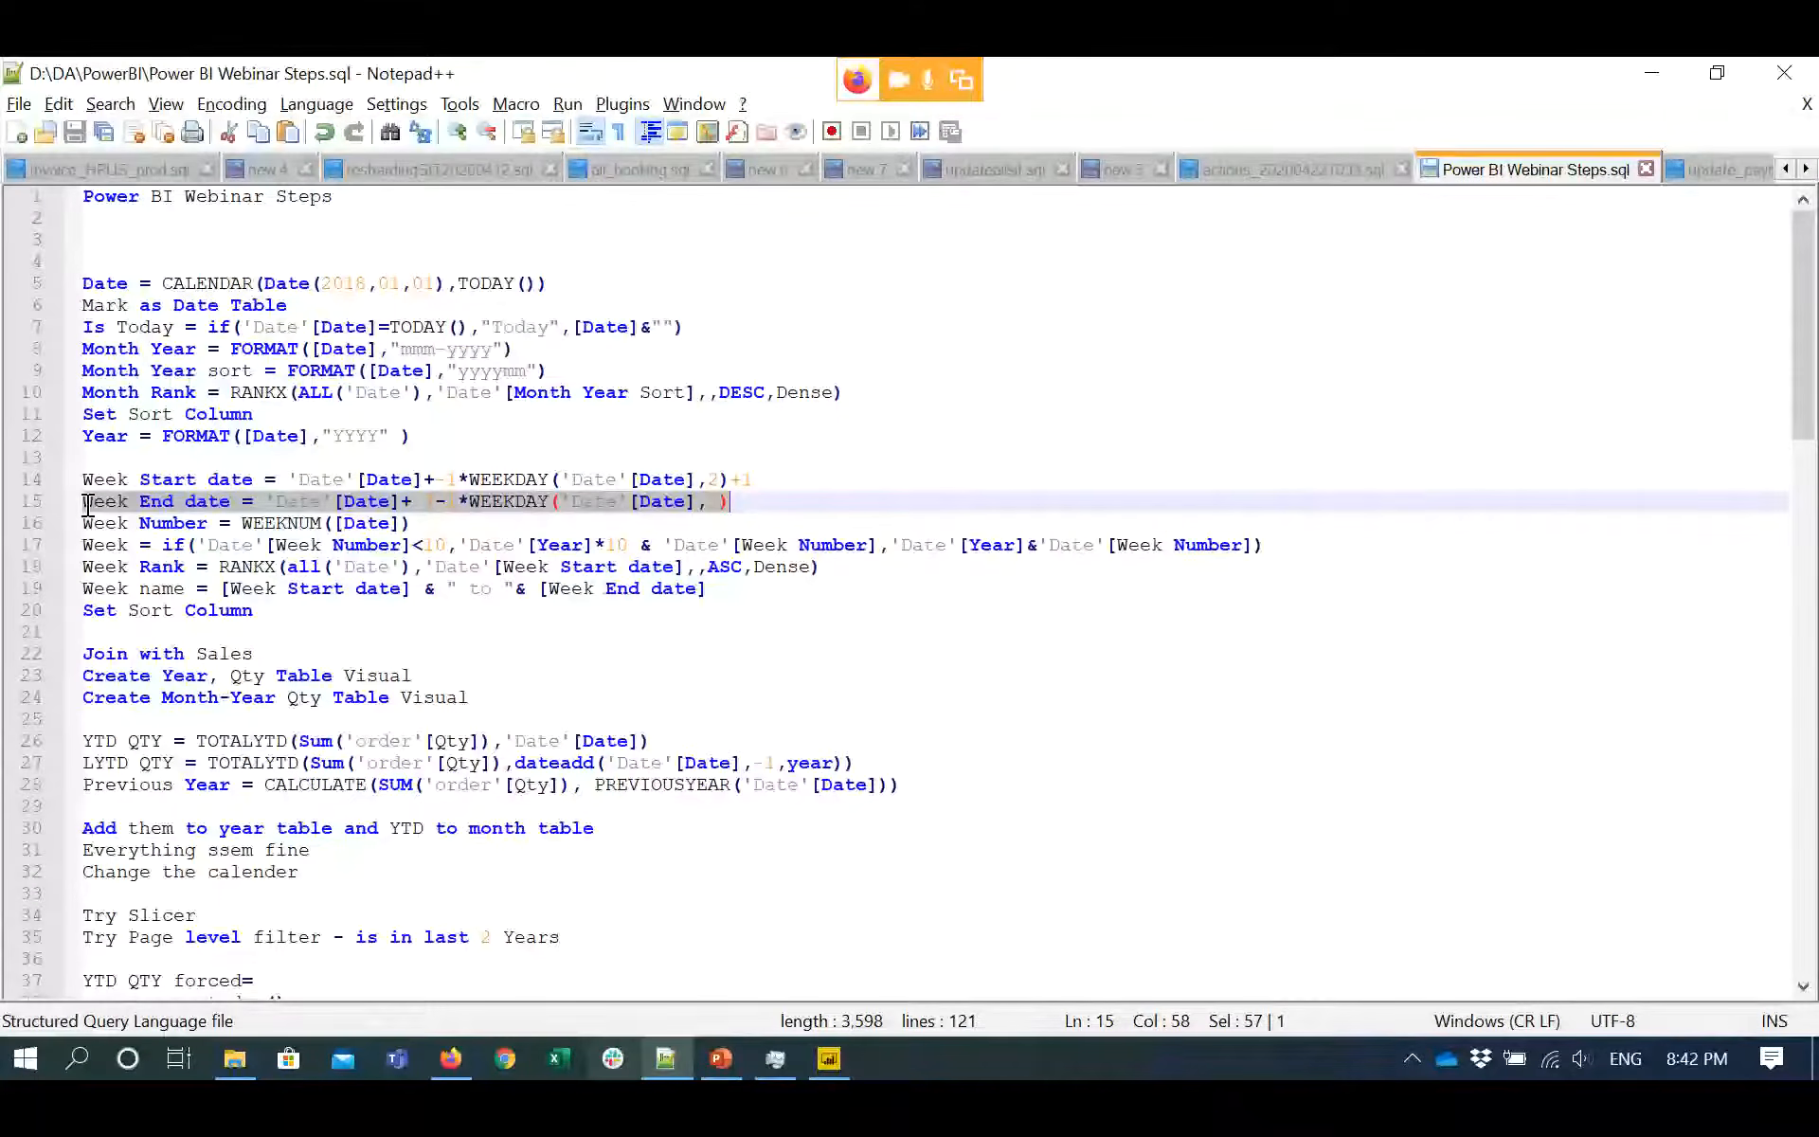
pyautogui.hotkey('alt', 'Tab')
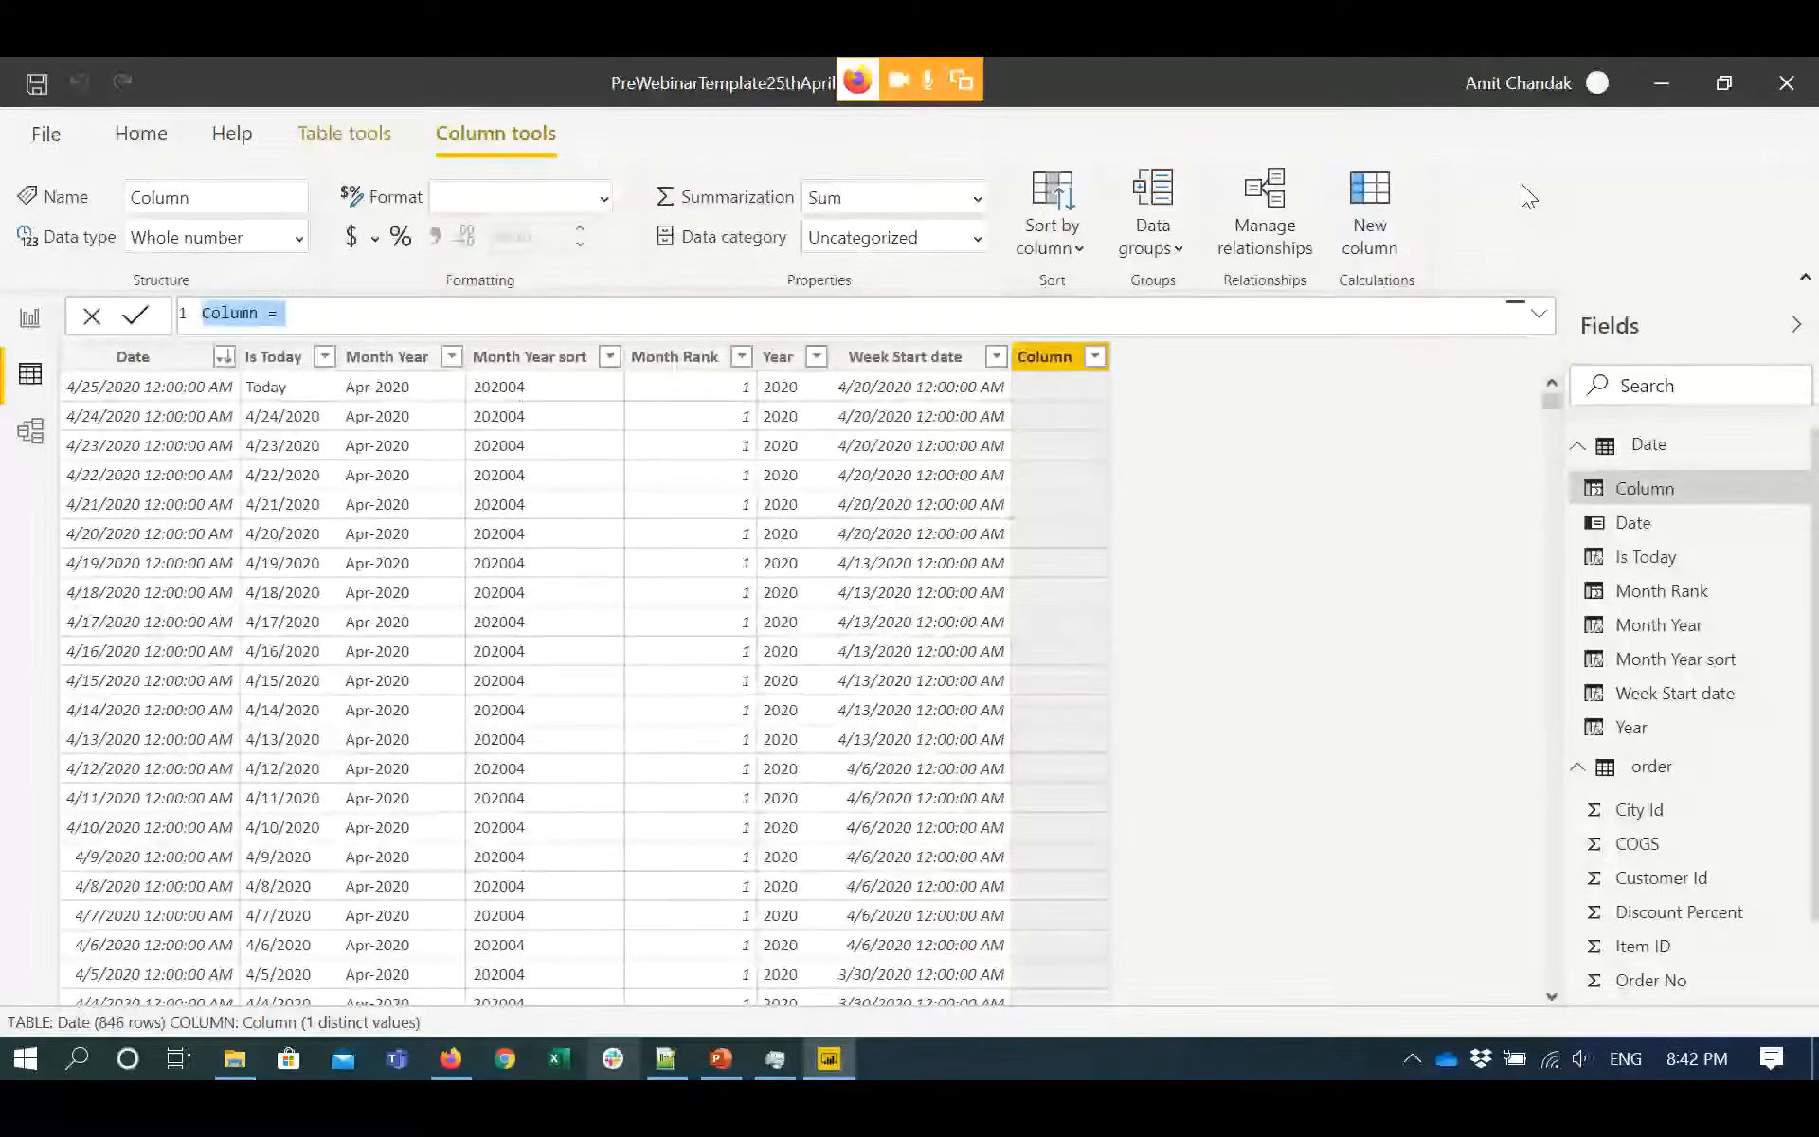
pyautogui.hotkey('ctrl', 'v')
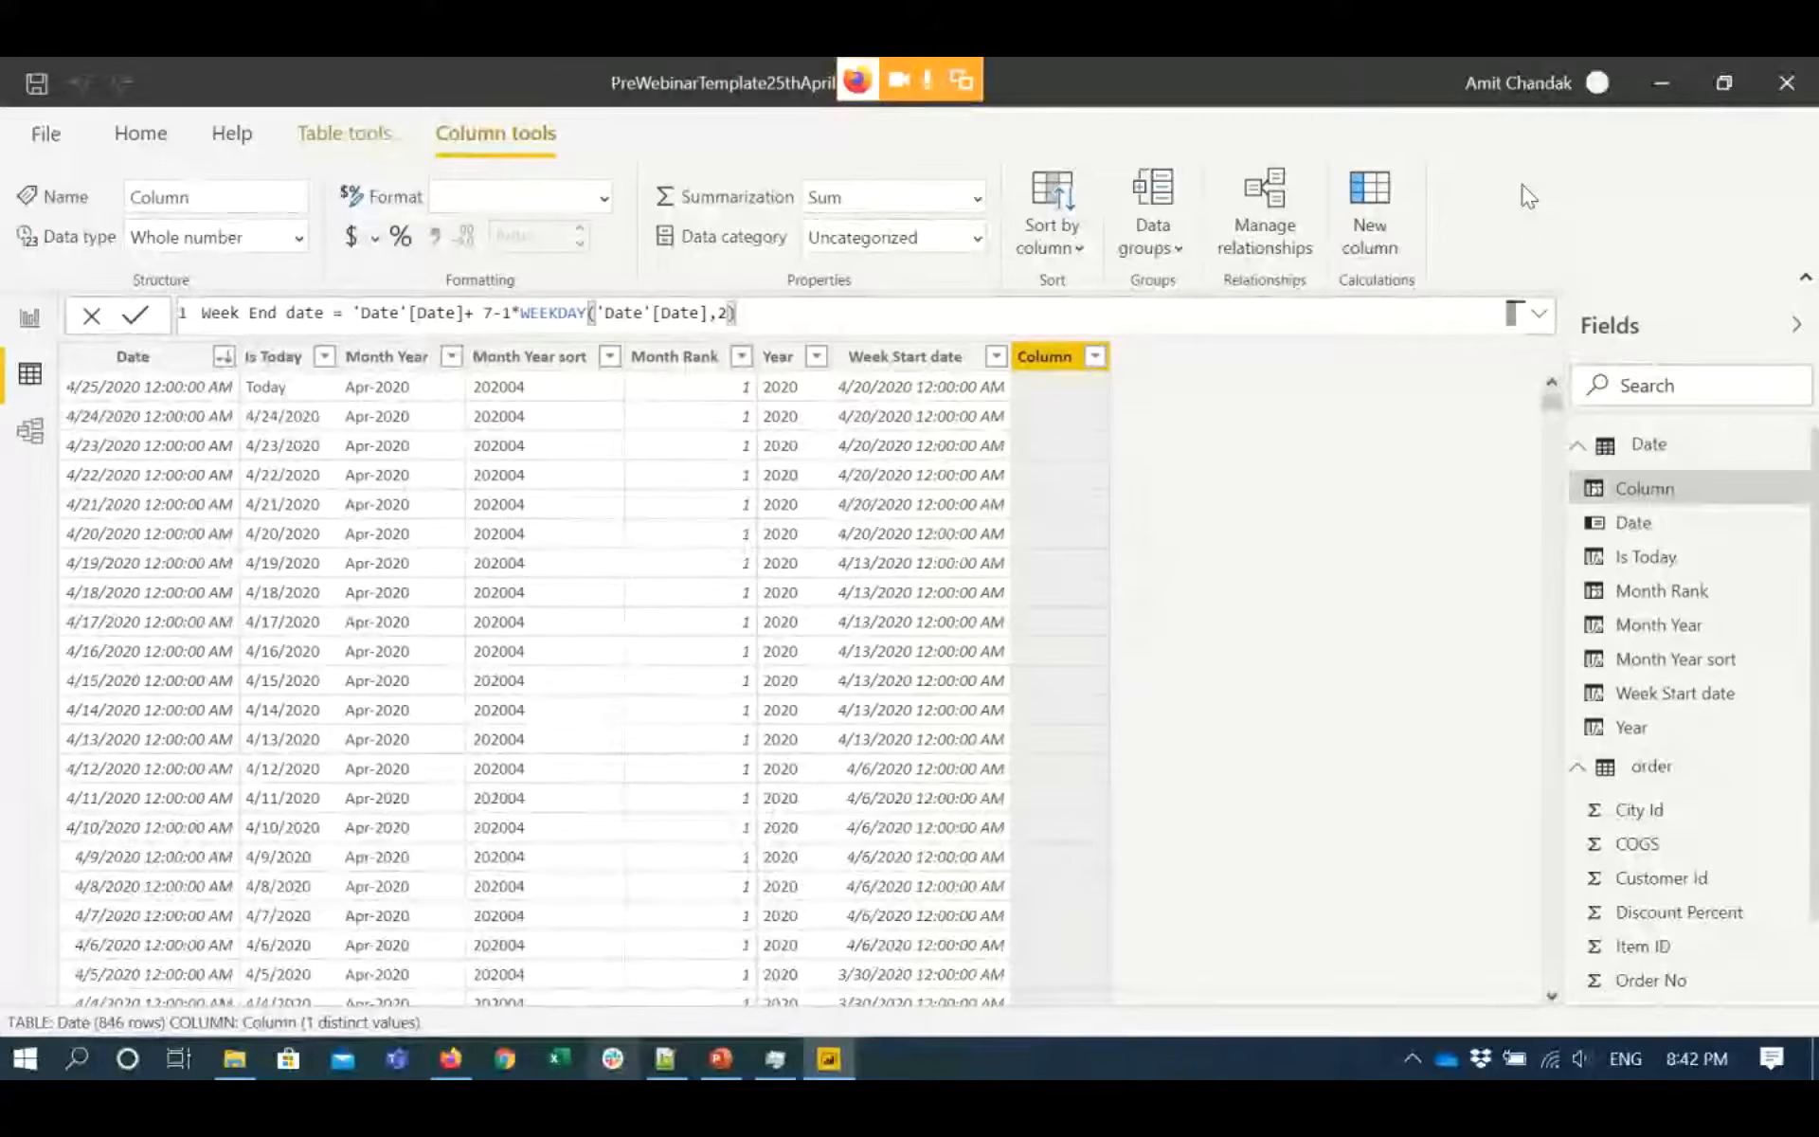
pyautogui.press('Return')
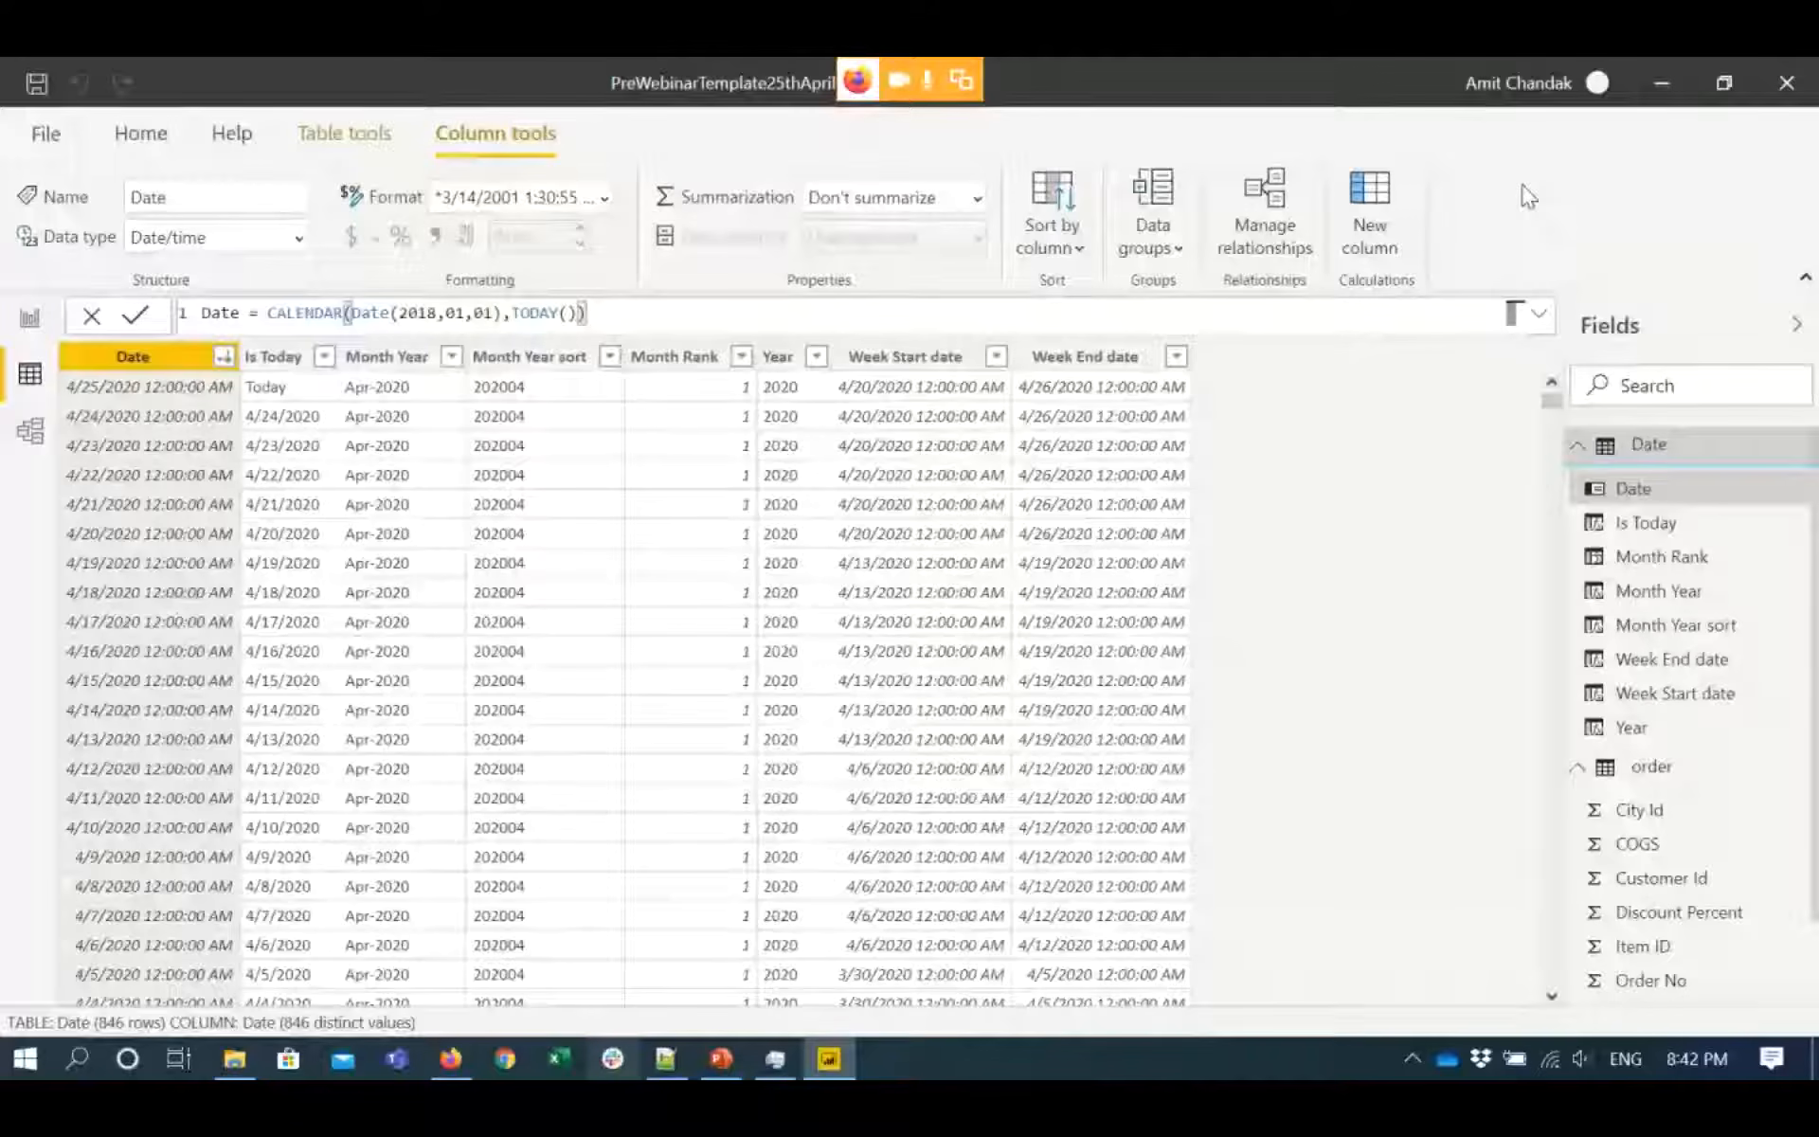
# - Add the notes' Week Number = WEEKNUM([Date]) formula as a Date table column, removing the extra blank line
pyautogui.hotkey('alt', 'Tab')
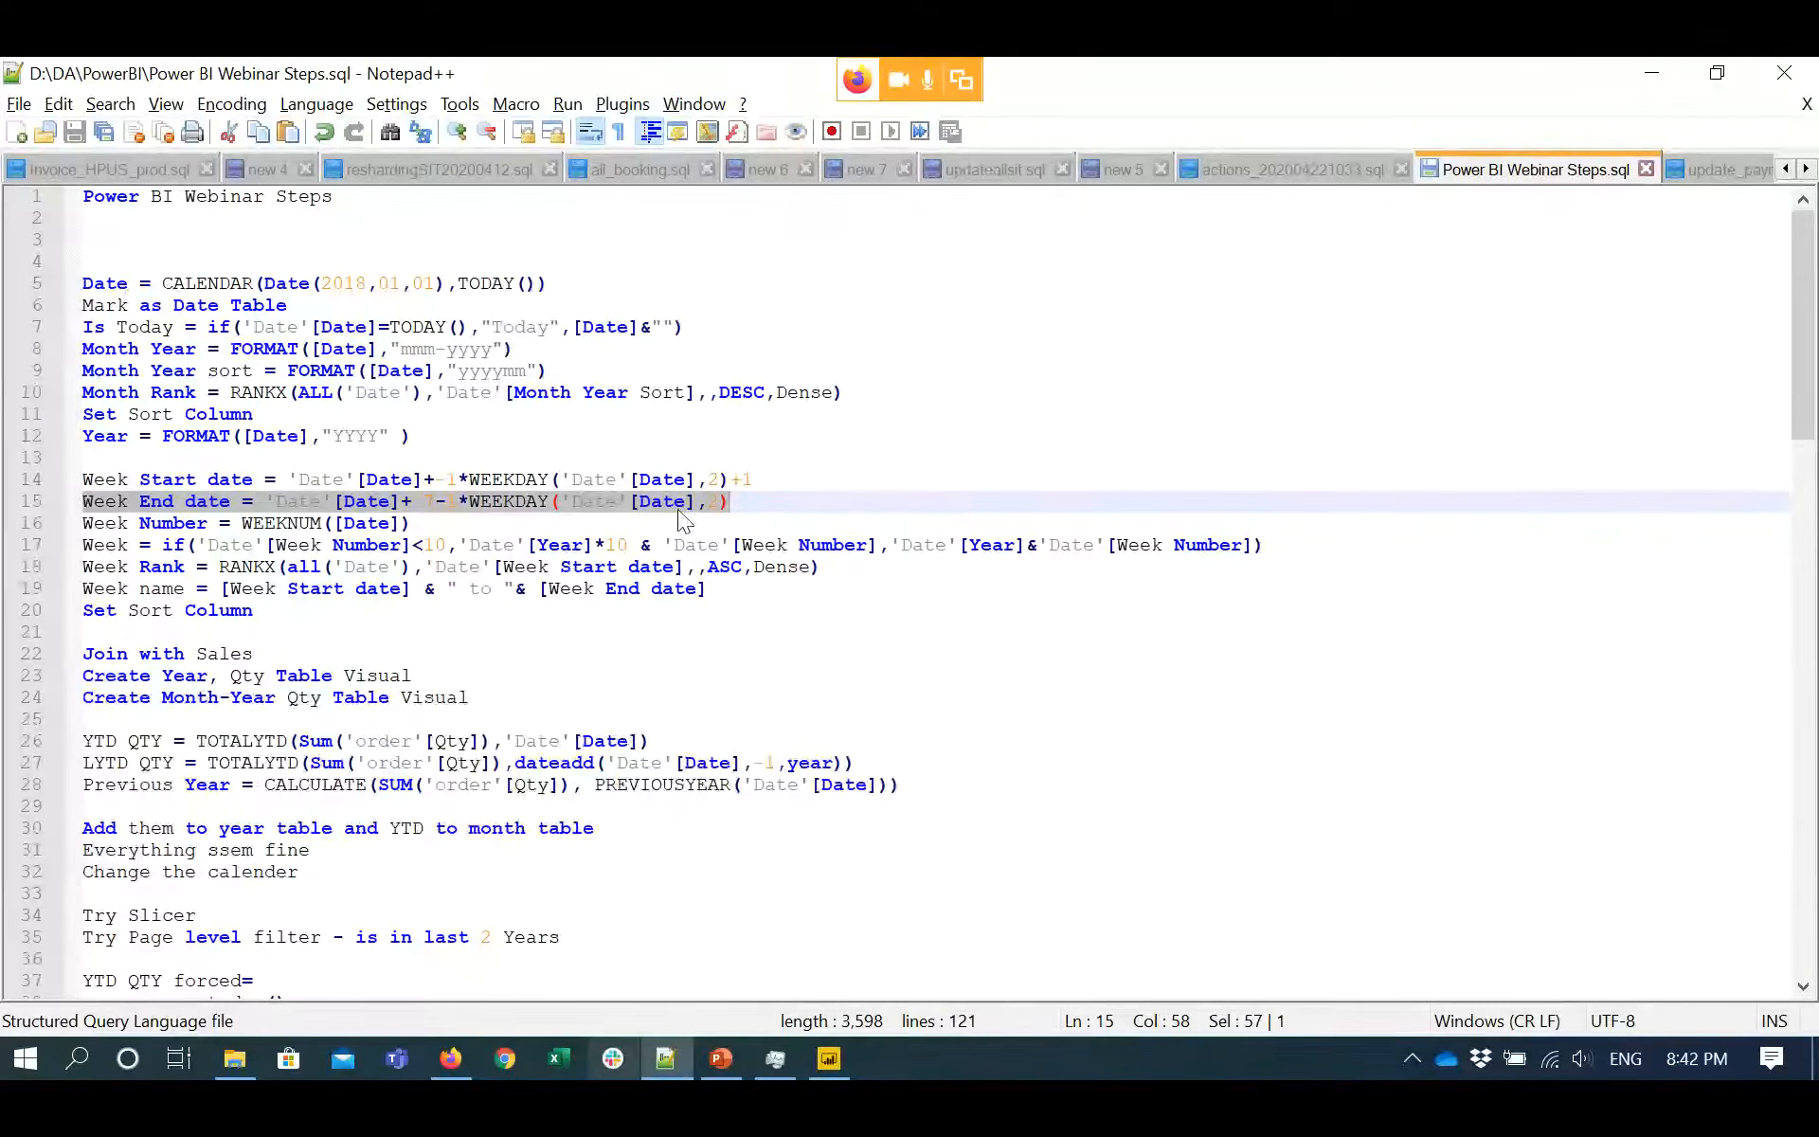
pyautogui.click(85, 527)
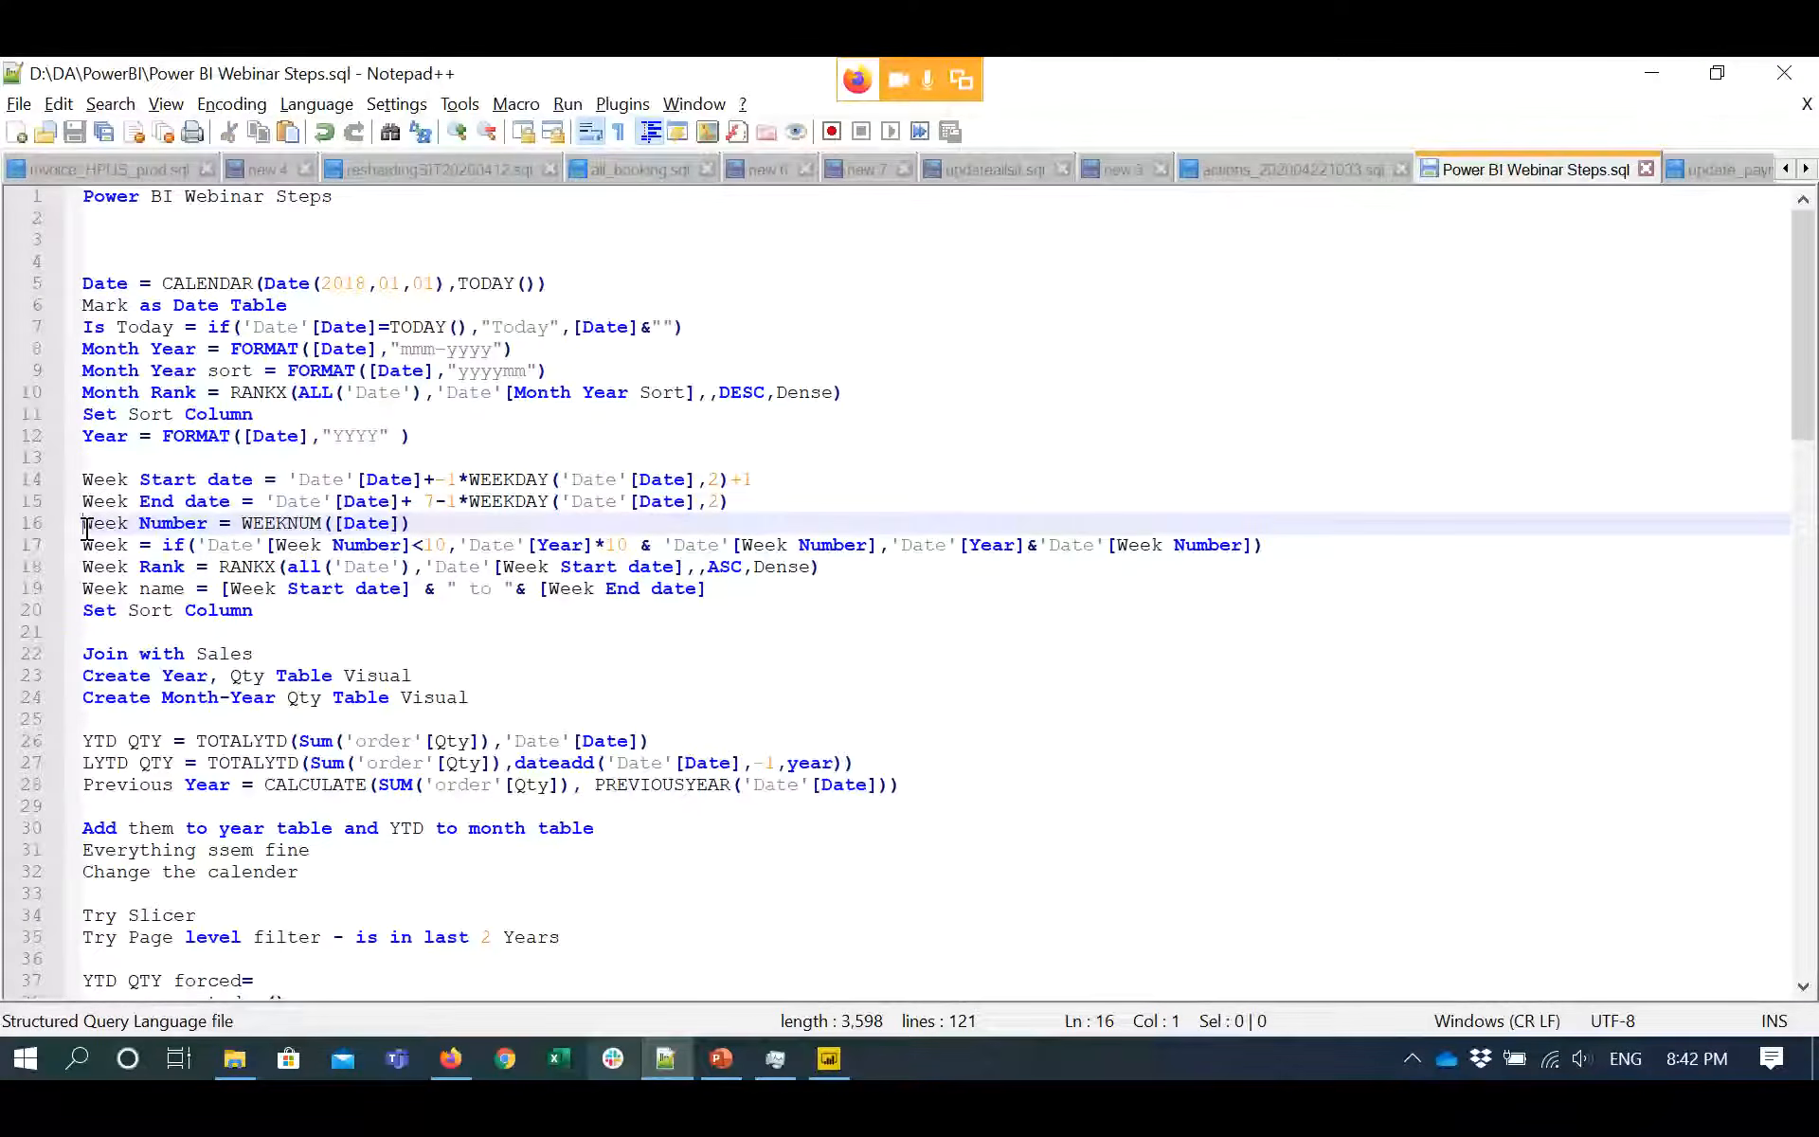
pyautogui.hotkey('shift', 'Down')
pyautogui.hotkey('ctrl', 'c')
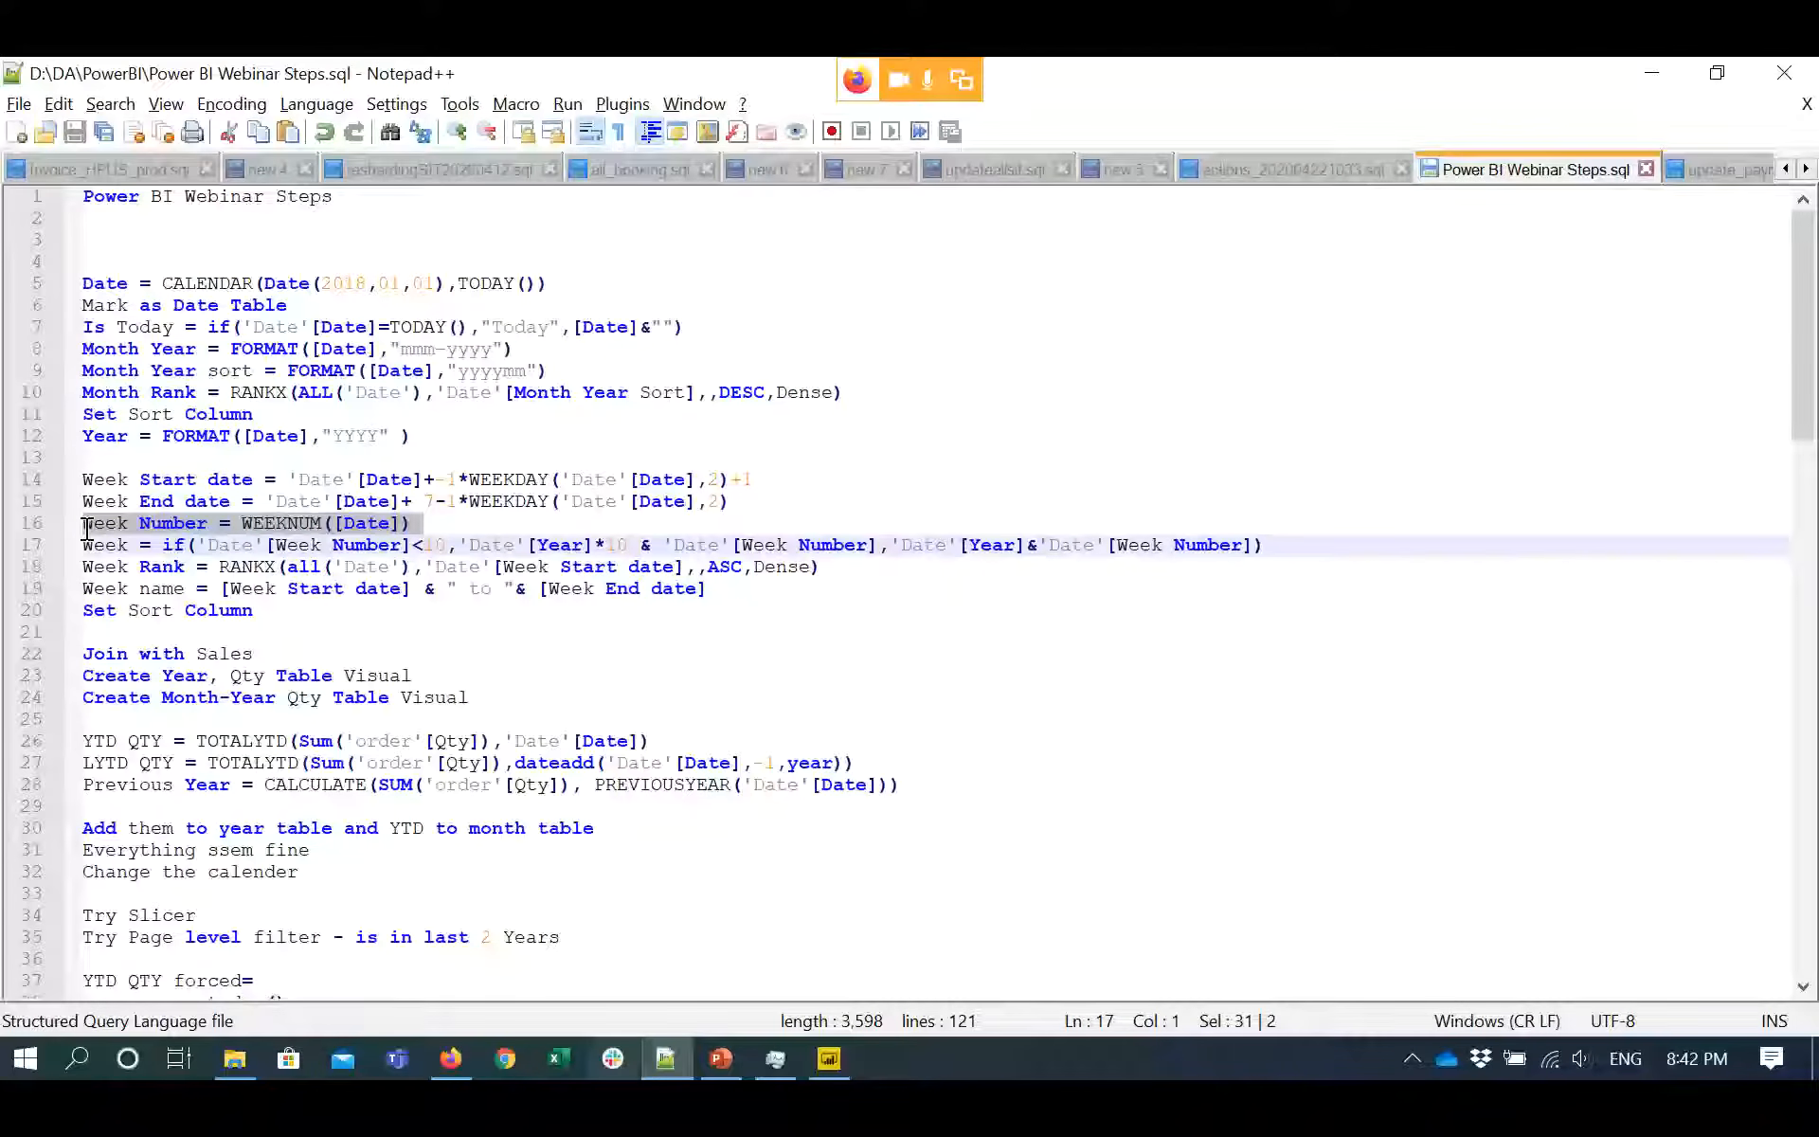
pyautogui.hotkey('alt', 'Tab')
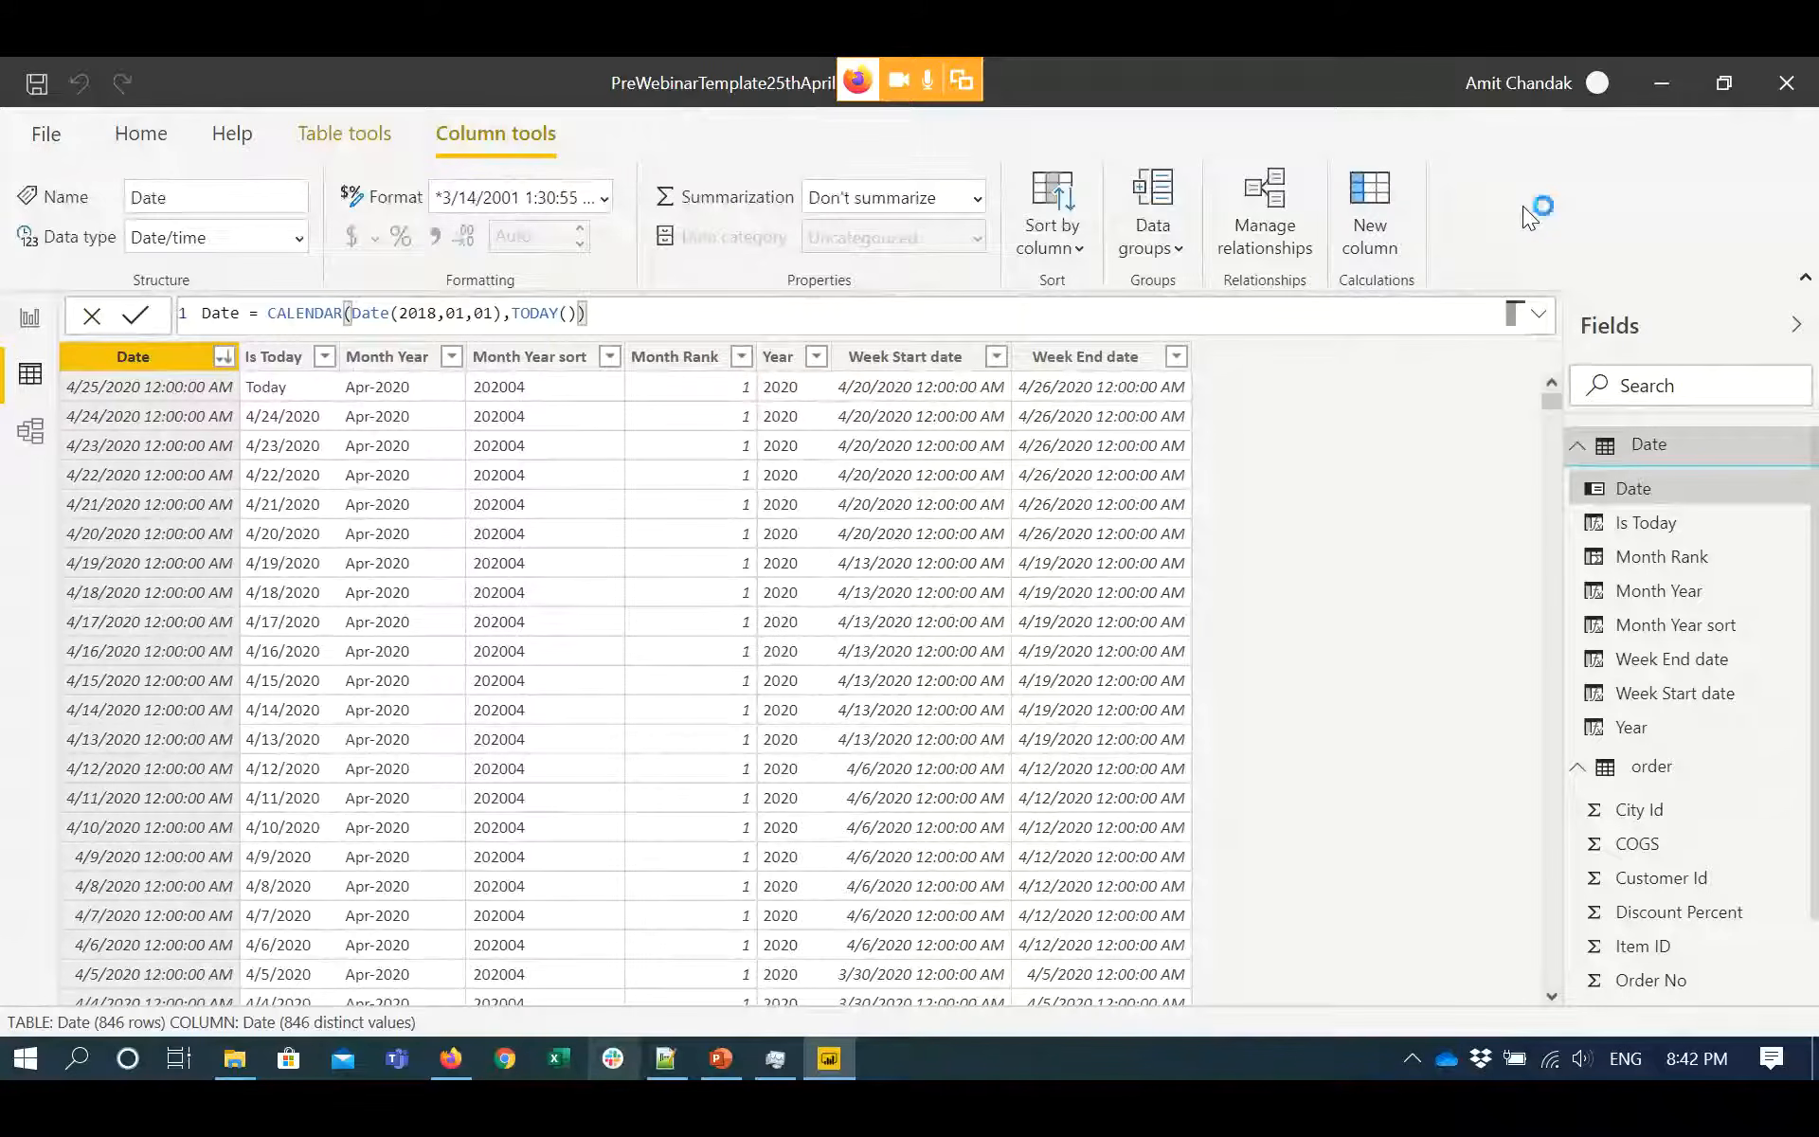
pyautogui.click(1370, 213)
pyautogui.hotkey('ctrl', 'v')
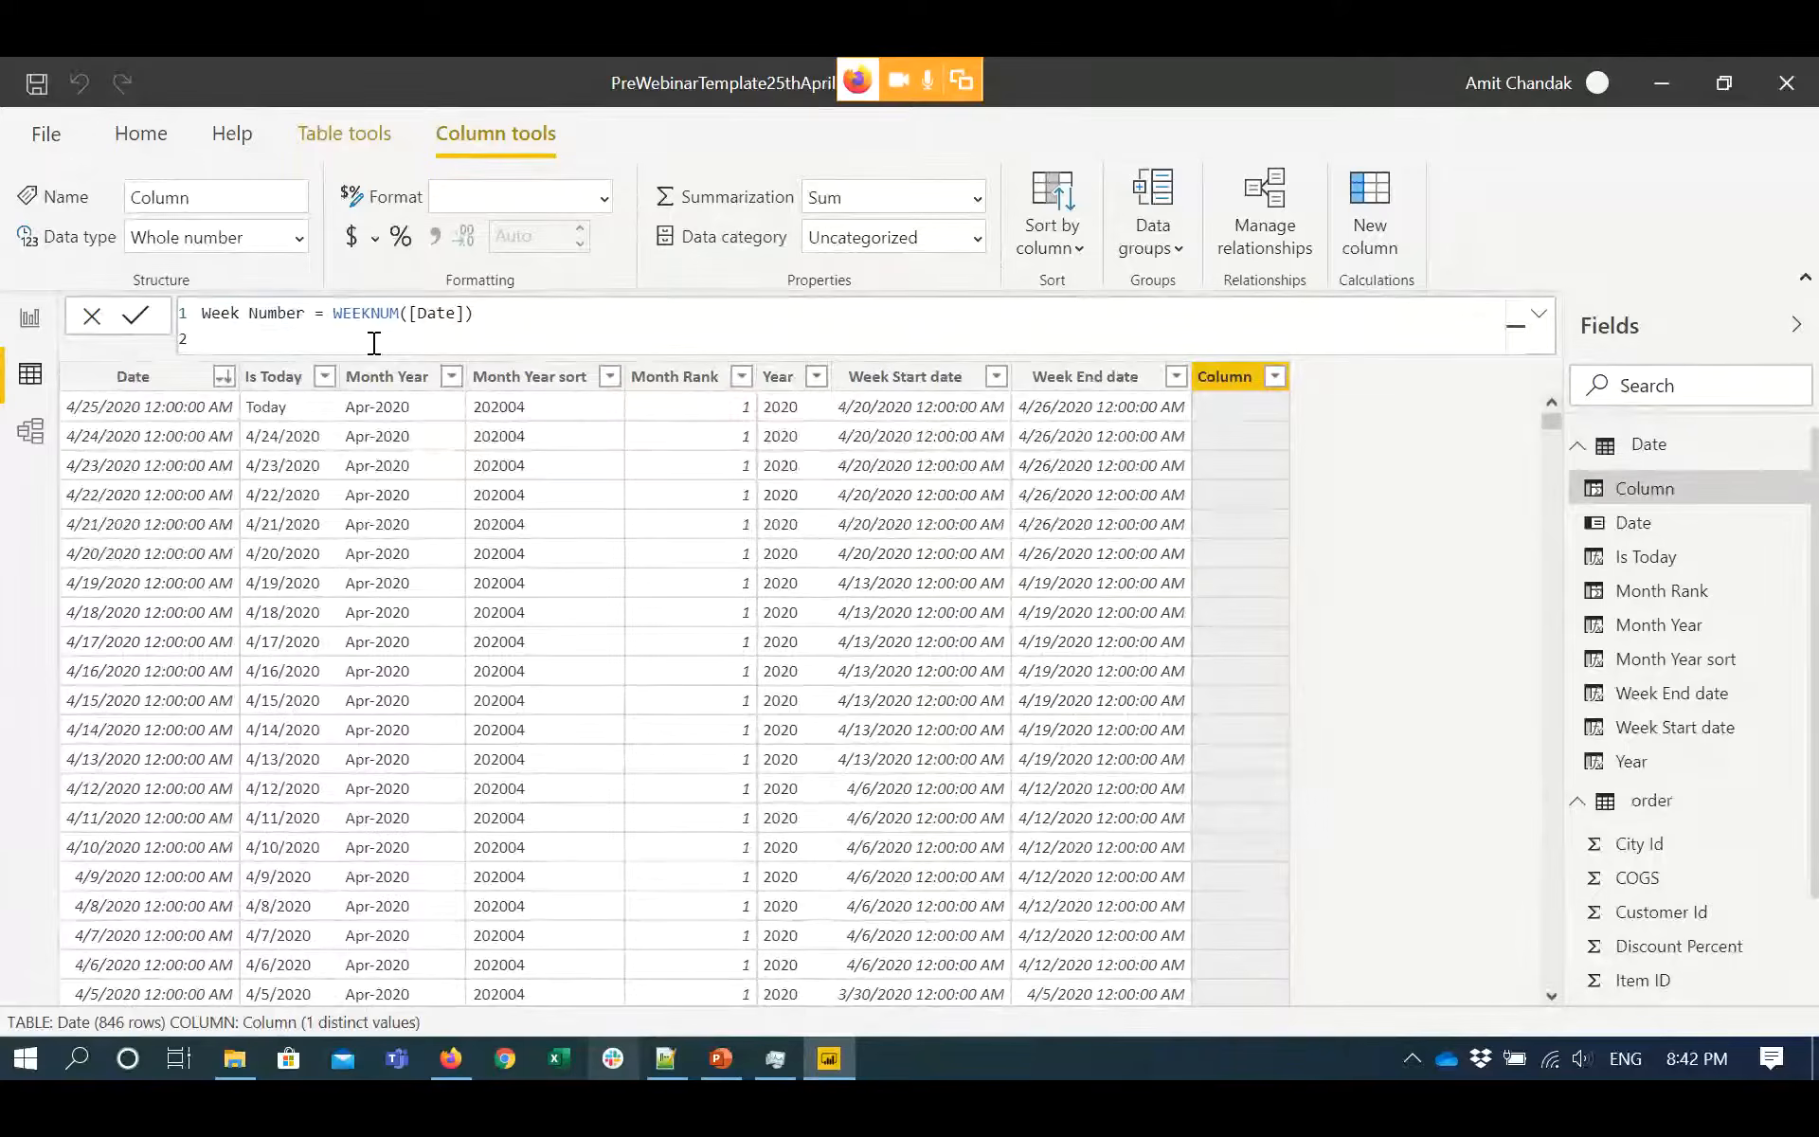
pyautogui.press('BackSpace')
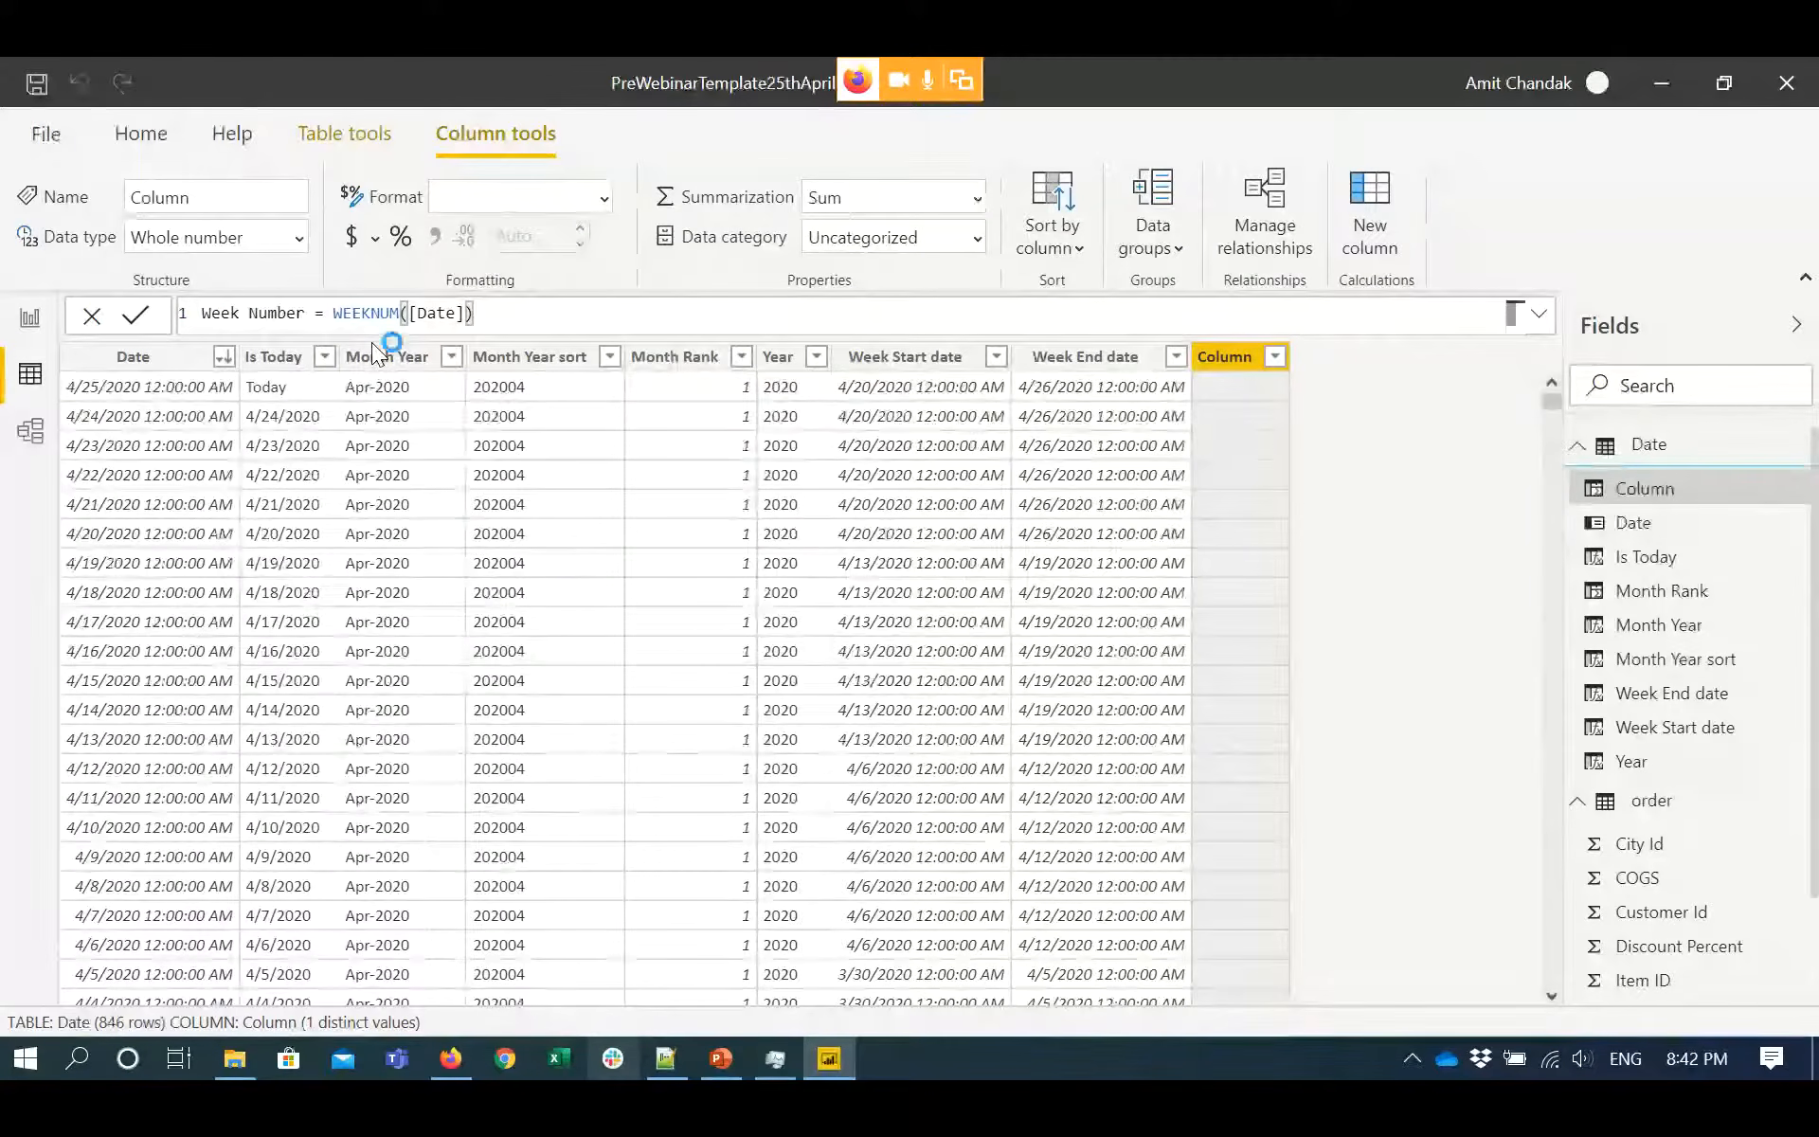
pyautogui.press('Return')
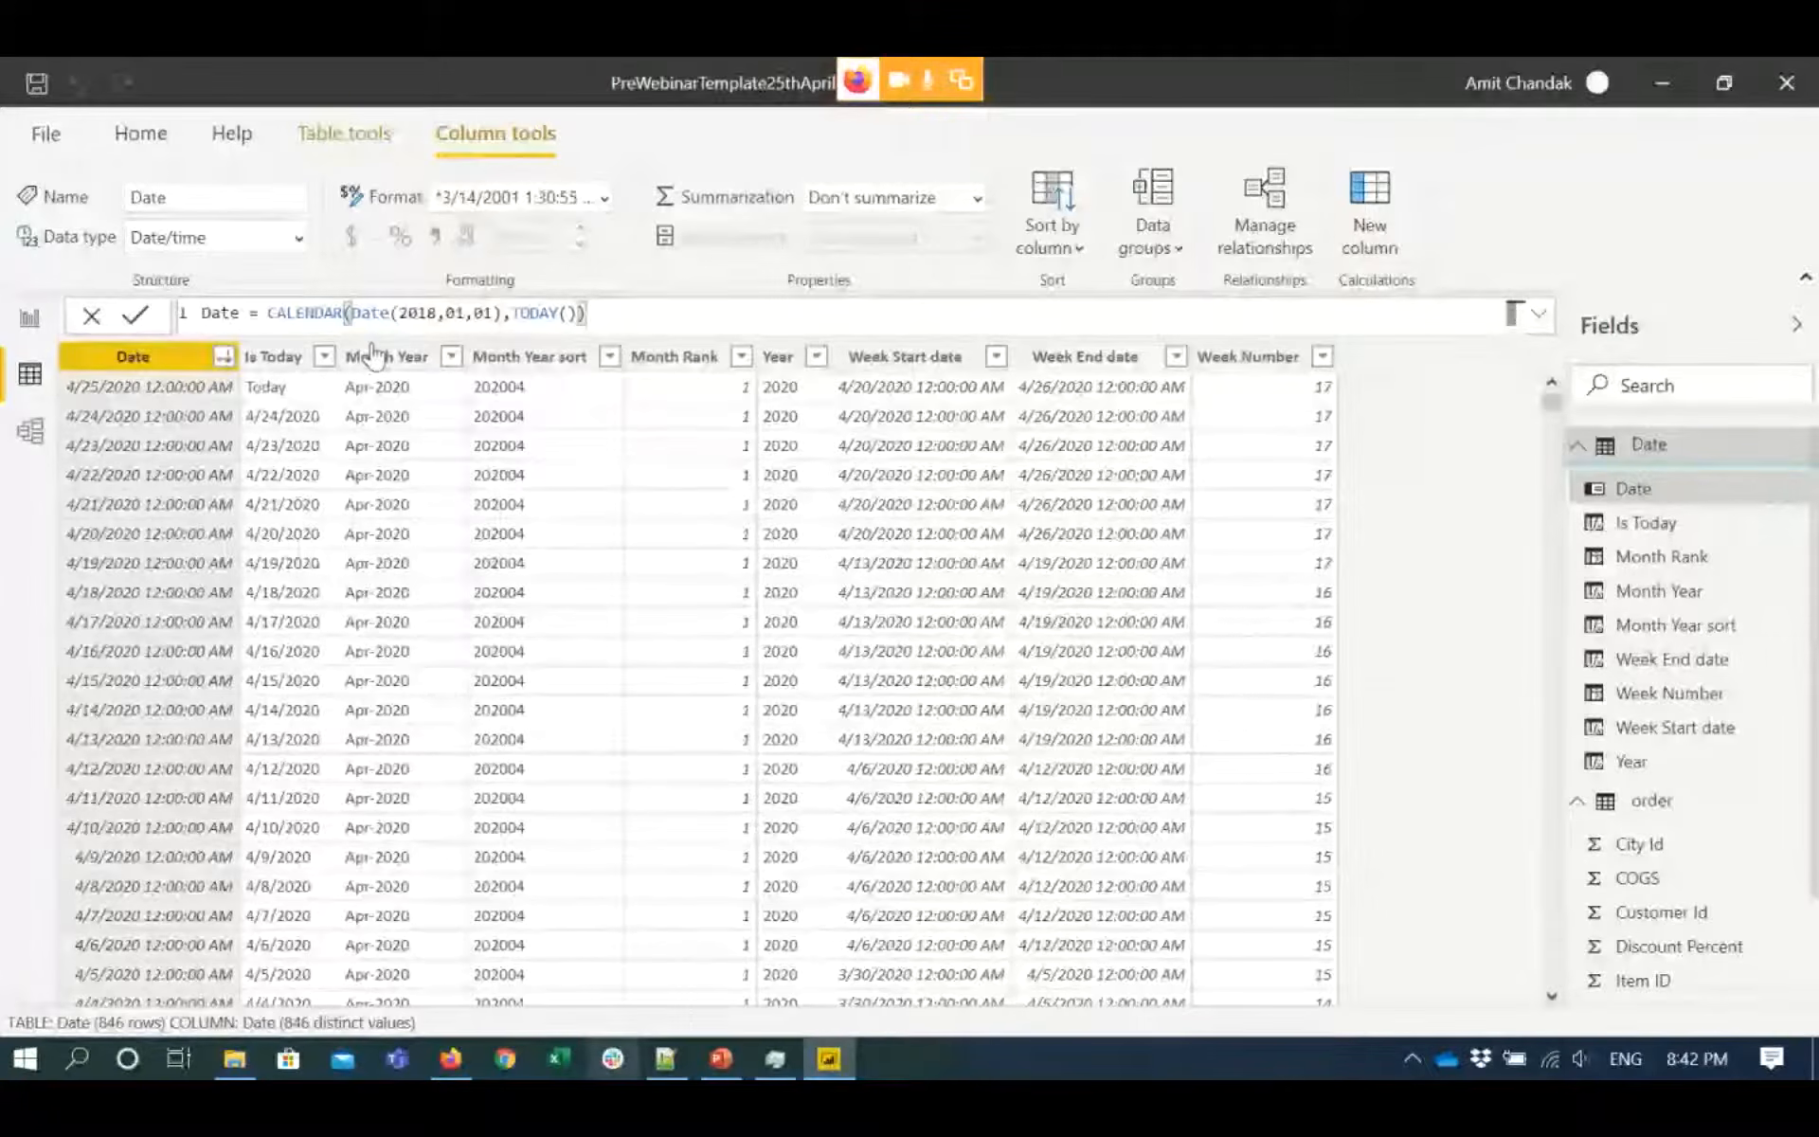
# - Copy the notes' week formula into a new Date table column: Week = if('Date'[Week Number]<10,'Date'[Year]*10 & 'Date'[Week Number],'Date'[Year]&'Date'[Week Number])
pyautogui.hotkey('alt', 'Tab')
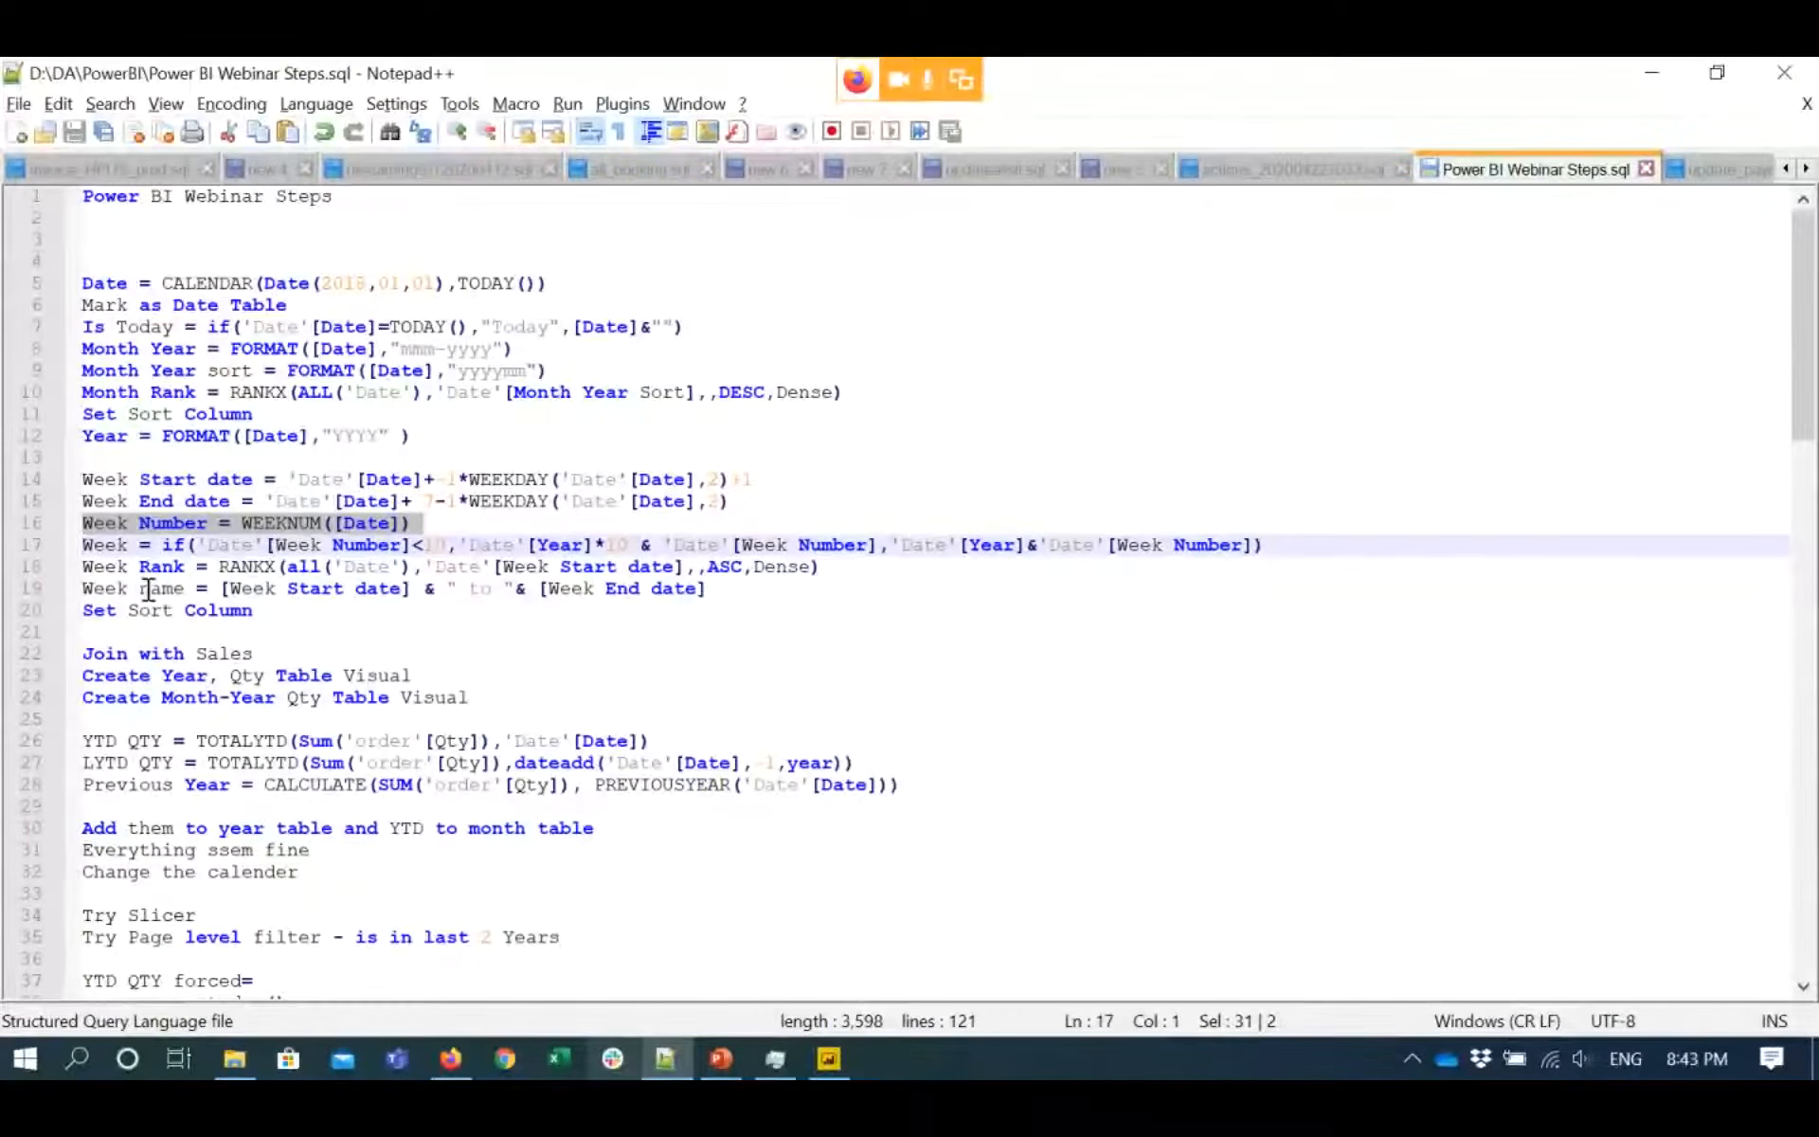
pyautogui.click(87, 548)
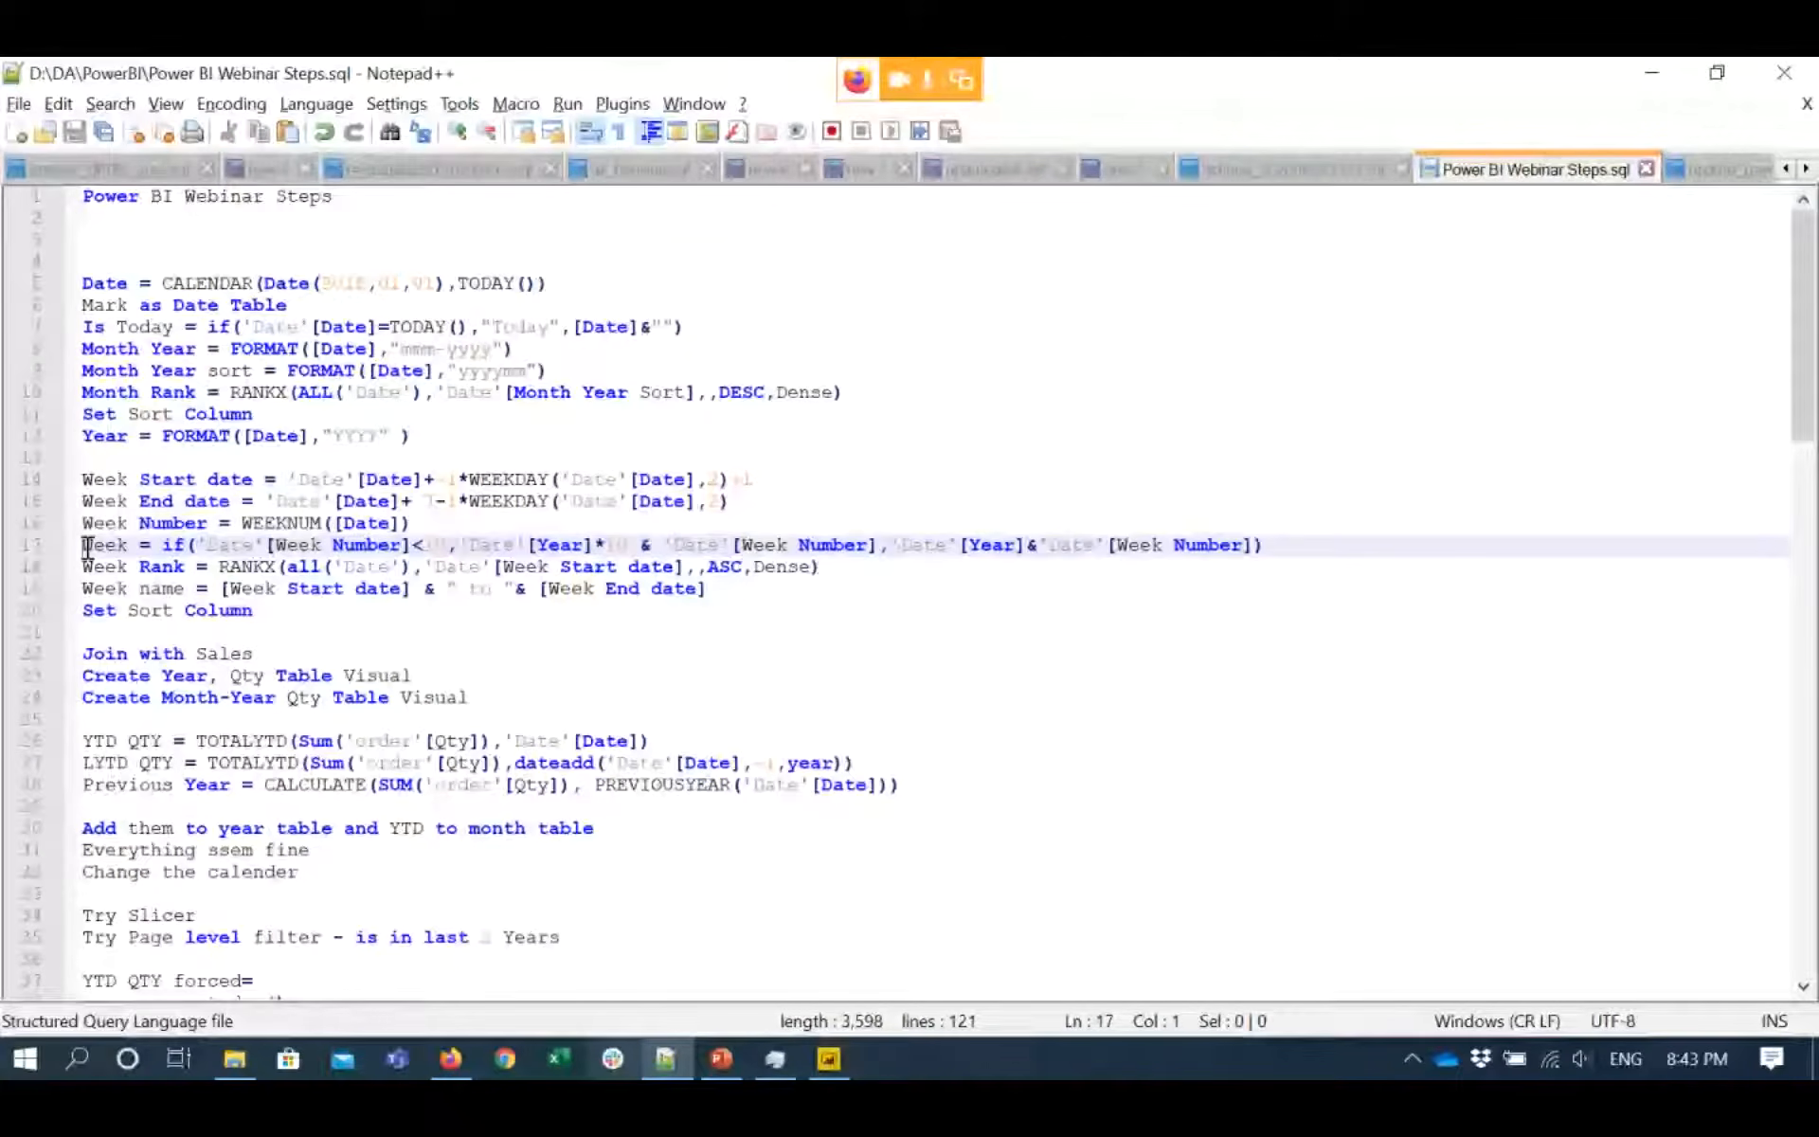
pyautogui.hotkey('shift', 'End')
pyautogui.hotkey('ctrl', 'c')
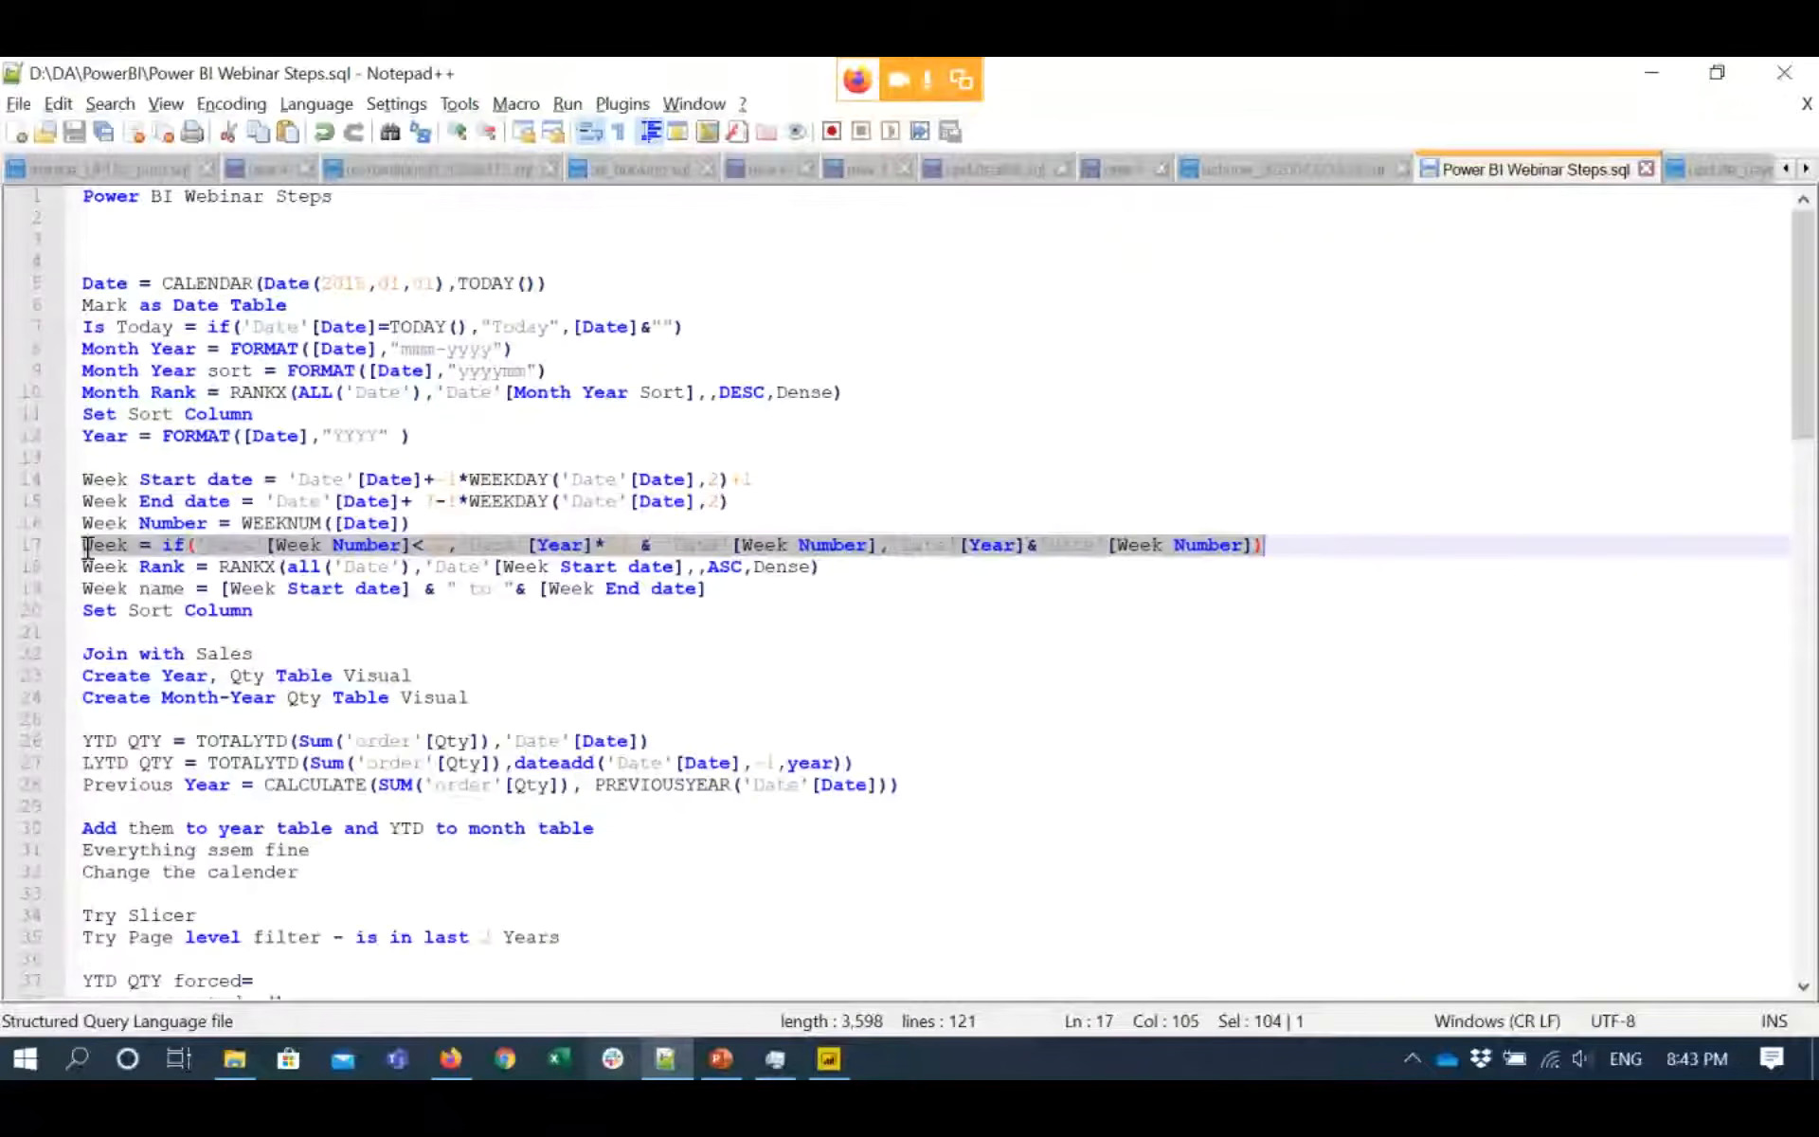
pyautogui.hotkey('alt', 'Tab')
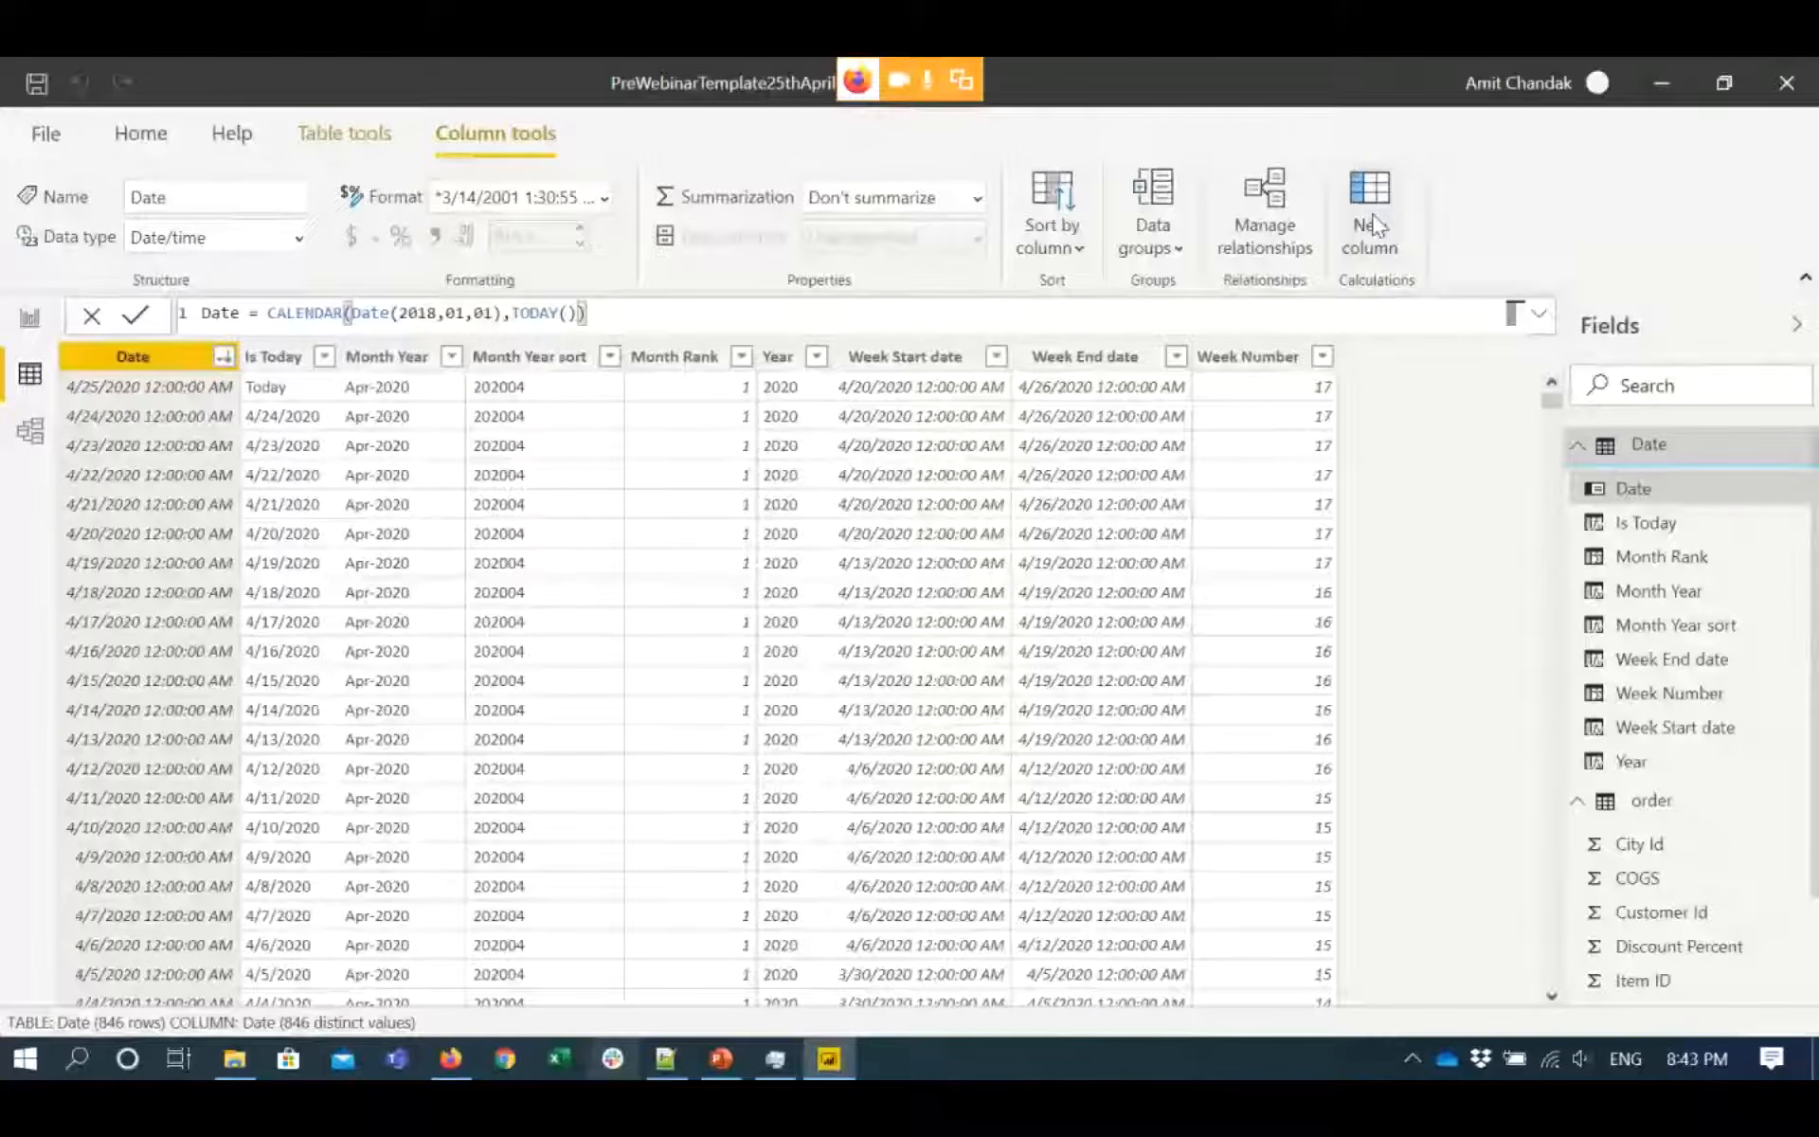
pyautogui.click(1376, 226)
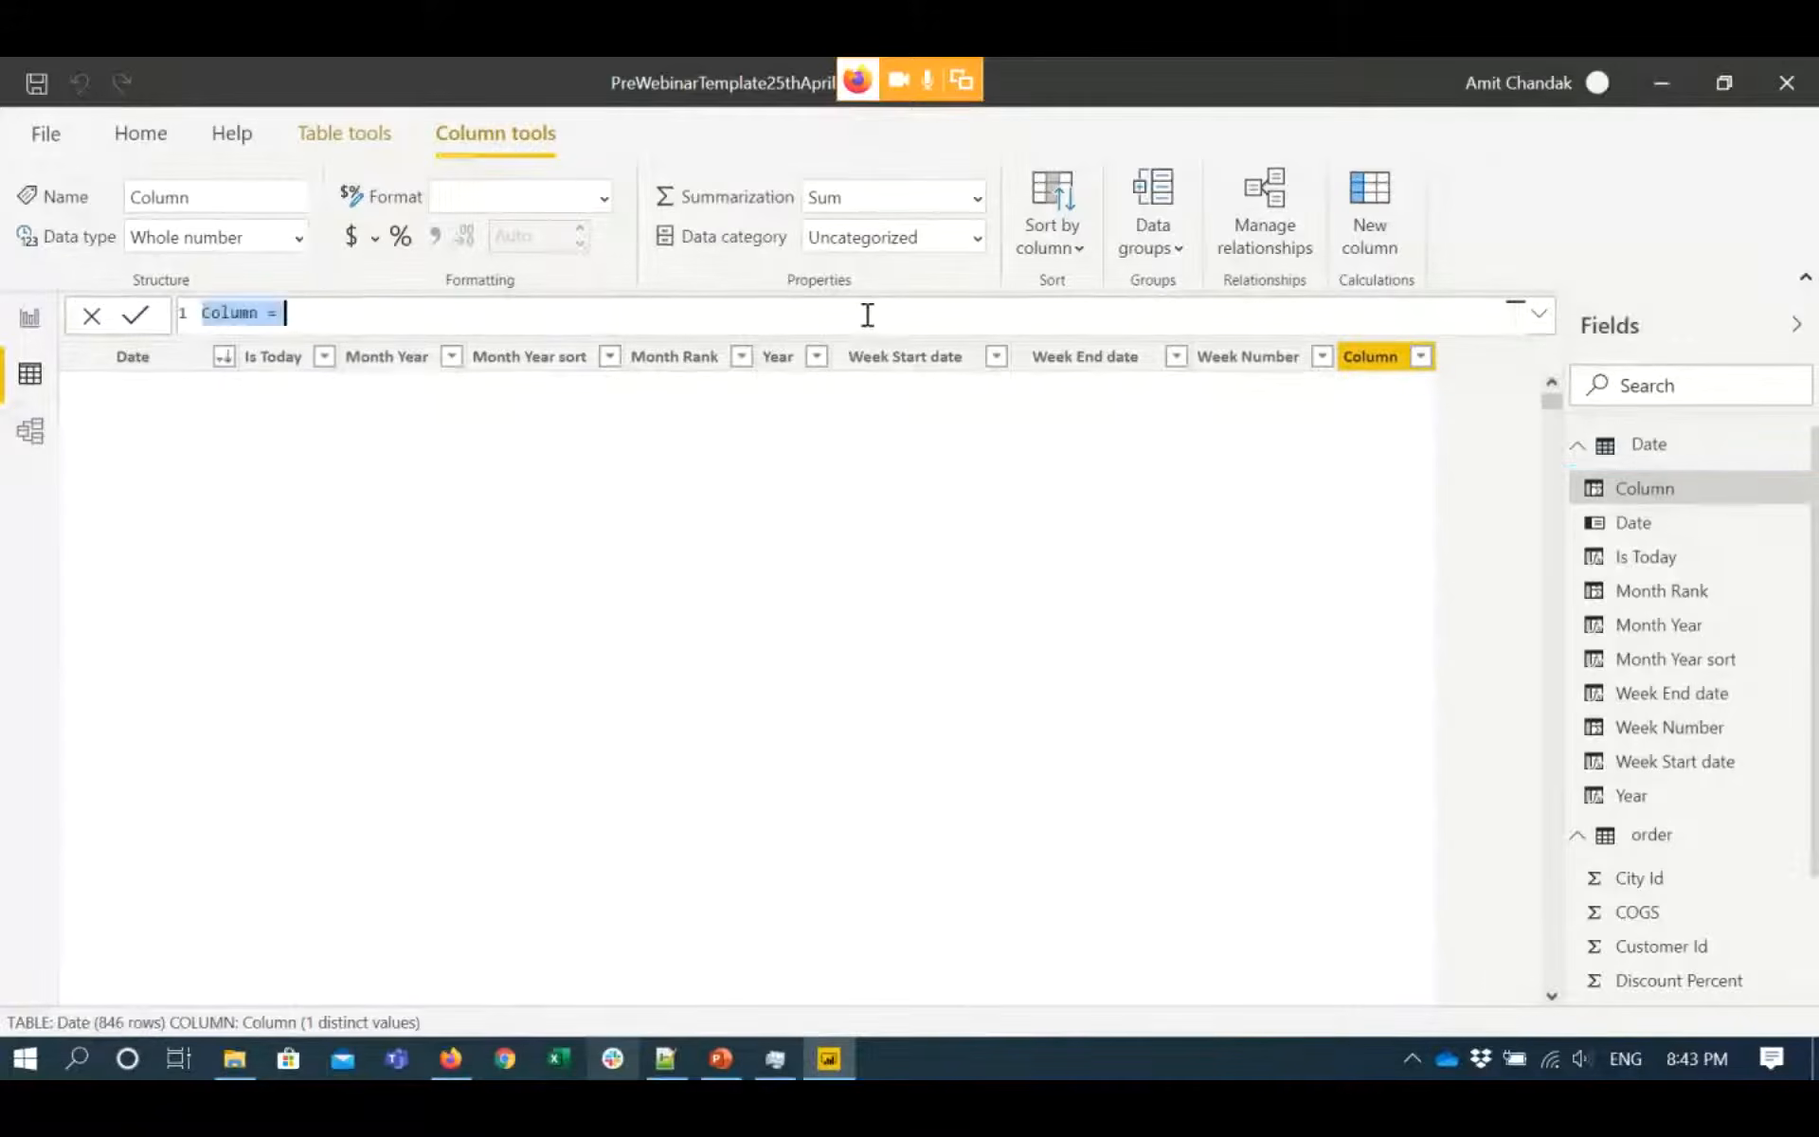
pyautogui.hotkey('ctrl', 'v')
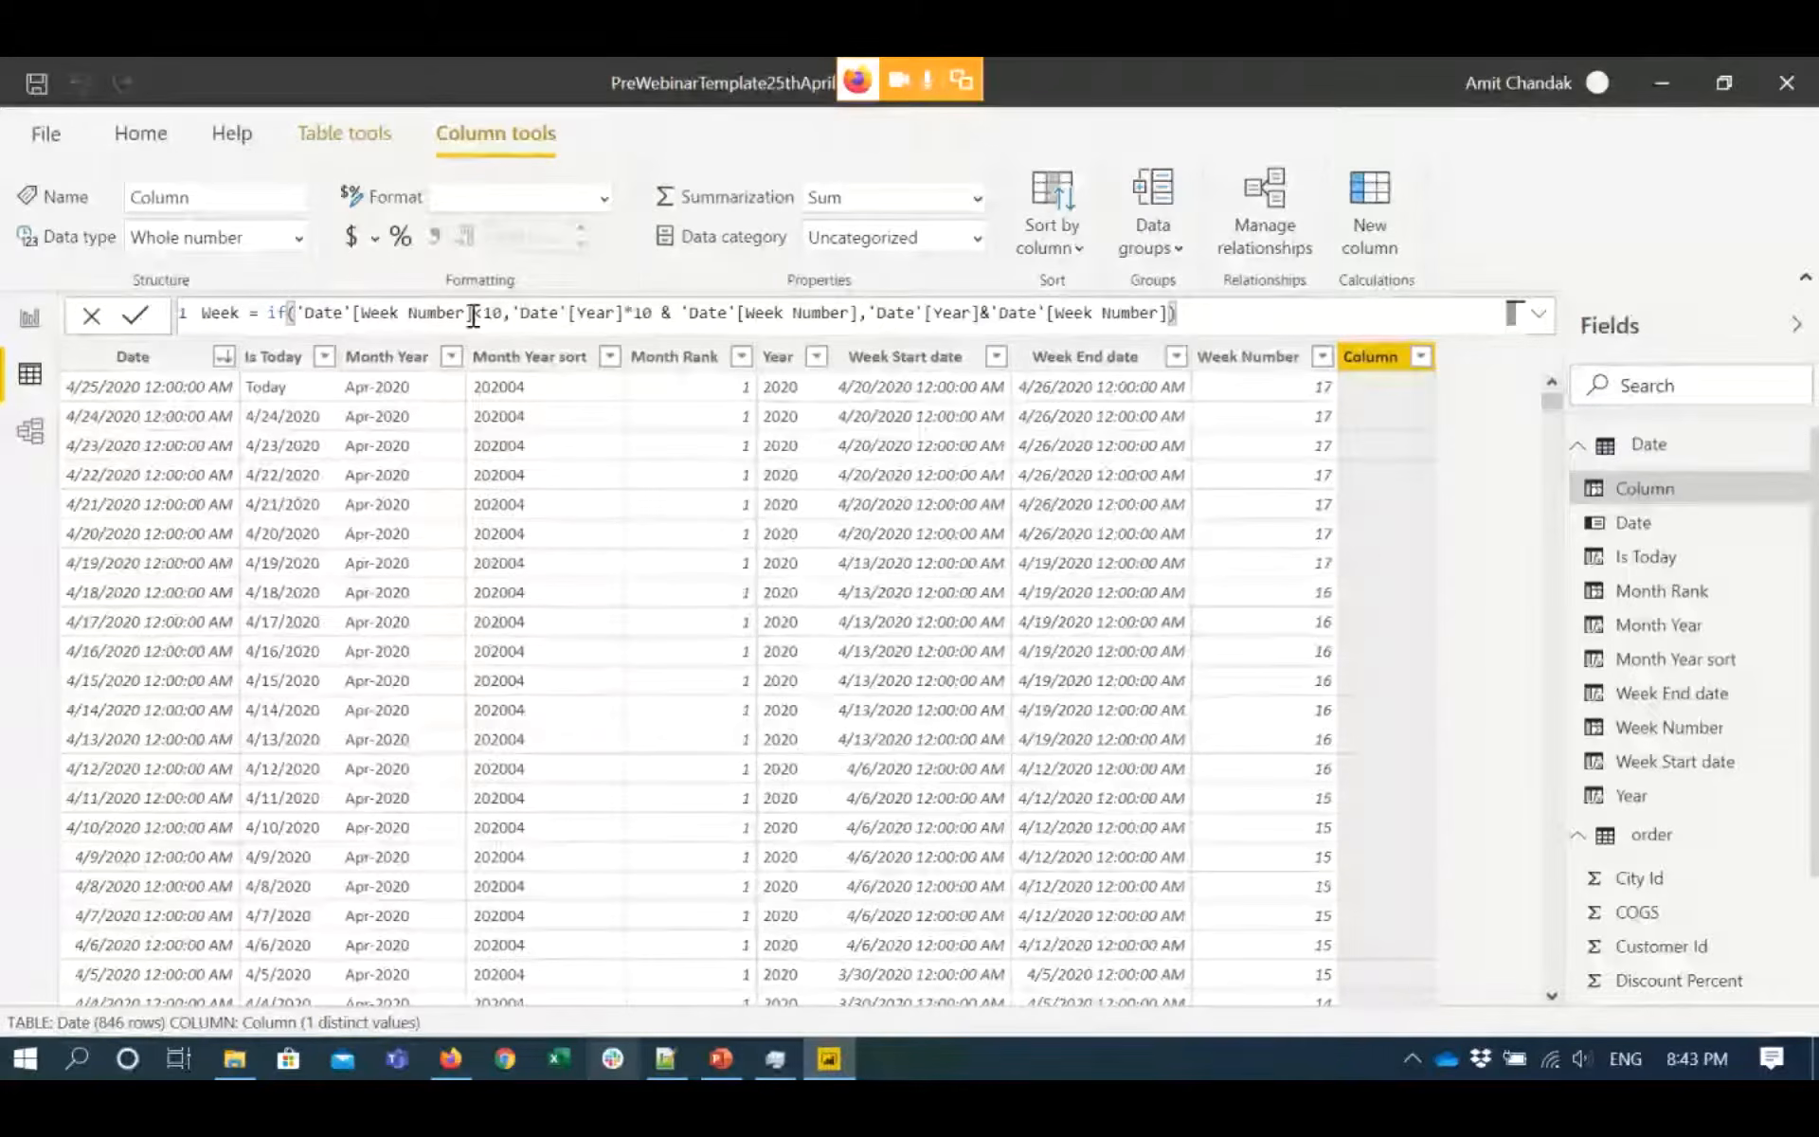
pyautogui.moveTo(512, 313); pyautogui.dragTo(603, 313)
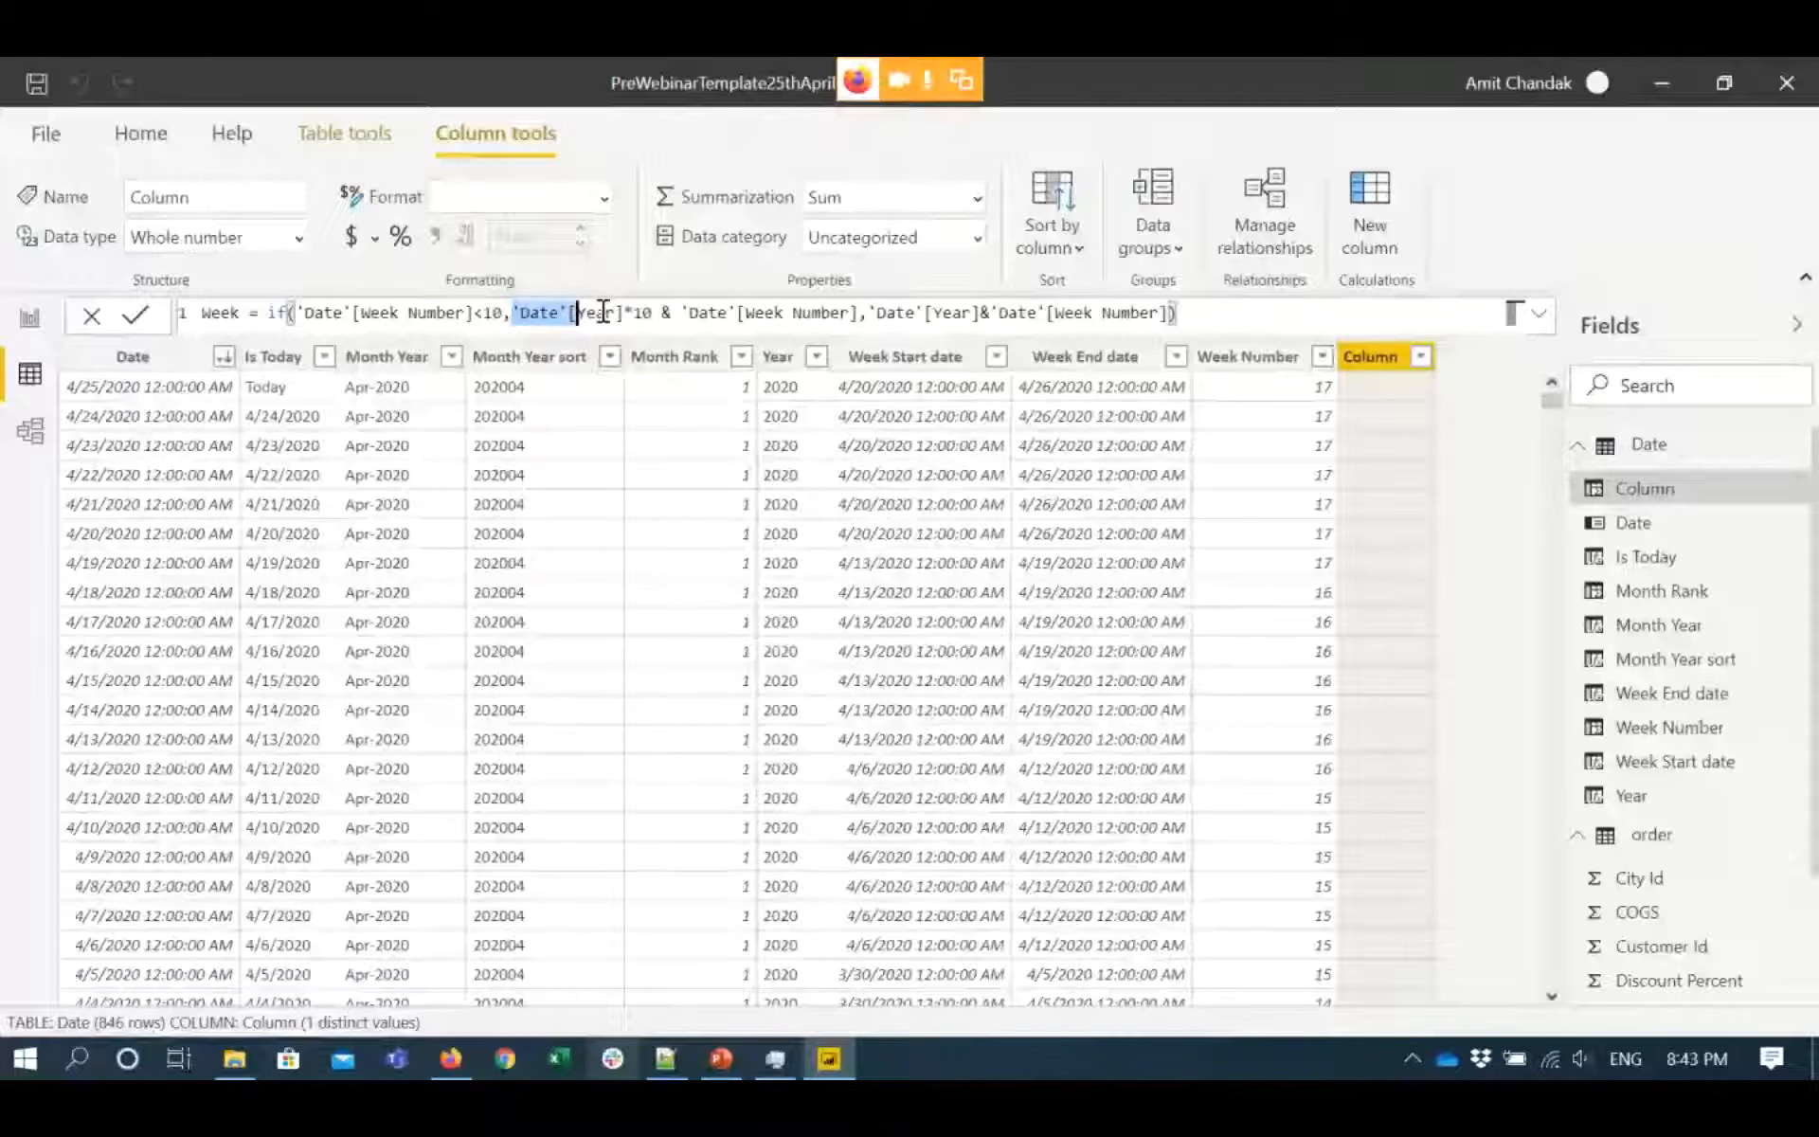
pyautogui.moveTo(602, 312); pyautogui.dragTo(653, 313)
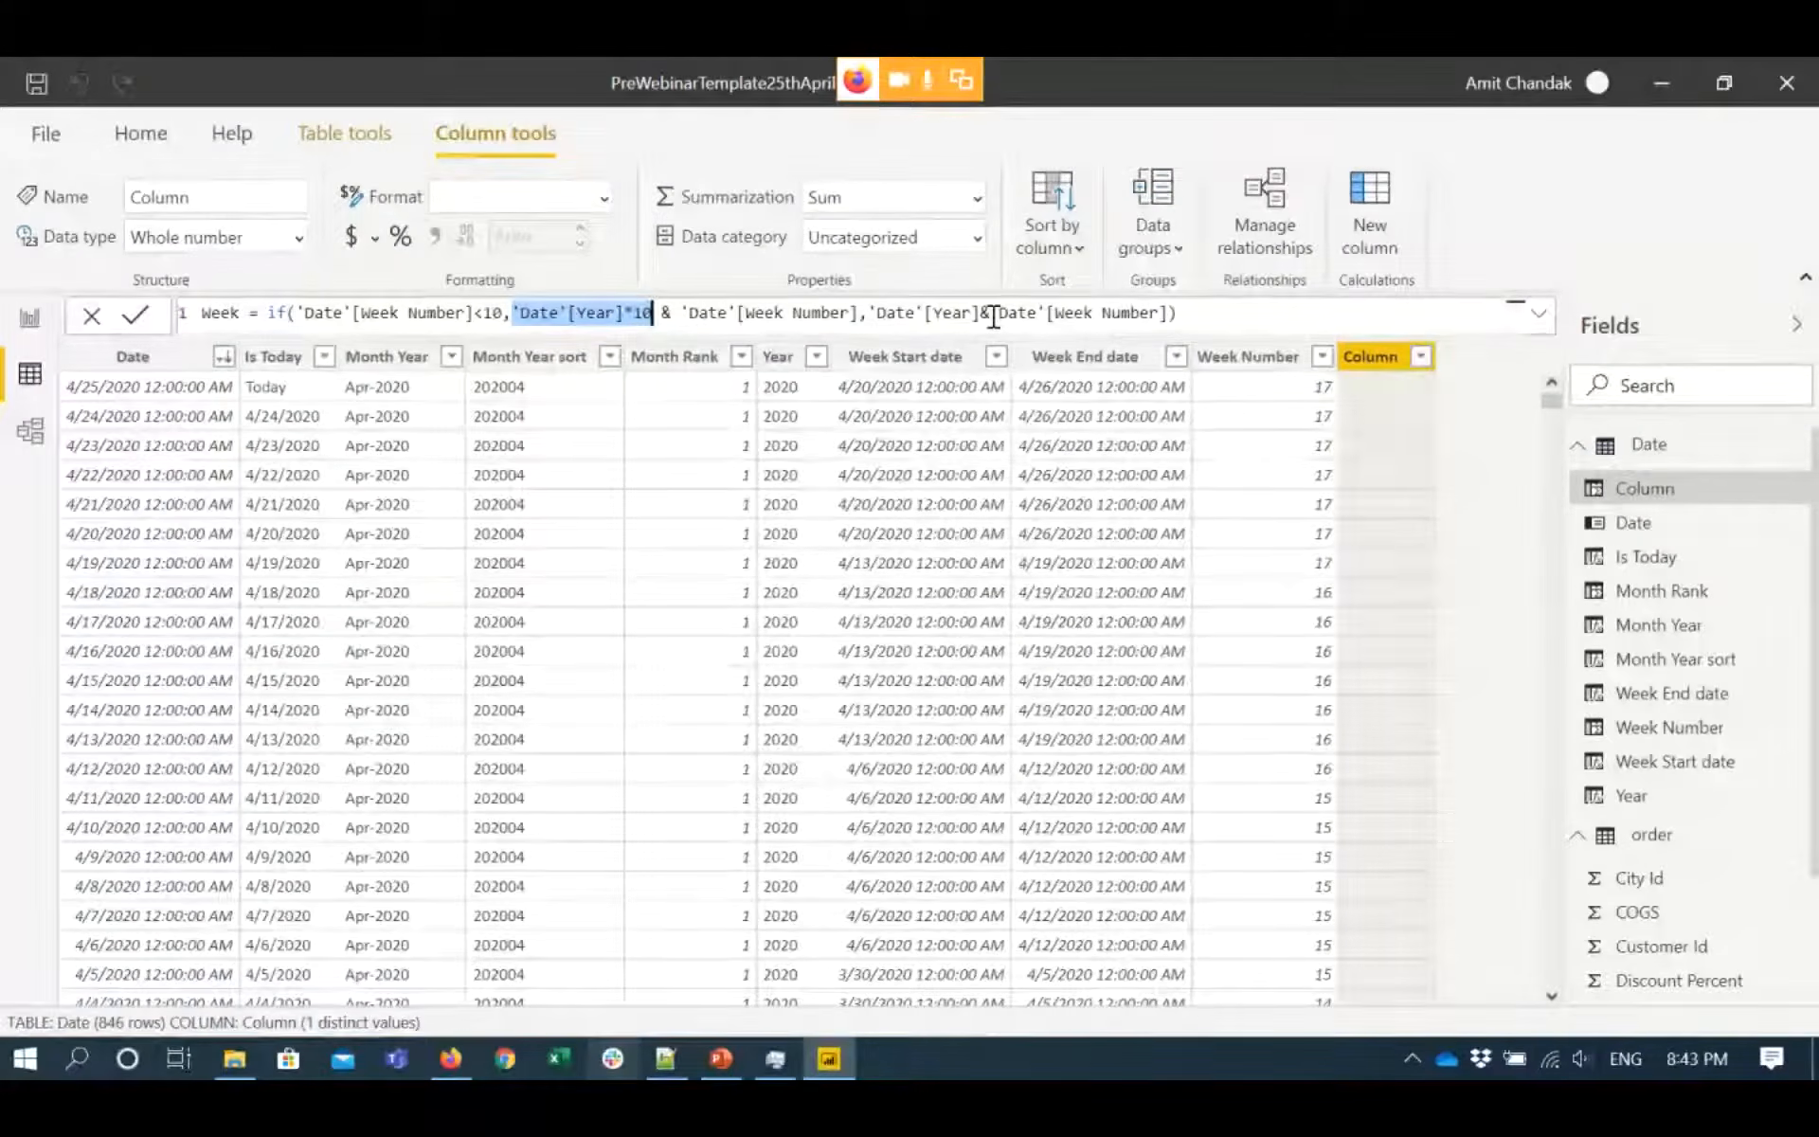
pyautogui.click(1191, 315)
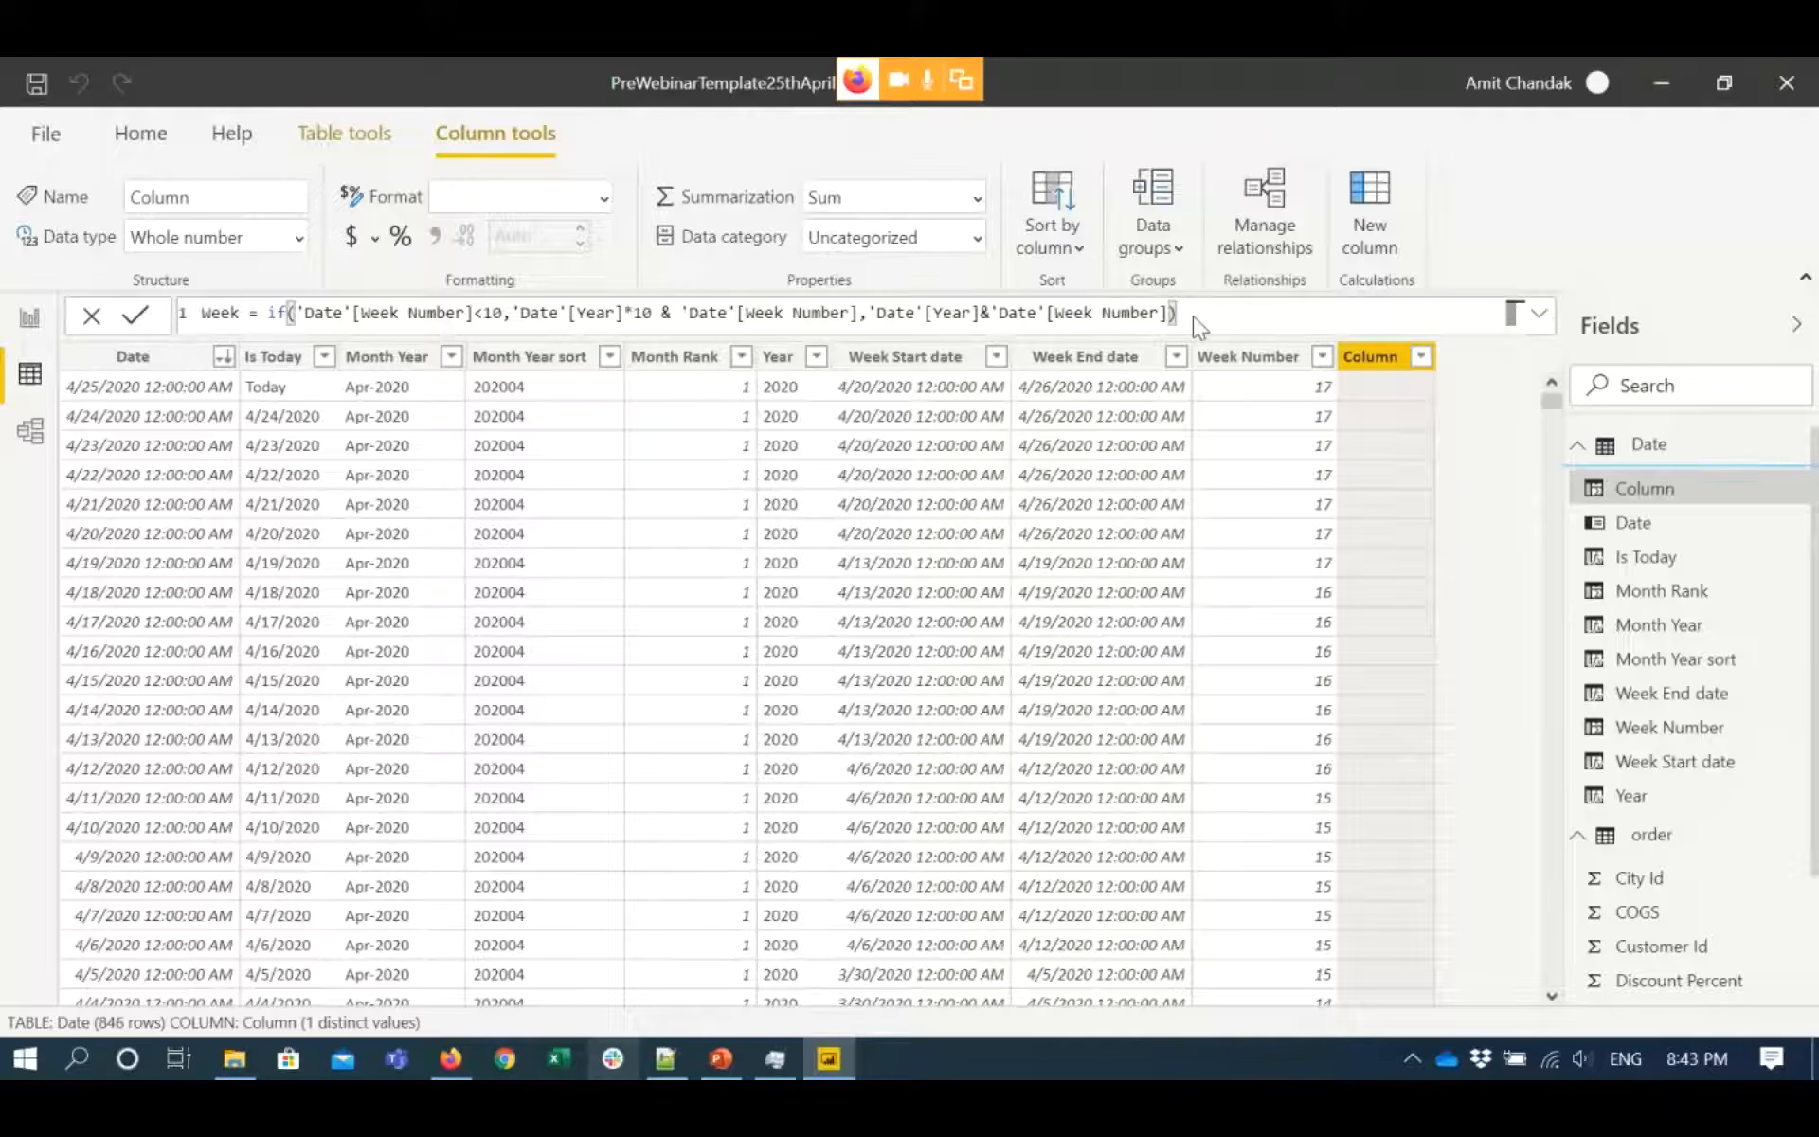
pyautogui.press('Return')
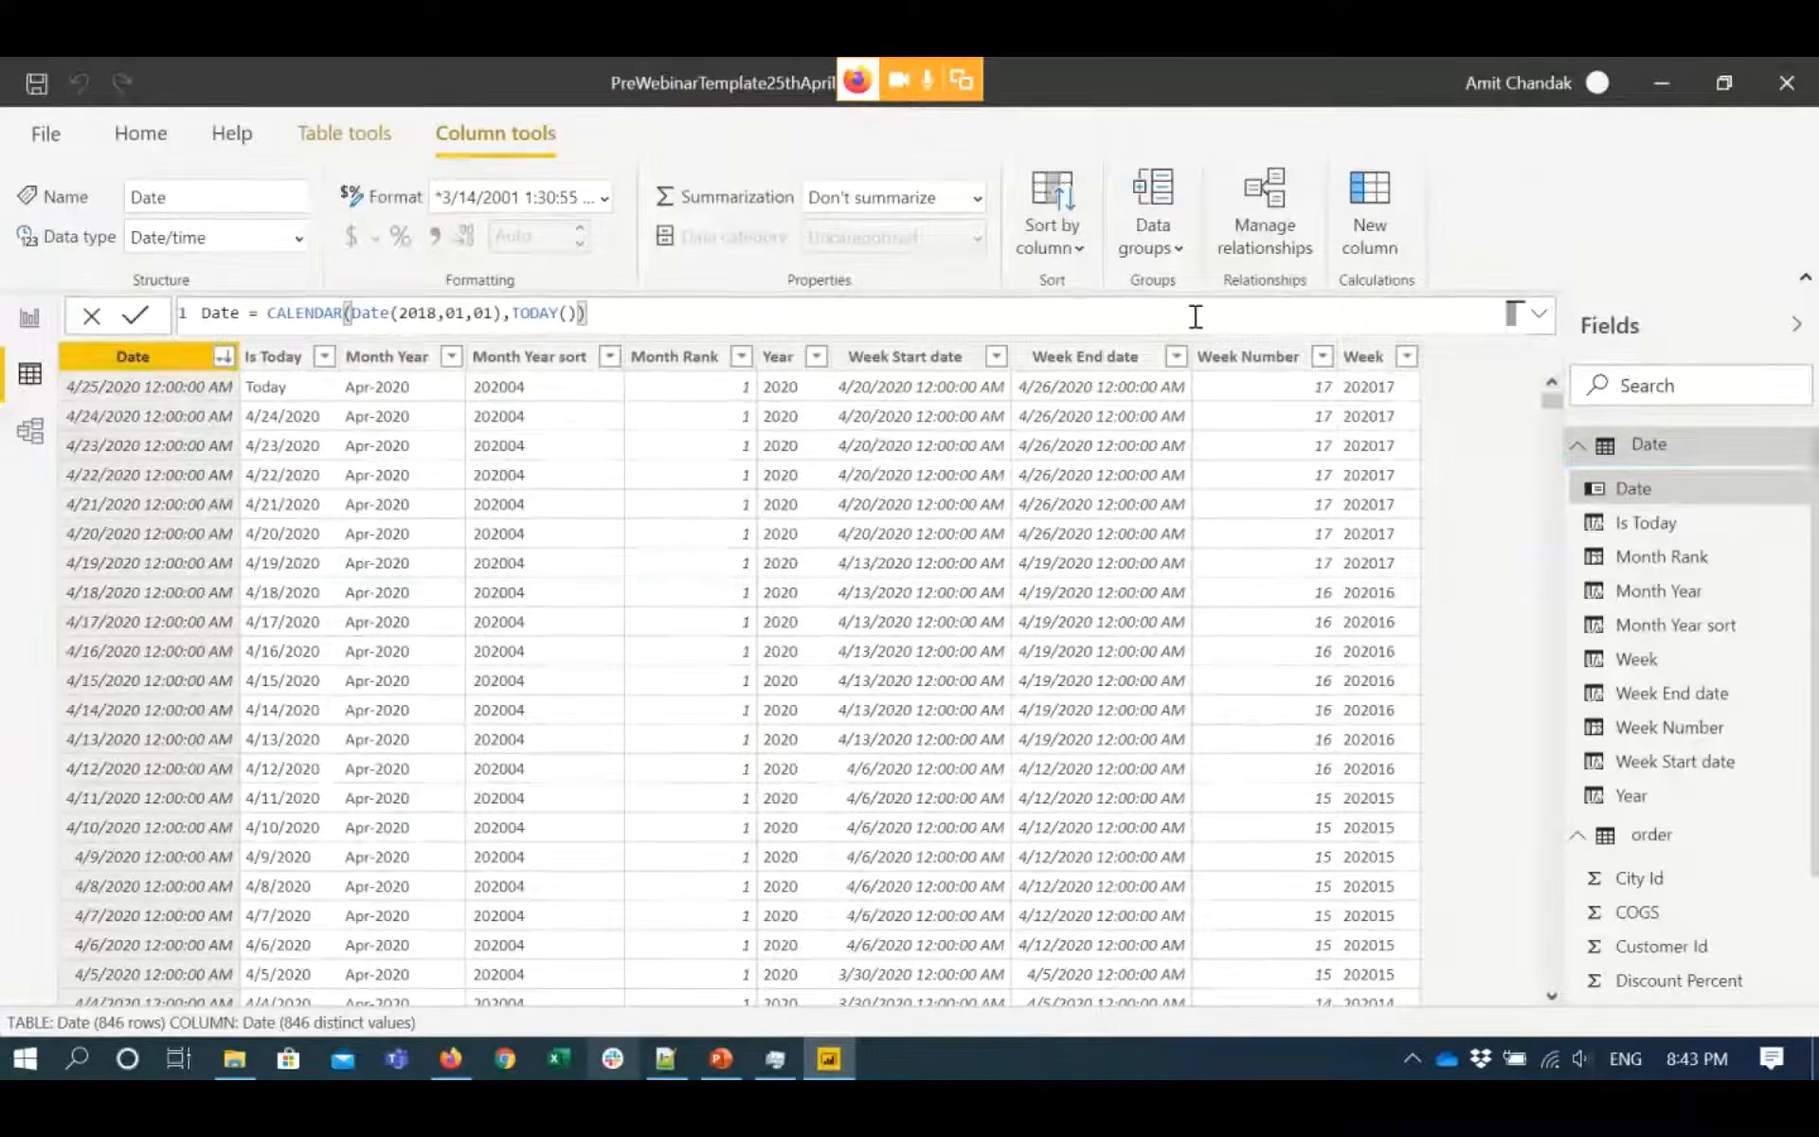
# - Add the notes' Week Rank = RANKX(all('Date'),'Date'[Week Start date],,ASC,Dense) formula as a Date table column and review its arguments
pyautogui.hotkey('alt', 'Tab')
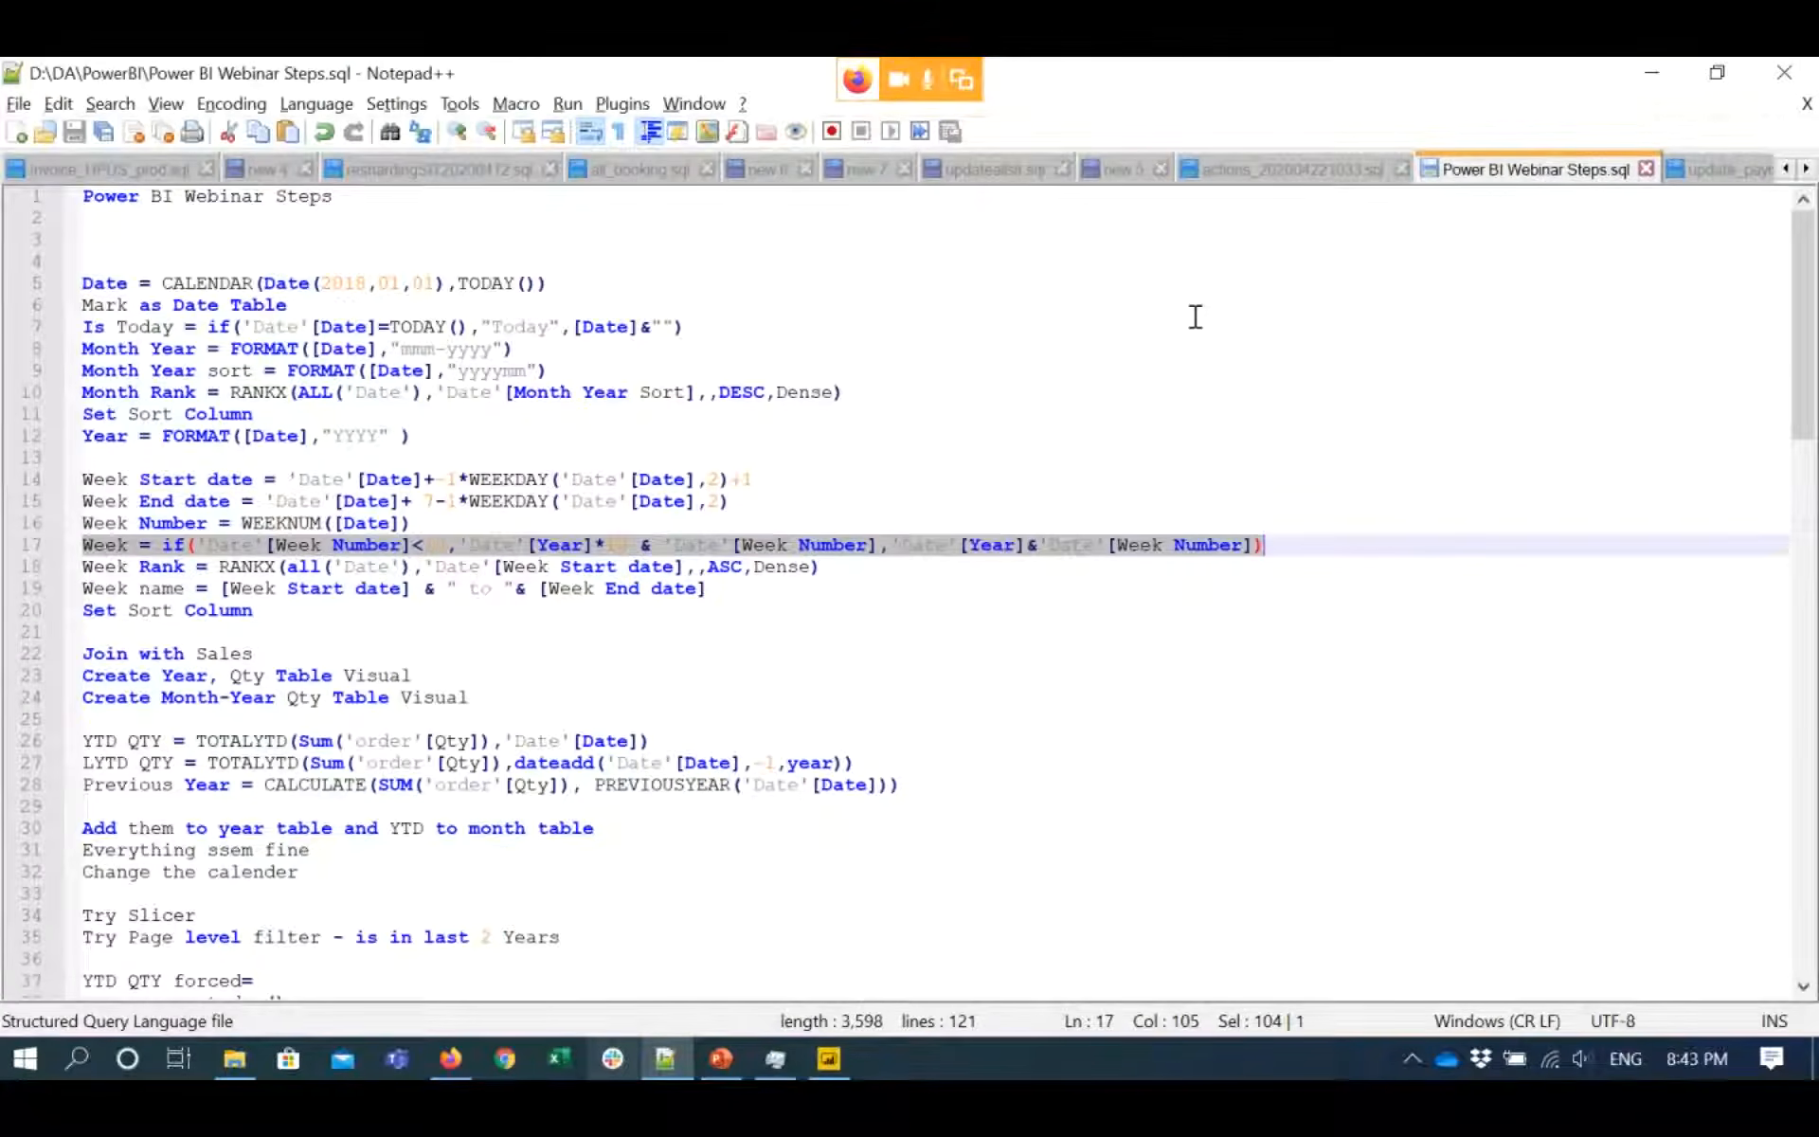
pyautogui.click(86, 566)
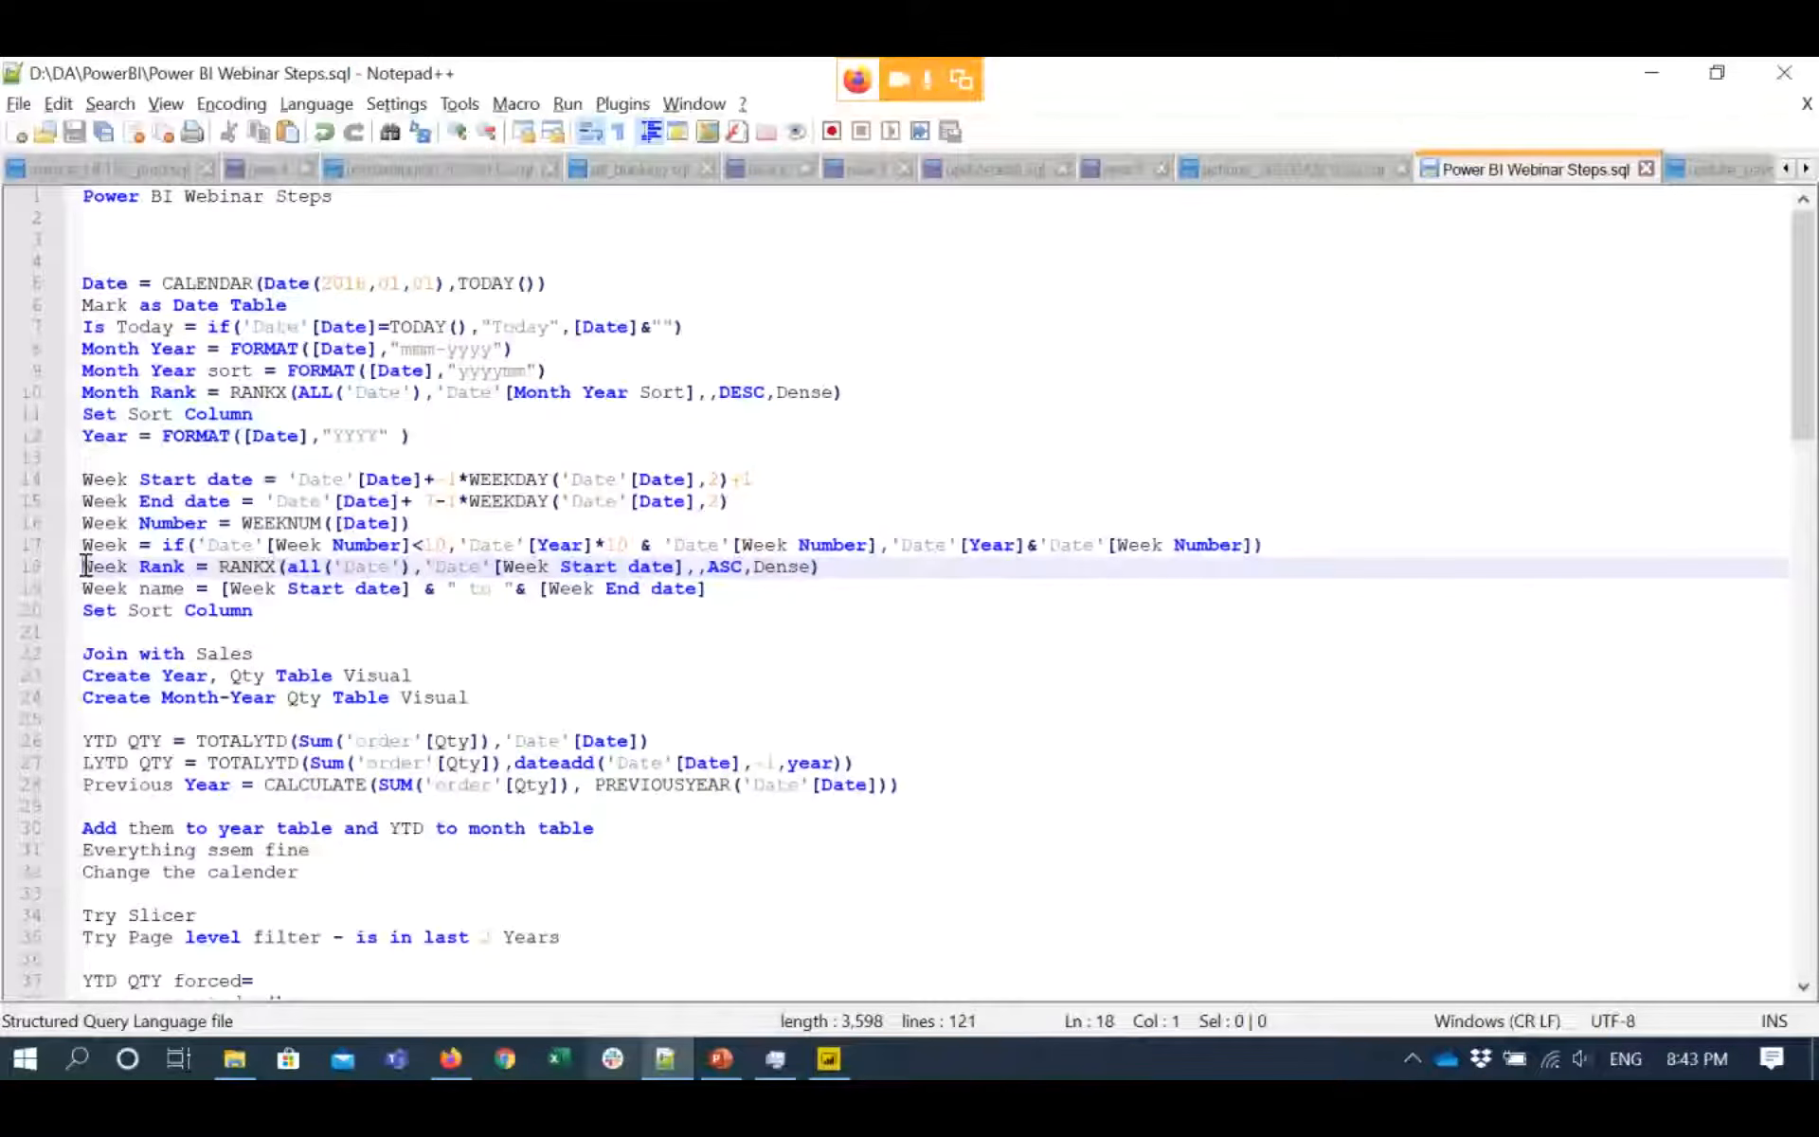
pyautogui.hotkey('shift', 'End')
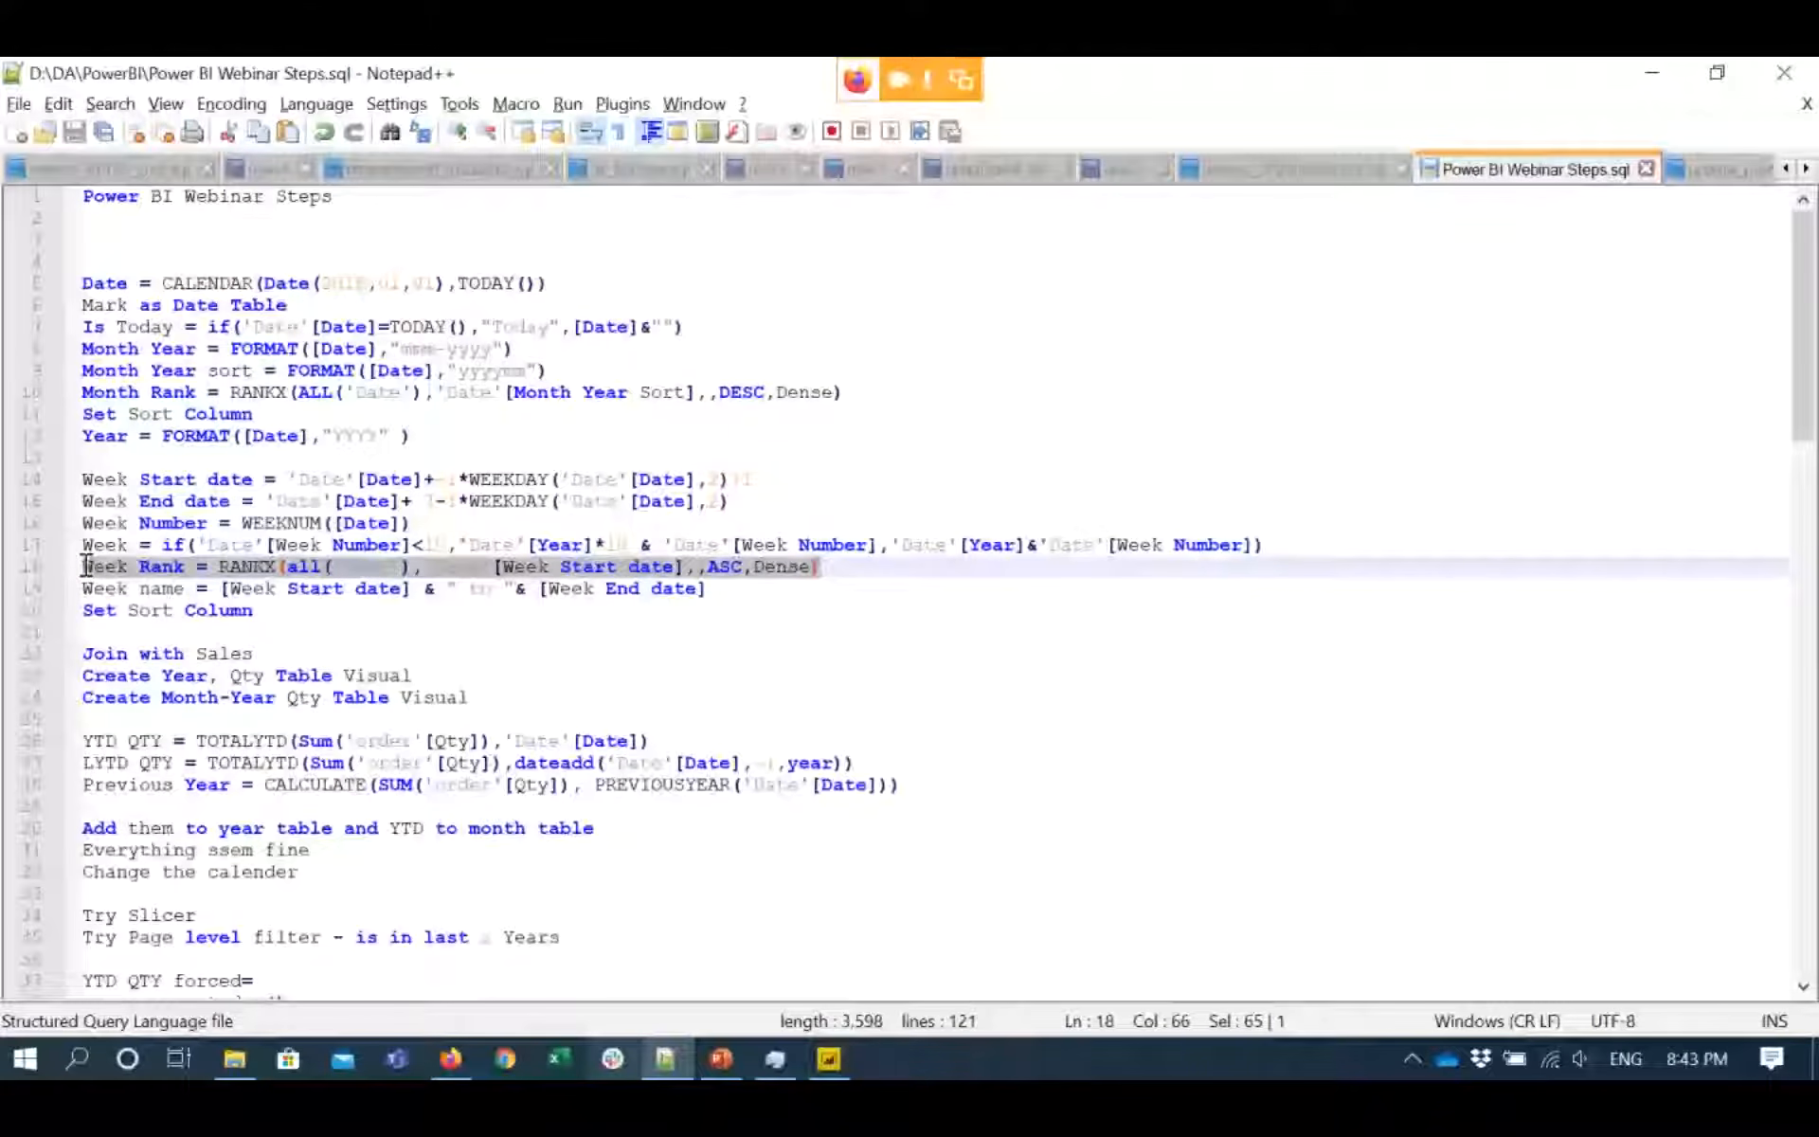
pyautogui.hotkey('alt', 'Tab')
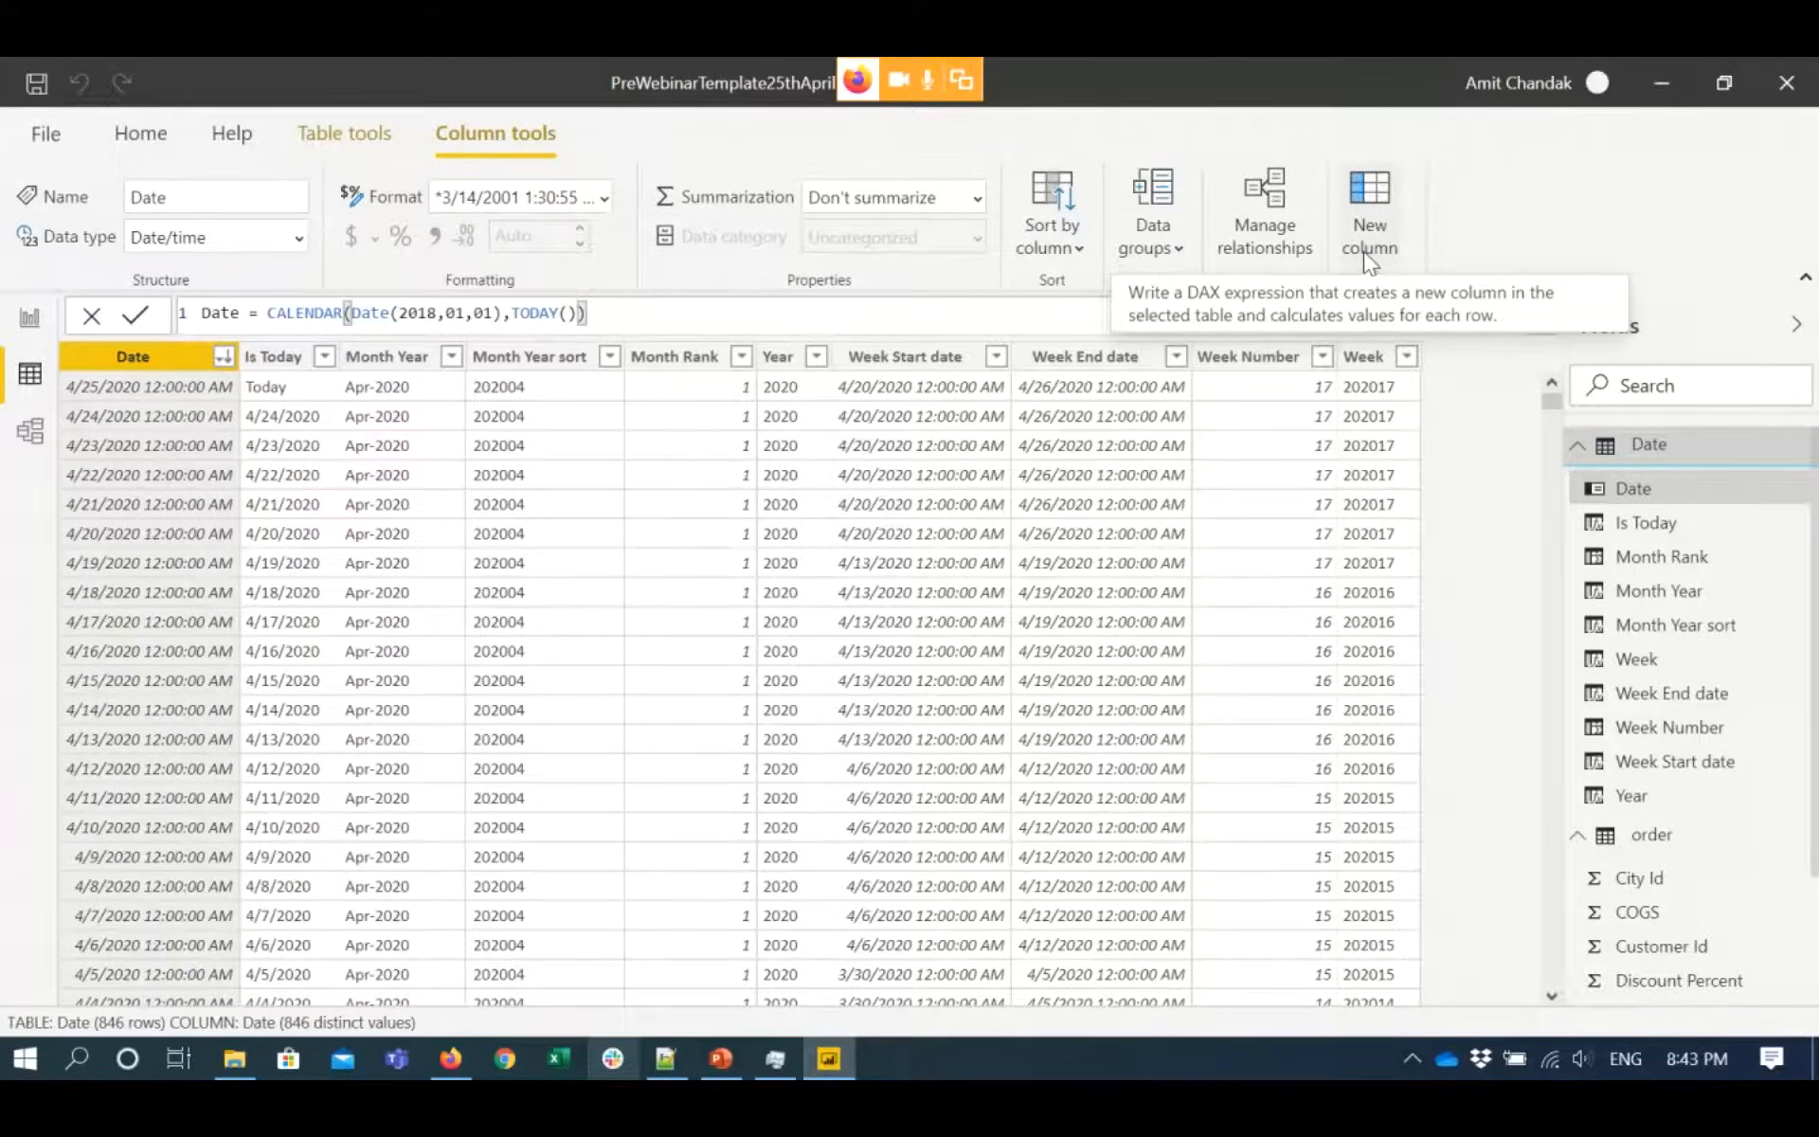
pyautogui.click(1364, 252)
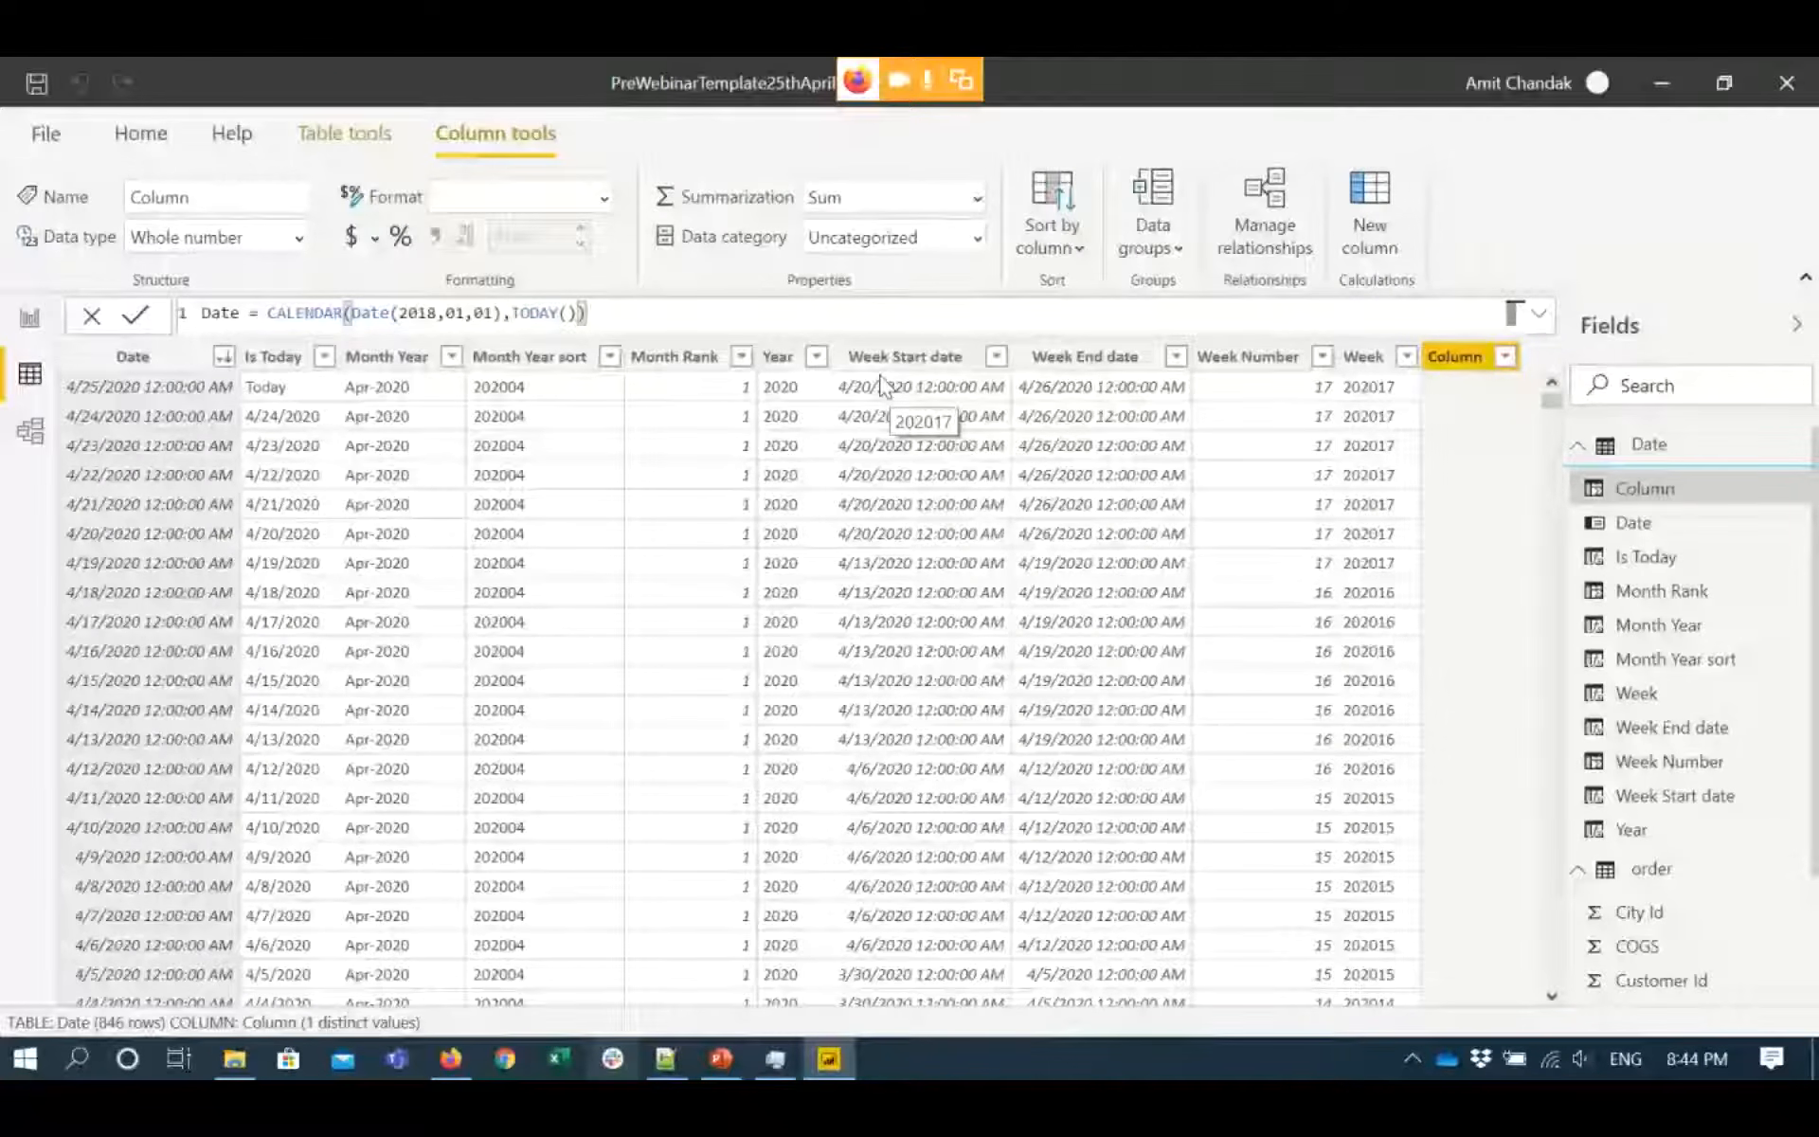
pyautogui.click(698, 311)
pyautogui.hotkey('ctrl', 'a')
pyautogui.write("Week Rank = RANKX(all('Date'),'Date'[Week Start date],ASC,Dense)")
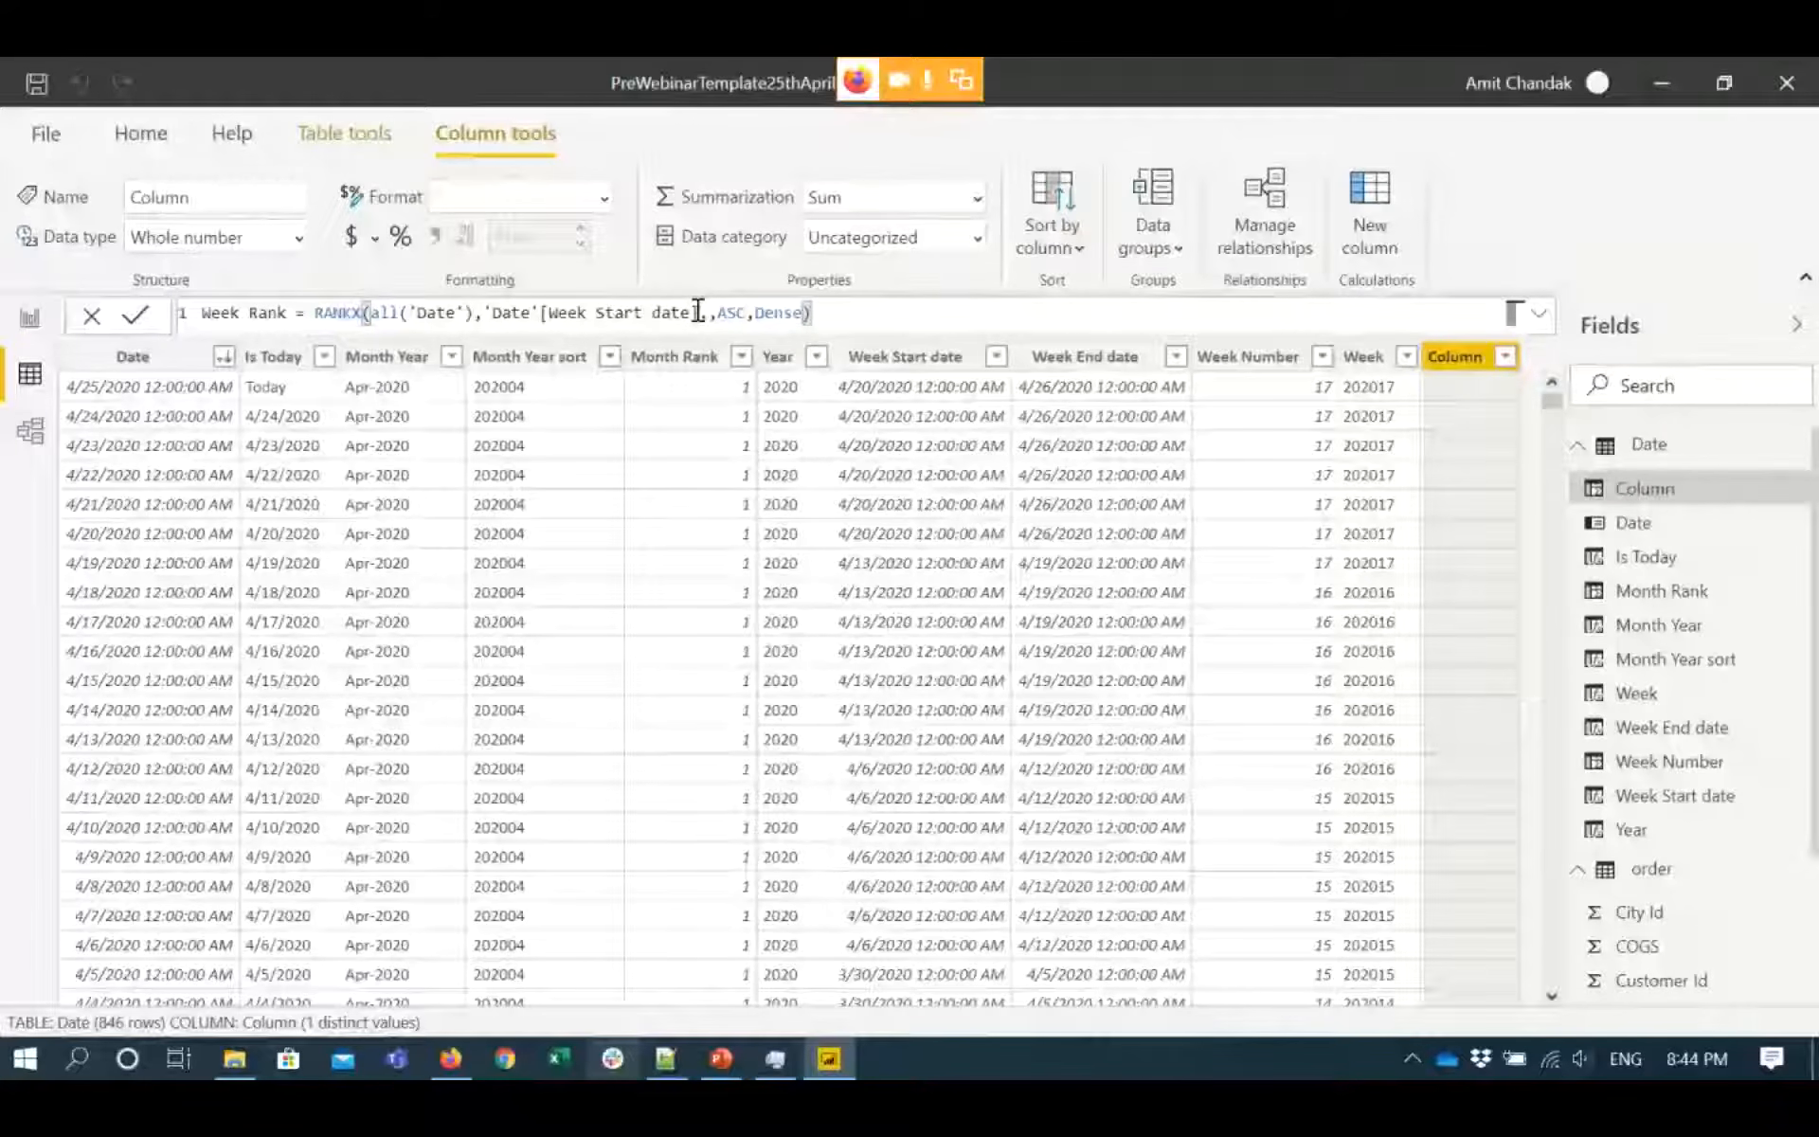
pyautogui.press('Return')
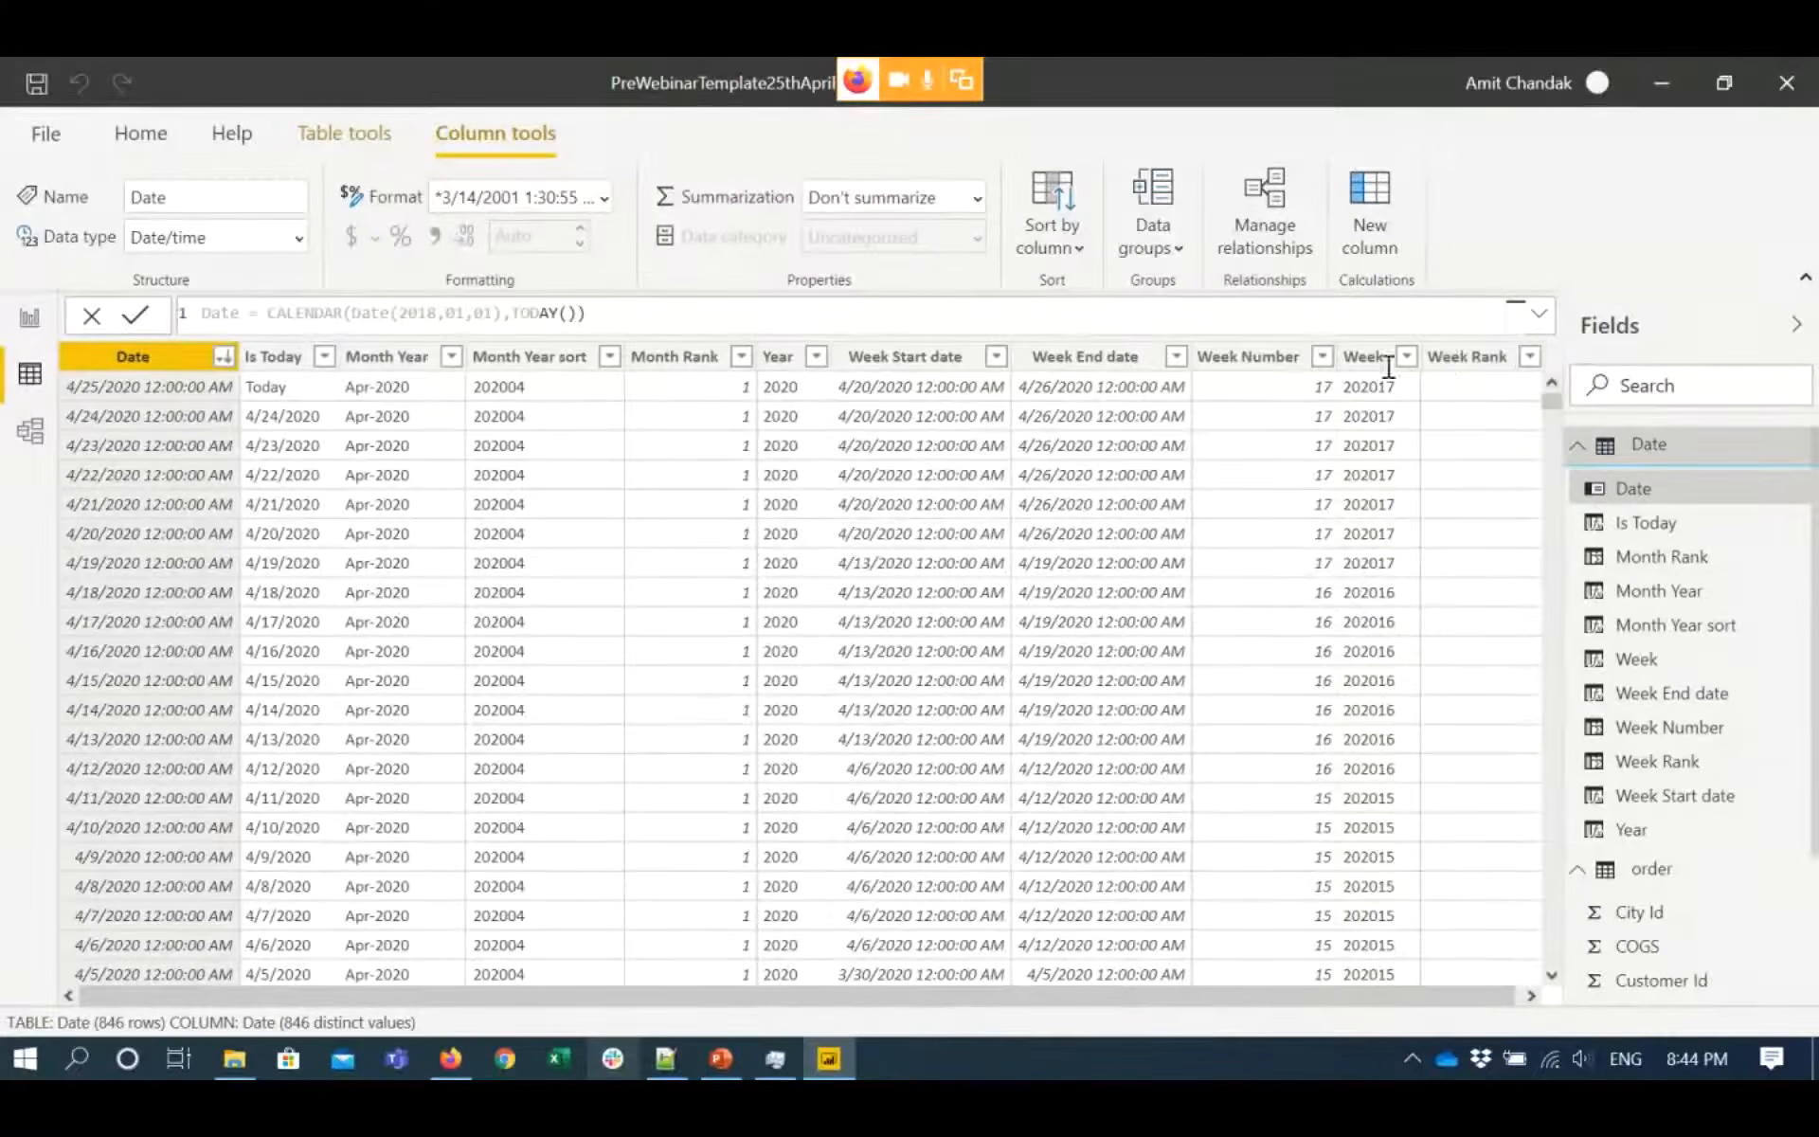
pyautogui.click(1451, 357)
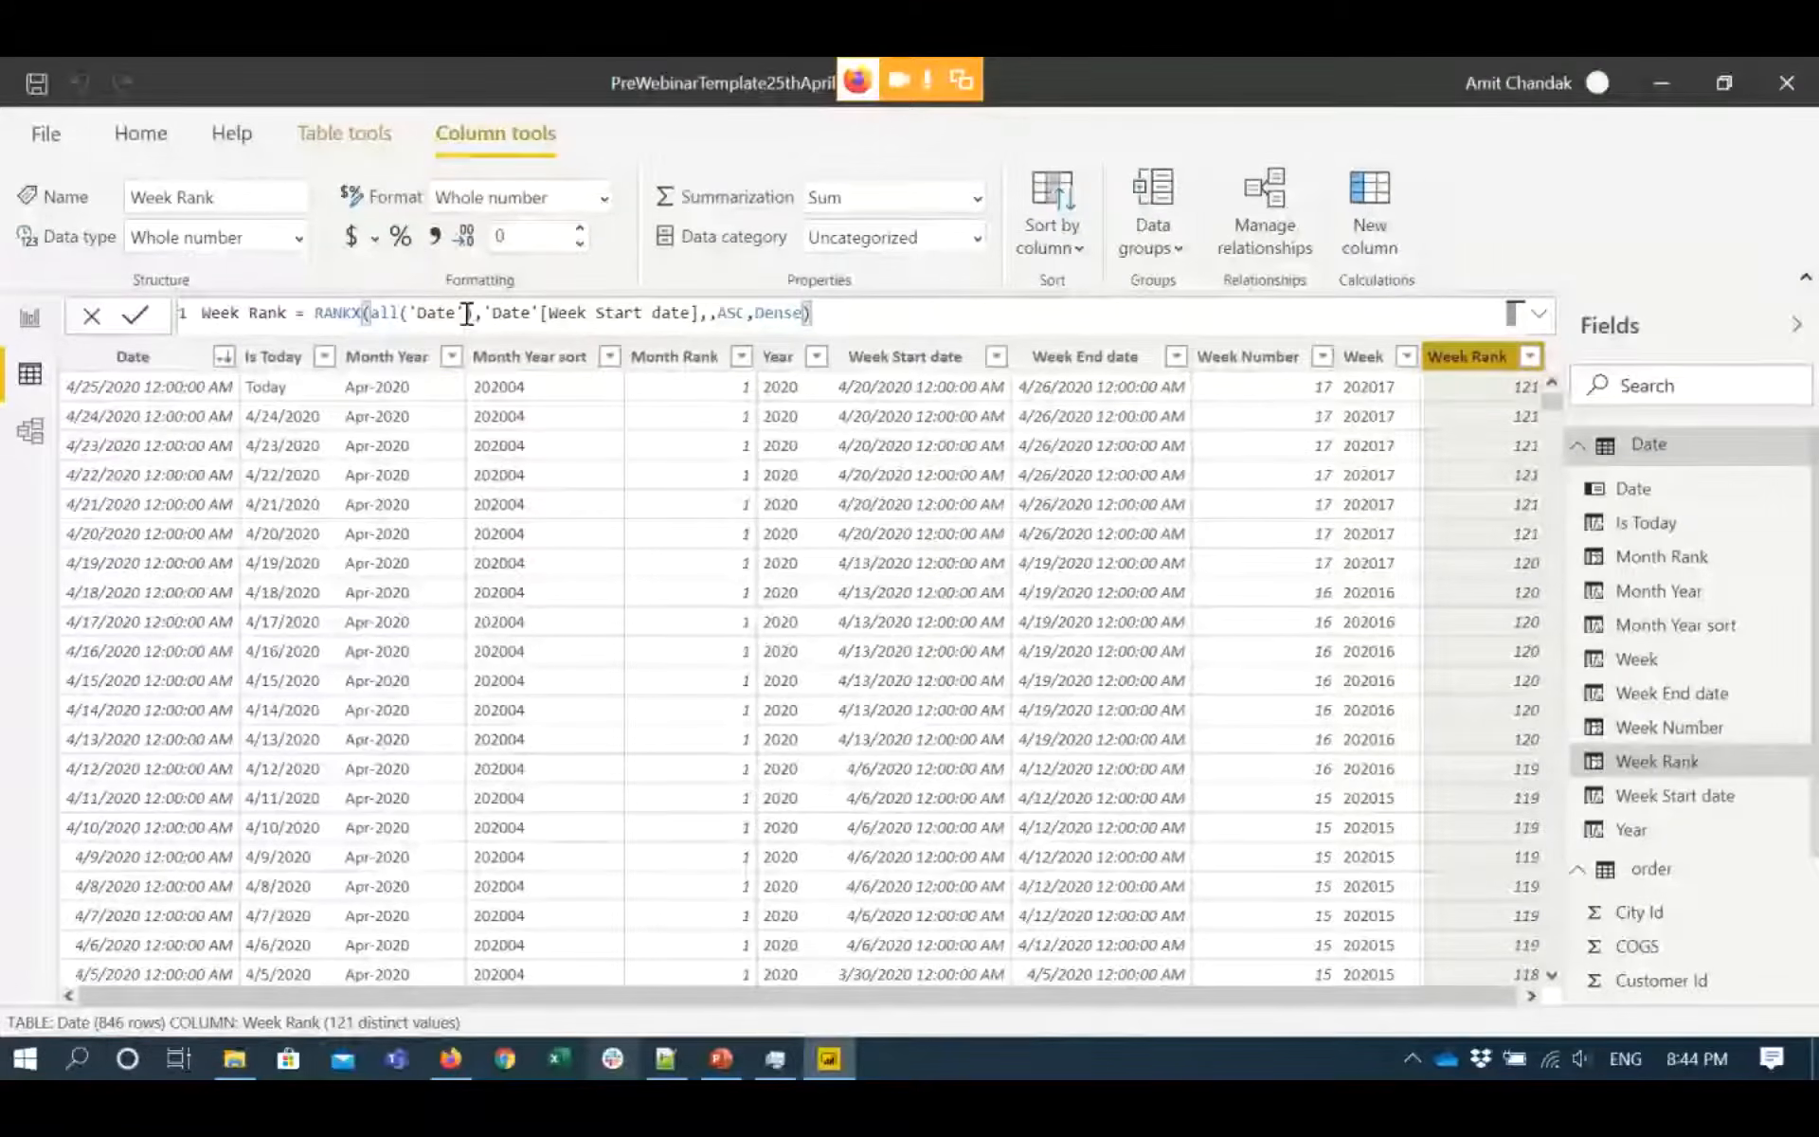
pyautogui.moveTo(483, 313); pyautogui.dragTo(753, 323)
pyautogui.click(829, 314)
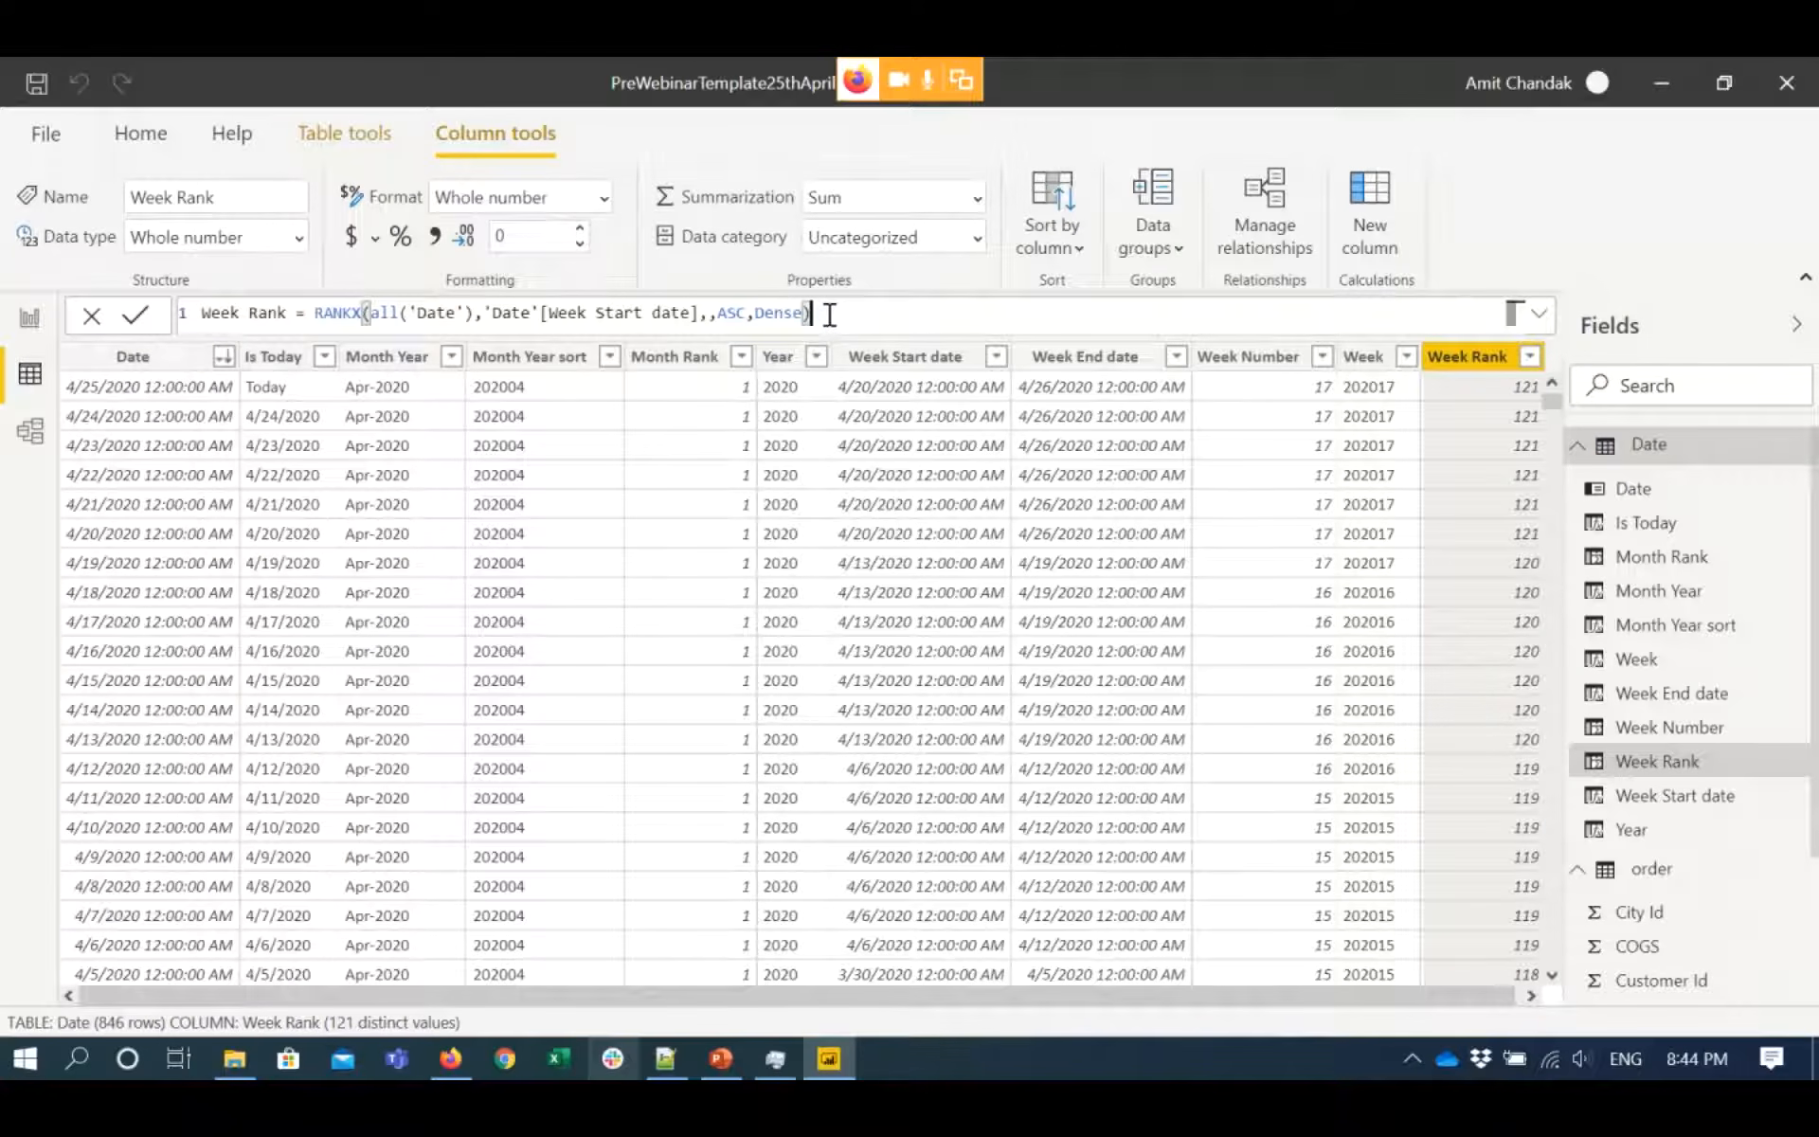
# - Copy the week name formula from the notes into a new Date table column: Week name = [Week Start date] & " to "& [Week End date]
pyautogui.hotkey('alt', 'Tab')
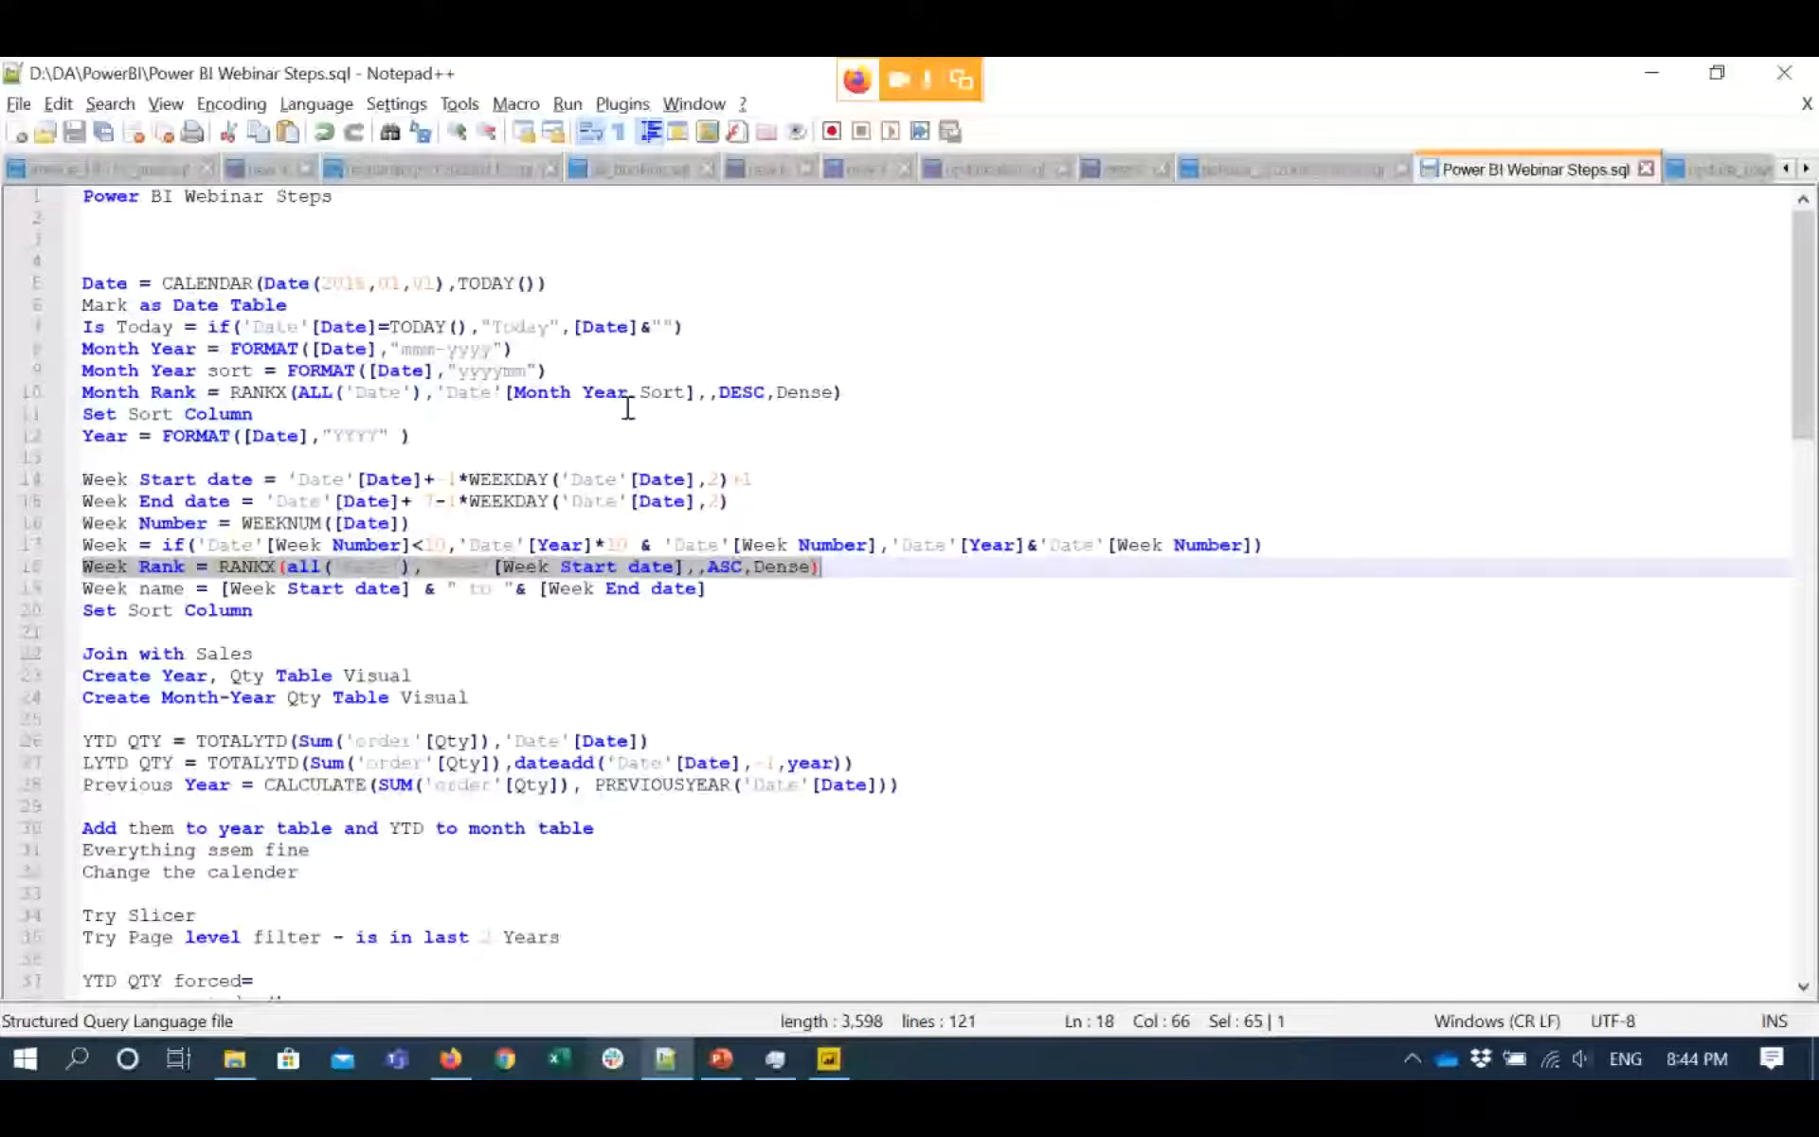
pyautogui.tripleClick(85, 587)
pyautogui.hotkey('ctrl', 'c')
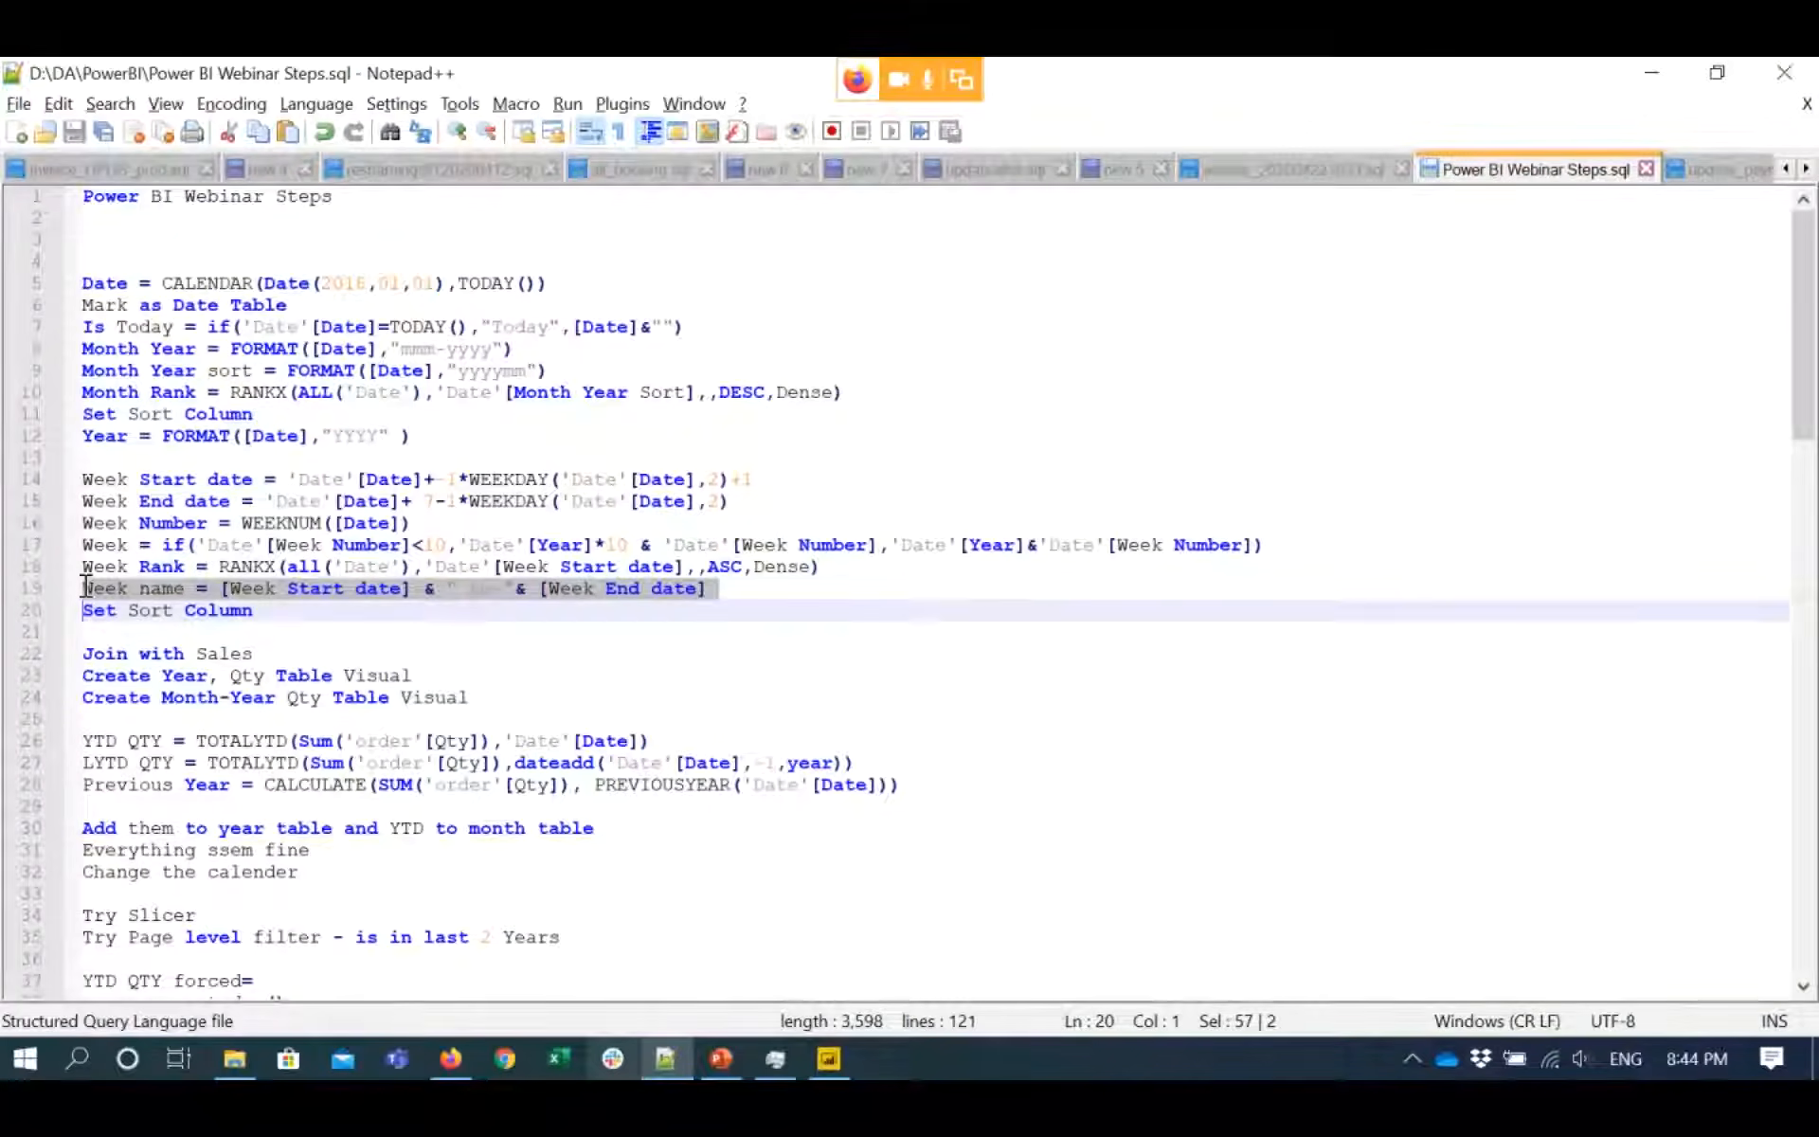
pyautogui.hotkey('alt', 'Tab')
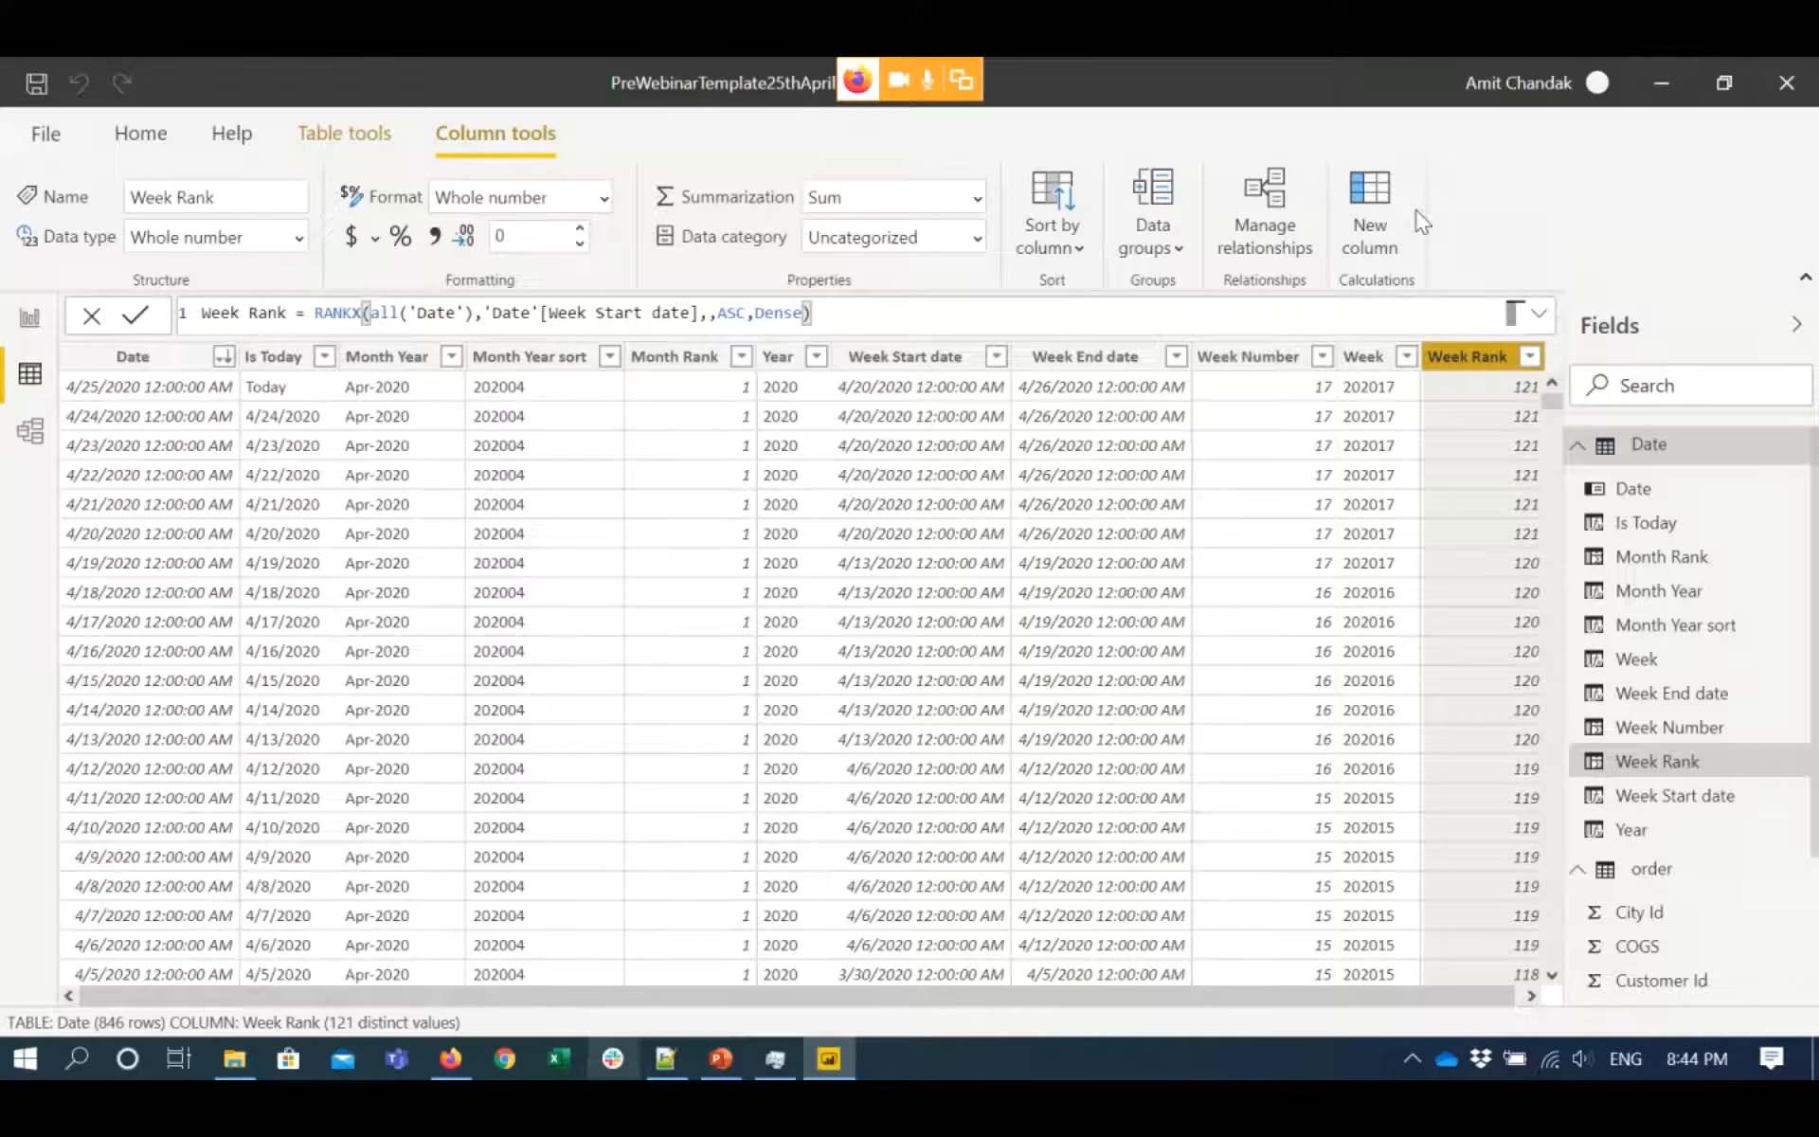
pyautogui.click(1376, 215)
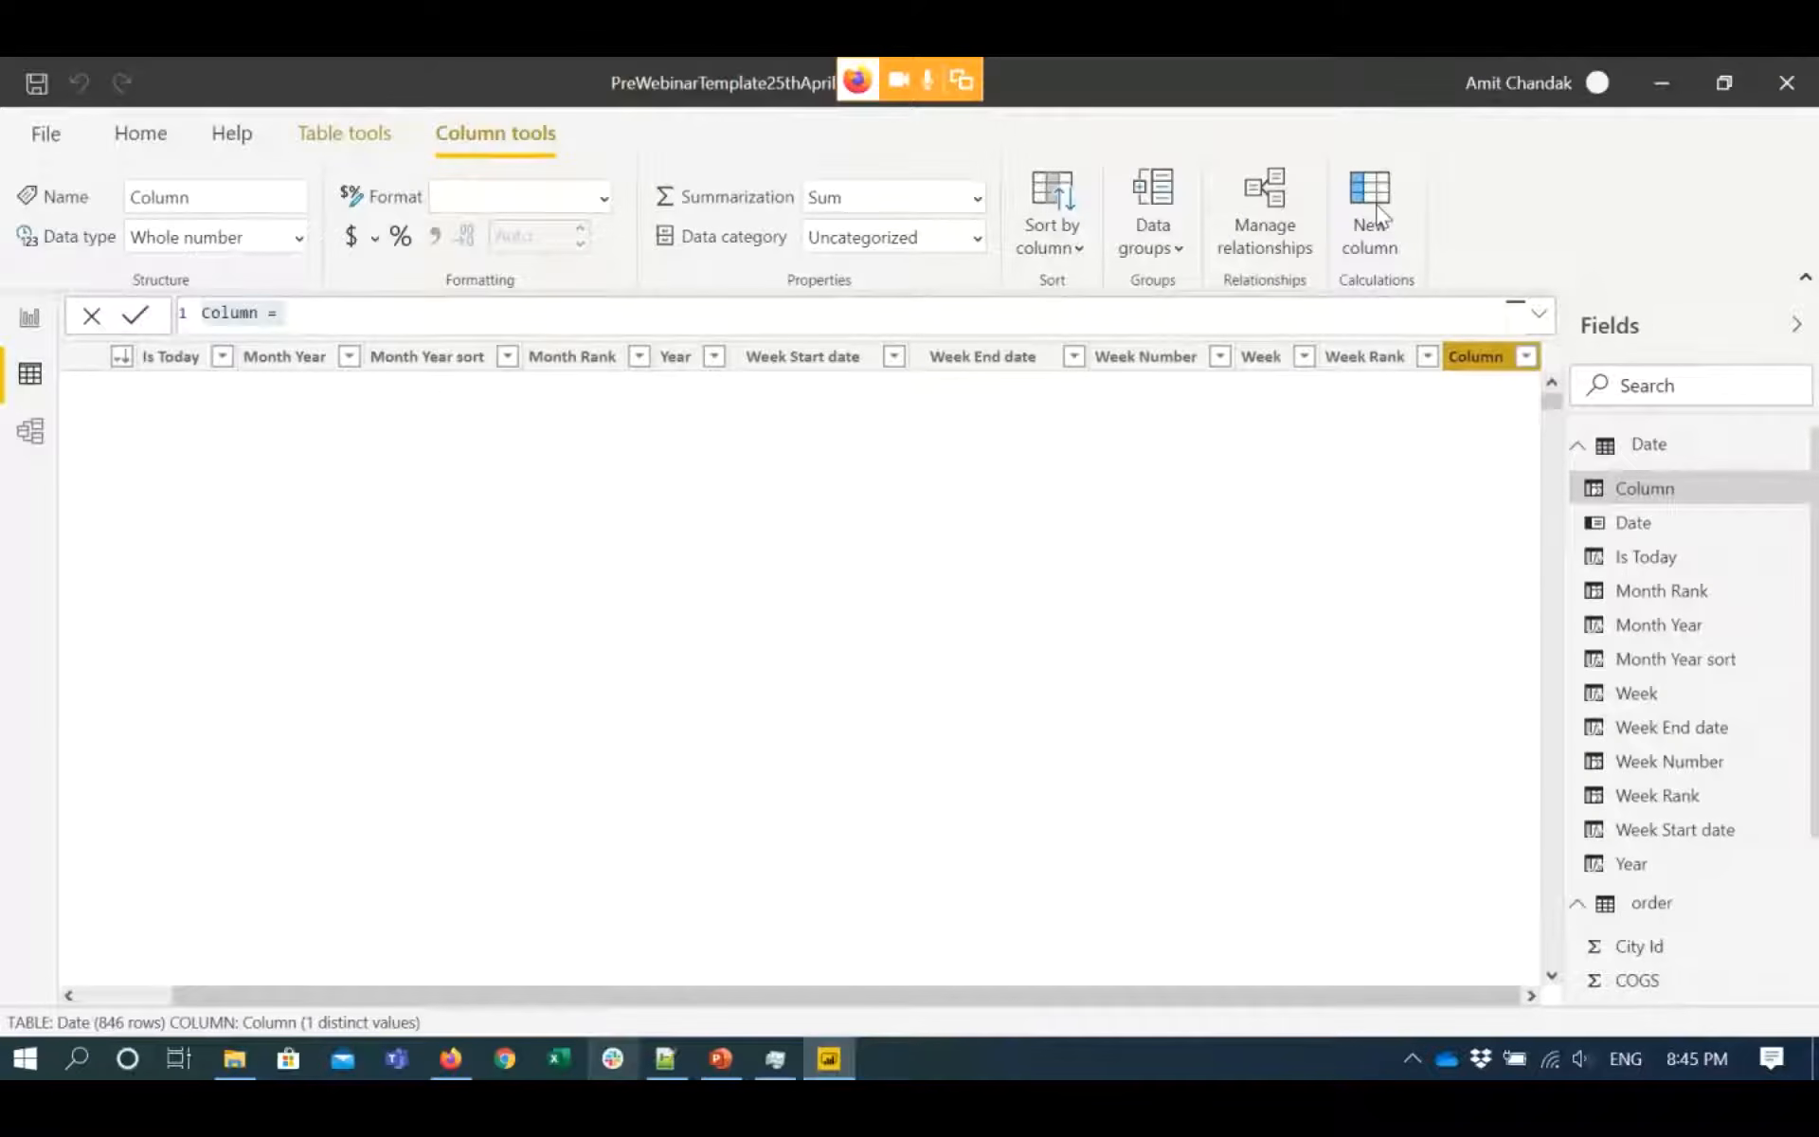
pyautogui.hotkey('ctrl', 'v')
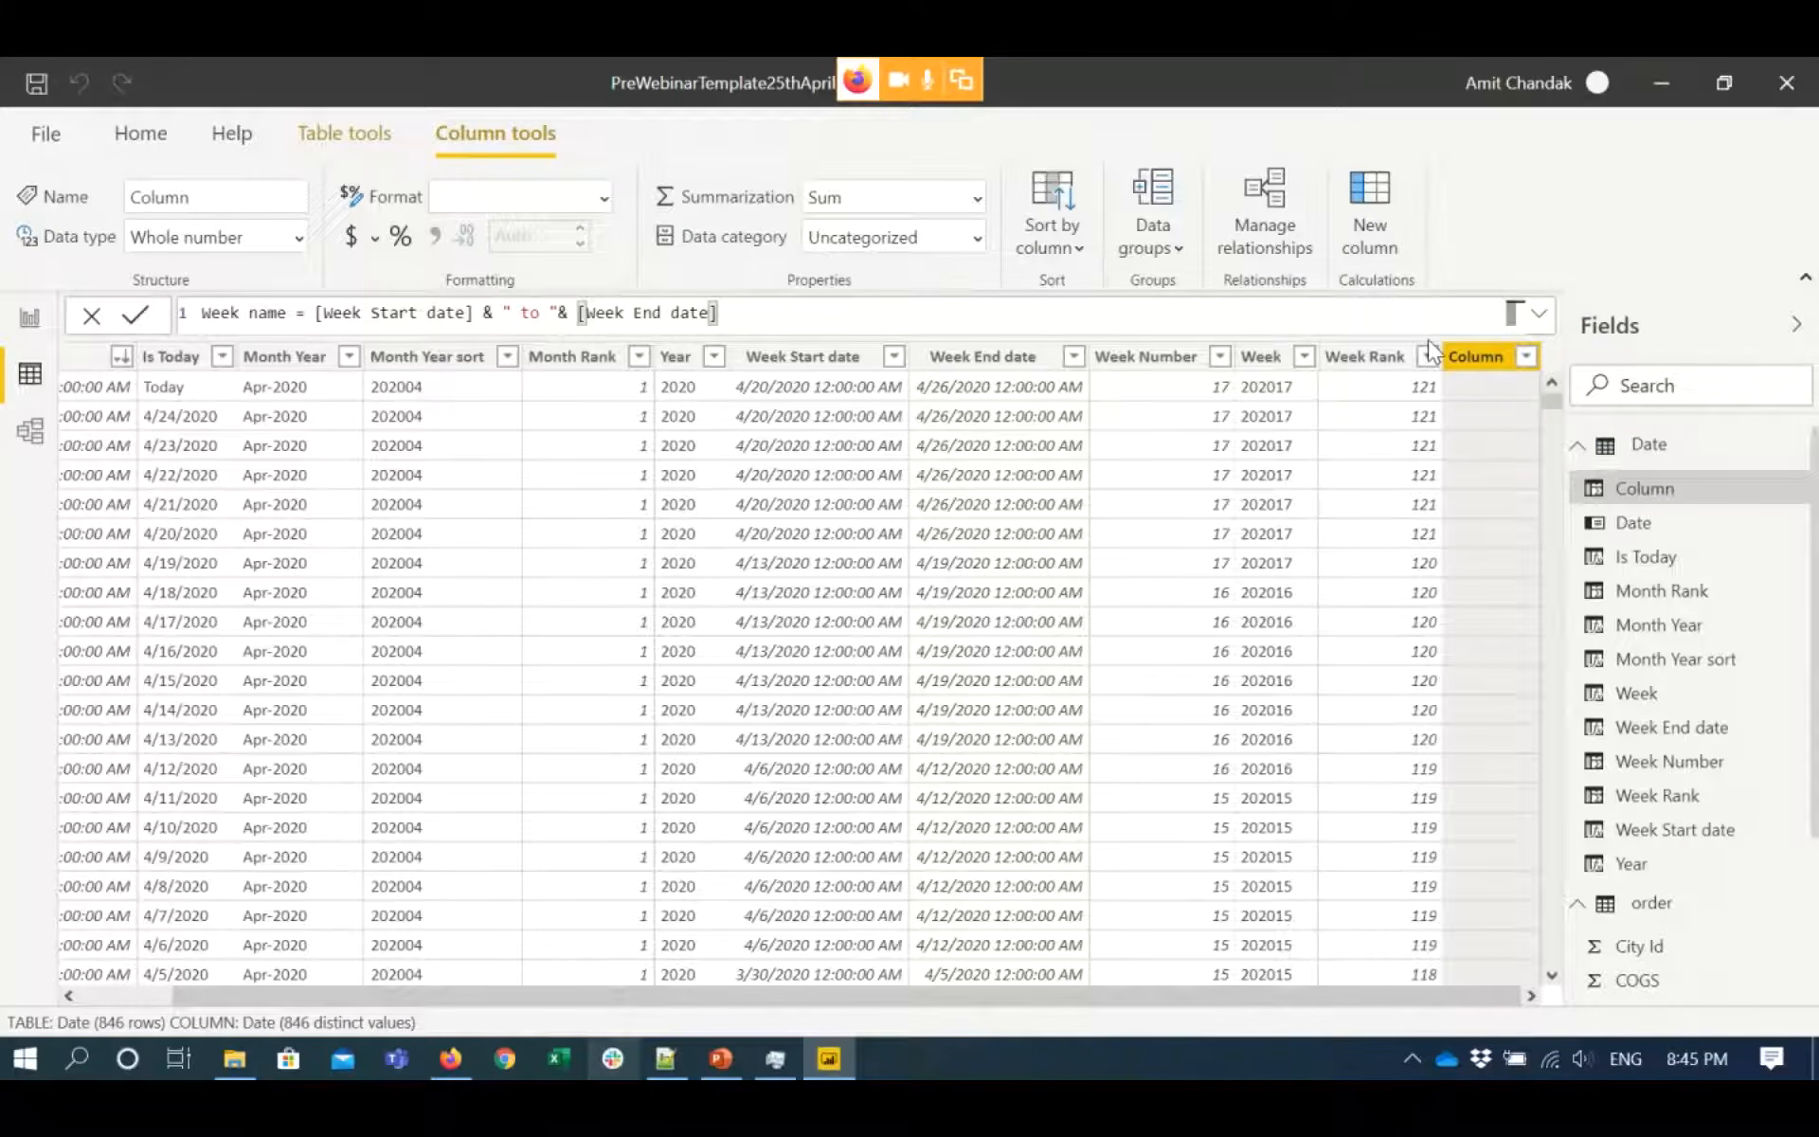
pyautogui.press('Return')
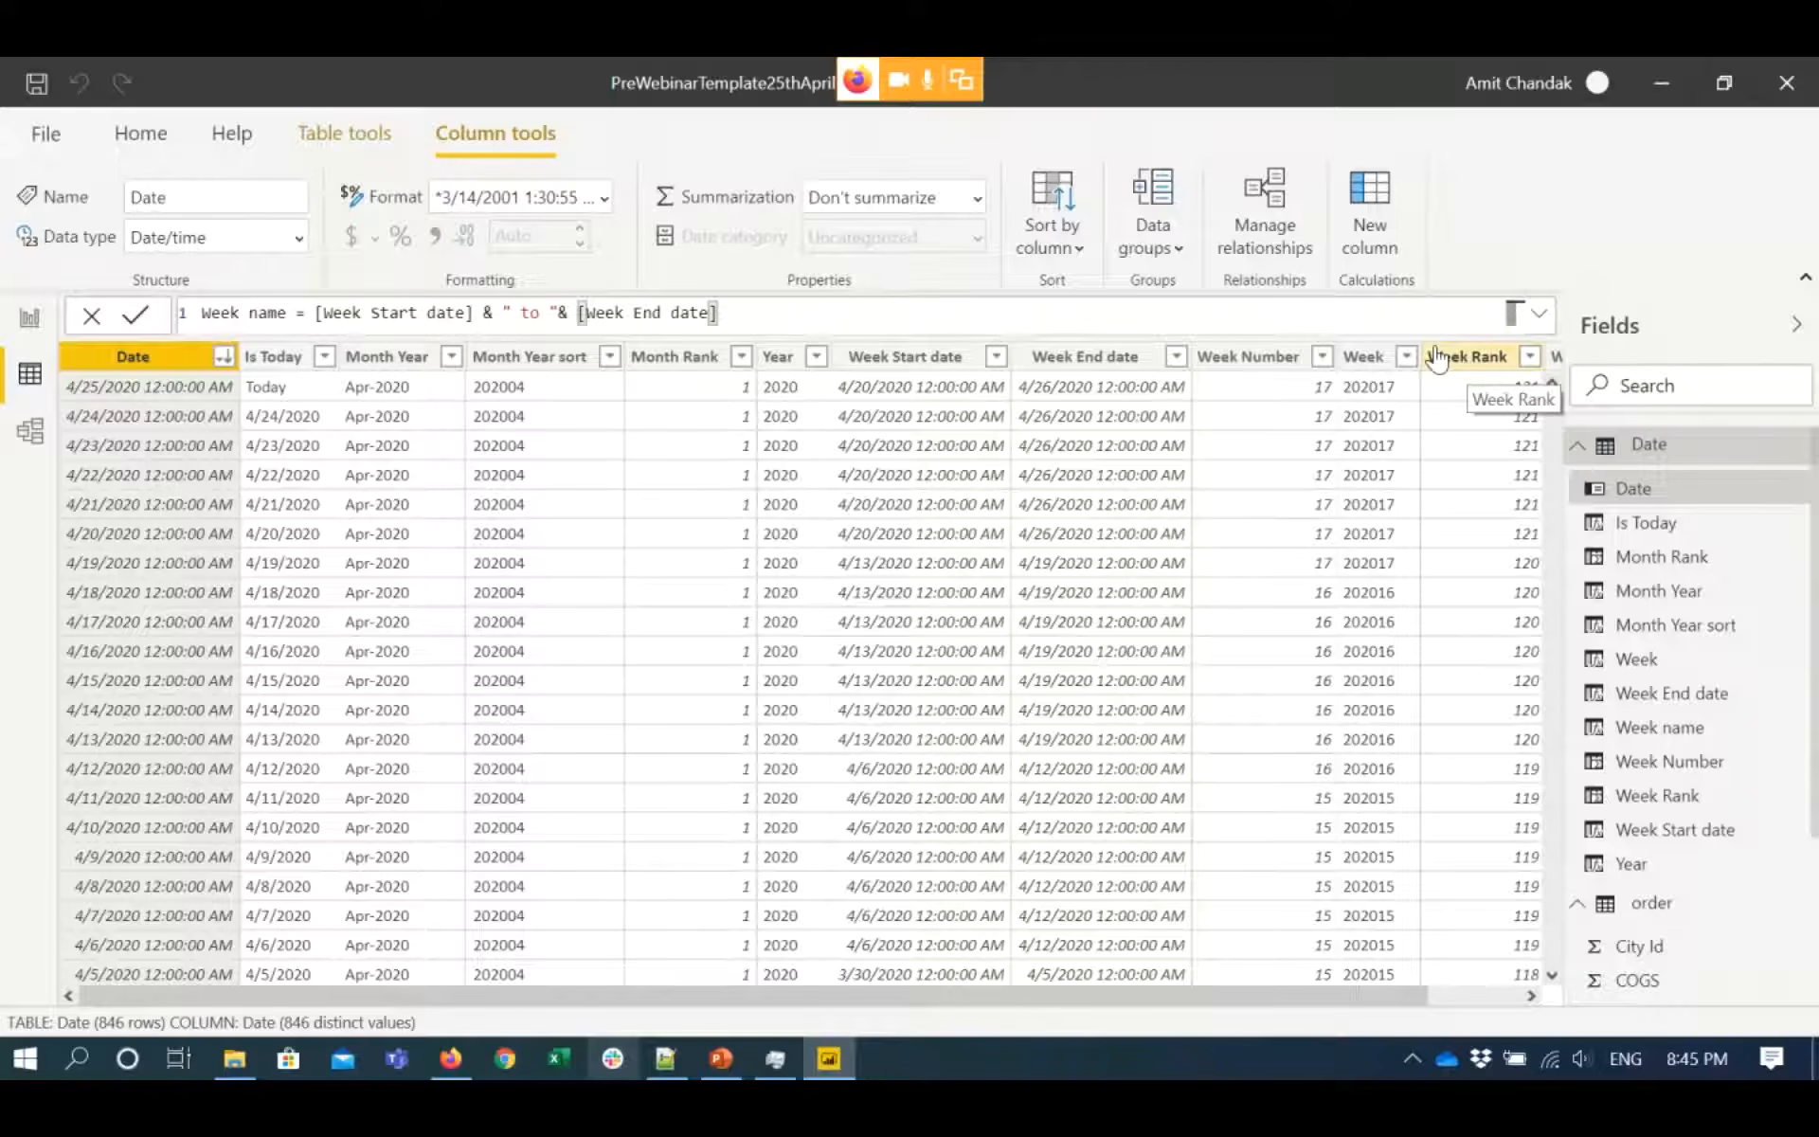
# - Set the Week name column of the Date table to sort by Week Start date
pyautogui.click(1491, 997)
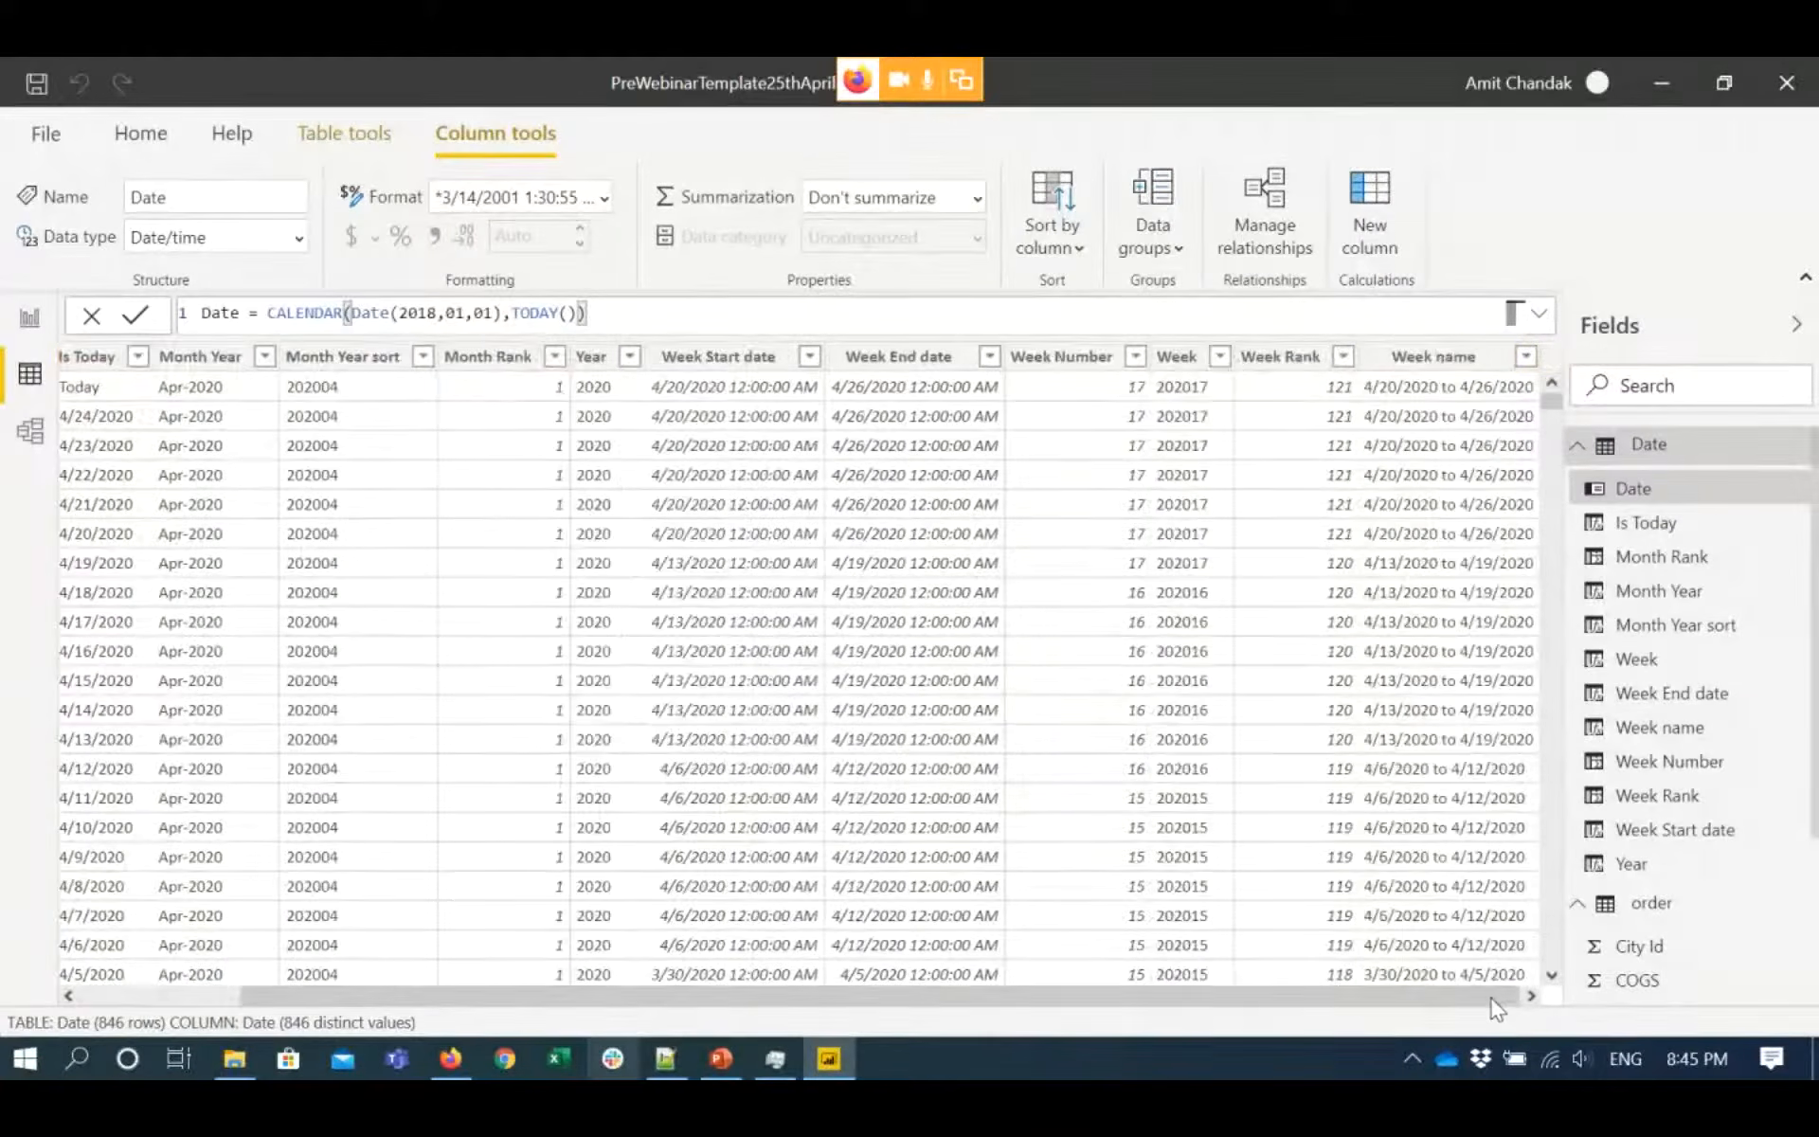
pyautogui.click(1430, 358)
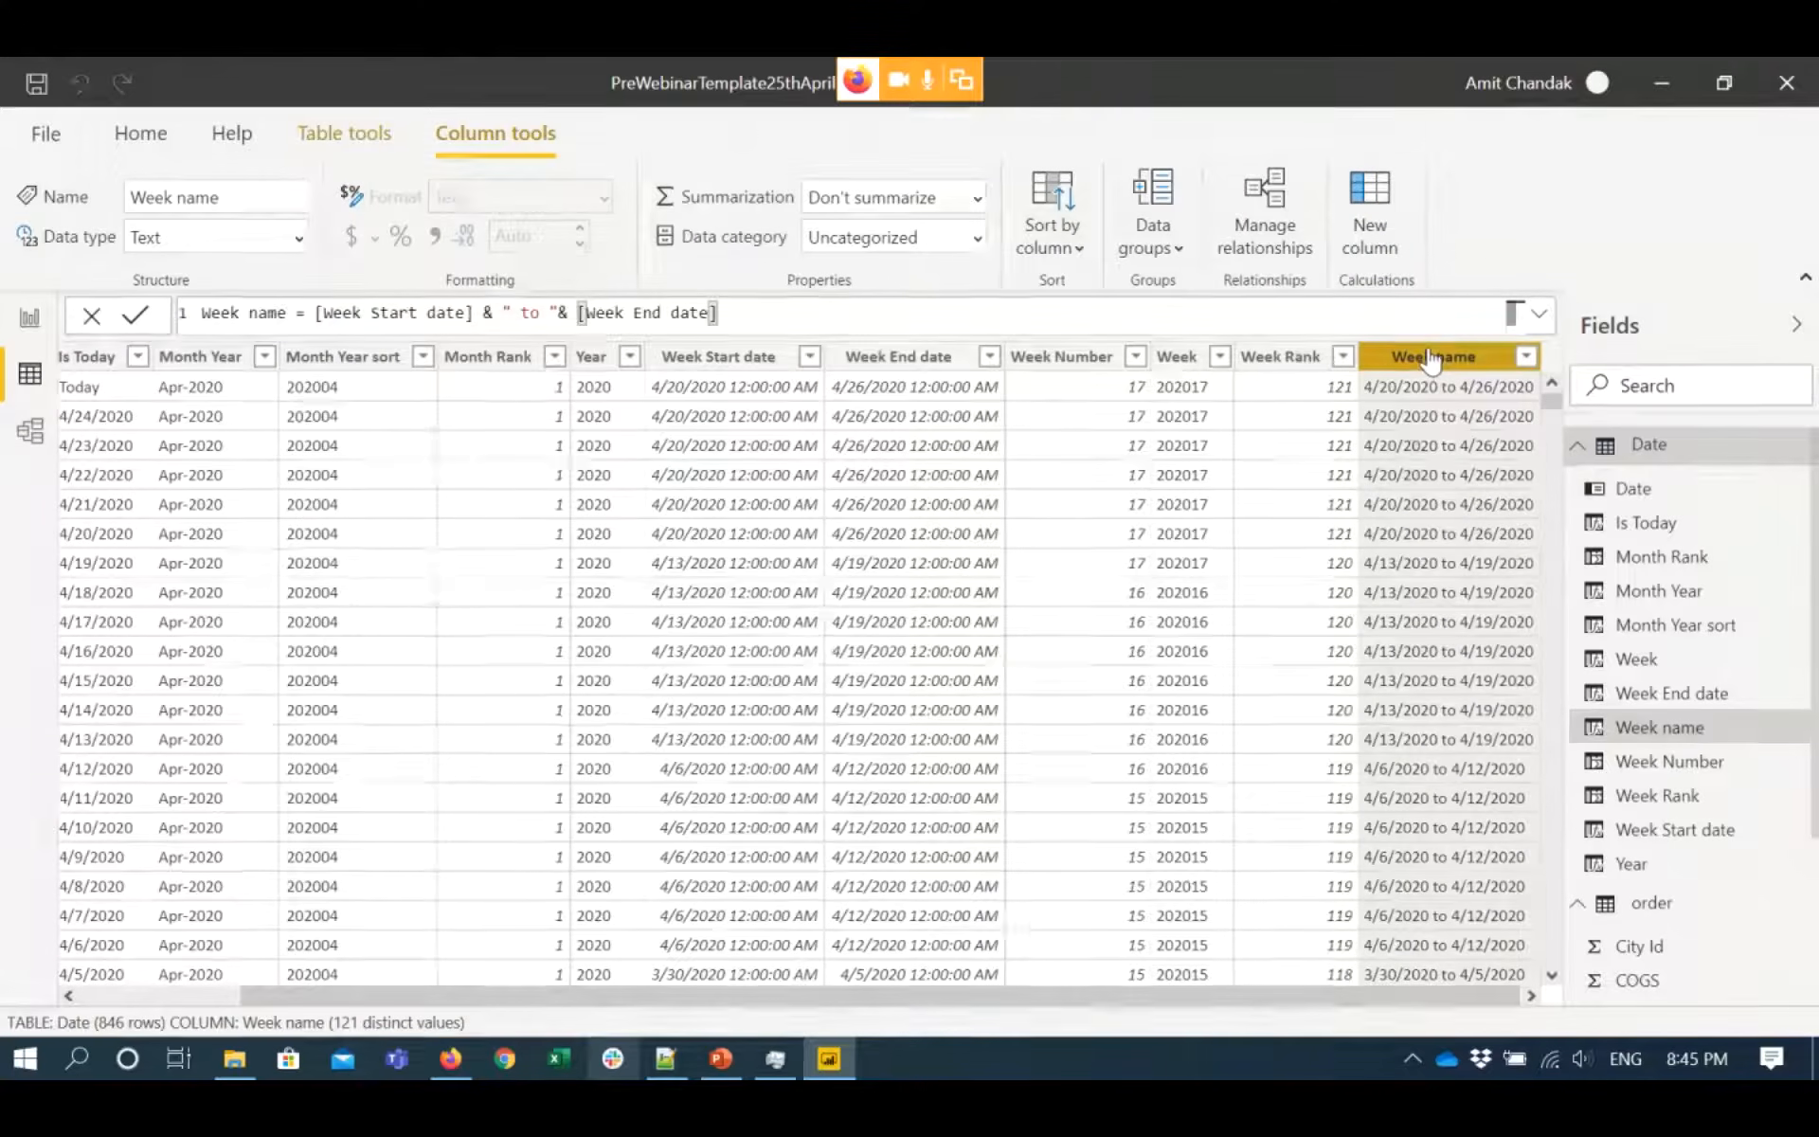
pyautogui.click(1089, 249)
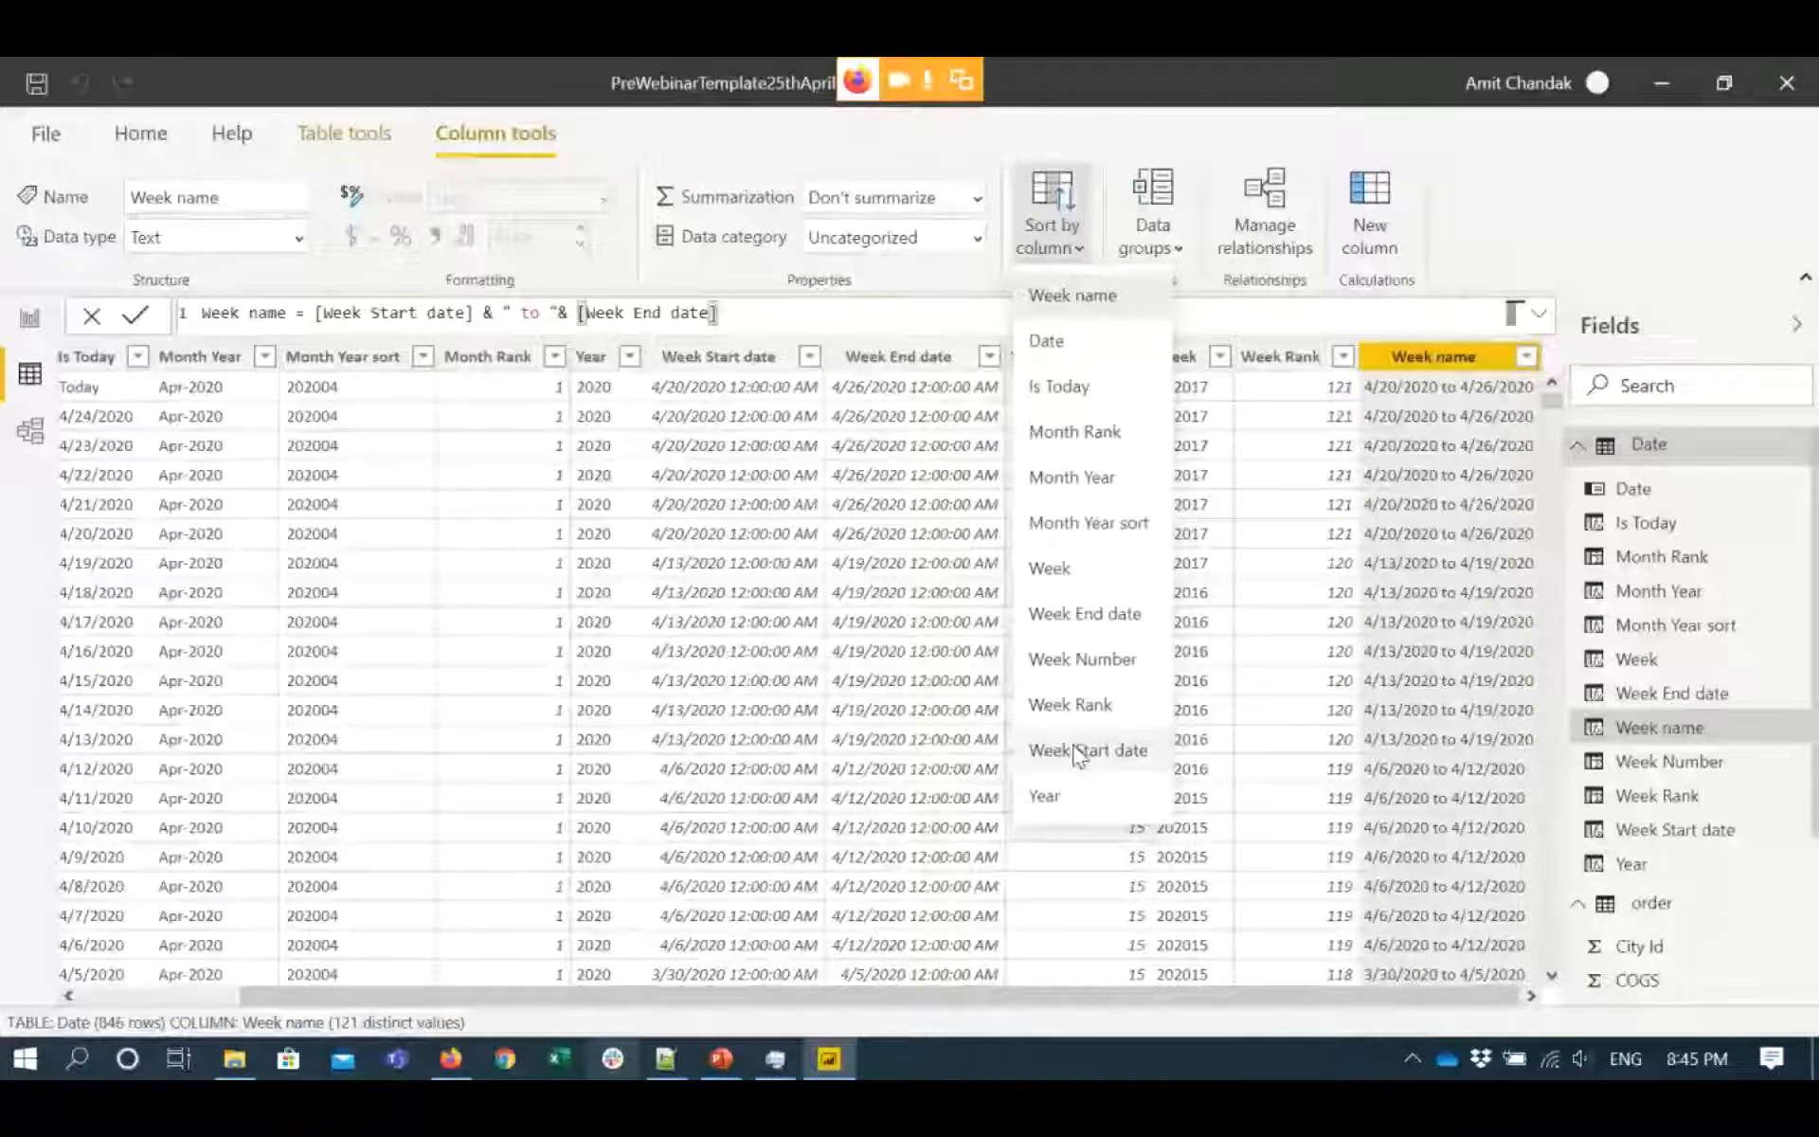
pyautogui.click(1078, 753)
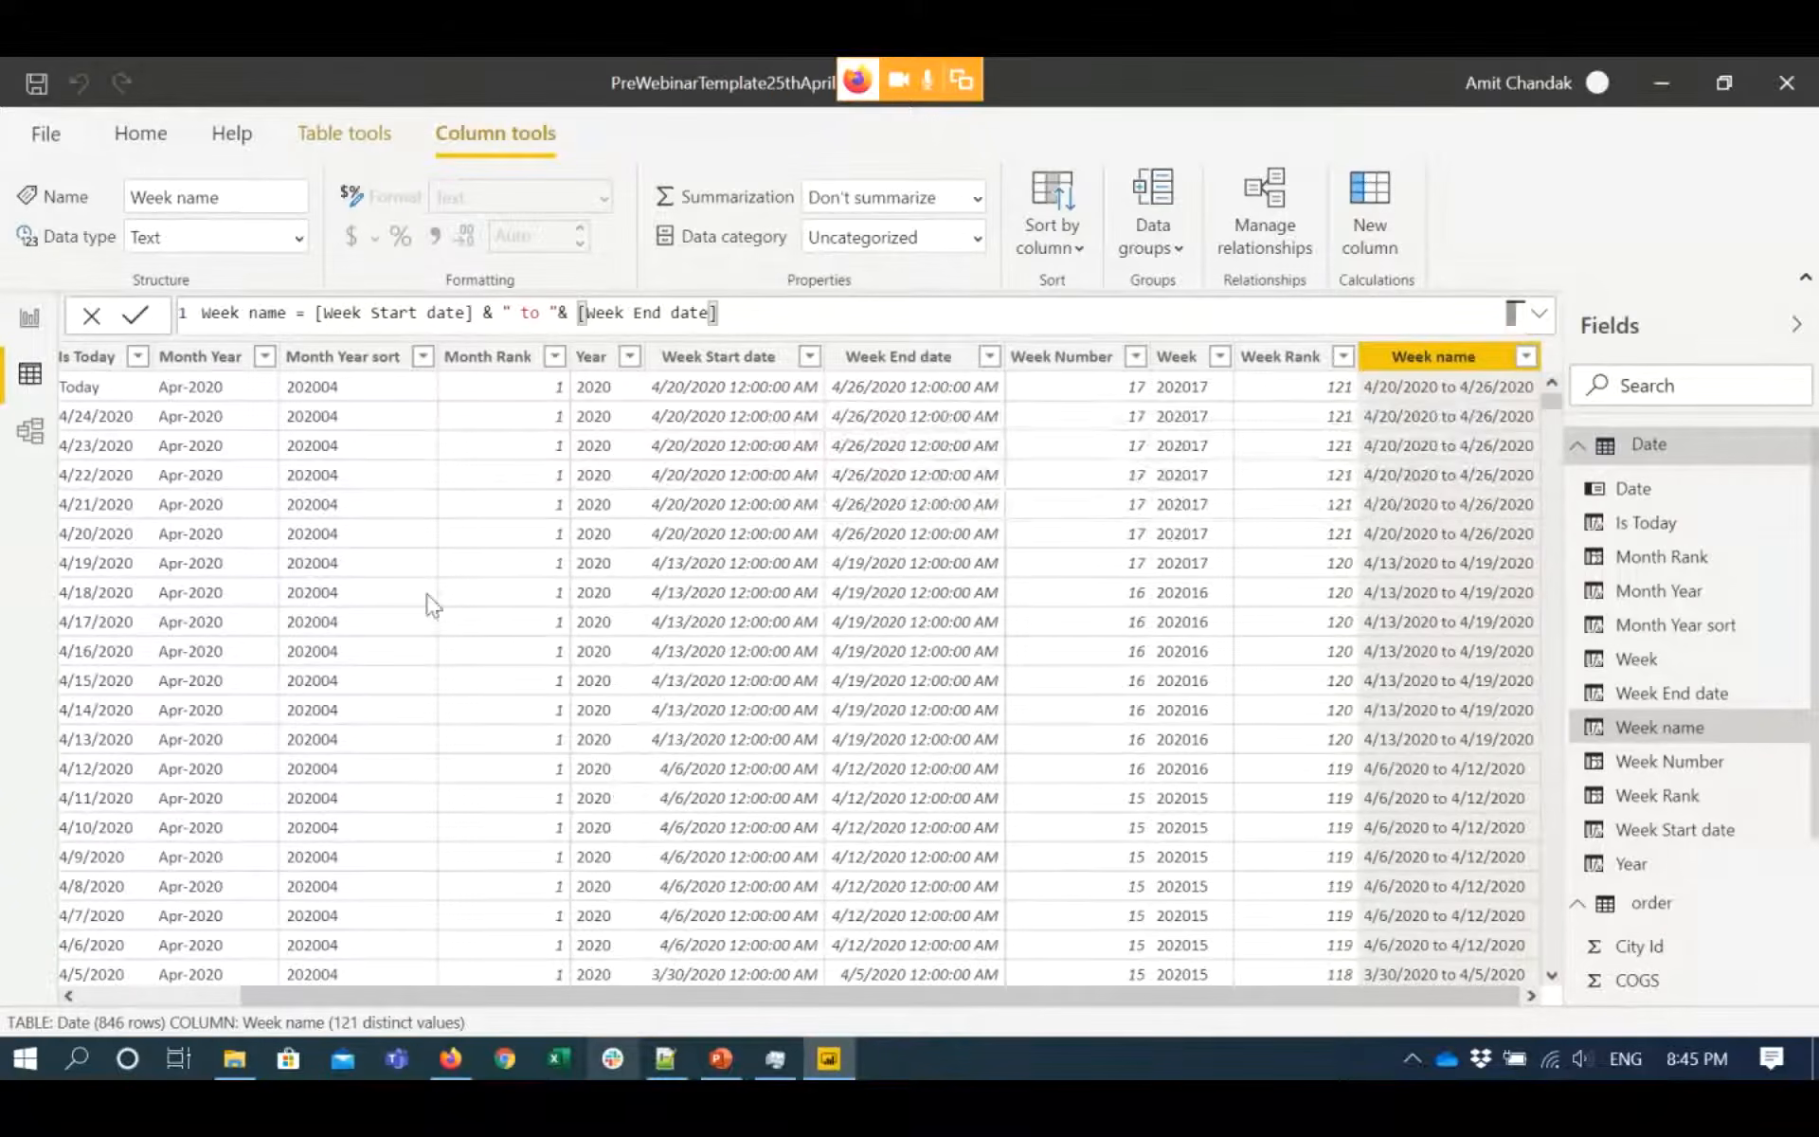
# - Change the ranking order in the Month Rank column's RANKX formula to Asc
pyautogui.click(512, 368)
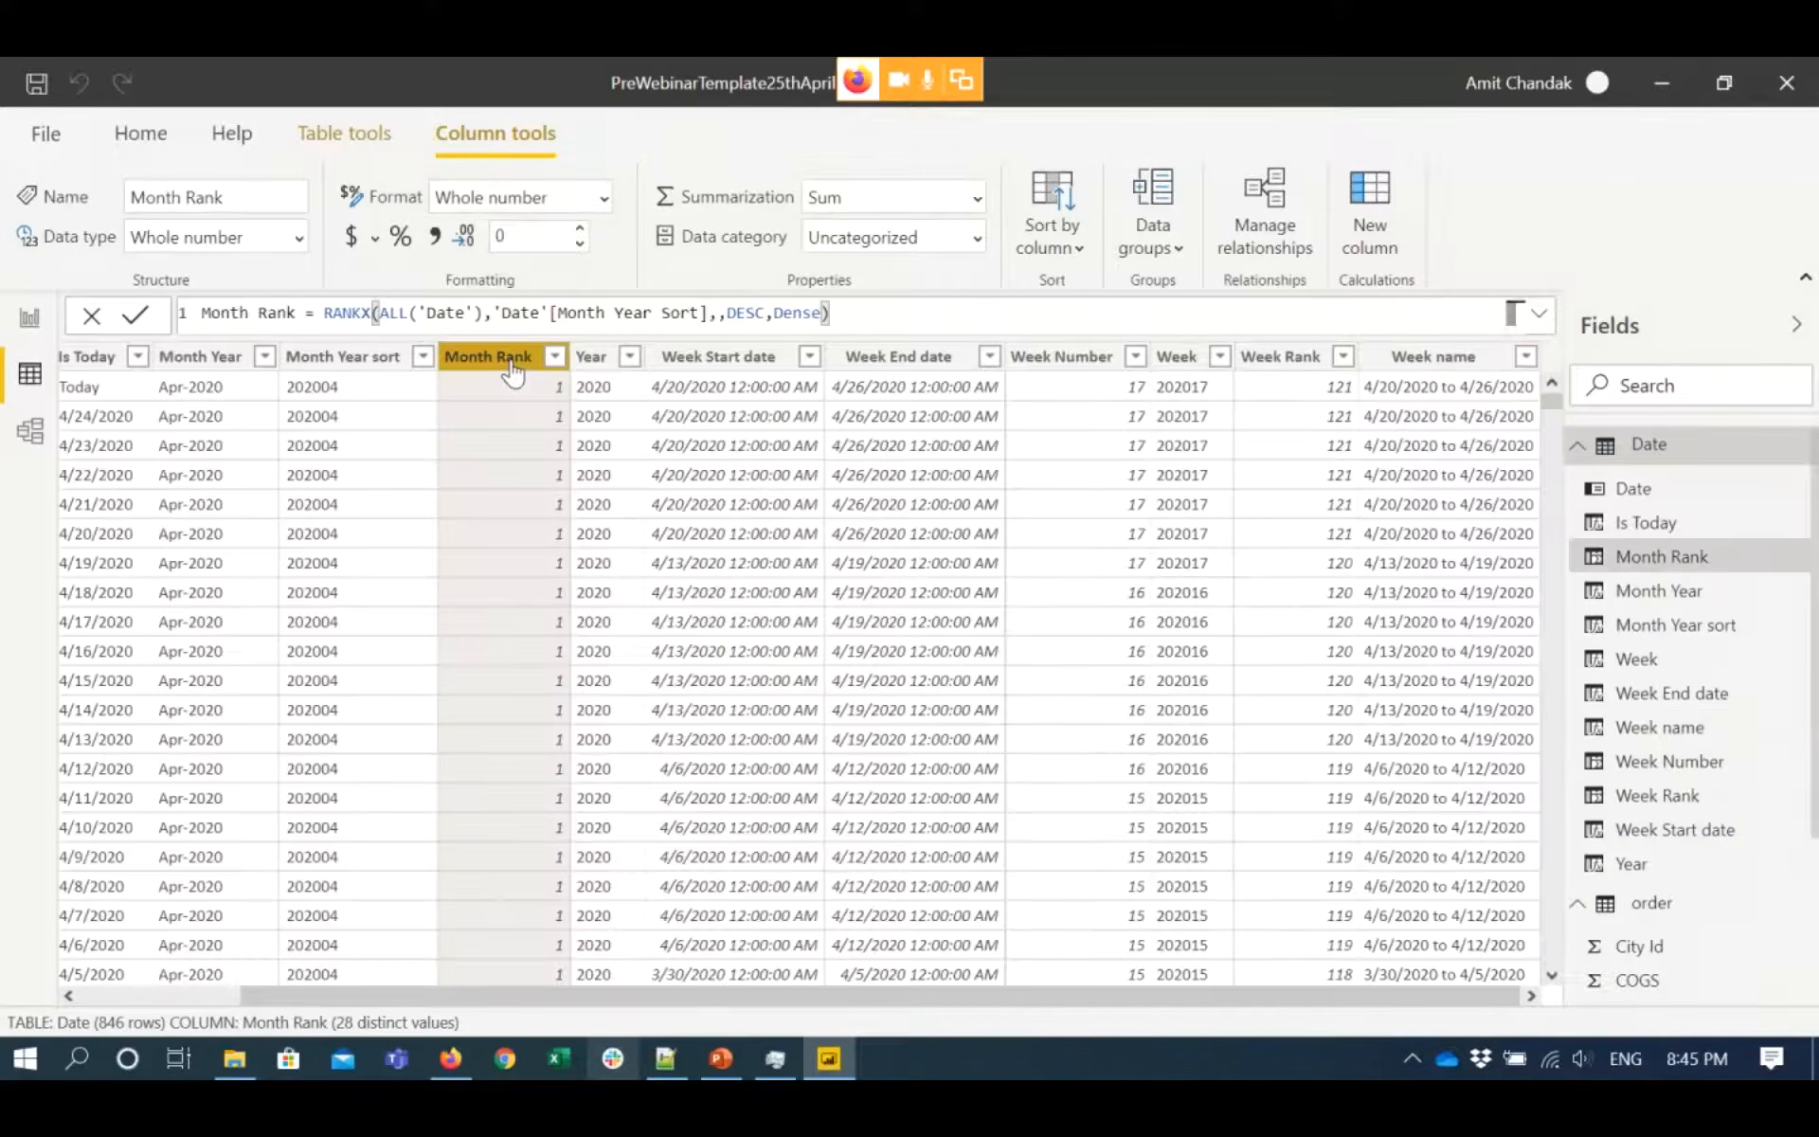
pyautogui.click(750, 313)
pyautogui.doubleClick(748, 313)
pyautogui.write('Asc')
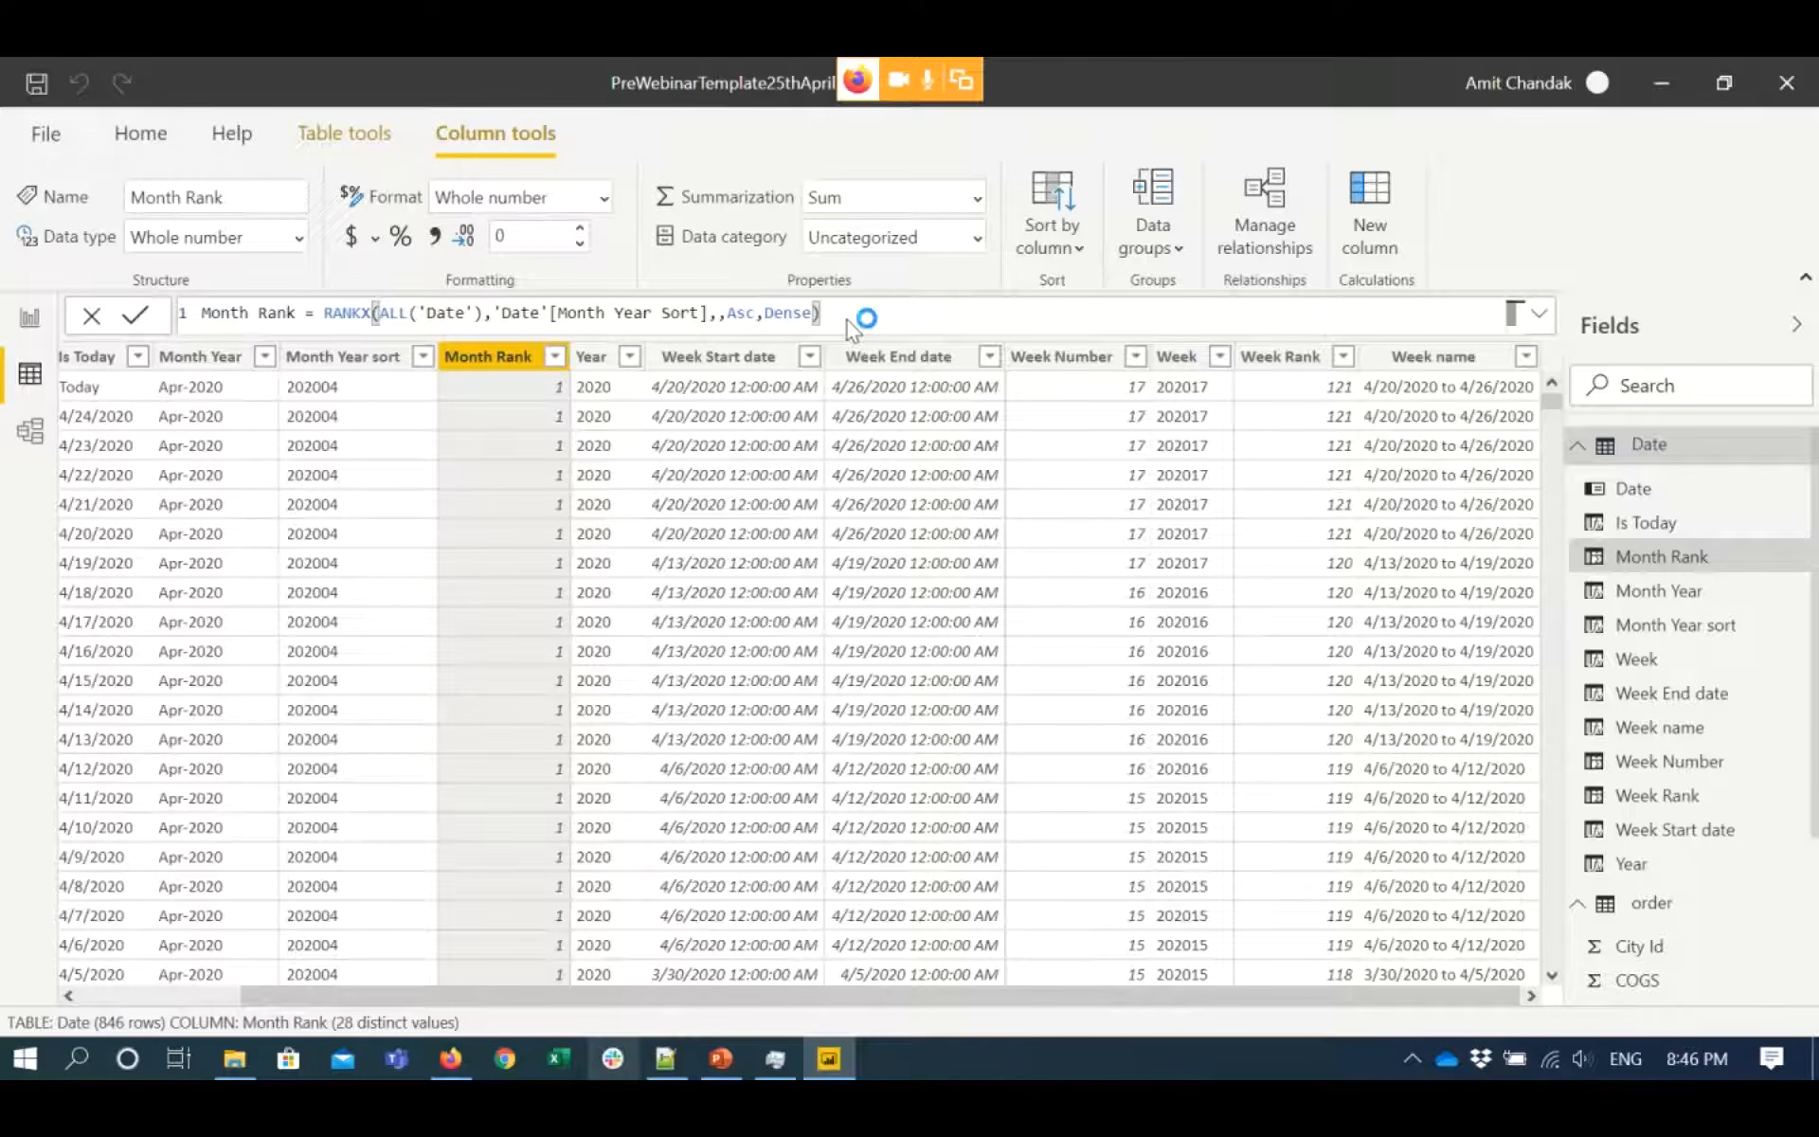
pyautogui.press('Return')
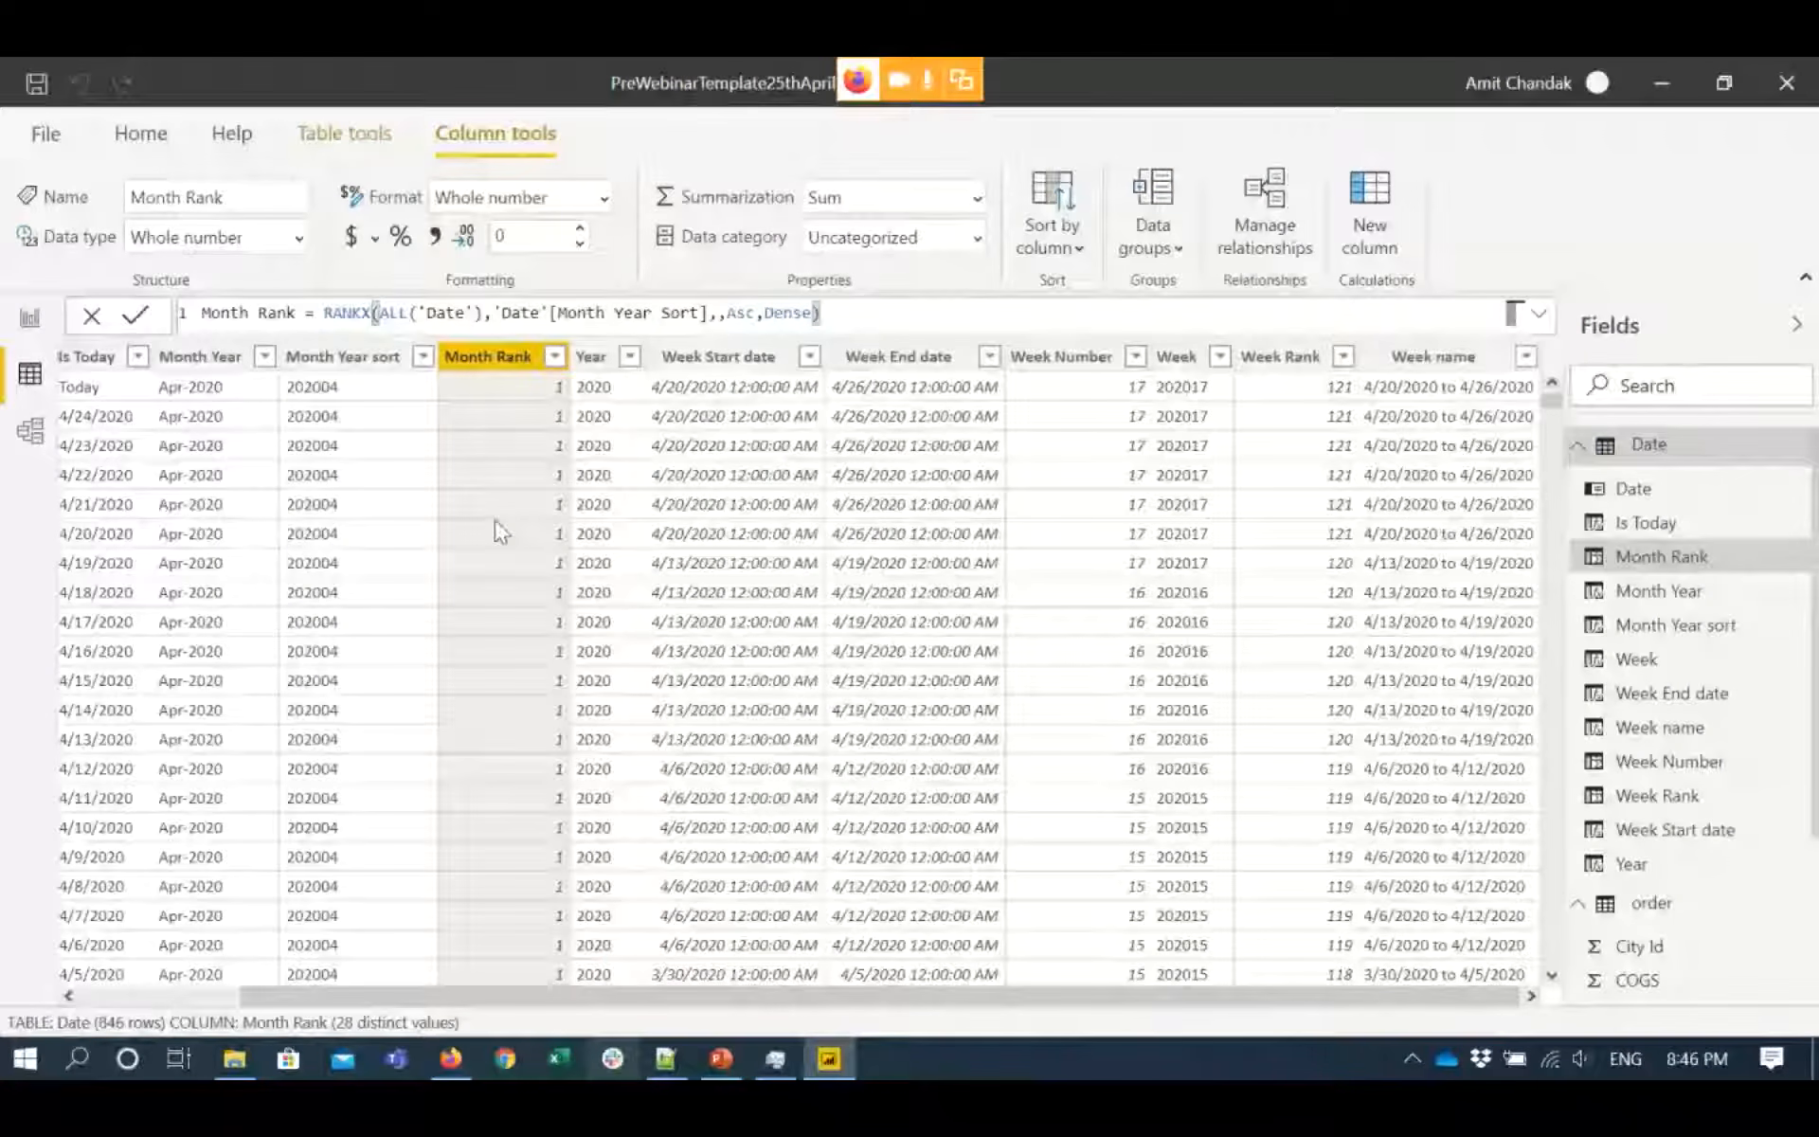
# - In the model view, collapse the properties pane and relate the order table's Sales Date to the Date table's Date field
pyautogui.click(27, 435)
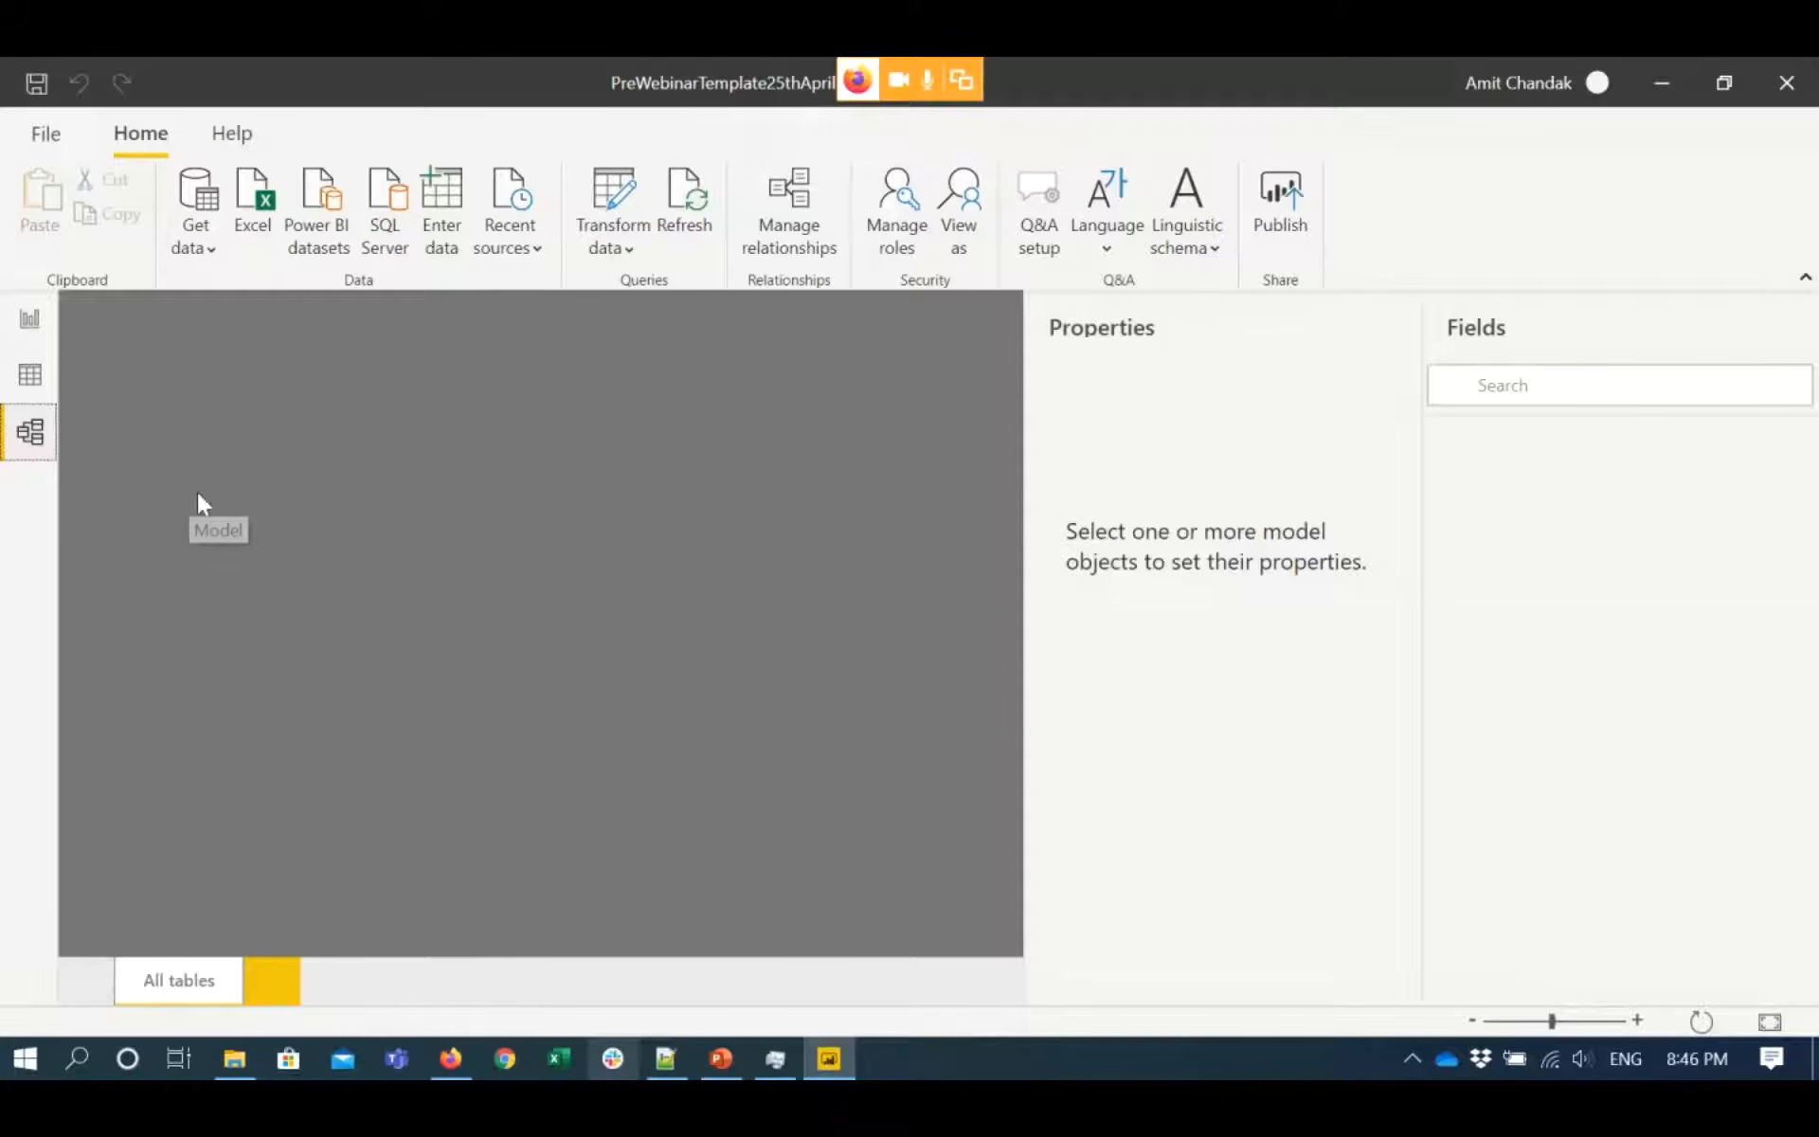
pyautogui.click(1390, 326)
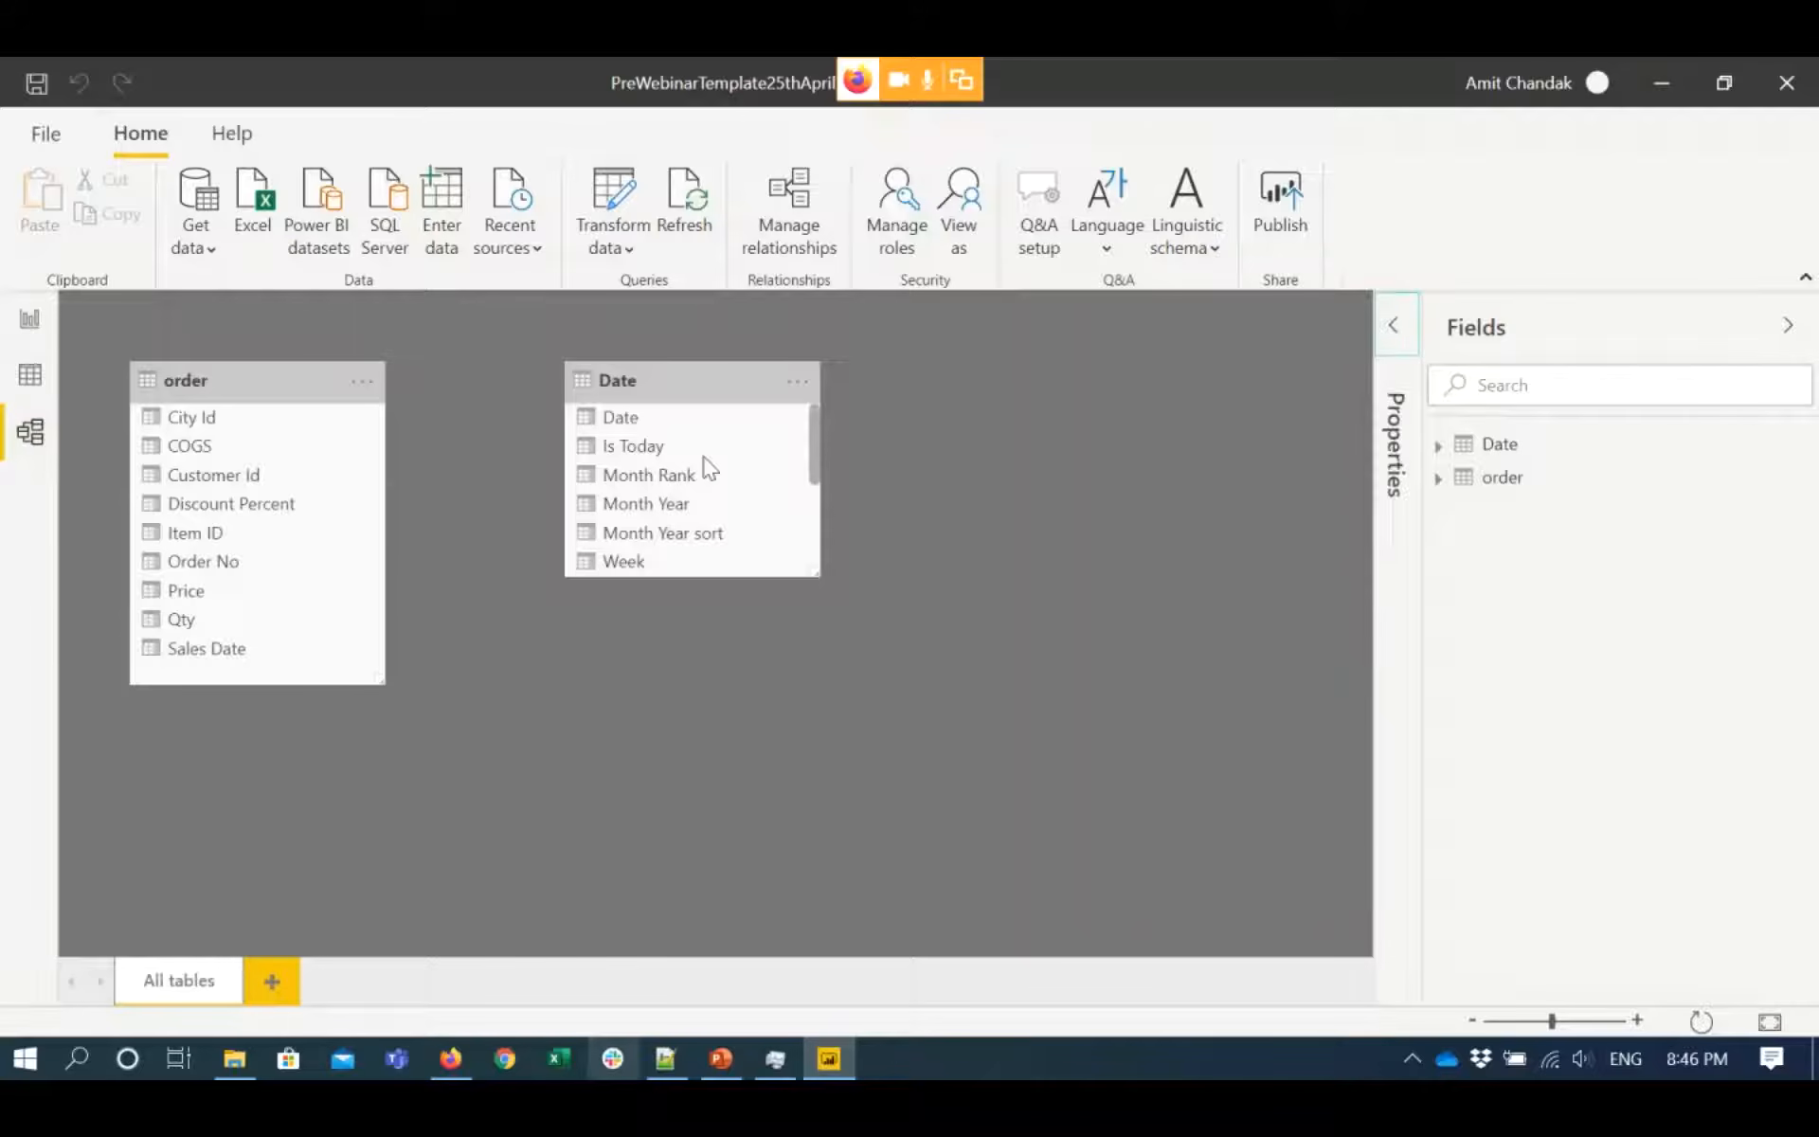
pyautogui.moveTo(232, 657); pyautogui.dragTo(644, 428)
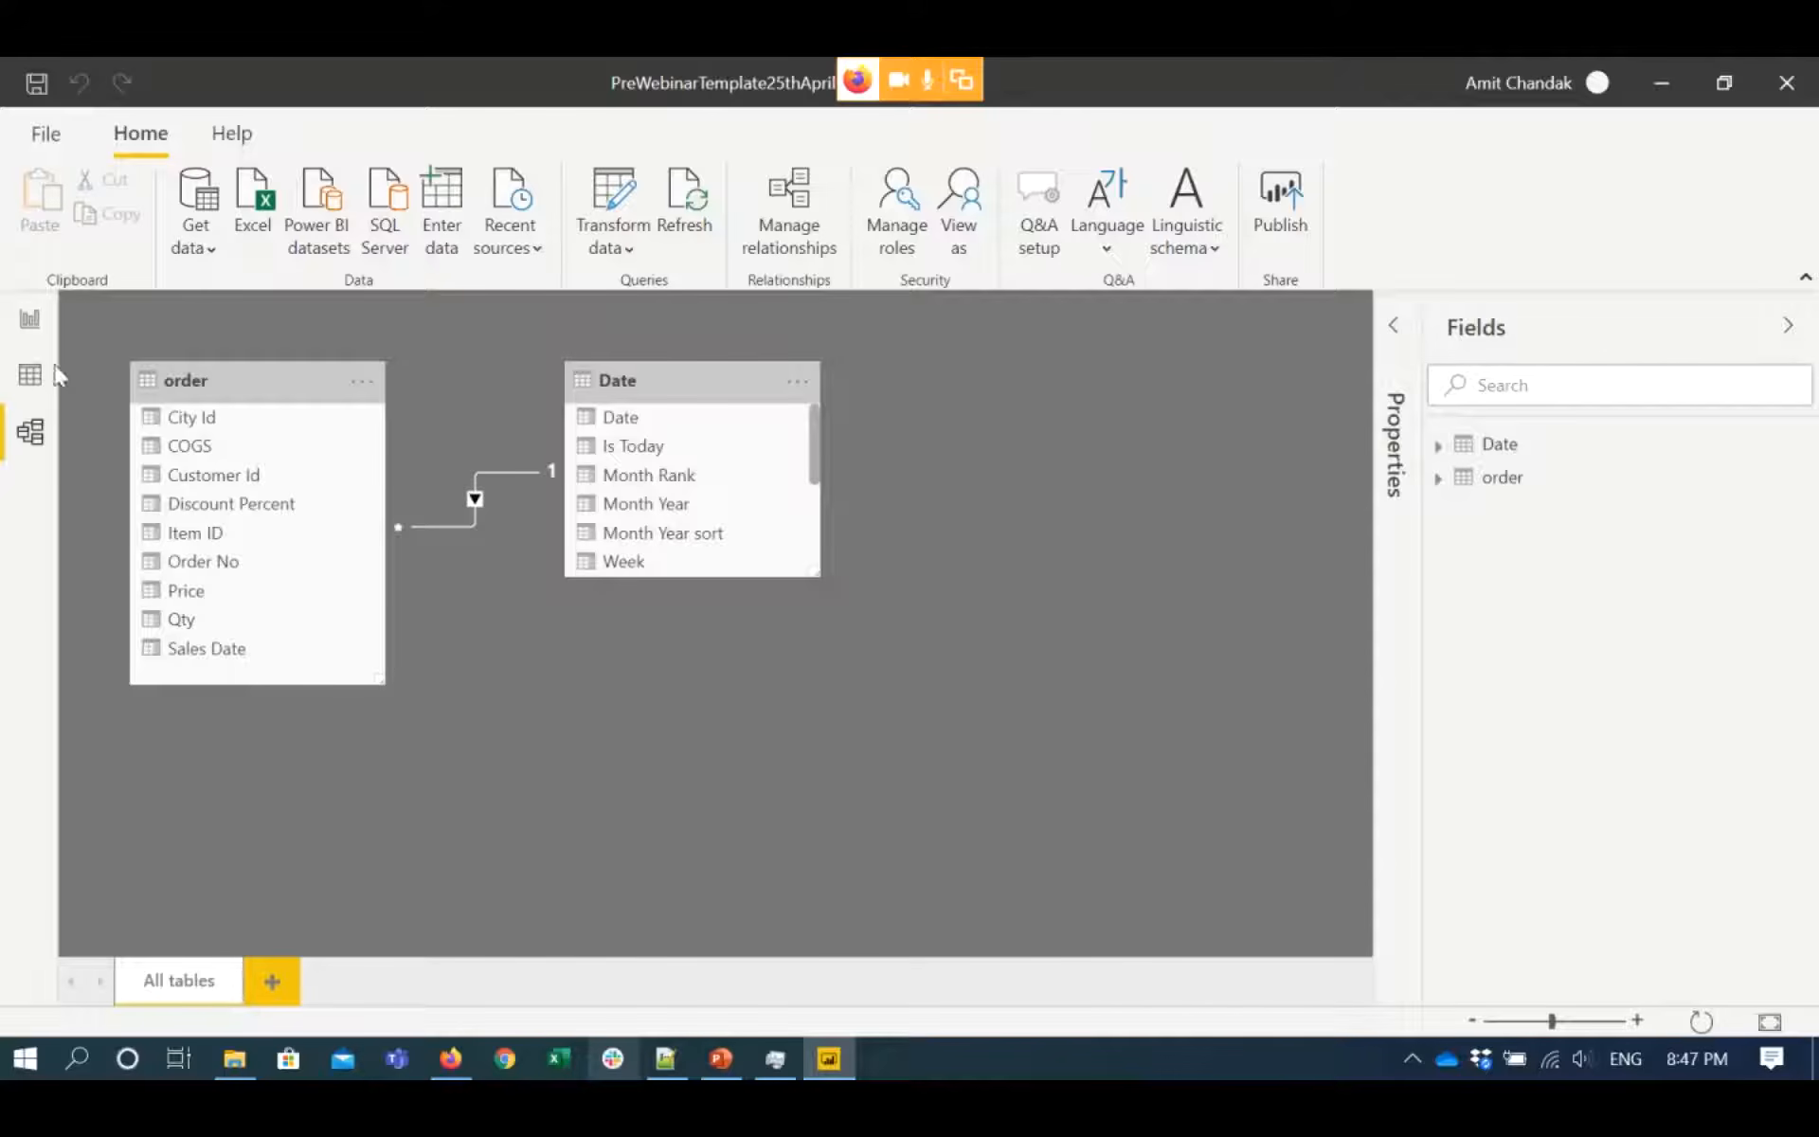
# - On the report's Time page, insert a table visual, place it below the page header and enlarge it
pyautogui.click(29, 319)
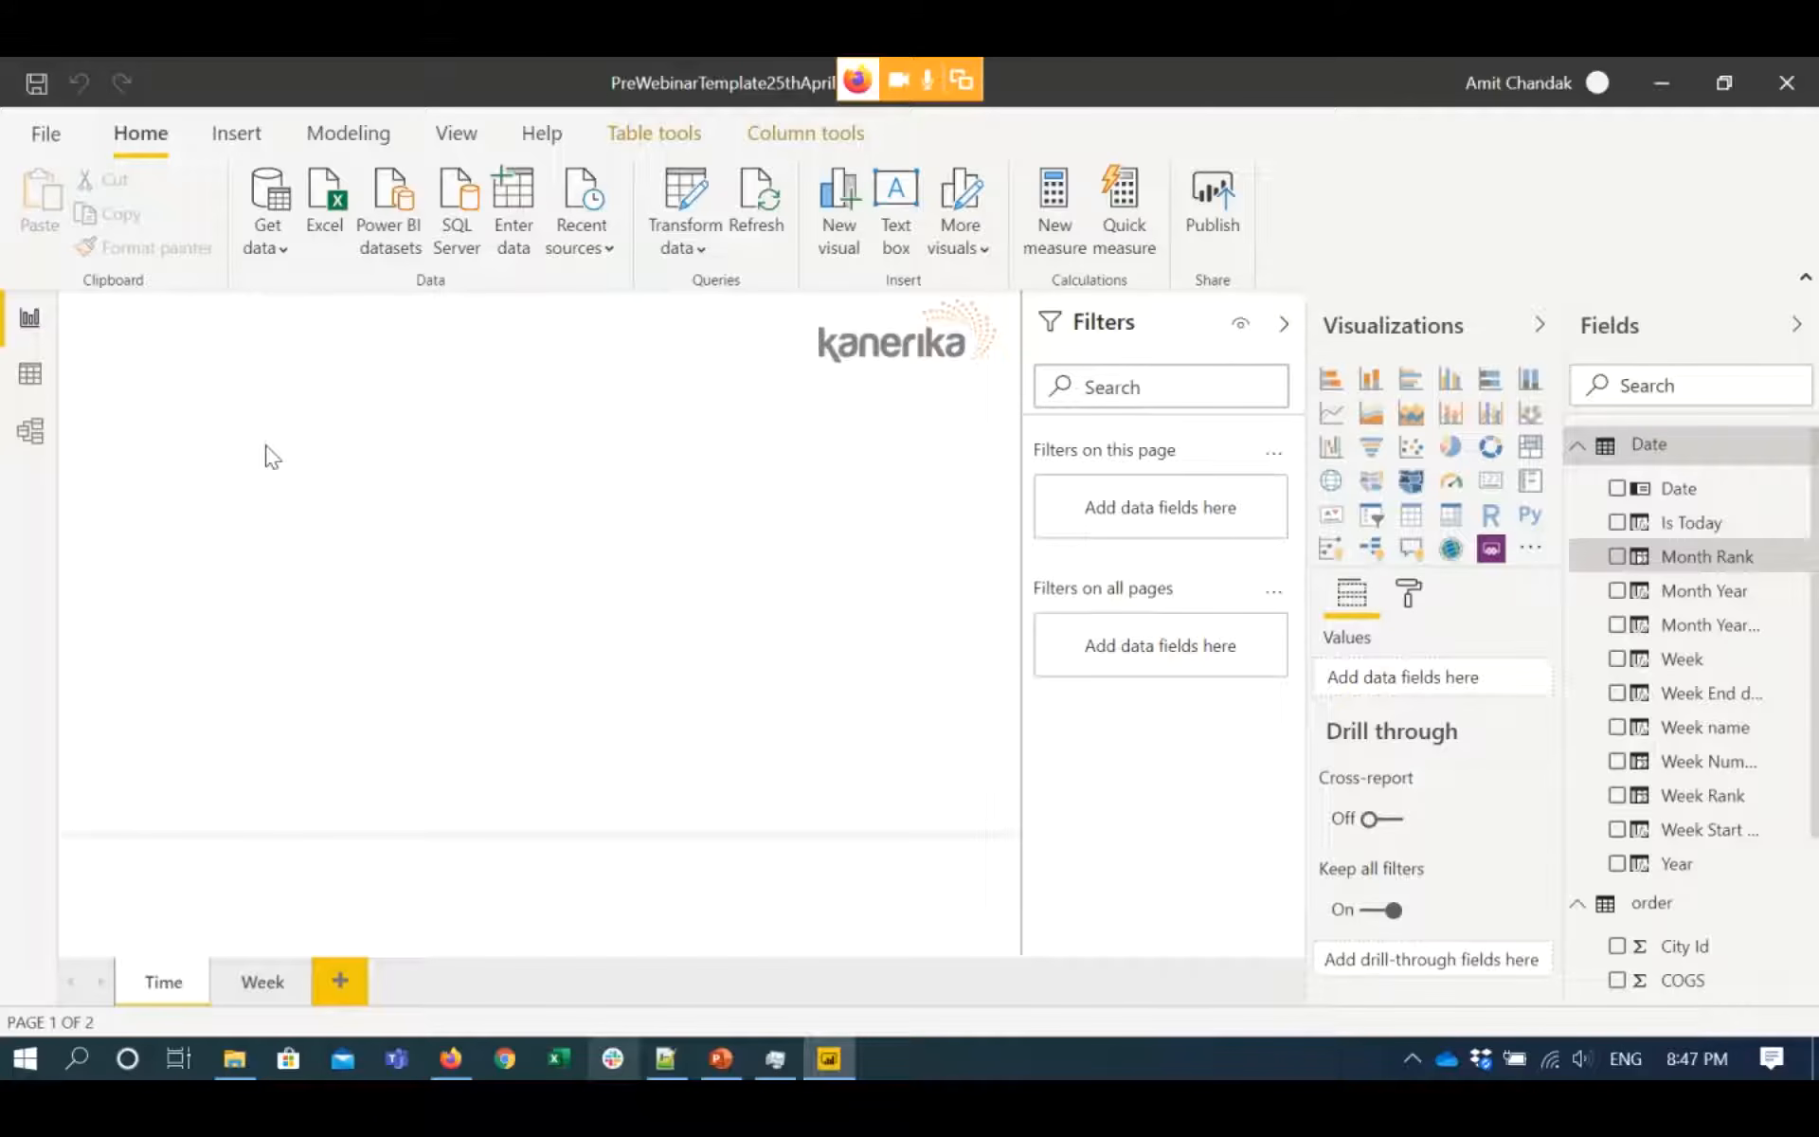
pyautogui.click(537, 494)
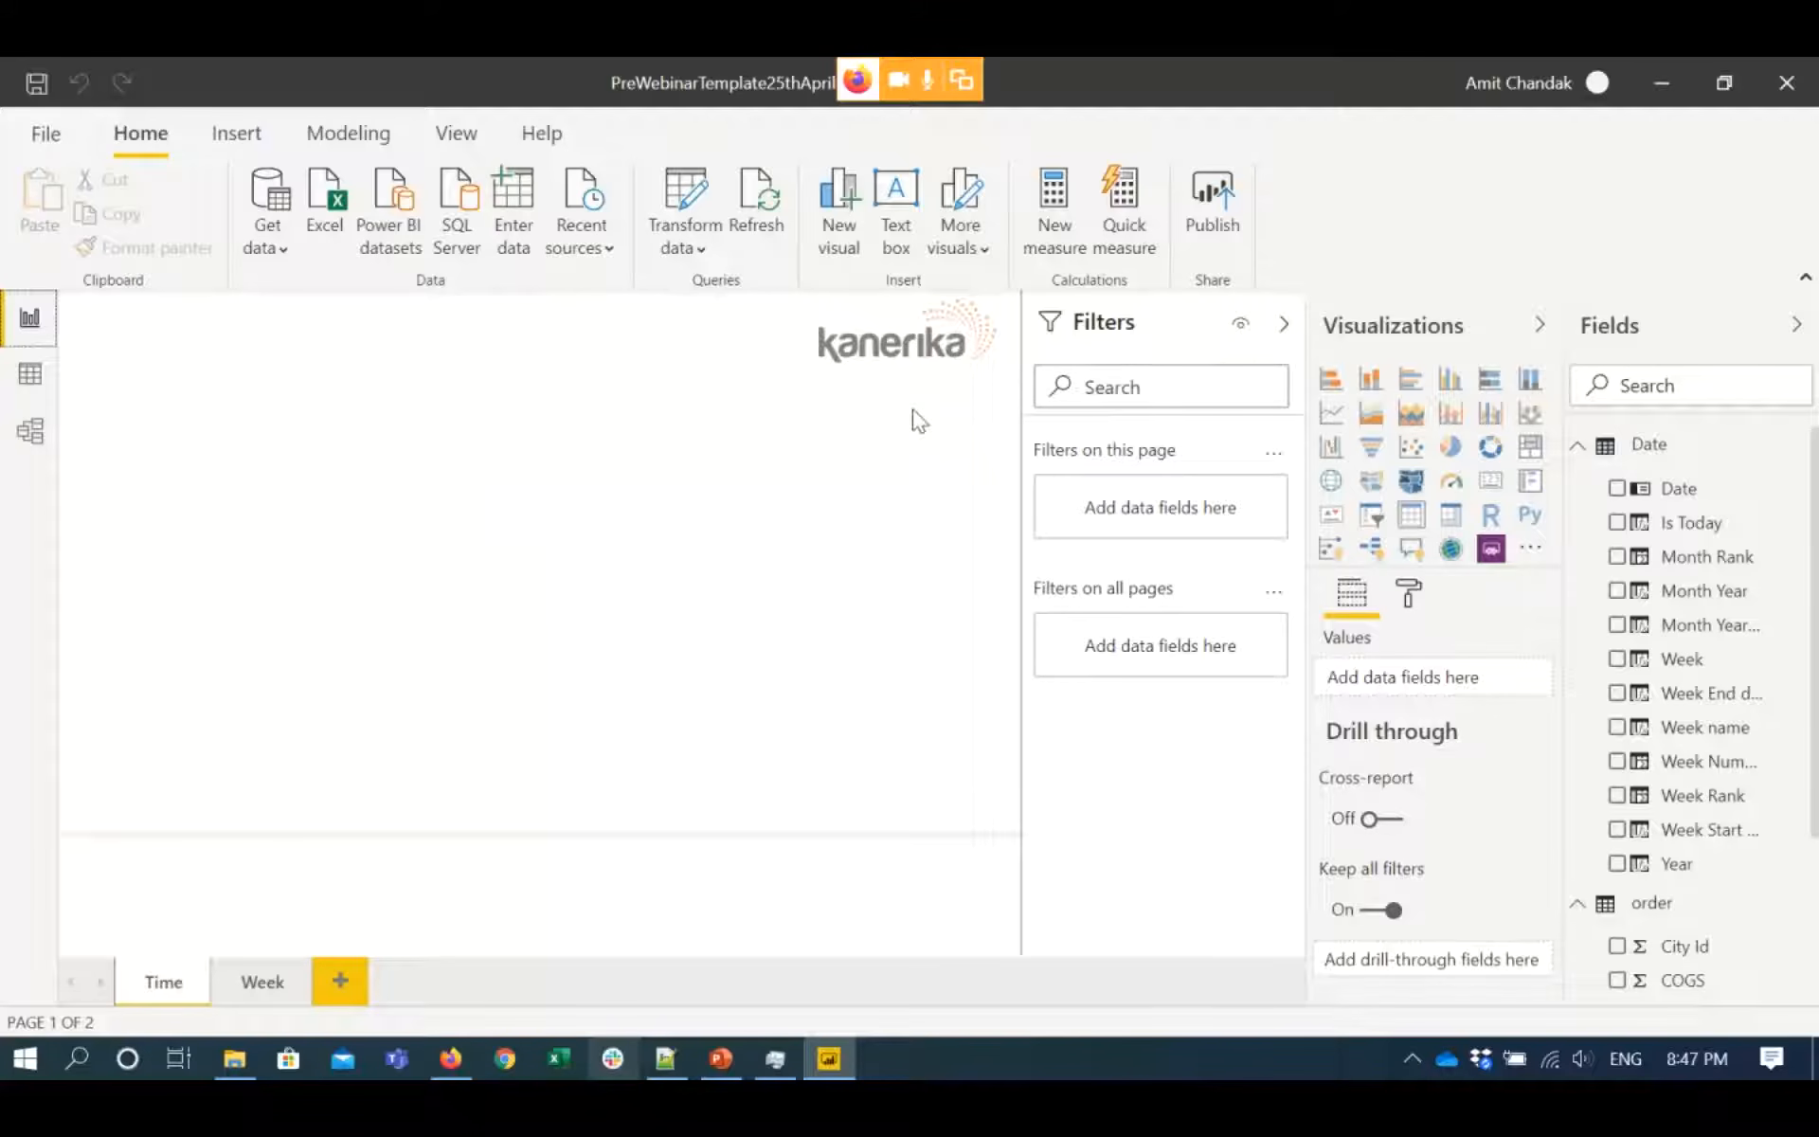
pyautogui.click(1411, 515)
pyautogui.moveTo(237, 440); pyautogui.dragTo(230, 468)
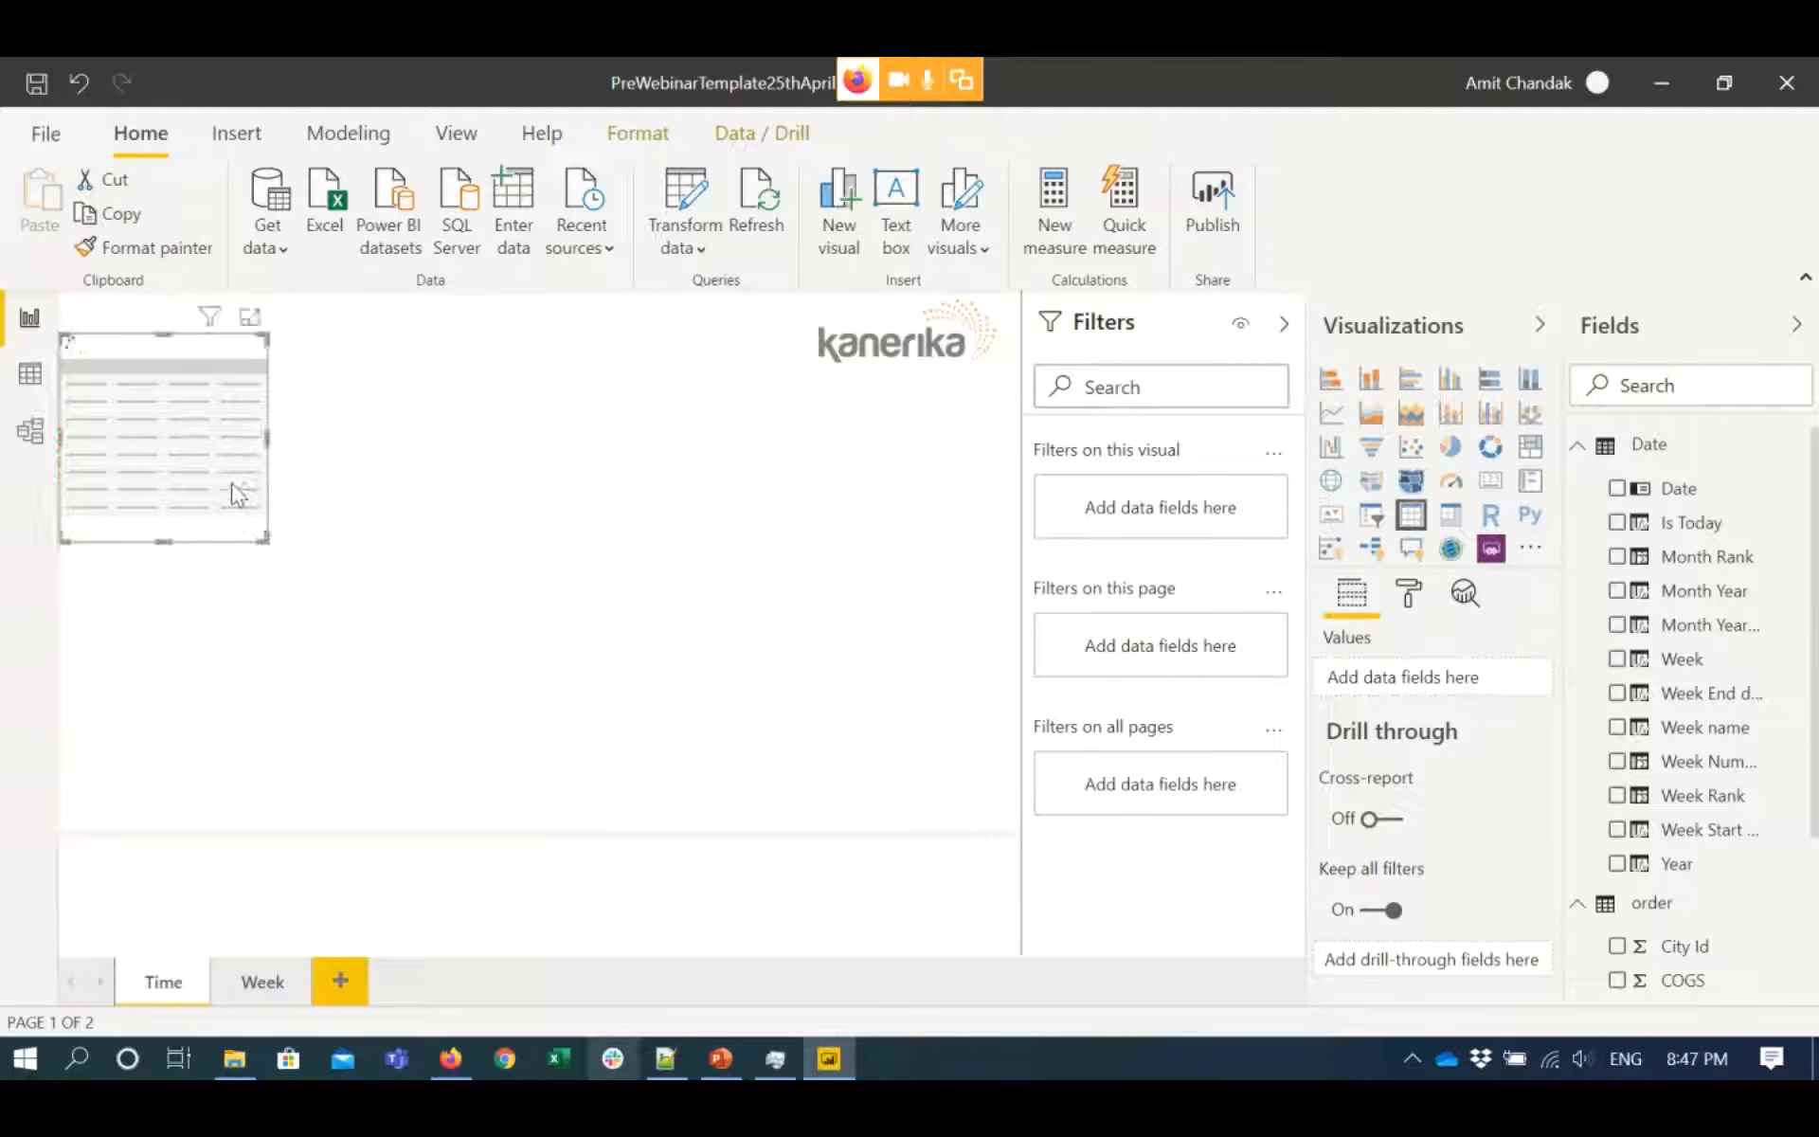
pyautogui.moveTo(267, 544); pyautogui.dragTo(266, 562)
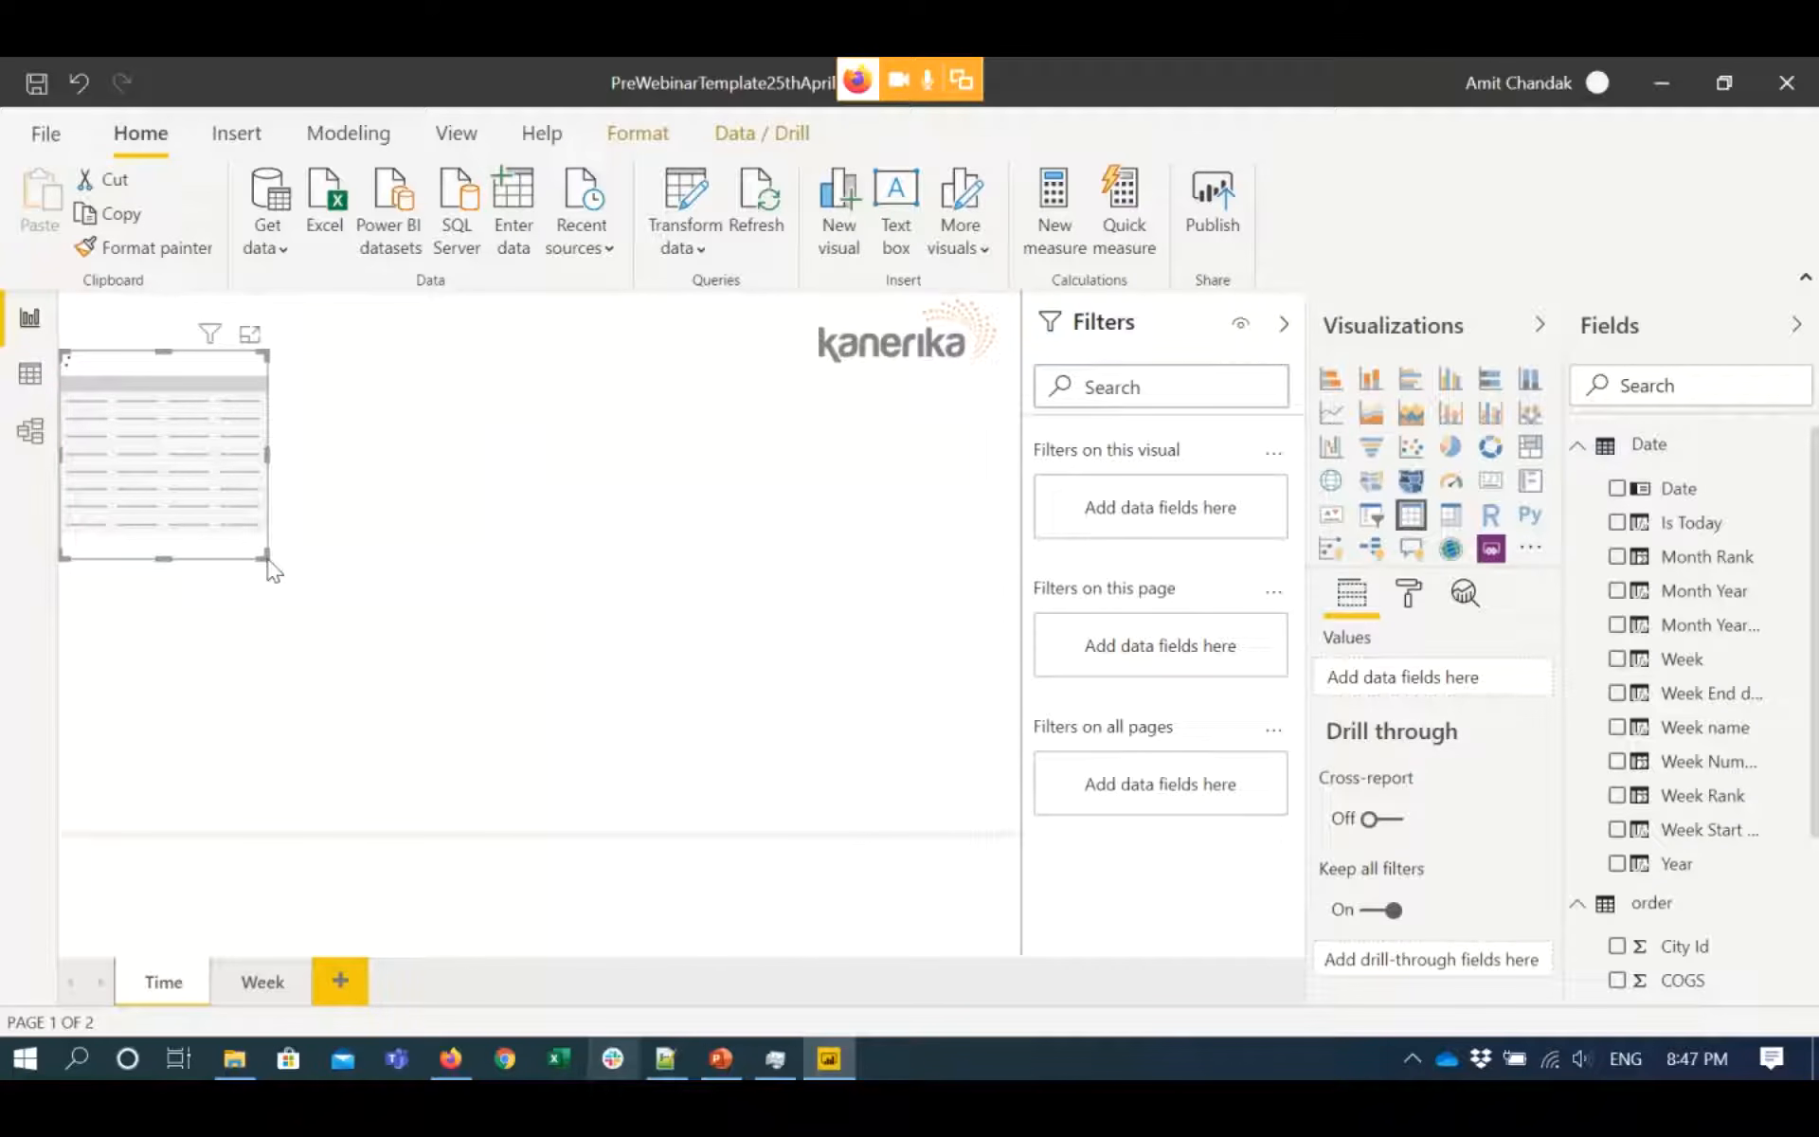
pyautogui.moveTo(265, 557); pyautogui.dragTo(585, 611)
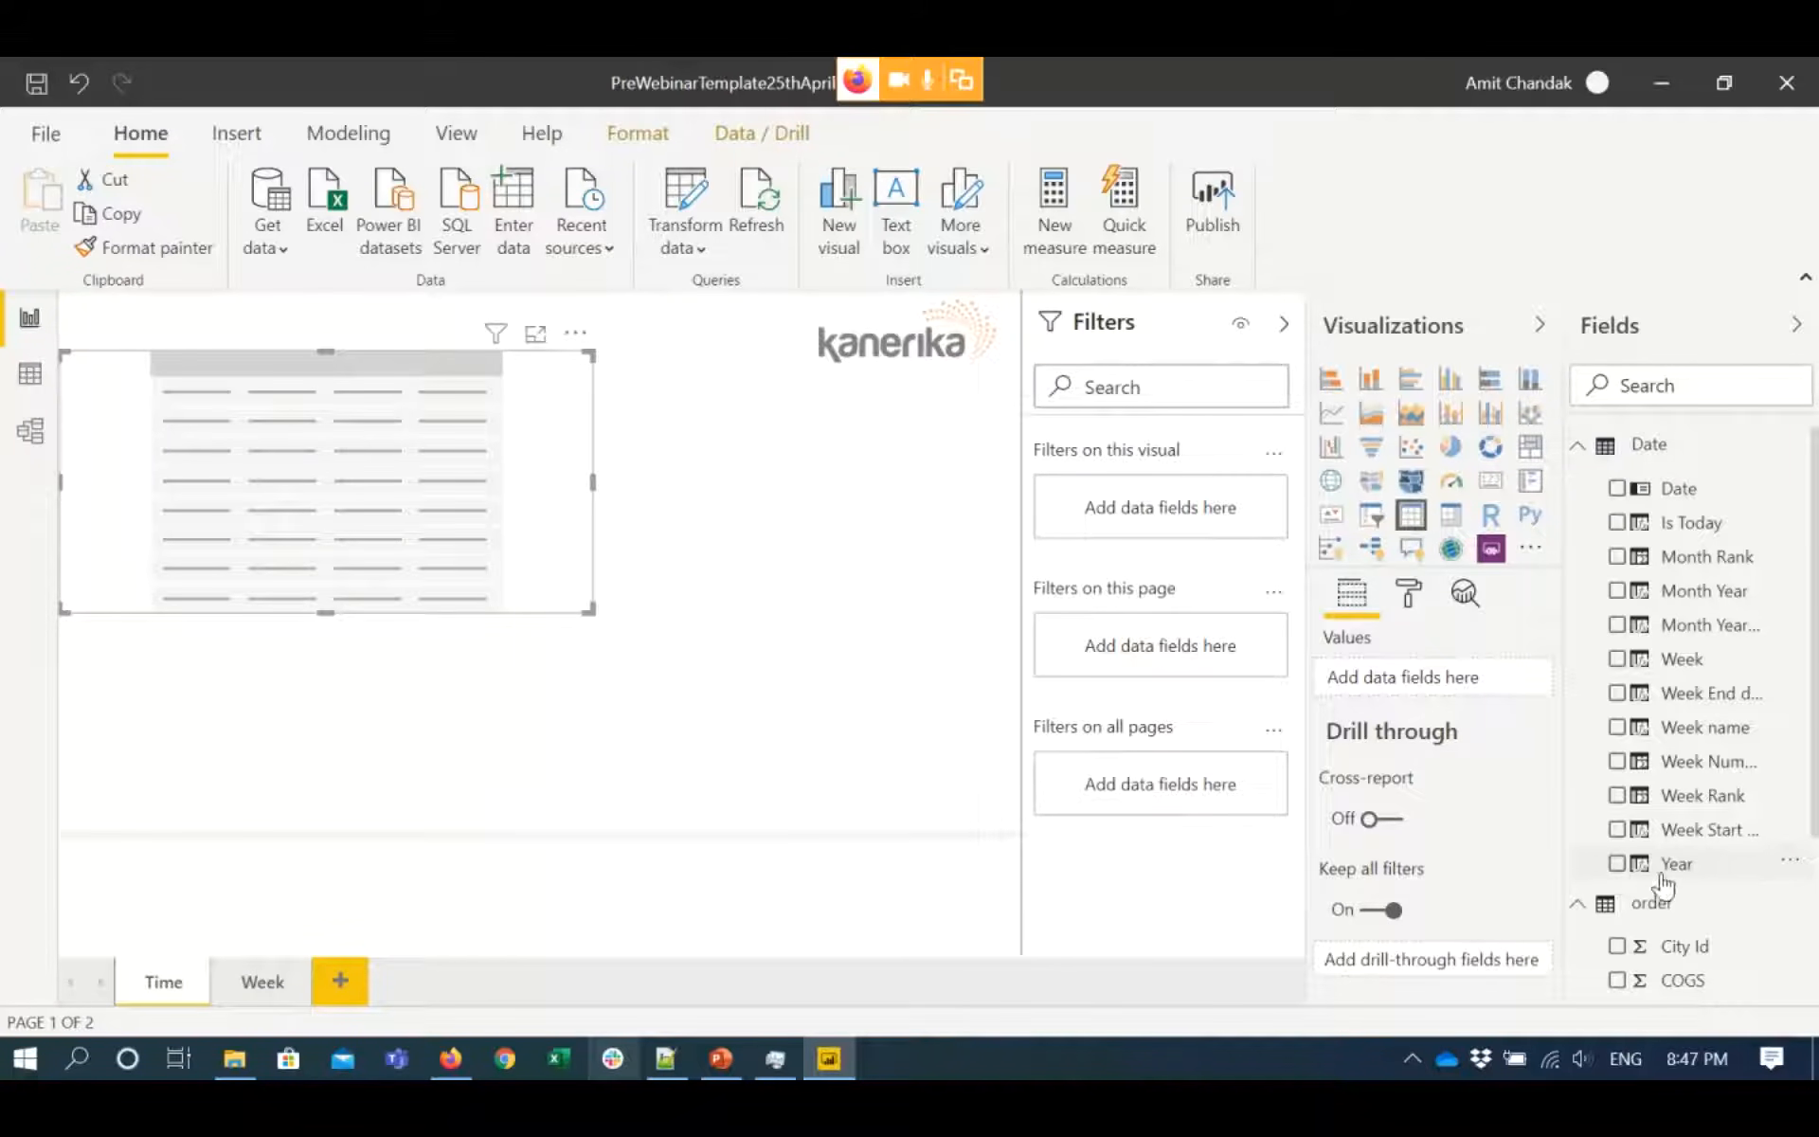
# - Add Year from the Date table and Qty from the order table to the table visual
pyautogui.click(1617, 864)
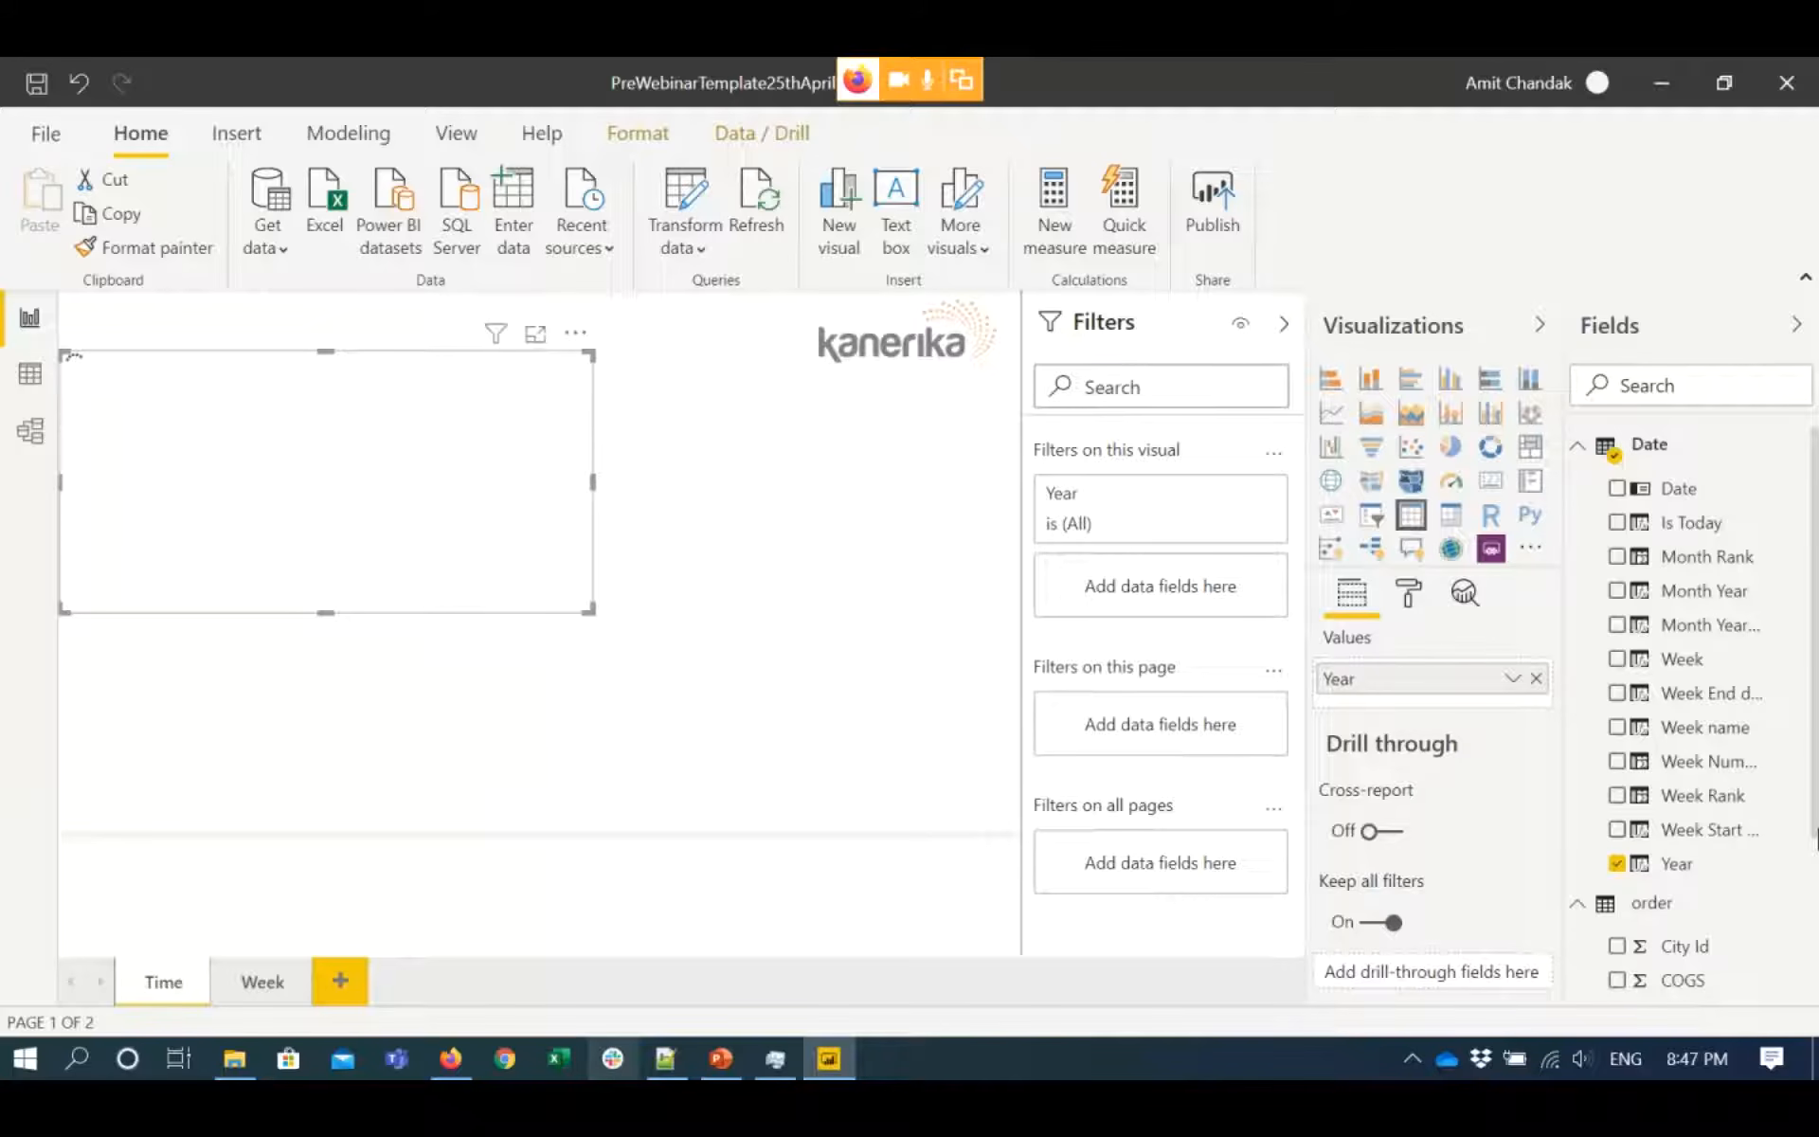
pyautogui.scroll(-5, 1696, 947)
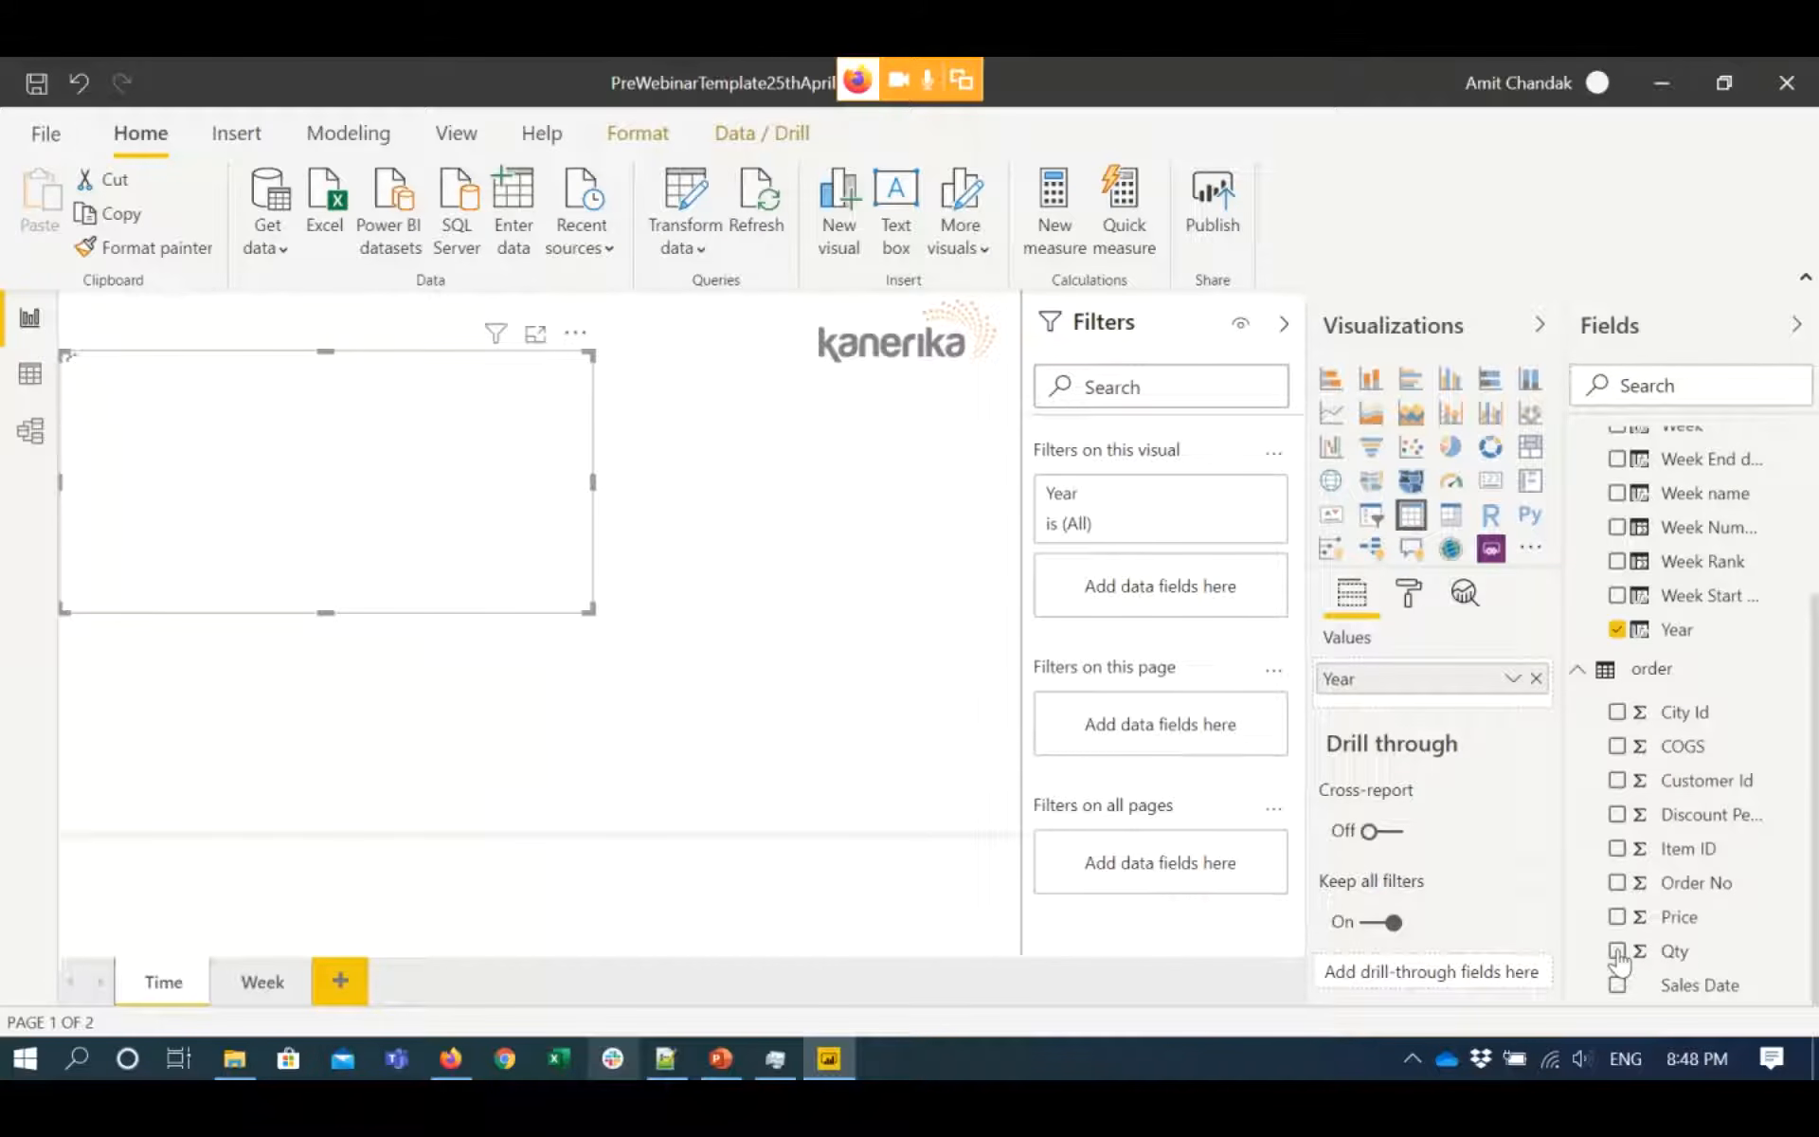
pyautogui.click(1618, 951)
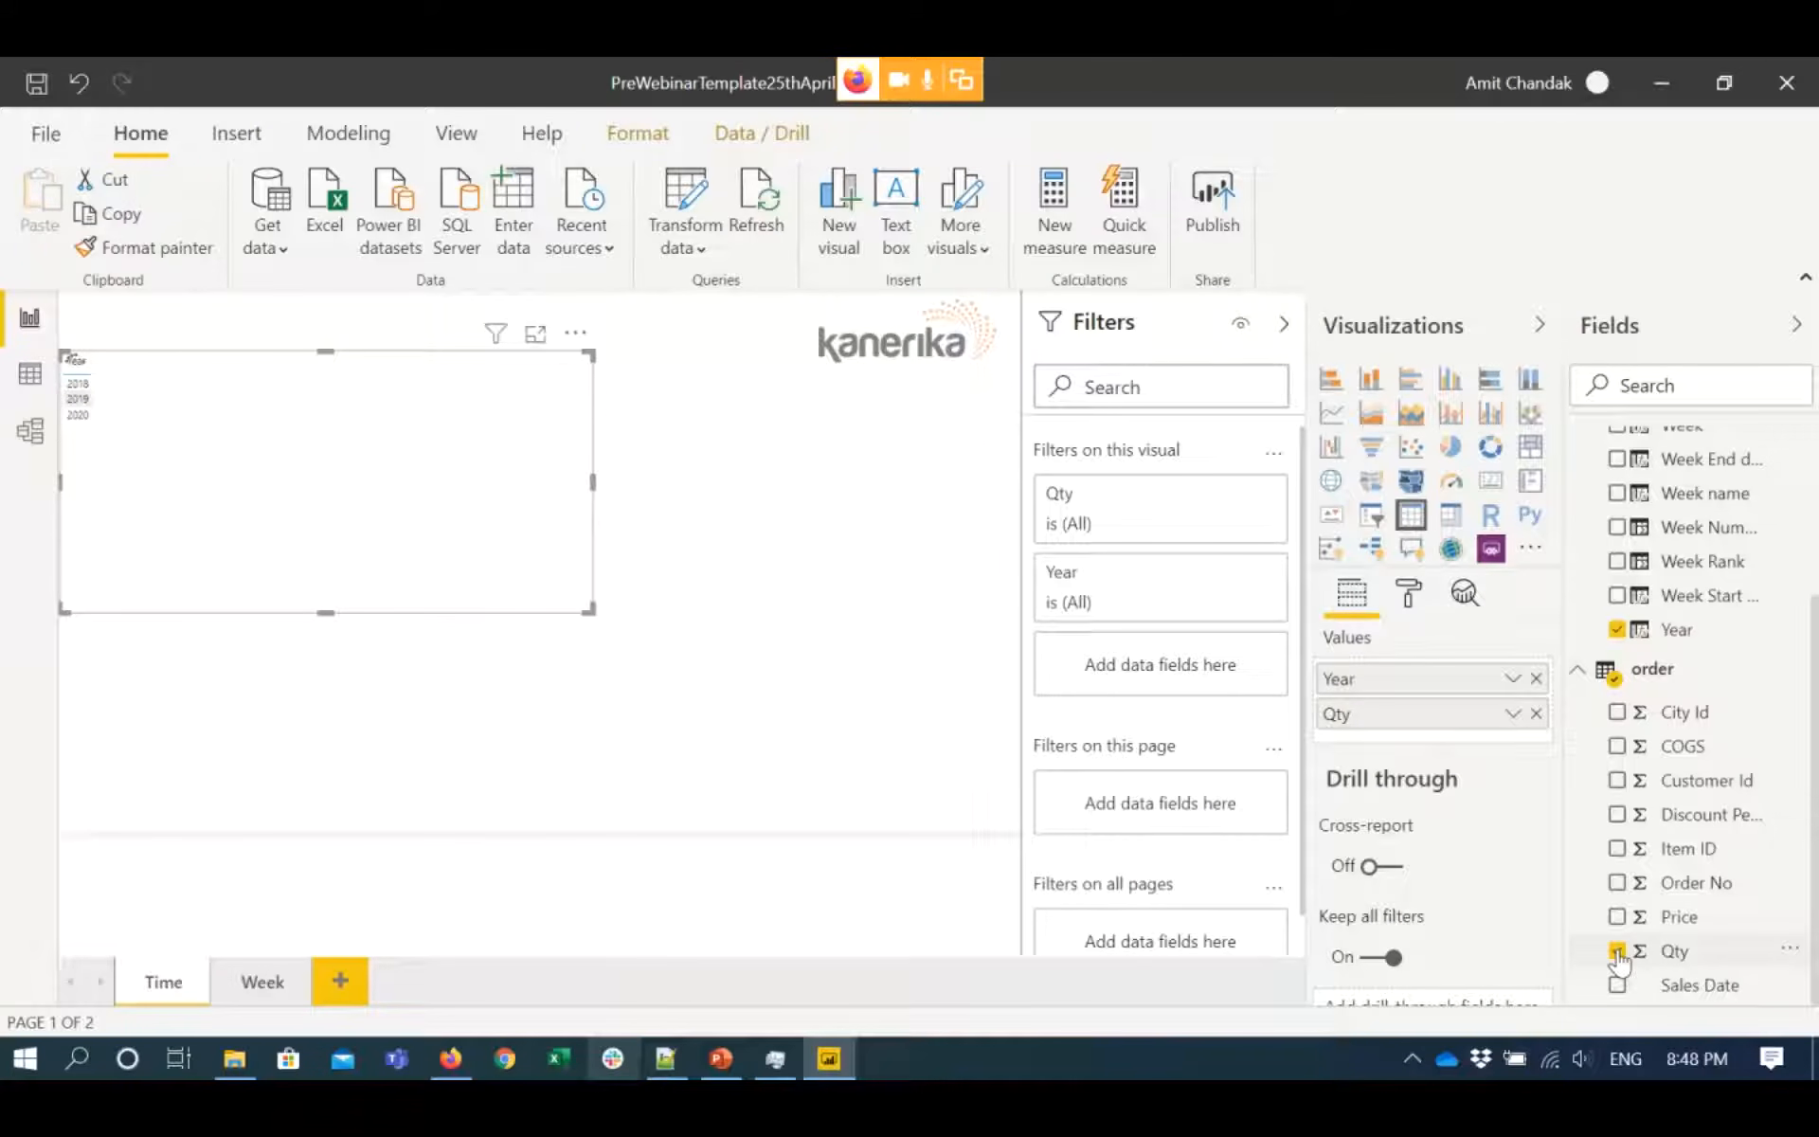
pyautogui.press('XF86AudioRaiseVolume')
pyautogui.press('XF86AudioRaiseVolume')
pyautogui.press('XF86AudioRaiseVolume')
pyautogui.press('XF86AudioRaiseVolume')
pyautogui.press('XF86AudioRaiseVolume')
pyautogui.press('XF86AudioRaiseVolume')
pyautogui.press('XF86AudioRaiseVolume')
pyautogui.press('XF86AudioRaiseVolume')
pyautogui.press('Escape')
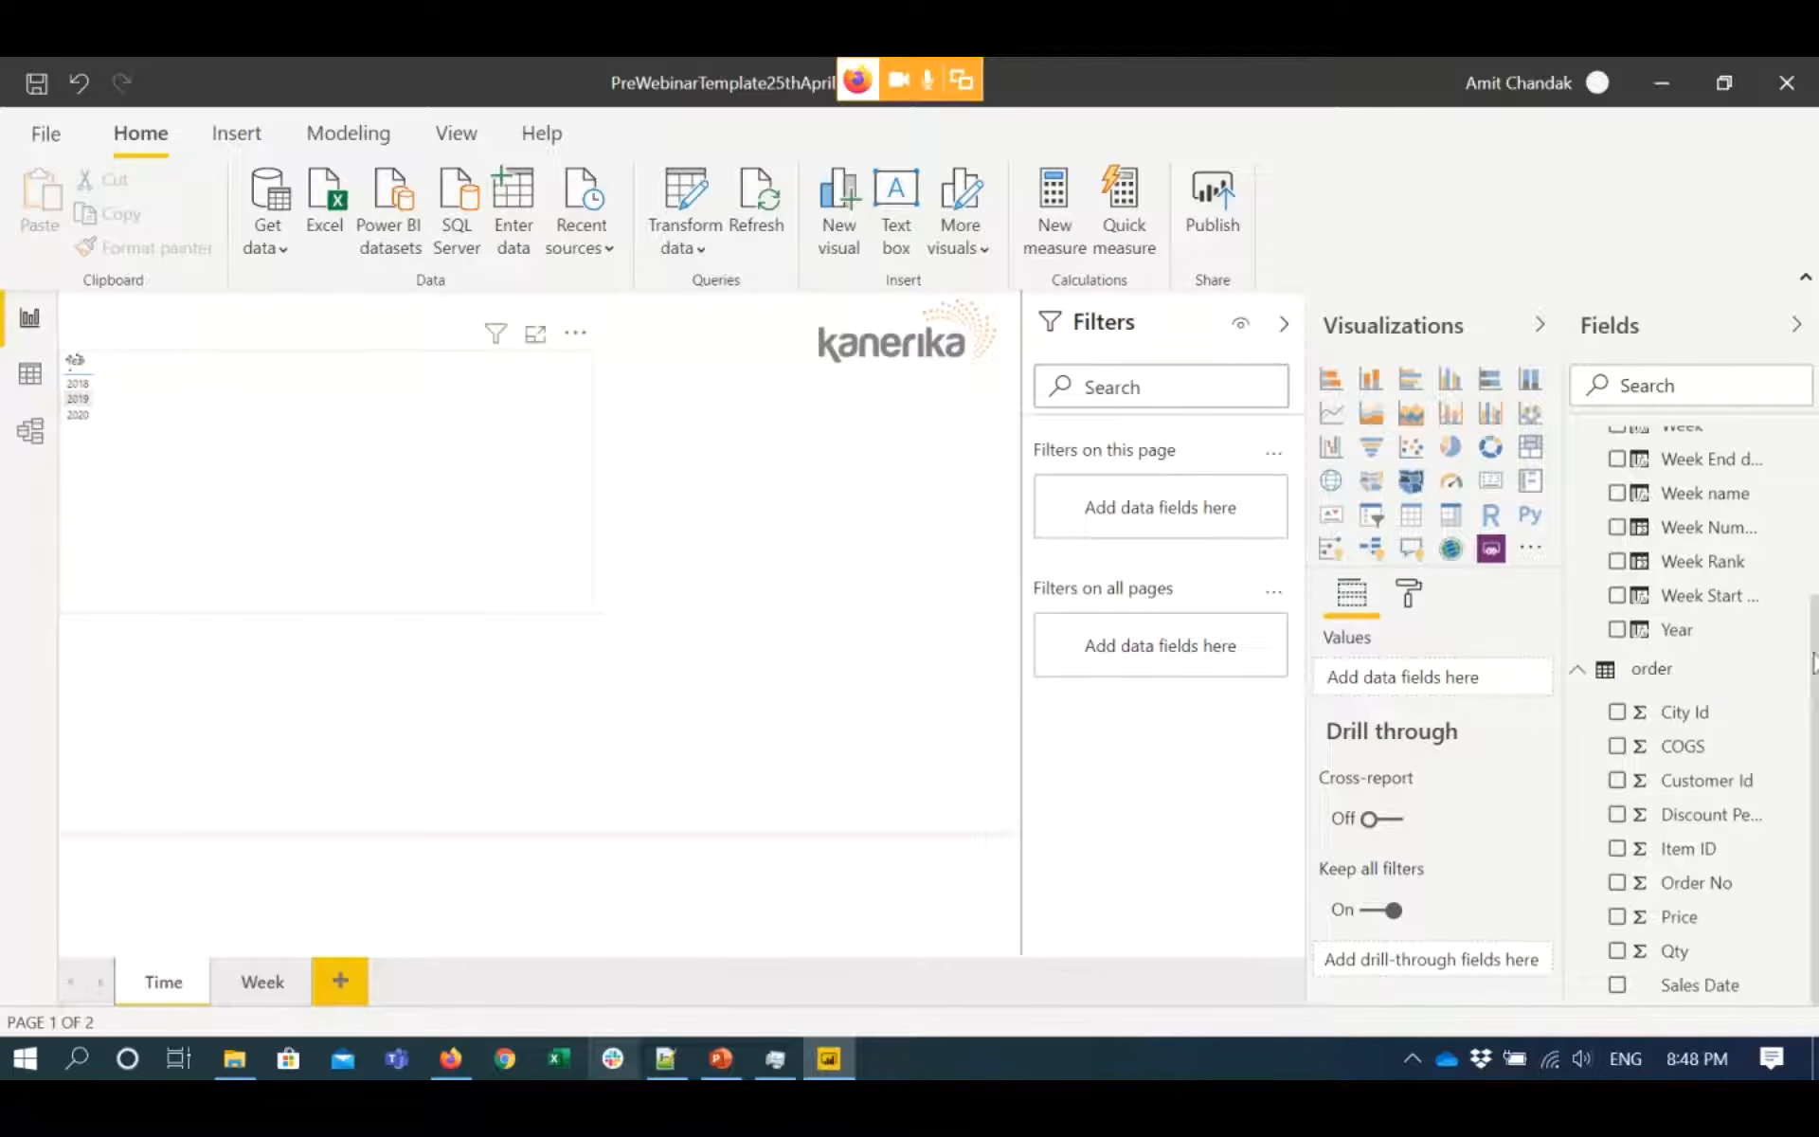
# - Save the report with the new Year and Qty table visual
pyautogui.scroll(2, 1807, 625)
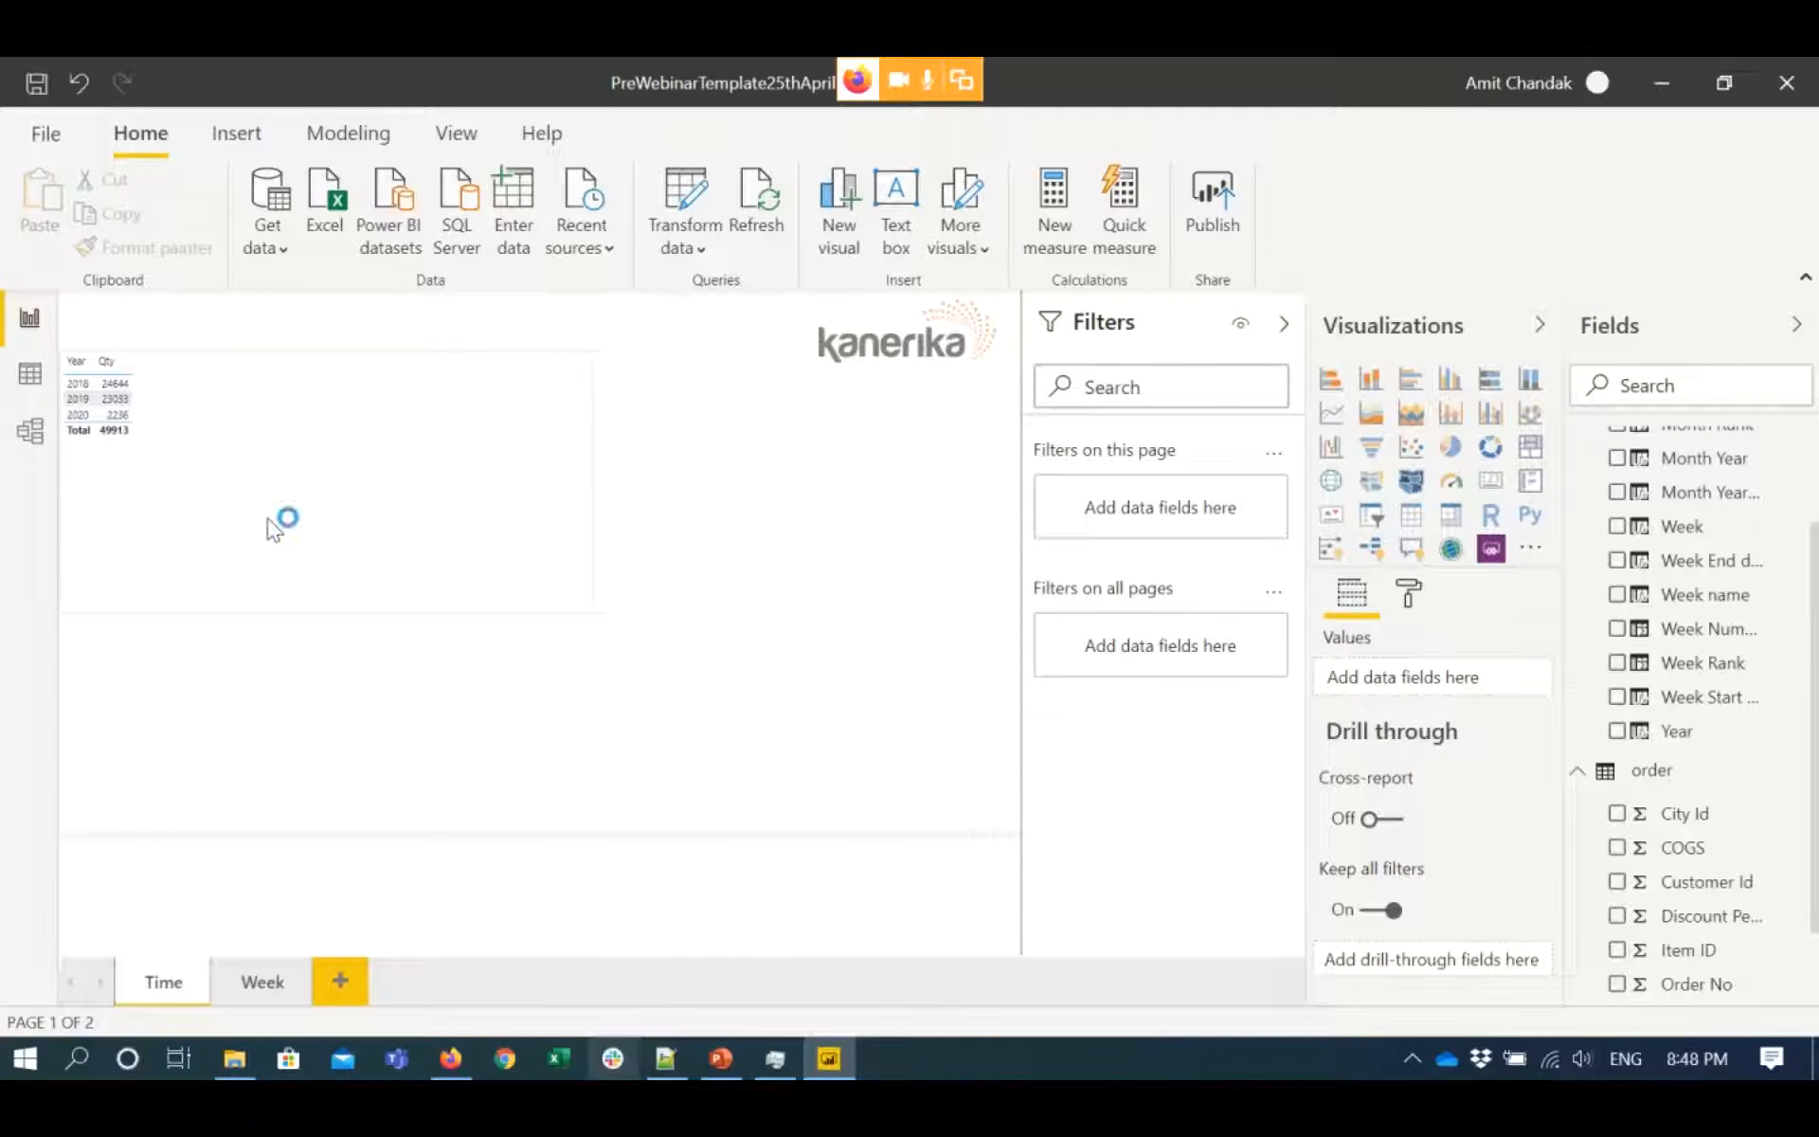
pyautogui.hotkey('ctrl', 's')
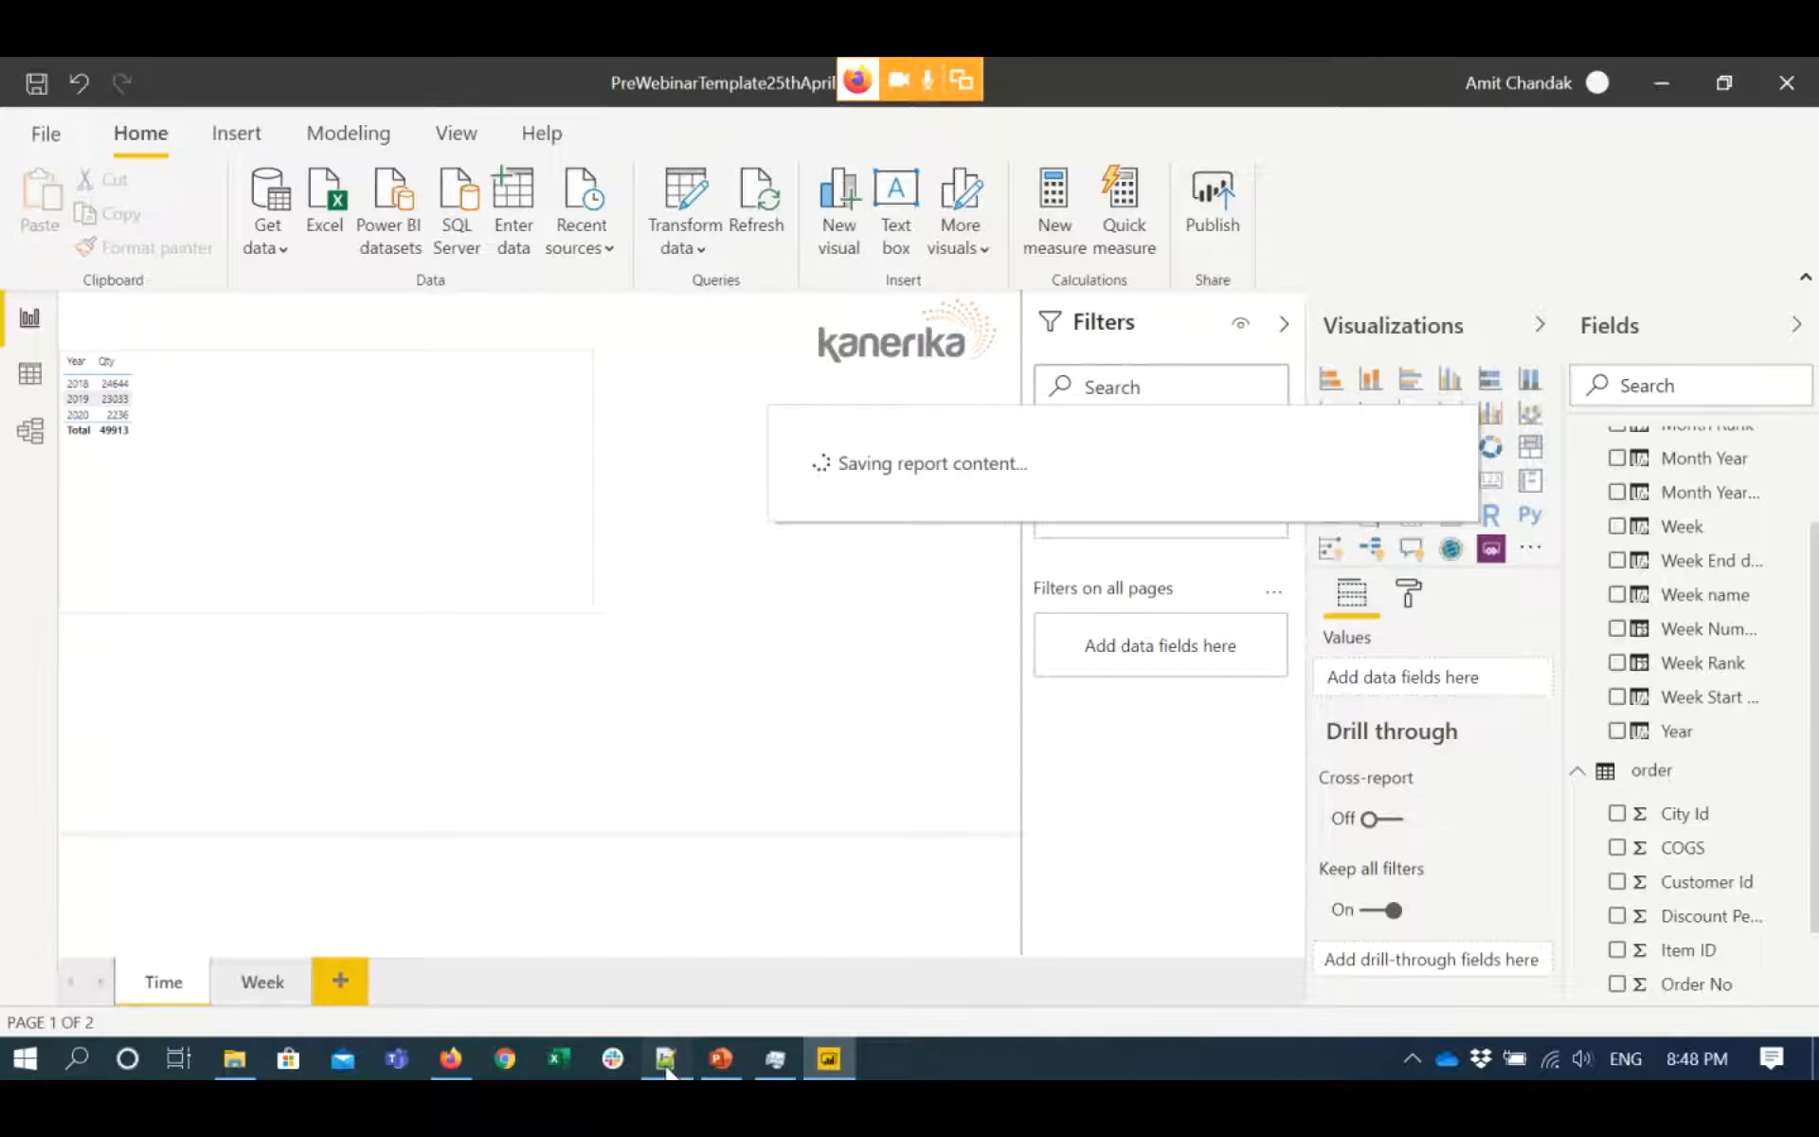
# - Add a new measure to the Date table
pyautogui.click(1055, 248)
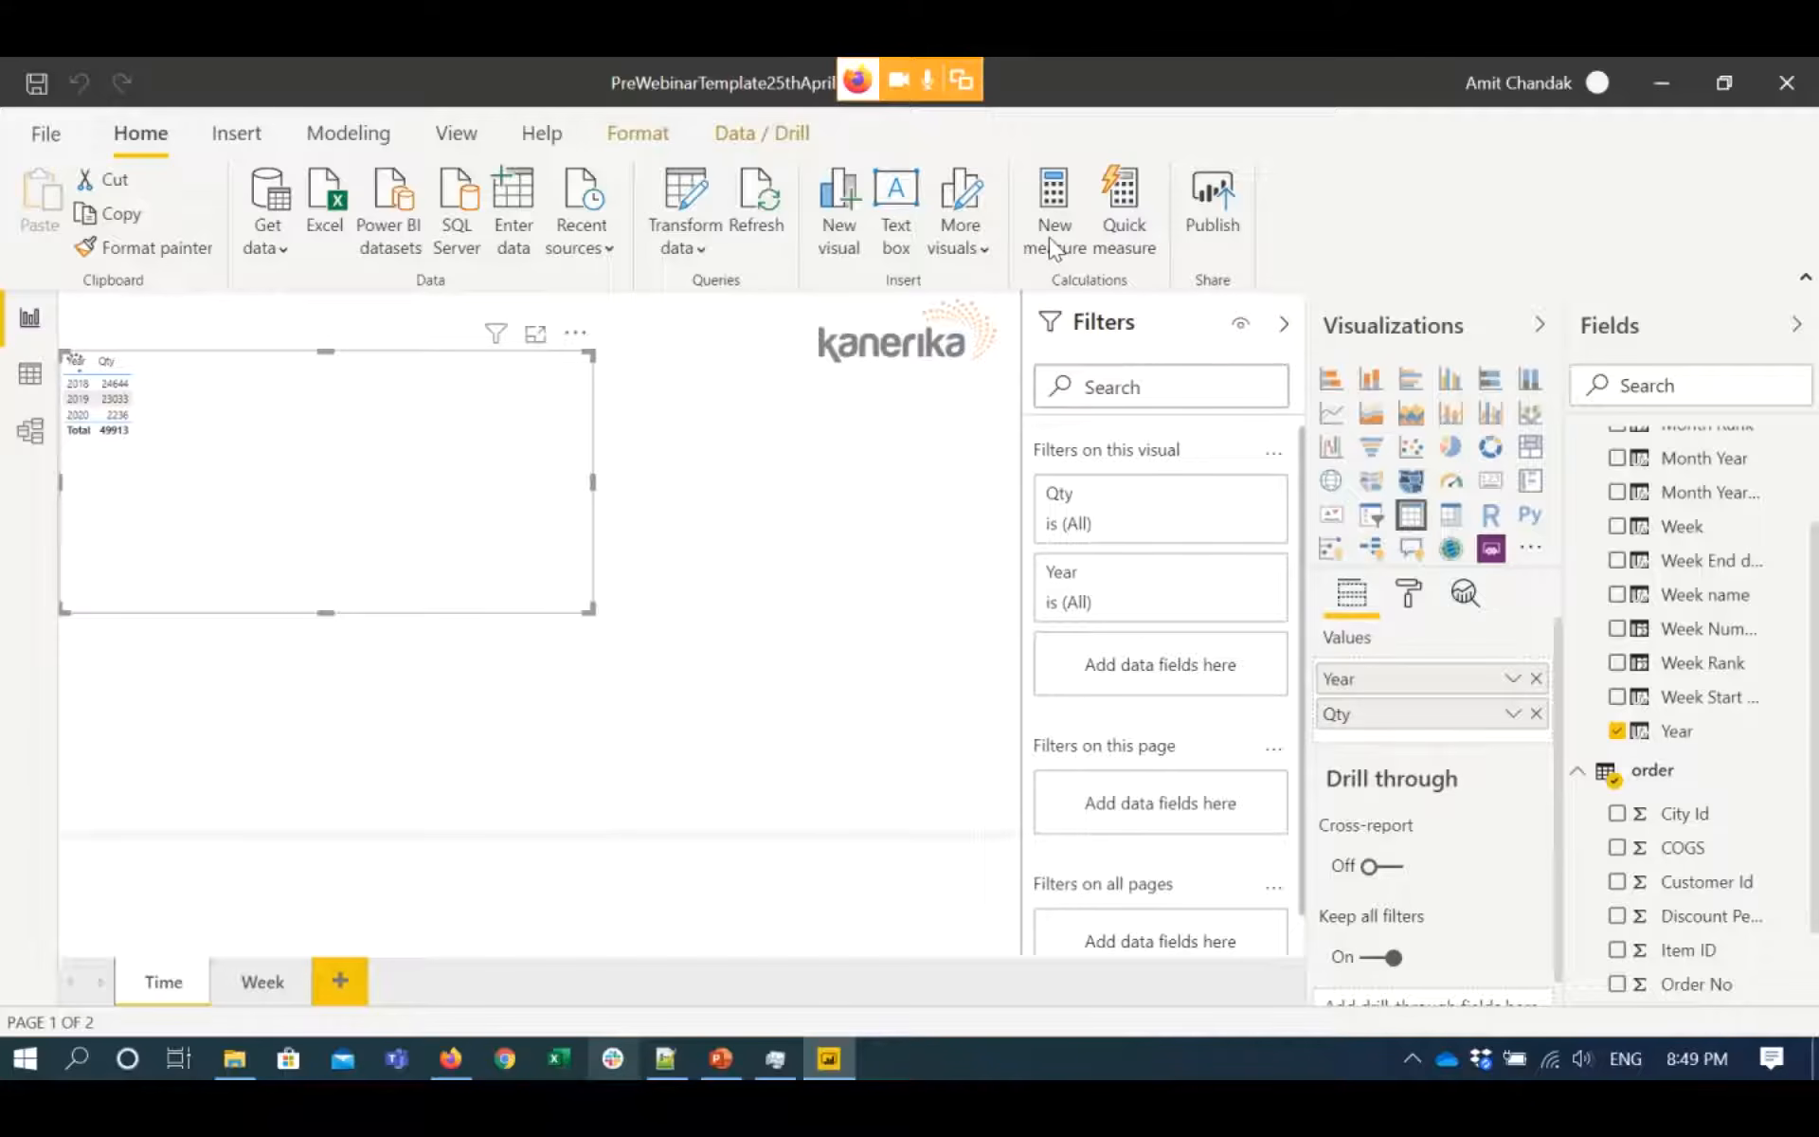
pyautogui.click(1053, 237)
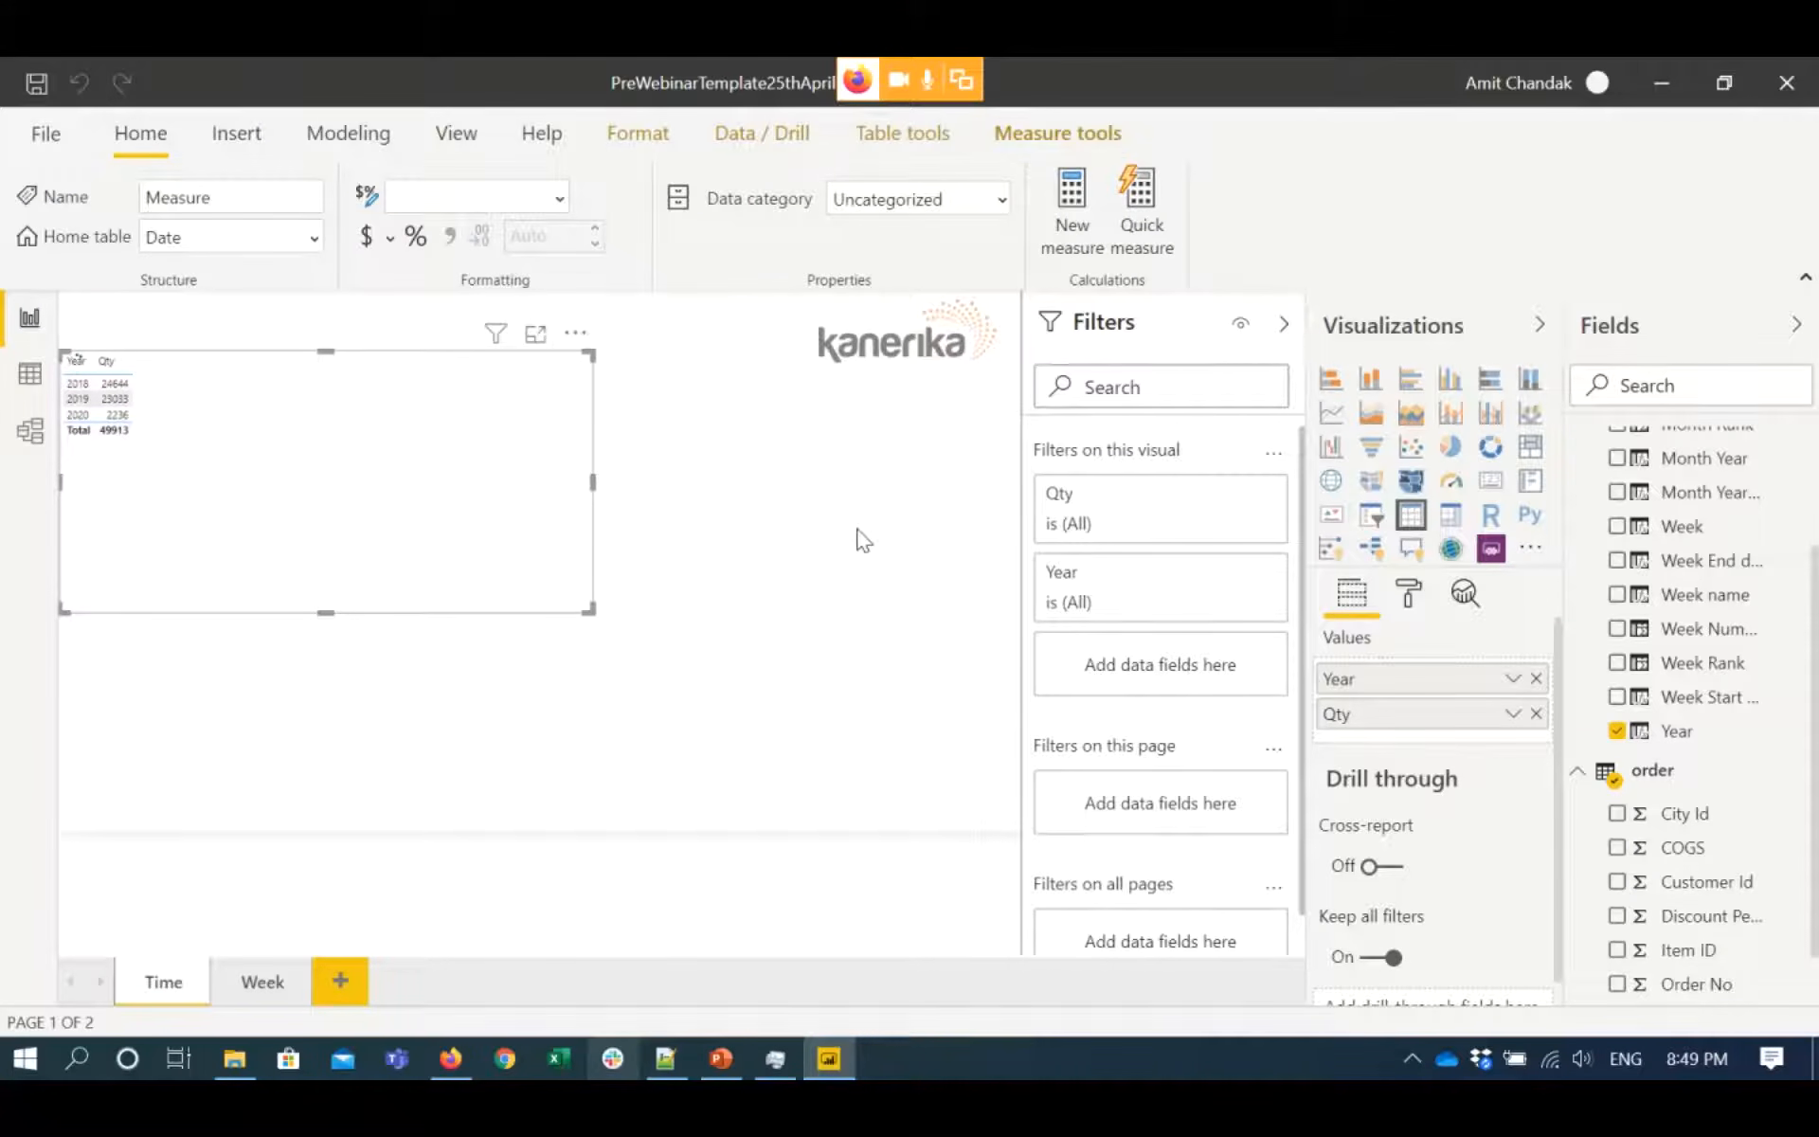
pyautogui.moveTo(731, 1070)
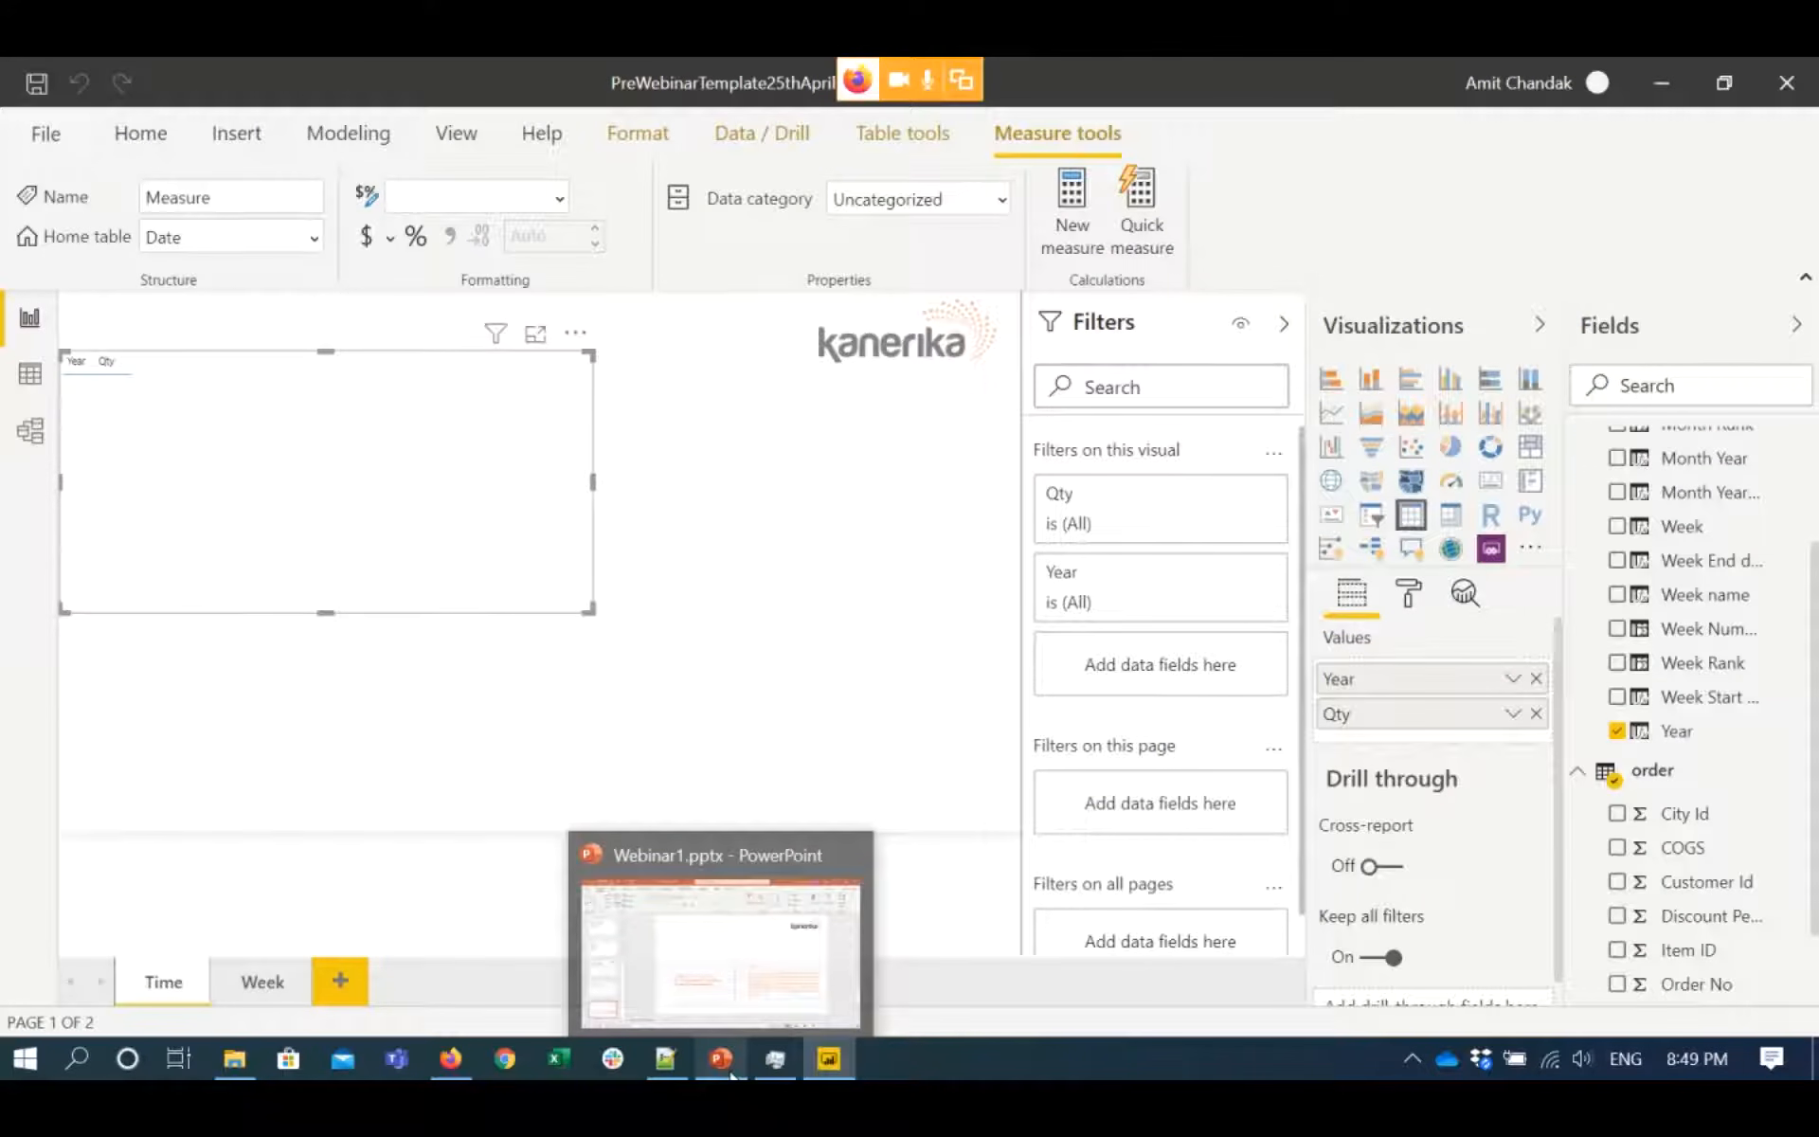
pyautogui.click(1073, 223)
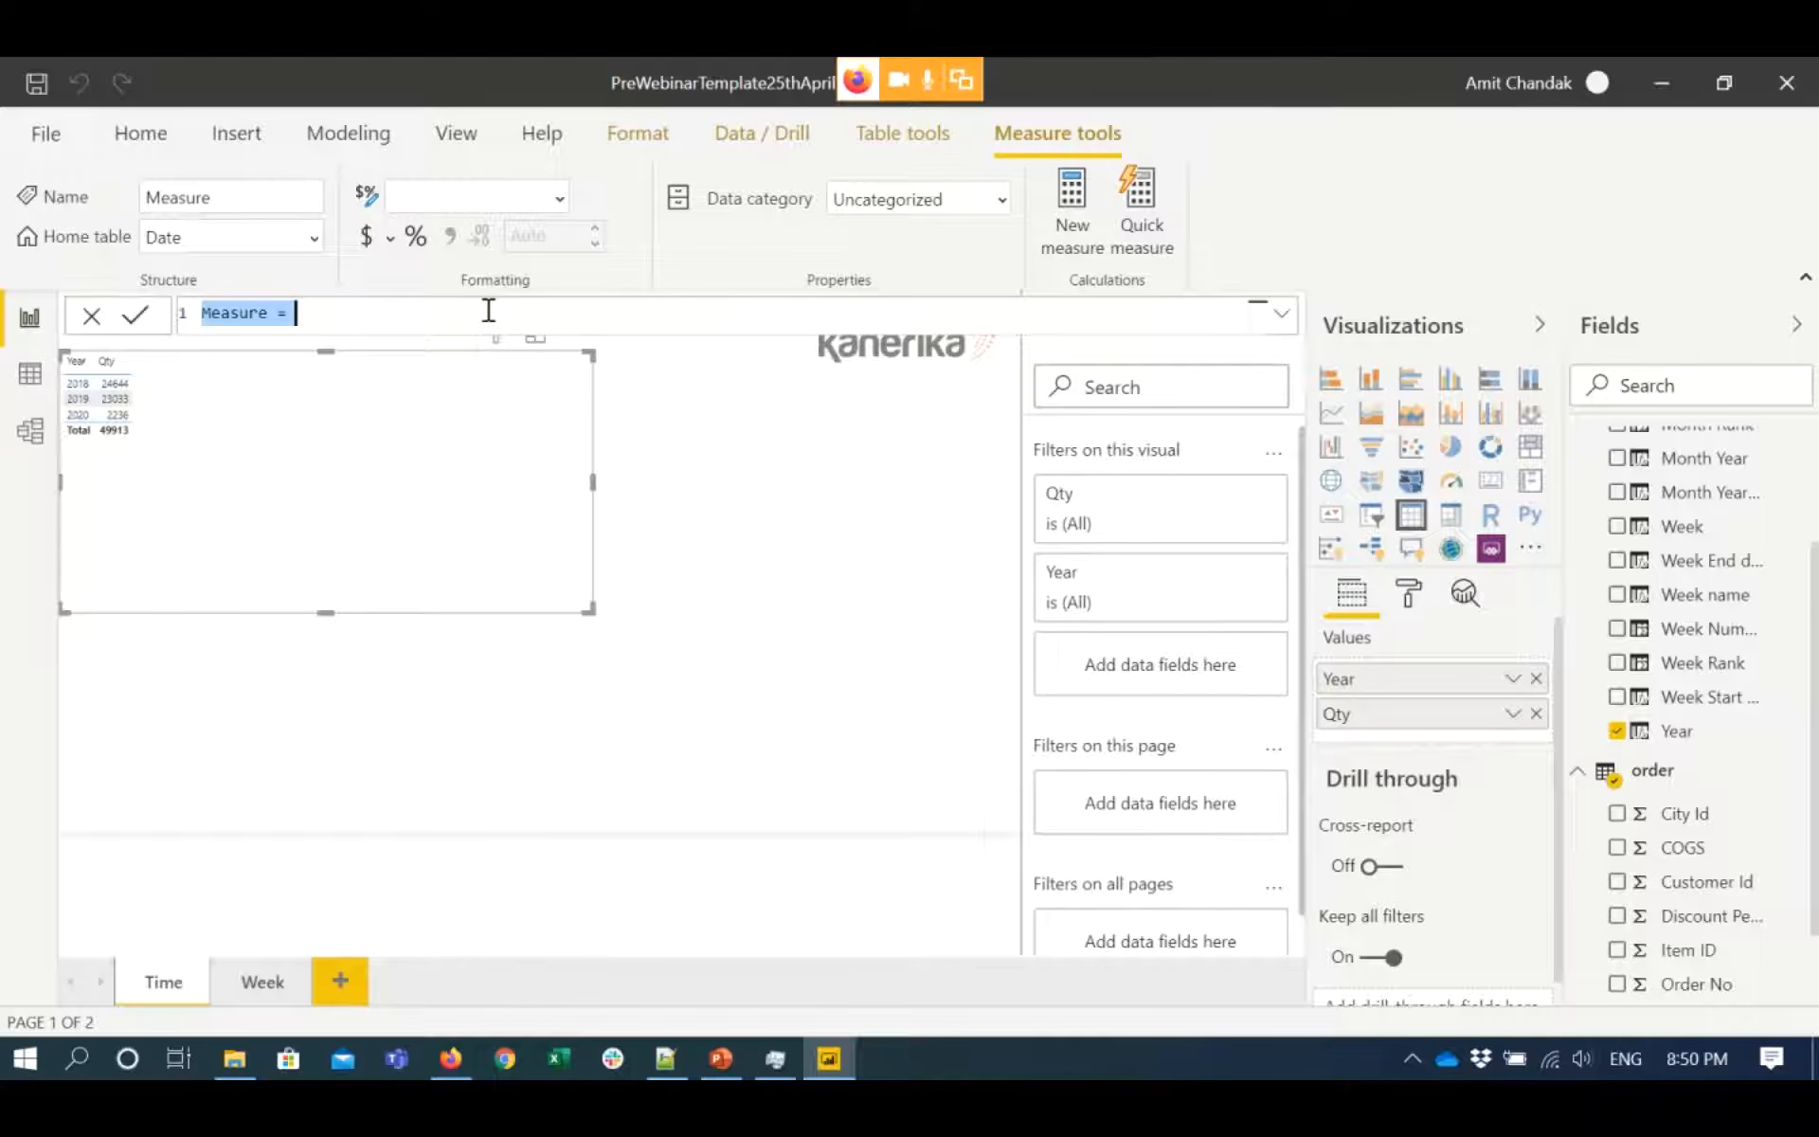
pyautogui.write("YTD QTY = TOTALYTD(Sum('order'[Qty]),'Date'[Date])")
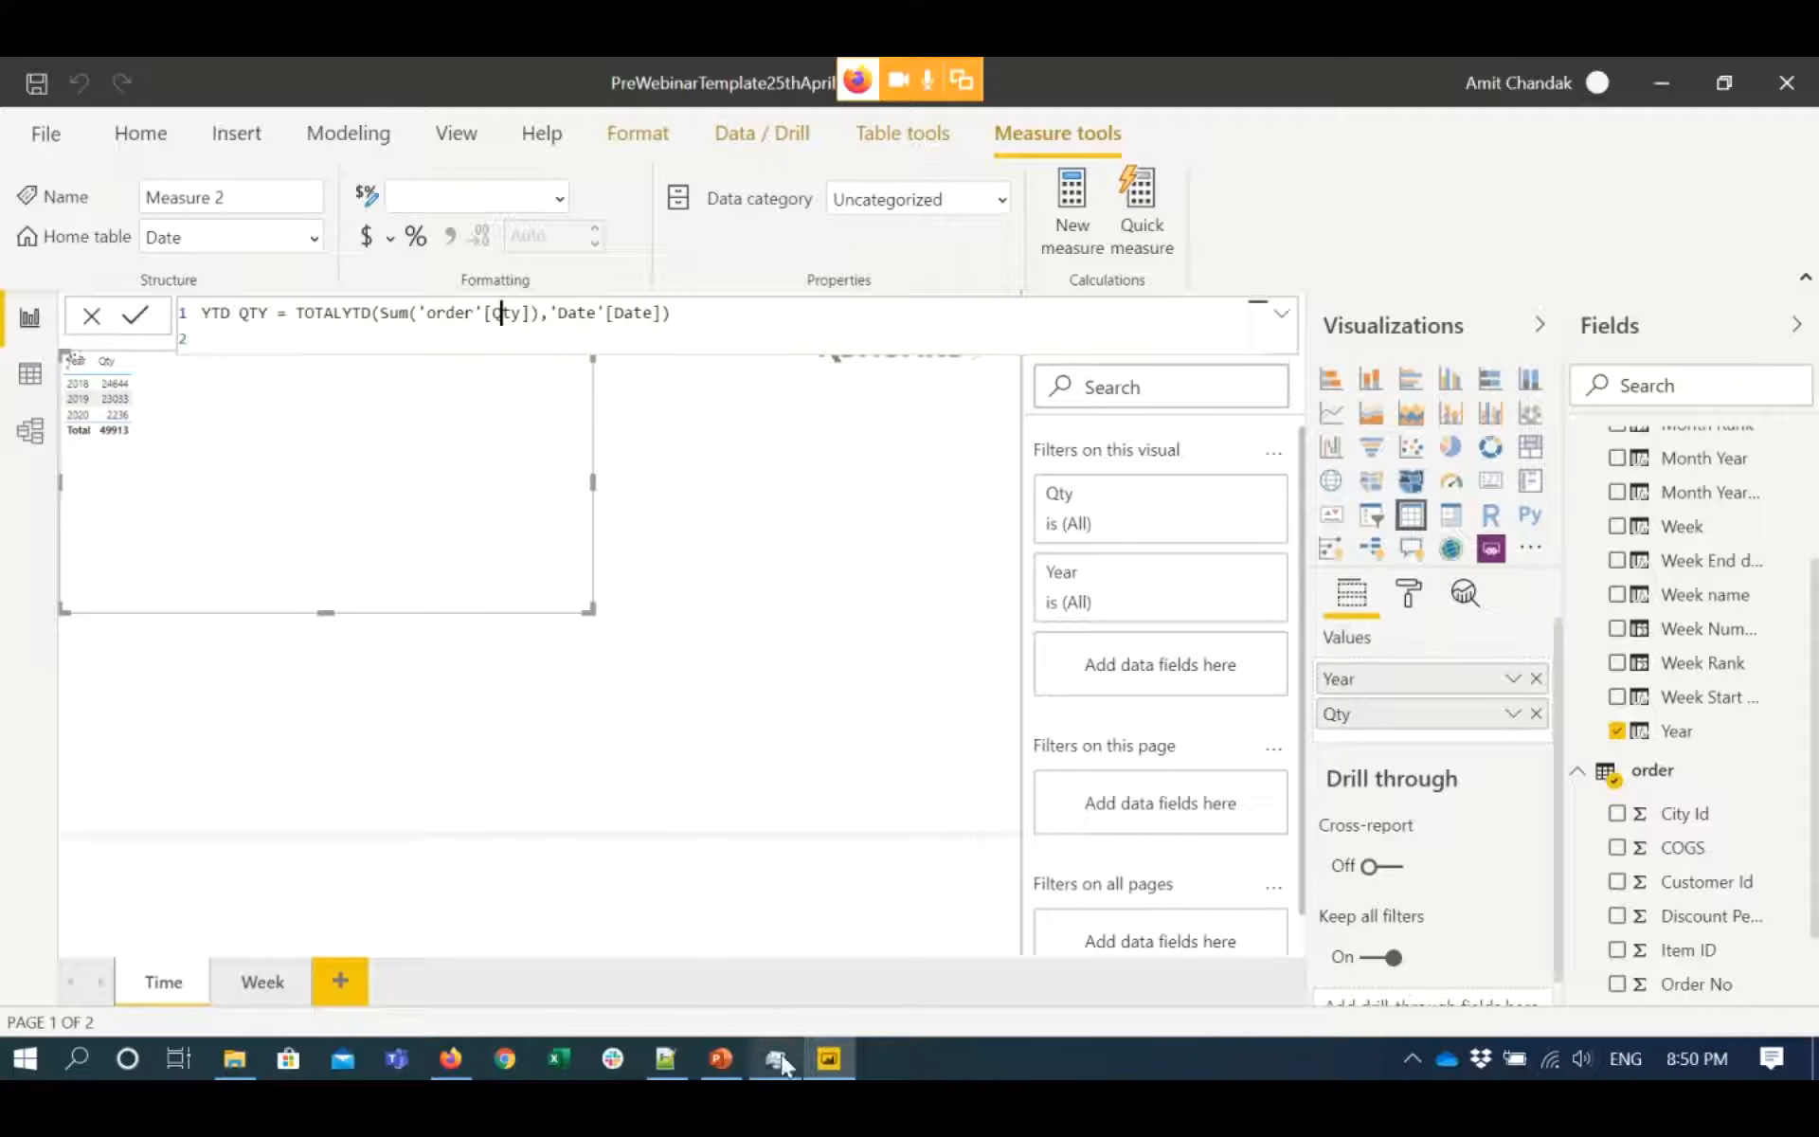
pyautogui.click(668, 315)
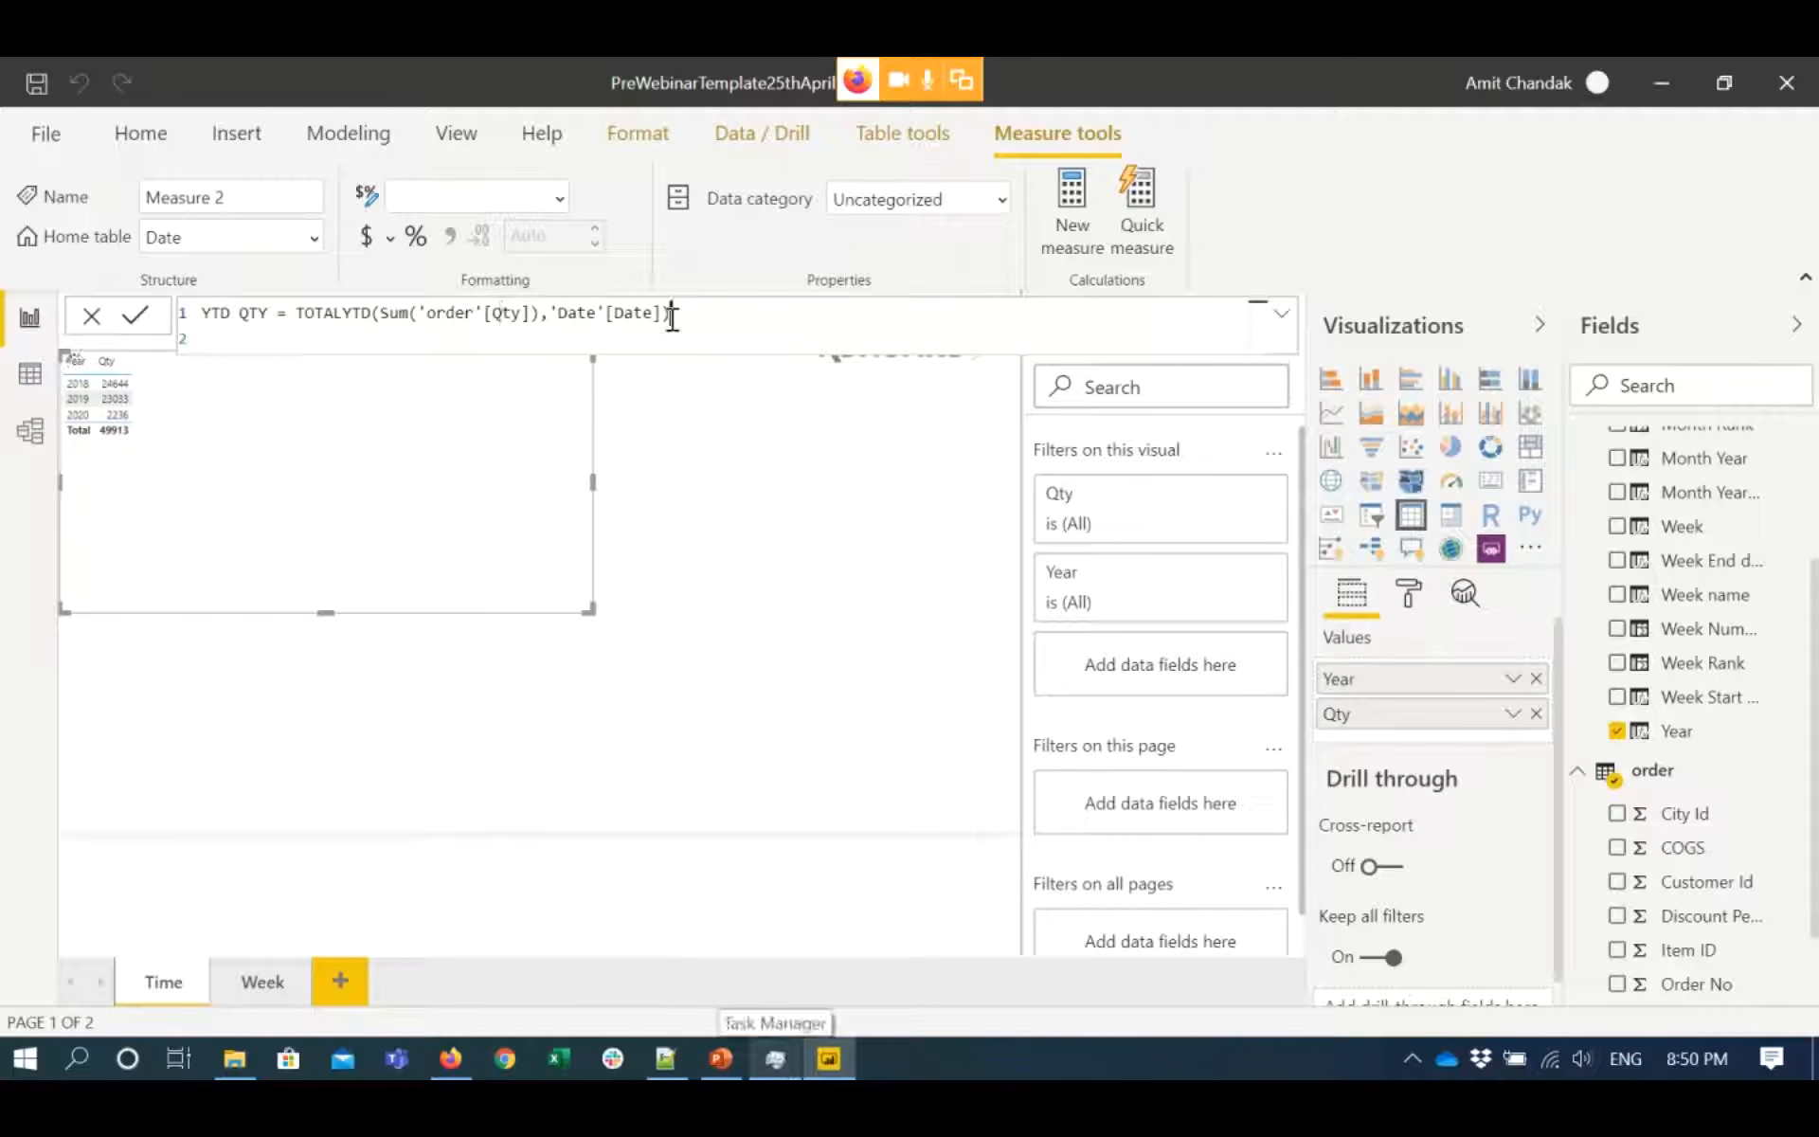
pyautogui.press('Escape')
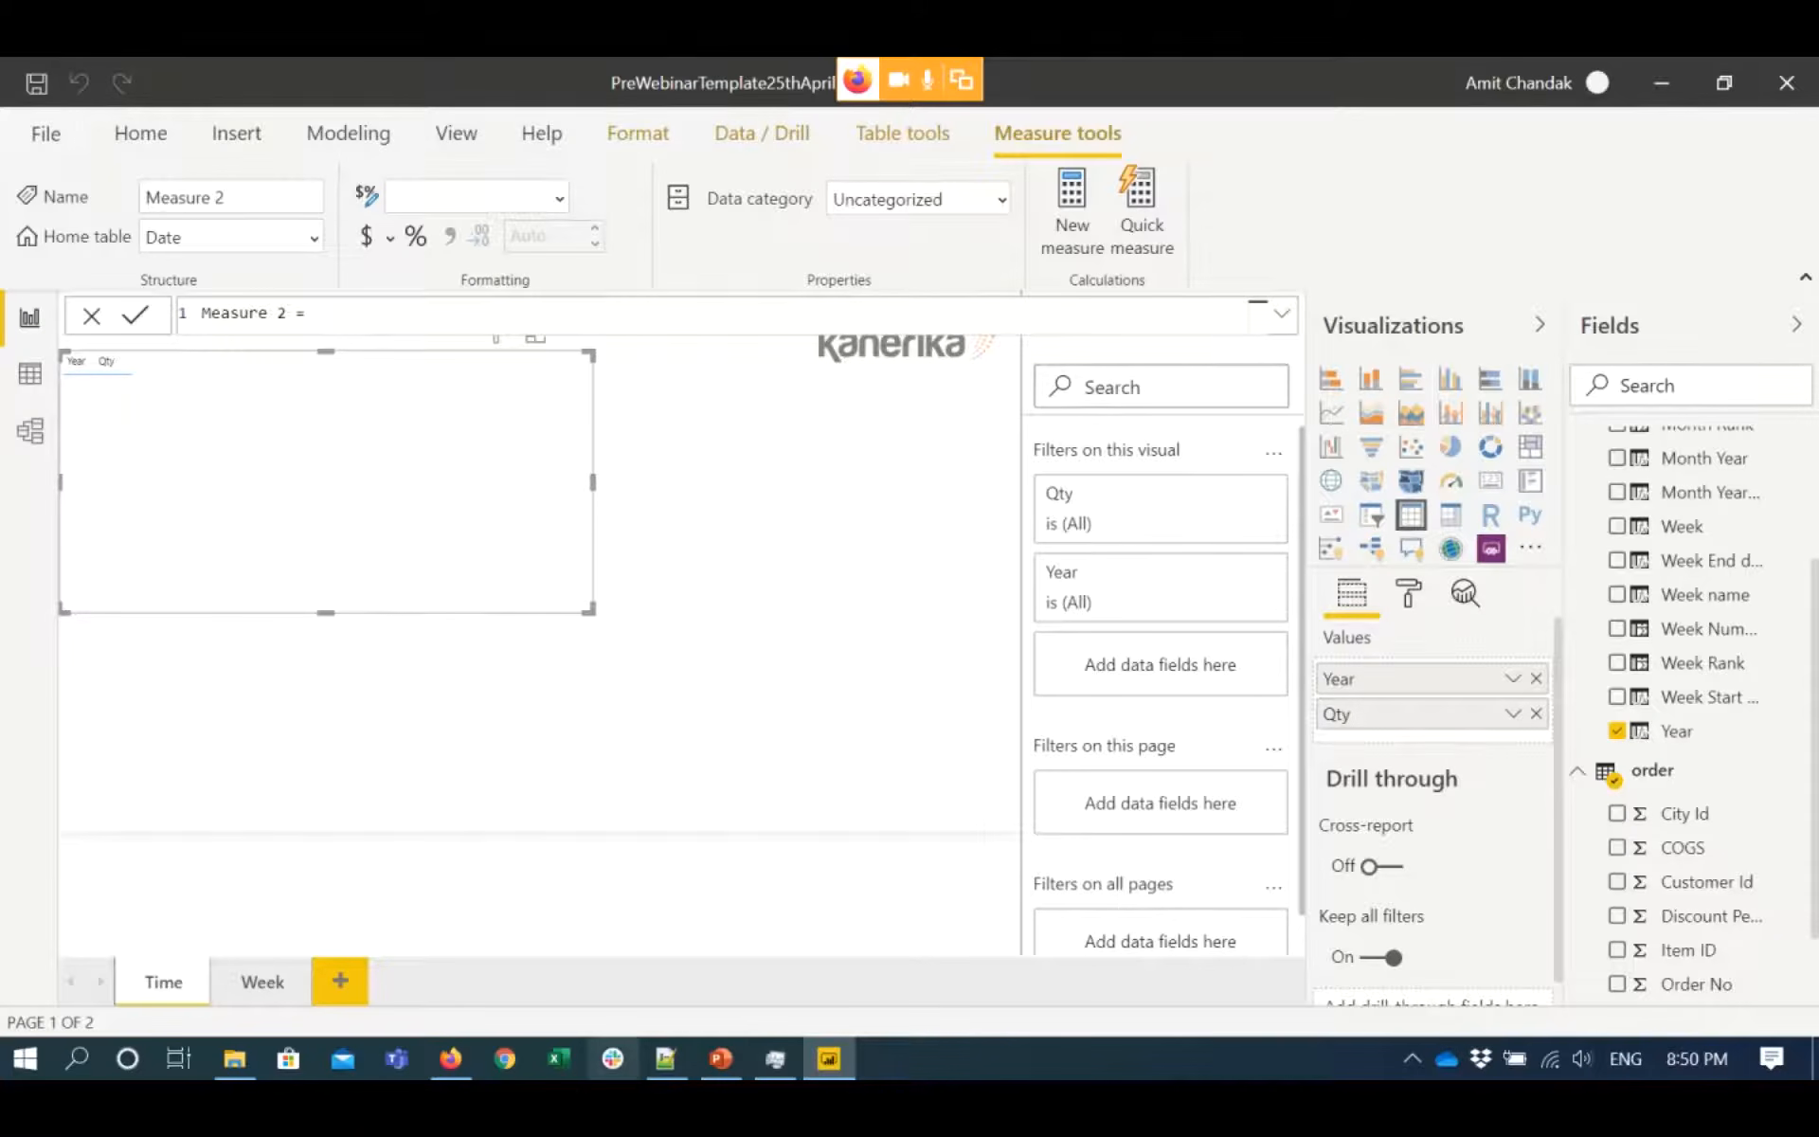
pyautogui.click(668, 1053)
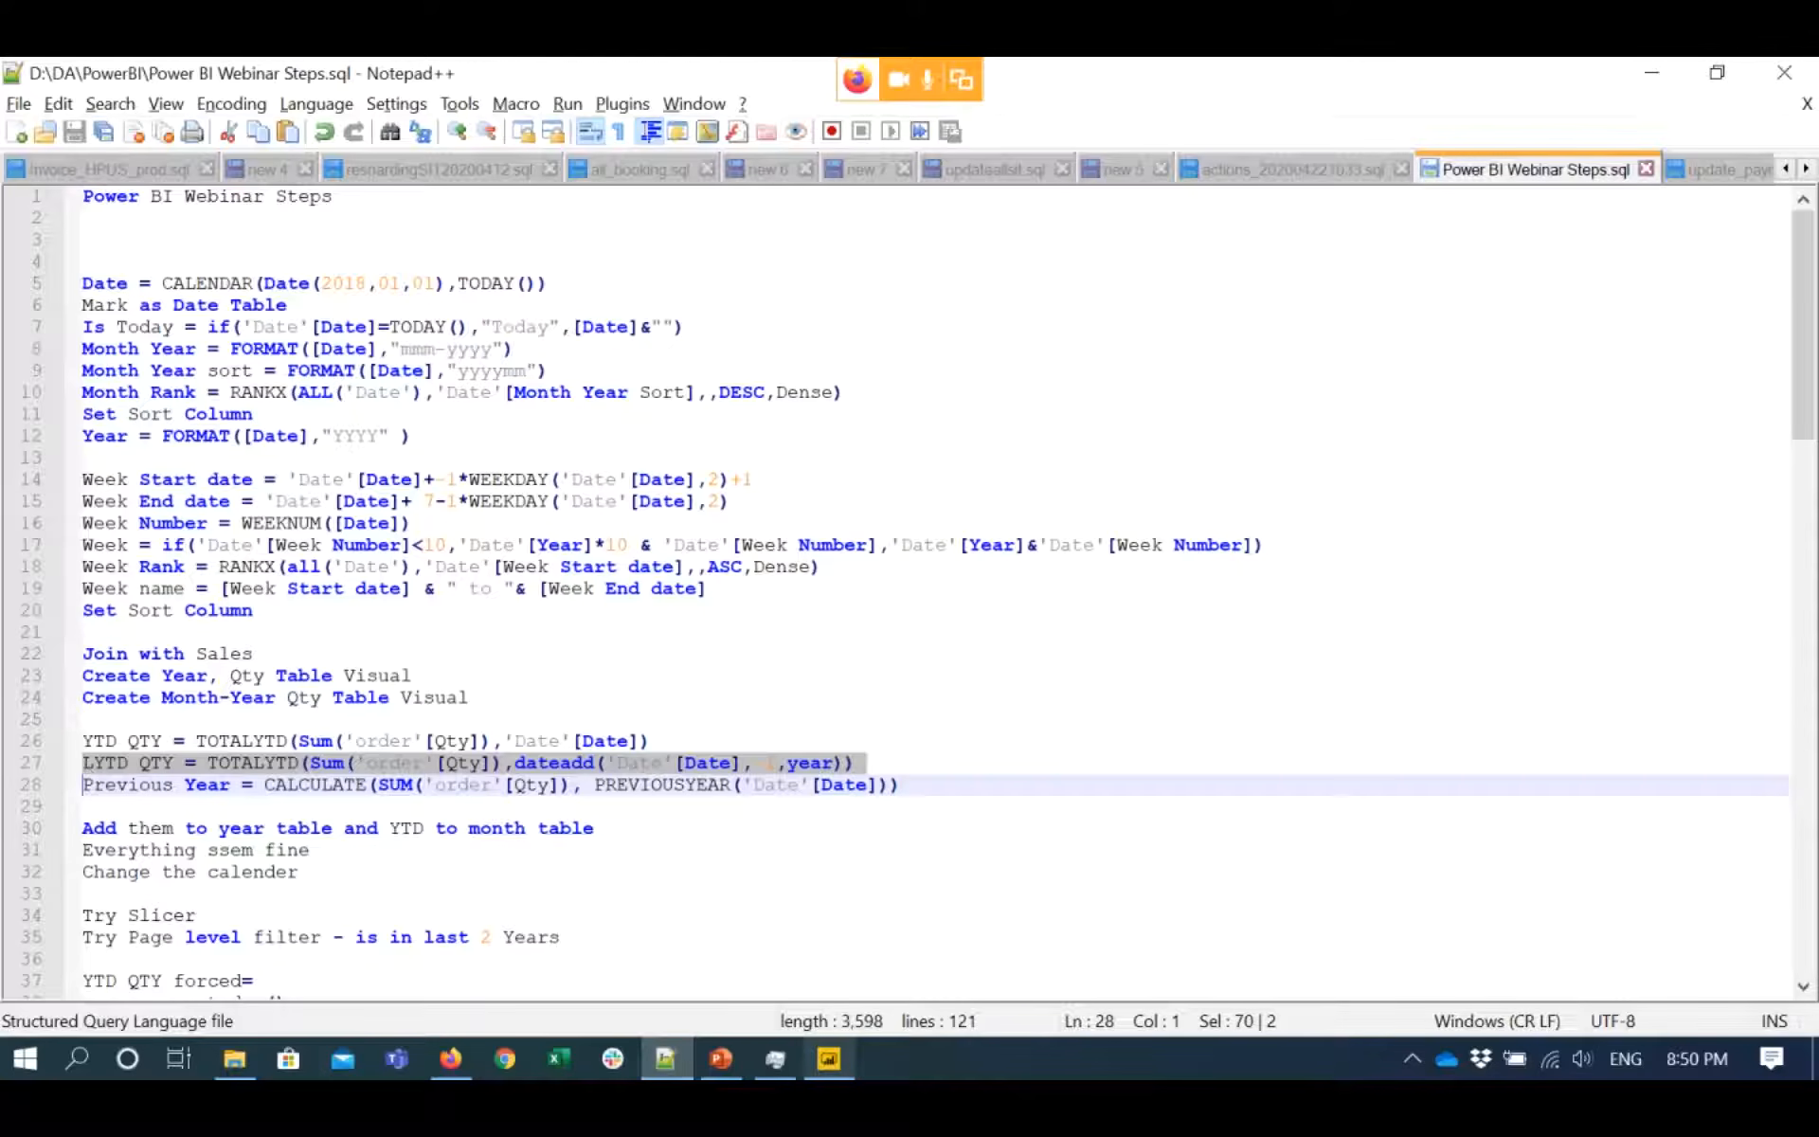
pyautogui.click(828, 1059)
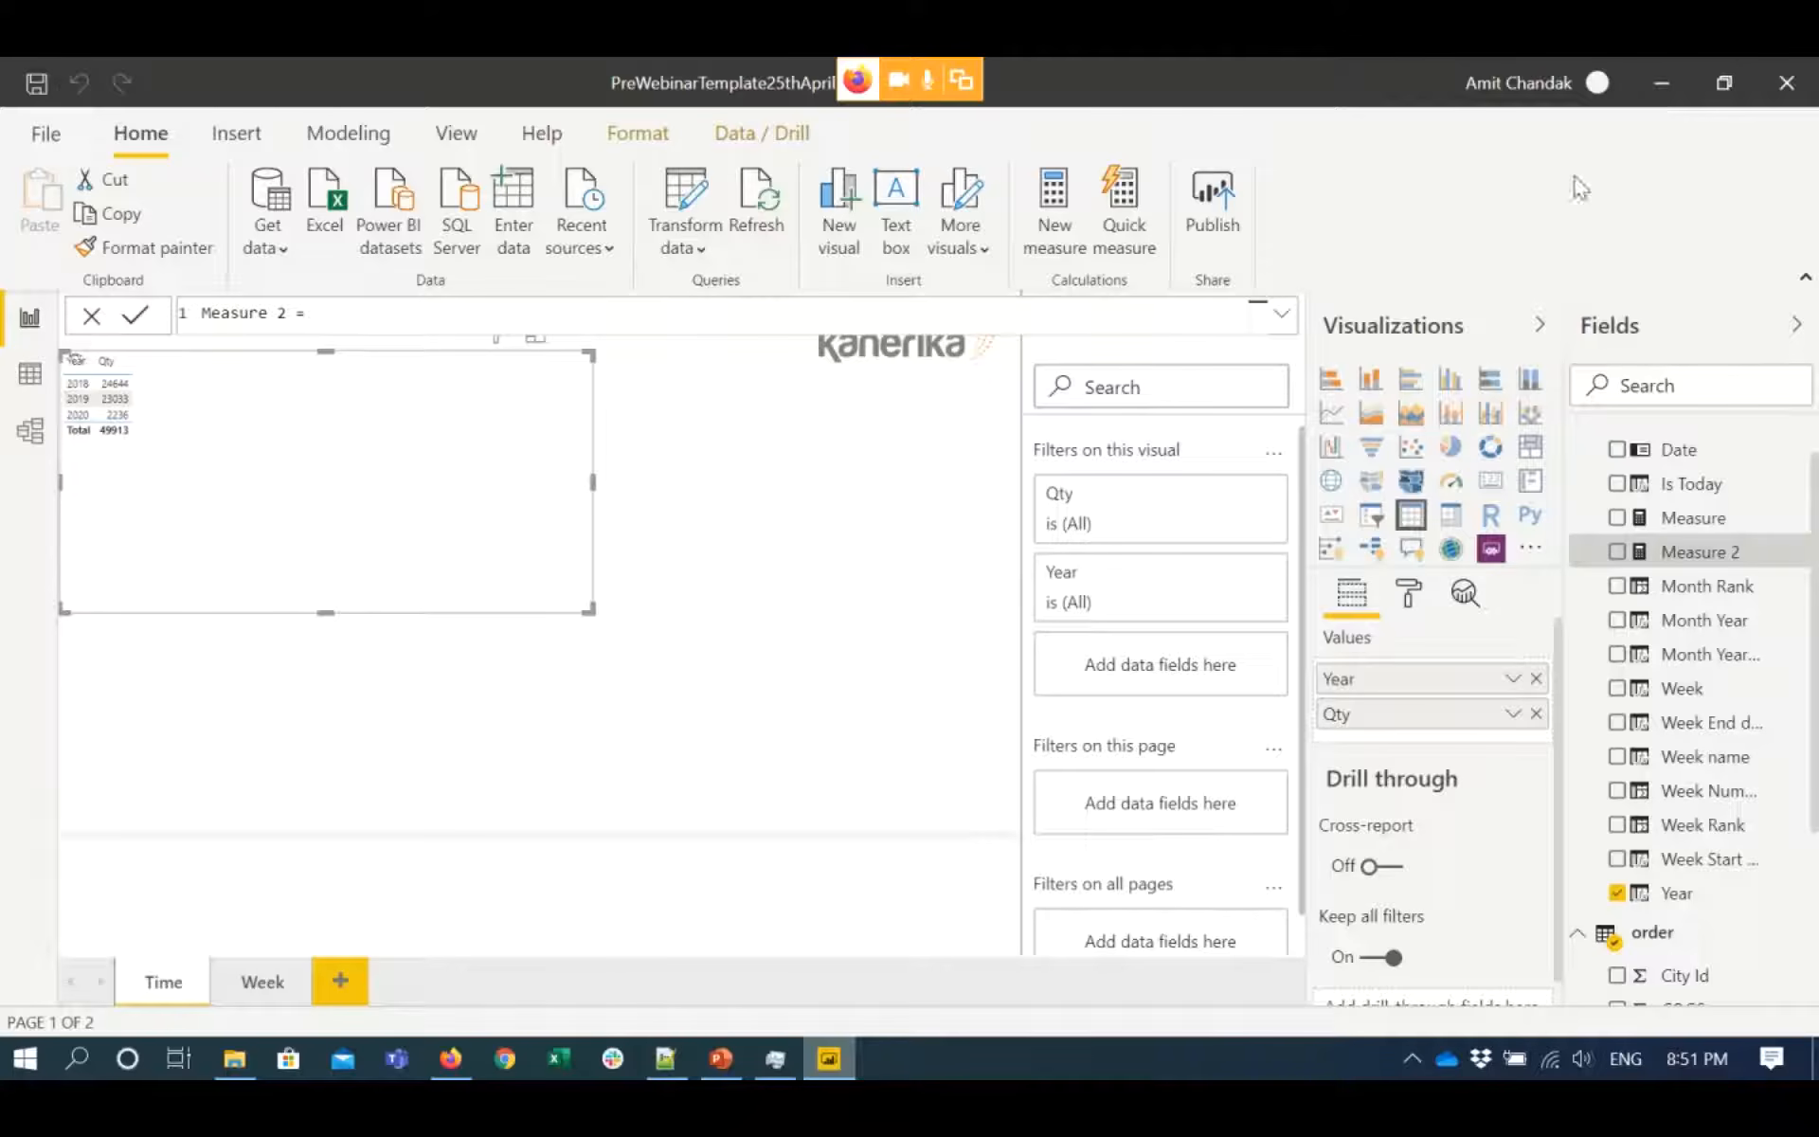
# - Switch to Task Manager, end the Microsoft PowerPoint task and minimize Task Manager
pyautogui.click(792, 1064)
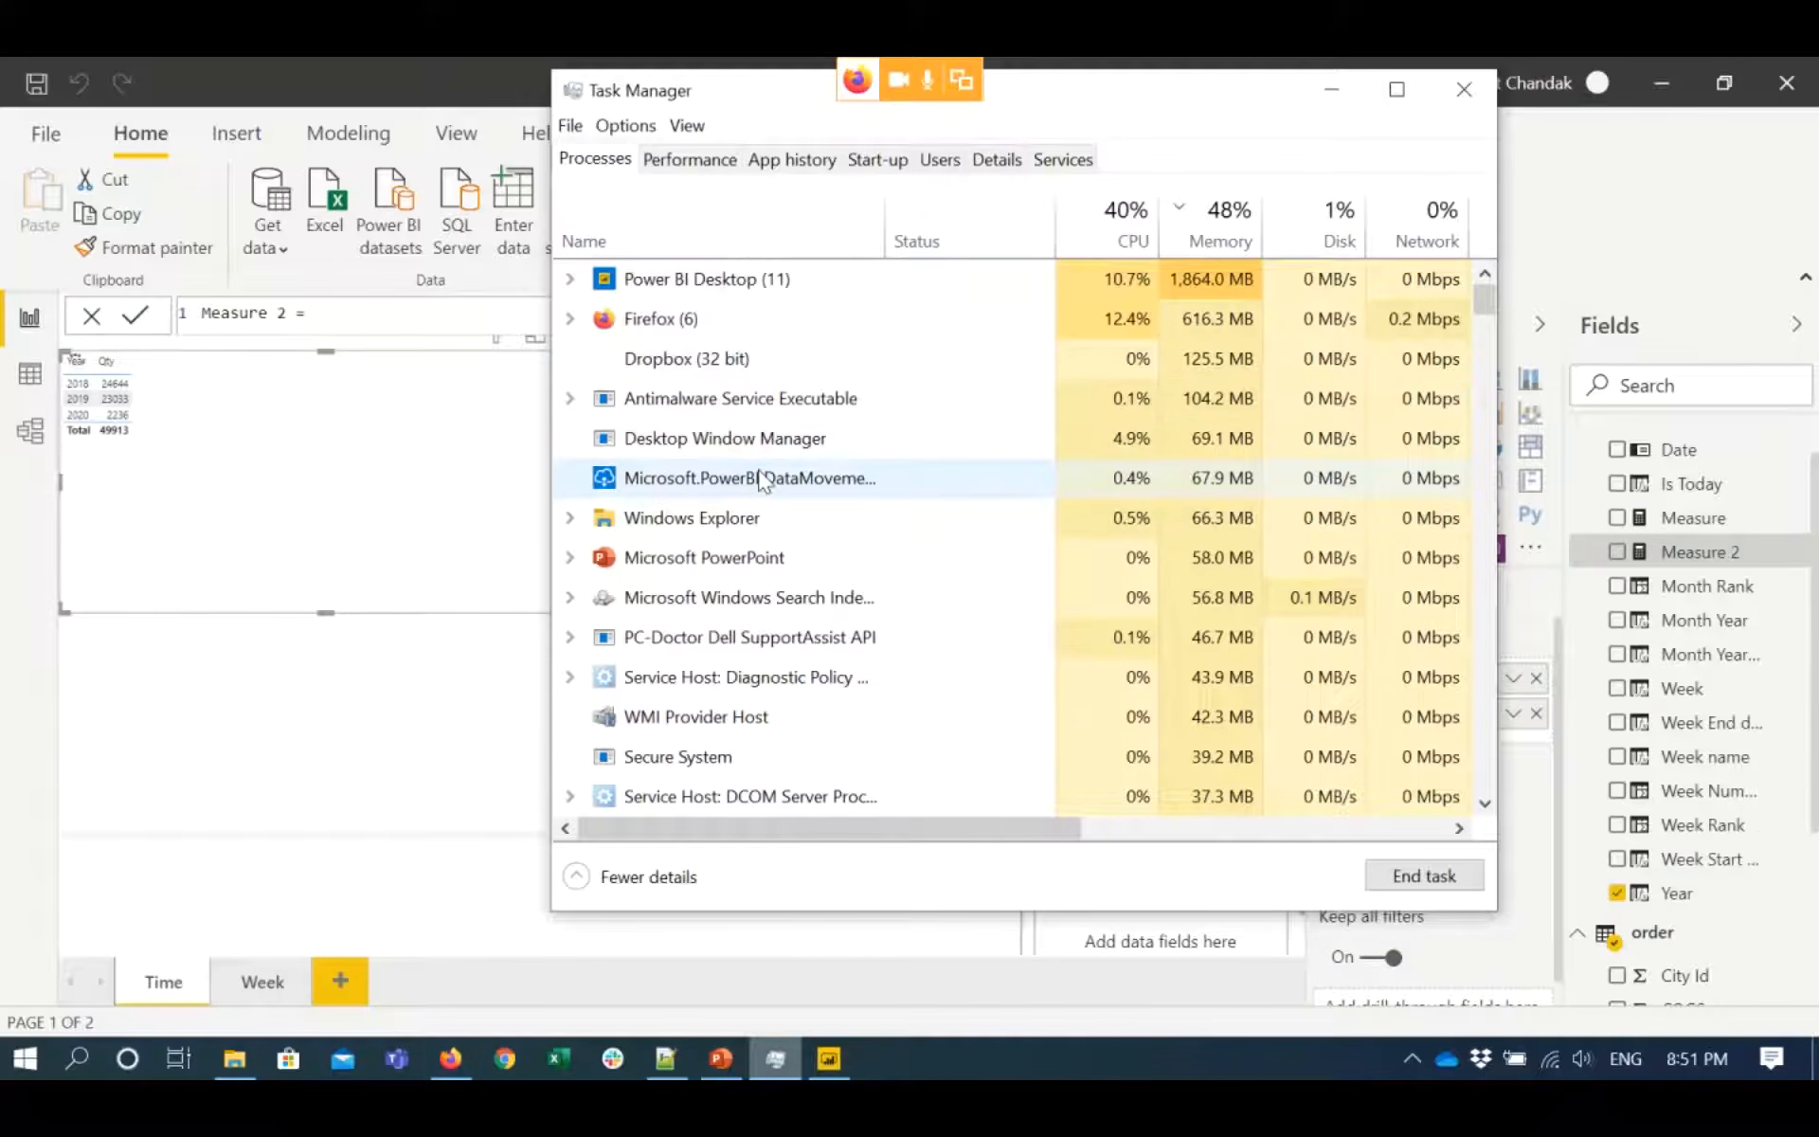
pyautogui.click(672, 372)
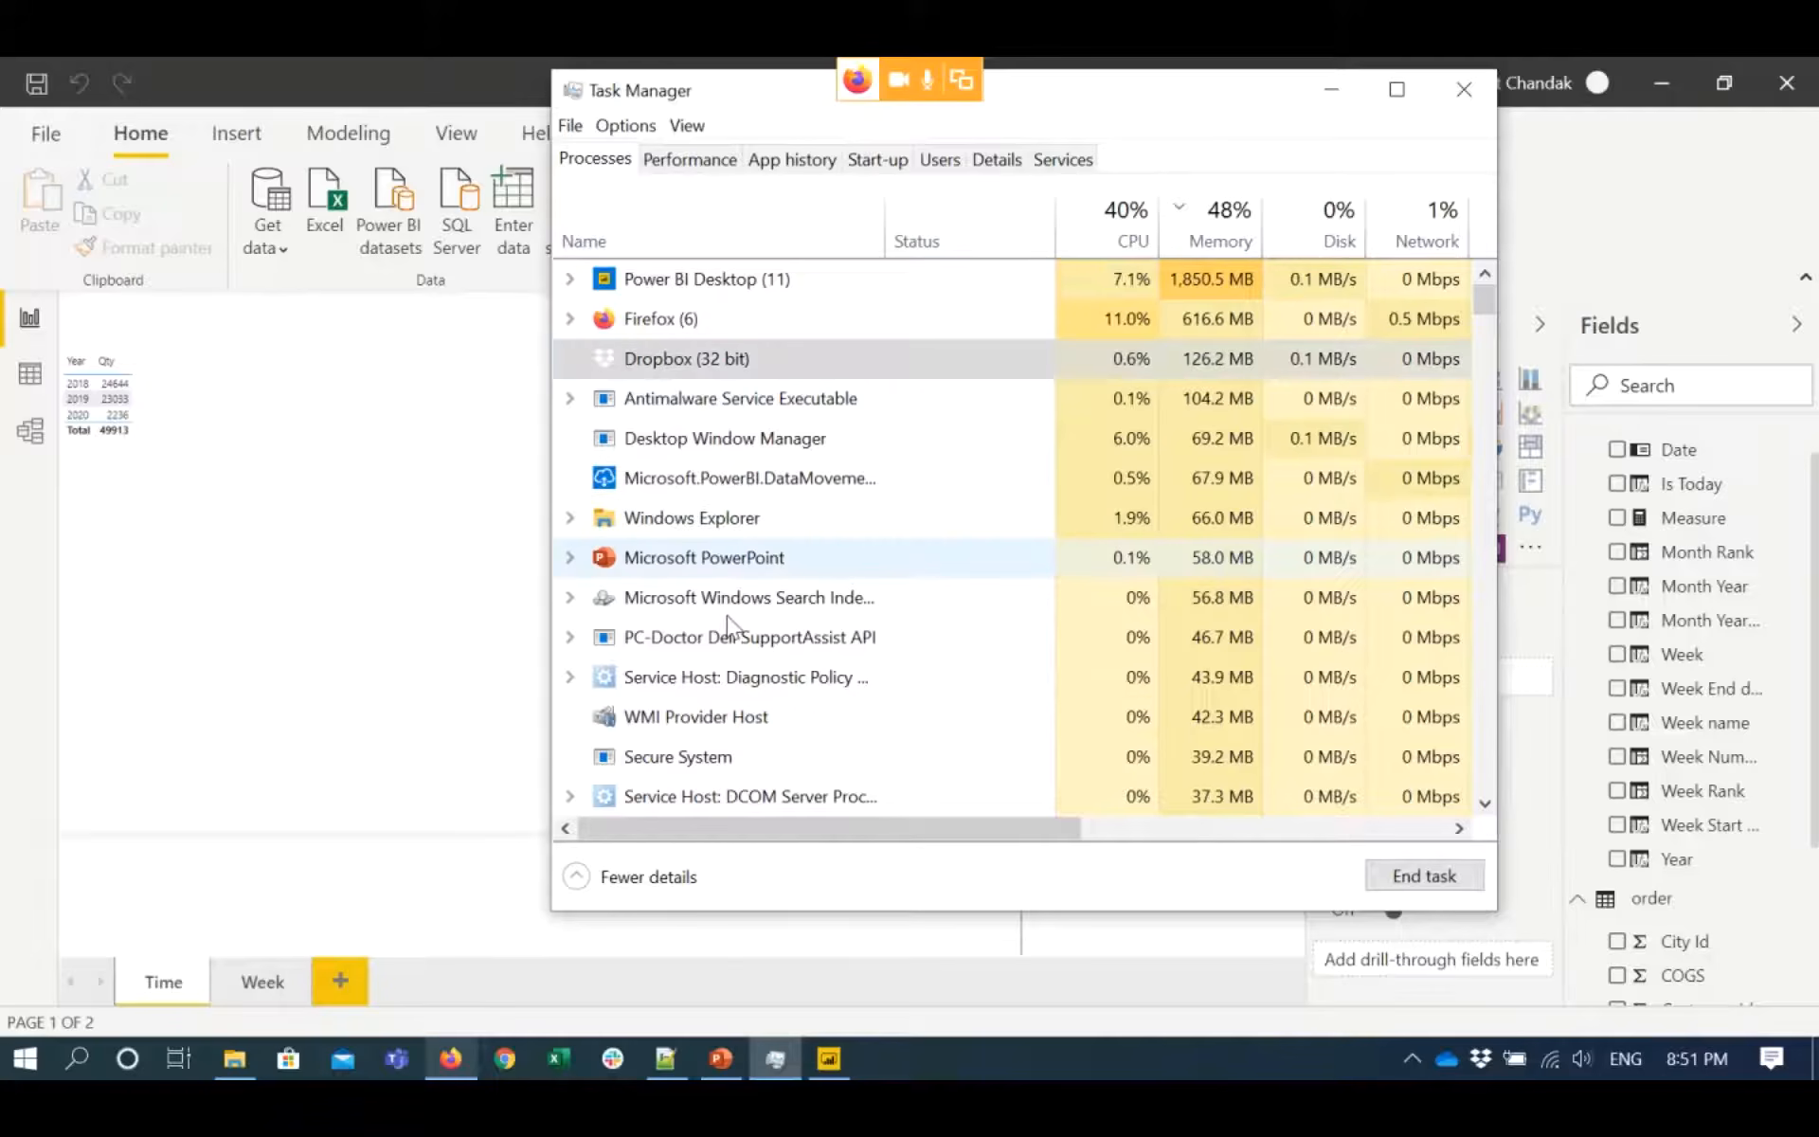
pyautogui.rightClick(671, 564)
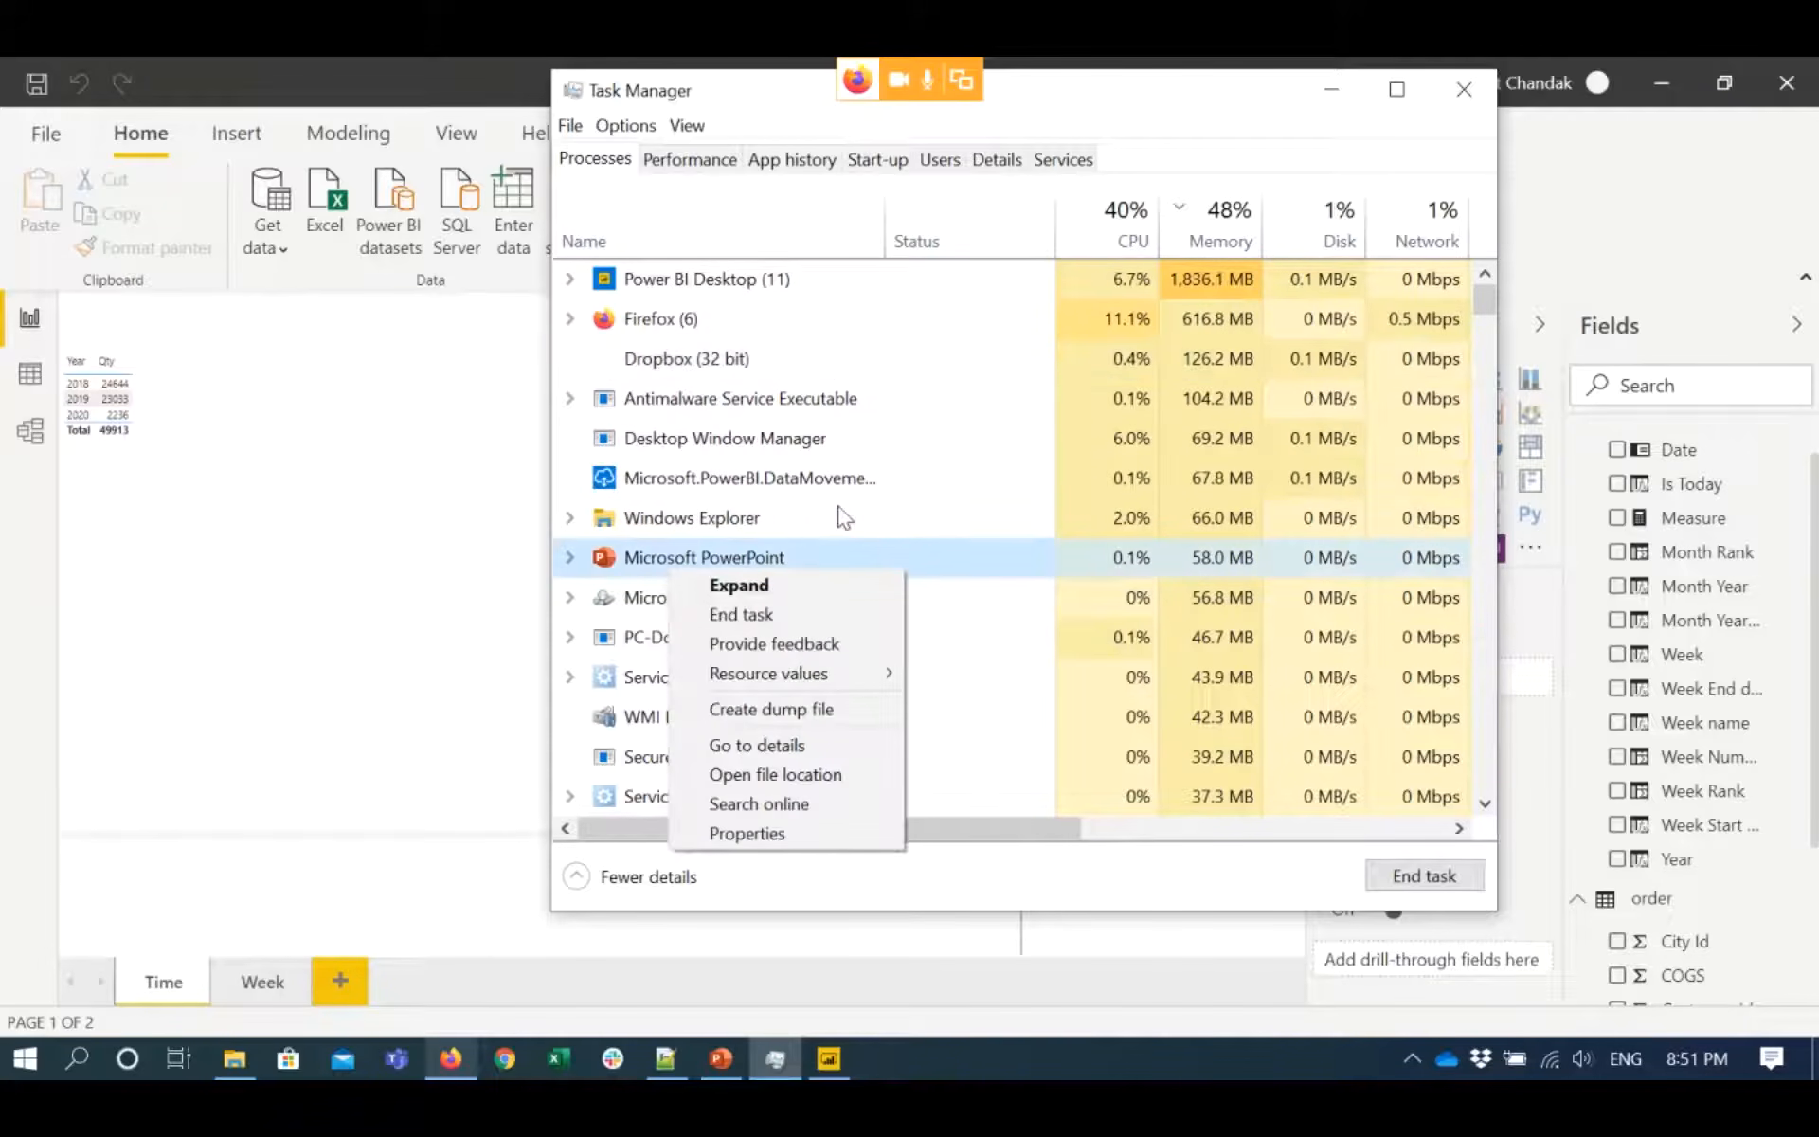
pyautogui.click(758, 615)
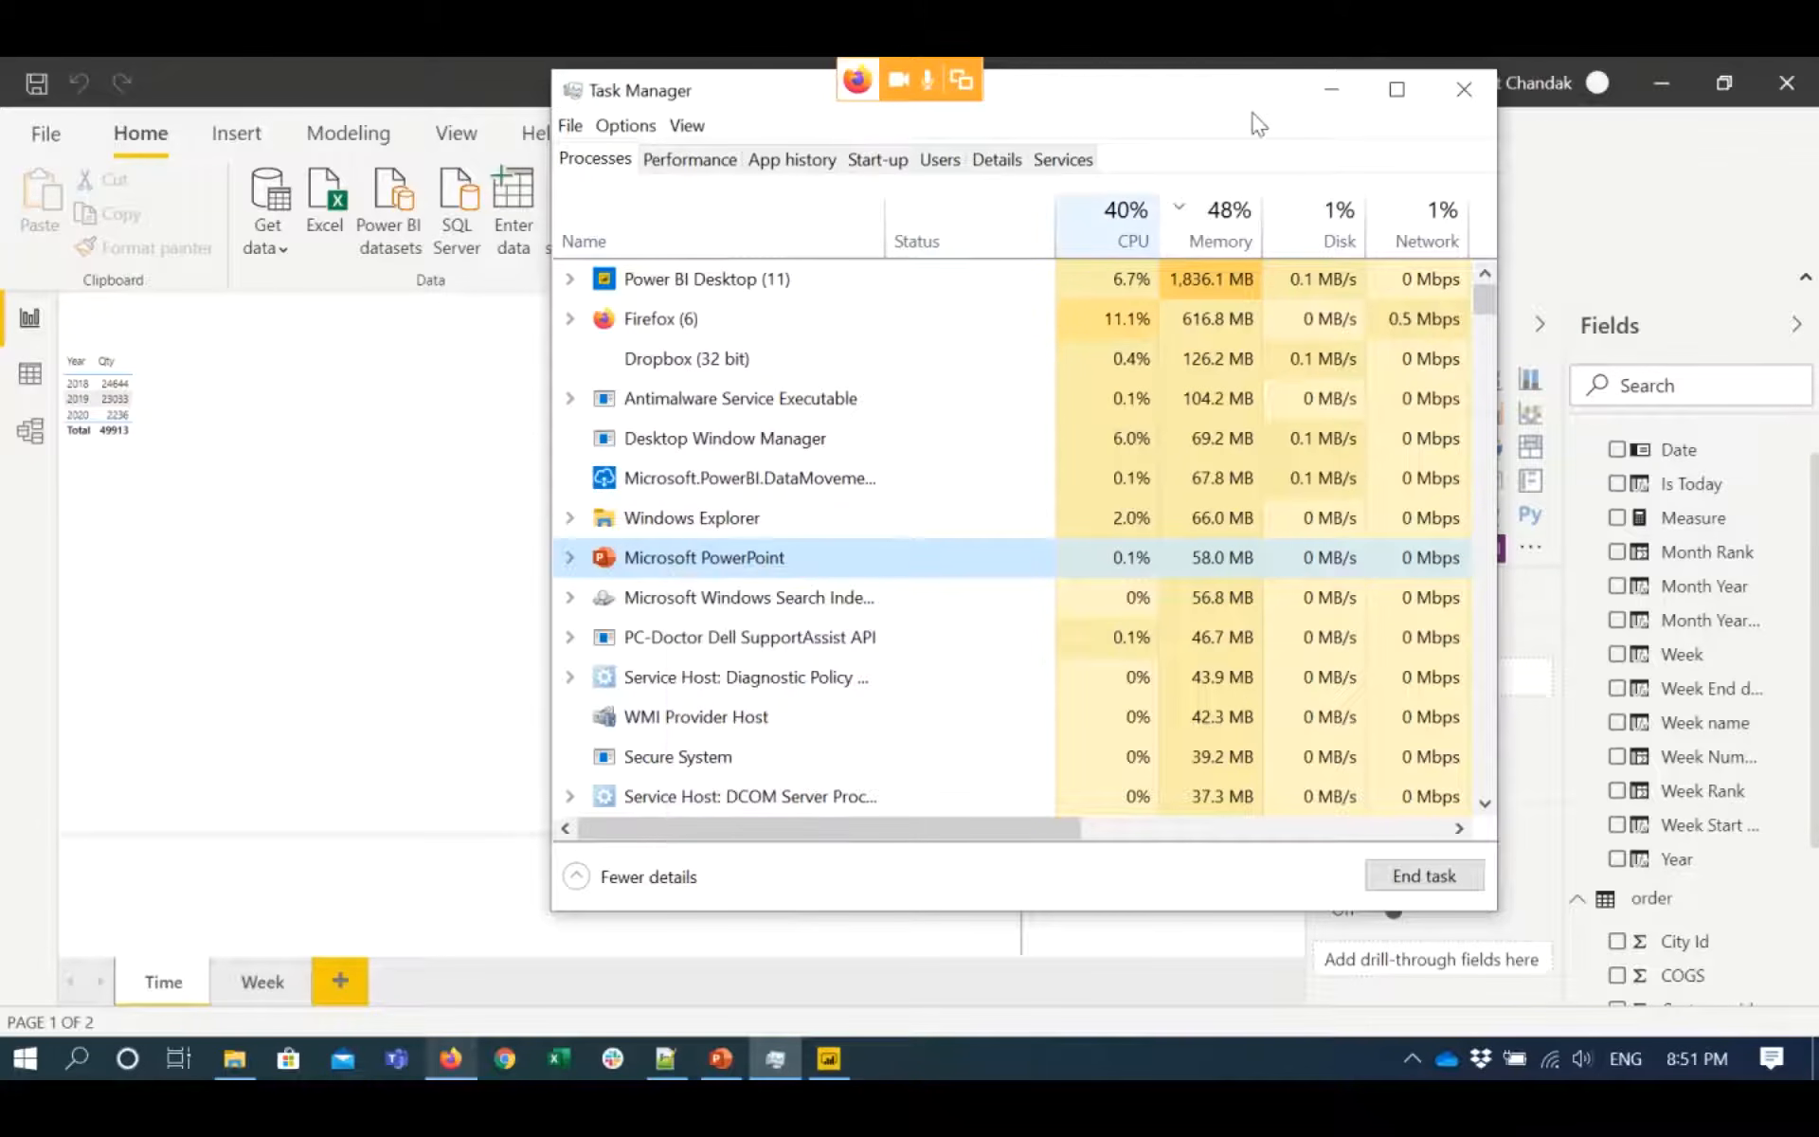
pyautogui.click(1332, 88)
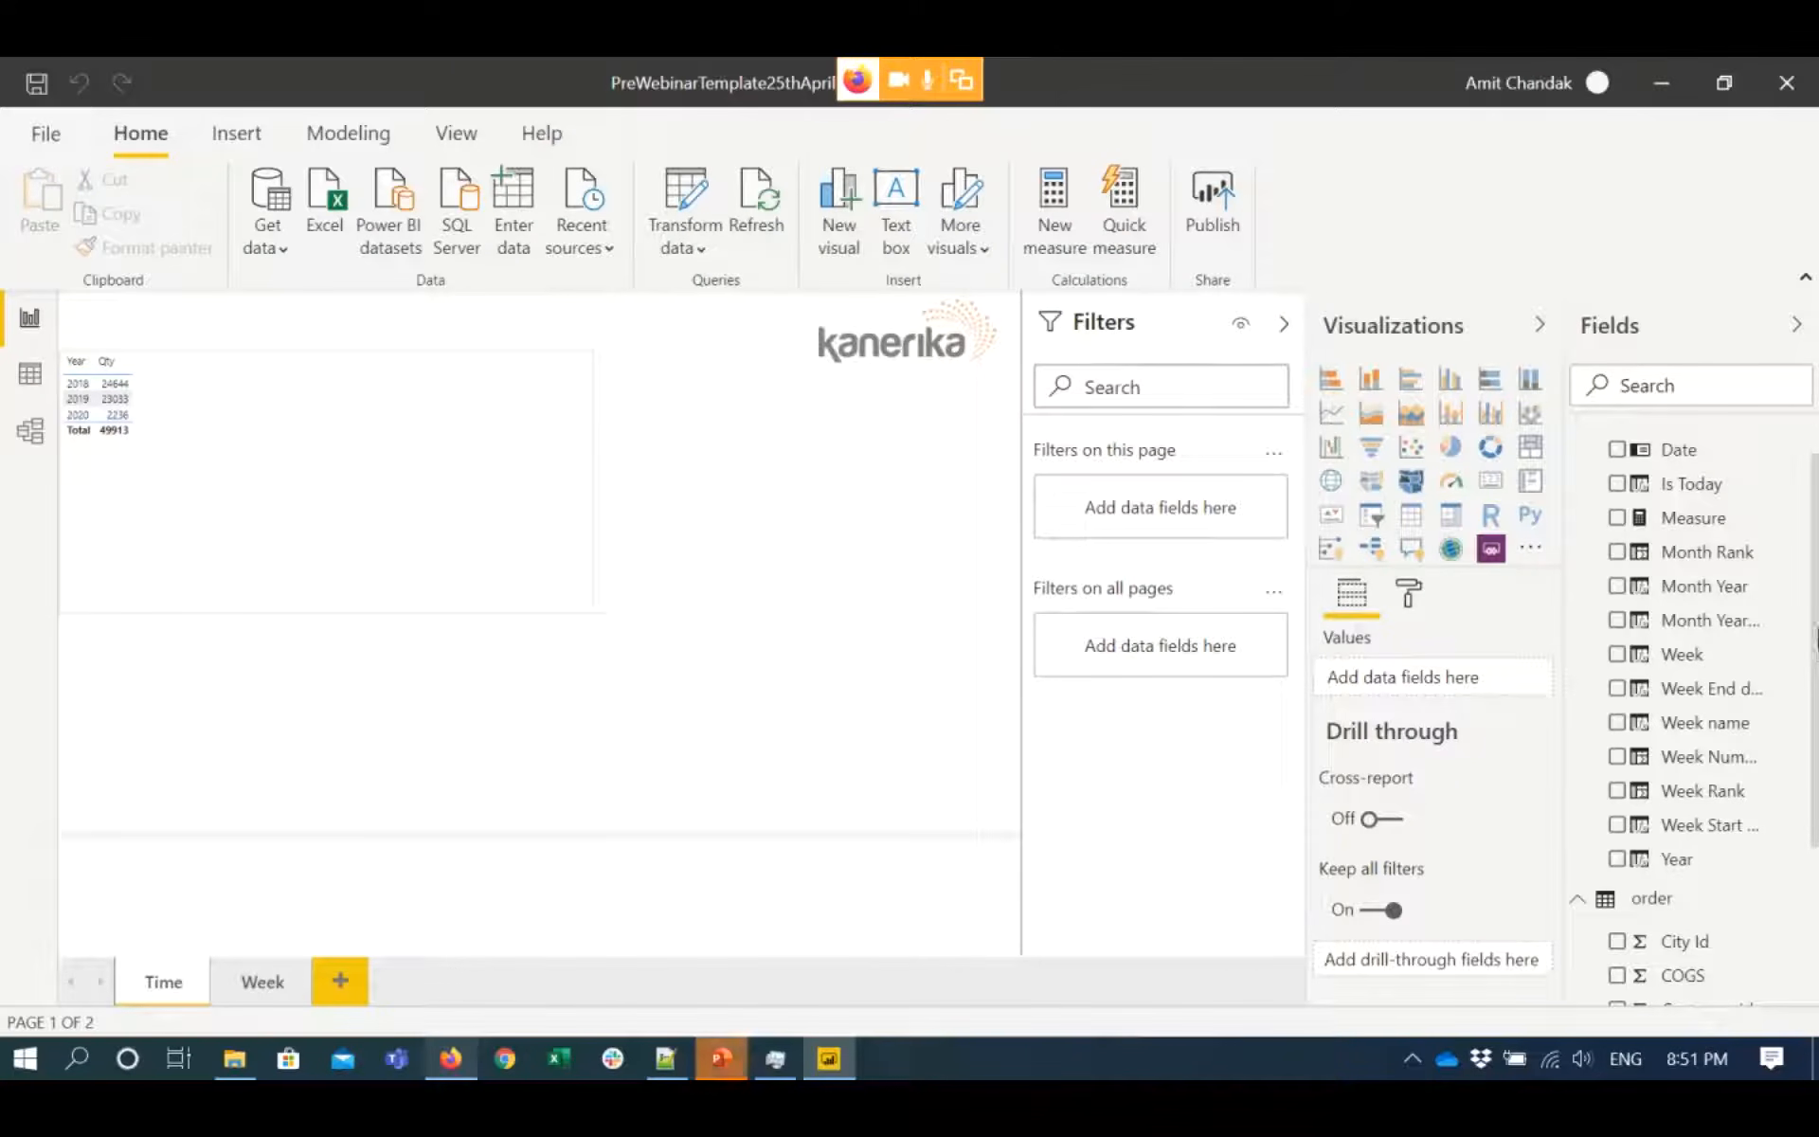
# - Copy the YTD QTY formula line from the Power BI Webinar Steps notes in Notepad++ and return to Power BI
pyautogui.click(550, 511)
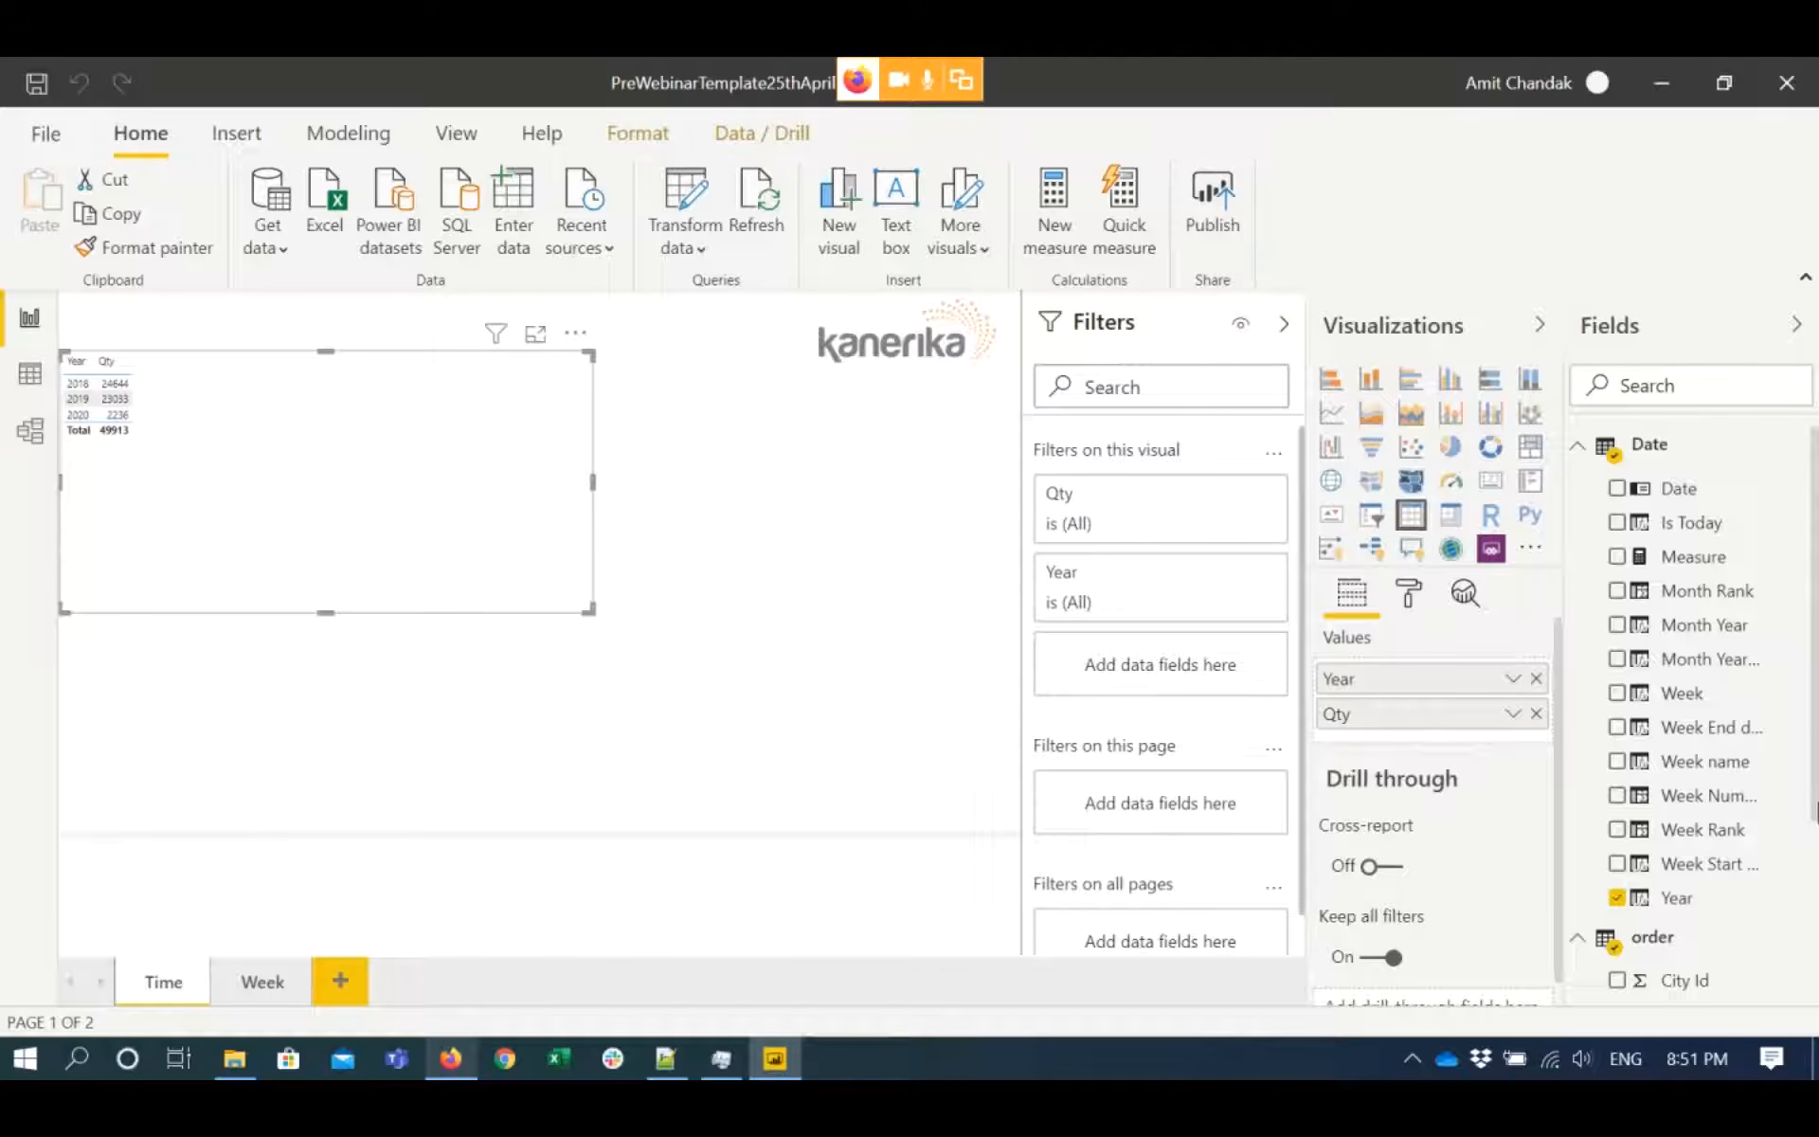
pyautogui.moveTo(1815, 798)
pyautogui.mouseDown()
pyautogui.moveTo(1815, 977)
pyautogui.moveTo(1815, 772)
pyautogui.mouseUp()
pyautogui.click(652, 1065)
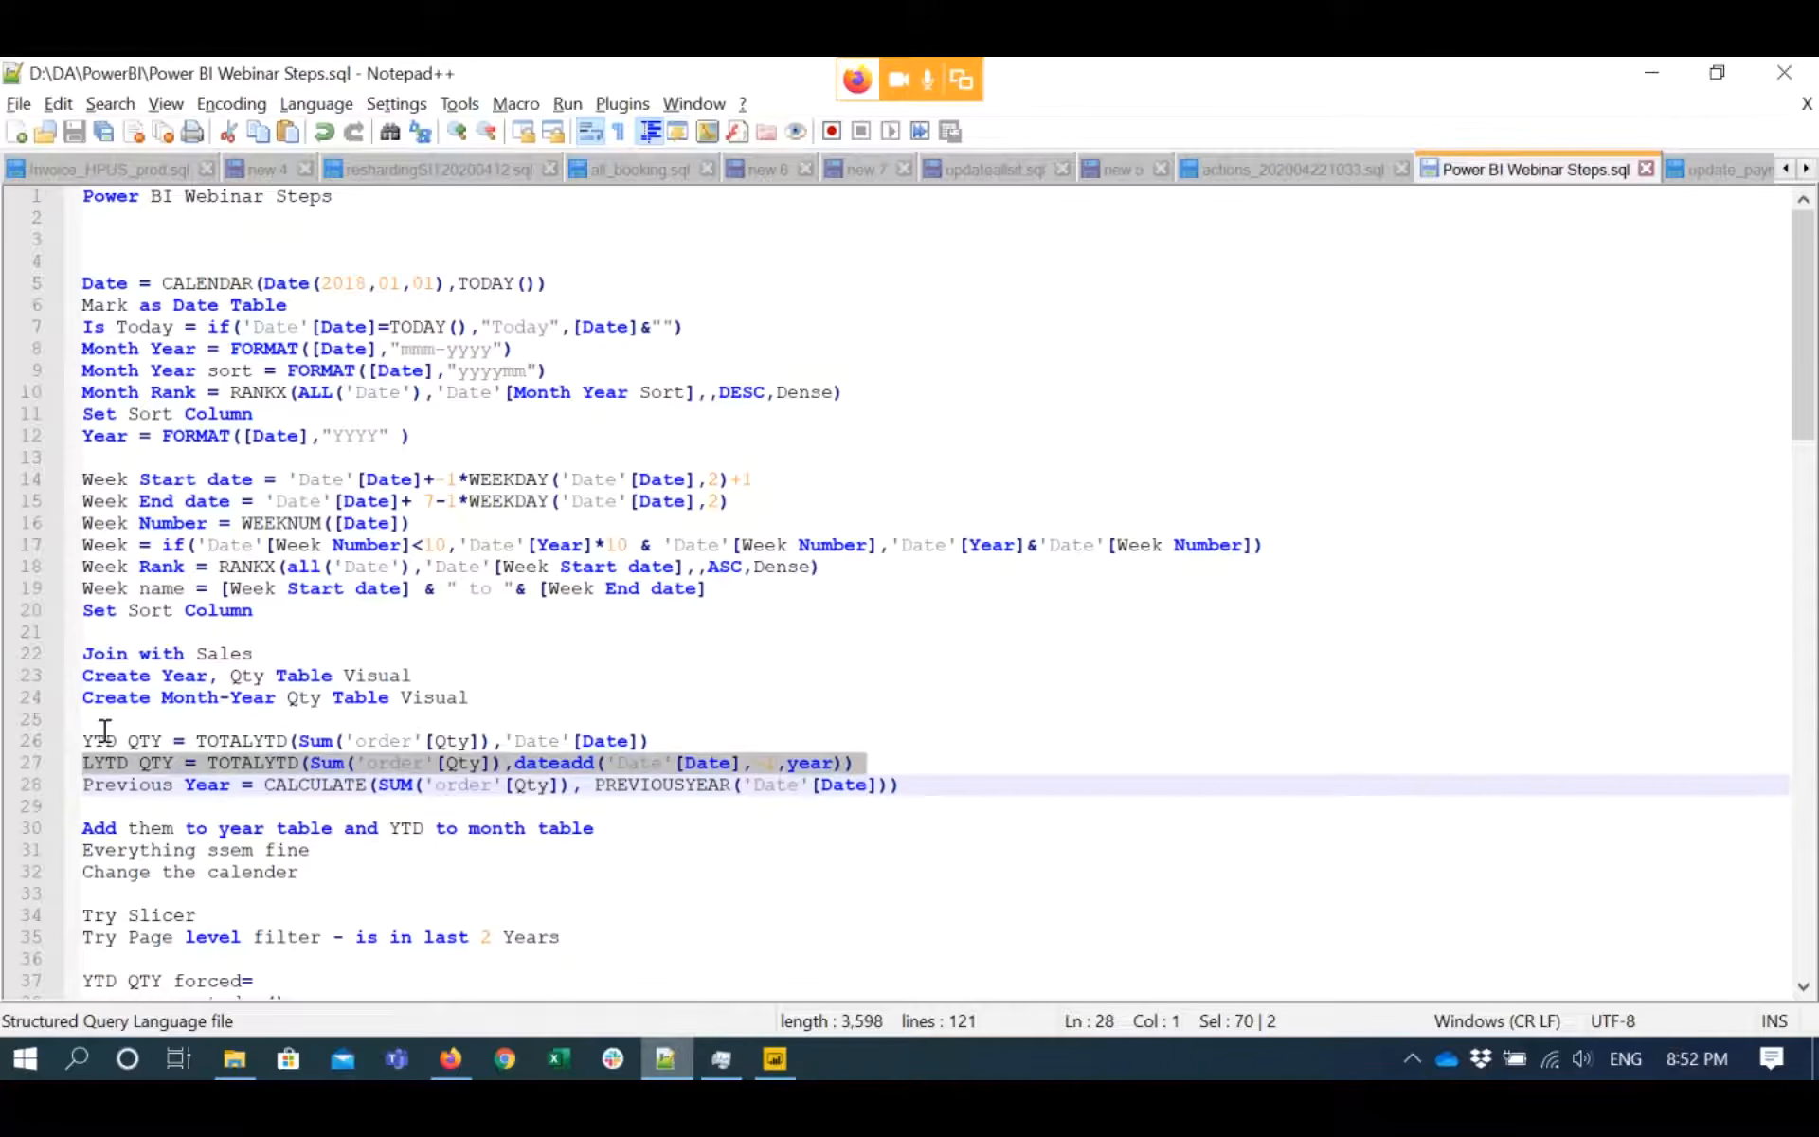
pyautogui.tripleClick(104, 731)
pyautogui.hotkey('ctrl', 'c')
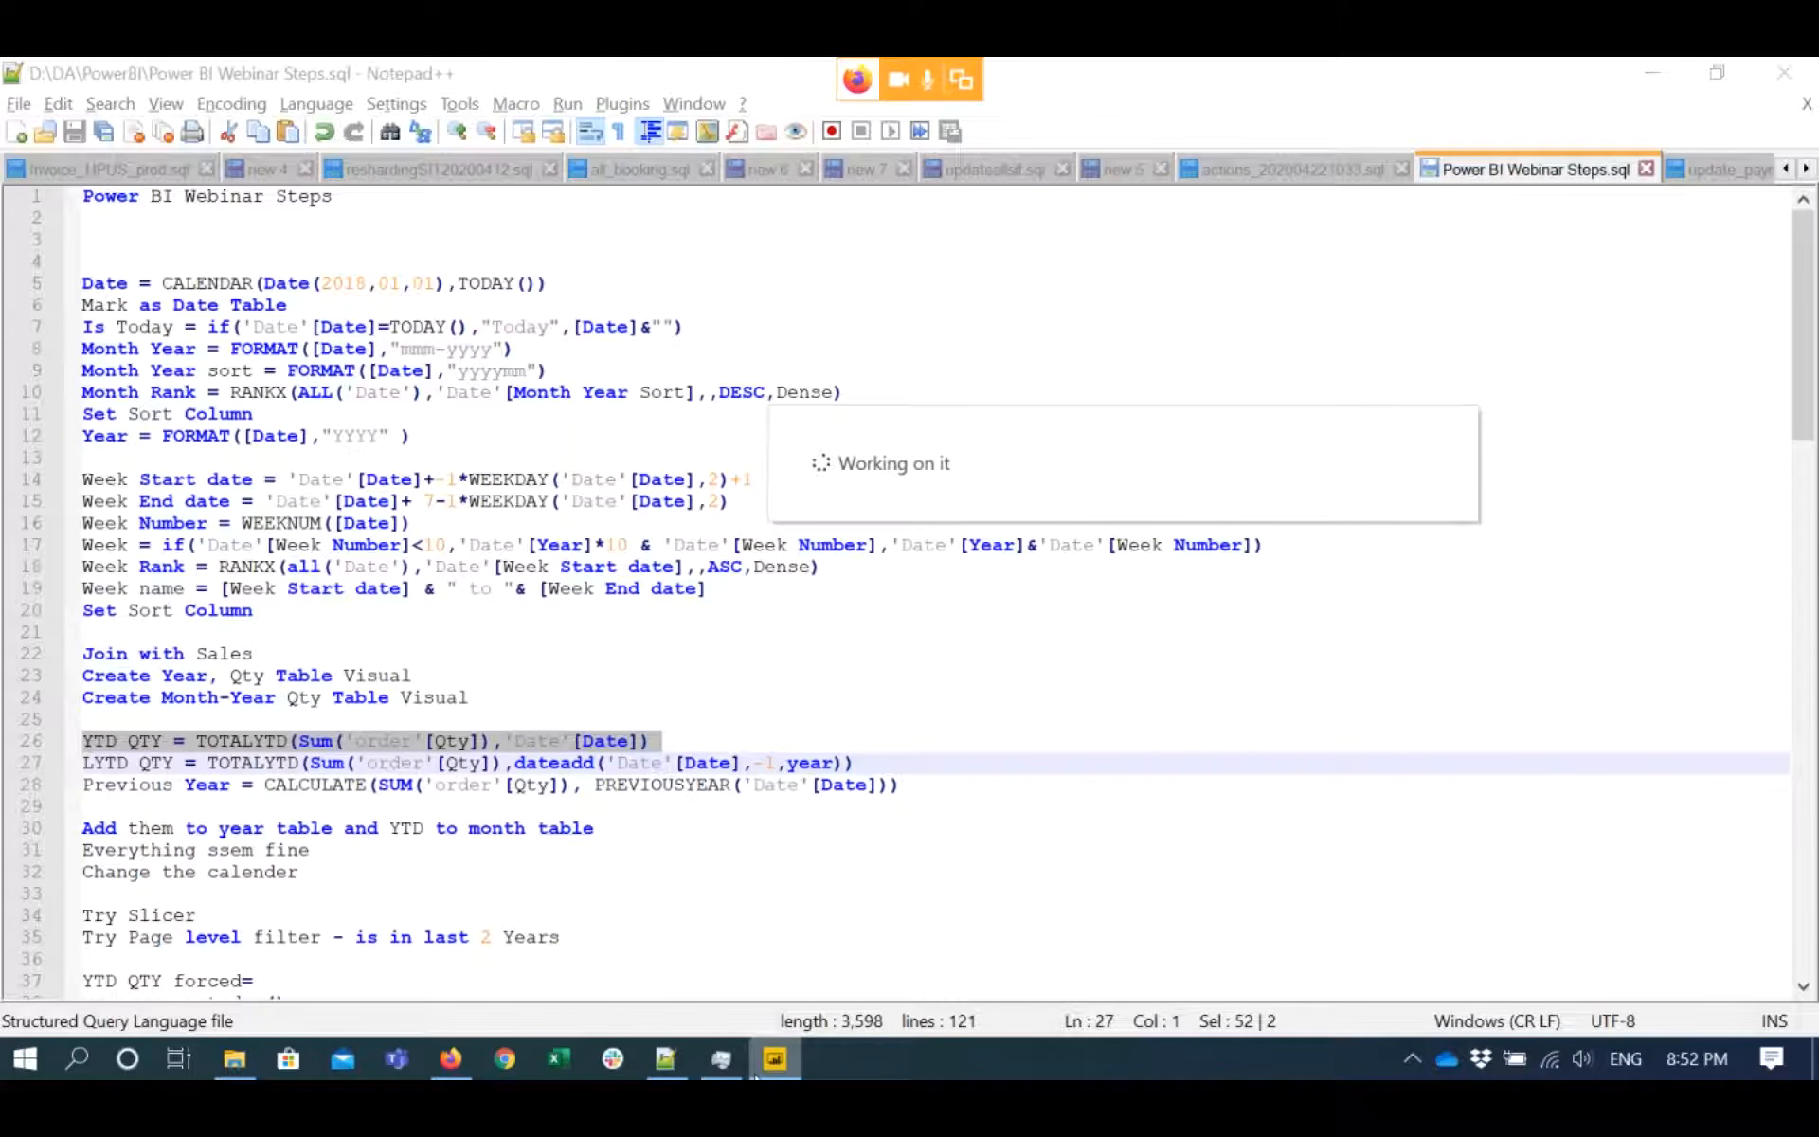
pyautogui.click(769, 1060)
# - Replace the empty Date table measure's formula with the copied YTD QTY = TOTALYTD(Sum('order'[Qty]),'Date'[Date])
pyautogui.click(1057, 225)
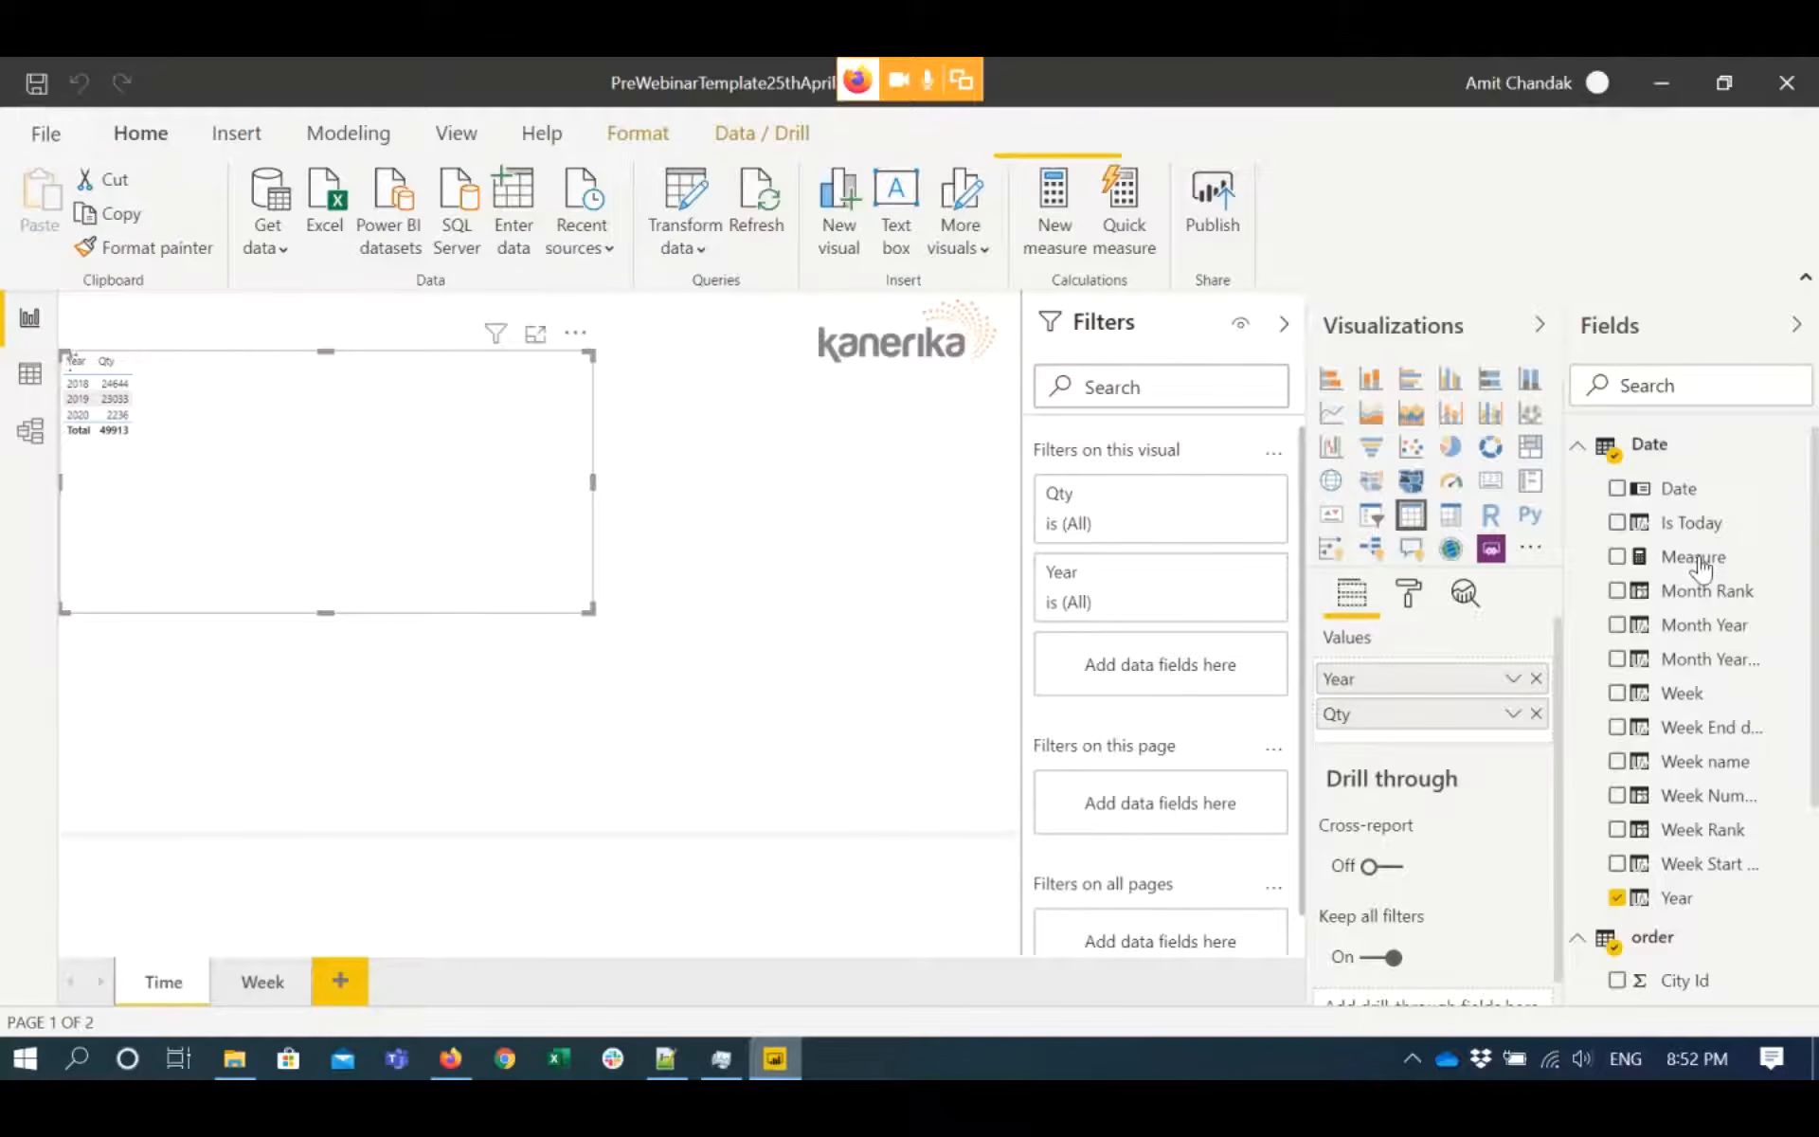
pyautogui.click(1696, 561)
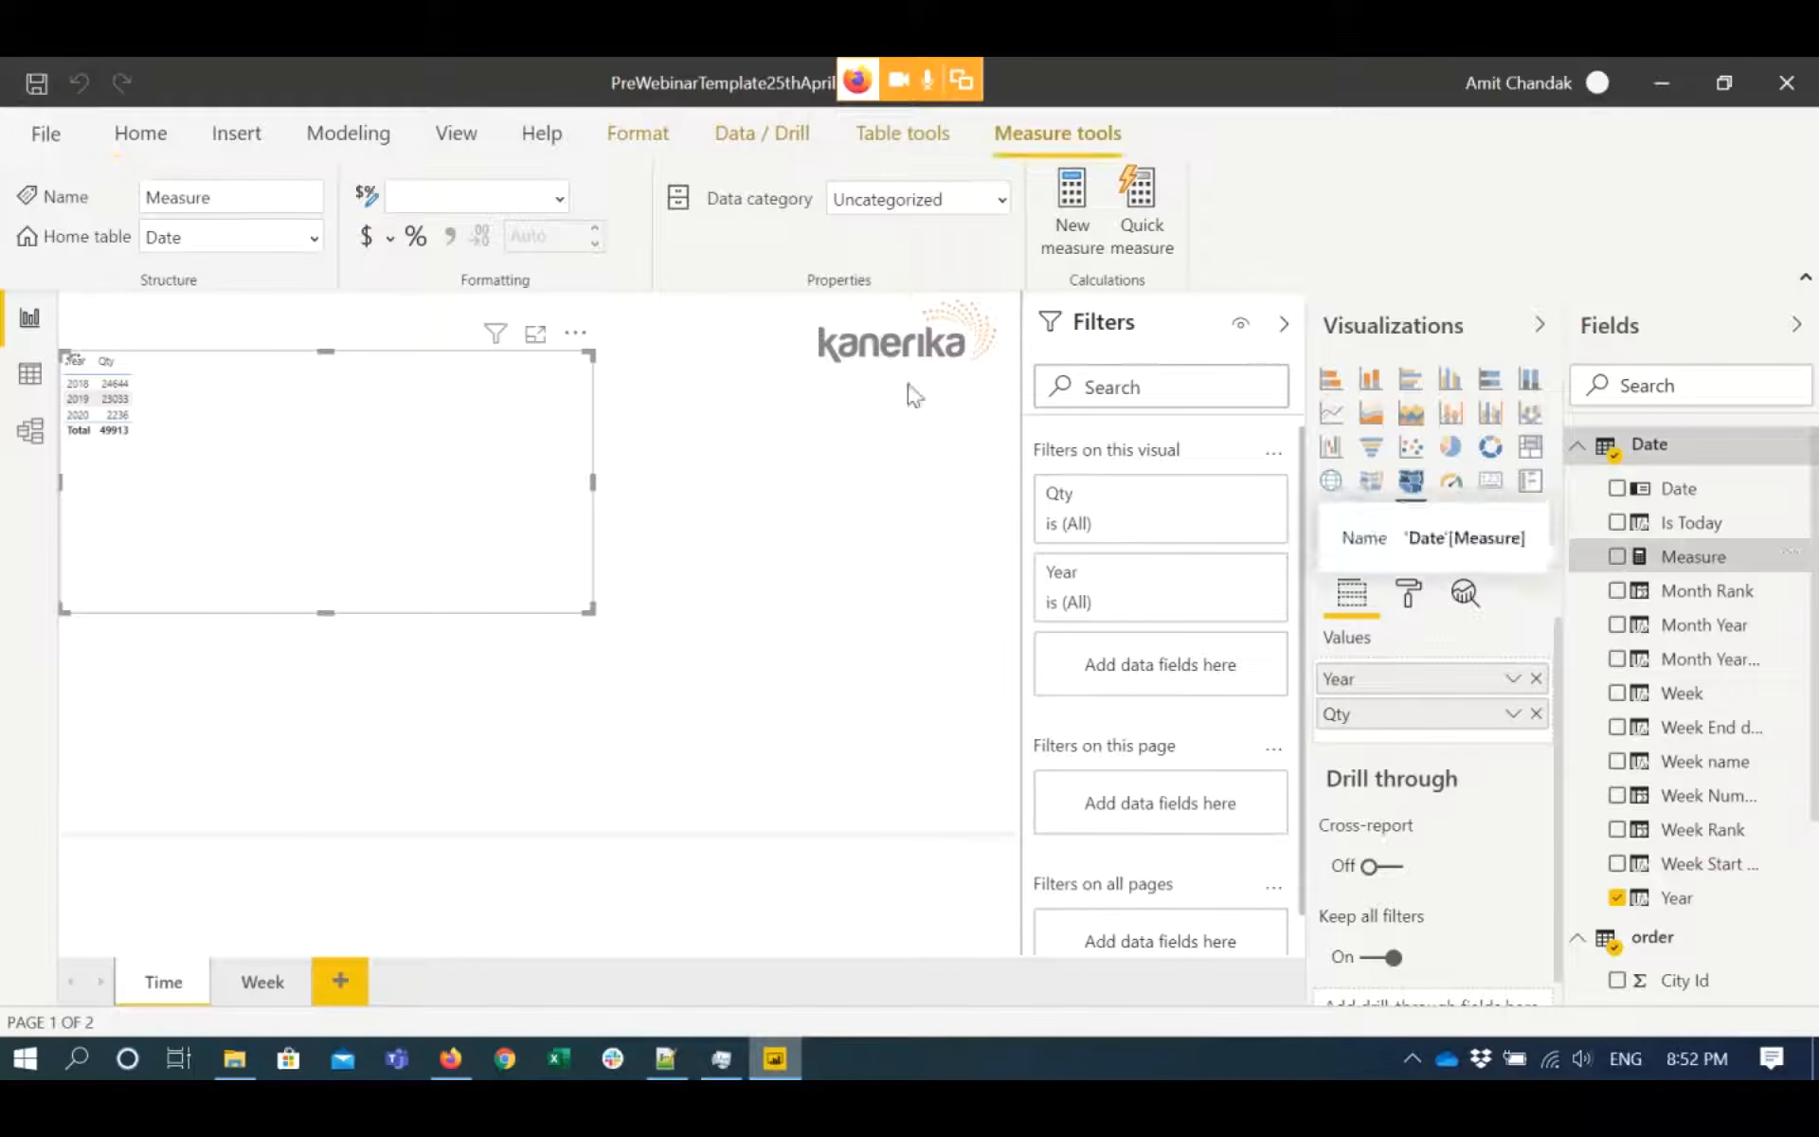
pyautogui.click(403, 309)
pyautogui.hotkey('ctrl', 'a')
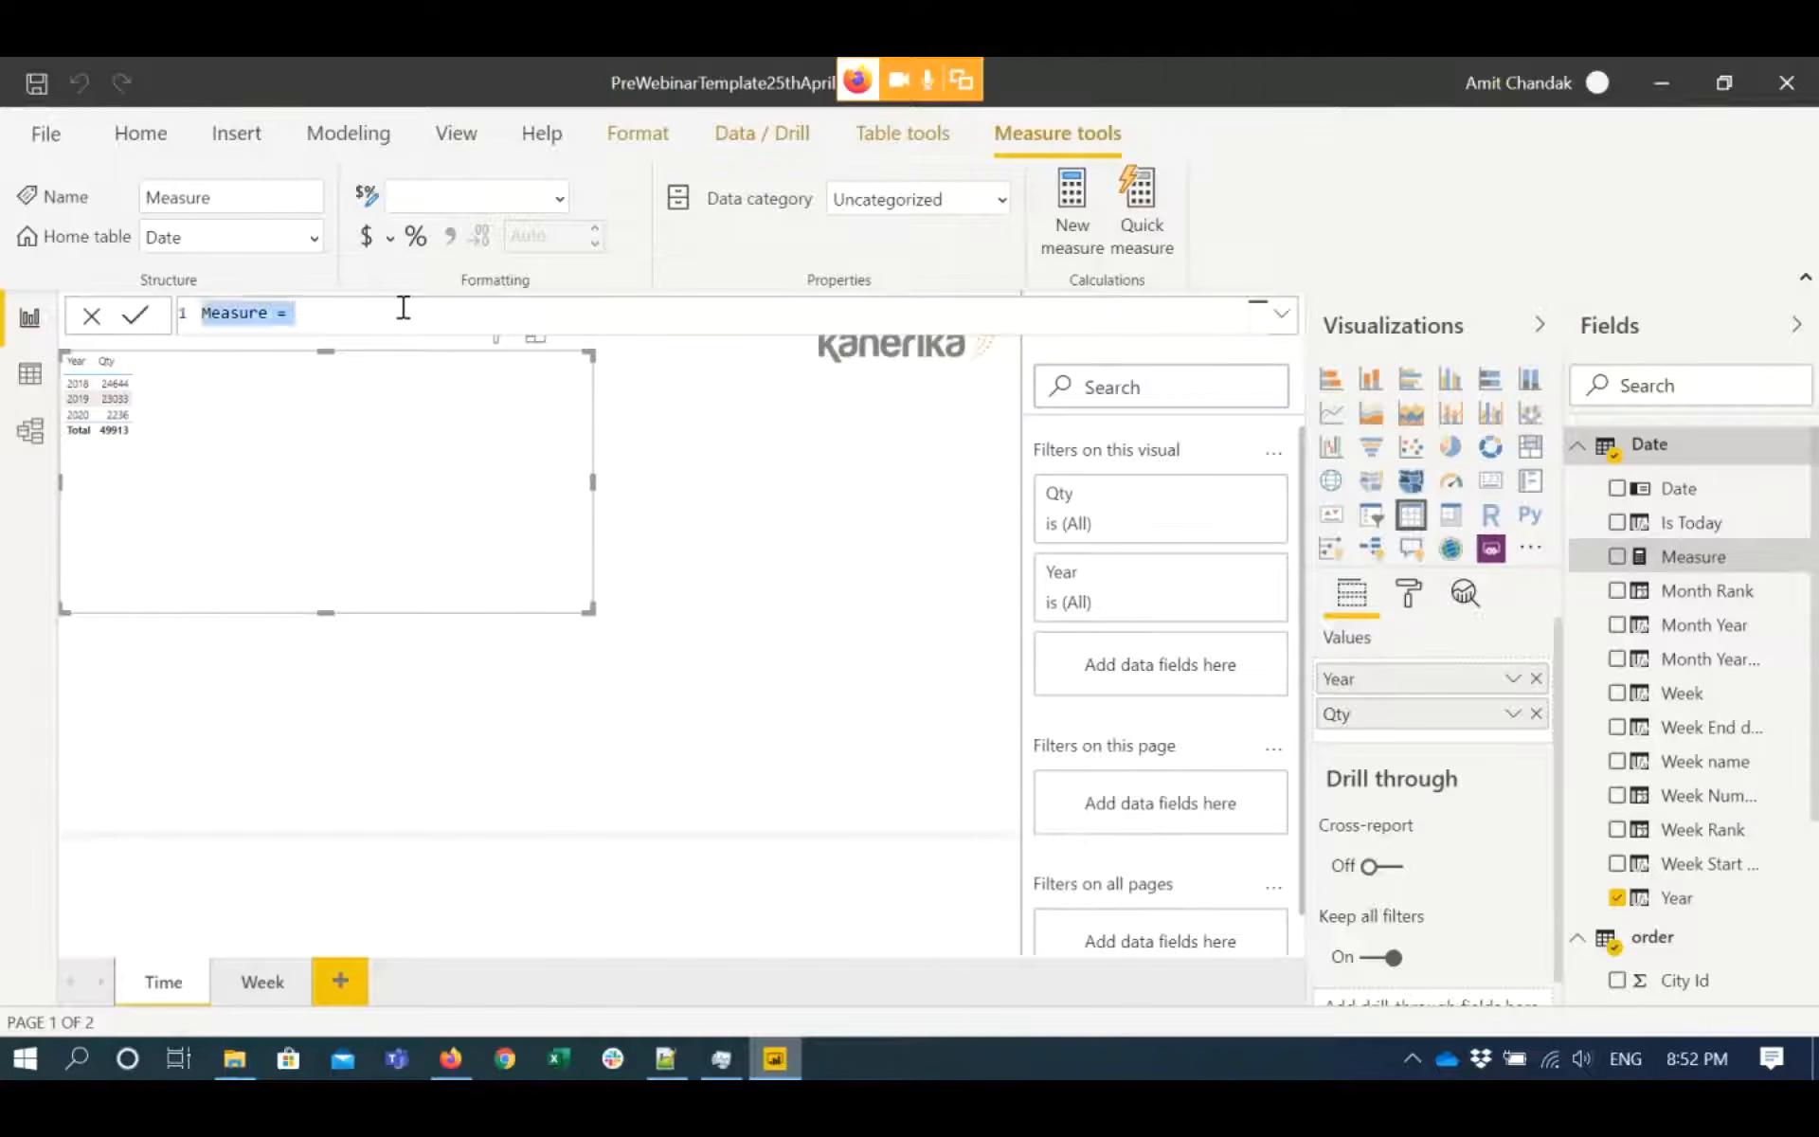
pyautogui.hotkey('ctrl', 'v')
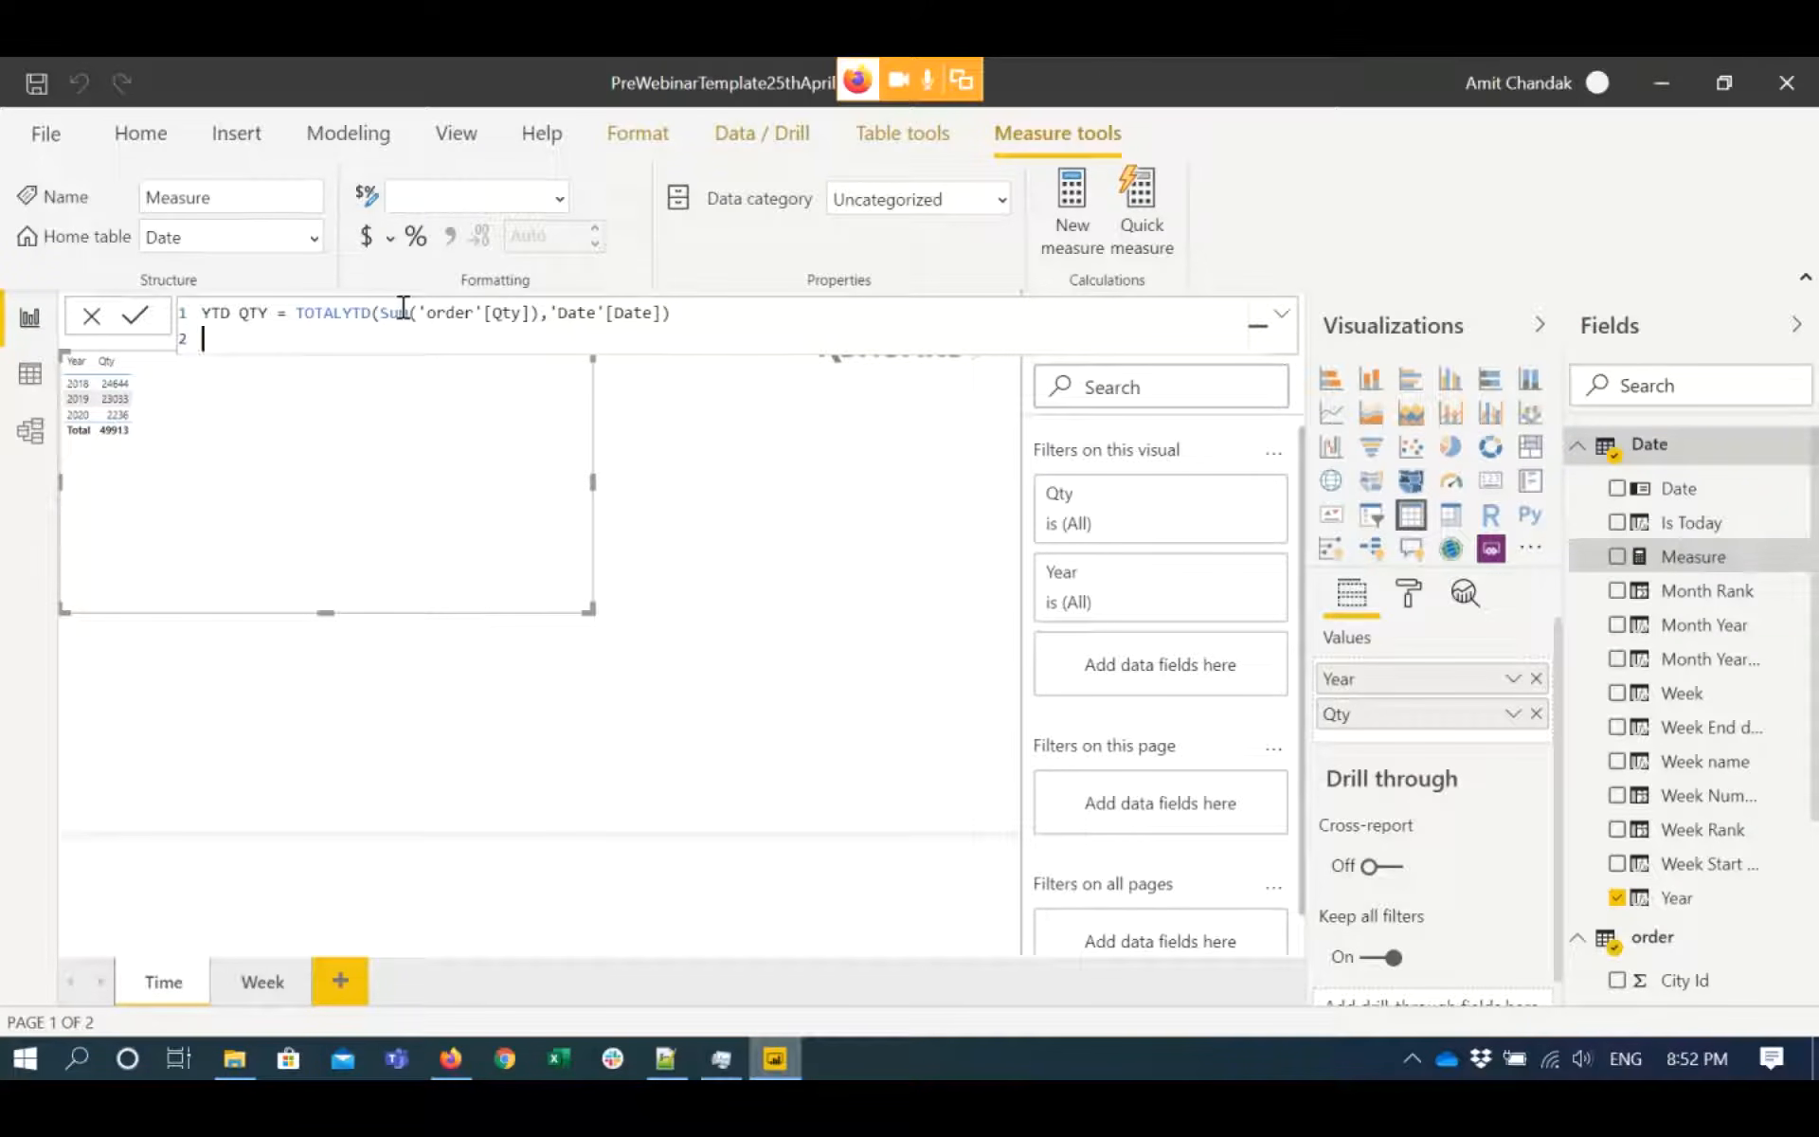
# - Try a year-end argument of "12/31" in the YTD QTY formula and remove it again
pyautogui.click(668, 314)
pyautogui.write(',')
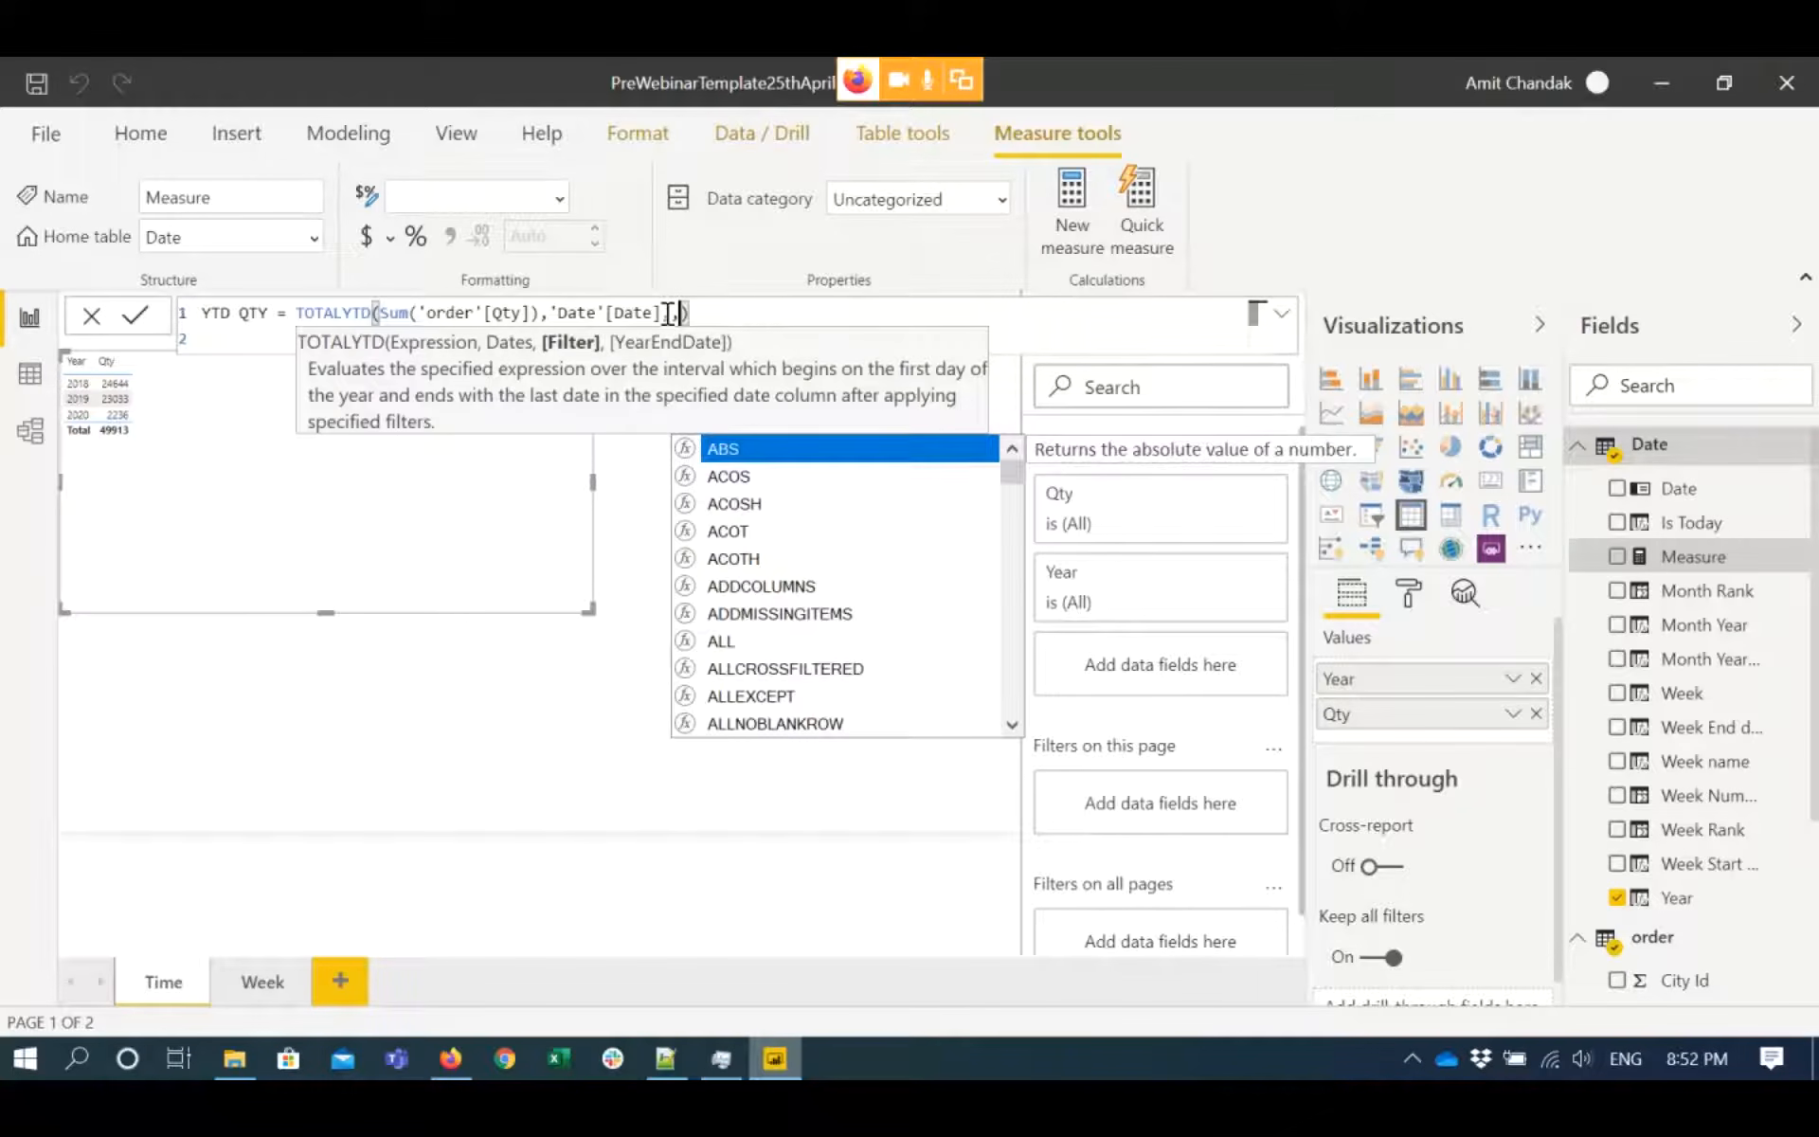
pyautogui.write(',')
pyautogui.write('@@')
pyautogui.press('Left')
pyautogui.press('BackSpace')
pyautogui.press('BackSpace')
pyautogui.press('BackSpace')
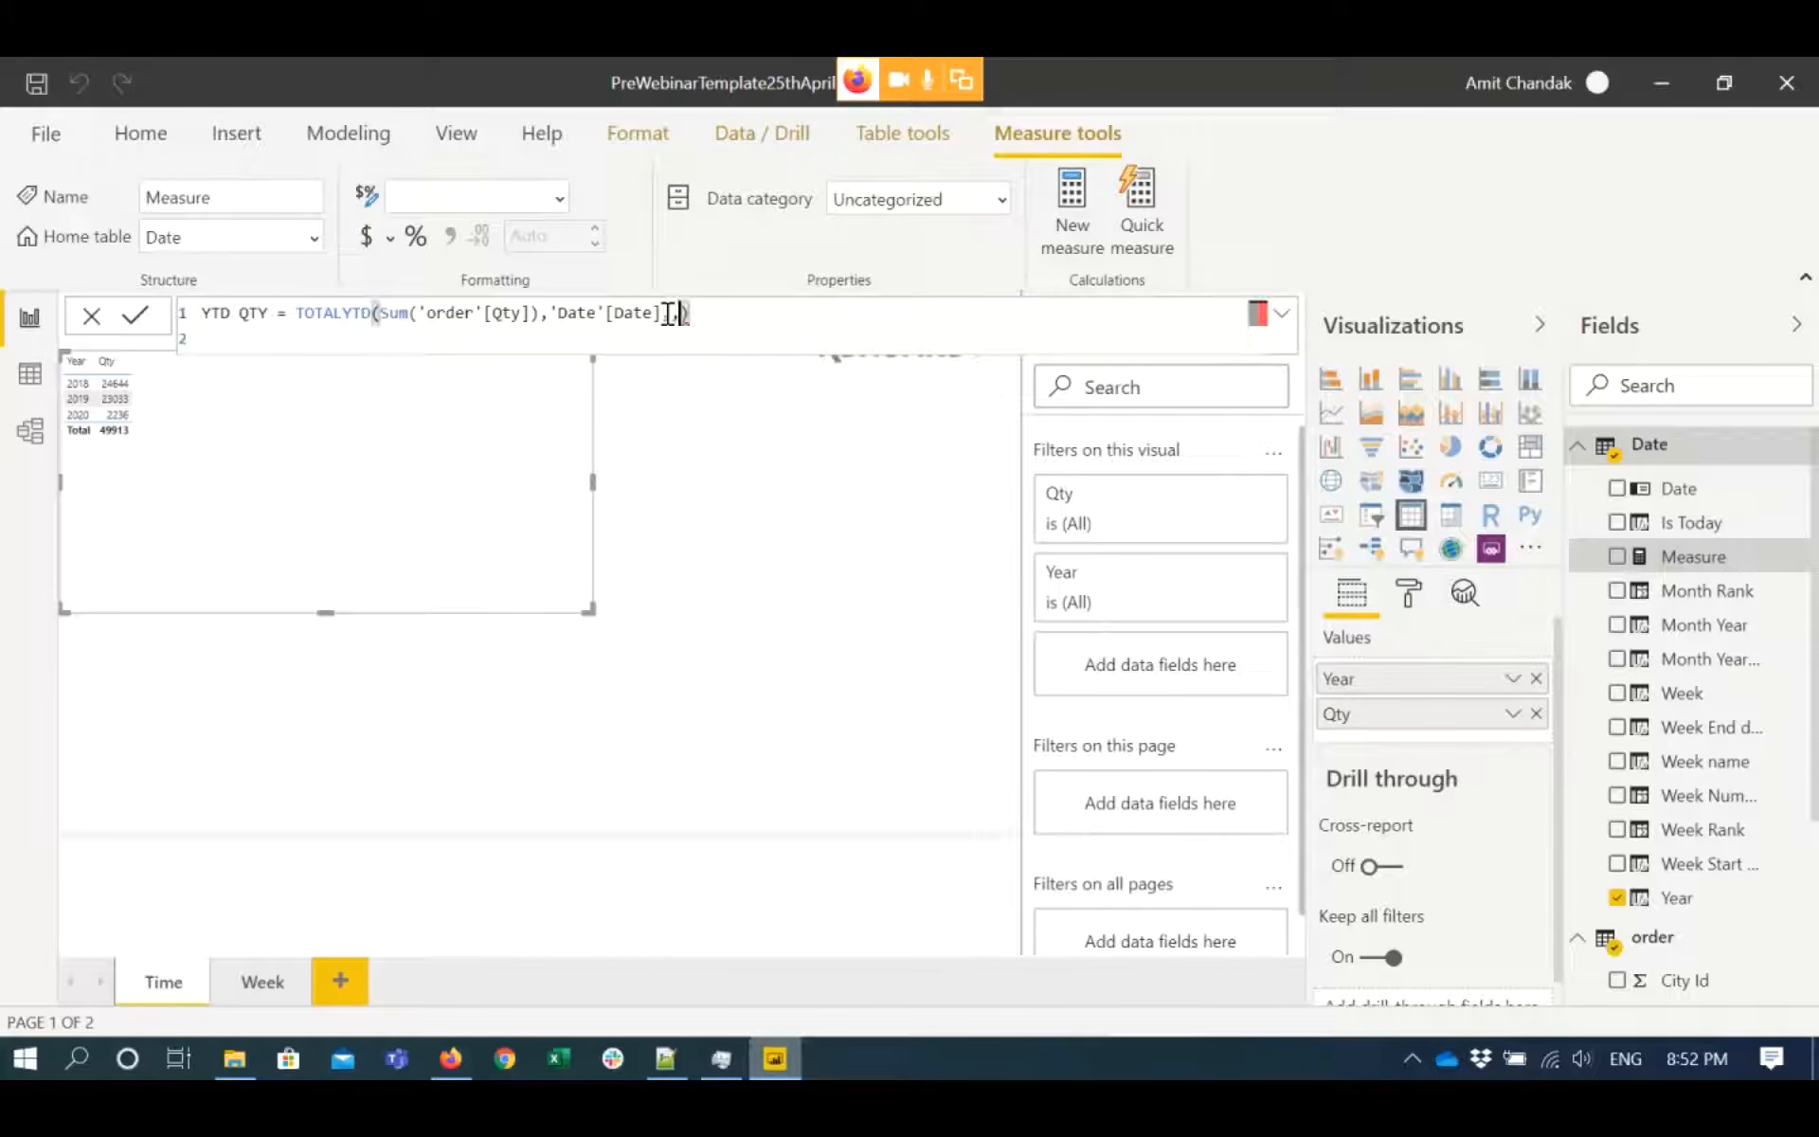
pyautogui.write(',"12/31')
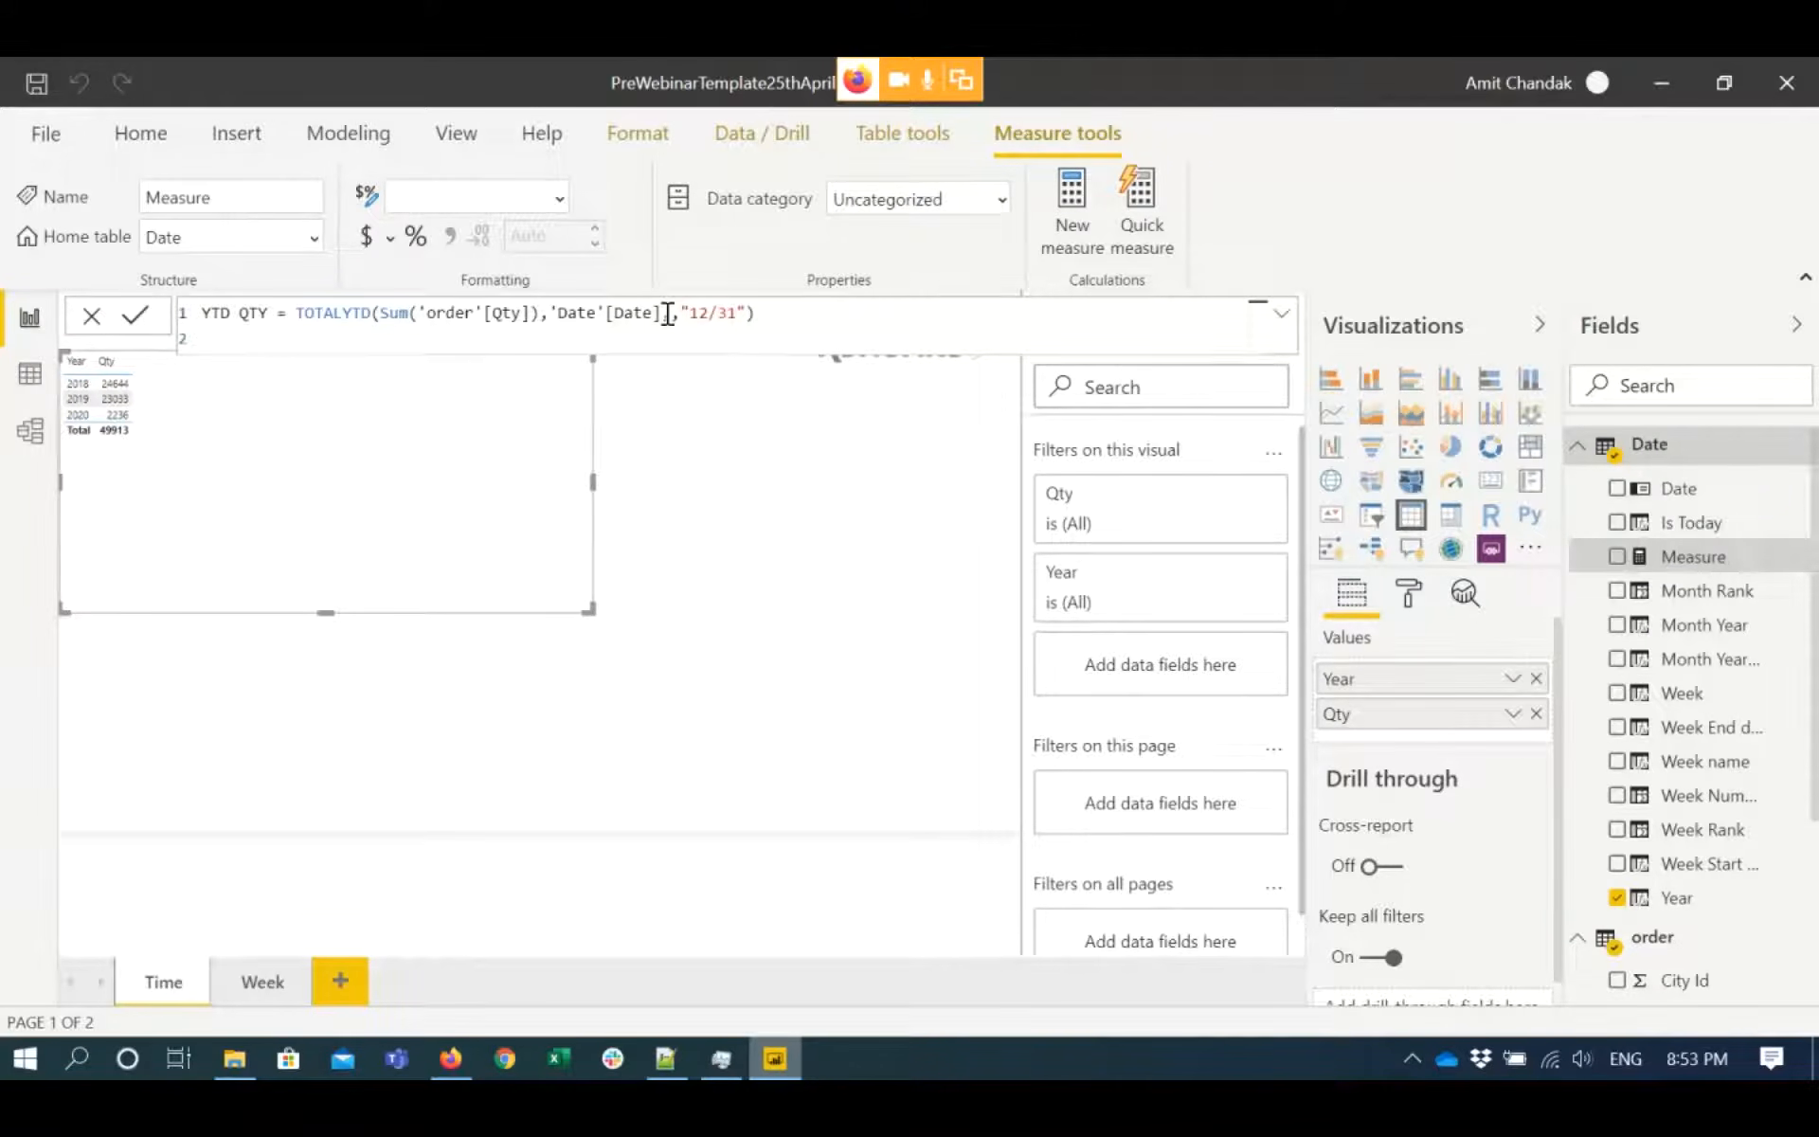
pyautogui.press('Right')
pyautogui.press('BackSpace')
pyautogui.press('BackSpace')
pyautogui.press('BackSpace')
pyautogui.press('BackSpace')
pyautogui.press('BackSpace')
pyautogui.press('BackSpace')
pyautogui.press('BackSpace')
pyautogui.press('BackSpace')
# - Commit the YTD QTY measure with the formula TOTALYTD(Sum('order'[Qty]),'Date'[Date])
pyautogui.click(454, 314)
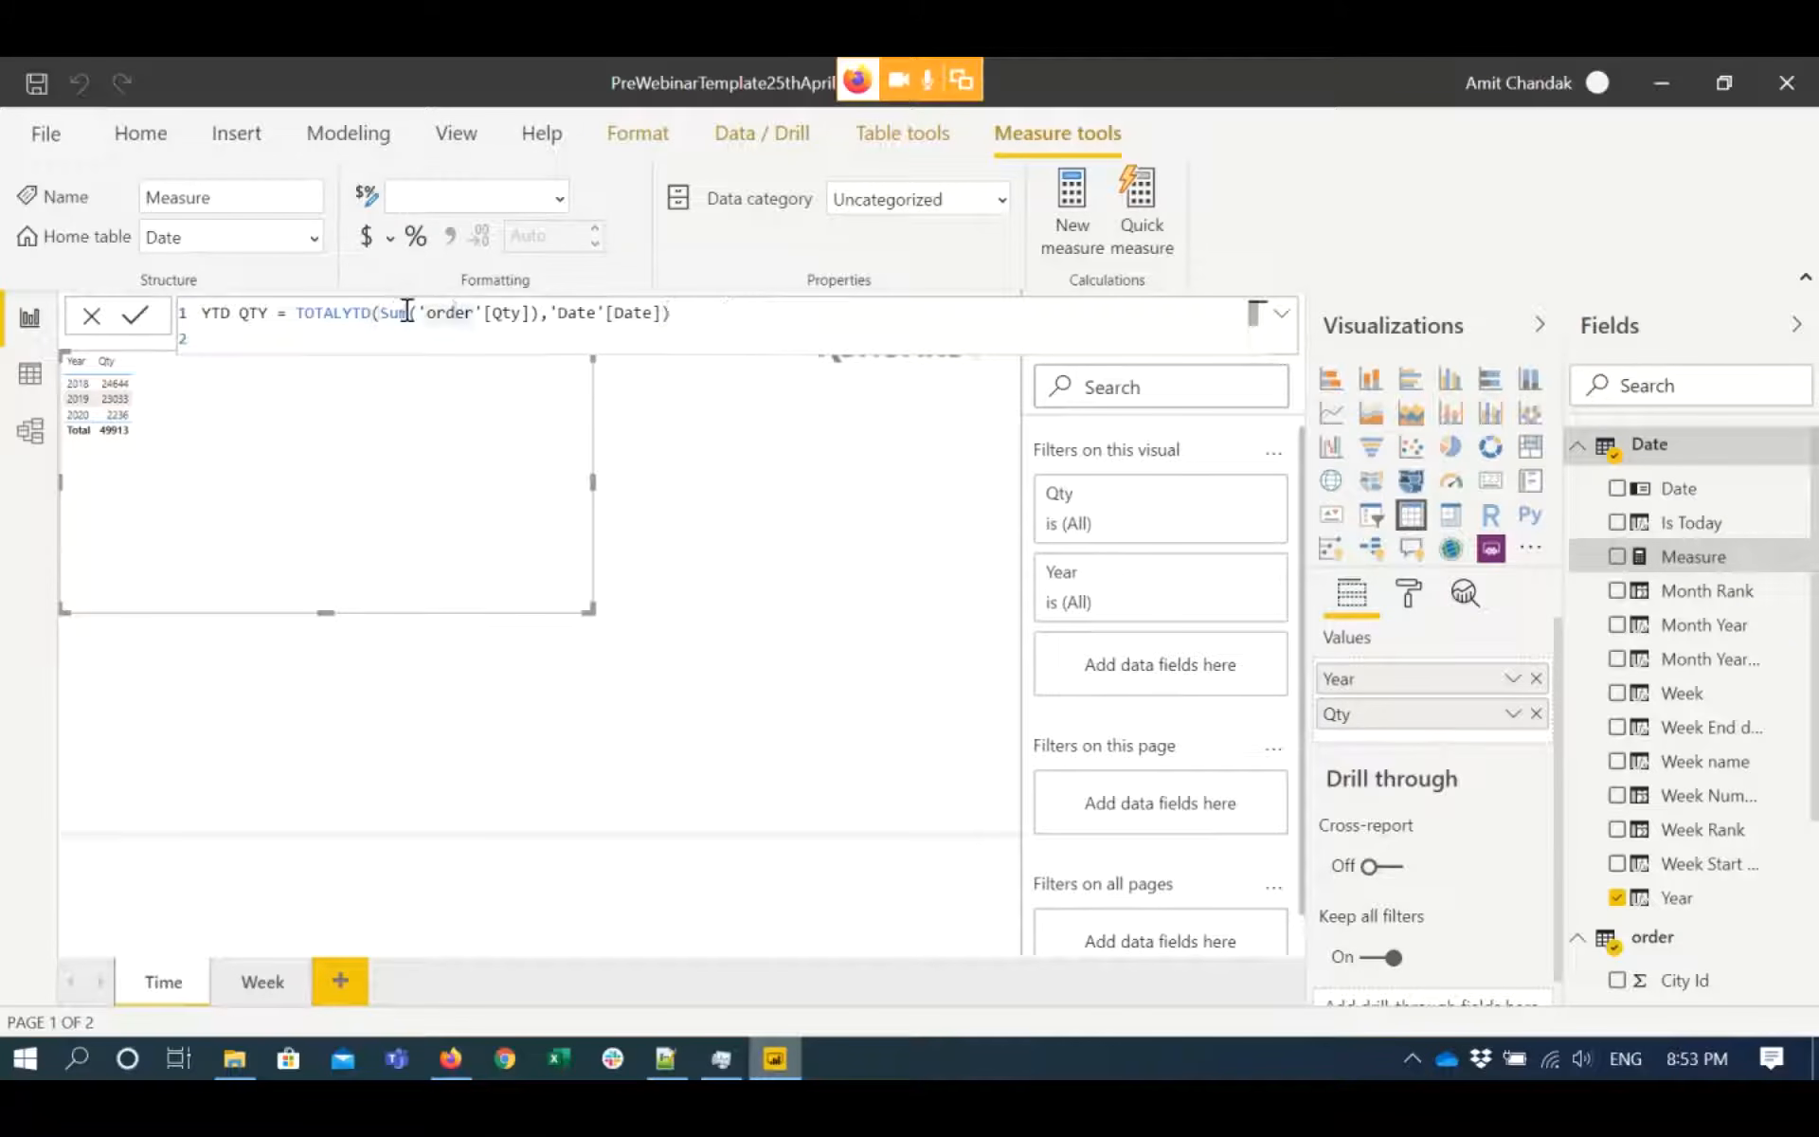
pyautogui.click(540, 314)
pyautogui.click(682, 314)
pyautogui.press('Return')
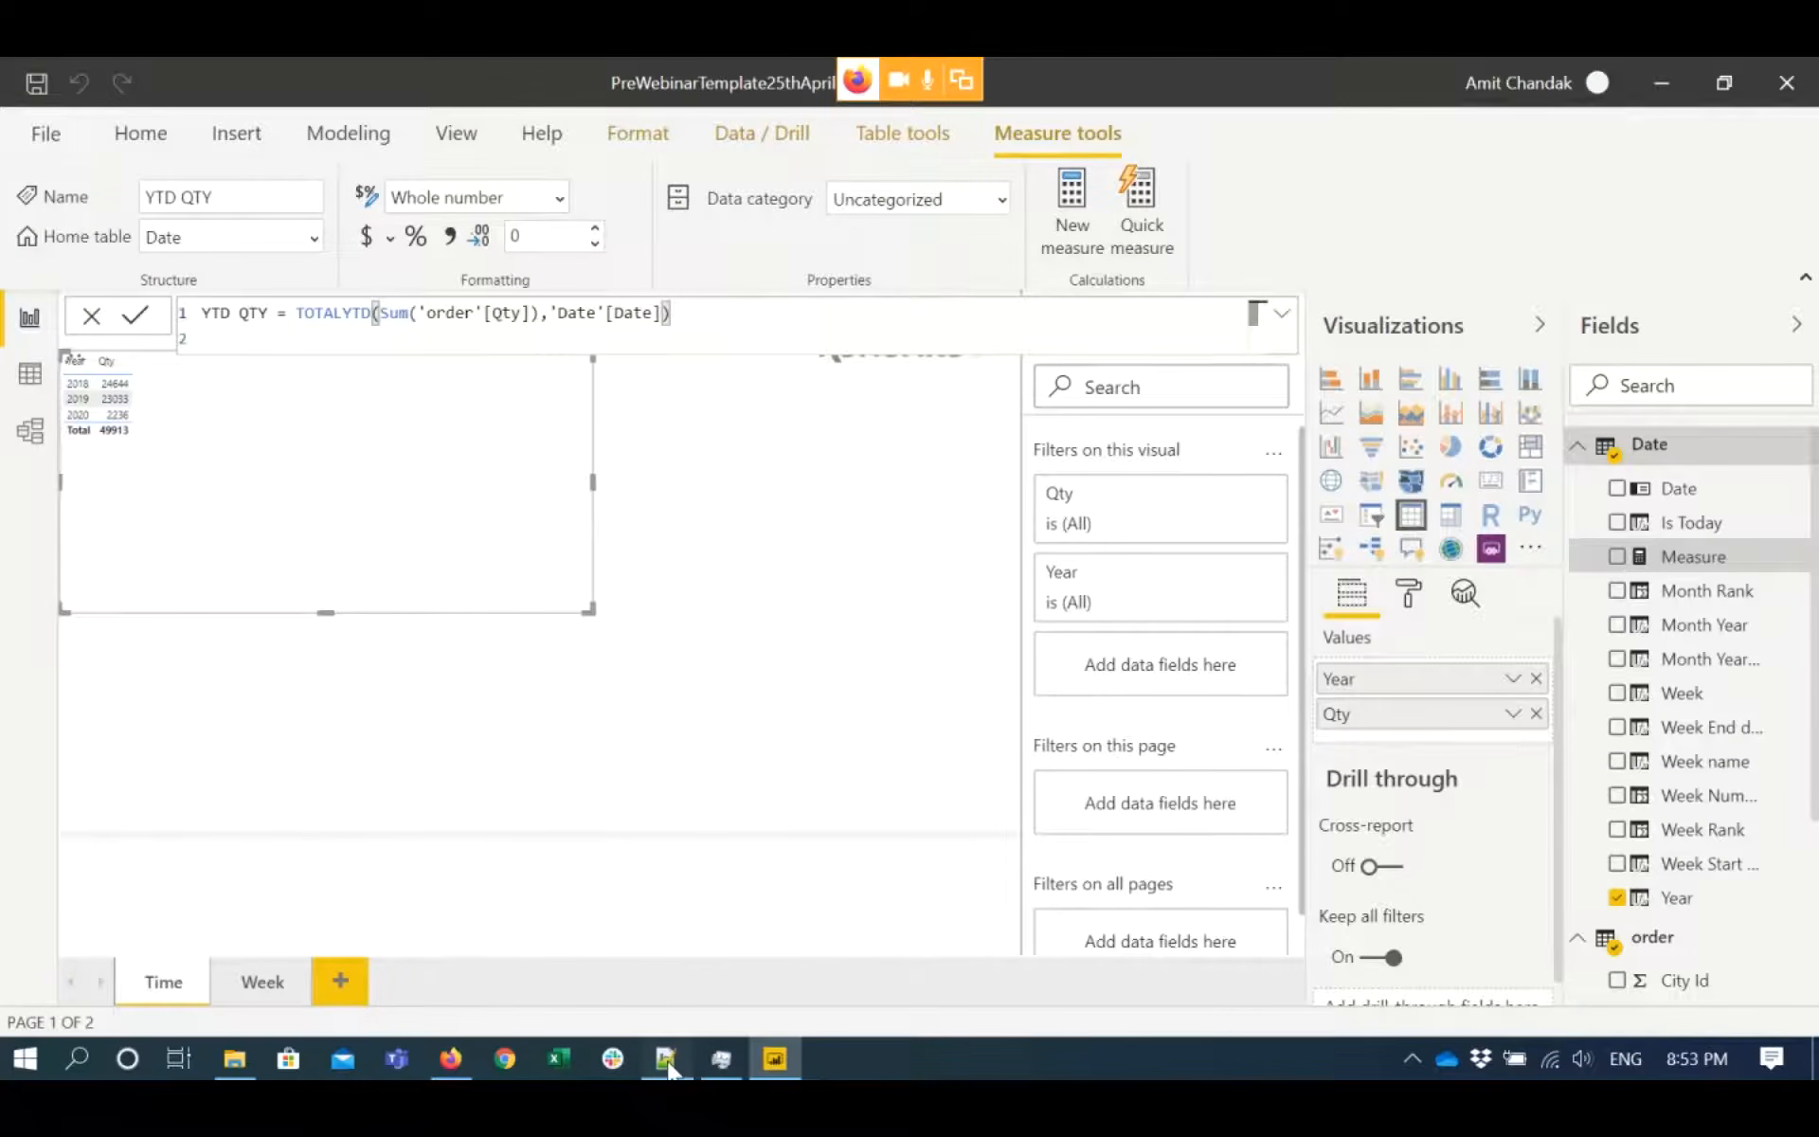
# - Copy the LYTD QTY formula line from the Power BI Webinar Steps notes in Notepad++ and return to Power BI
pyautogui.click(666, 1058)
pyautogui.tripleClick(85, 763)
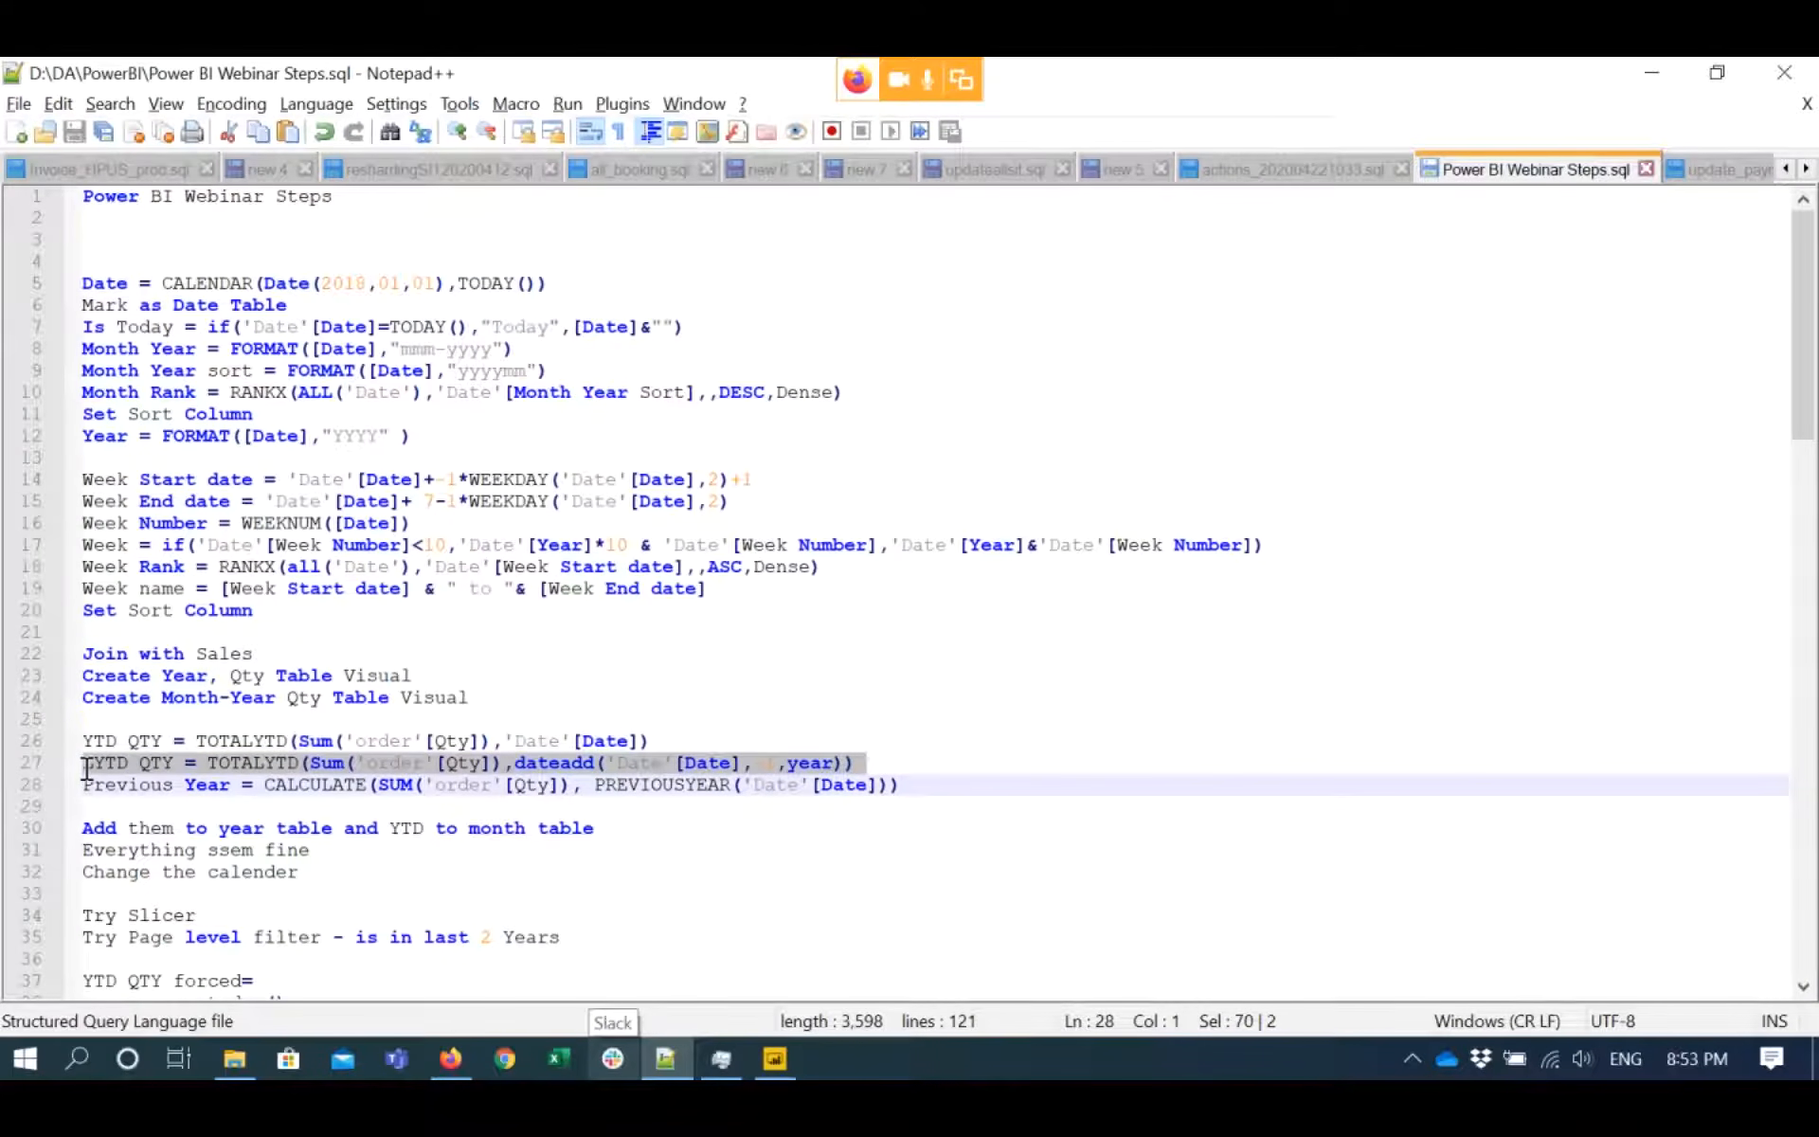
pyautogui.hotkey('alt', 'Tab')
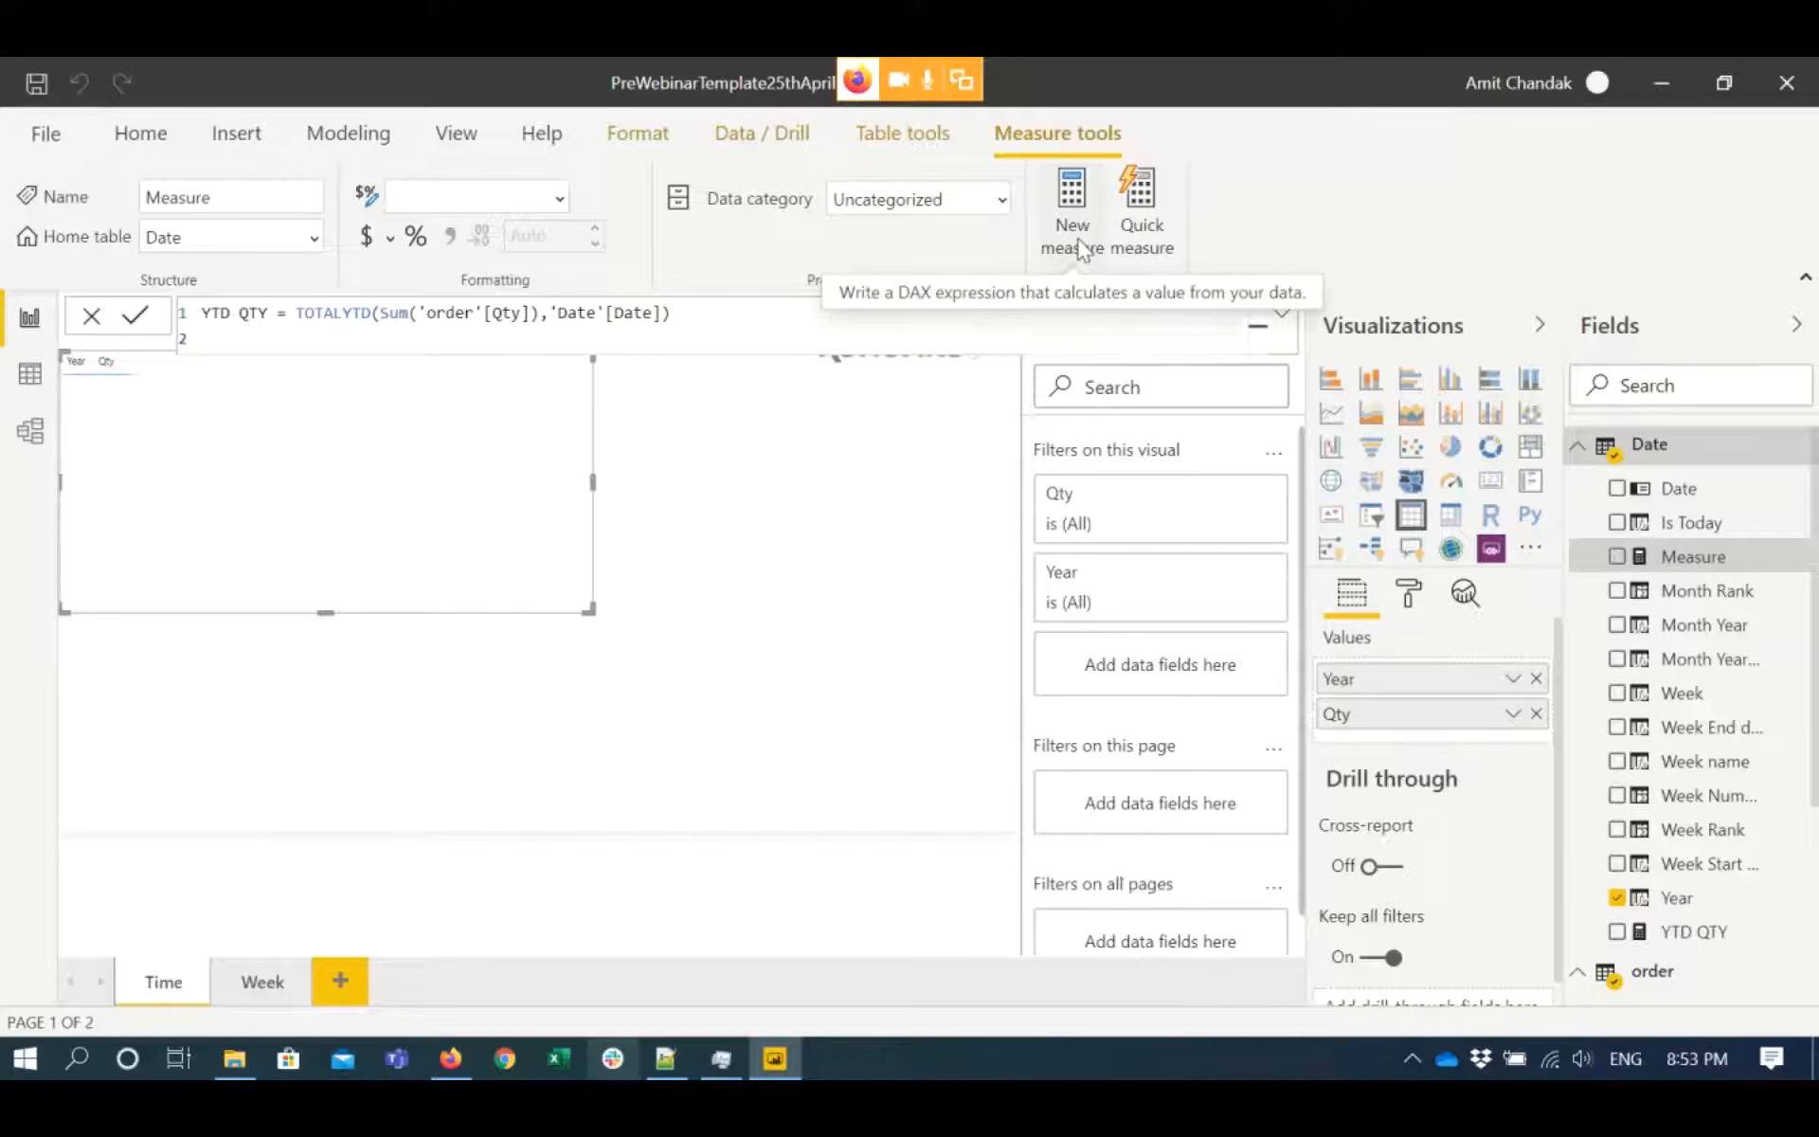
# - Create the Date table measure LYTD QTY = TOTALYTD(Sum('order'[Qty]),dateadd('Date'[Date],-1,year))
pyautogui.click(1077, 237)
pyautogui.write("LYTD QTY = TOTALYTD(Sum('order'[Qty]),dateadd('Date'[Date],-1,year))")
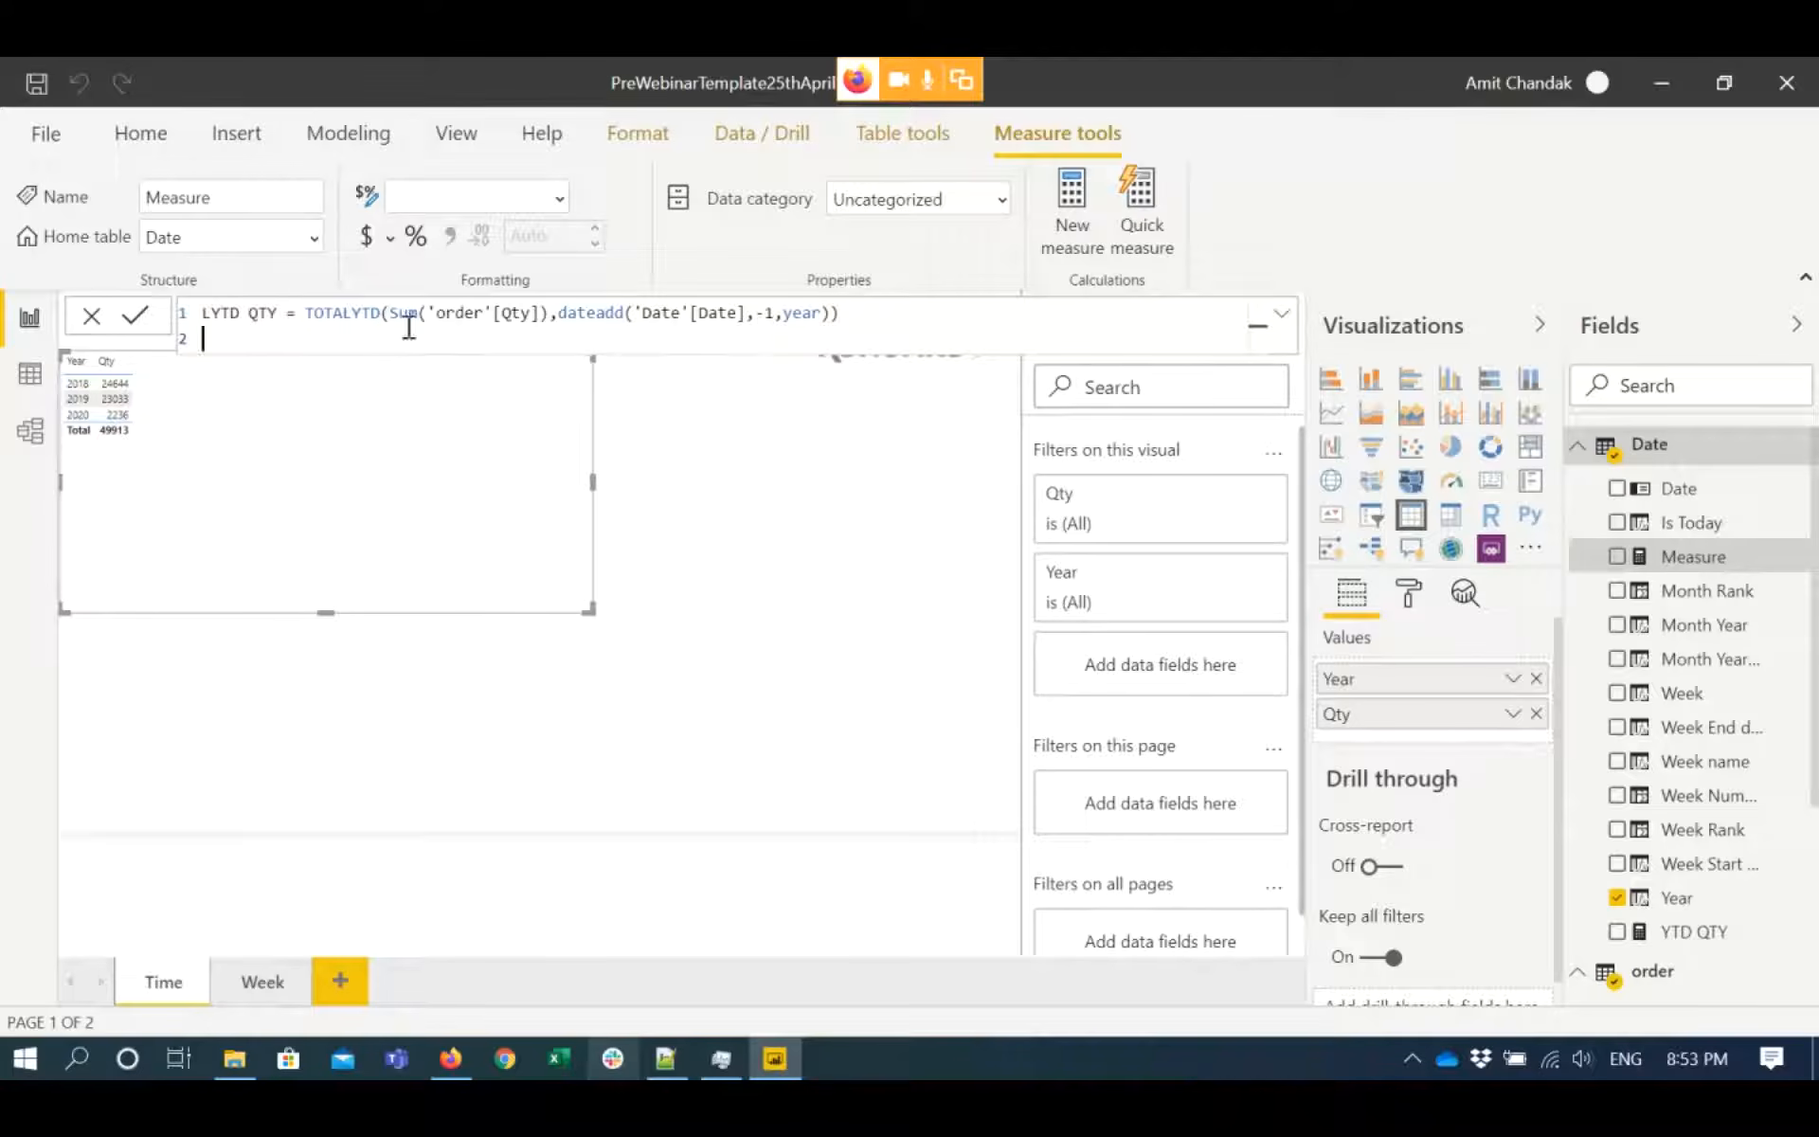
pyautogui.doubleClick(362, 313)
pyautogui.click(579, 313)
pyautogui.doubleClick(579, 314)
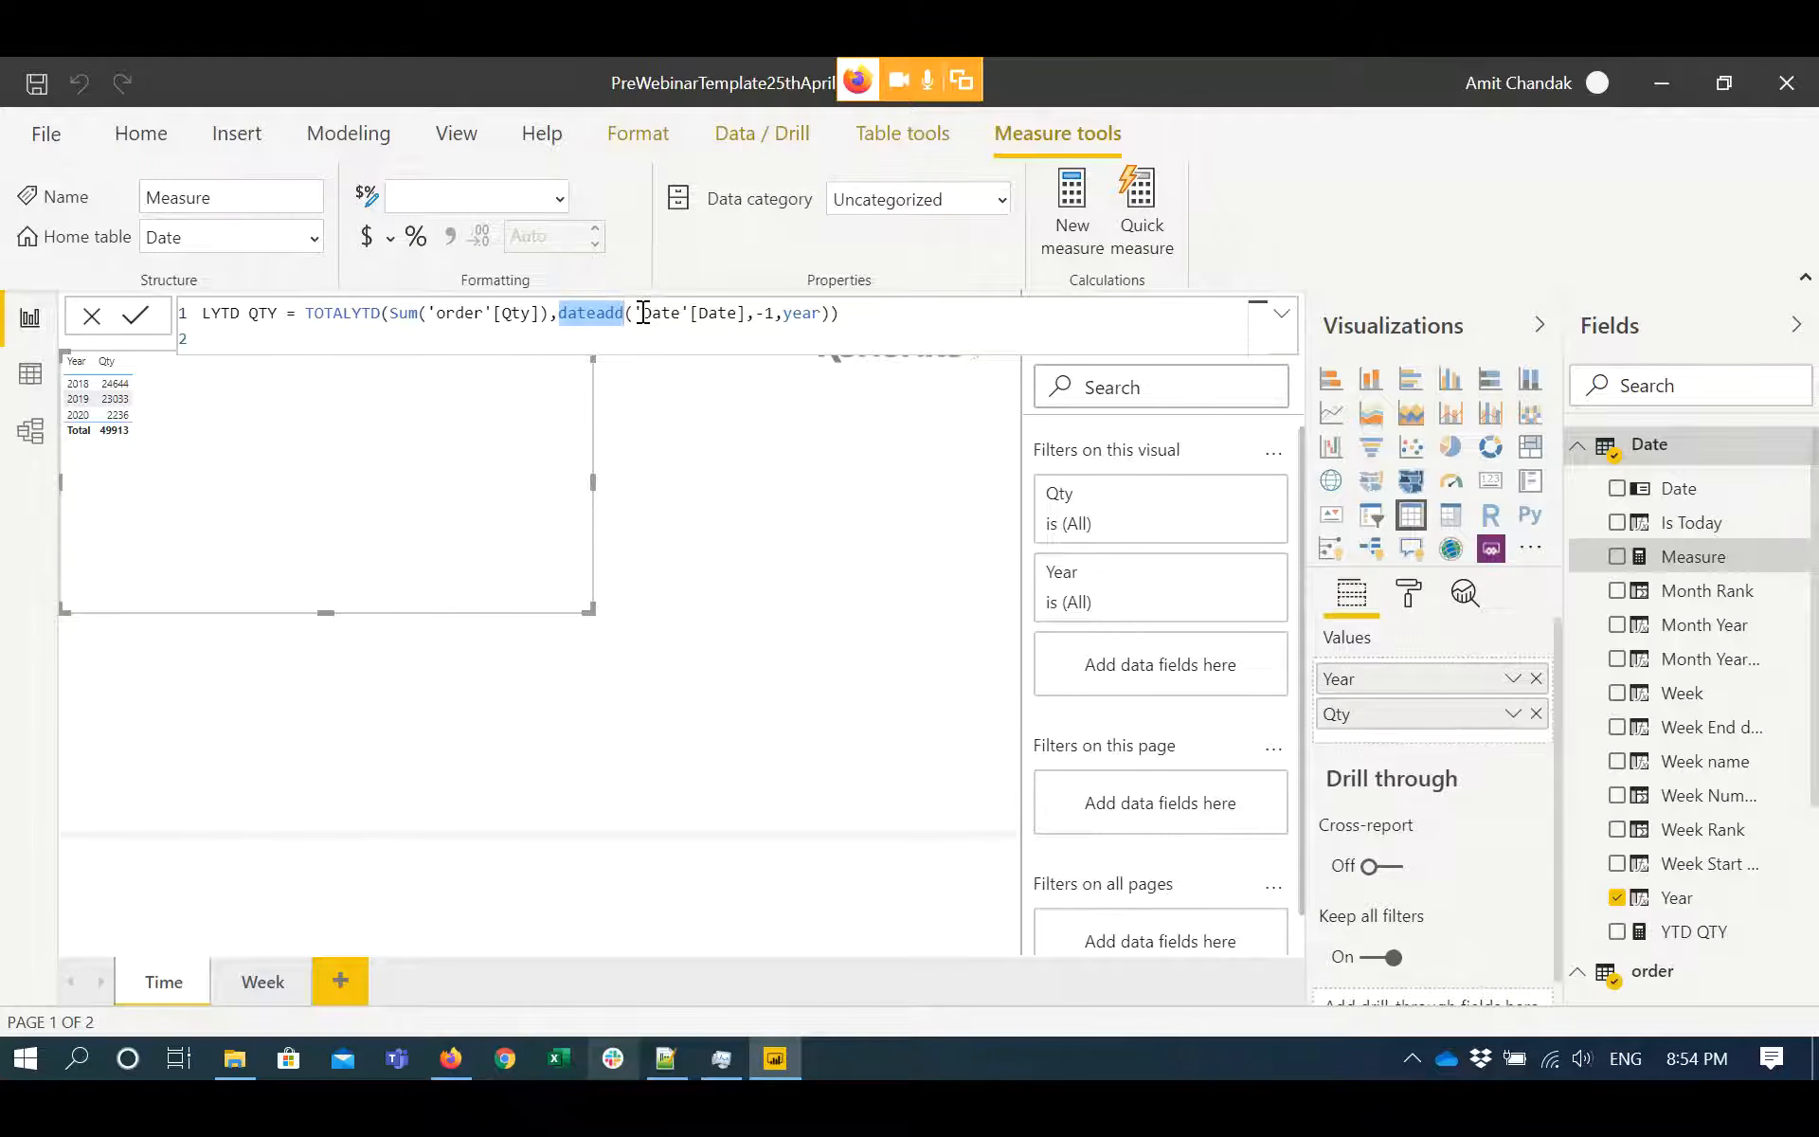
pyautogui.click(908, 315)
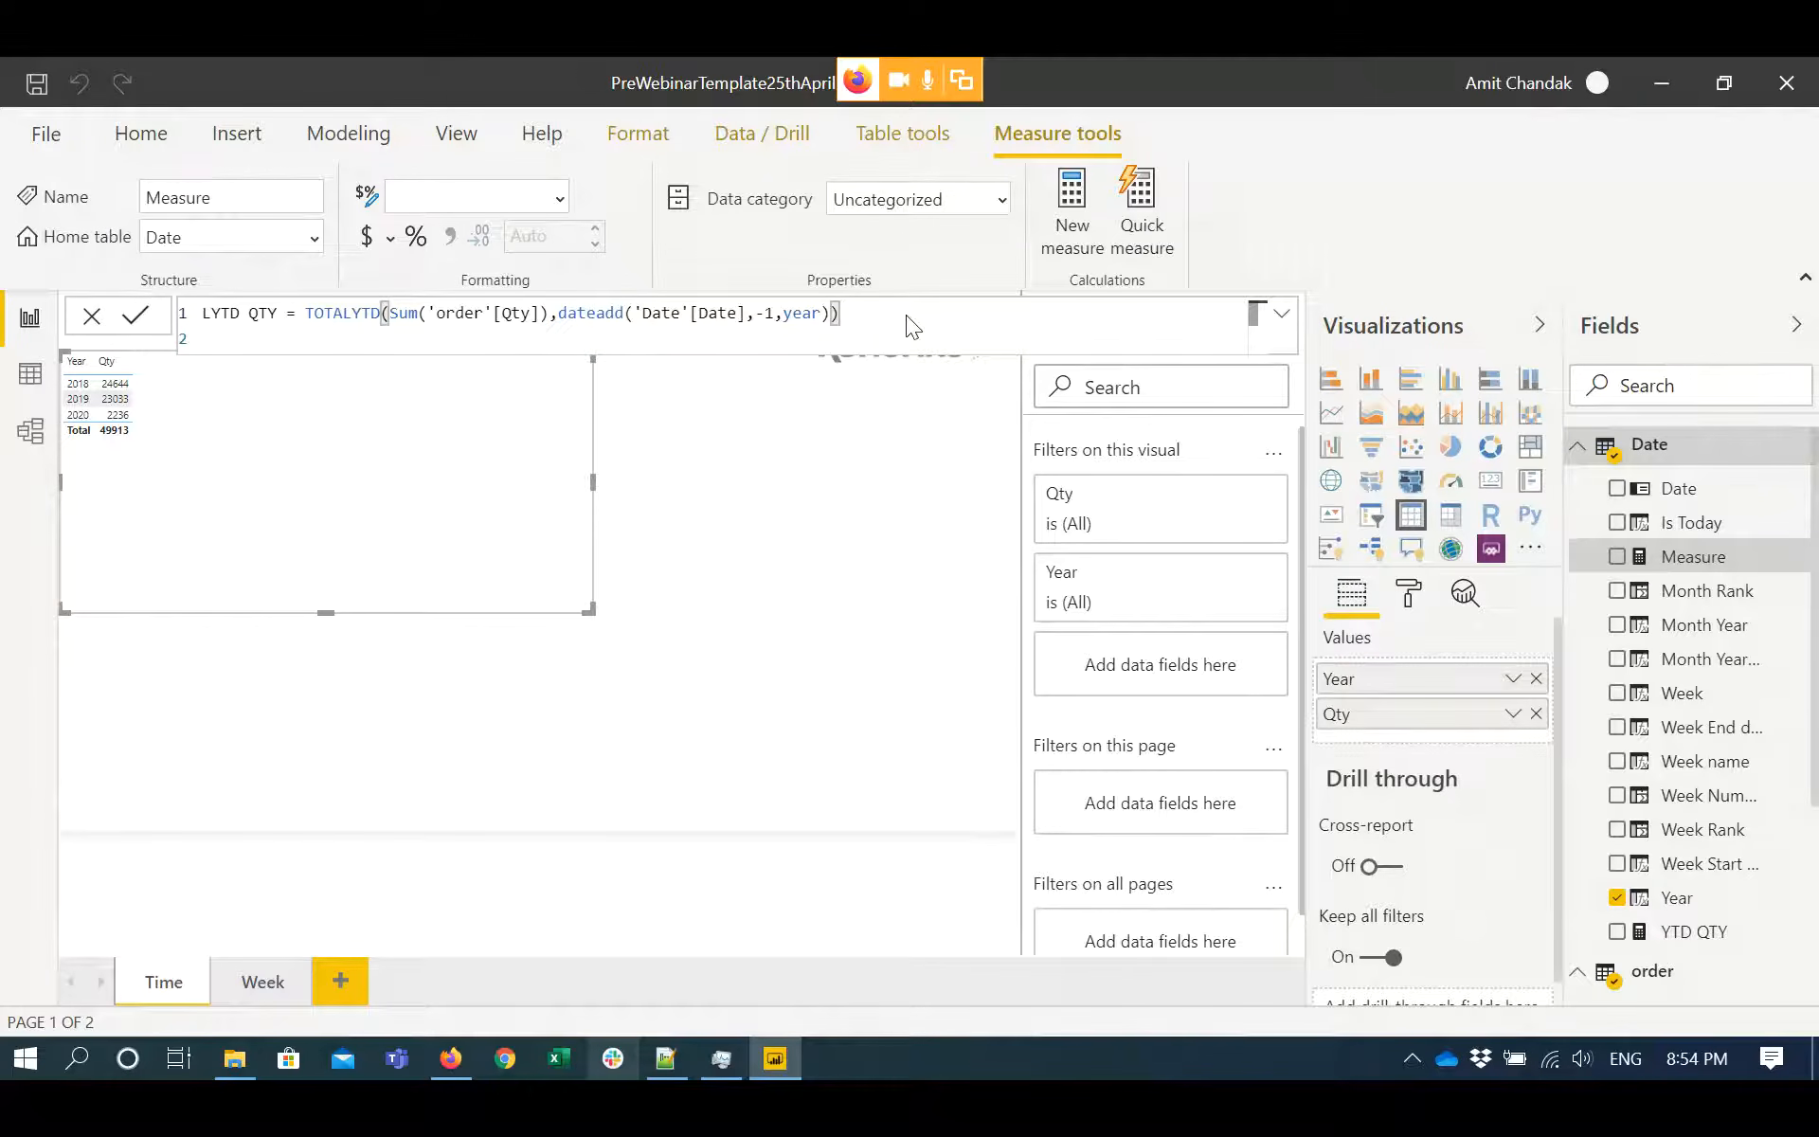
pyautogui.press('Return')
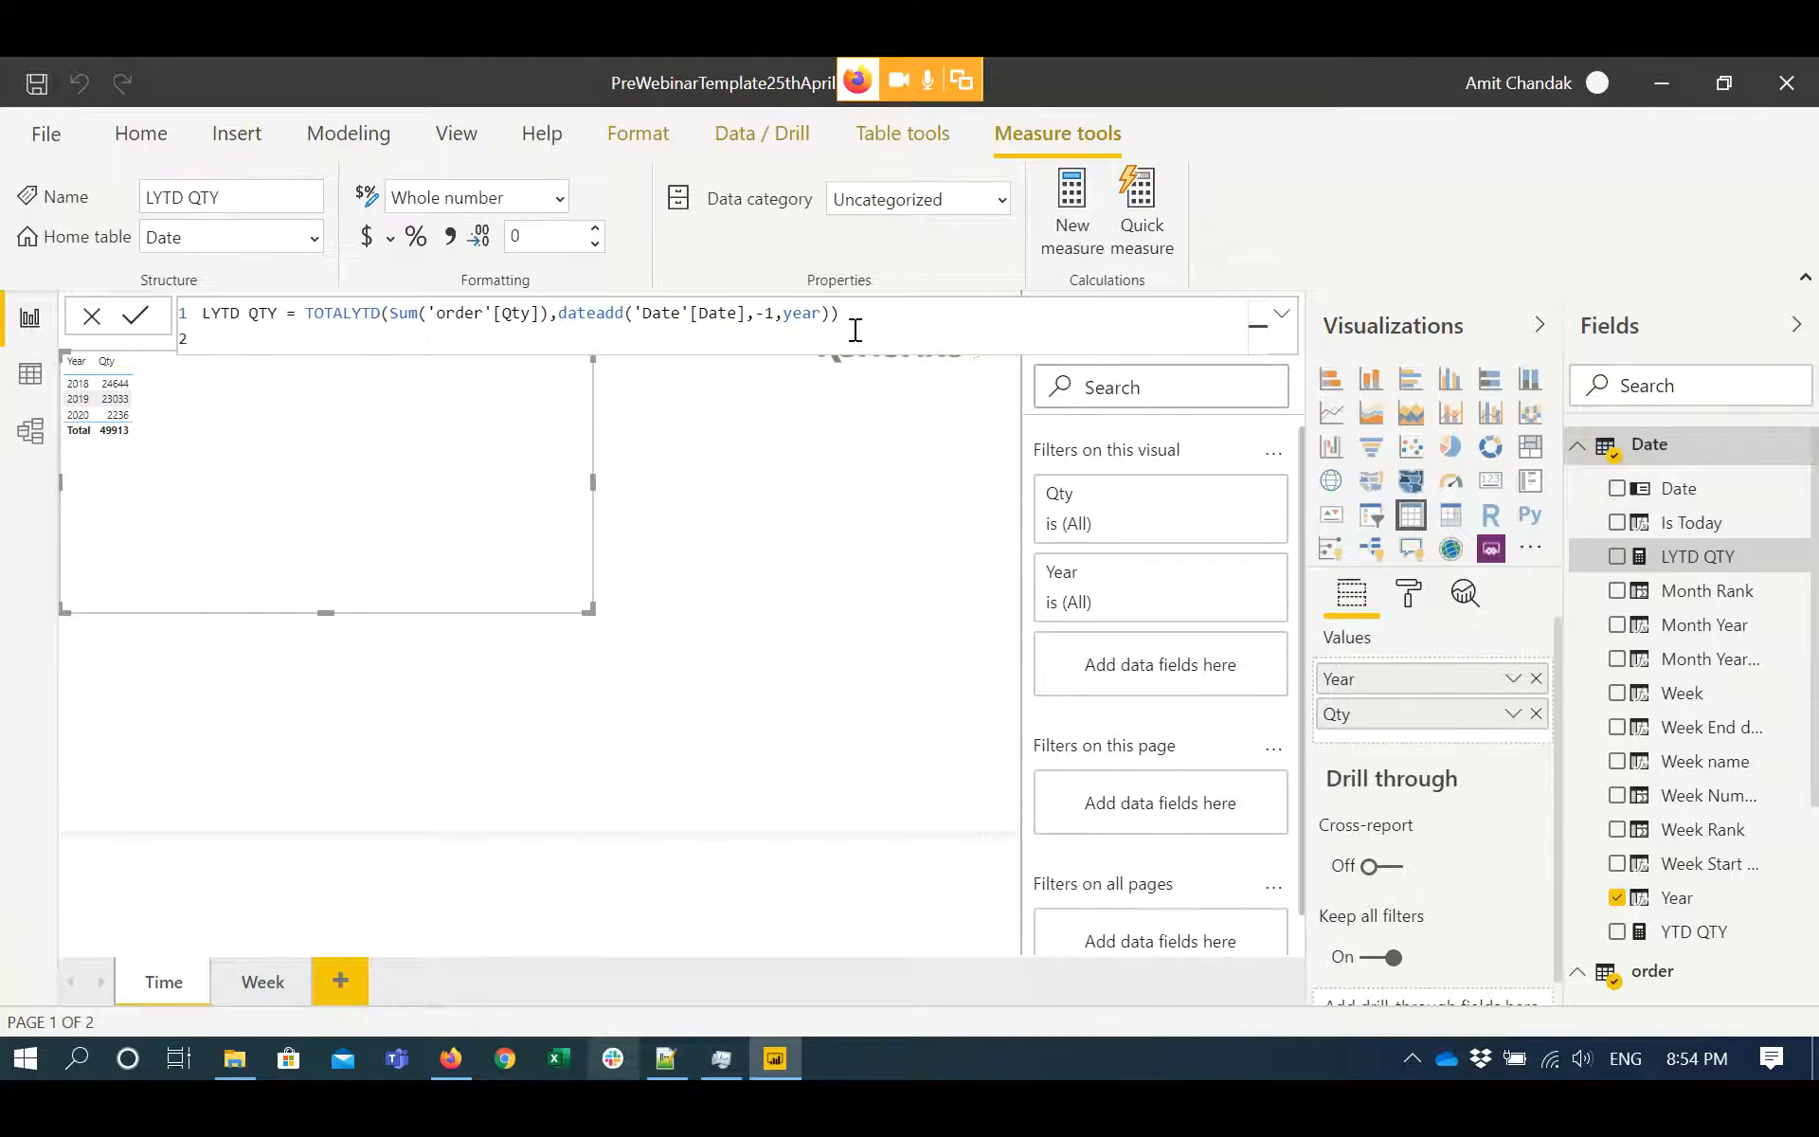
# - Copy the Previous Year formula from the Notepad++ notes and create the Power BI measure Previous Year = CALCULATE(SUM('order'[Qty]), PREVIOUSYEAR('Date'[Date]))
pyautogui.click(665, 1059)
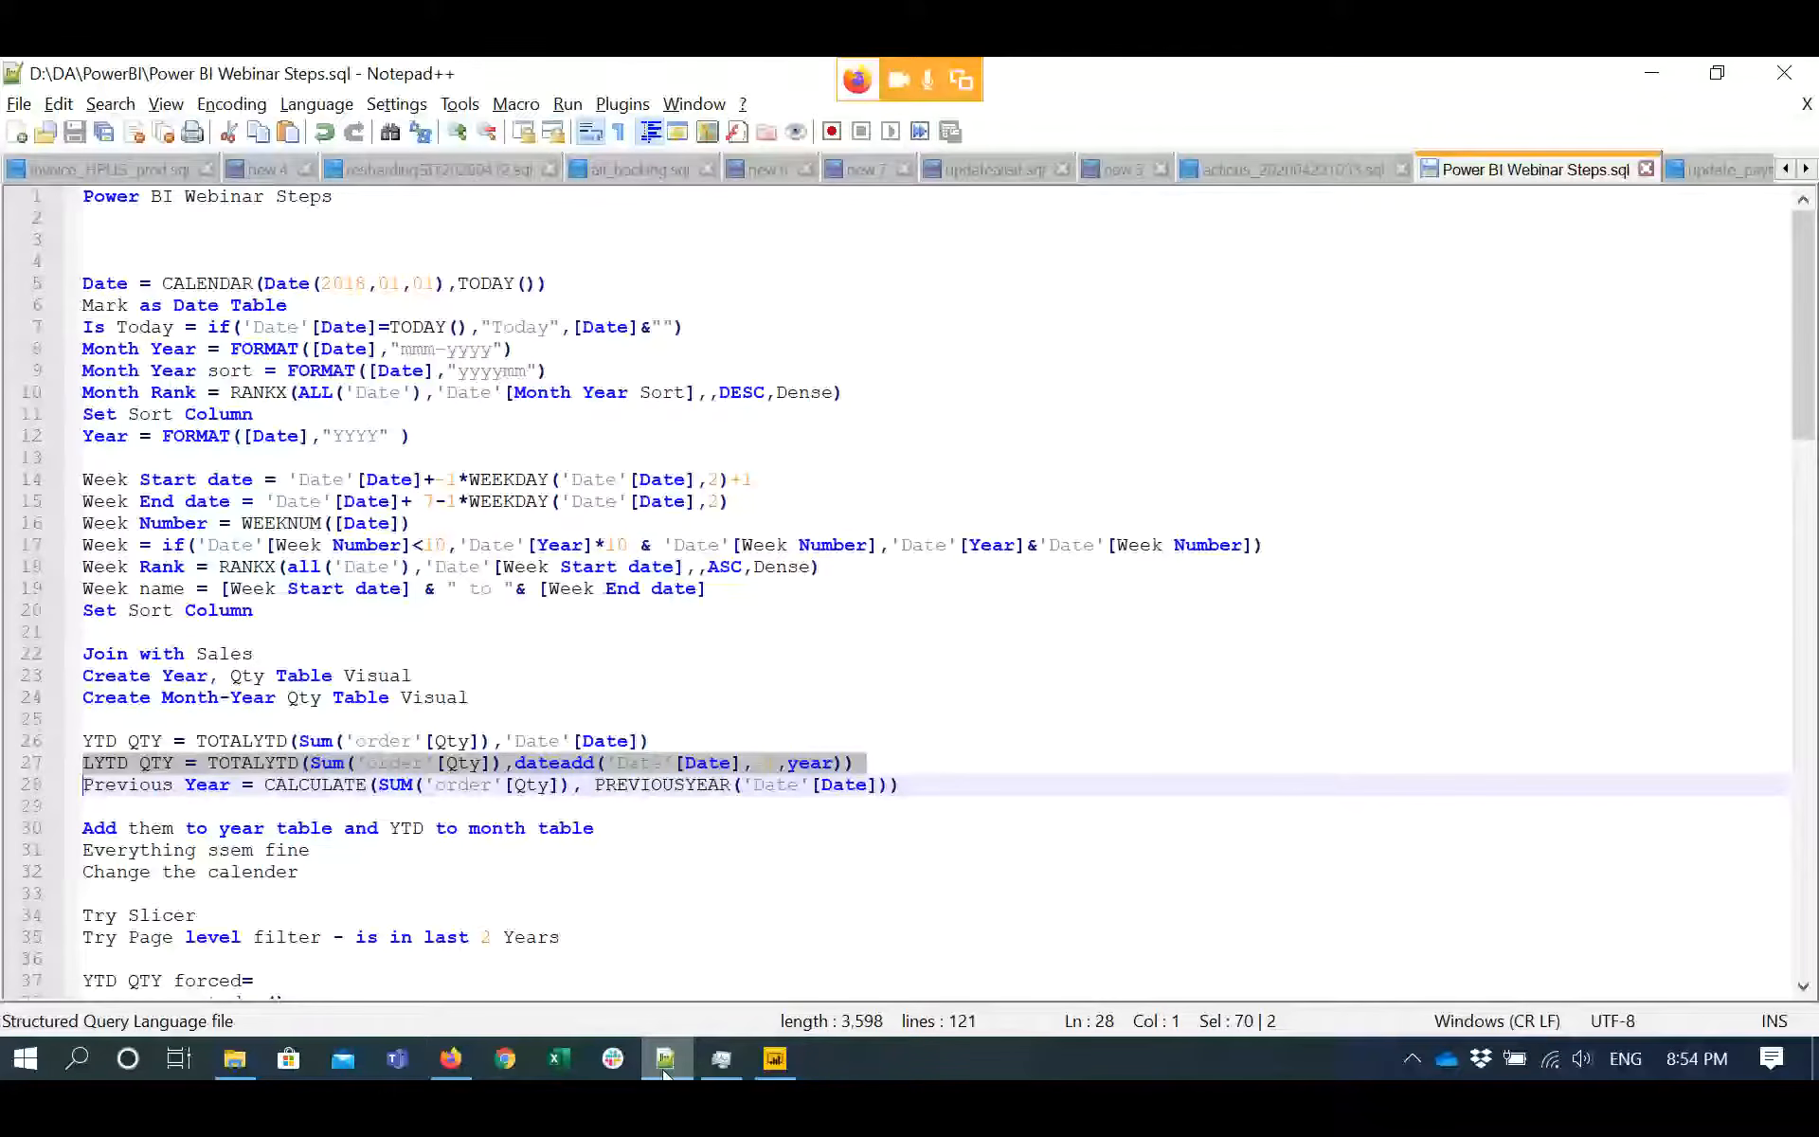
pyautogui.moveTo(902, 786); pyautogui.dragTo(85, 786)
pyautogui.hotkey('ctrl', 'c')
pyautogui.hotkey('alt', 'Tab')
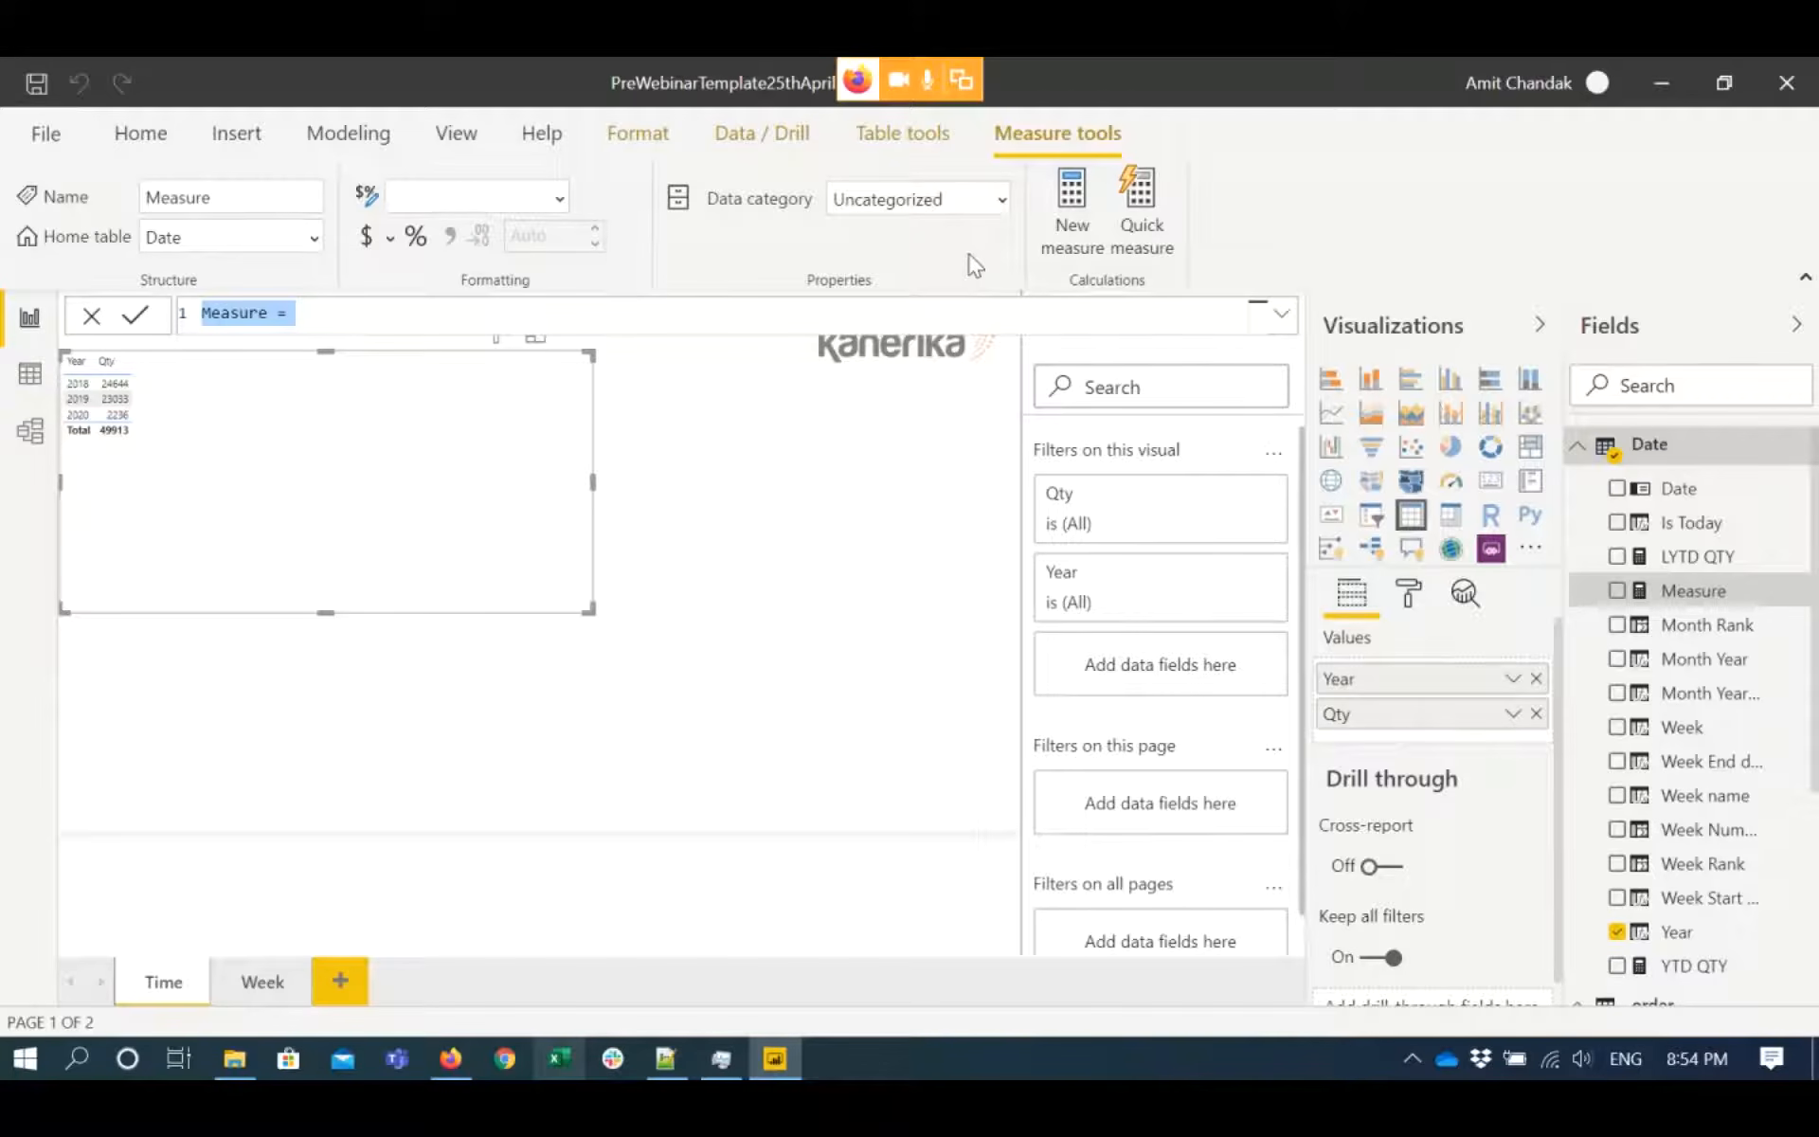
pyautogui.hotkey('ctrl', 'v')
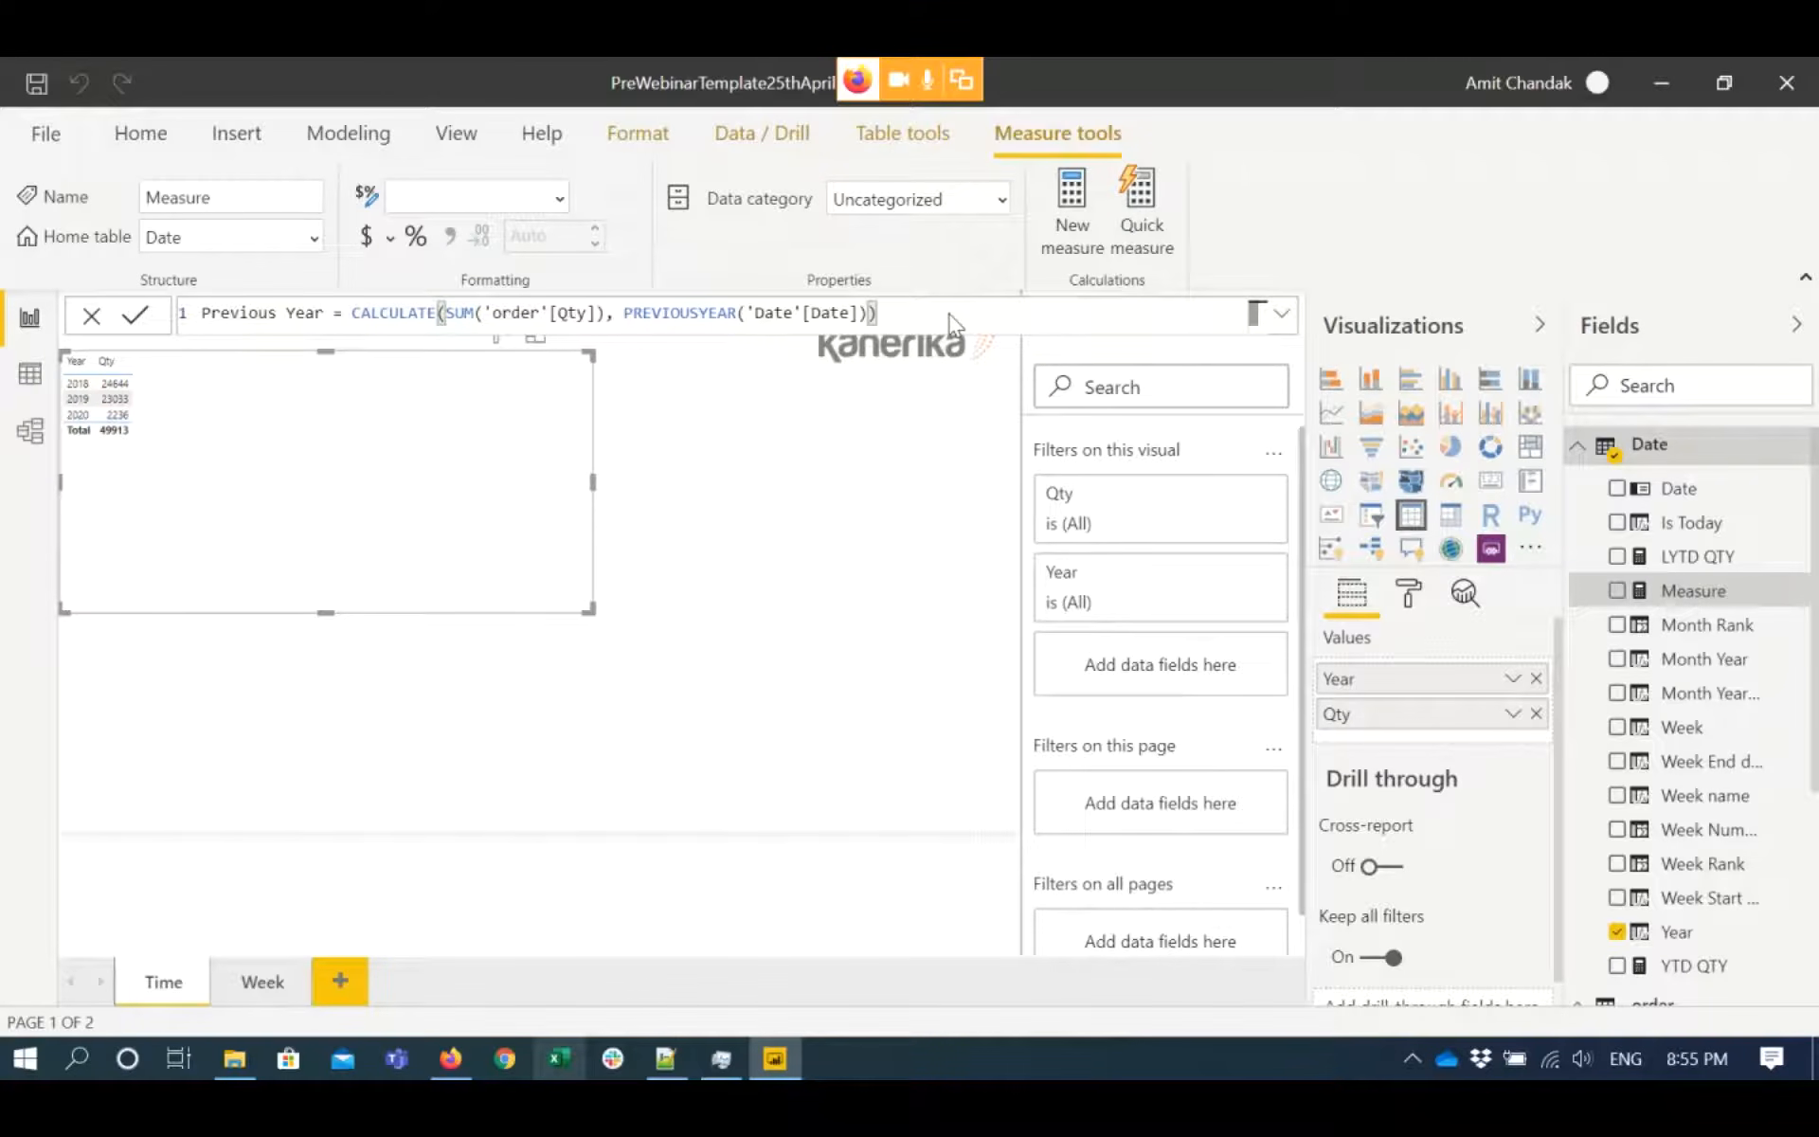
pyautogui.press('Return')
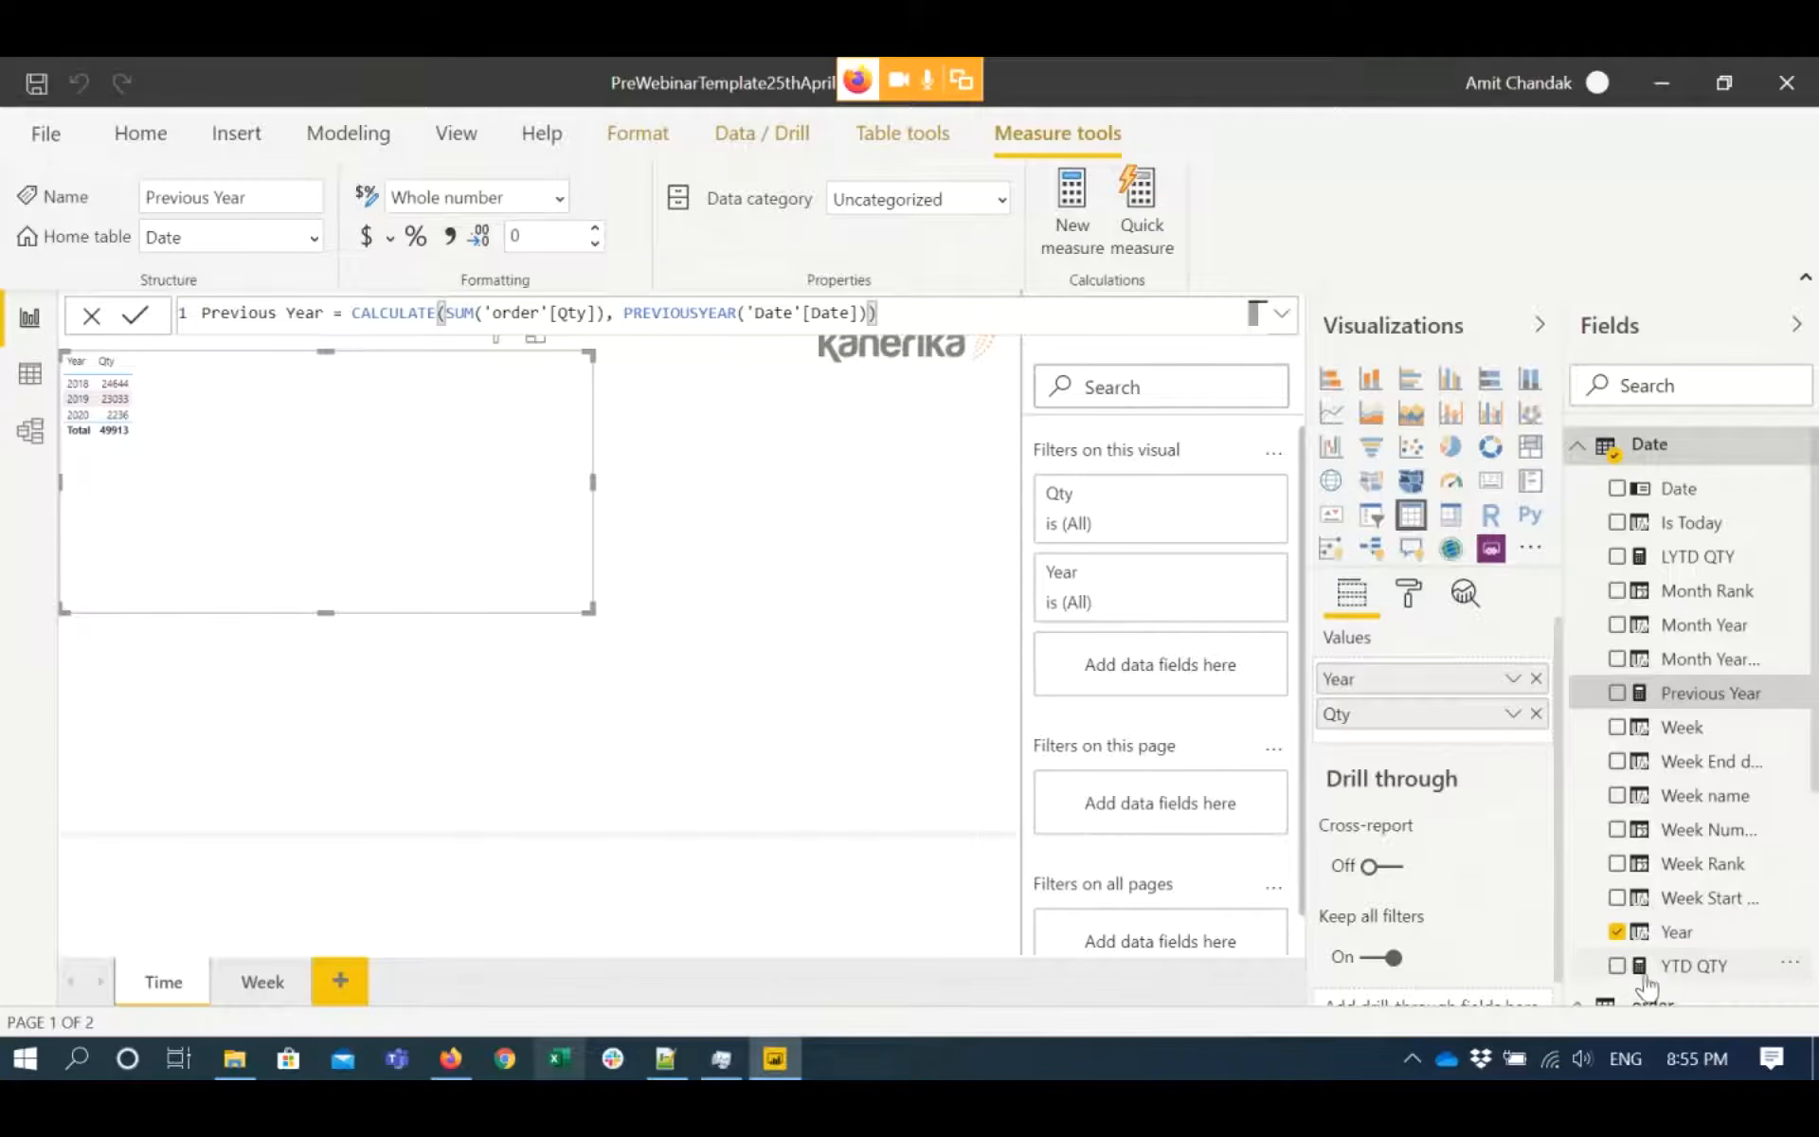
# - Add the YTD QTY, LYTD QTY and Previous Year measures to the yearly Qty table visual and save the report
pyautogui.click(1619, 968)
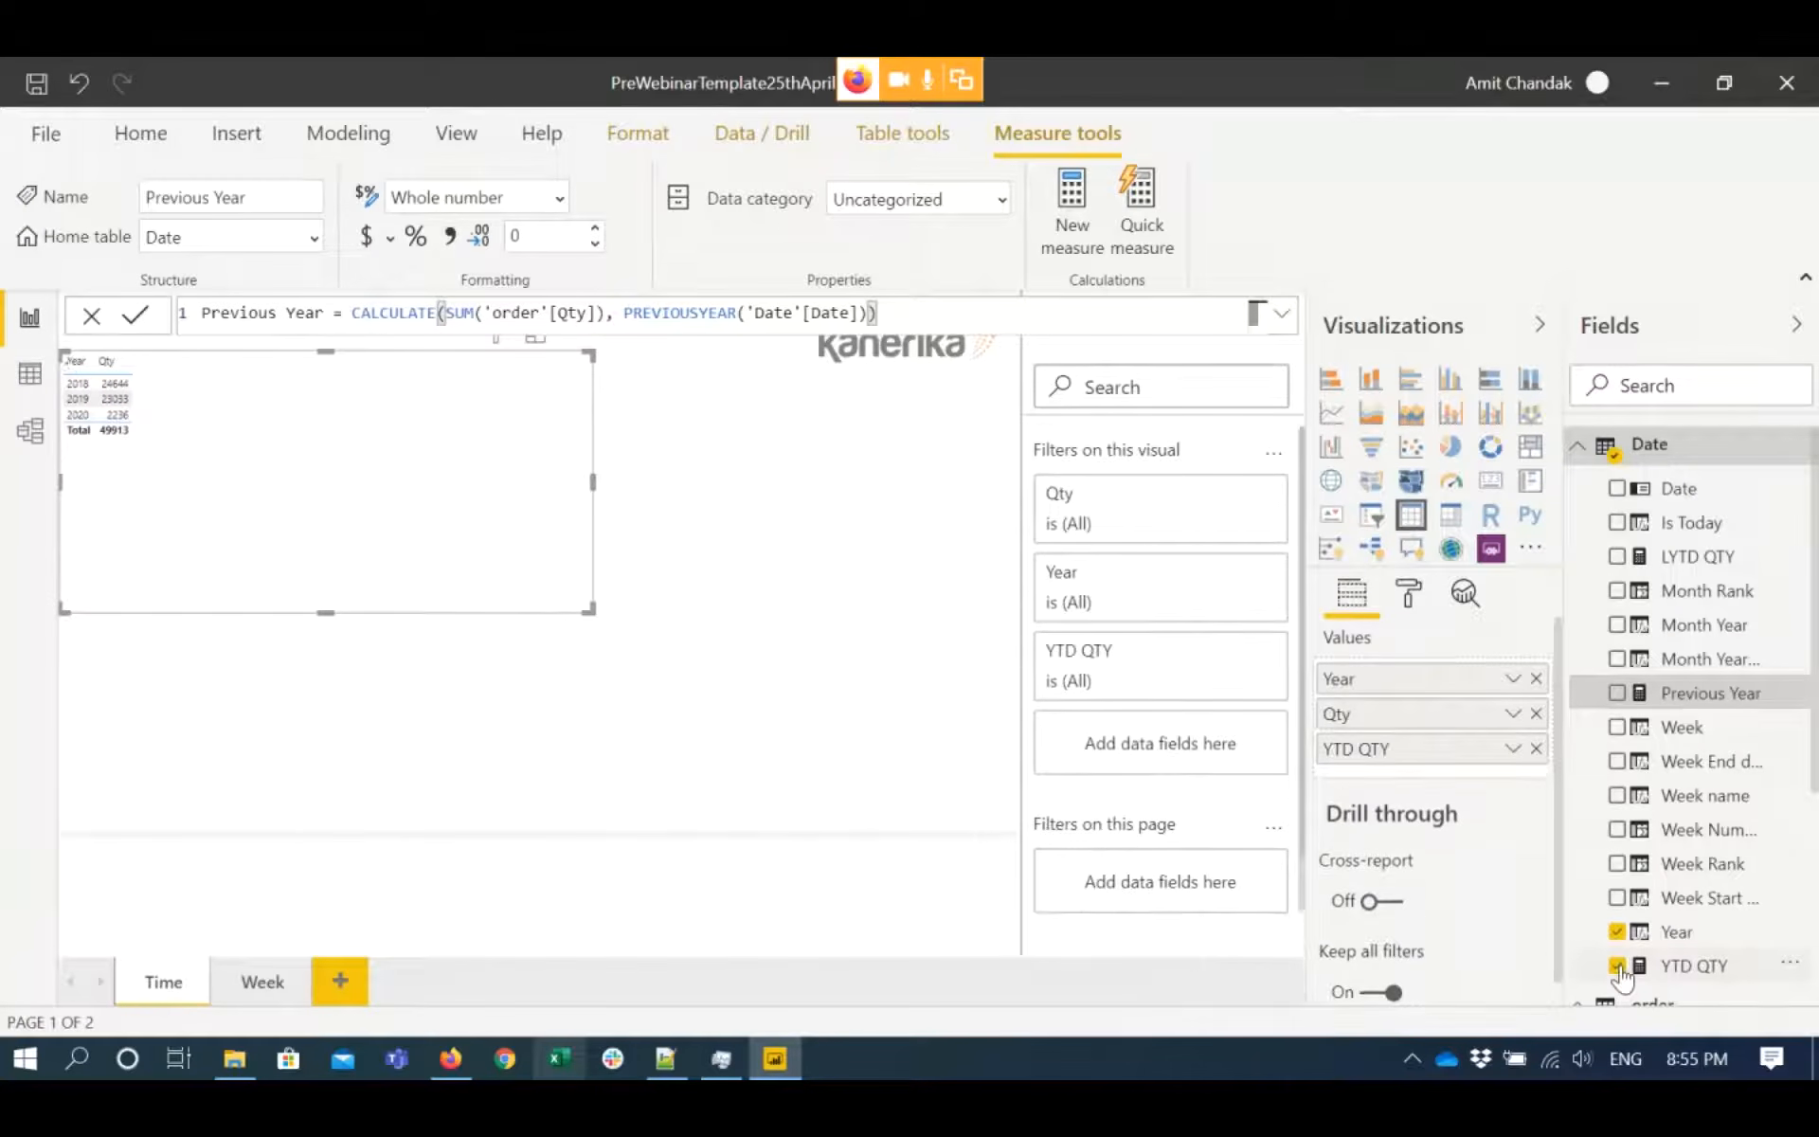
pyautogui.click(1617, 561)
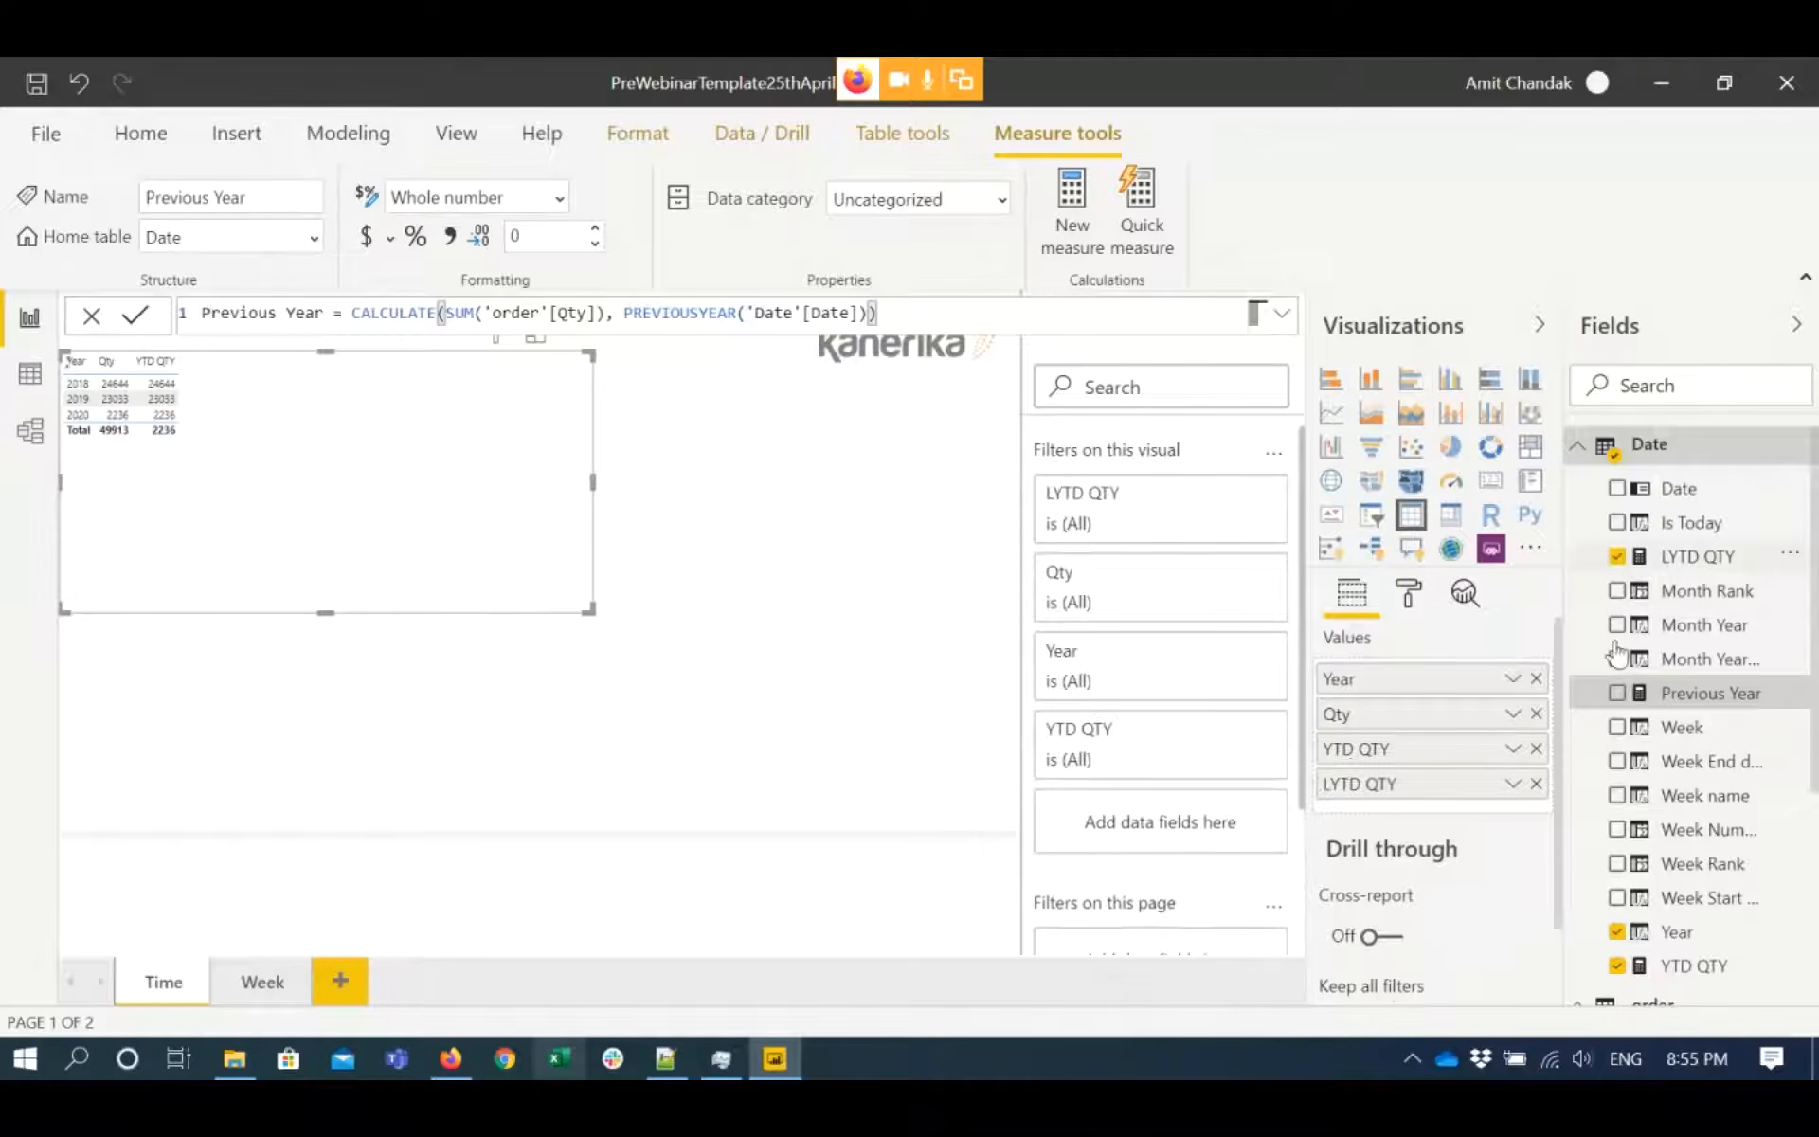
pyautogui.click(1617, 693)
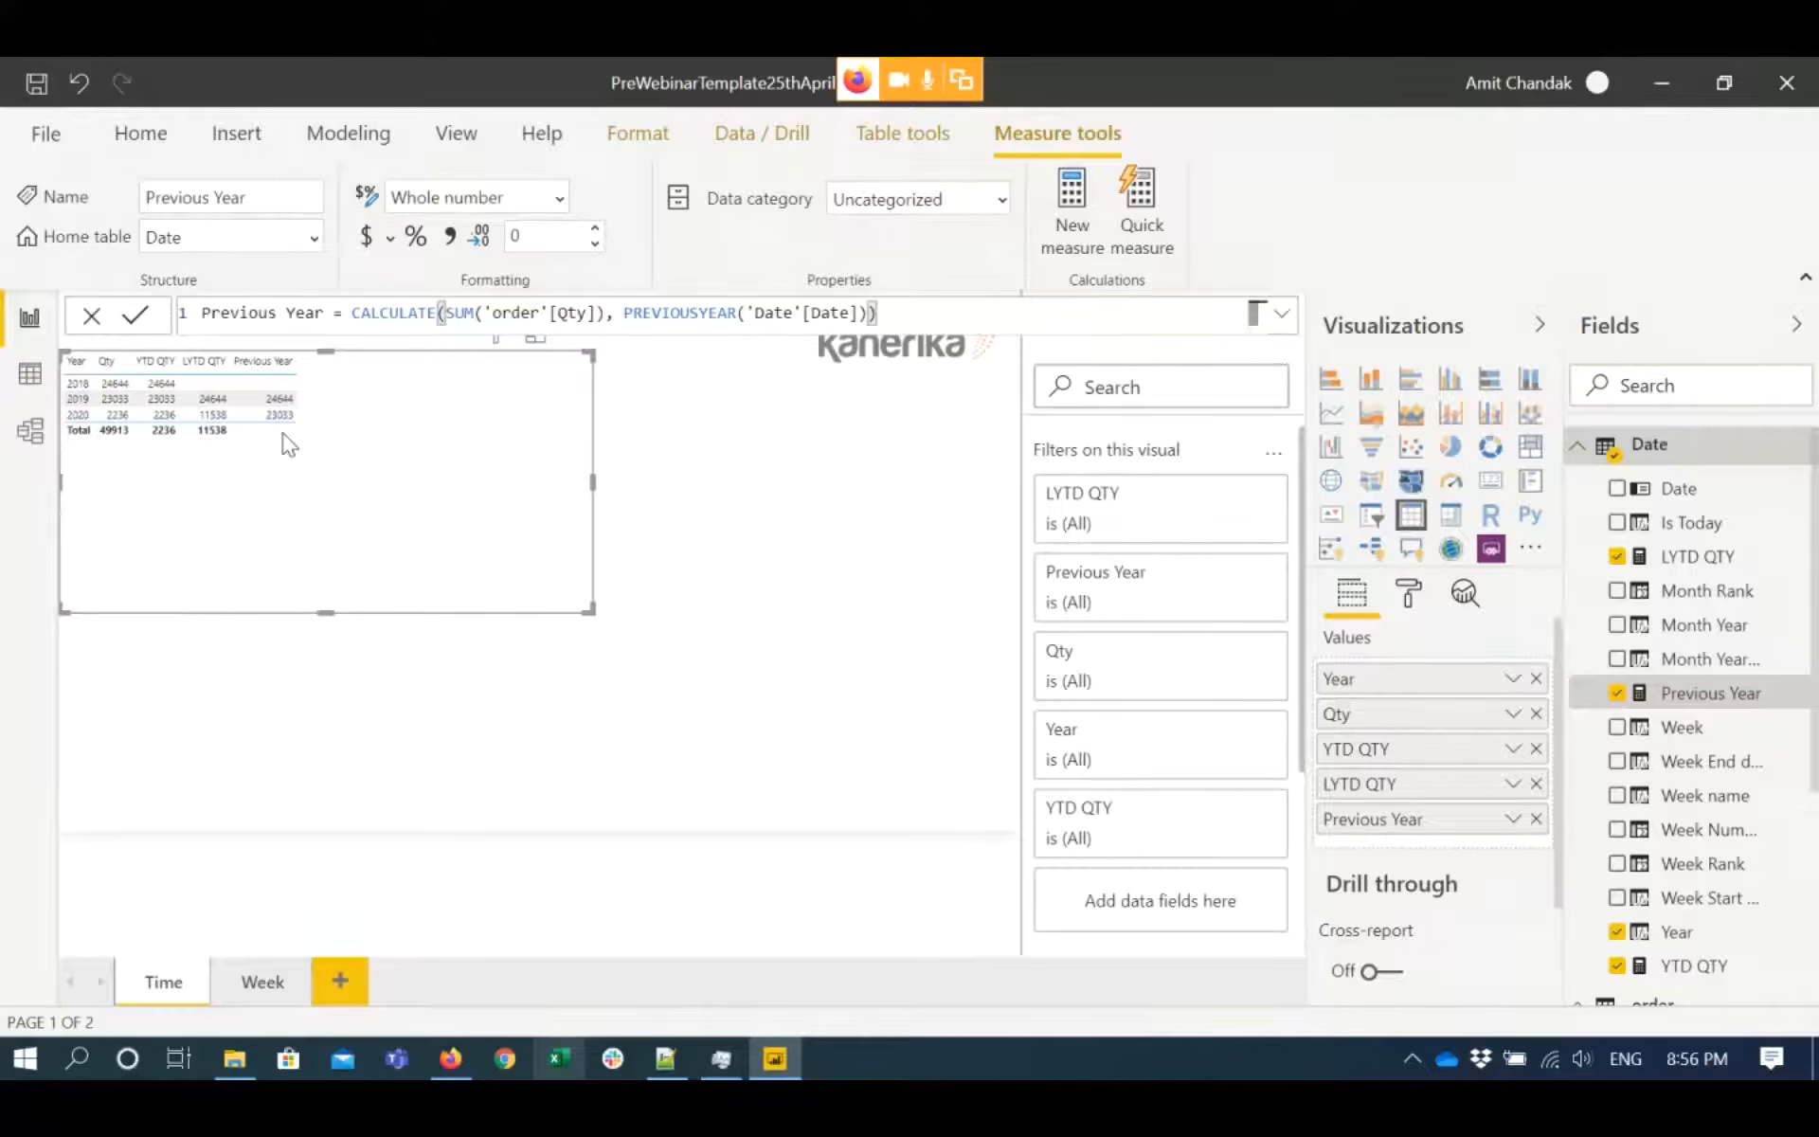
pyautogui.click(734, 503)
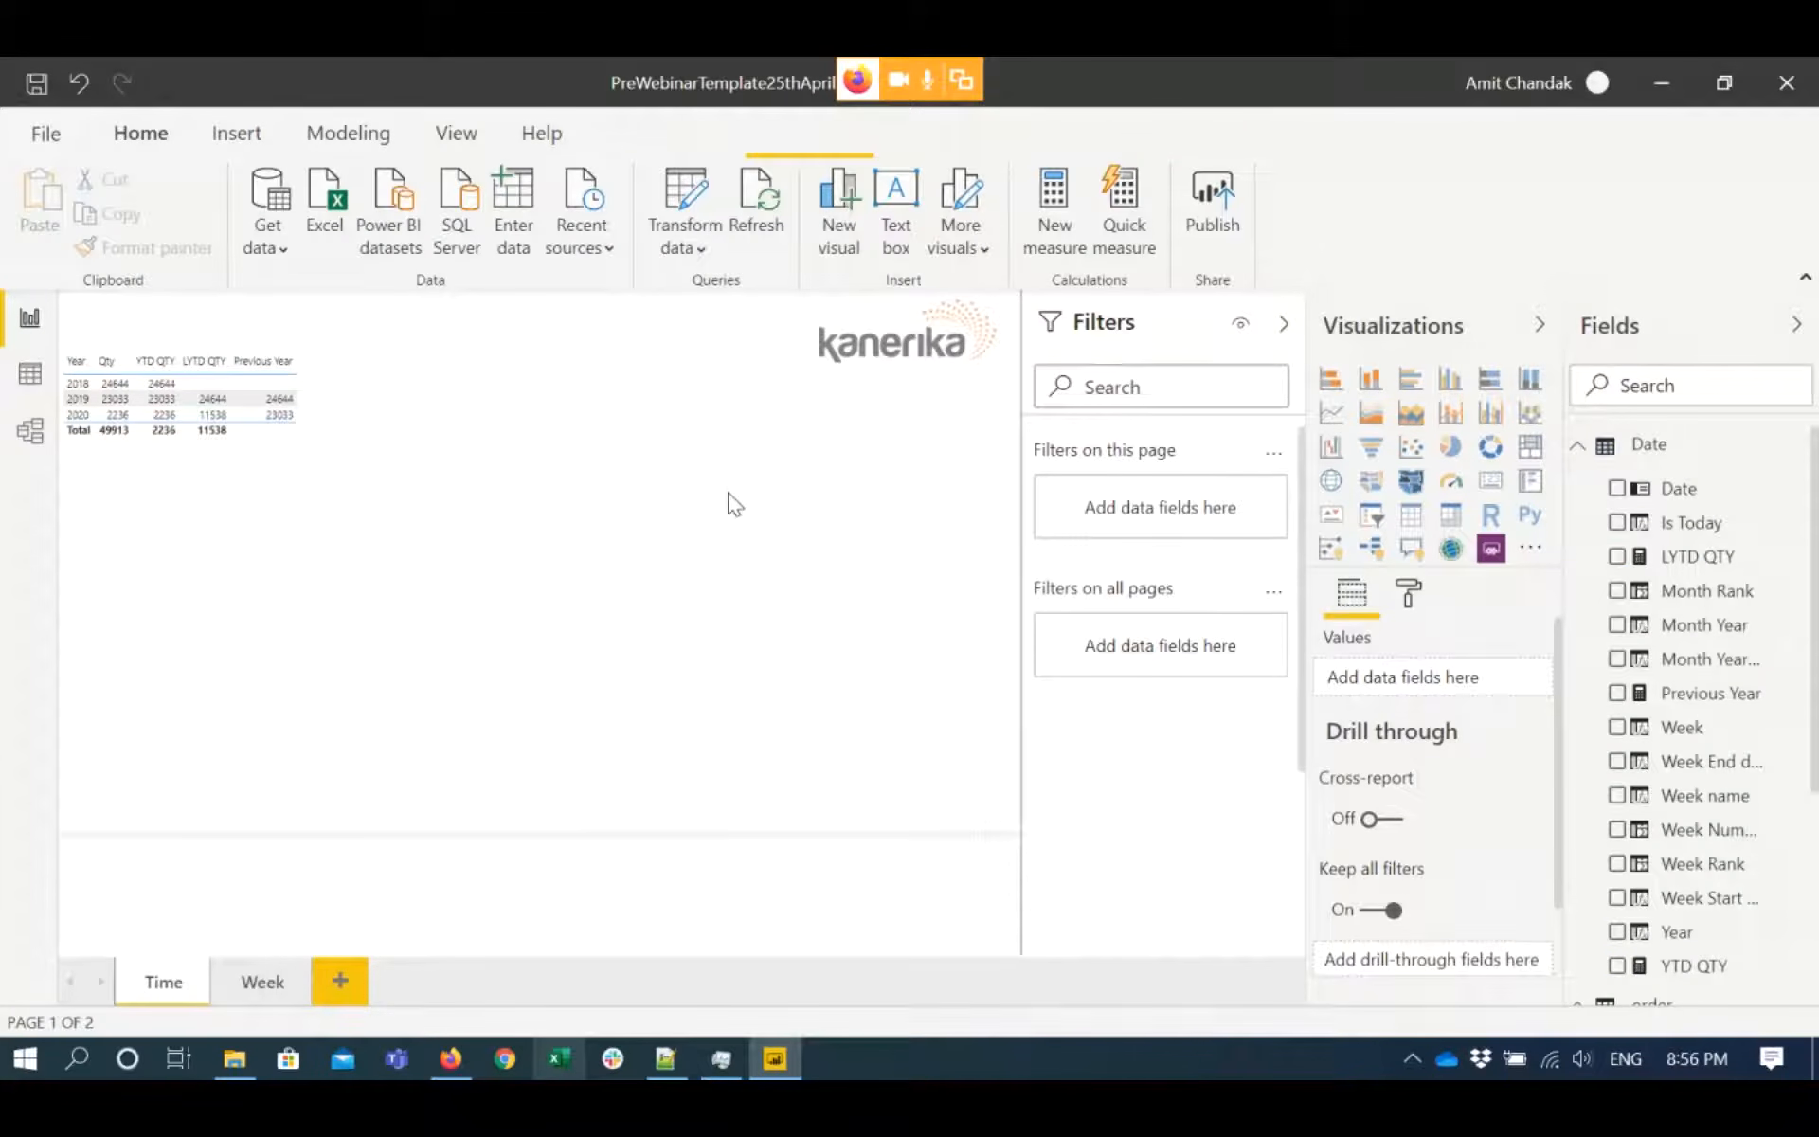
pyautogui.hotkey('ctrl', 's')
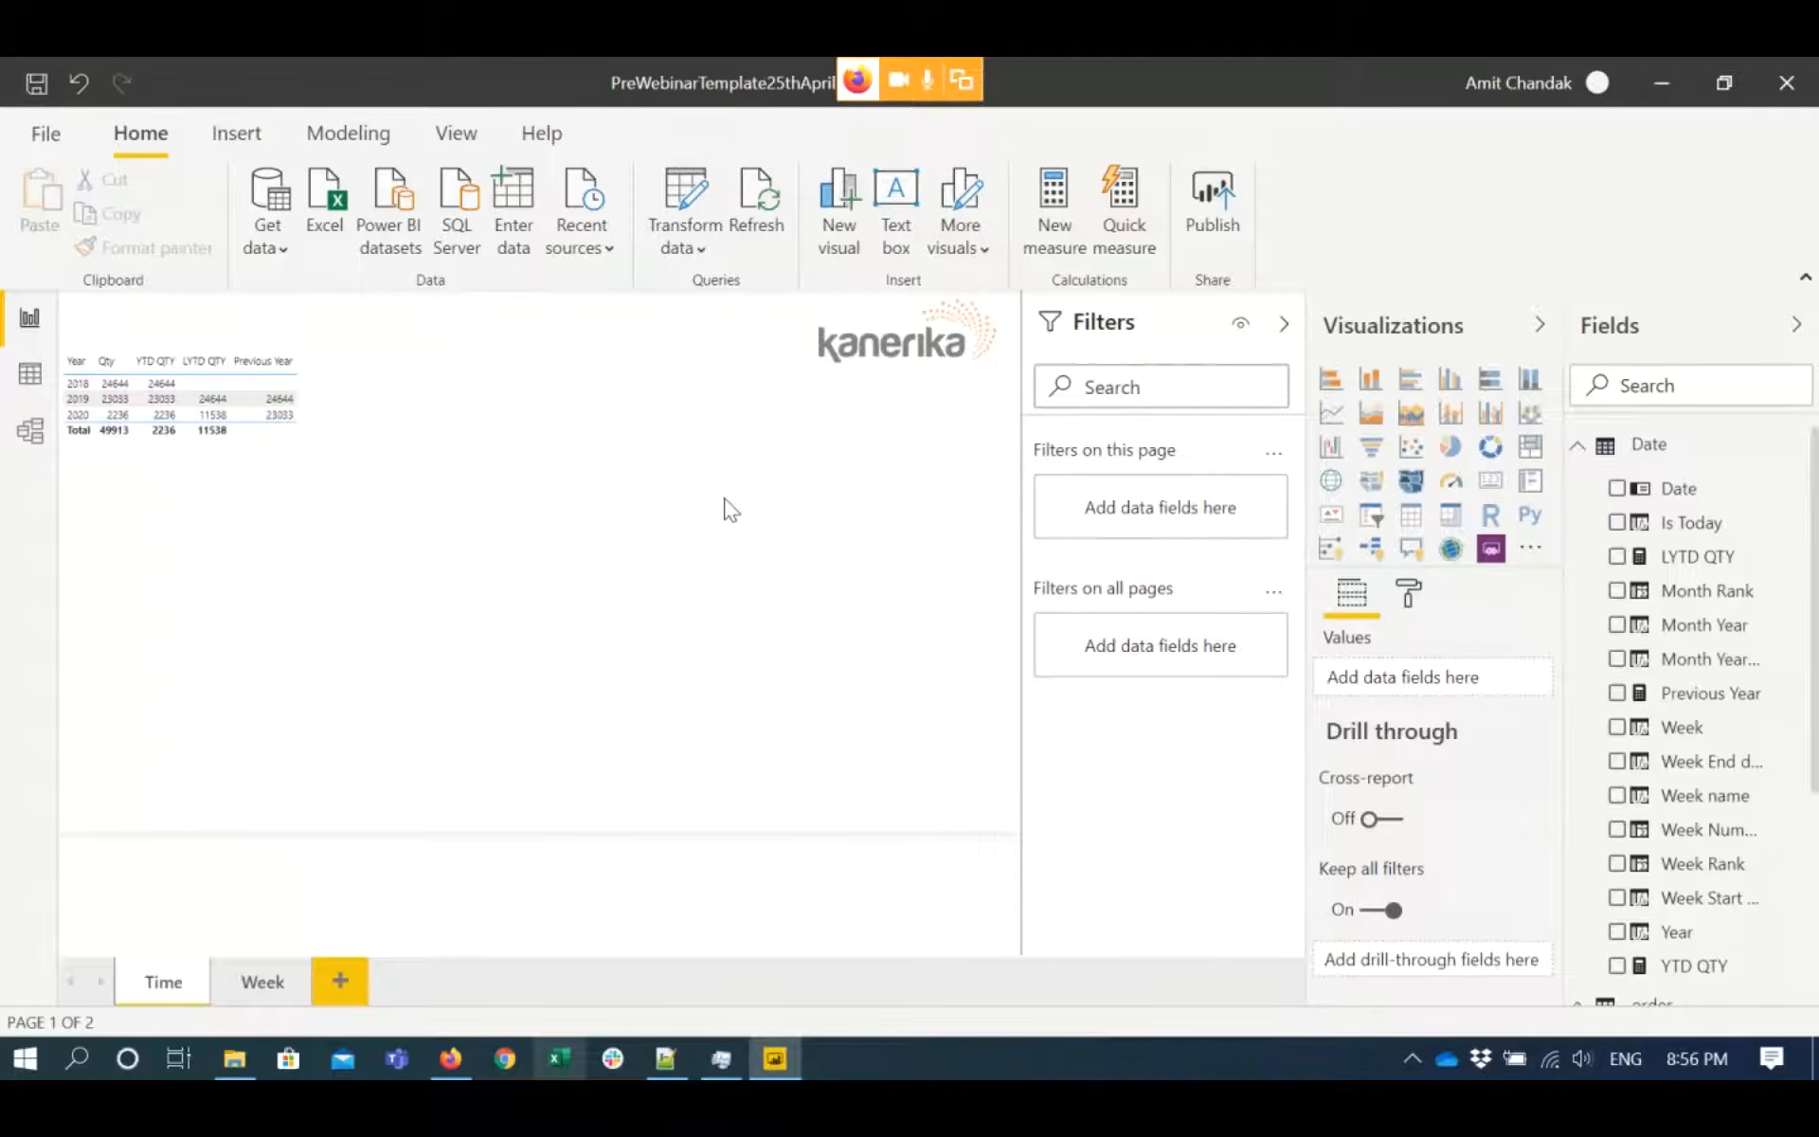
# - Create a Month Year table visual, place it beside the yearly table below the logo, and make it taller and narrower
pyautogui.click(1618, 627)
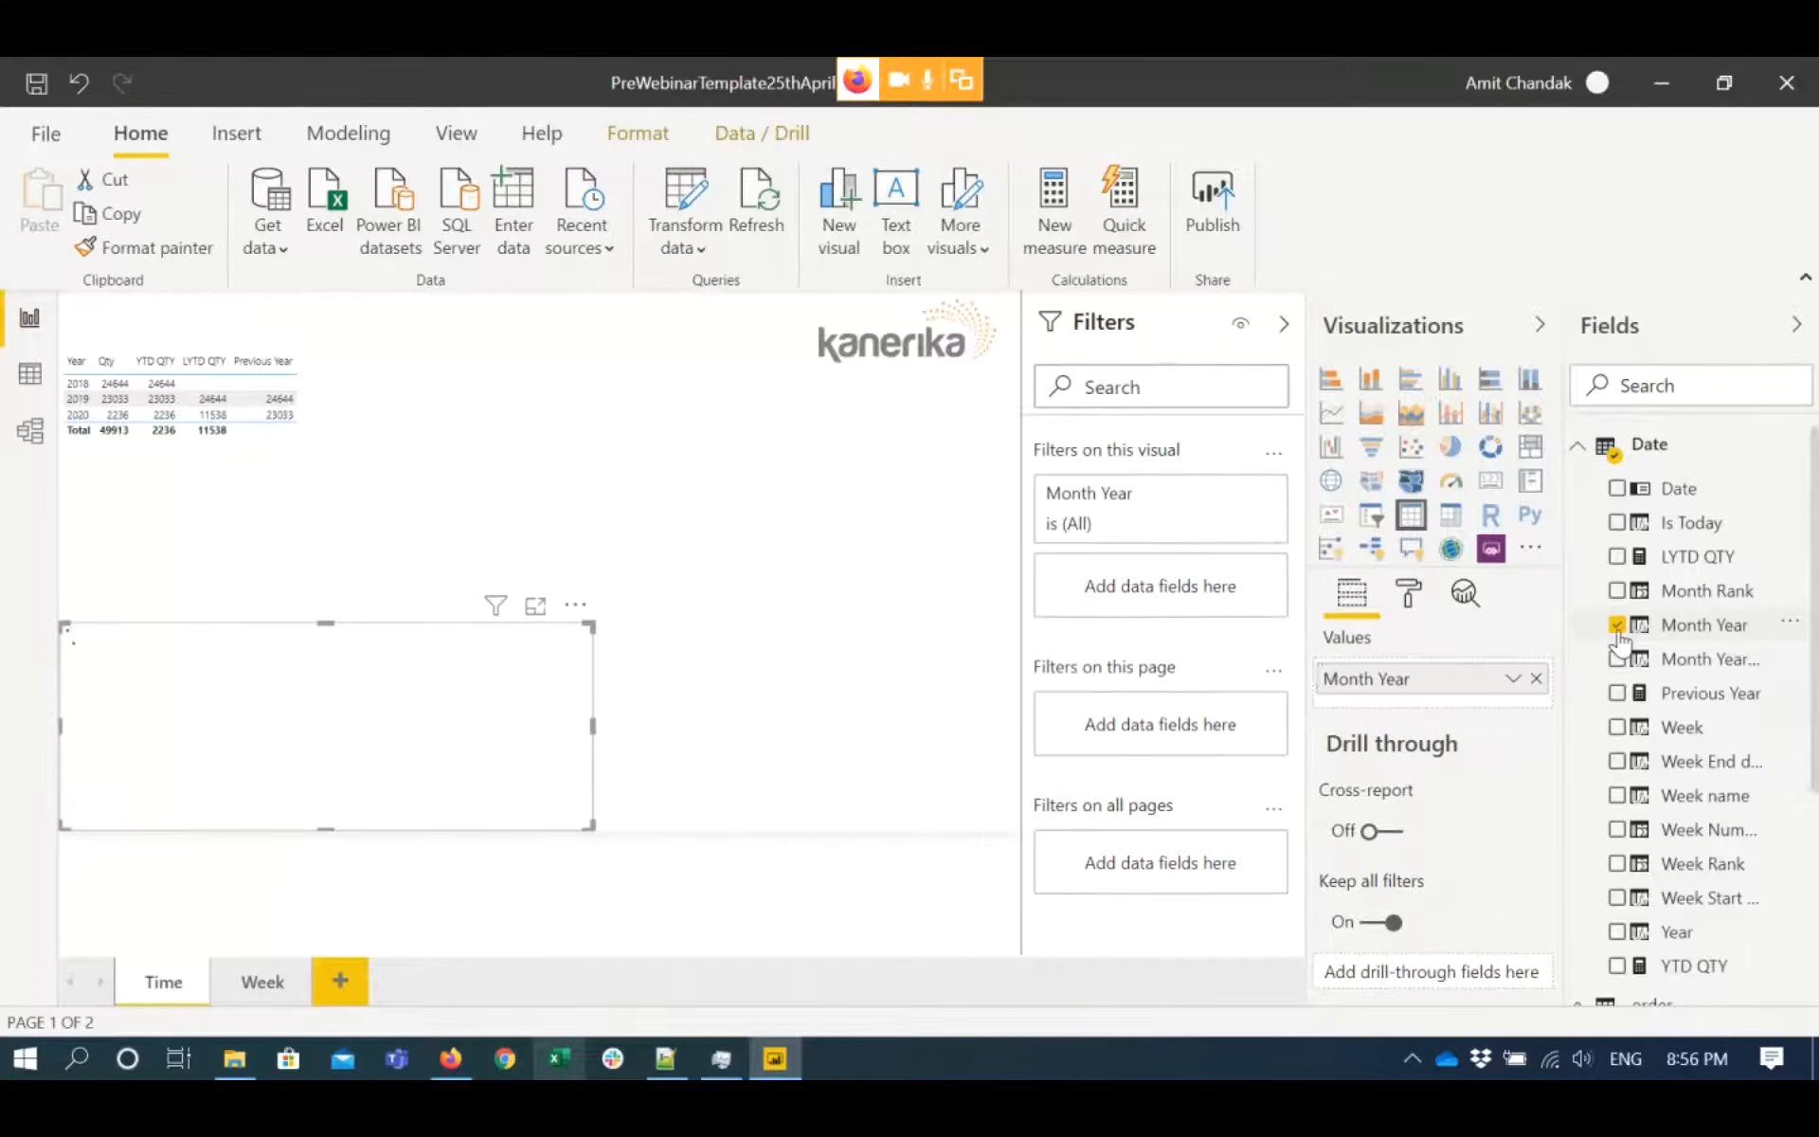
pyautogui.moveTo(458, 724); pyautogui.dragTo(885, 472)
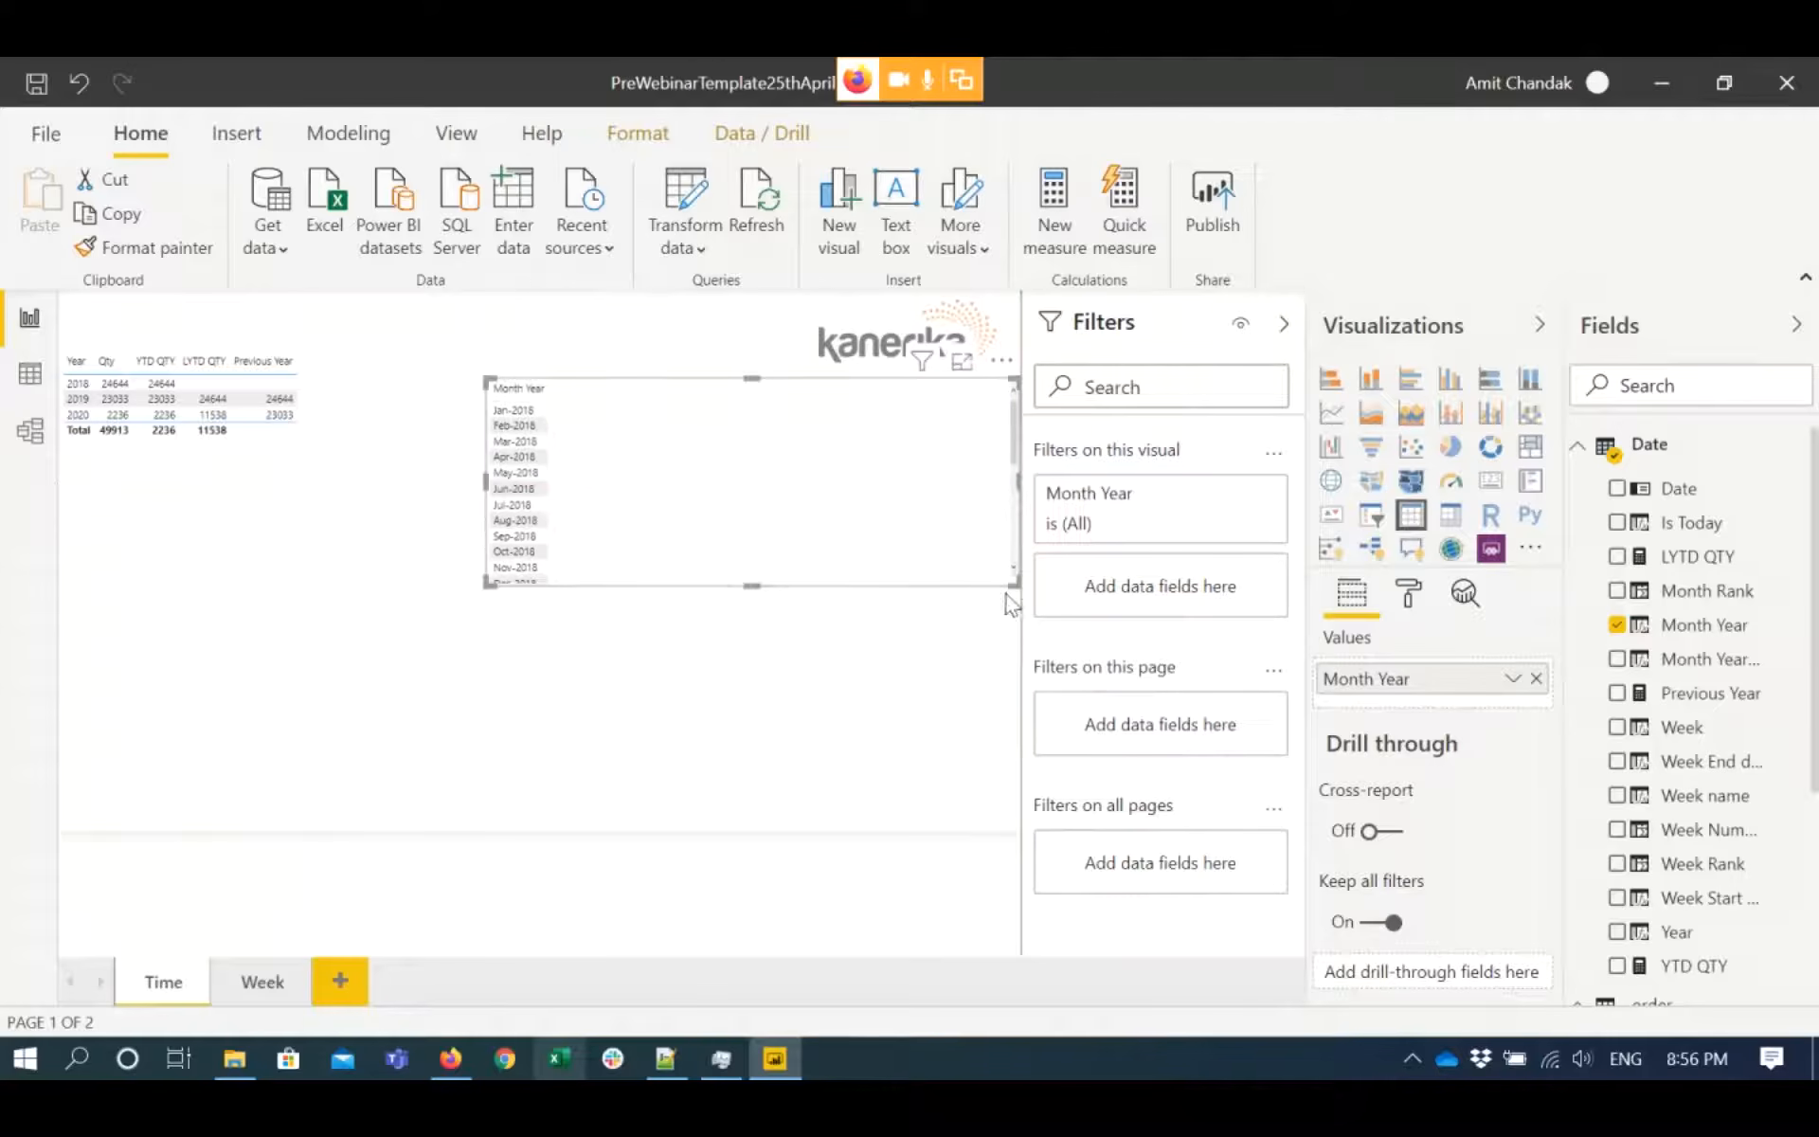
pyautogui.moveTo(1007, 582); pyautogui.dragTo(1016, 810)
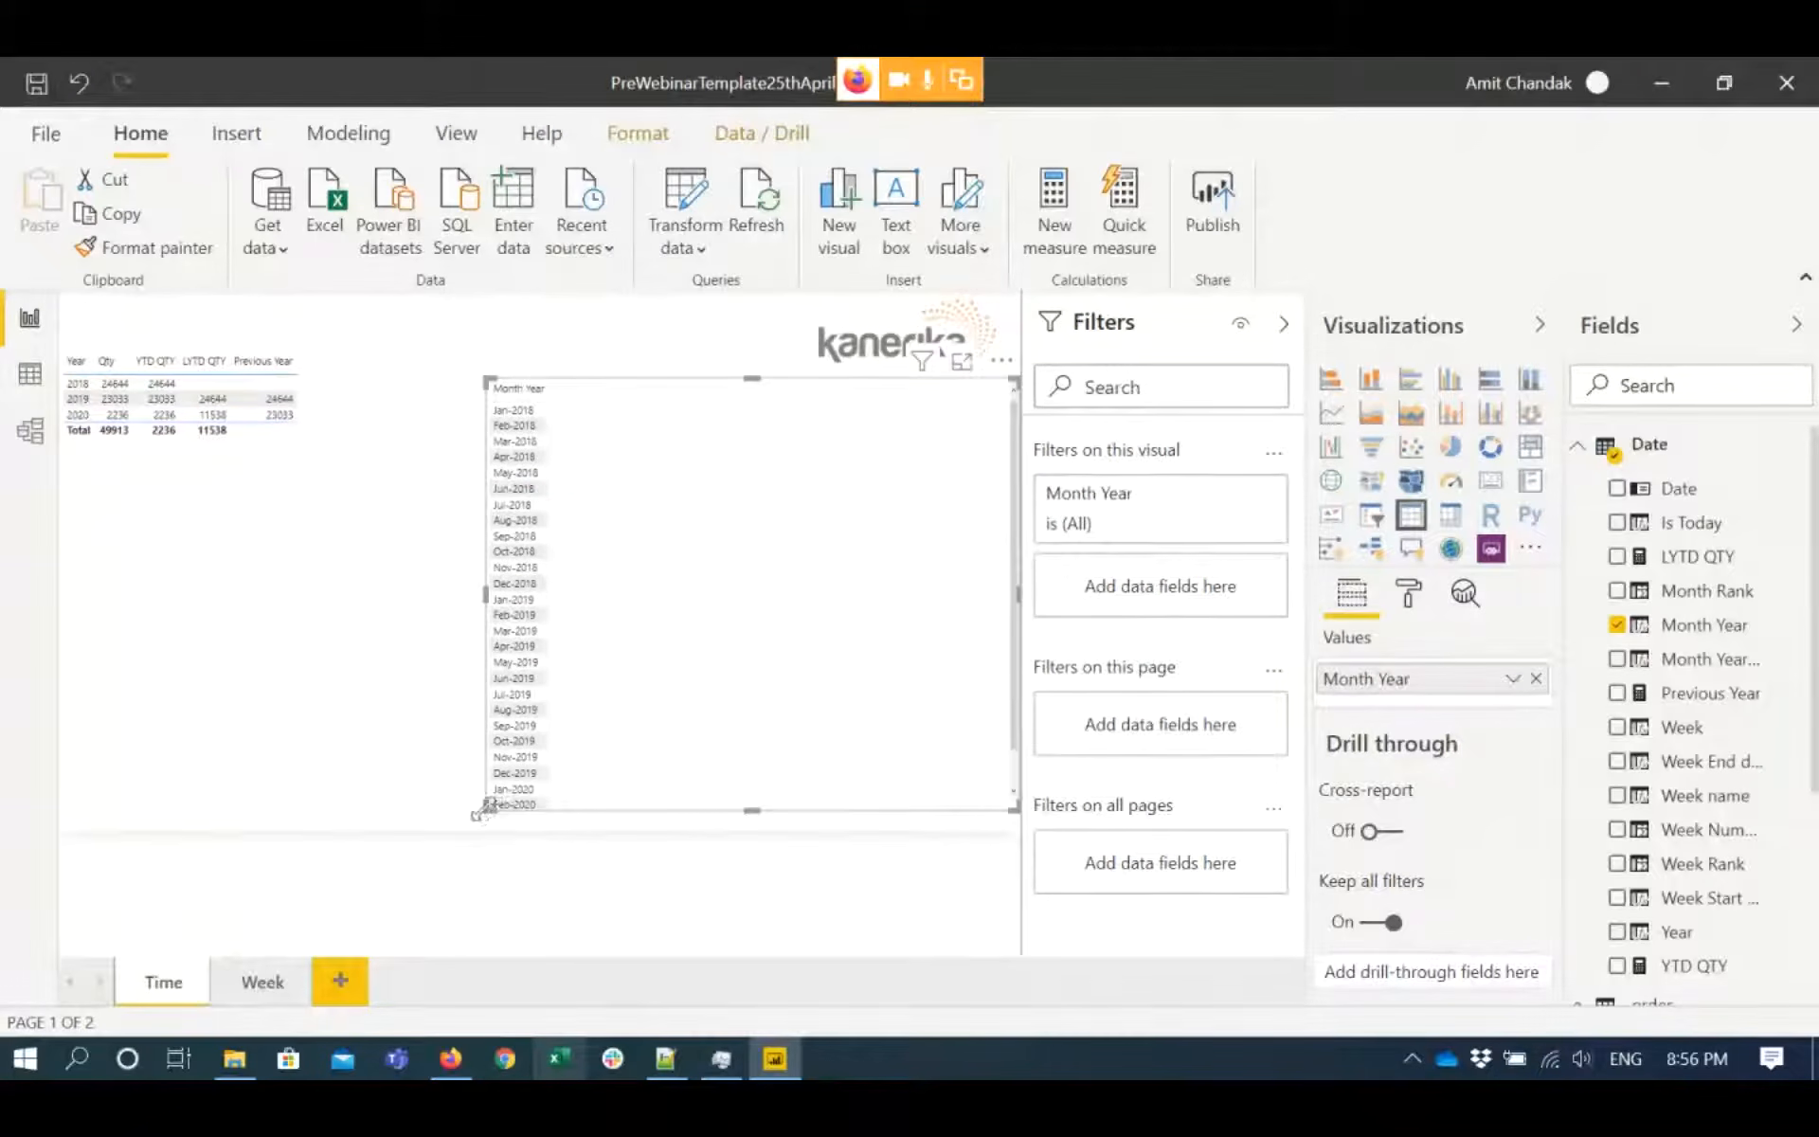
pyautogui.moveTo(616, 834); pyautogui.dragTo(609, 832)
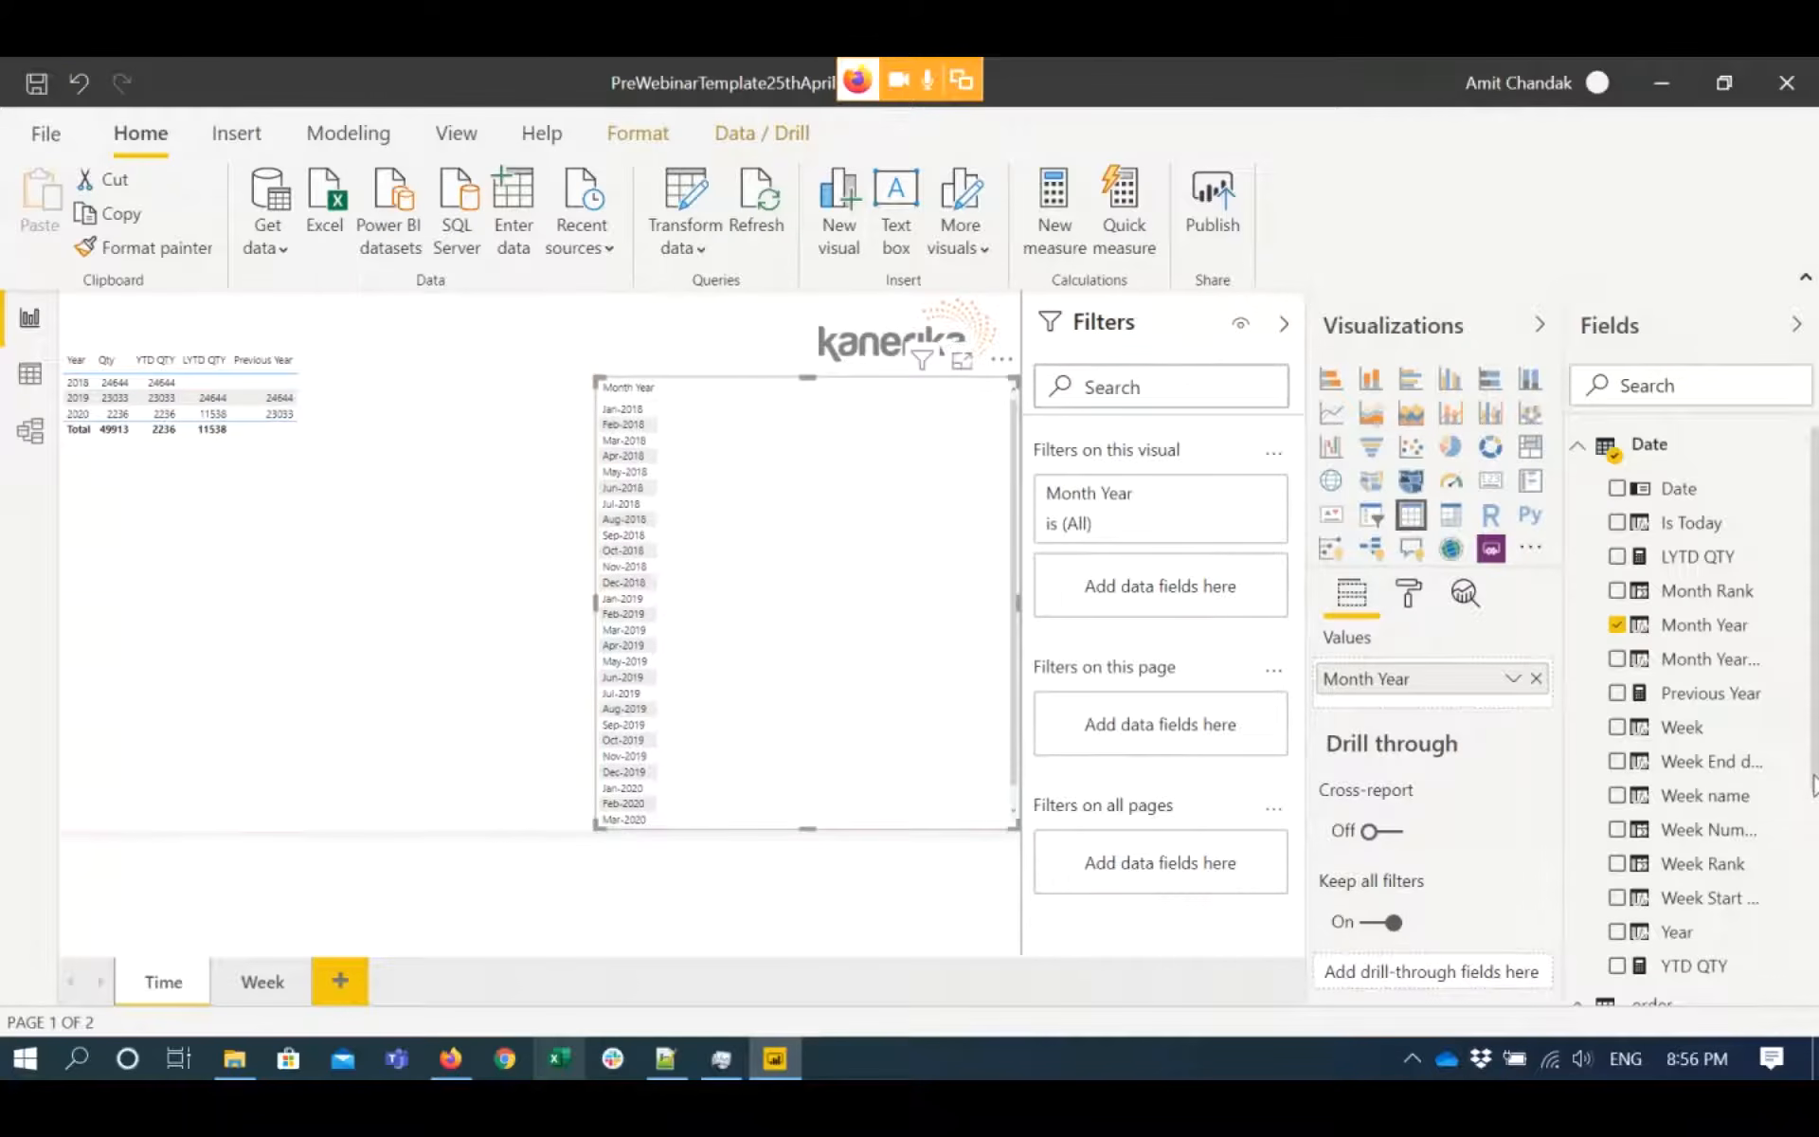
# - Add Qty from the order table and the YTD QTY and LYTD QTY measures to the Month Year table visual
pyautogui.moveTo(1815, 788); pyautogui.dragTo(1815, 1000)
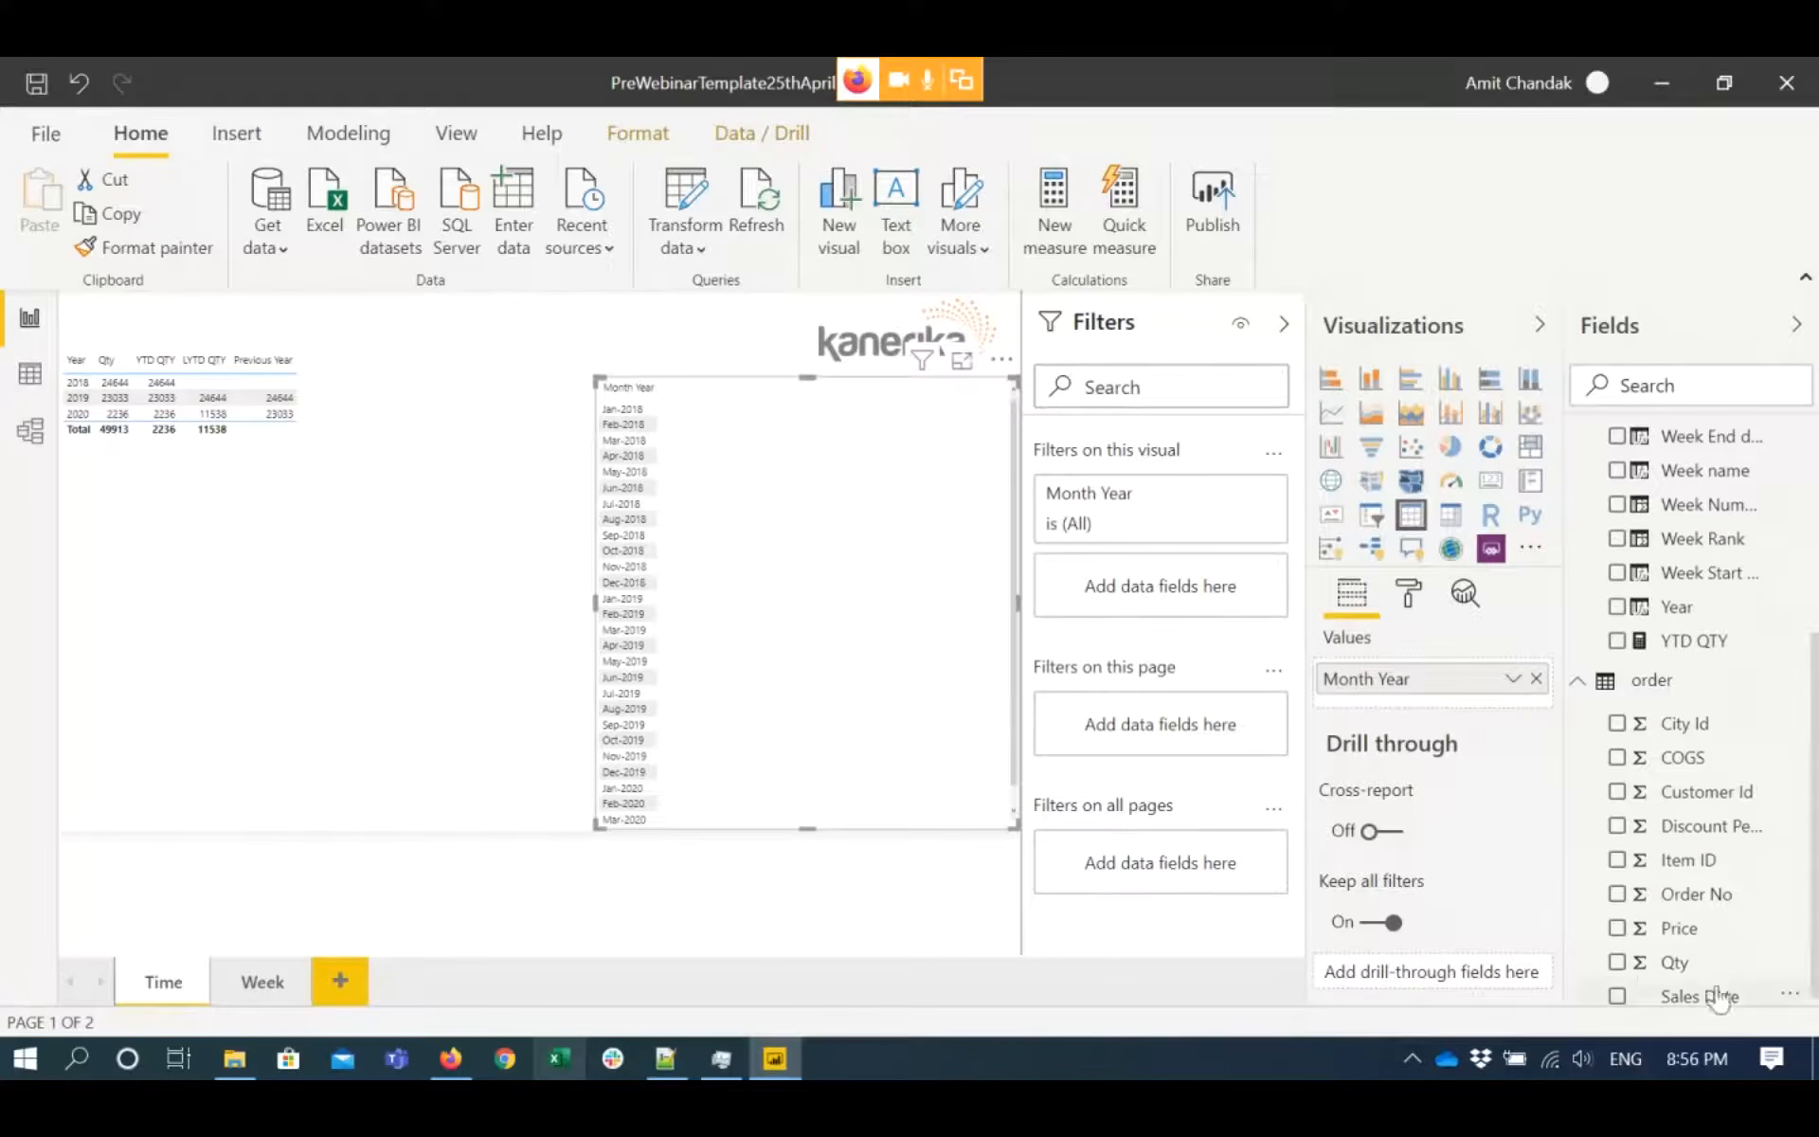
pyautogui.click(1617, 963)
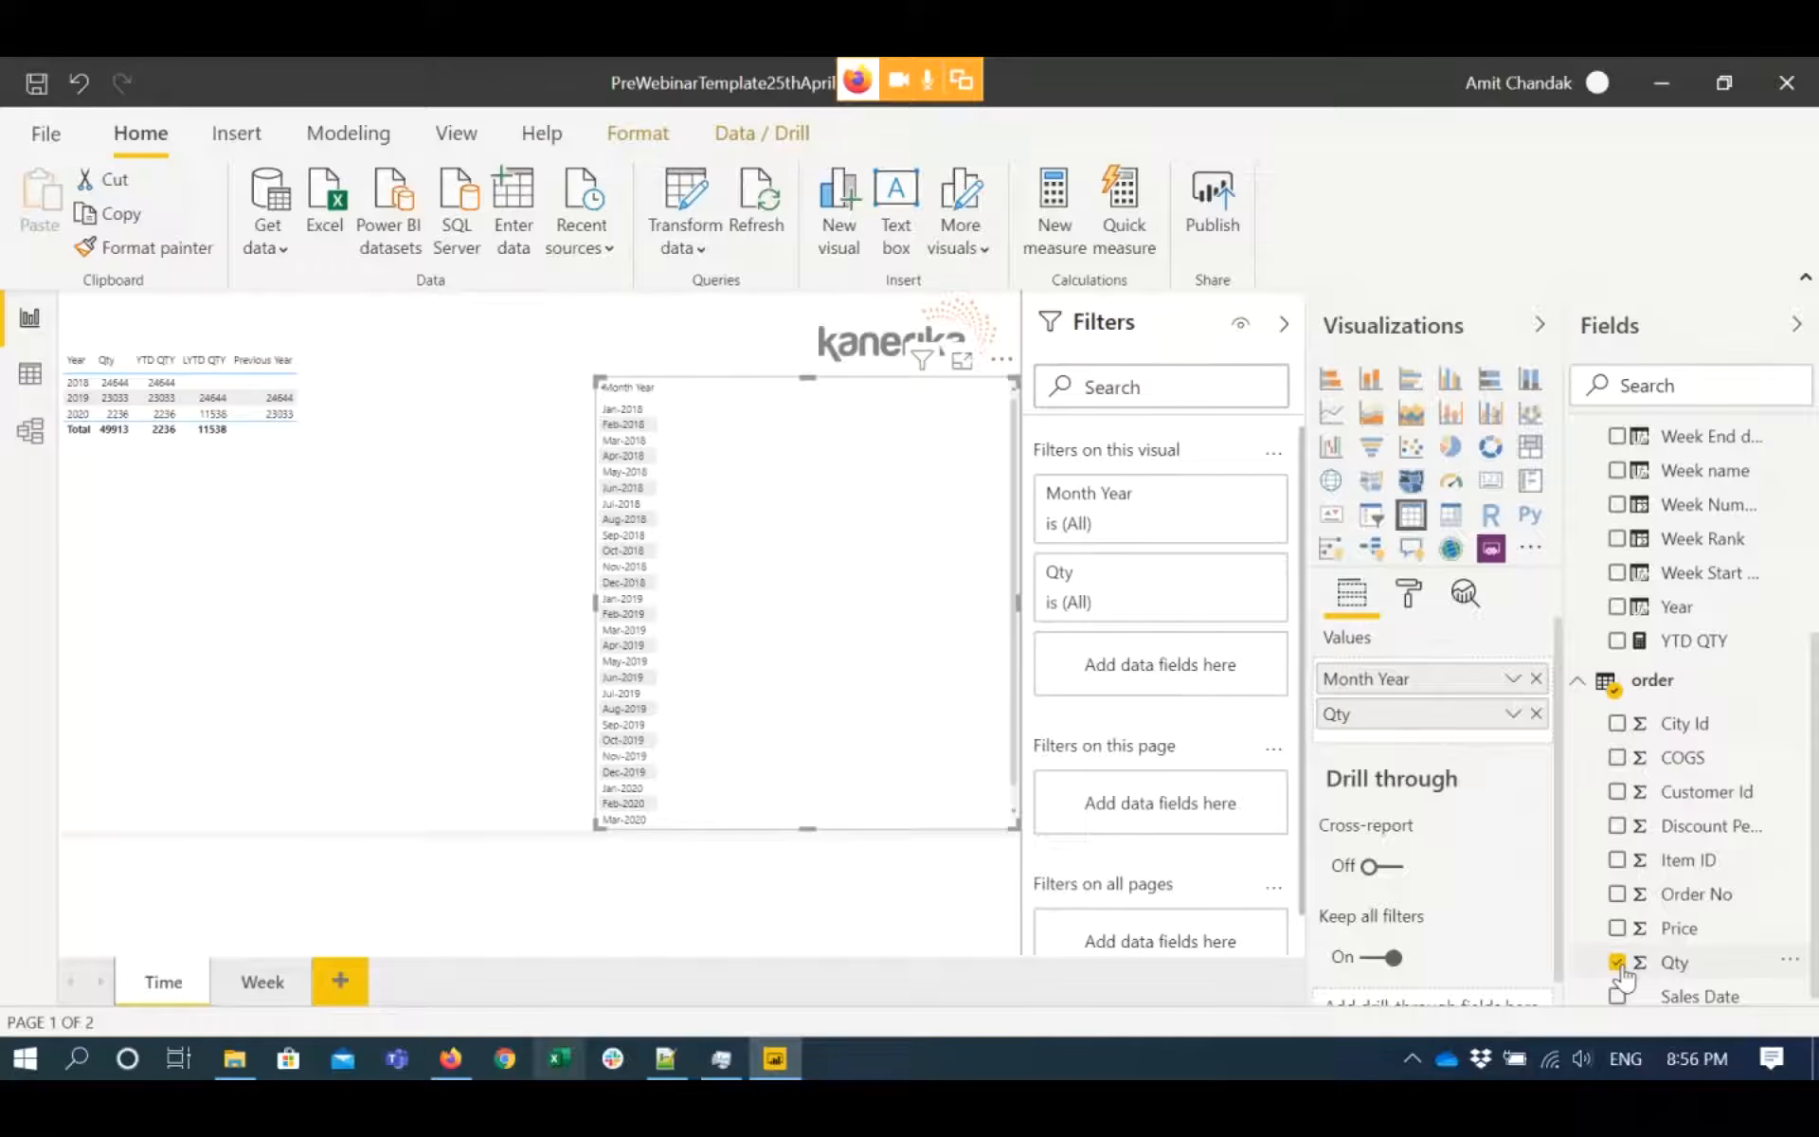
pyautogui.click(1617, 641)
pyautogui.scroll(3, 1620, 588)
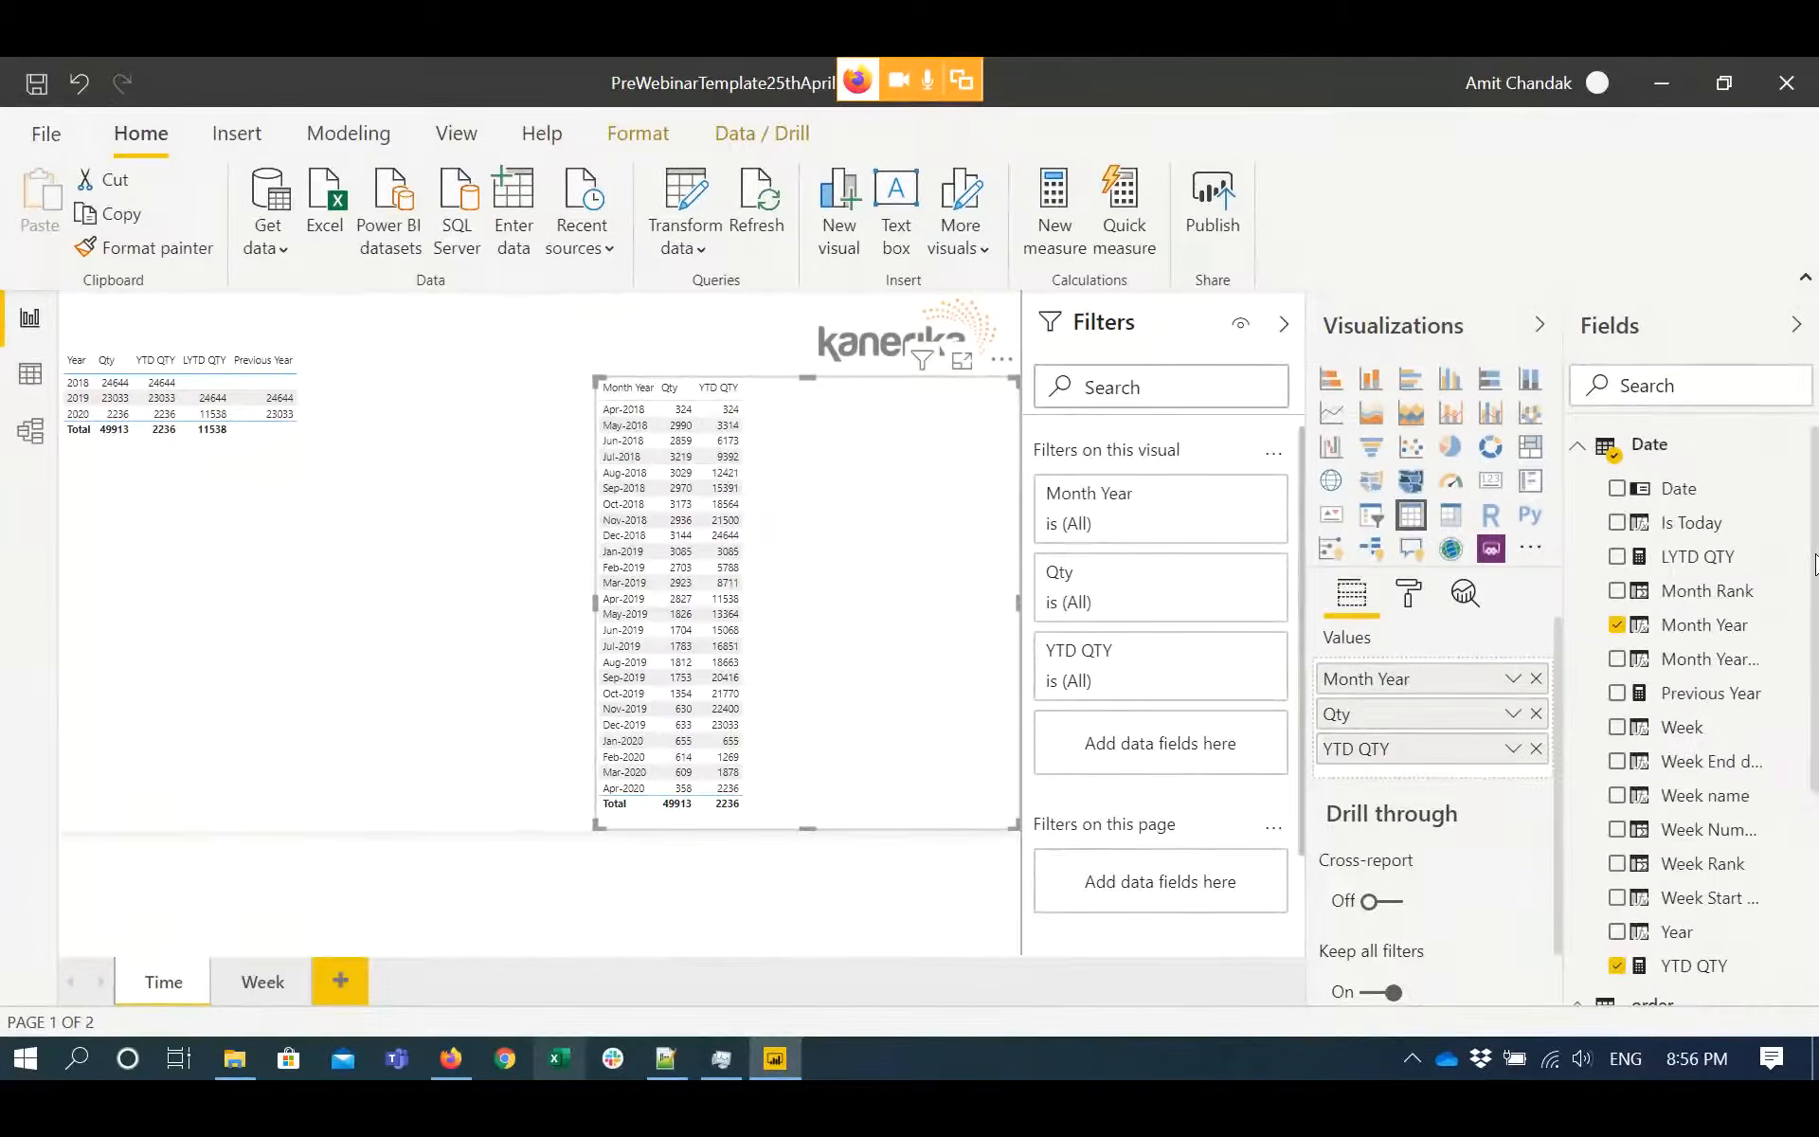
pyautogui.click(1616, 557)
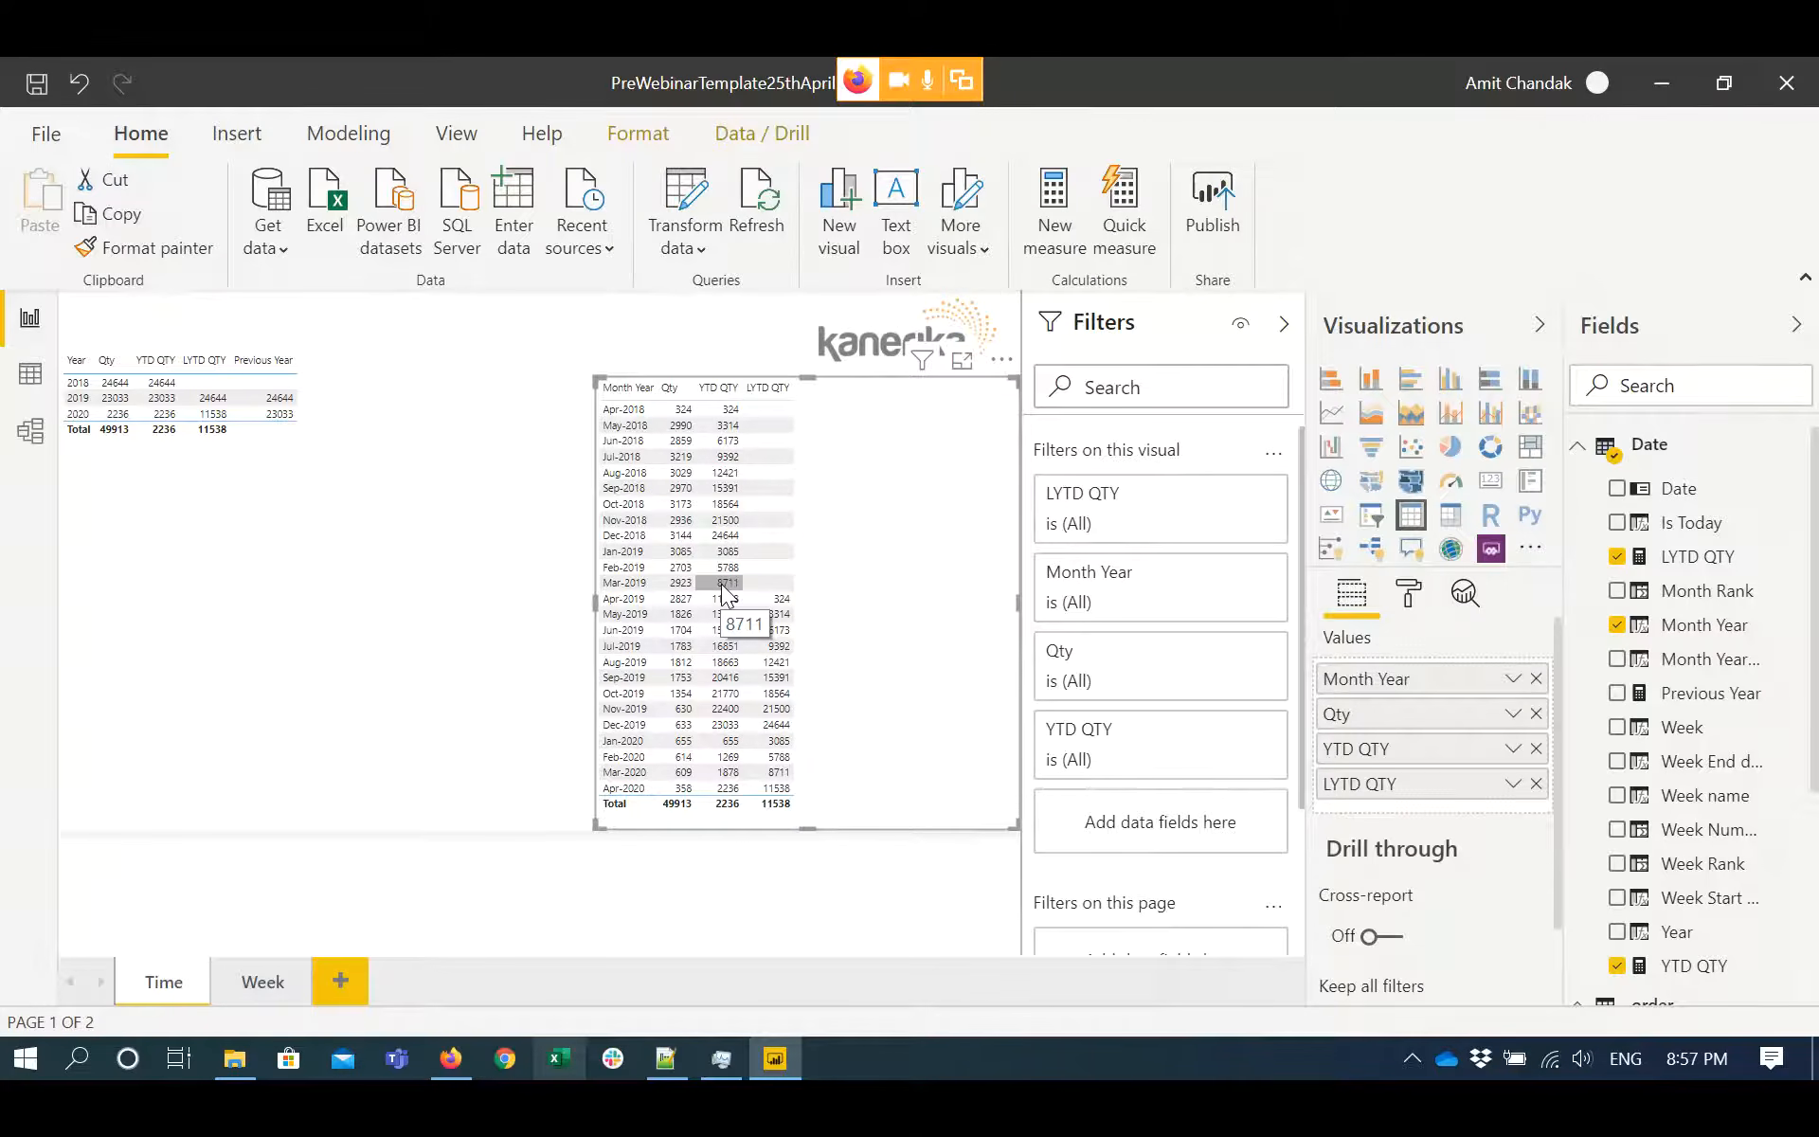
# - Switch to the Notepad++ notes, check the instruction about changing the calendar, and return to Power BI
pyautogui.hotkey('alt', 'Tab')
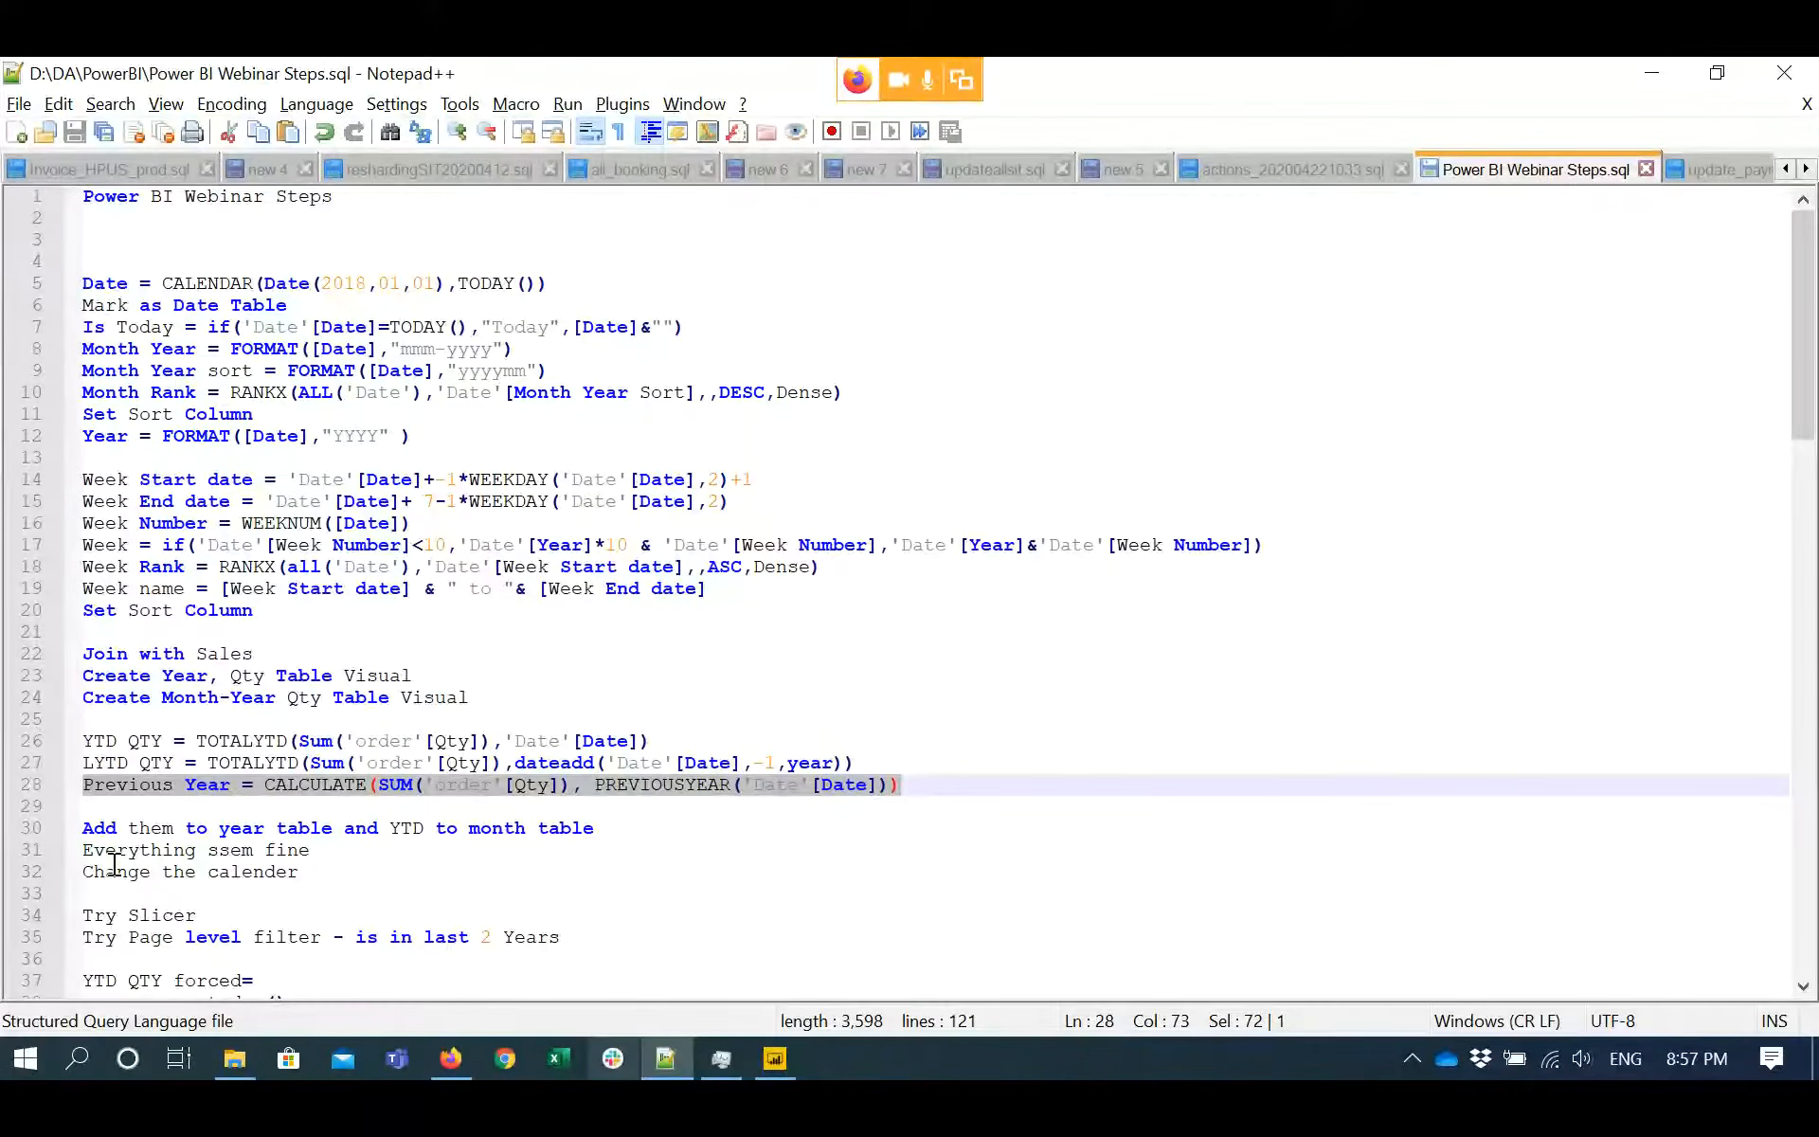
pyautogui.click(109, 891)
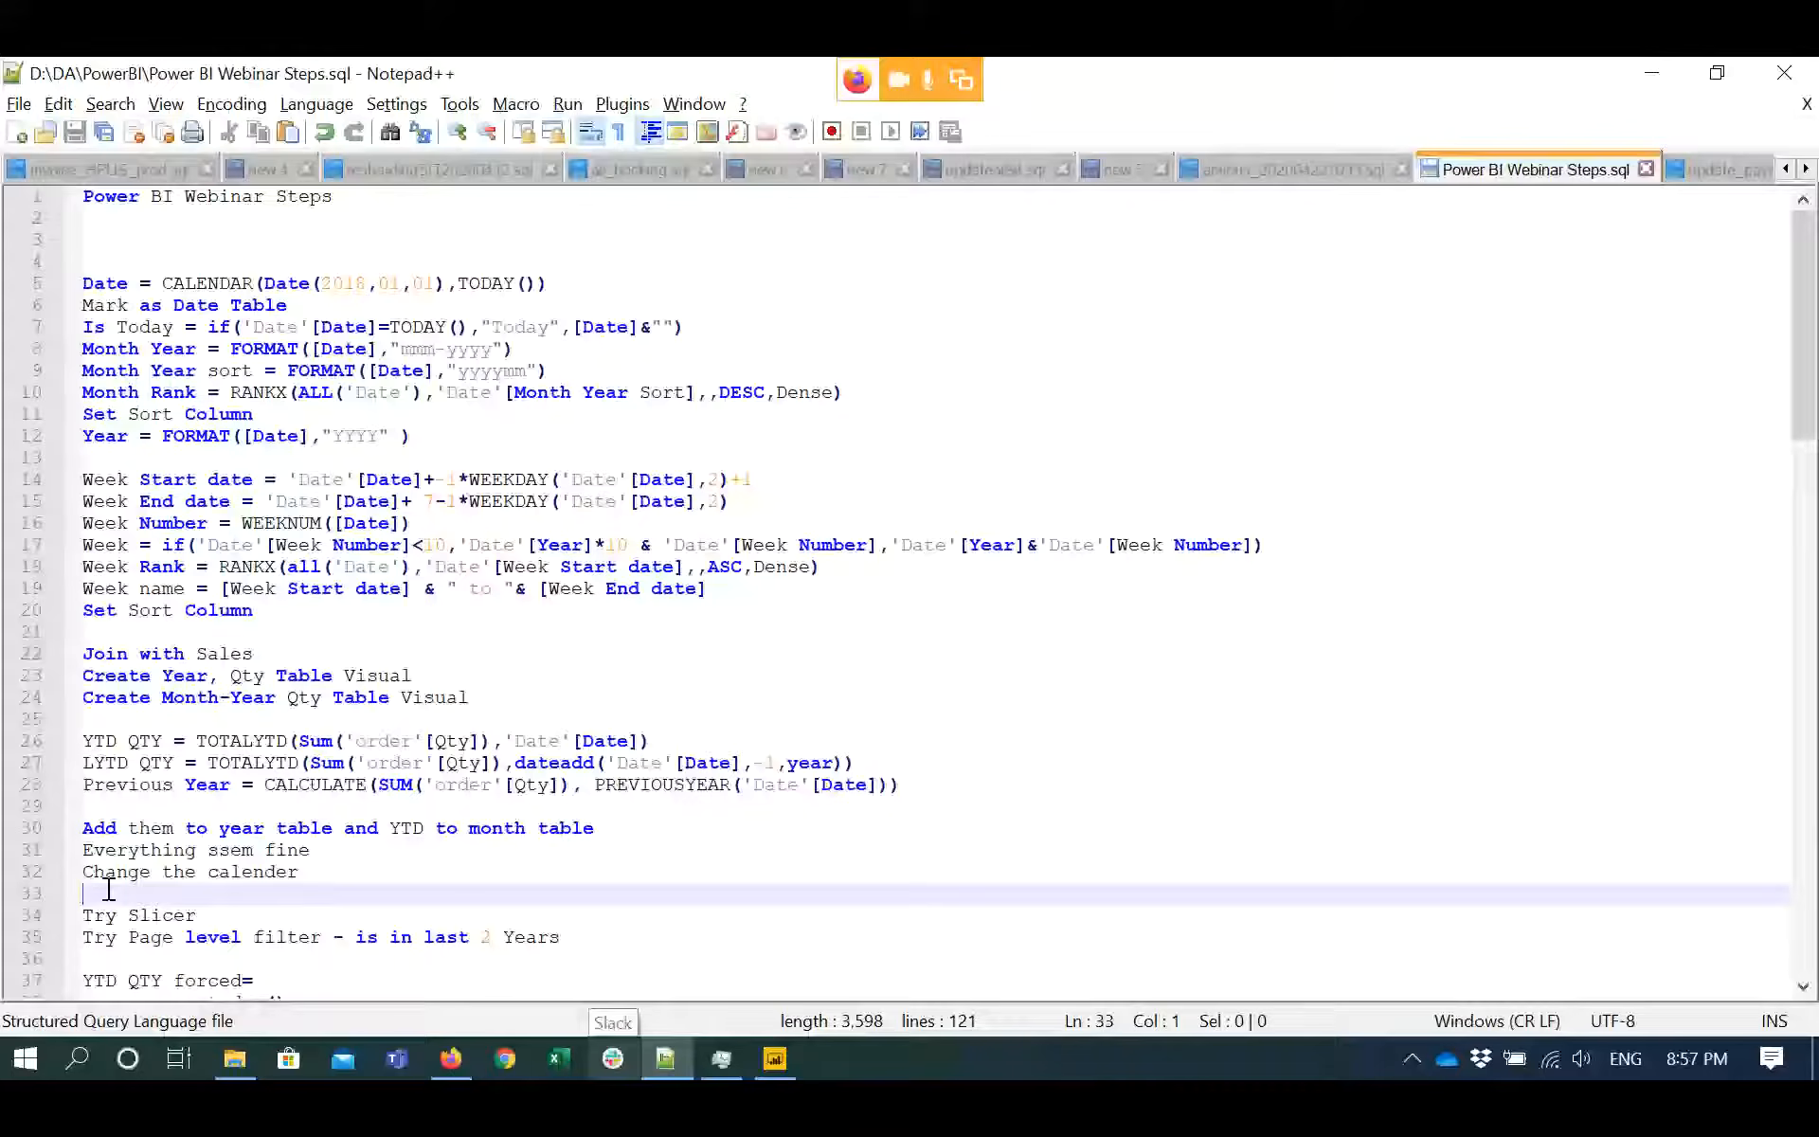
pyautogui.hotkey('alt', 'Tab')
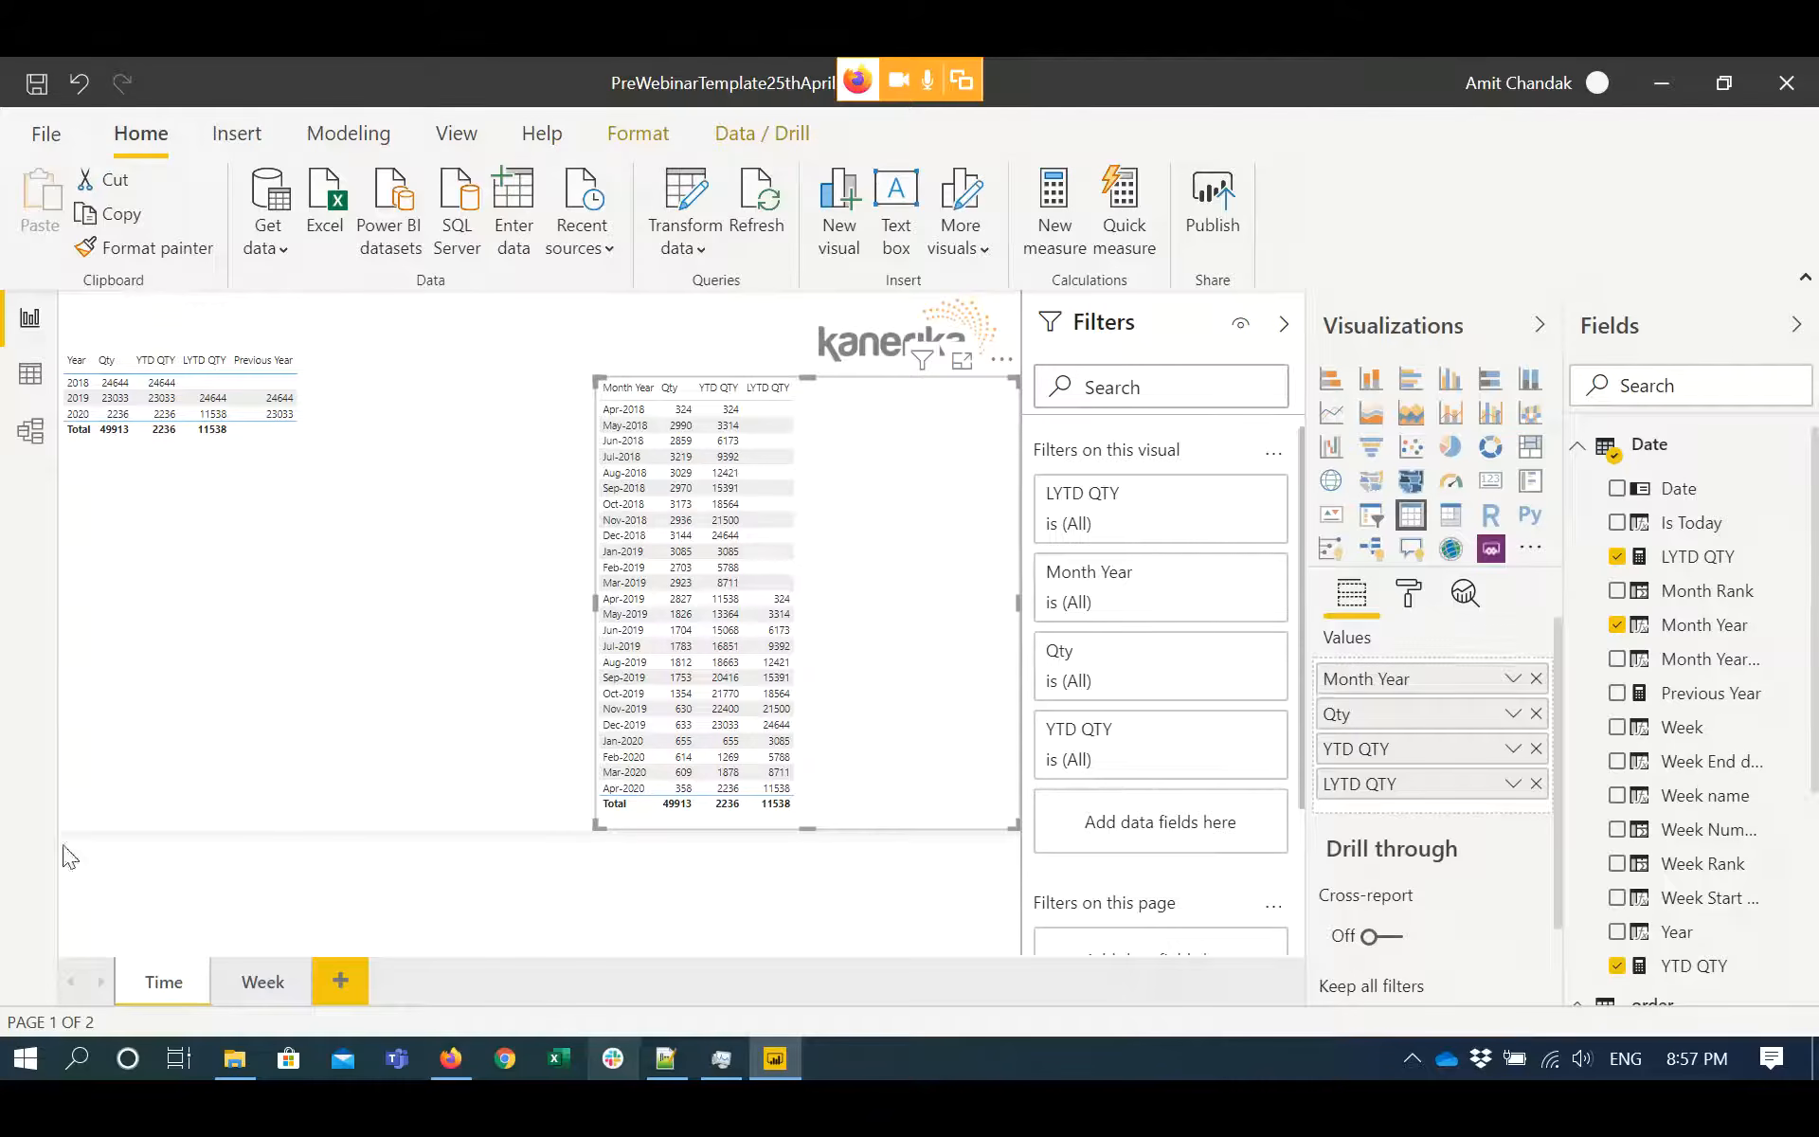
# - Change the Date table's formula so the calendar ends at Date(2020,12,31) instead of TODAY()
pyautogui.click(32, 378)
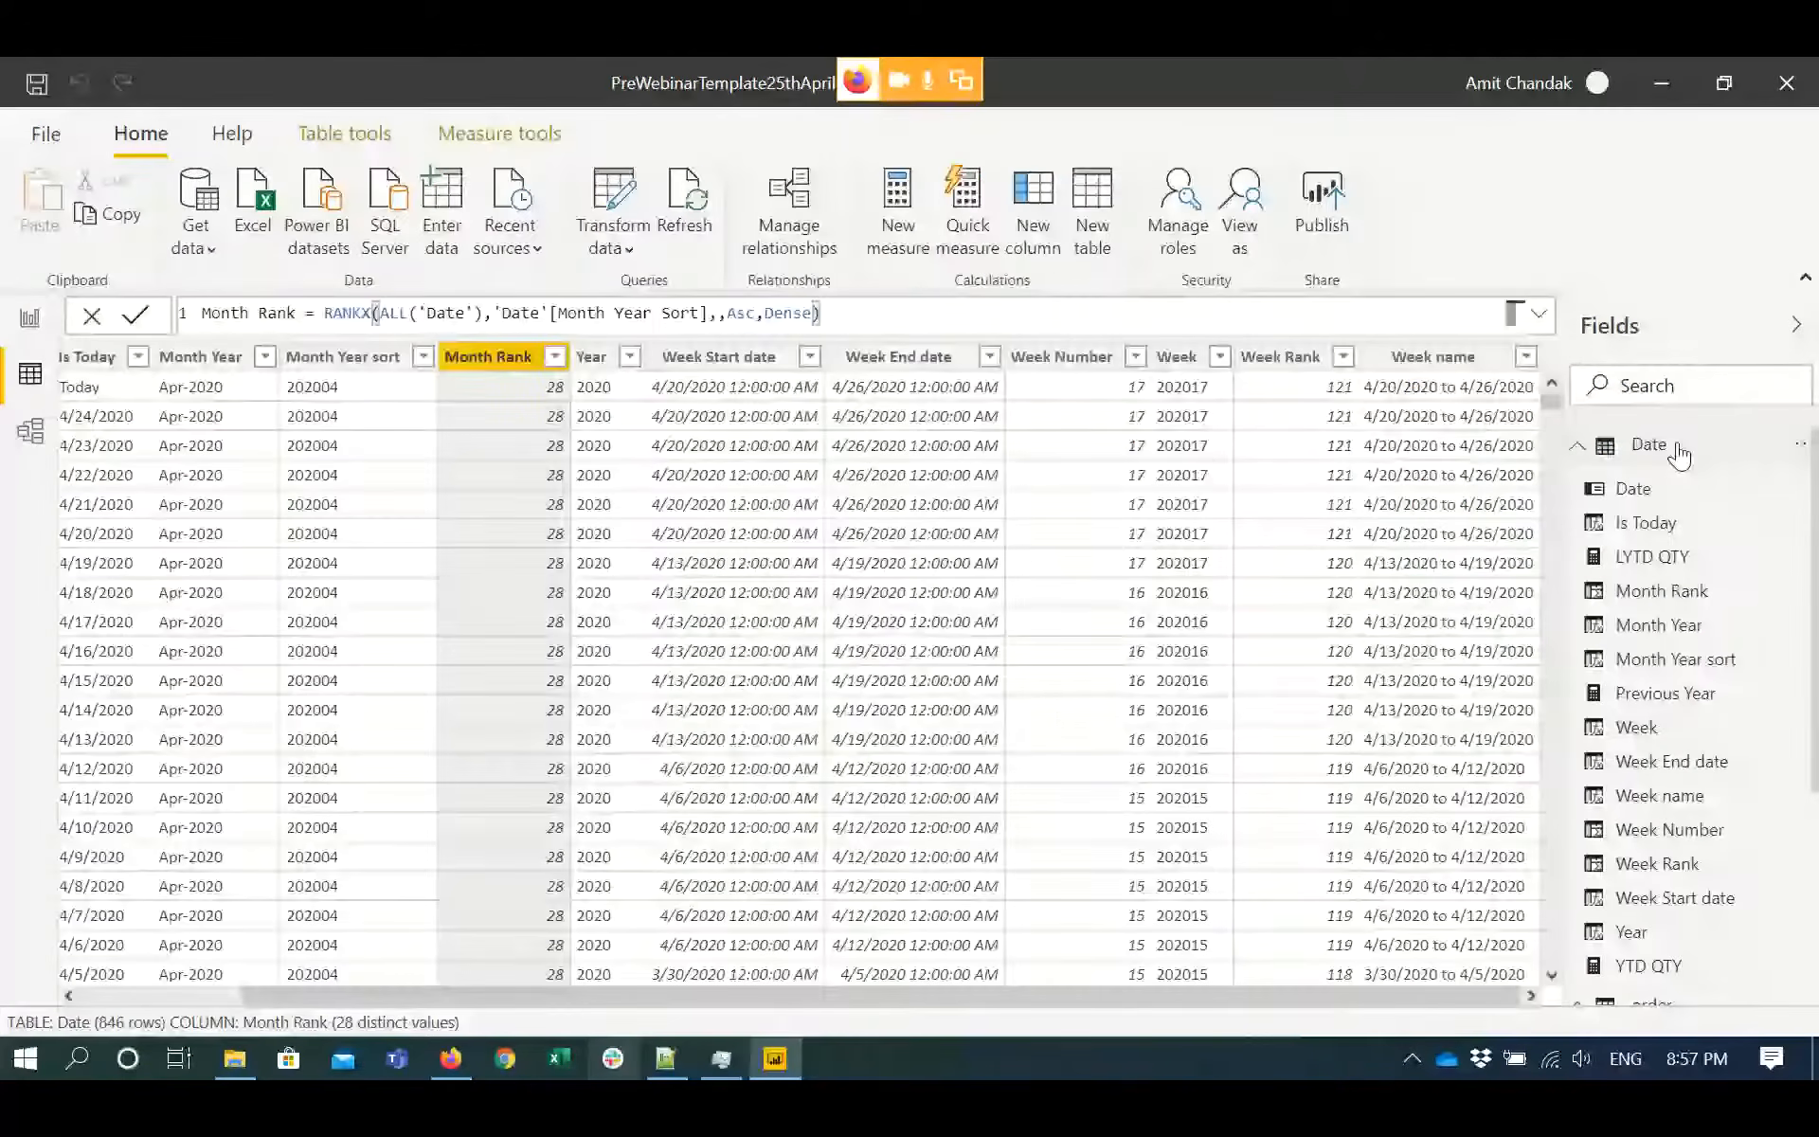
pyautogui.click(1678, 455)
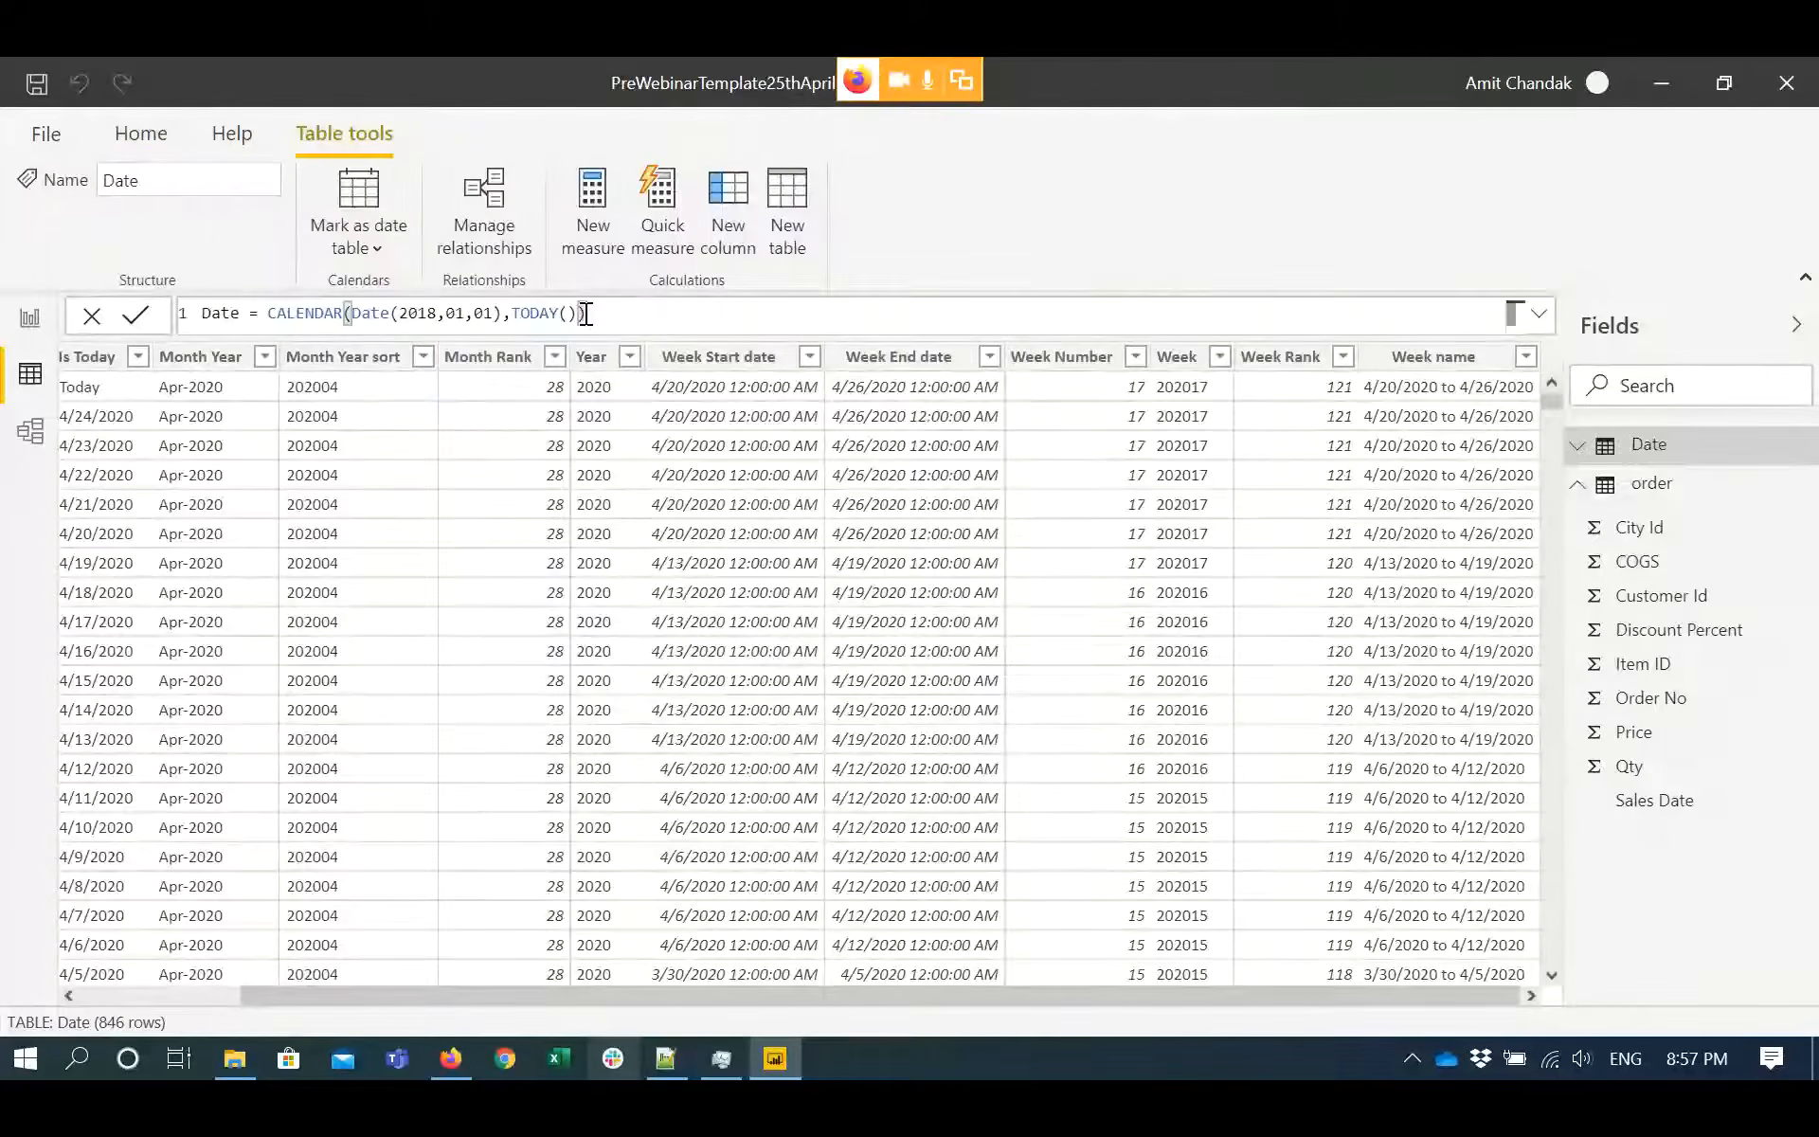
pyautogui.click(577, 313)
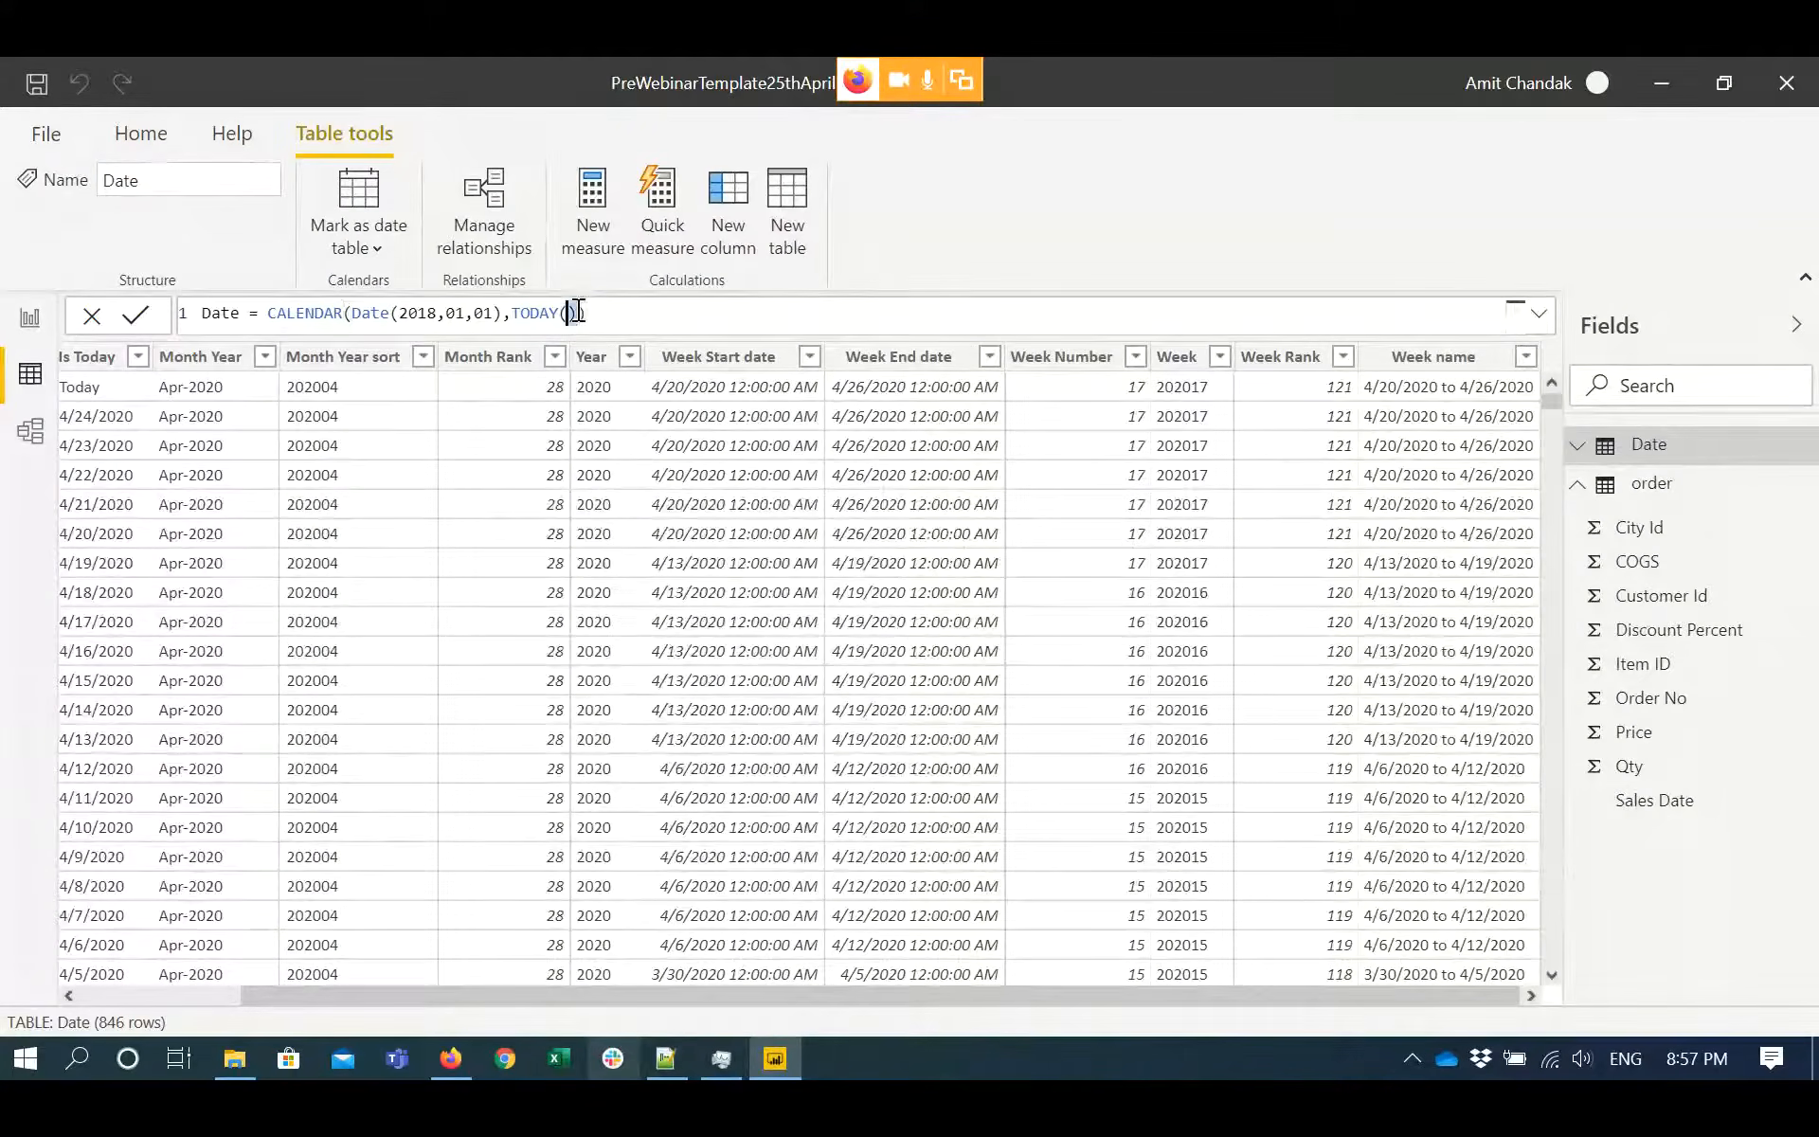
pyautogui.hotkey('shift', 'Left')
pyautogui.hotkey('shift', 'Left')
pyautogui.hotkey('shift', 'Left')
pyautogui.hotkey('shift', 'Left')
pyautogui.hotkey('shift', 'Left')
pyautogui.hotkey('shift', 'Left')
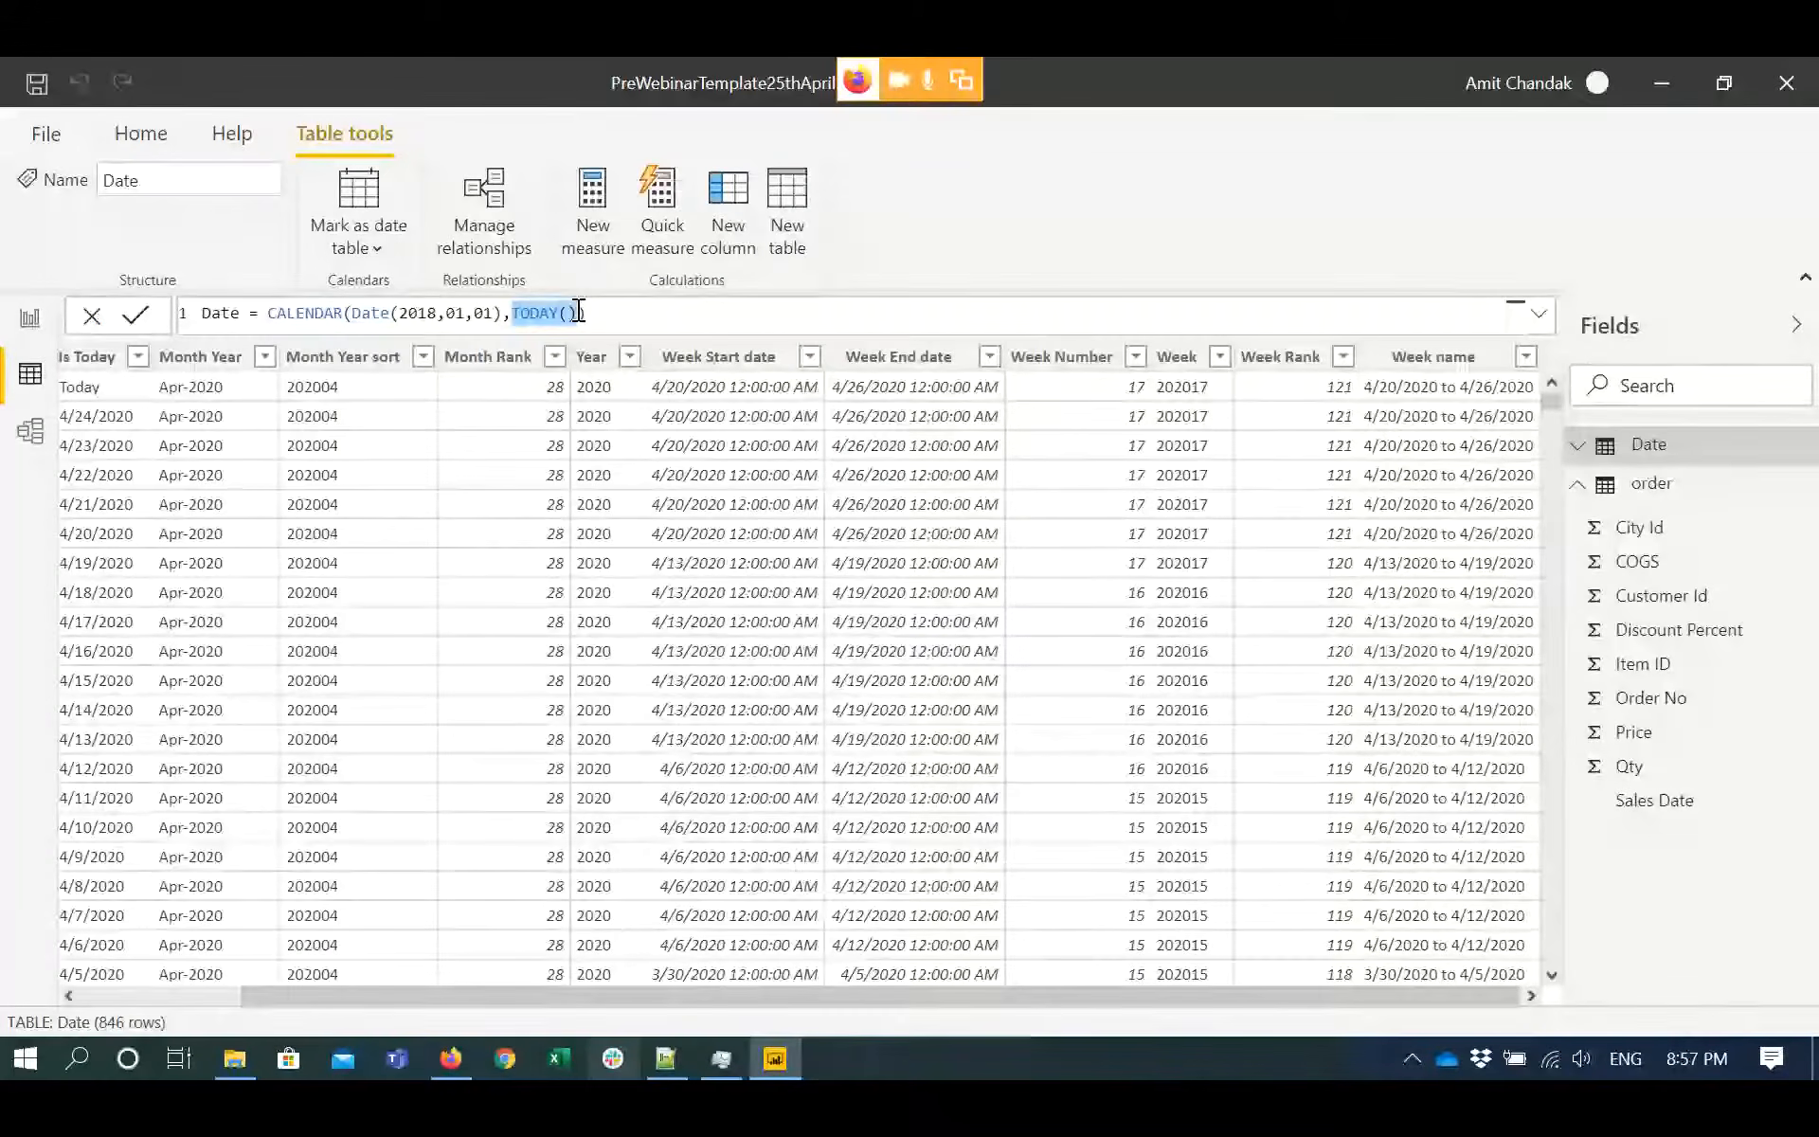
pyautogui.write('Dat')
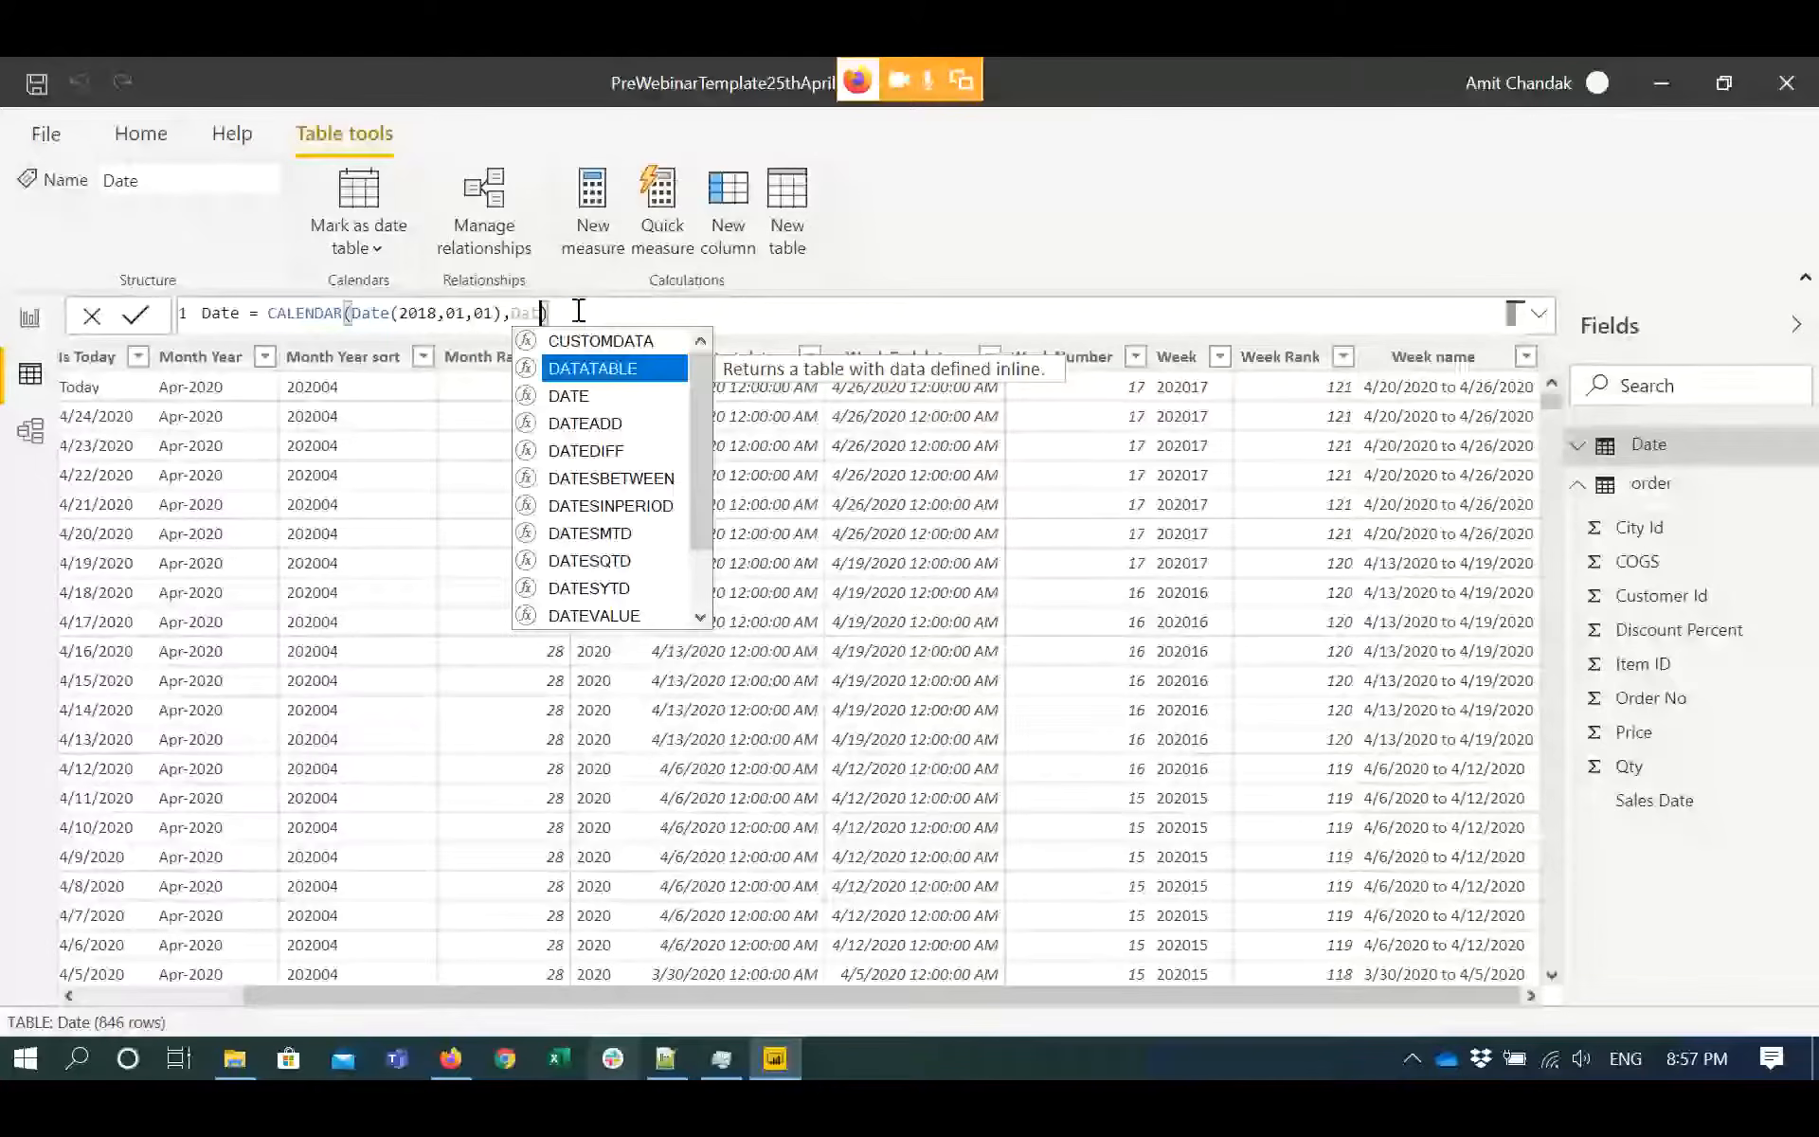
pyautogui.write('e(')
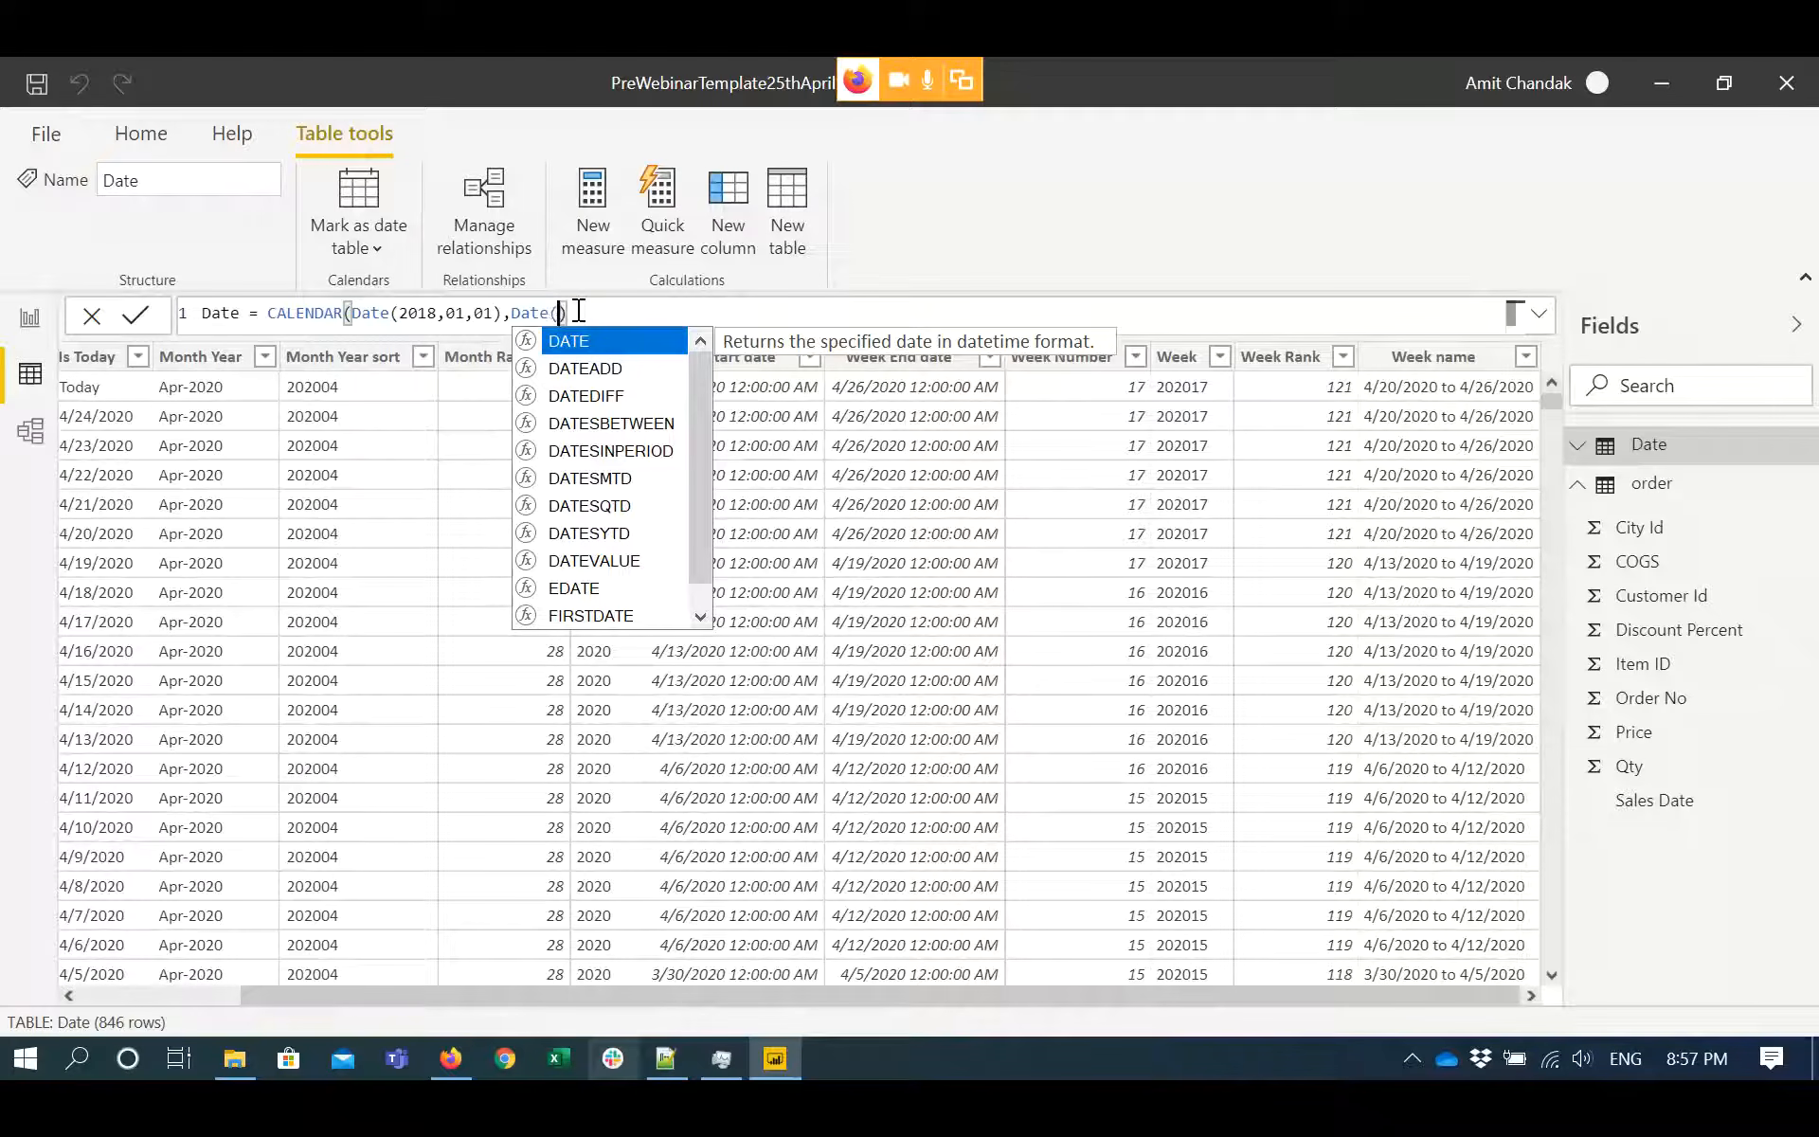
pyautogui.write('2020,12')
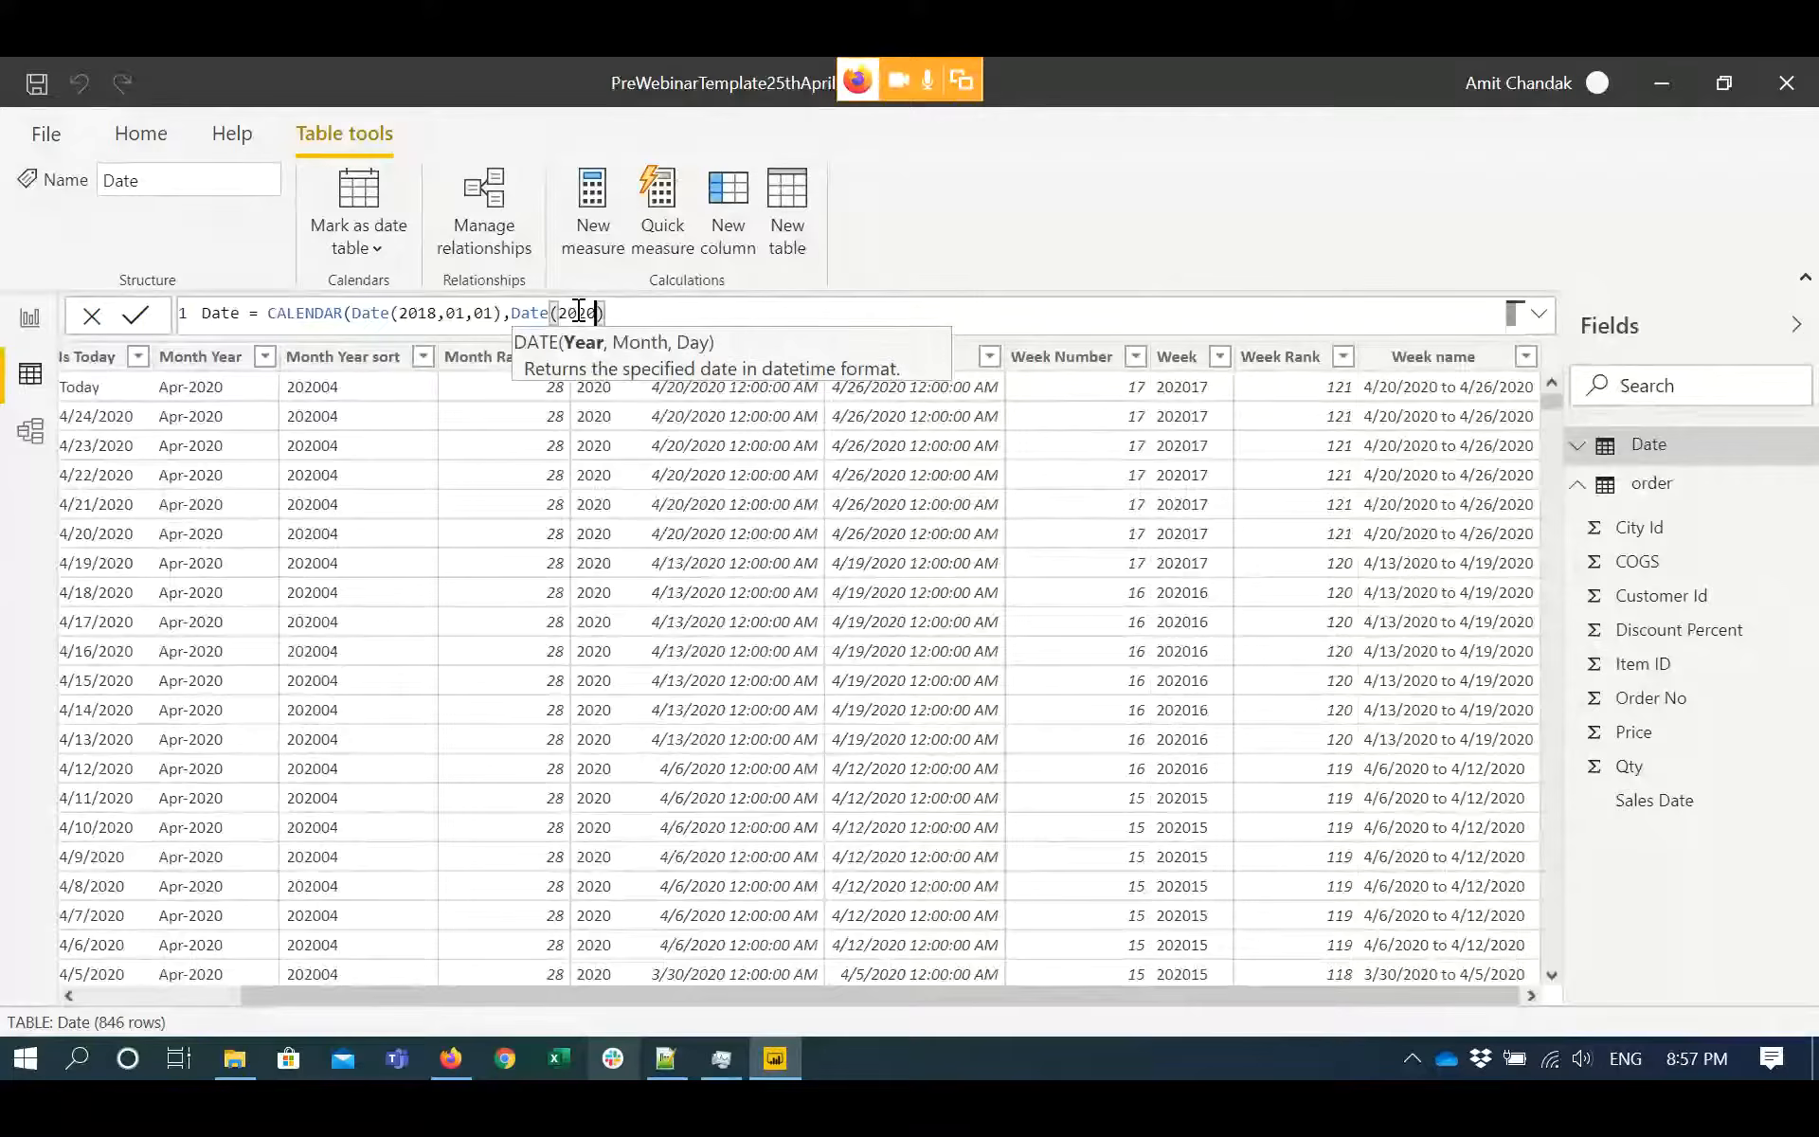
pyautogui.write(',31')
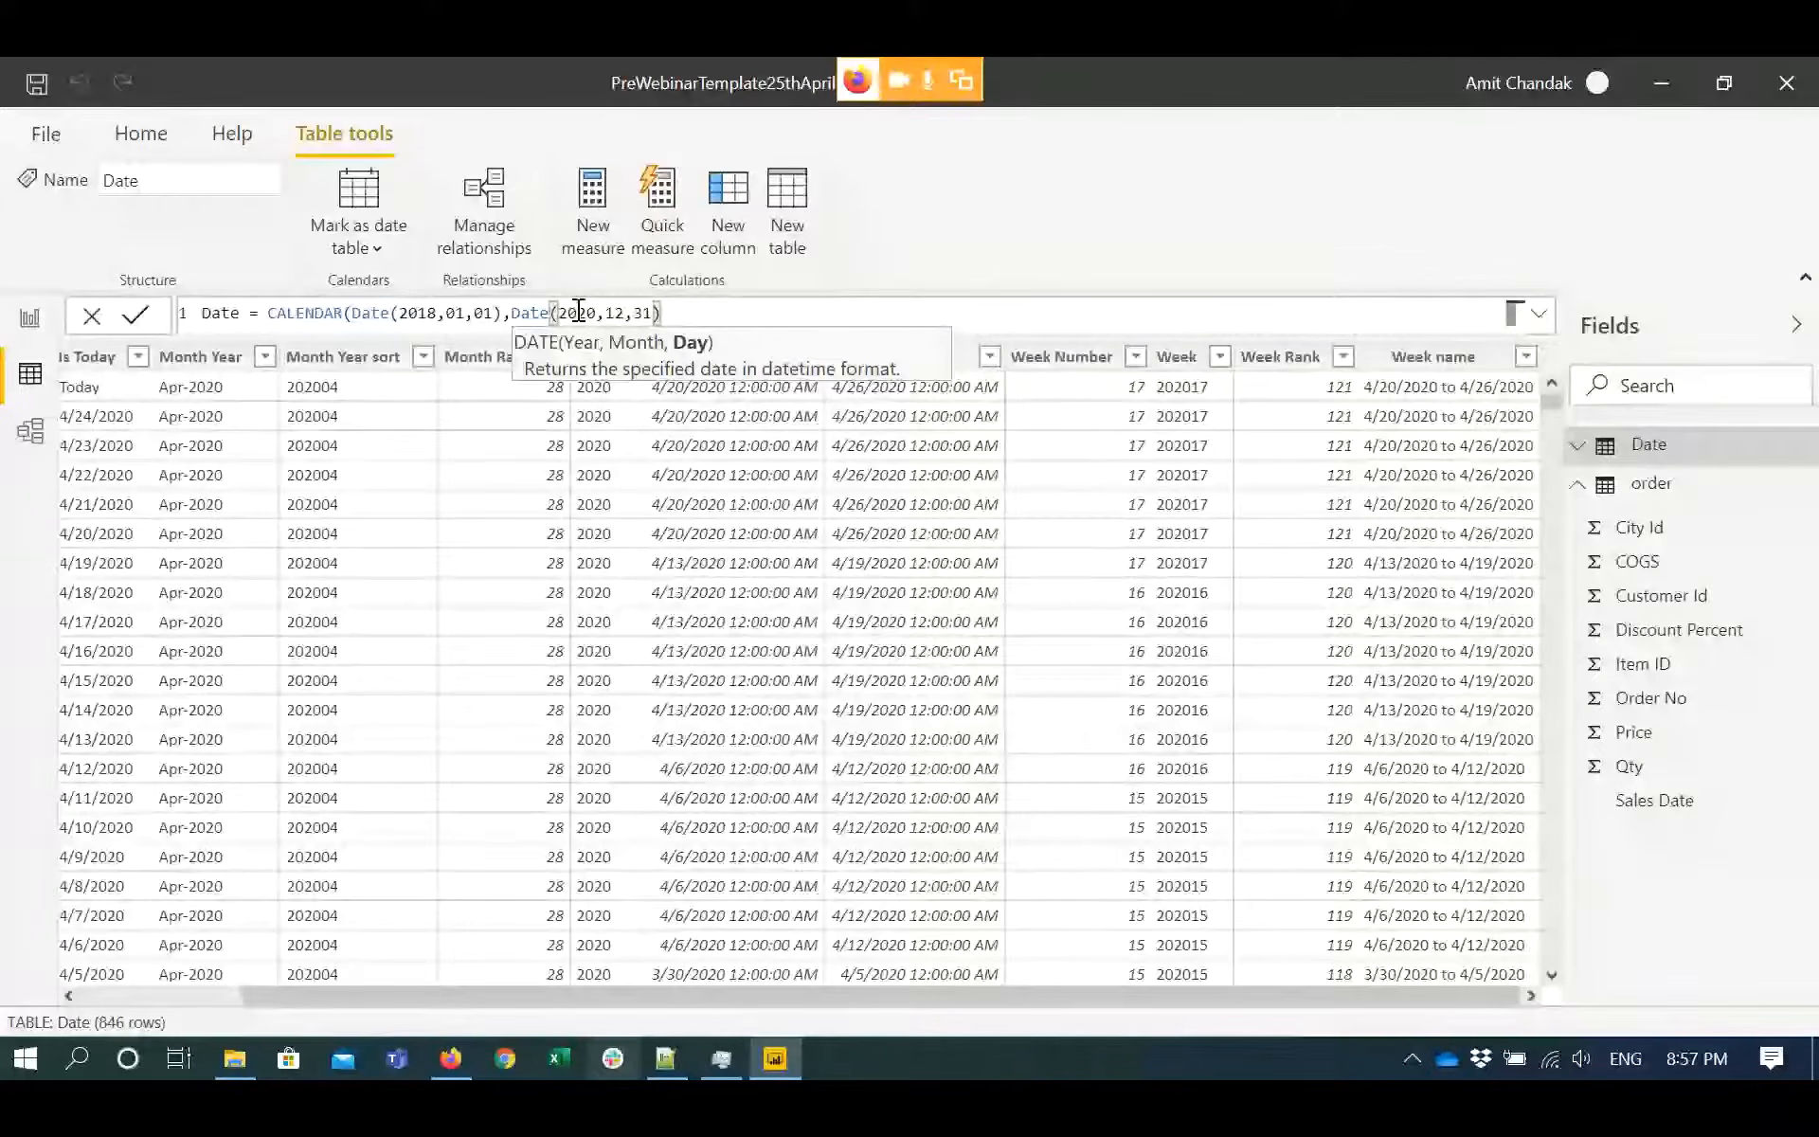
pyautogui.write(')')
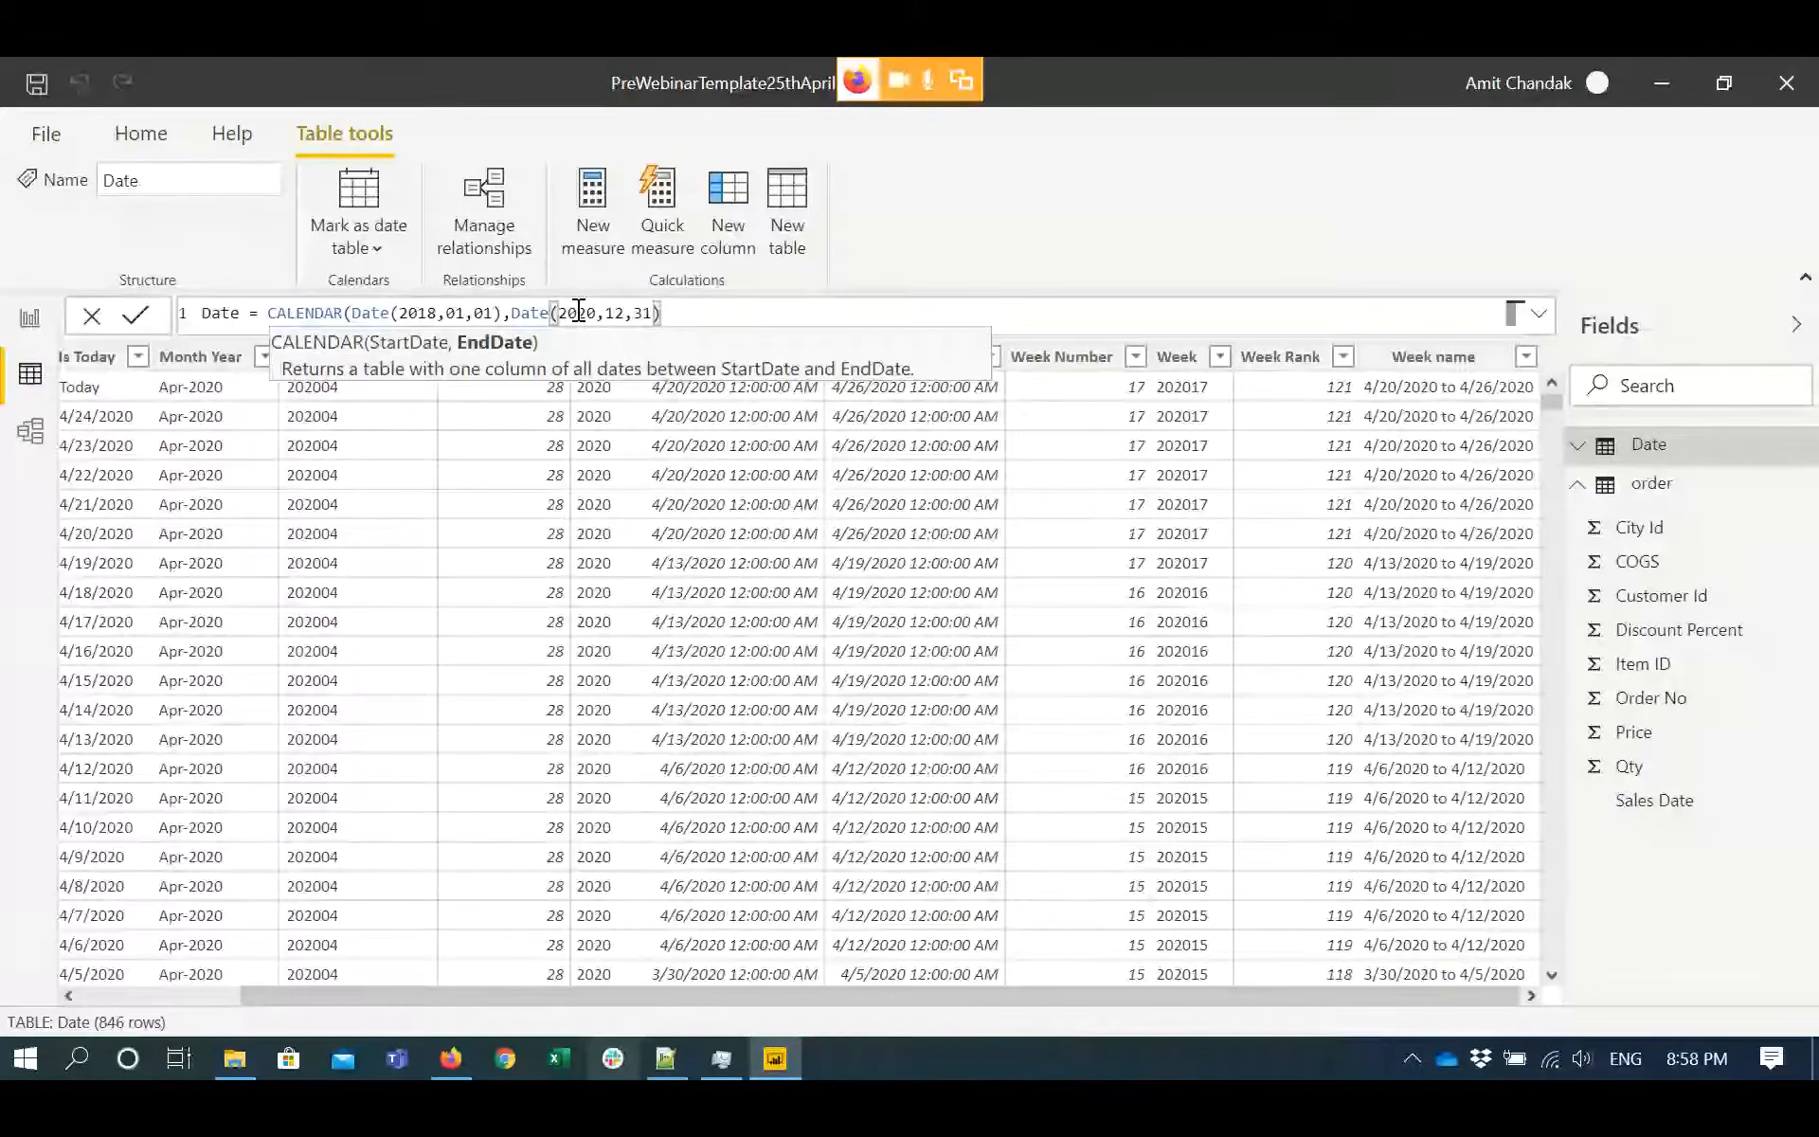
pyautogui.write(')')
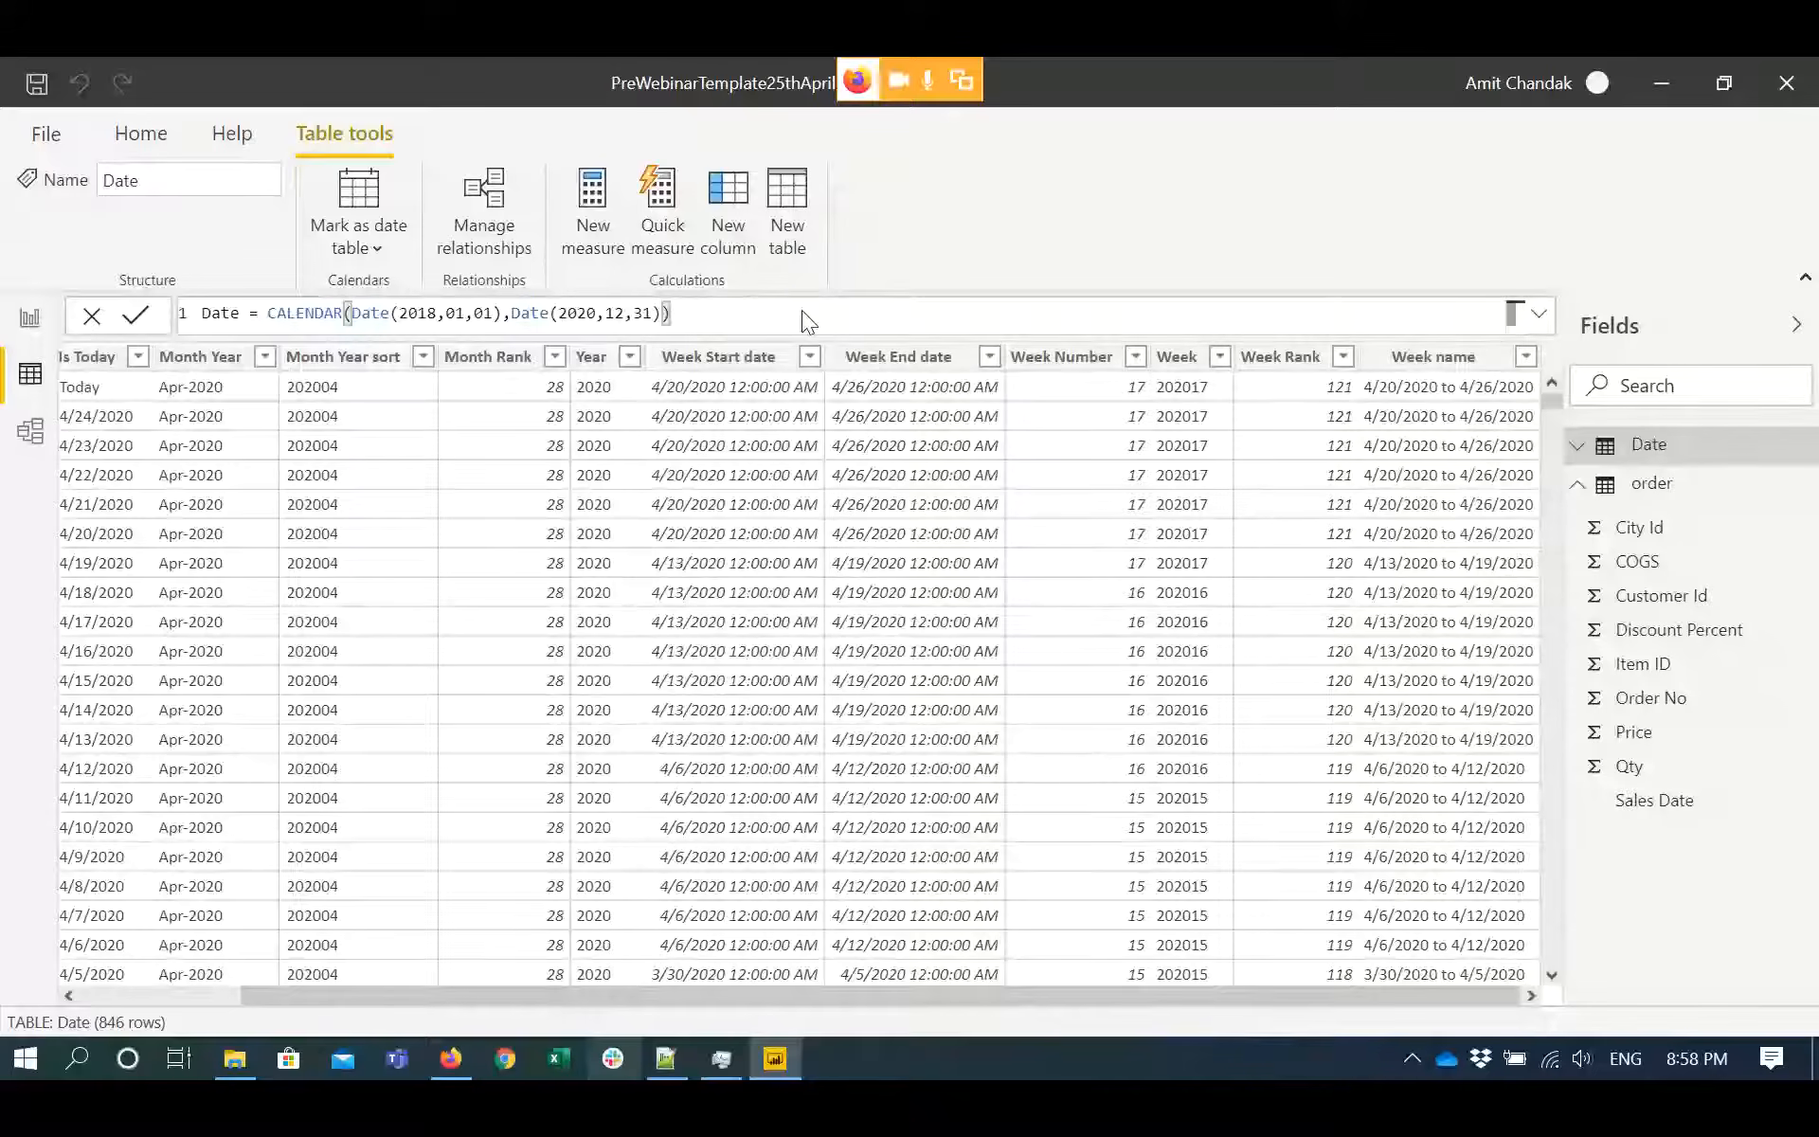
pyautogui.press('Return')
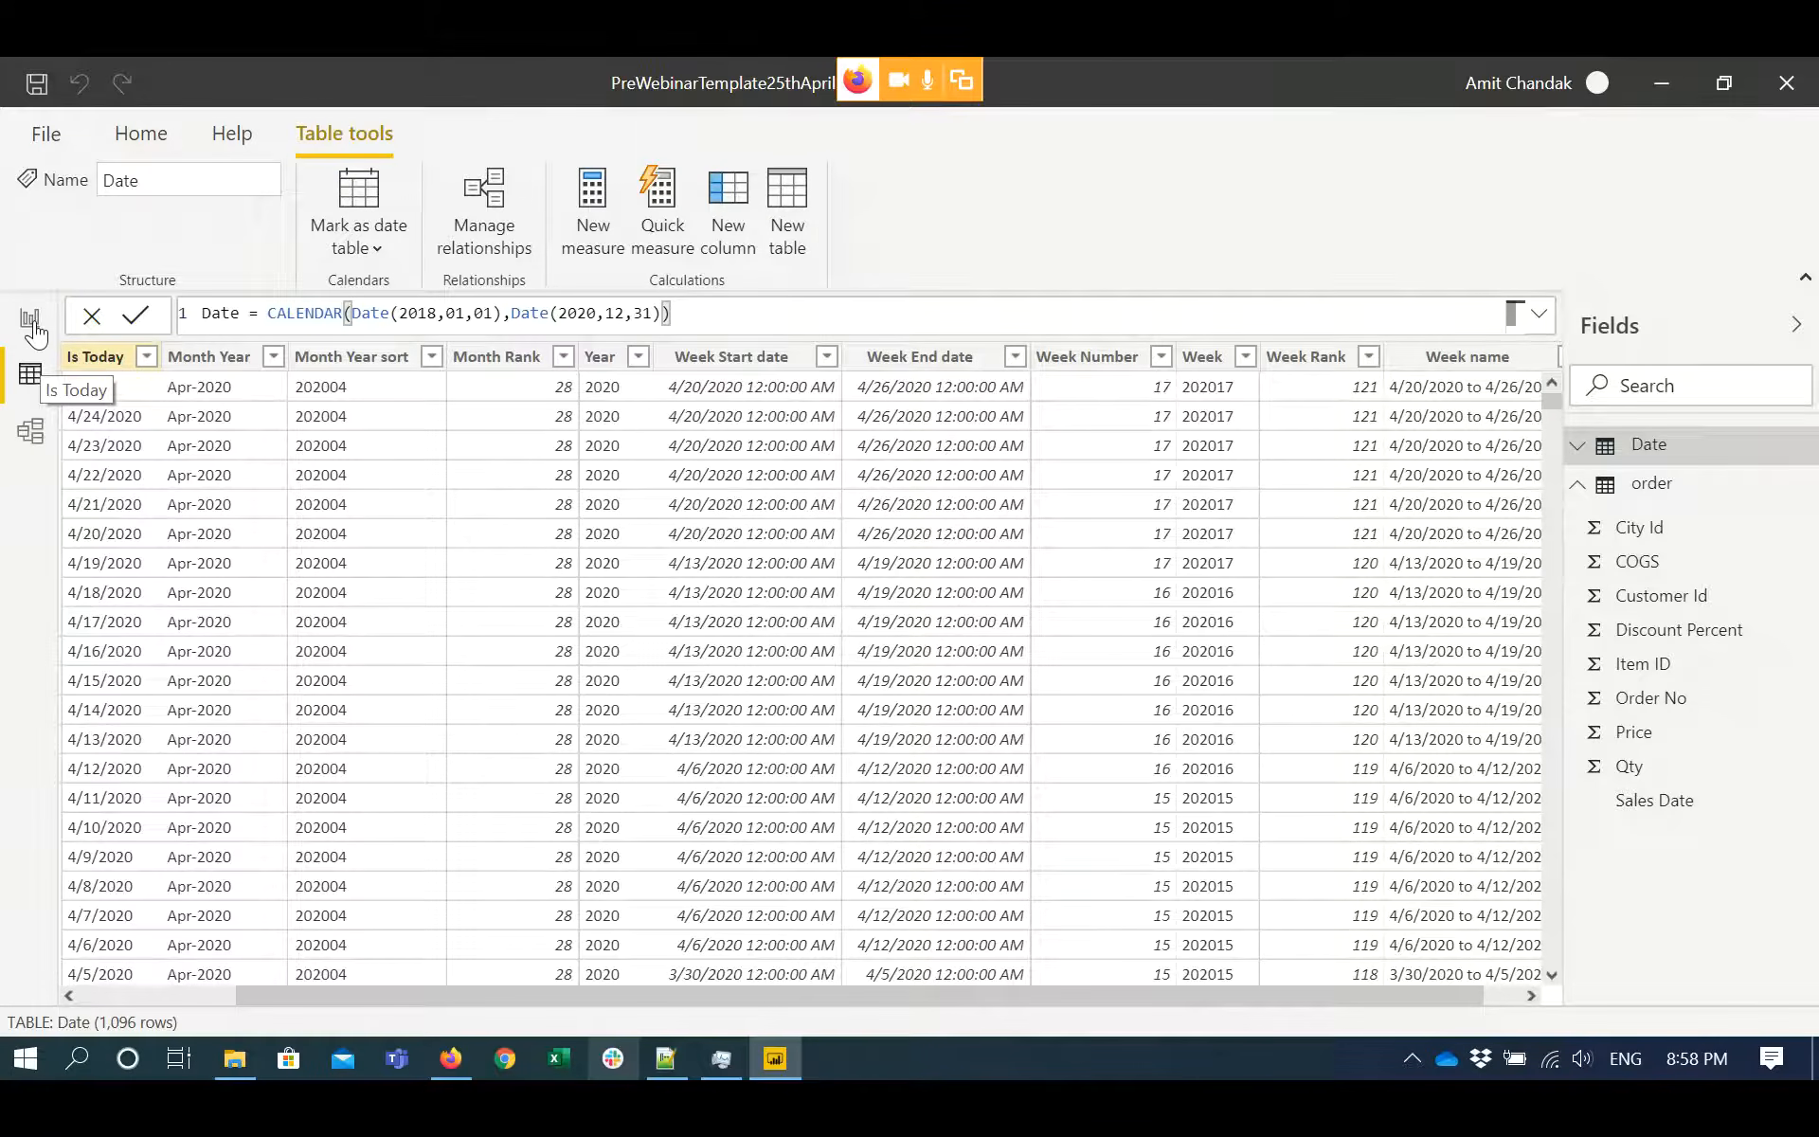
# - Return to the report and add the Date table's Date field as a filter on the Time page
pyautogui.click(29, 323)
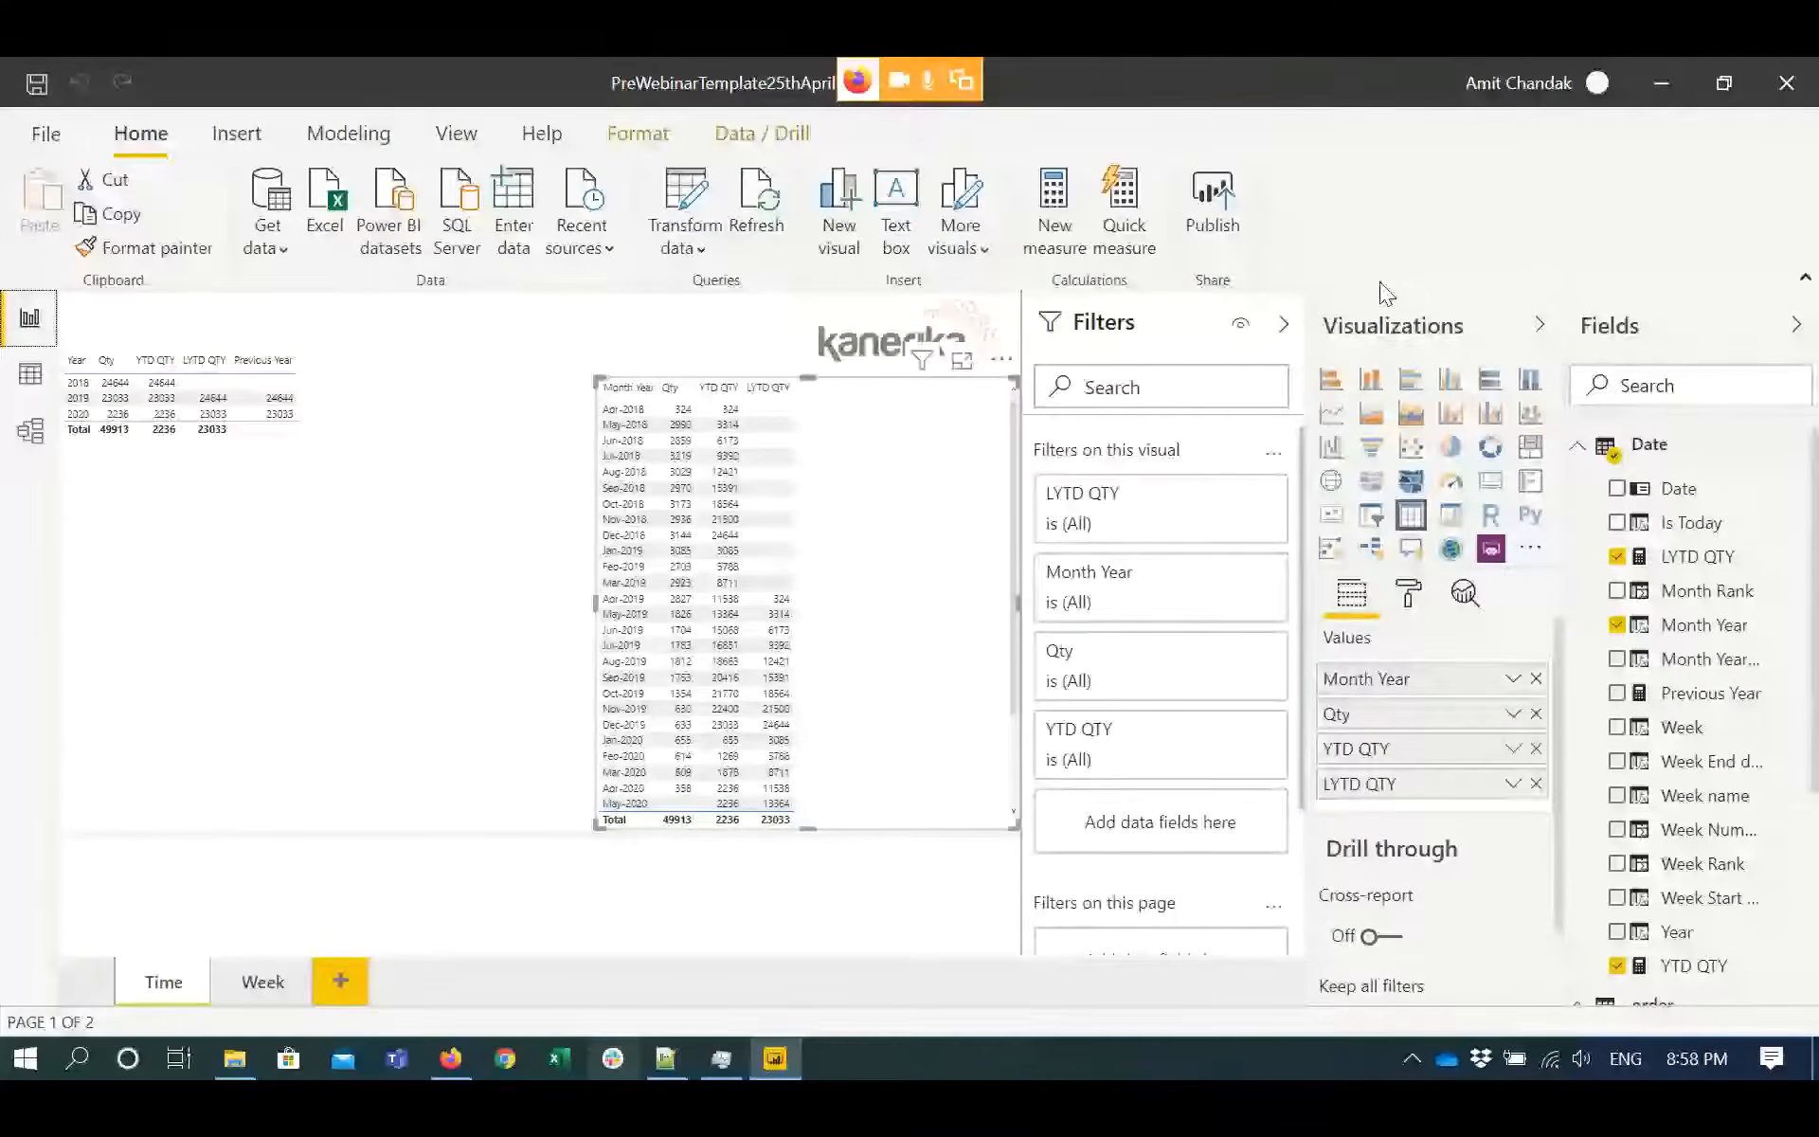
pyautogui.moveTo(1816, 711); pyautogui.dragTo(1816, 767)
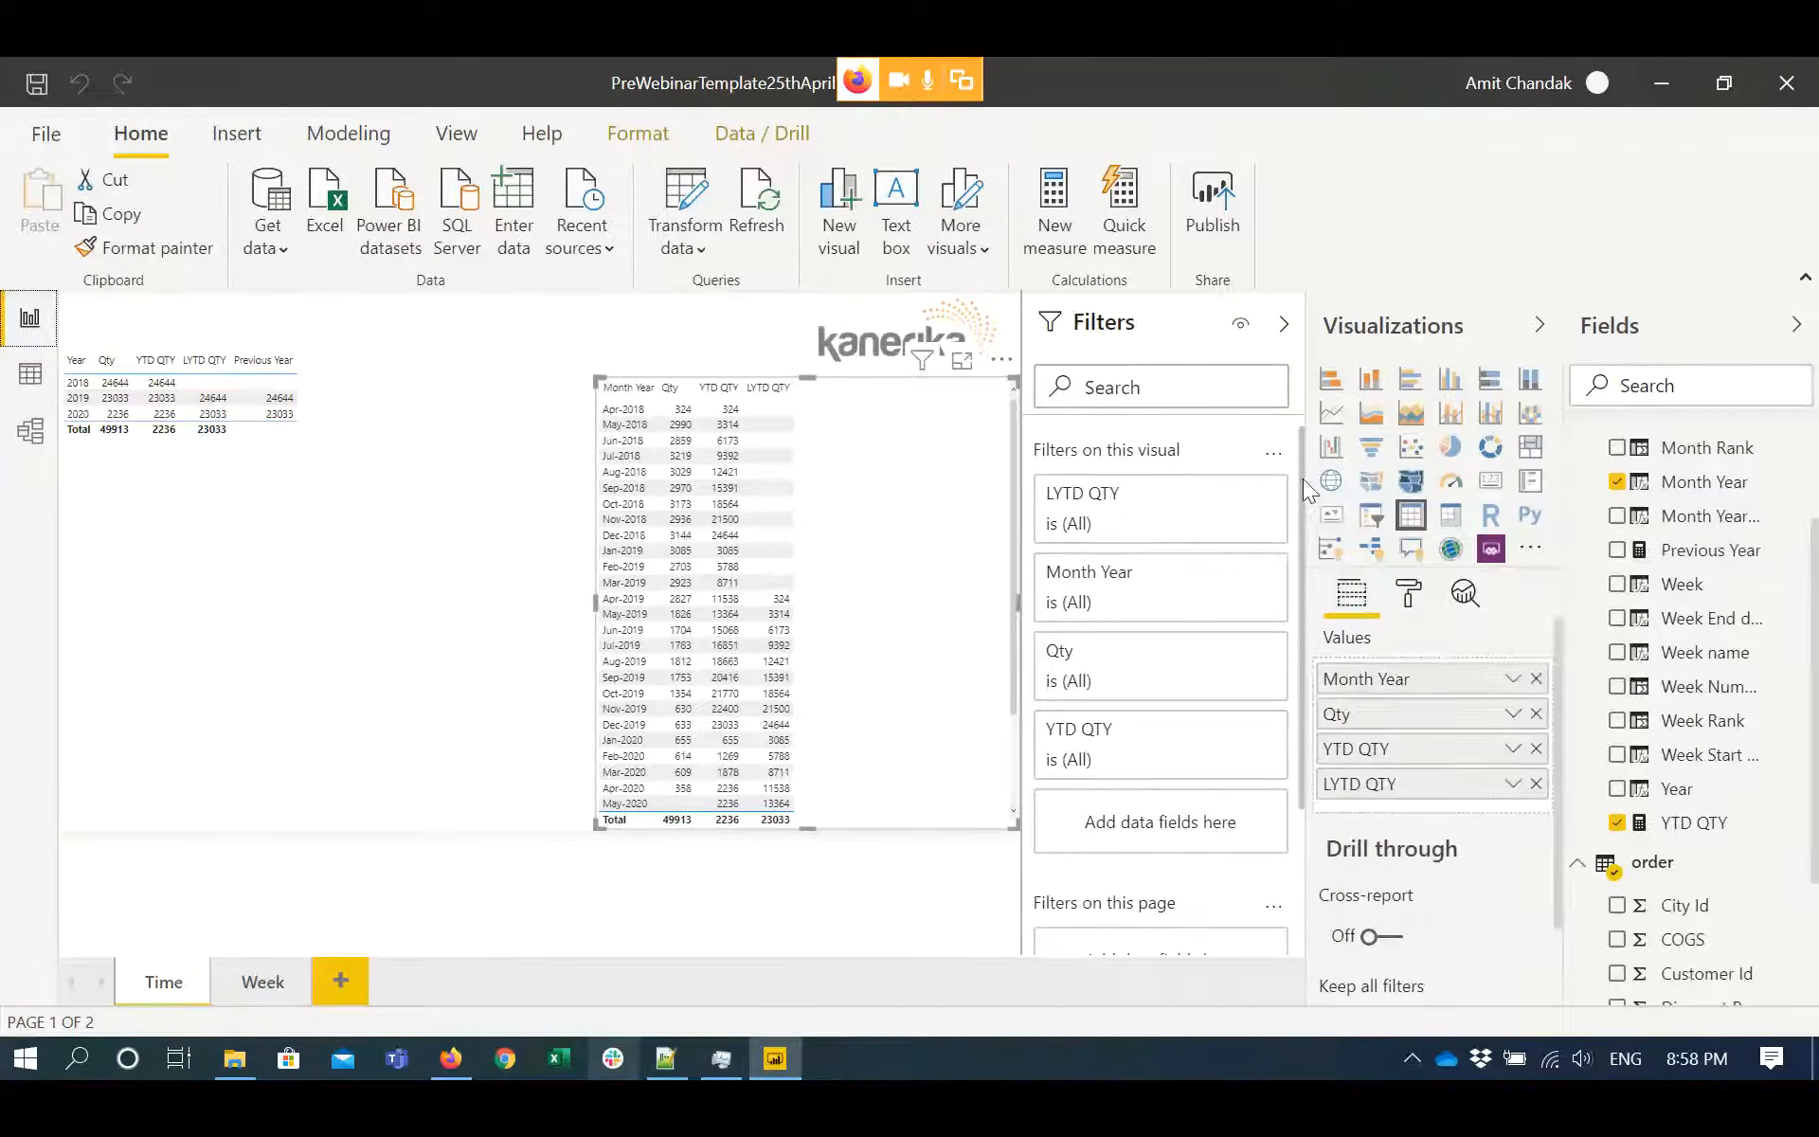
pyautogui.scroll(-3, 1303, 479)
pyautogui.scroll(2, 1817, 518)
pyautogui.moveTo(1687, 504); pyautogui.dragTo(1147, 769)
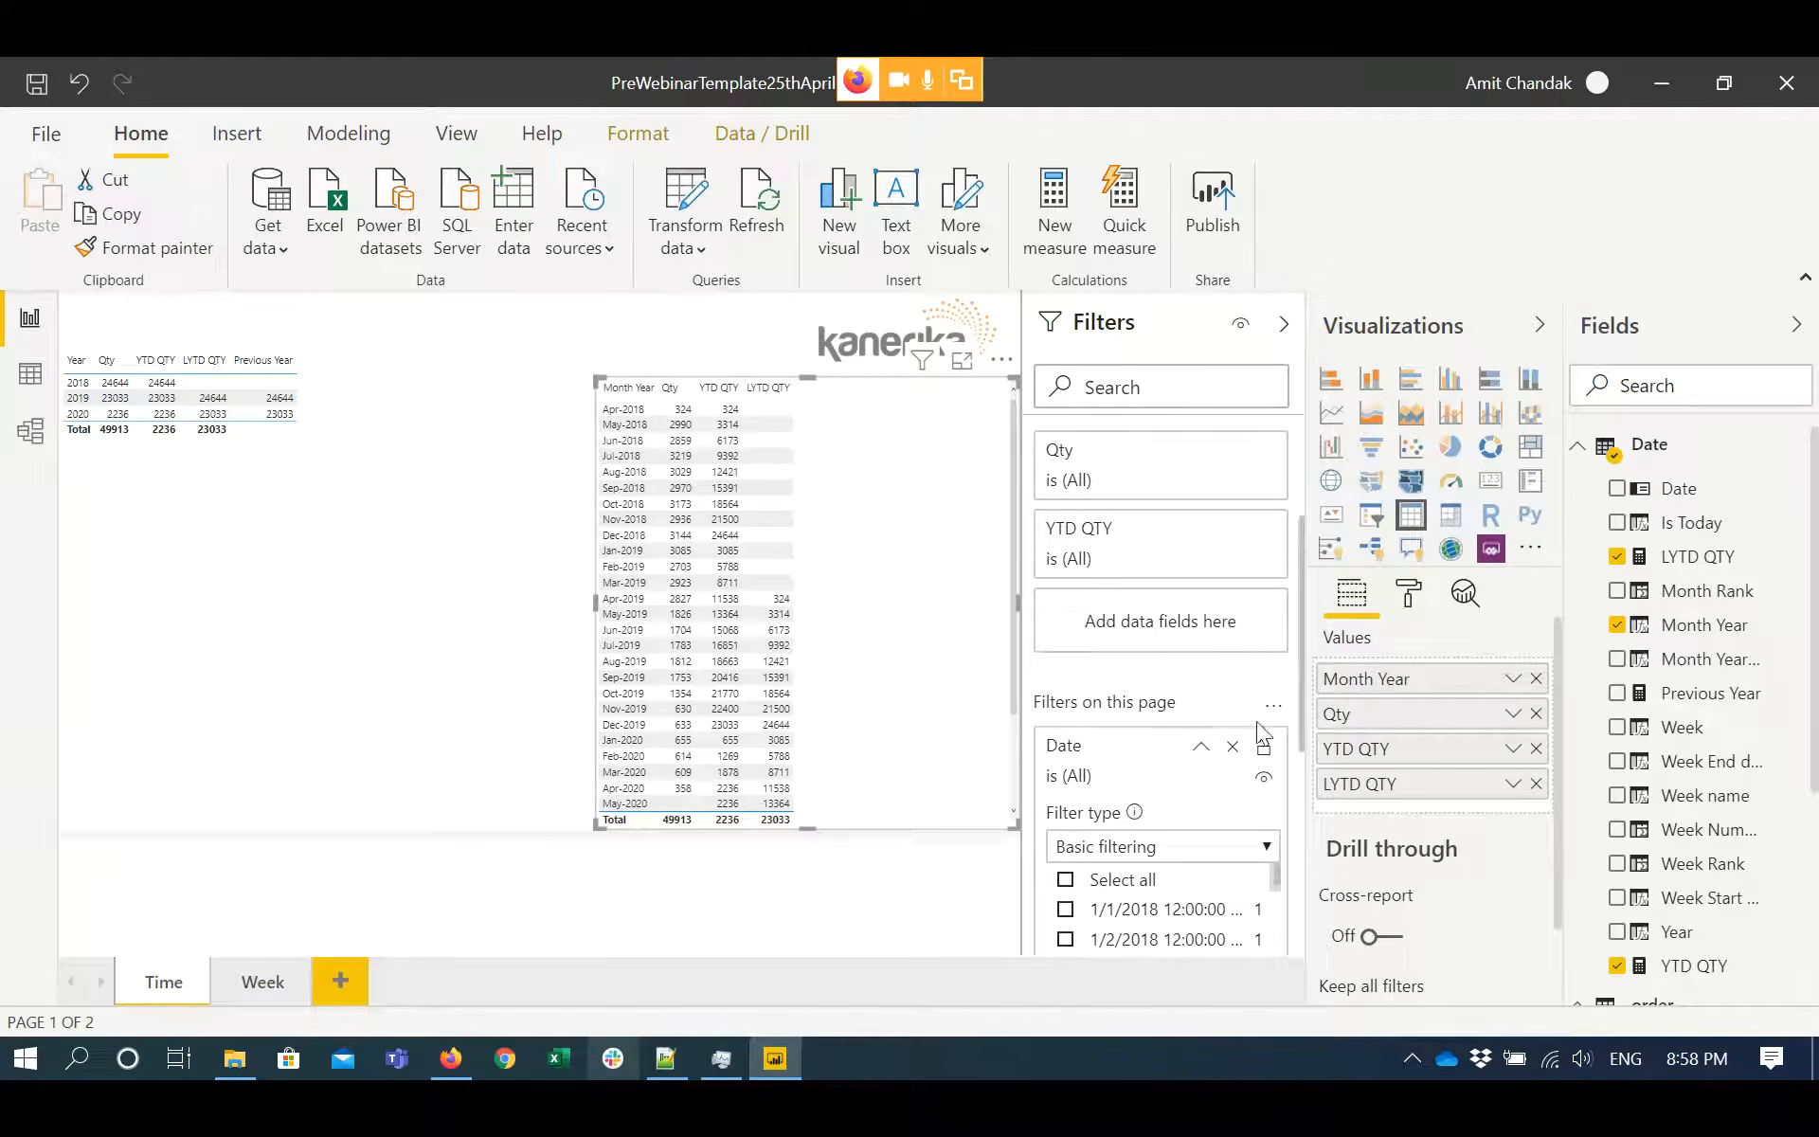
pyautogui.moveTo(1296, 703); pyautogui.dragTo(1295, 787)
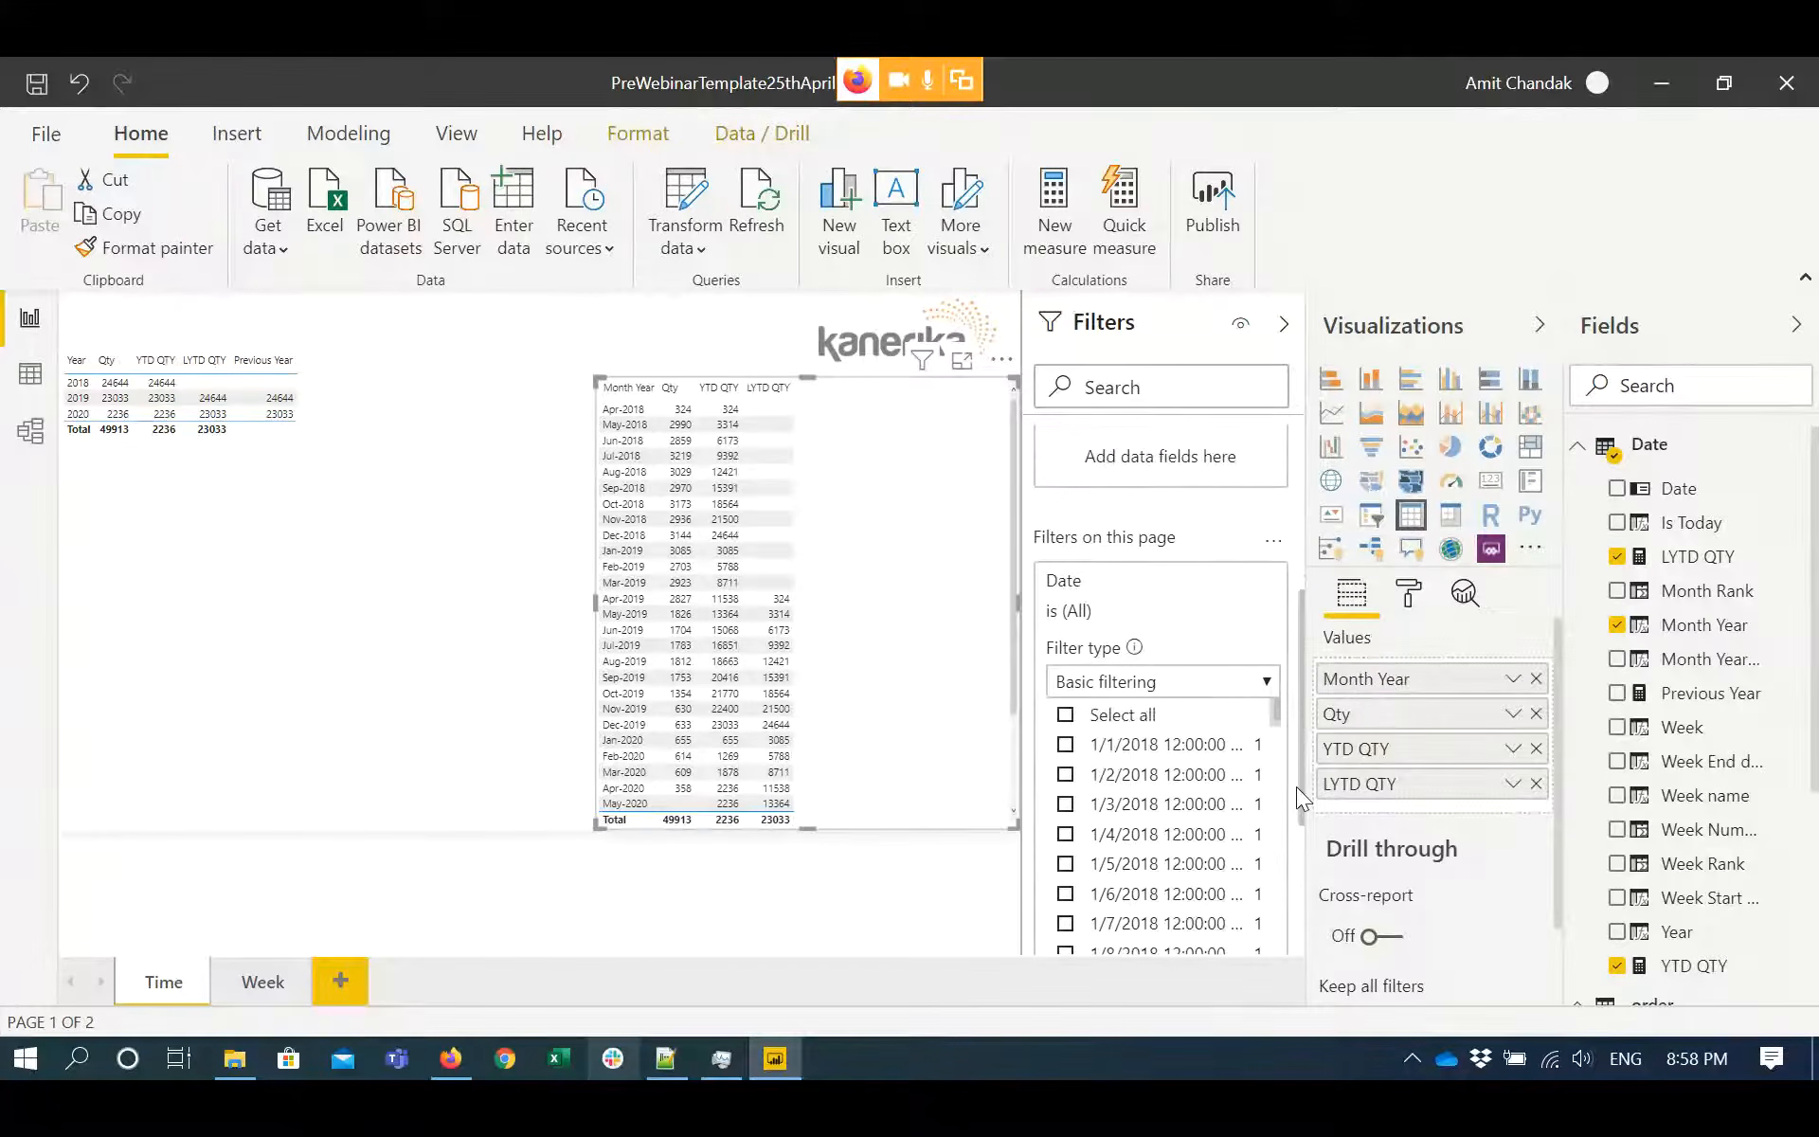
# - Set the page-level Date filter to relative date, in the last 3 years including today, and apply it
pyautogui.click(1165, 663)
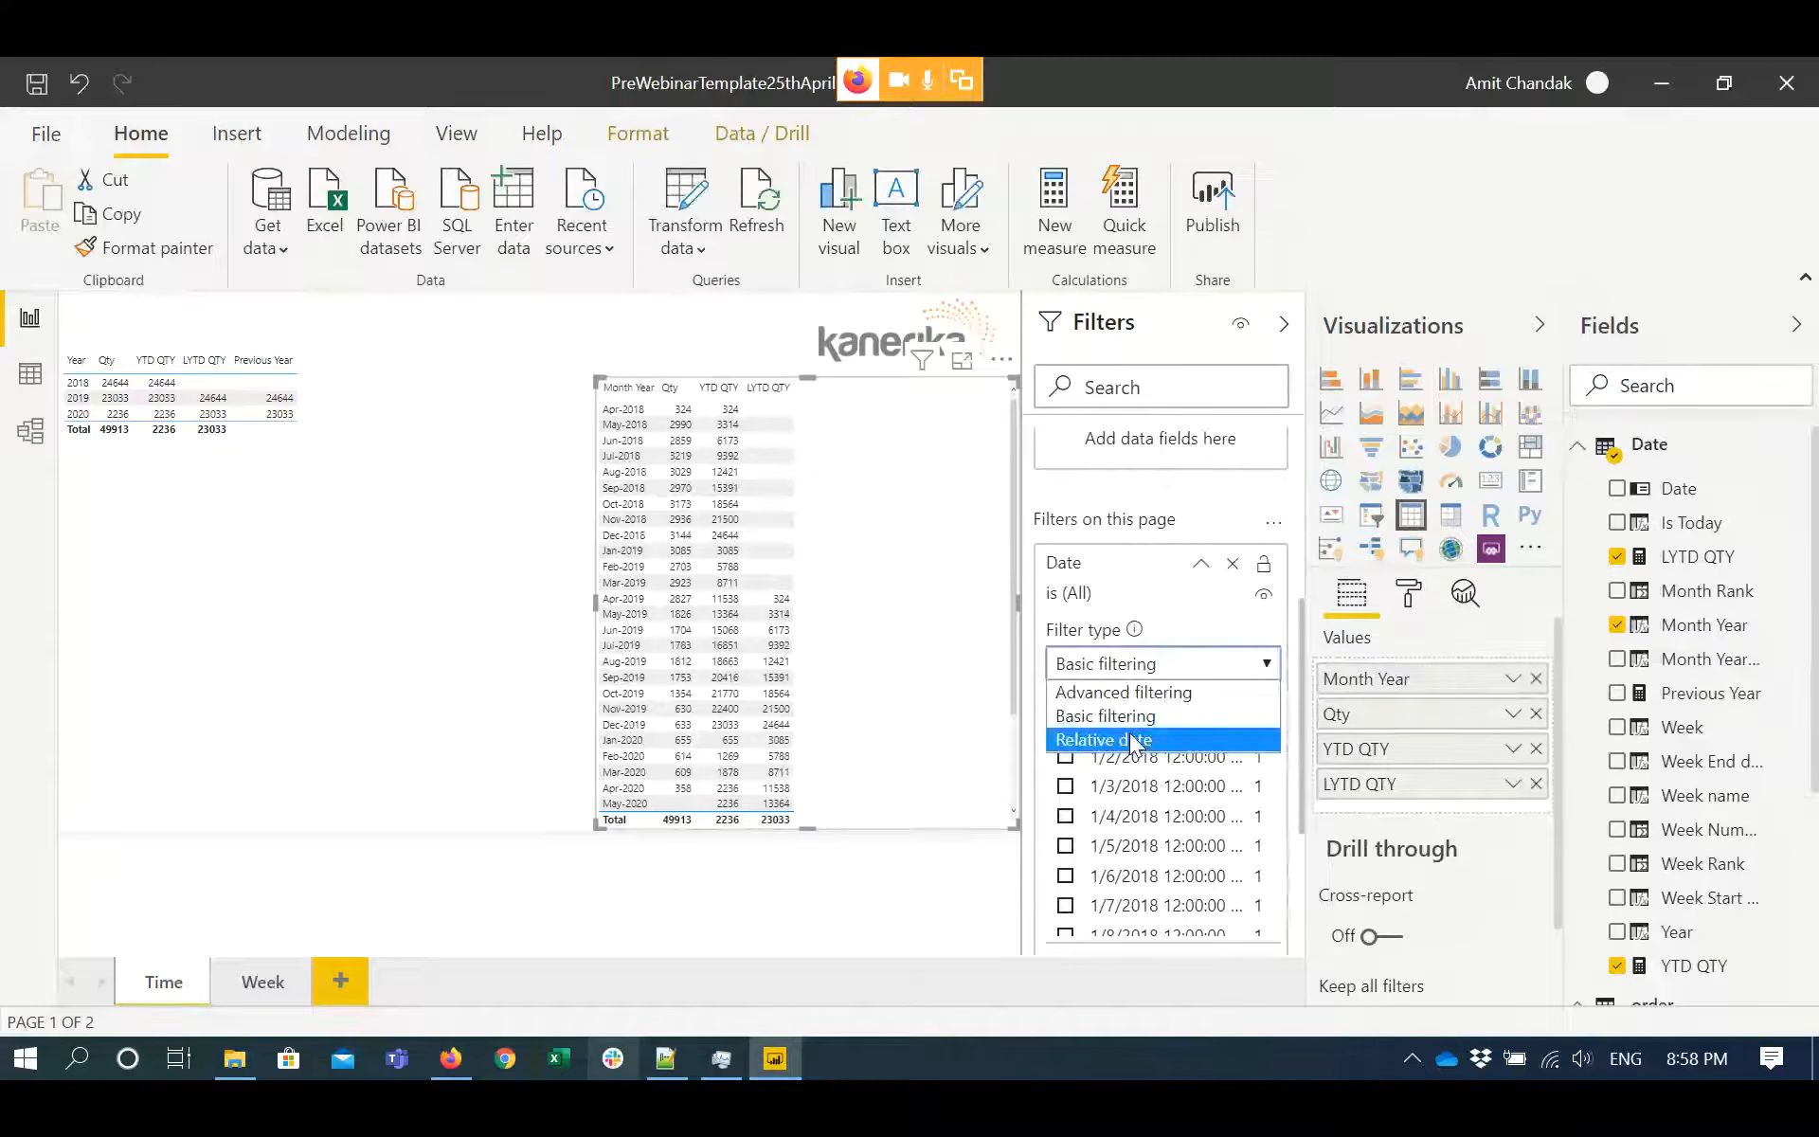
pyautogui.click(1130, 739)
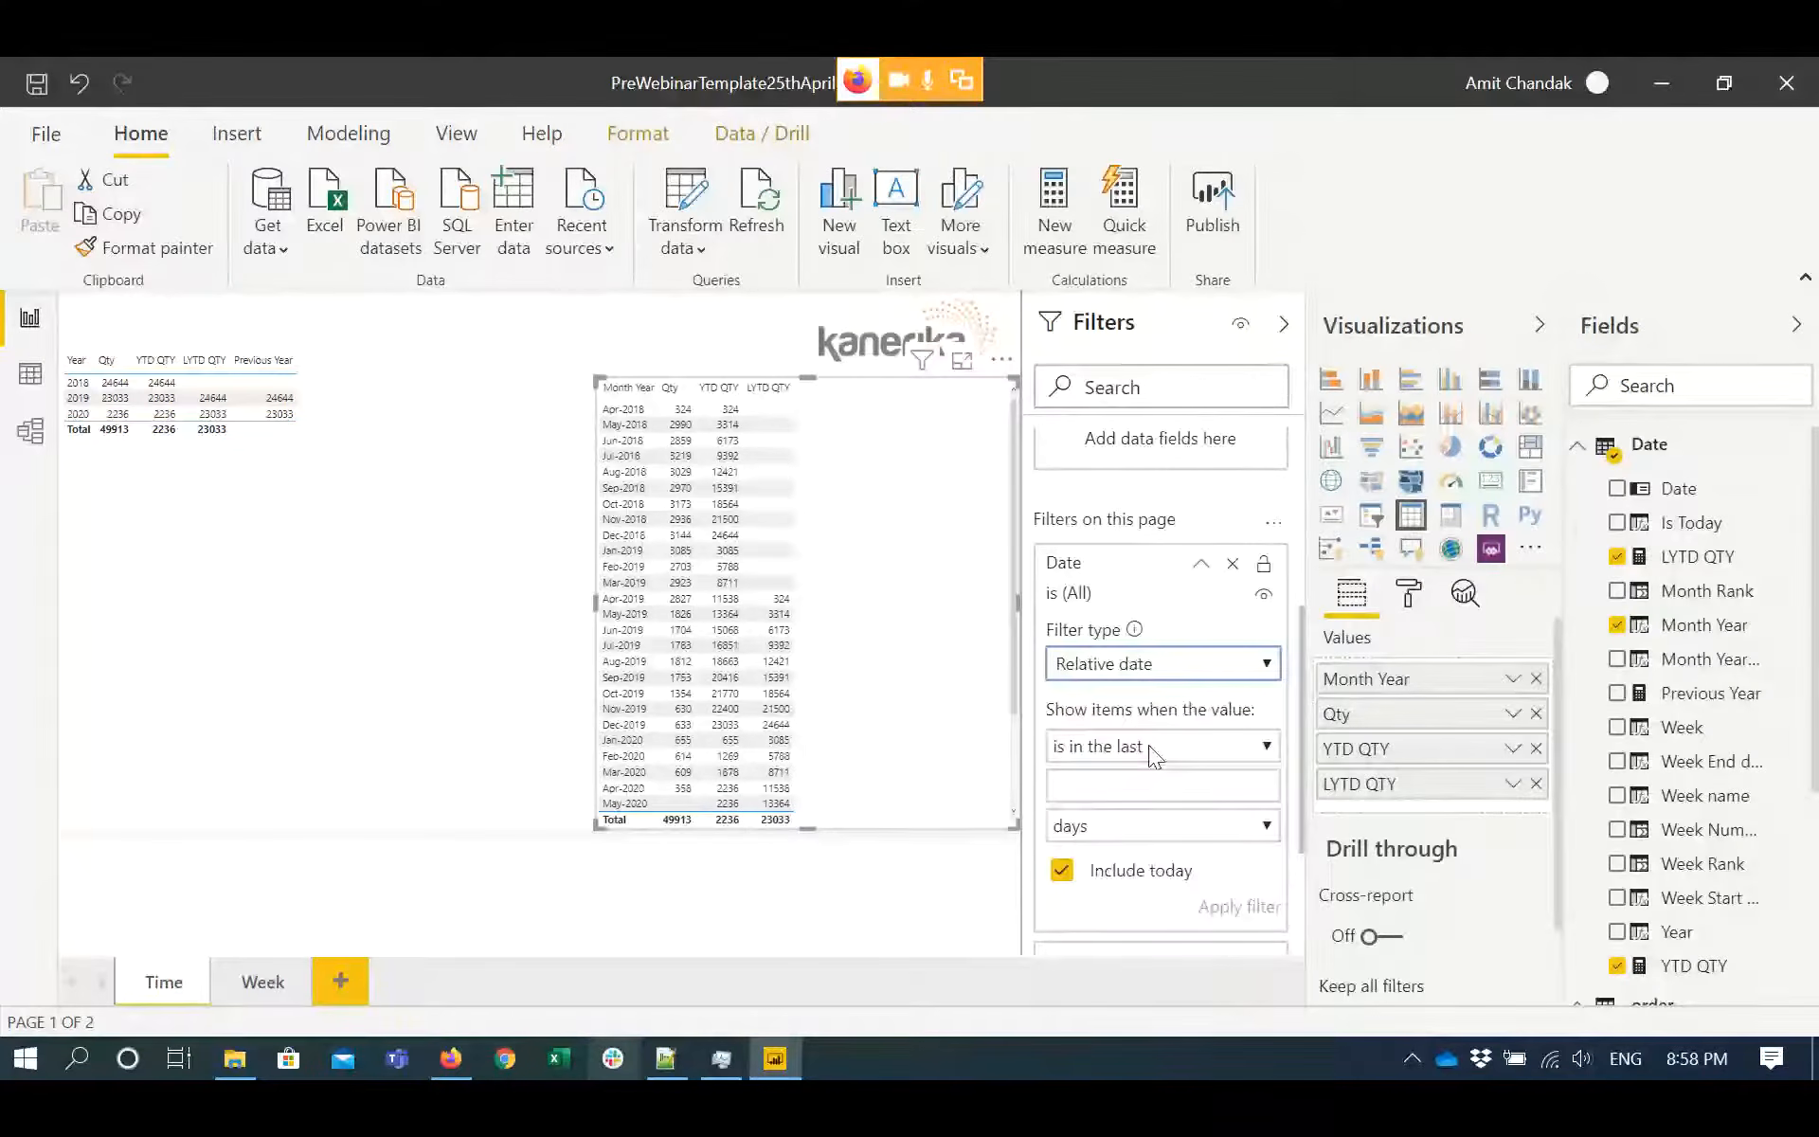
pyautogui.click(1104, 795)
pyautogui.write('3')
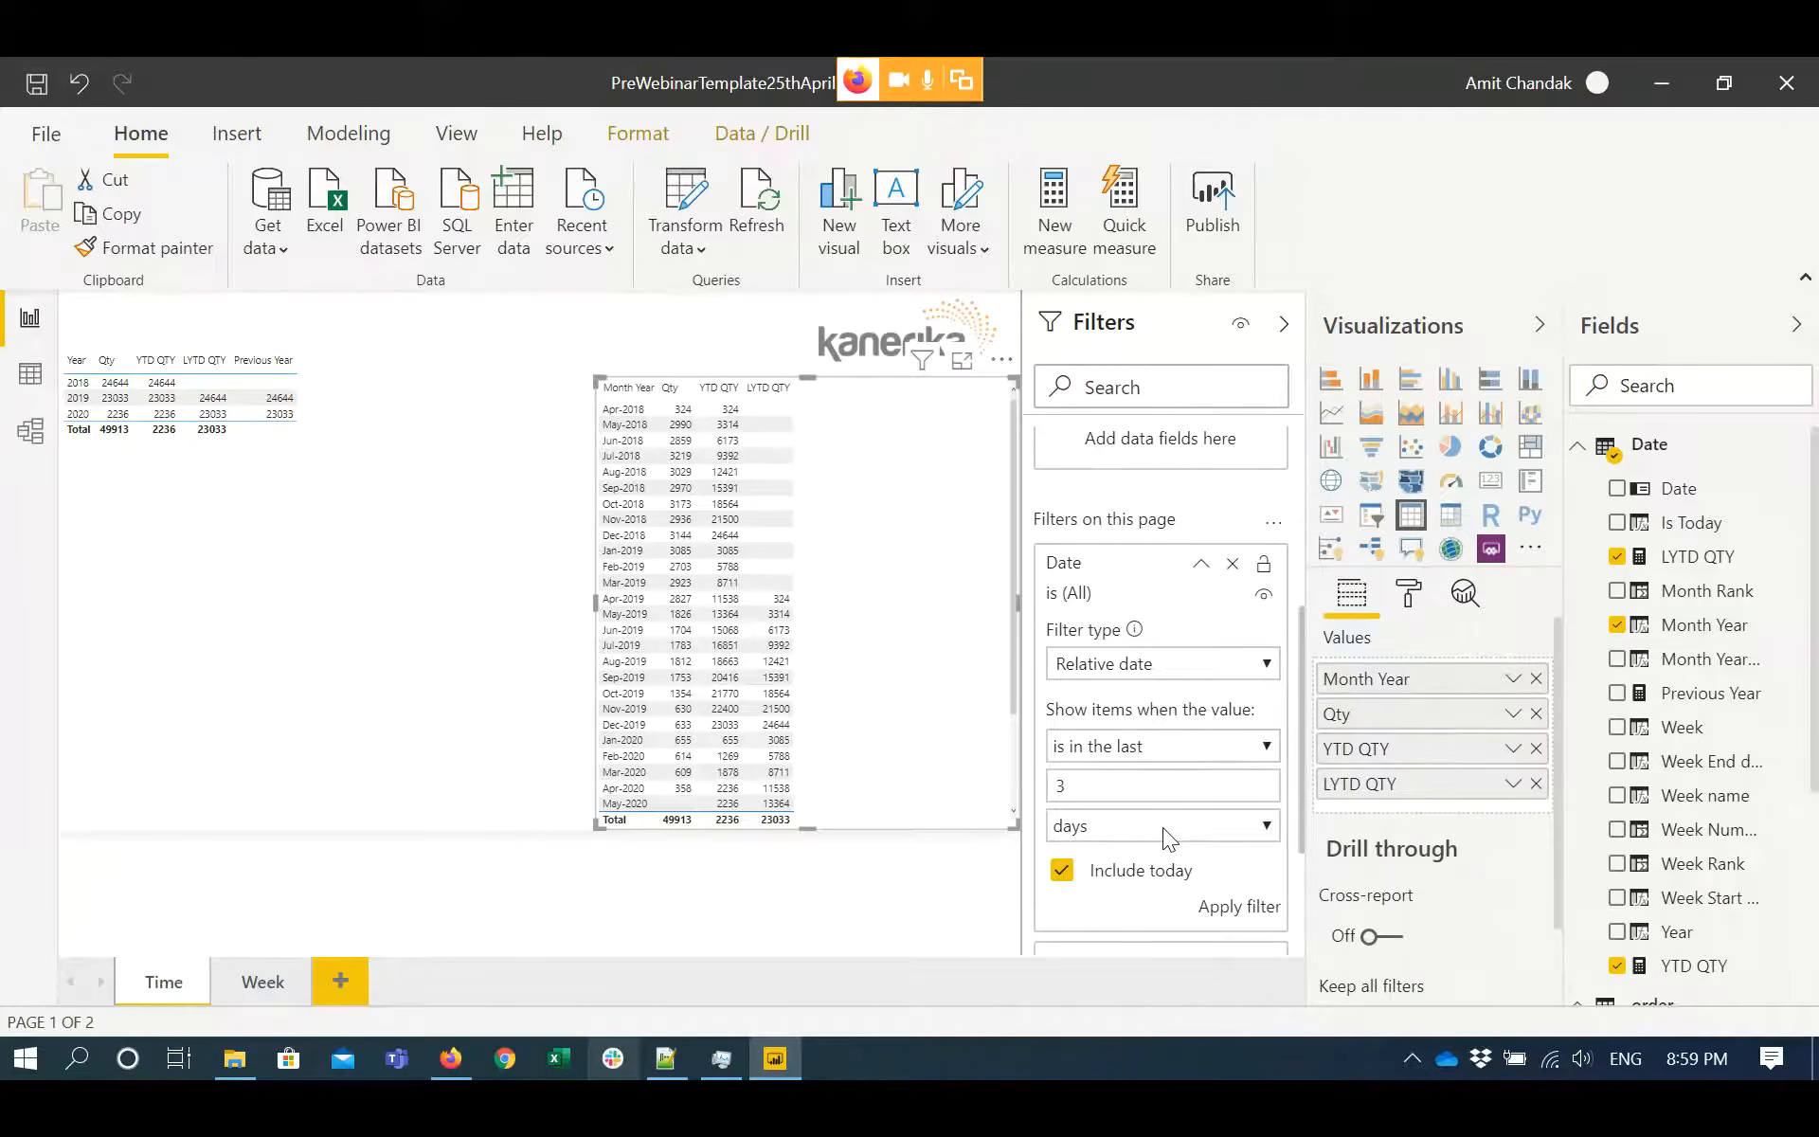
pyautogui.click(1224, 911)
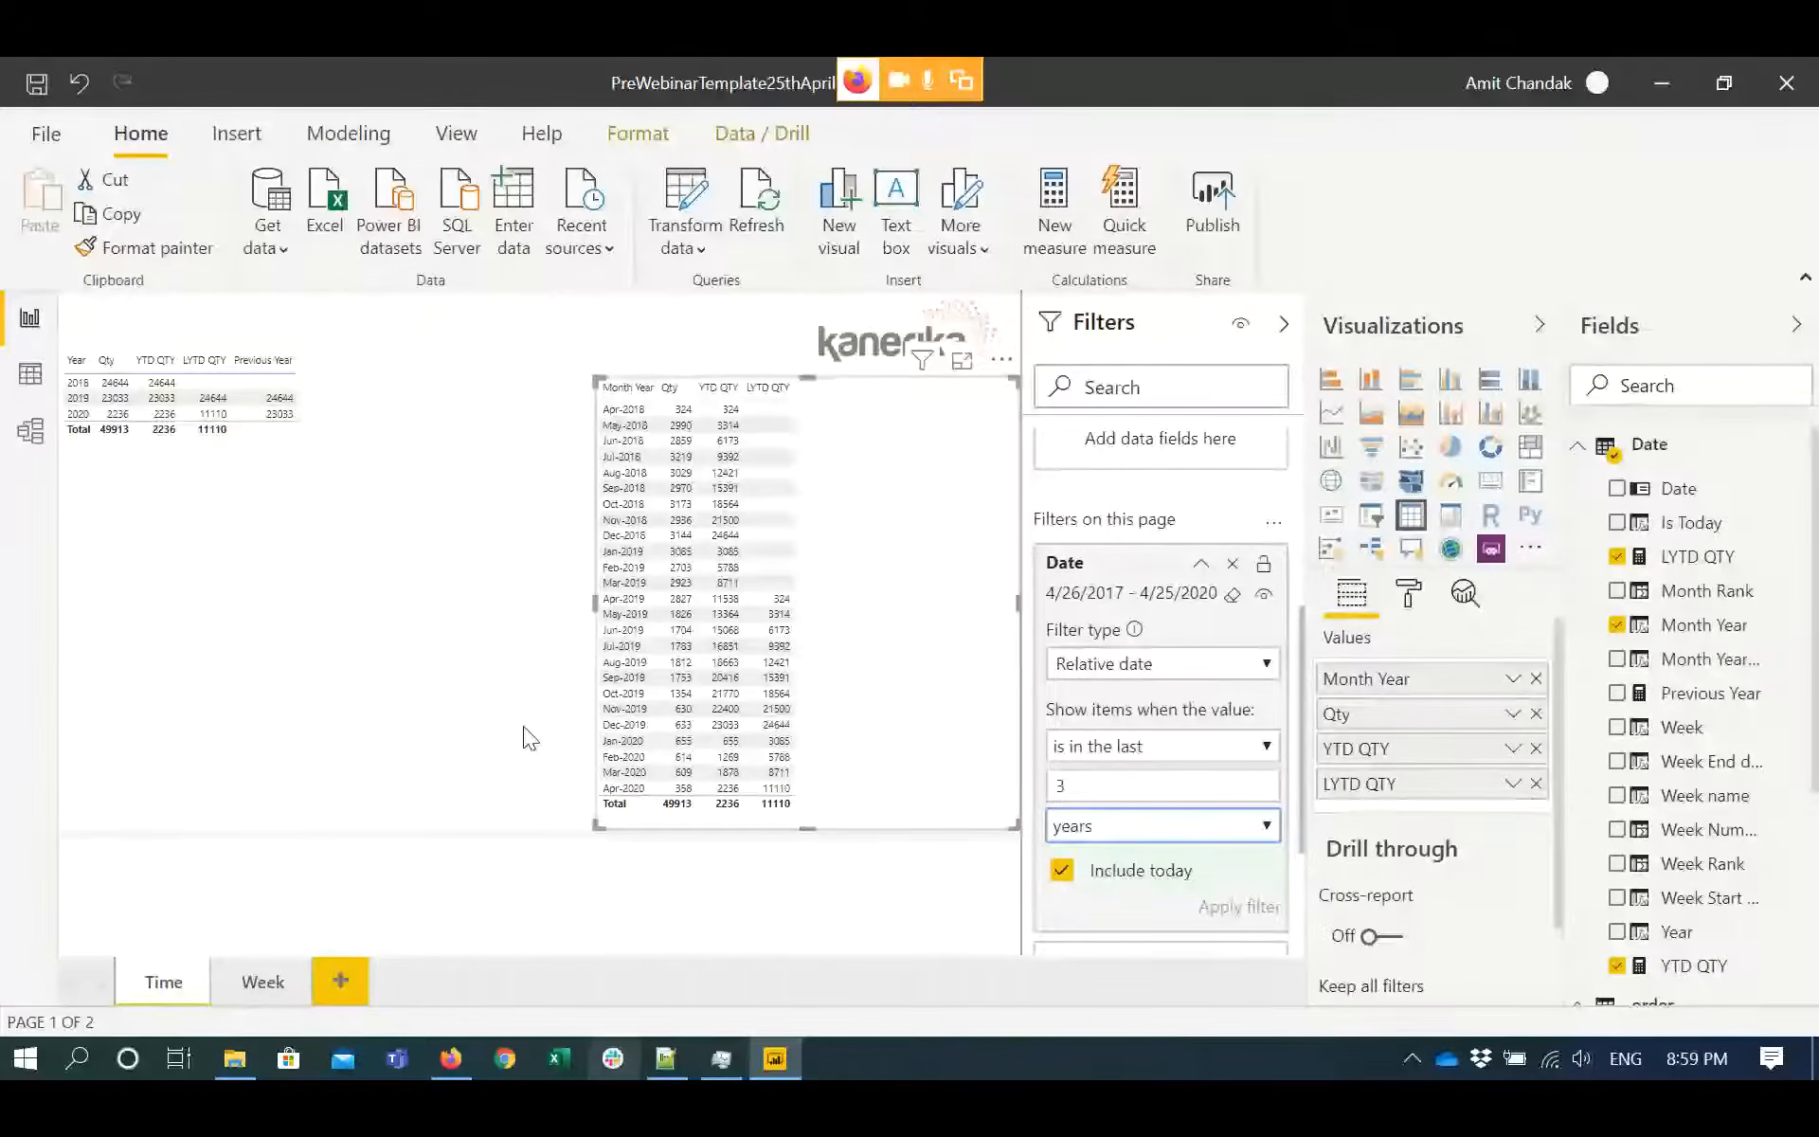
# - Add a small Date slicer in the empty area below the yearly table and clear the page-level Date filter
pyautogui.click(438, 691)
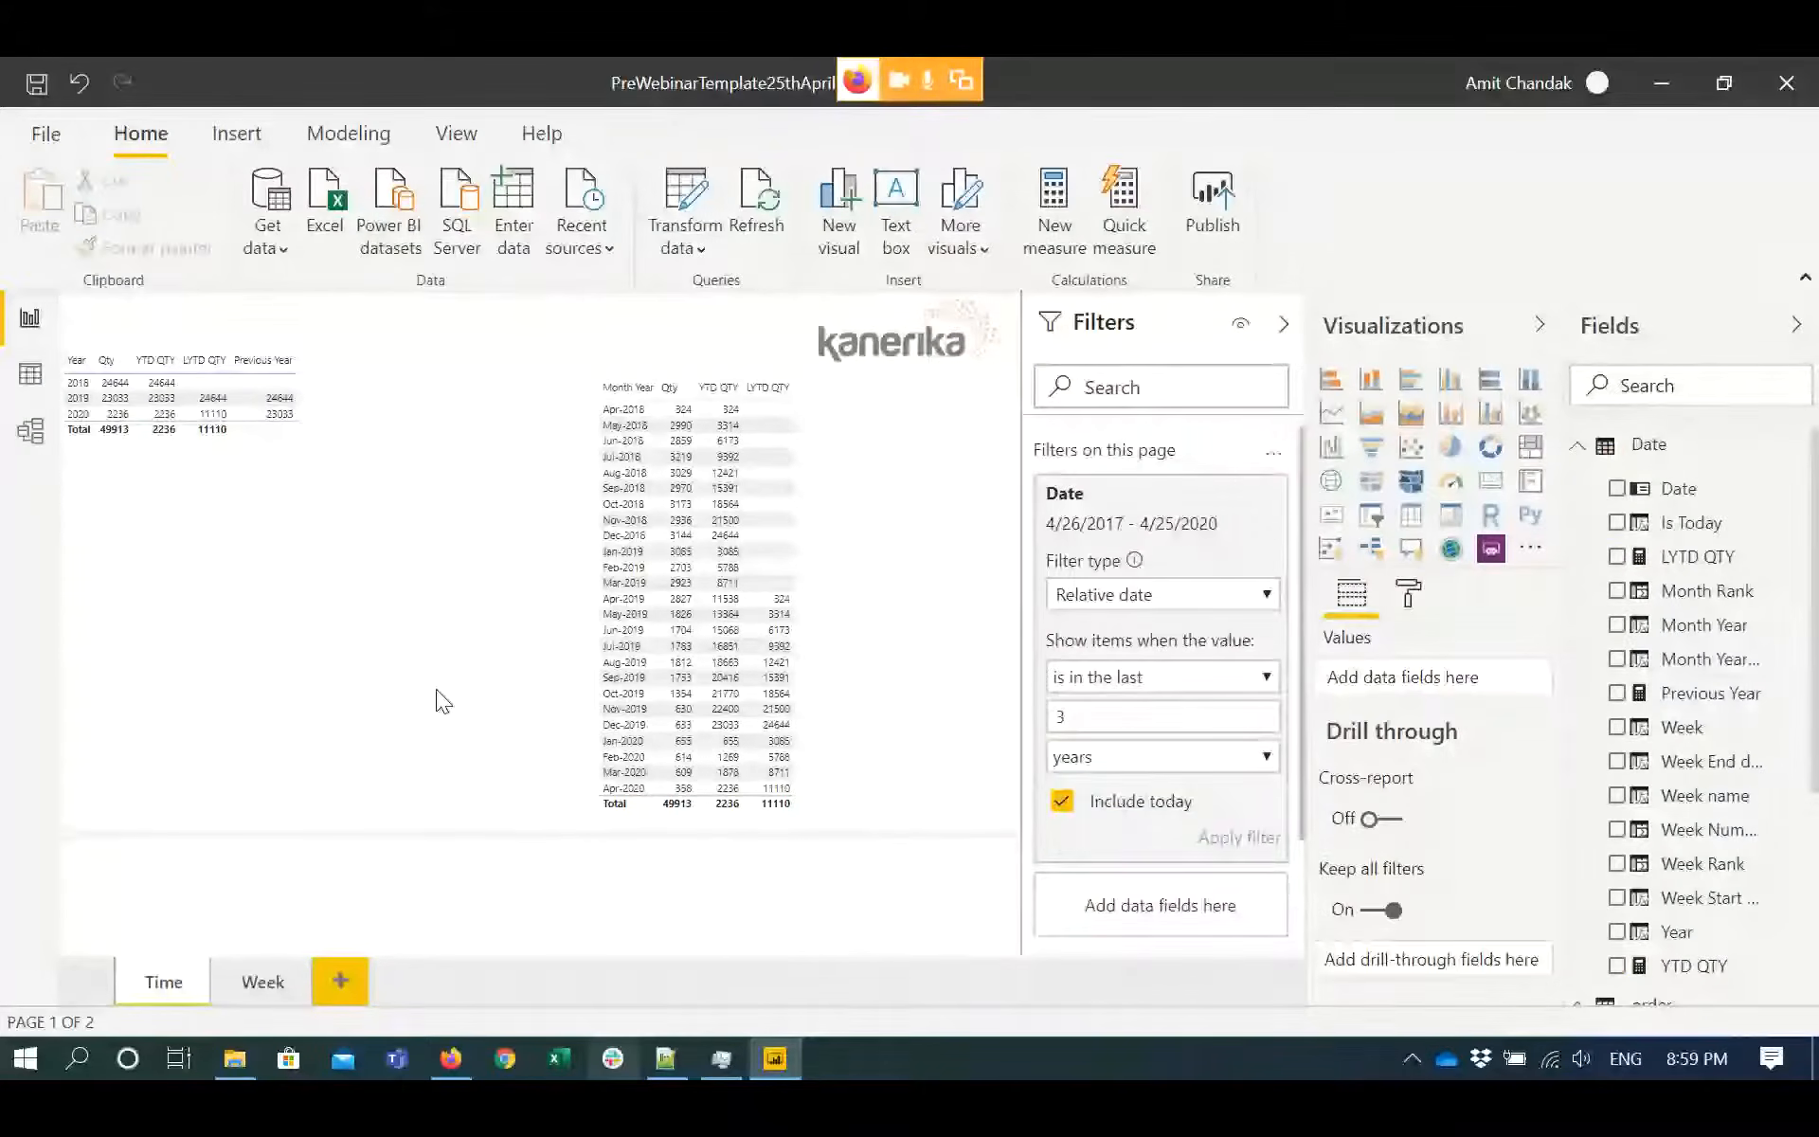
pyautogui.click(1370, 514)
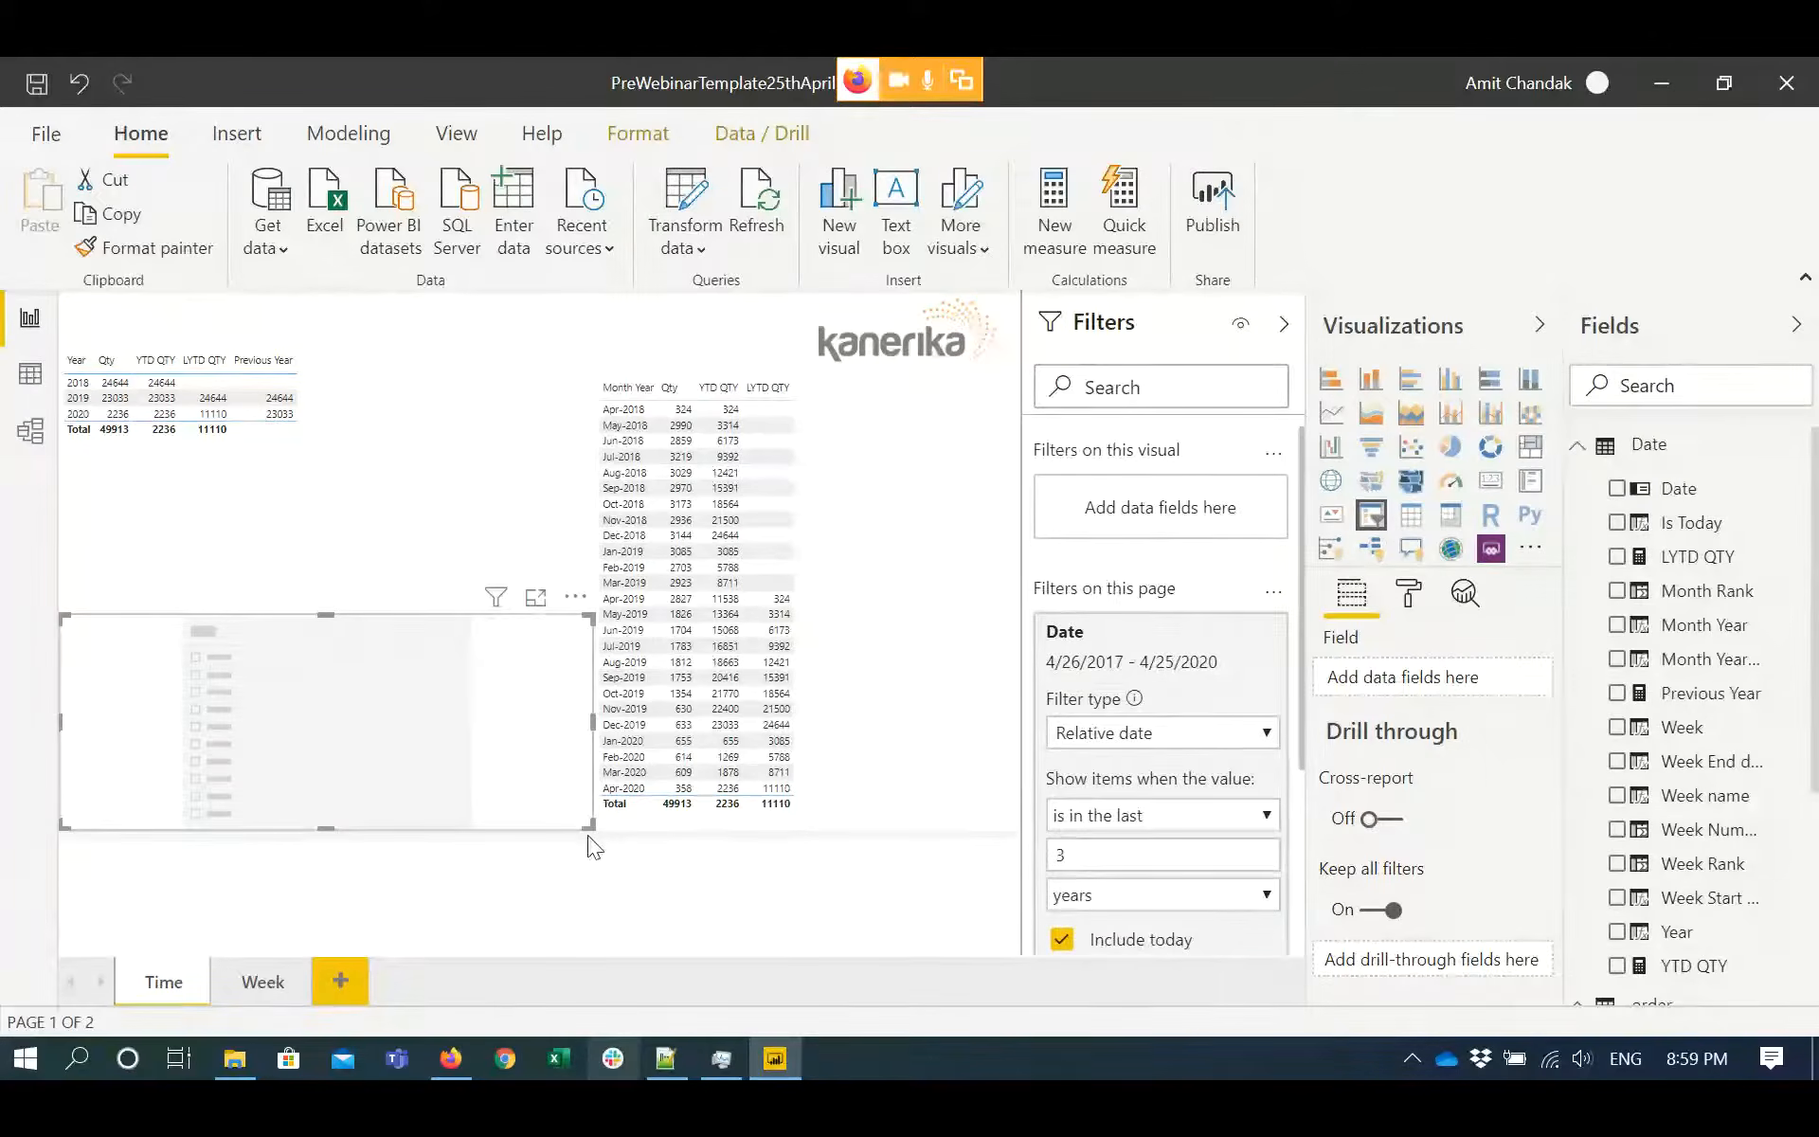
pyautogui.moveTo(588, 826); pyautogui.dragTo(443, 750)
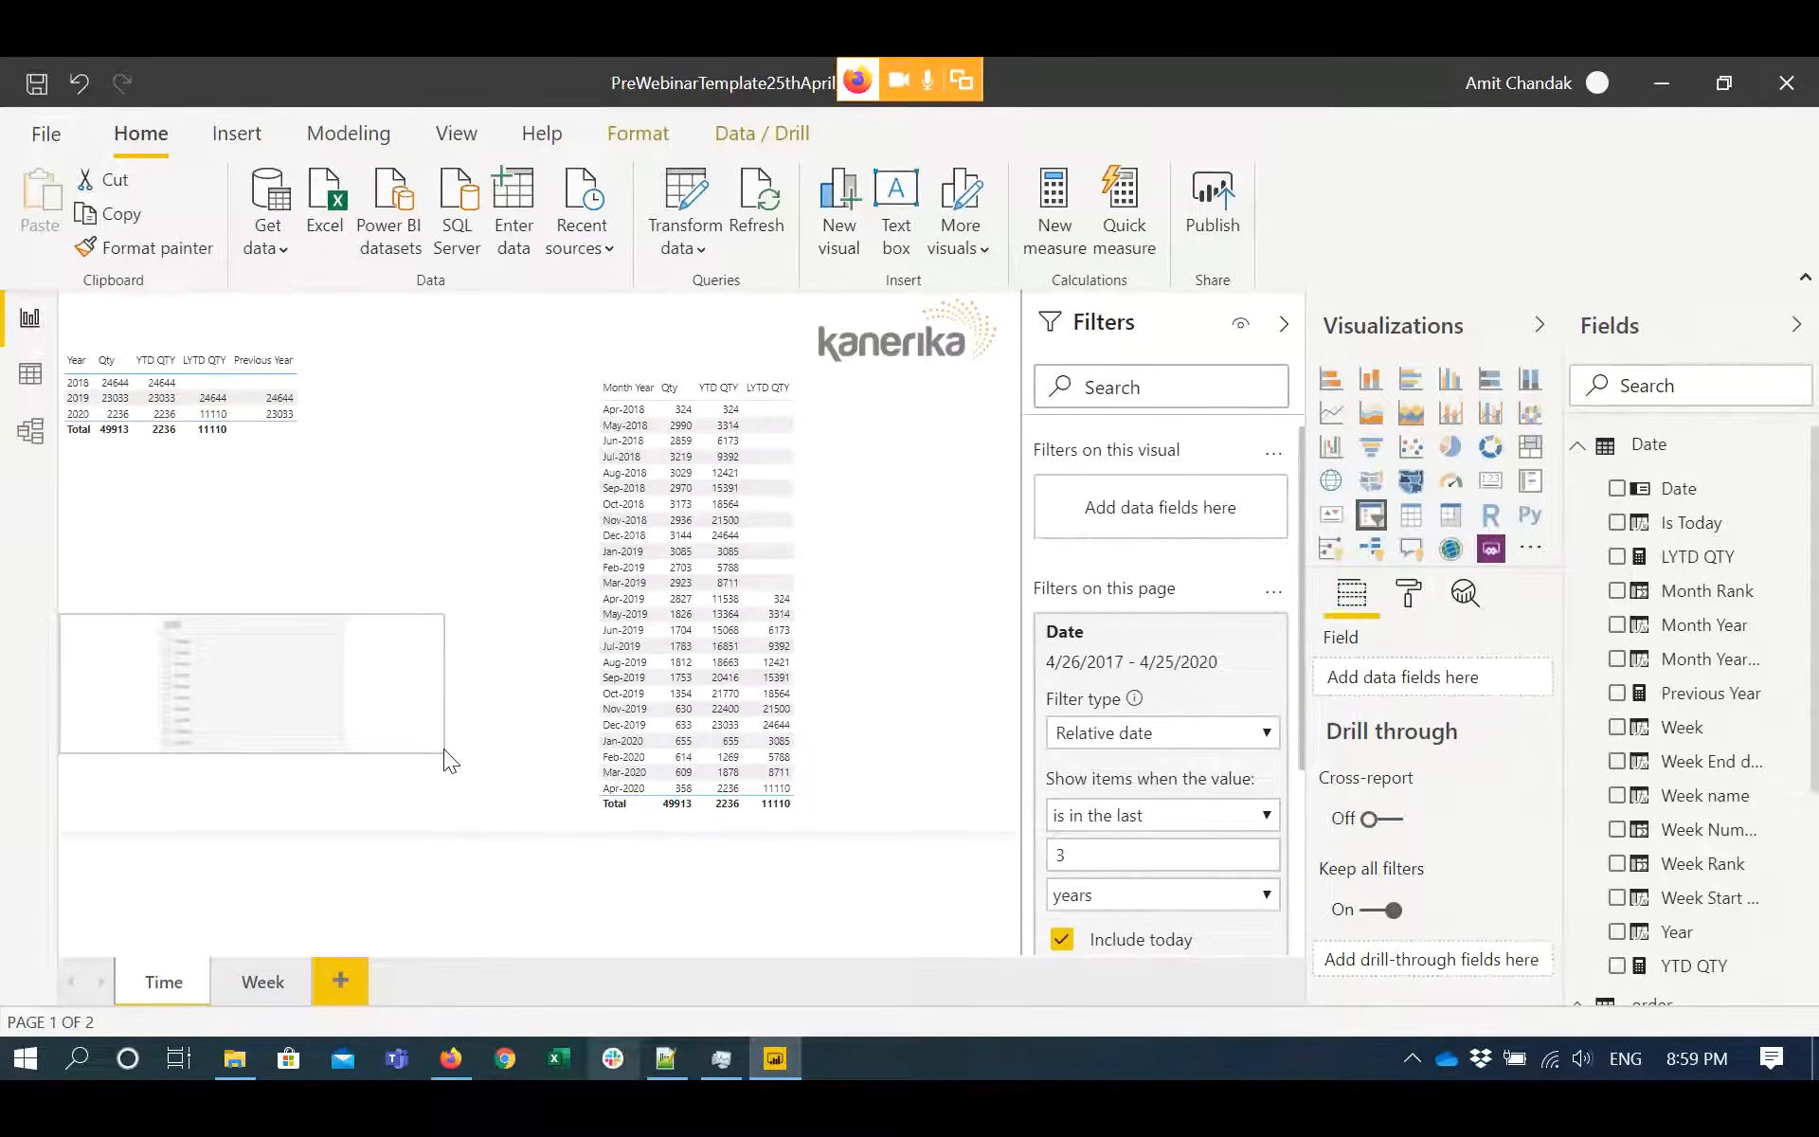
pyautogui.moveTo(1677, 488); pyautogui.dragTo(252, 681)
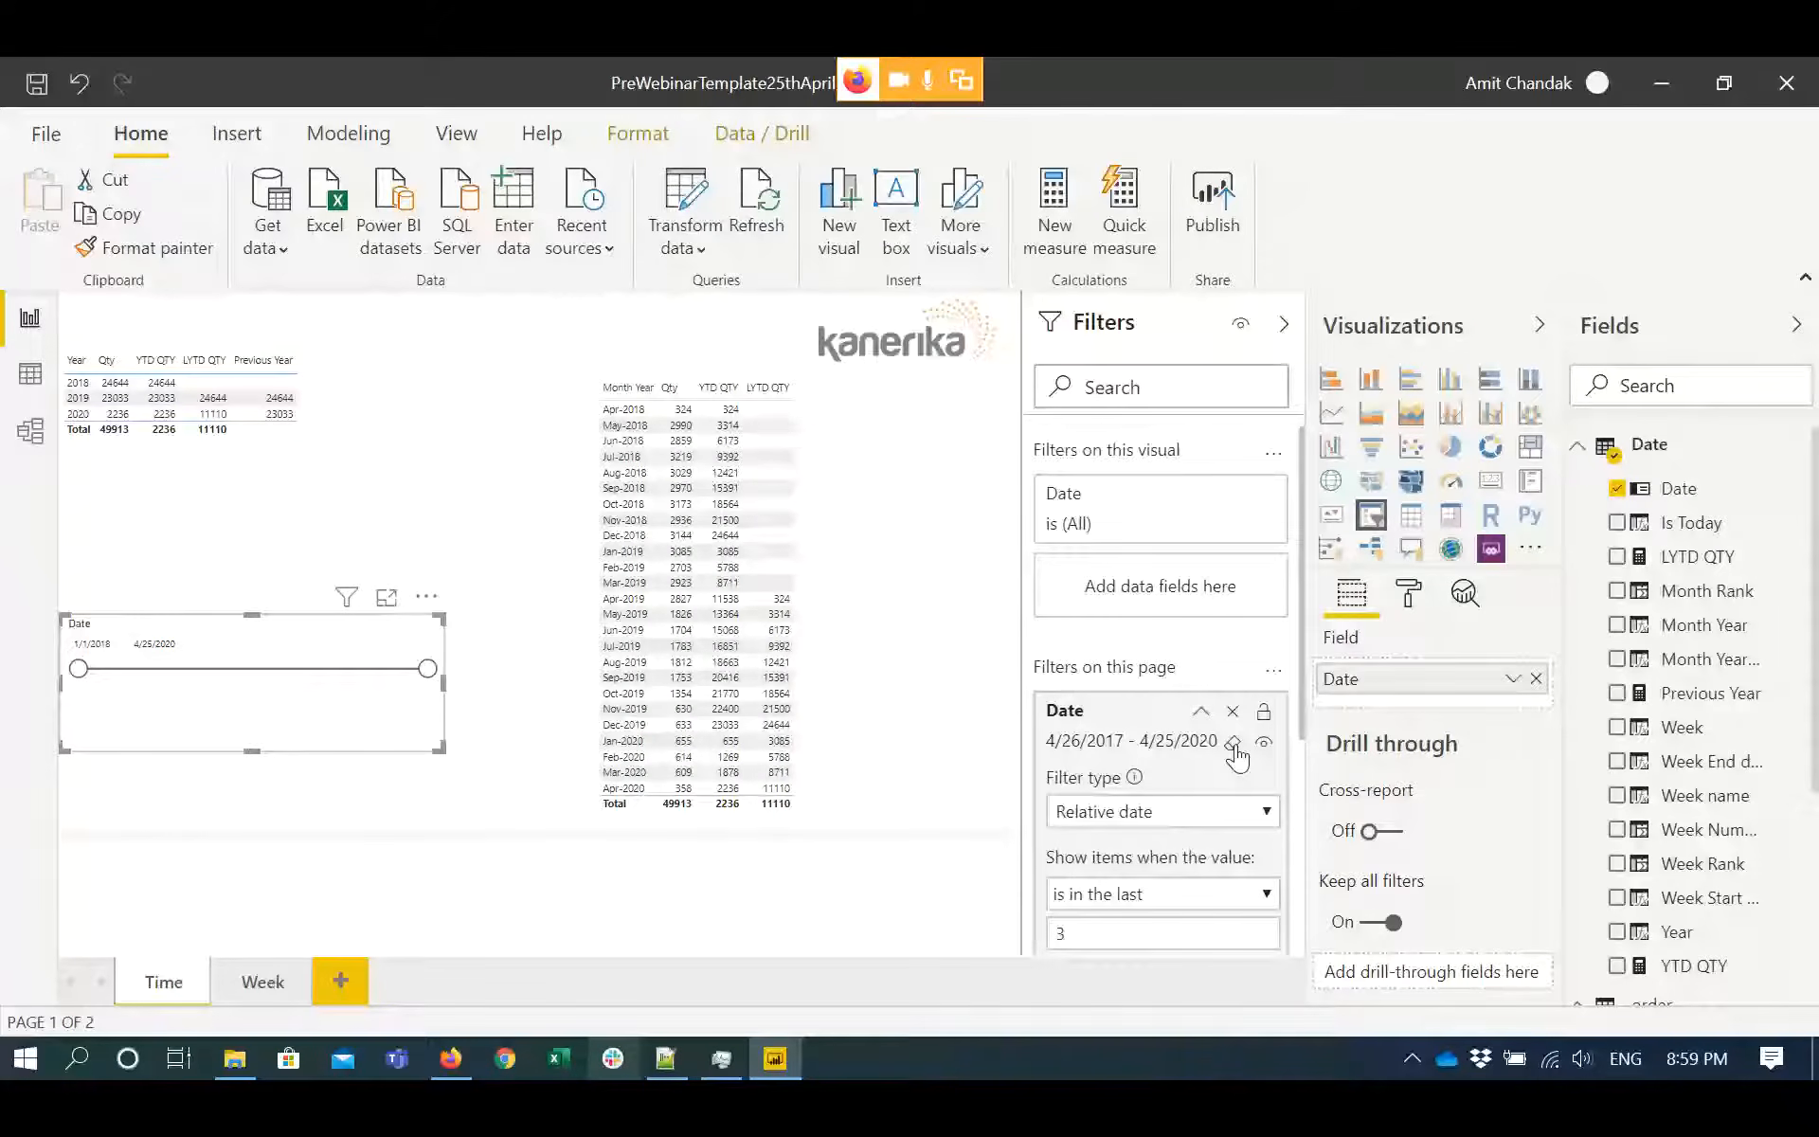
pyautogui.click(1234, 745)
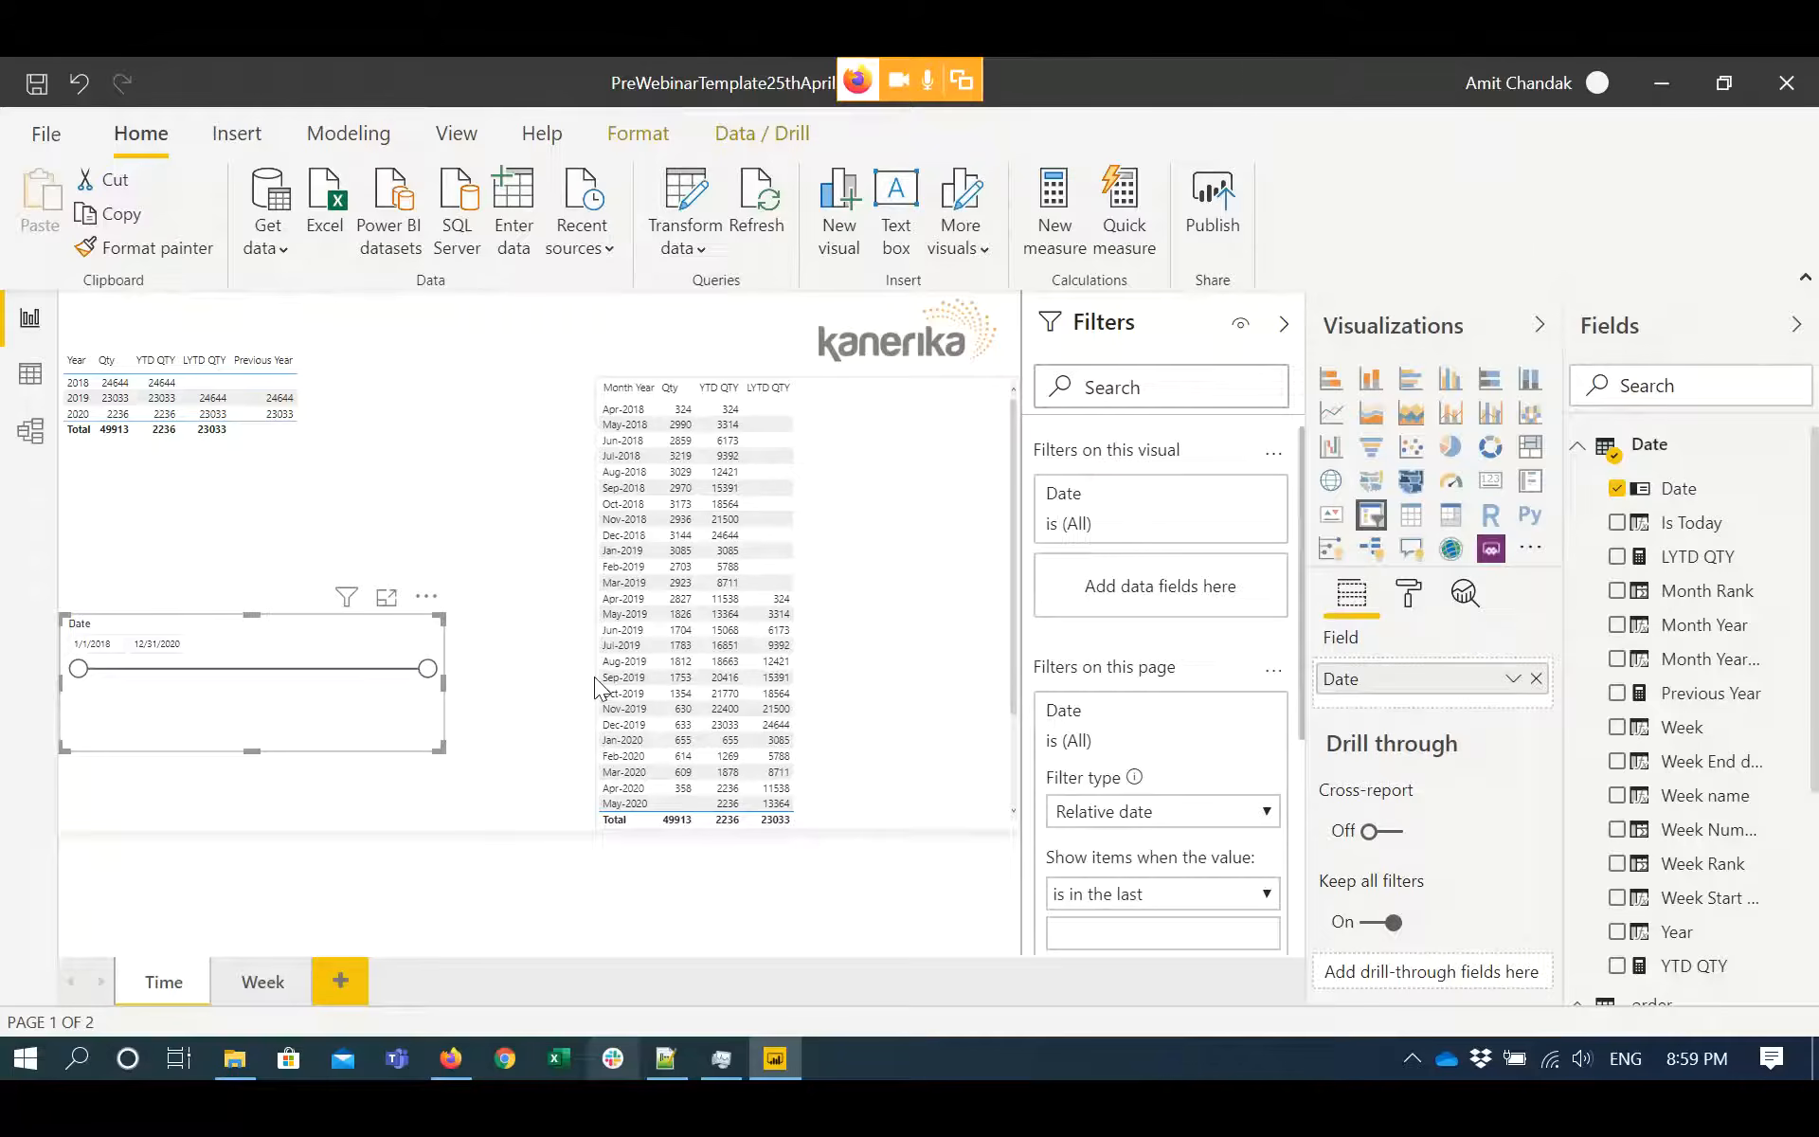
# - Set the Date slicer's end date to 4/25/2020, compare the tables, and delete the slicer
pyautogui.click(154, 644)
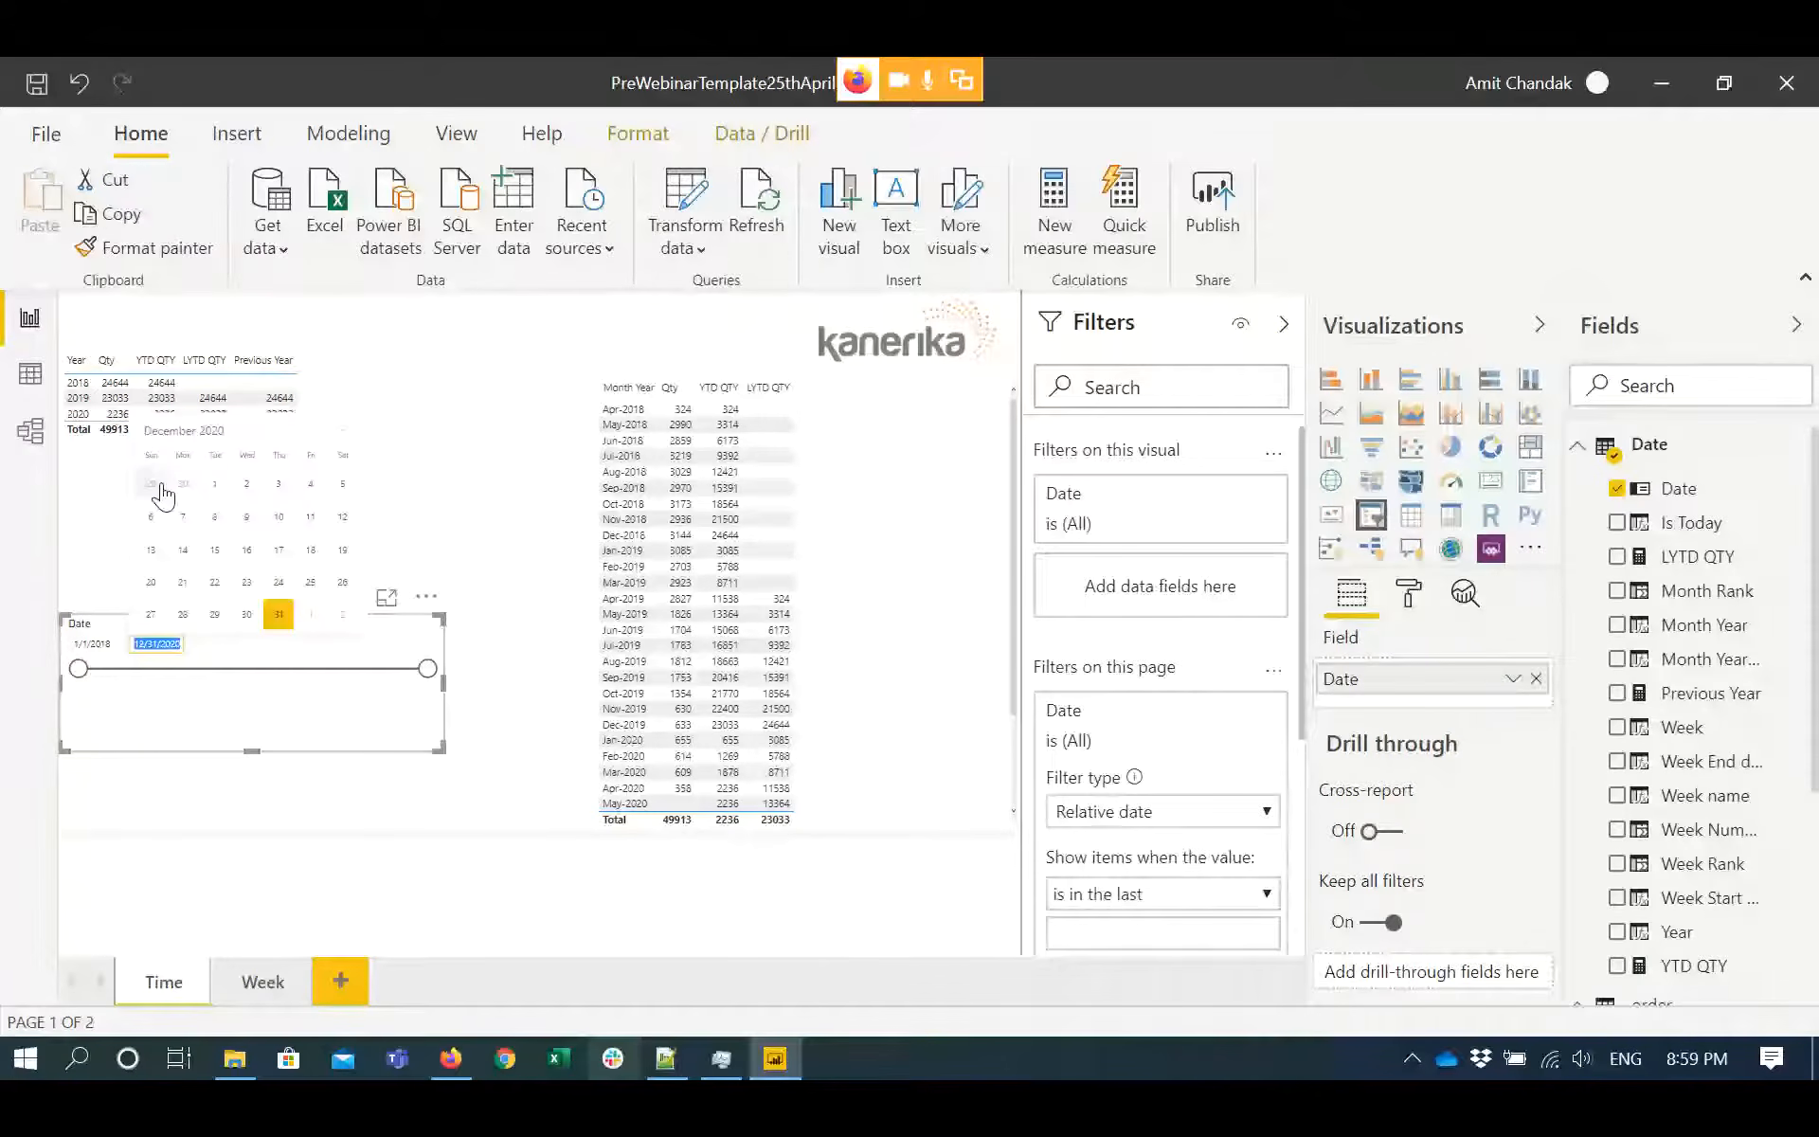
pyautogui.click(171, 430)
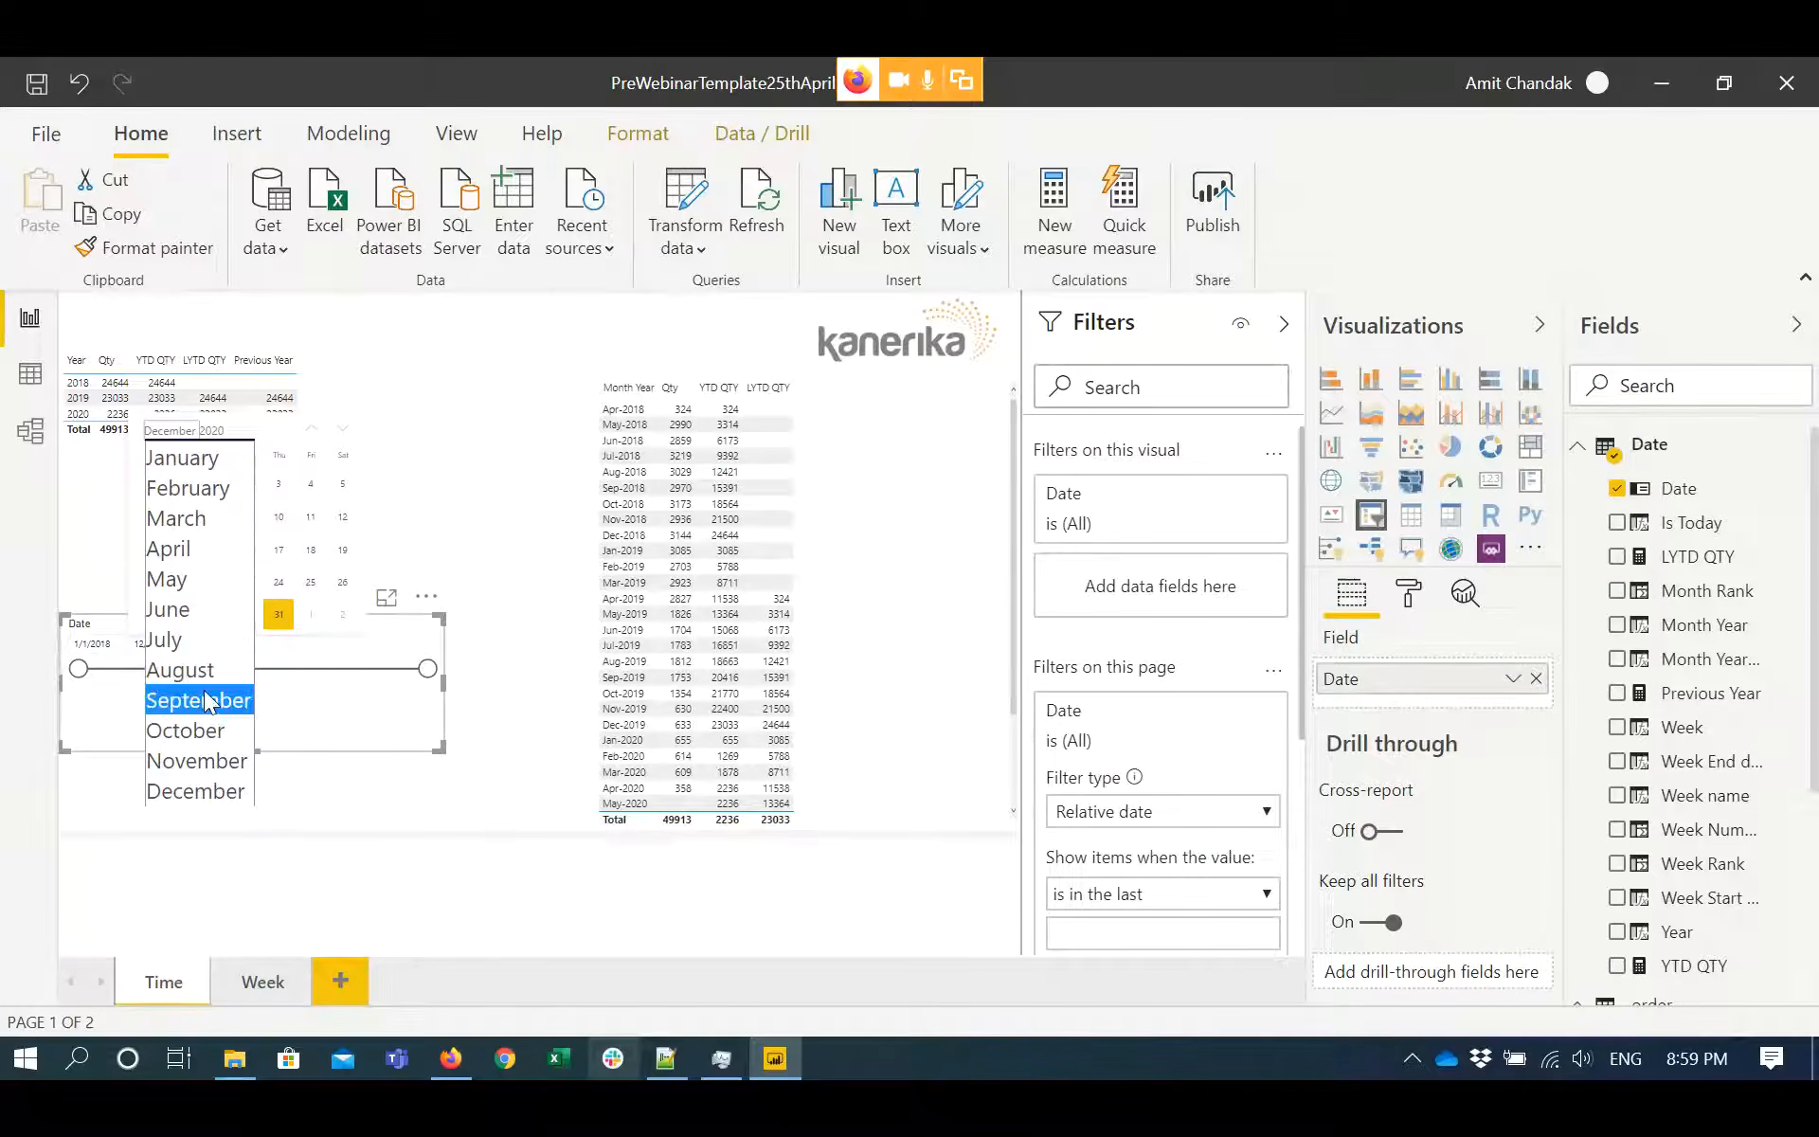
pyautogui.click(175, 554)
pyautogui.click(309, 592)
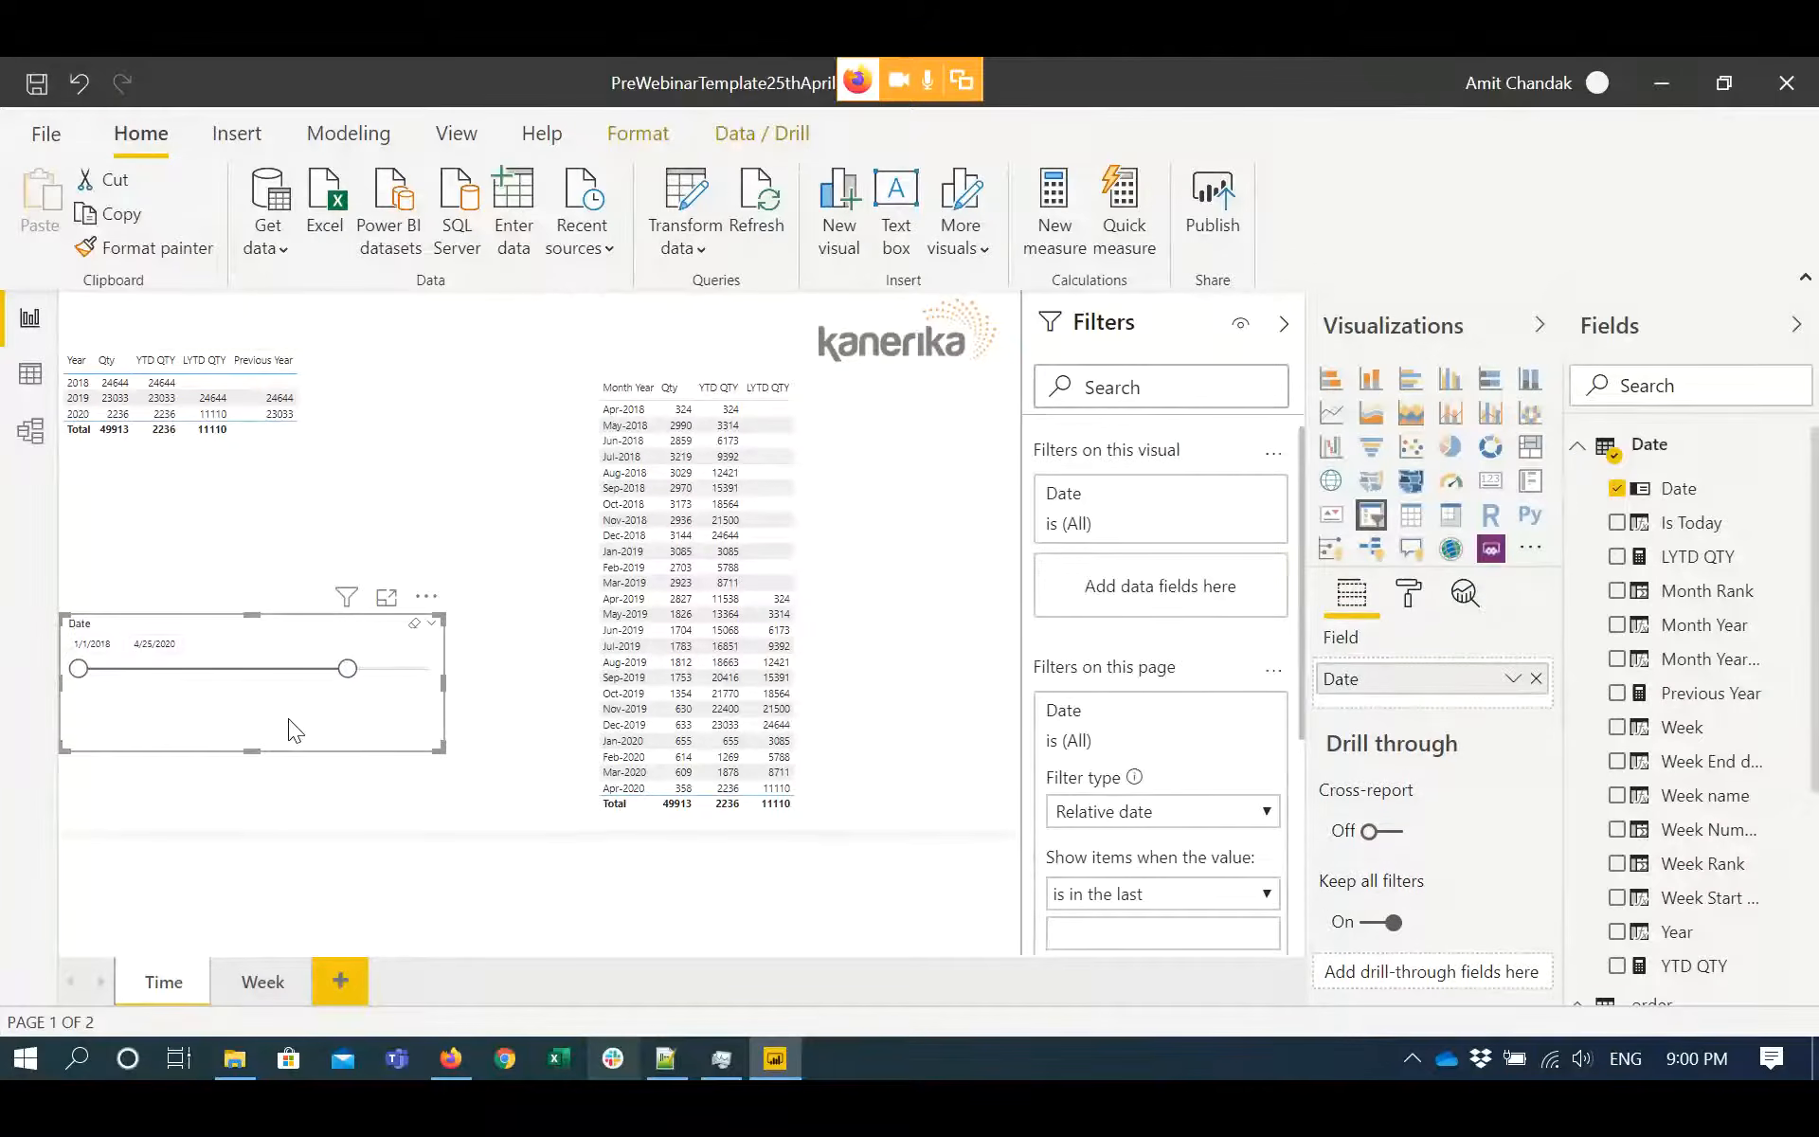
pyautogui.press('Delete')
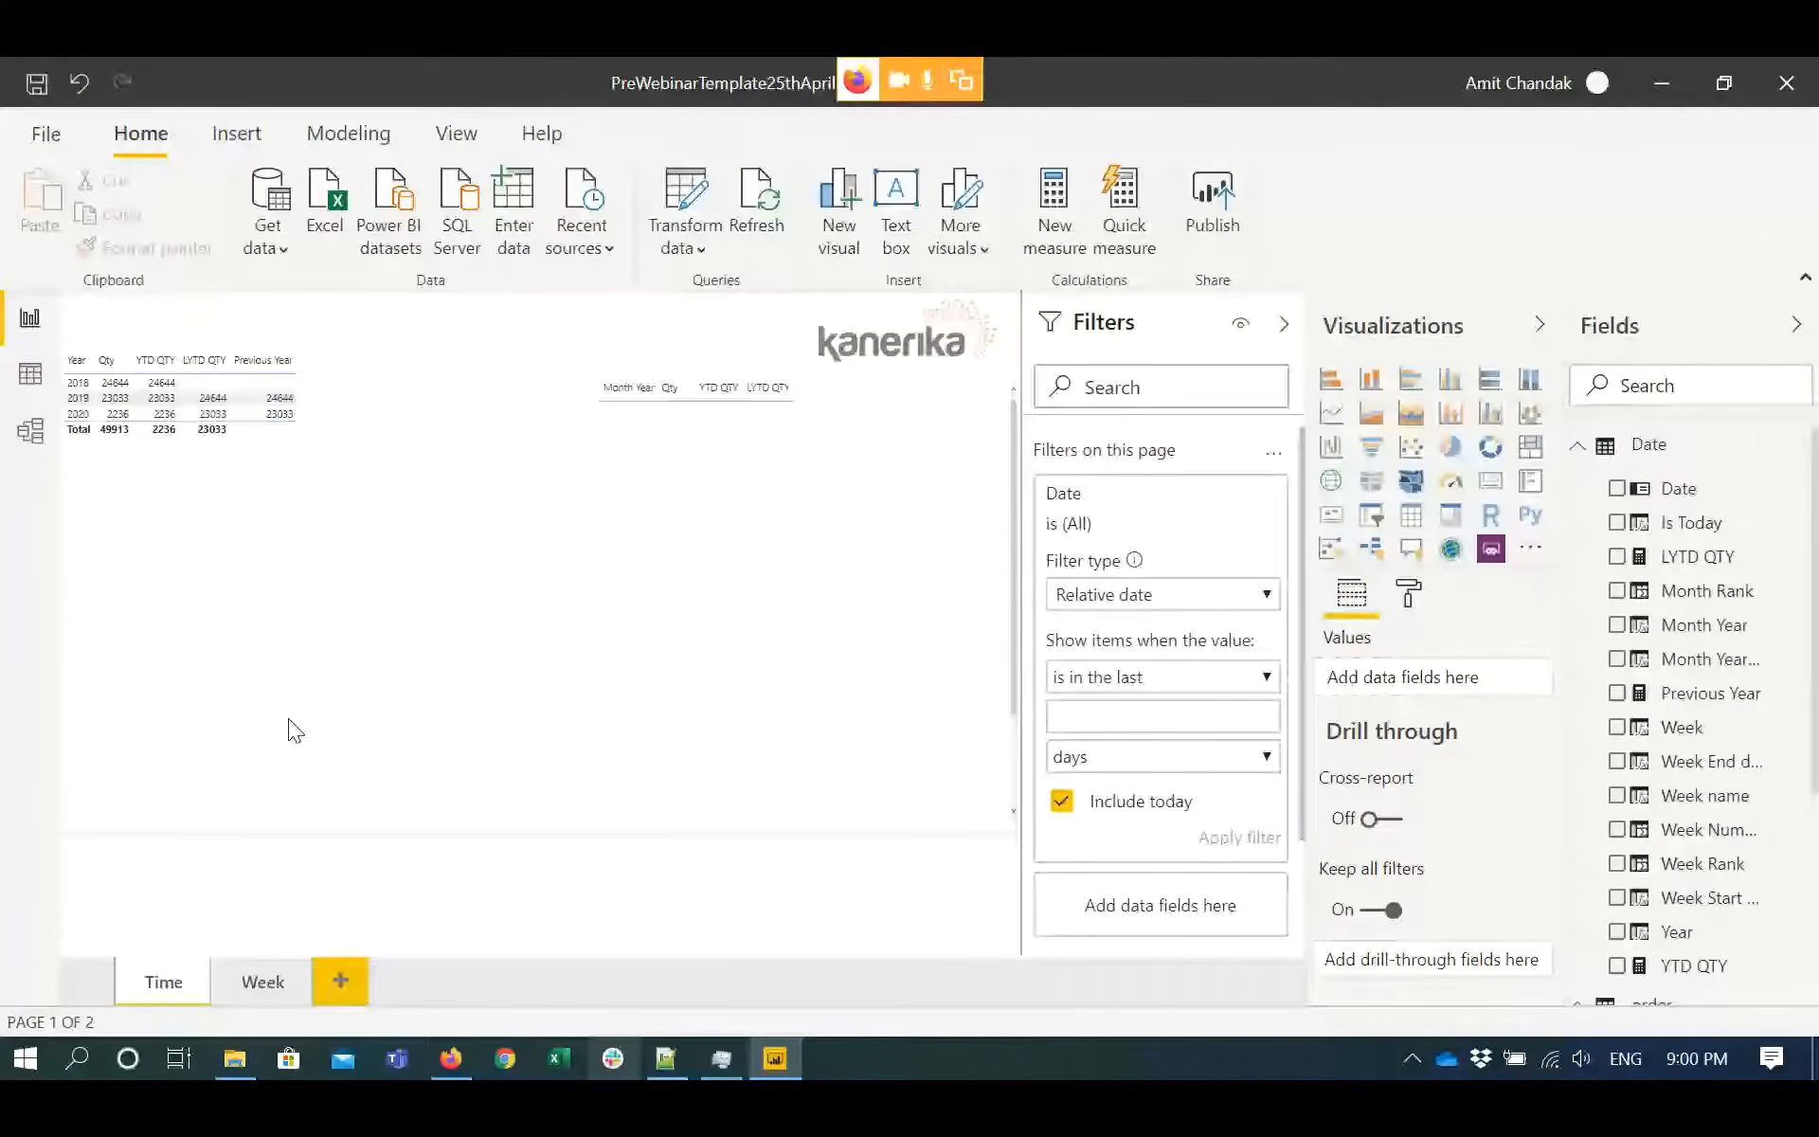
# - Switch to the Notepad++ notes, copy the YTD QTY forced measure definition, and return to Power BI
pyautogui.click(666, 1059)
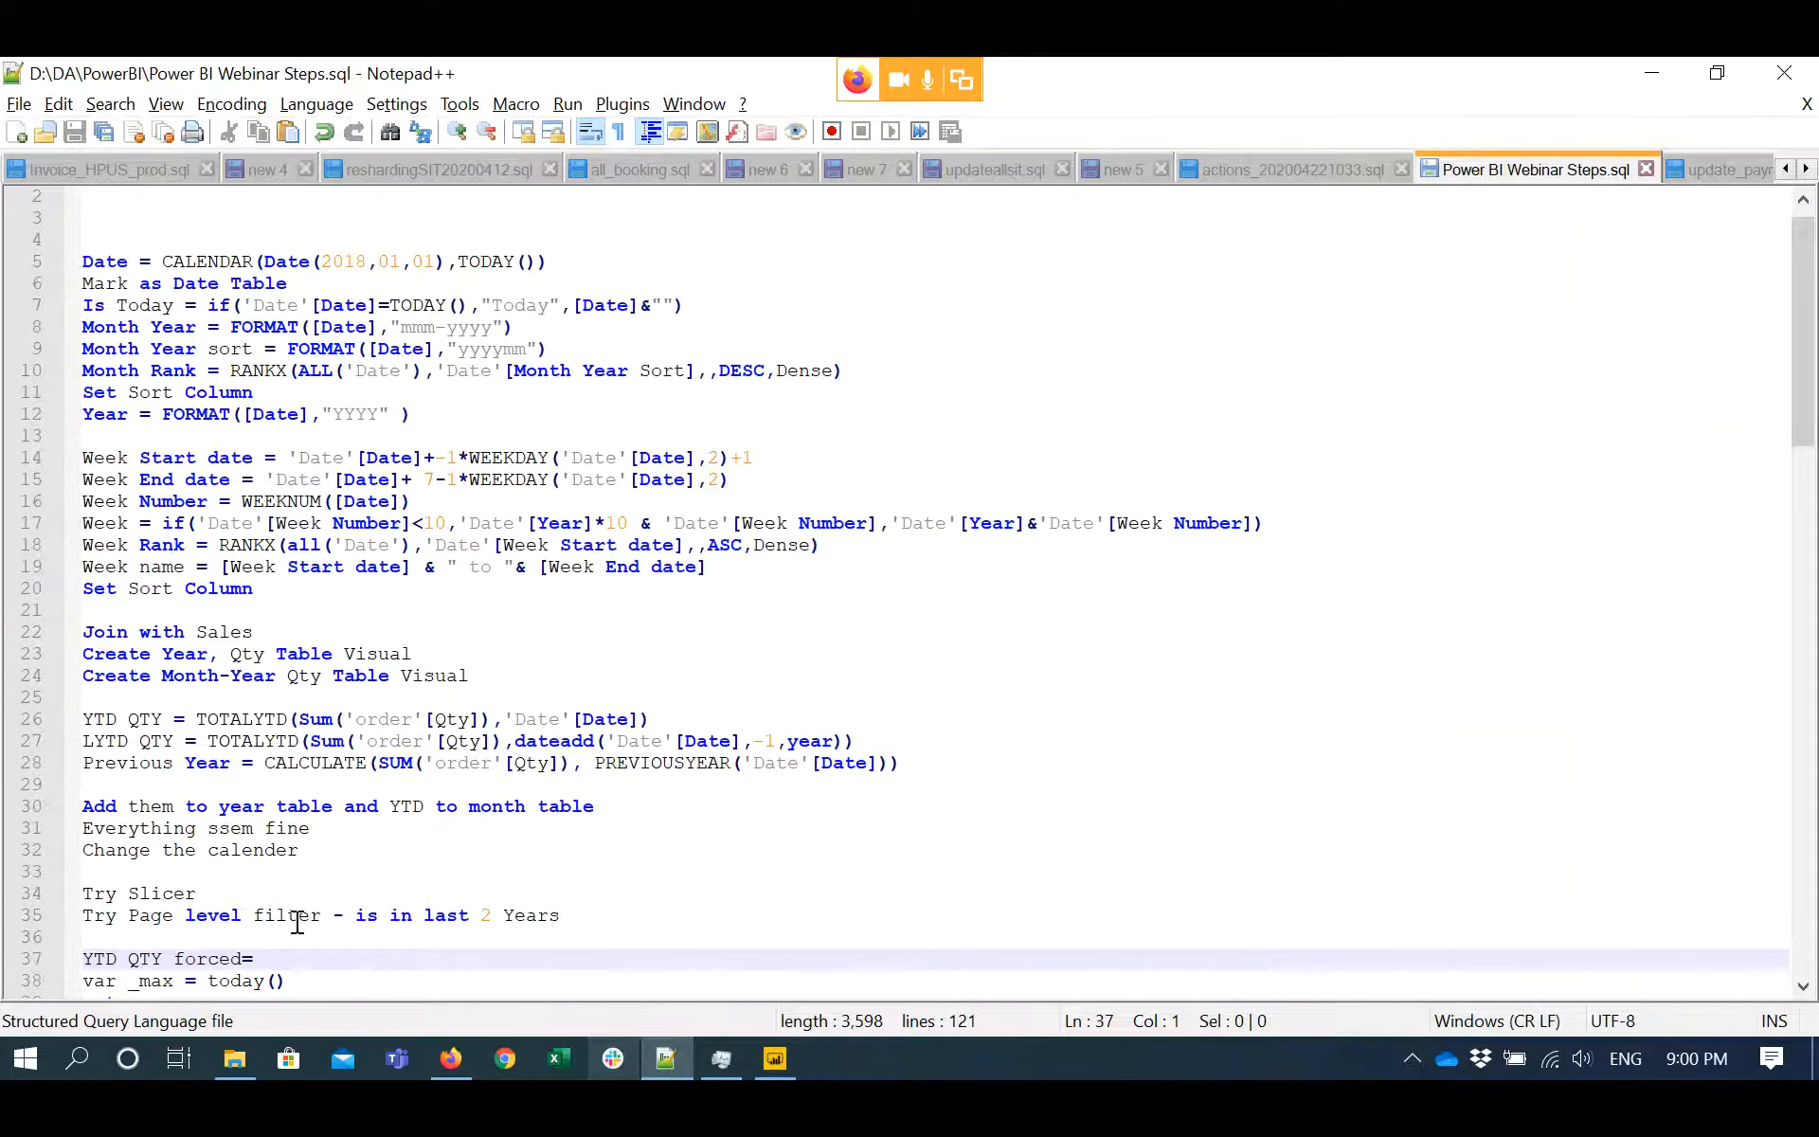
pyautogui.scroll(-2, 296, 921)
pyautogui.moveTo(289, 958); pyautogui.dragTo(289, 849)
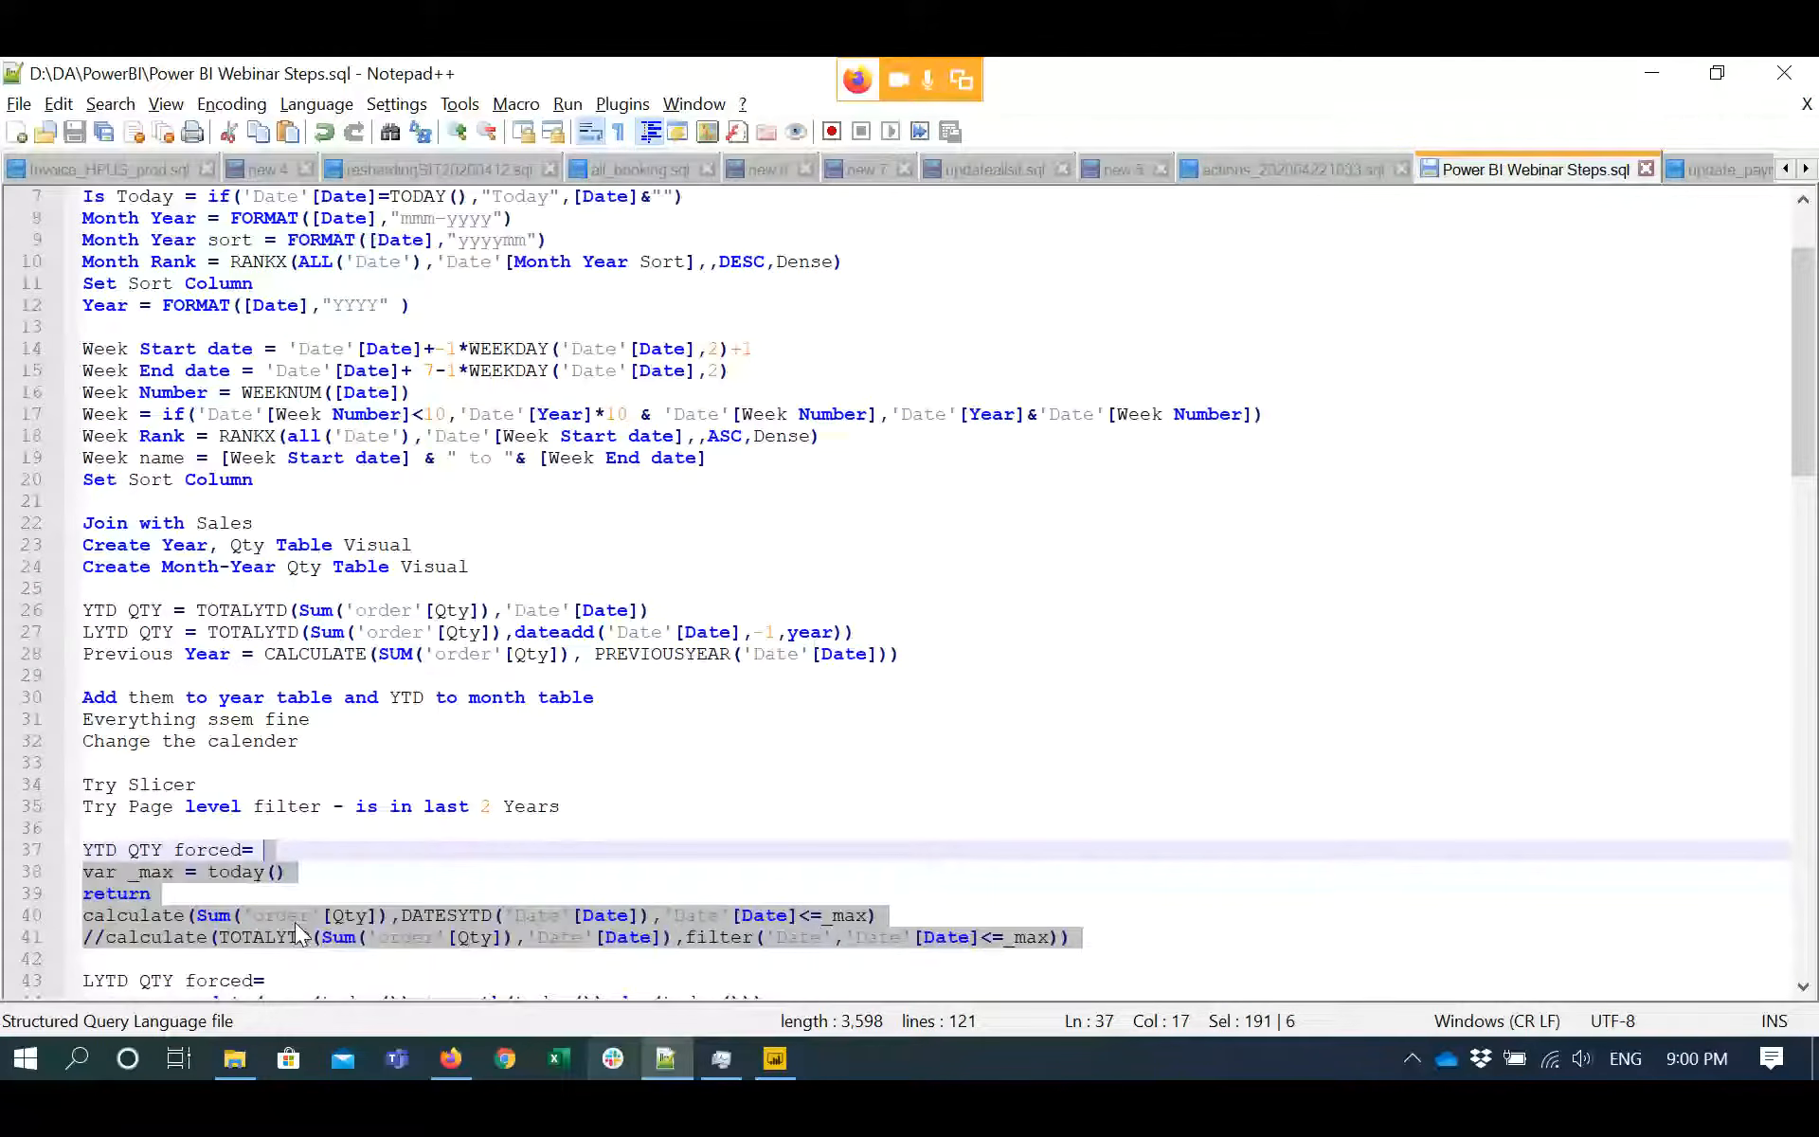
pyautogui.hotkey('alt', 'Tab')
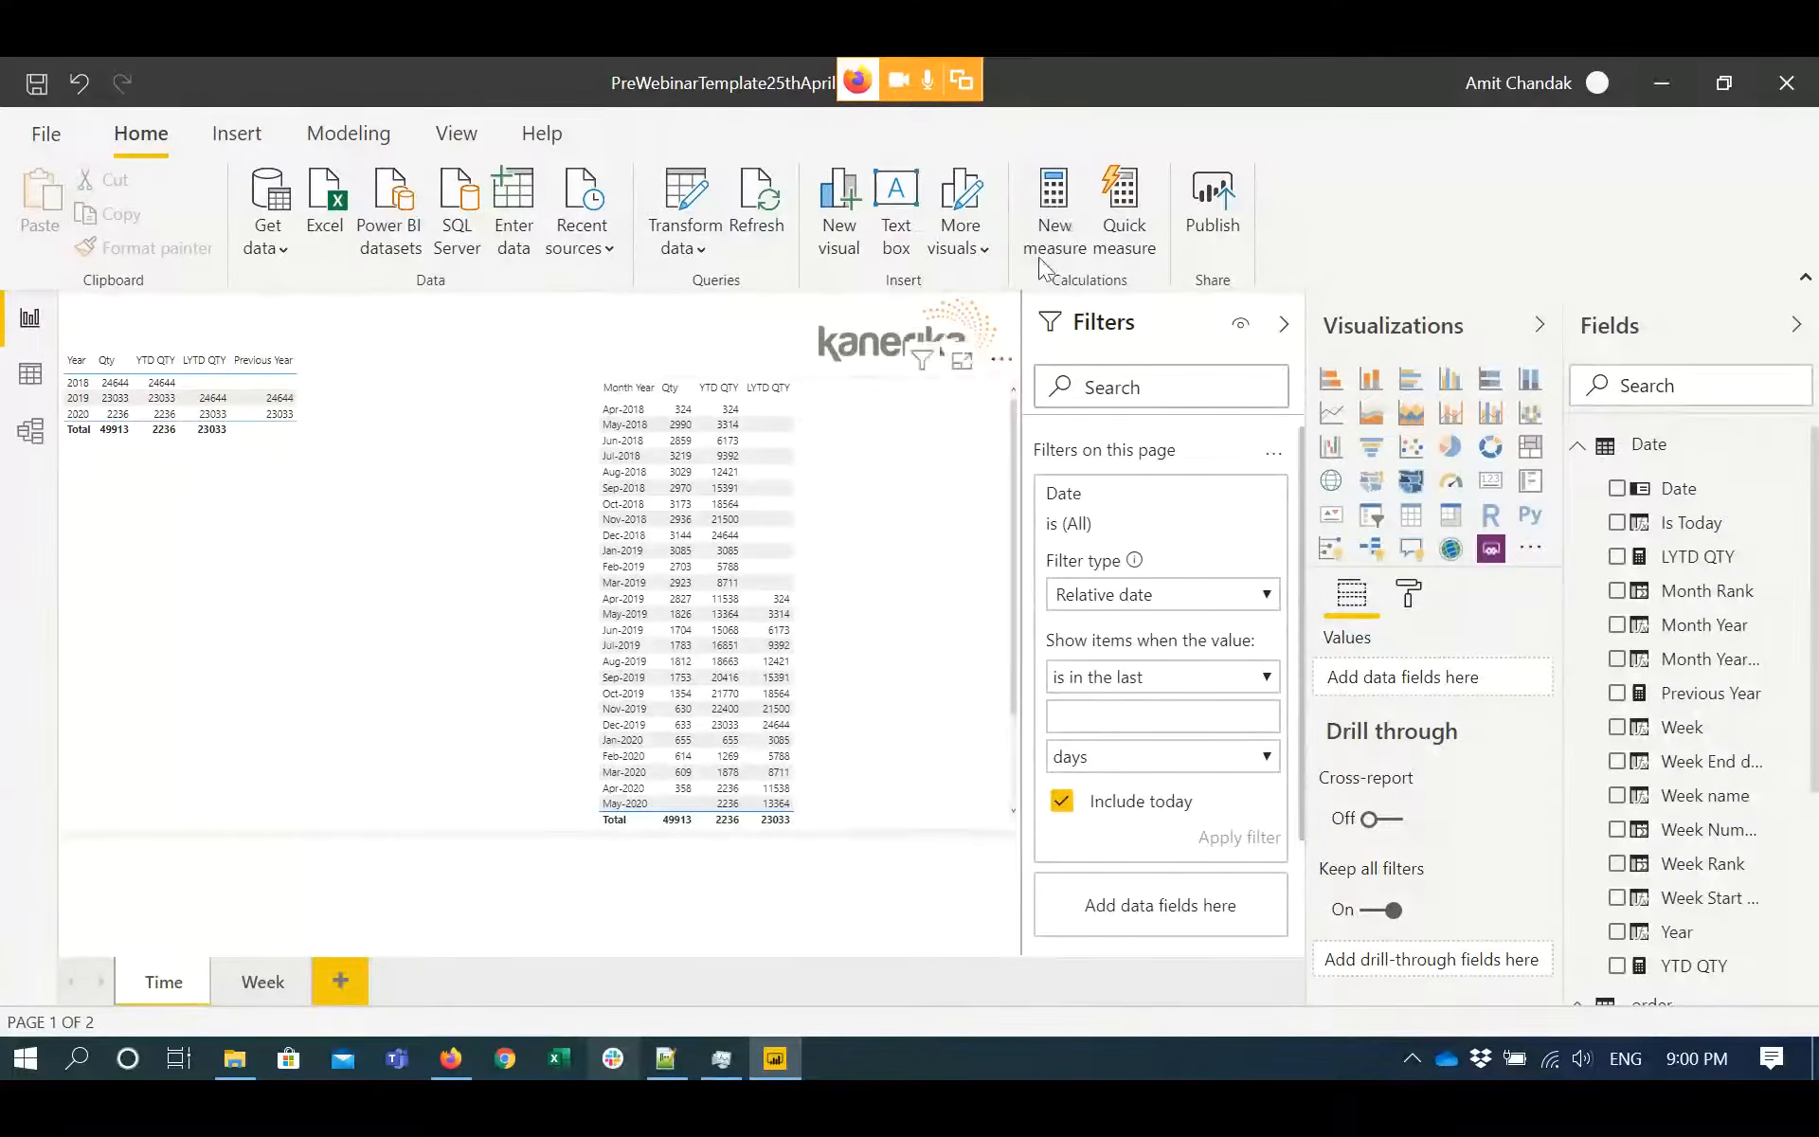
# - Create a new measure in the Date table from the copied YTD QTY forced definition, removing the leading blank line
pyautogui.click(1126, 202)
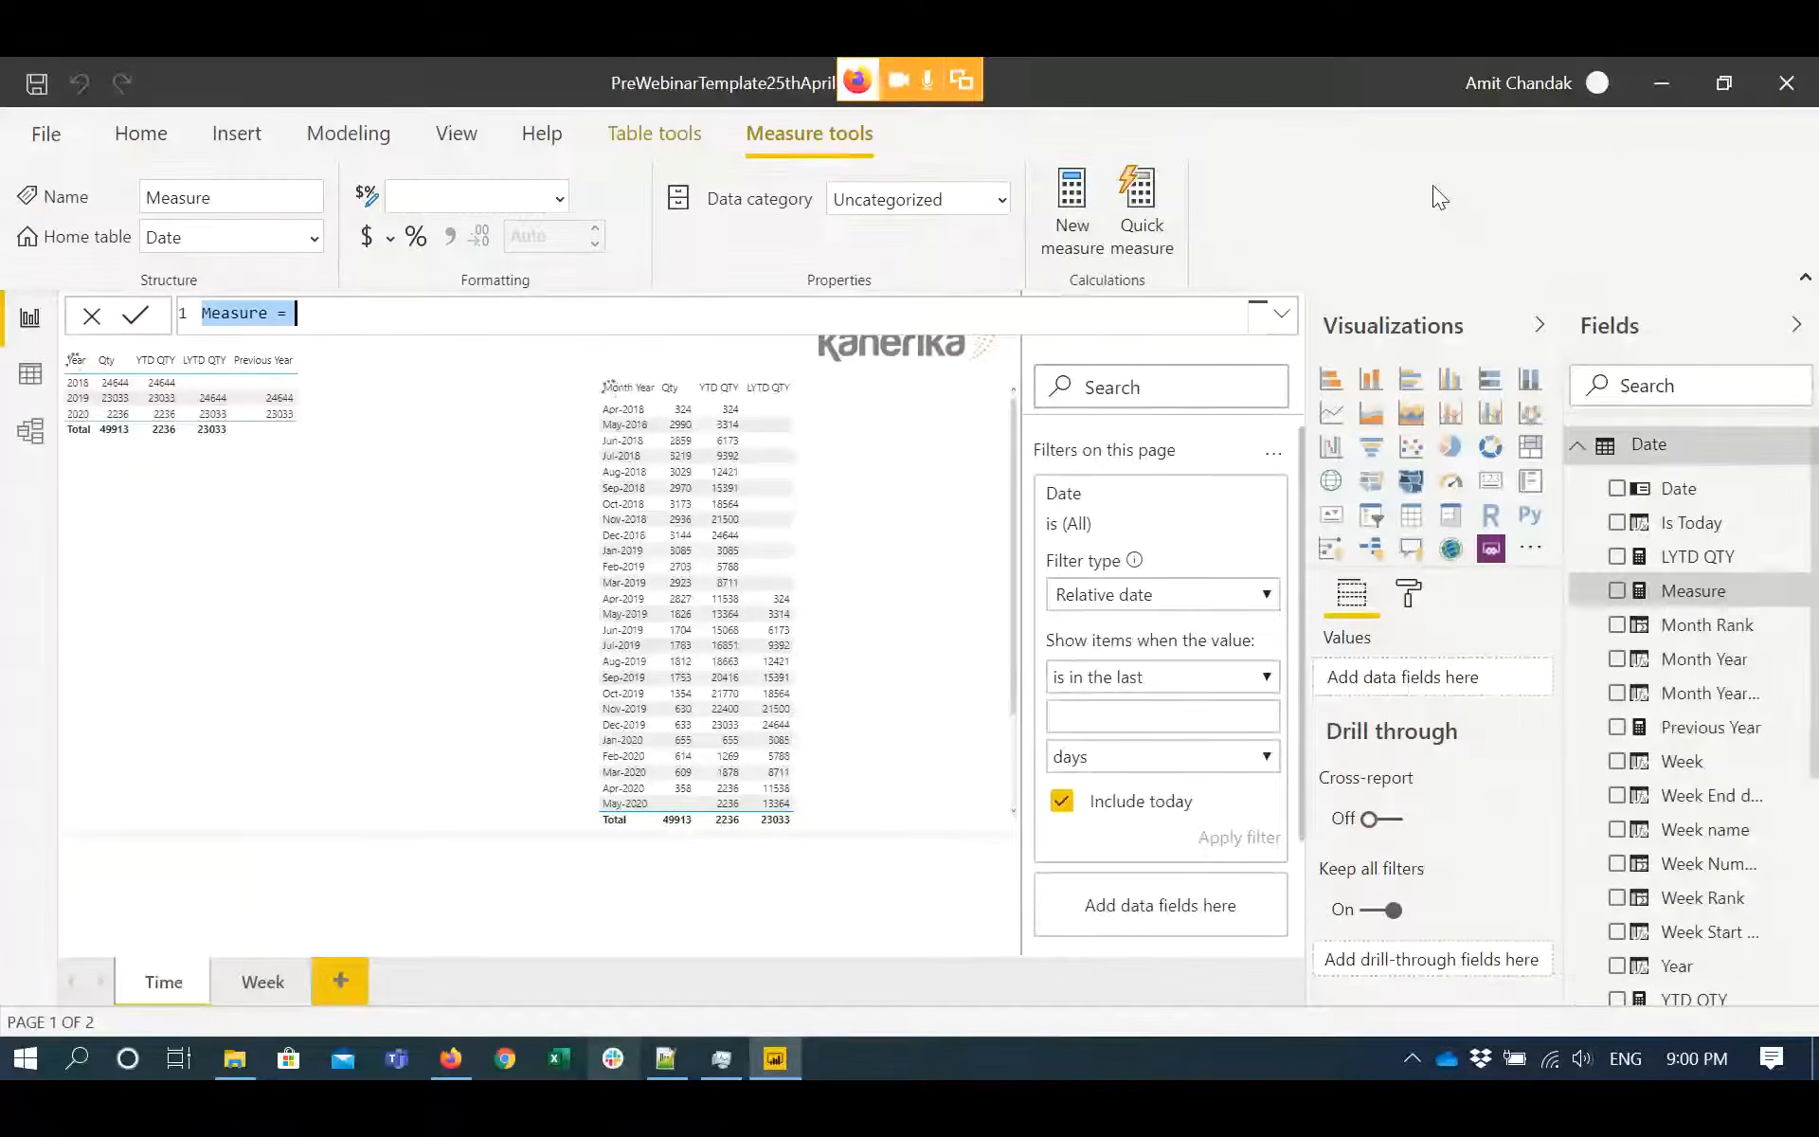
pyautogui.write("YTD QTY forced= var _max = today() return calculate(Sum('order'[Qty]),DATESYTD('Date'[Date]),'Date'[Date]<=_max) //calculate(TOTALYTD(Sum('order'[Qty]),'Date'[Date]),filter('Date','Date'[Date]<=_max))")
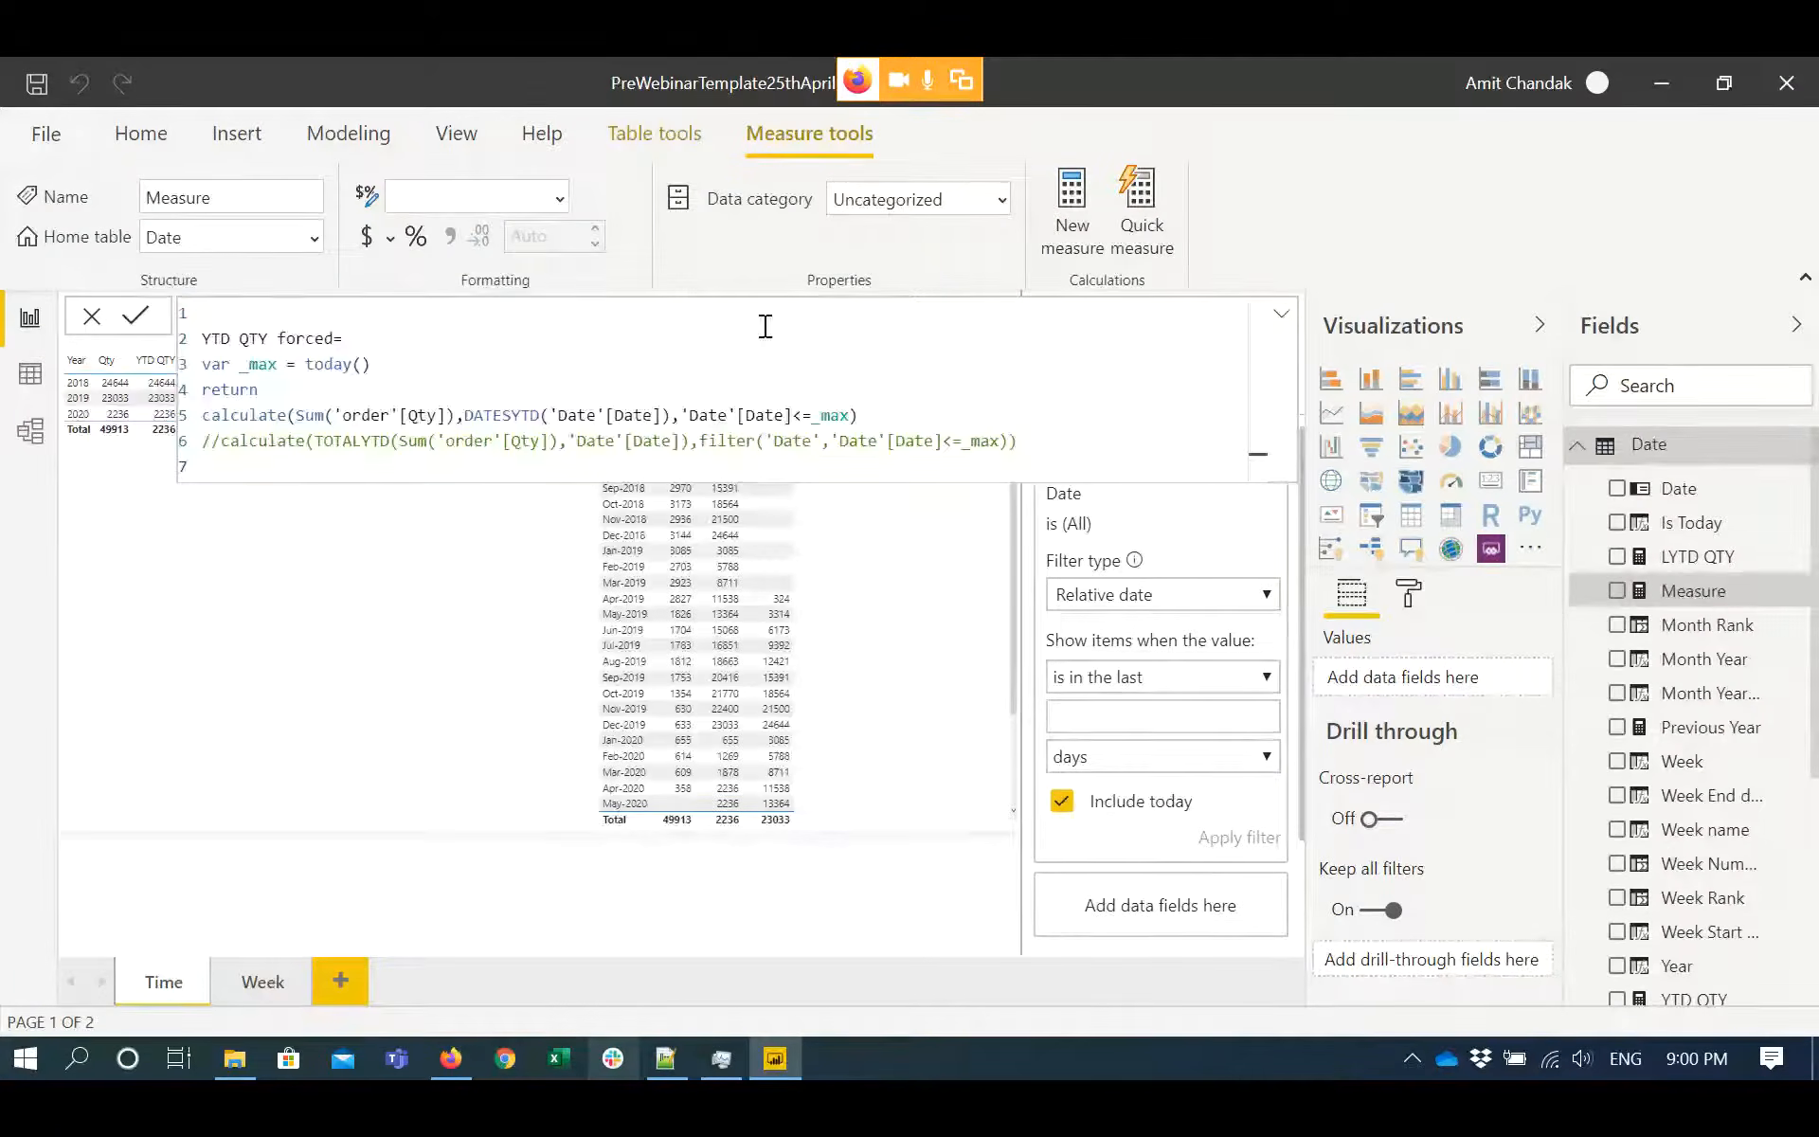
pyautogui.click(252, 315)
pyautogui.press('Delete')
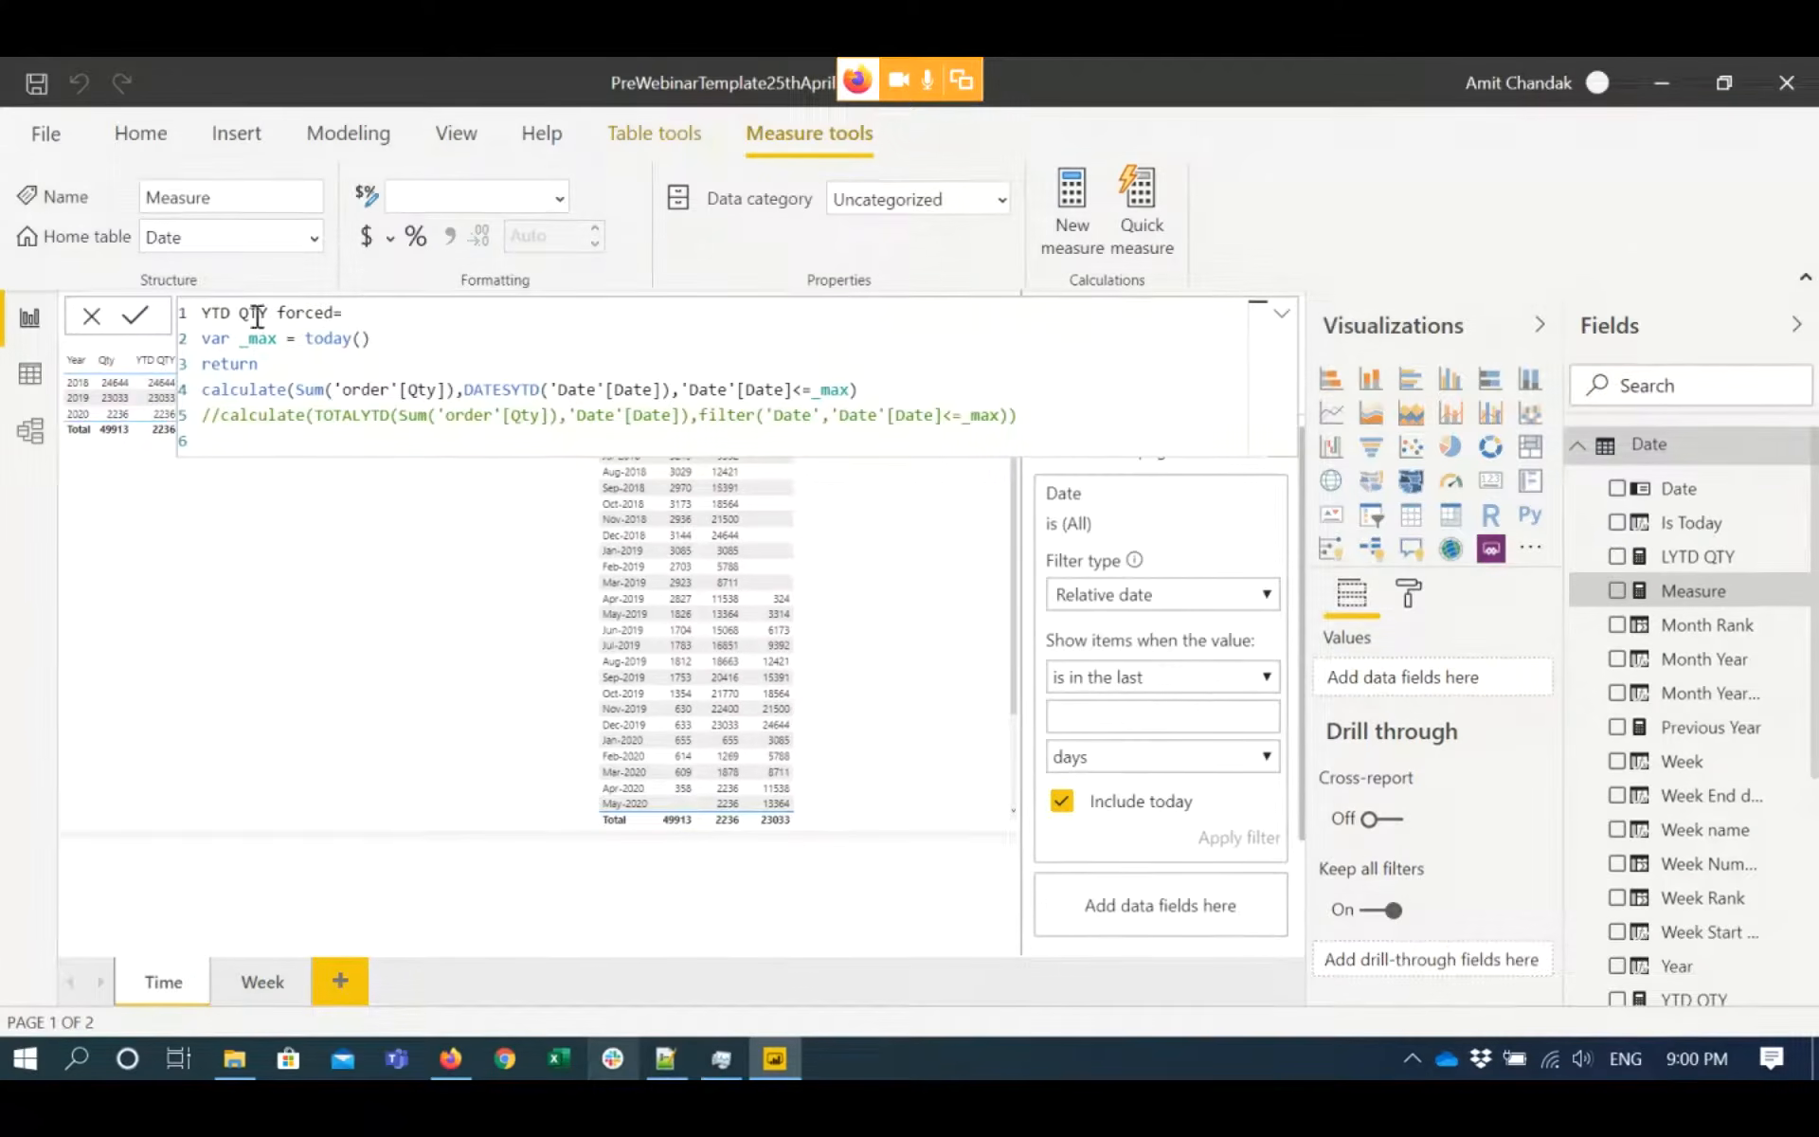
# - Replace today() in the measure's _max variable with maxx over the 'order' table's 'order'[Sales Date] column
pyautogui.moveTo(375, 338); pyautogui.dragTo(311, 341)
pyautogui.moveTo(309, 341); pyautogui.dragTo(306, 341)
pyautogui.write('maxx(')
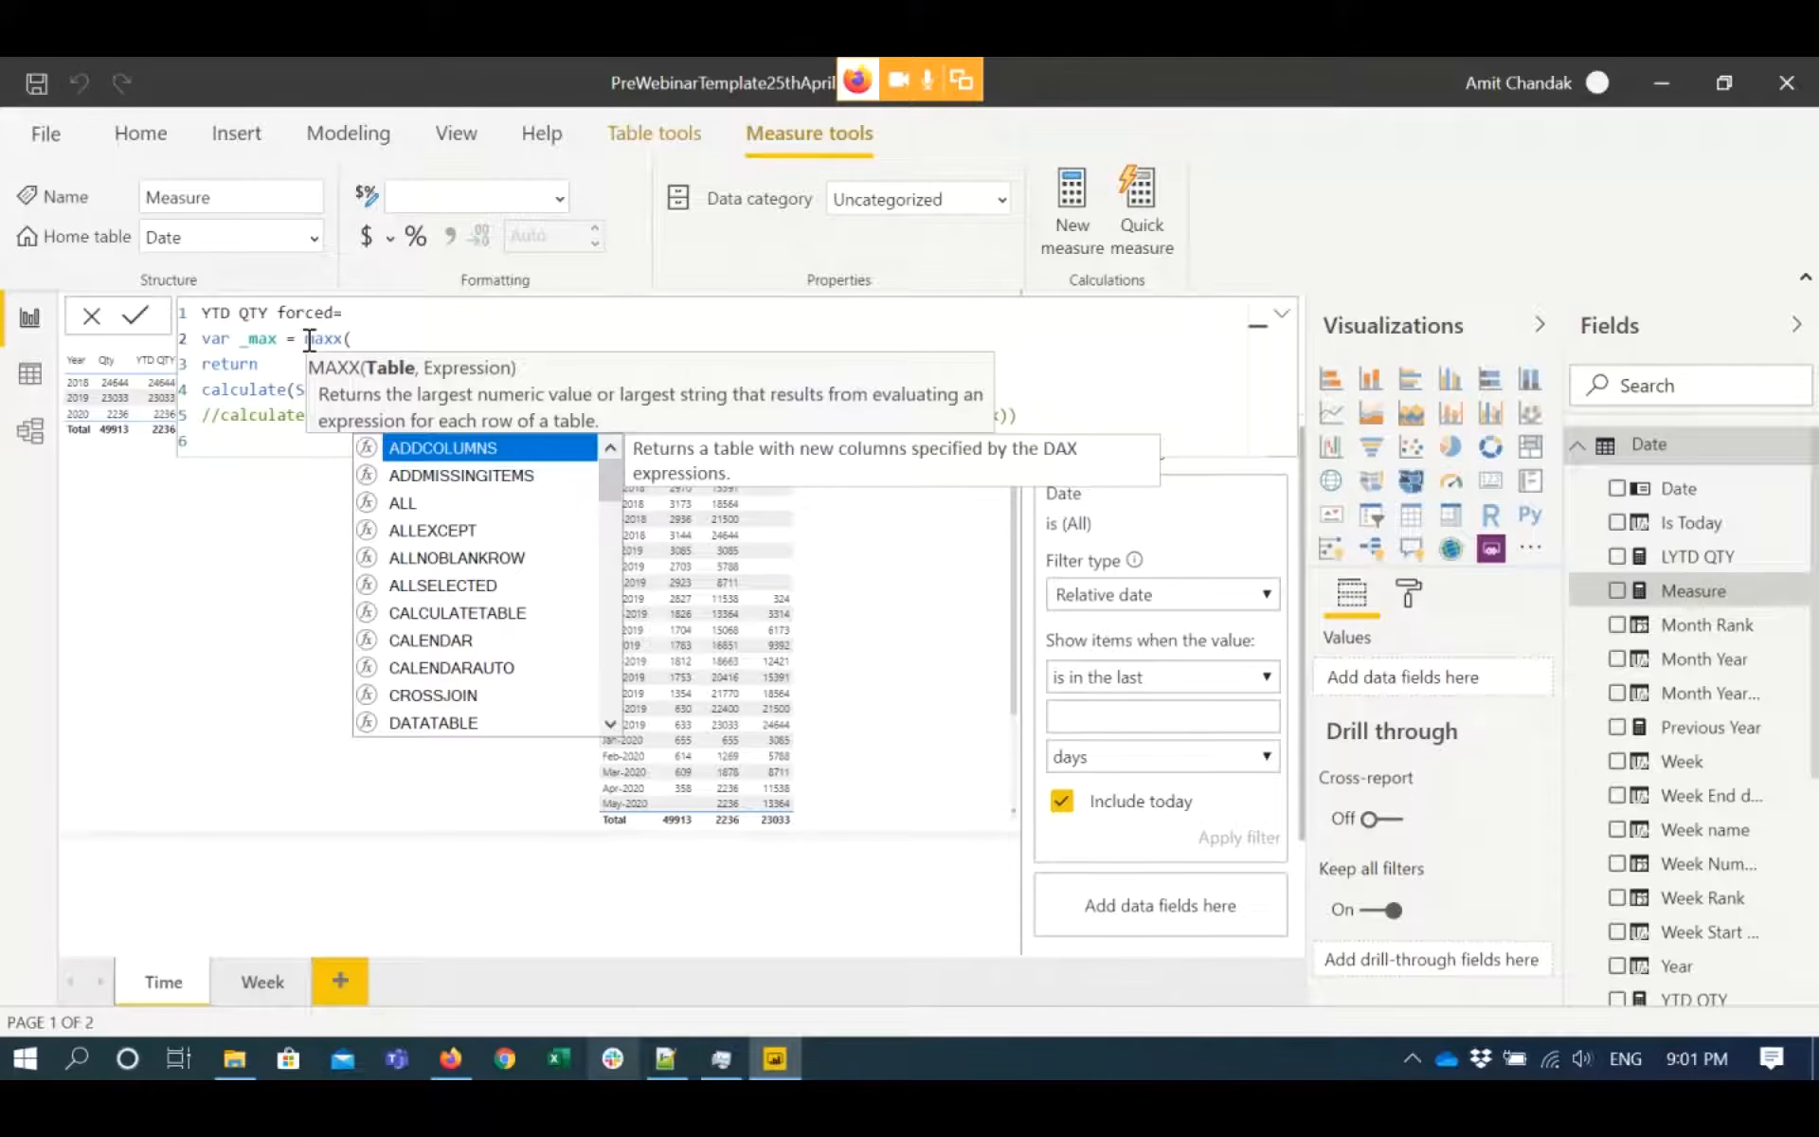
pyautogui.write("'order', Or")
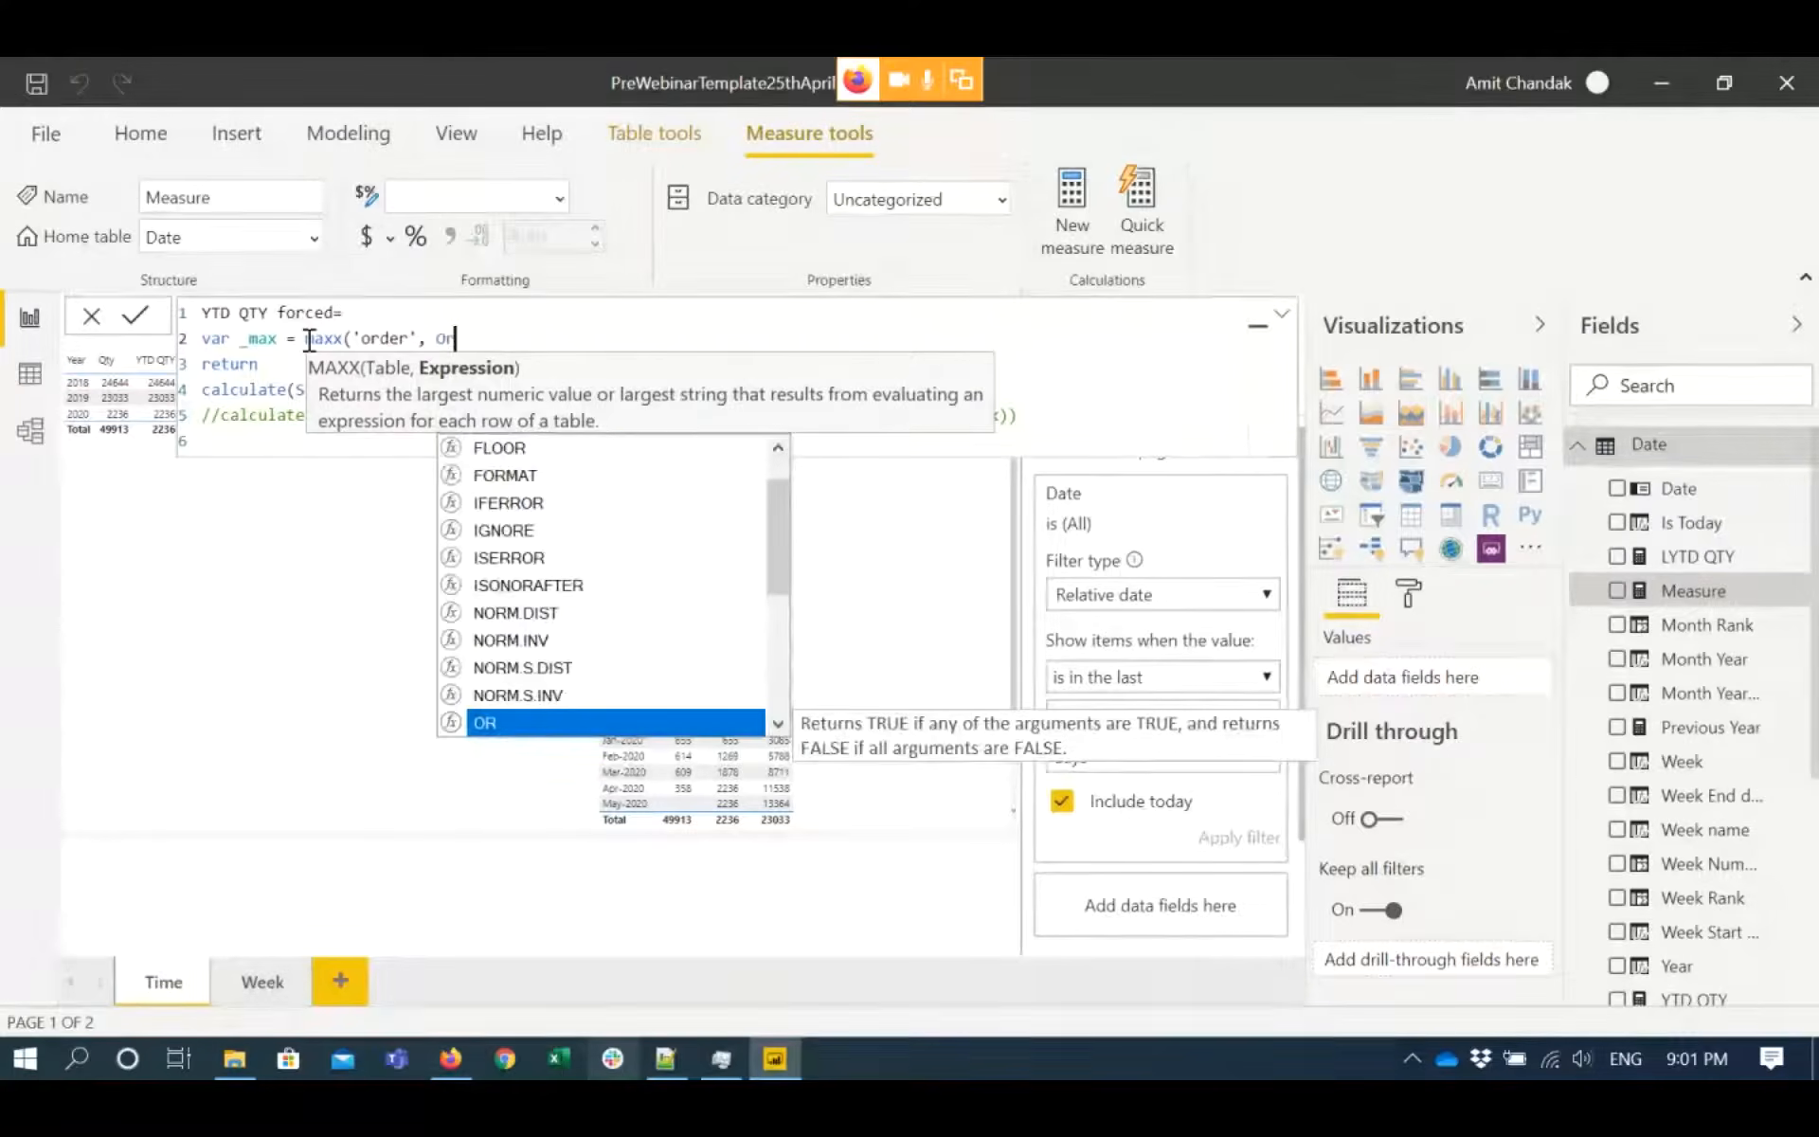
pyautogui.press('BackSpace')
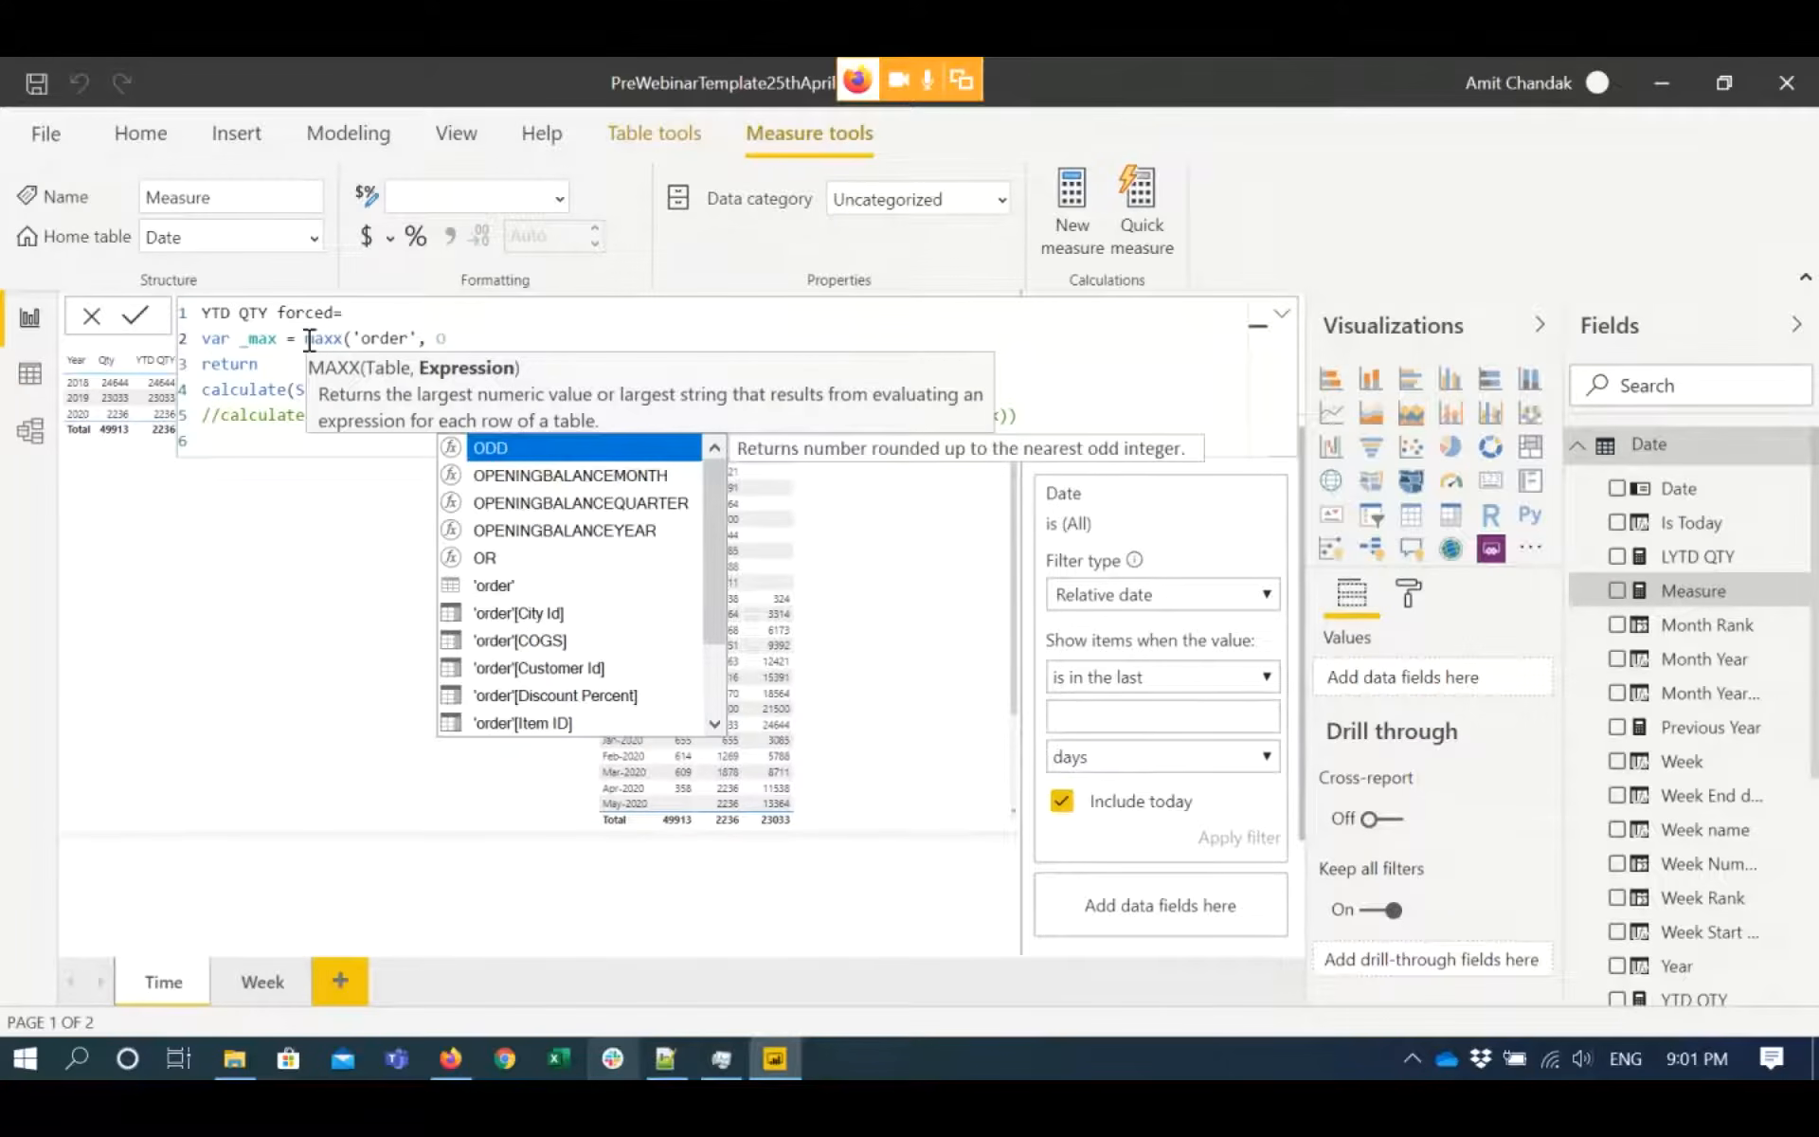
pyautogui.press('Escape')
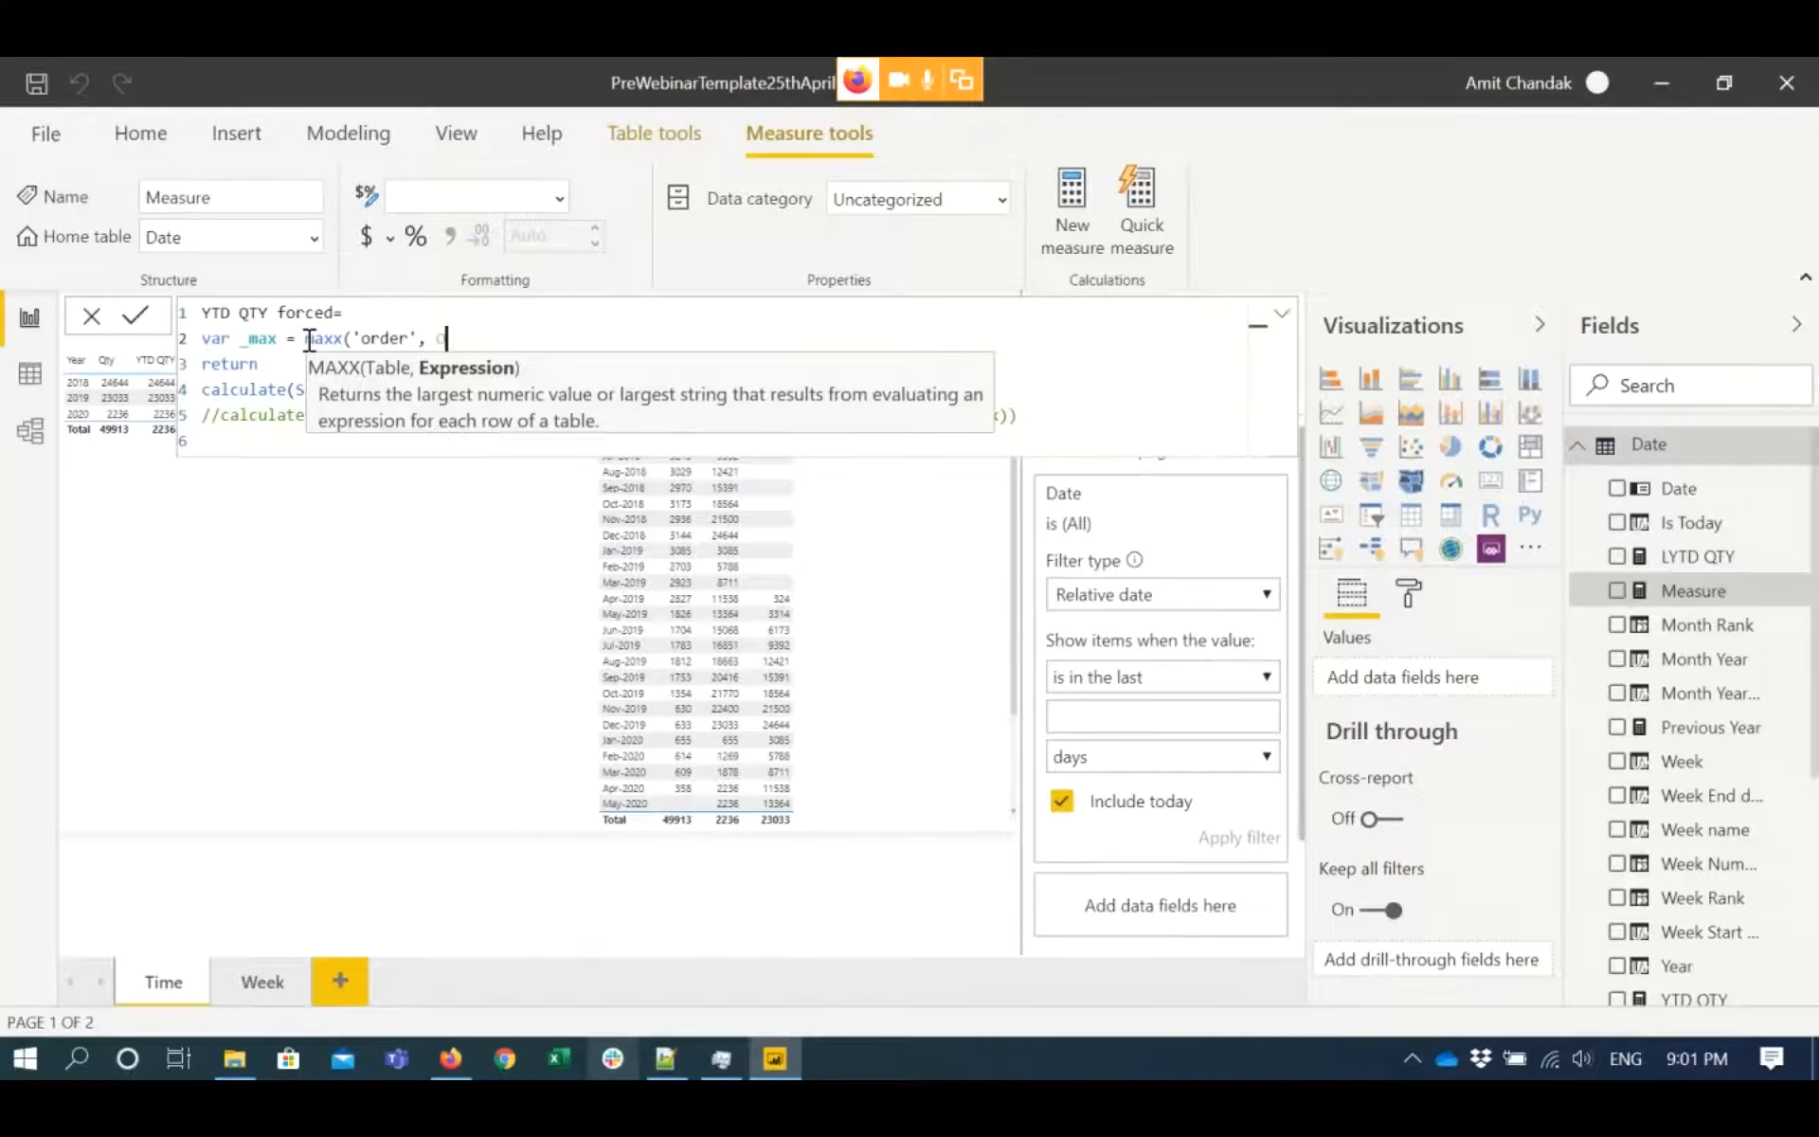
pyautogui.press('BackSpace')
pyautogui.write("'order'[Sales Date]")
pyautogui.press('Tab')
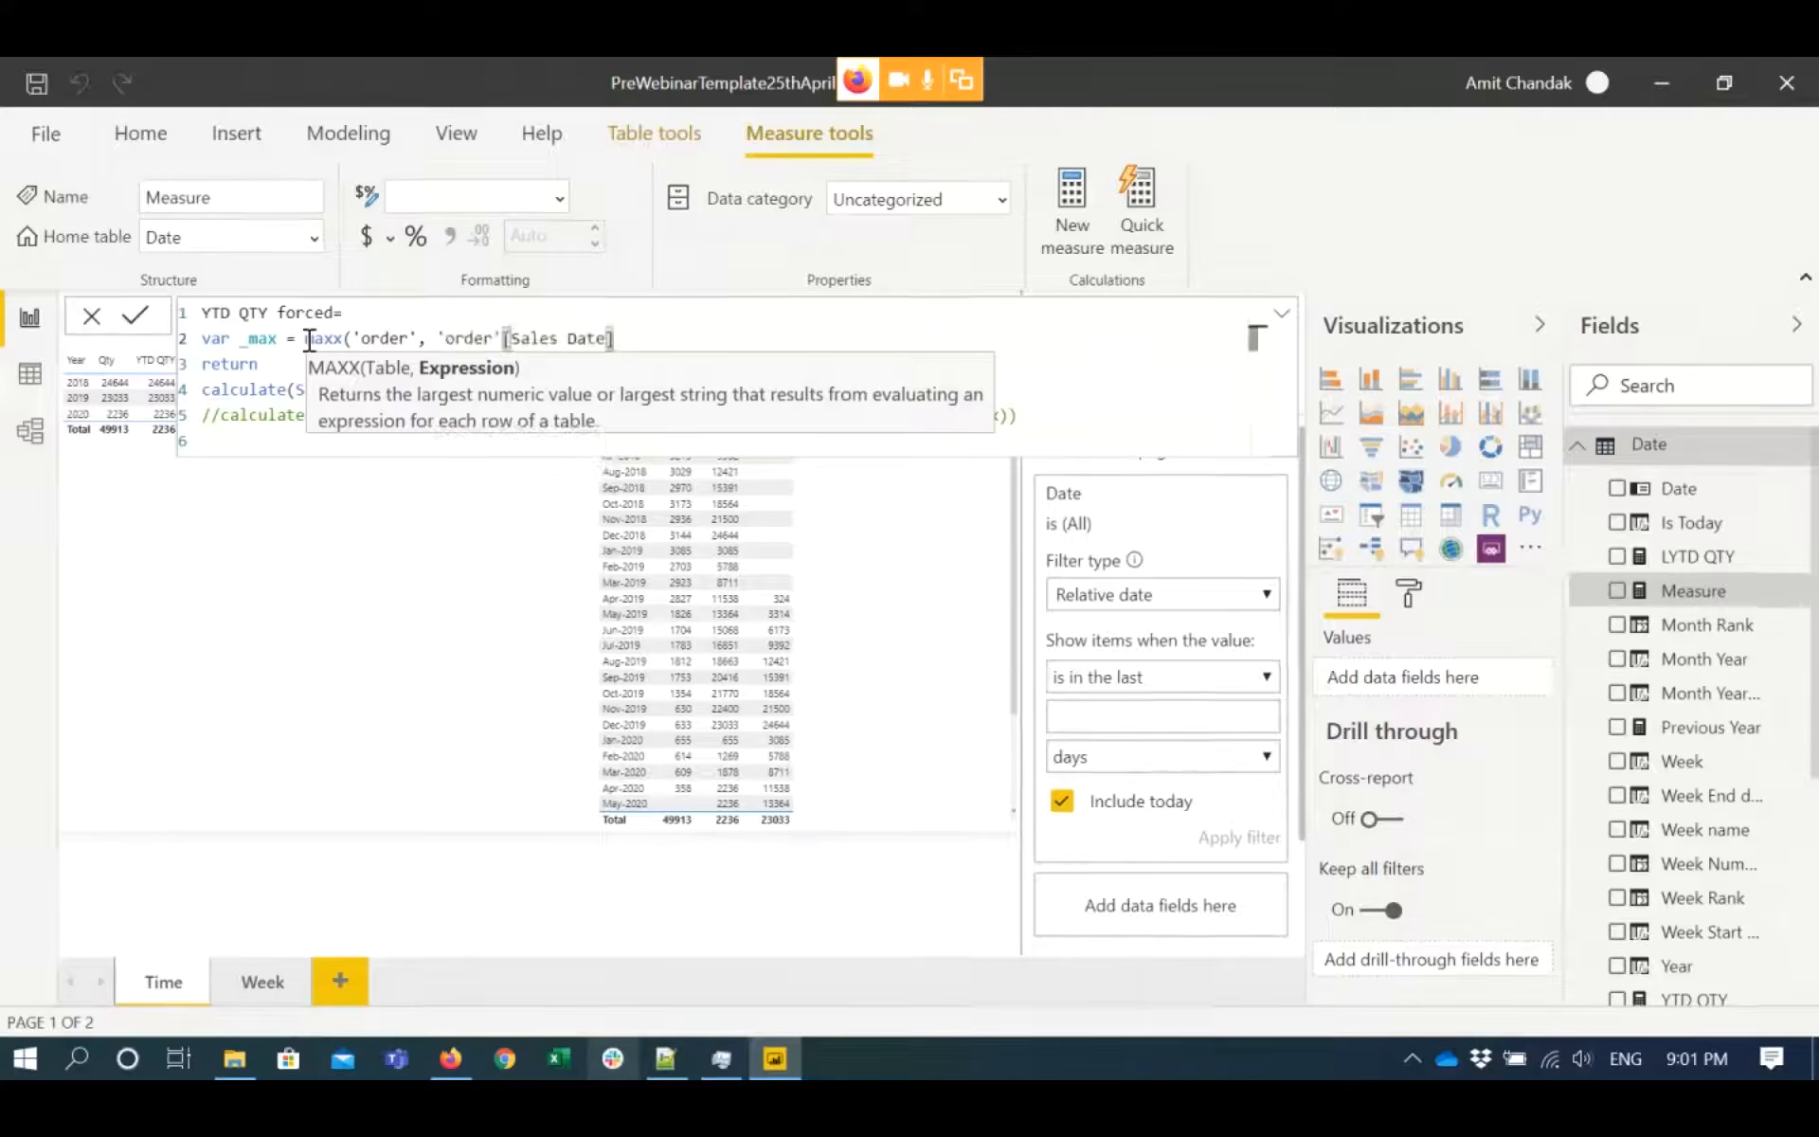
# - Replace the maxx expression assigned to _max in the YTD QTY forced formula with TODAY()
pyautogui.write(')')
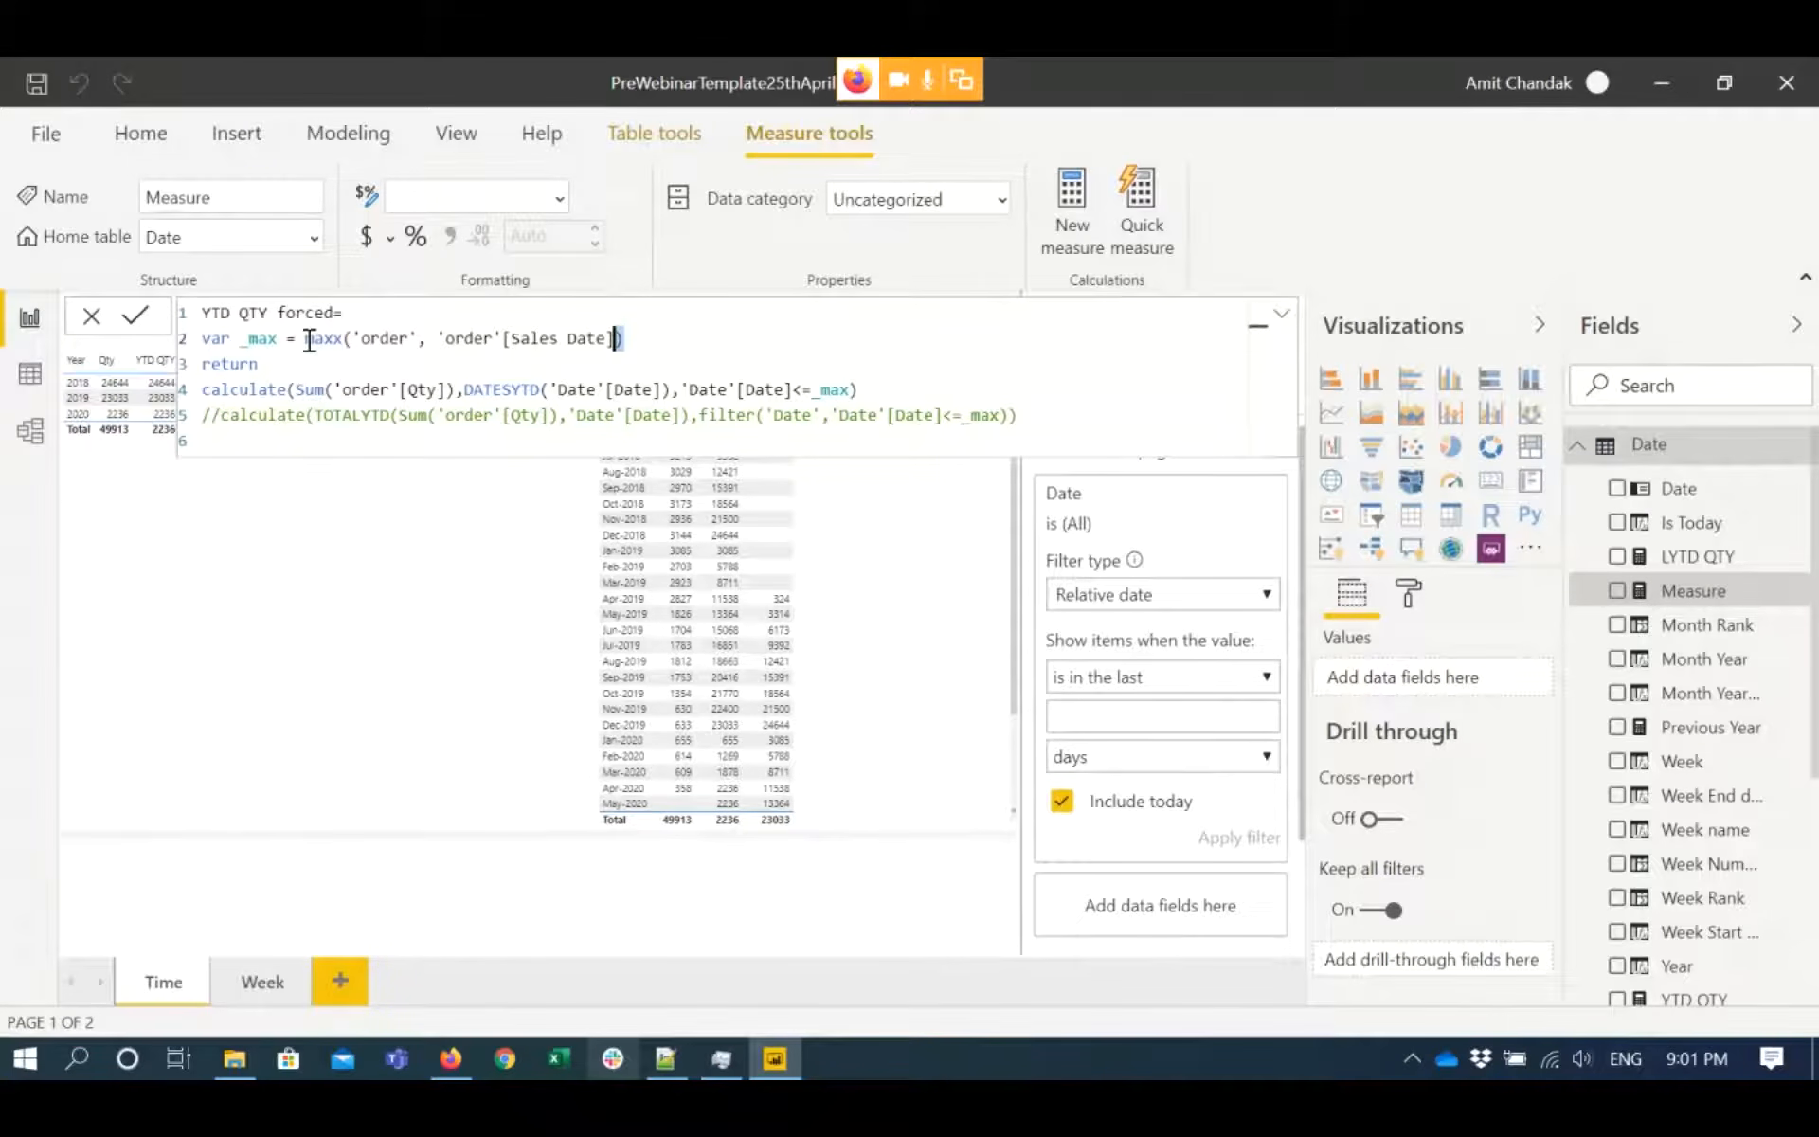
pyautogui.hotkey('shift', 'Left')
pyautogui.hotkey('shift', 'Left')
pyautogui.hotkey('shift', 'Left')
pyautogui.hotkey('shift', 'Left')
pyautogui.hotkey('shift', 'Left')
pyautogui.hotkey('shift', 'Left')
pyautogui.hotkey('shift', 'Left')
pyautogui.hotkey('shift', 'Left')
pyautogui.hotkey('shift', 'Left')
pyautogui.hotkey('shift', 'Left')
pyautogui.hotkey('shift', 'Left')
pyautogui.hotkey('shift', 'Left')
pyautogui.hotkey('shift', 'Left')
pyautogui.hotkey('shift', 'Left')
pyautogui.hotkey('shift', 'Left')
pyautogui.hotkey('shift', 'Left')
pyautogui.hotkey('shift', 'Left')
pyautogui.hotkey('shift', 'Left')
pyautogui.hotkey('shift', 'Left')
pyautogui.hotkey('shift', 'Left')
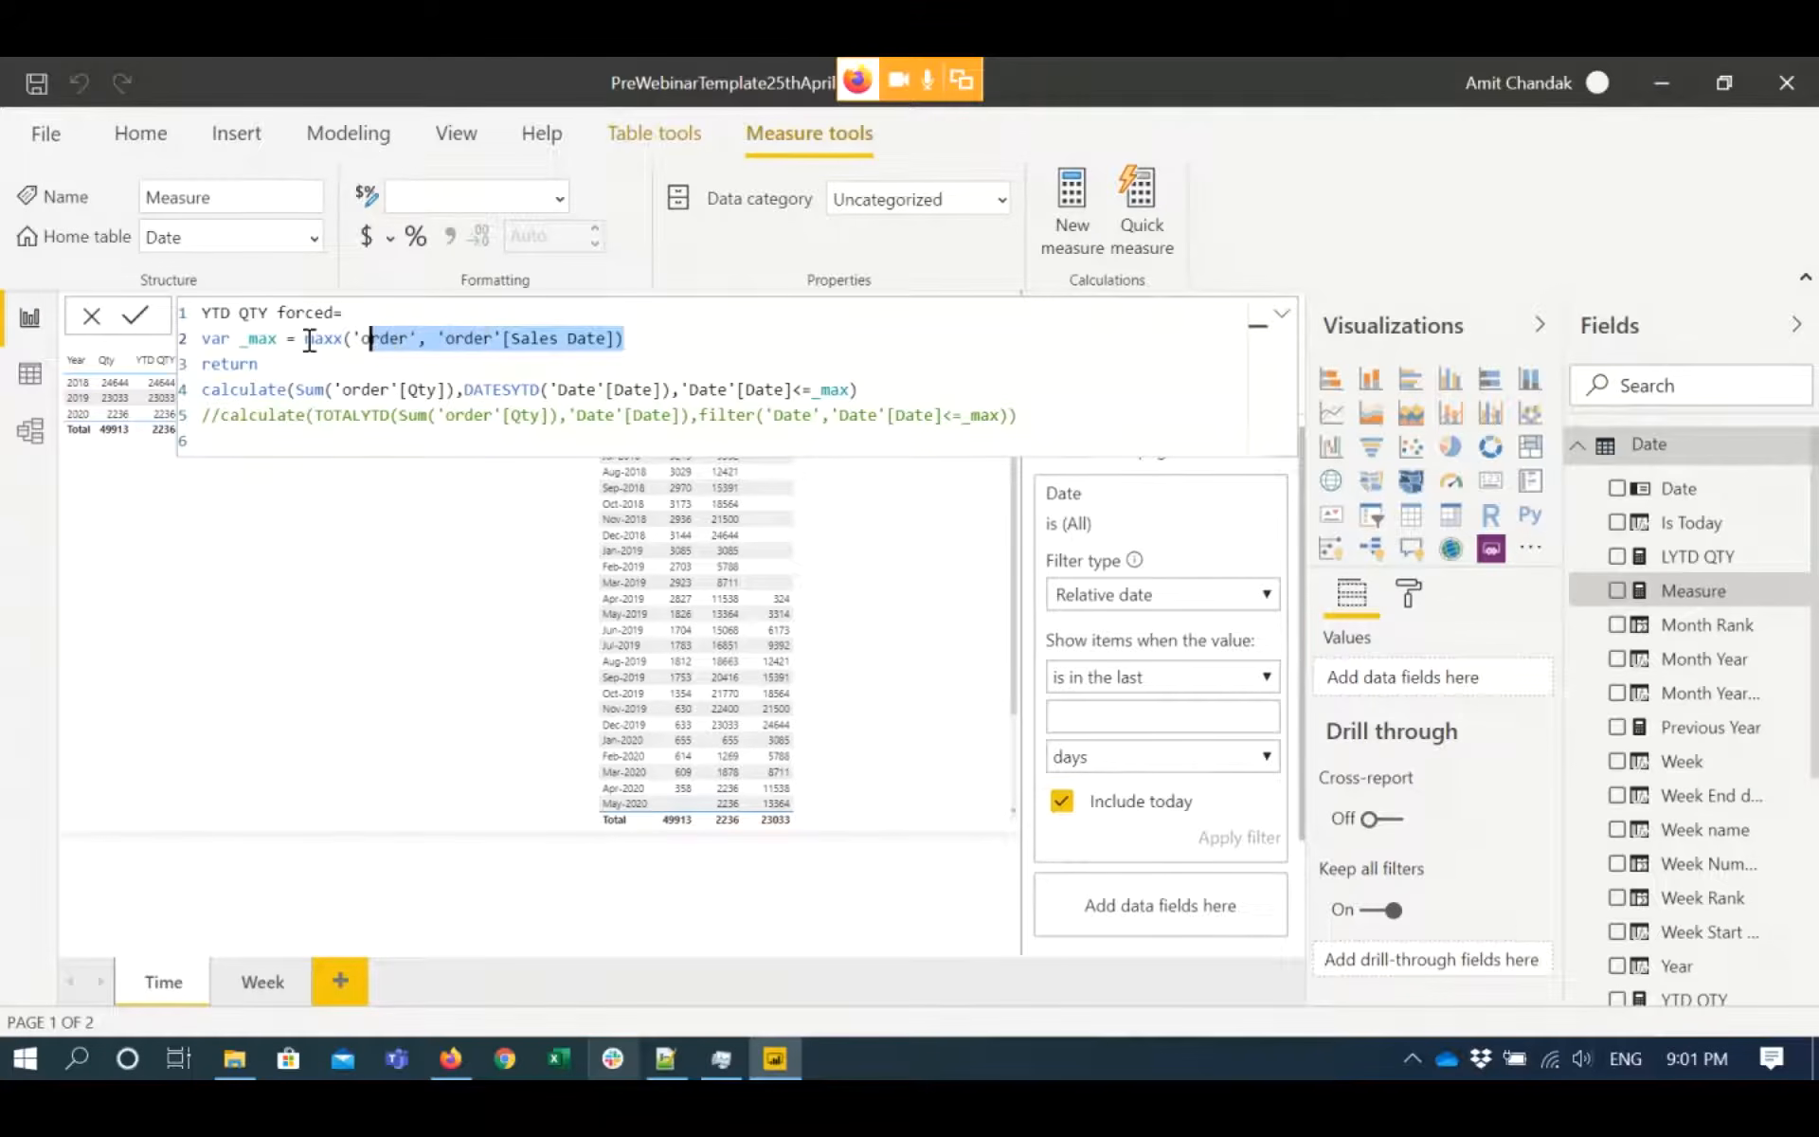
pyautogui.hotkey('shift', 'Left')
pyautogui.hotkey('shift', 'Left')
pyautogui.hotkey('shift', 'Left')
pyautogui.hotkey('shift', 'Left')
pyautogui.hotkey('shift', 'Left')
pyautogui.hotkey('shift', 'Left')
pyautogui.hotkey('shift', 'Left')
pyautogui.press('BackSpace')
pyautogui.write('Toda')
pyautogui.press('Tab')
pyautogui.write(')')
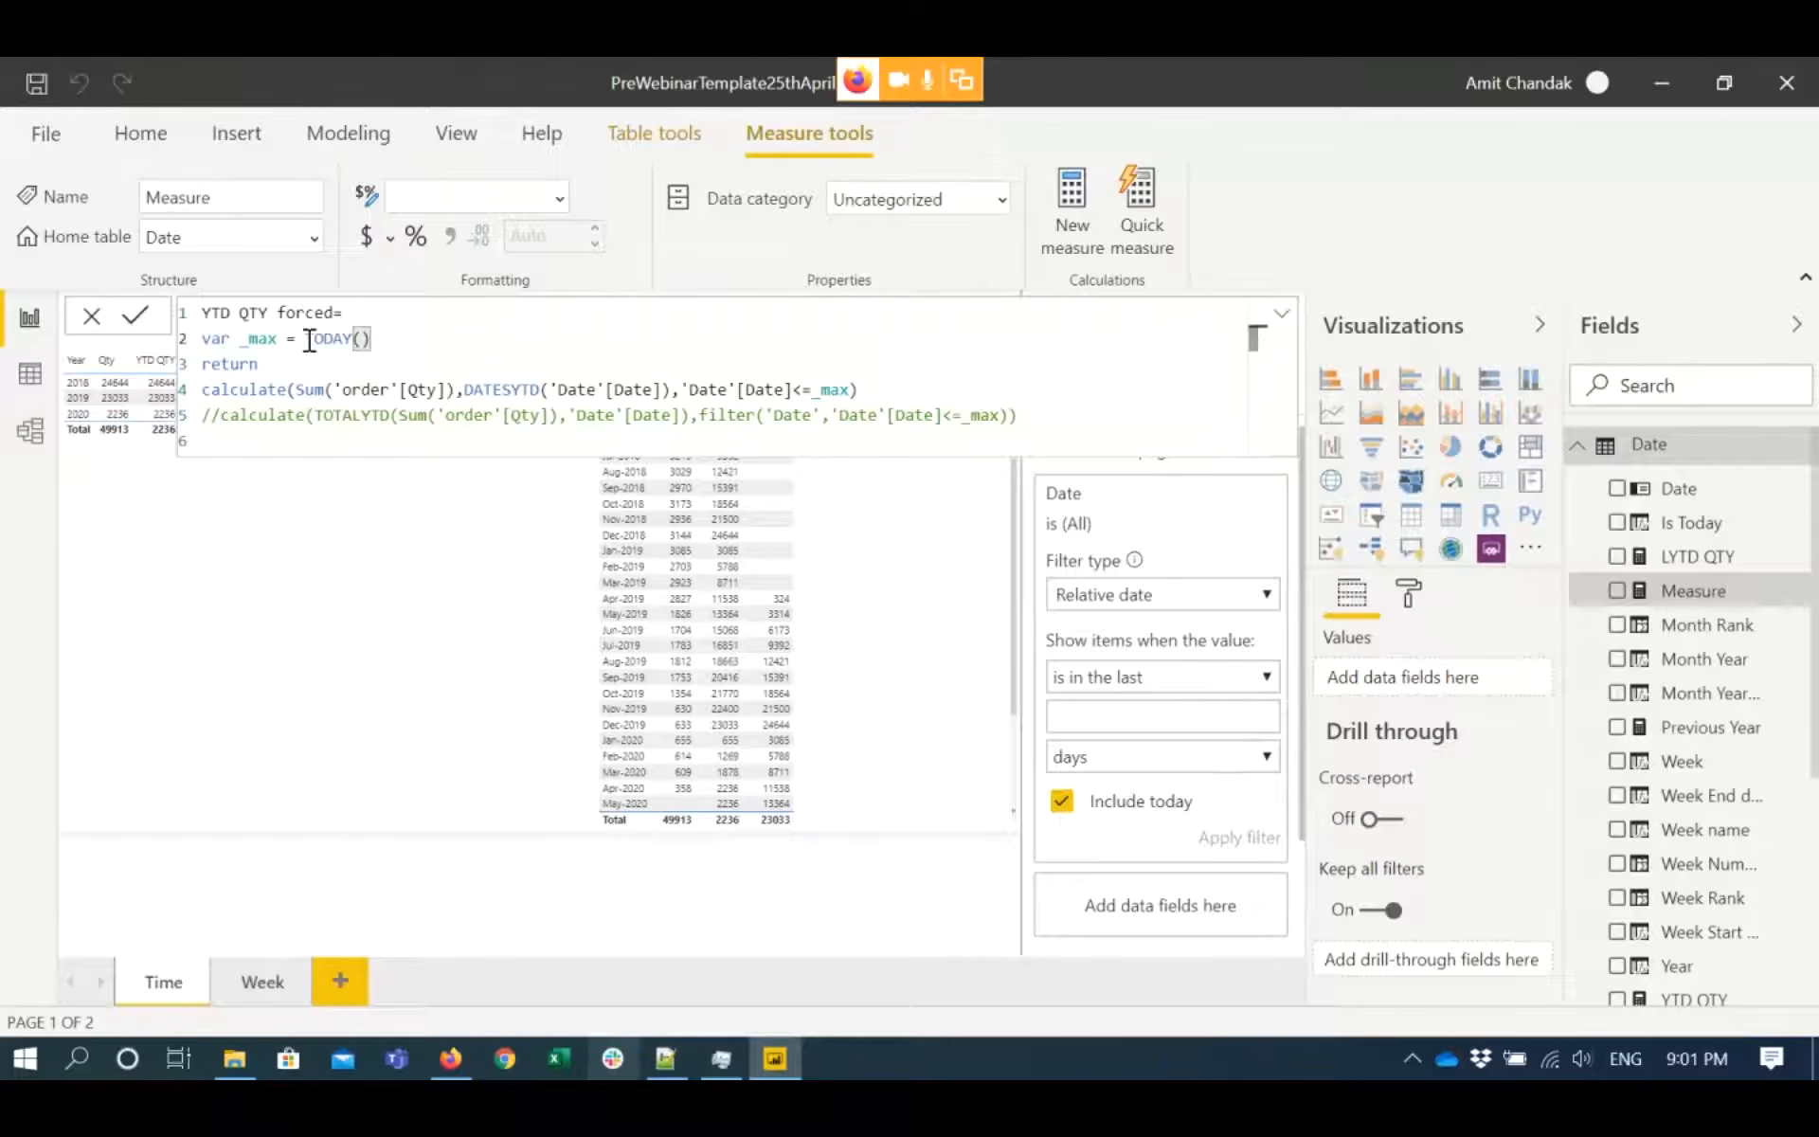
# - Examine the DATESYTD calculation, its date filter and the commented TOTALYTD alternative in the YTD QTY forced formula
pyautogui.click(516, 364)
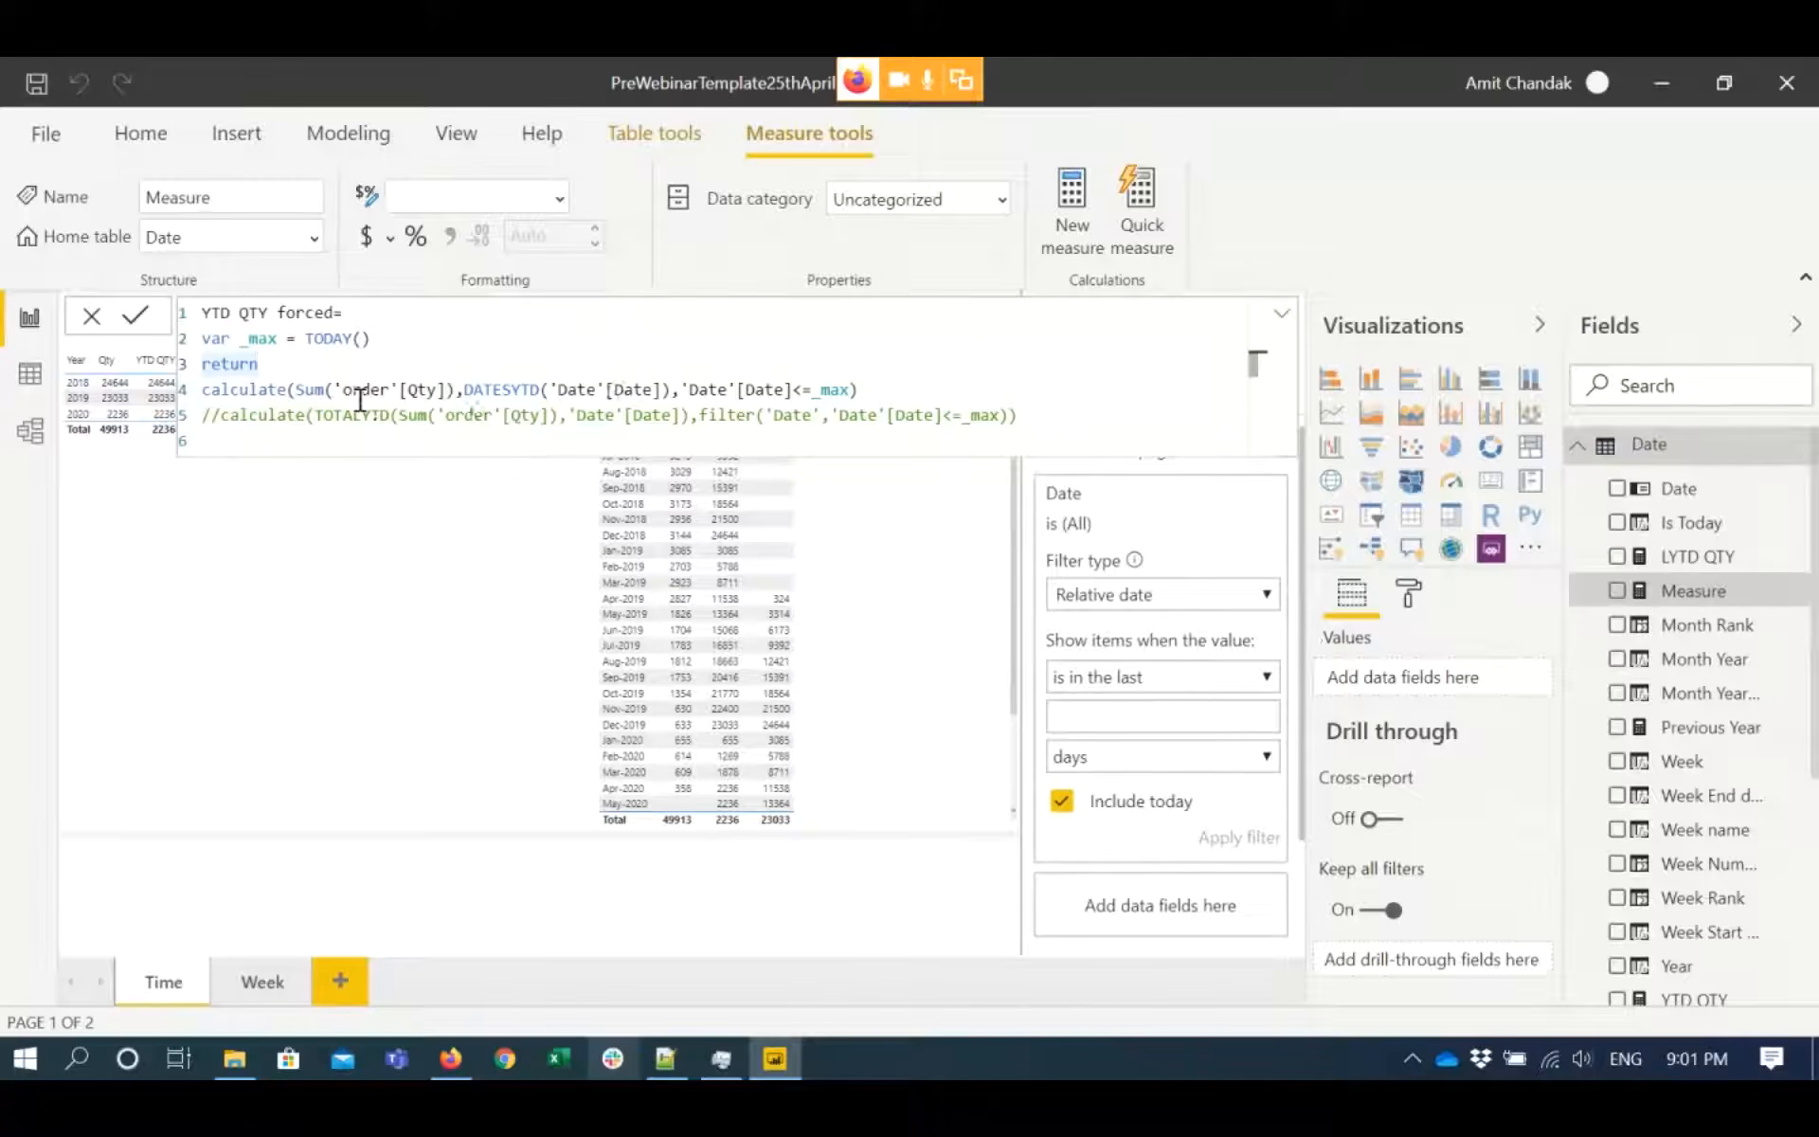
pyautogui.doubleClick(487, 390)
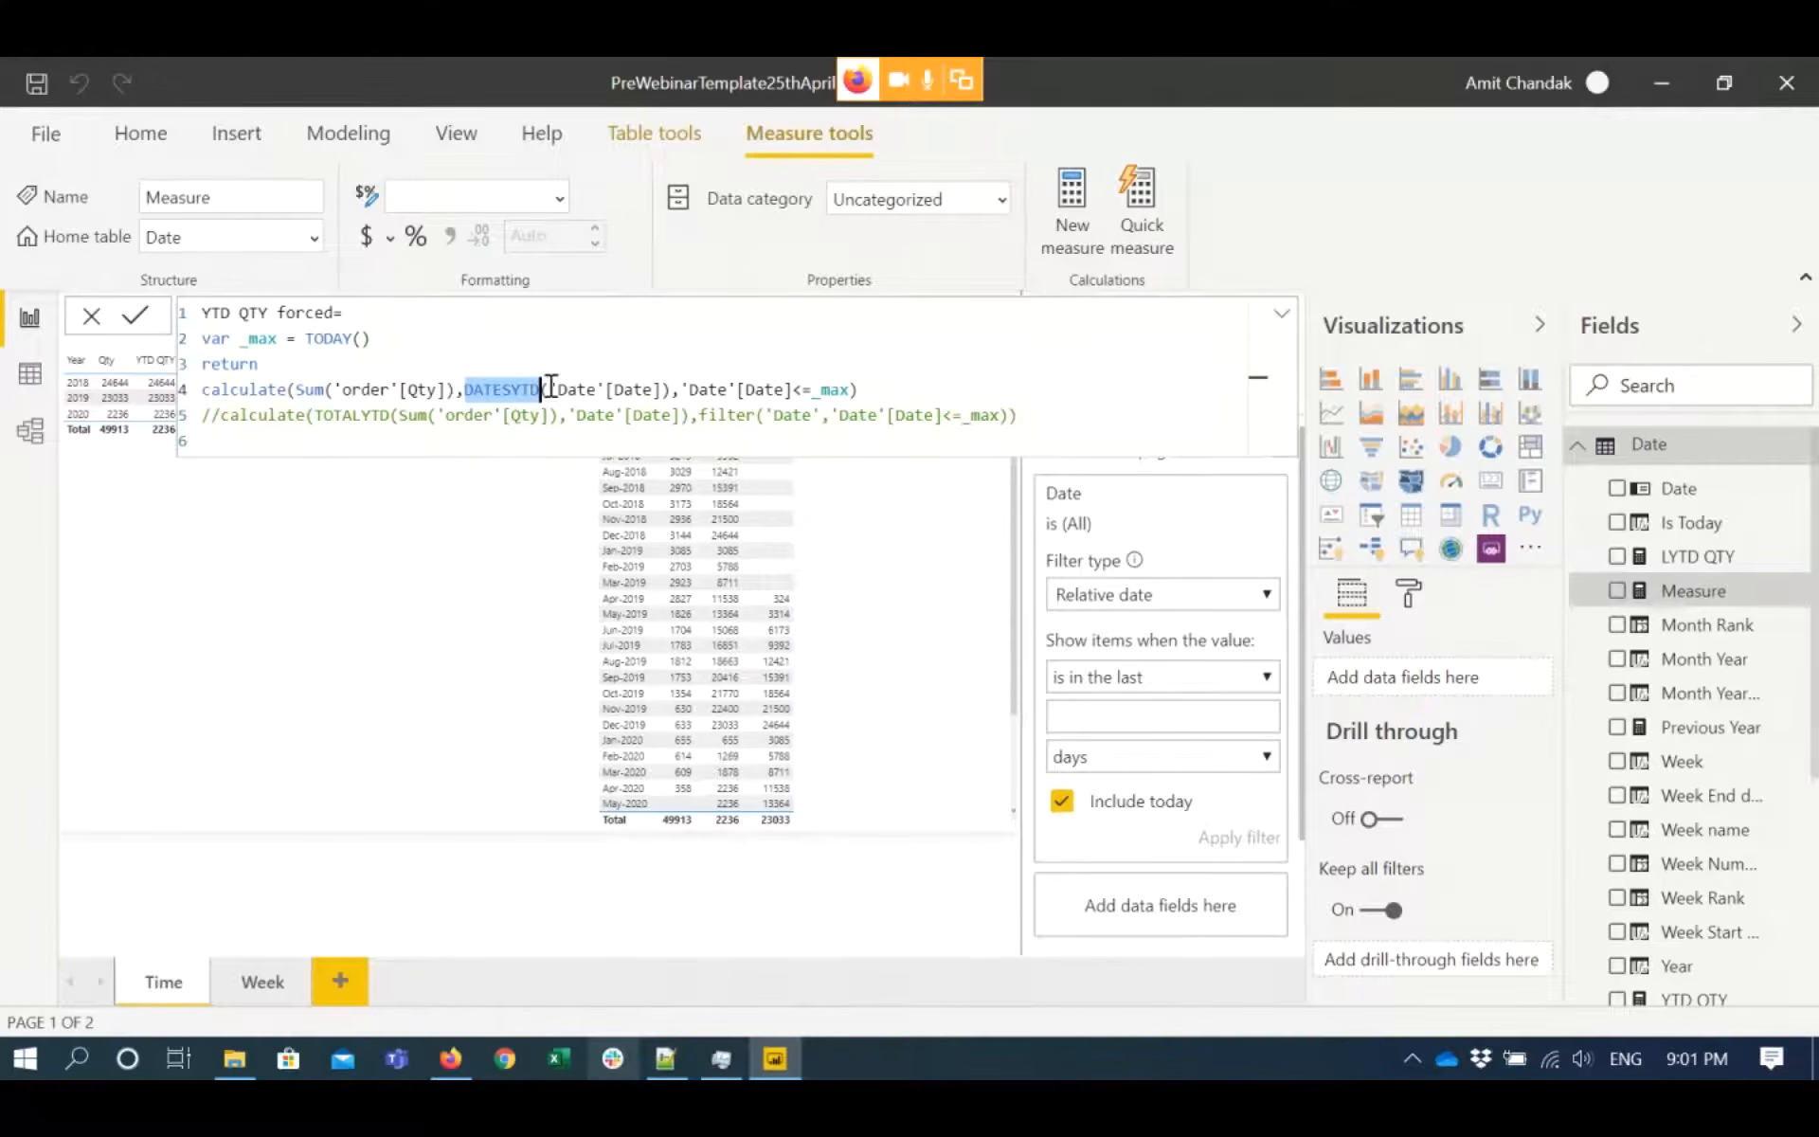
pyautogui.moveTo(689, 389); pyautogui.dragTo(712, 390)
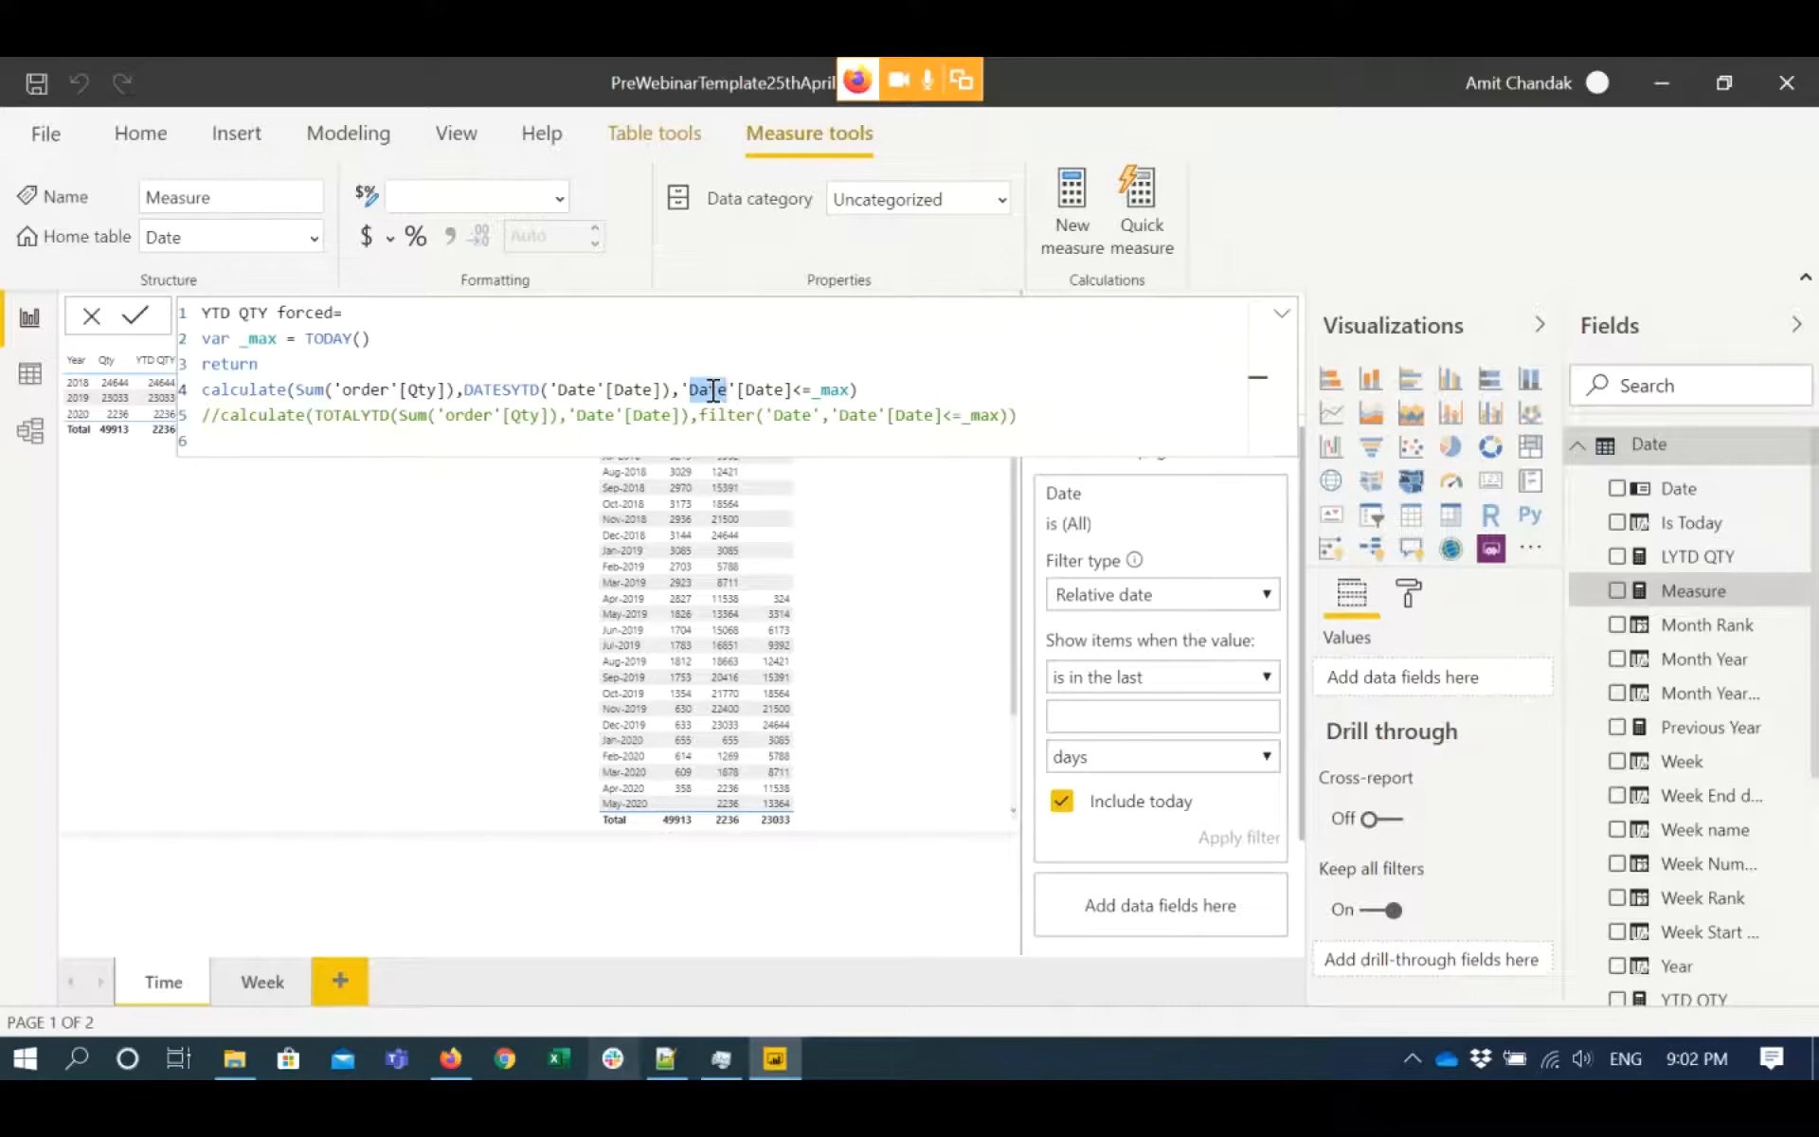
pyautogui.doubleClick(713, 390)
pyautogui.doubleClick(374, 418)
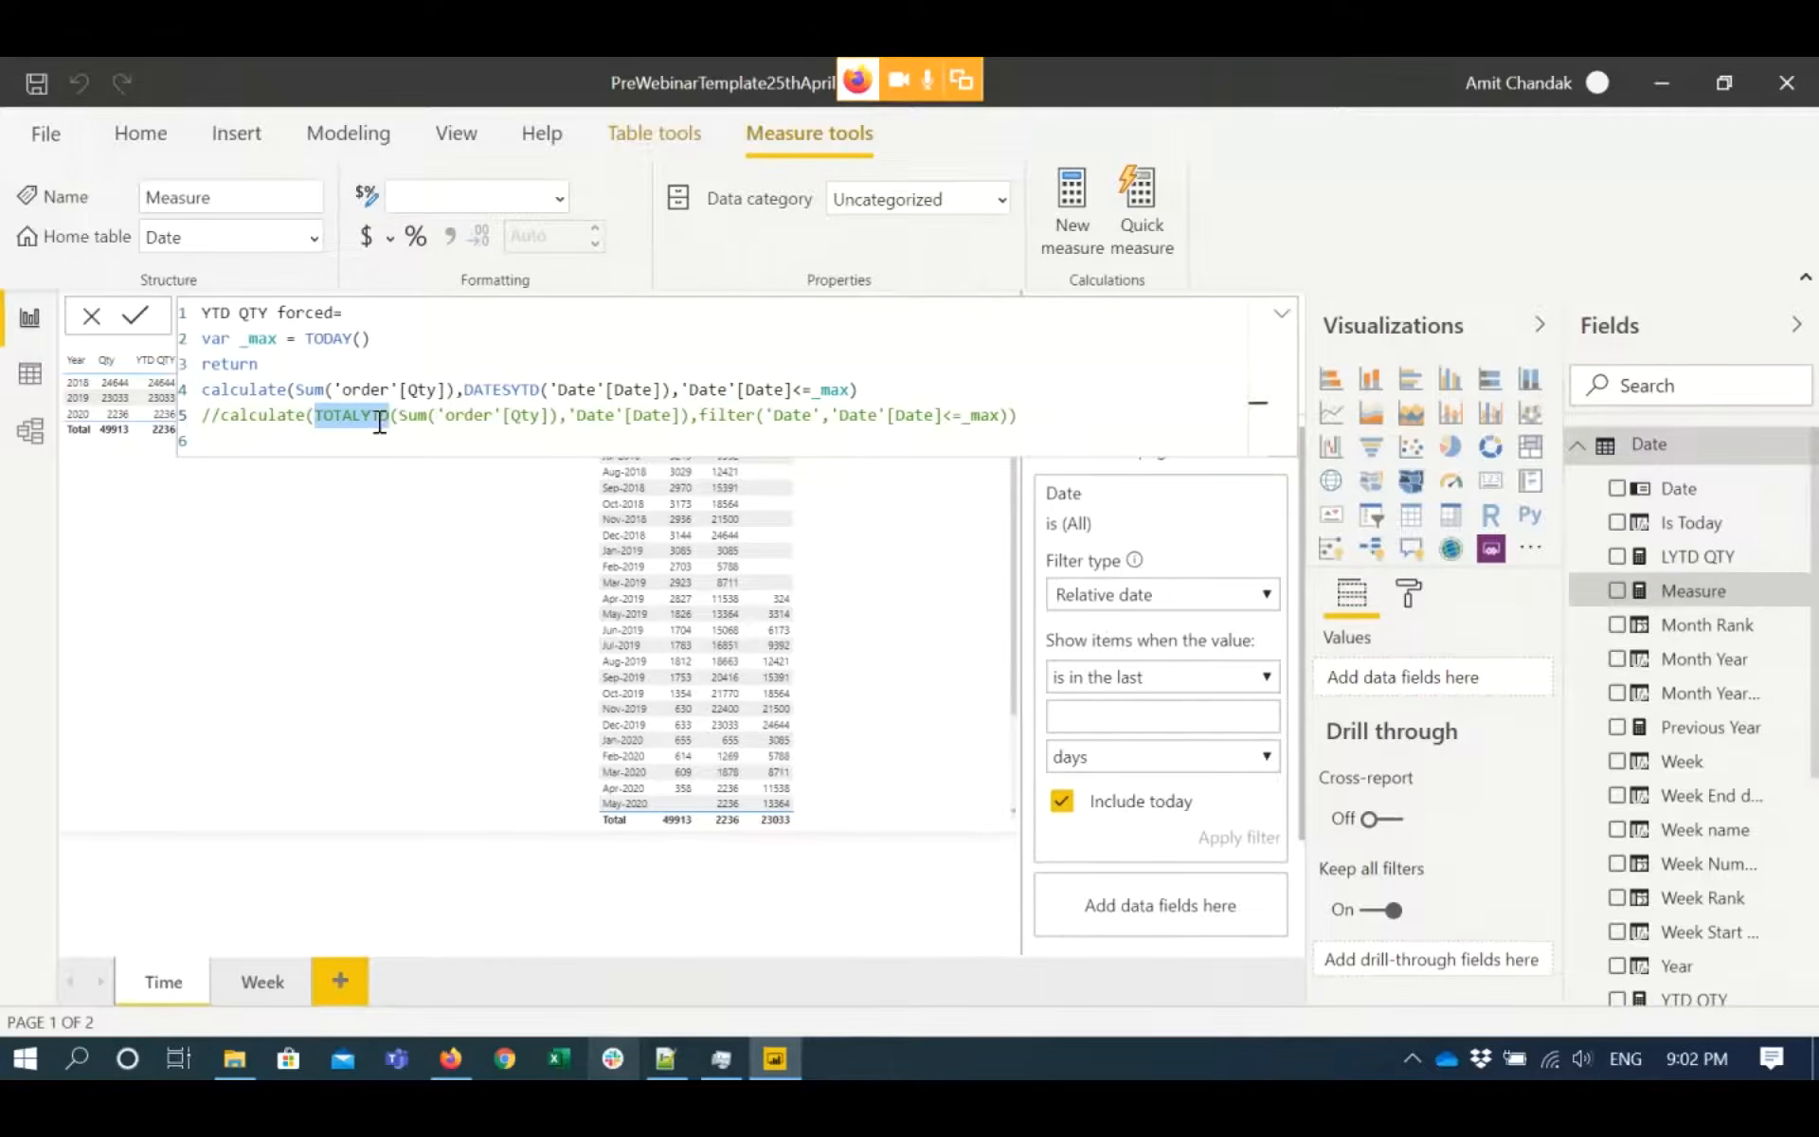
pyautogui.click(674, 418)
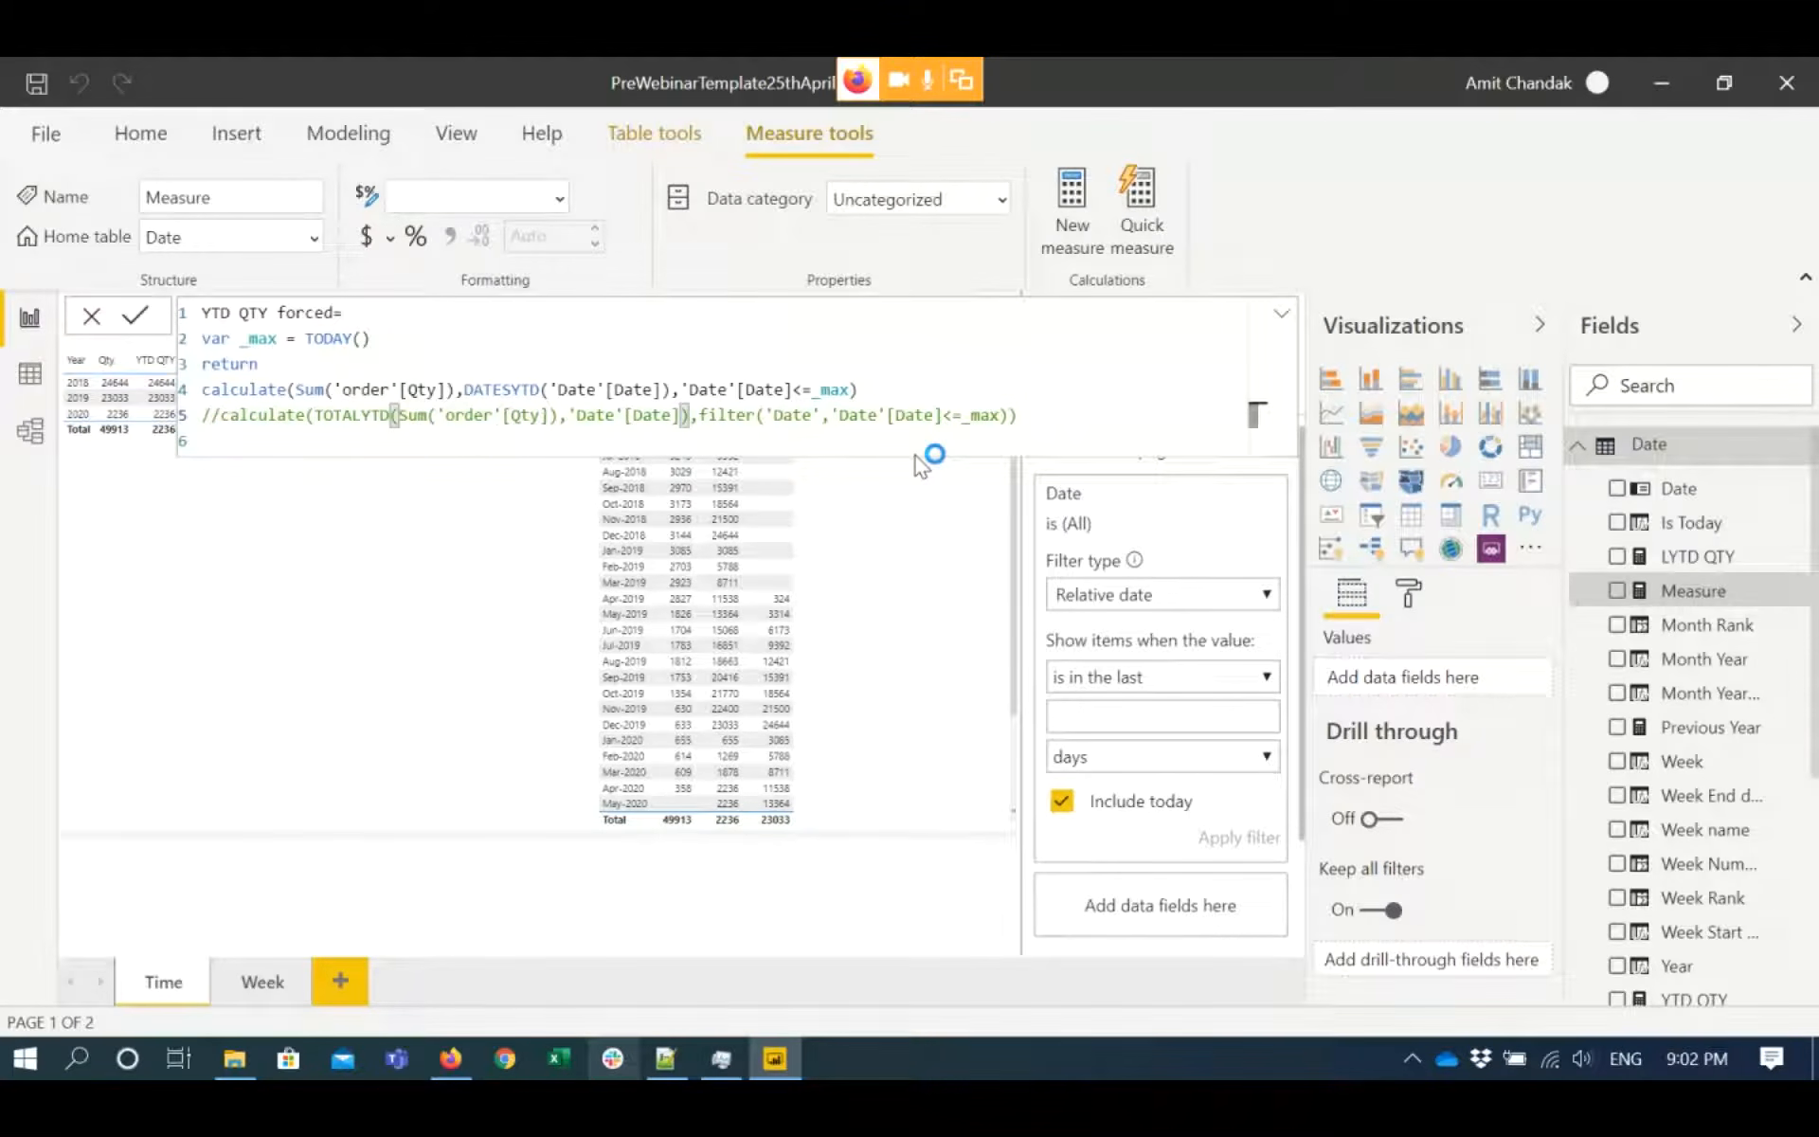
# - Copy the LYTD QTY forced definition from Power BI Webinar Steps.sql in Notepad++ and paste it into a new measure in Power BI Desktop
pyautogui.click(663, 1068)
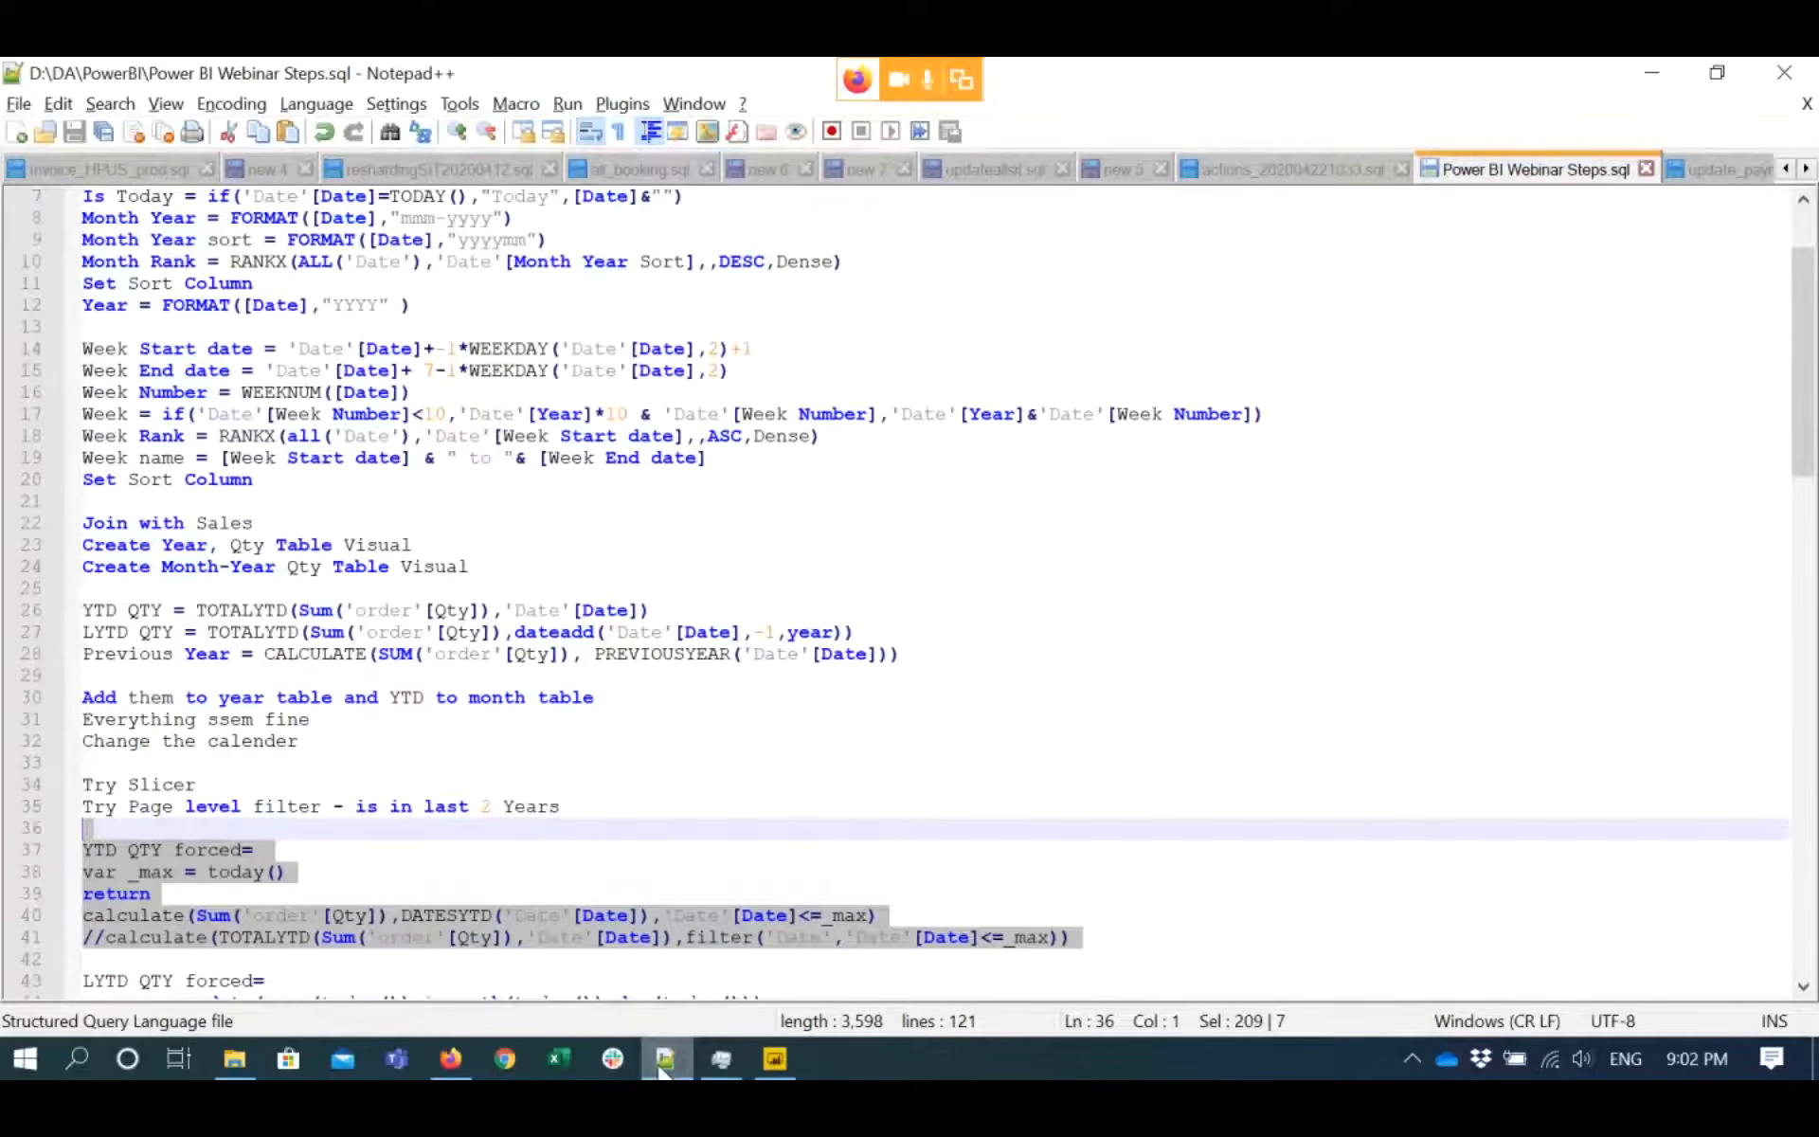
pyautogui.moveTo(82, 981); pyautogui.dragTo(86, 971)
pyautogui.hotkey('ctrl', 'c')
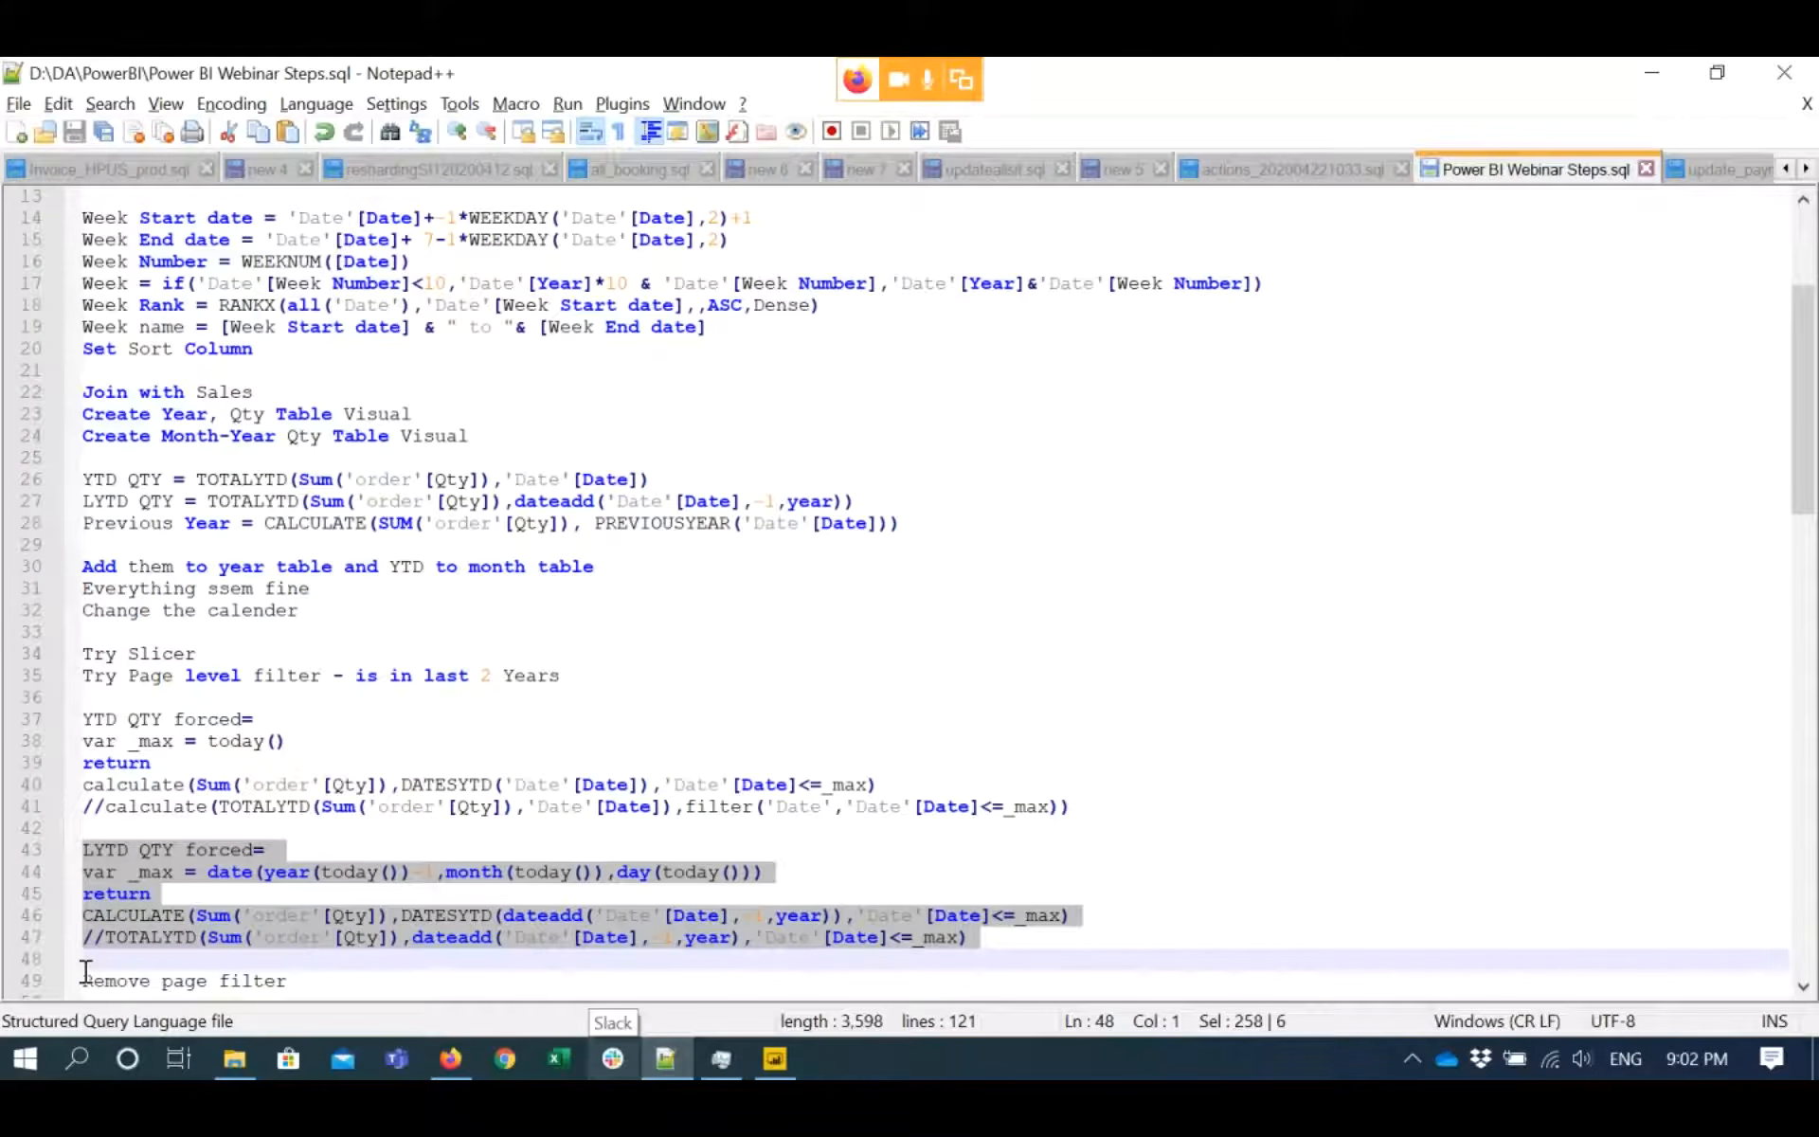
pyautogui.hotkey('alt', 'Tab')
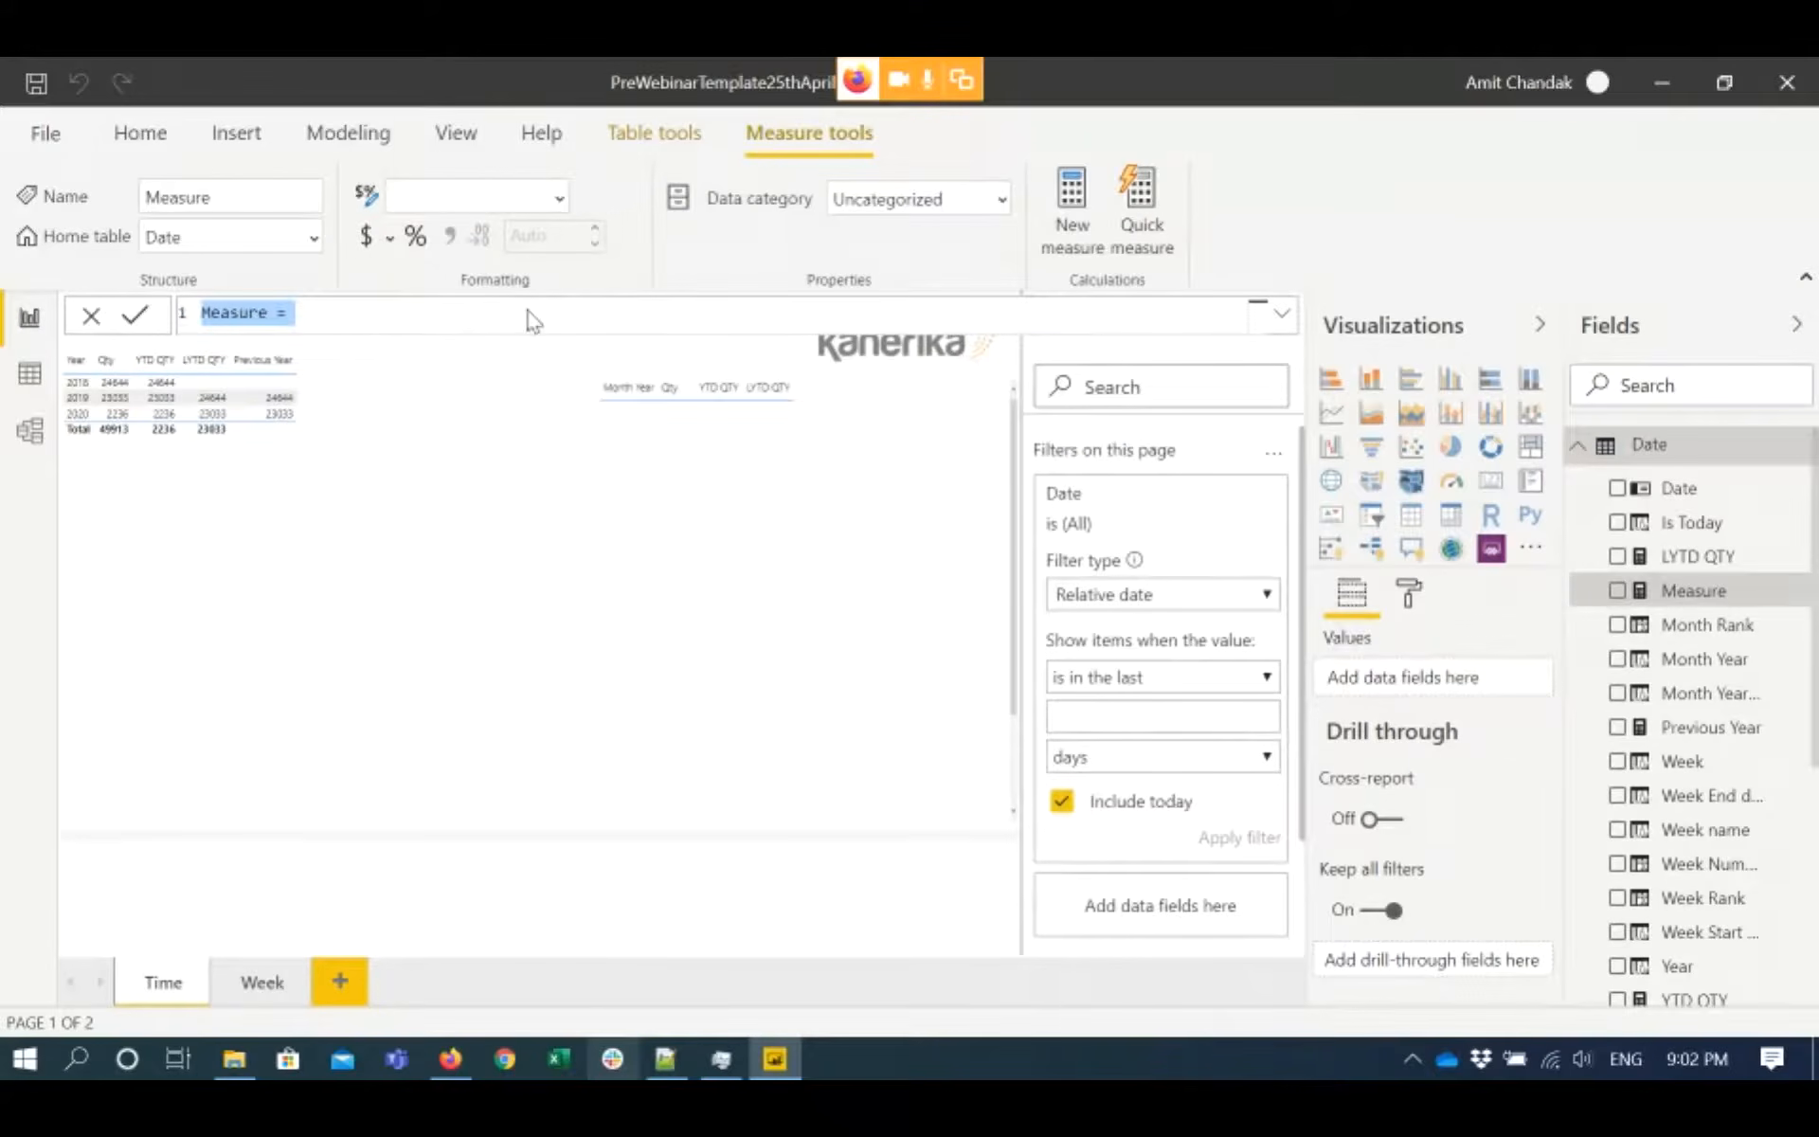
pyautogui.hotkey('ctrl', 'v')
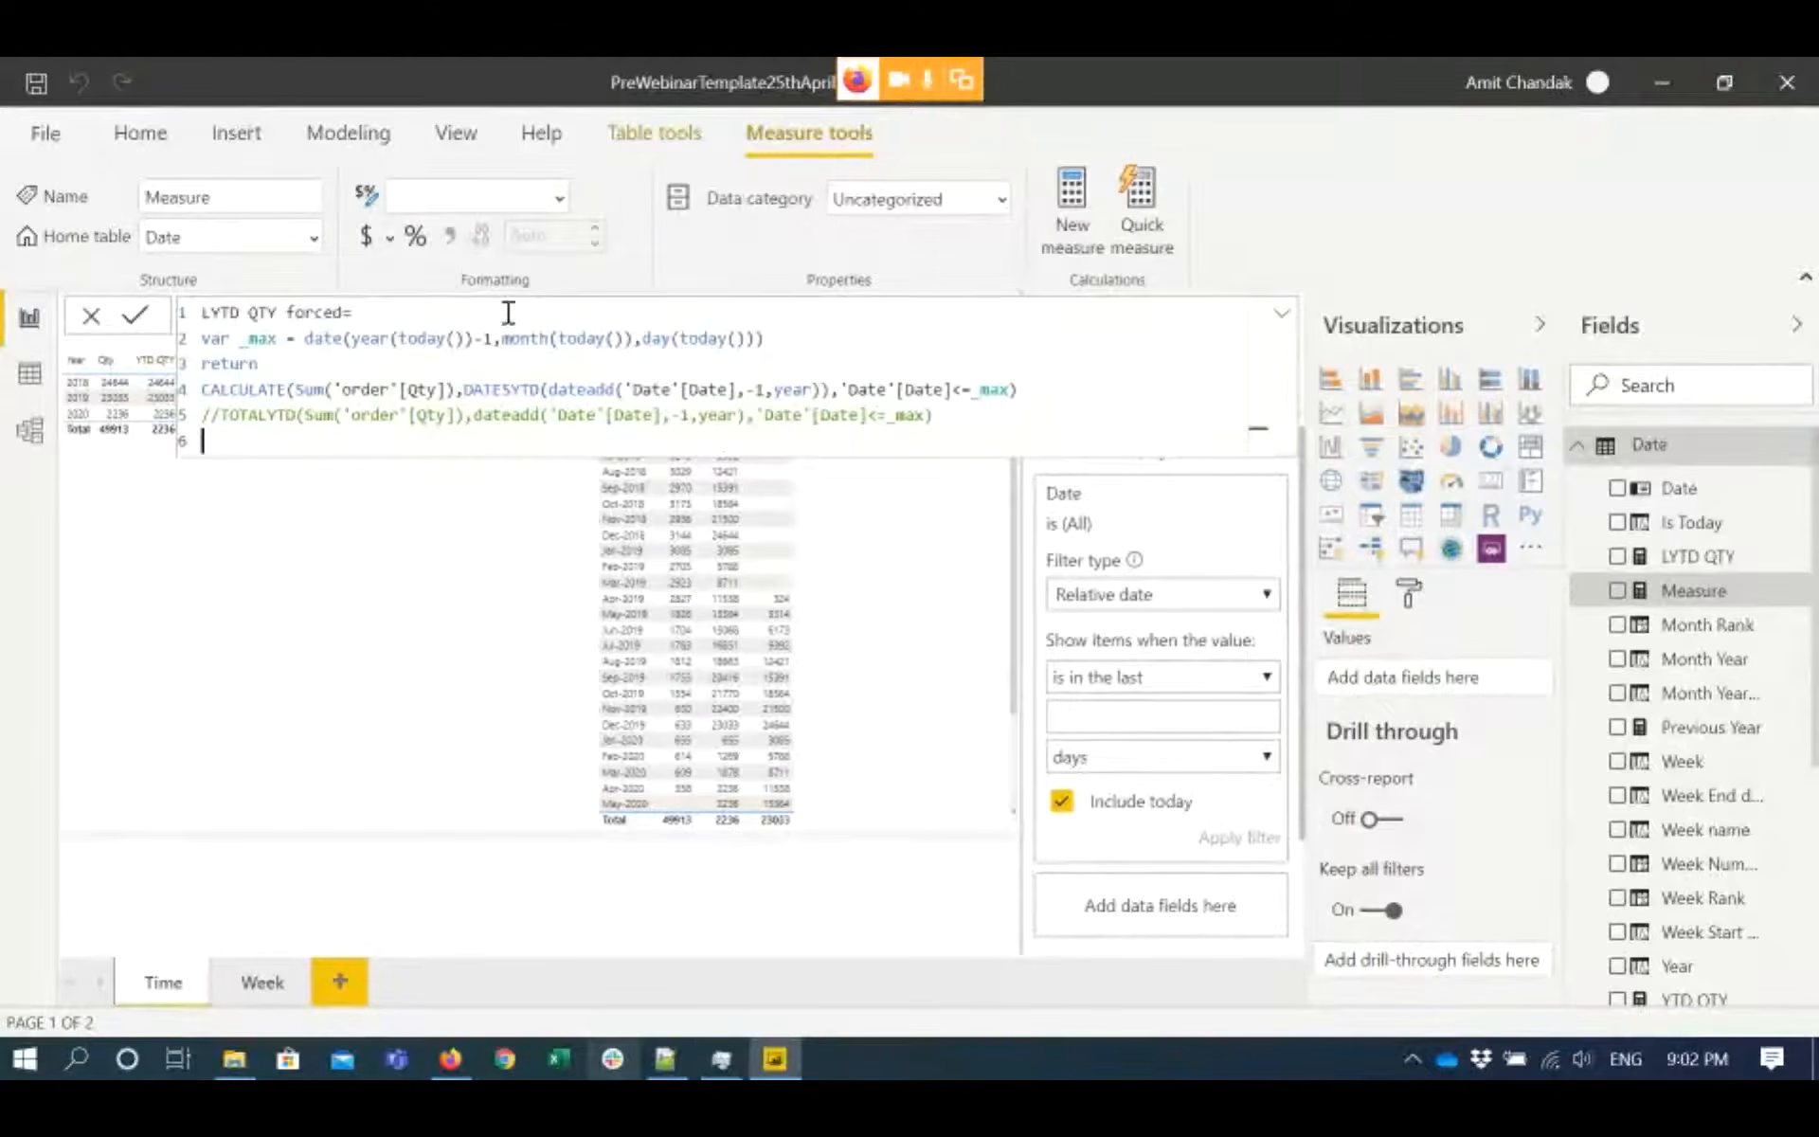
# - Examine the LYTD QTY forced formula: the date-based _max variable, the DATESYTD with dateadd shift and the _max filter
pyautogui.click(485, 373)
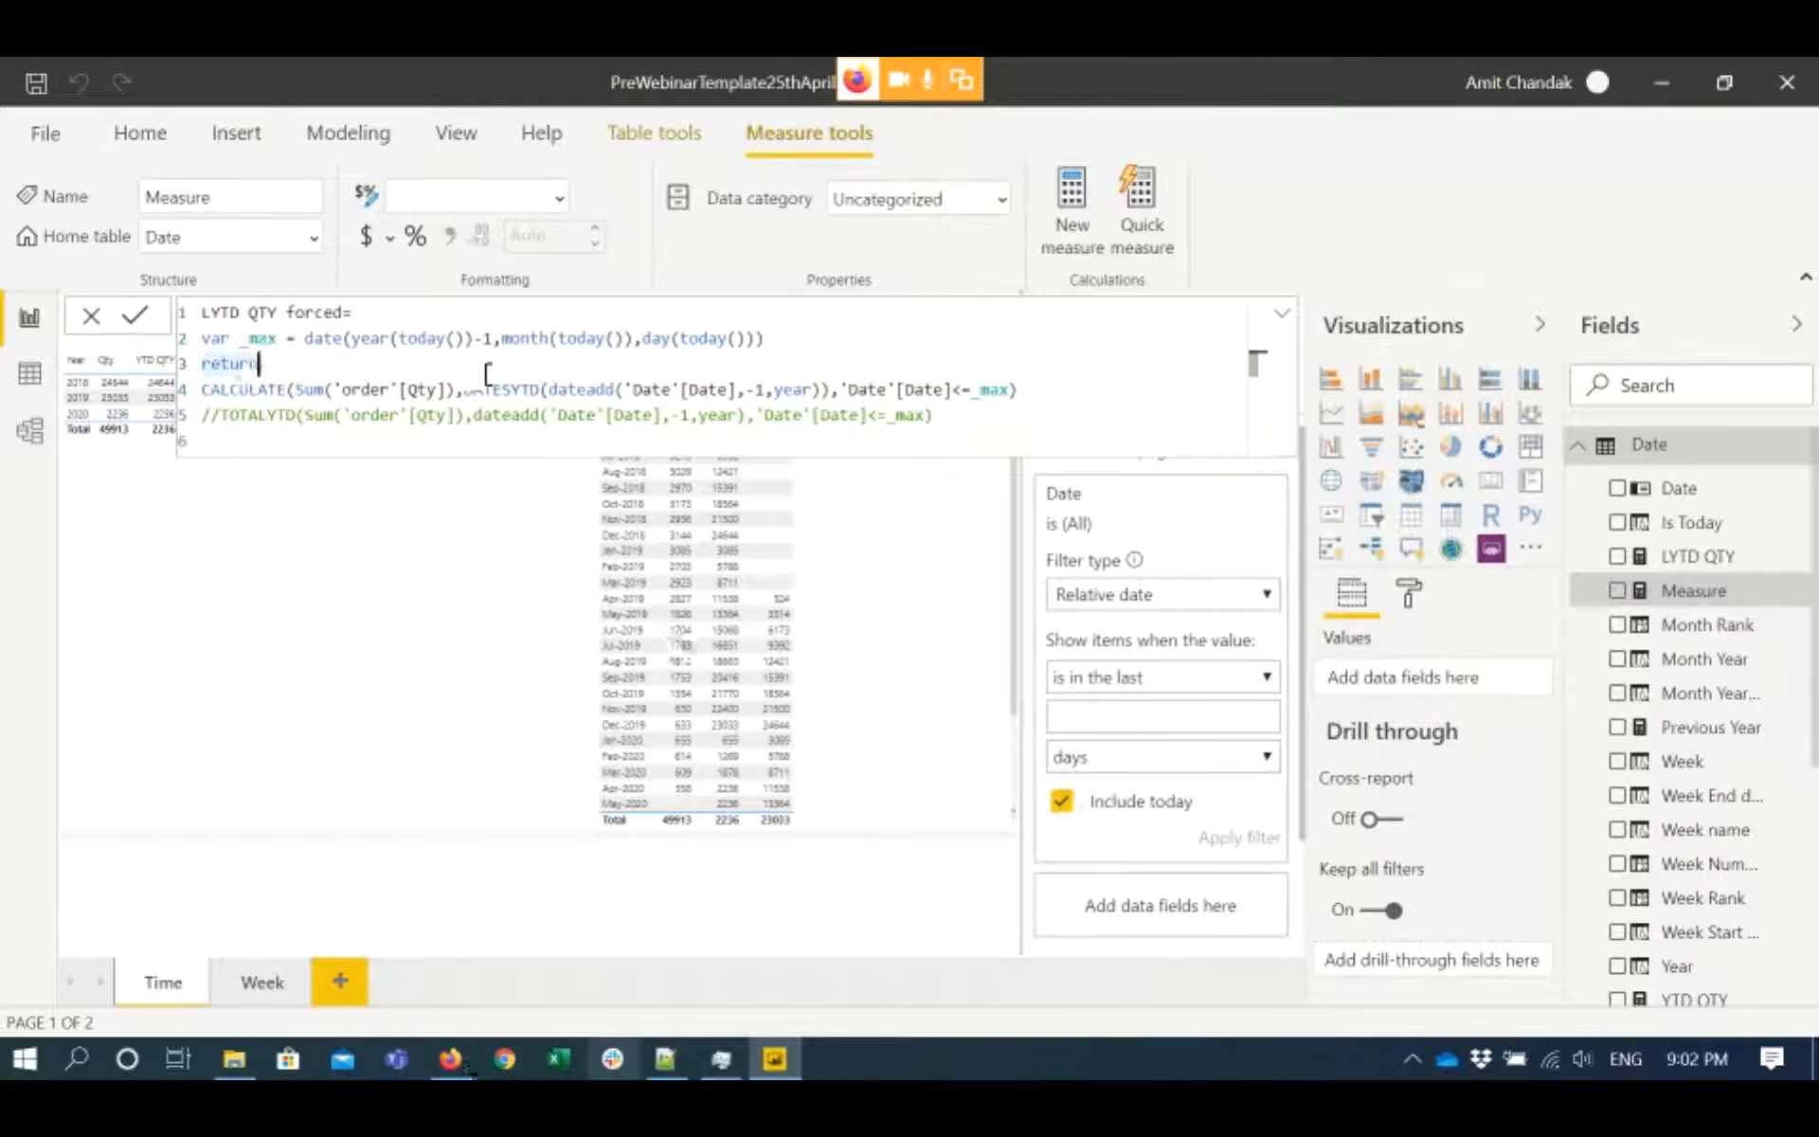
pyautogui.click(323, 338)
pyautogui.doubleClick(325, 338)
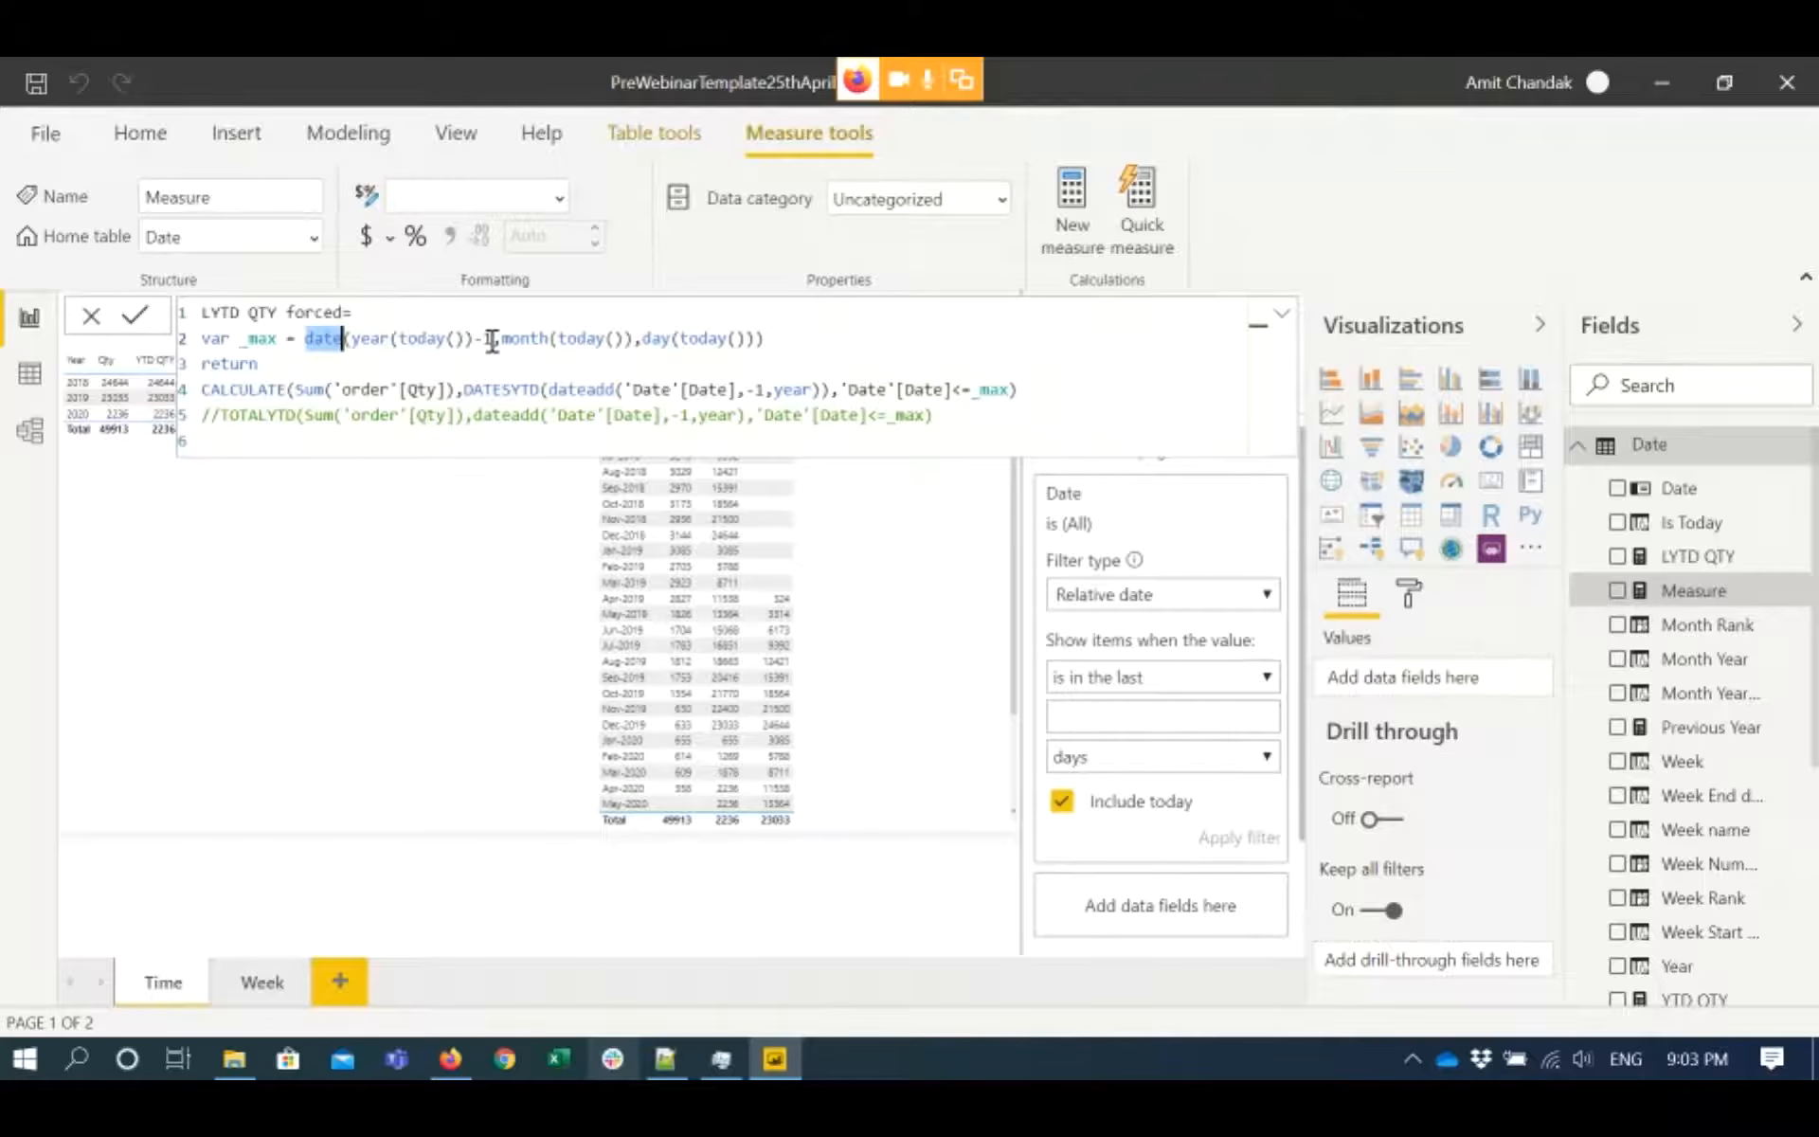
pyautogui.moveTo(478, 339); pyautogui.dragTo(492, 339)
pyautogui.click(633, 341)
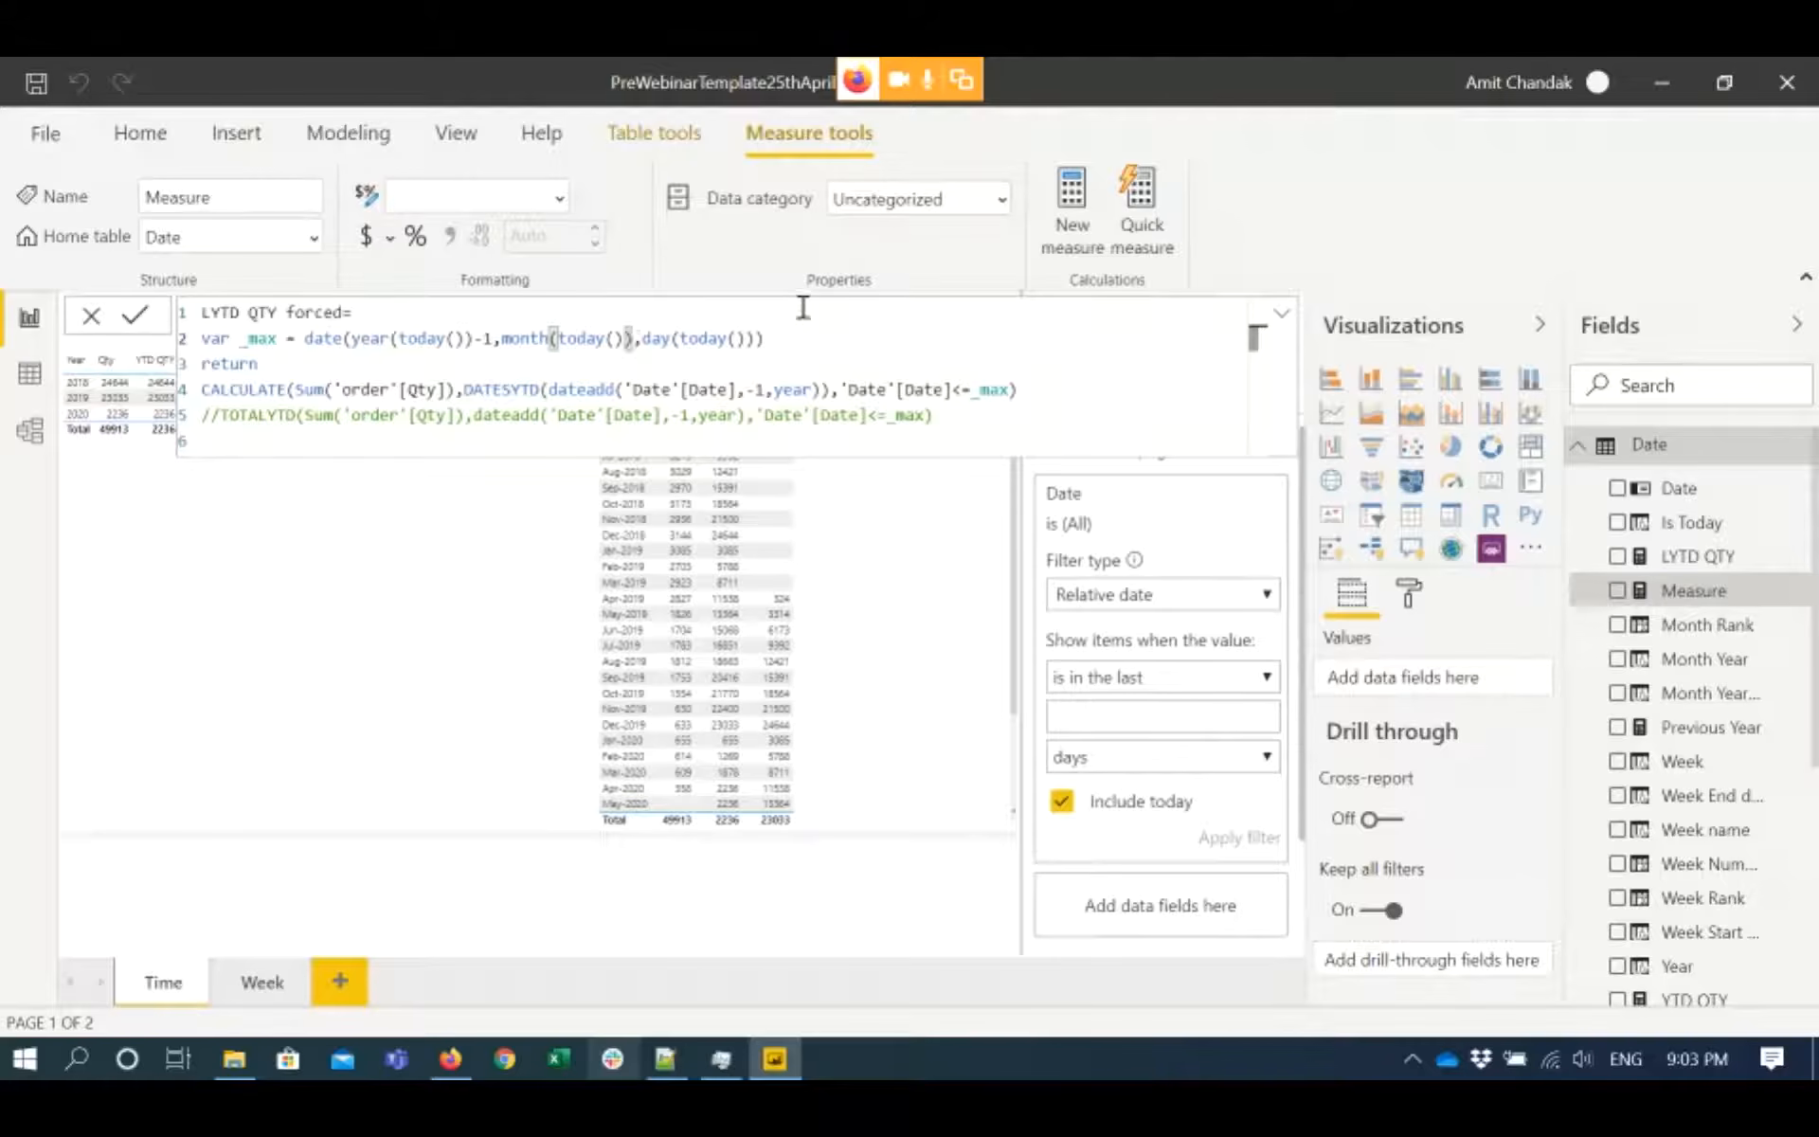
pyautogui.click(754, 339)
pyautogui.write(')')
pyautogui.click(896, 393)
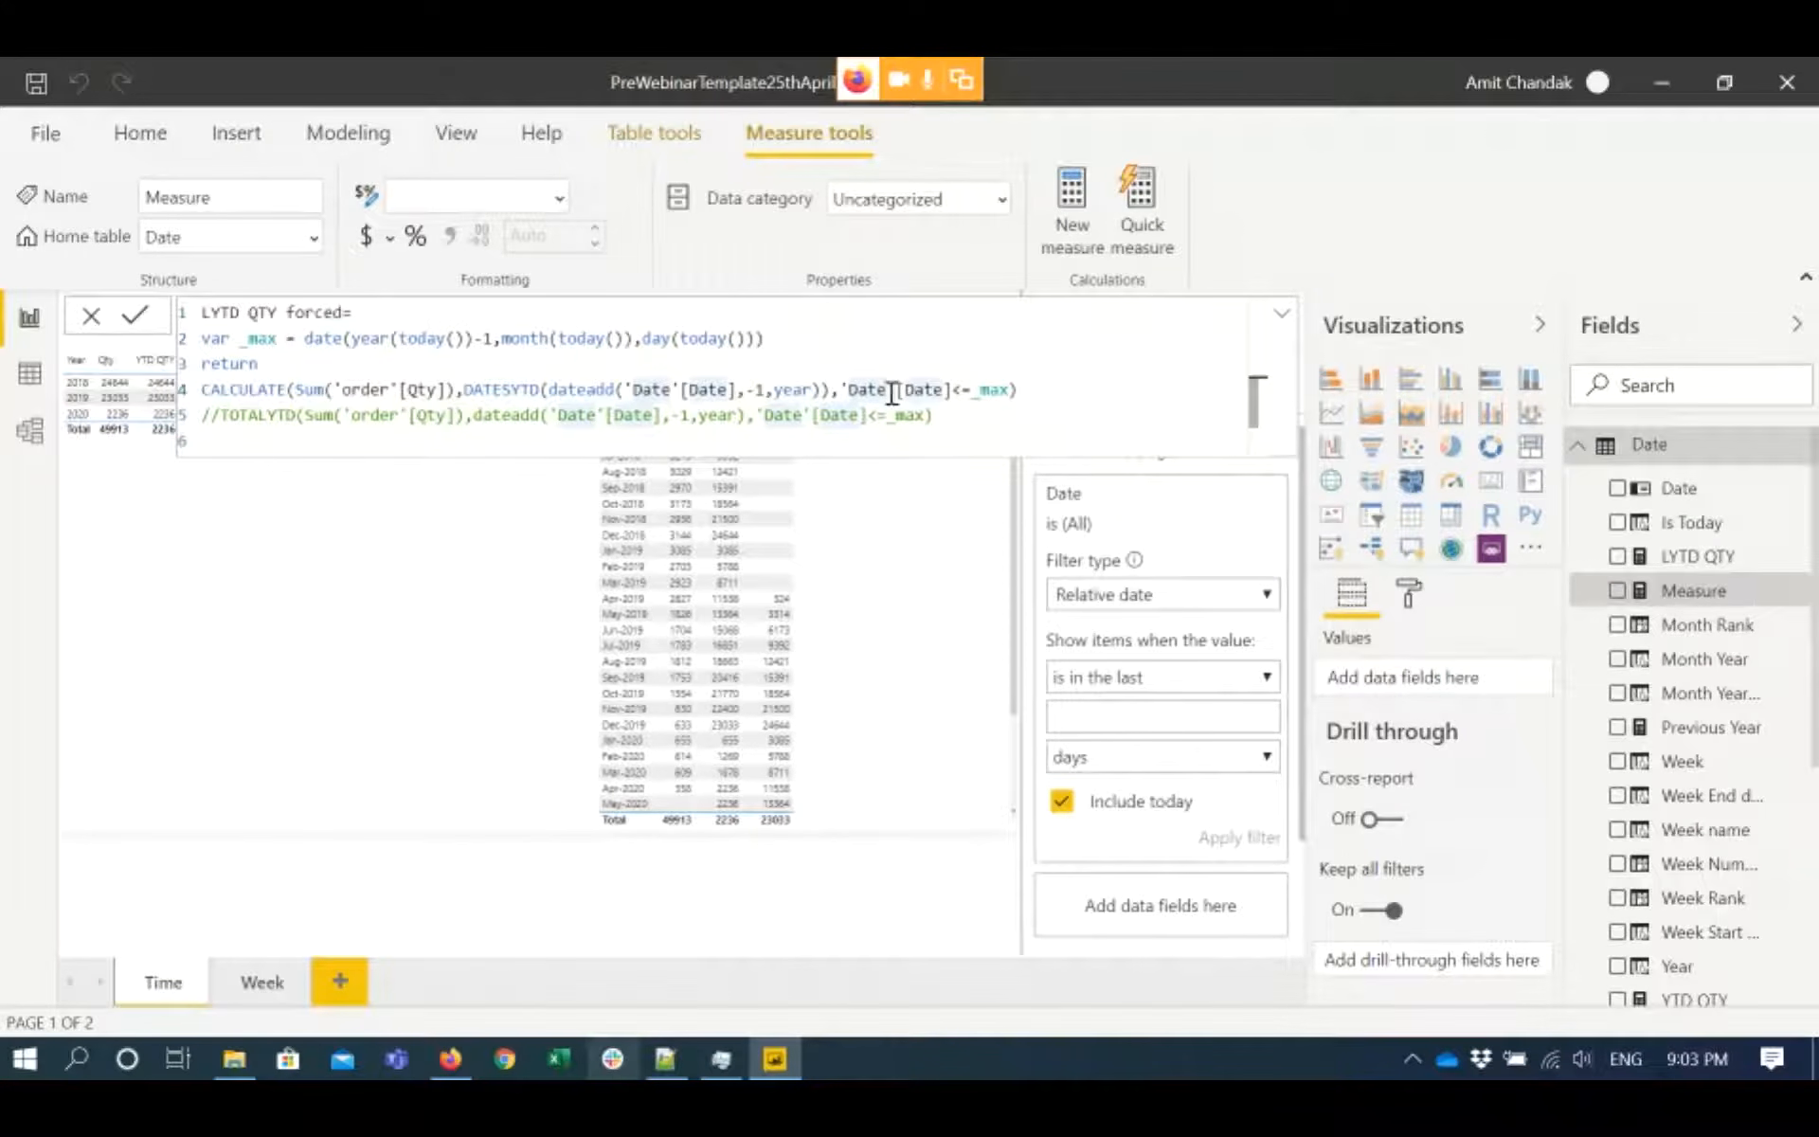
pyautogui.doubleClick(986, 392)
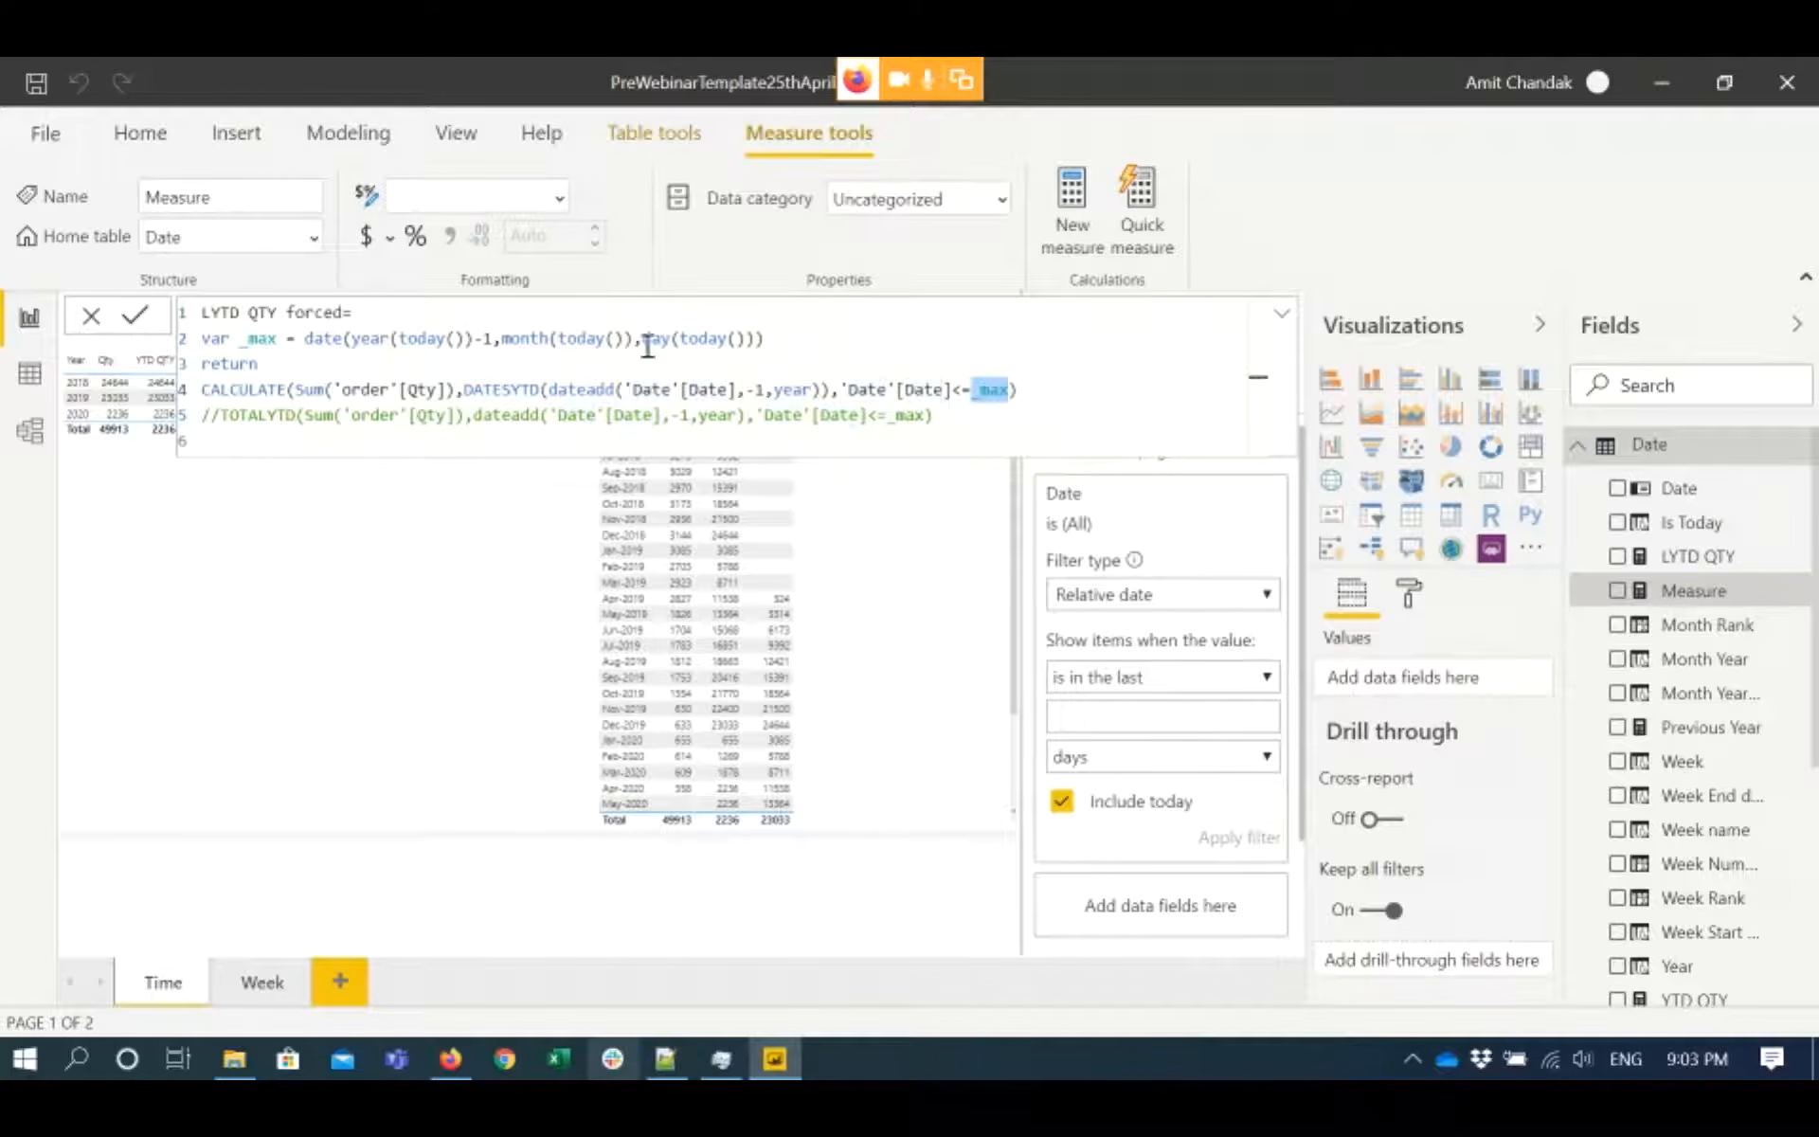
pyautogui.click(511, 392)
pyautogui.doubleClick(563, 389)
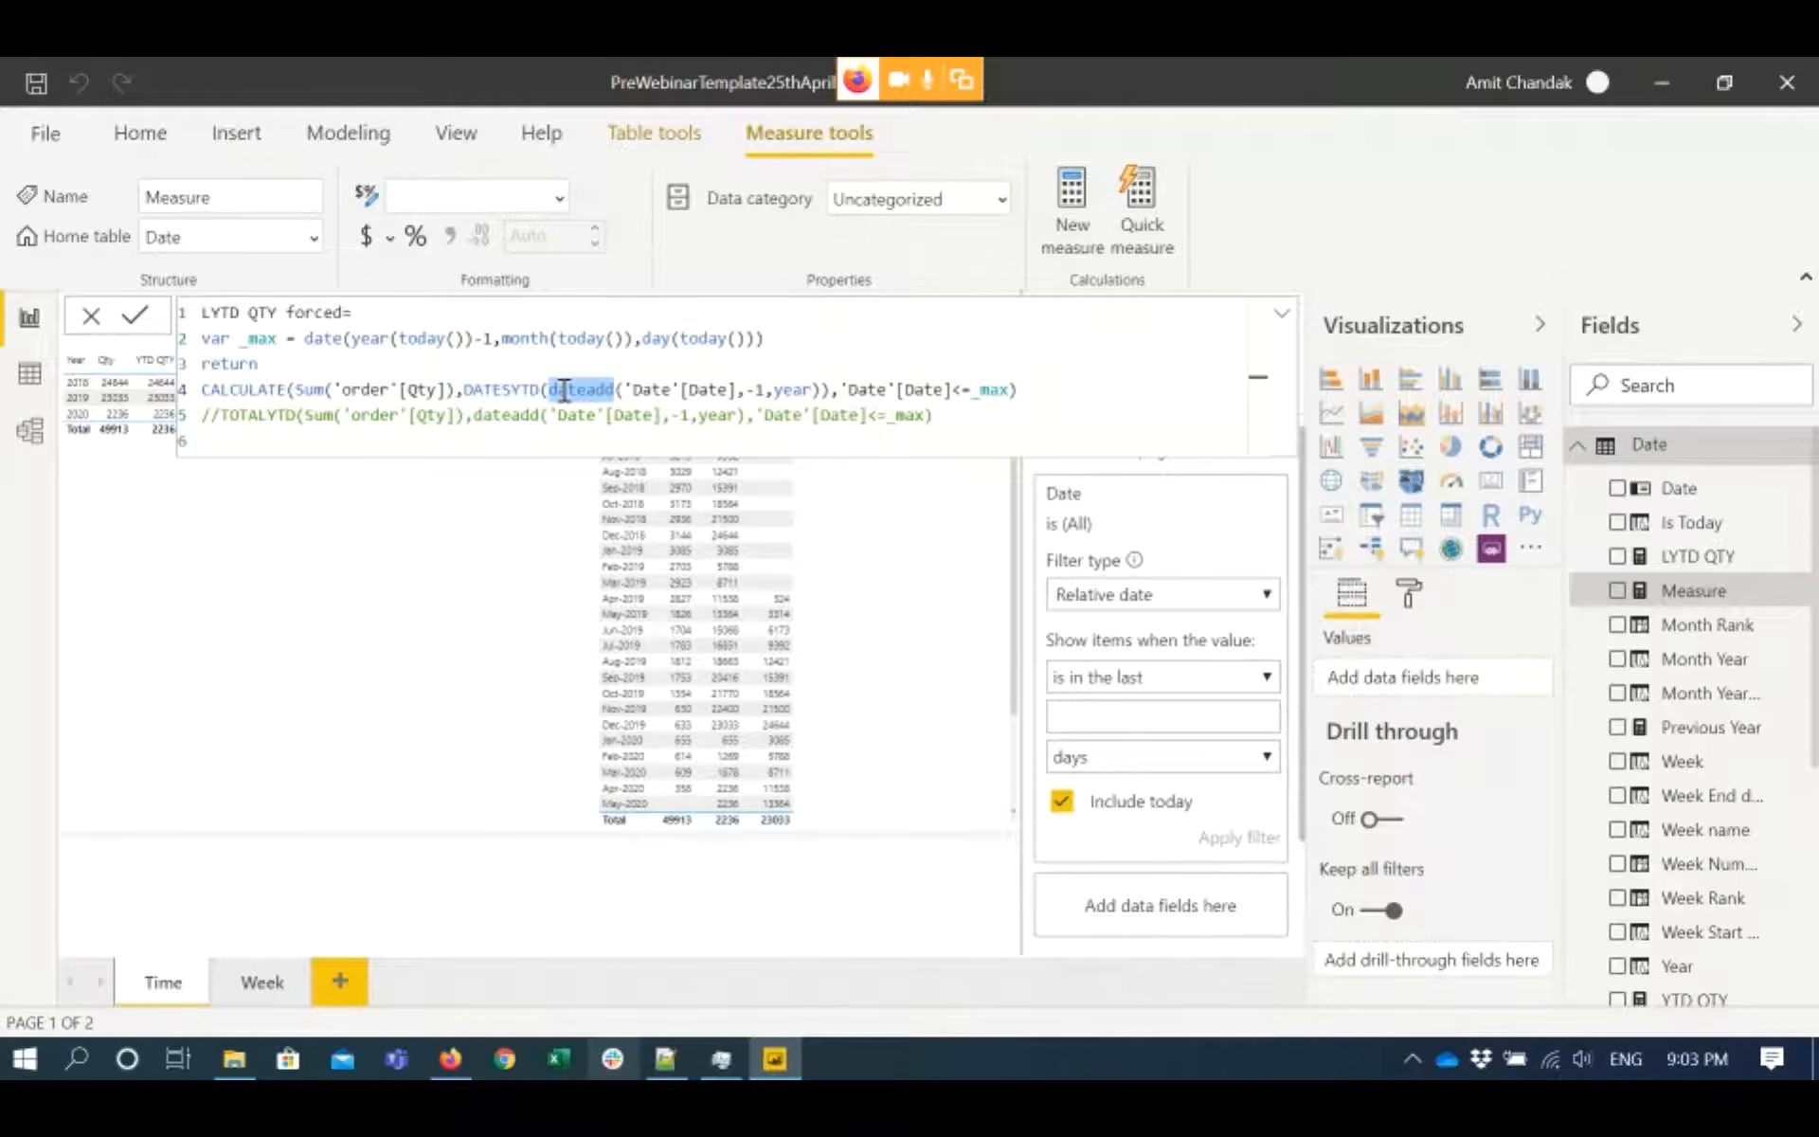
pyautogui.click(456, 389)
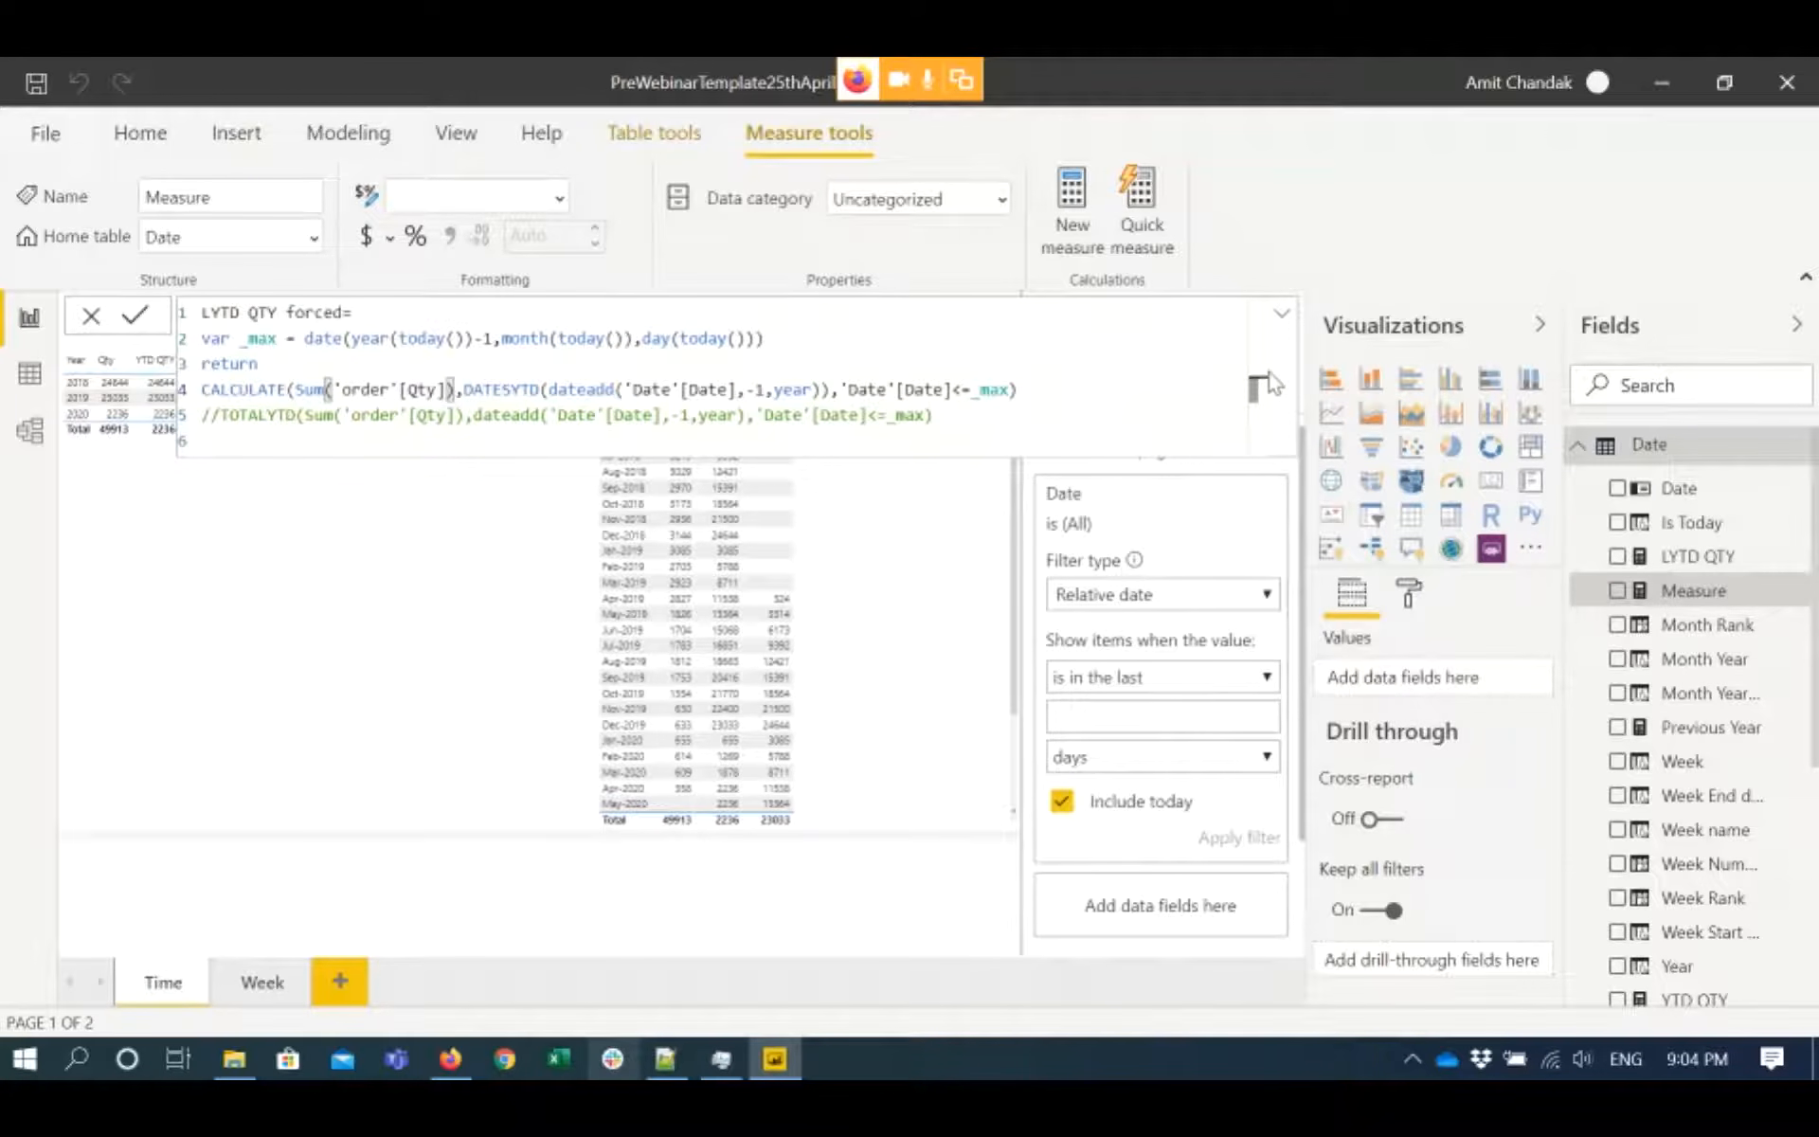
# - Commit the LYTD QTY forced measure and collapse the formula editor
pyautogui.press('Return')
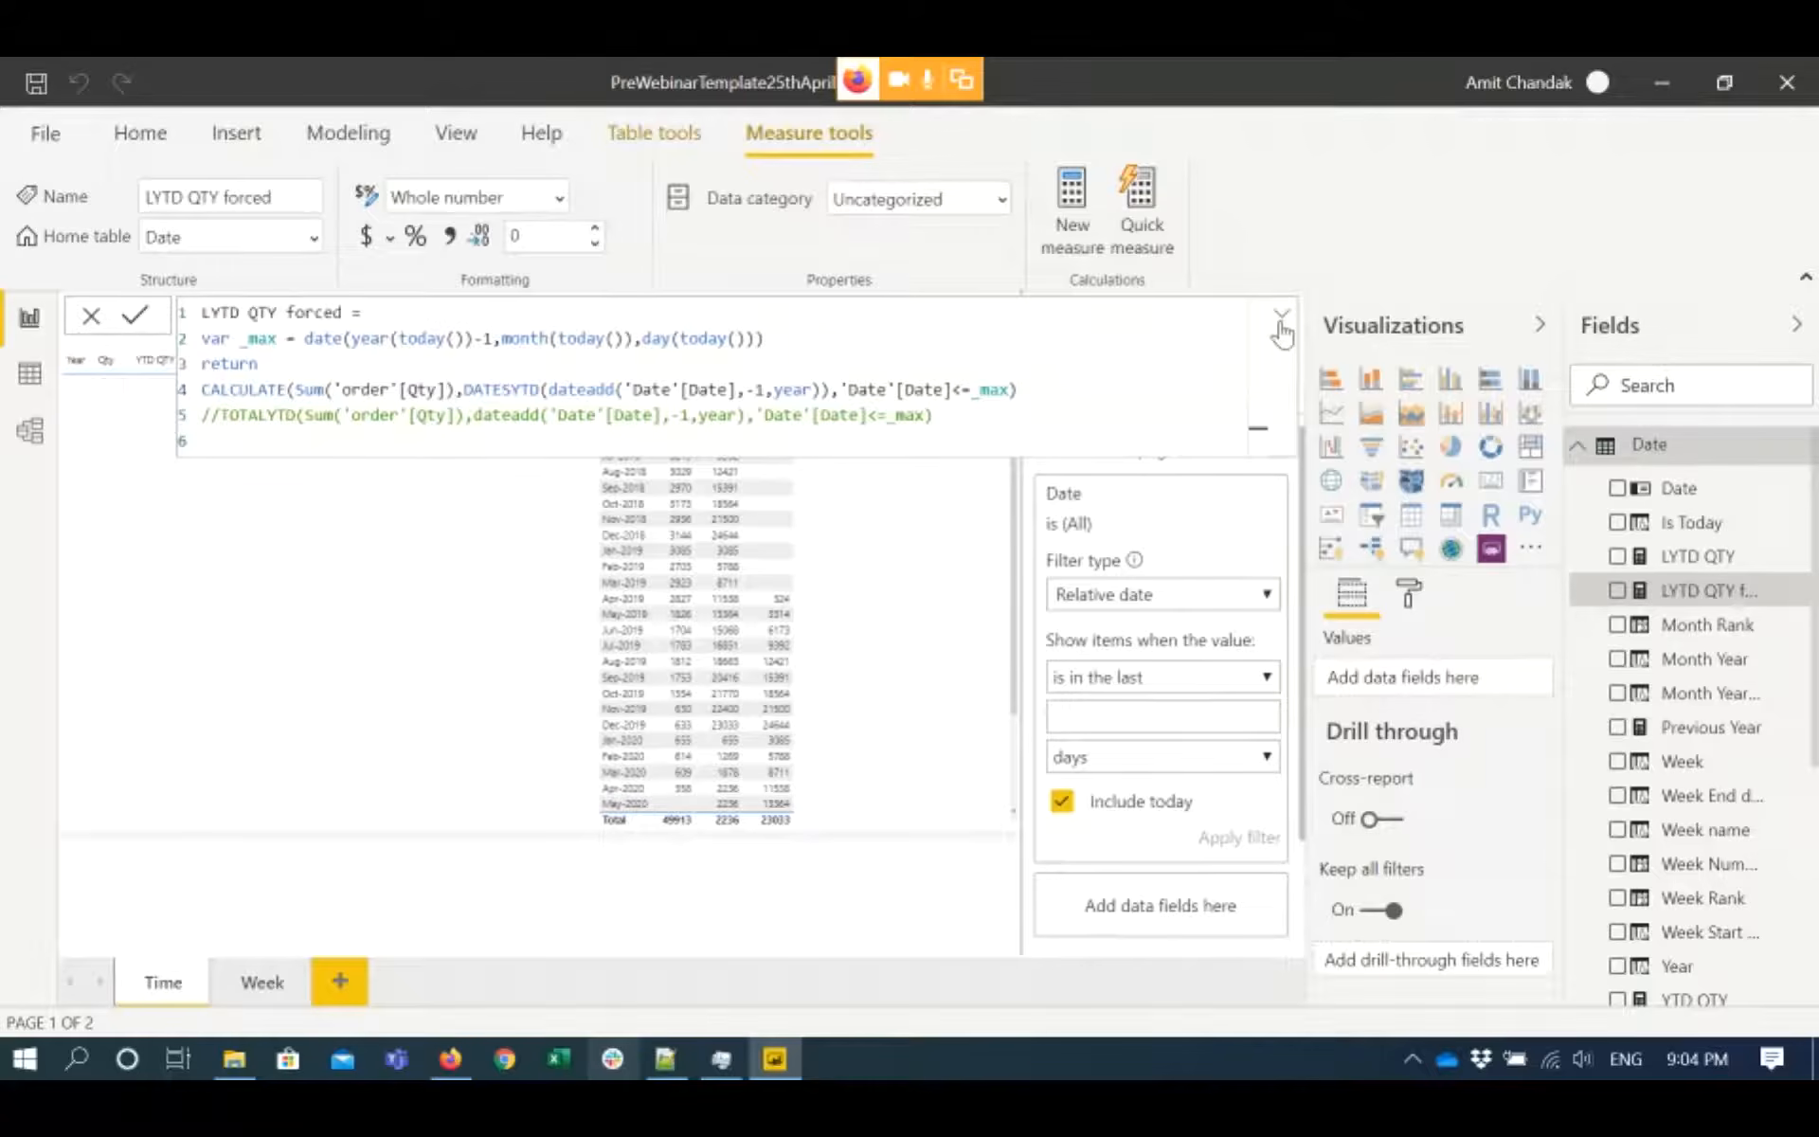
pyautogui.click(1281, 316)
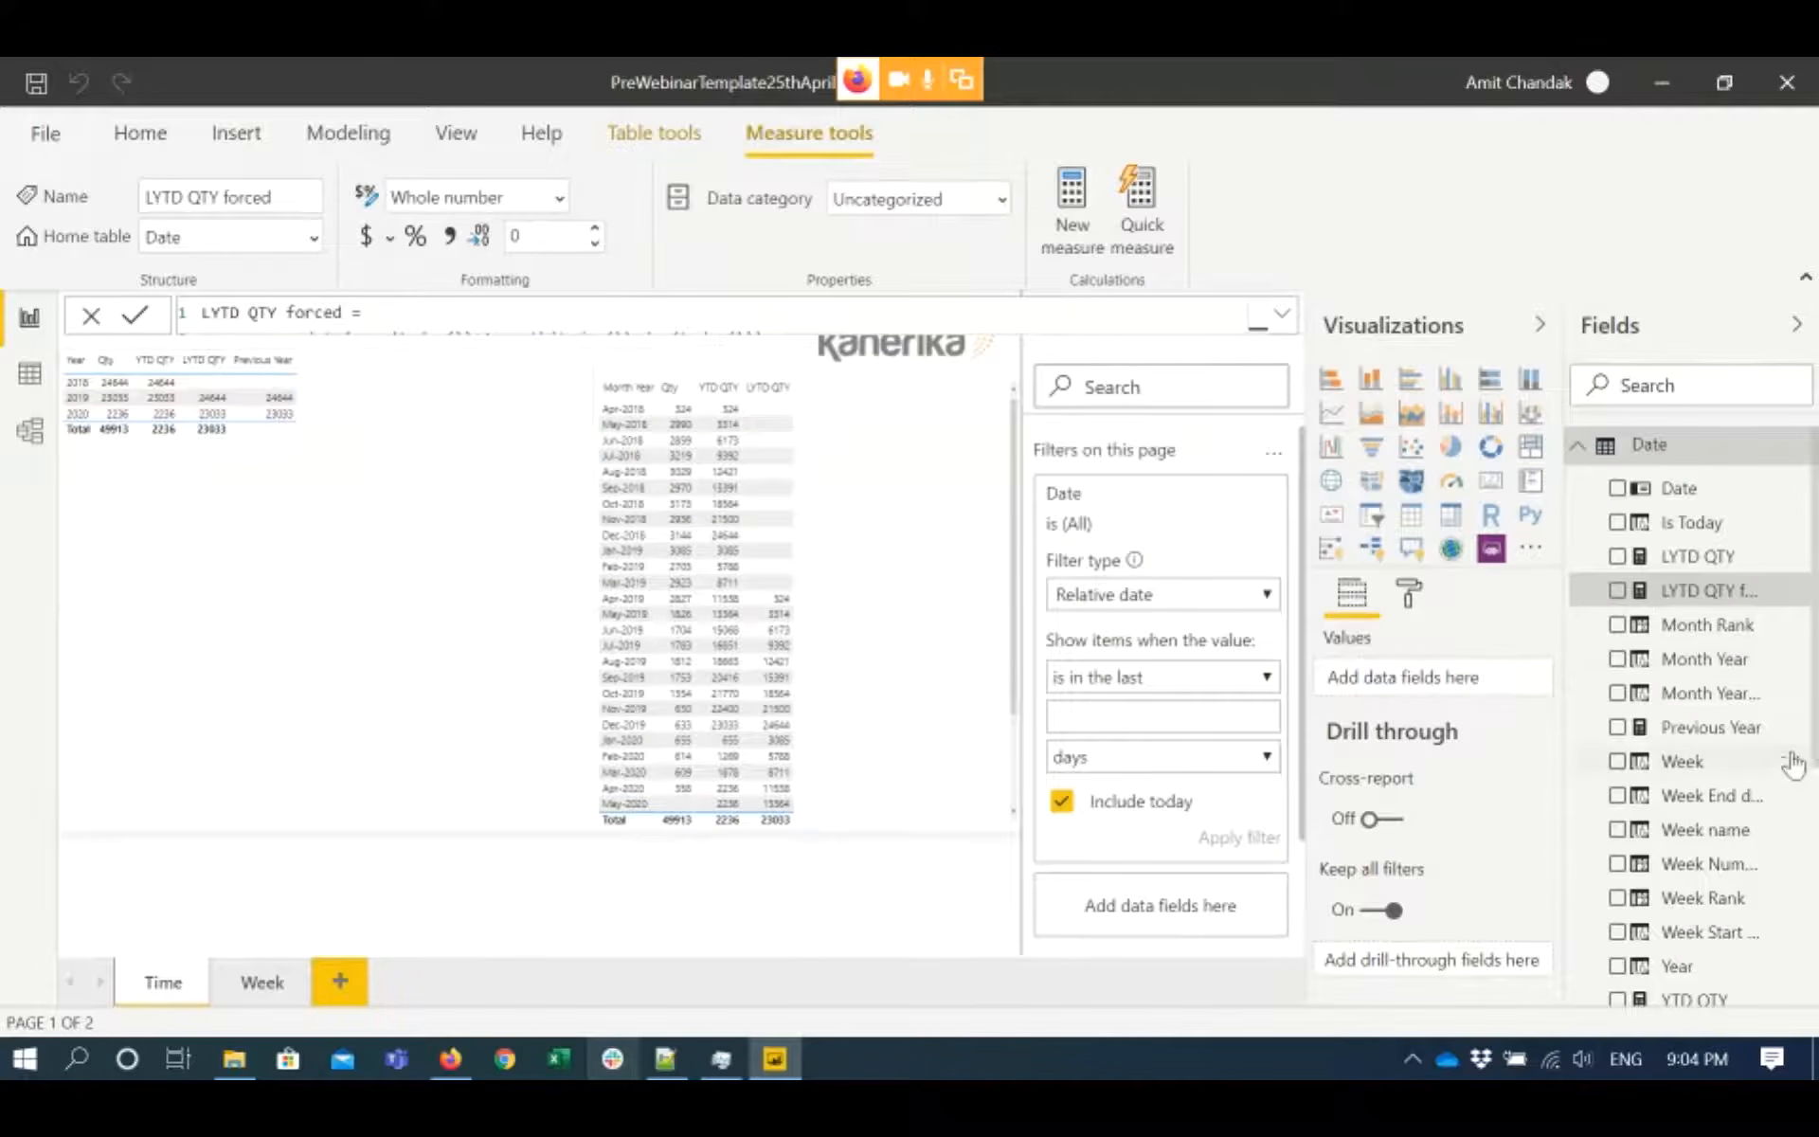
# - Add the YTD QTY forced and LYTD QTY forced measures to the year table, deleting any chart created by accident
pyautogui.scroll(-2, 1780, 767)
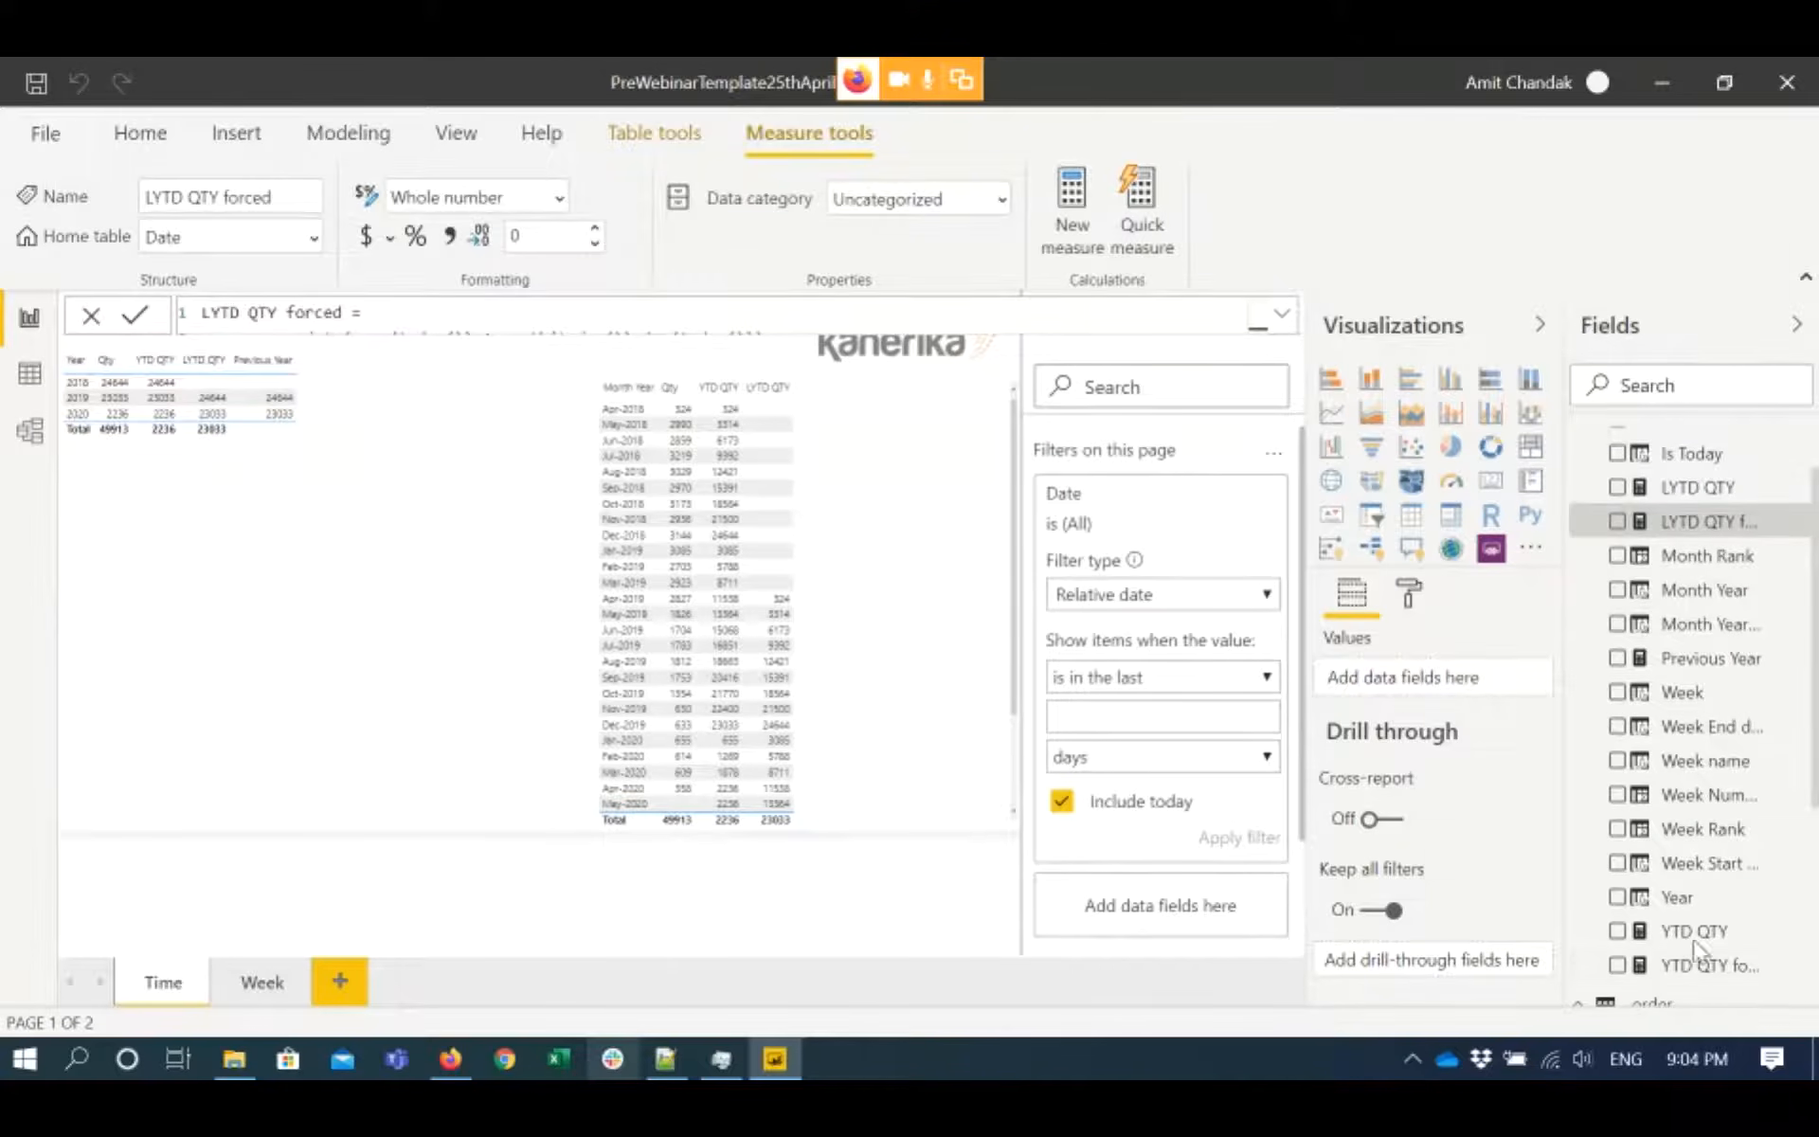
pyautogui.click(1617, 964)
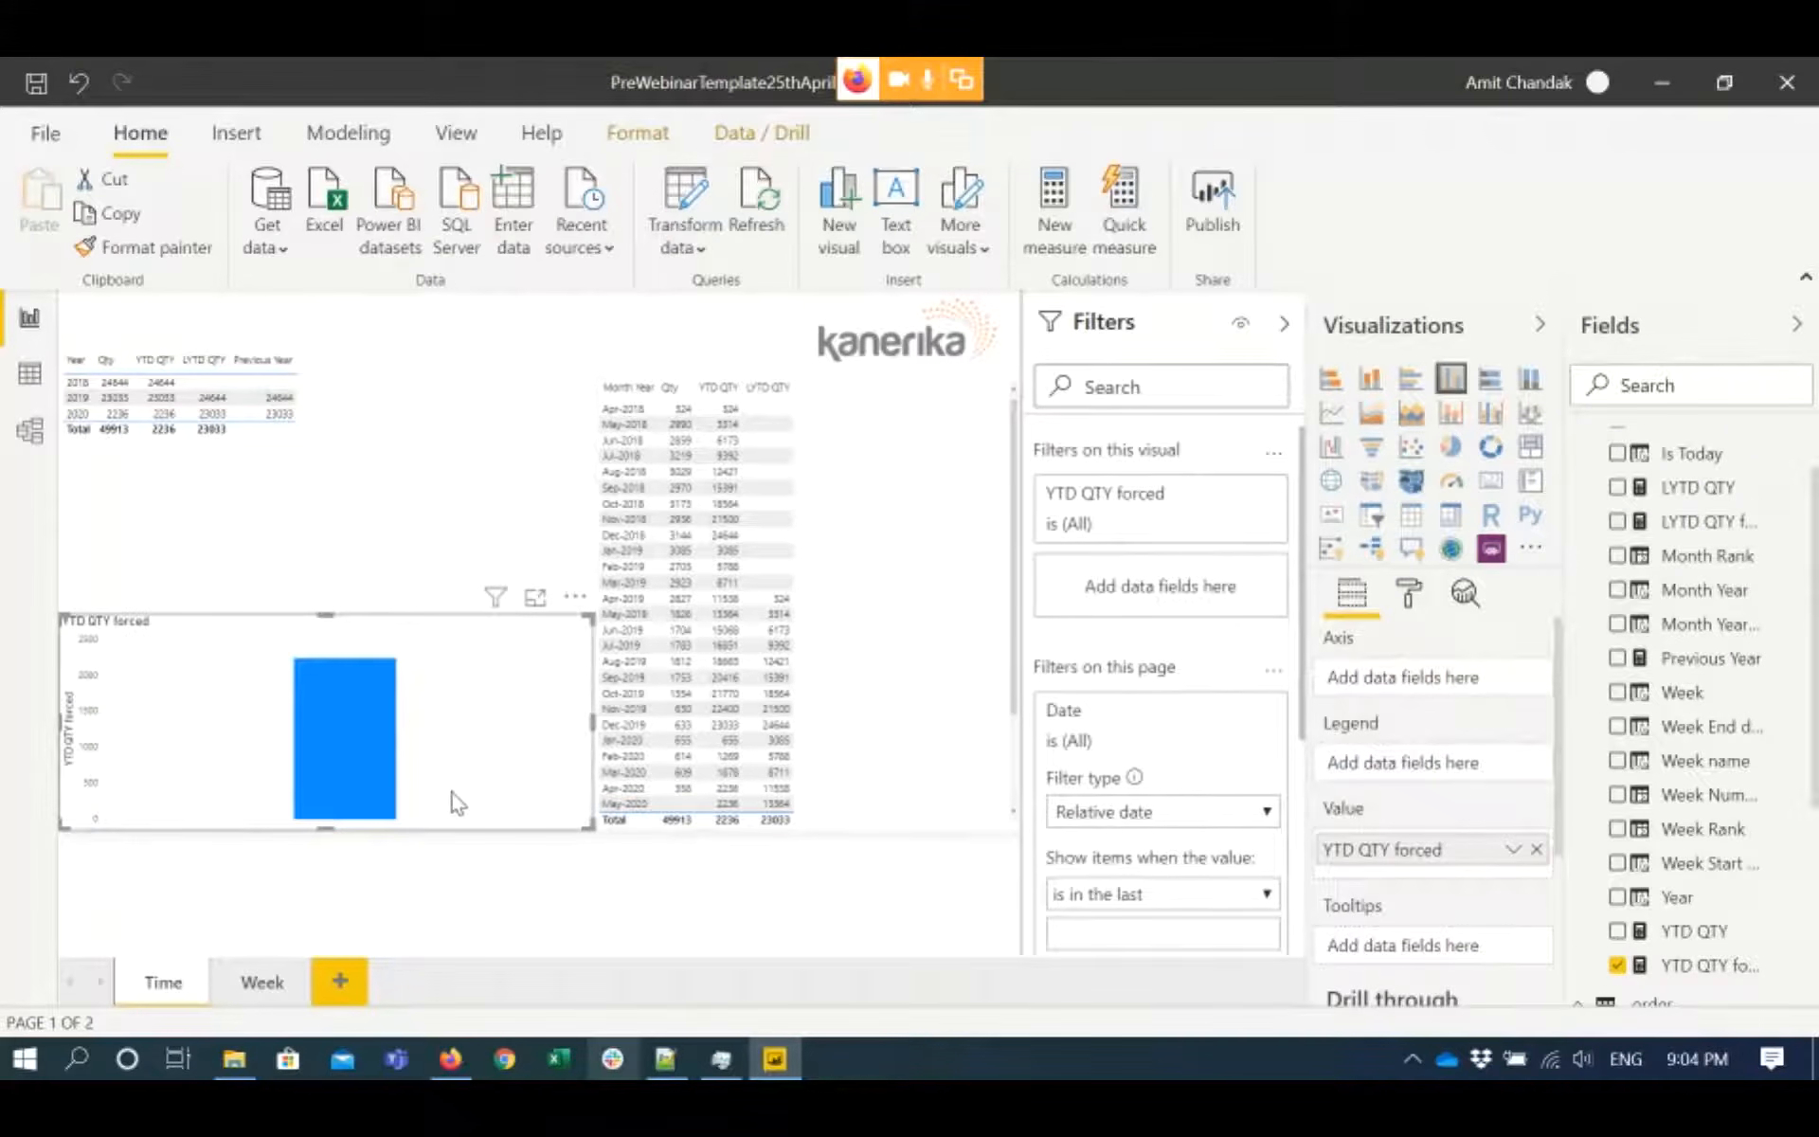
pyautogui.press('Delete')
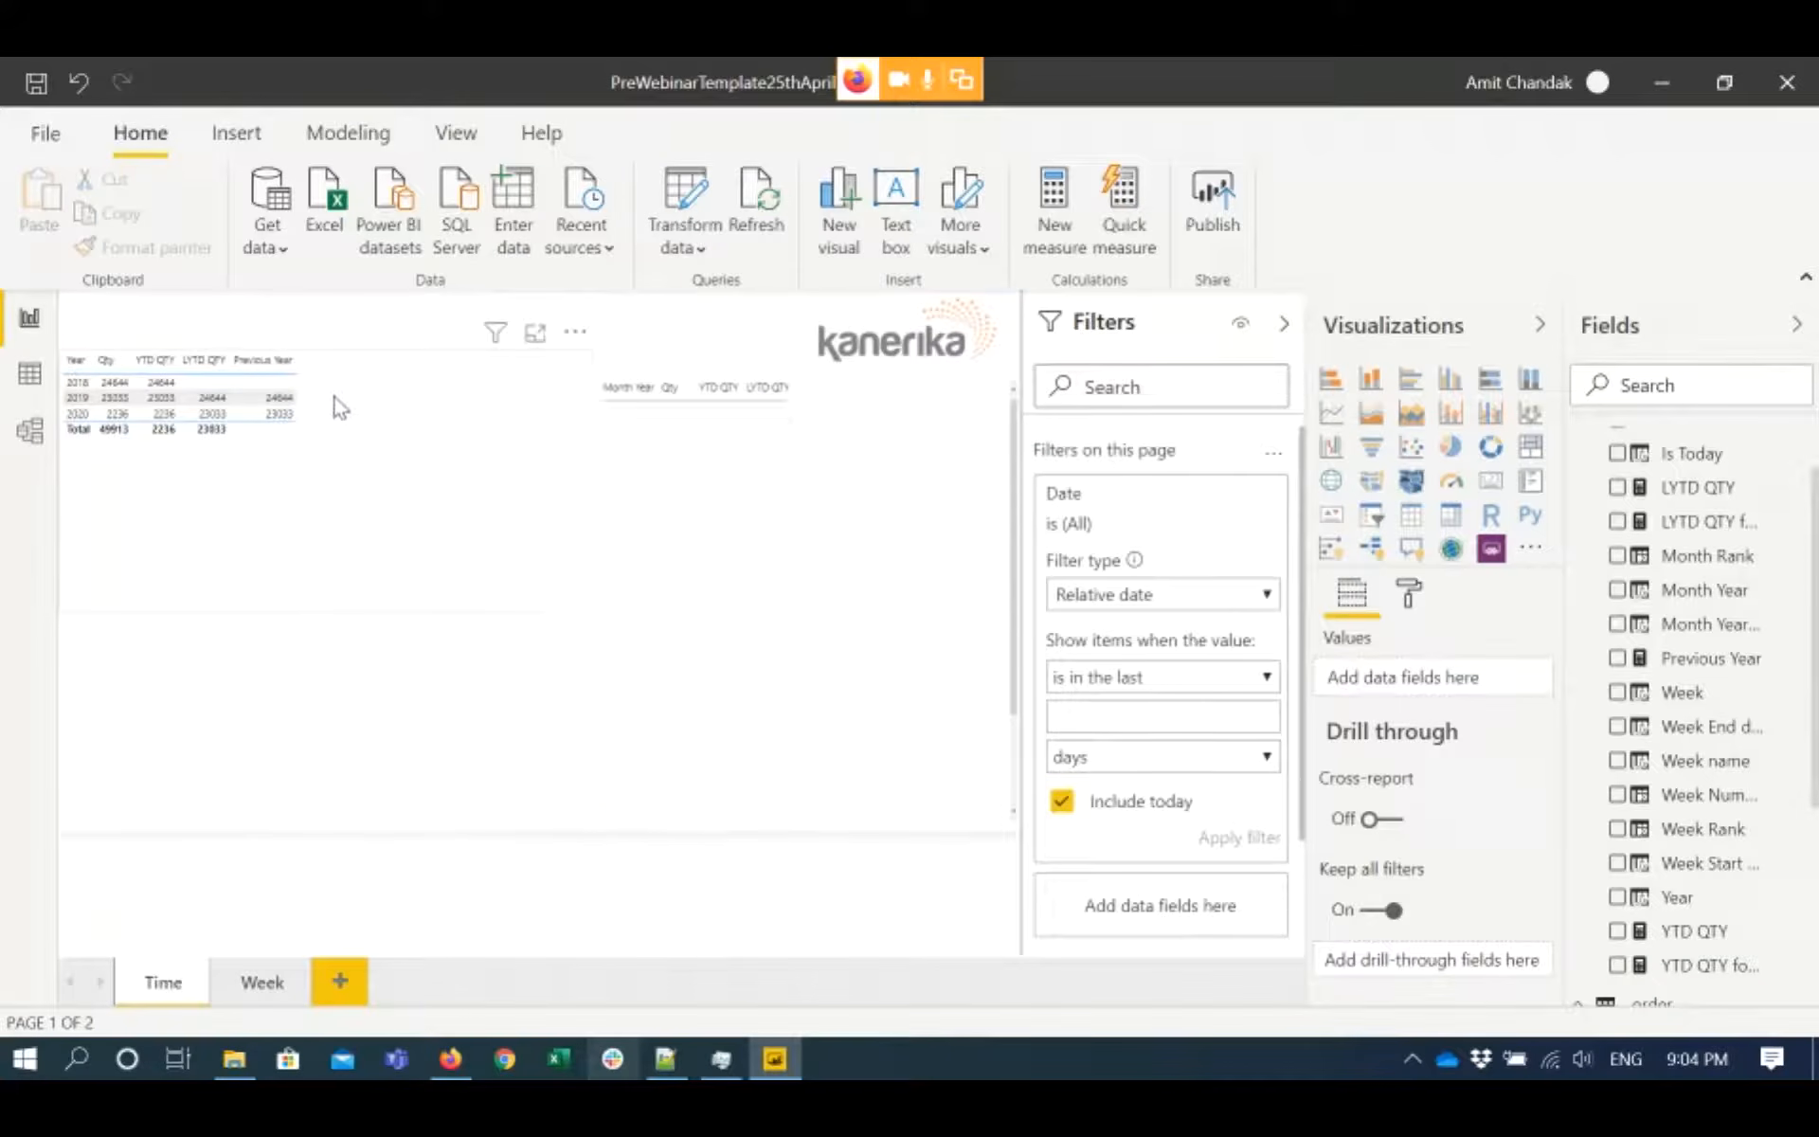
pyautogui.click(336, 408)
pyautogui.click(1619, 966)
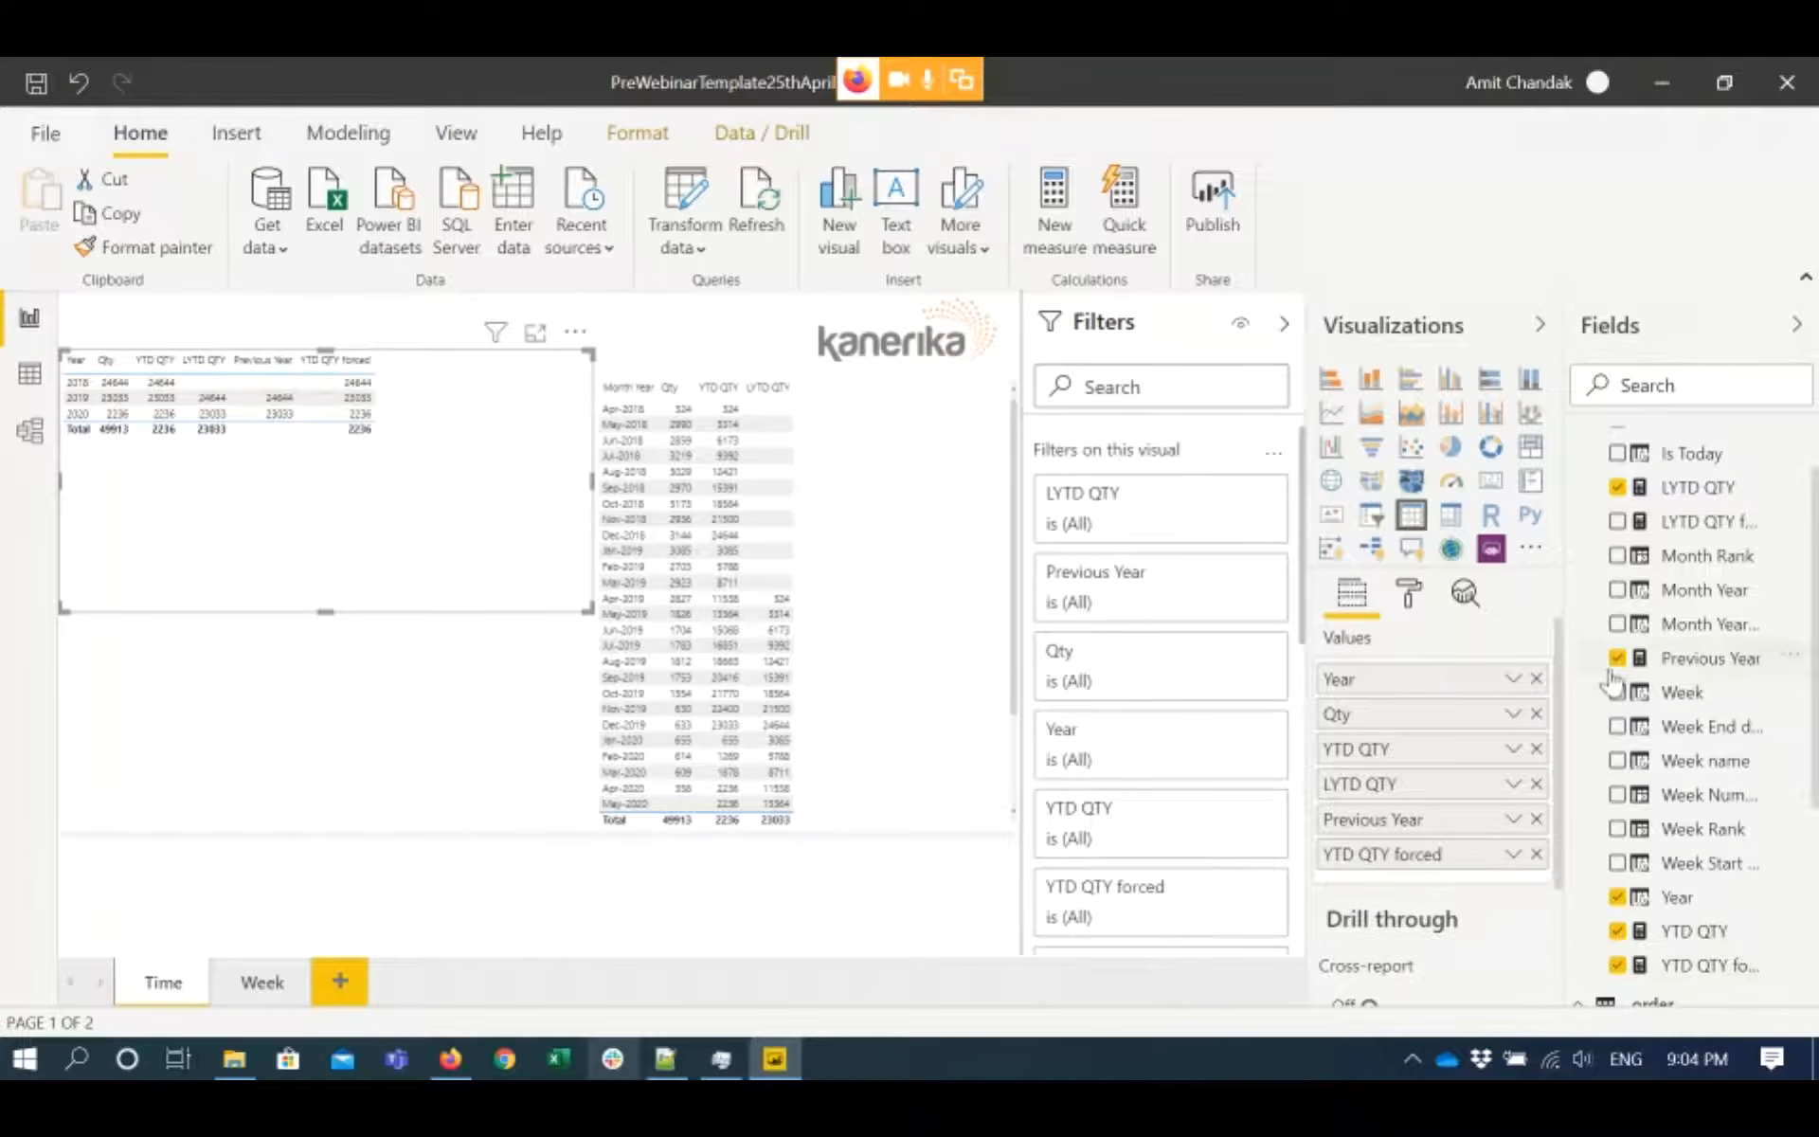
pyautogui.click(1618, 522)
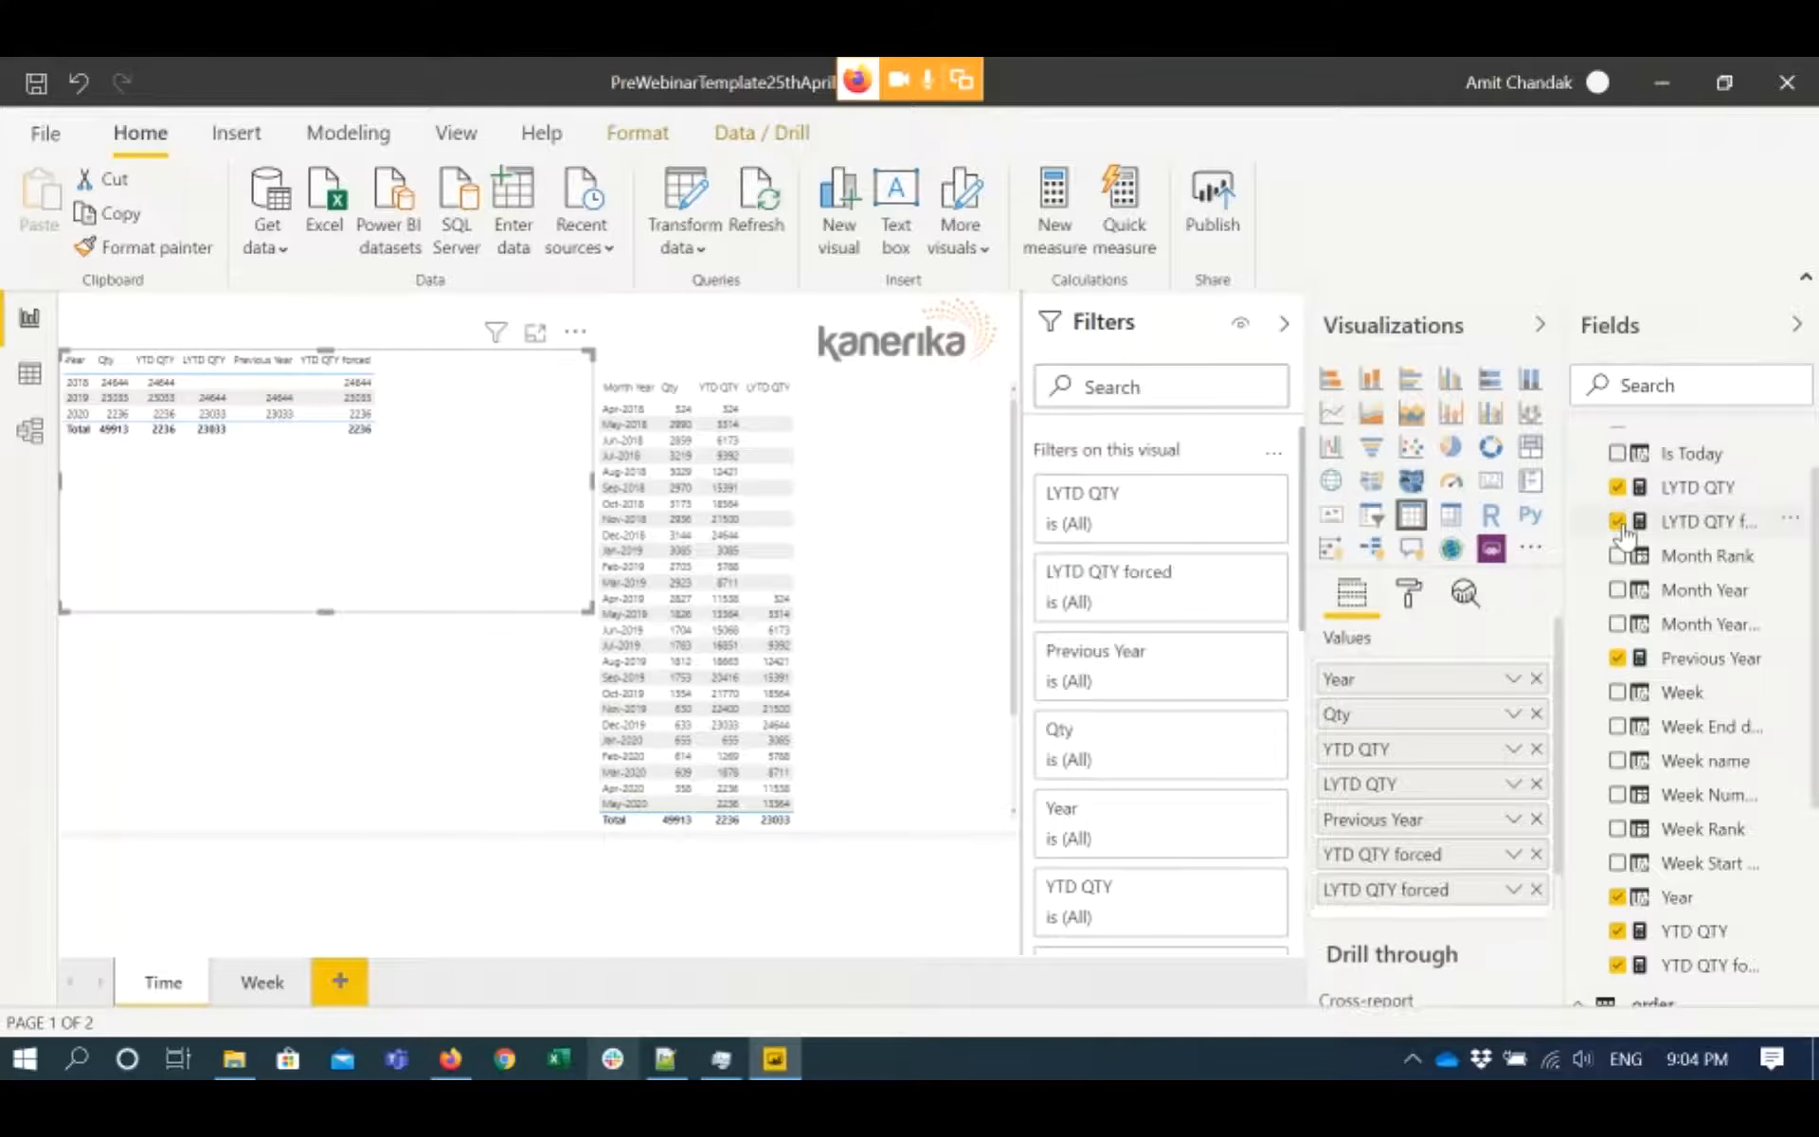
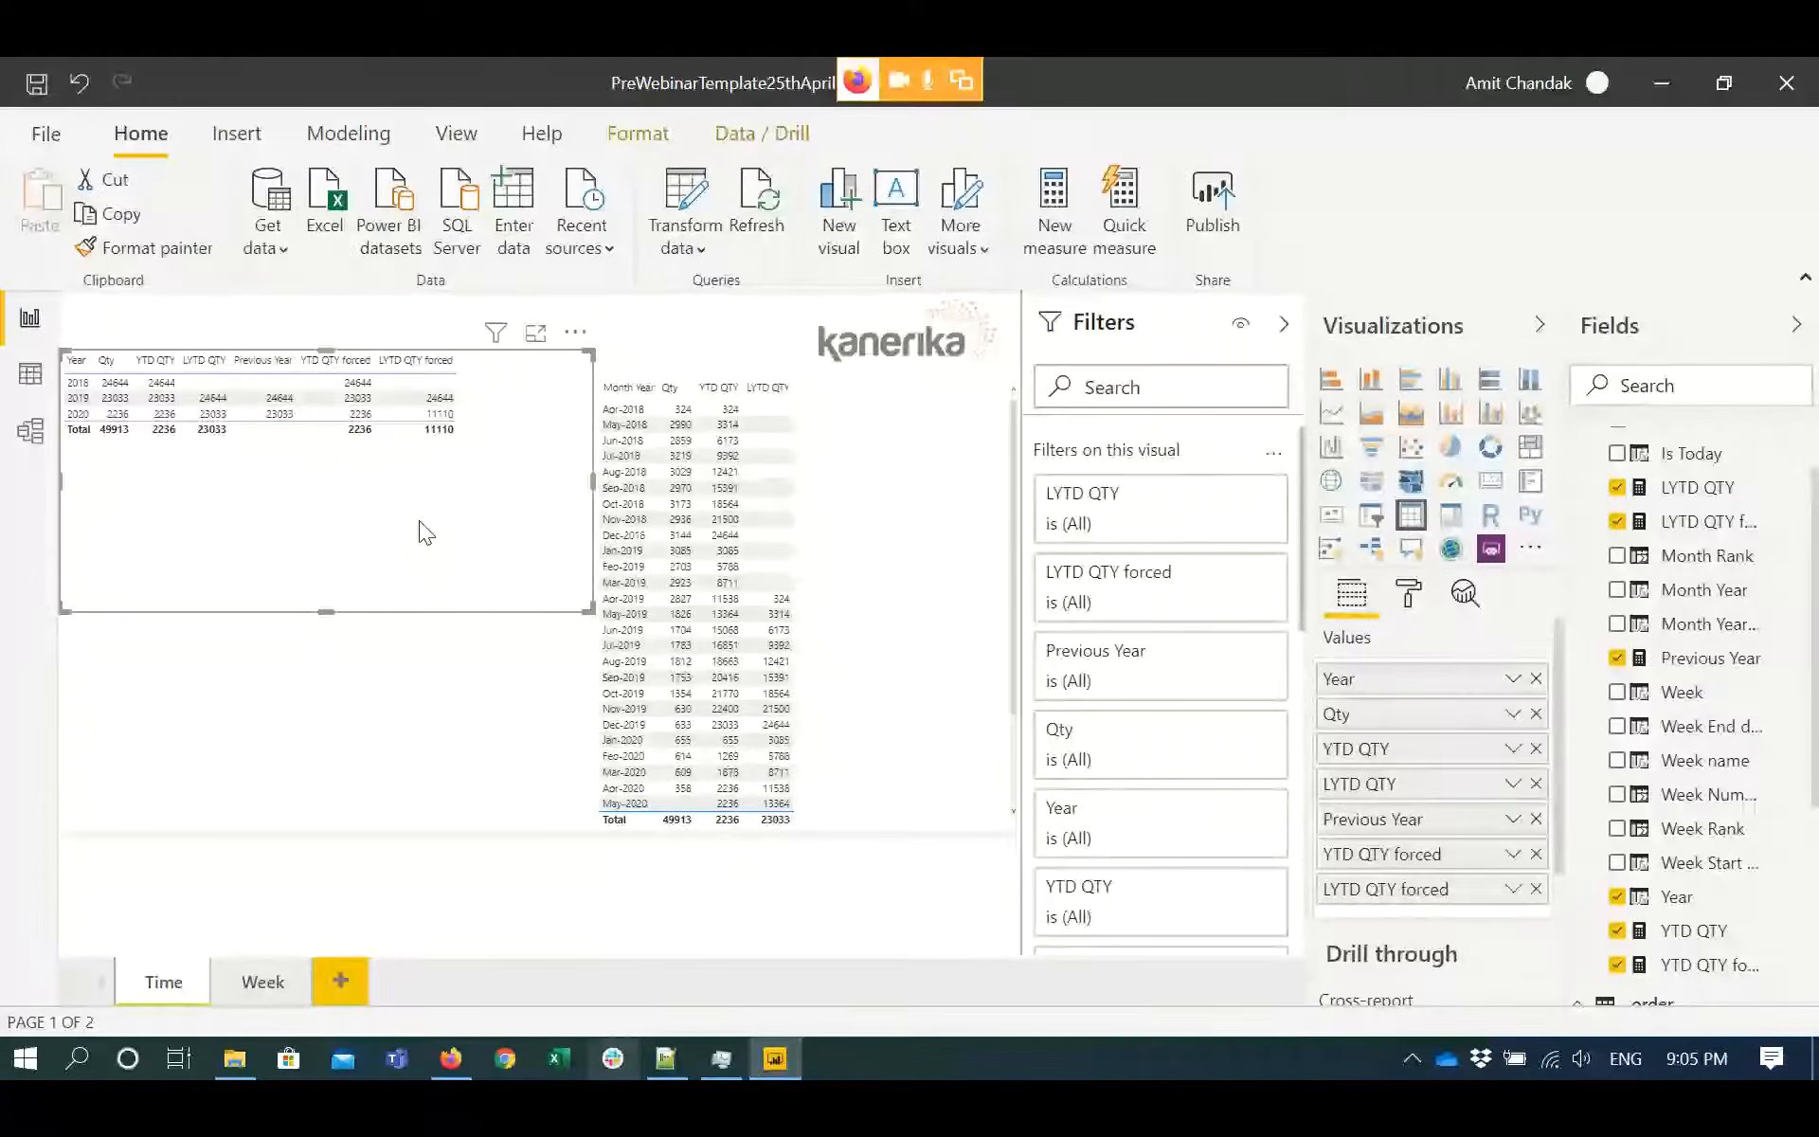
# - Check the webinar page in Firefox and the This Year and Last Year formulas in the Notepad++ notes, then return to the report
pyautogui.click(450, 1060)
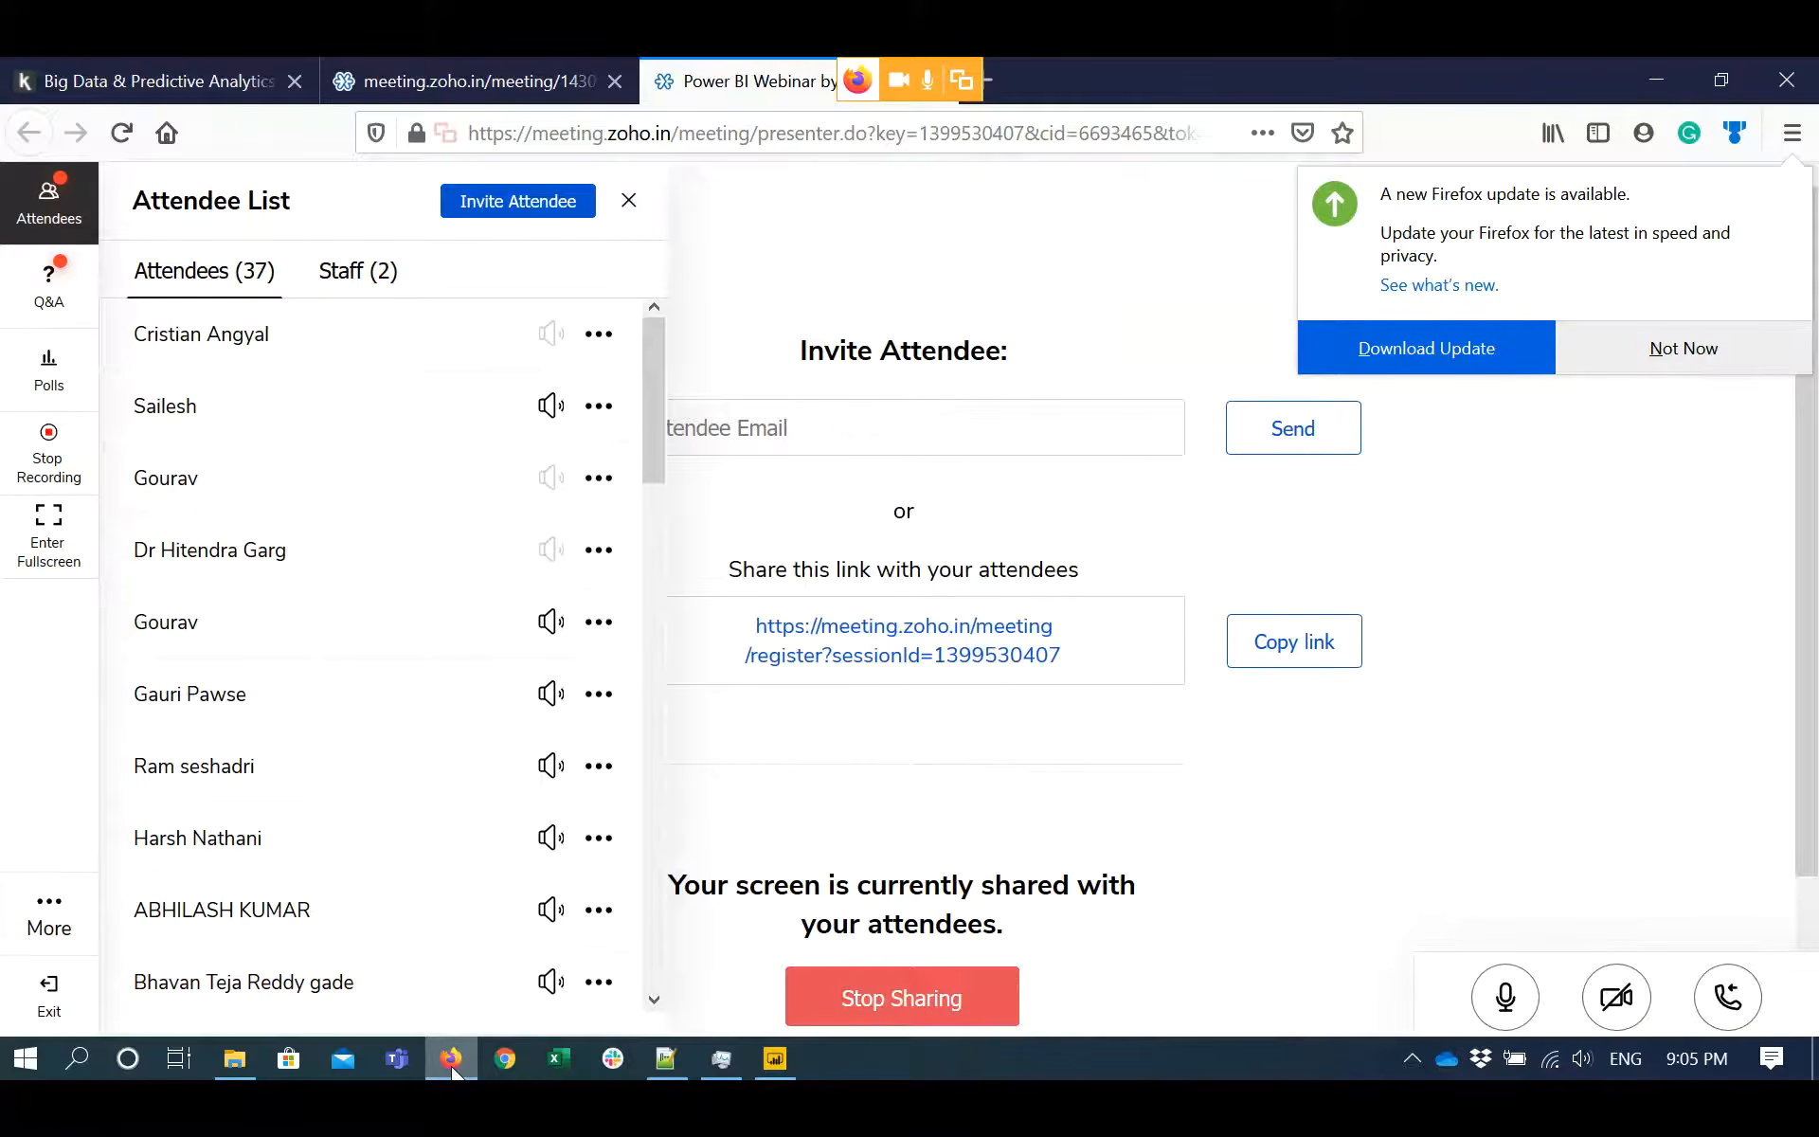
pyautogui.click(452, 1061)
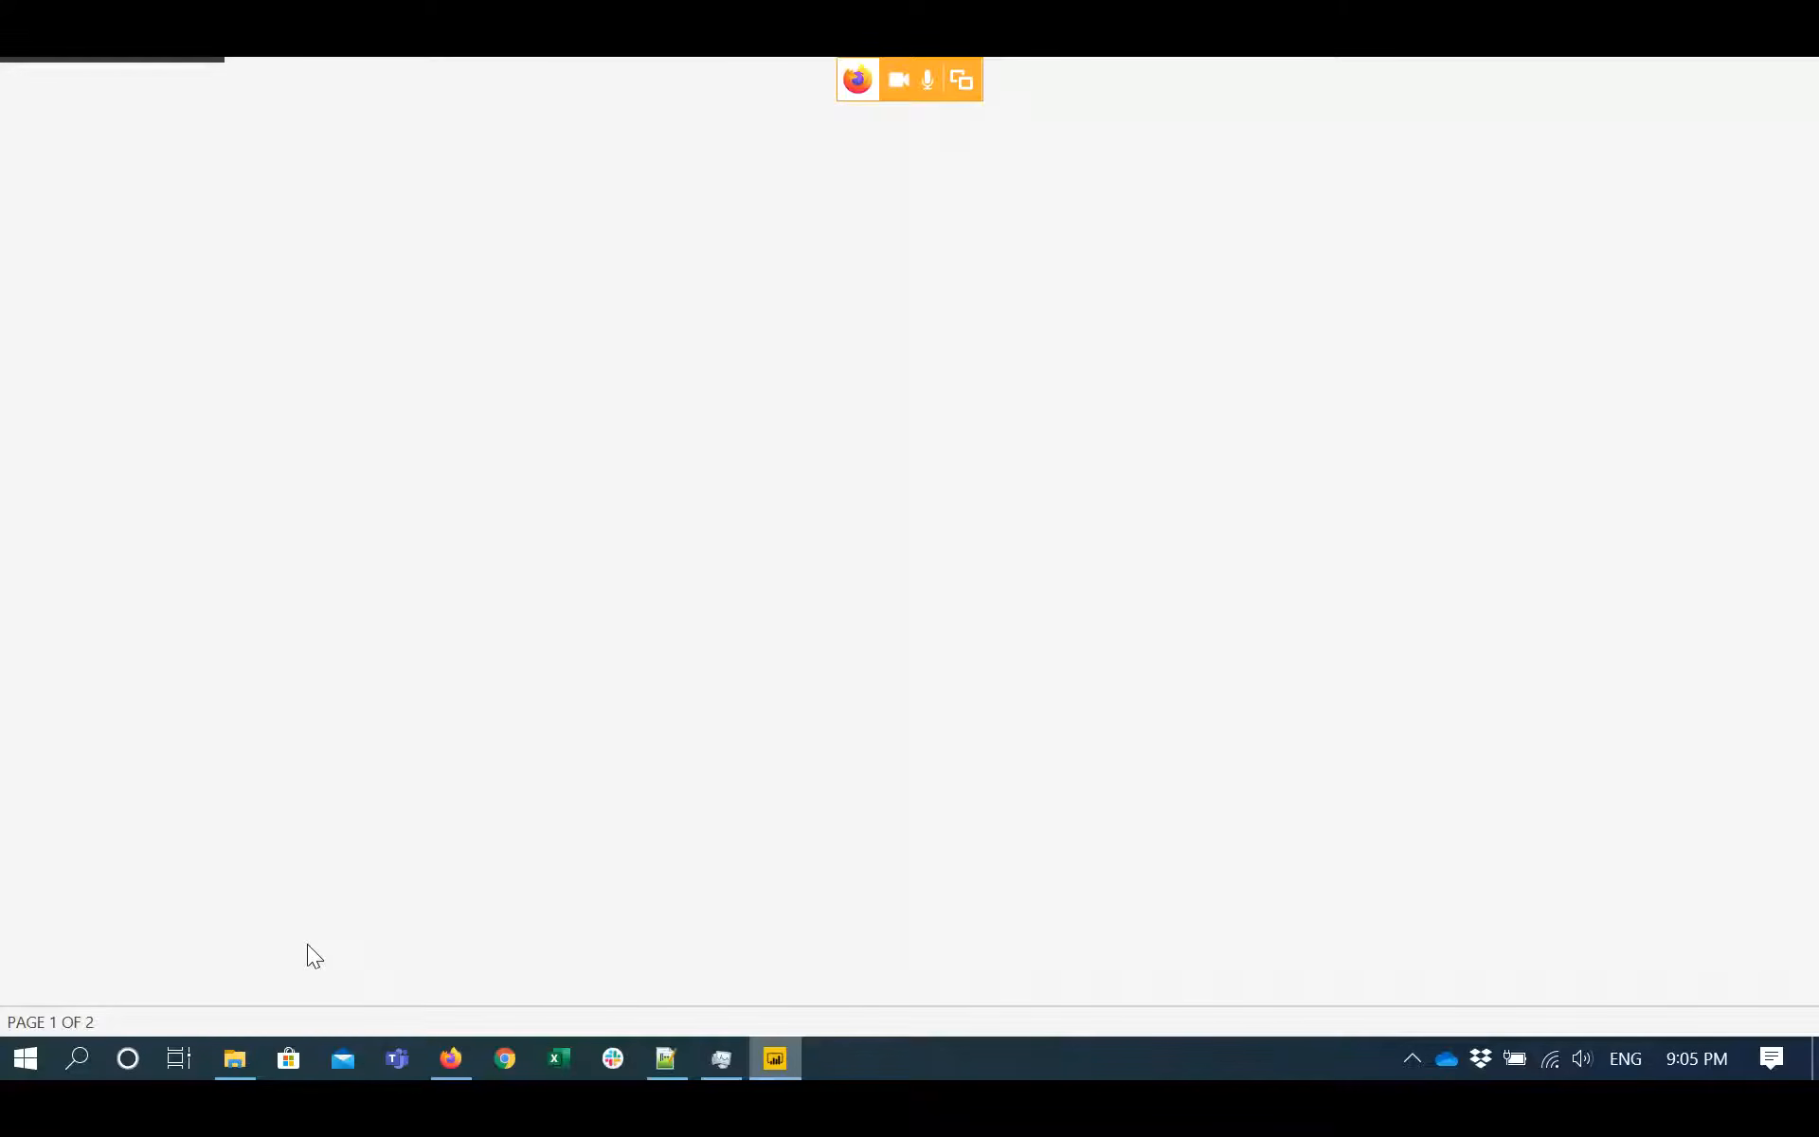
pyautogui.hotkey('alt', 'Tab')
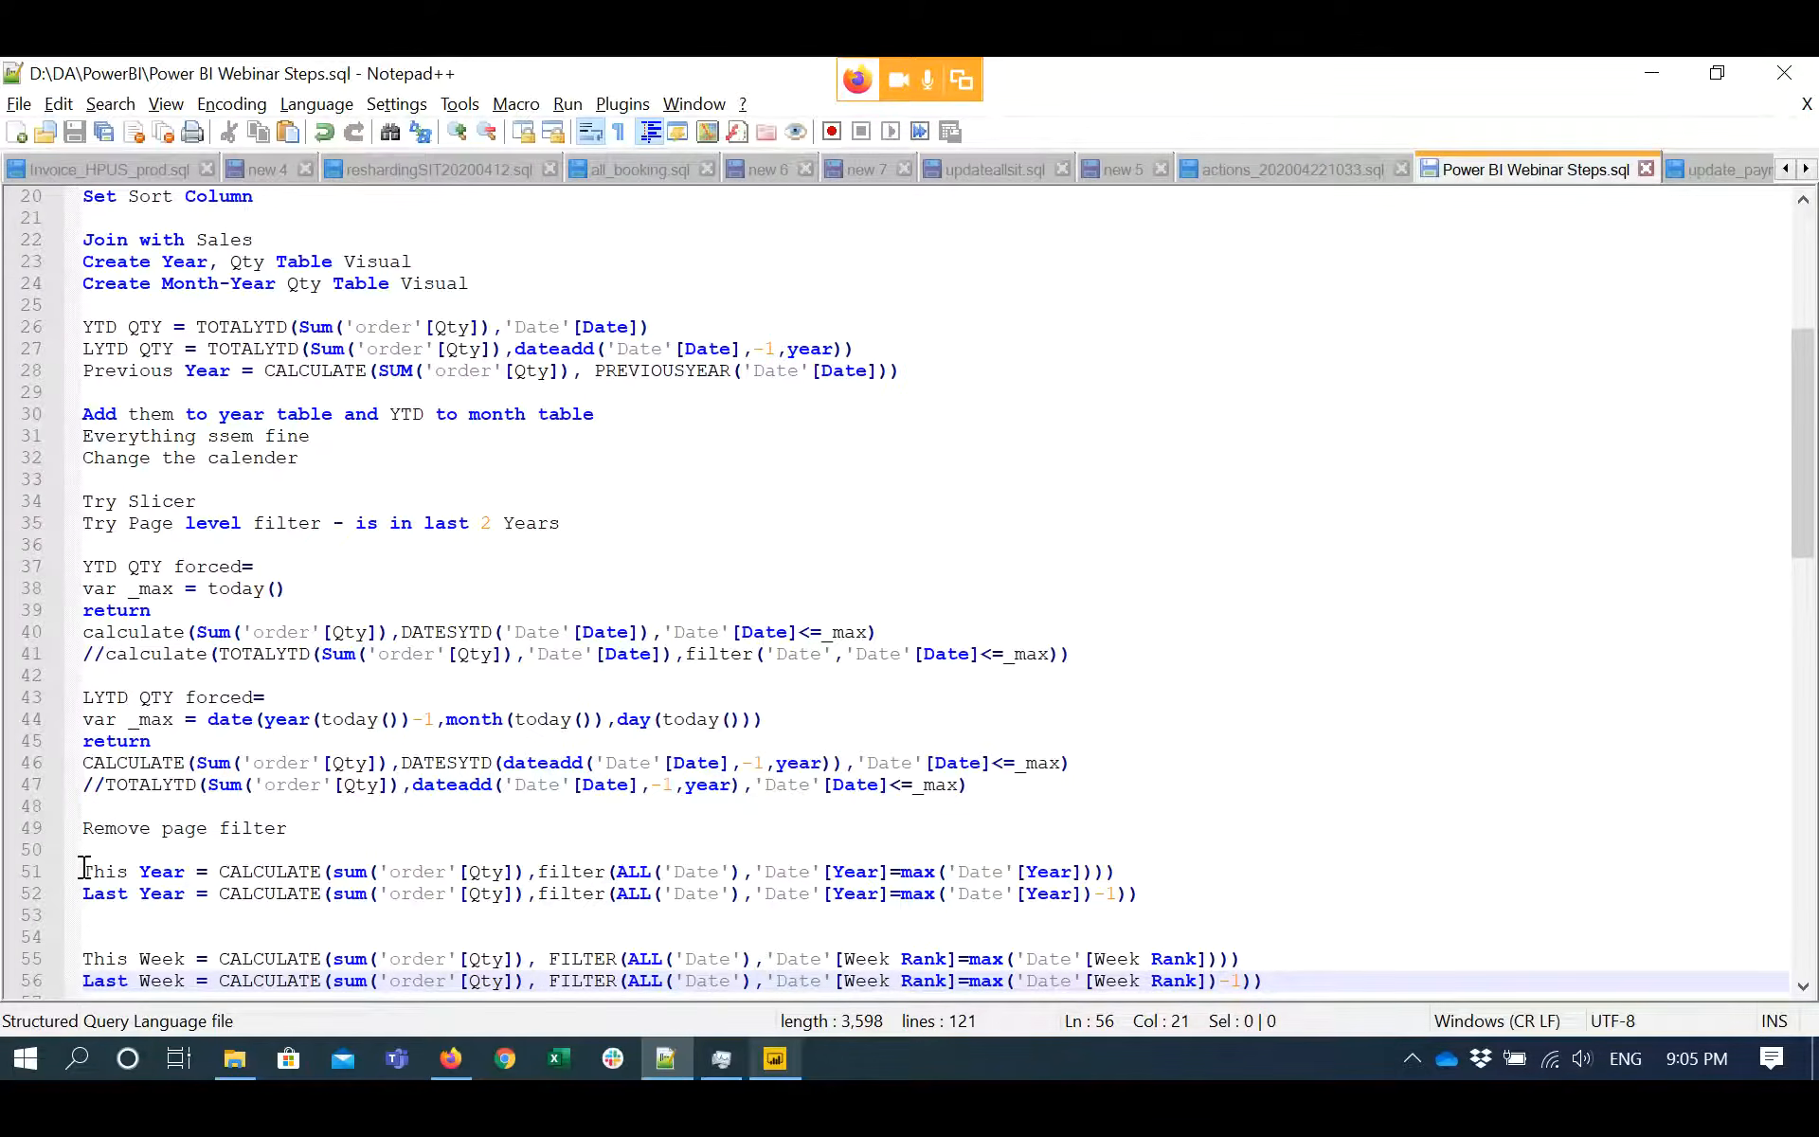
pyautogui.click(85, 868)
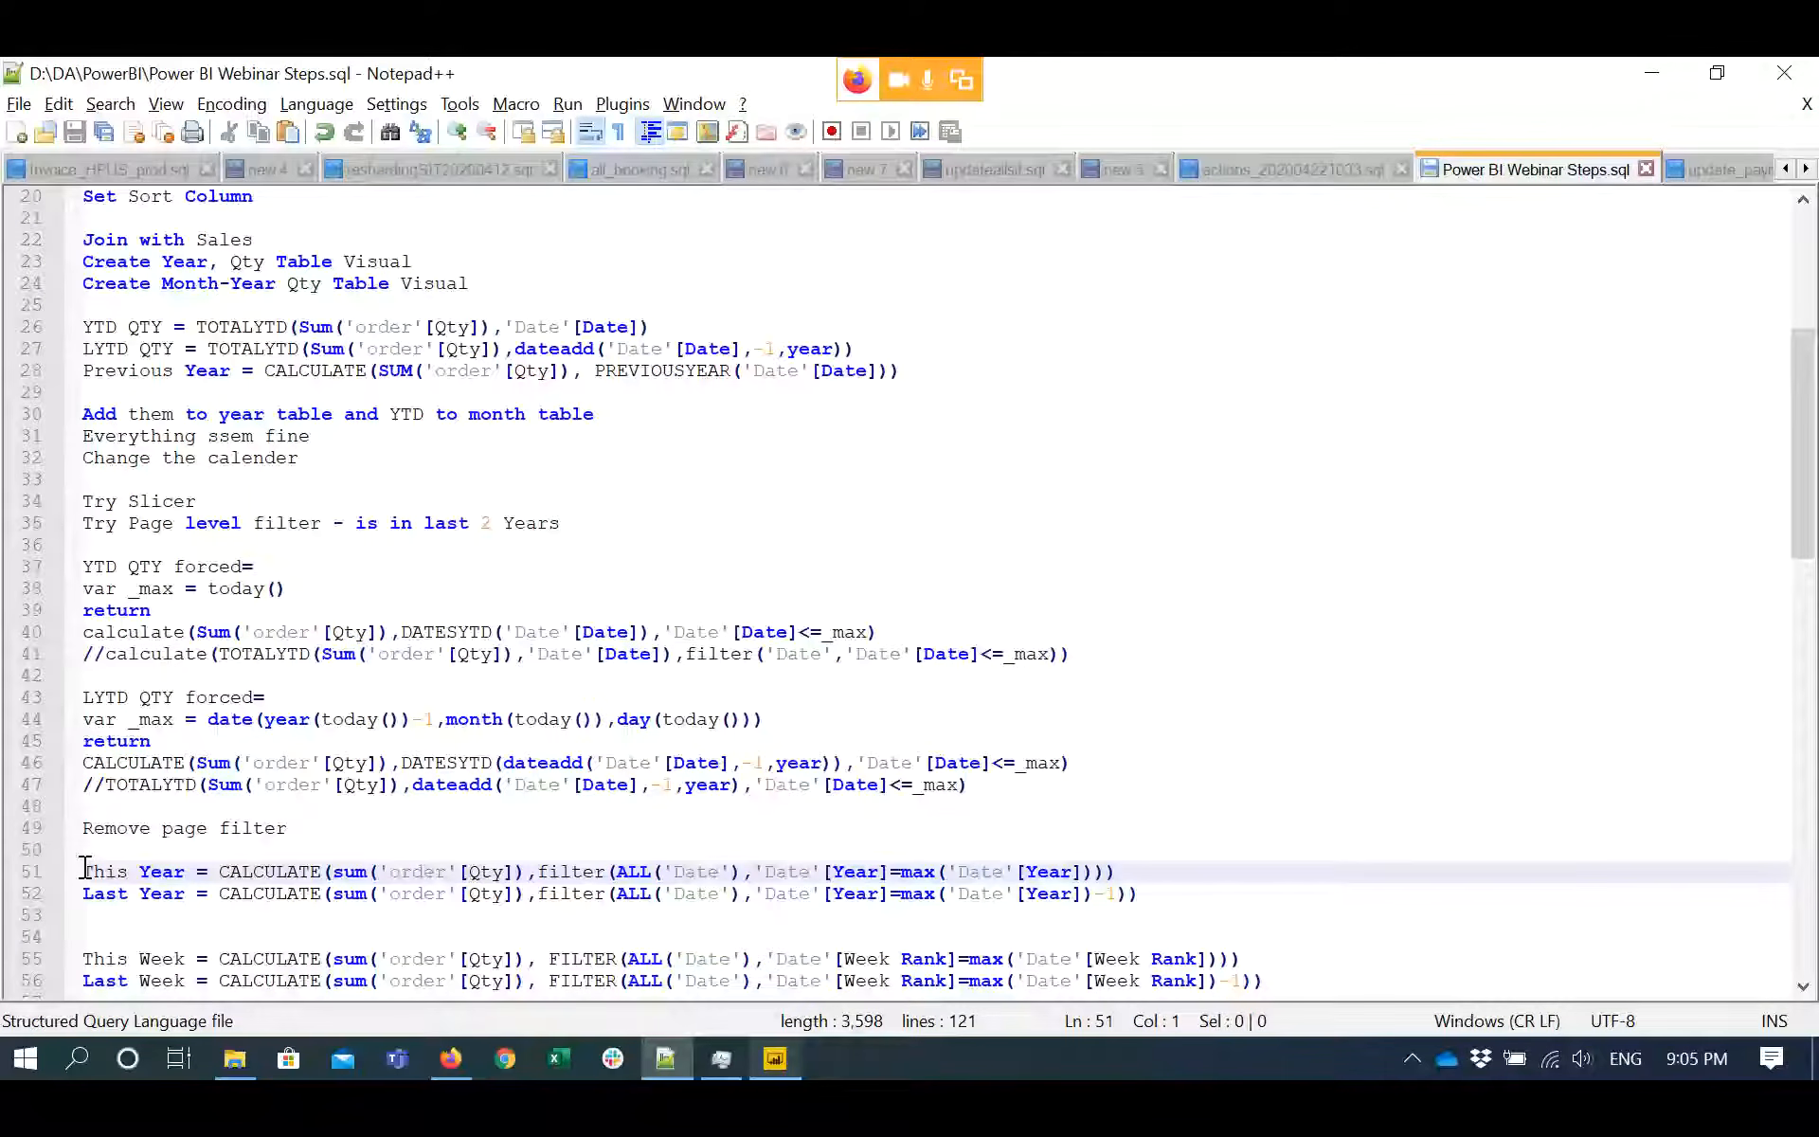
pyautogui.hotkey('alt', 'Tab')
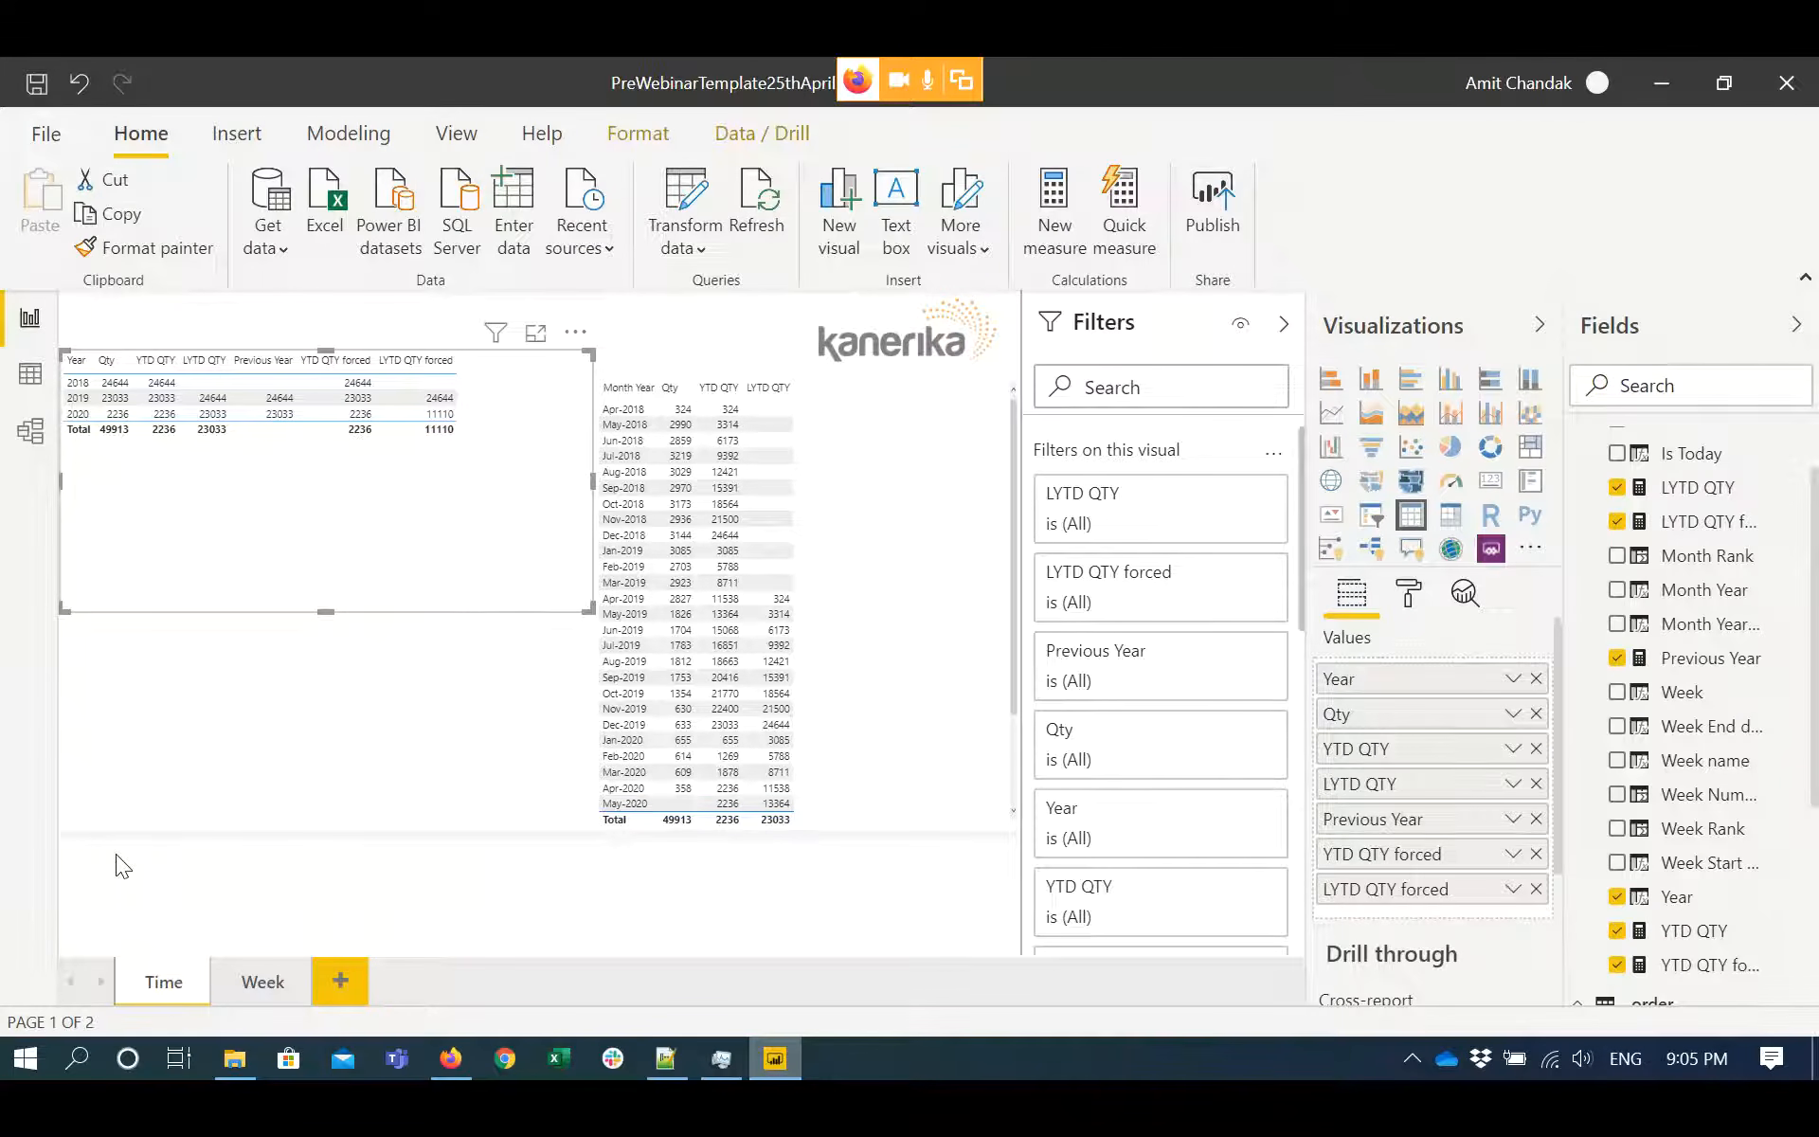
# - Narrow the month table from its left edge and widen the year table toward it
pyautogui.click(603, 628)
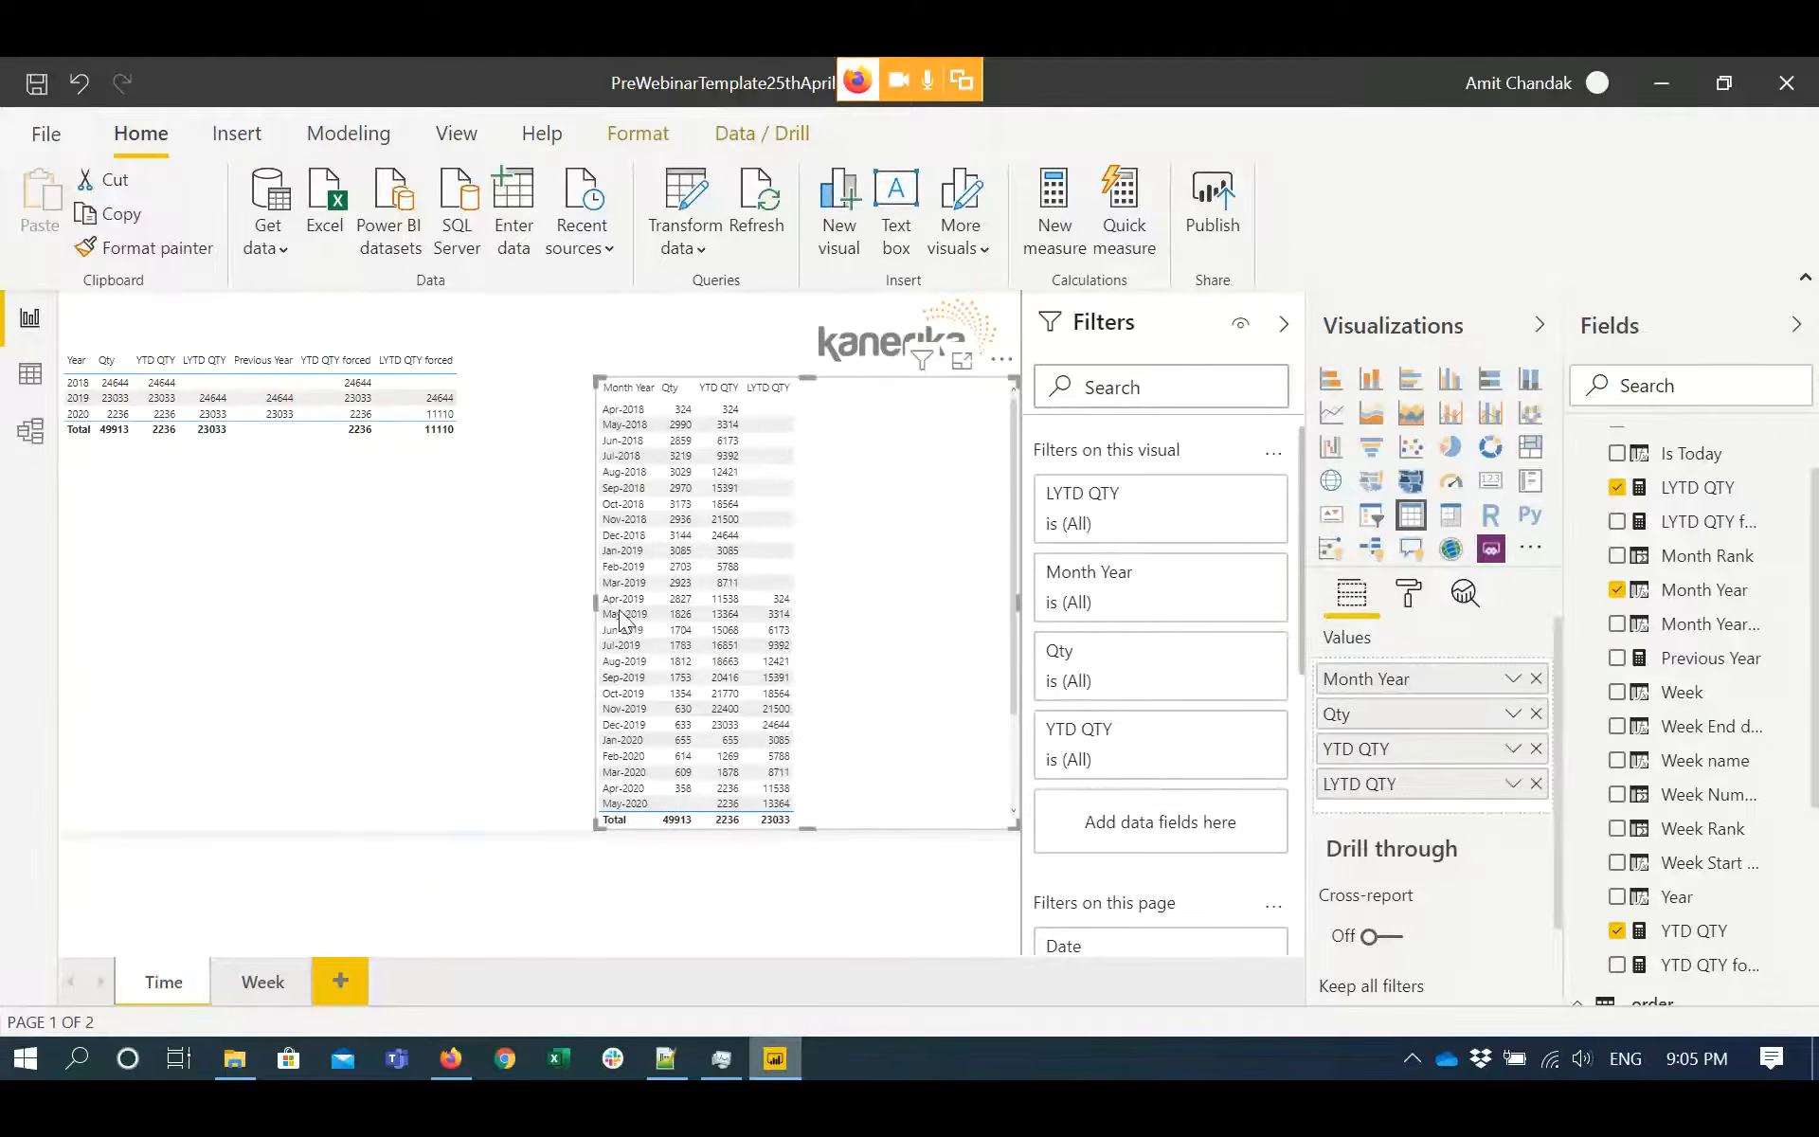
pyautogui.moveTo(666, 617); pyautogui.dragTo(677, 617)
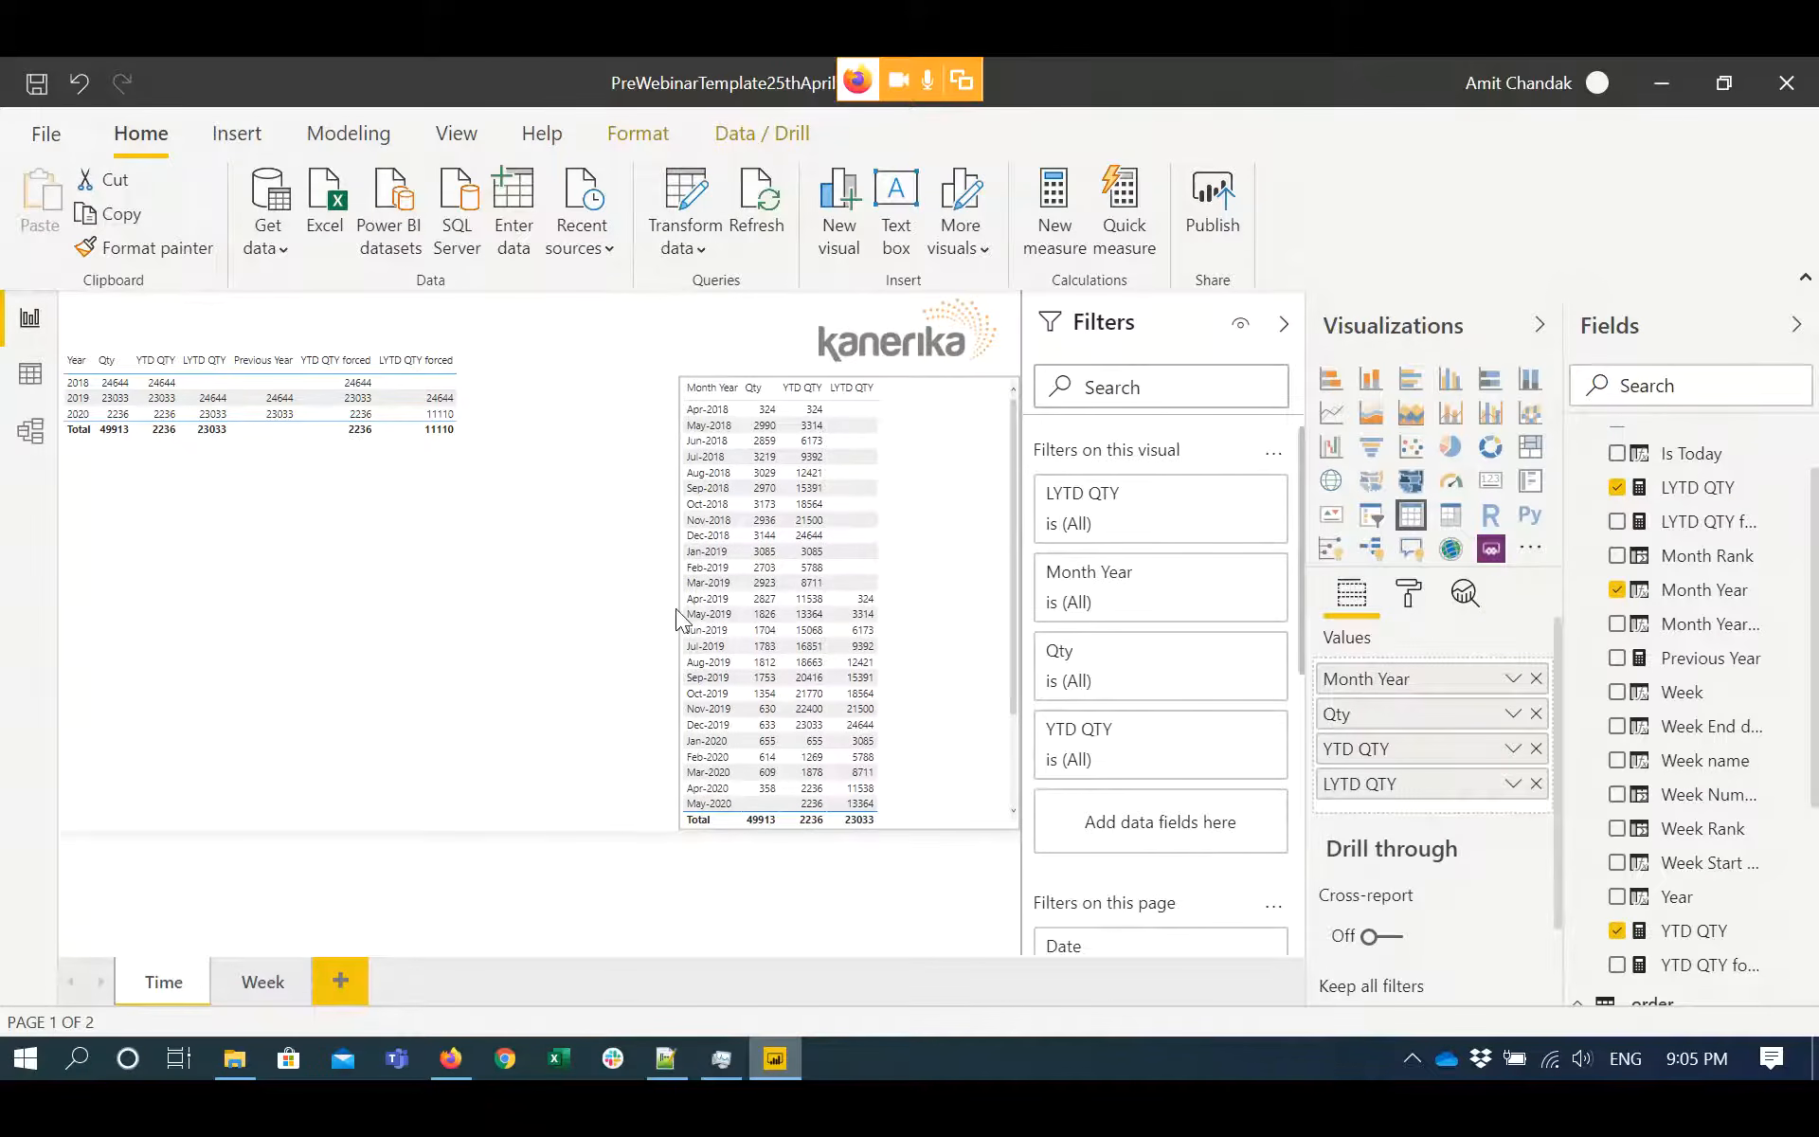
pyautogui.click(585, 479)
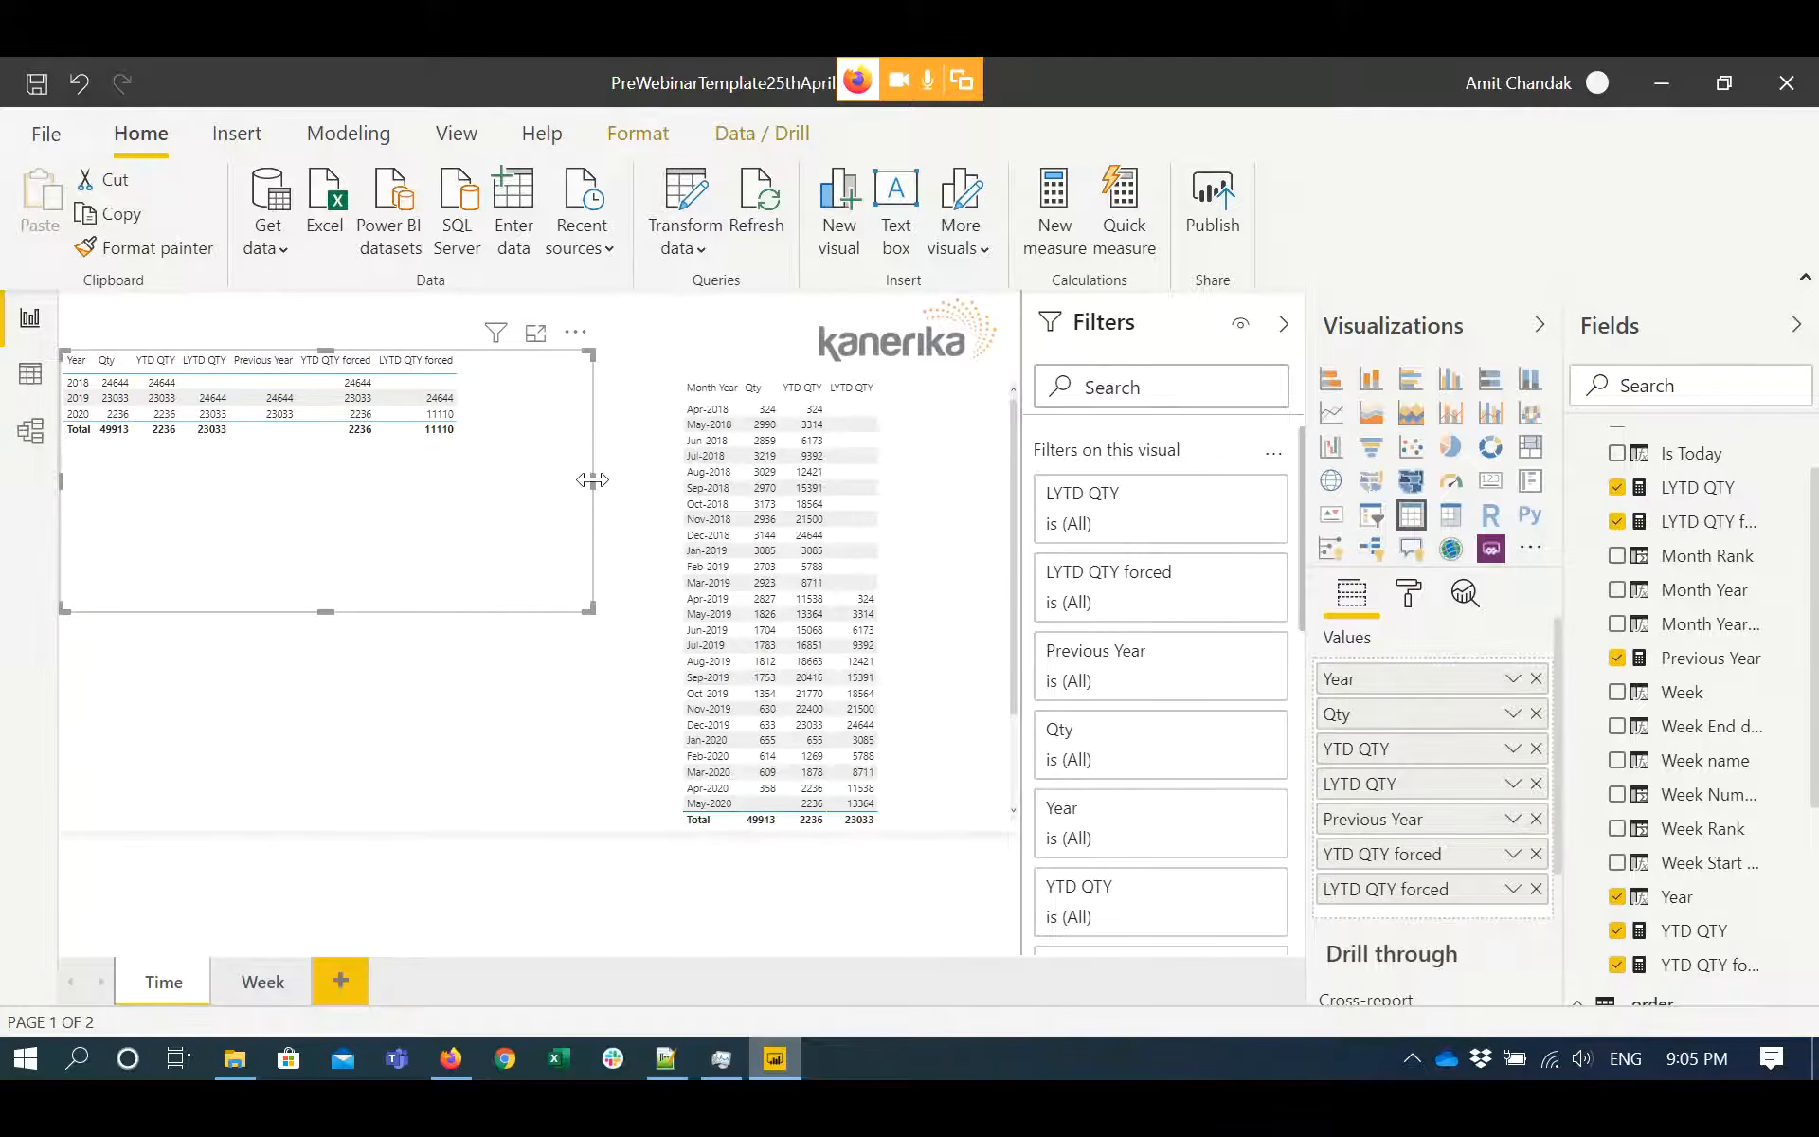
pyautogui.moveTo(592, 480); pyautogui.dragTo(648, 481)
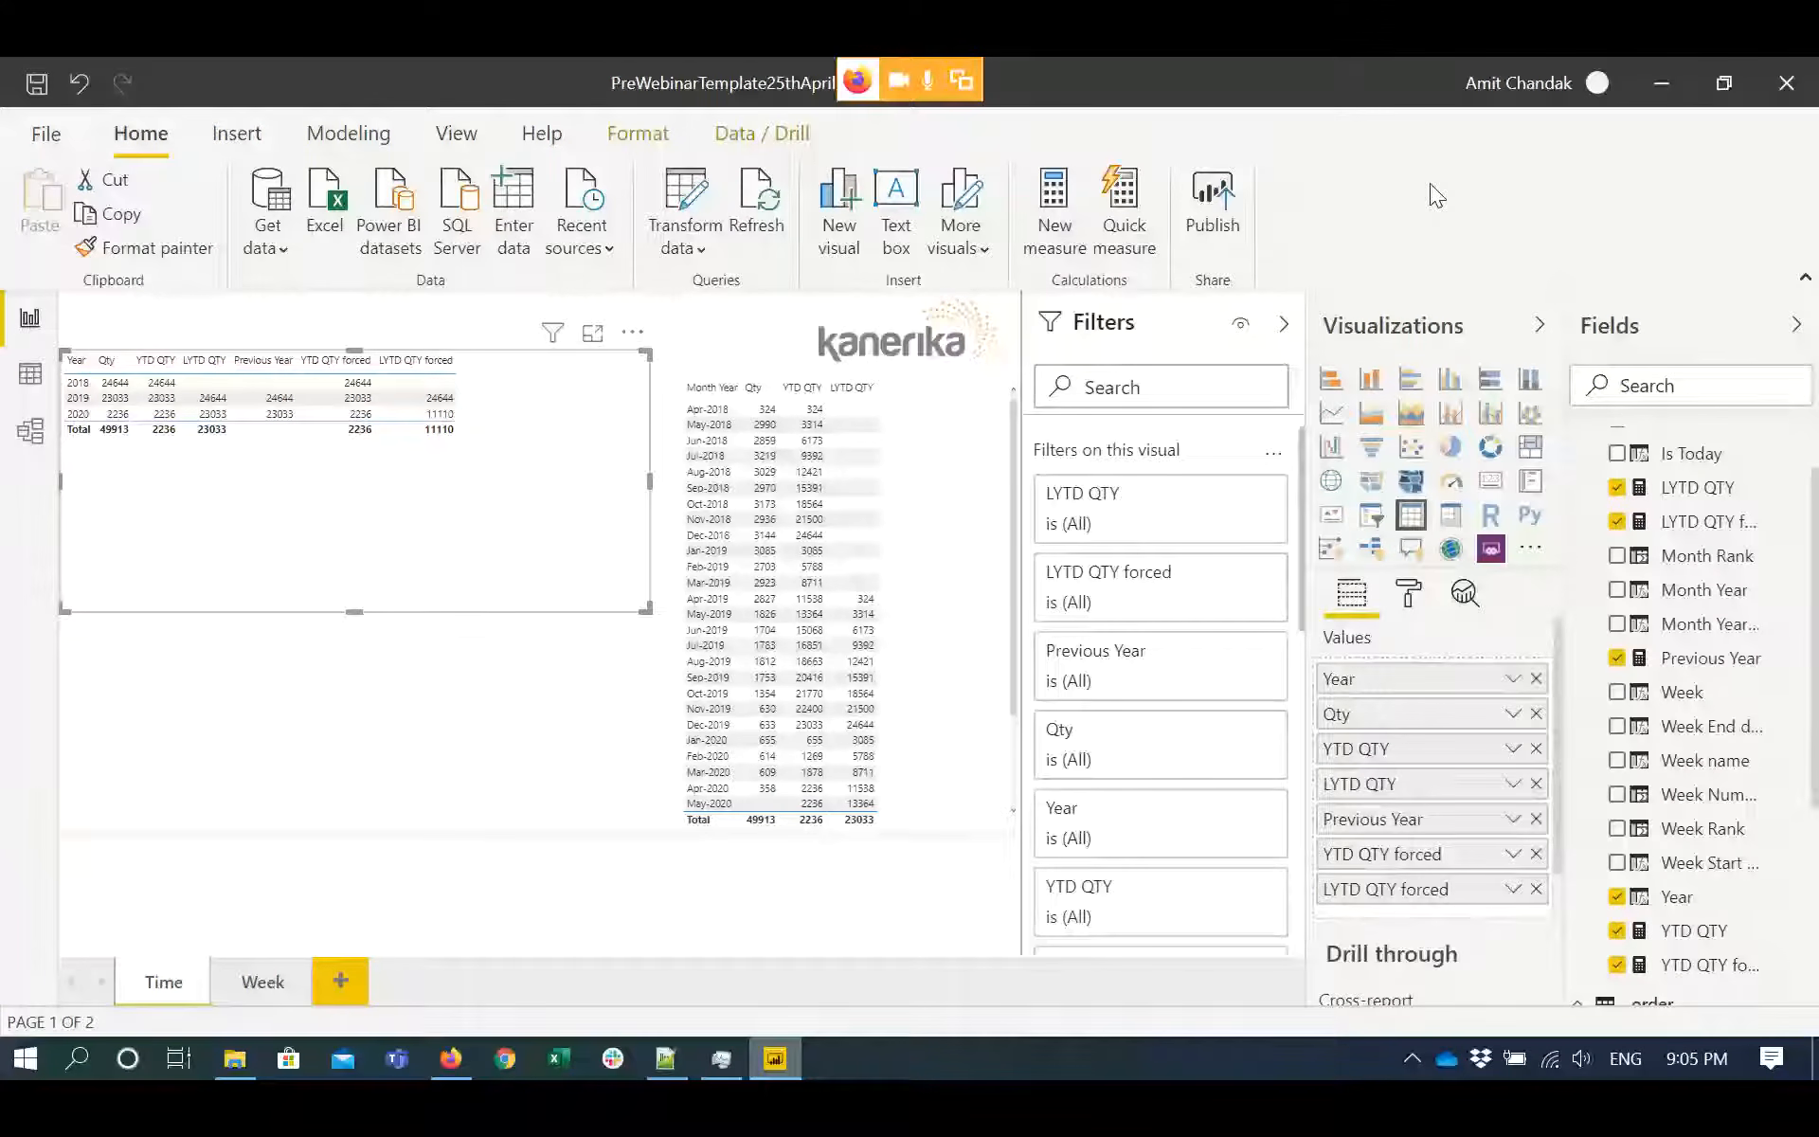
# - Create the measure This Year = CALCULATE(sum('order'[Qty]),filter(ALL('Date'),'Date'[Year]=max('Date'[Year])))
pyautogui.hotkey('ctrl', 'z')
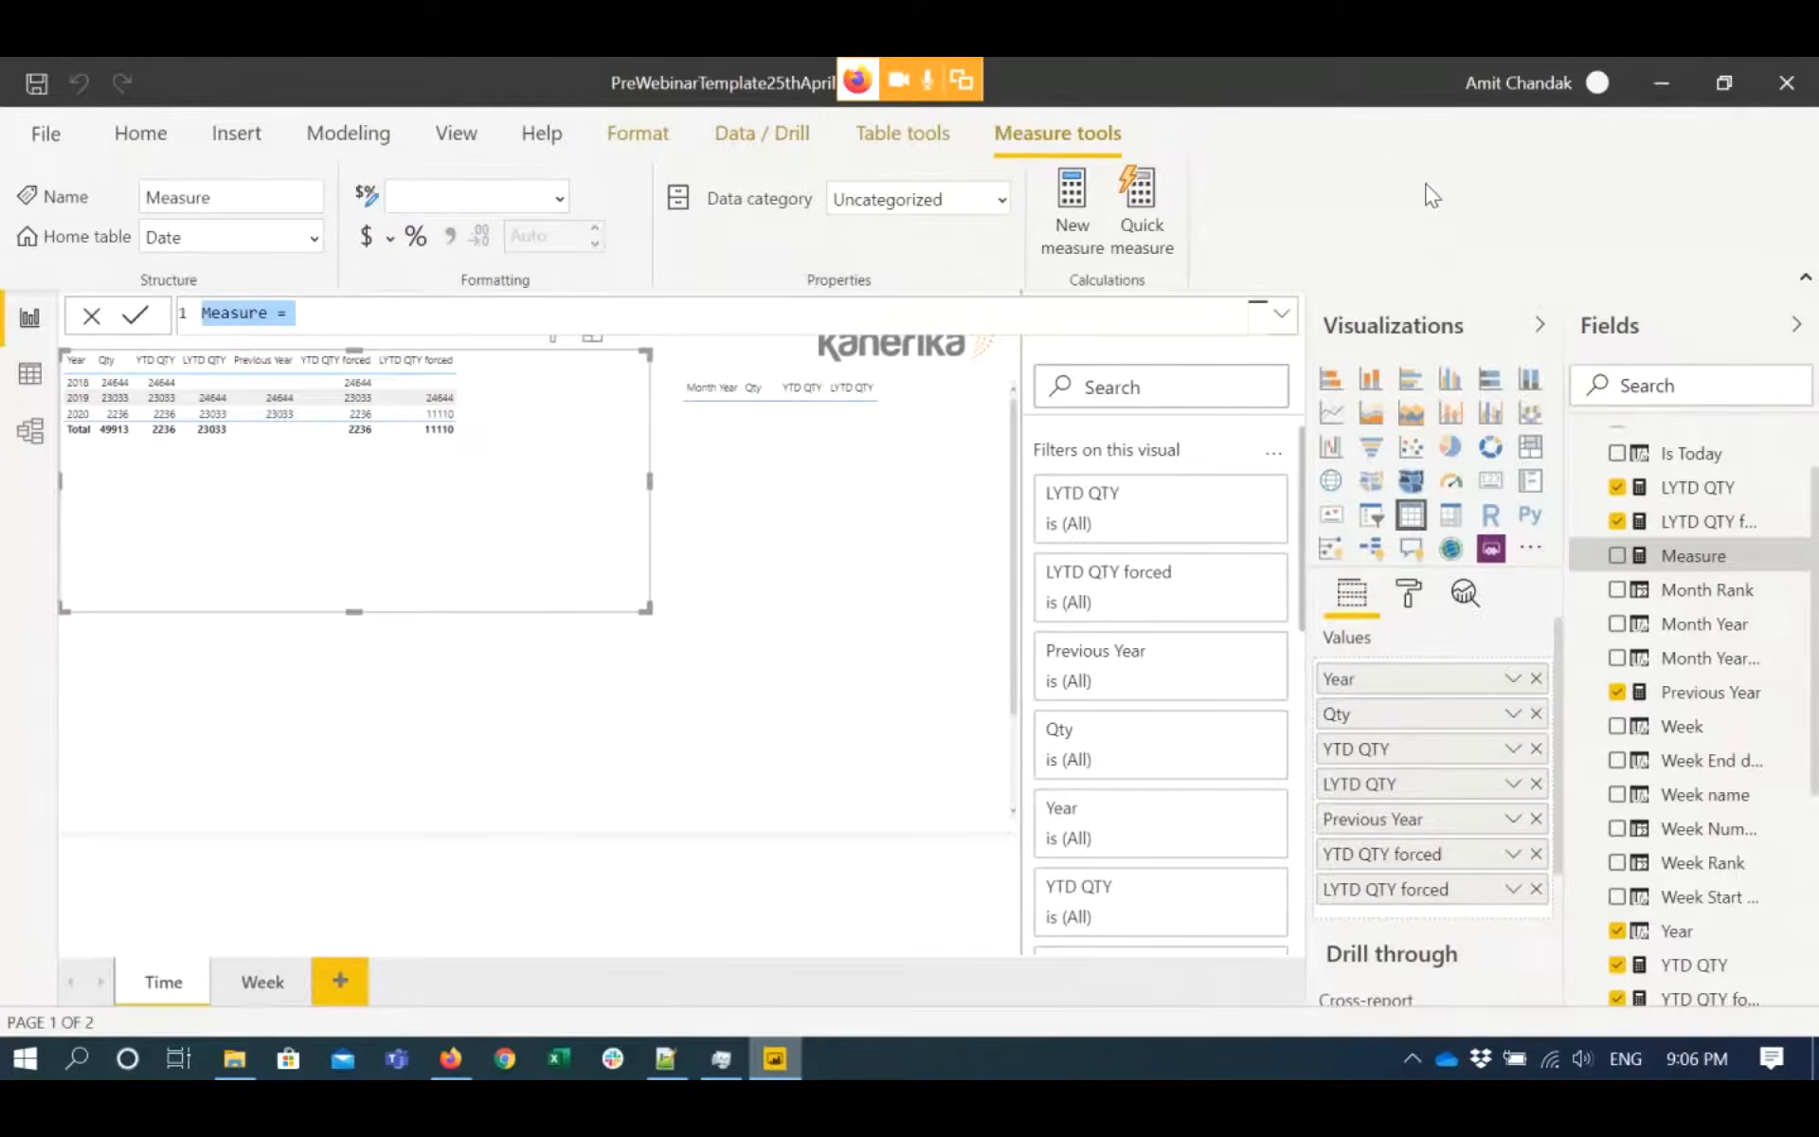
pyautogui.write("This Year = CALCULATE(sum('order'[Qty]),filter(ALL('Date'),'Date'[Year]=max('Date'[Year])))")
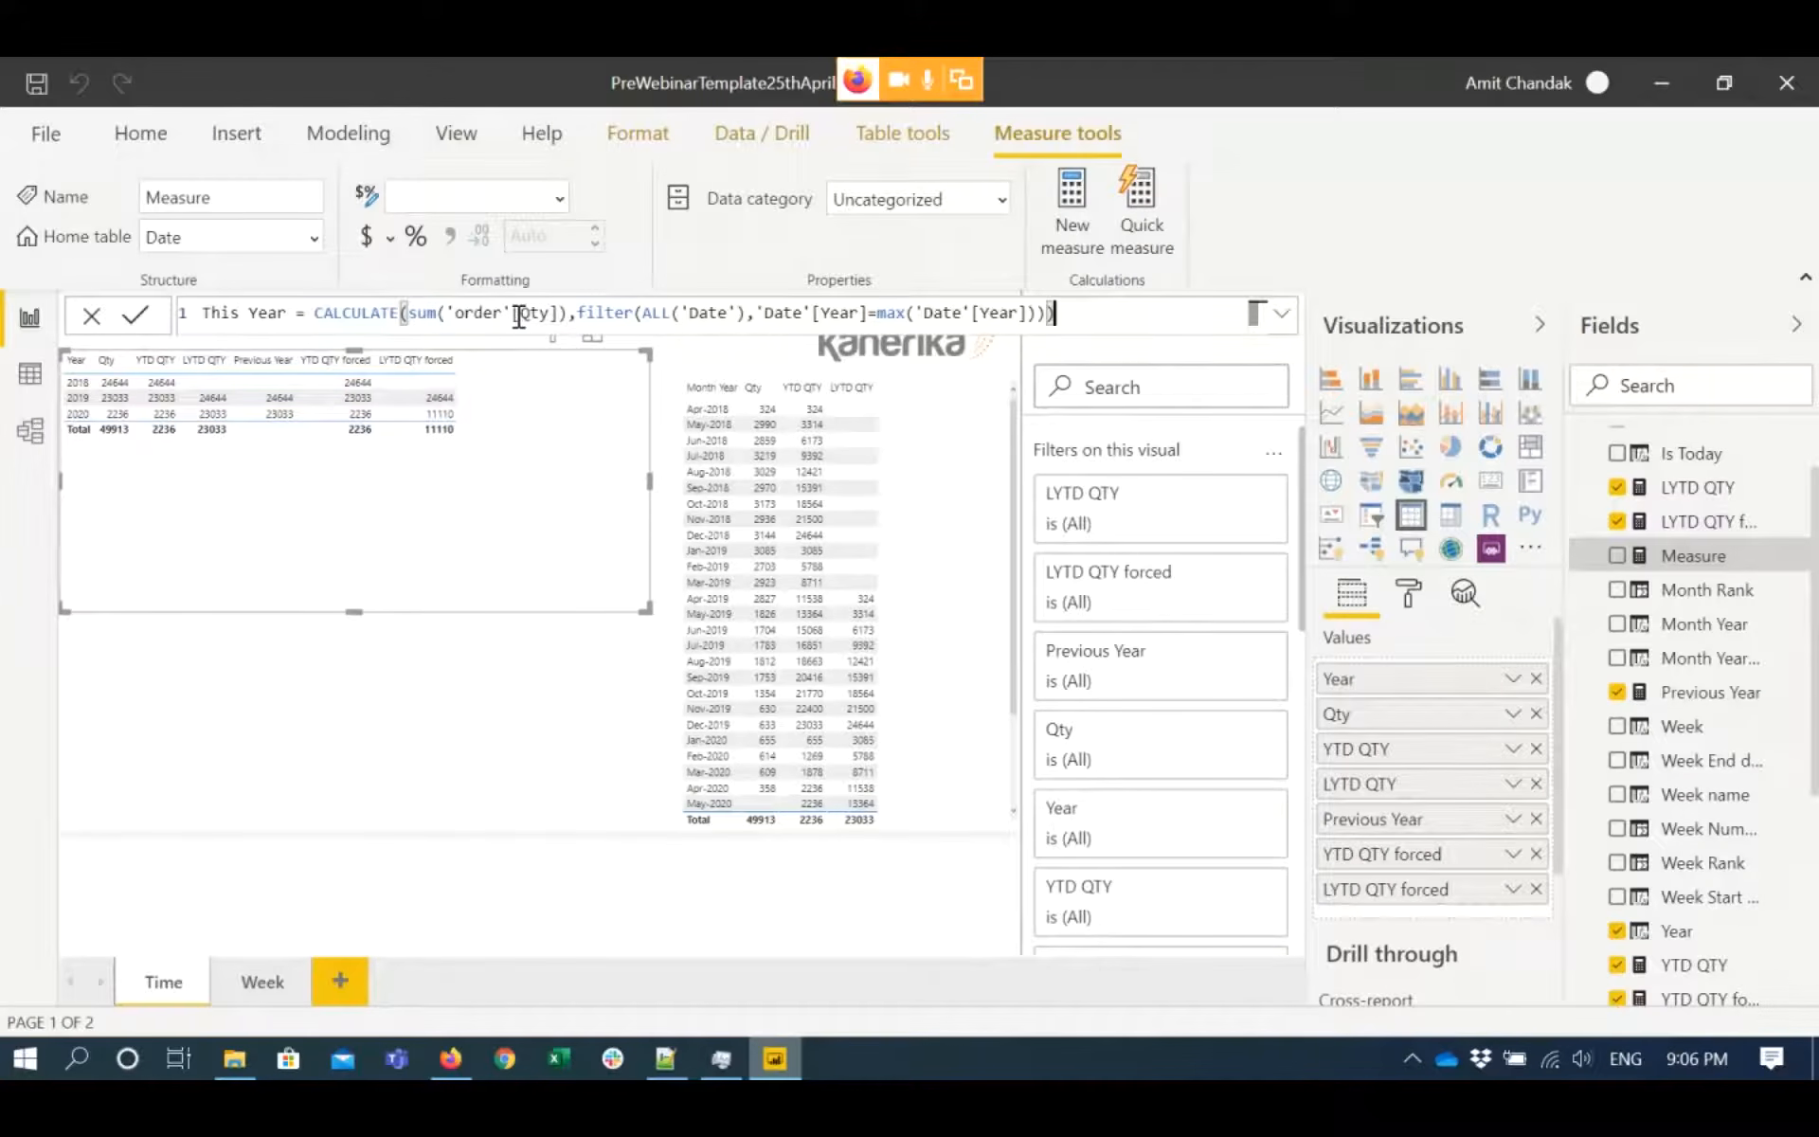
pyautogui.click(565, 316)
pyautogui.moveTo(644, 315); pyautogui.dragTo(748, 321)
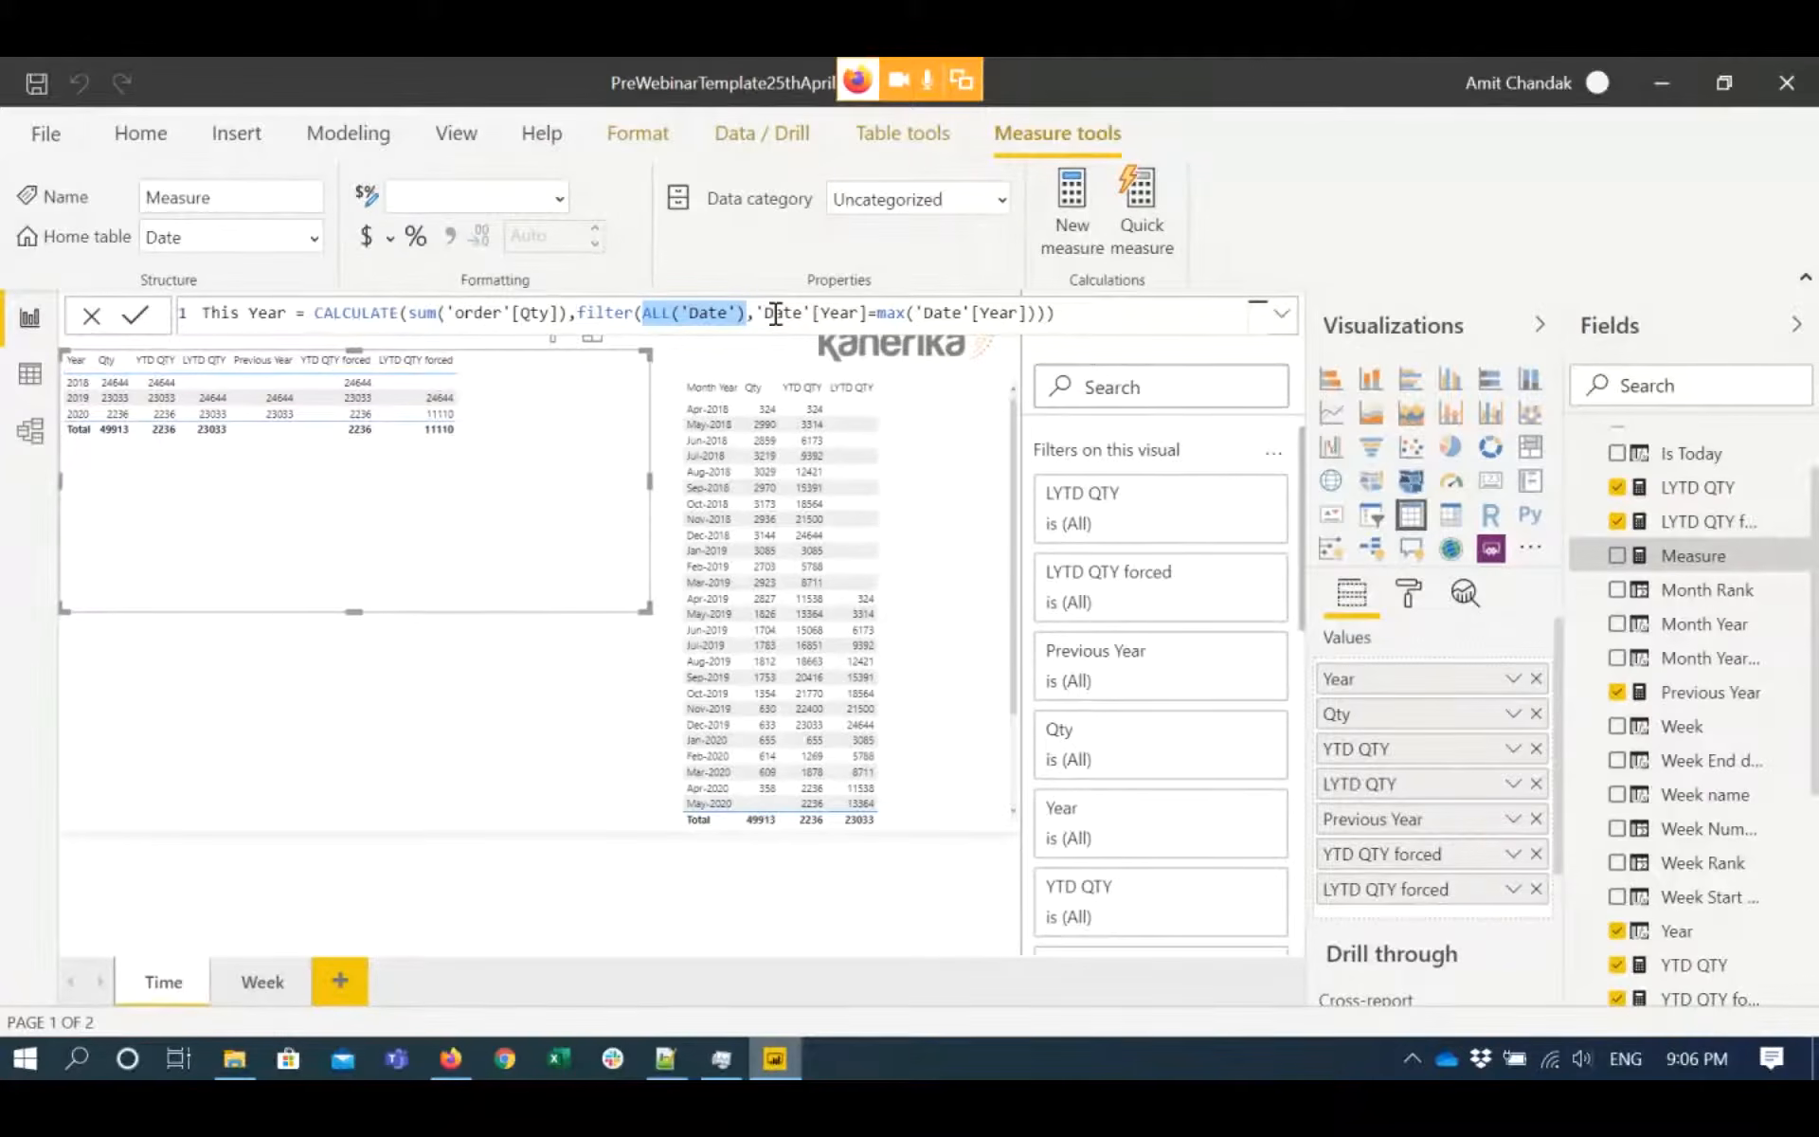
pyautogui.click(853, 316)
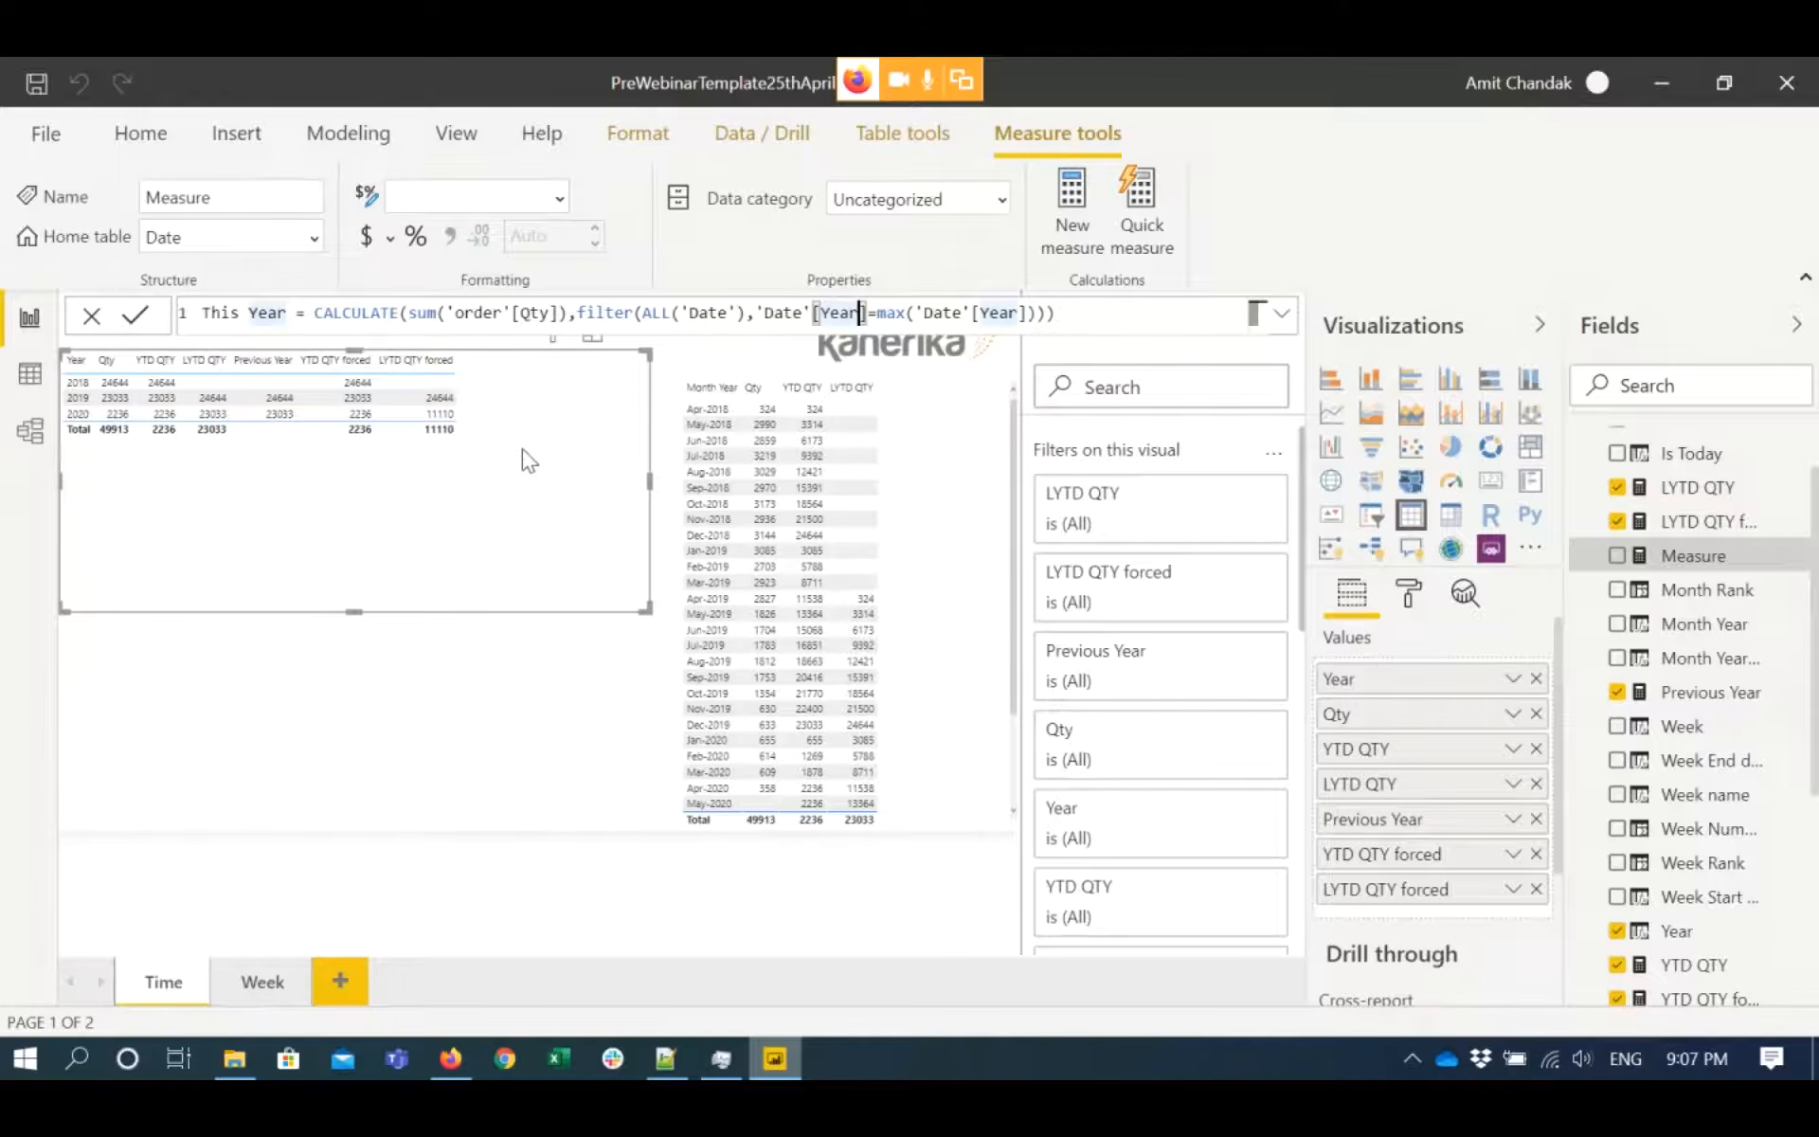
pyautogui.press('Return')
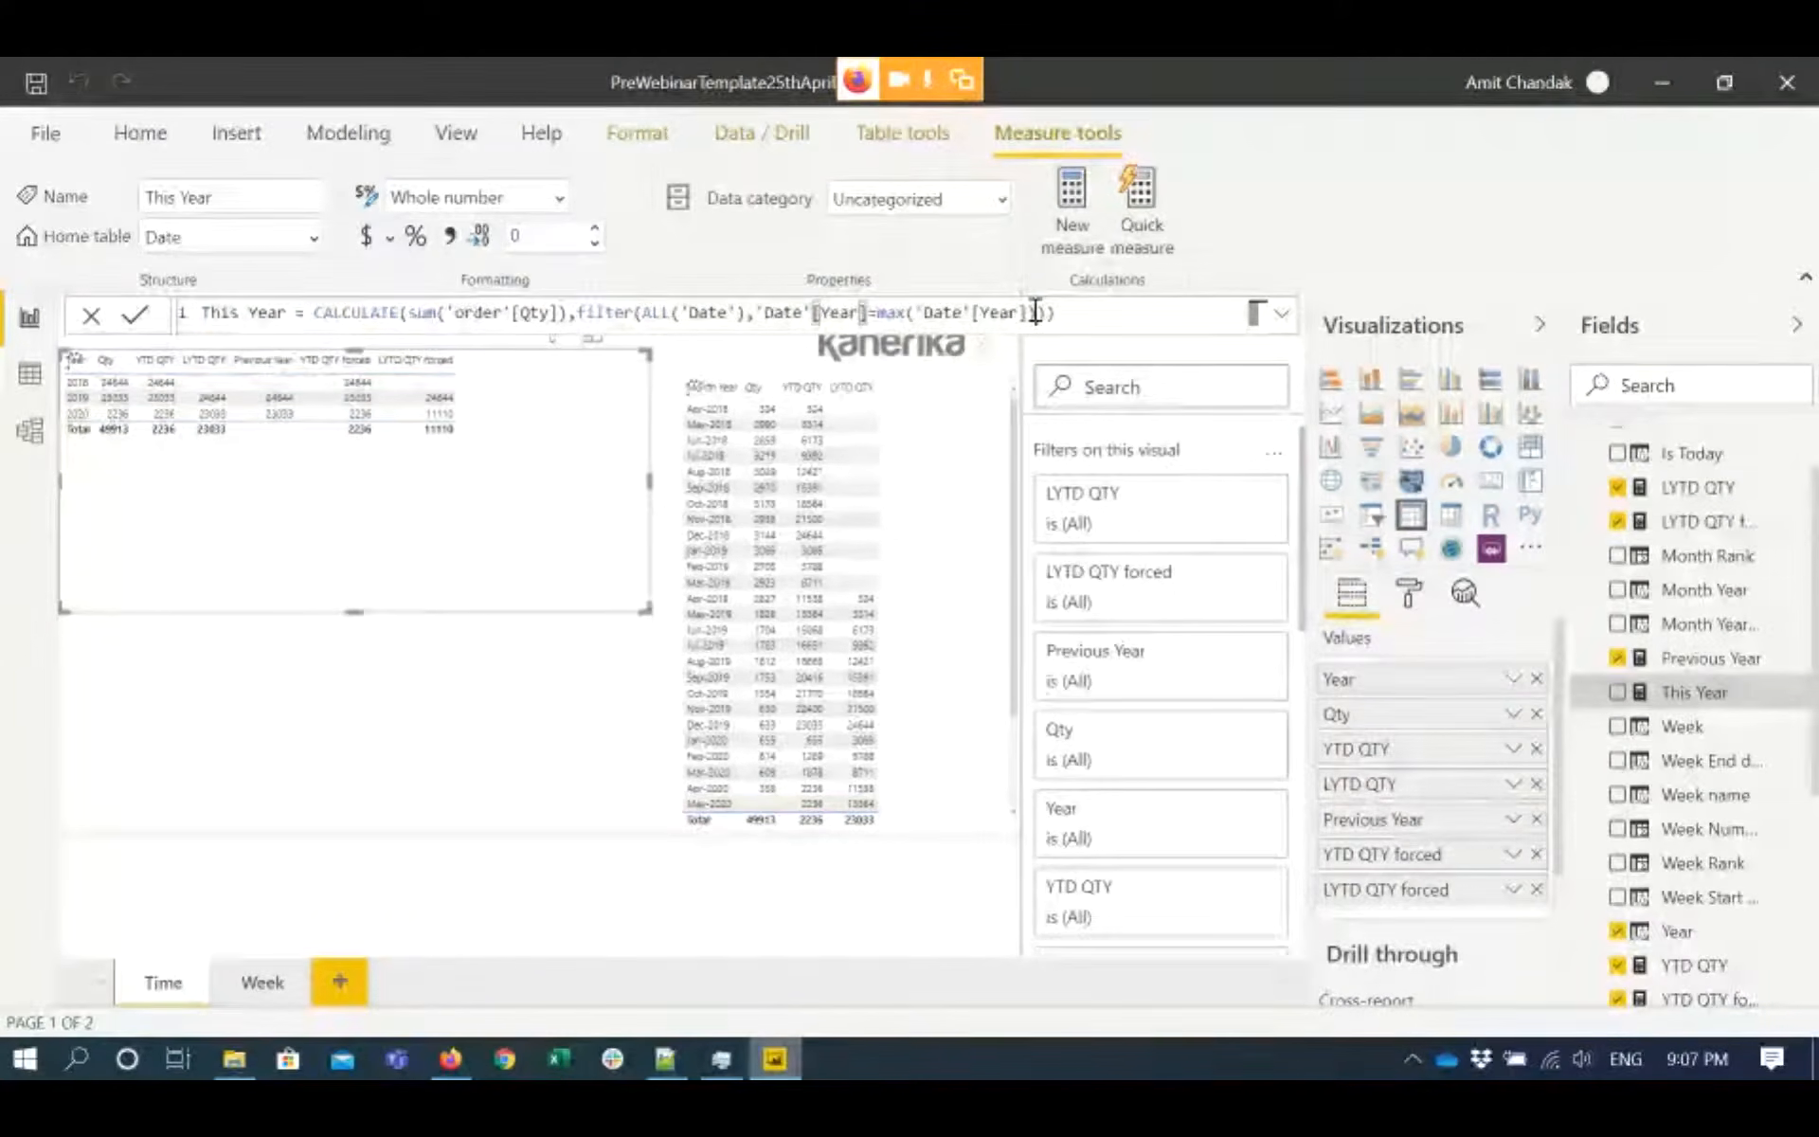
# - Examine the This Year formula's year filter and enlarge the formula editor text for easier reading
pyautogui.hotkey('ctrl', 'a')
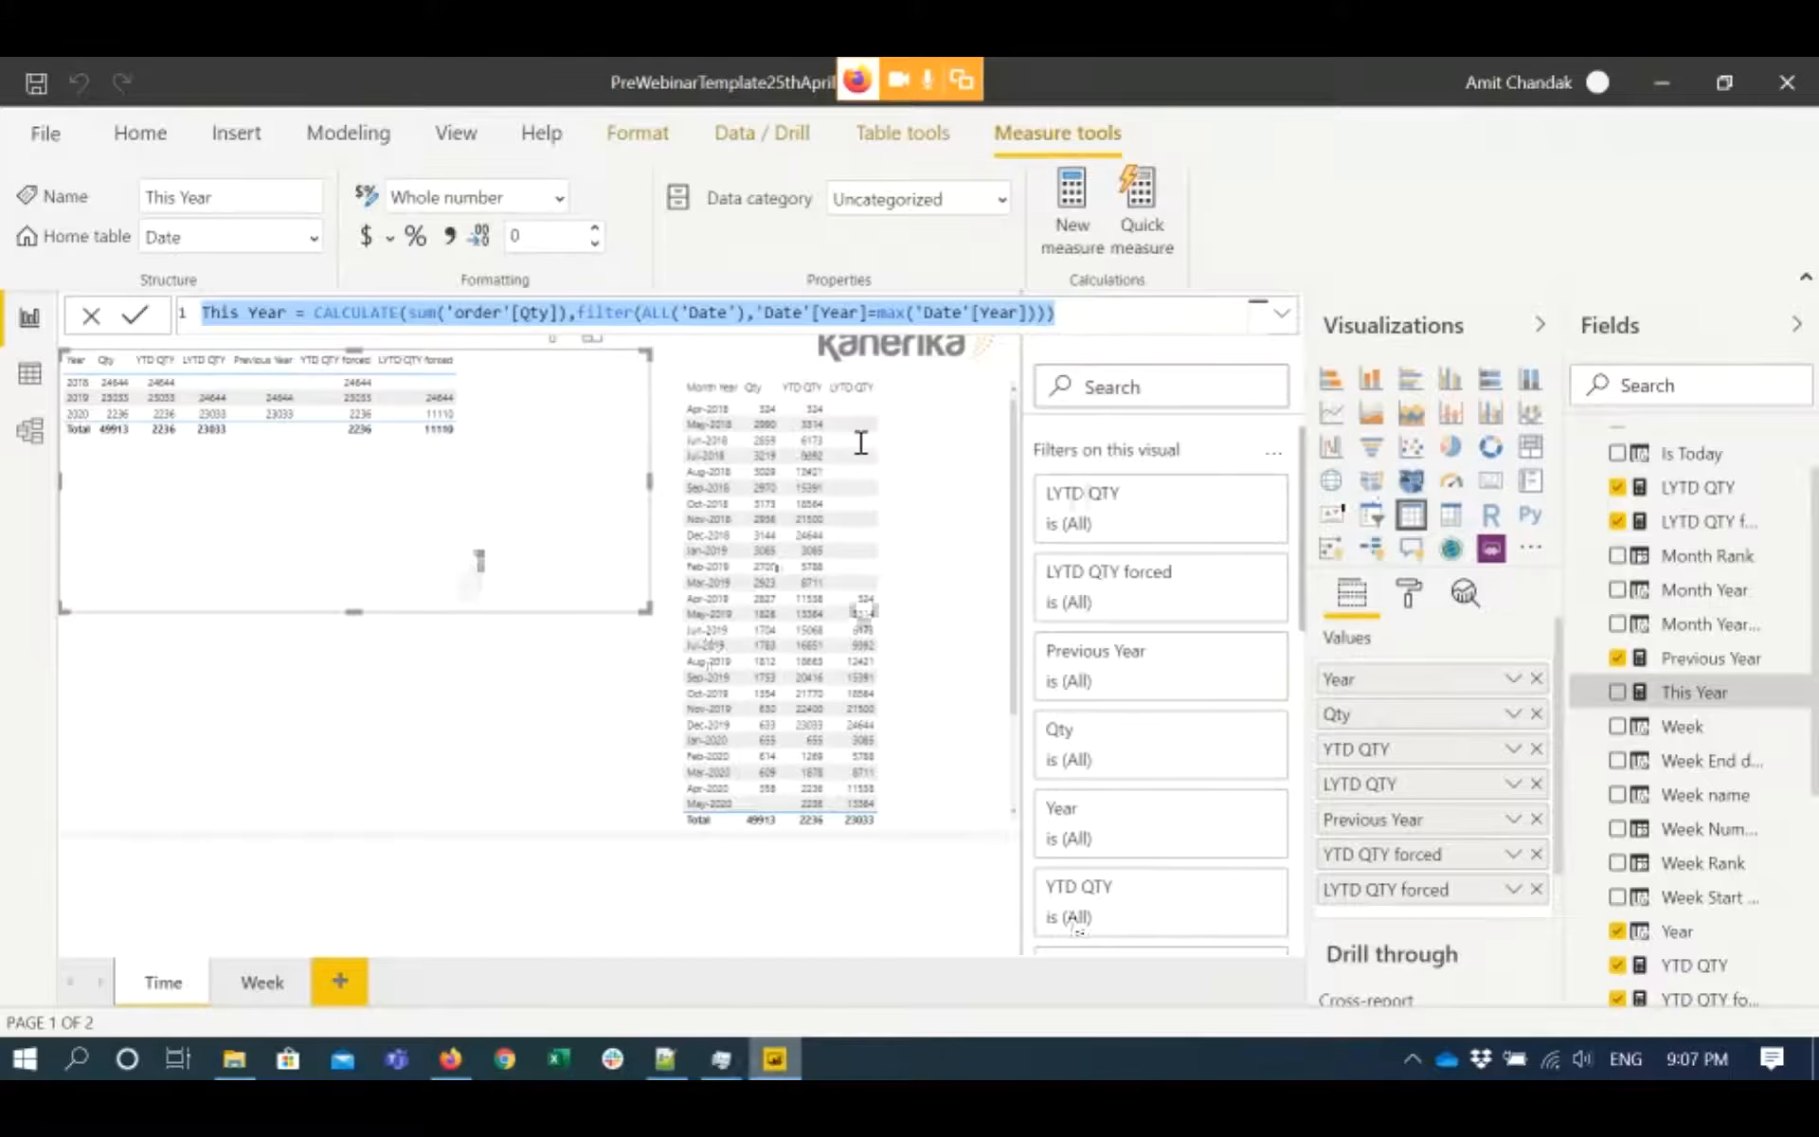
pyautogui.click(403, 313)
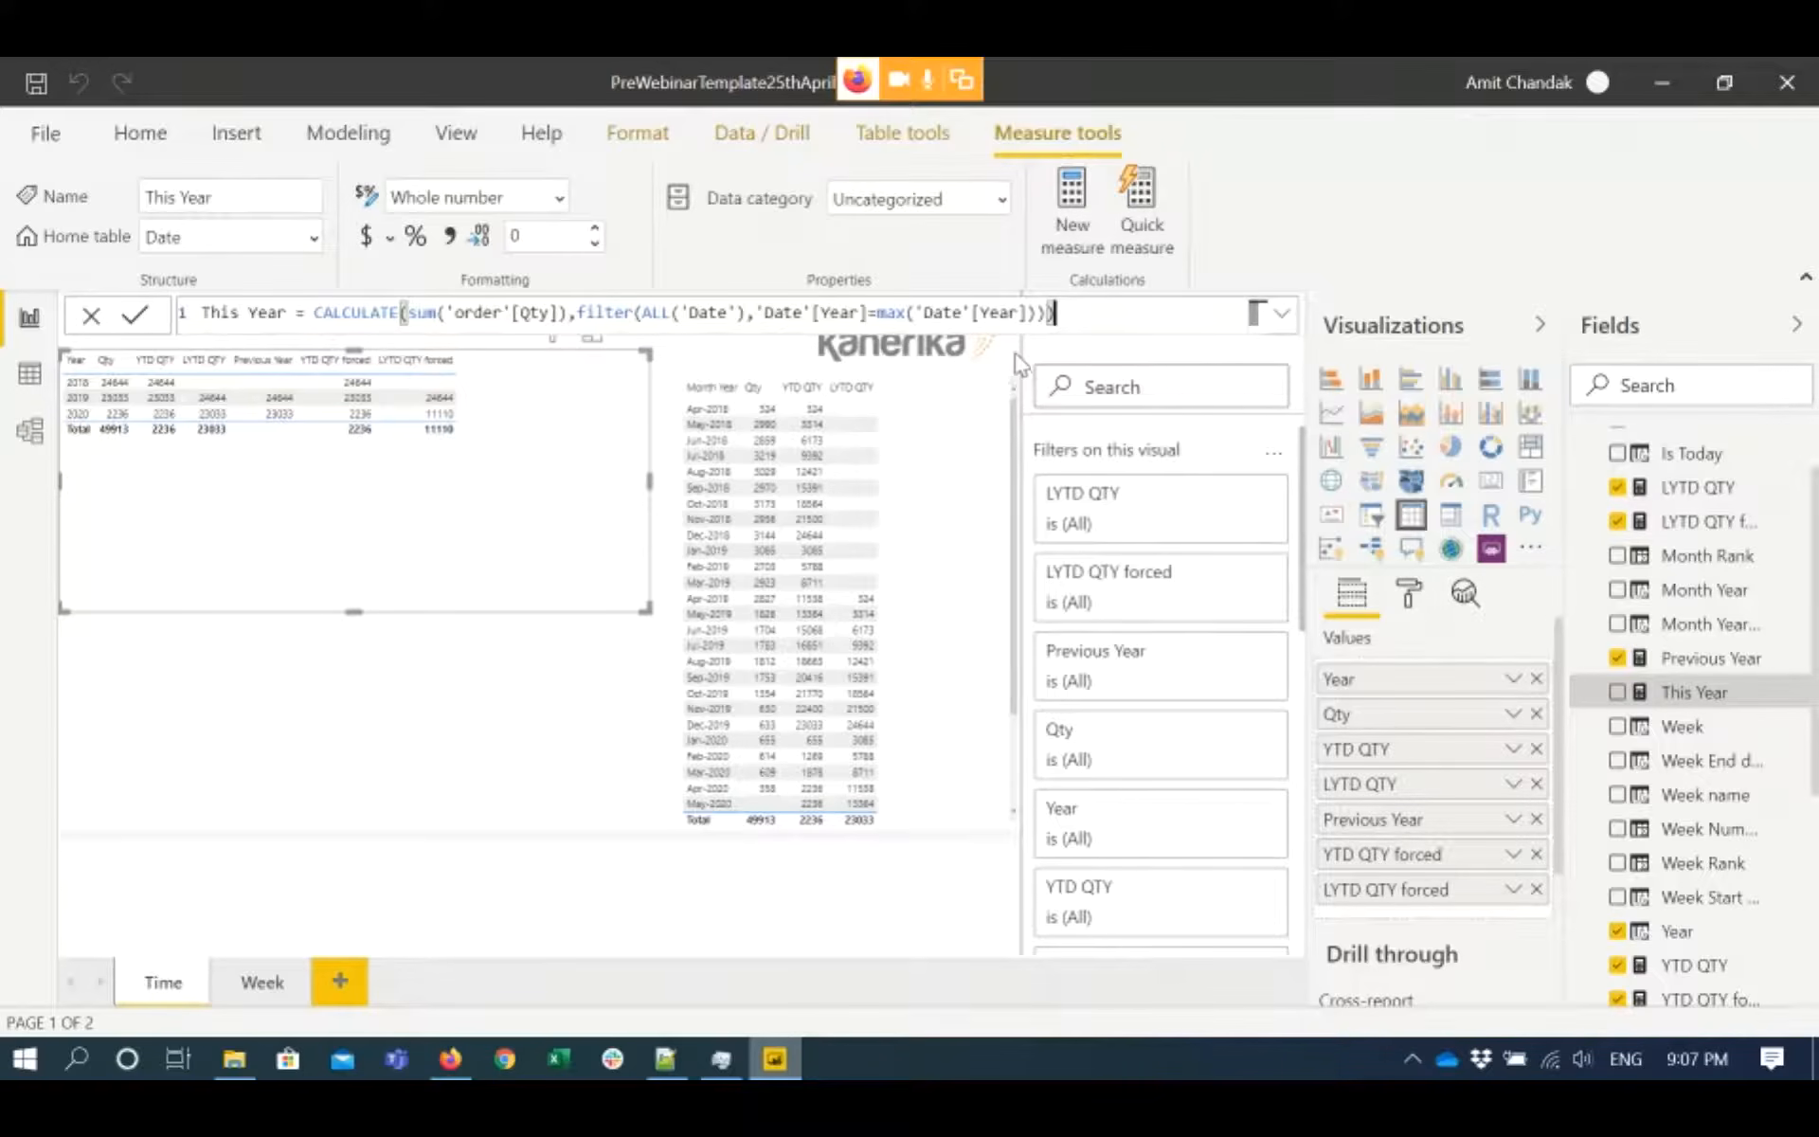
pyautogui.hotkey('ctrl', 'a')
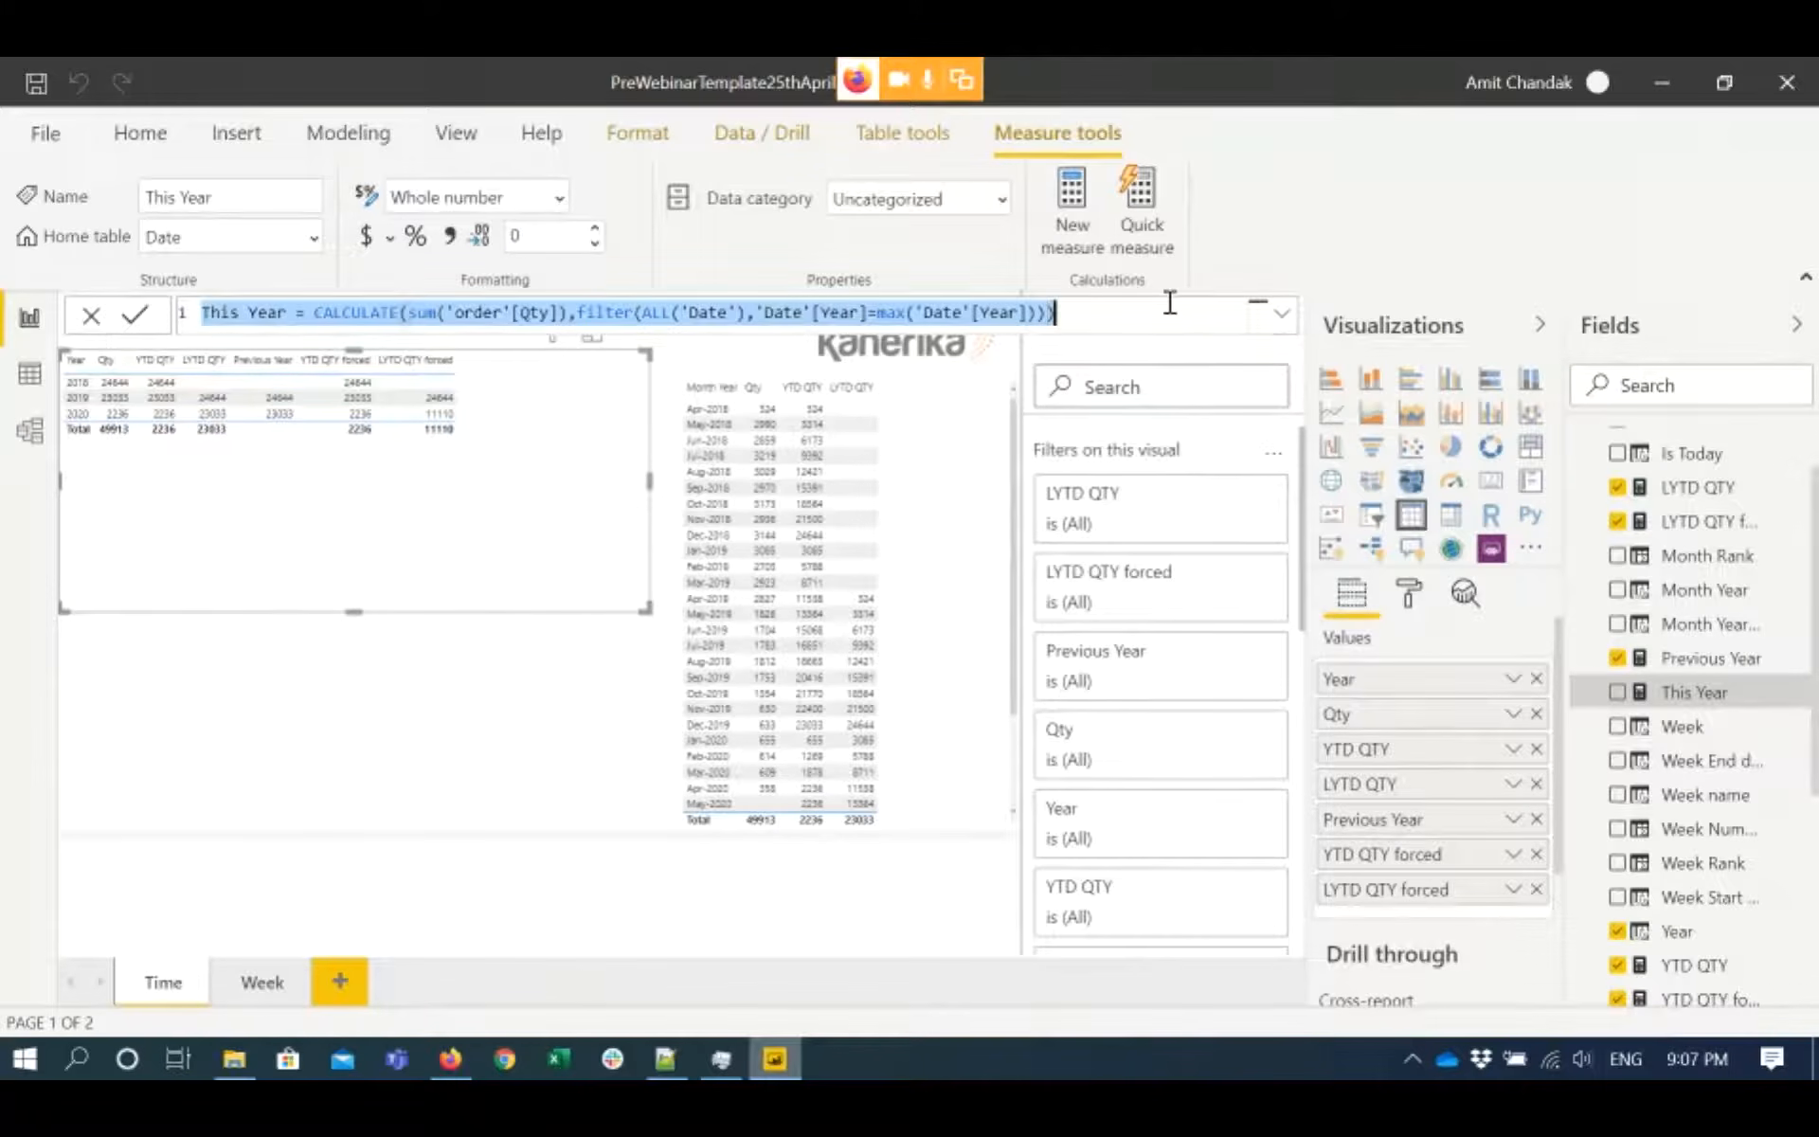
pyautogui.click(1163, 309)
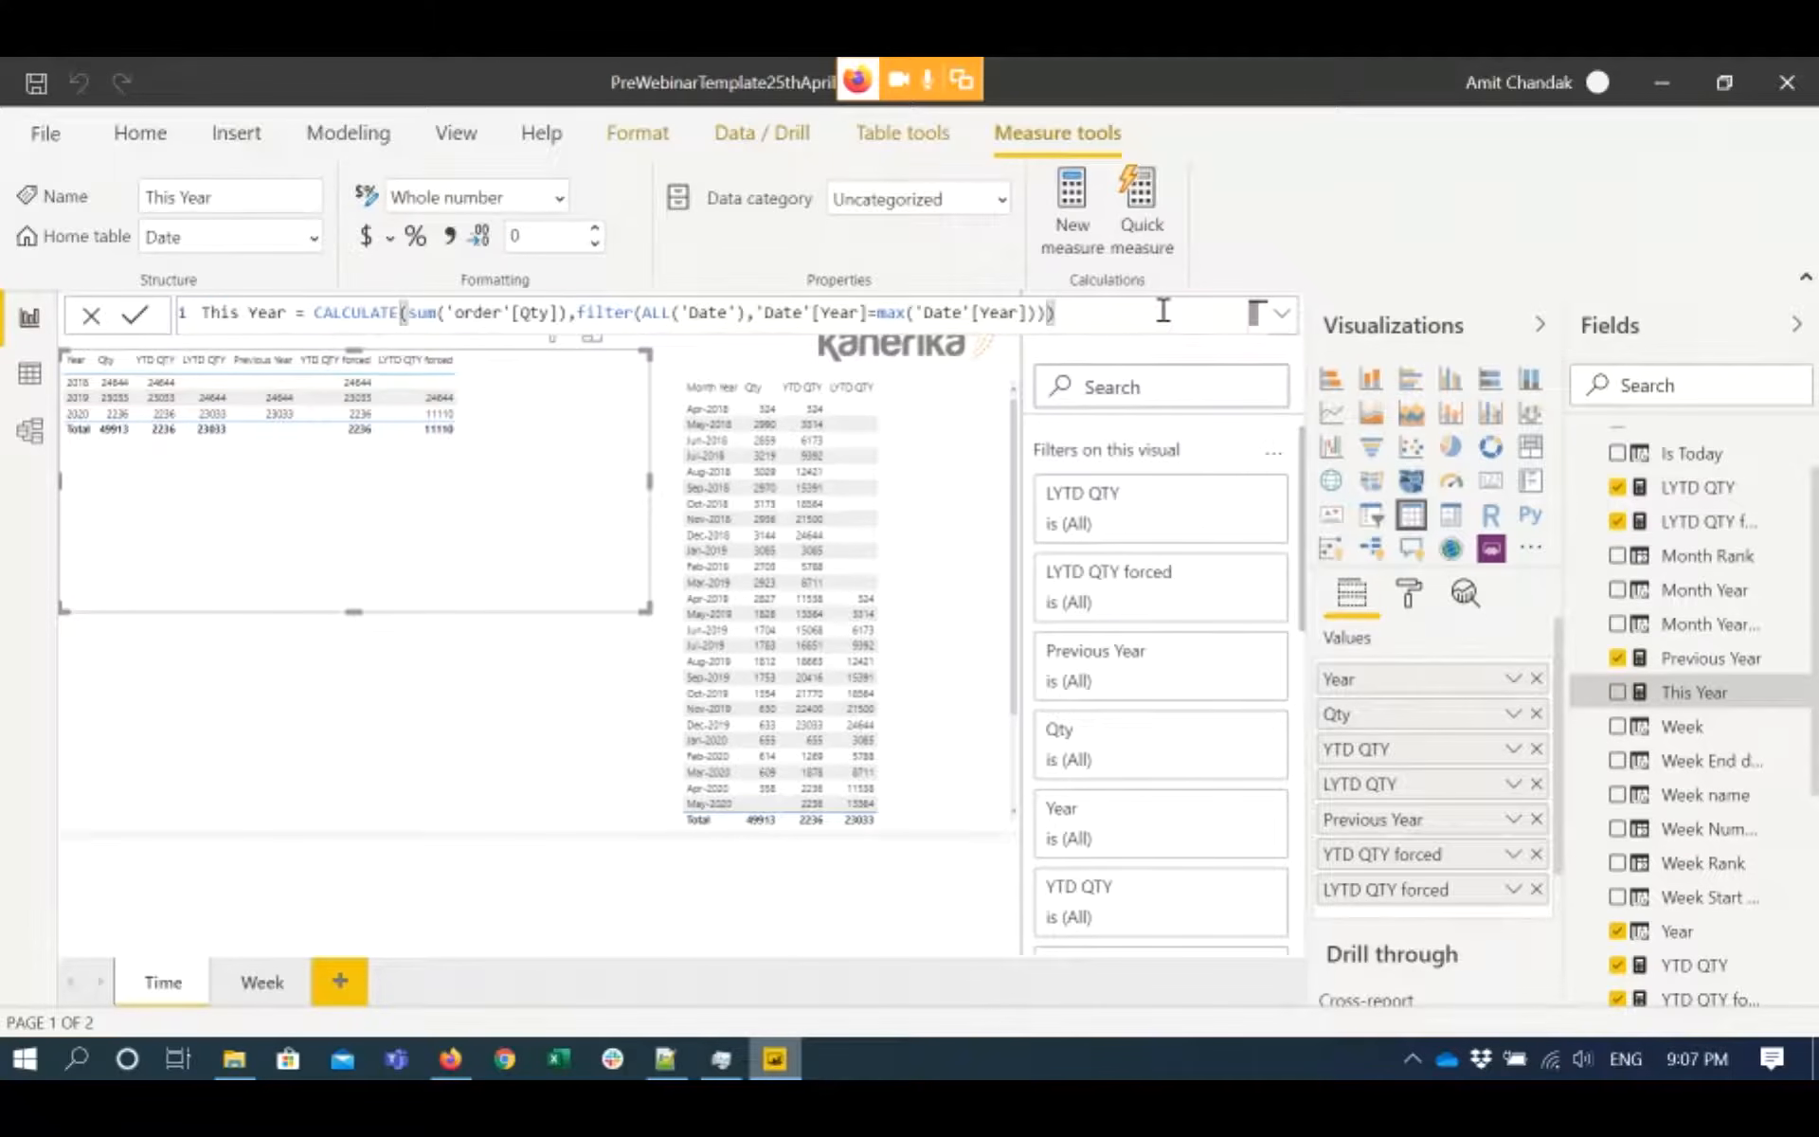
pyautogui.hotkey('ctrl', 'a')
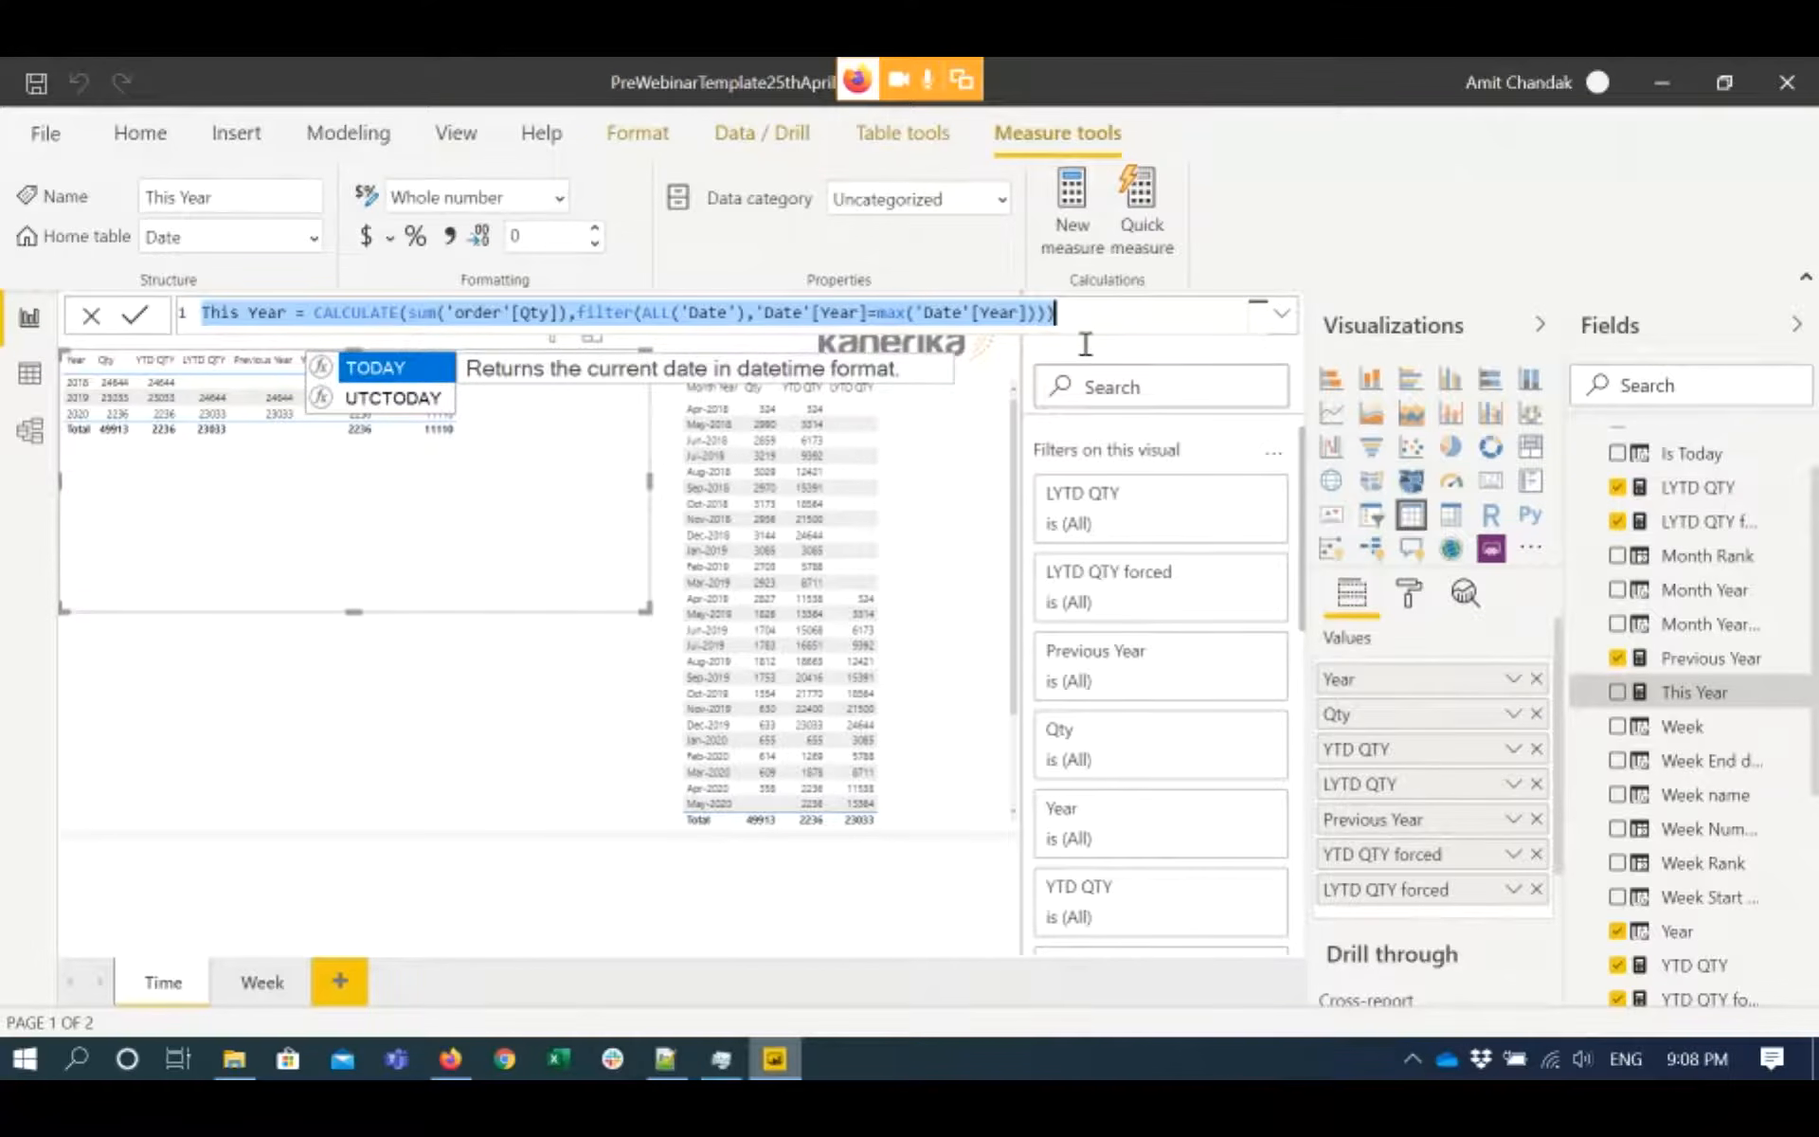
pyautogui.press('Escape')
pyautogui.scroll(3, 1088, 313)
pyautogui.click(1088, 314)
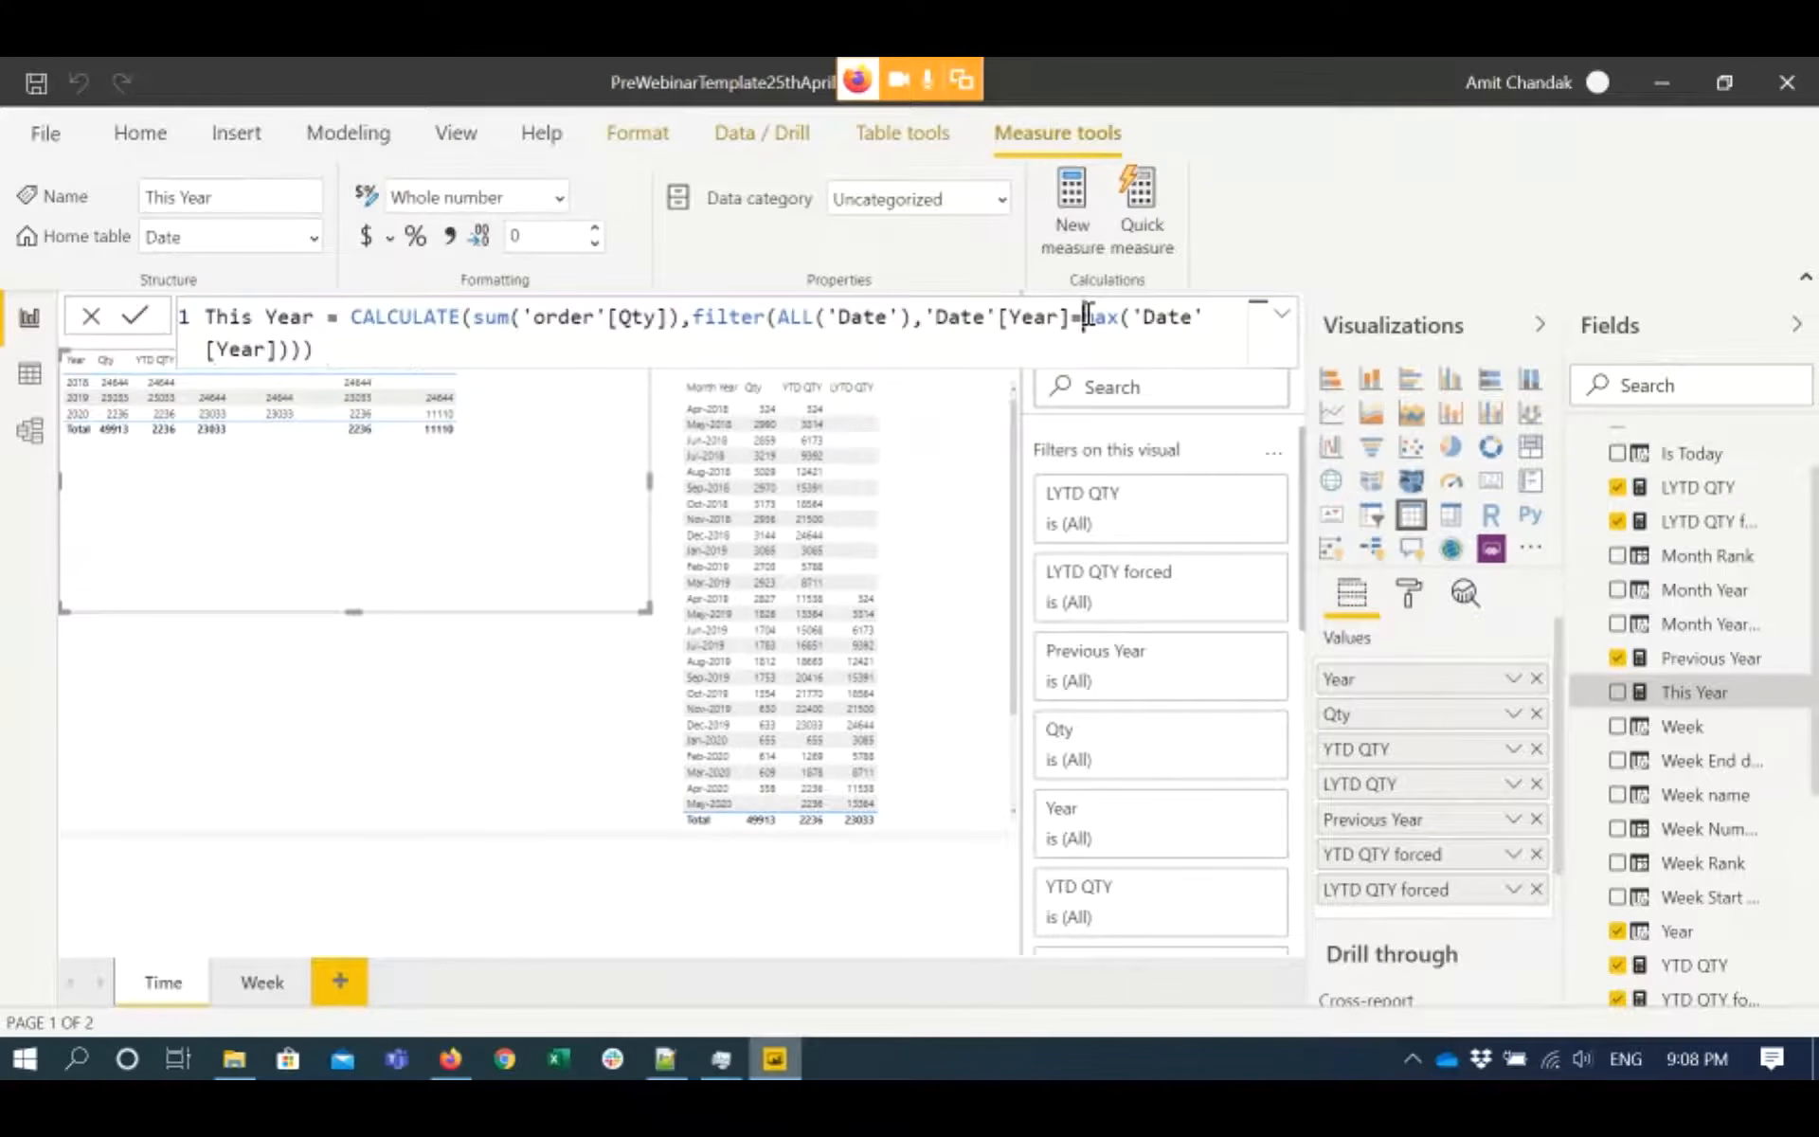
pyautogui.click(420, 344)
# - Move the year table down clear of the formula editor and set its grid text size to 13 pt
pyautogui.moveTo(344, 508); pyautogui.dragTo(345, 572)
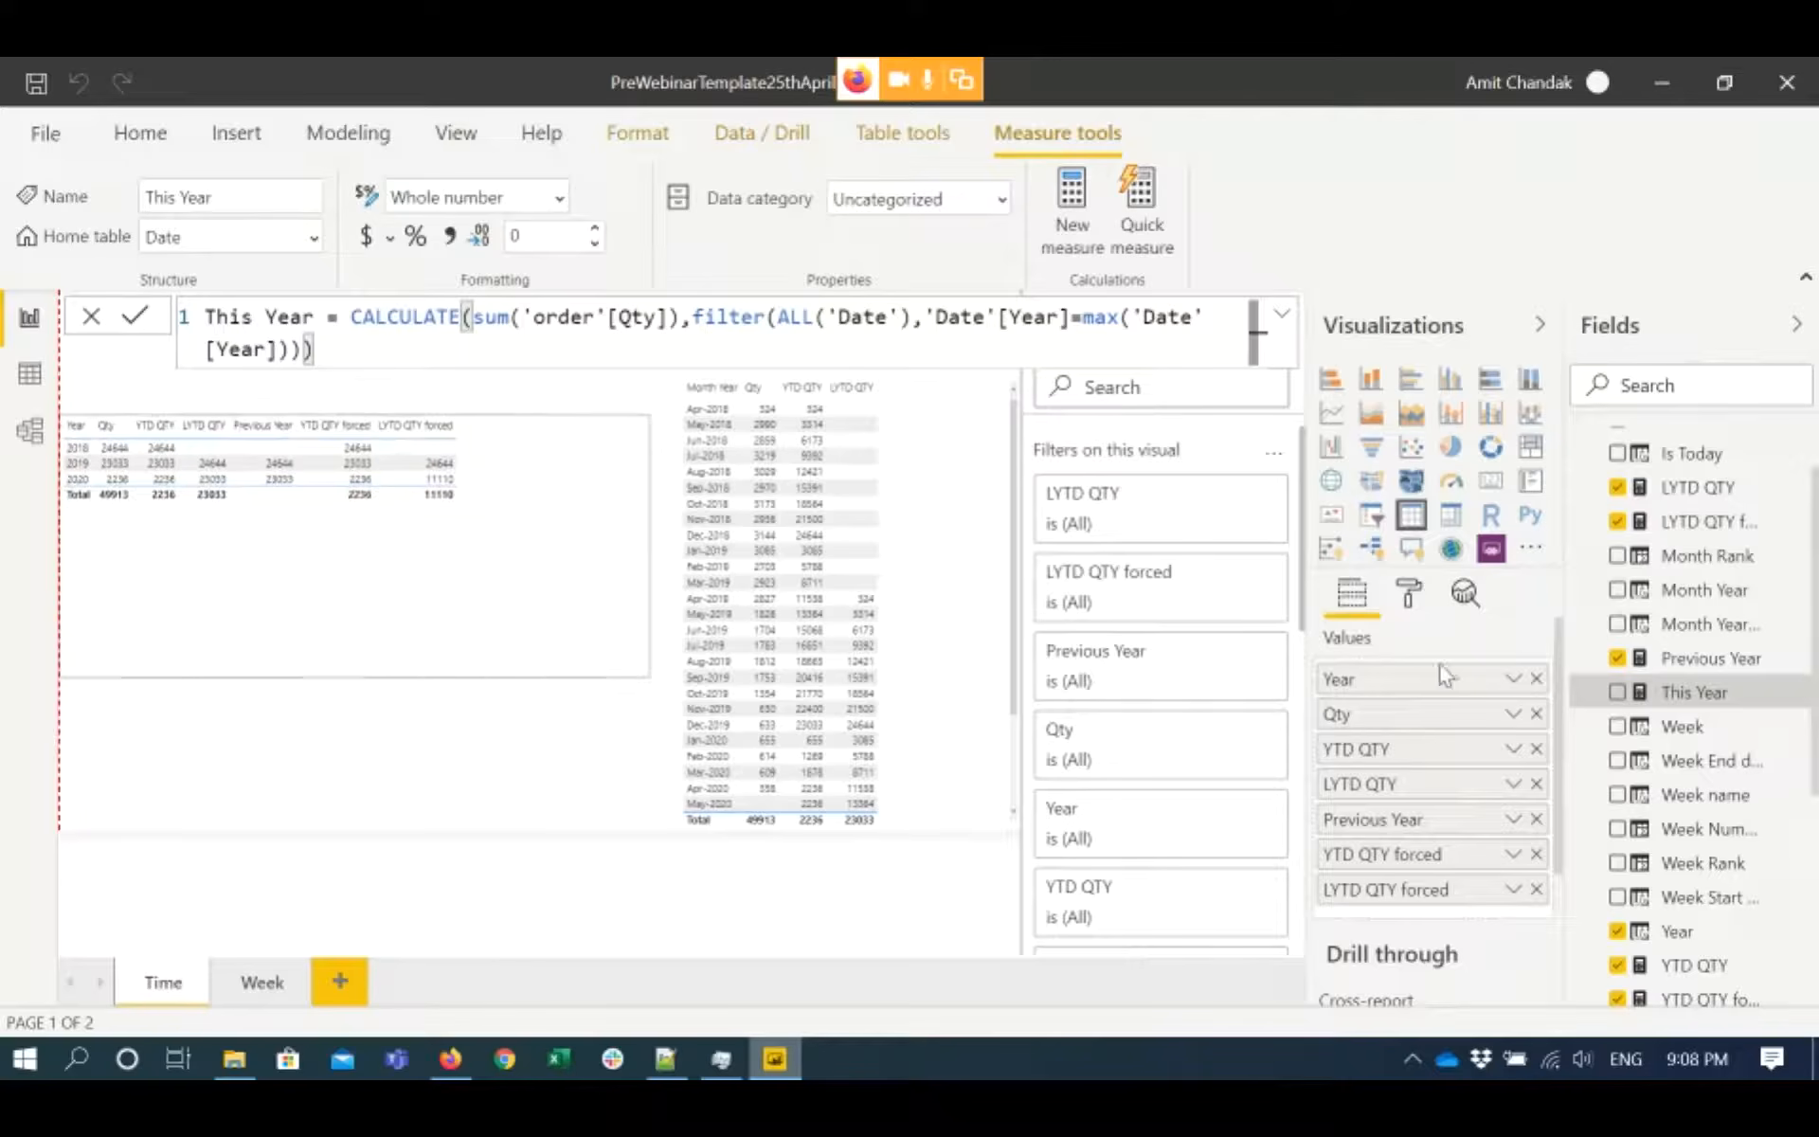
pyautogui.click(1412, 597)
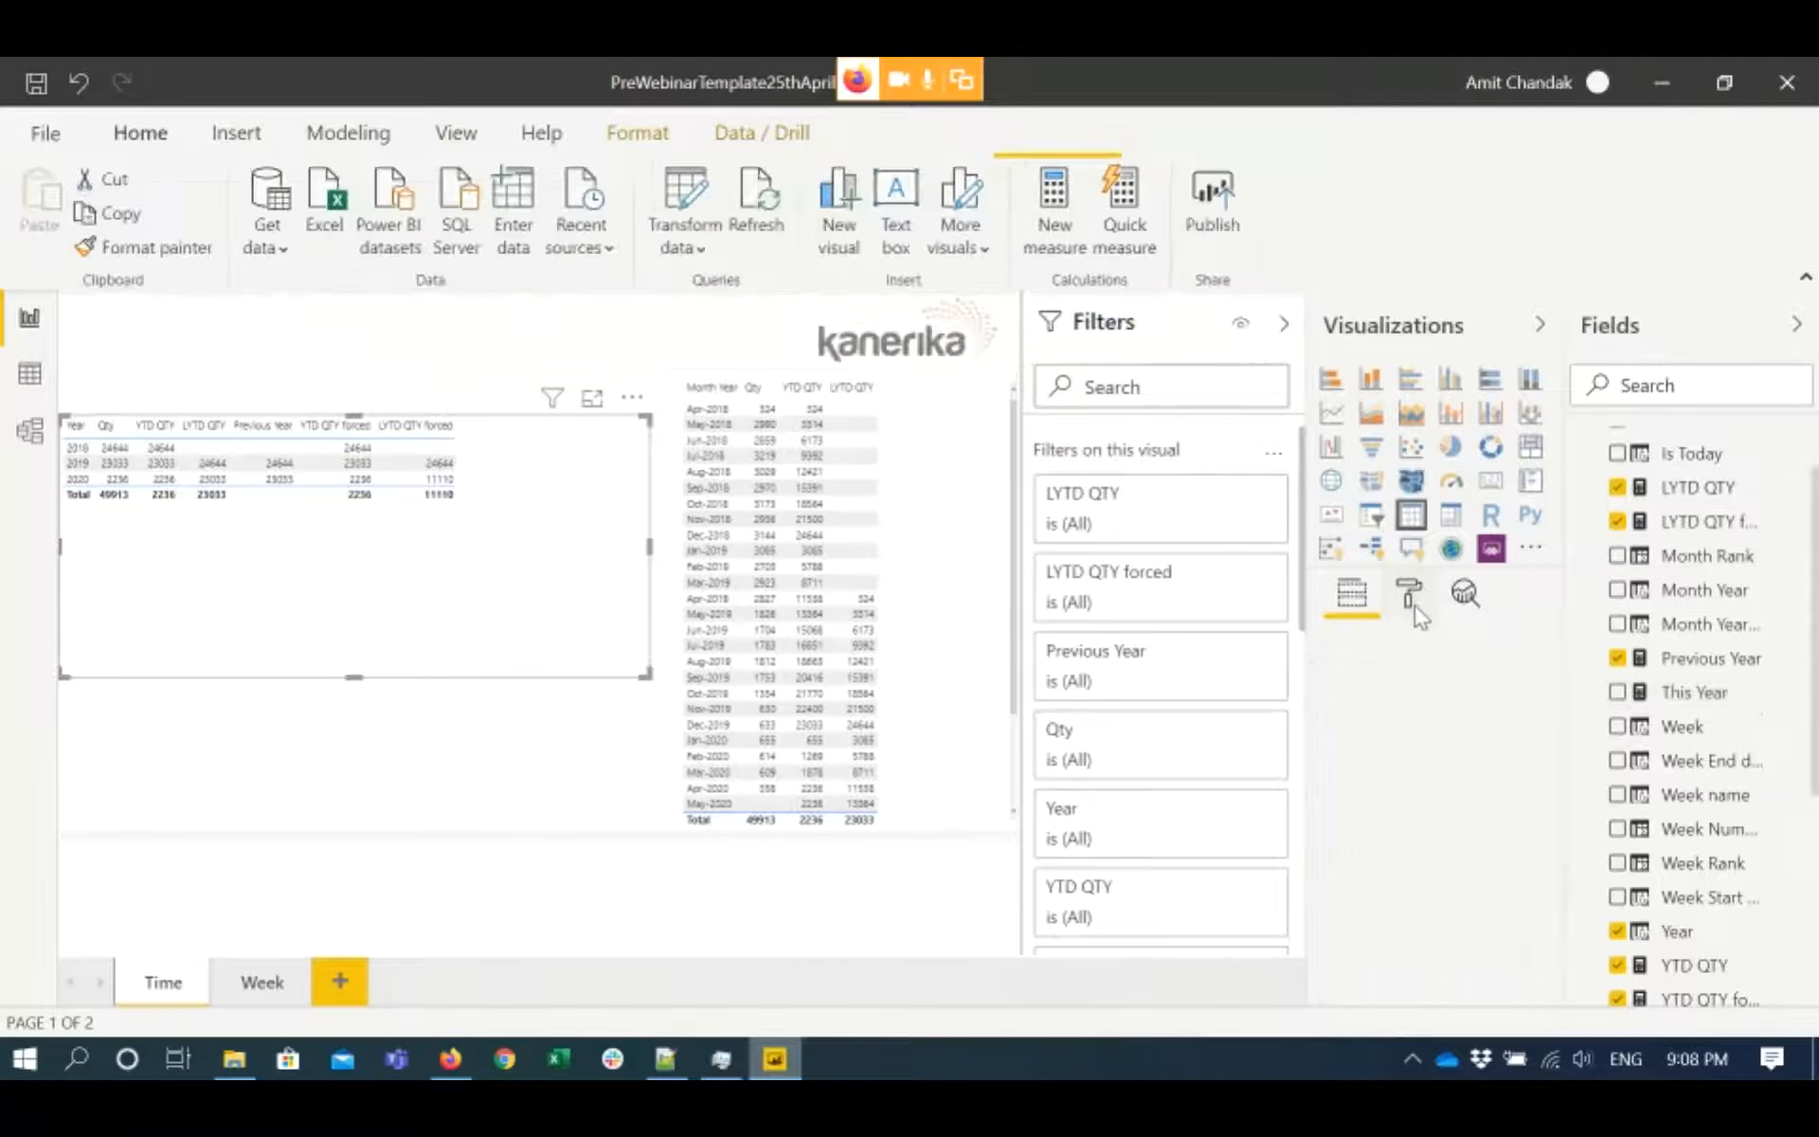
pyautogui.click(1364, 603)
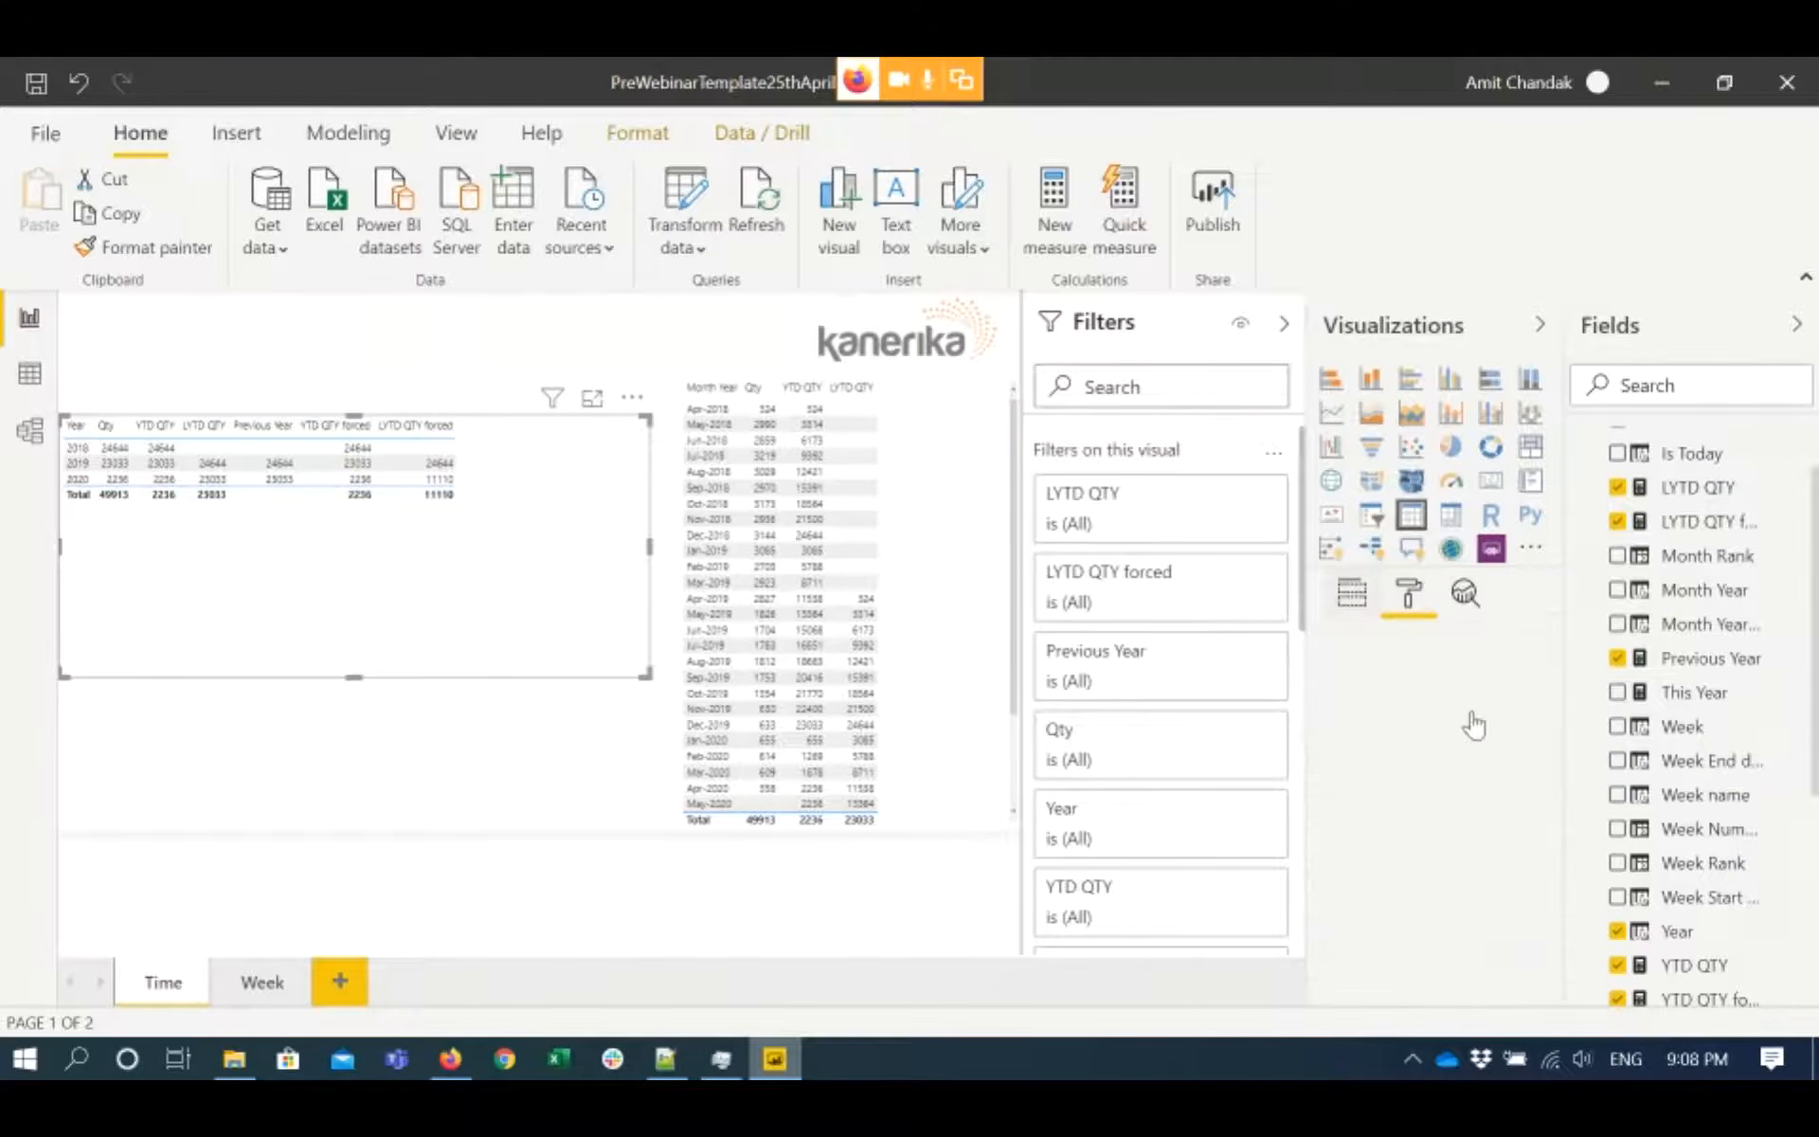
pyautogui.click(1412, 597)
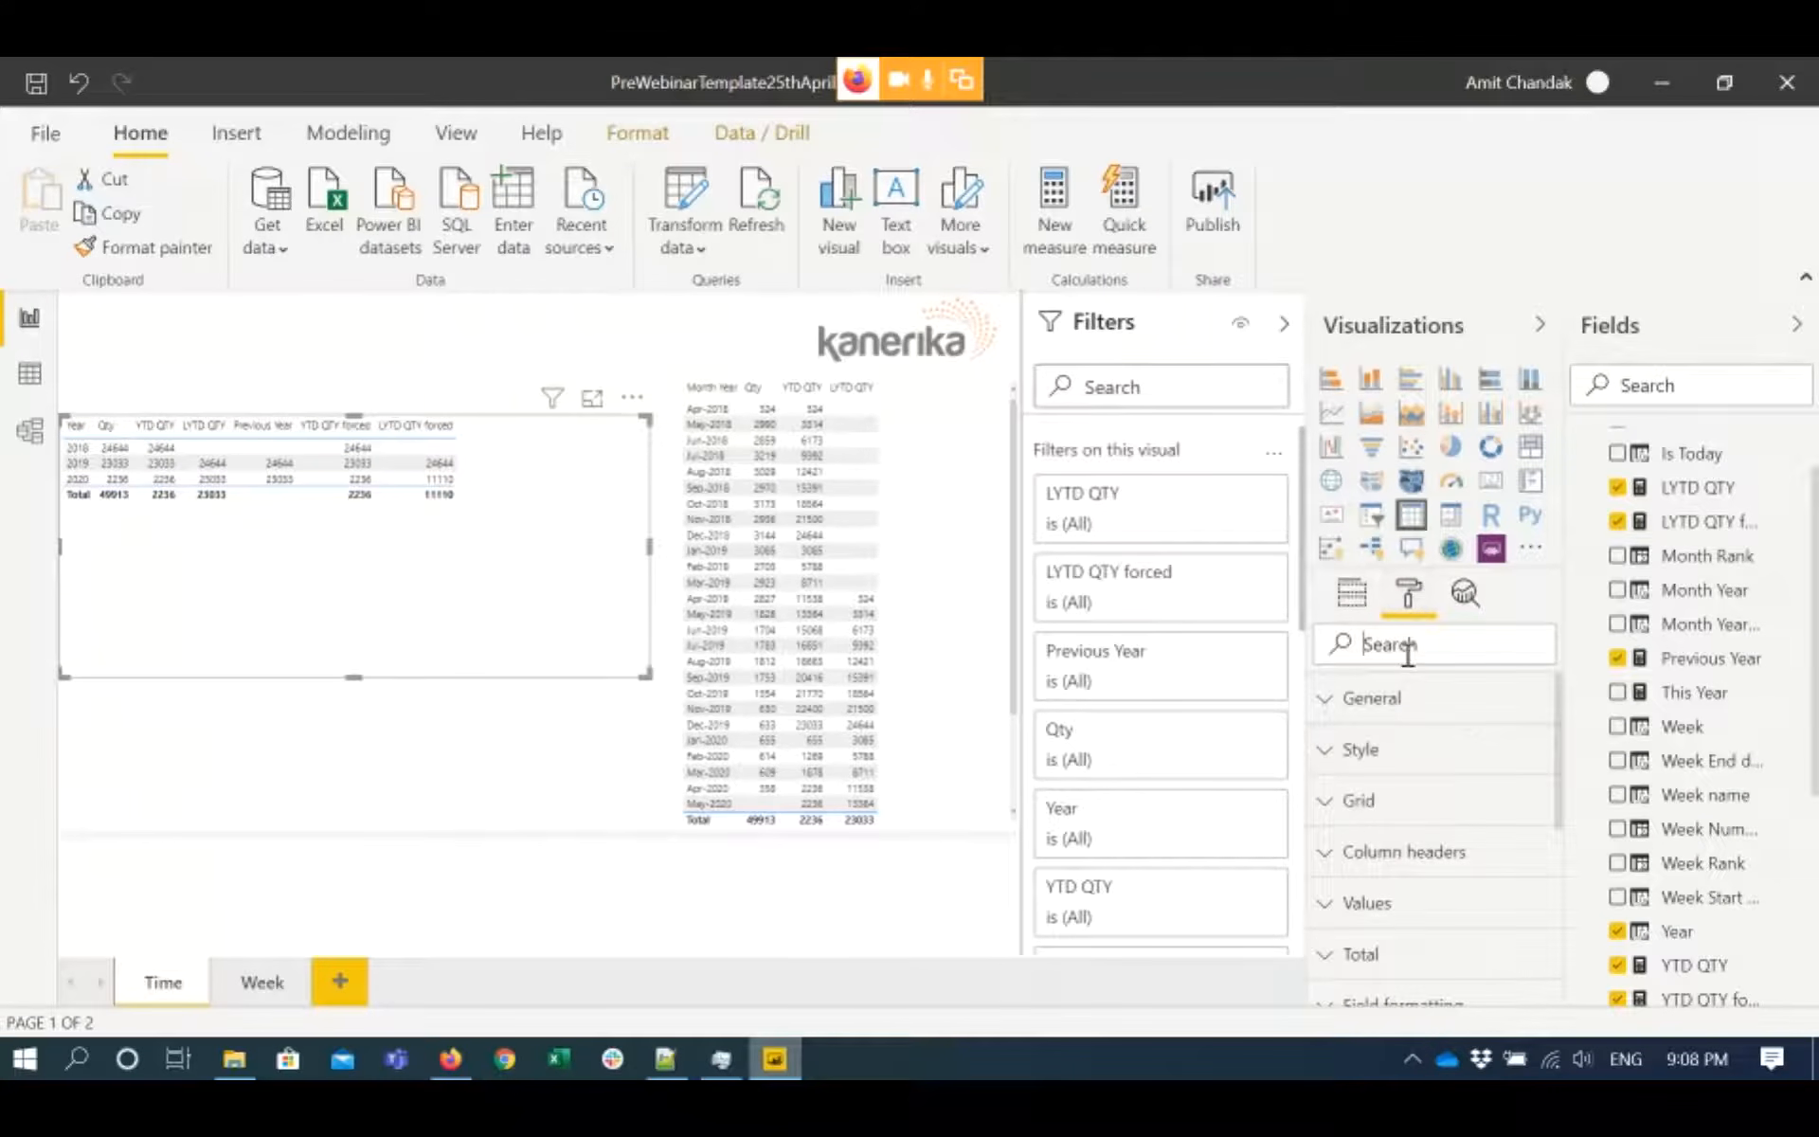
pyautogui.write('fon')
pyautogui.click(1382, 649)
pyautogui.doubleClick(1382, 649)
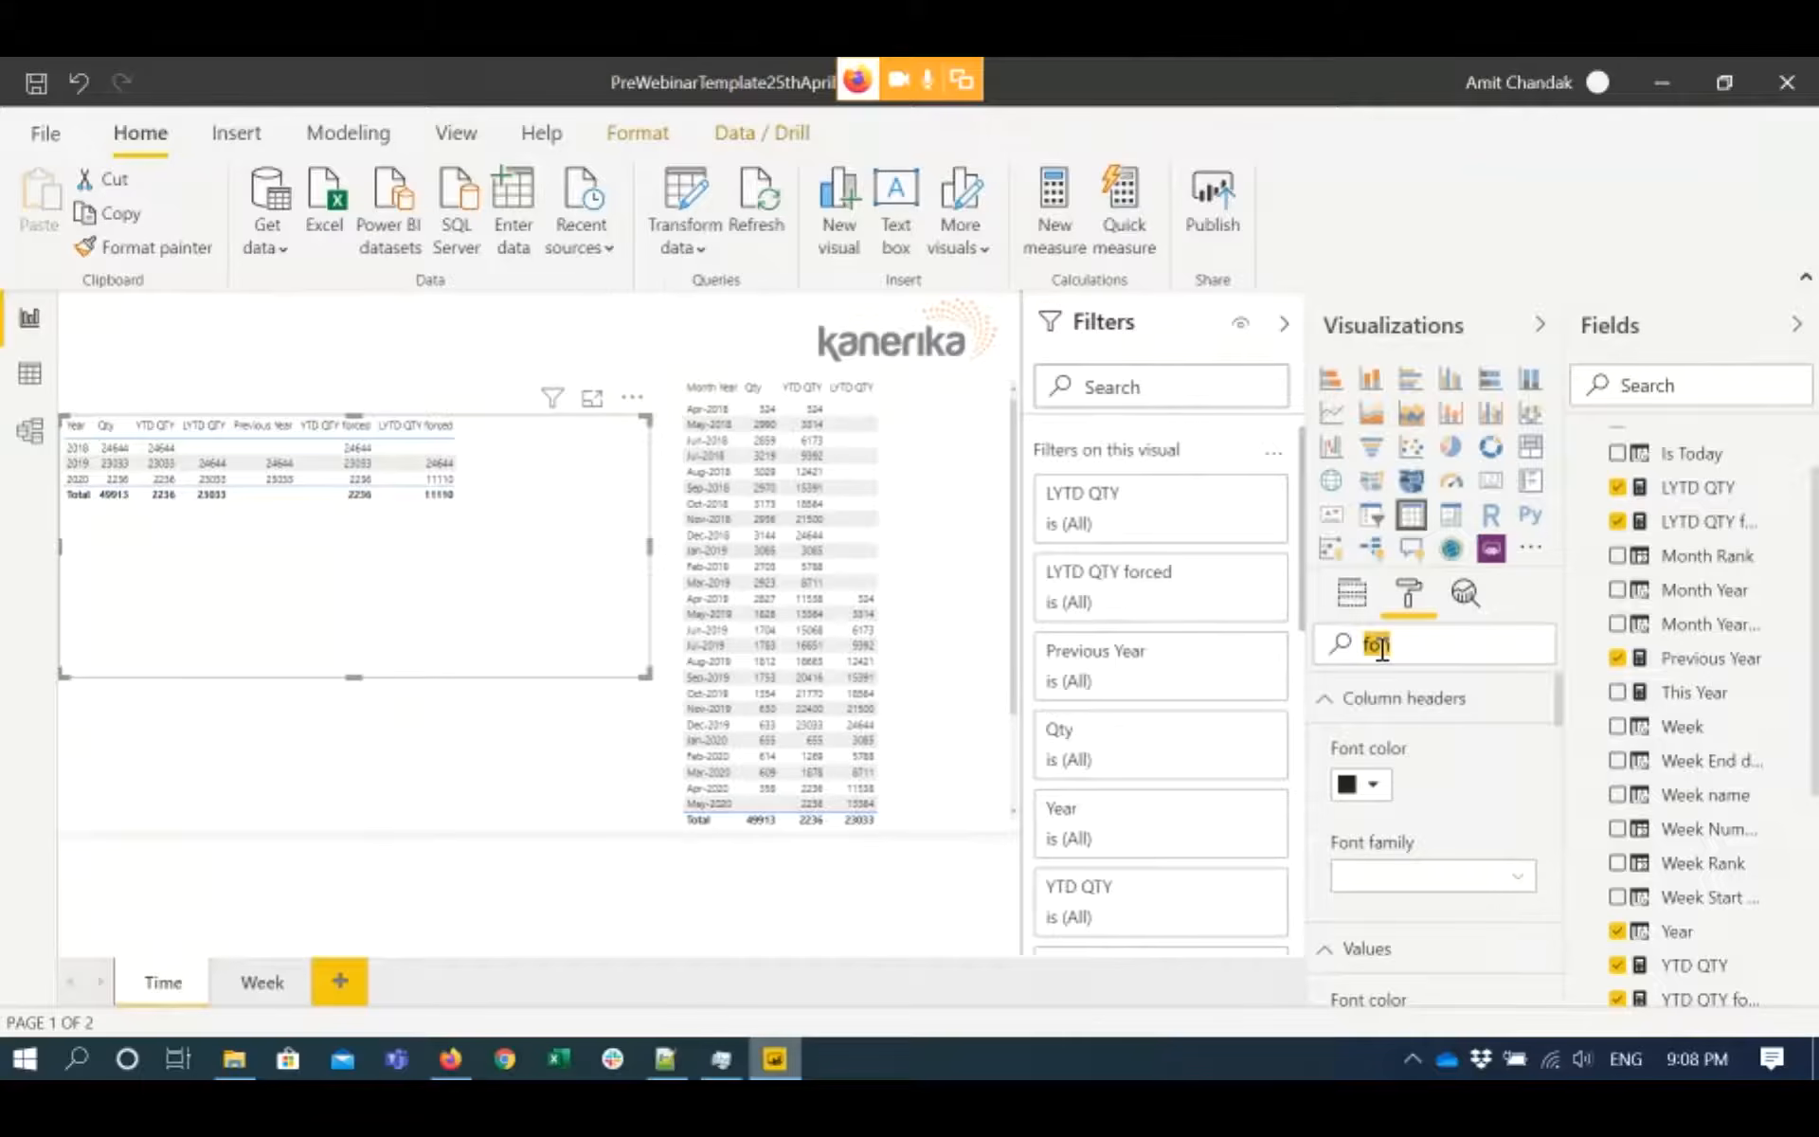
pyautogui.write('Size')
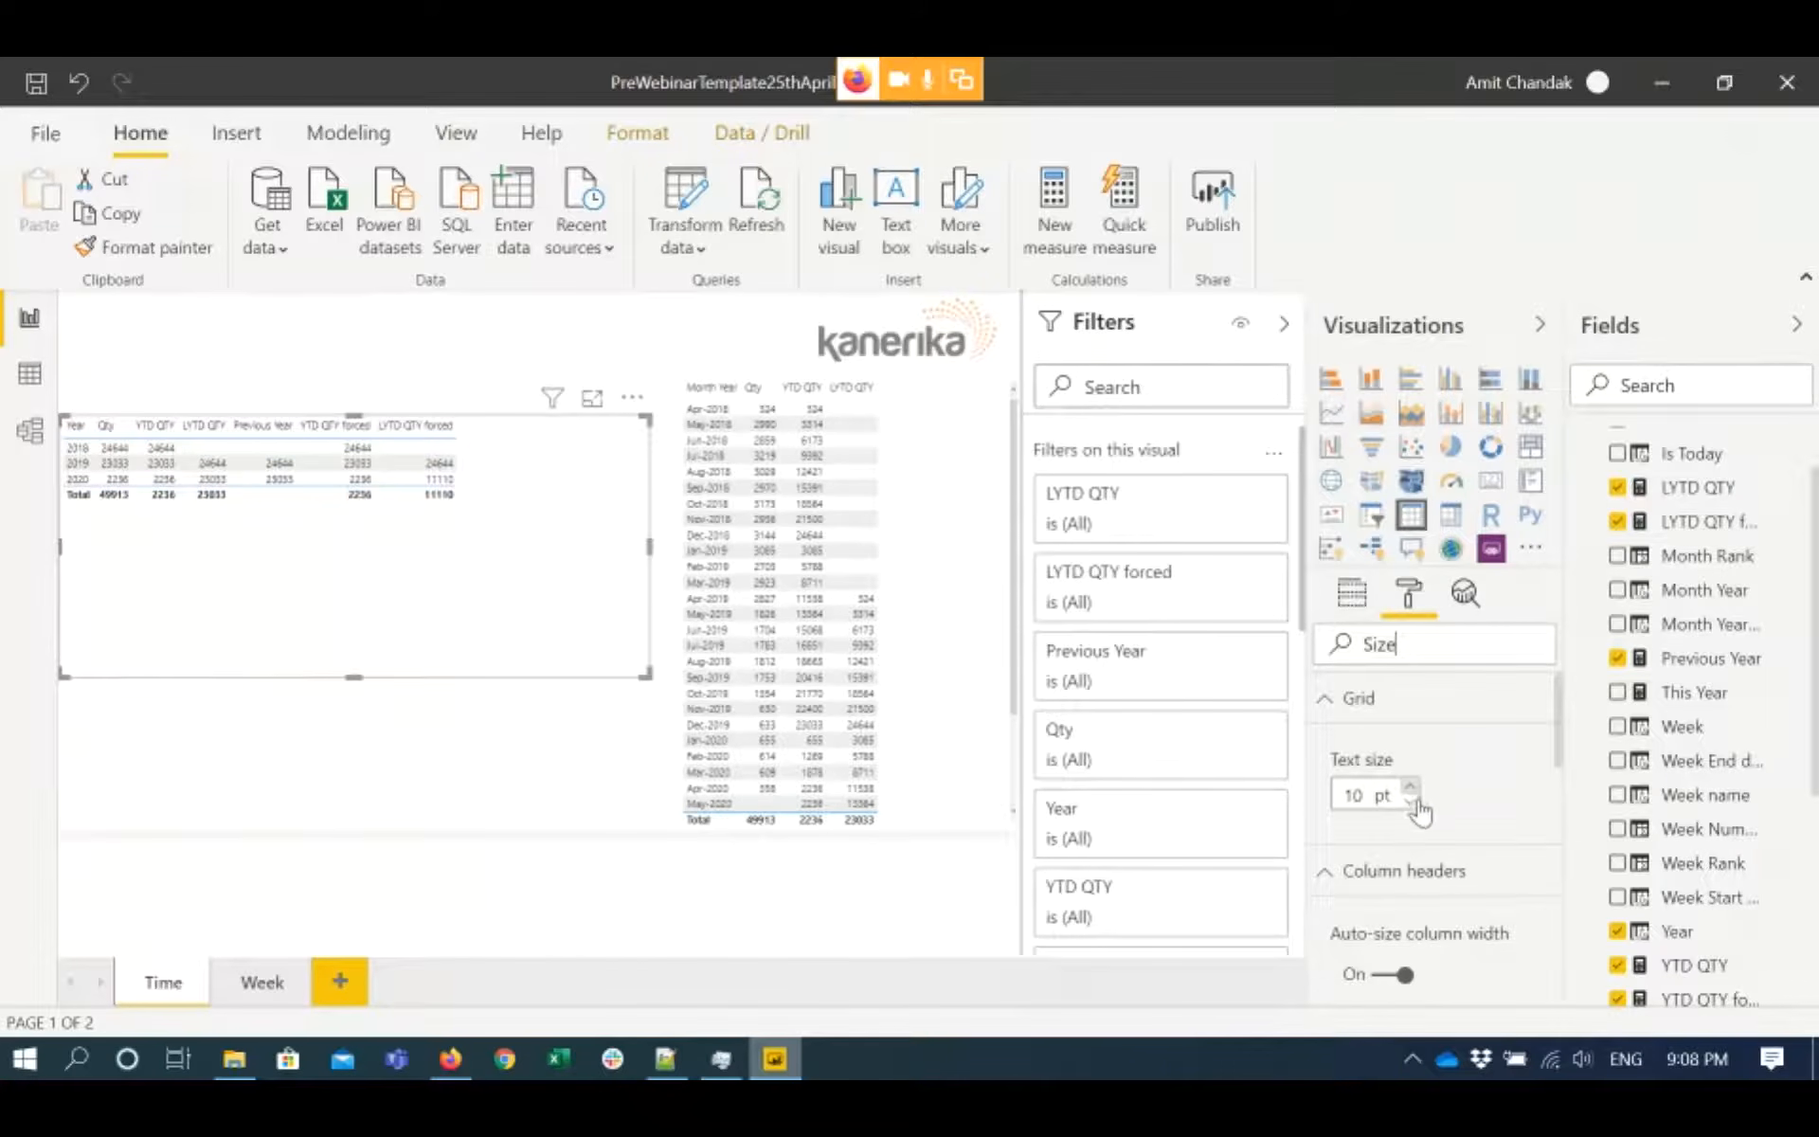
pyautogui.click(1410, 788)
pyautogui.click(1411, 787)
pyautogui.click(1411, 787)
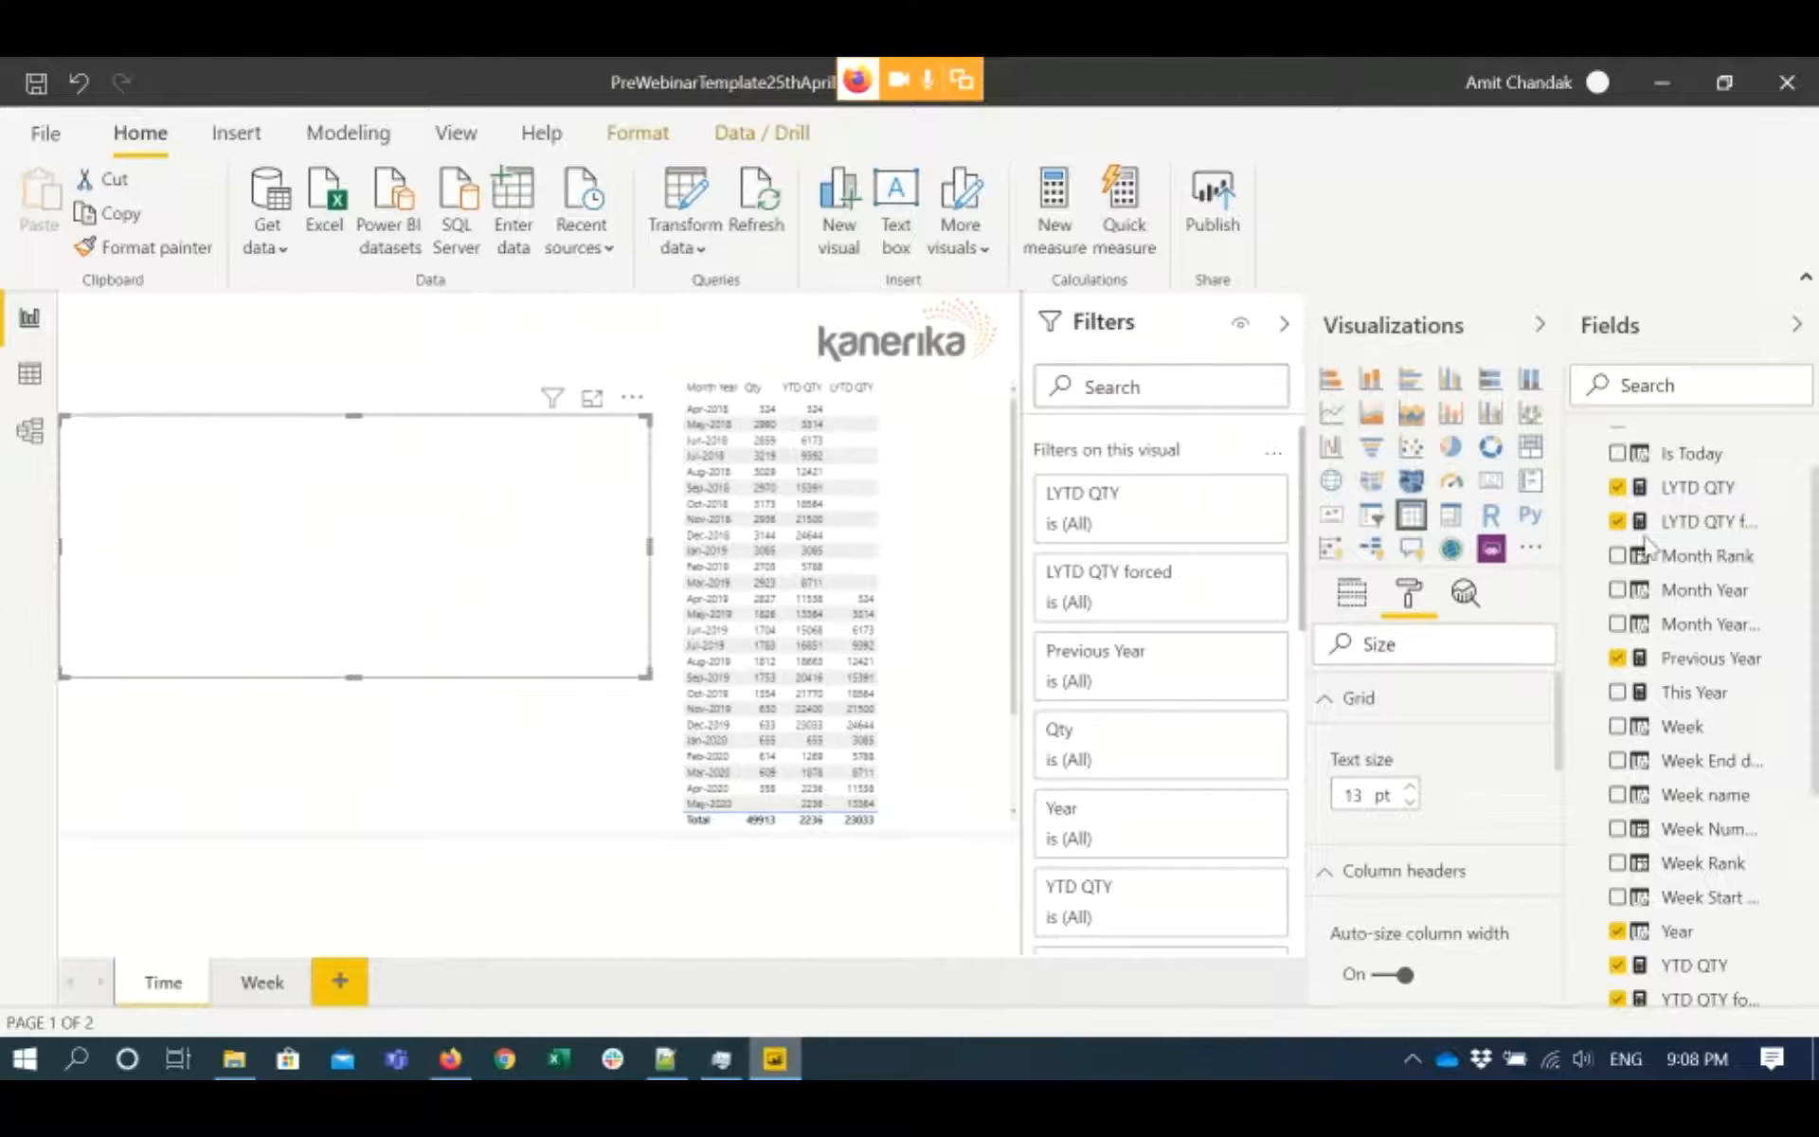
# - Narrow the month table further and extend the year table into the freed space
pyautogui.click(1693, 696)
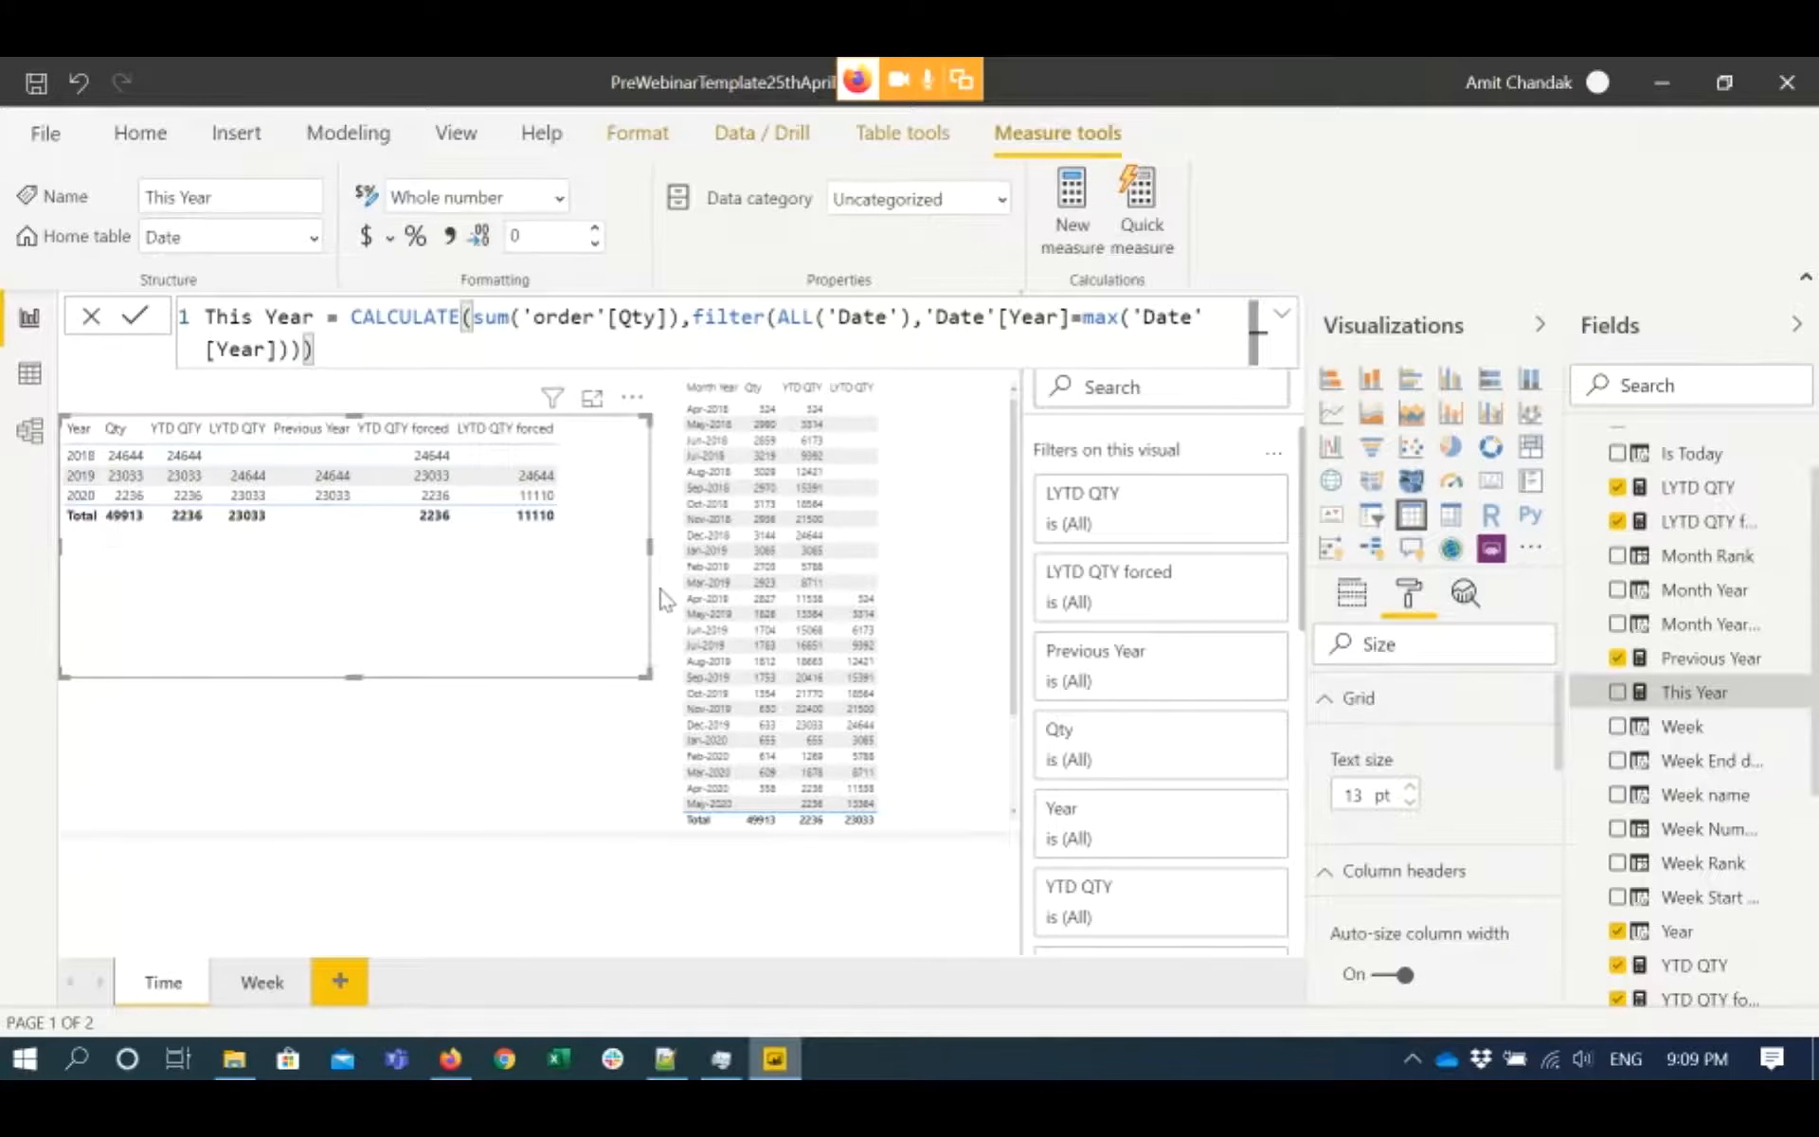
pyautogui.click(936, 758)
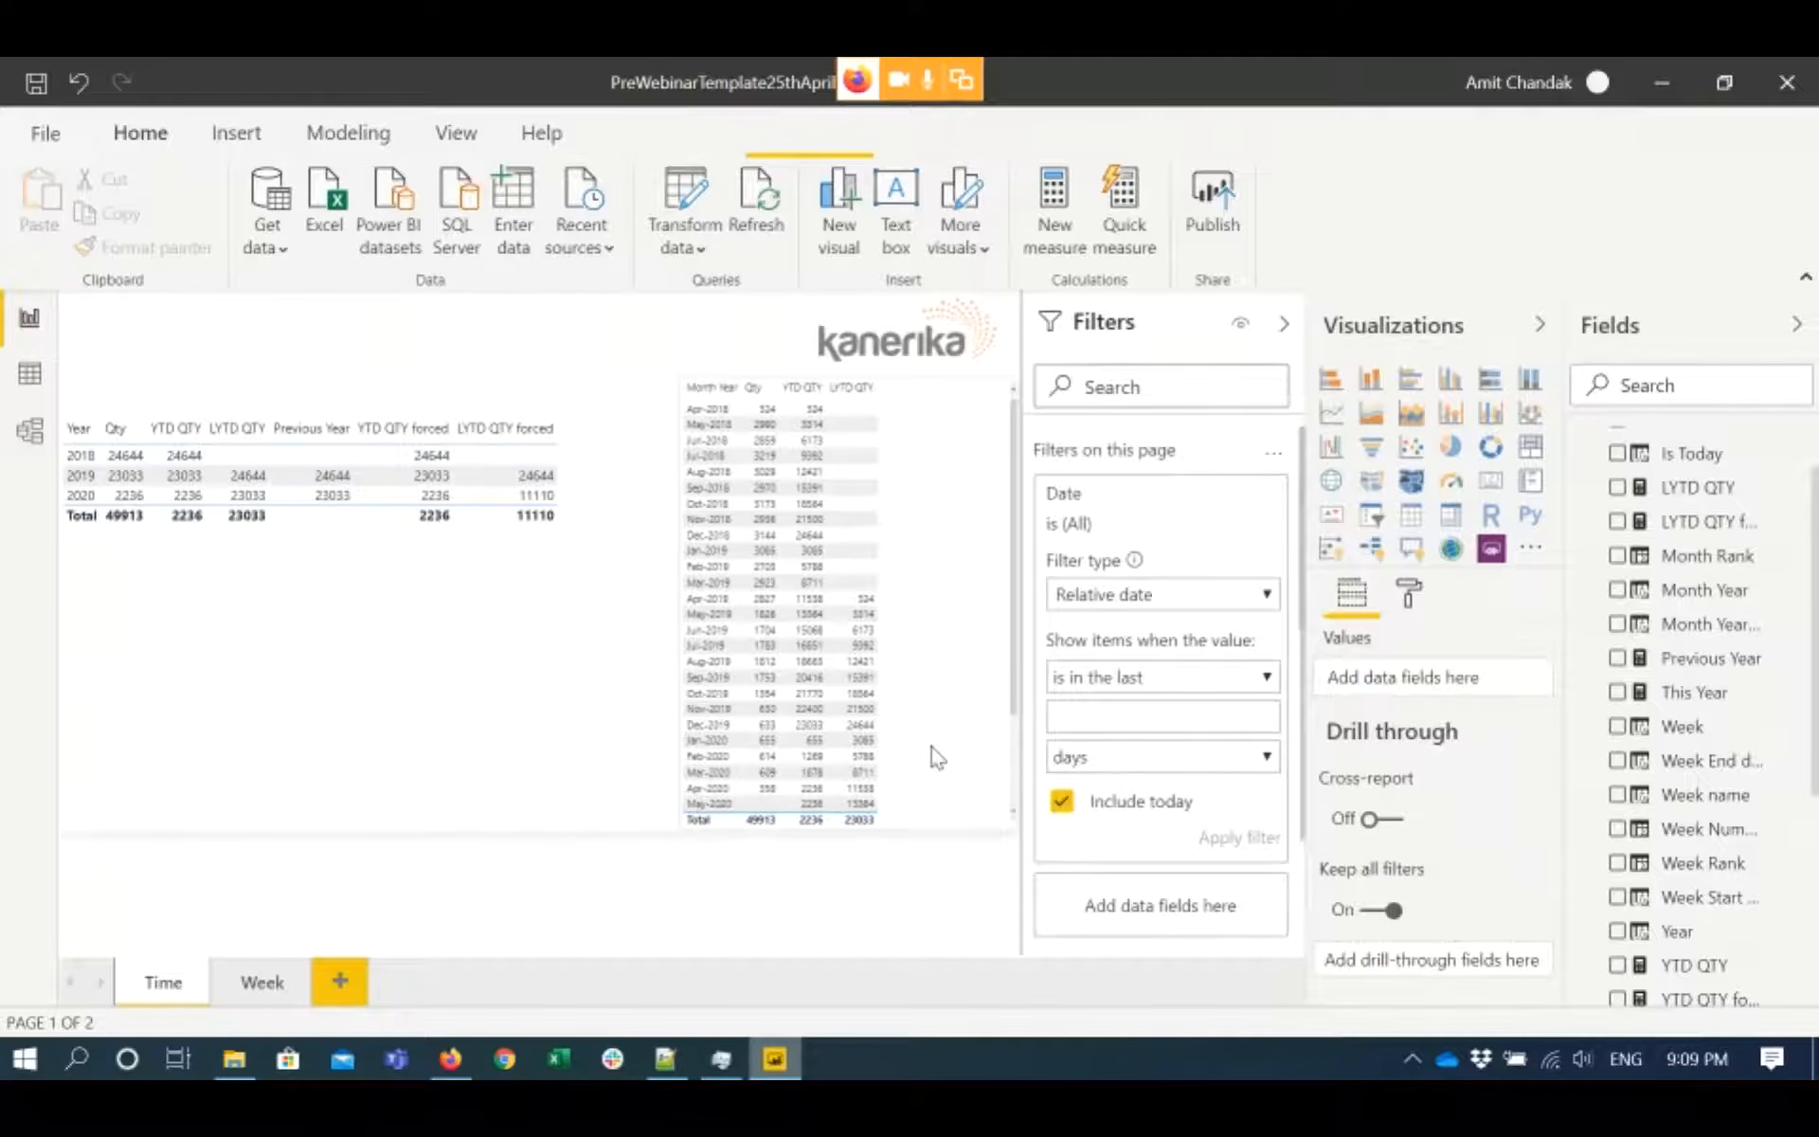
pyautogui.click(675, 611)
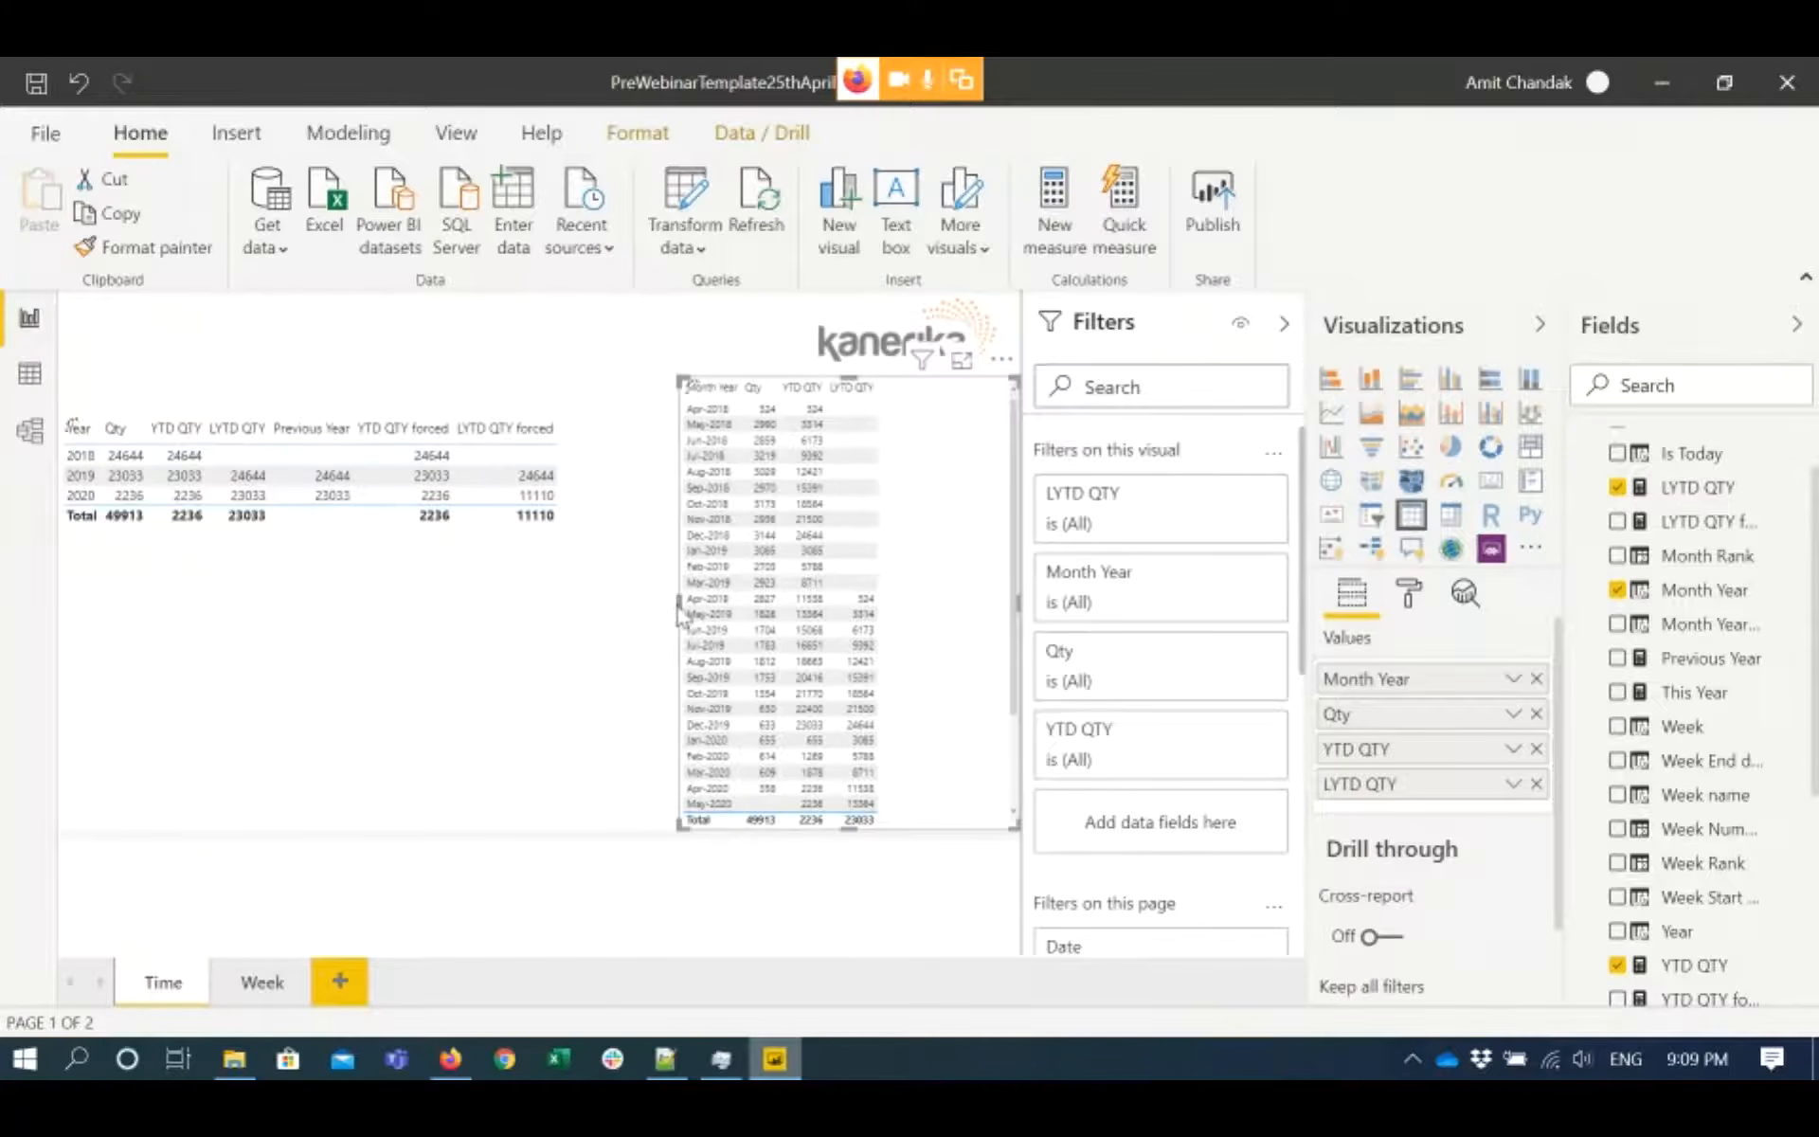
pyautogui.moveTo(686, 600); pyautogui.dragTo(686, 600)
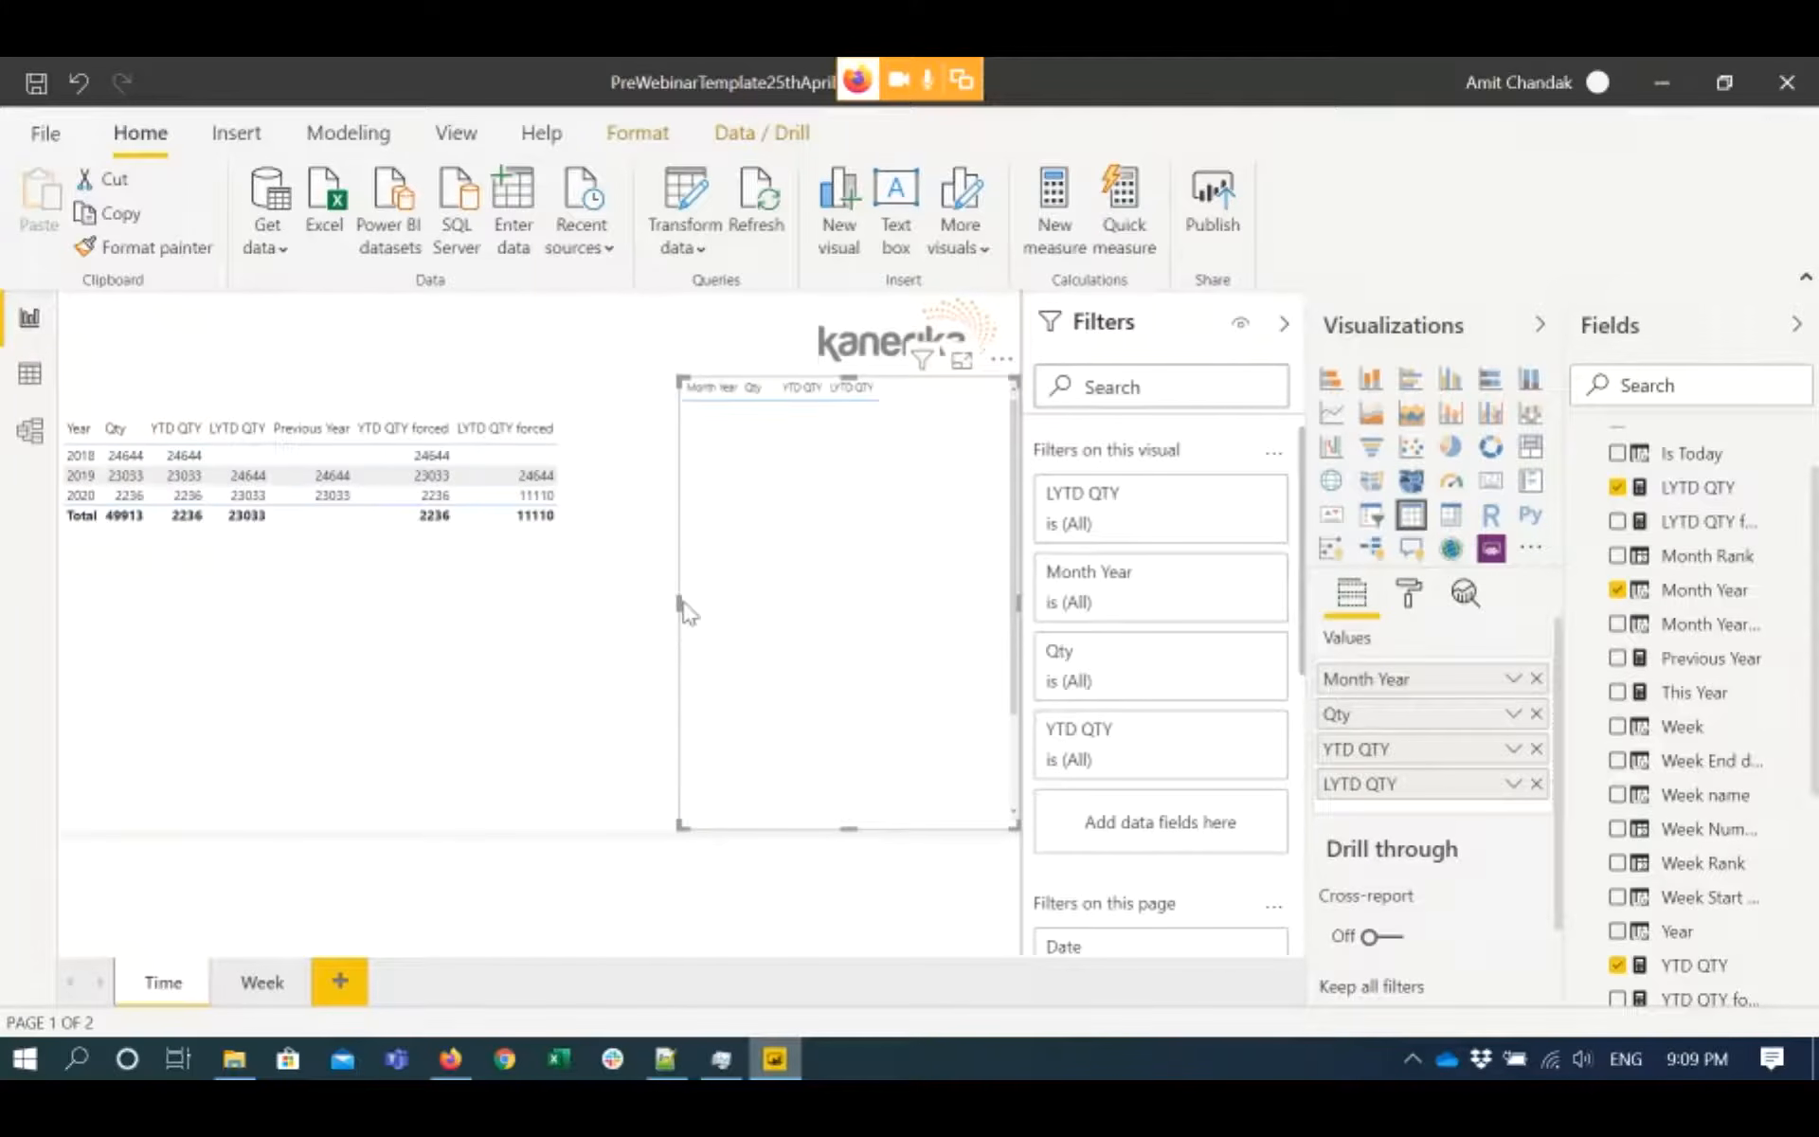
pyautogui.moveTo(678, 611); pyautogui.dragTo(846, 611)
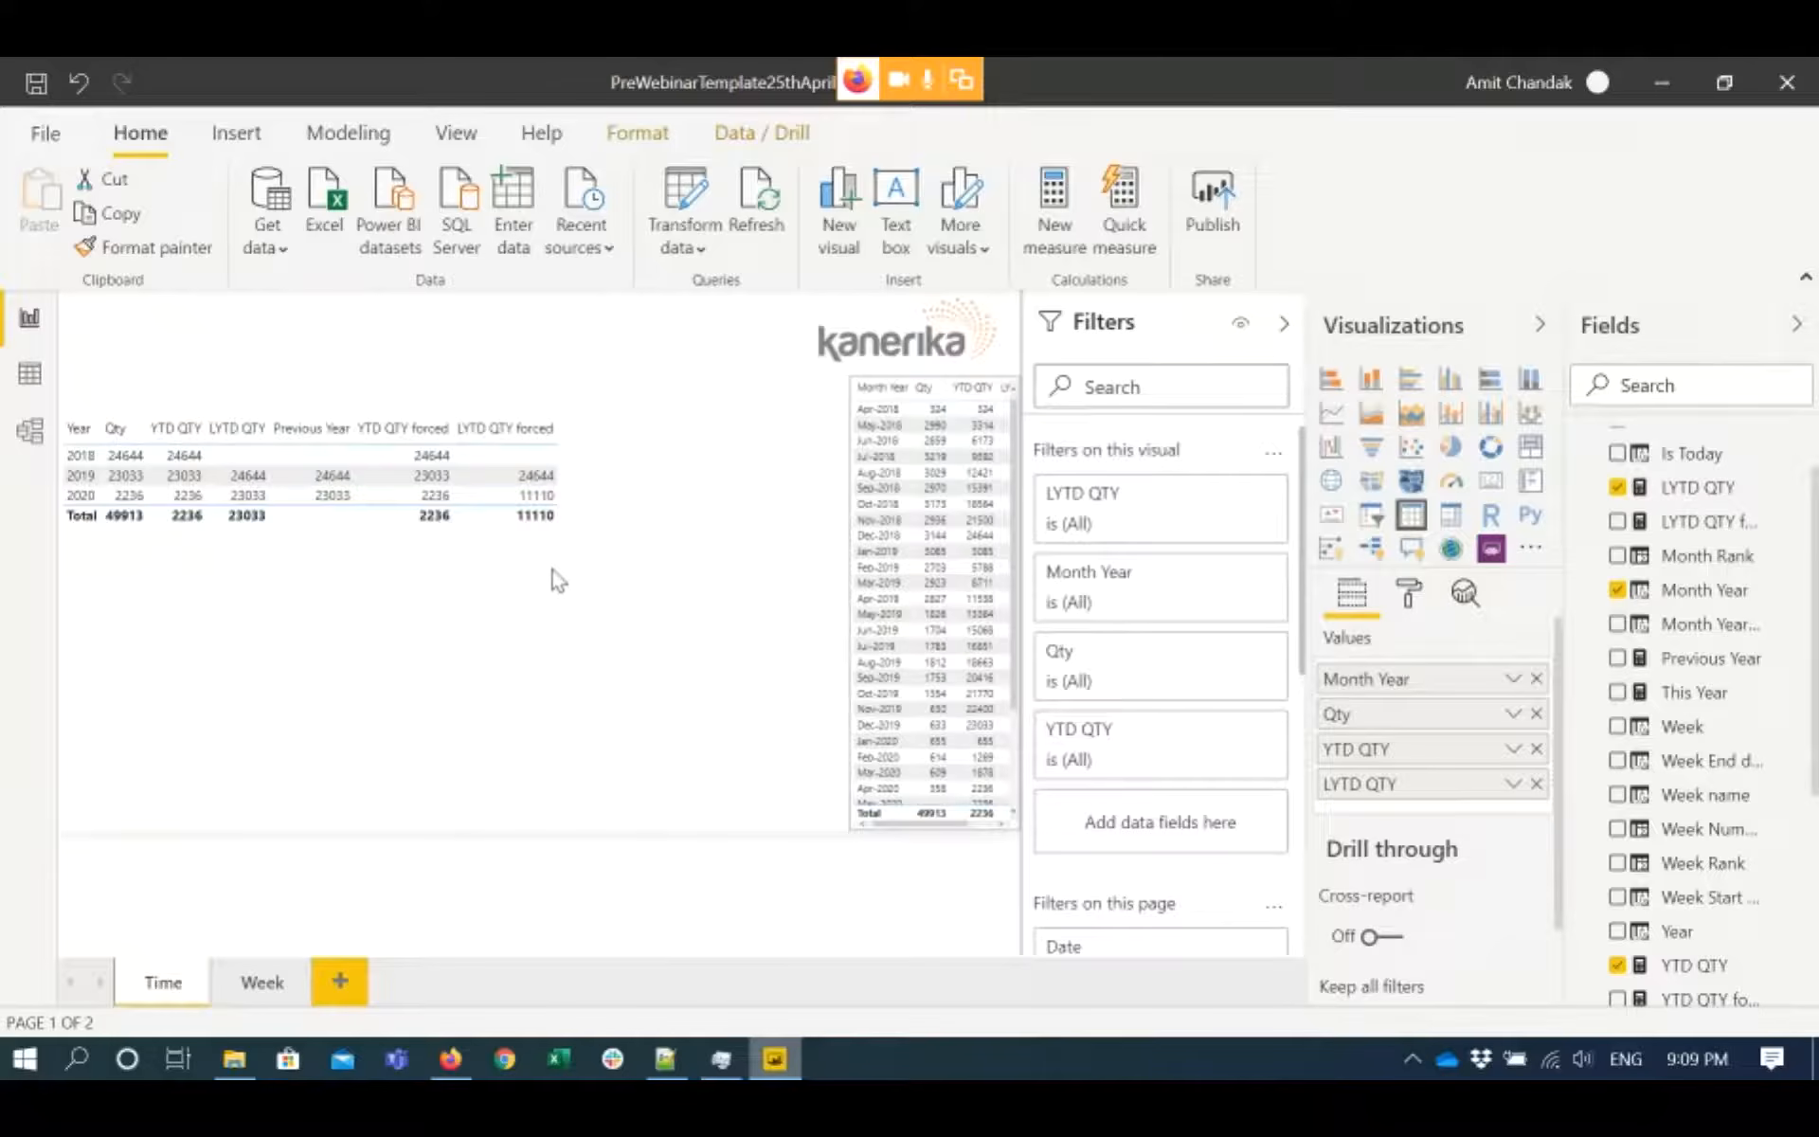
pyautogui.click(516, 581)
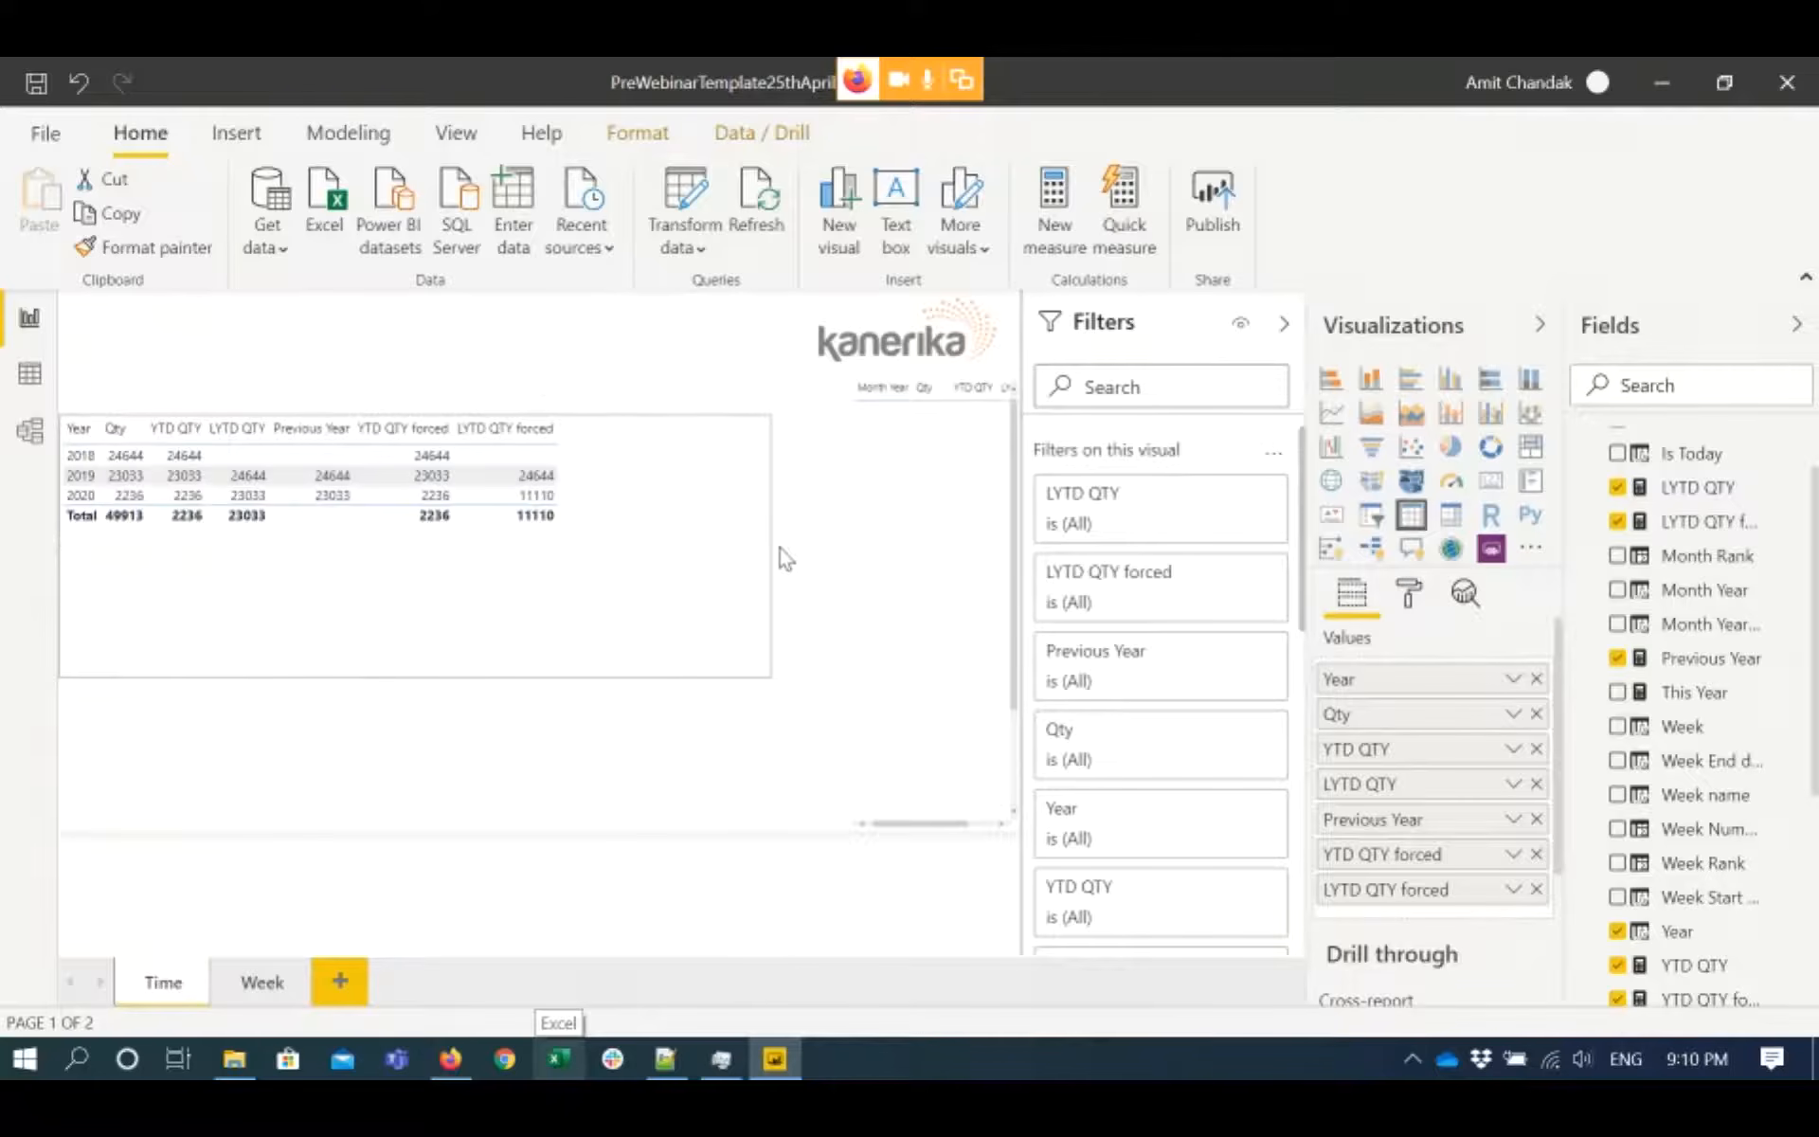
# - Copy the Last Year formula from the Notepad++ webinar steps file and return to the Power BI report
pyautogui.click(667, 1059)
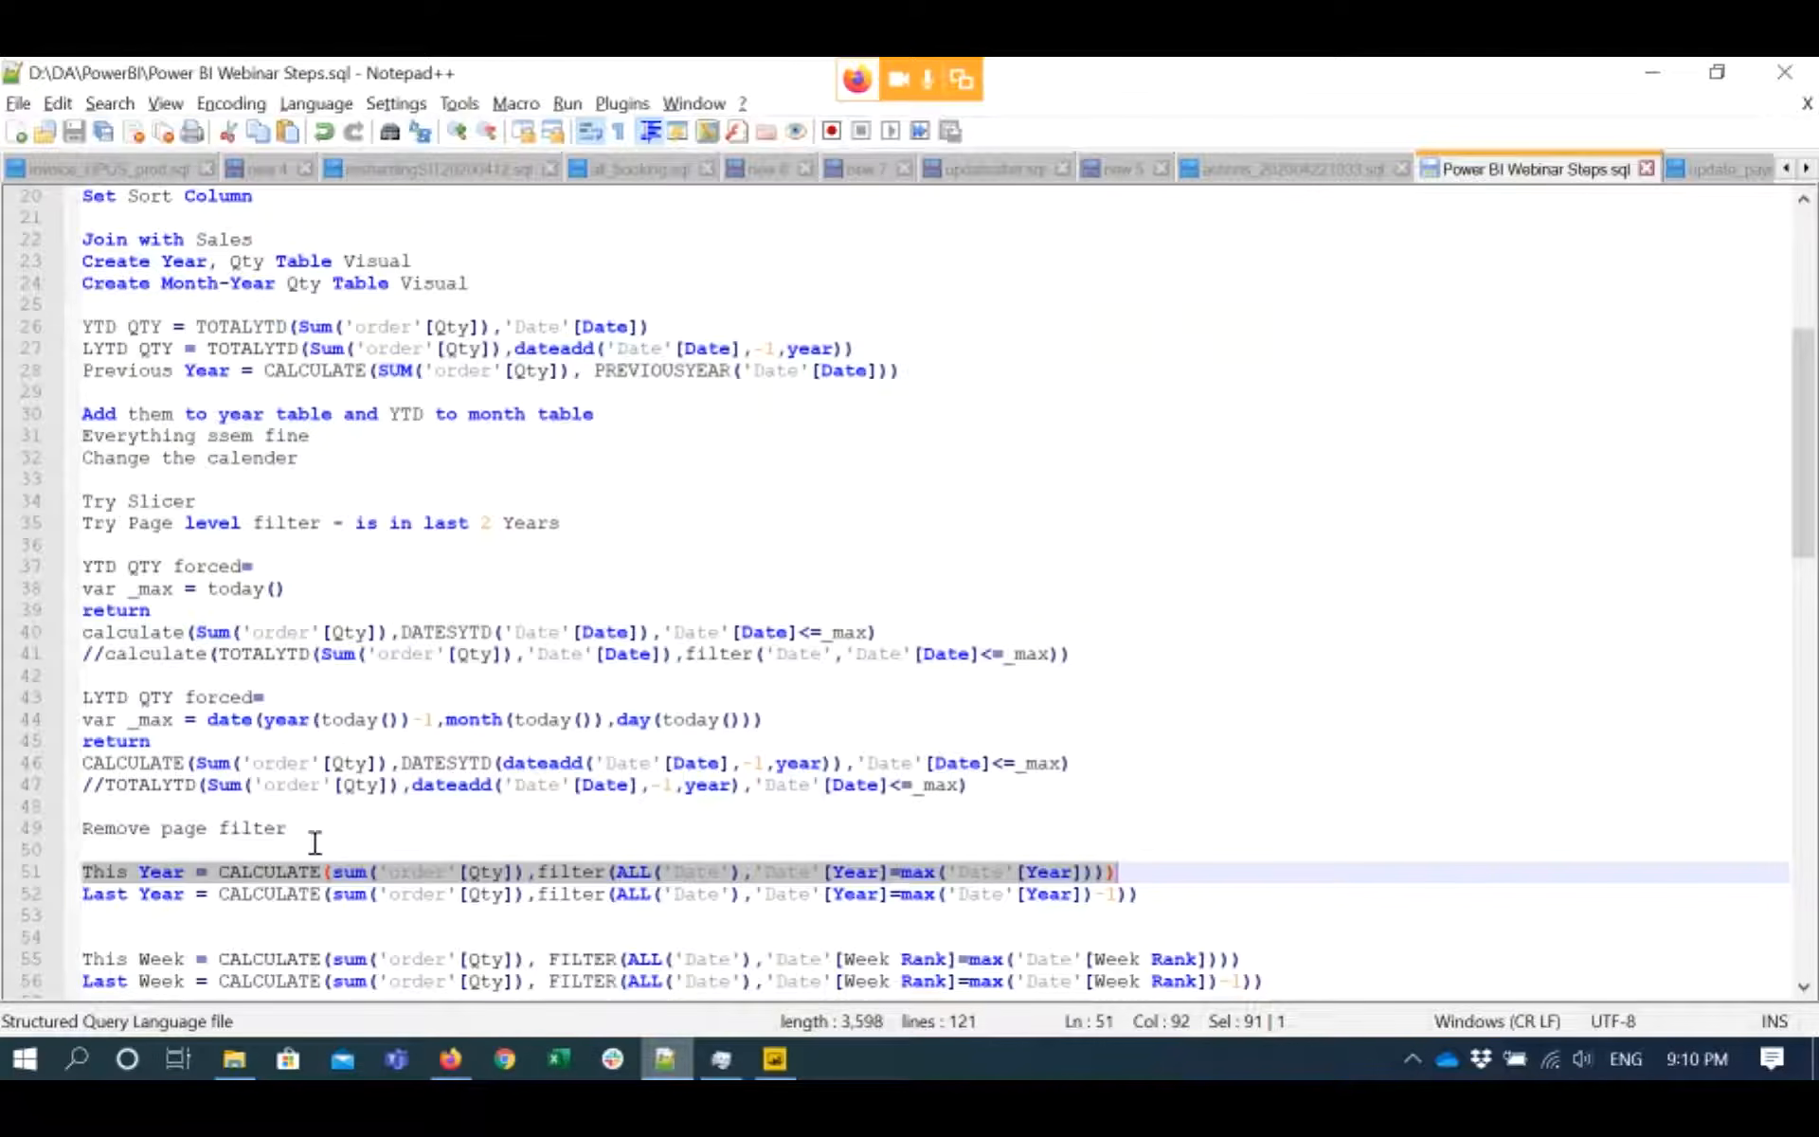
pyautogui.click(87, 895)
pyautogui.hotkey('shift', 'Down')
pyautogui.hotkey('ctrl', 'c')
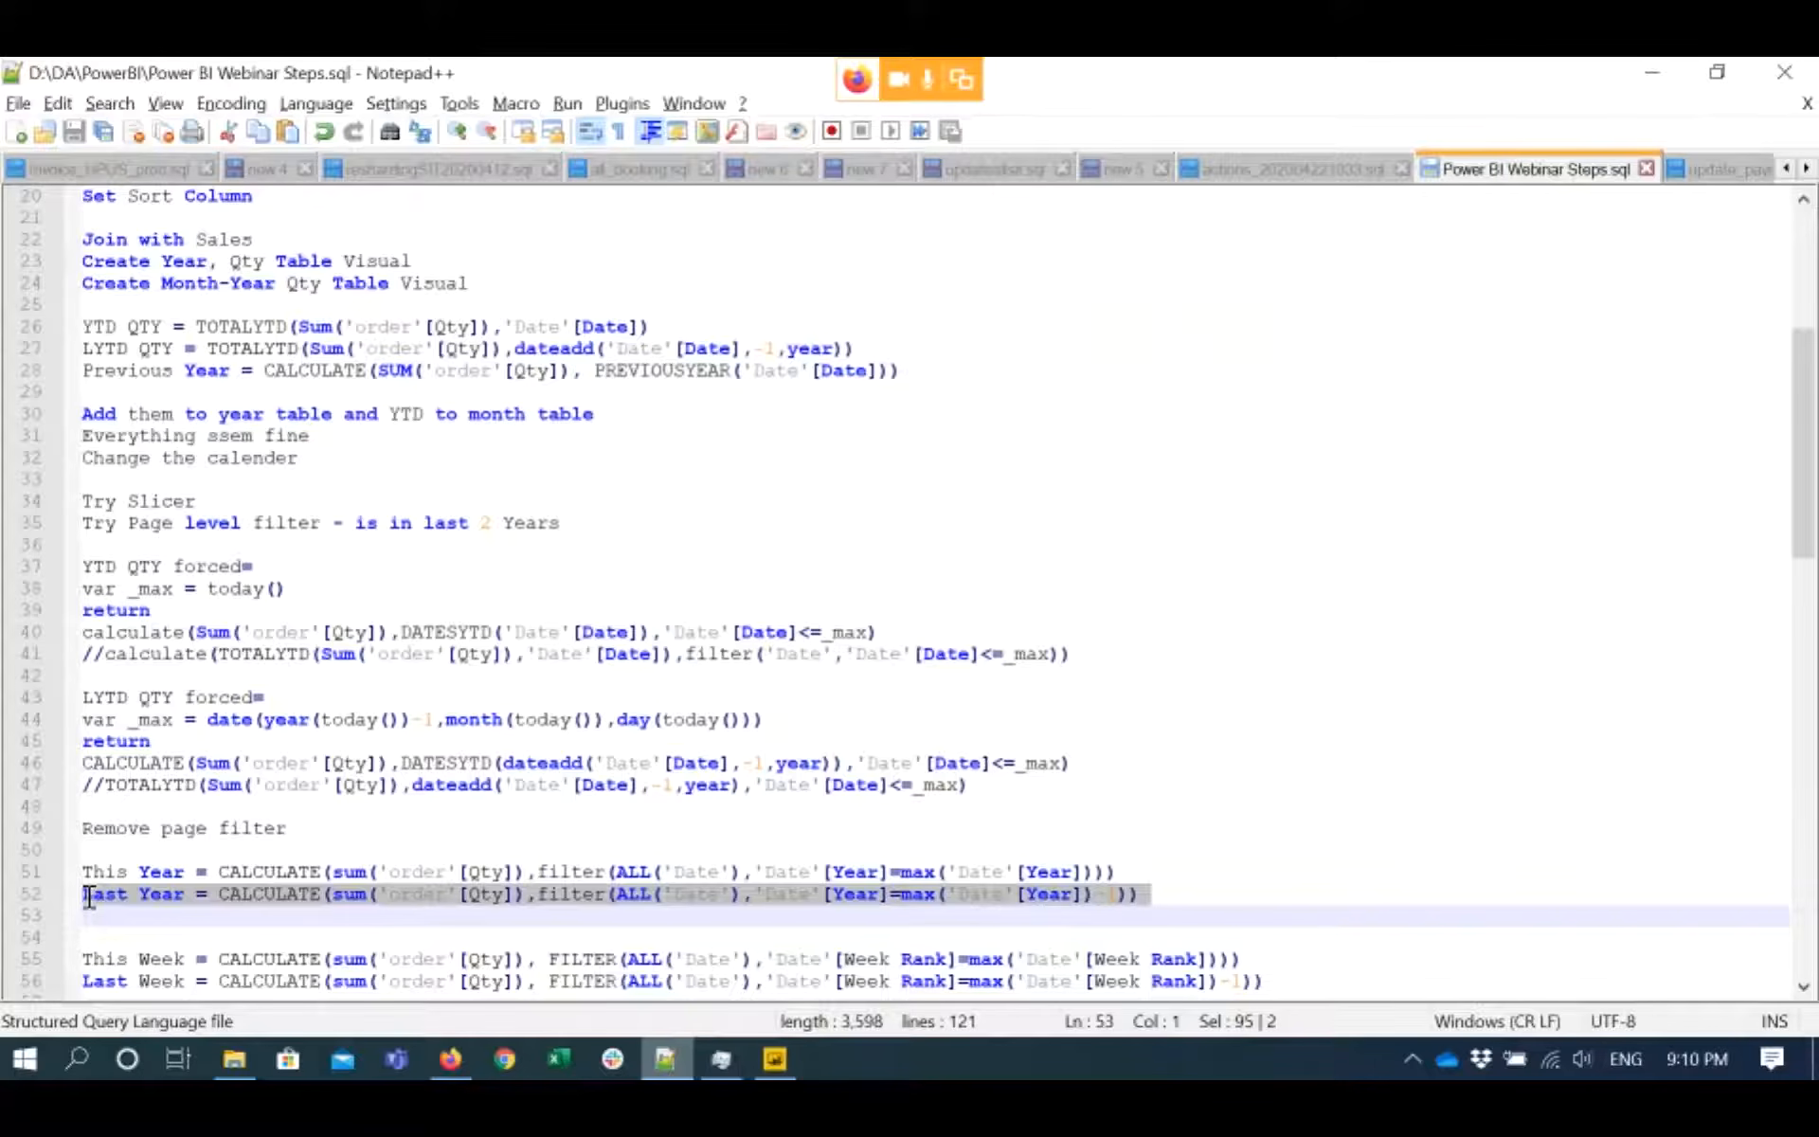
pyautogui.hotkey('alt', 'Tab')
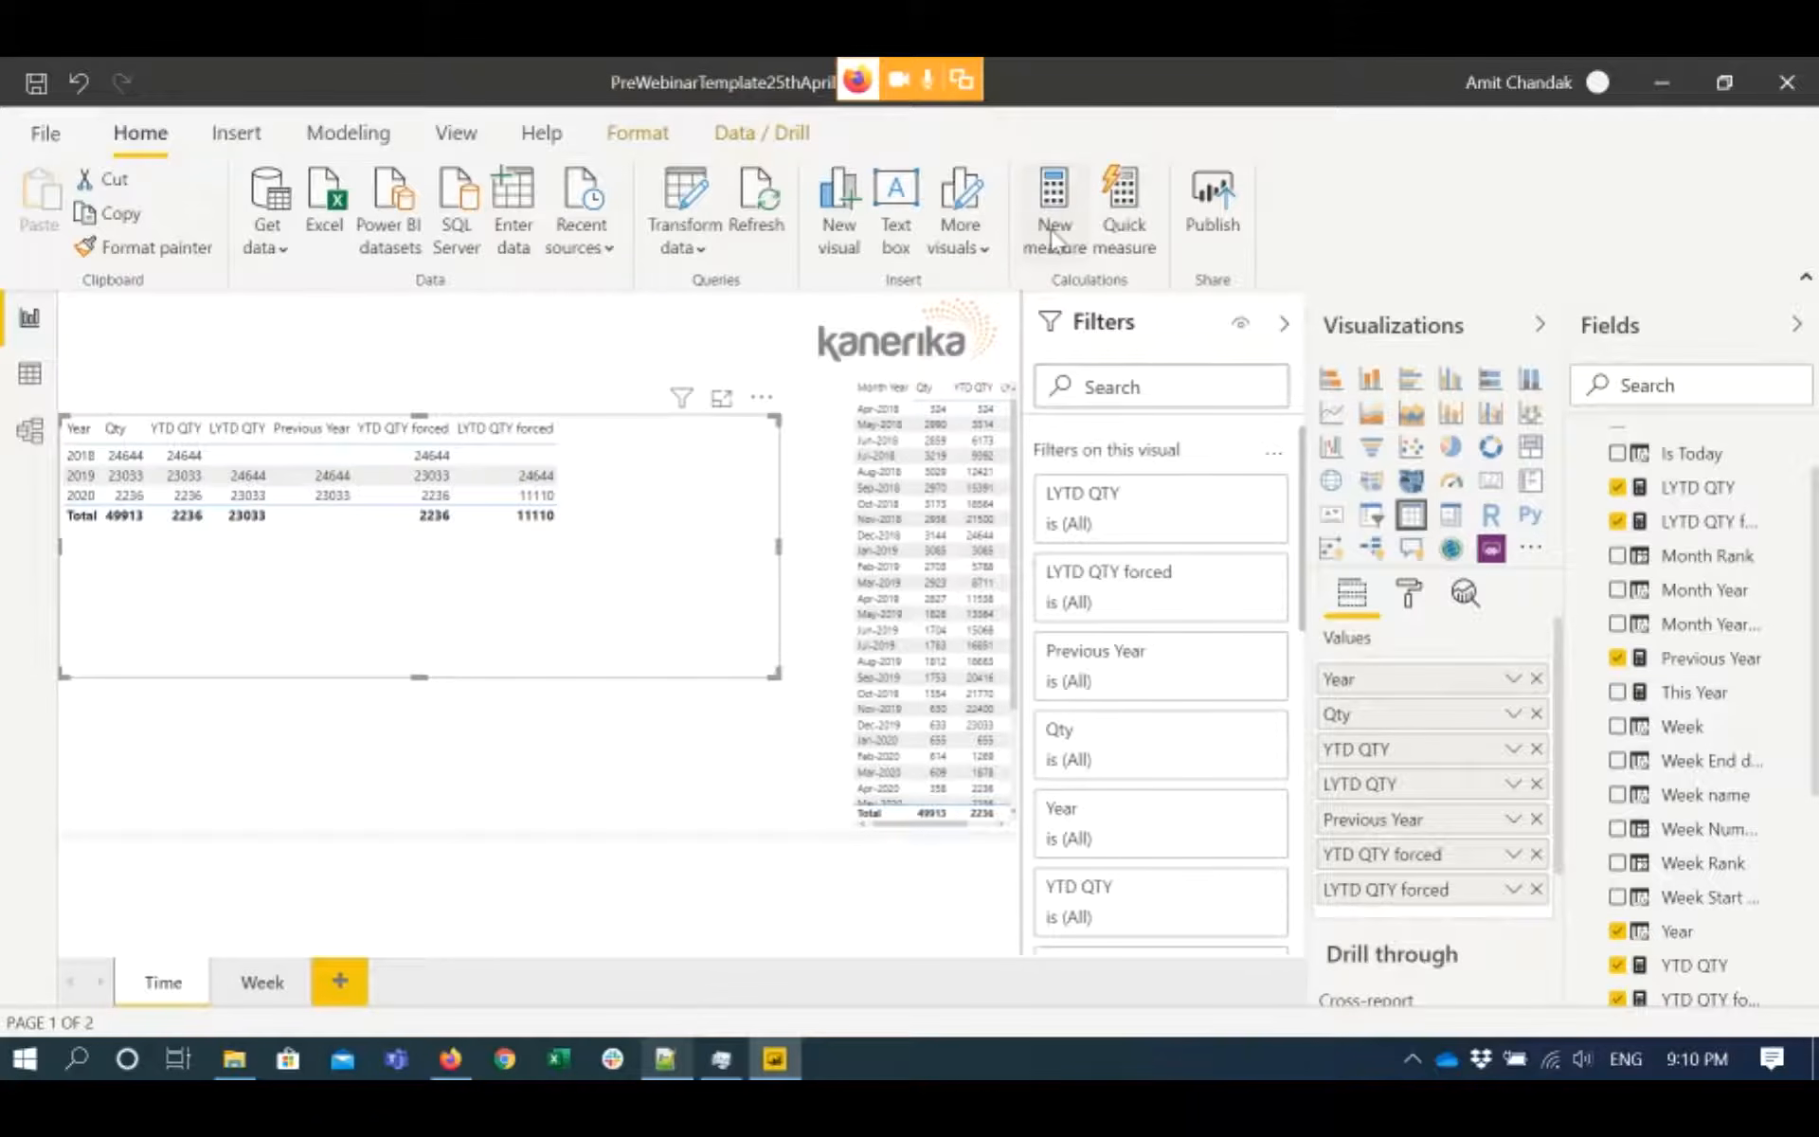
# - Create the measure Last Year = CALCULATE(sum('order'[Qty]),filter(ALL('Date'),'Date'[Year]=max('Date'[Year])-1))
pyautogui.click(1051, 237)
pyautogui.click(1053, 210)
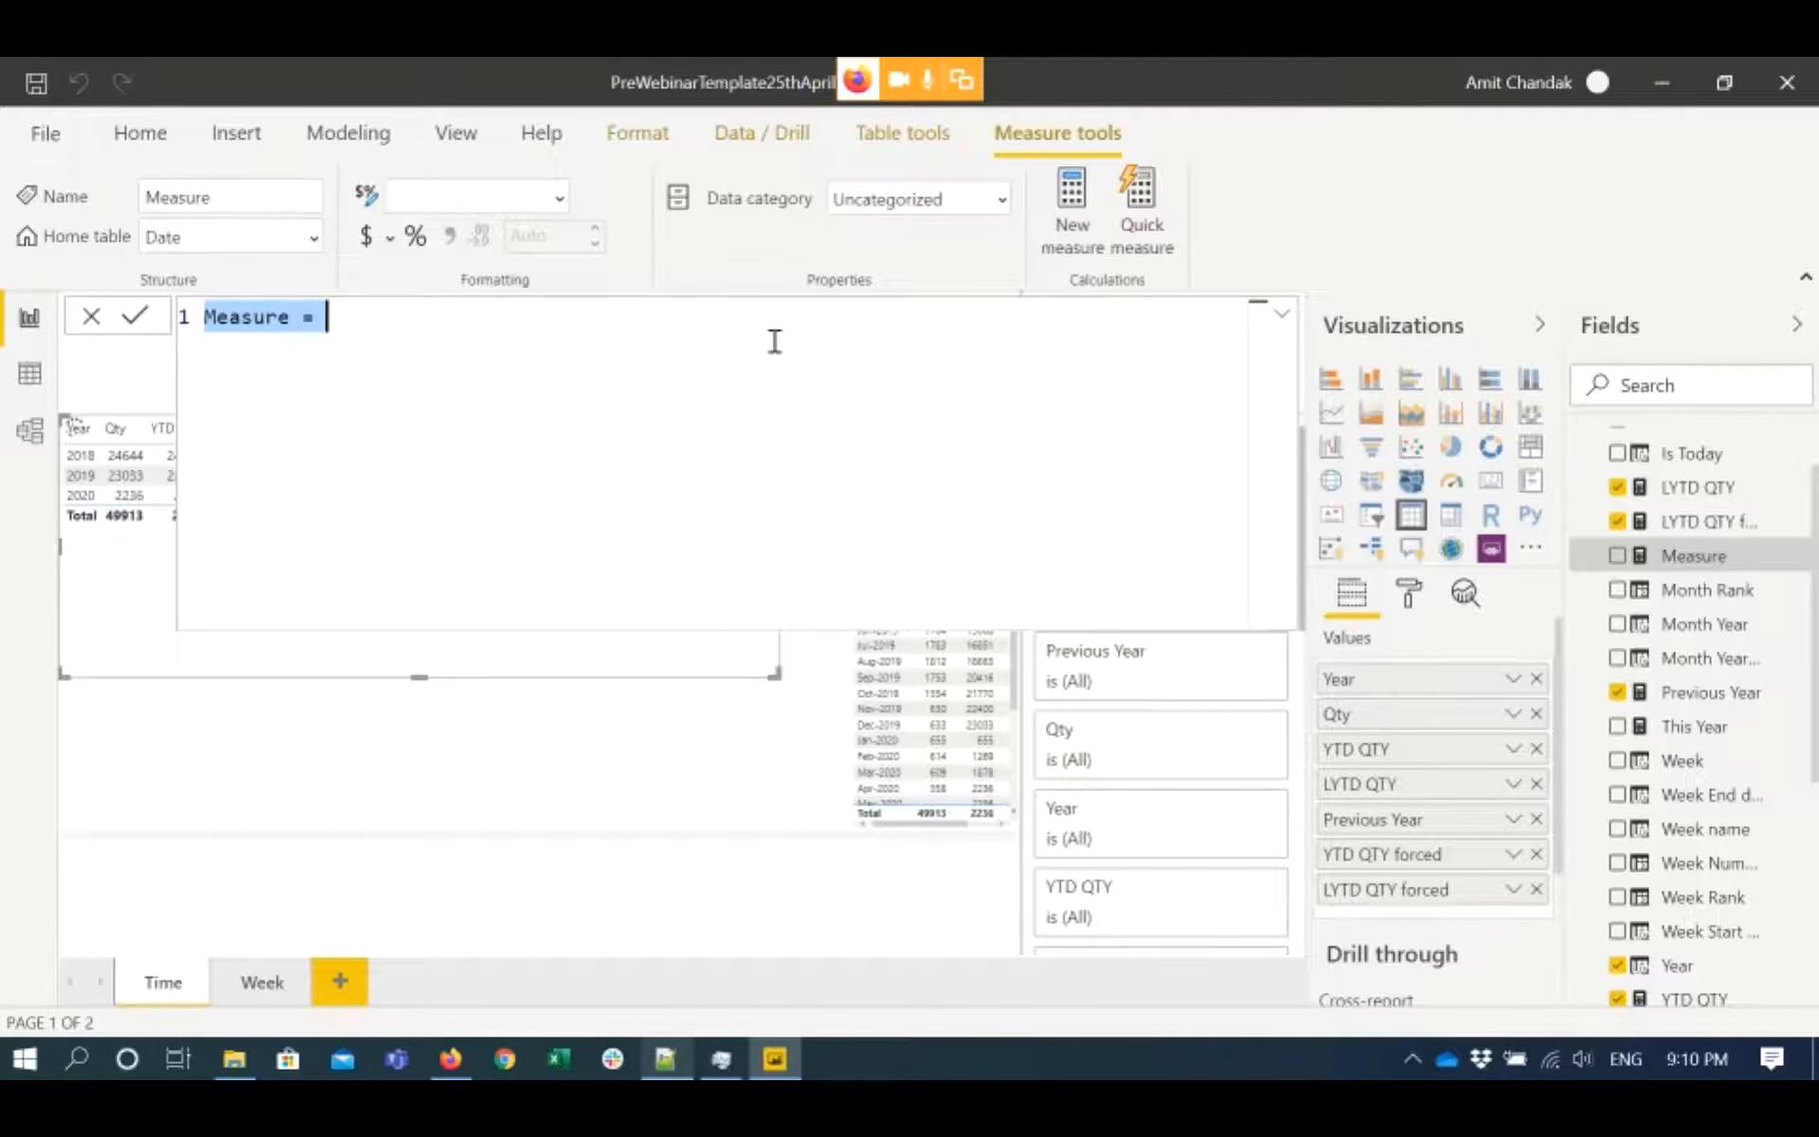
pyautogui.hotkey('ctrl', 'v')
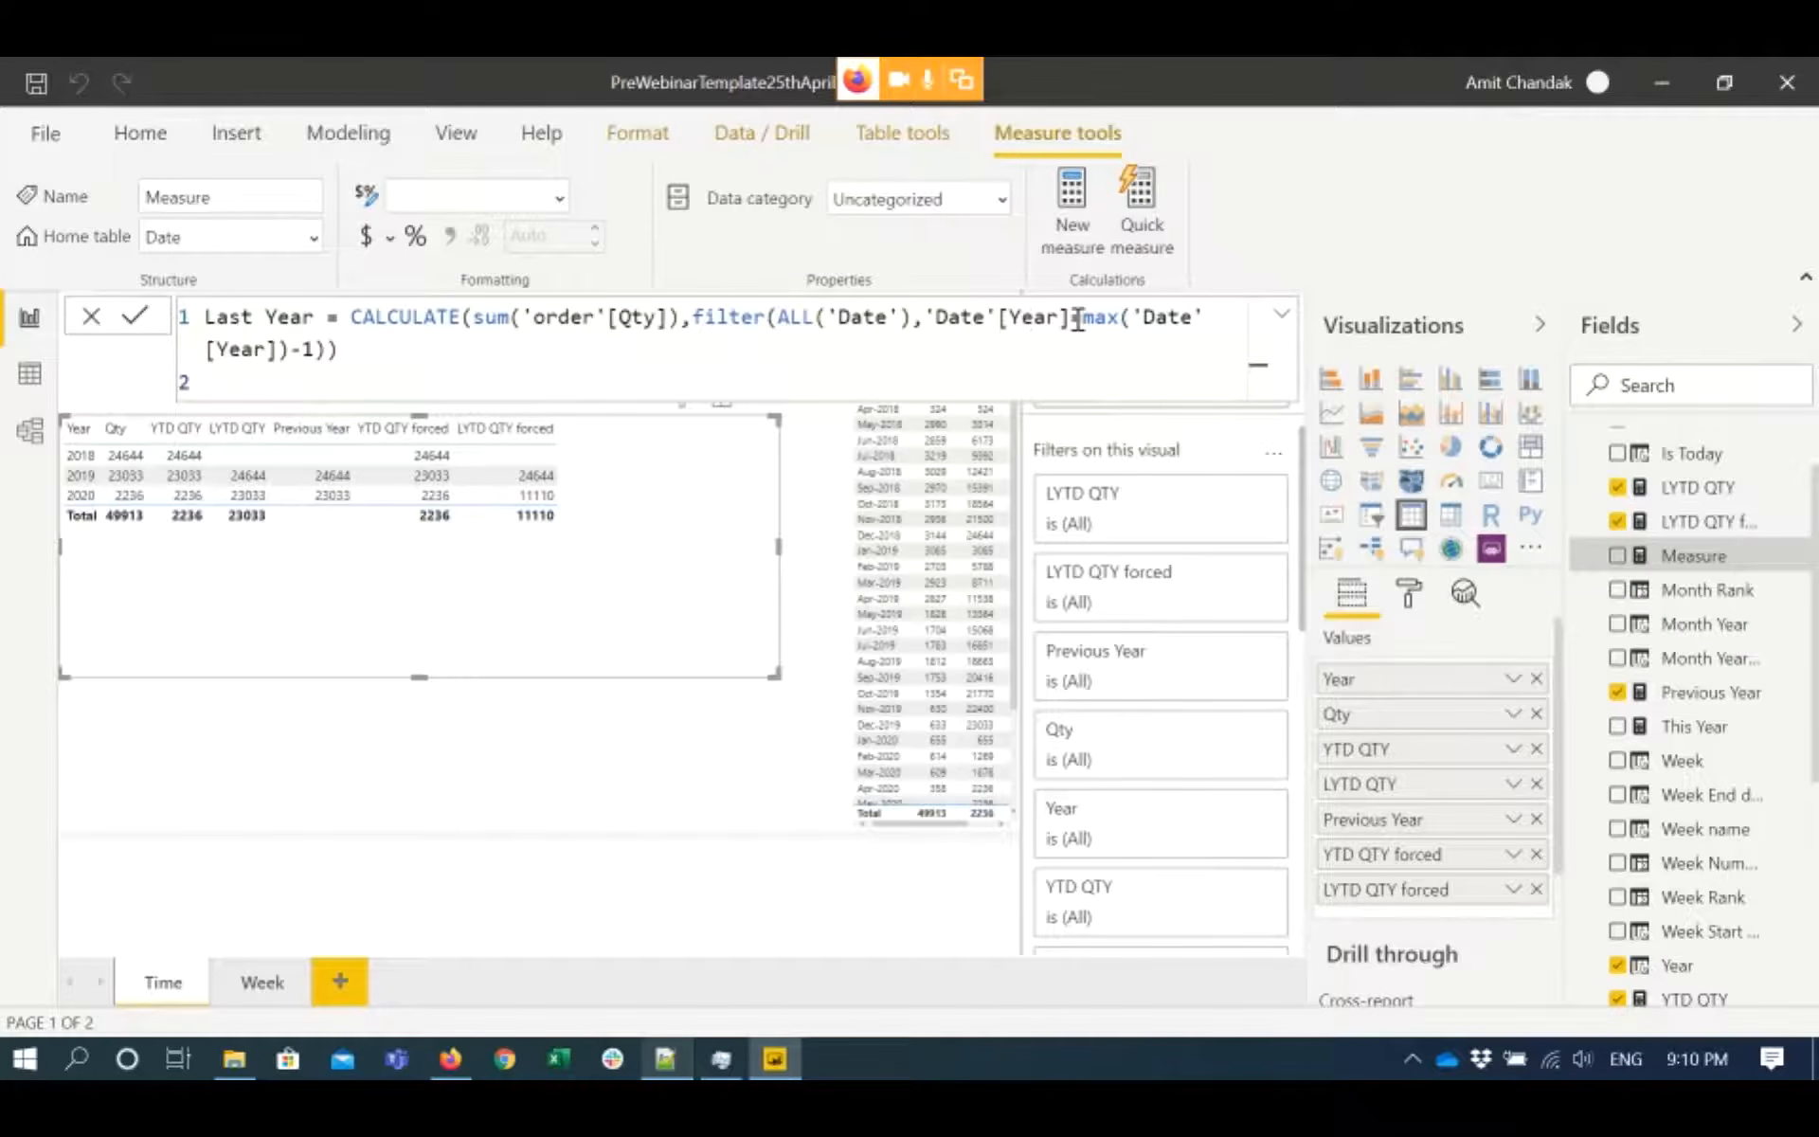
pyautogui.click(351, 350)
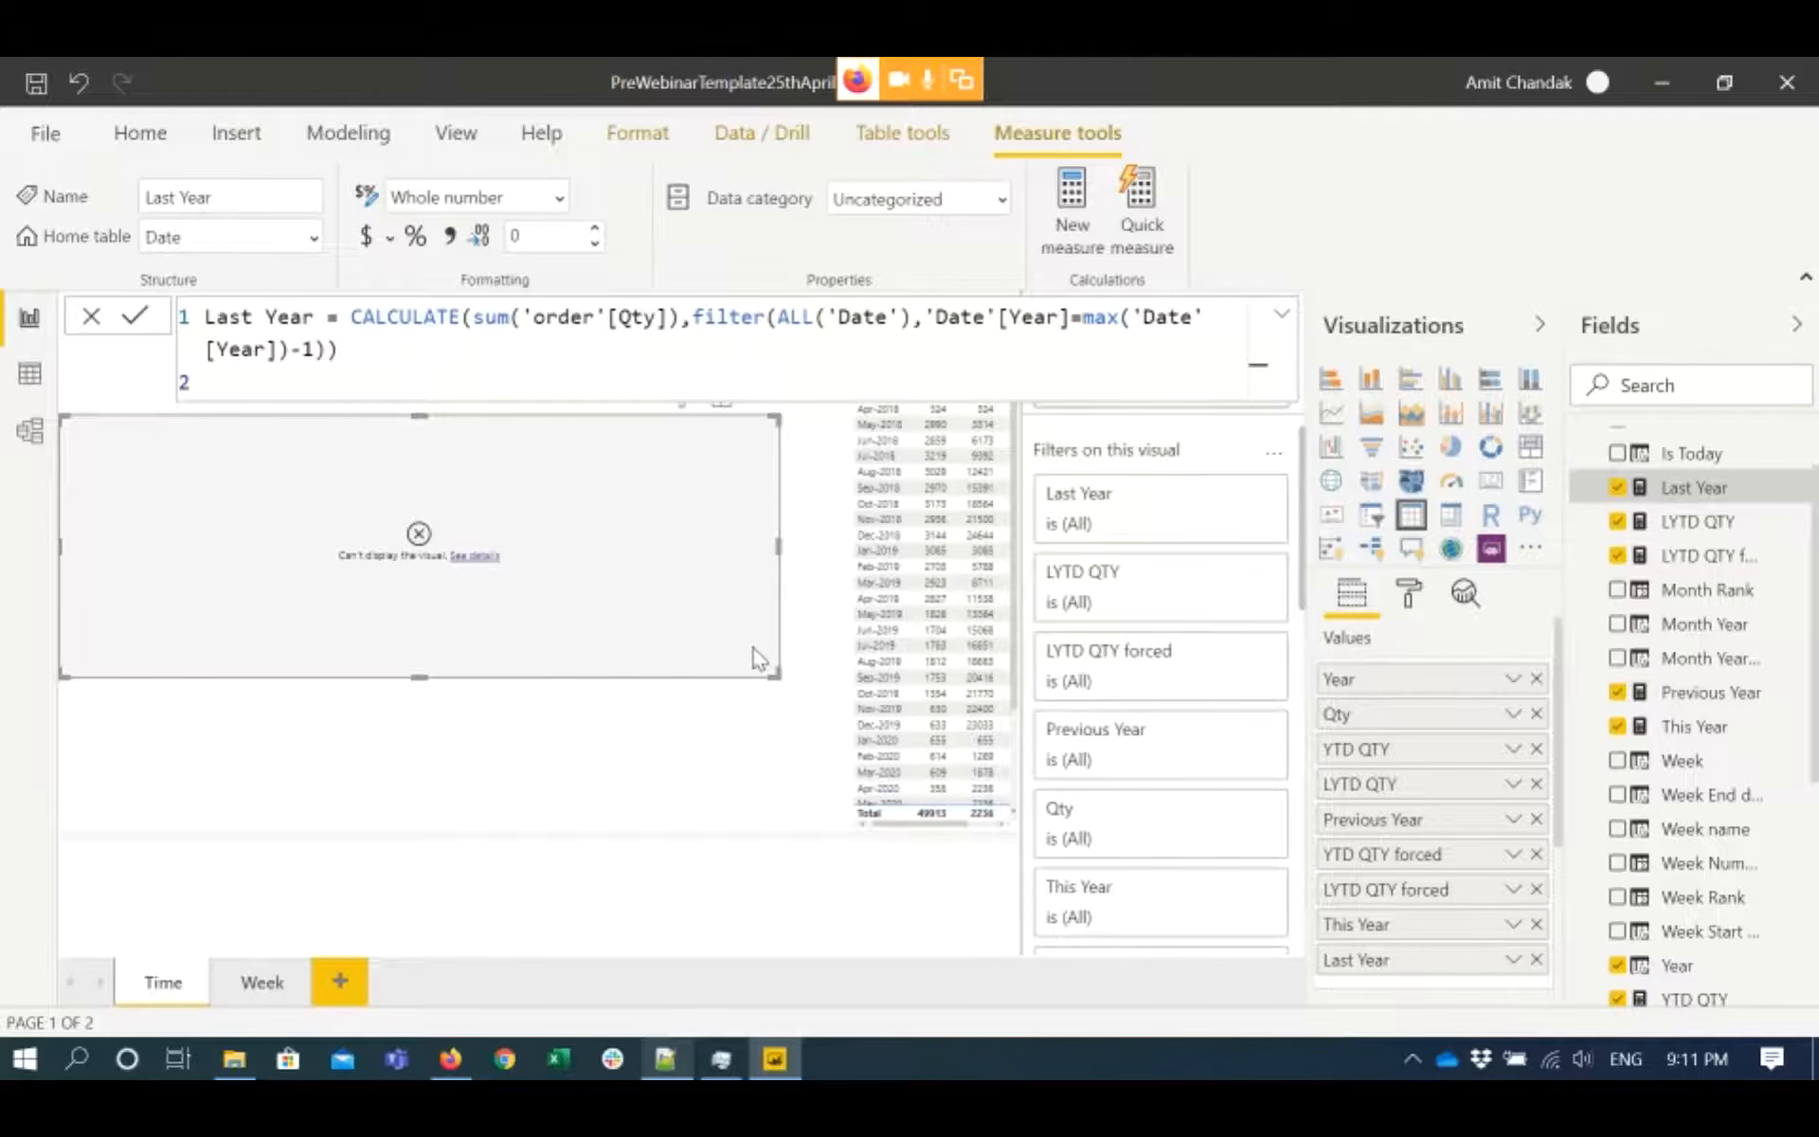
# - Add the This Year and Last Year measures to the year table and open the visual's error details
pyautogui.click(481, 559)
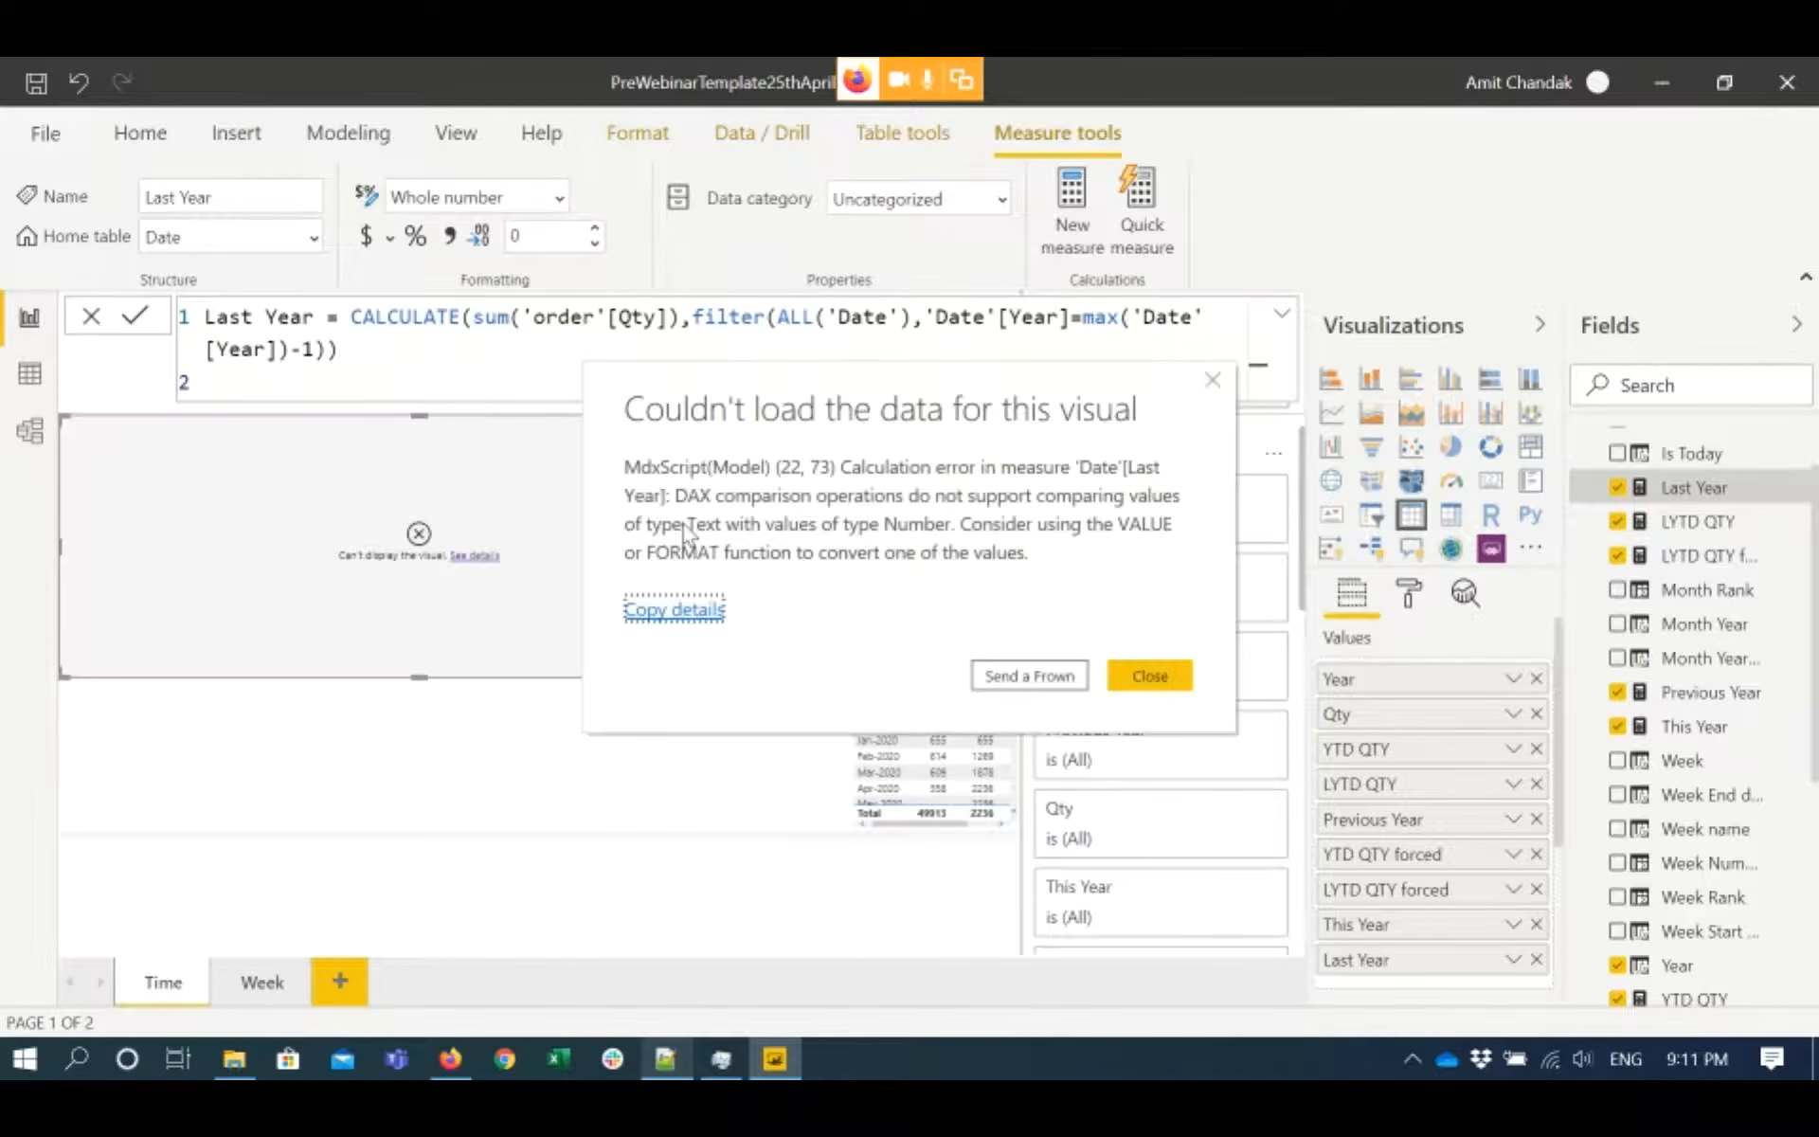
# - Close the visual's error details and change the Date table's Year column data type to Whole number, accepting the data type change
pyautogui.click(1152, 678)
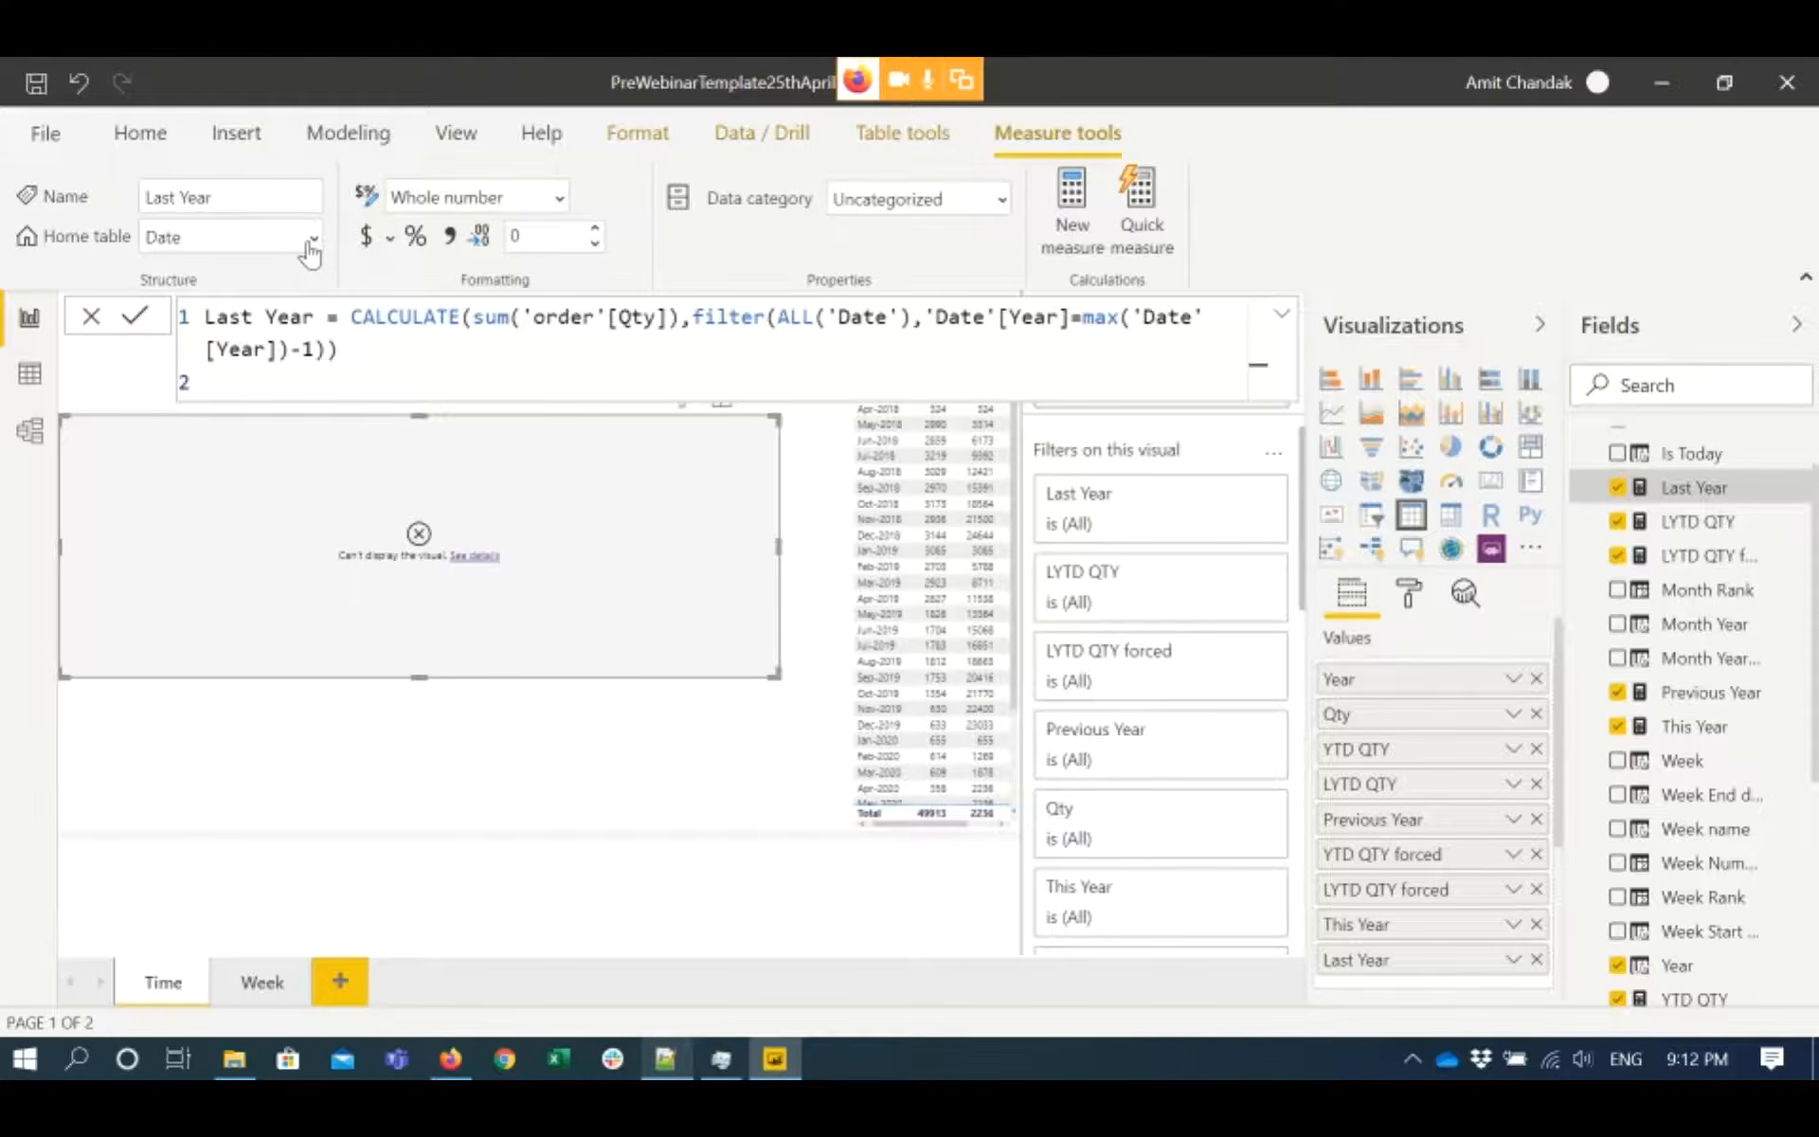
pyautogui.scroll(-3, 1686, 706)
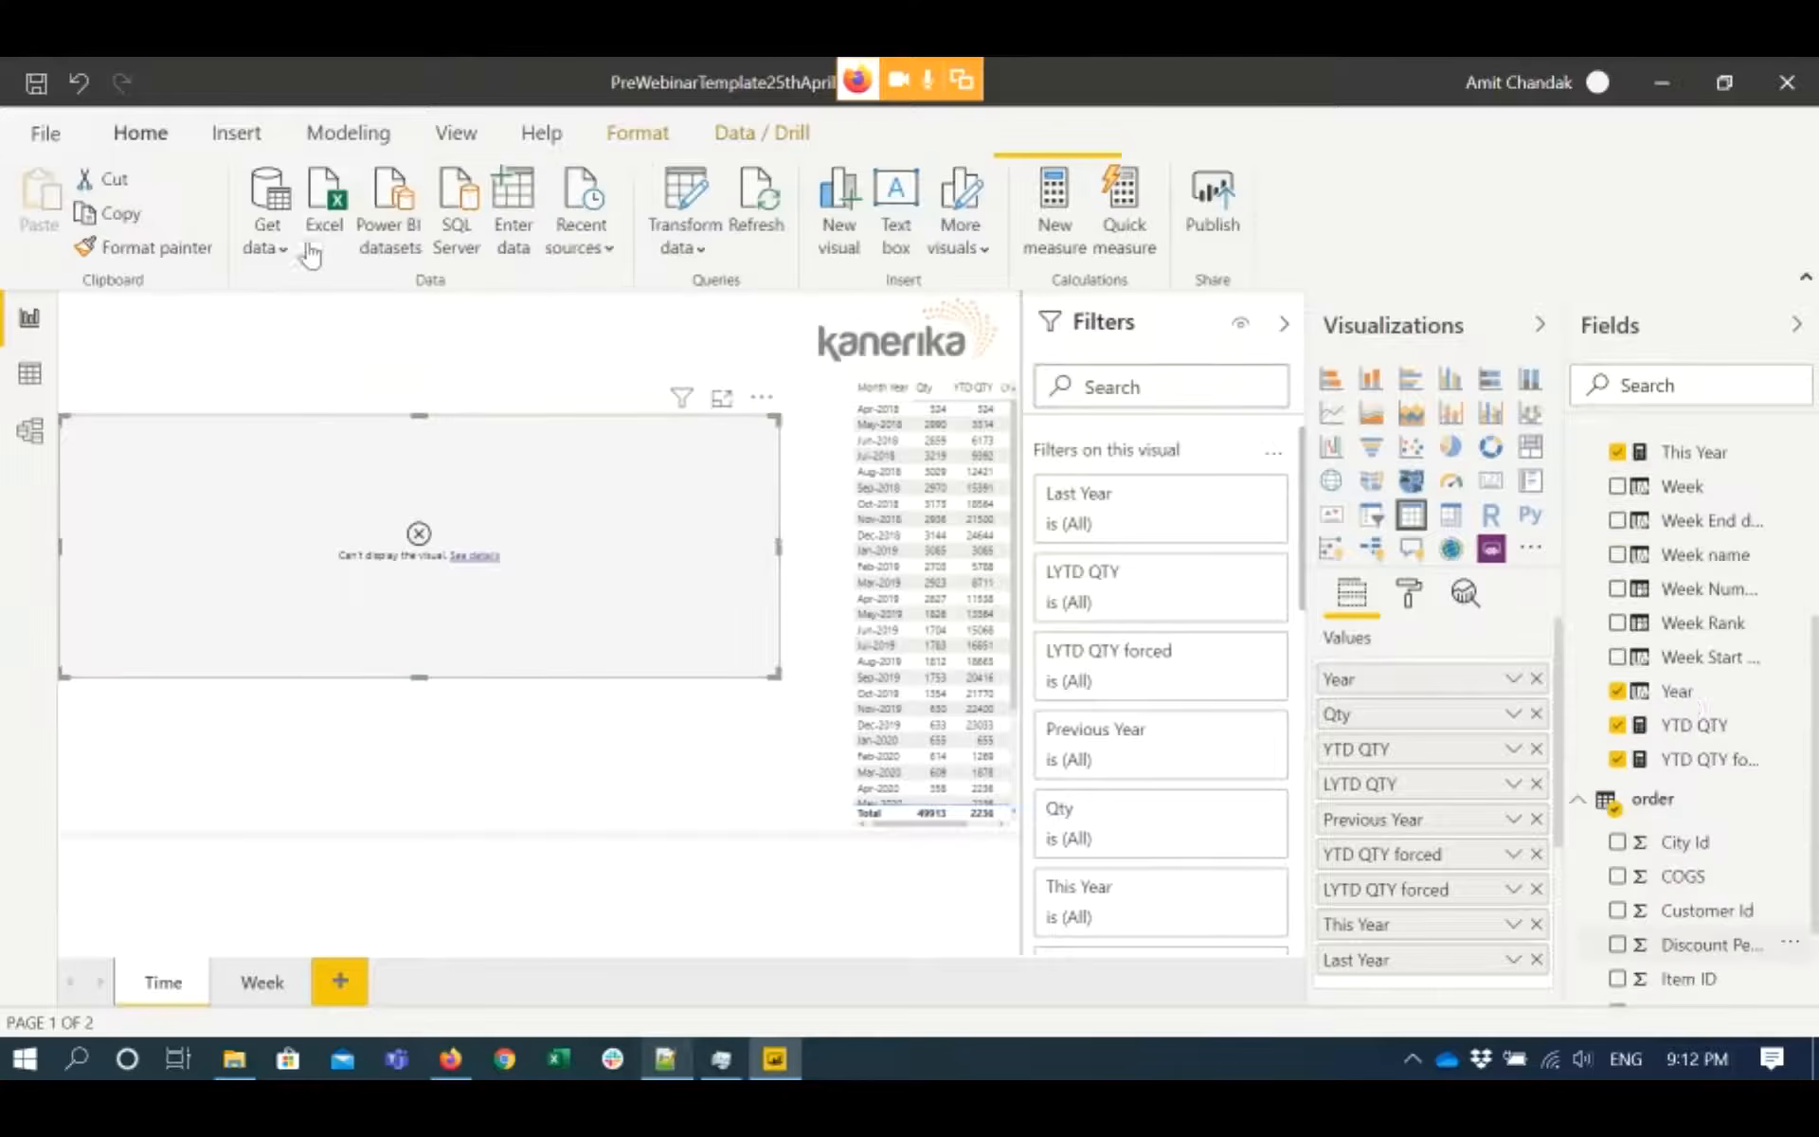
pyautogui.click(1677, 691)
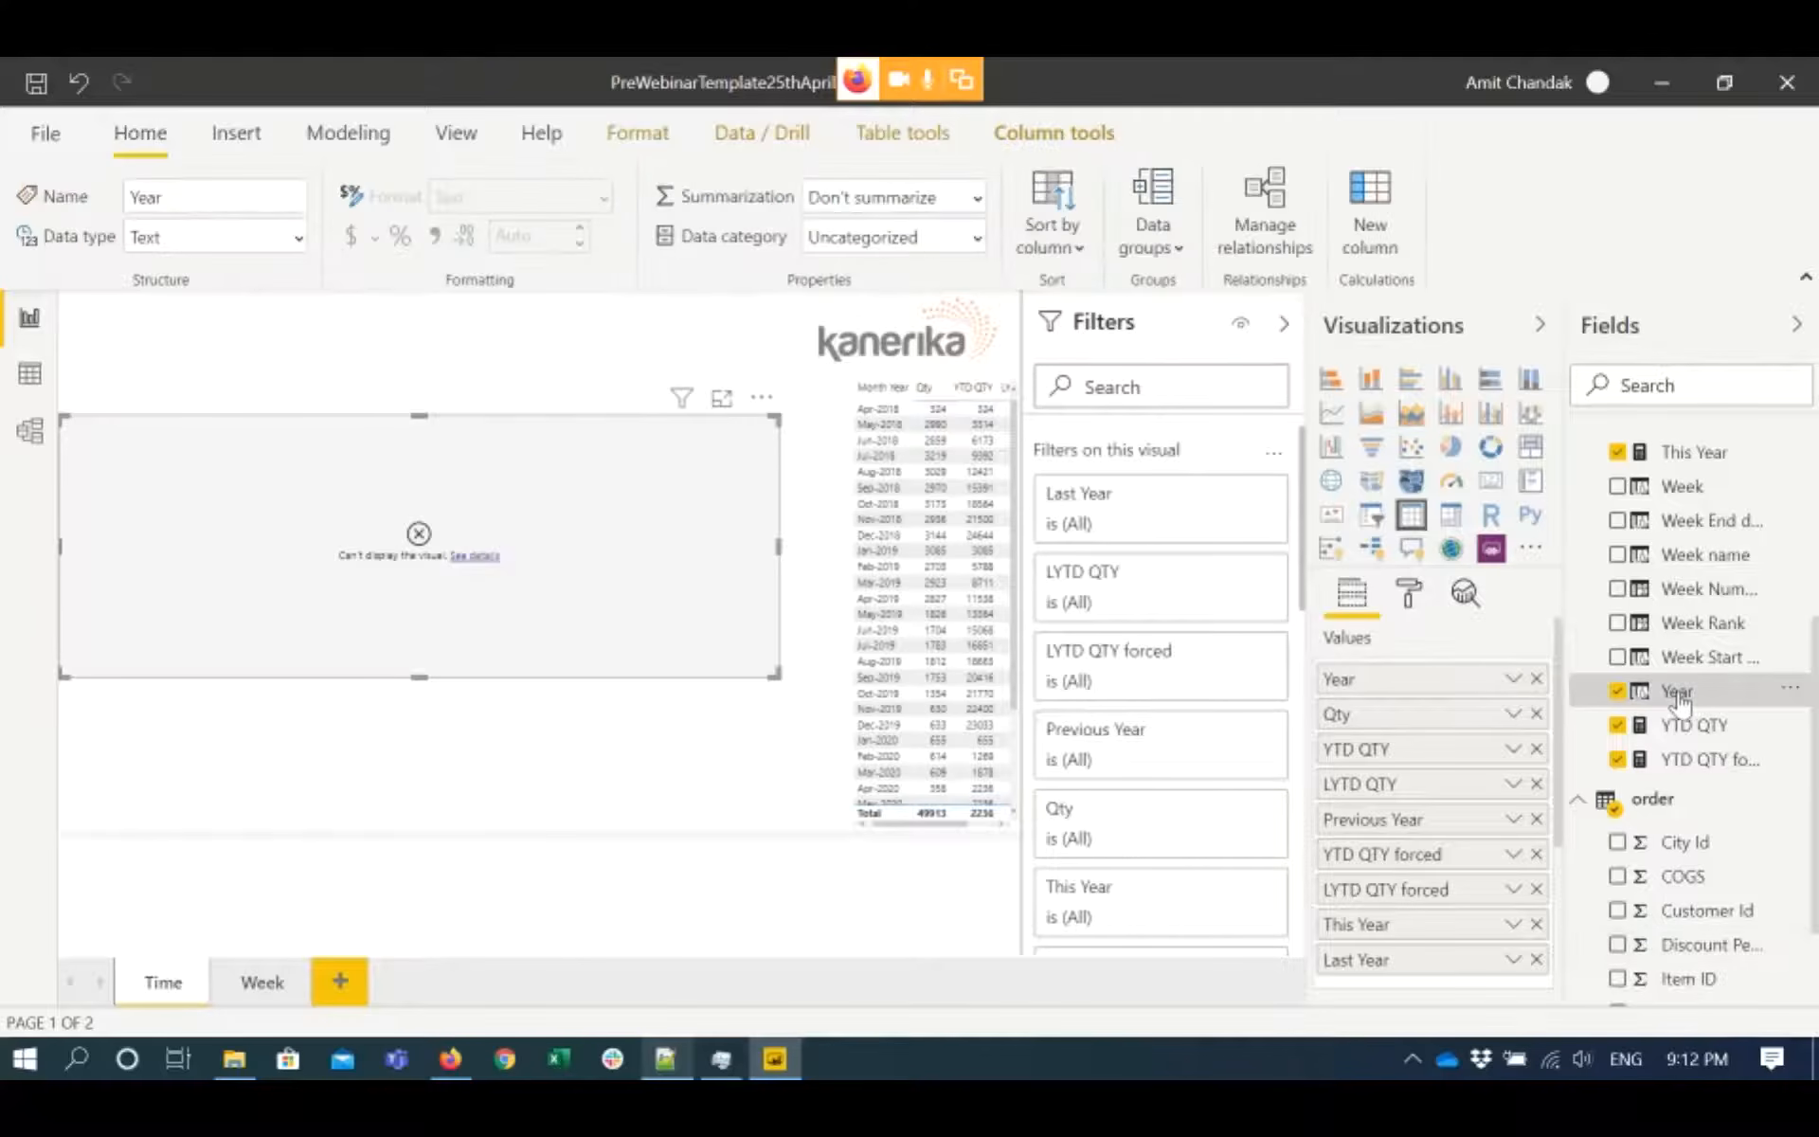
pyautogui.click(300, 245)
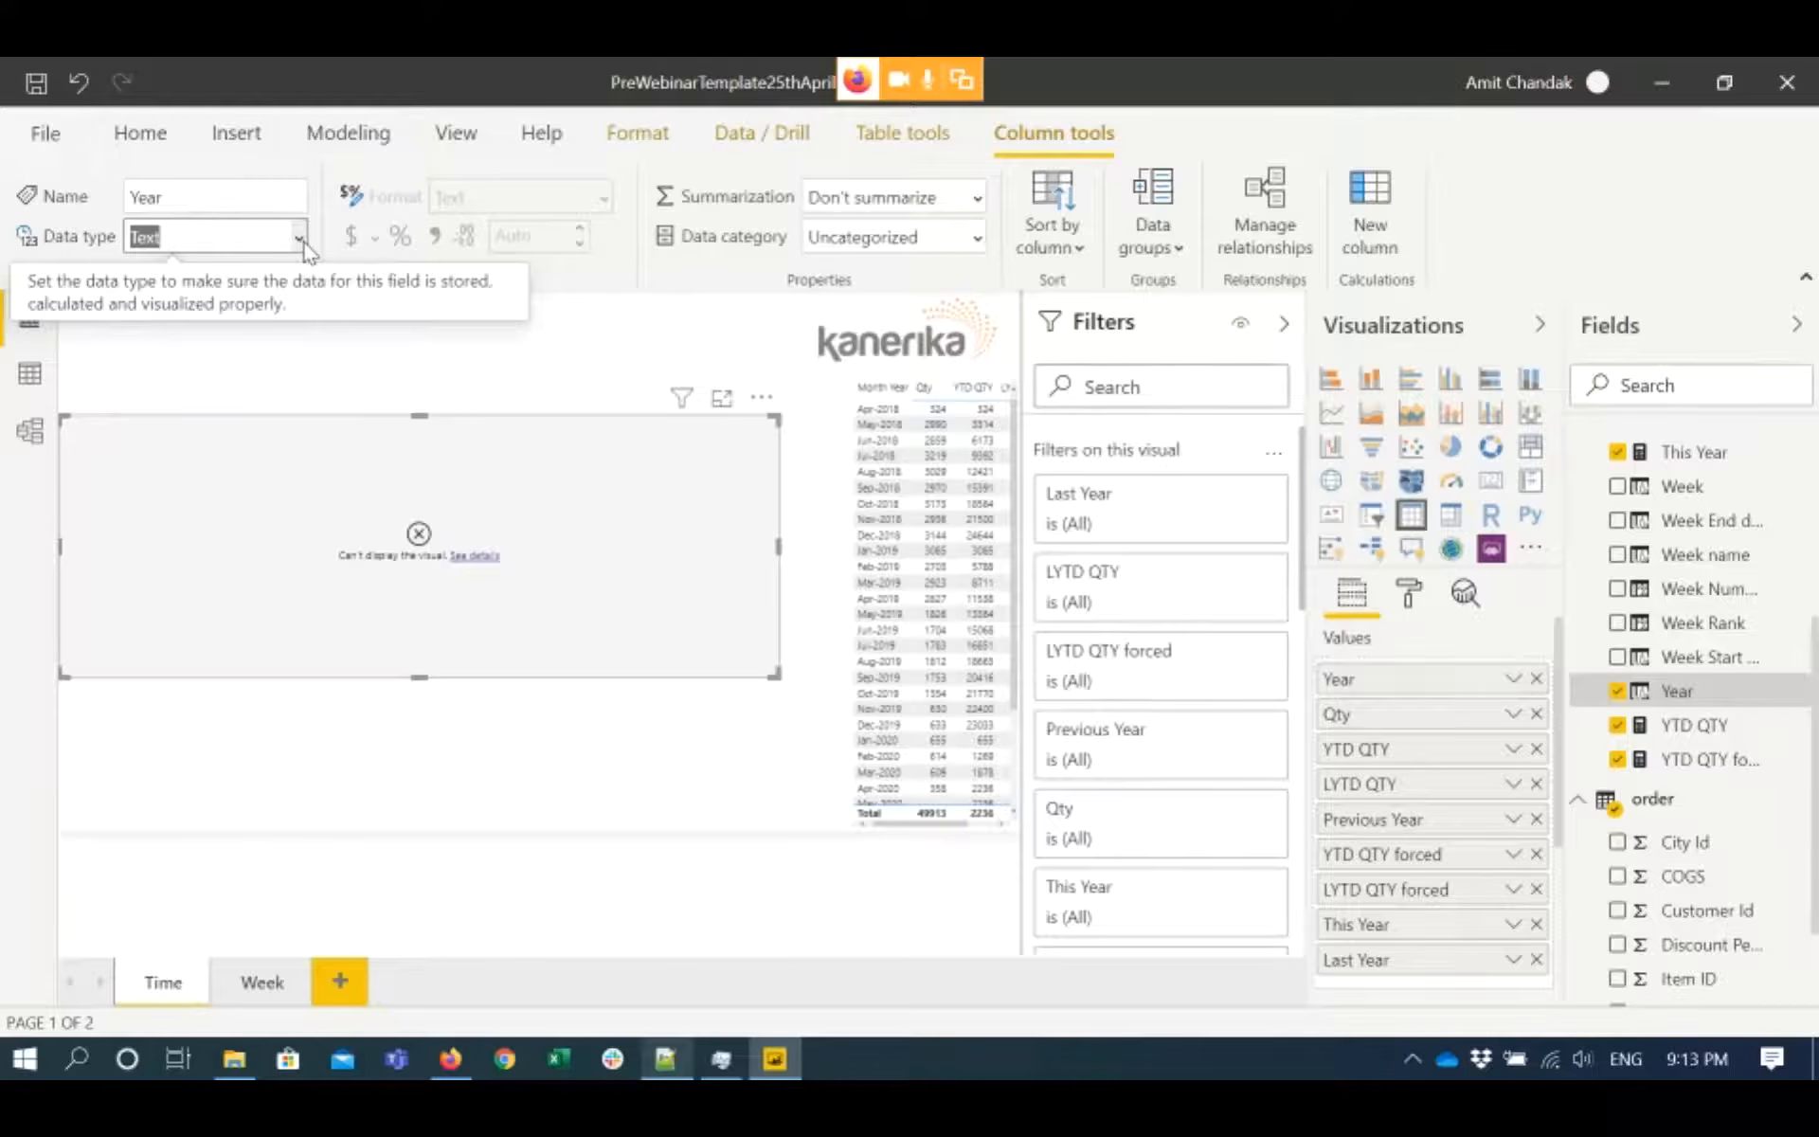
pyautogui.click(299, 239)
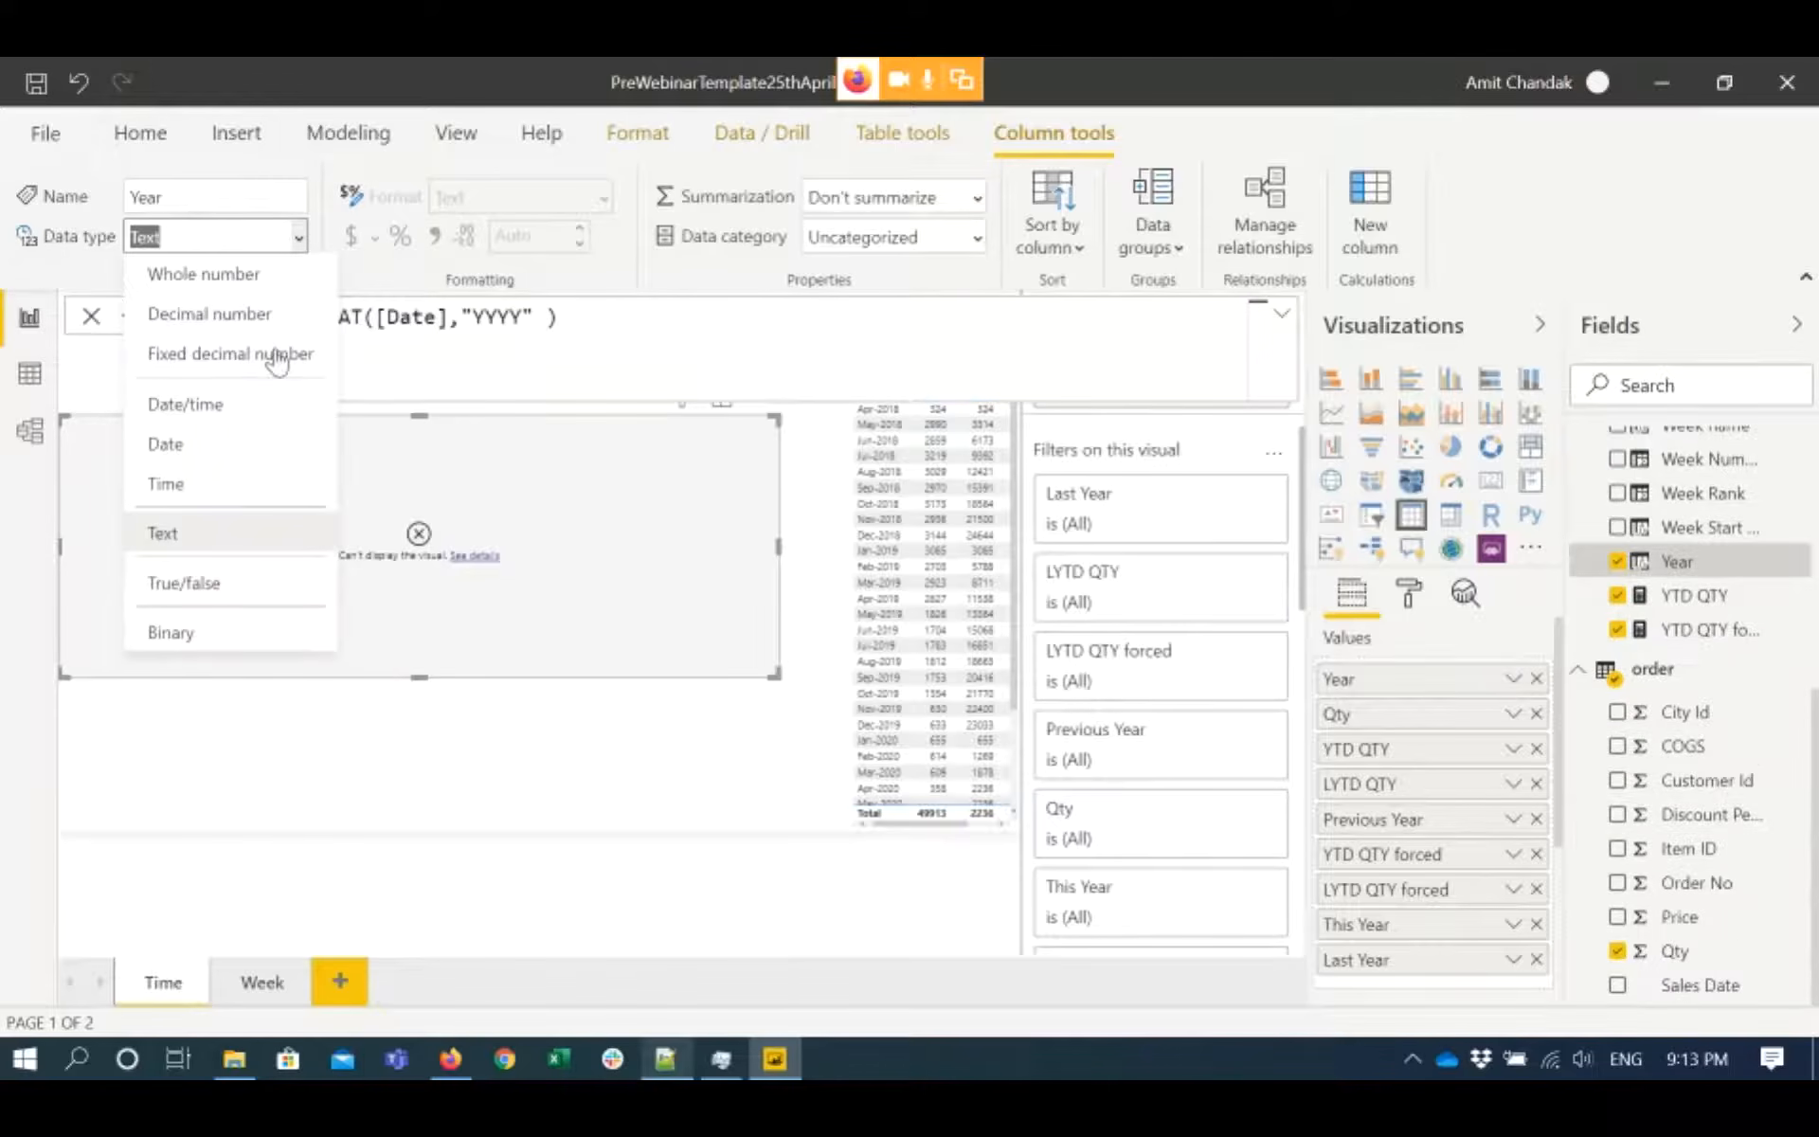
pyautogui.click(225, 282)
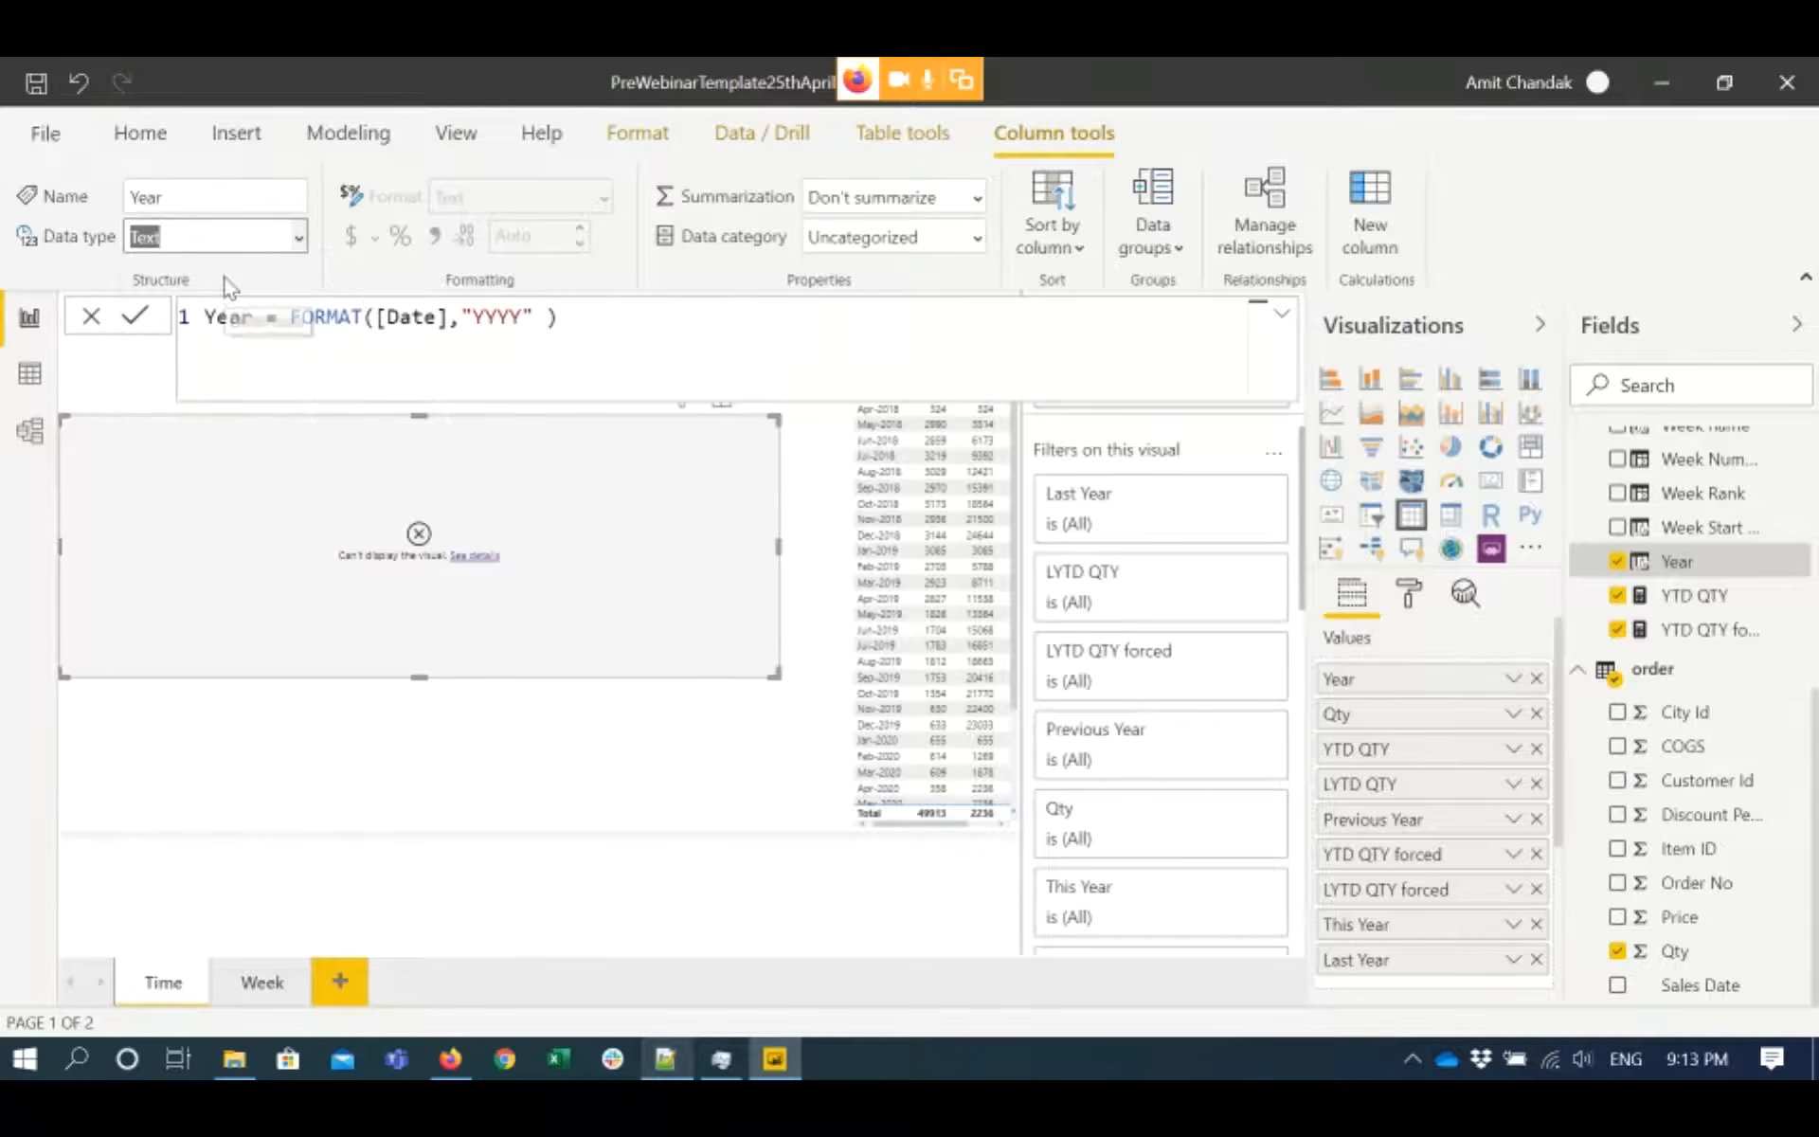
pyautogui.click(300, 242)
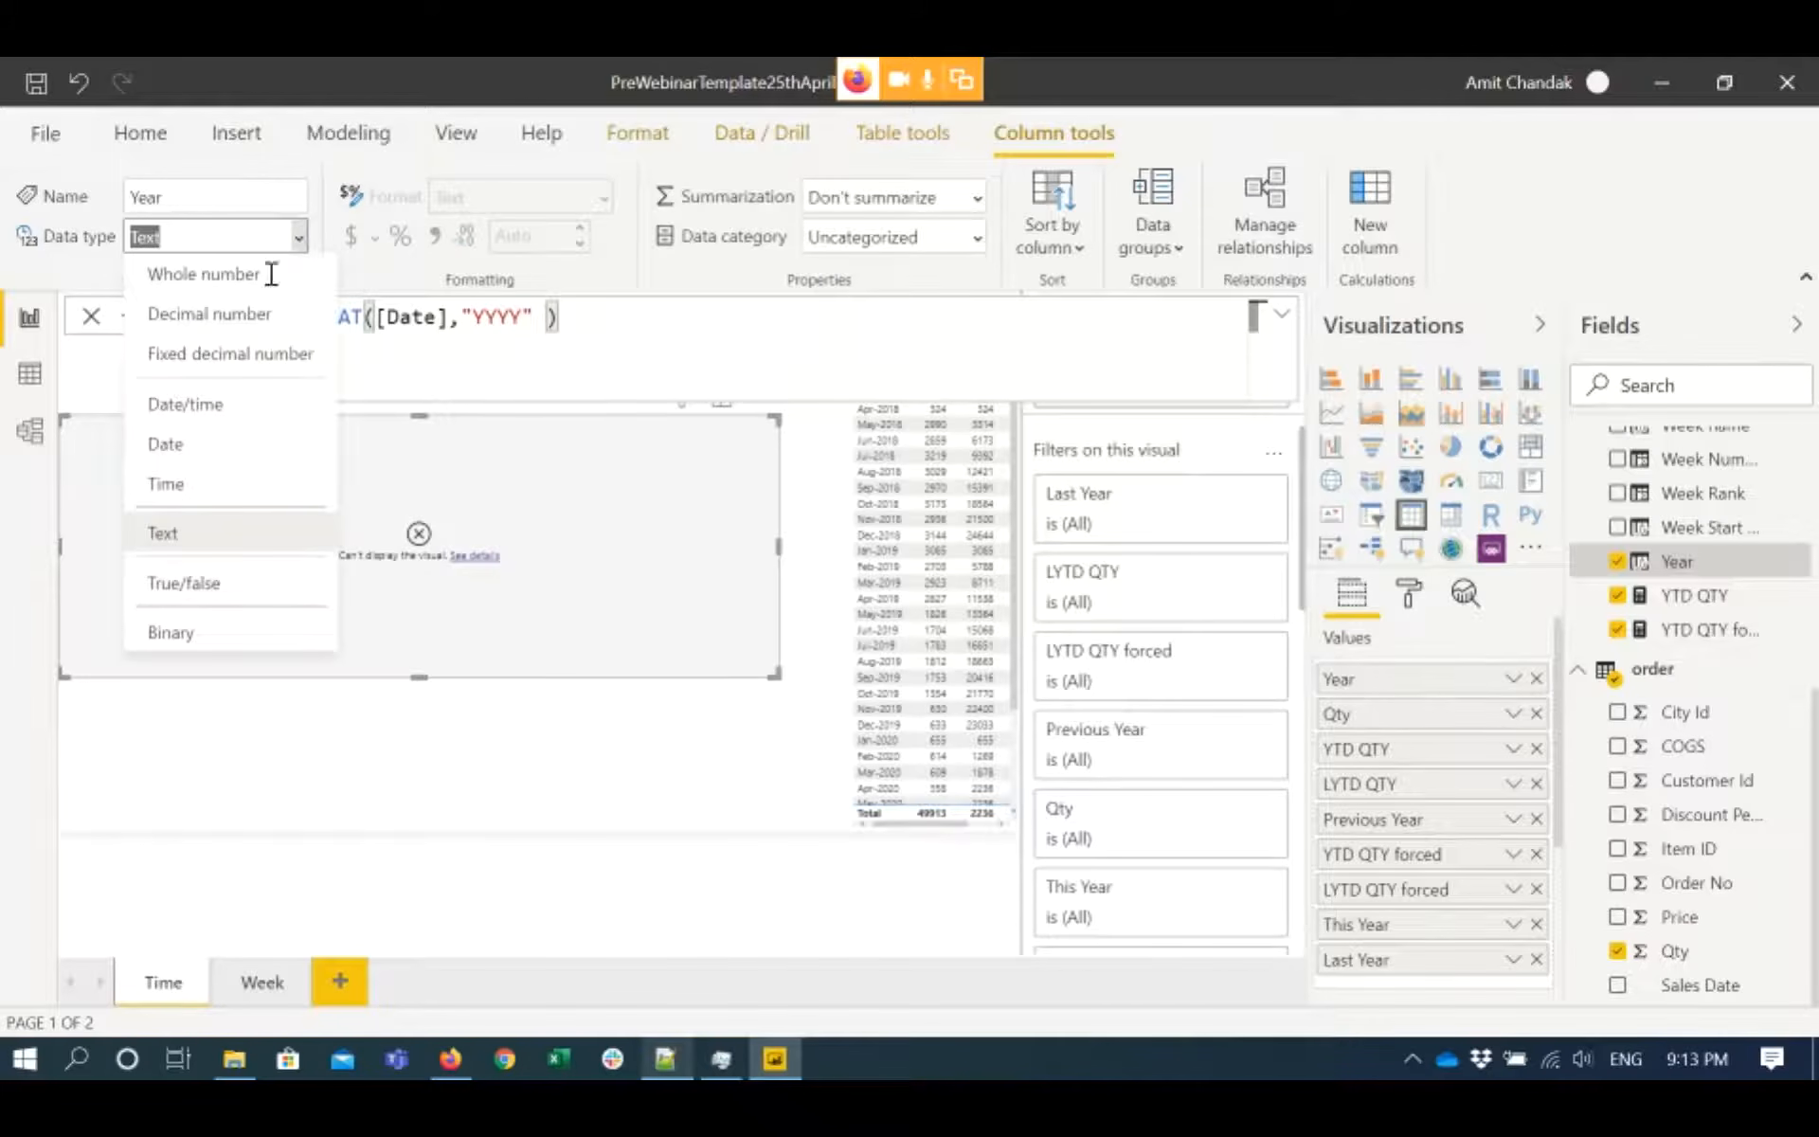
pyautogui.click(218, 283)
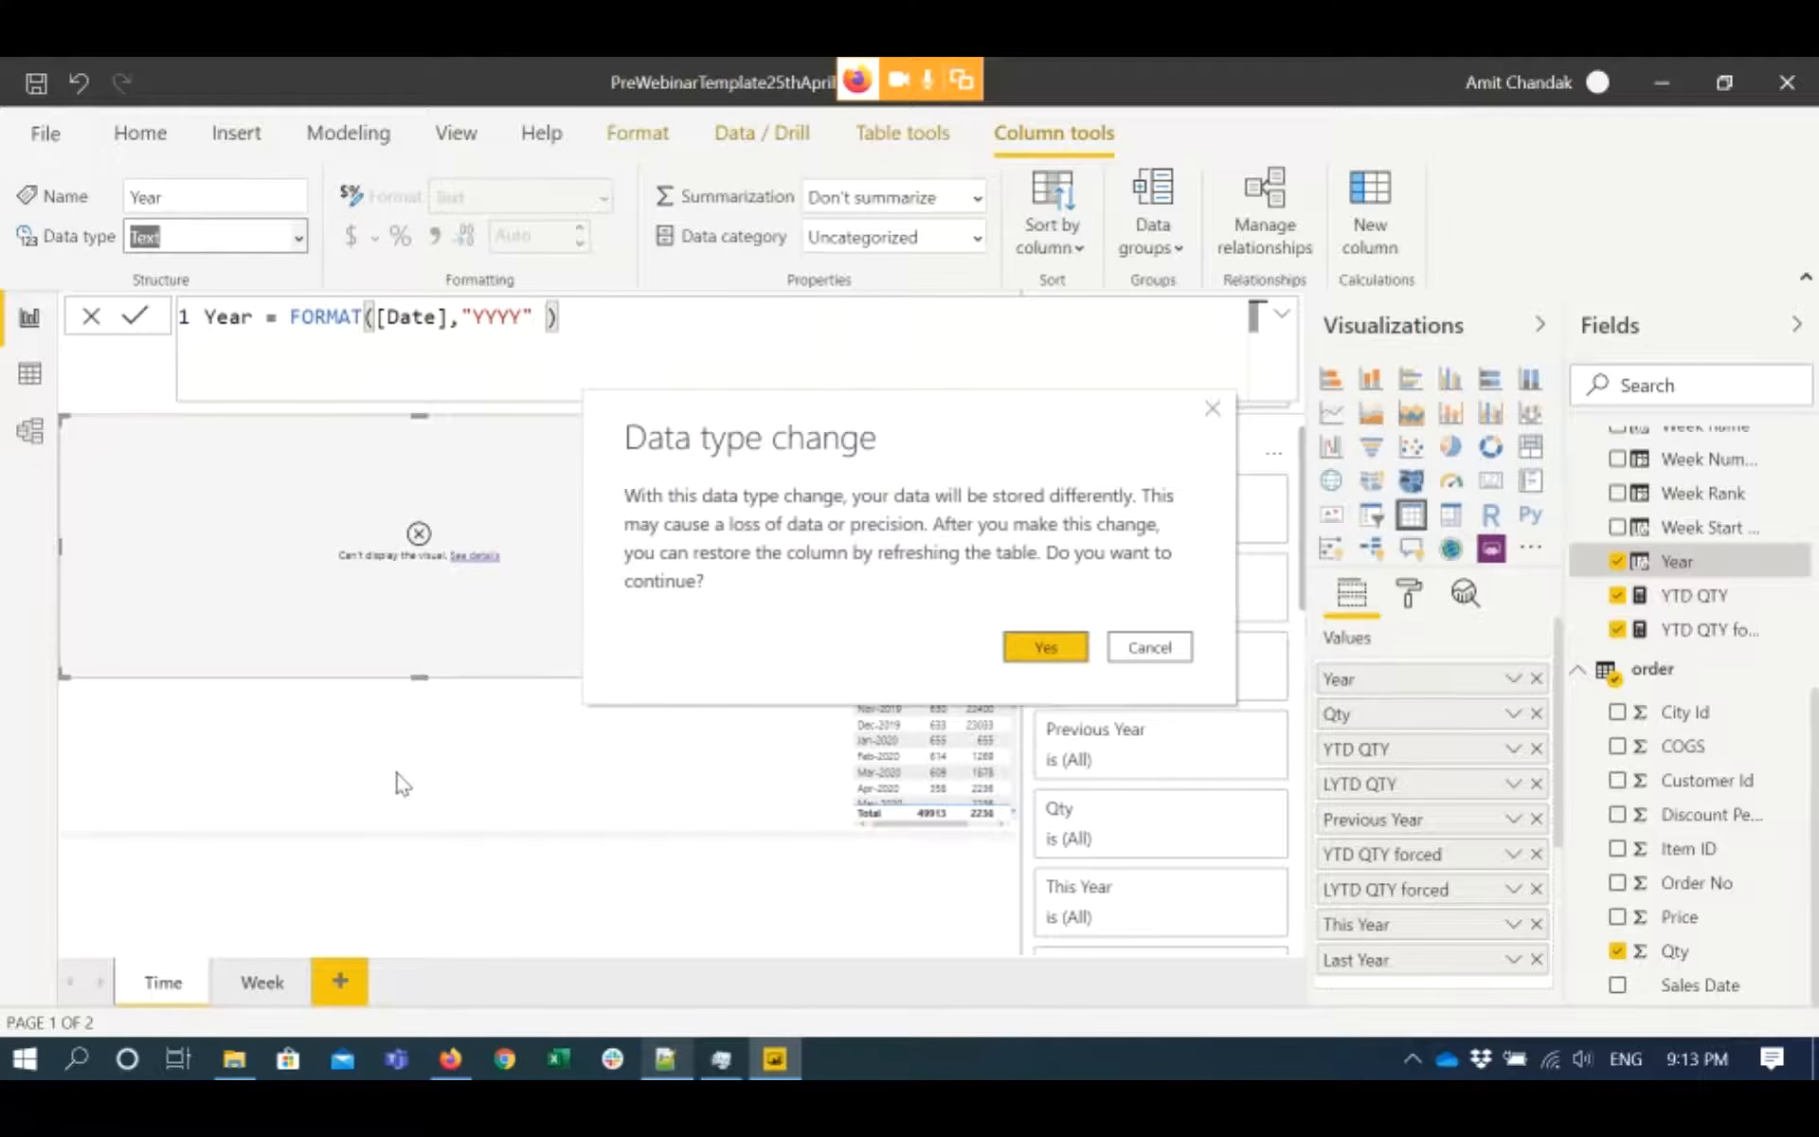
pyautogui.click(1045, 647)
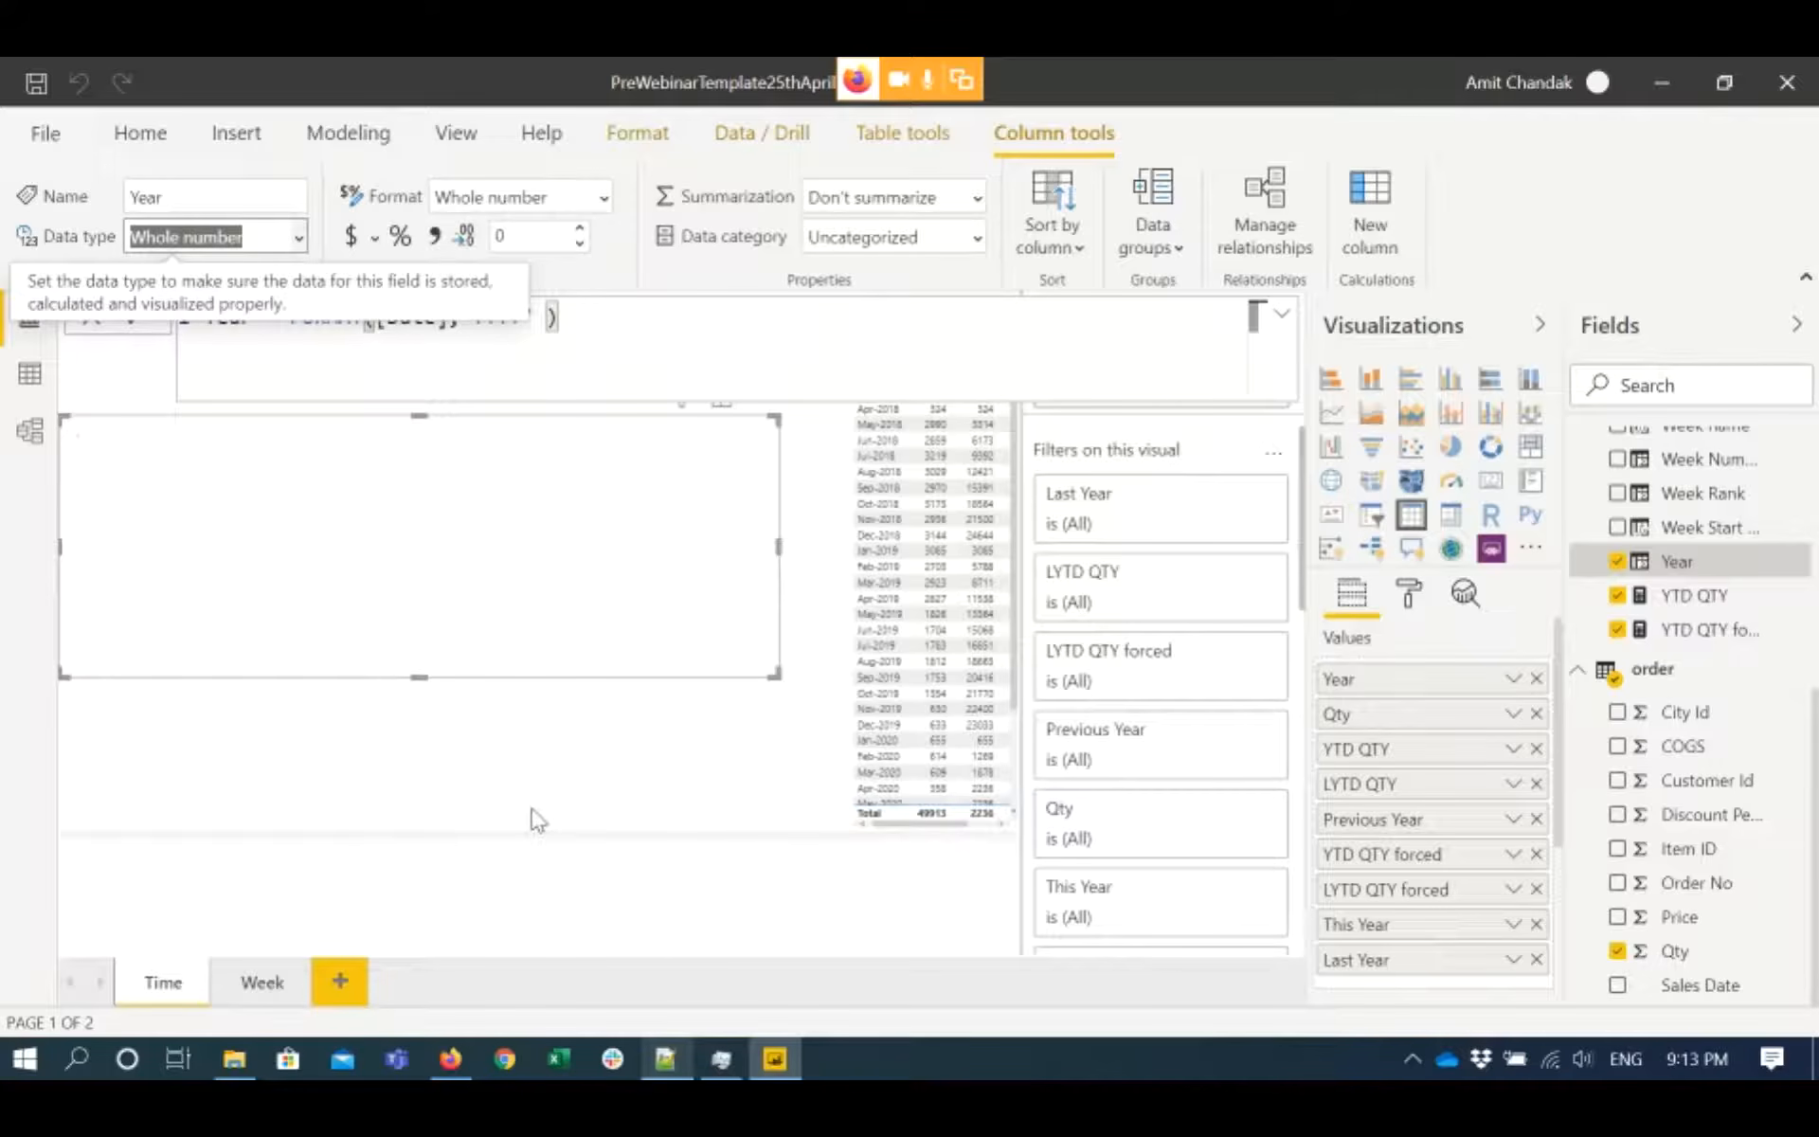
# - Copy the This Week formula from Power BI Webinar Steps.sql in Notepad++ and return to the Power BI report
pyautogui.click(667, 1058)
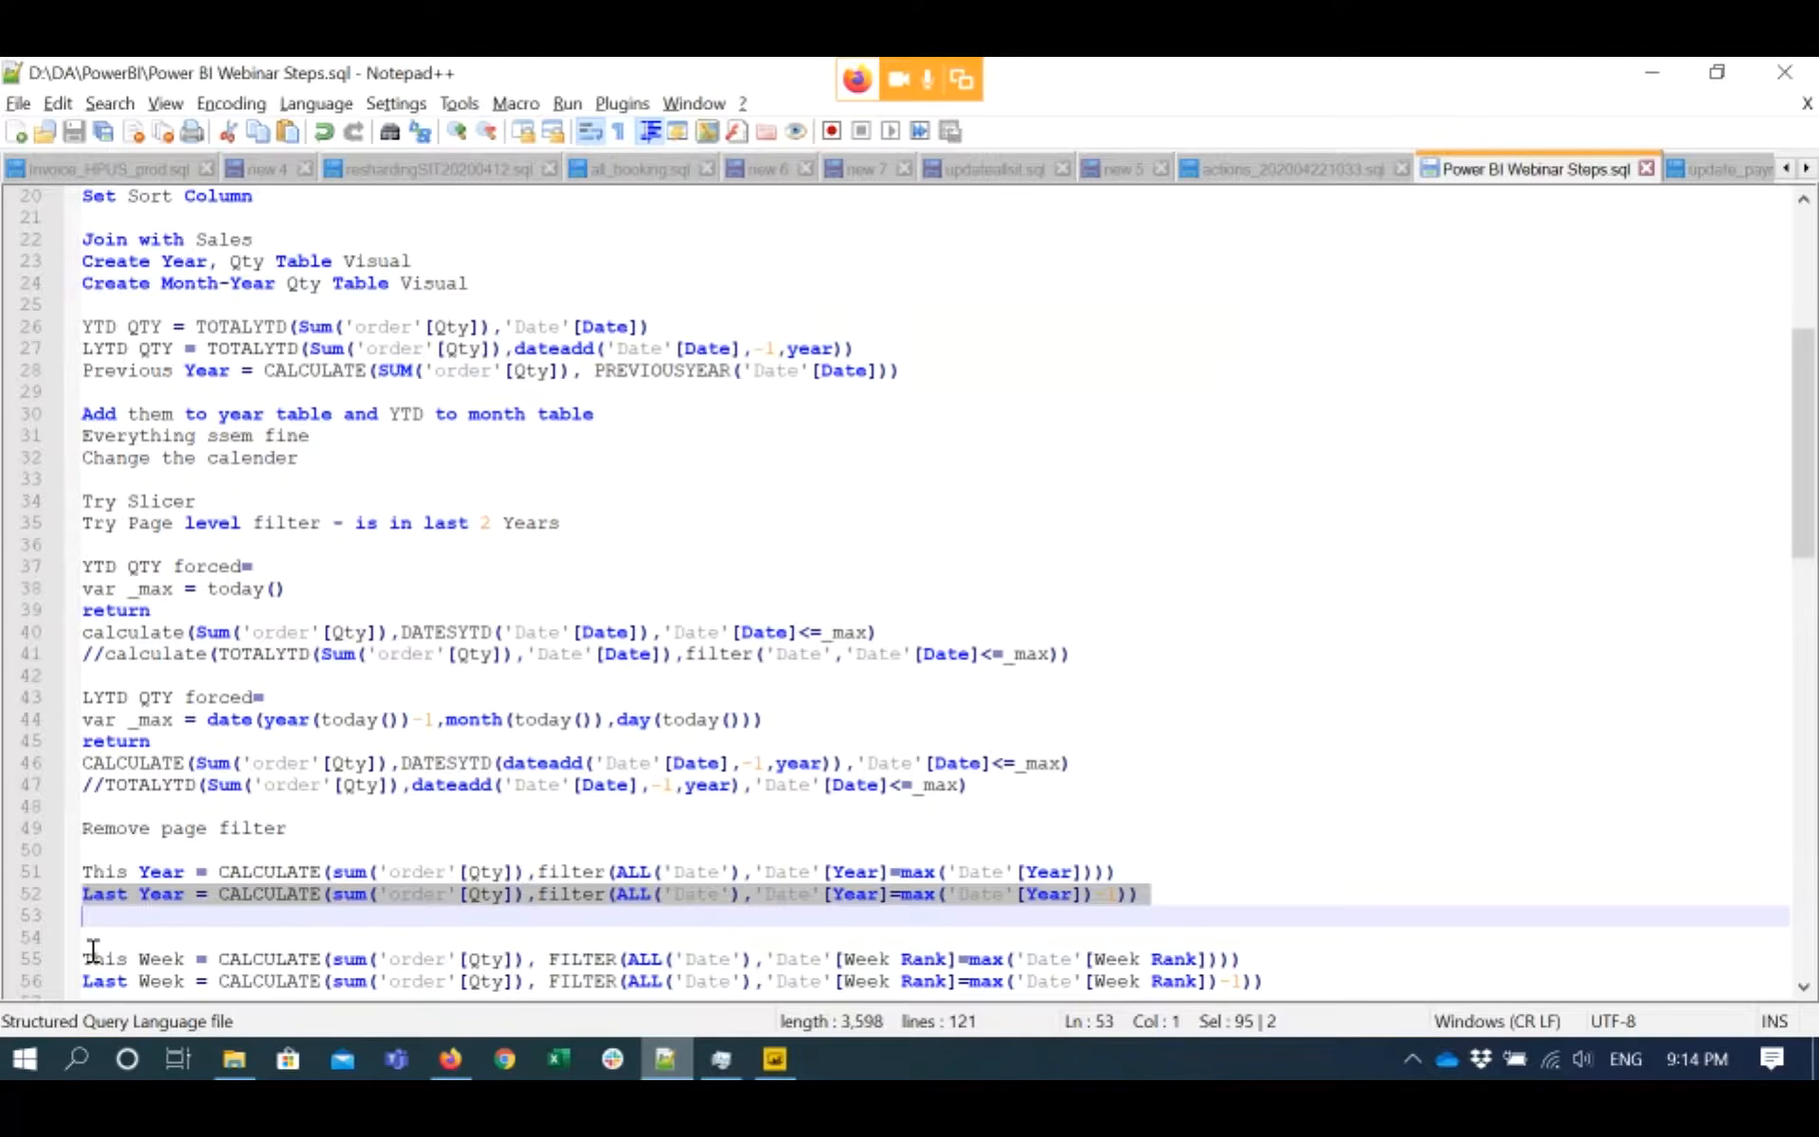
pyautogui.click(91, 953)
pyautogui.hotkey('shift', 'Down')
pyautogui.hotkey('ctrl', 'c')
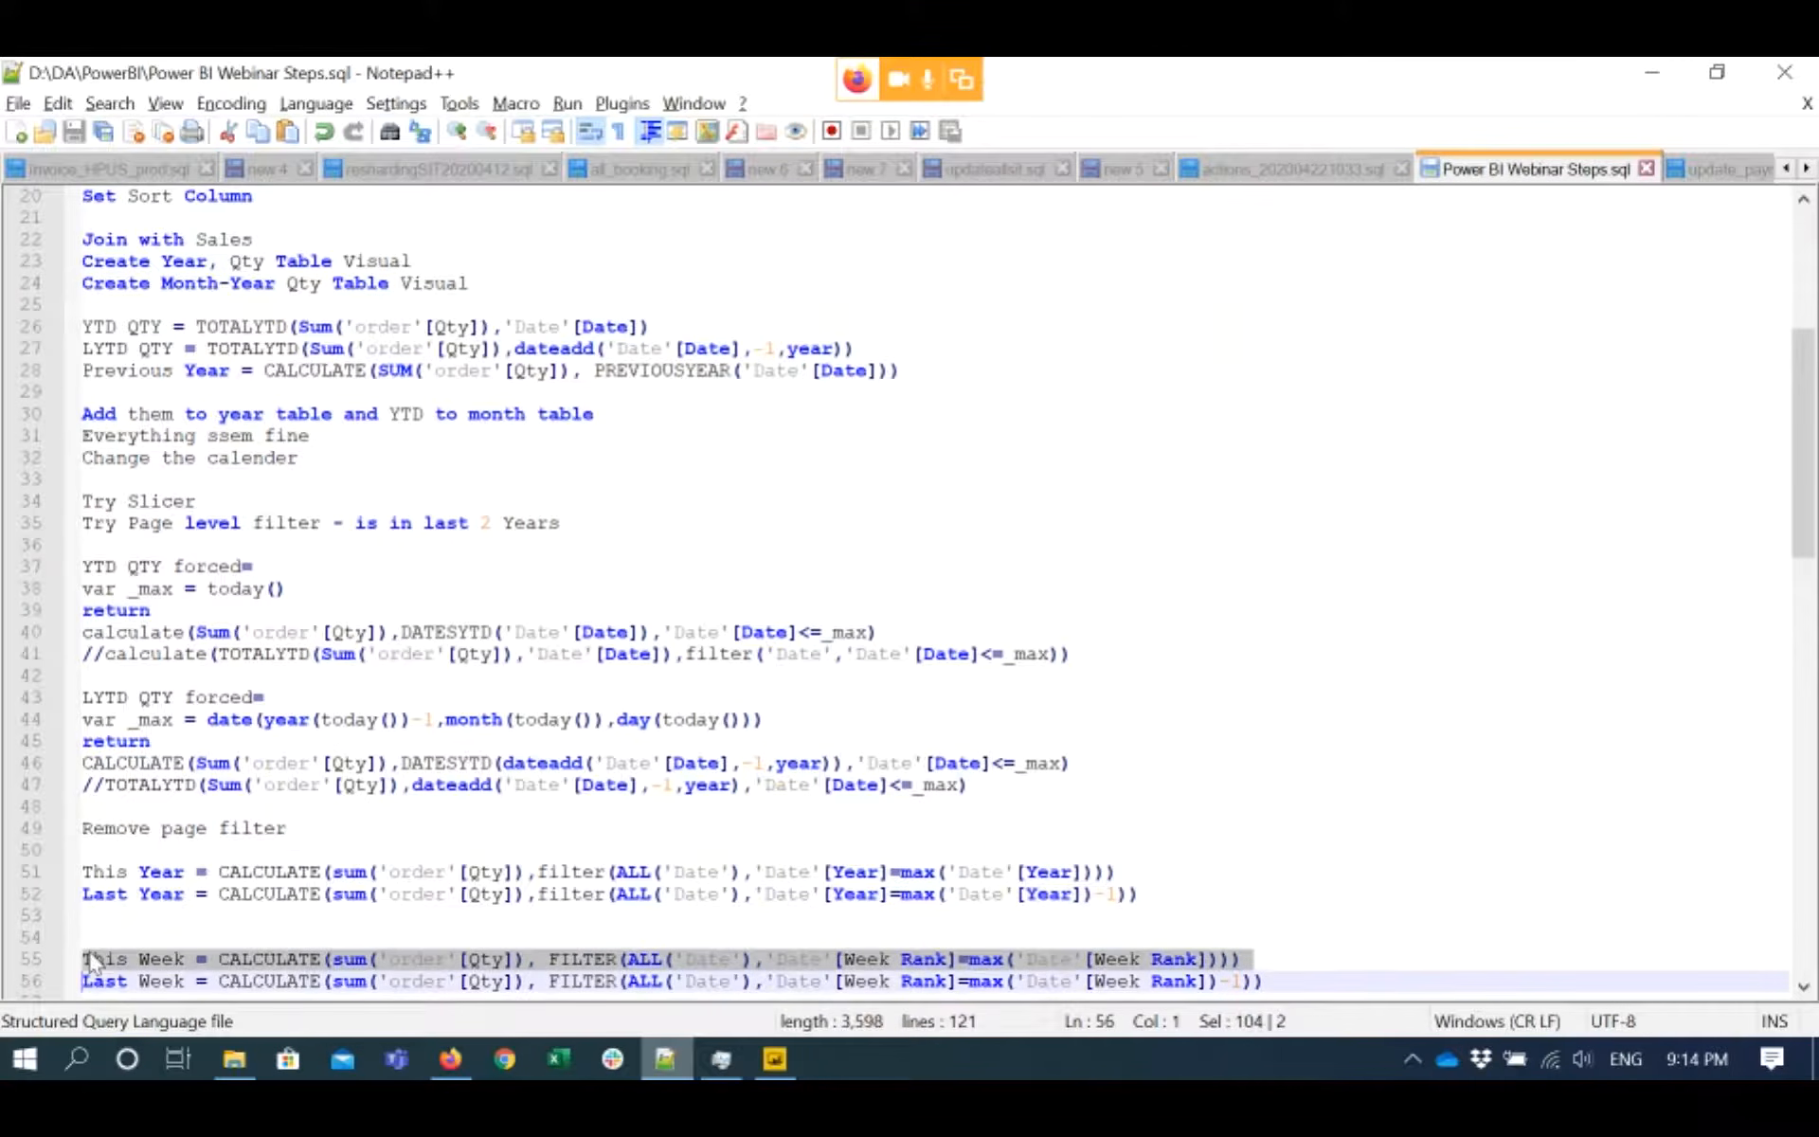
pyautogui.hotkey('alt', 'Tab')
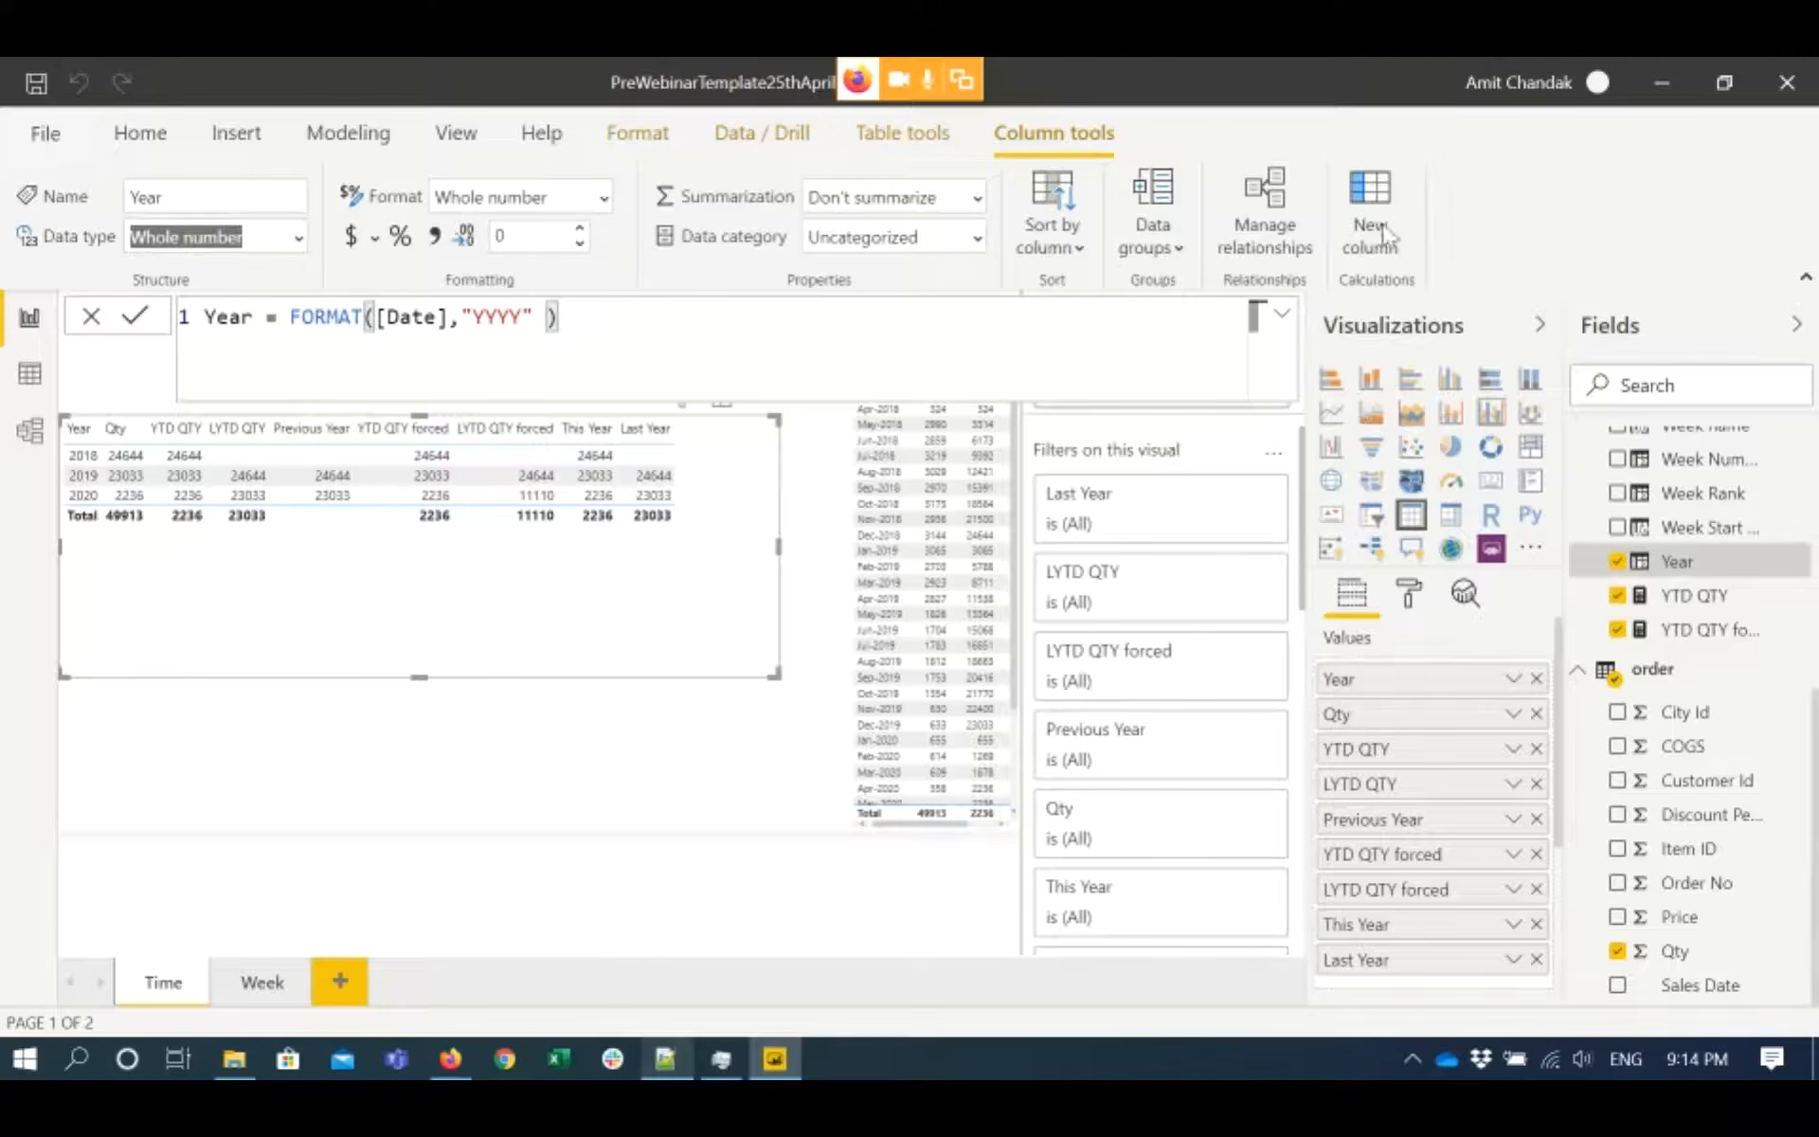
# - Create the measure This Week = CALCULATE(sum('order'[Qty]), FILTER(ALL('Date'),'Date'[Week Rank]=max('Date'[Week Rank])))
pyautogui.click(1515, 220)
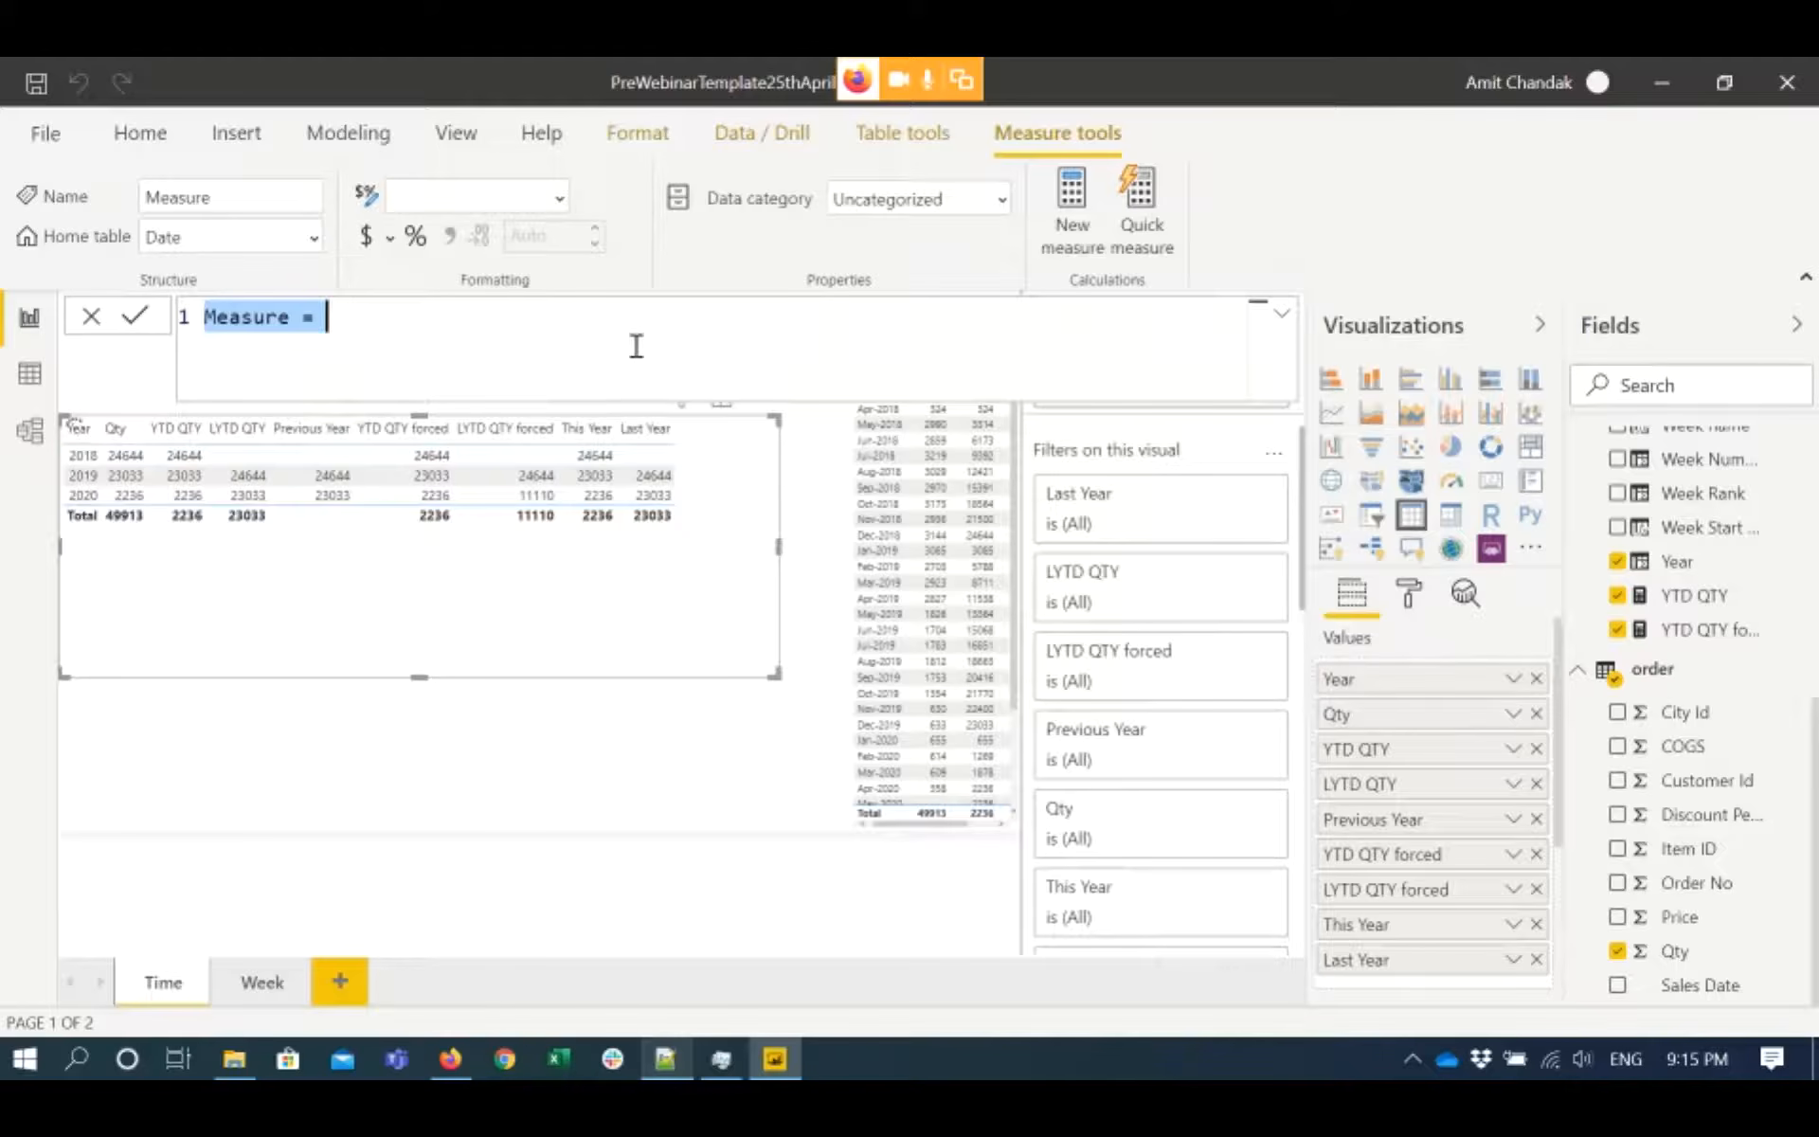
pyautogui.hotkey('ctrl', 'v')
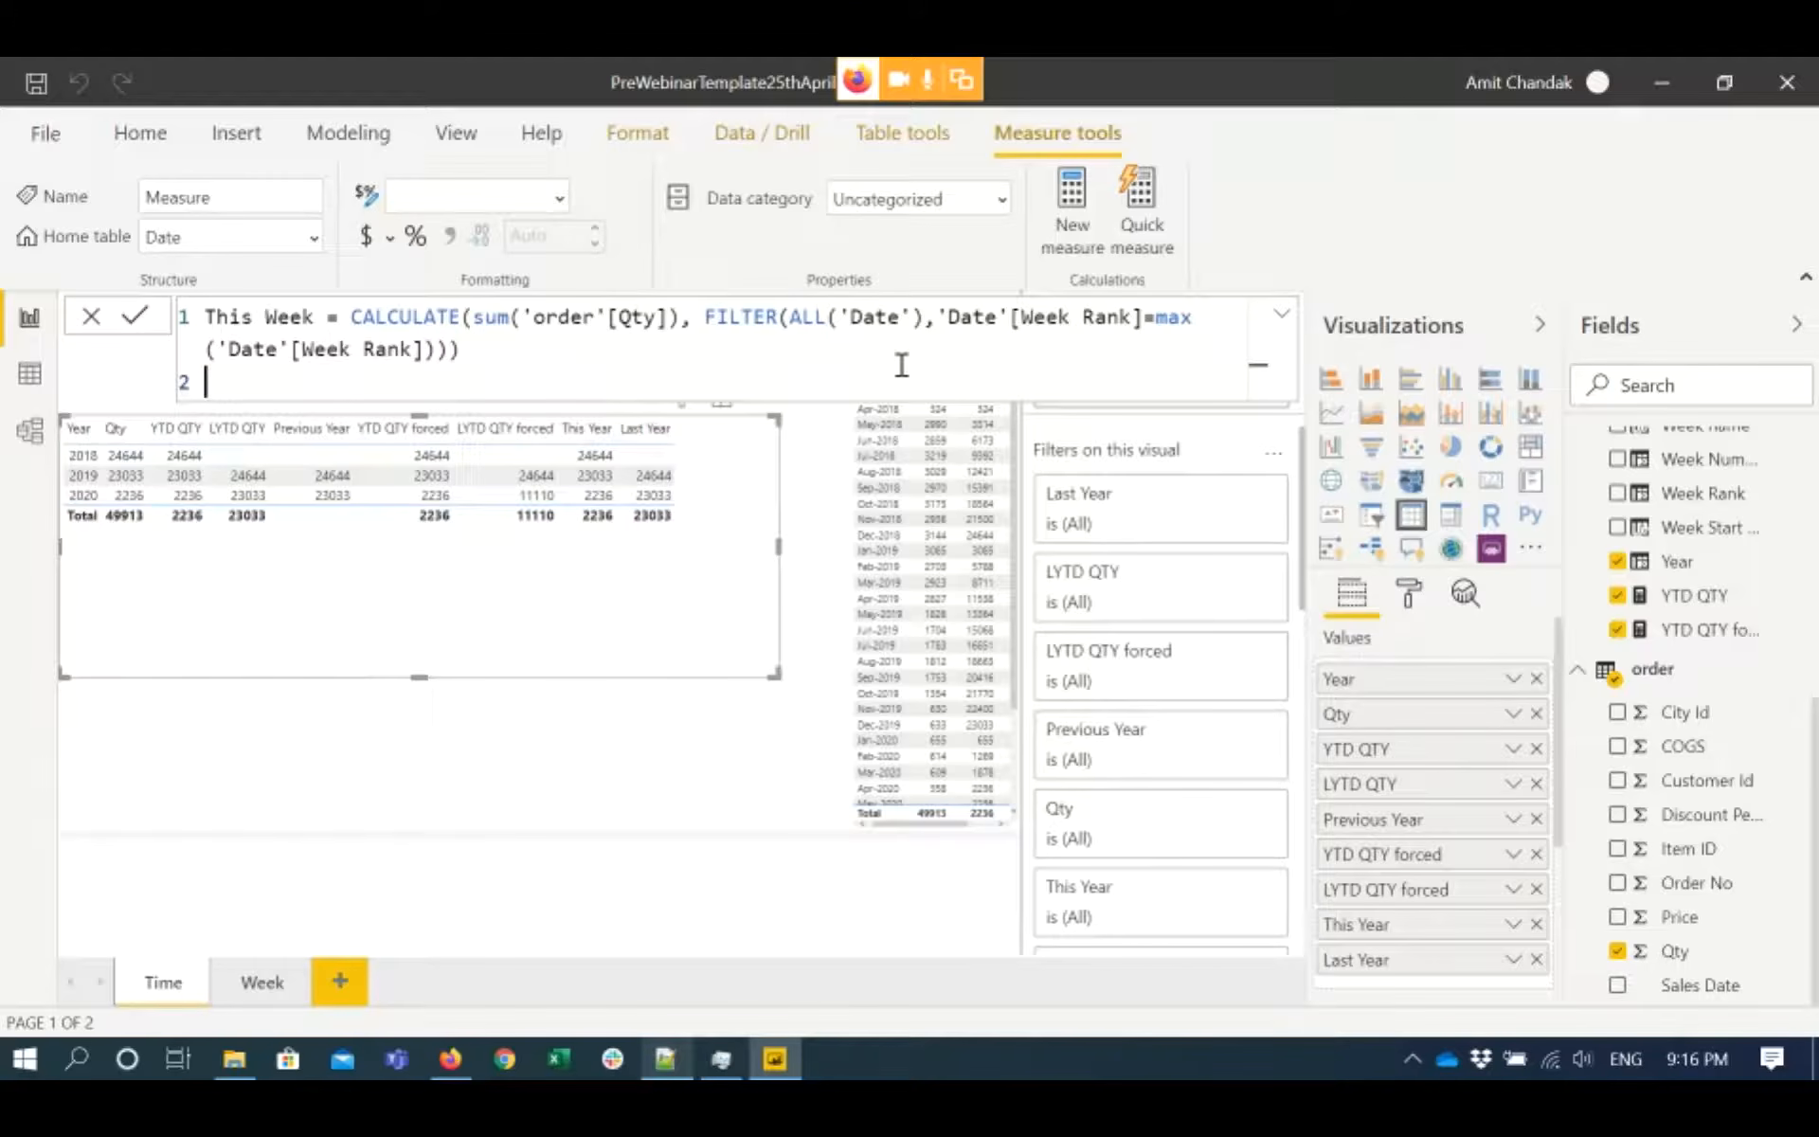
pyautogui.click(717, 531)
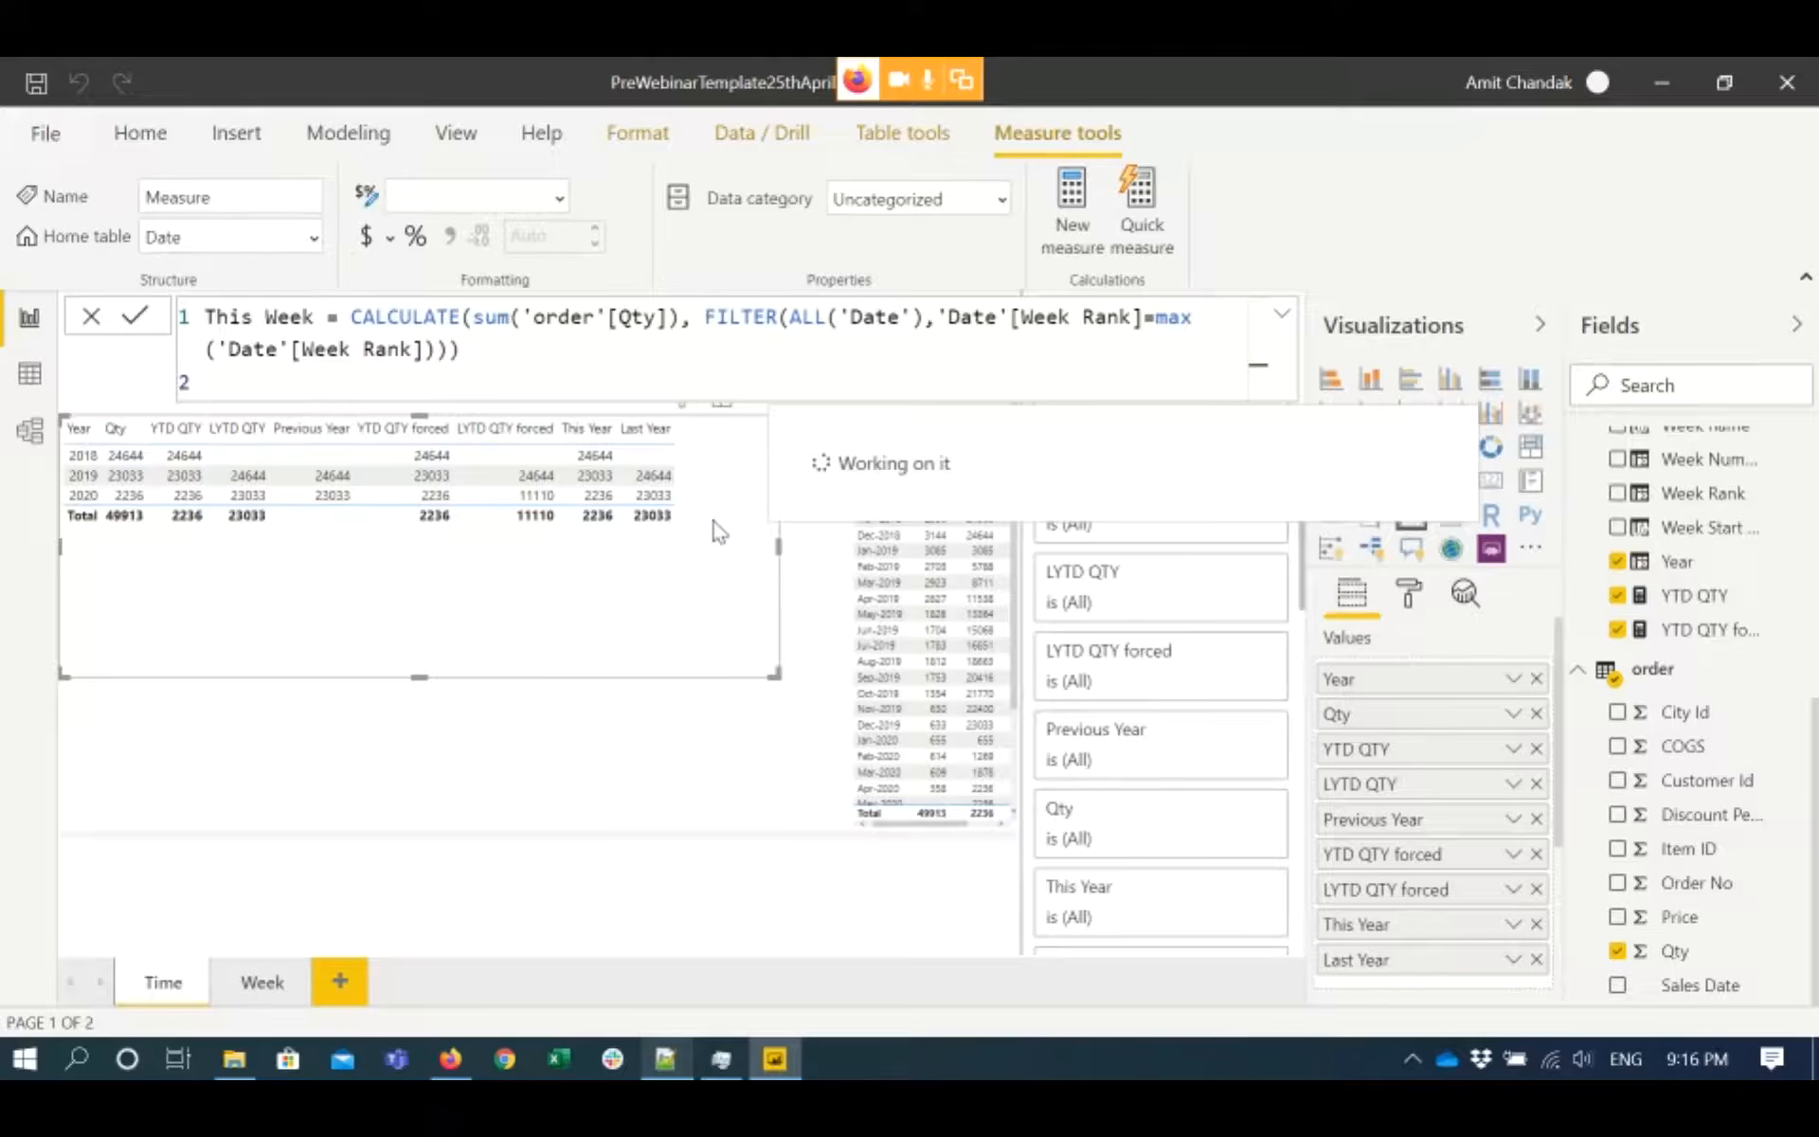
# - Copy the Last Week formula from the Notepad++ webinar steps file and switch back to Power BI
pyautogui.hotkey('alt', 'Tab')
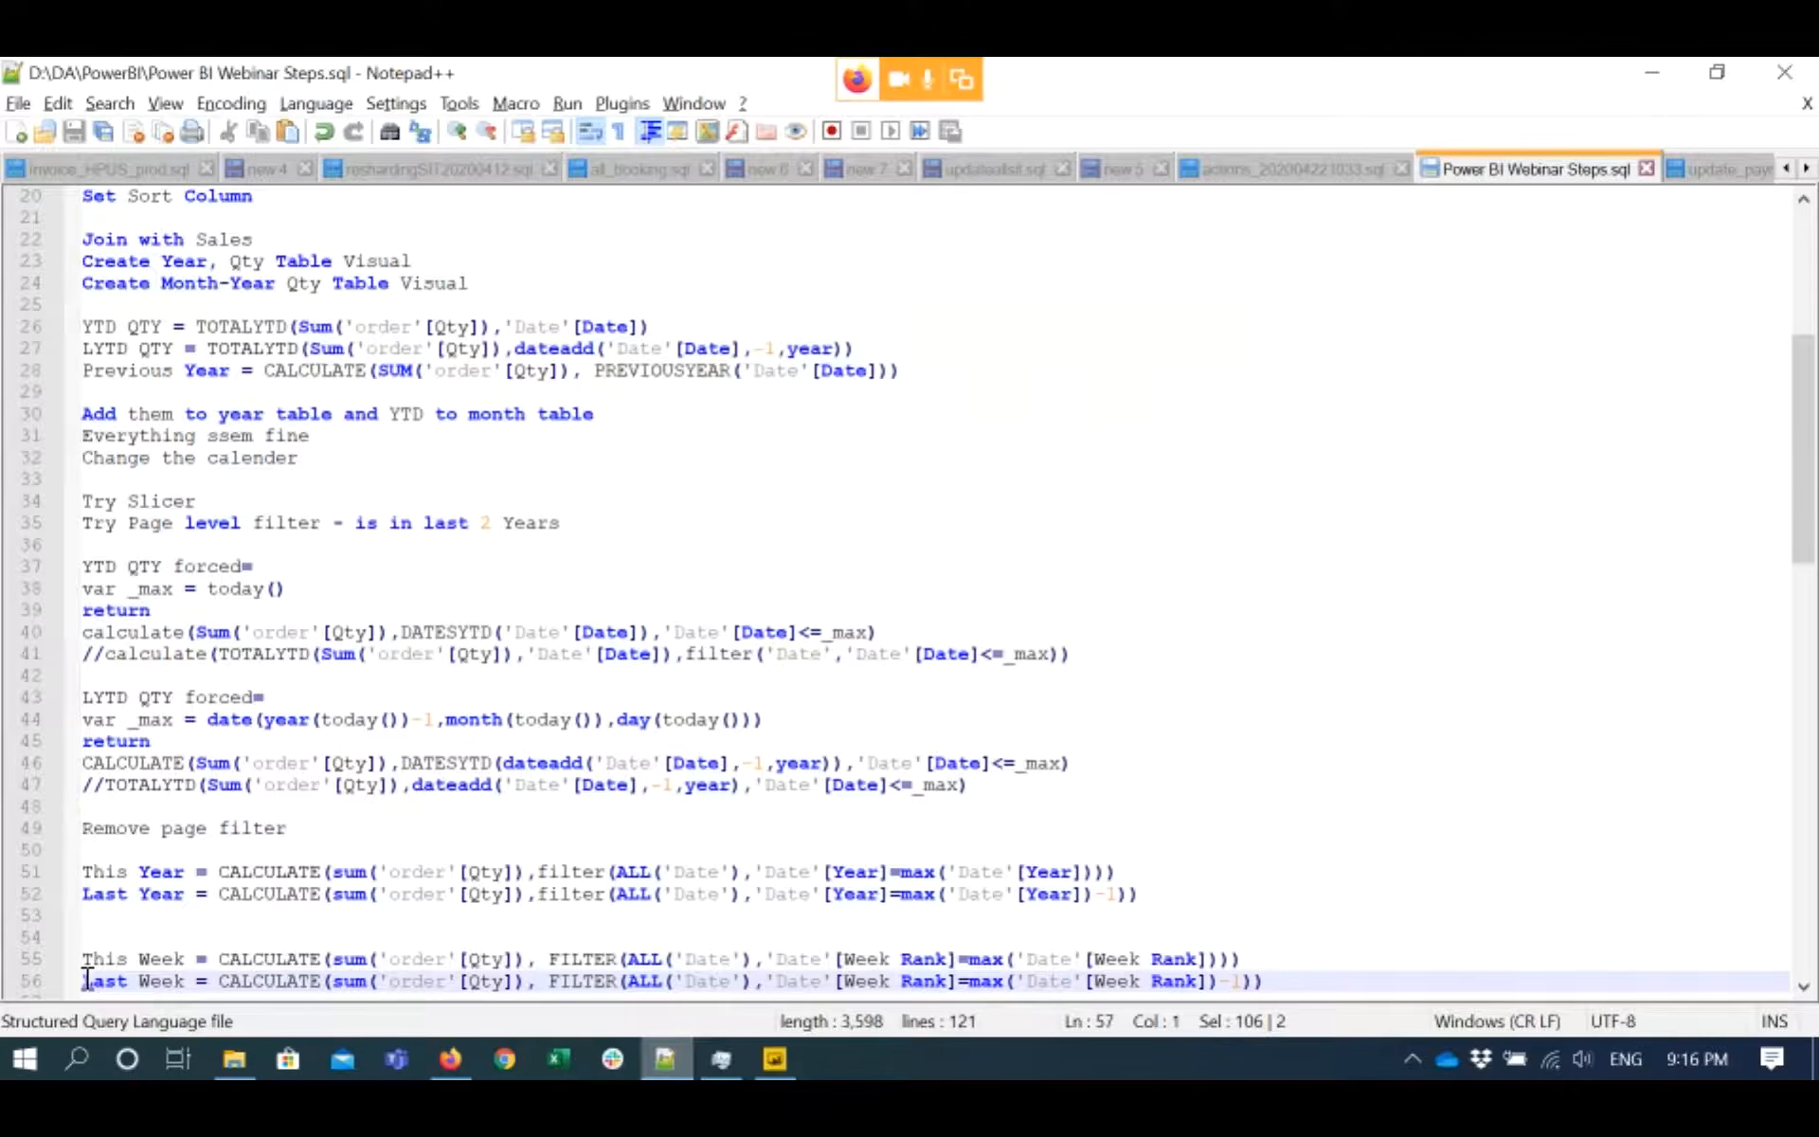
pyautogui.tripleClick(87, 979)
pyautogui.hotkey('ctrl', 'c')
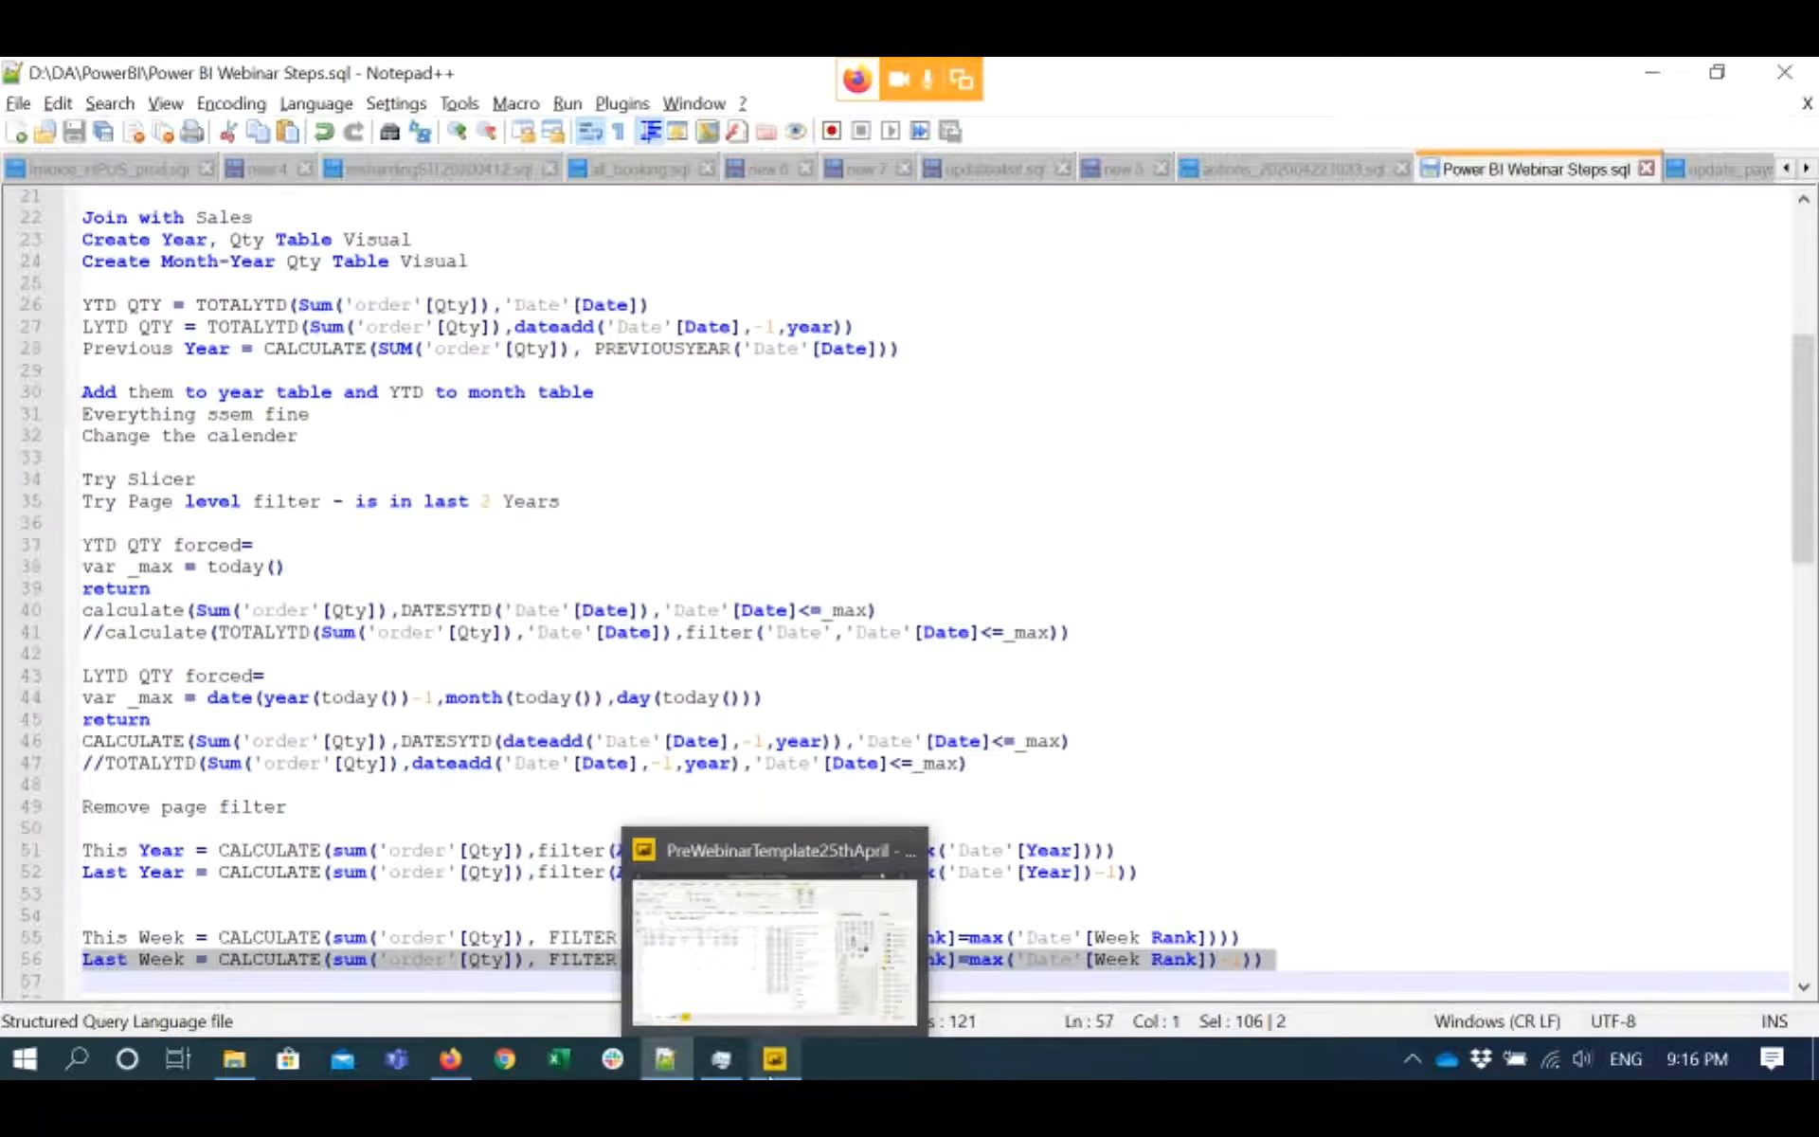
pyautogui.click(774, 1058)
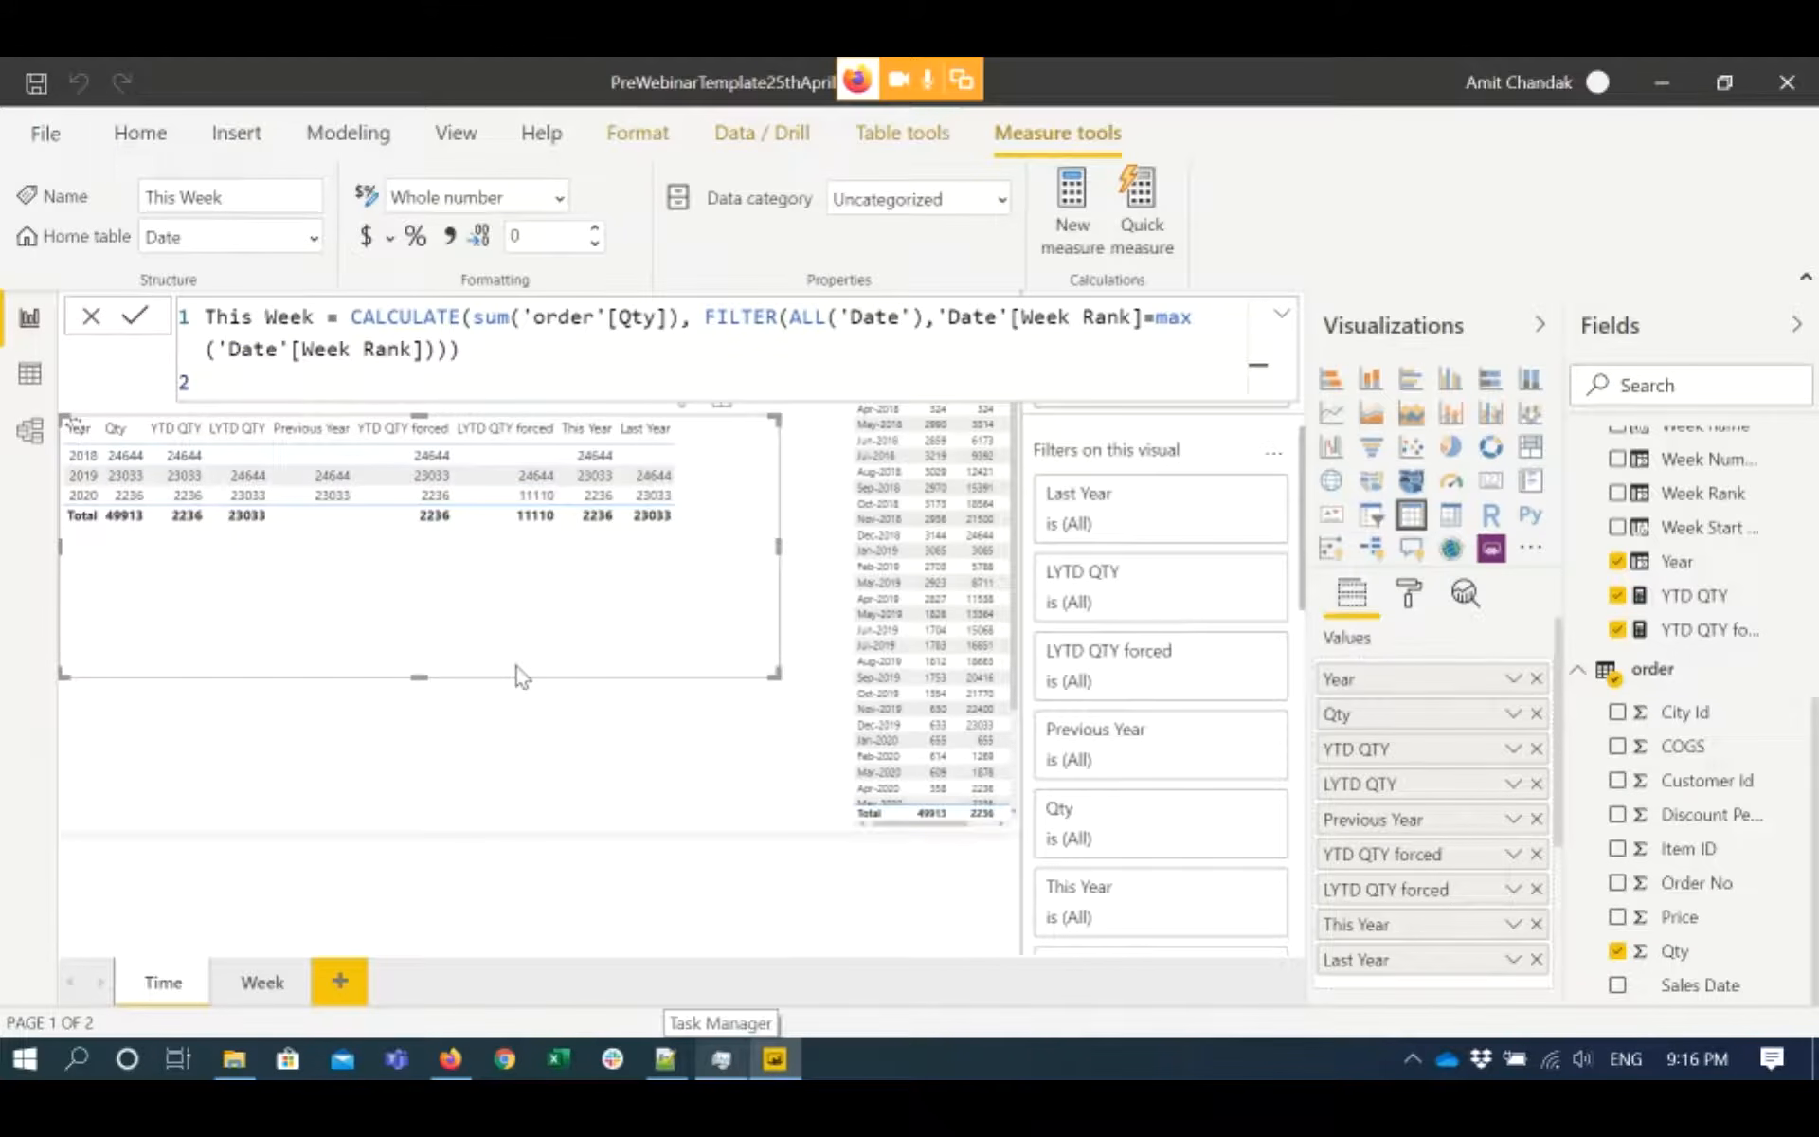
# - On the Week page, create the measure Last Week = CALCULATE(sum('order'[Qty]), FILTER(ALL('Date'),'Date'[Week Rank]=max('Date'[Week Rank])-1))
pyautogui.click(925, 823)
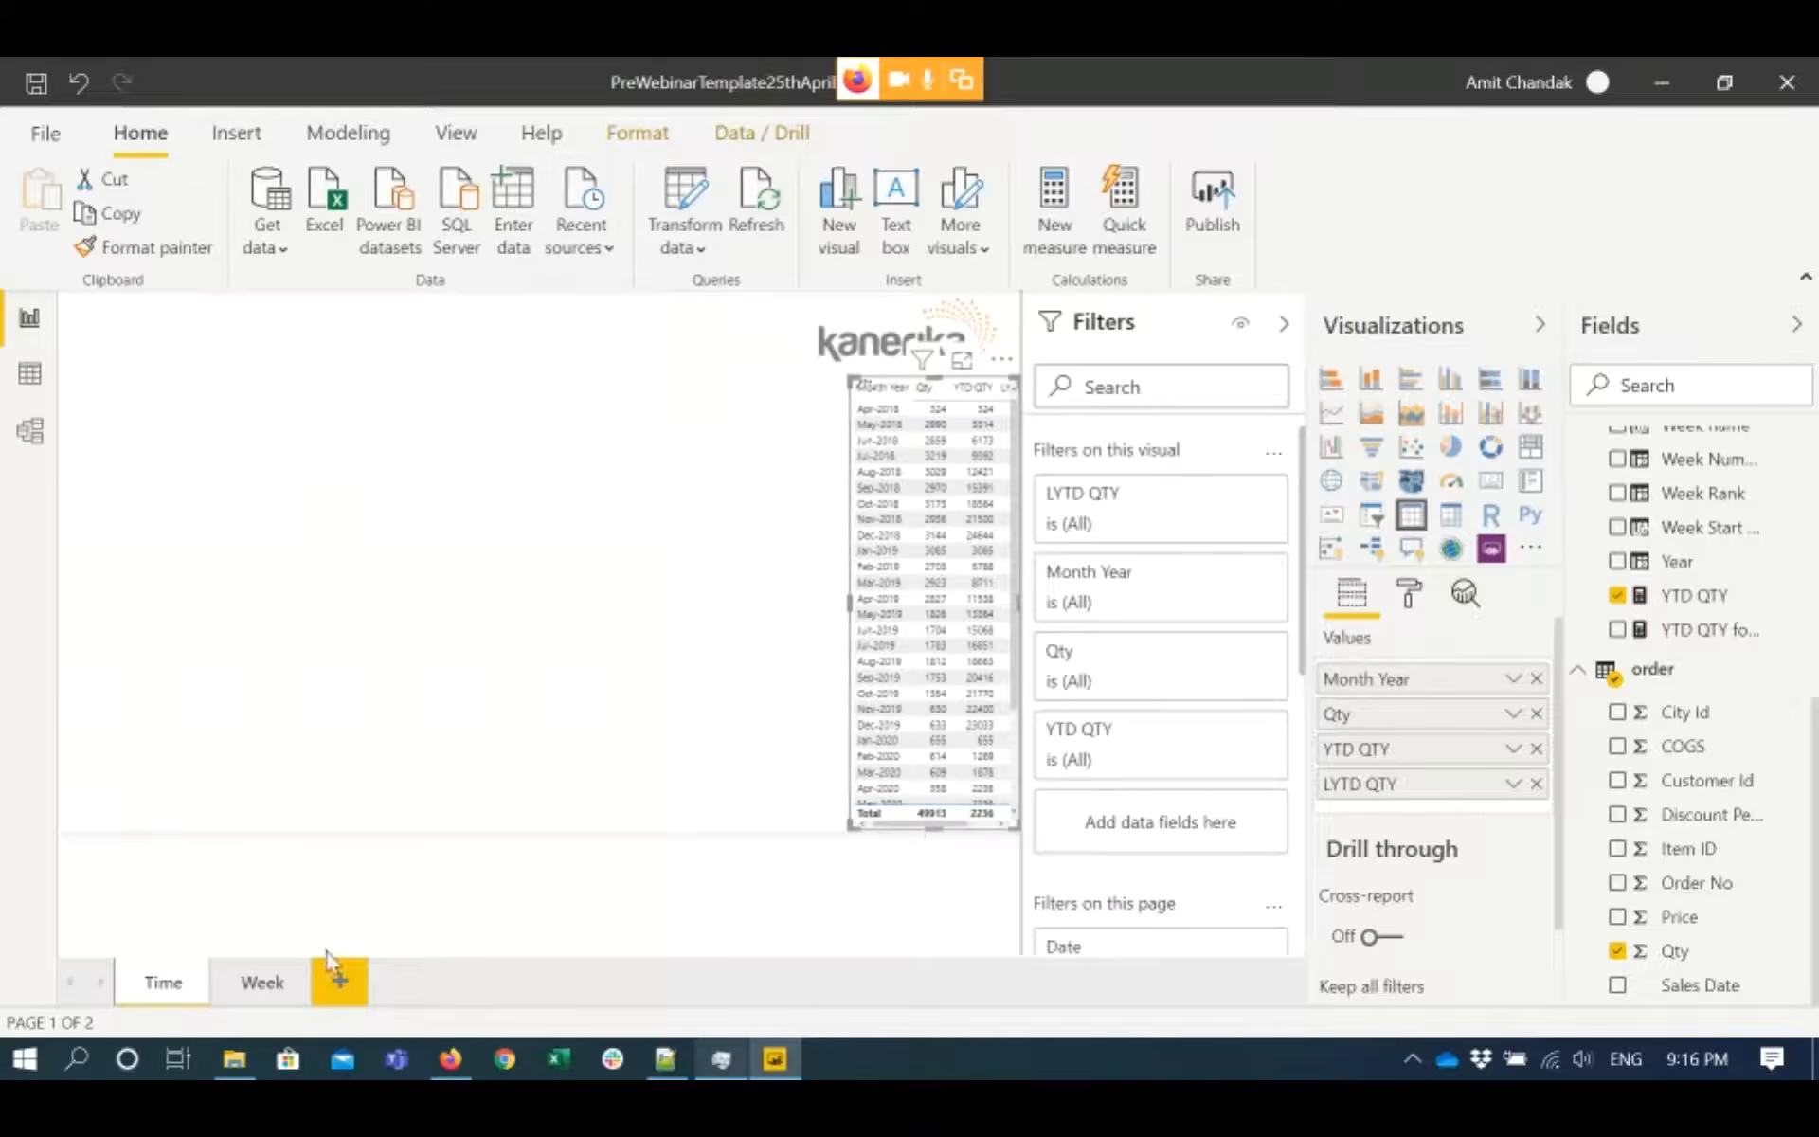
pyautogui.click(276, 989)
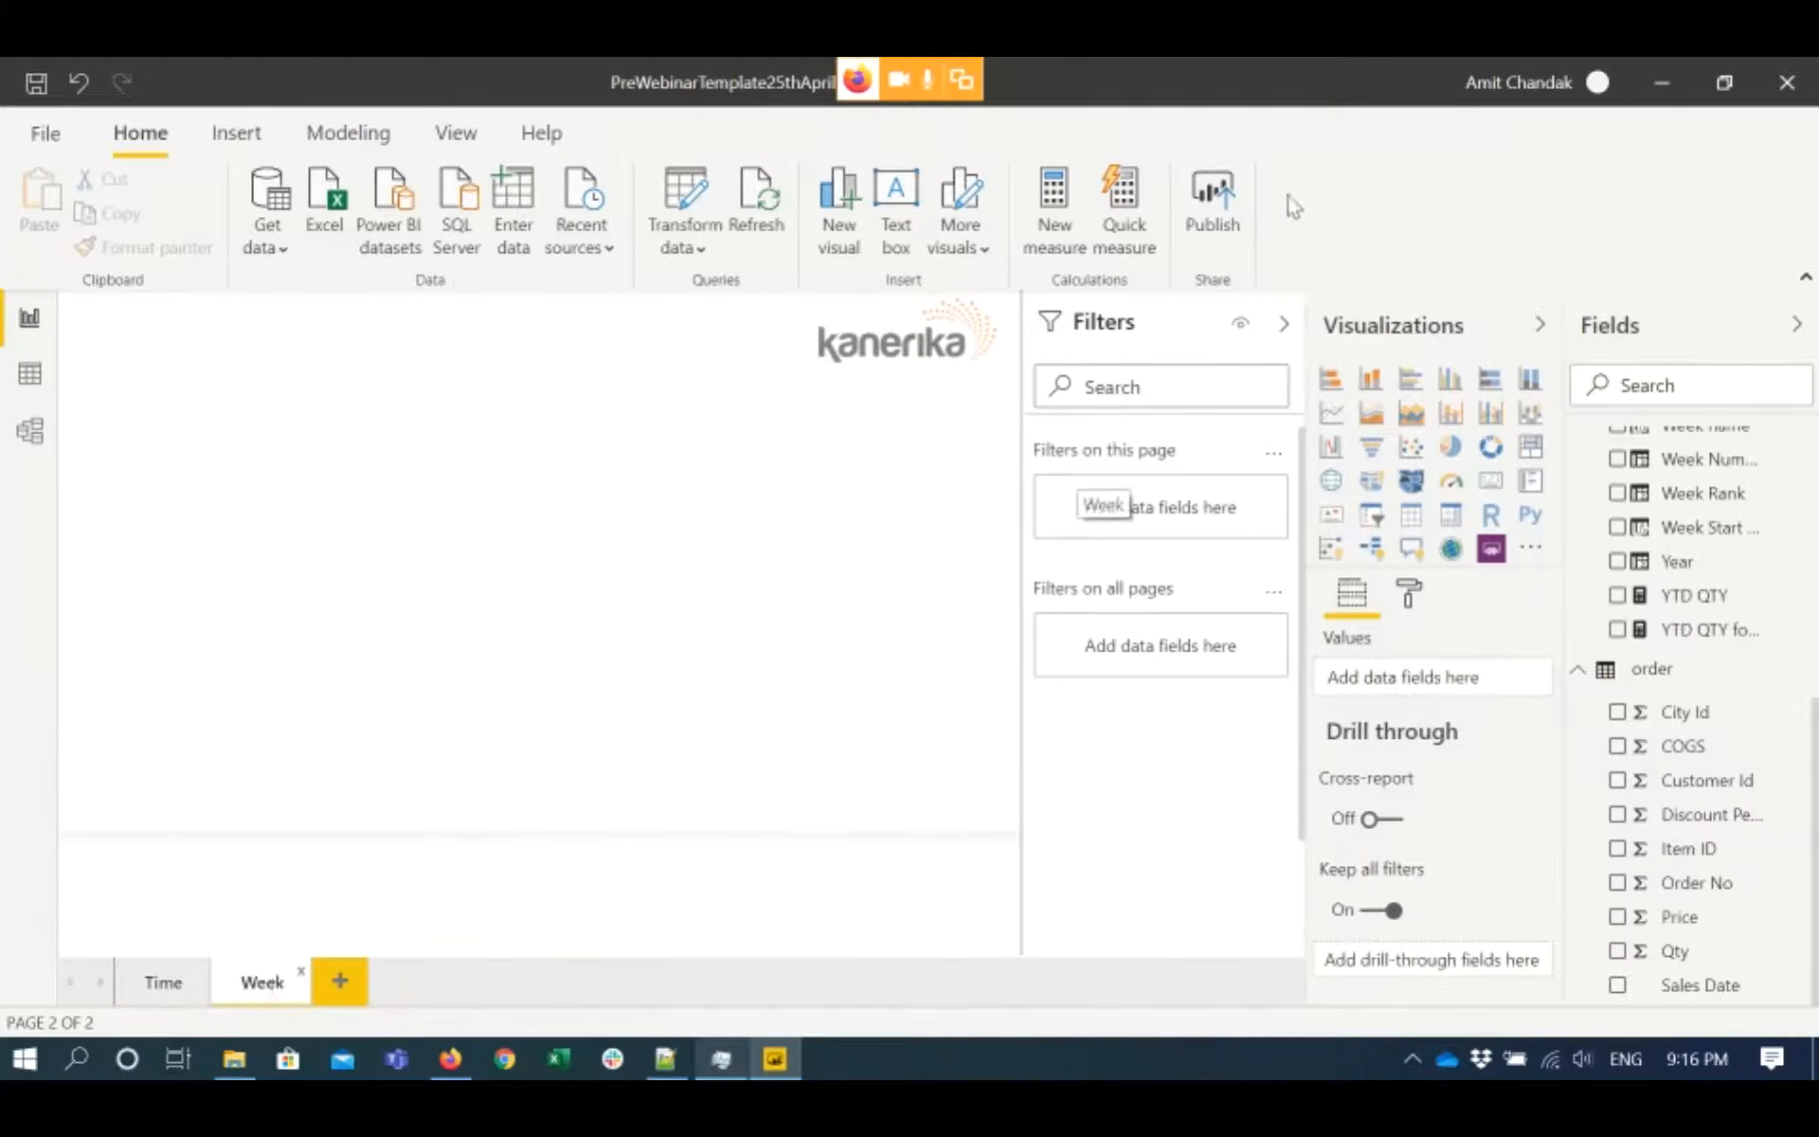
pyautogui.click(1055, 212)
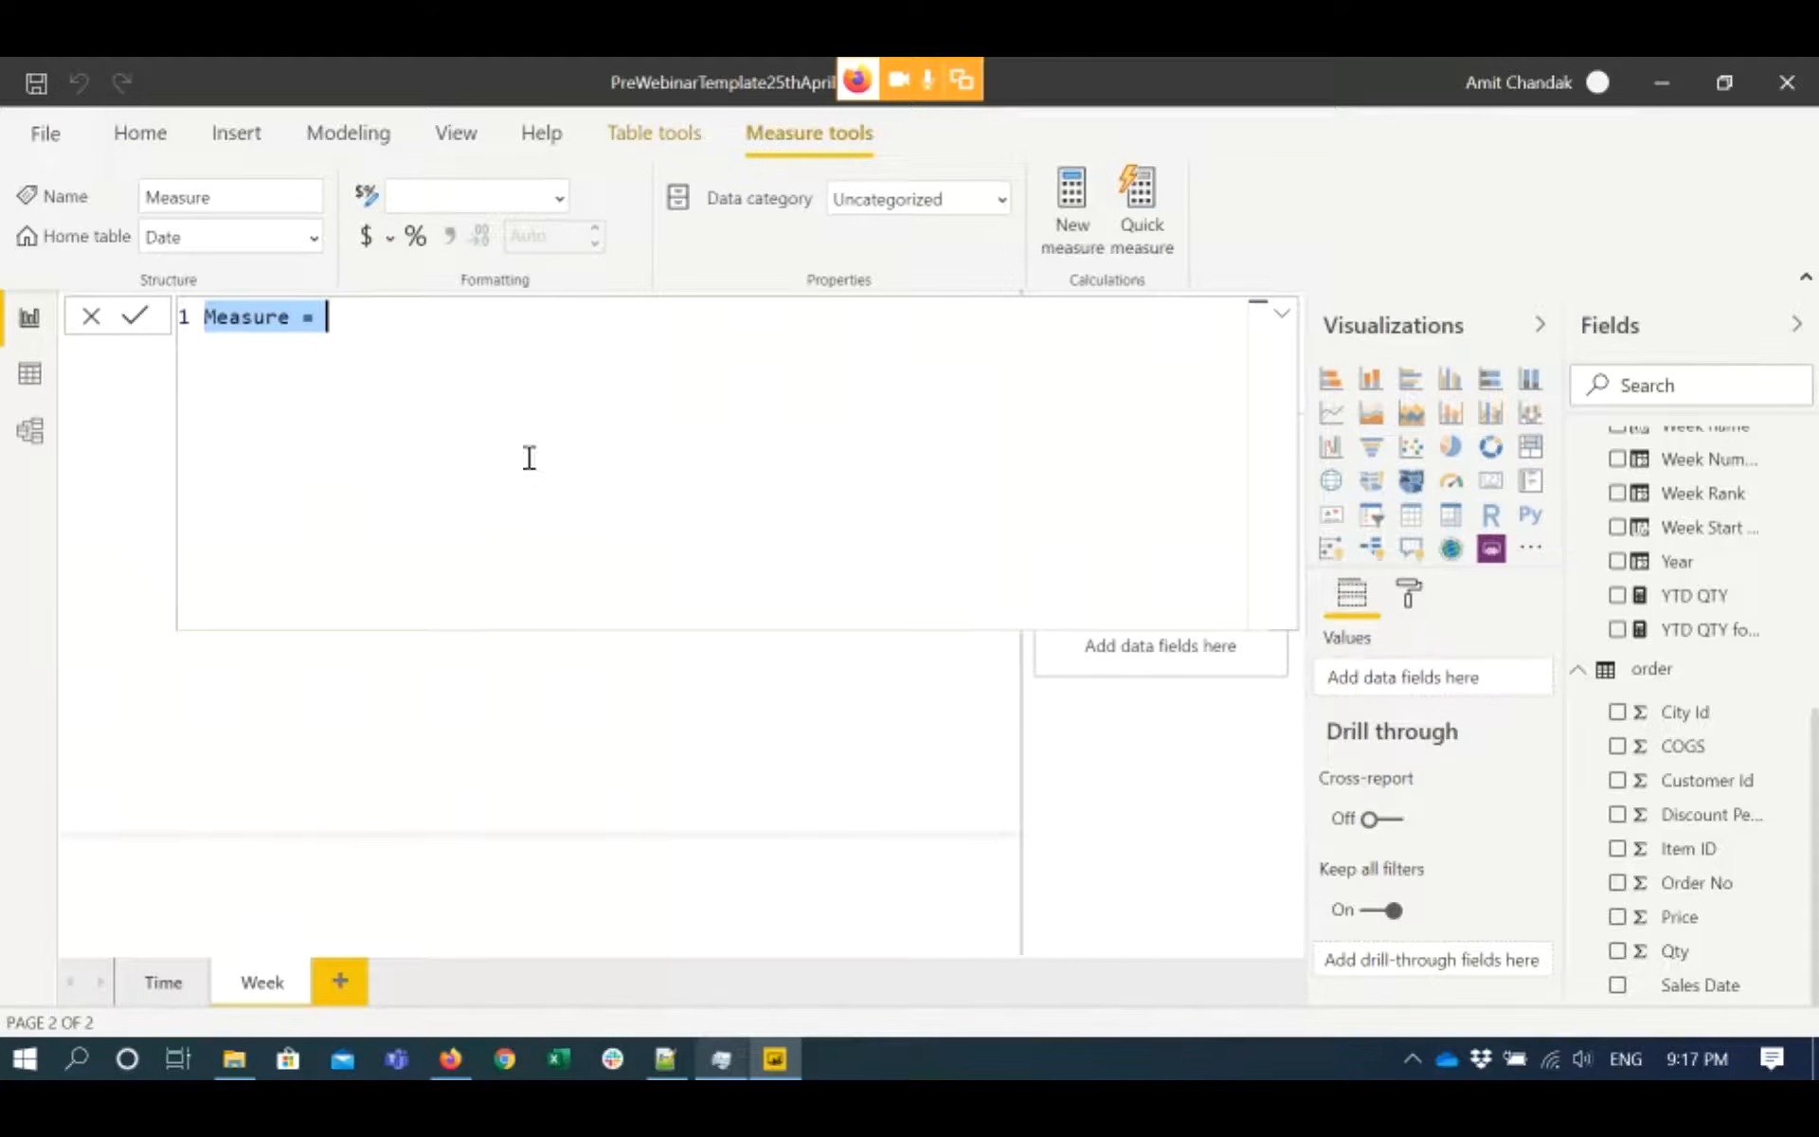
pyautogui.hotkey('ctrl', 'v')
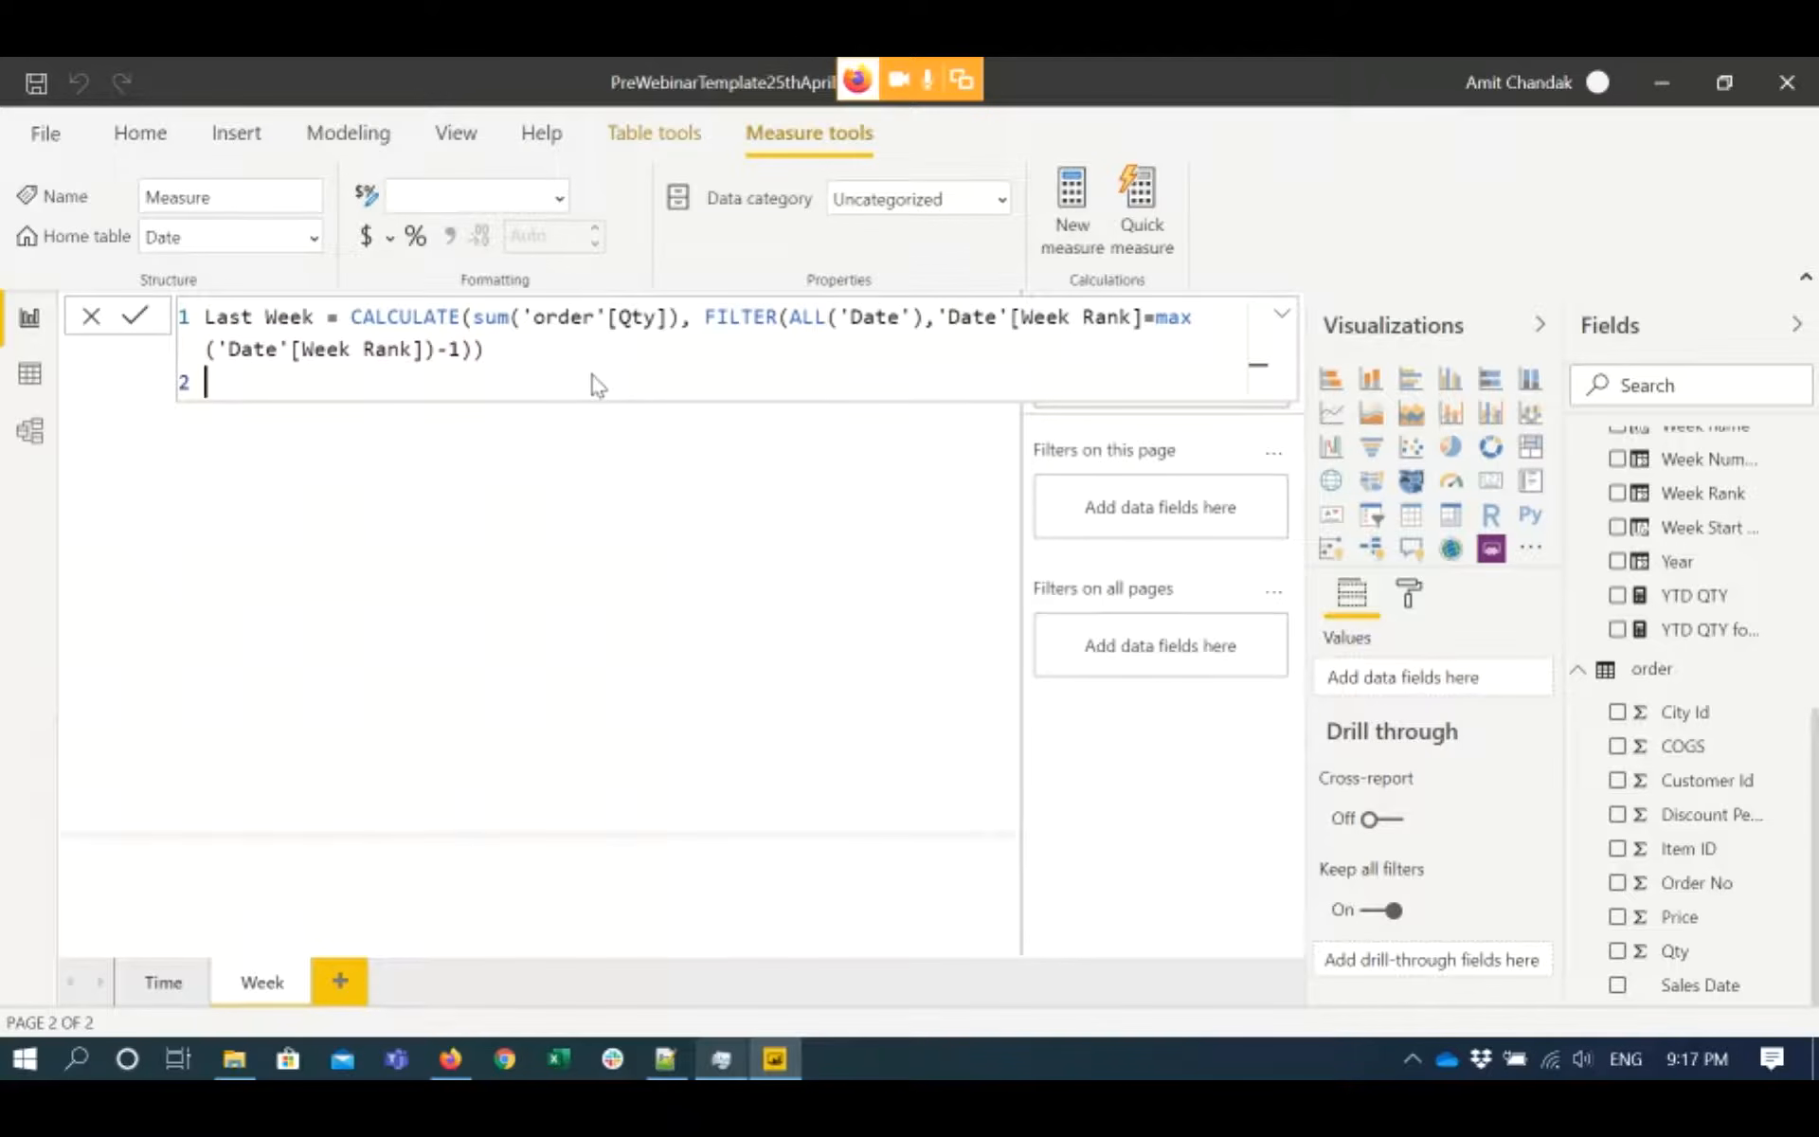
pyautogui.press('Return')
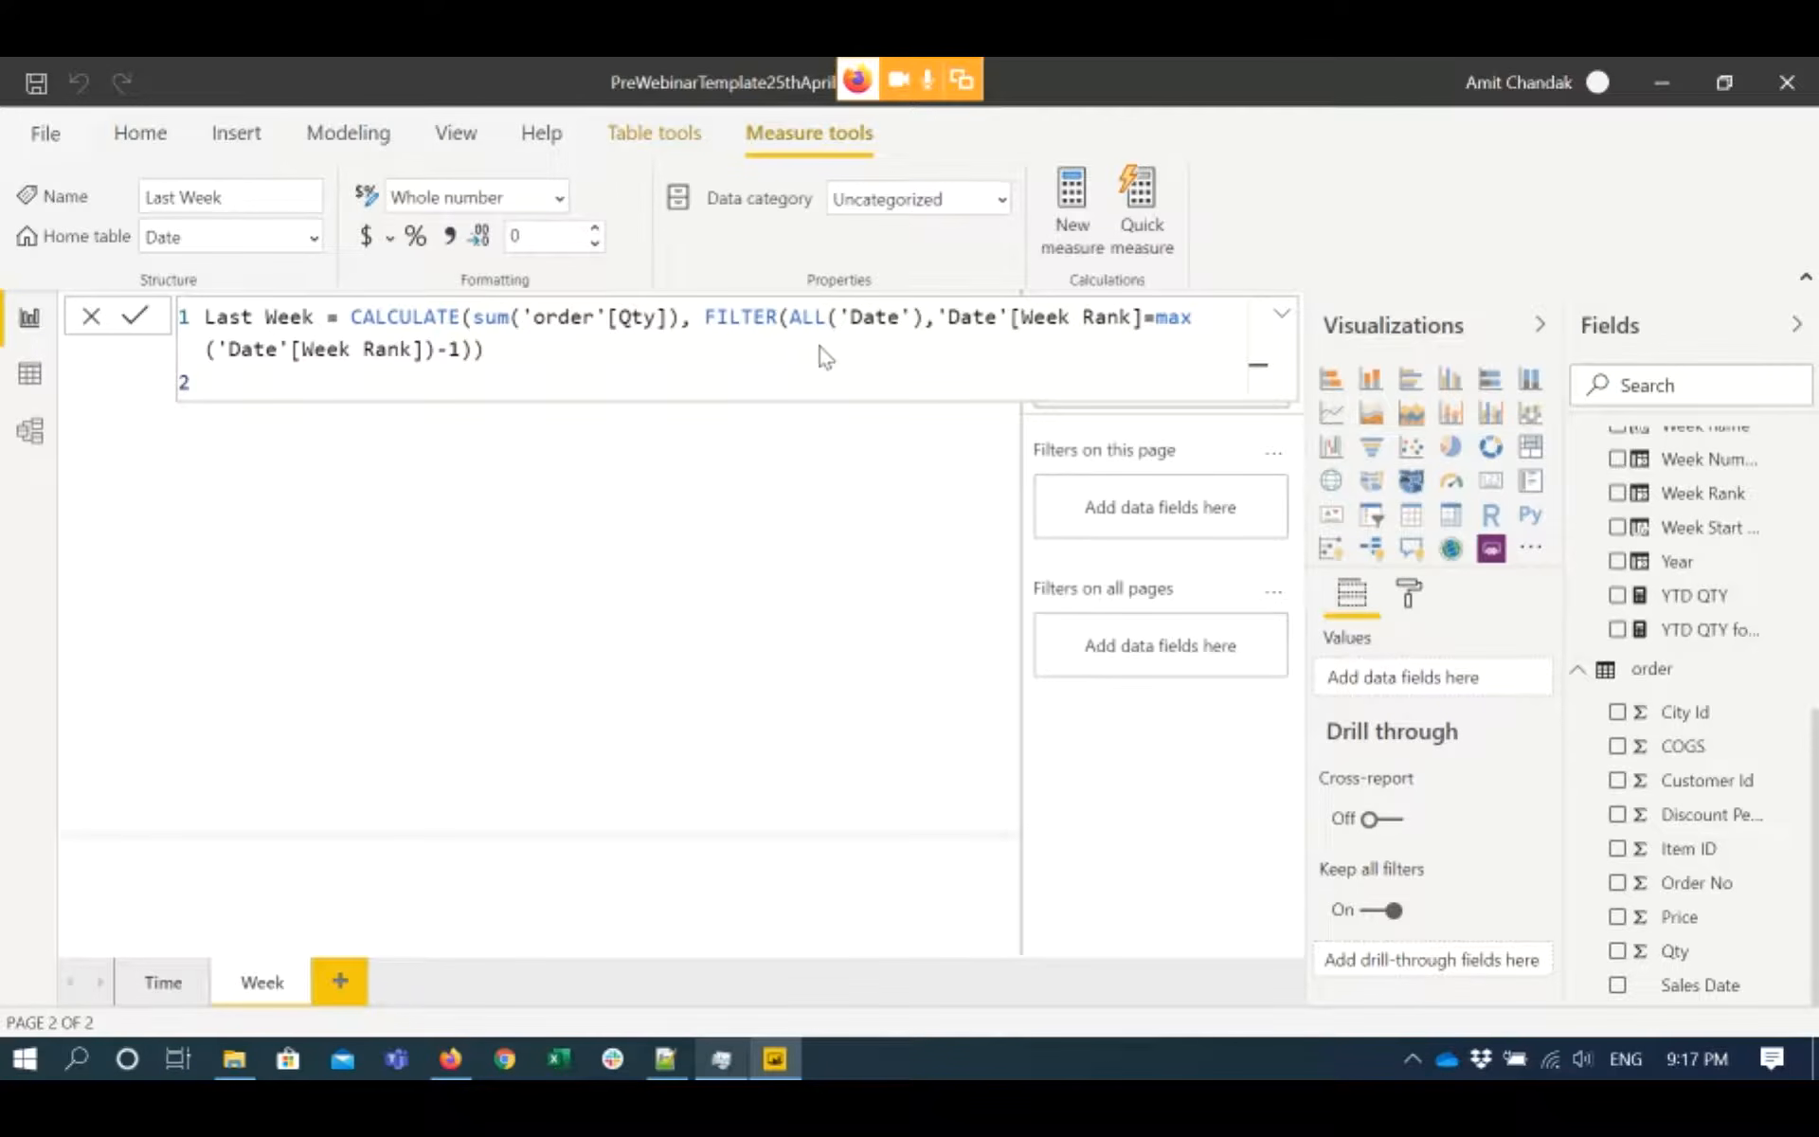
# - Add a table of the Date table's Week field to the Week page and enlarge it to nearly the page height
pyautogui.scroll(1, 1814, 717)
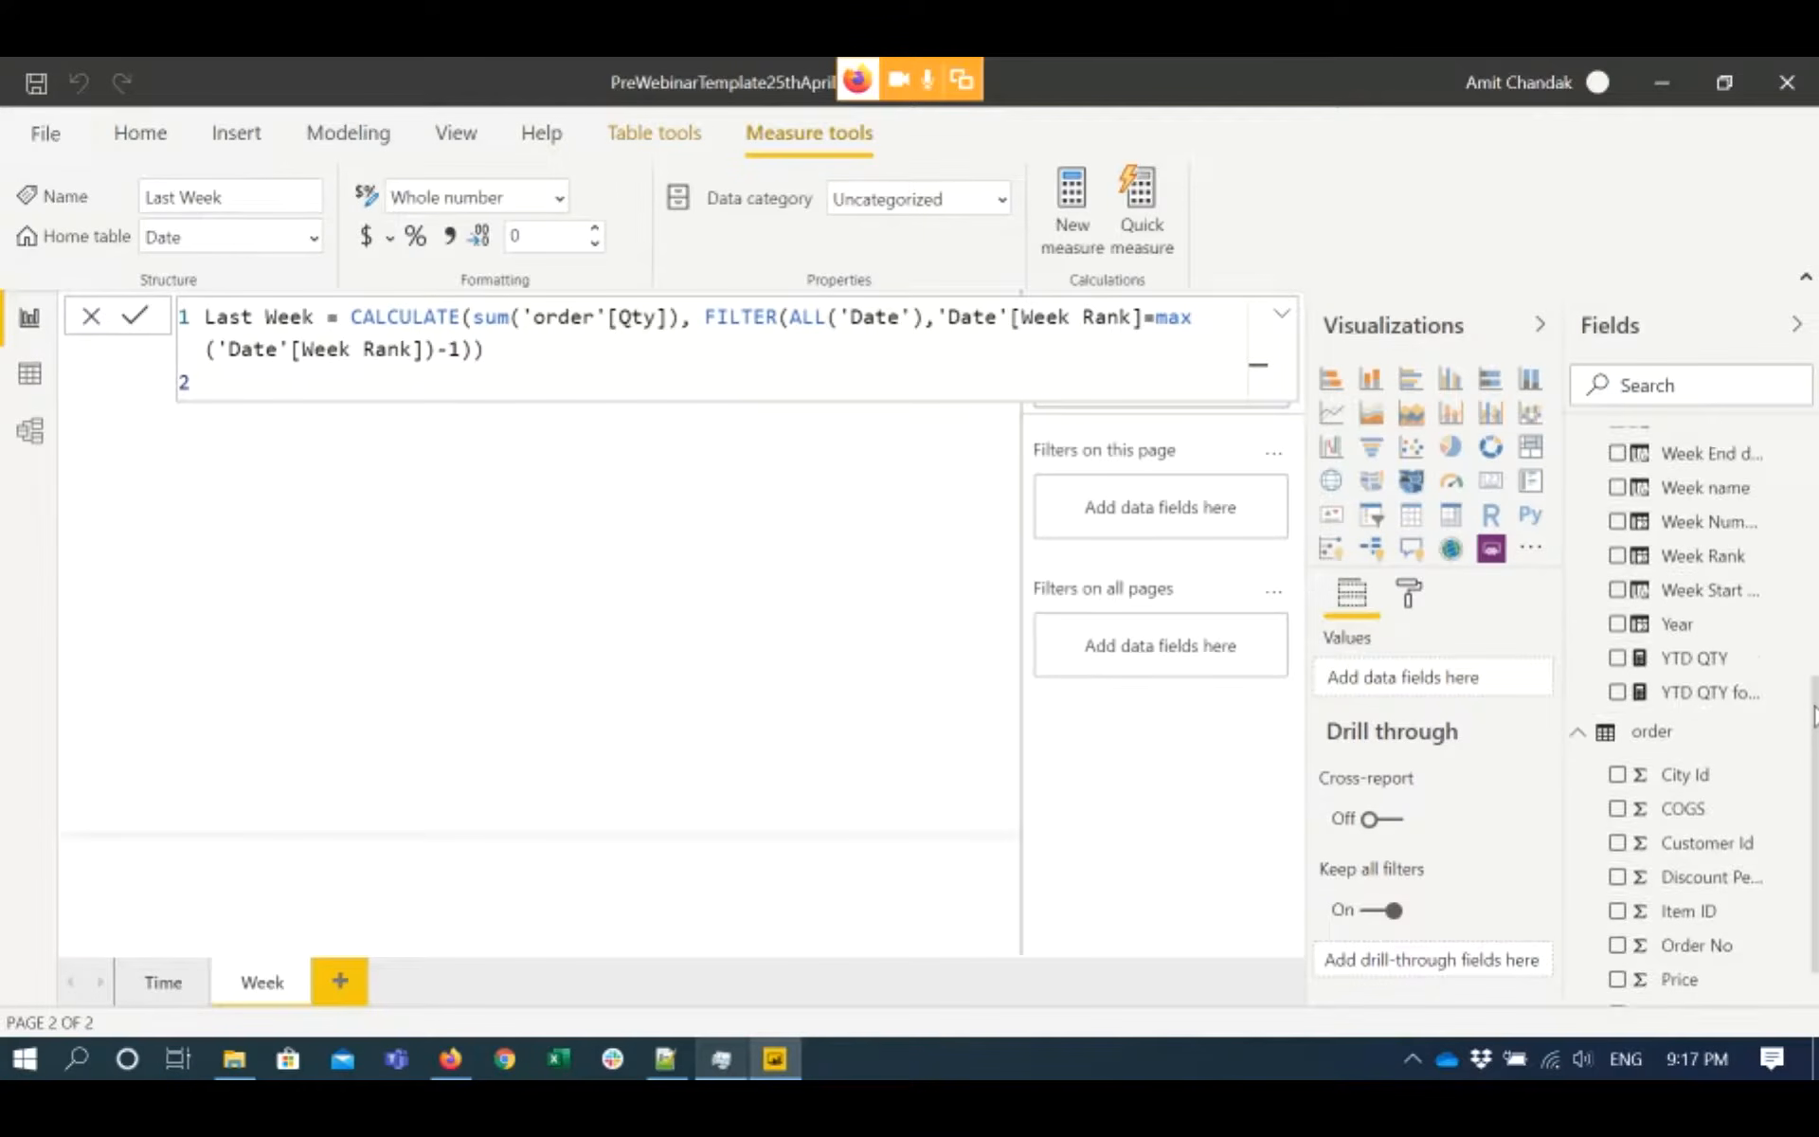
pyautogui.scroll(1, 1620, 561)
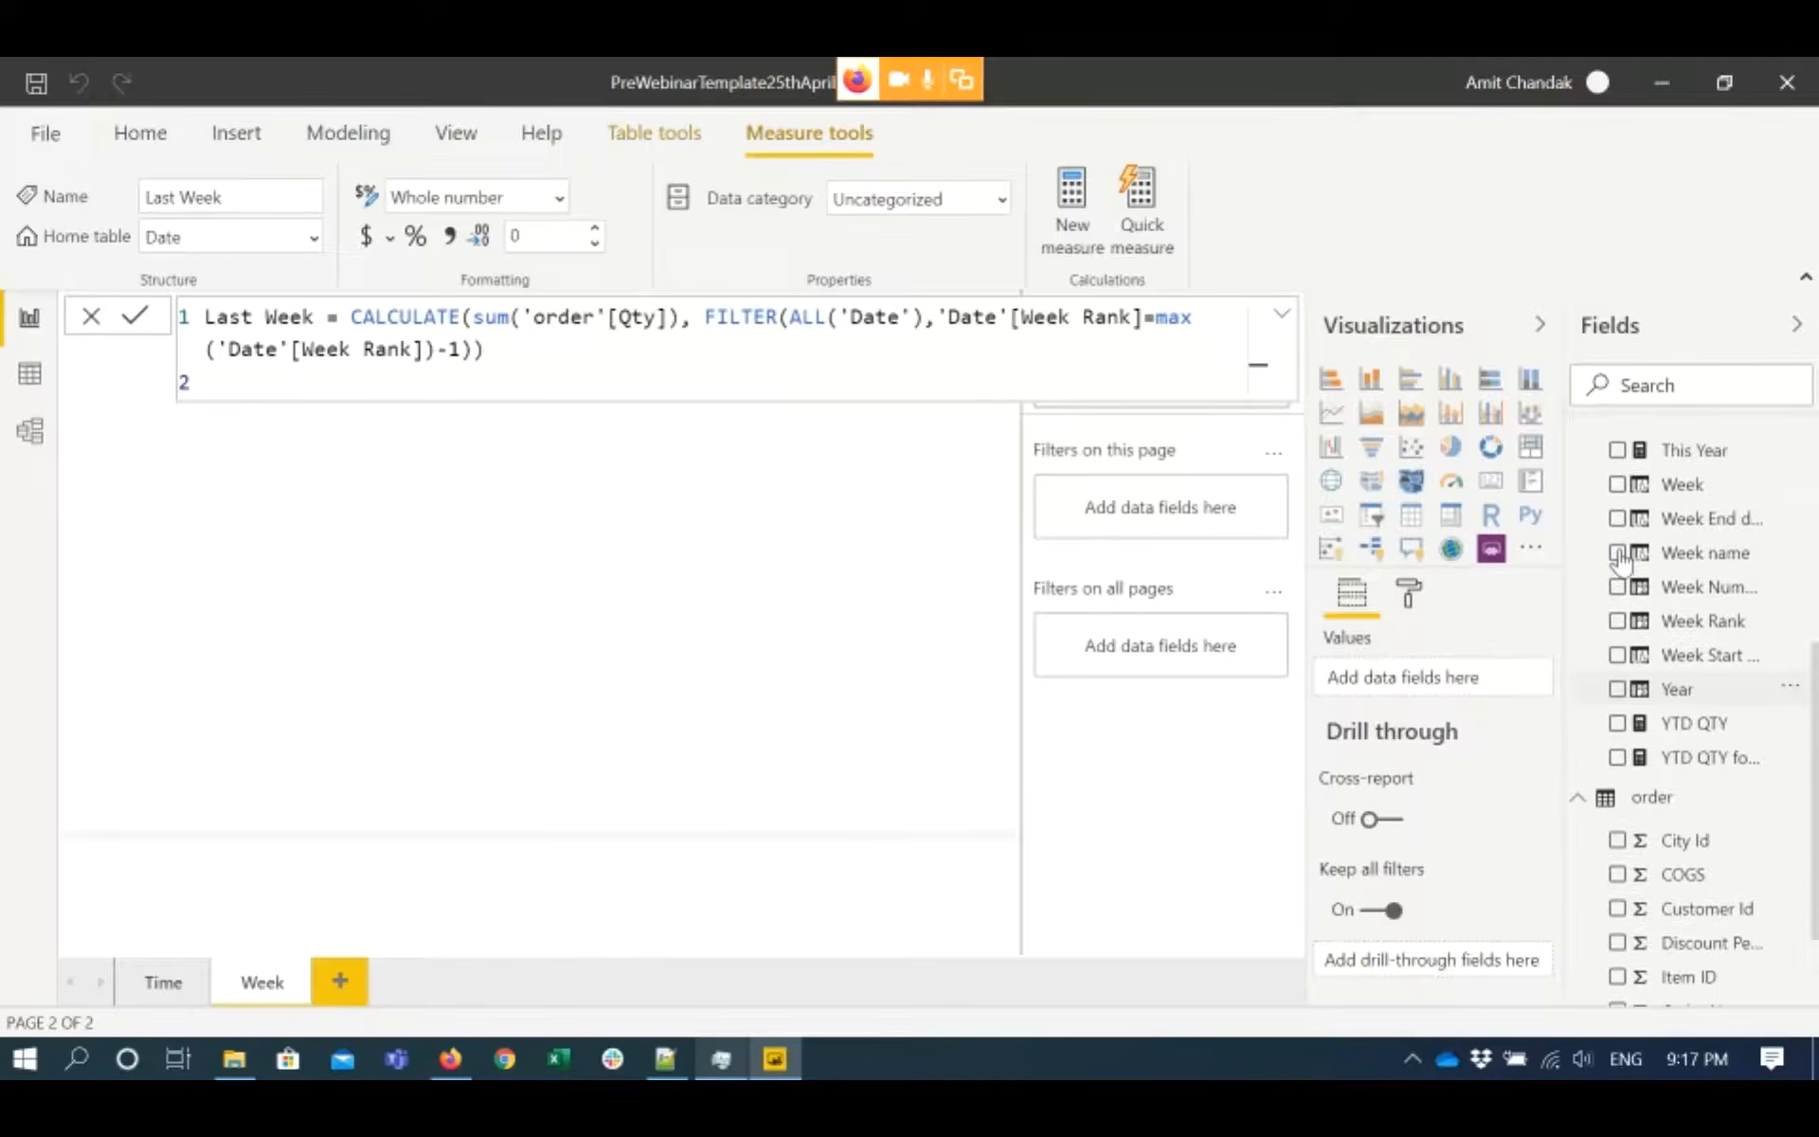
pyautogui.click(1616, 488)
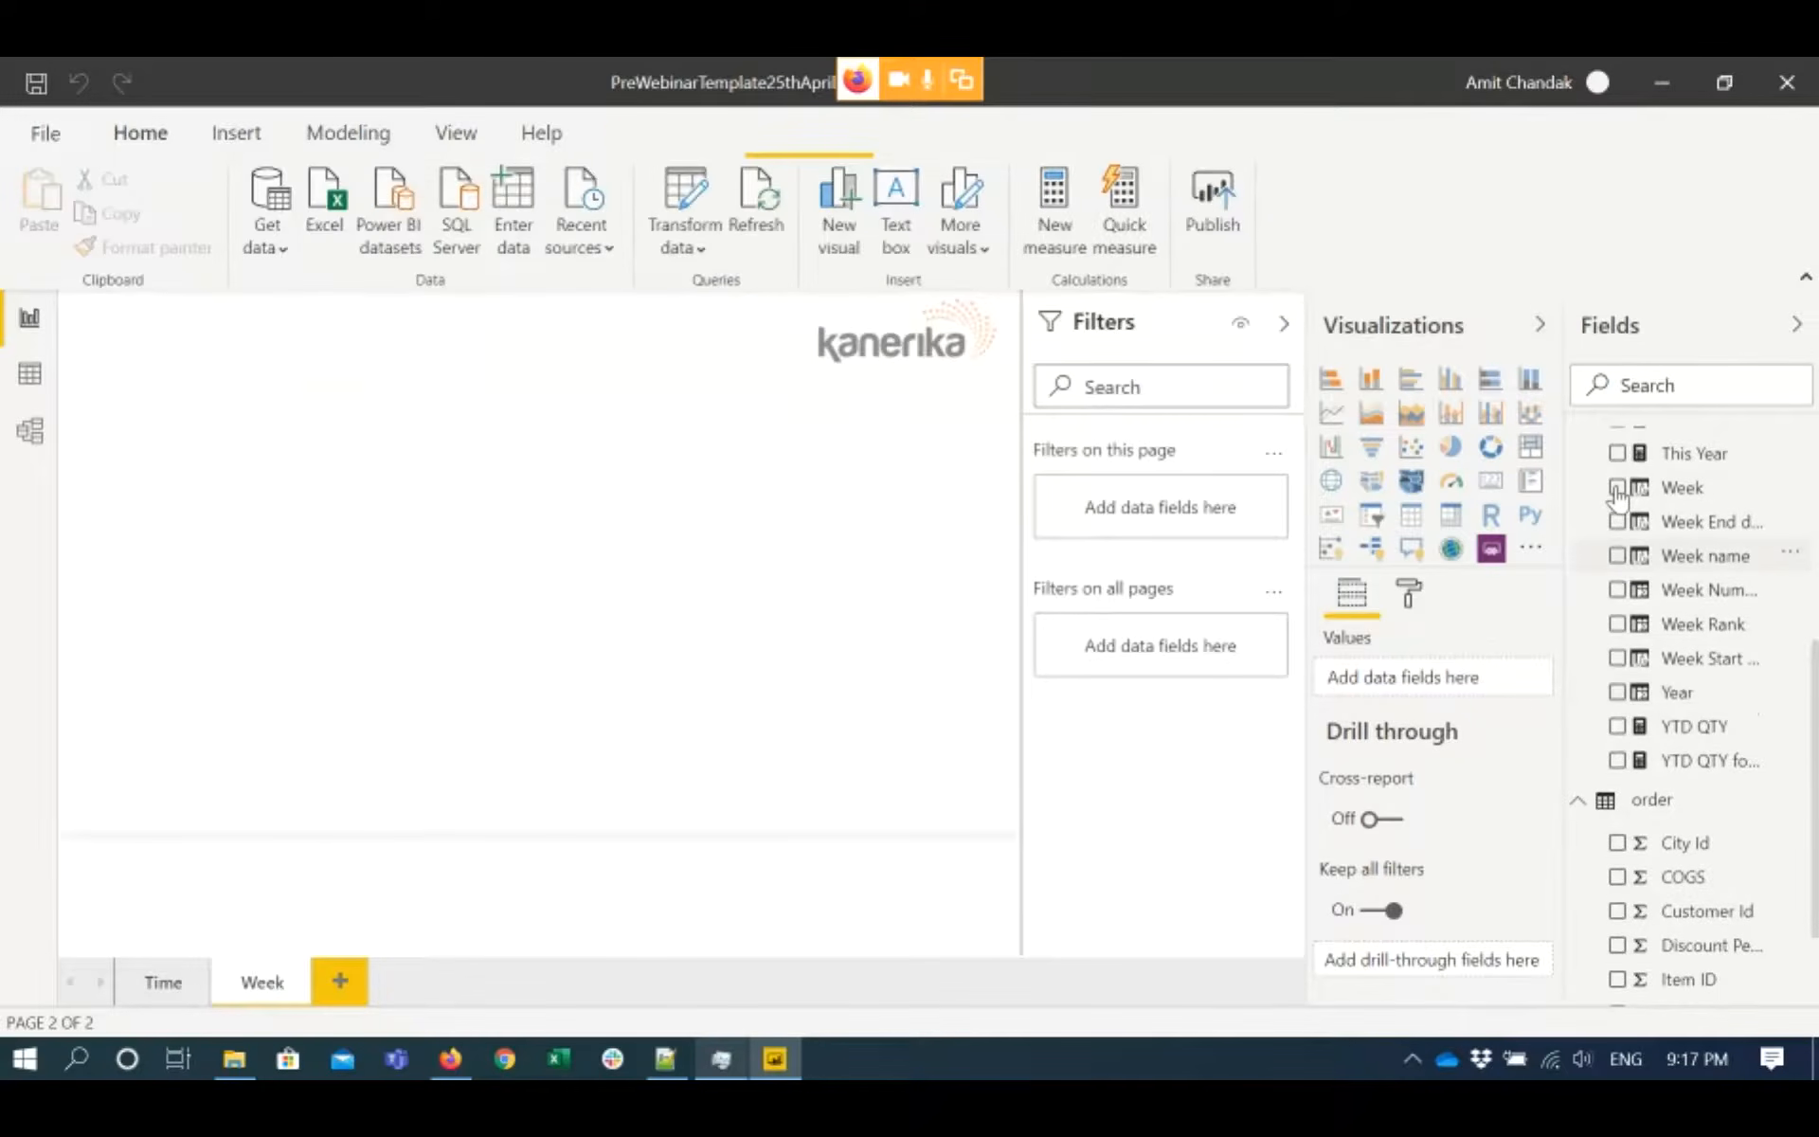
pyautogui.click(1617, 488)
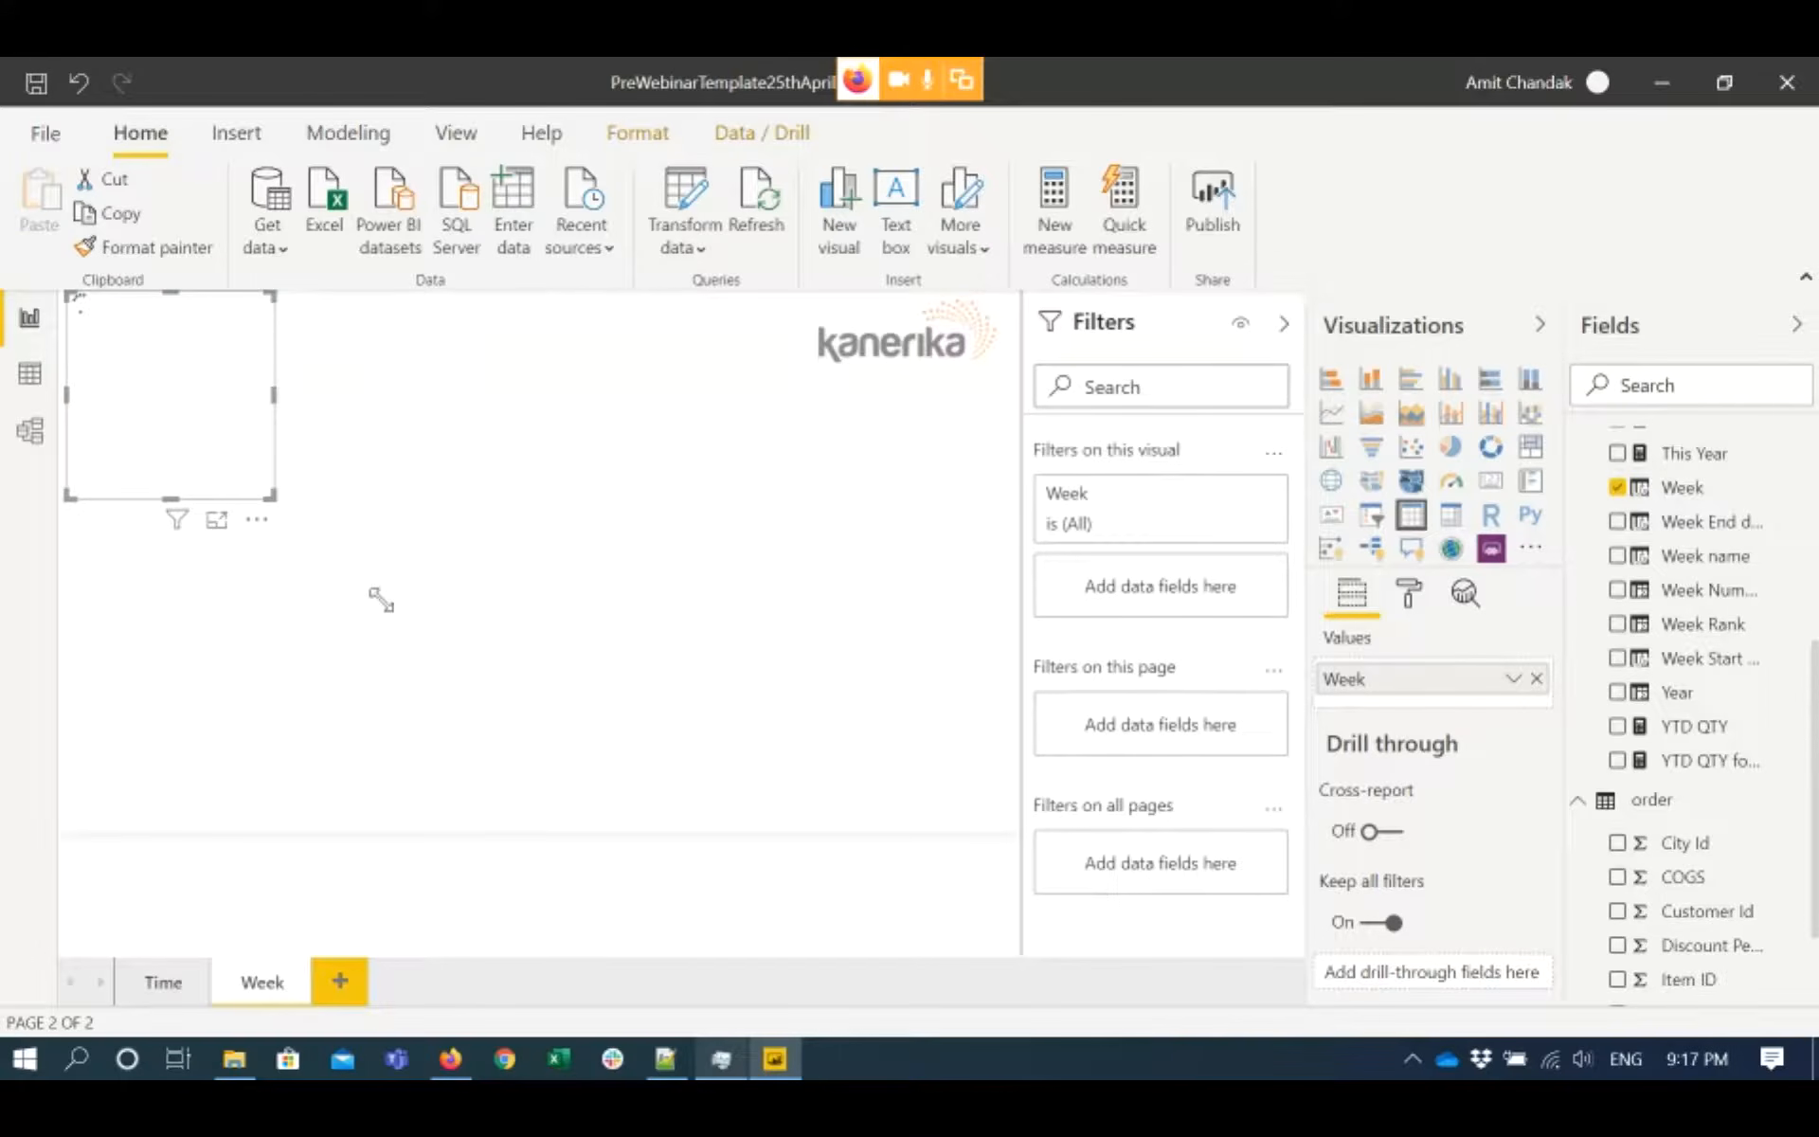
pyautogui.moveTo(474, 782); pyautogui.dragTo(506, 807)
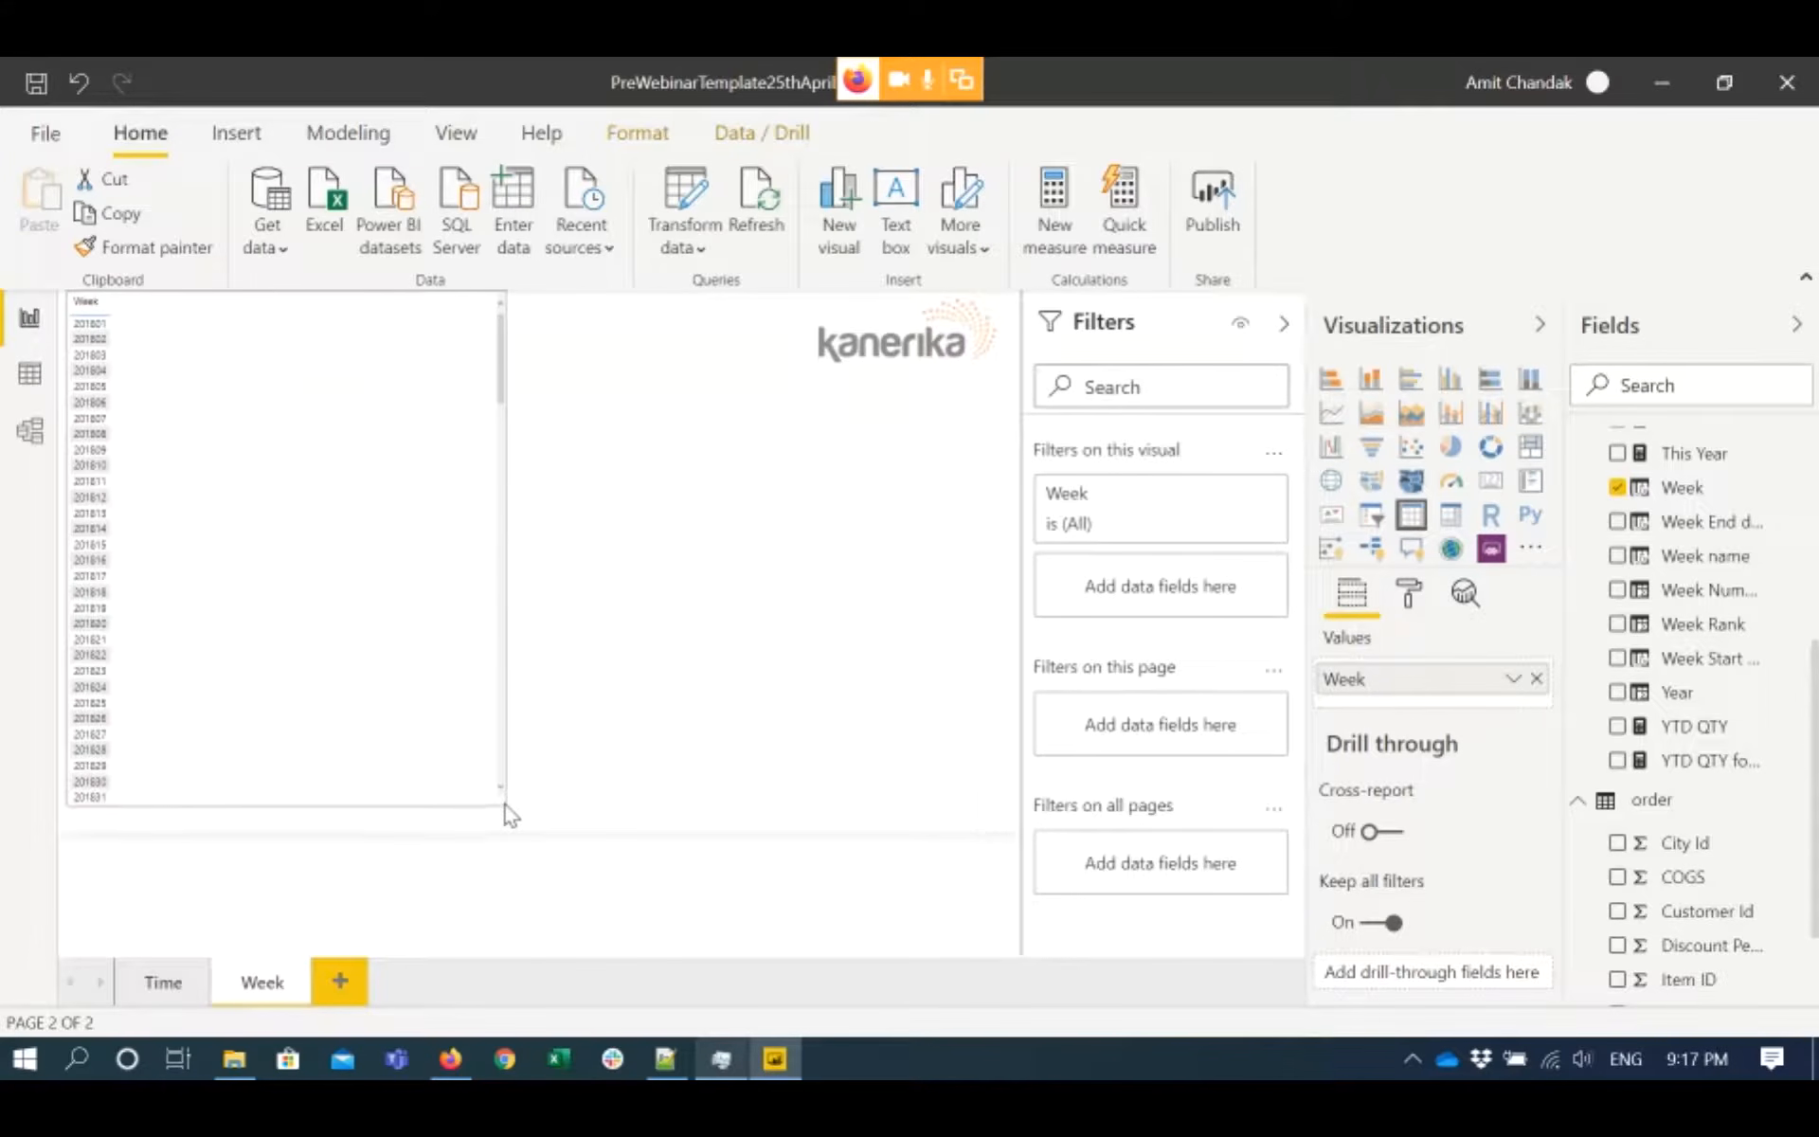
# - Find the size options in the week table's formatting and set the grid text size to 14 pt
pyautogui.click(1410, 597)
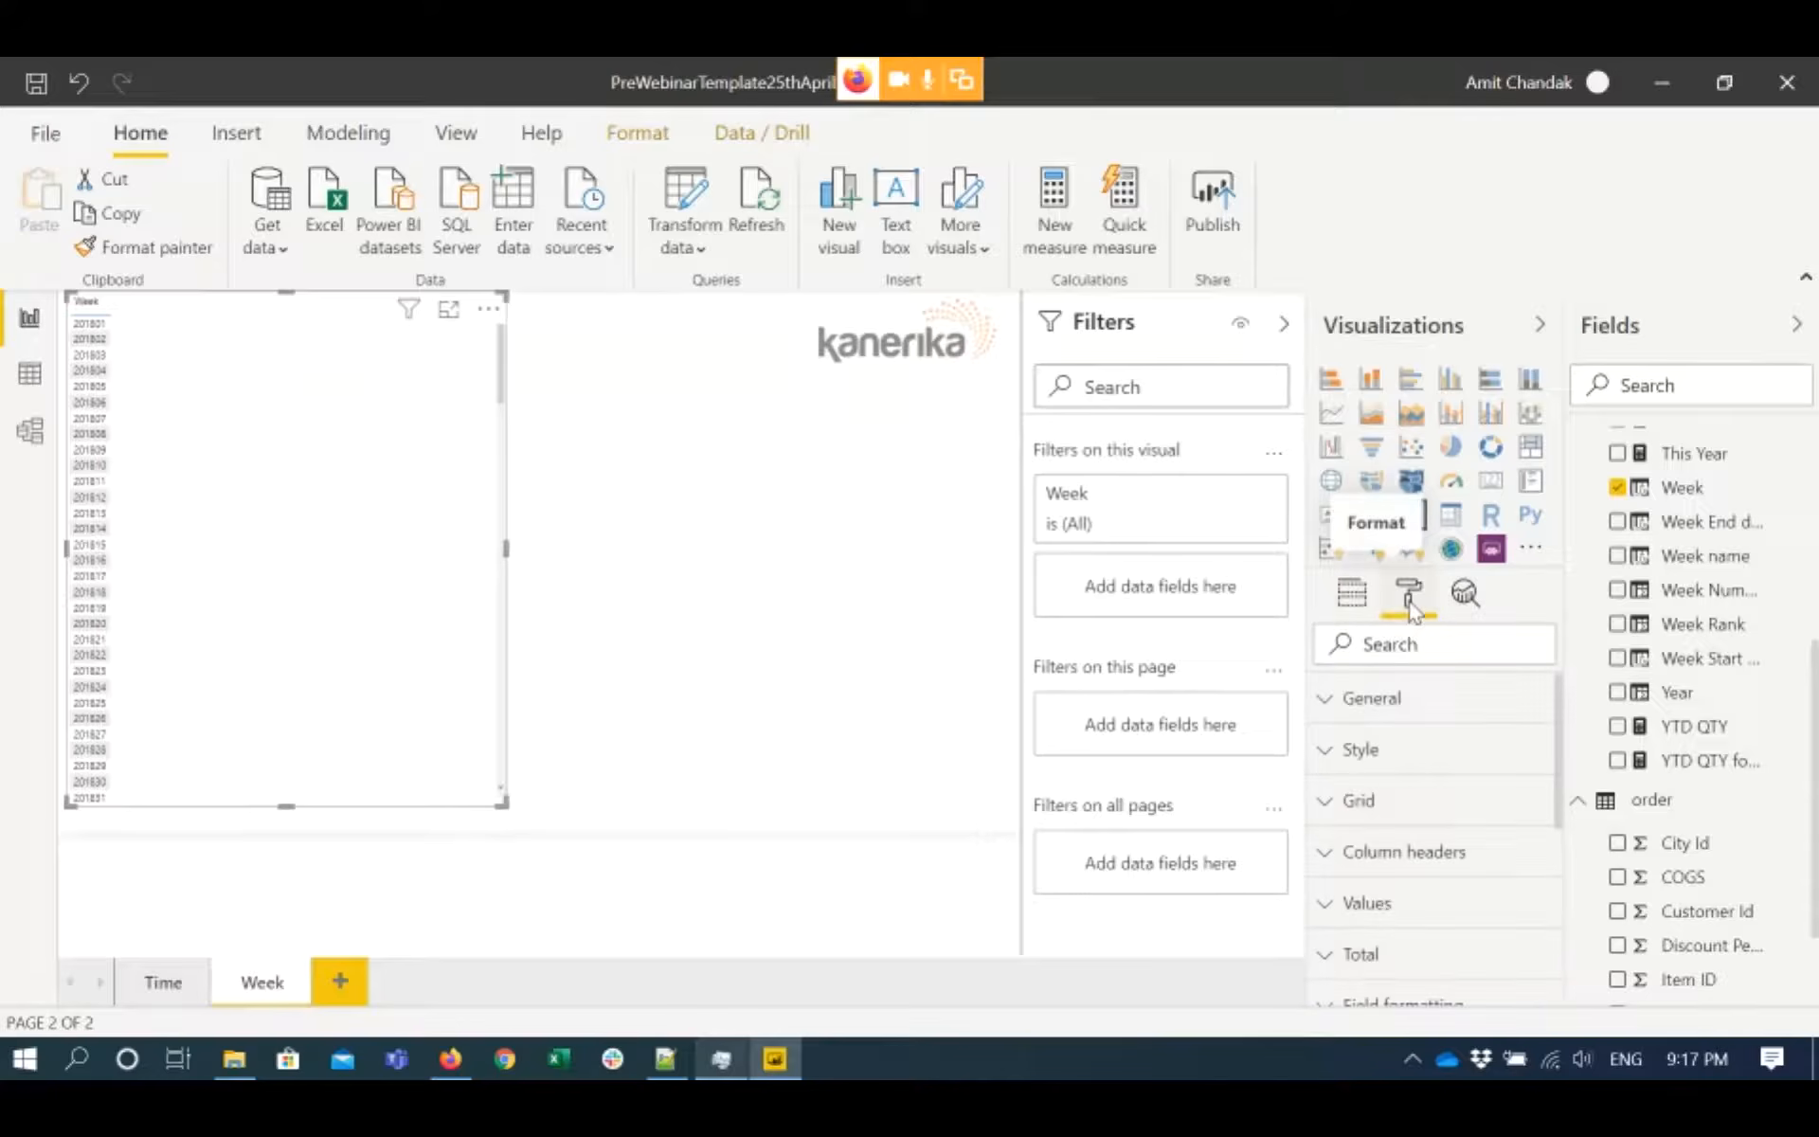
pyautogui.click(1380, 654)
pyautogui.write('size')
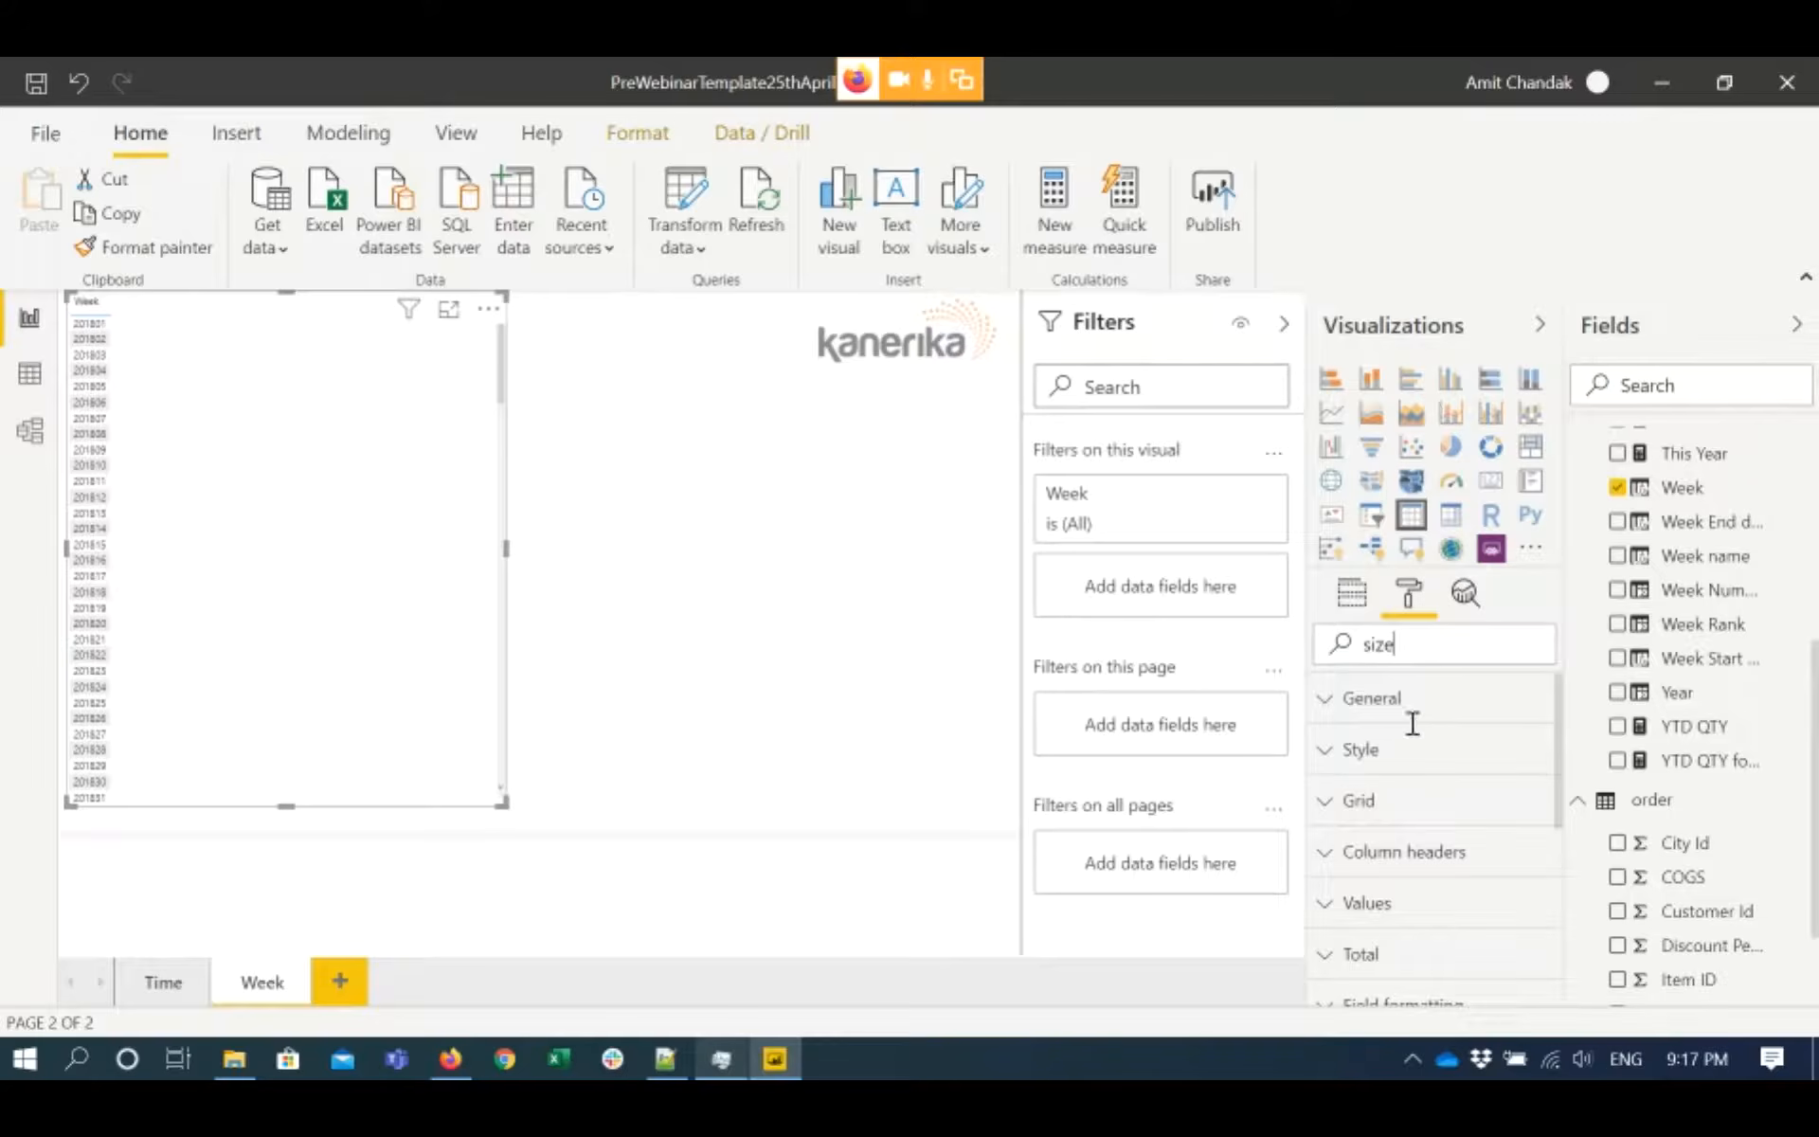
pyautogui.write('#')
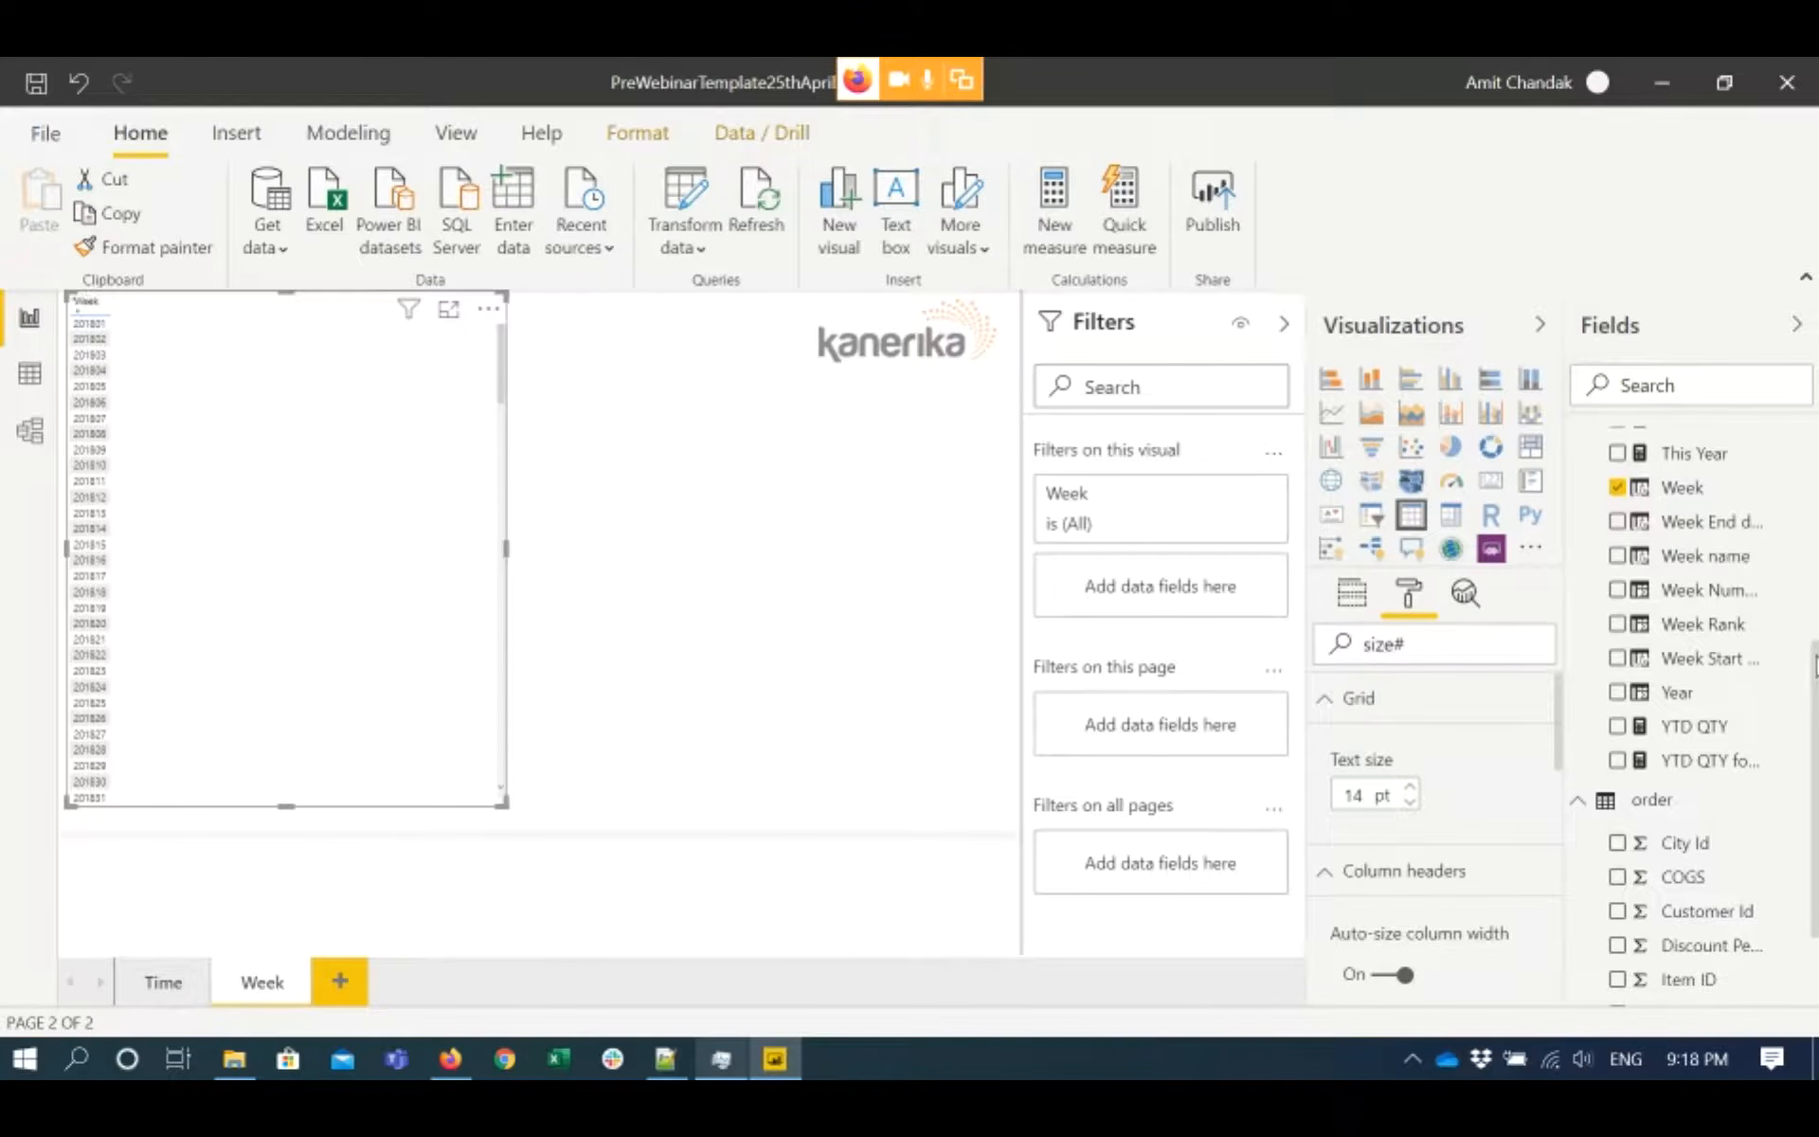
# - Add the This Week and Last Week measures to the week table
pyautogui.scroll(2, 1815, 663)
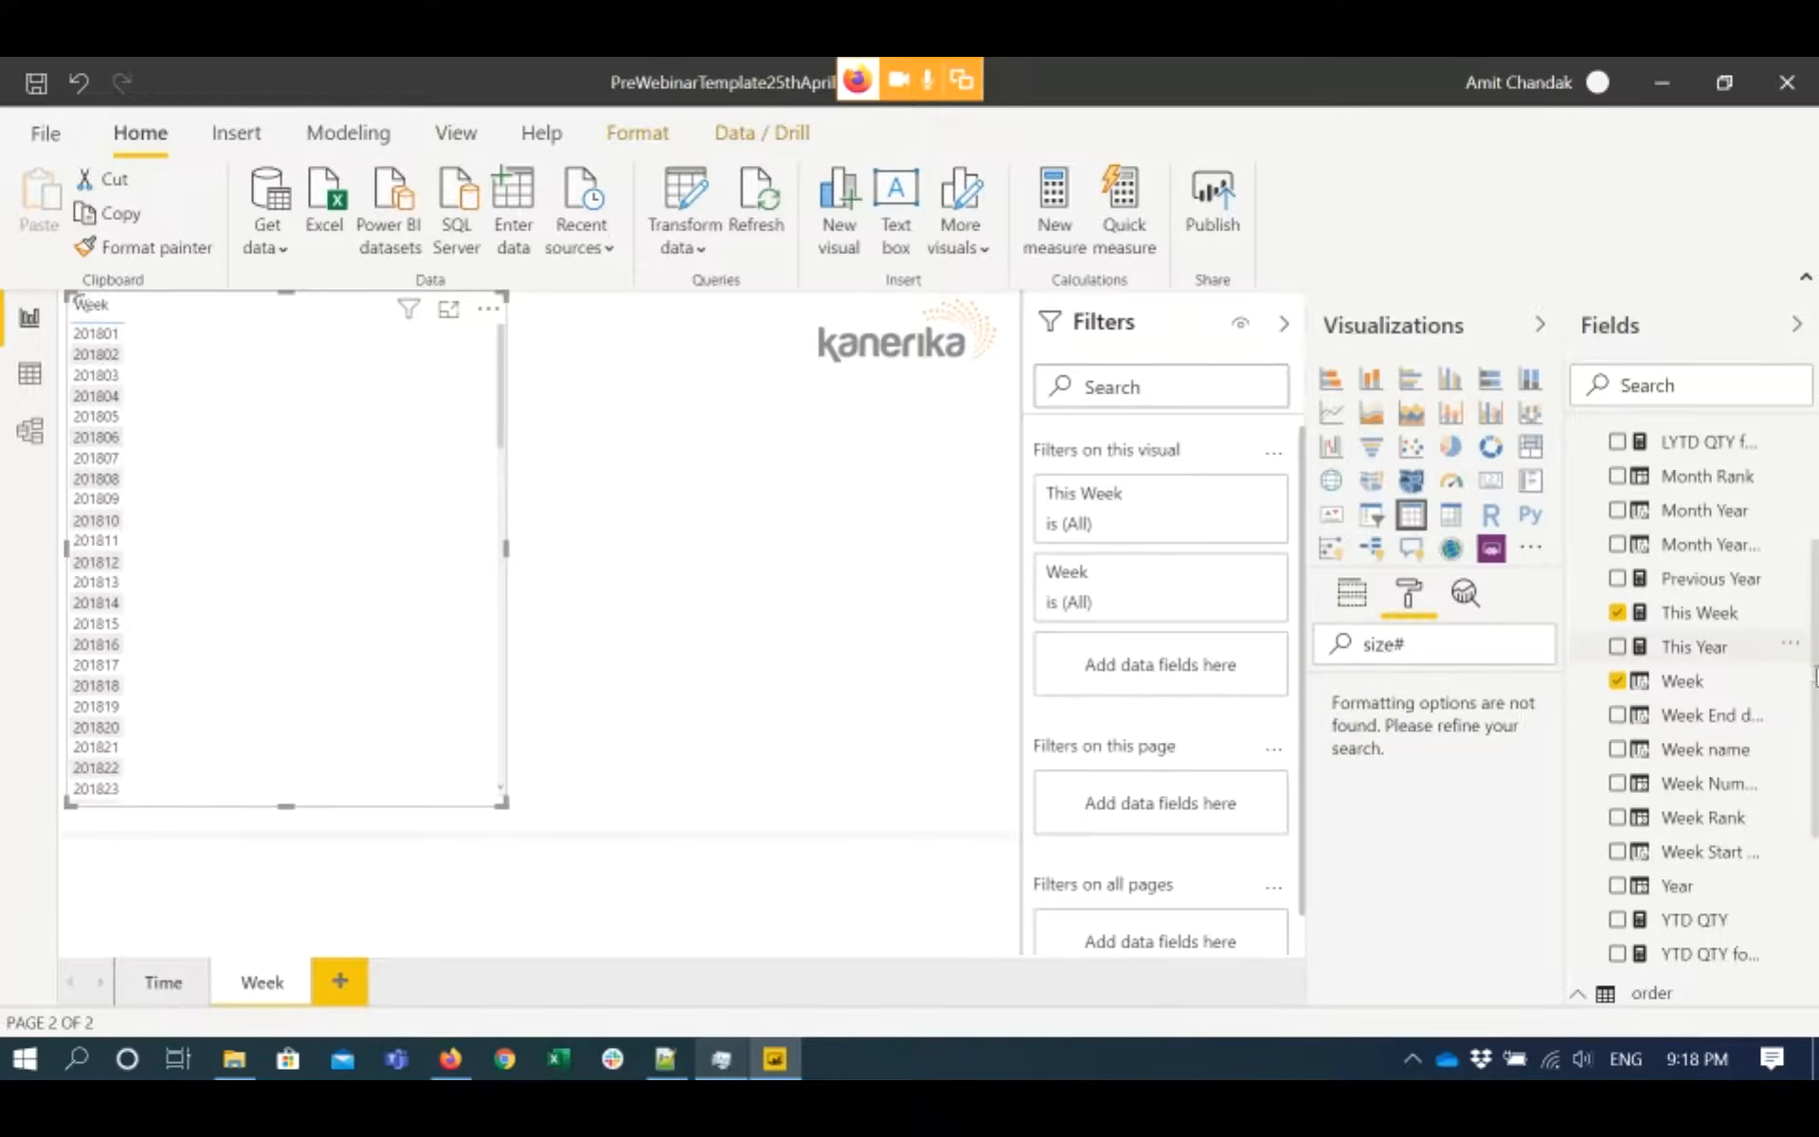
pyautogui.moveTo(1809, 635); pyautogui.dragTo(1811, 609)
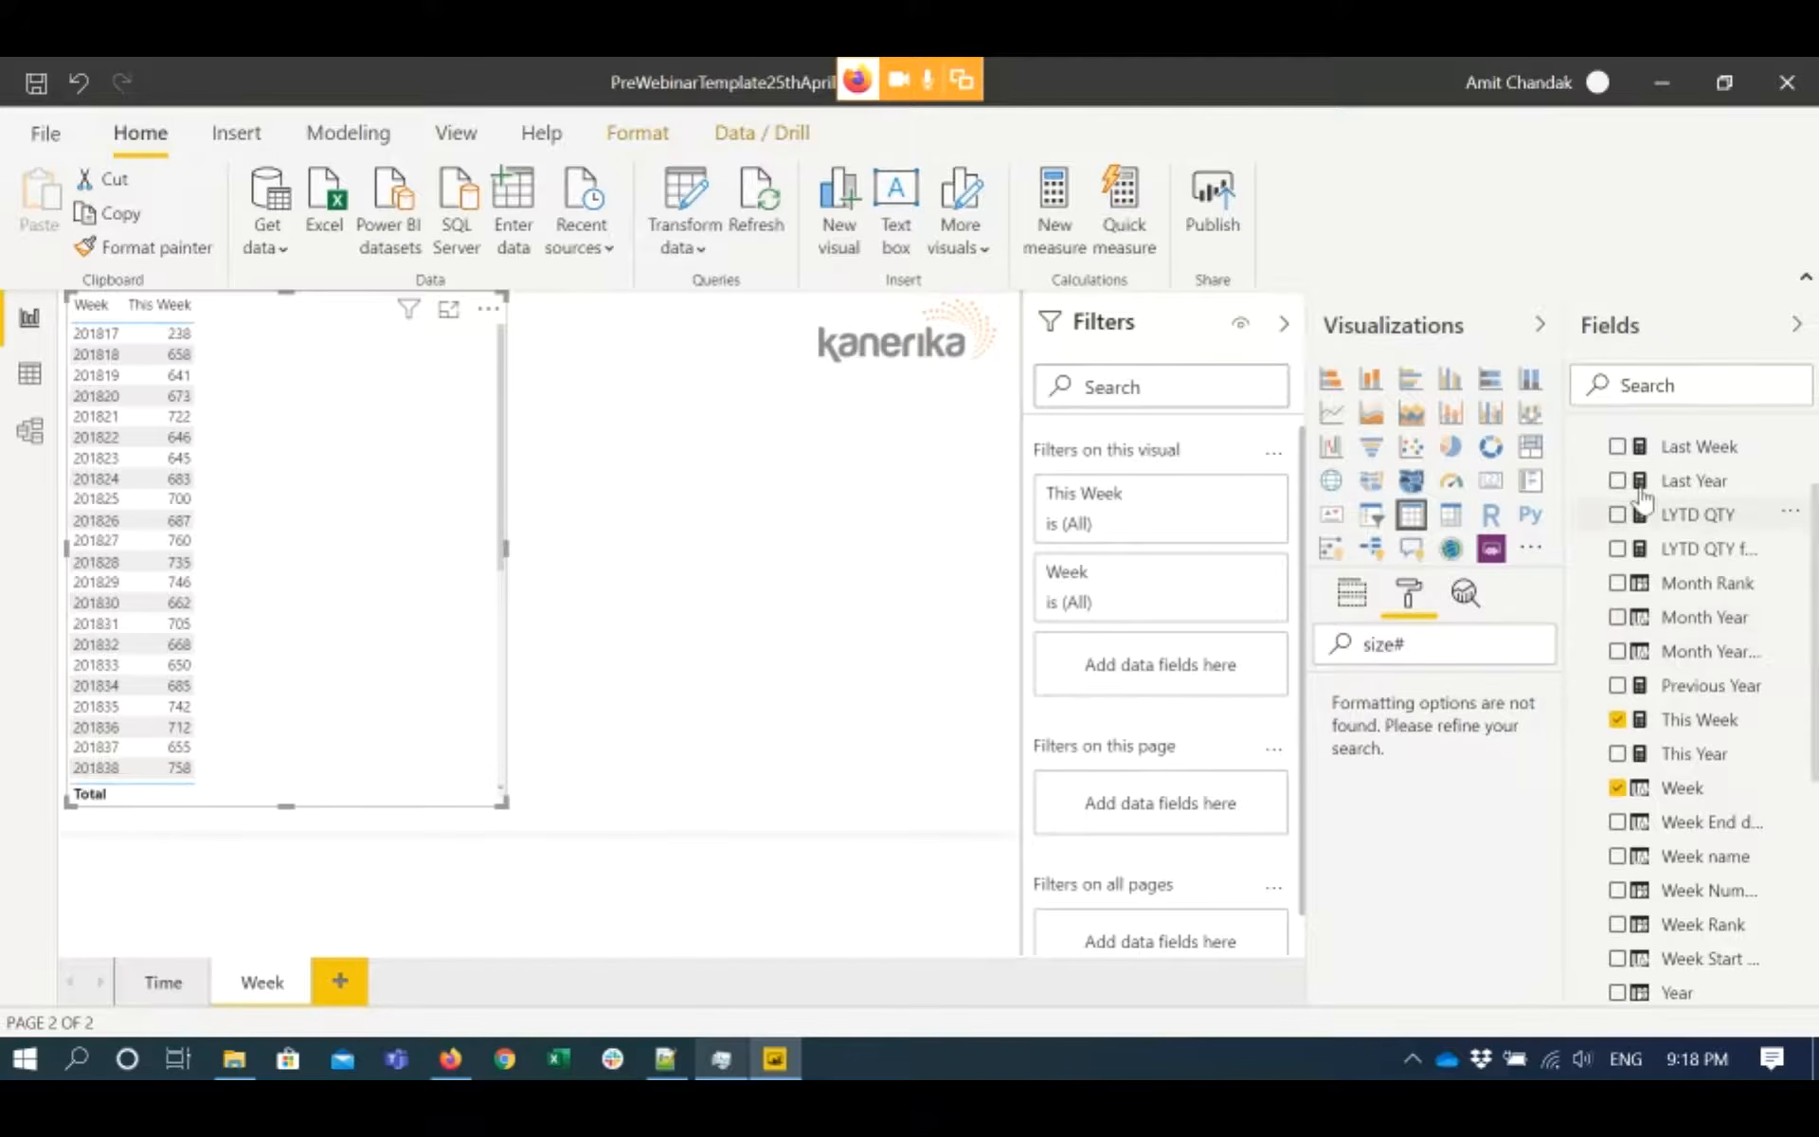
pyautogui.click(1617, 447)
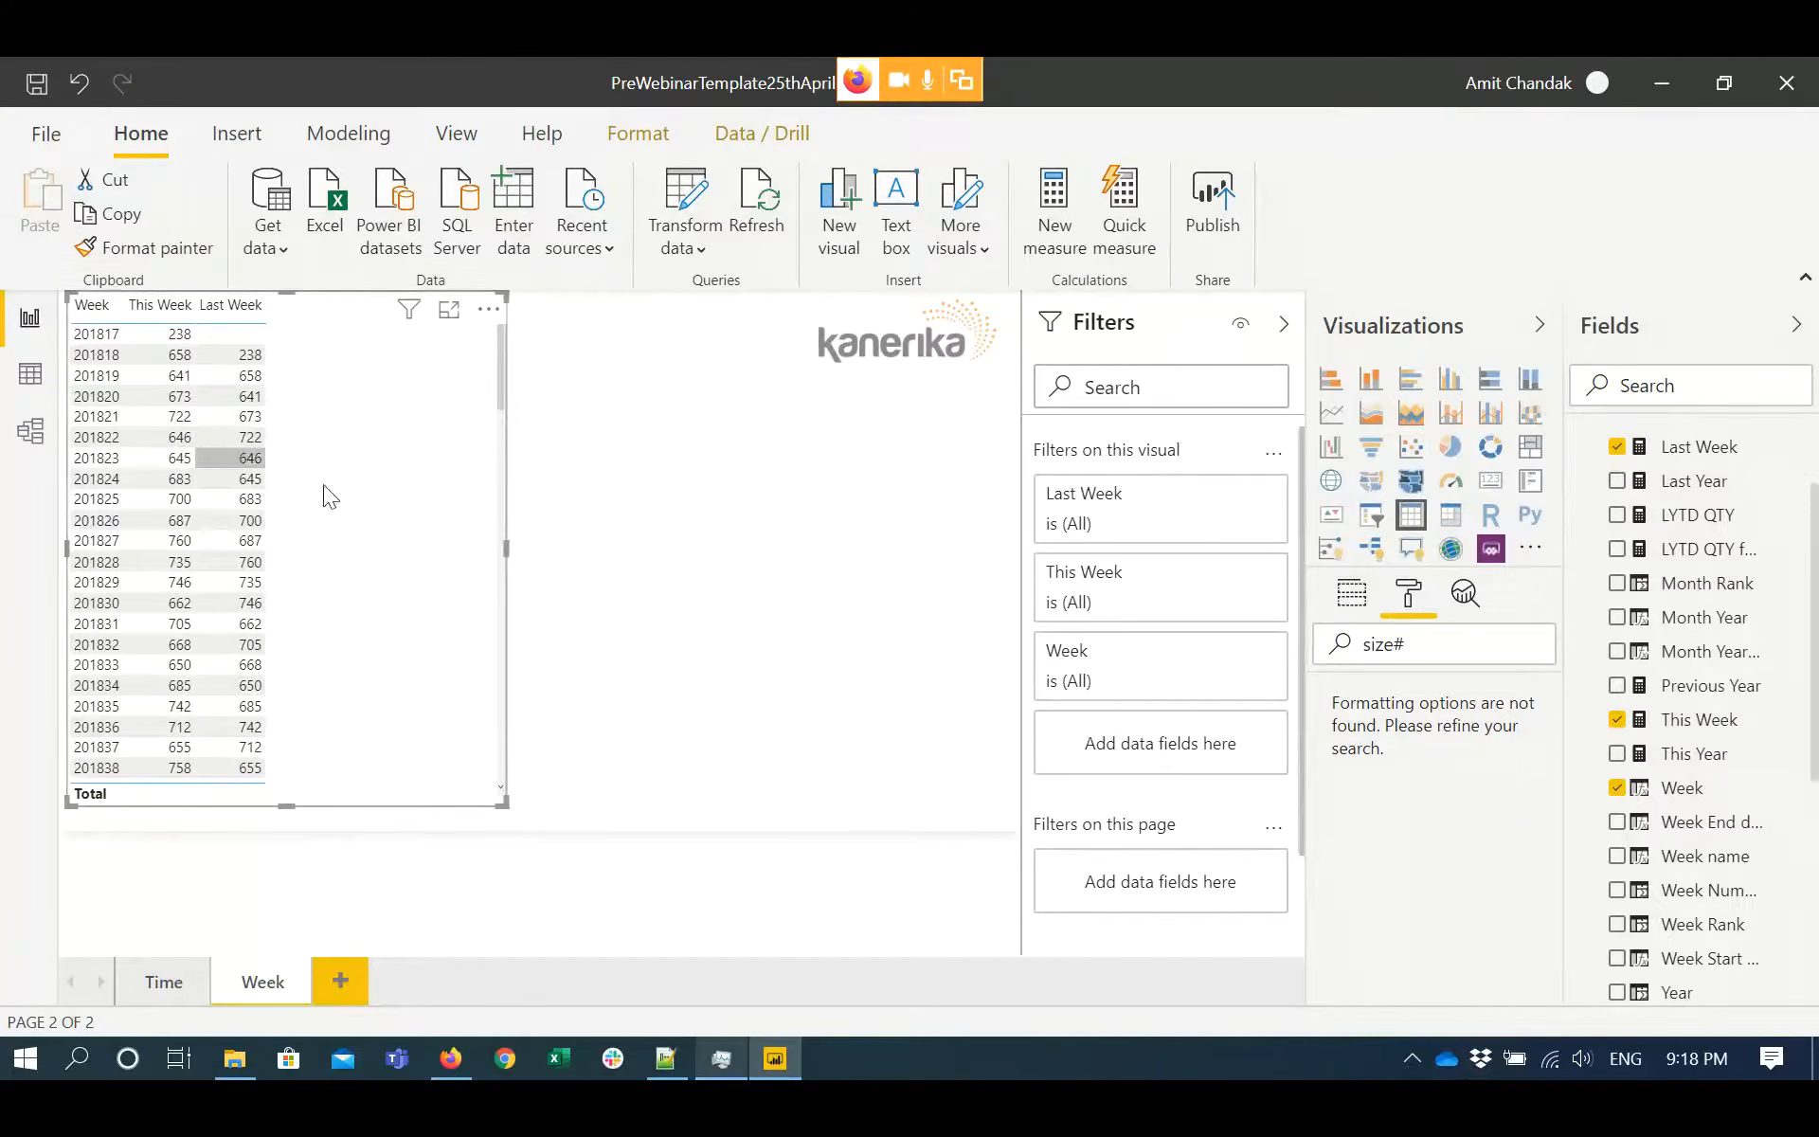
pyautogui.scroll(-3, 1813, 834)
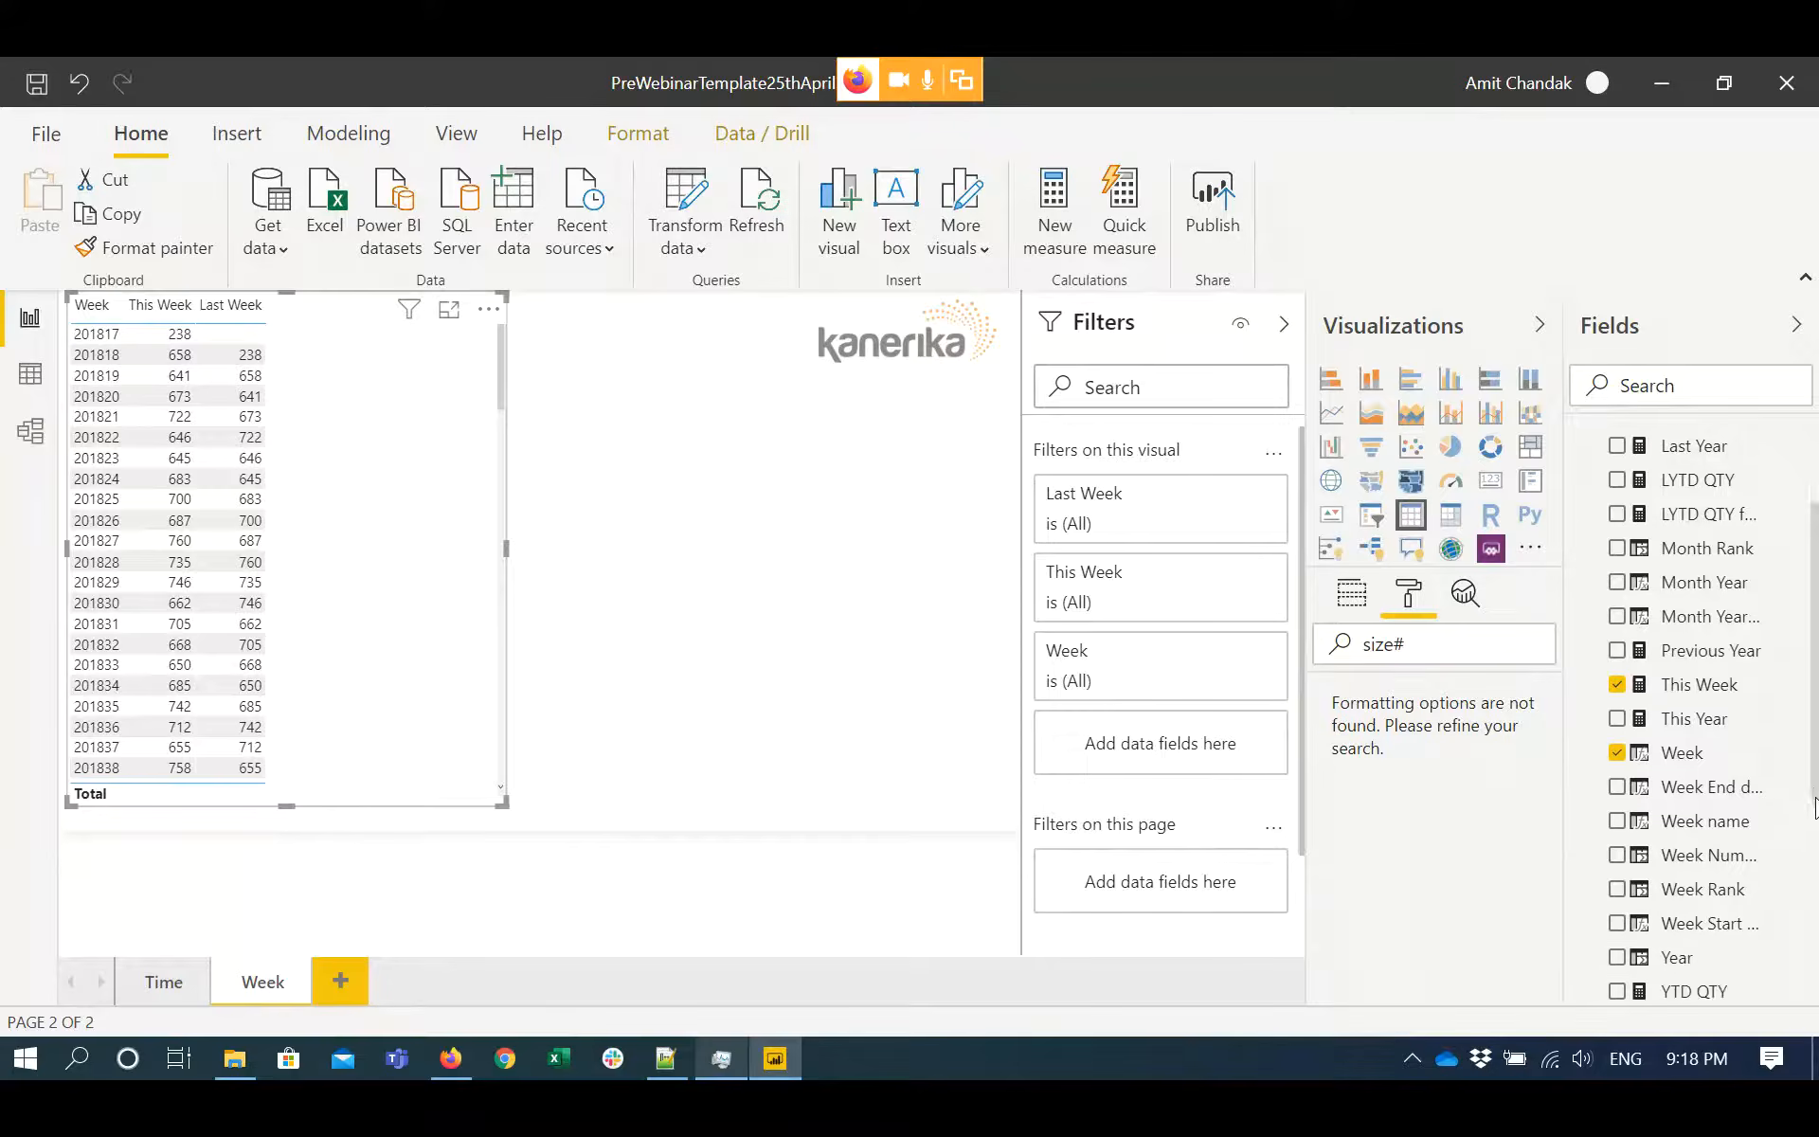
# - Add the order table's Qty field to the week table for comparison and remove it again
pyautogui.scroll(-1, 1813, 871)
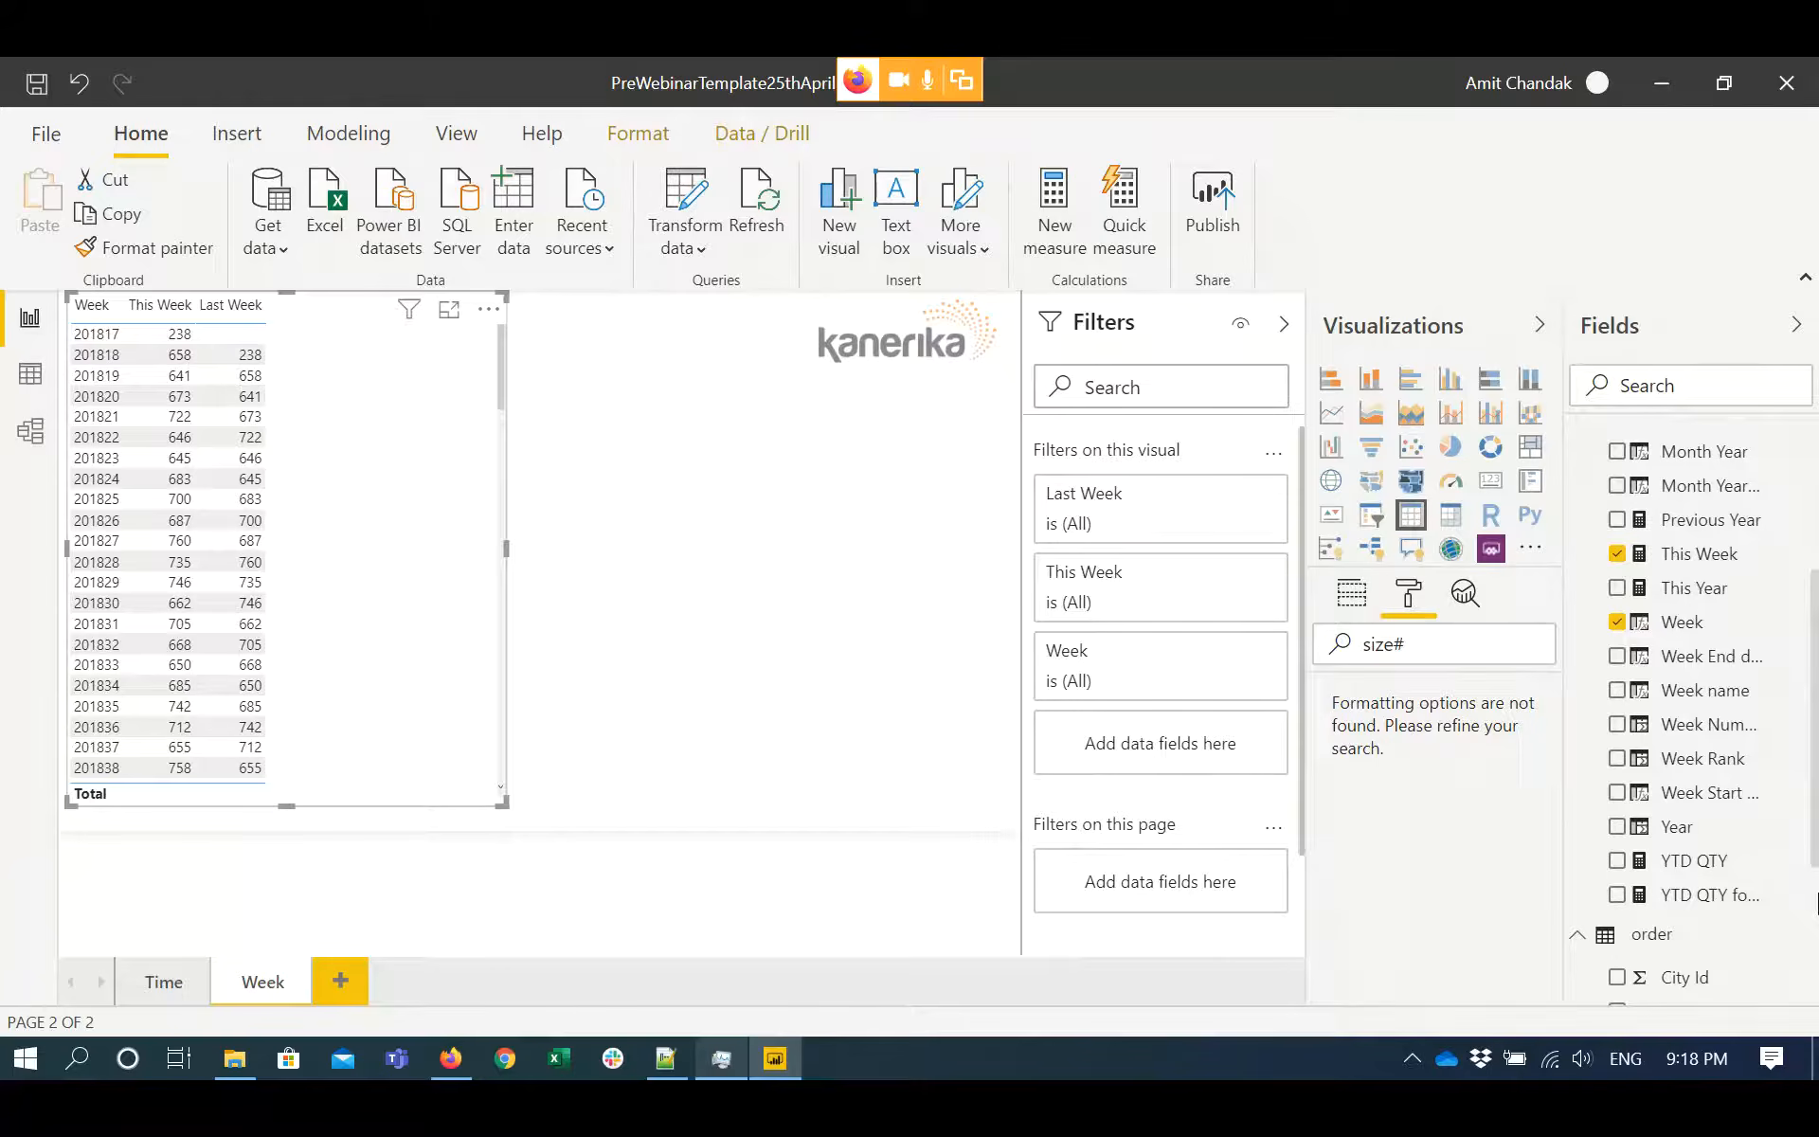
pyautogui.scroll(-5, 1687, 853)
pyautogui.click(1617, 990)
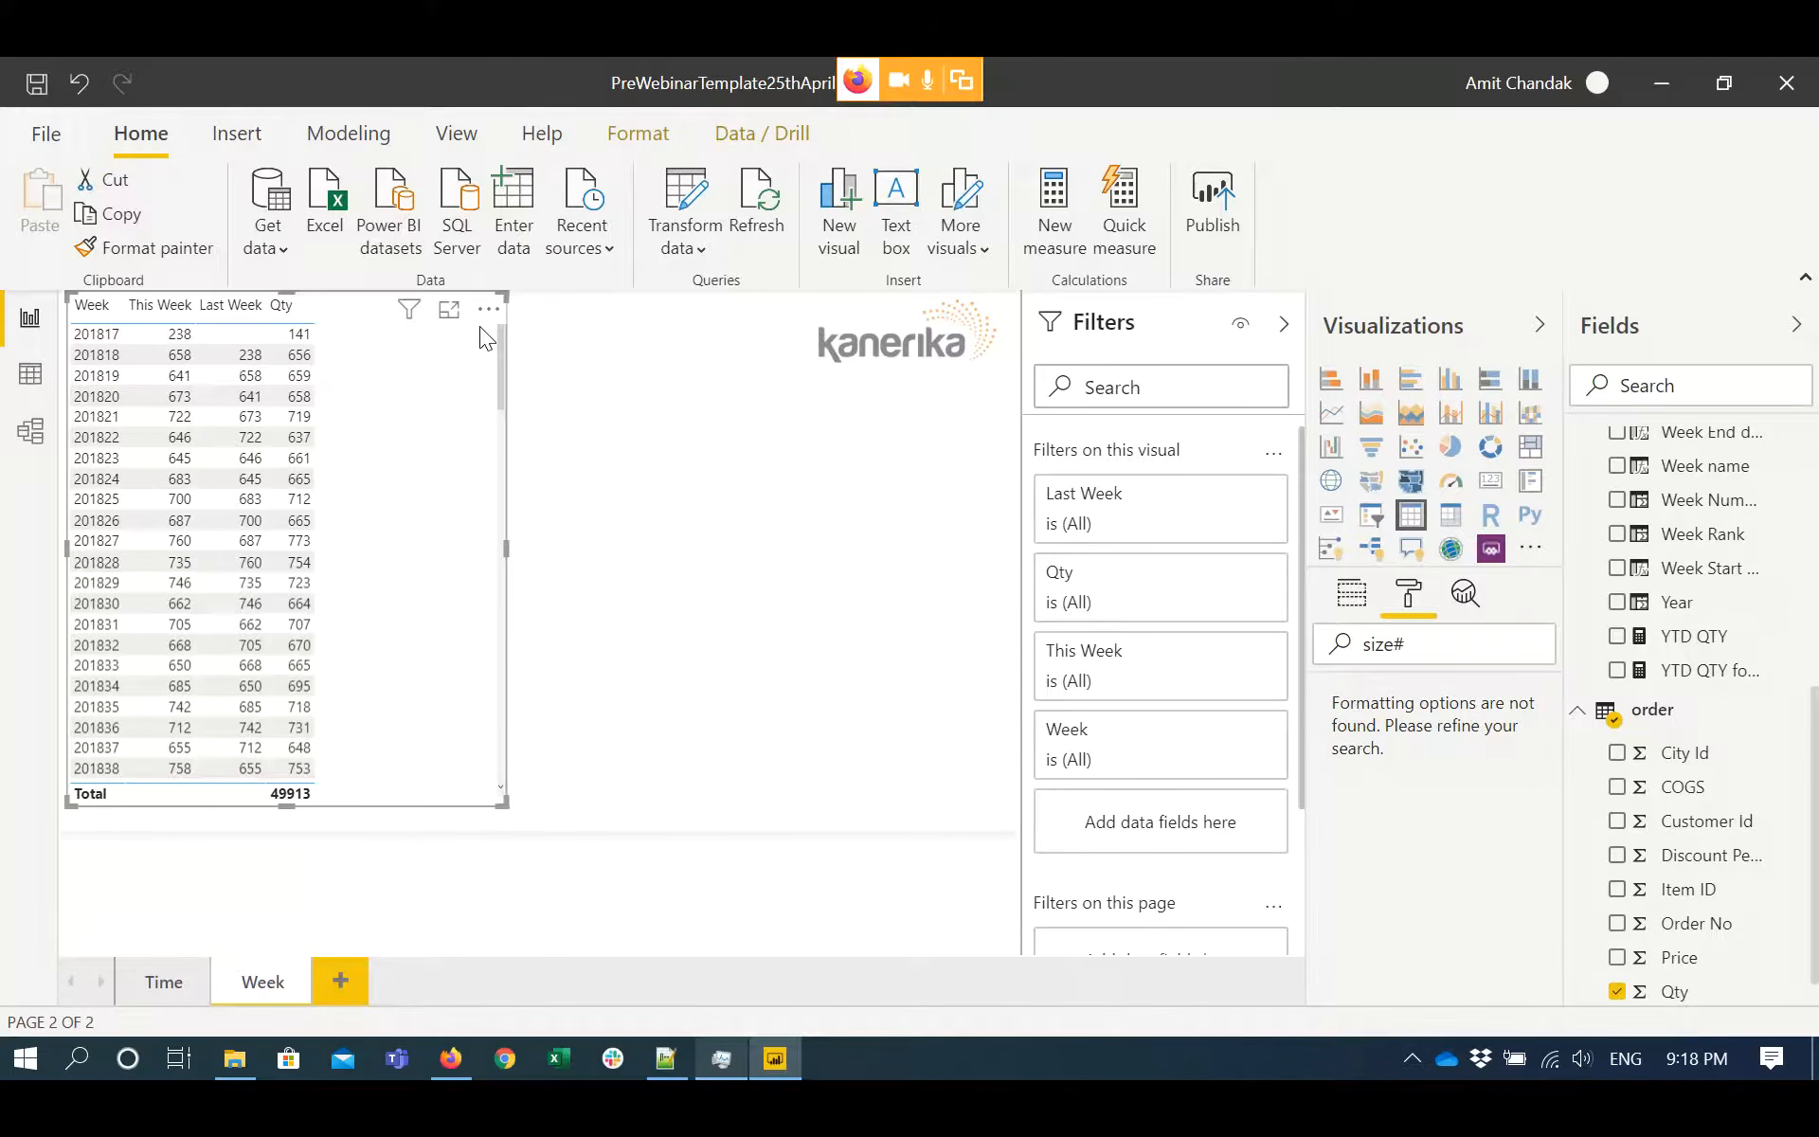
pyautogui.moveTo(501, 379); pyautogui.dragTo(504, 407)
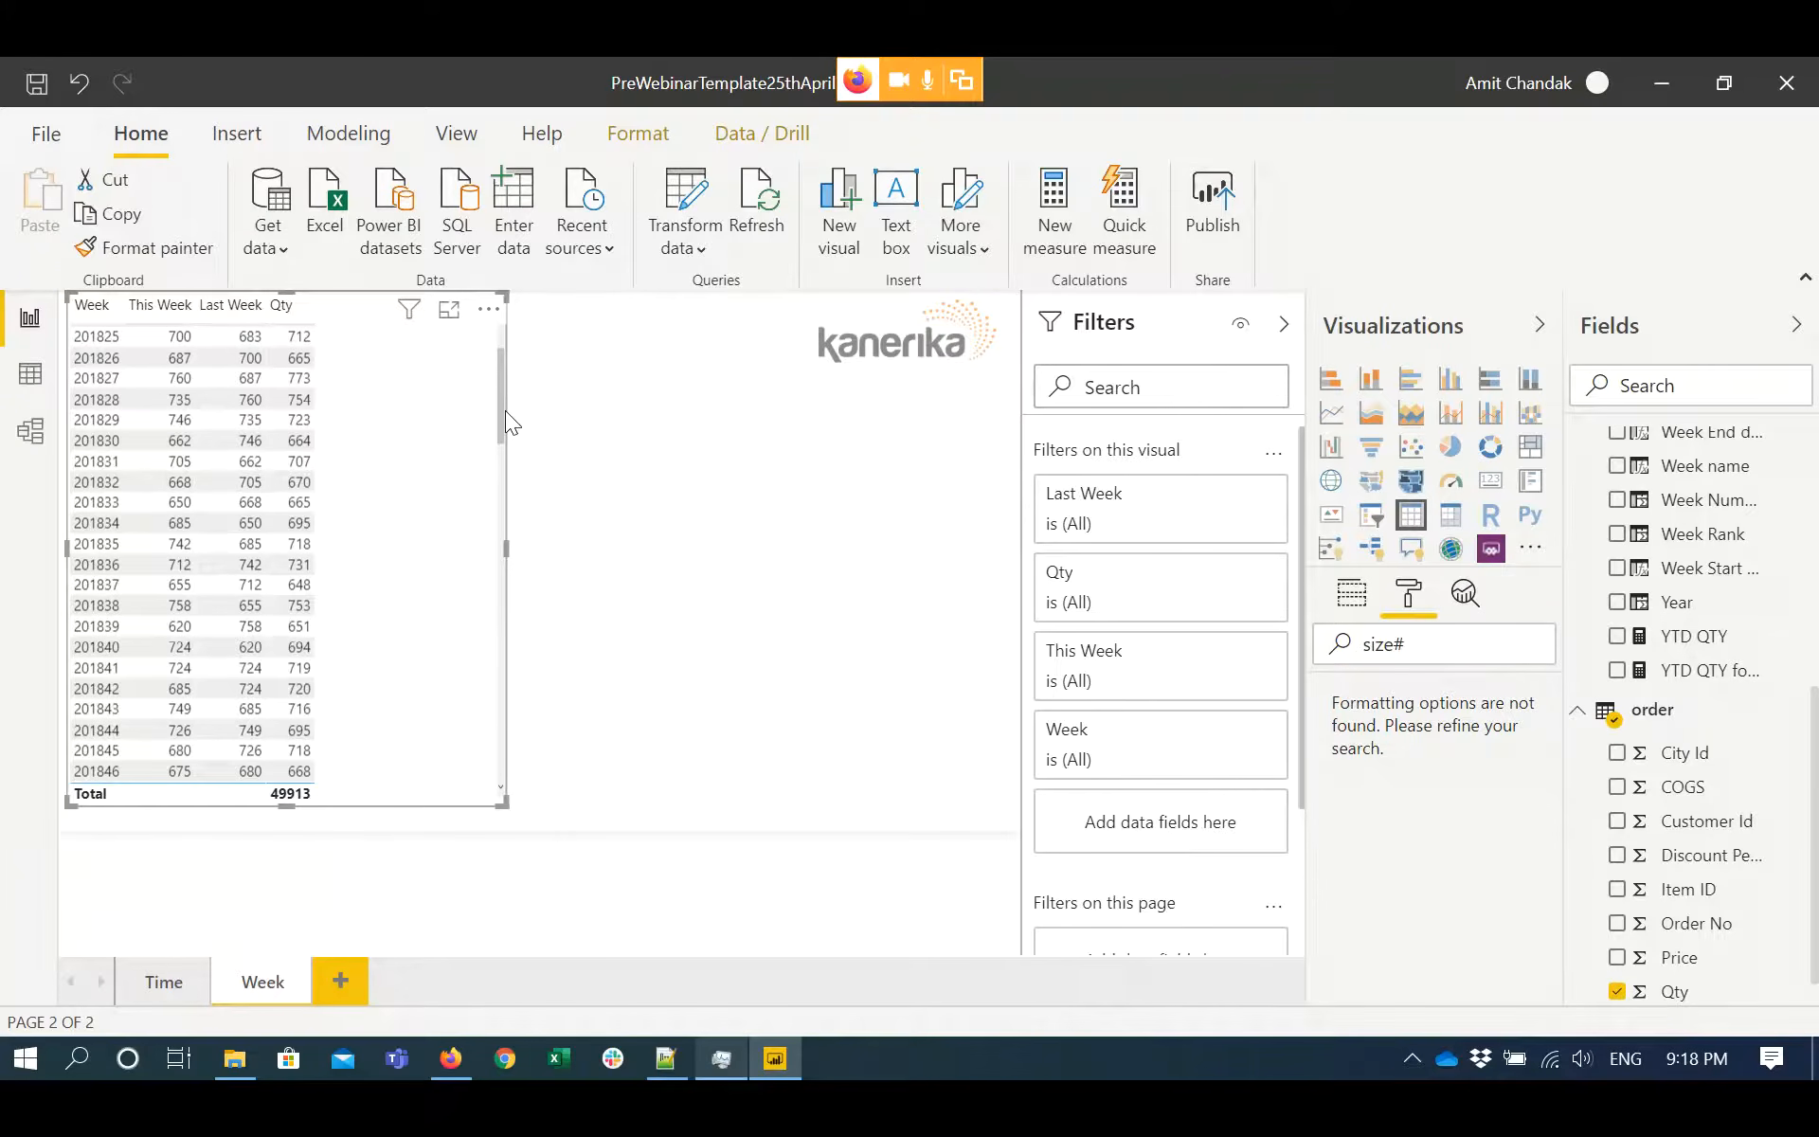
pyautogui.moveTo(504, 411); pyautogui.dragTo(504, 382)
pyautogui.click(1617, 991)
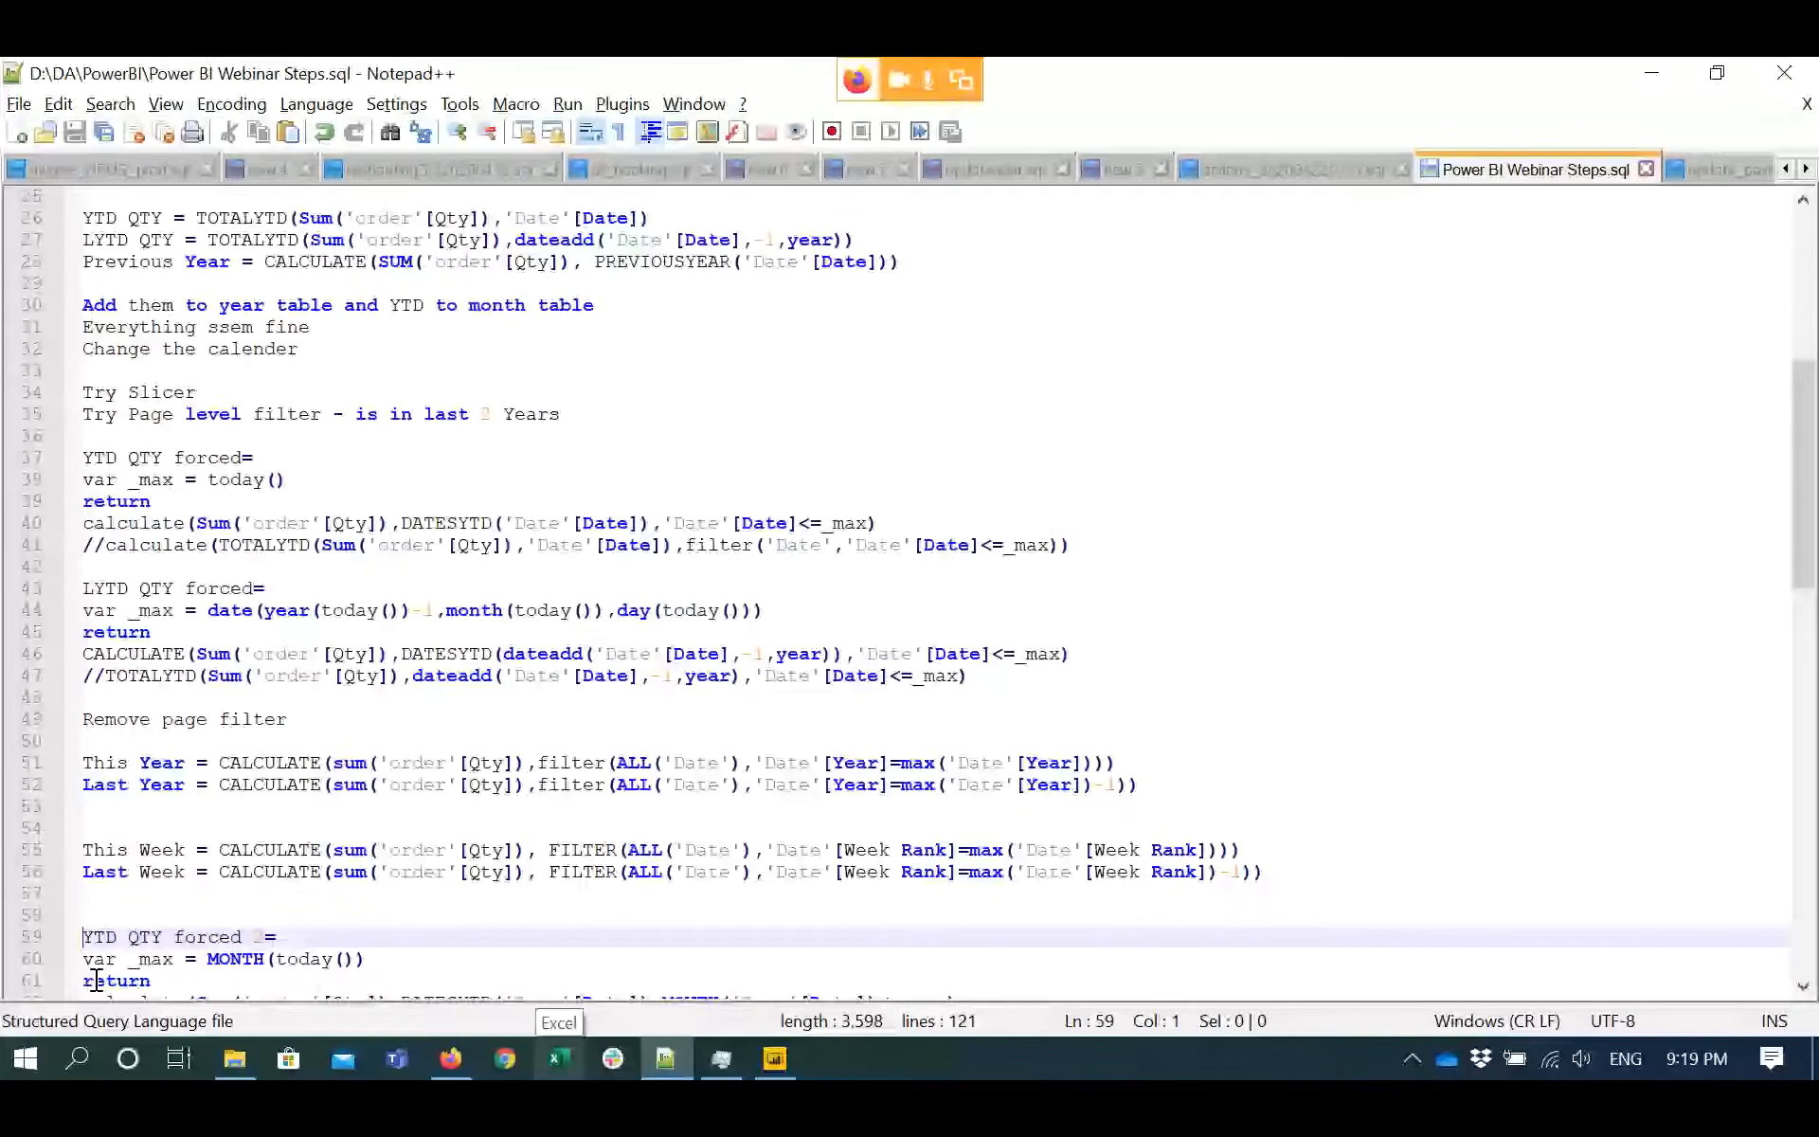
pyautogui.scroll(-3, 96, 980)
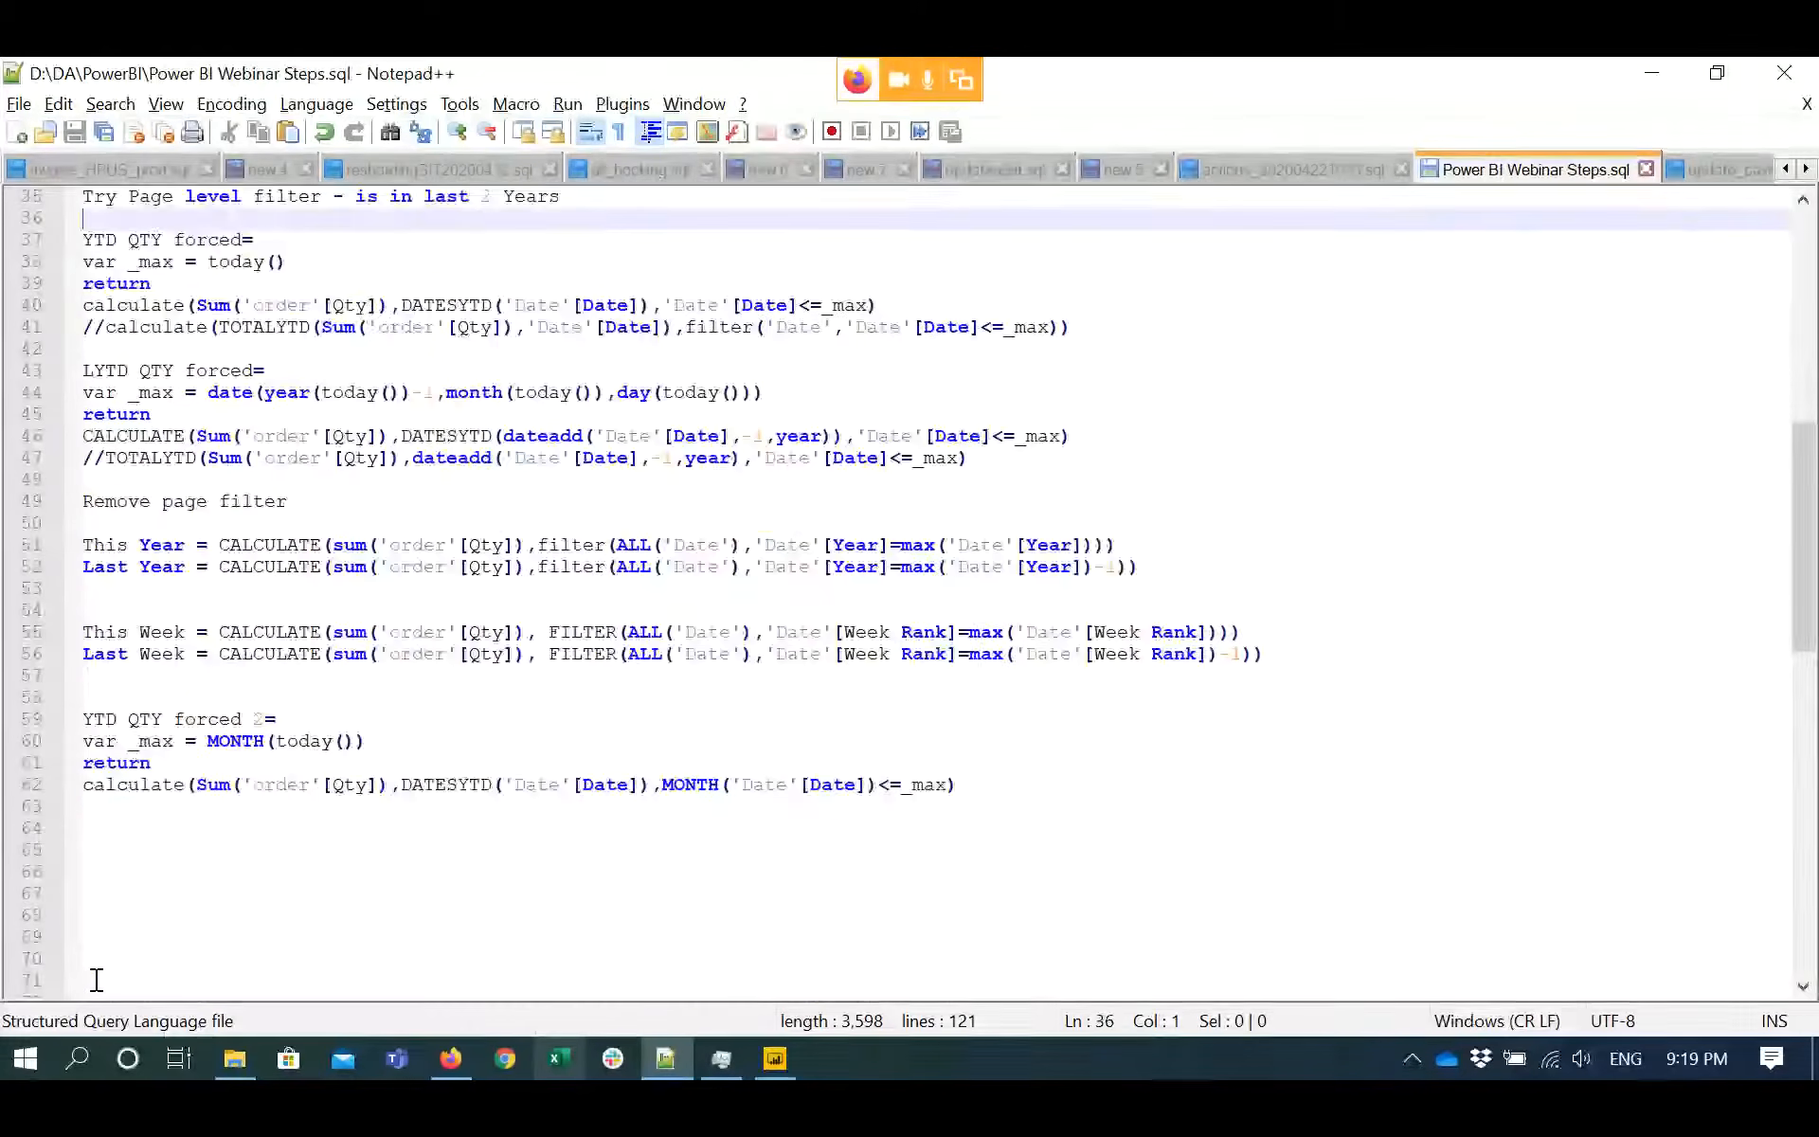
pyautogui.scroll(2, 93, 974)
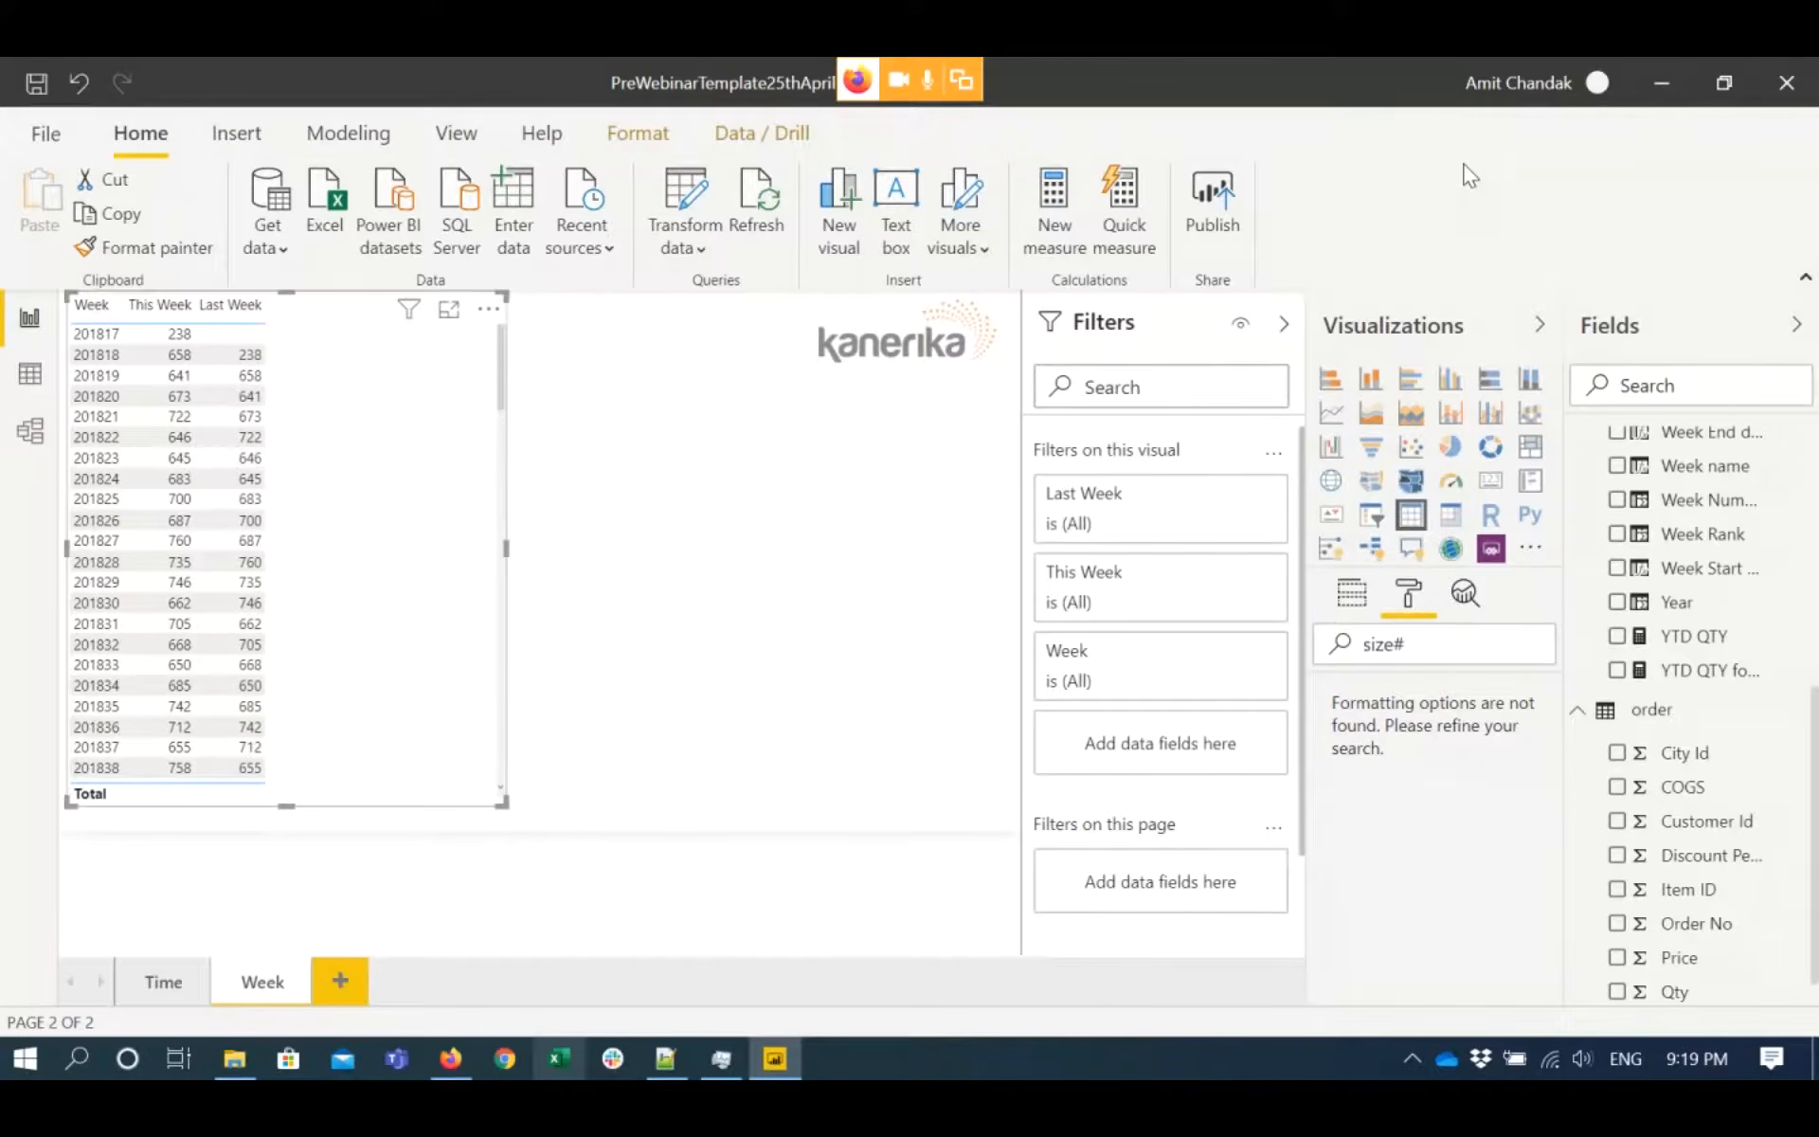
pyautogui.hotkey('ctrl', 'z')
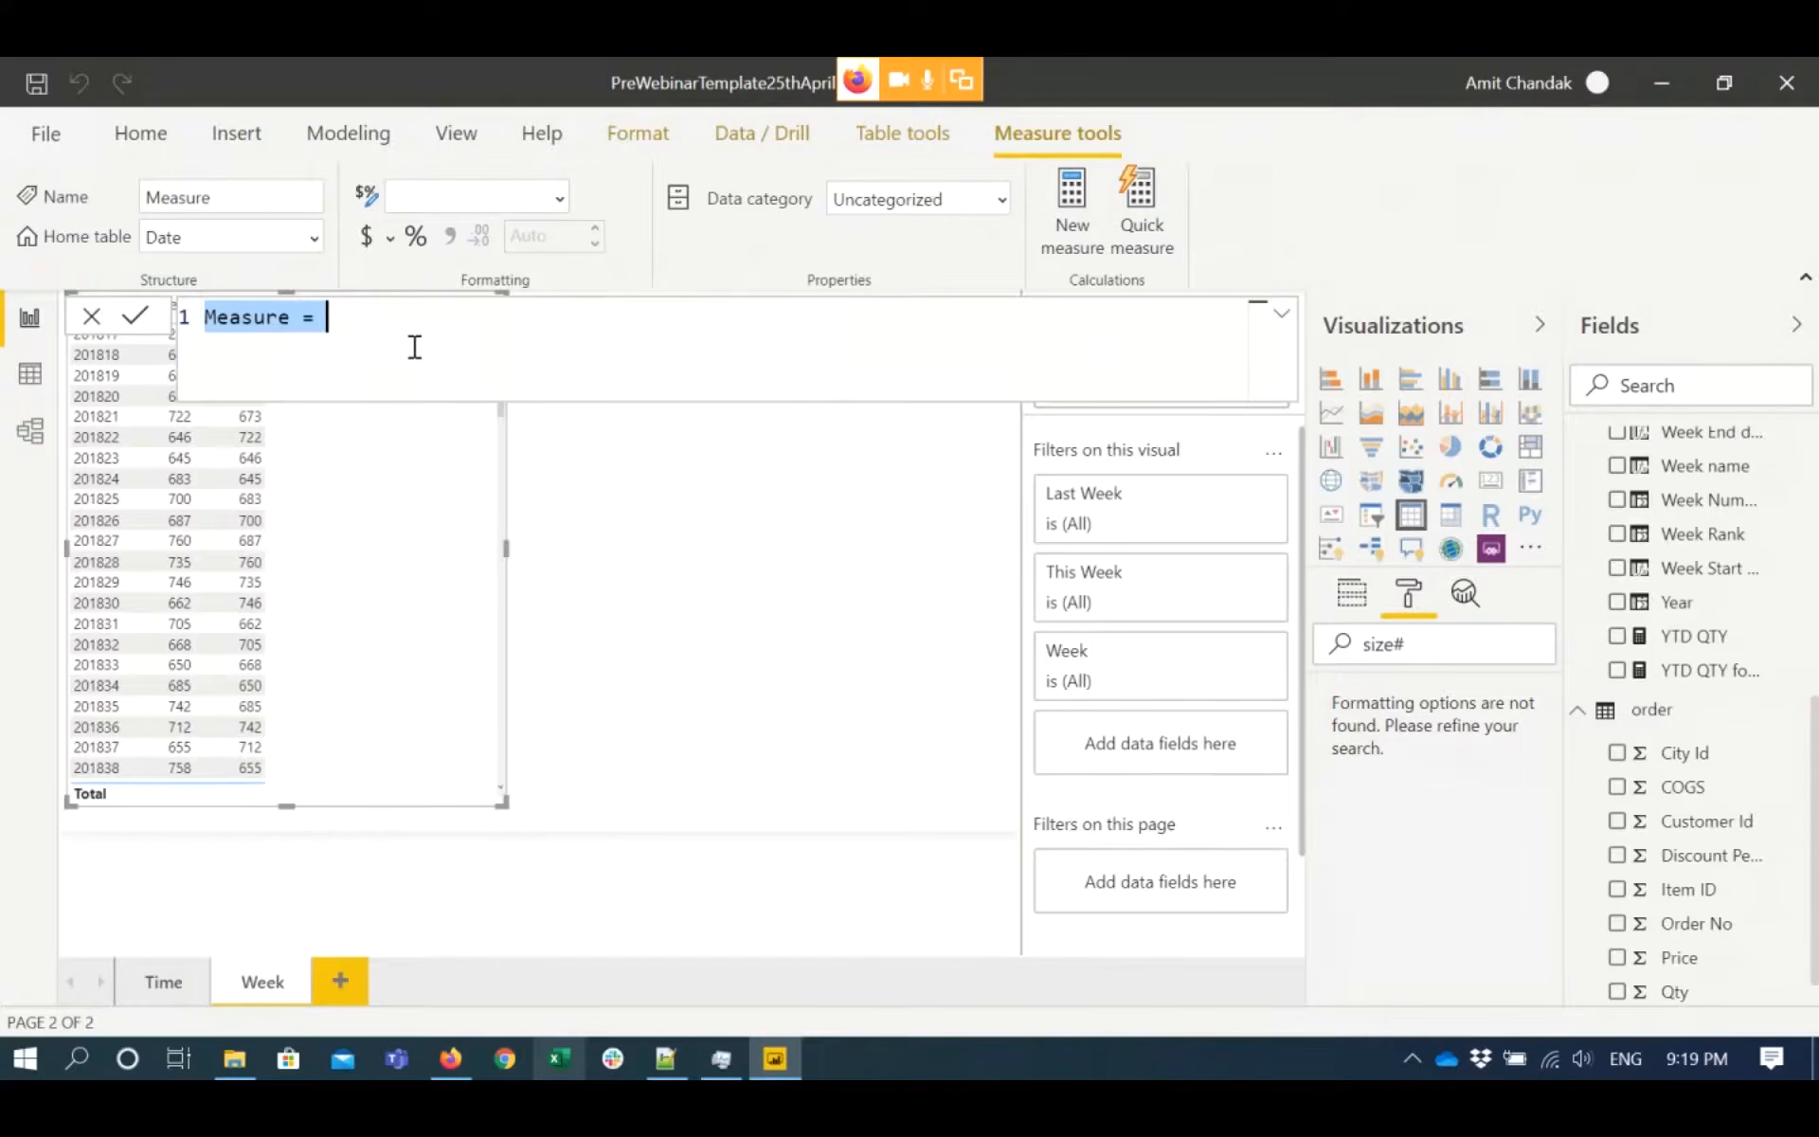
pyautogui.write("Last Week = CALCULATE(sum('order'[Qty]), FILTER(ALL('Date'),'Date'[Week Rank]=max('Date'[Week Rank])-1)")
pyautogui.write(')')
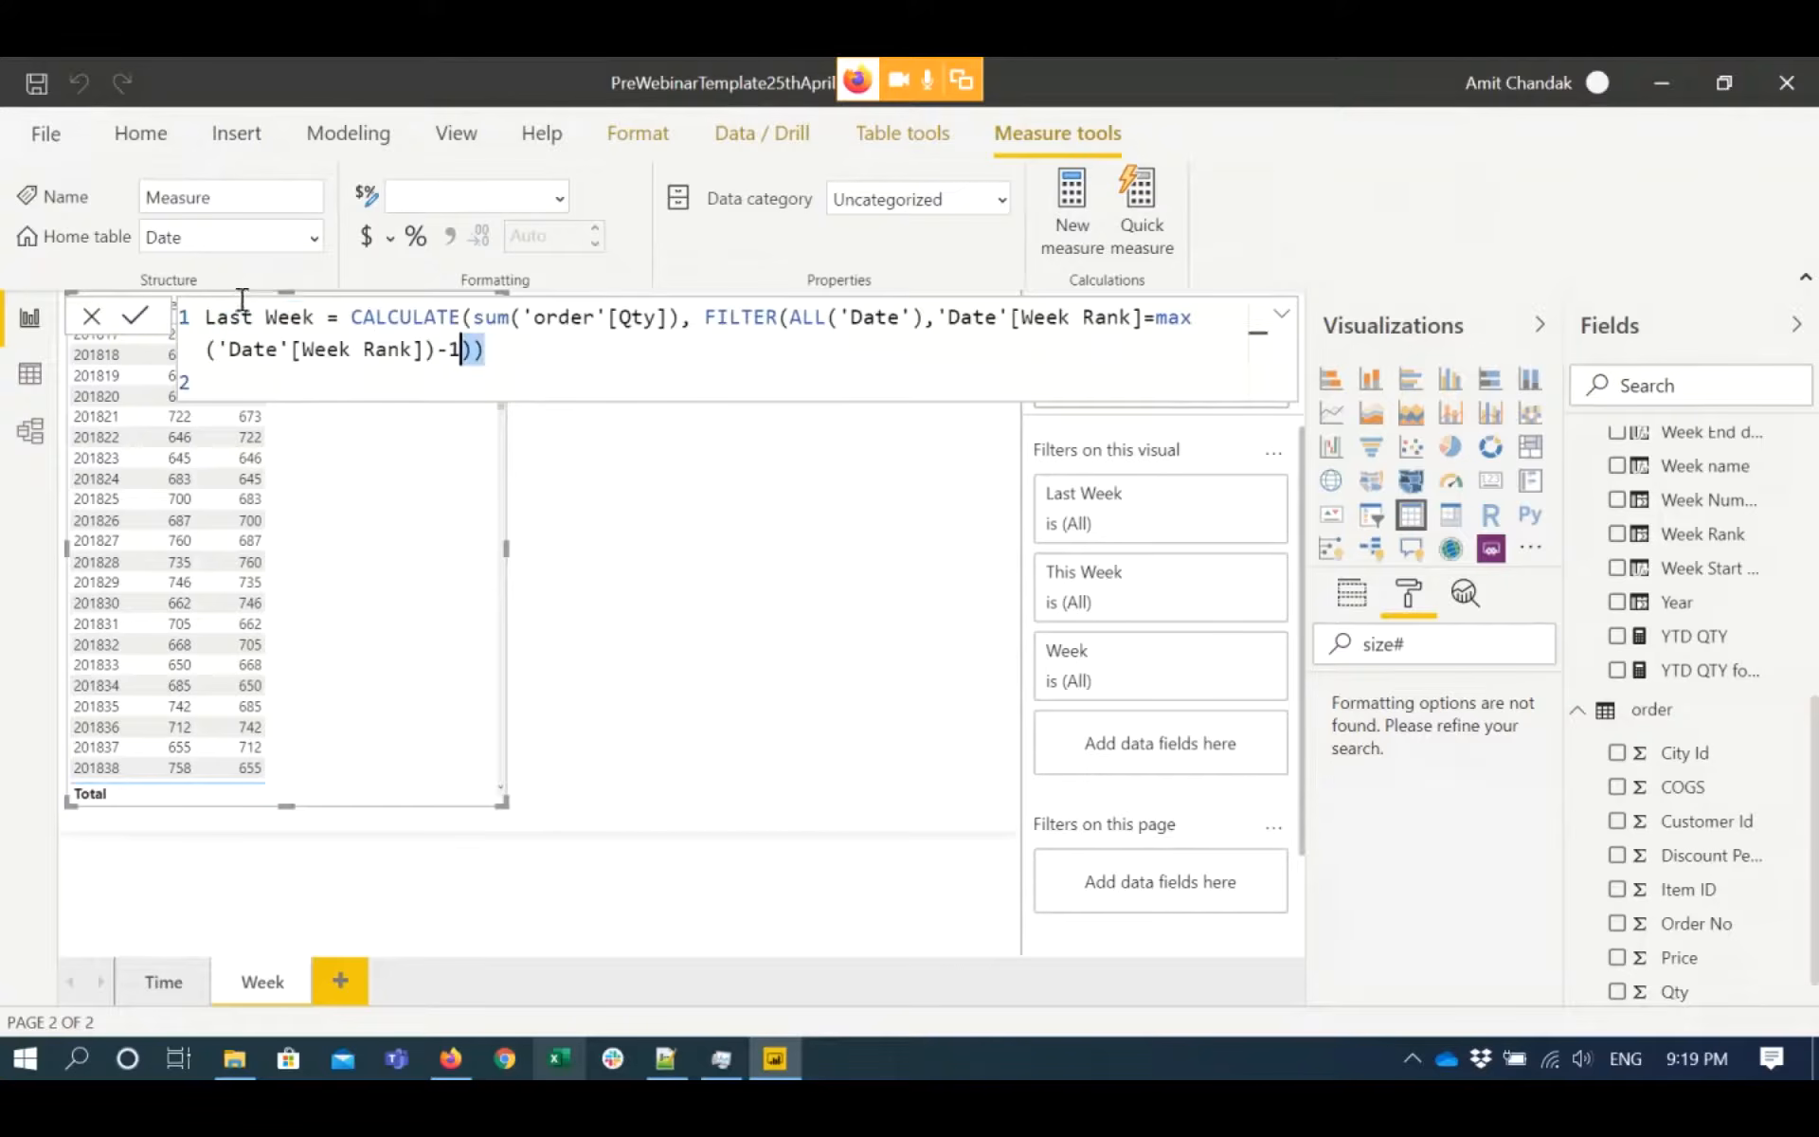
pyautogui.moveTo(483, 350); pyautogui.dragTo(213, 308)
pyautogui.press('BackSpace')
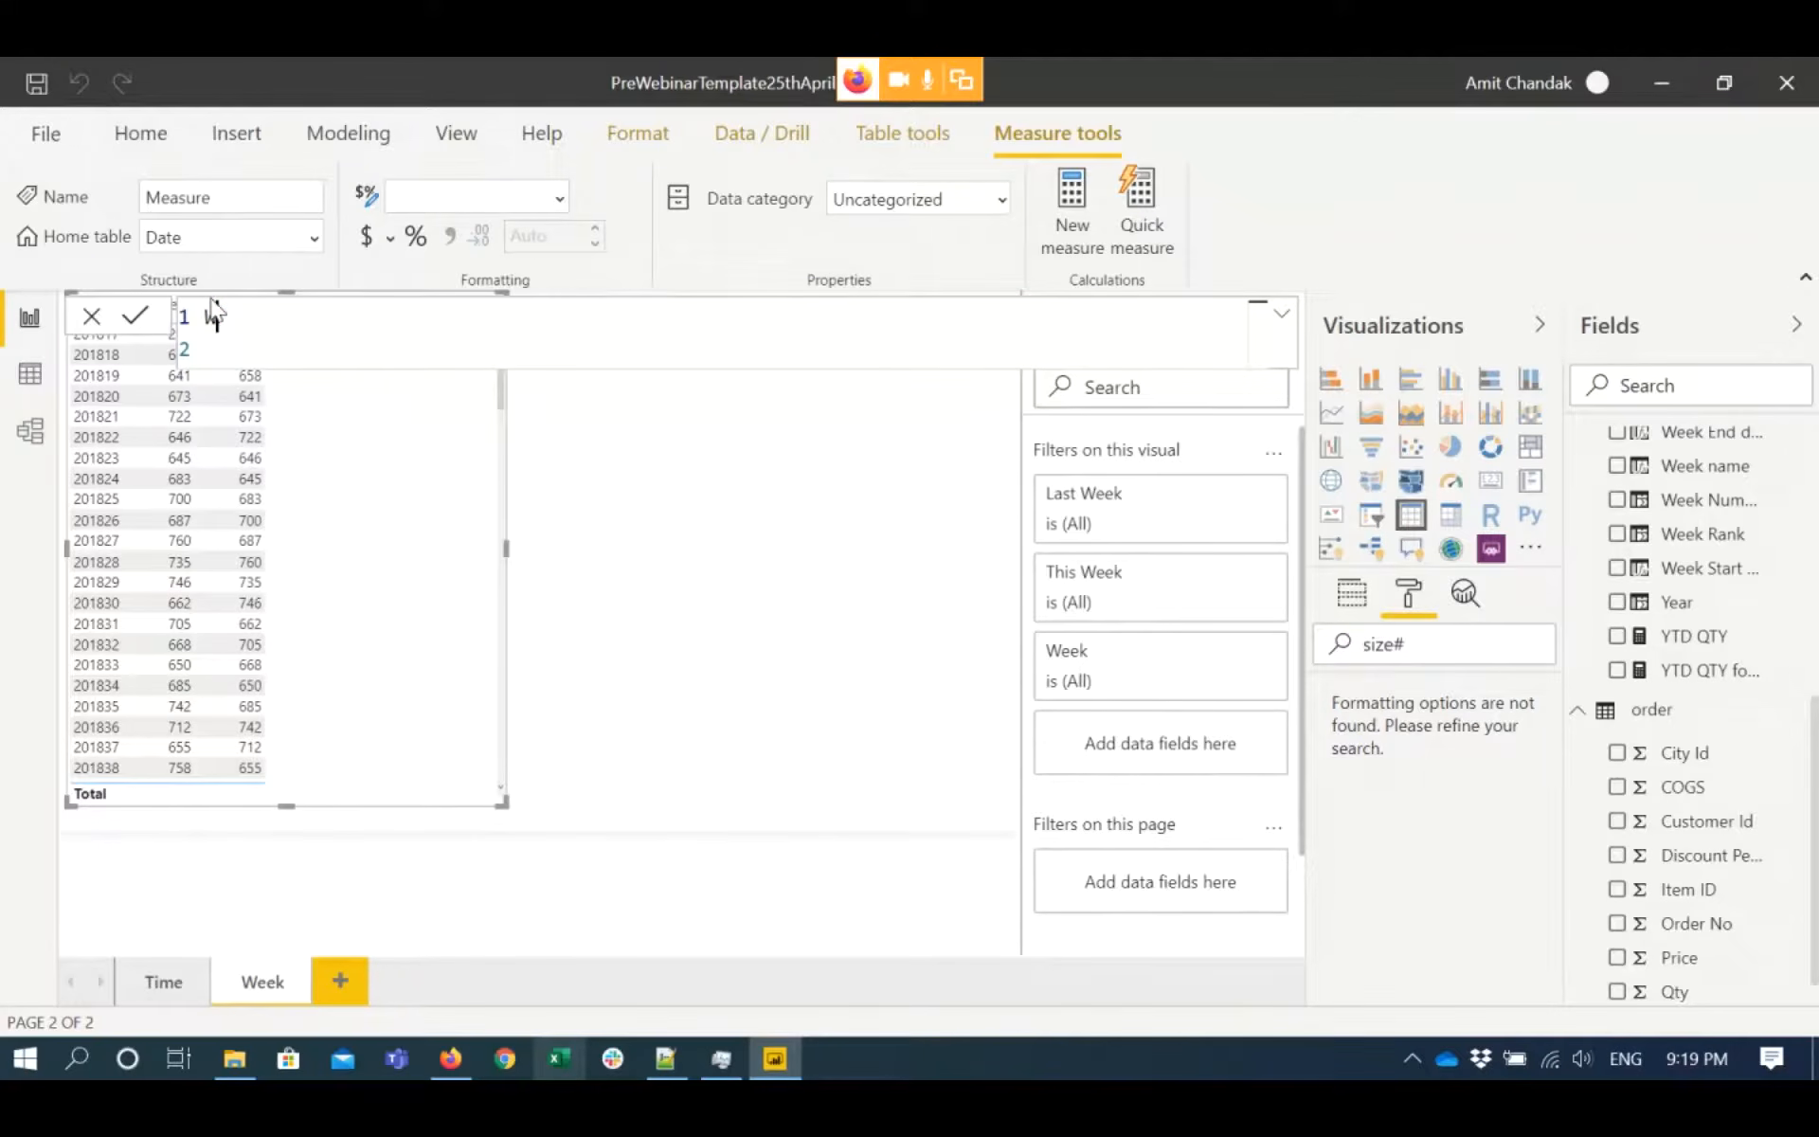
# - Create the measure WOW = DIVIDE([This Week],[Last Week]) -1 and add it to the week table
pyautogui.write('WoW =DIVIDE(')
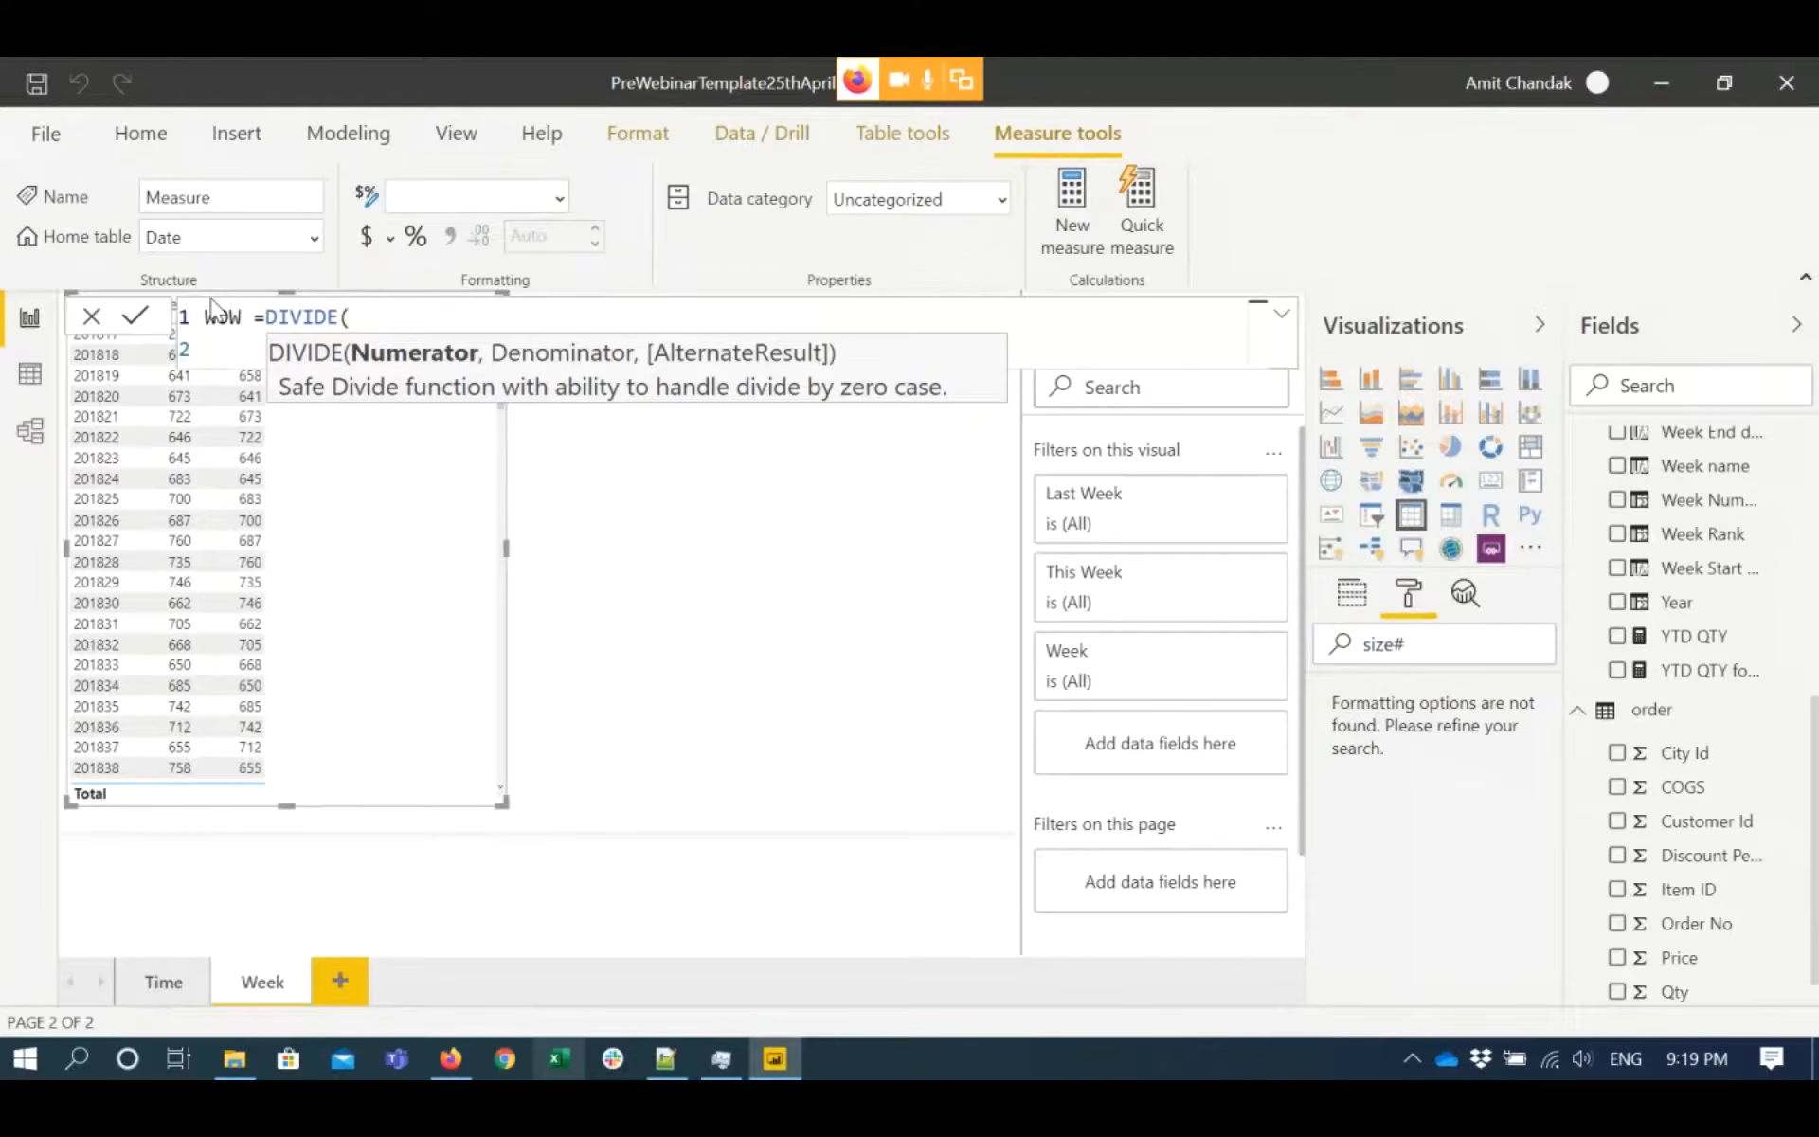
pyautogui.write('[t')
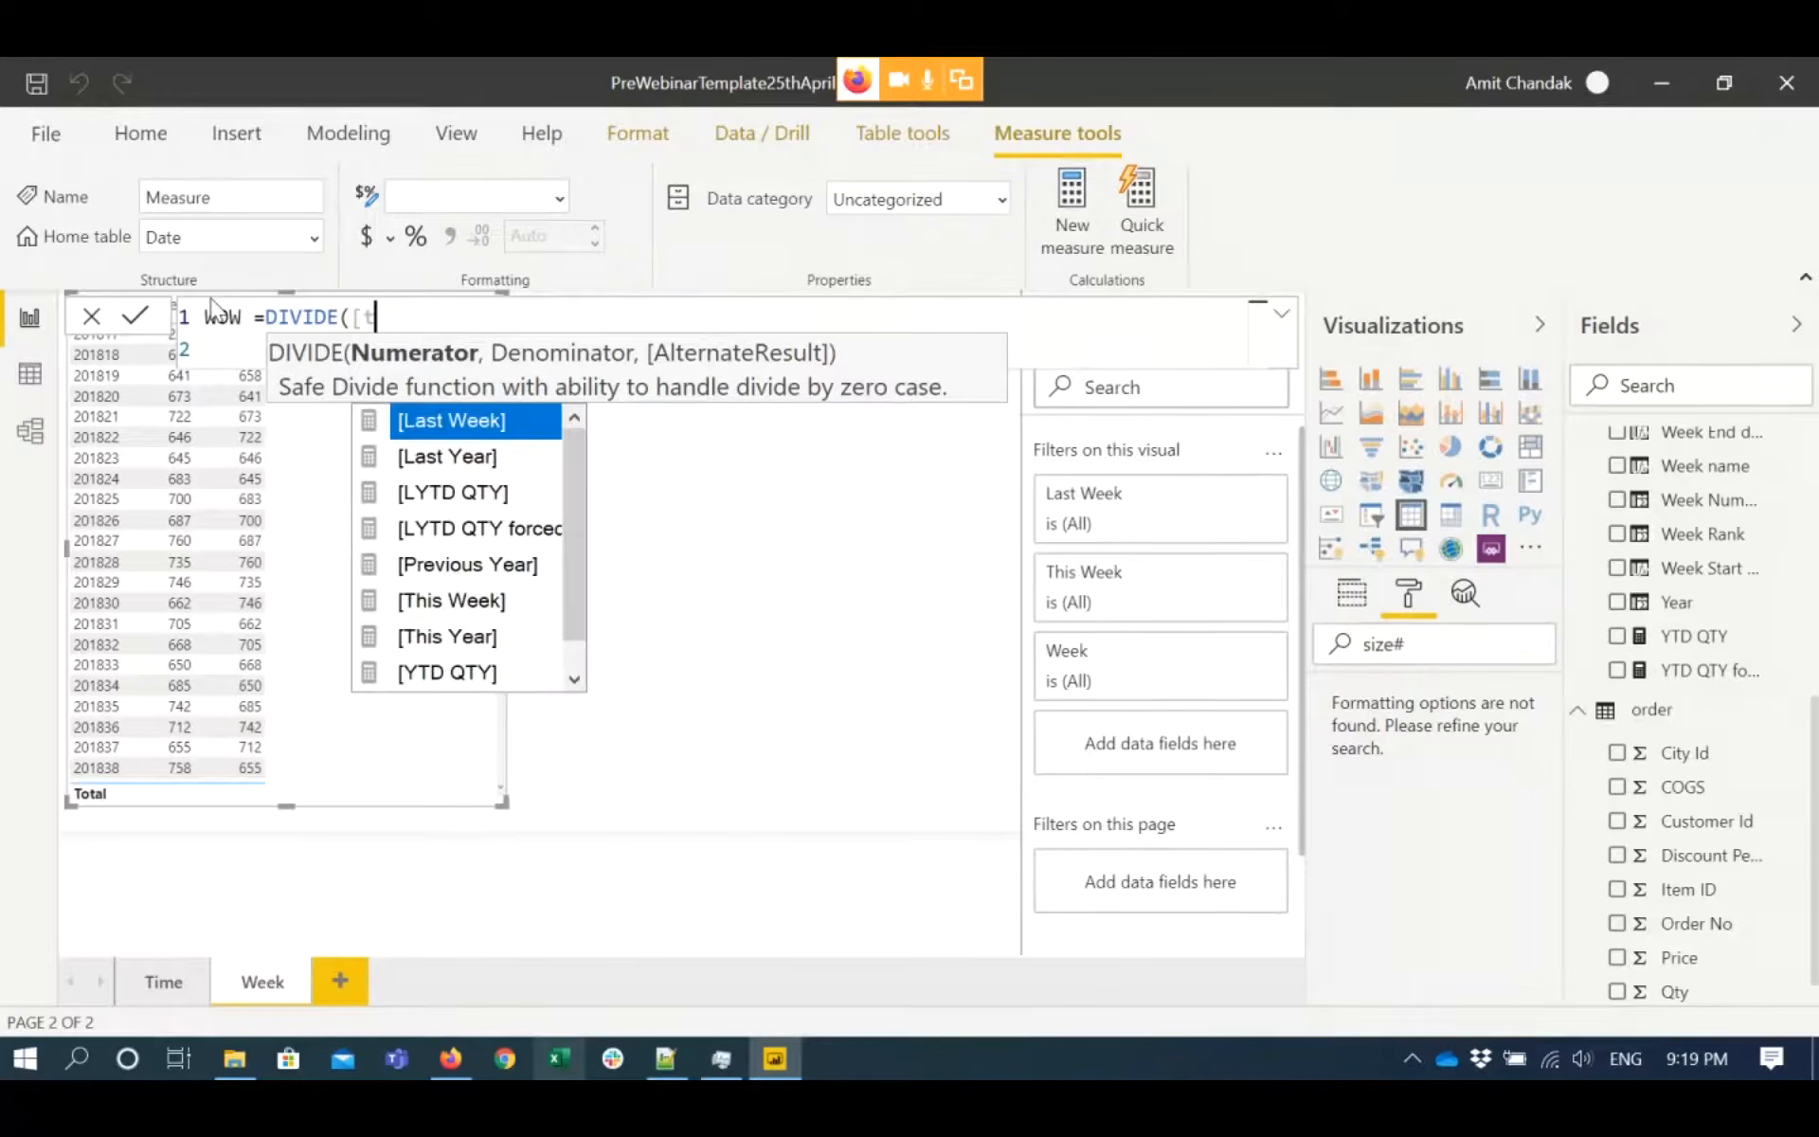
pyautogui.write('his Week')
pyautogui.press('Tab')
pyautogui.write(']')
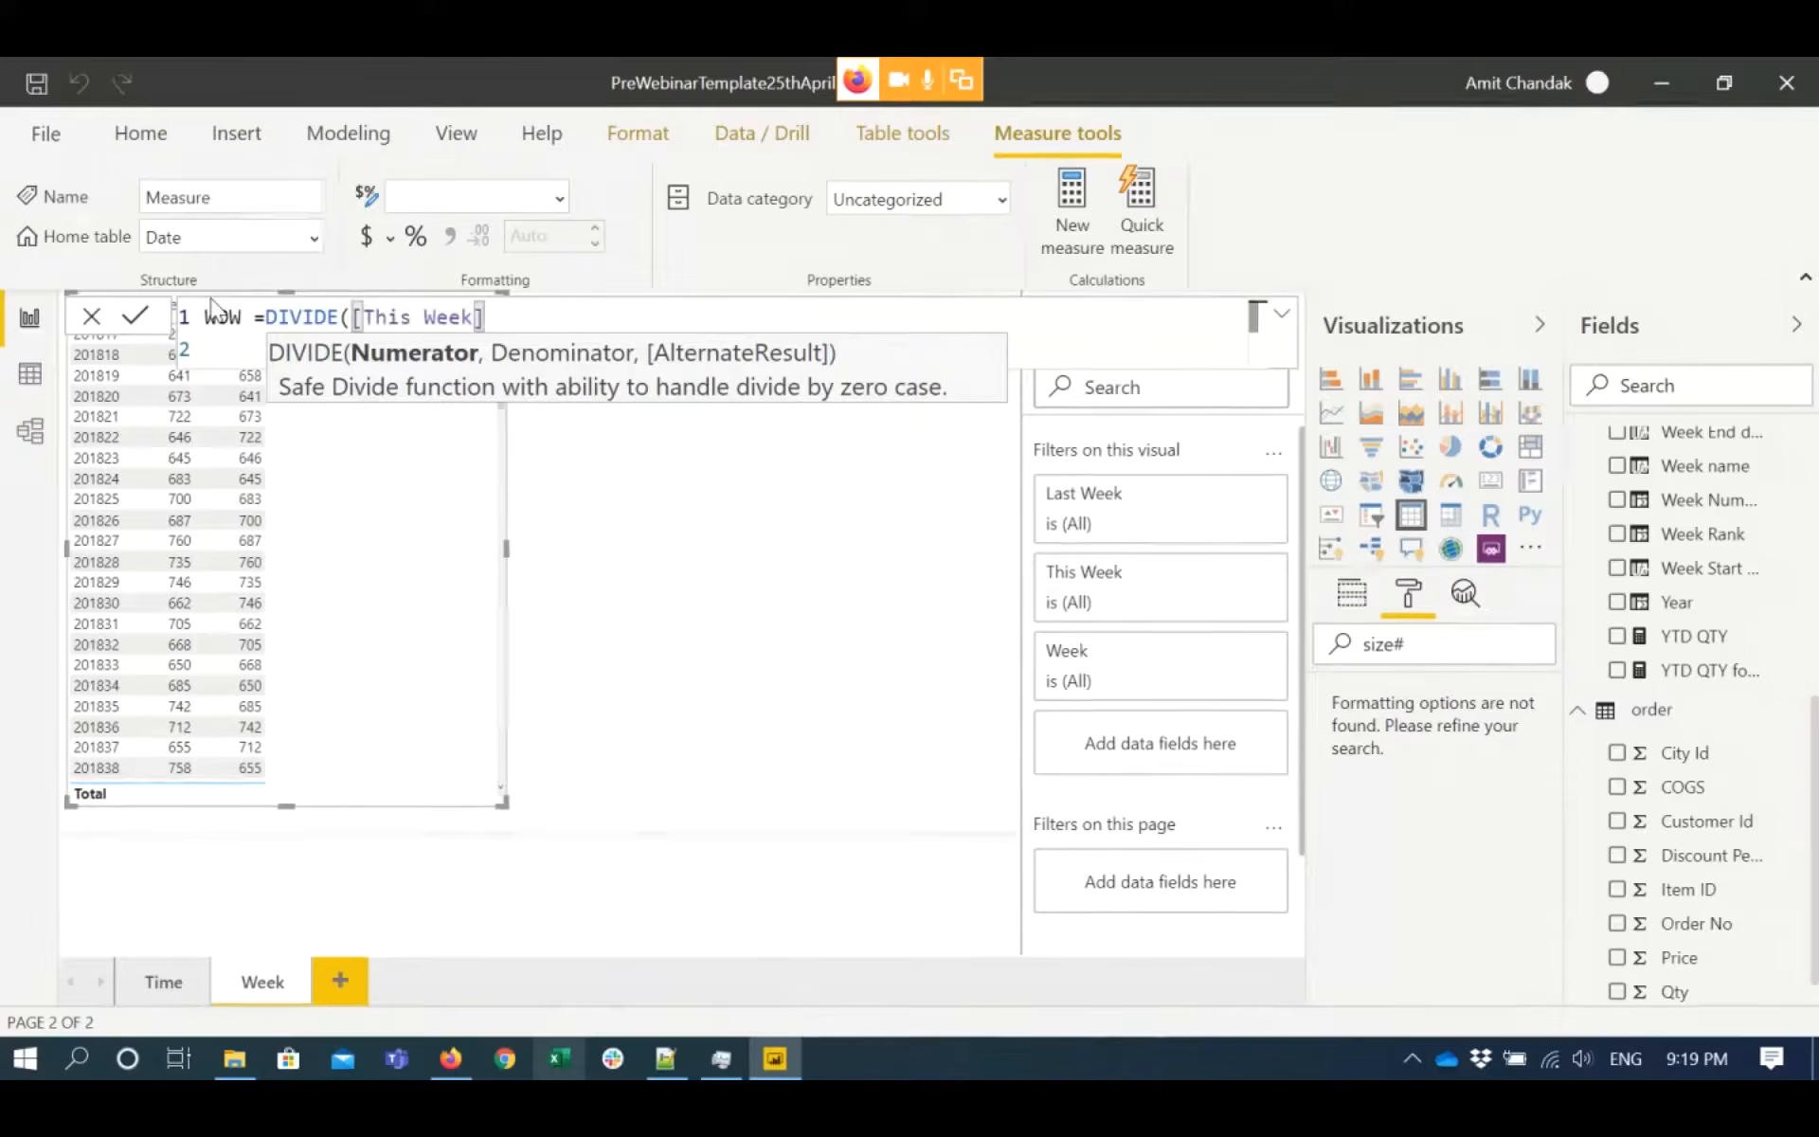
pyautogui.write(',[')
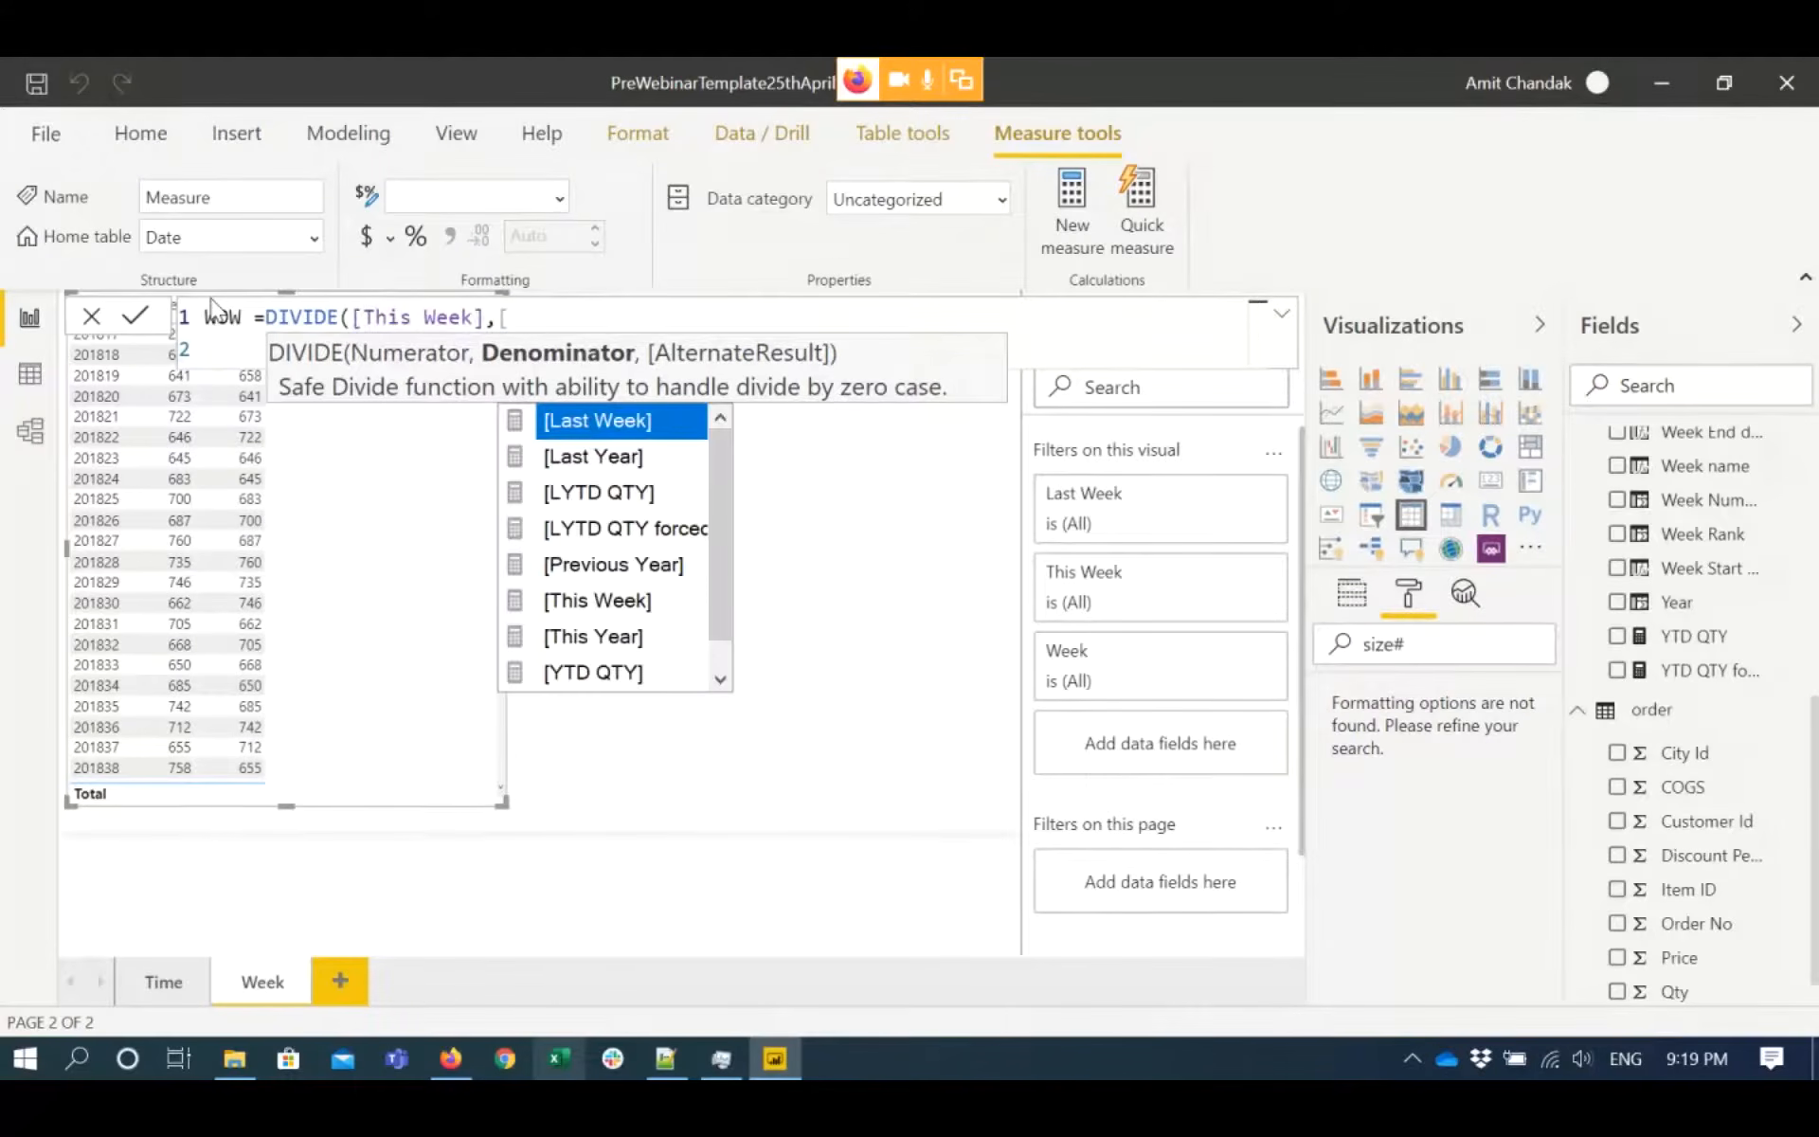
pyautogui.press('Tab')
pyautogui.write(']) -1')
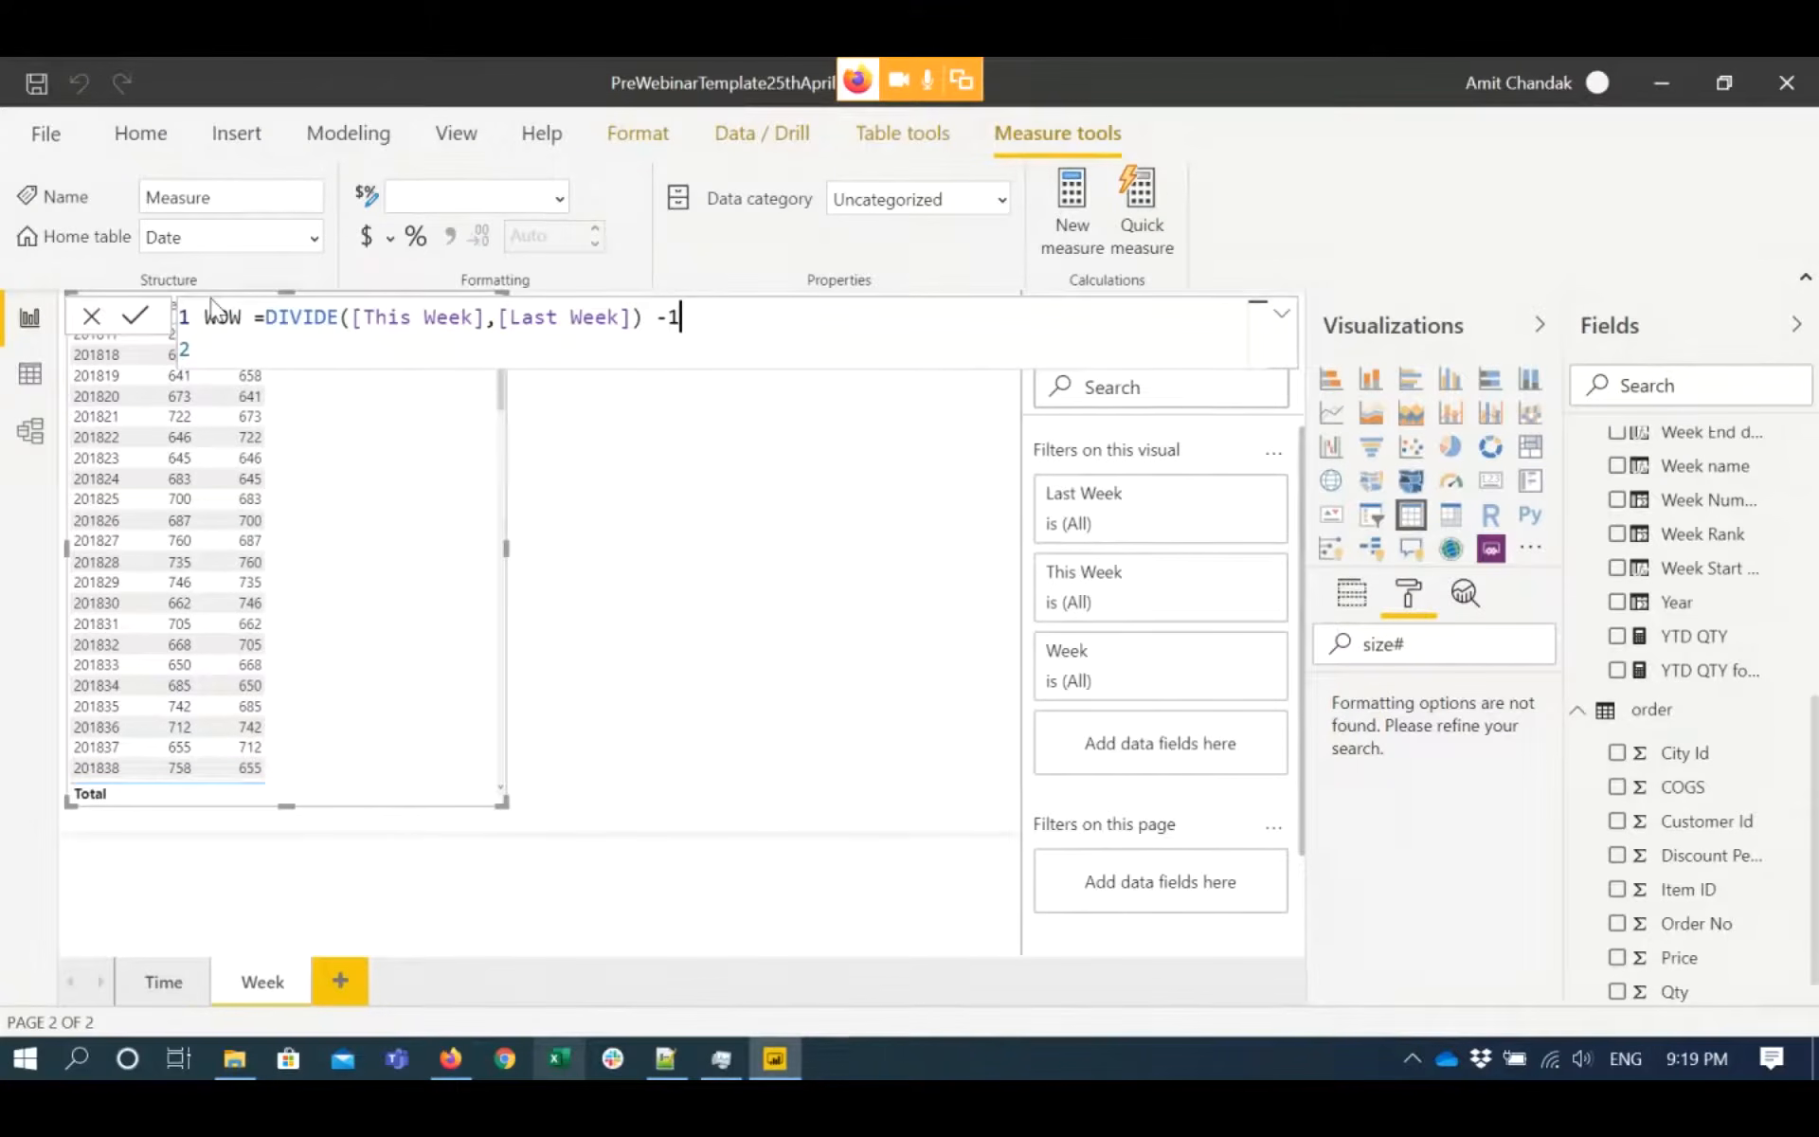
pyautogui.press('Return')
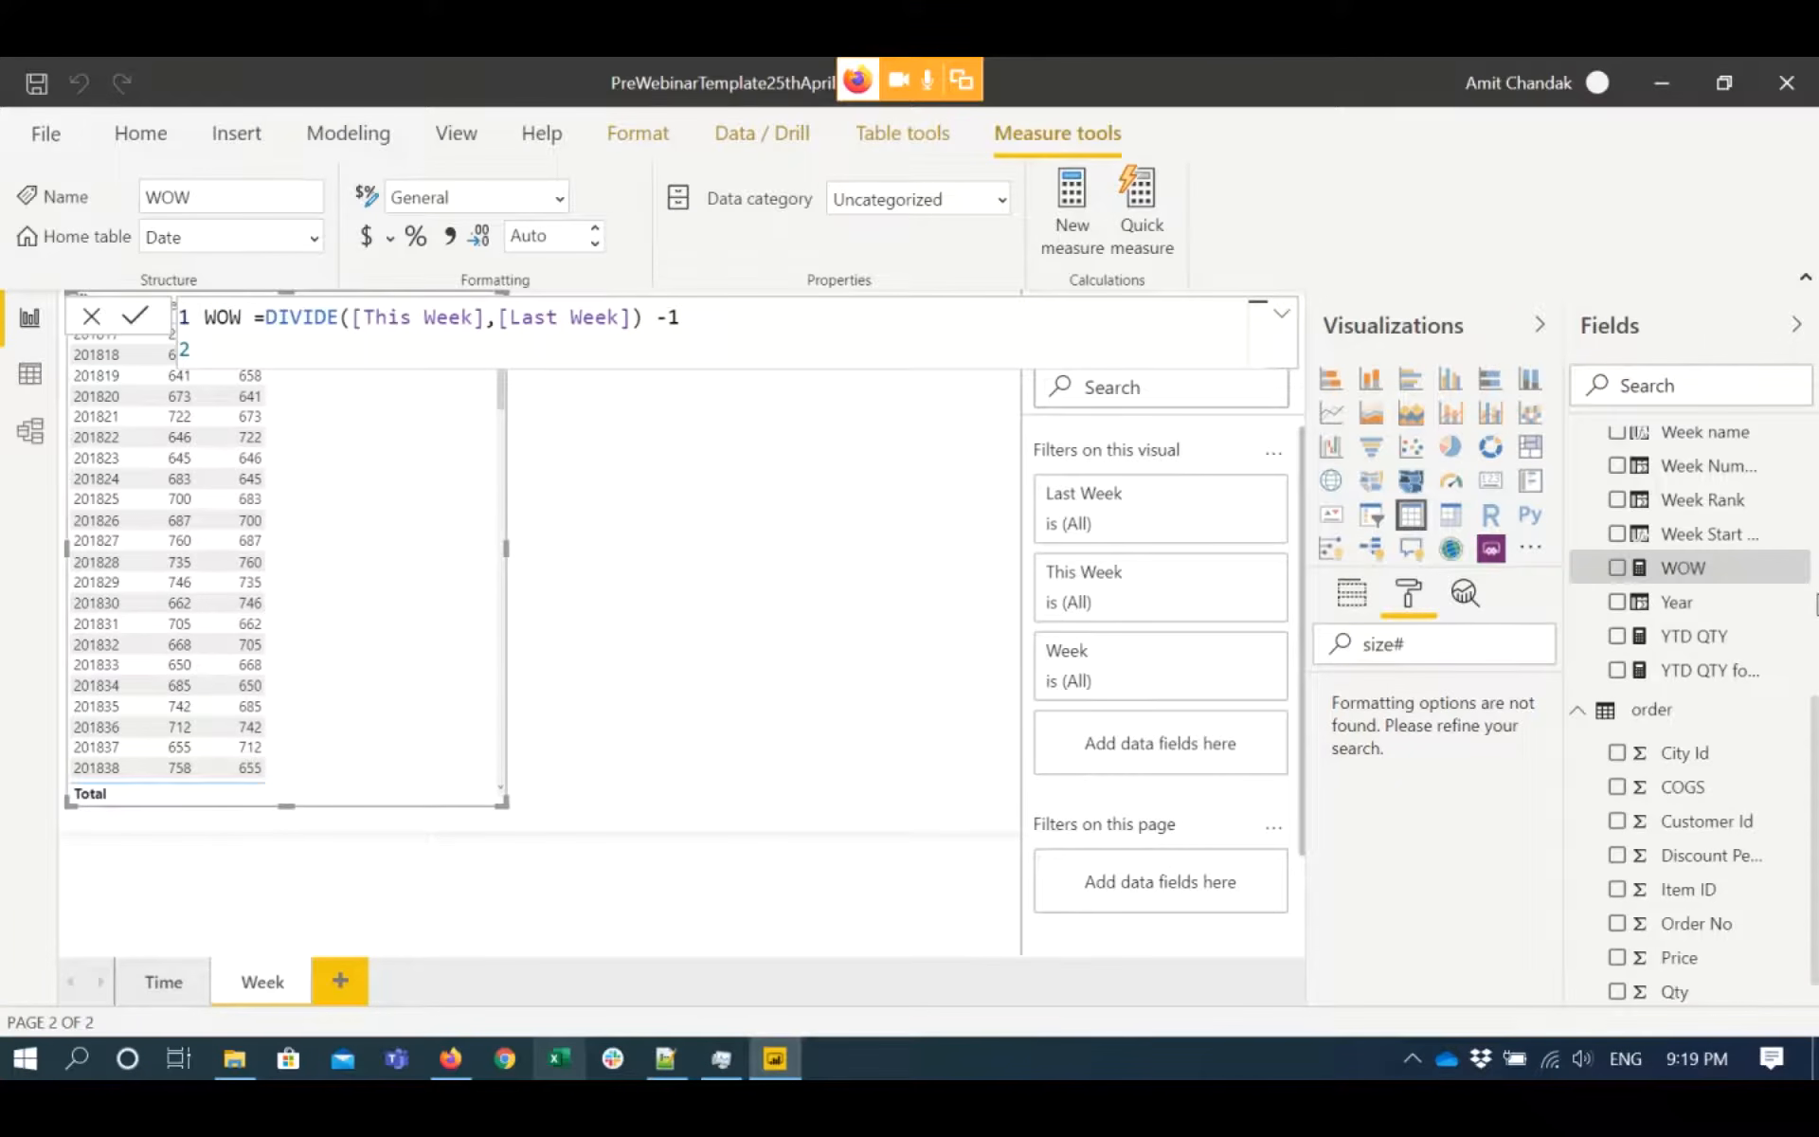
pyautogui.click(1617, 568)
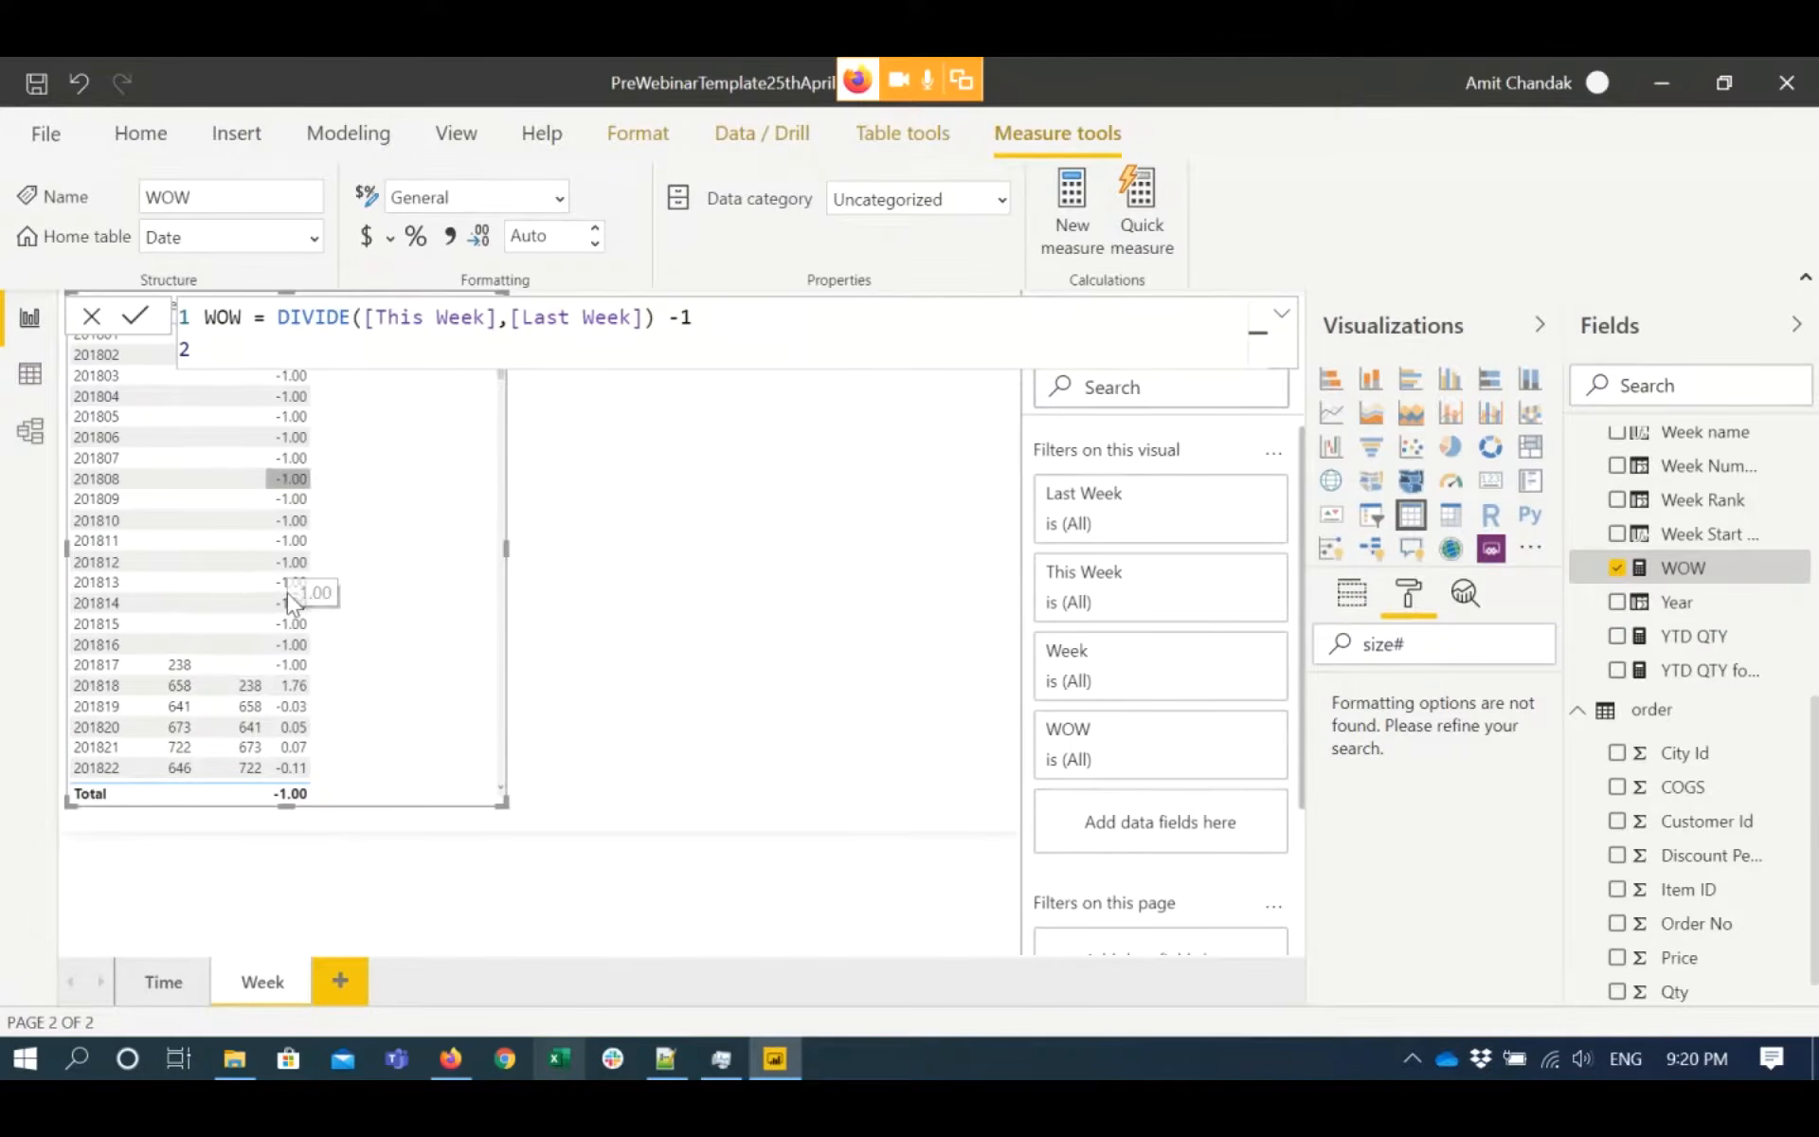
# - Subtract [Last Week] from [This Week] in the numerator of the WOW measure's DIVIDE formula
pyautogui.click(497, 322)
pyautogui.write(',')
pyautogui.hotkey('shift', 'Right')
pyautogui.hotkey('shift', 'Right')
pyautogui.hotkey('shift', 'Right')
pyautogui.hotkey('shift', 'Right')
pyautogui.hotkey('shift', 'Right')
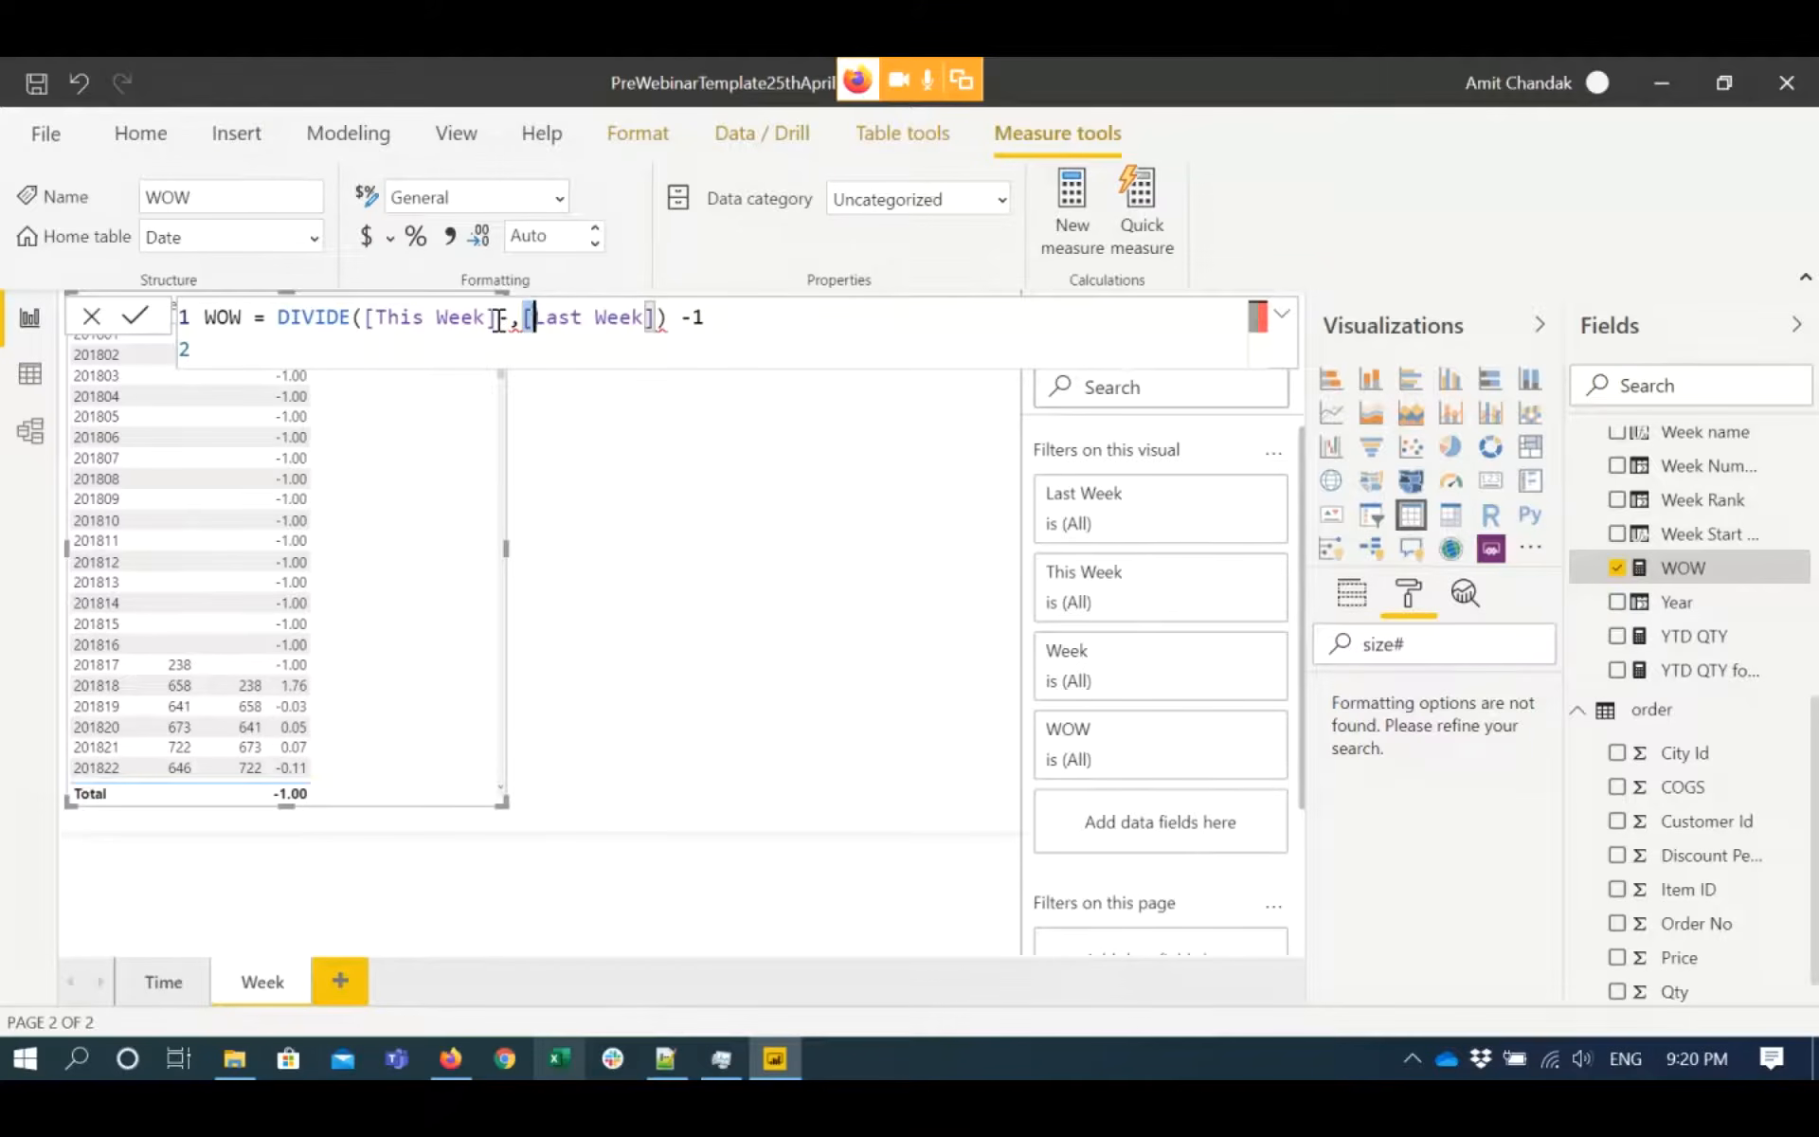
pyautogui.hotkey('shift', 'Right')
pyautogui.hotkey('shift', 'Right')
pyautogui.hotkey('shift', 'Right')
pyautogui.hotkey('shift', 'Right')
pyautogui.hotkey('shift', 'Right')
pyautogui.hotkey('shift', 'Right')
pyautogui.hotkey('shift', 'Right')
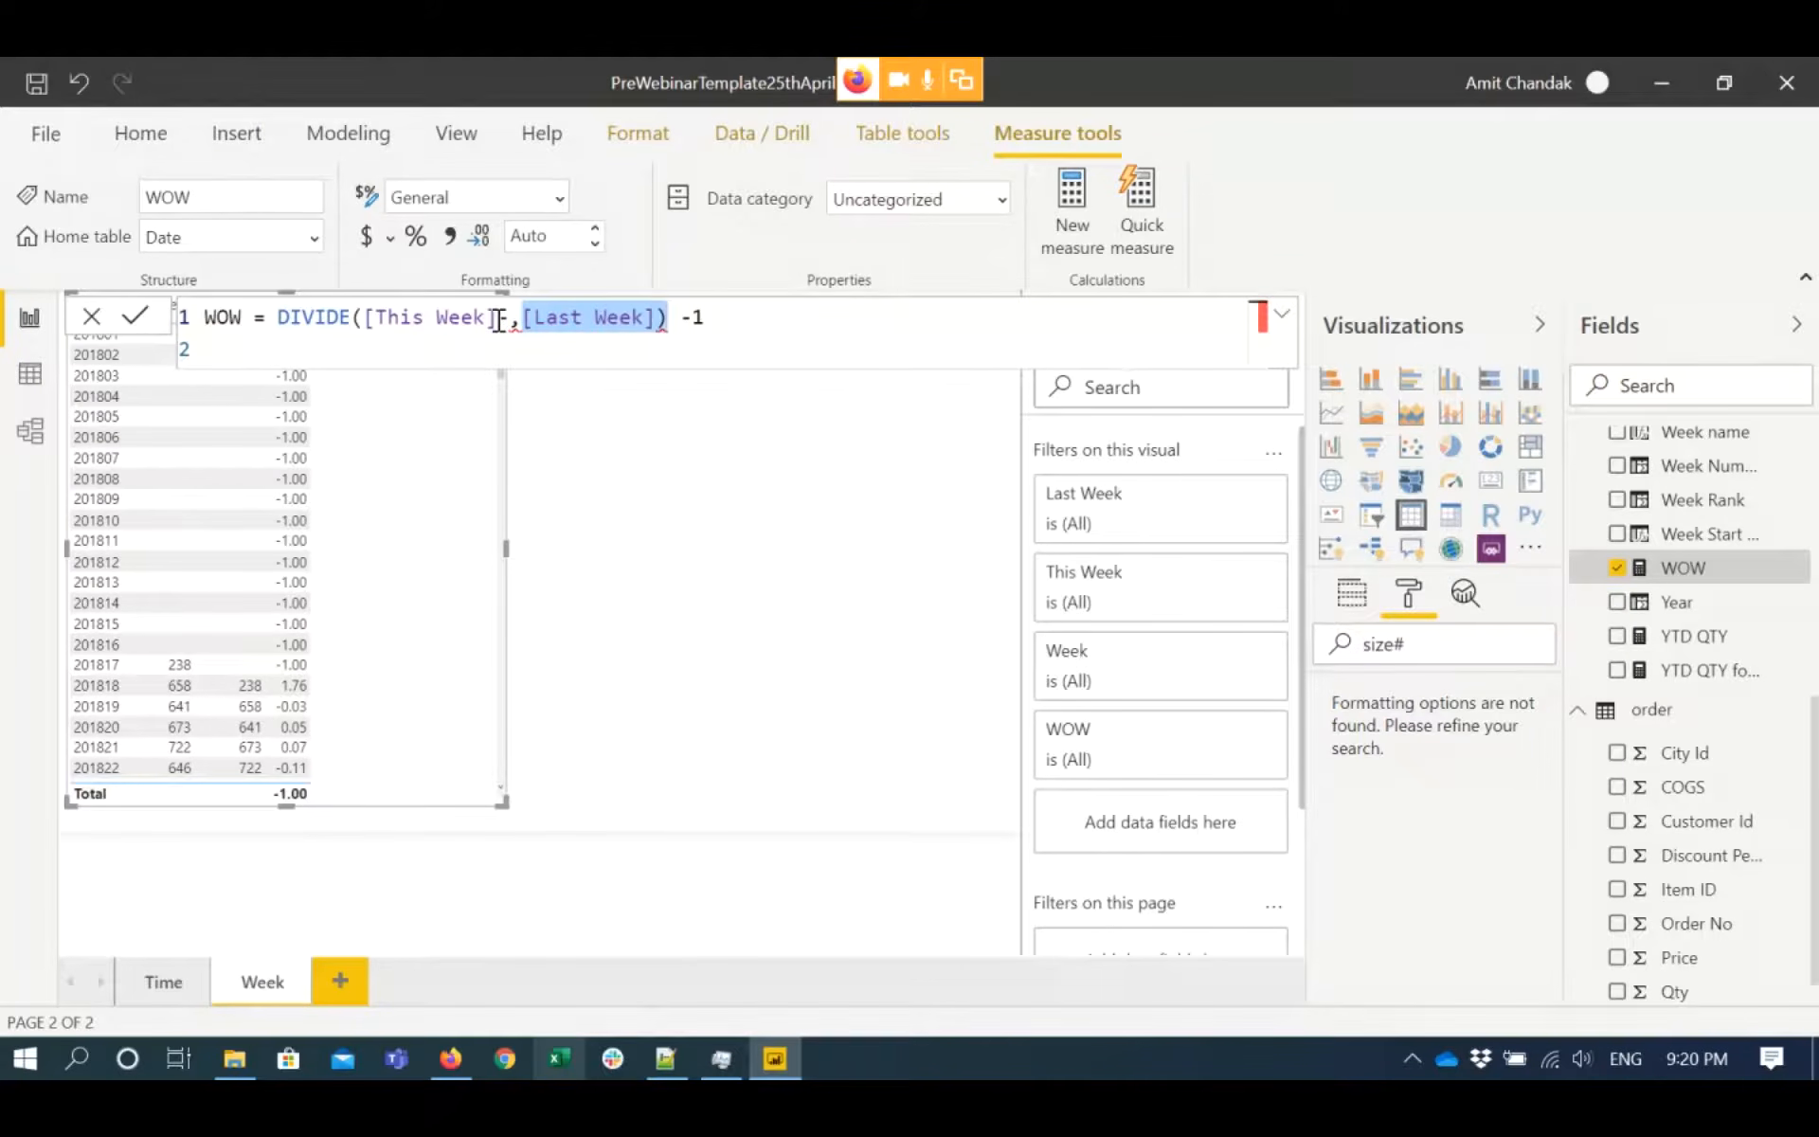
pyautogui.hotkey('shift', 'Left')
pyautogui.hotkey('ctrl', 'c')
pyautogui.click(515, 318)
pyautogui.hotkey('ctrl', 'v')
pyautogui.write(',')
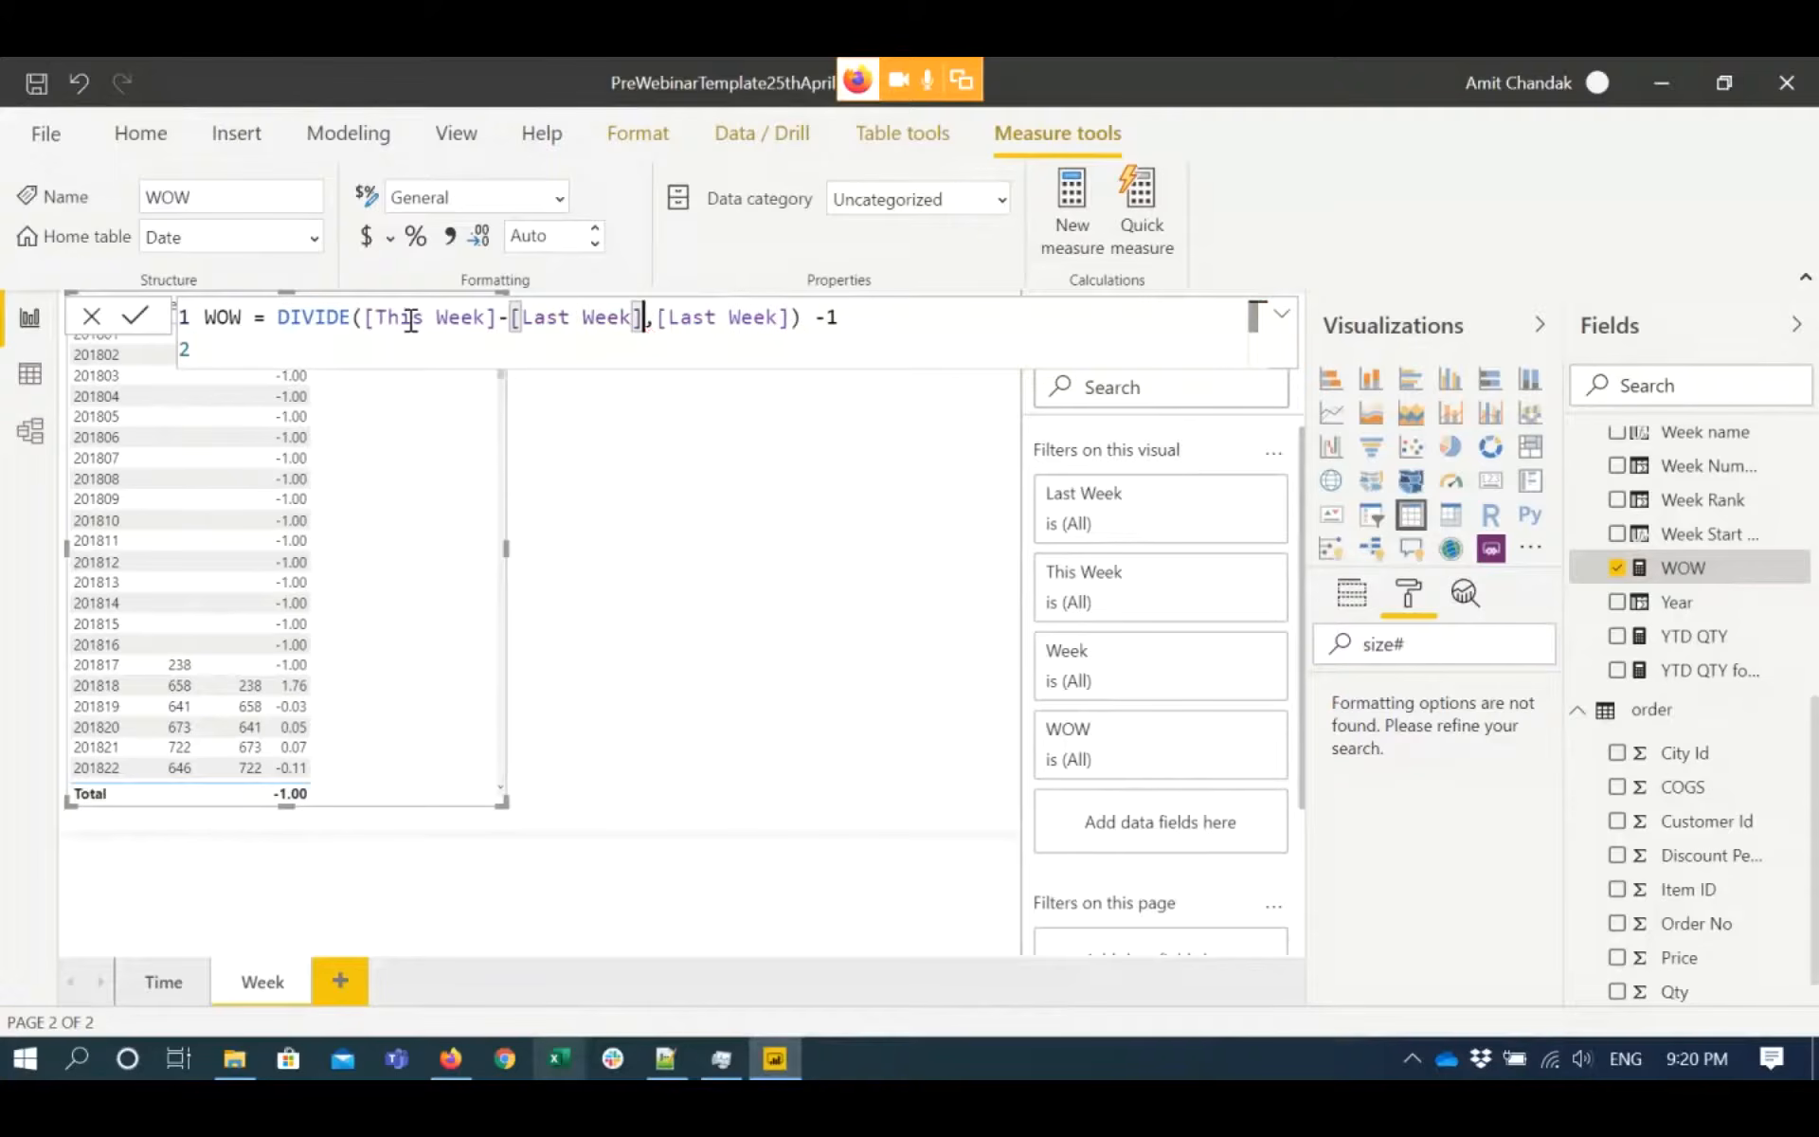
# - Enclose the WOW numerator in parentheses and remove the trailing -1, giving DIVIDE(([This Week]-[Last Week]),[Last Week])
pyautogui.click(366, 318)
pyautogui.write('(')
pyautogui.click(658, 318)
pyautogui.write(')')
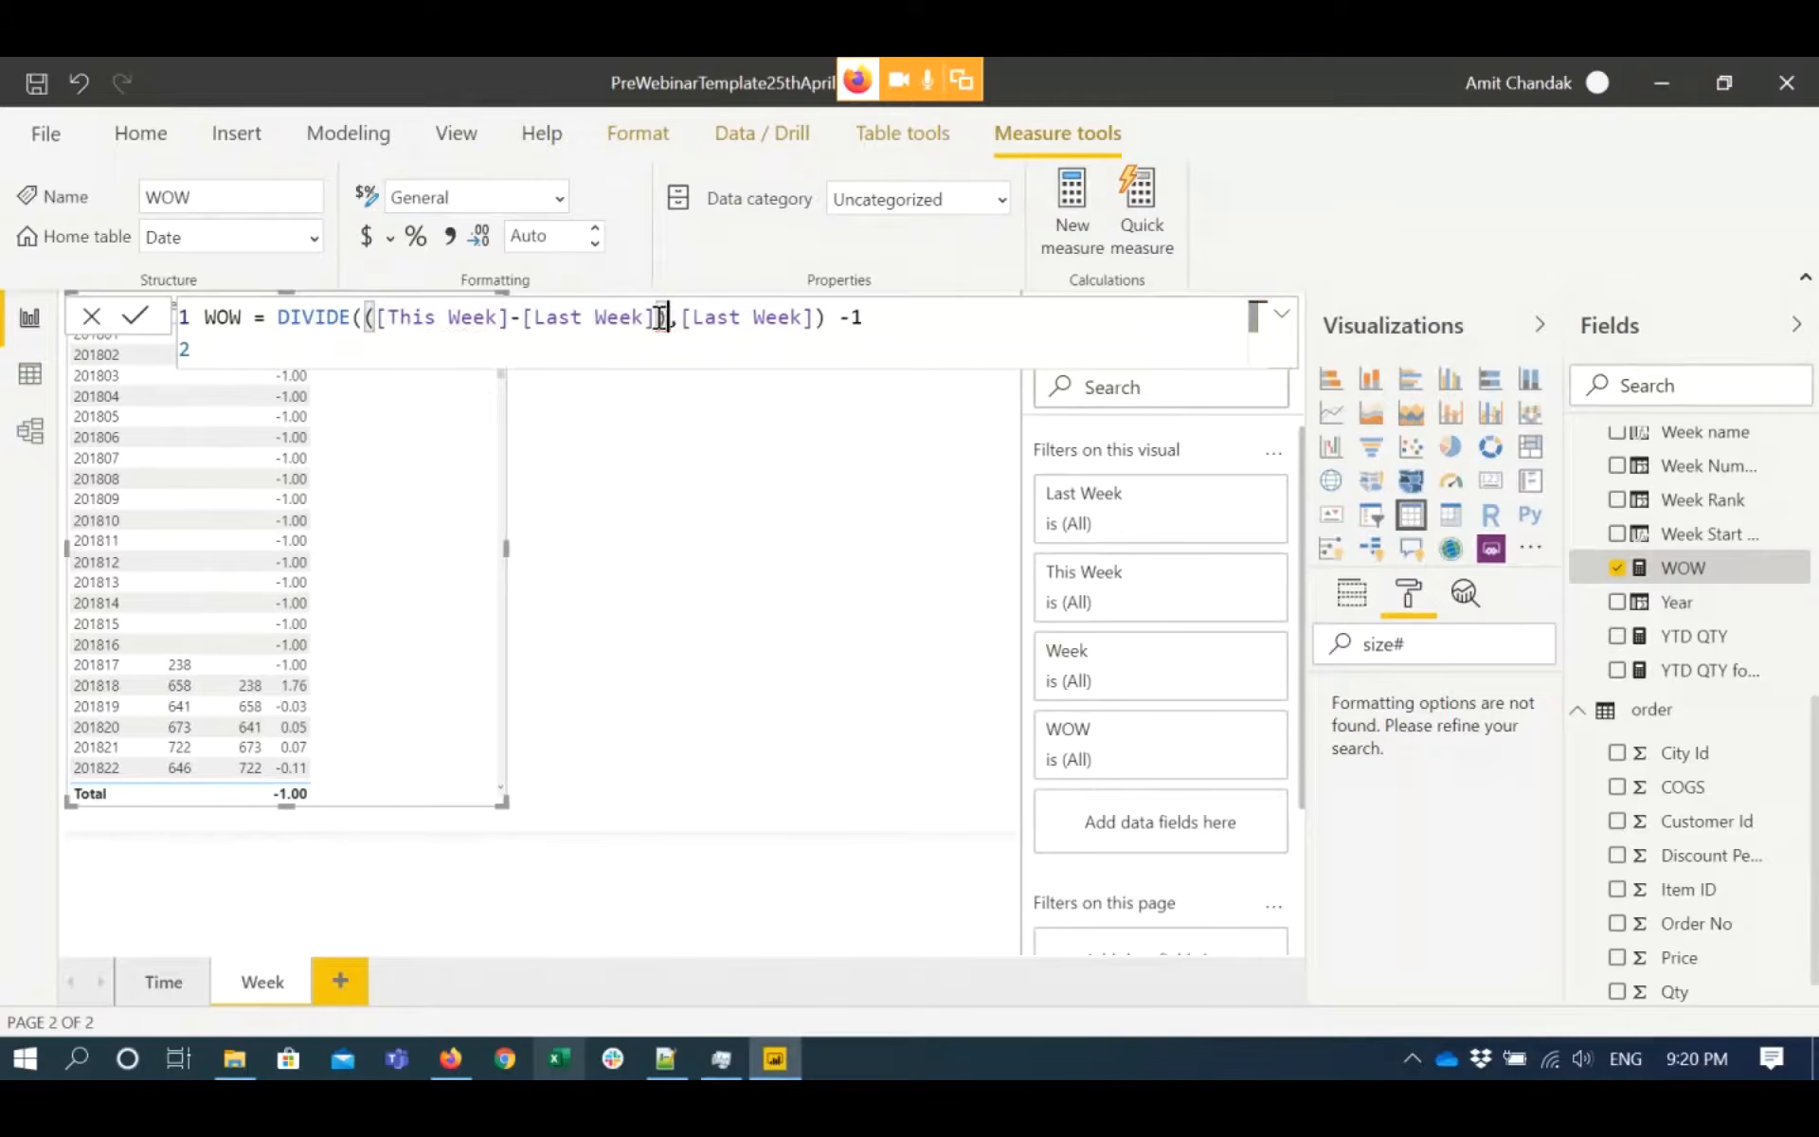
pyautogui.click(860, 323)
pyautogui.press('BackSpace')
pyautogui.press('BackSpace')
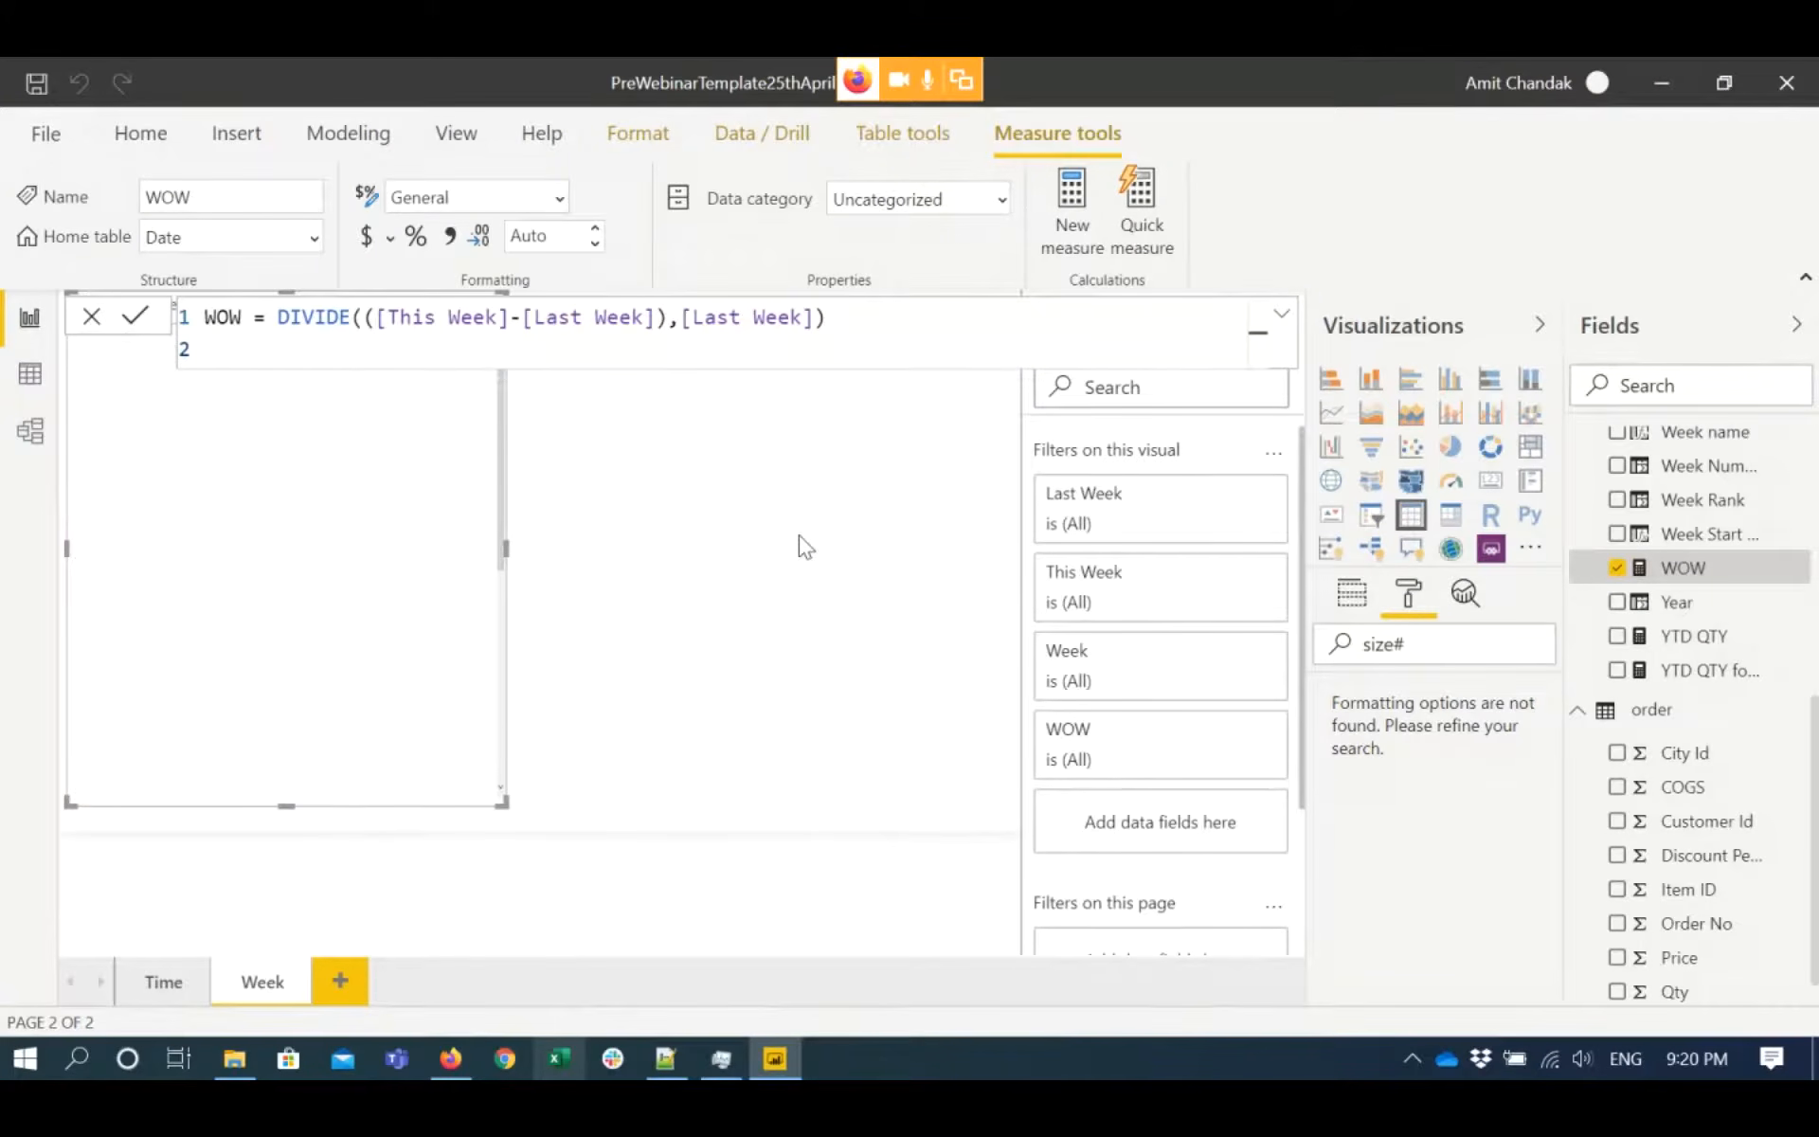
# - Collapse the formula editor to one line and format the WOW measure as a percentage
pyautogui.click(1281, 314)
pyautogui.click(1285, 322)
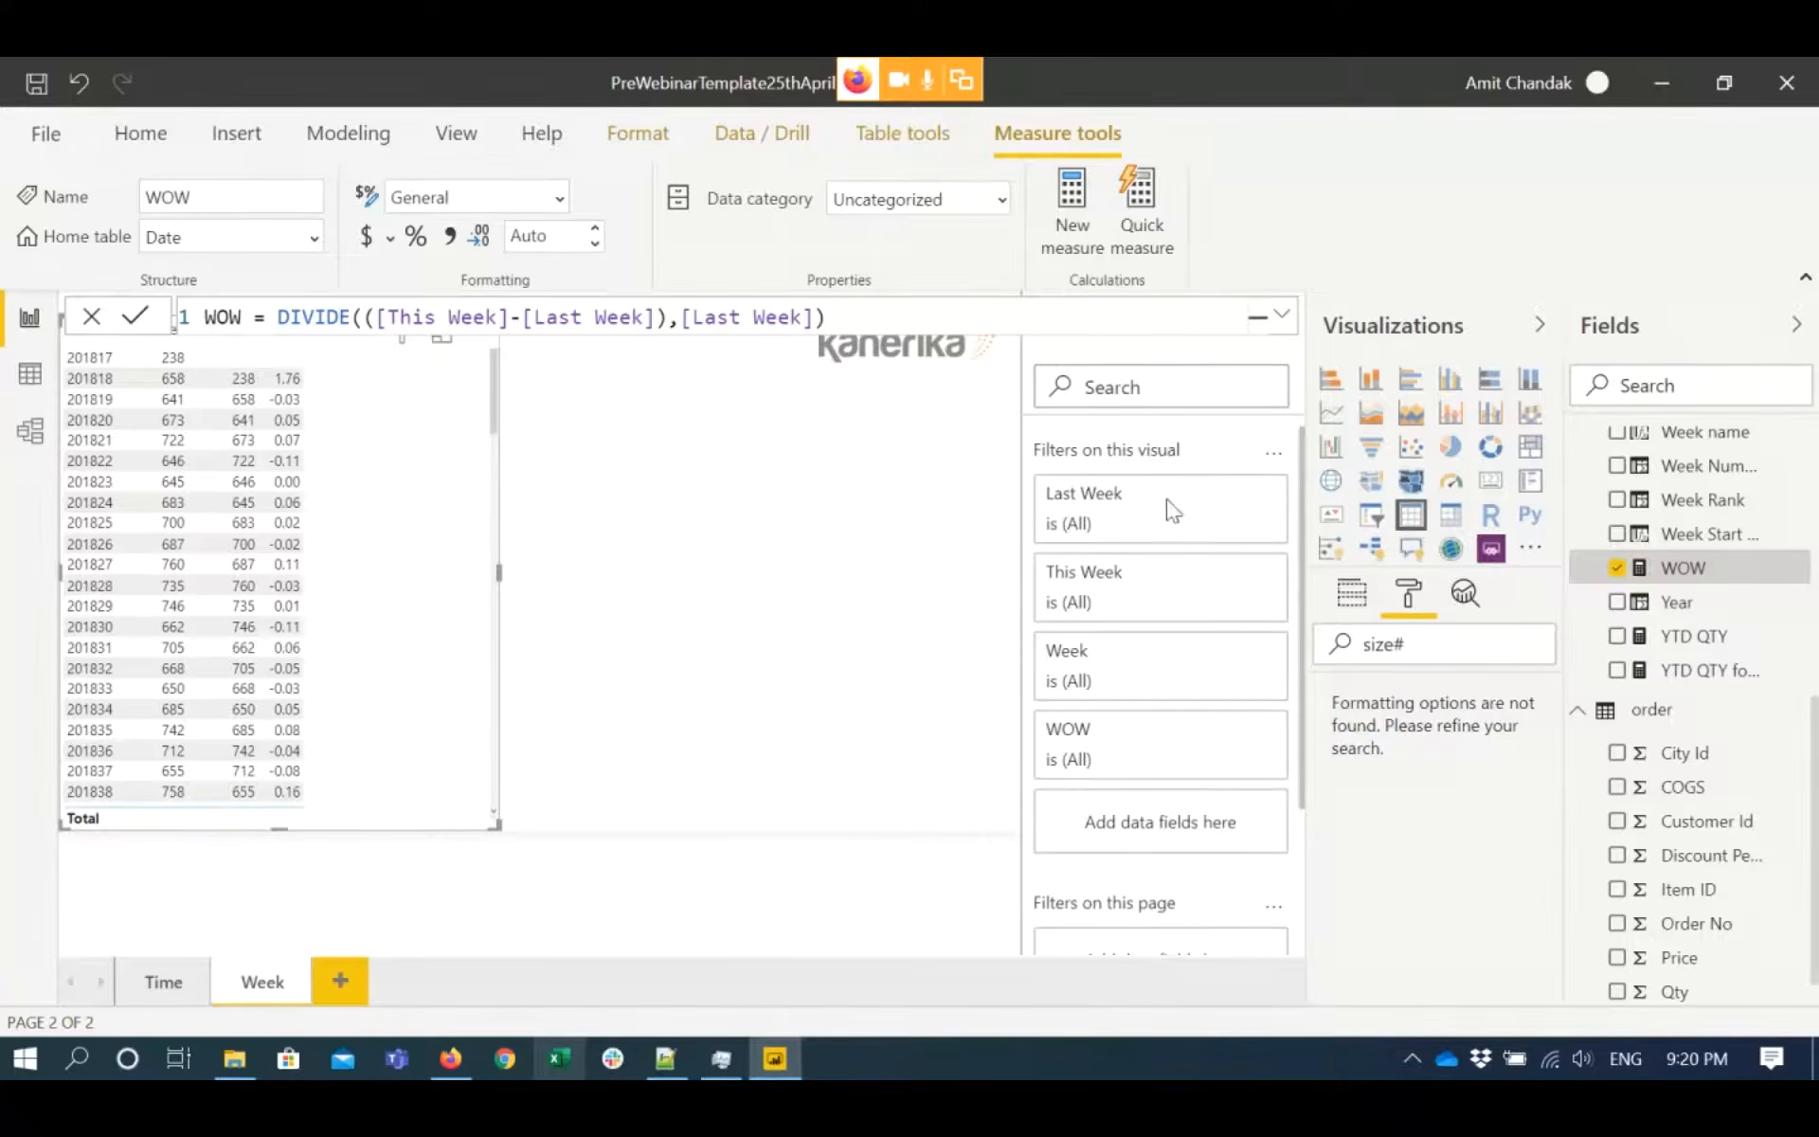
pyautogui.click(414, 238)
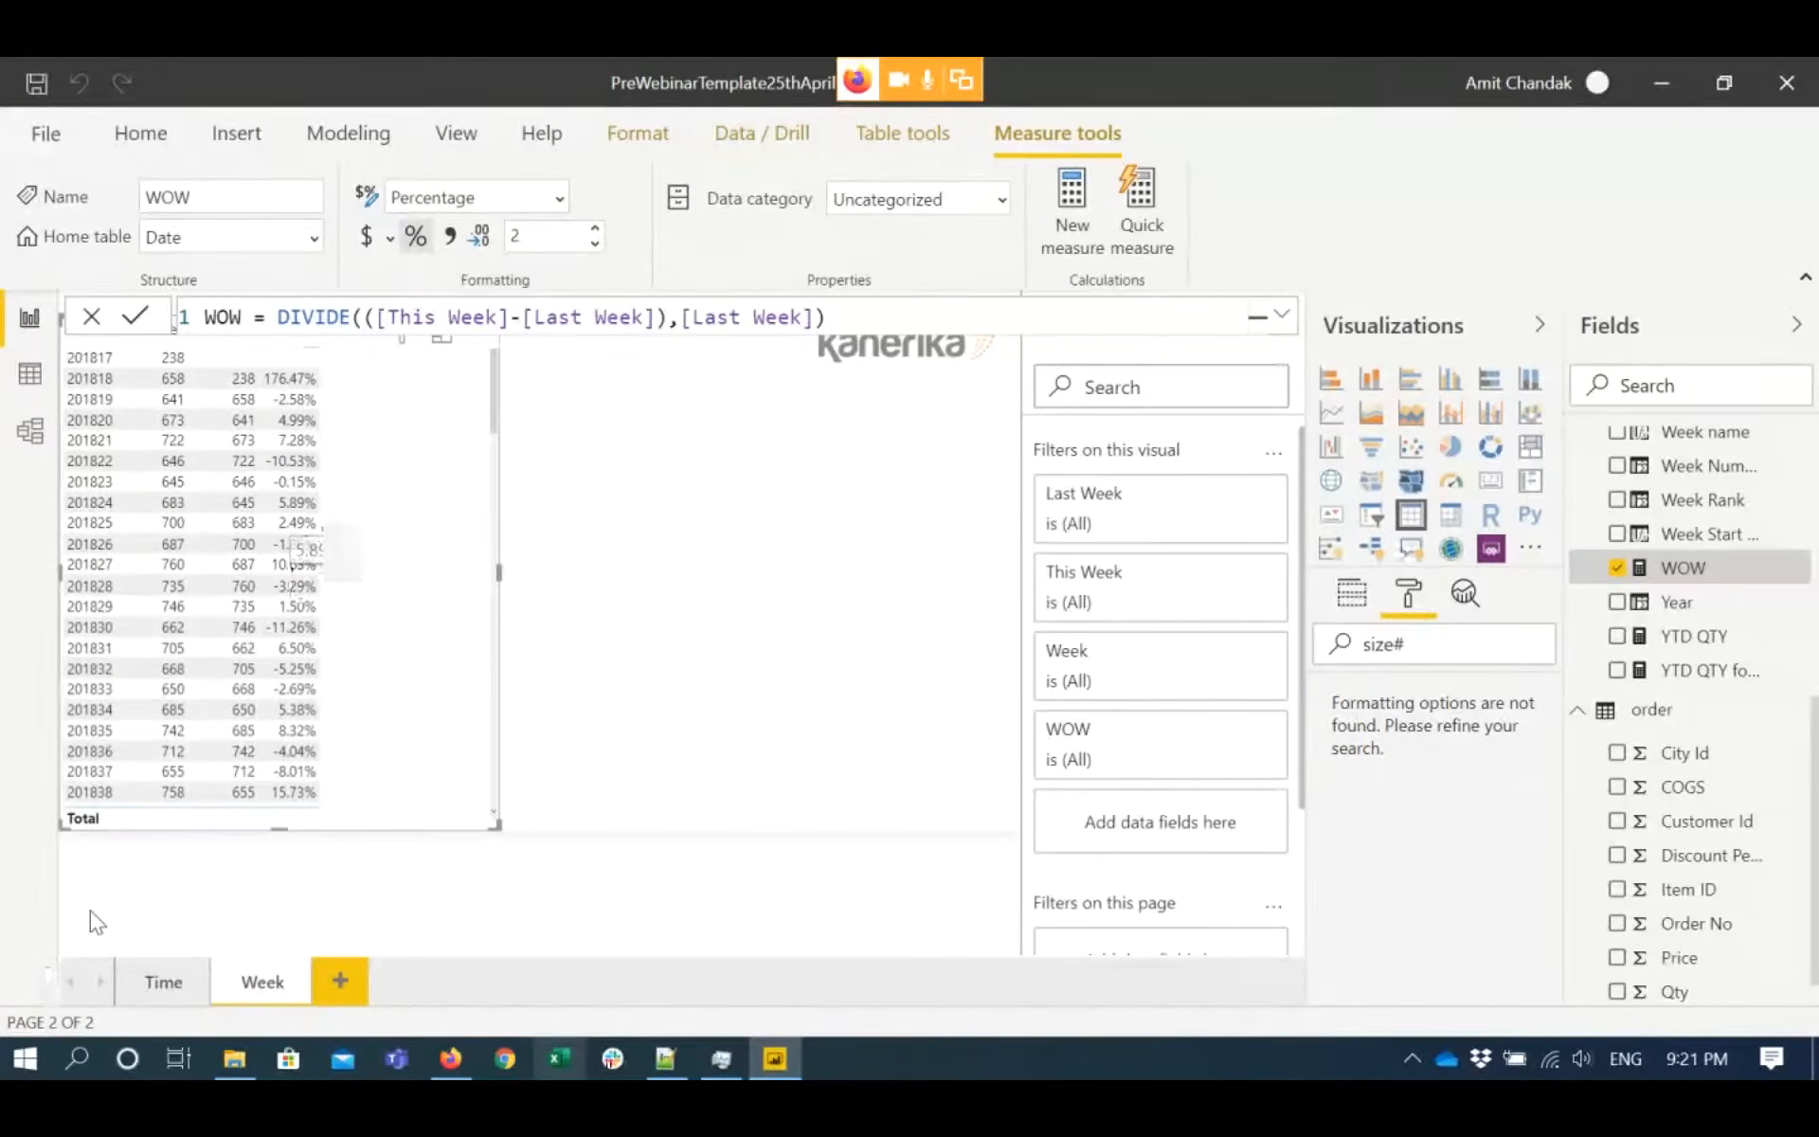
# - Switch to Notepad++, copy the four-line YTD QTY forced 2 definition and return to Power BI
pyautogui.click(668, 1061)
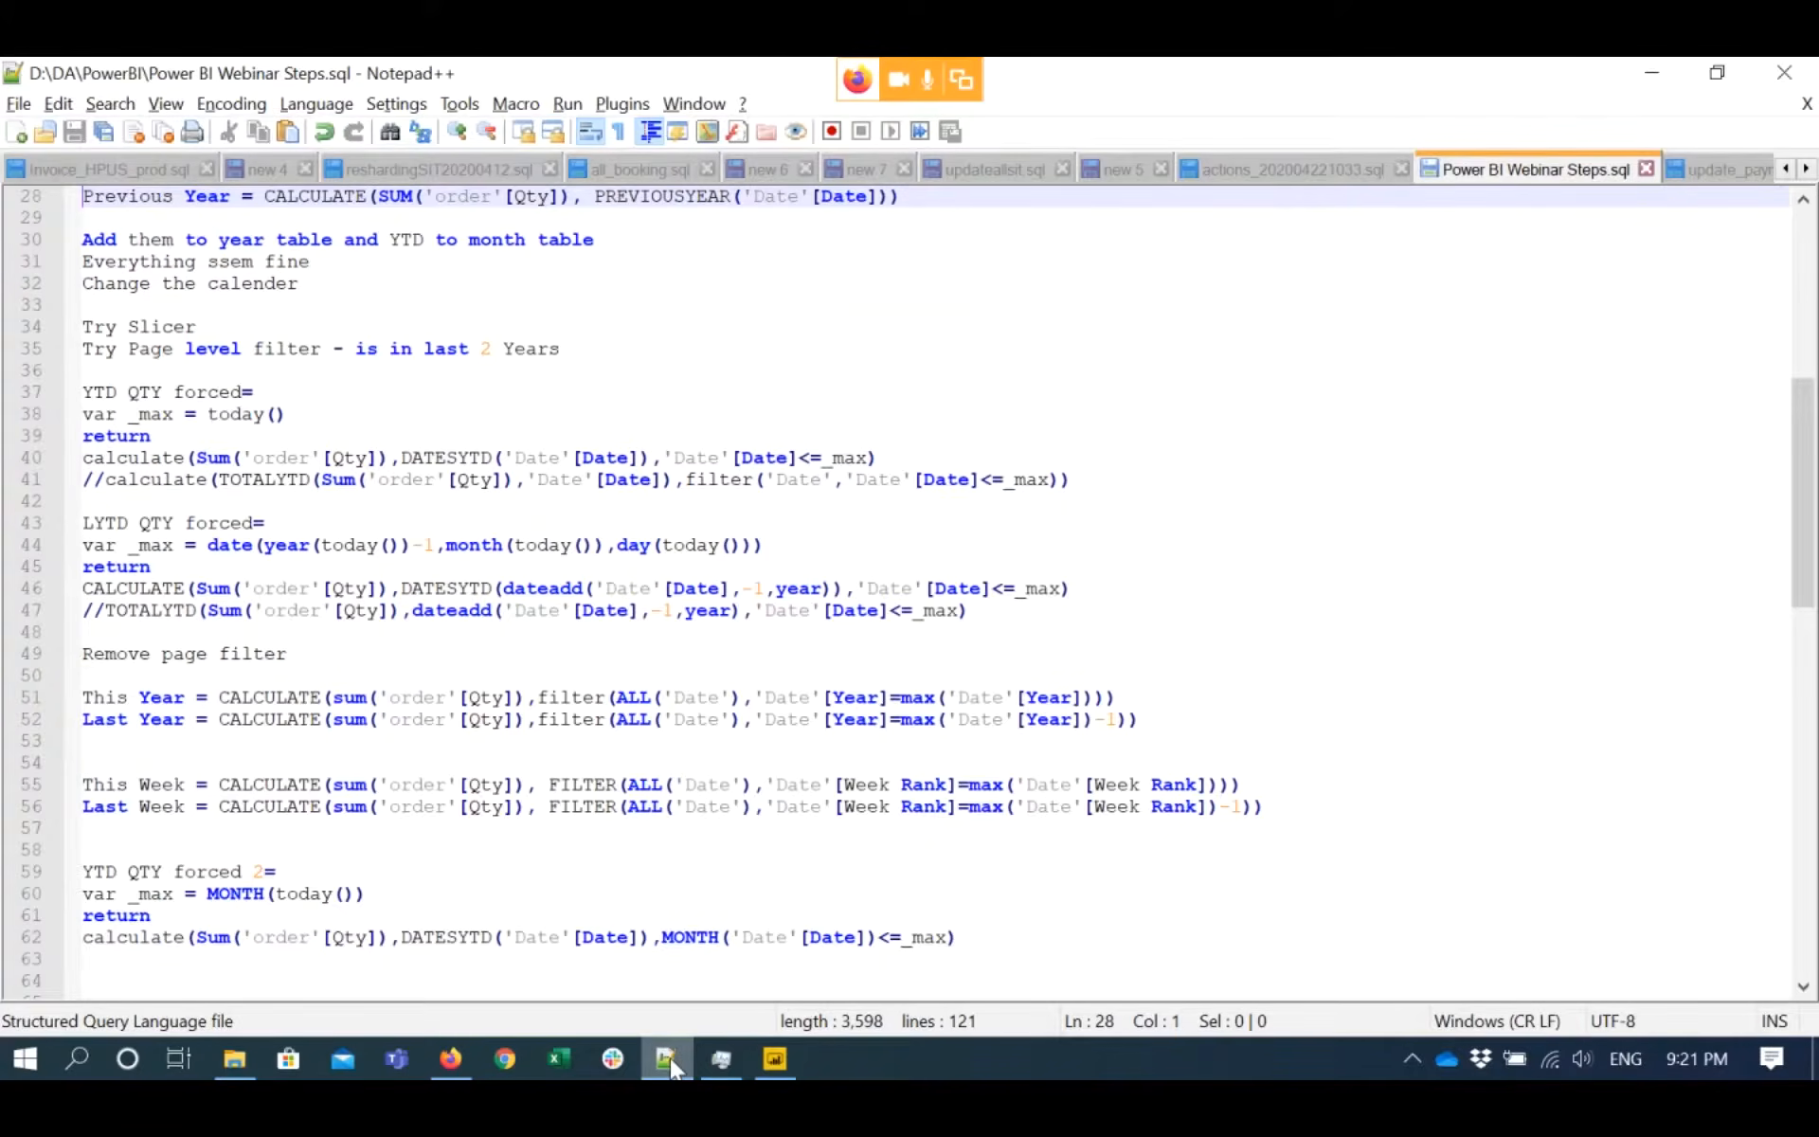
pyautogui.click(84, 867)
pyautogui.hotkey('shift', 'Down')
pyautogui.hotkey('shift', 'Down')
pyautogui.hotkey('shift', 'Down')
pyautogui.hotkey('shift', 'Down')
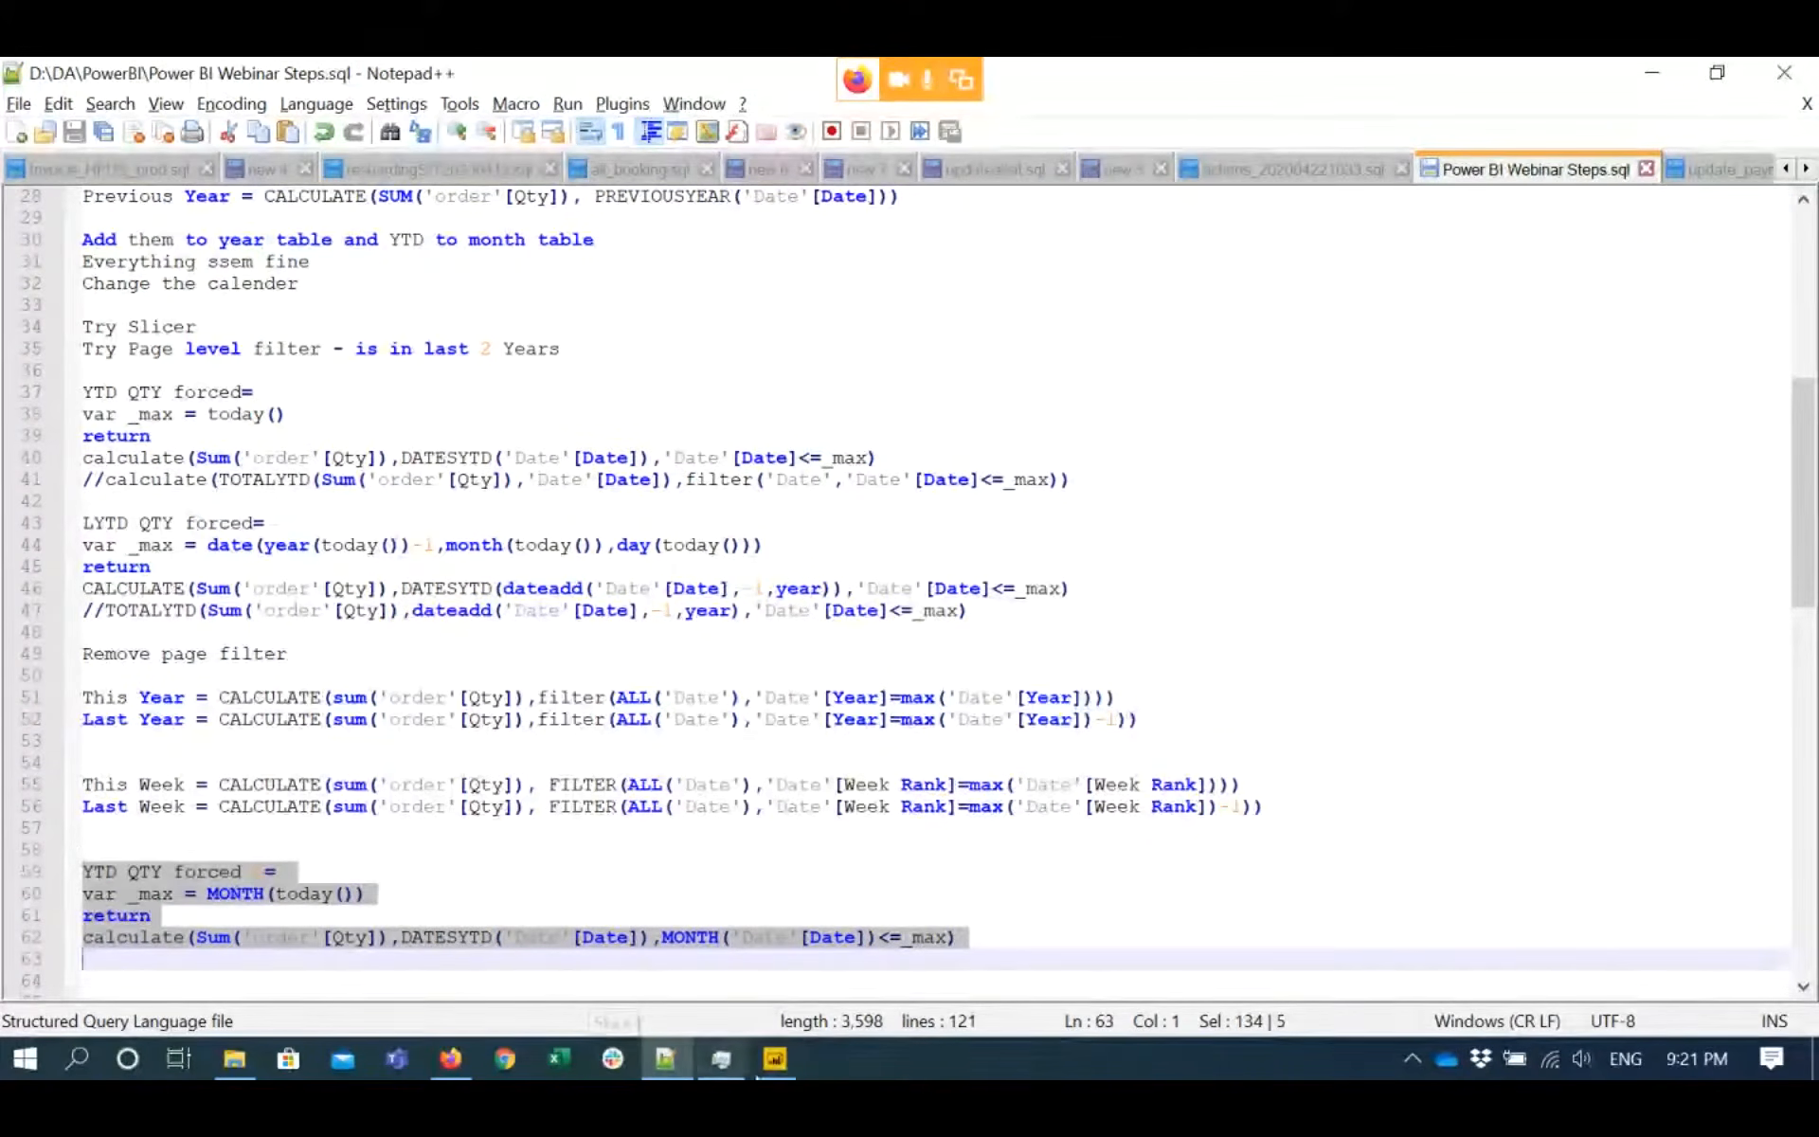
pyautogui.hotkey('alt', 'Tab')
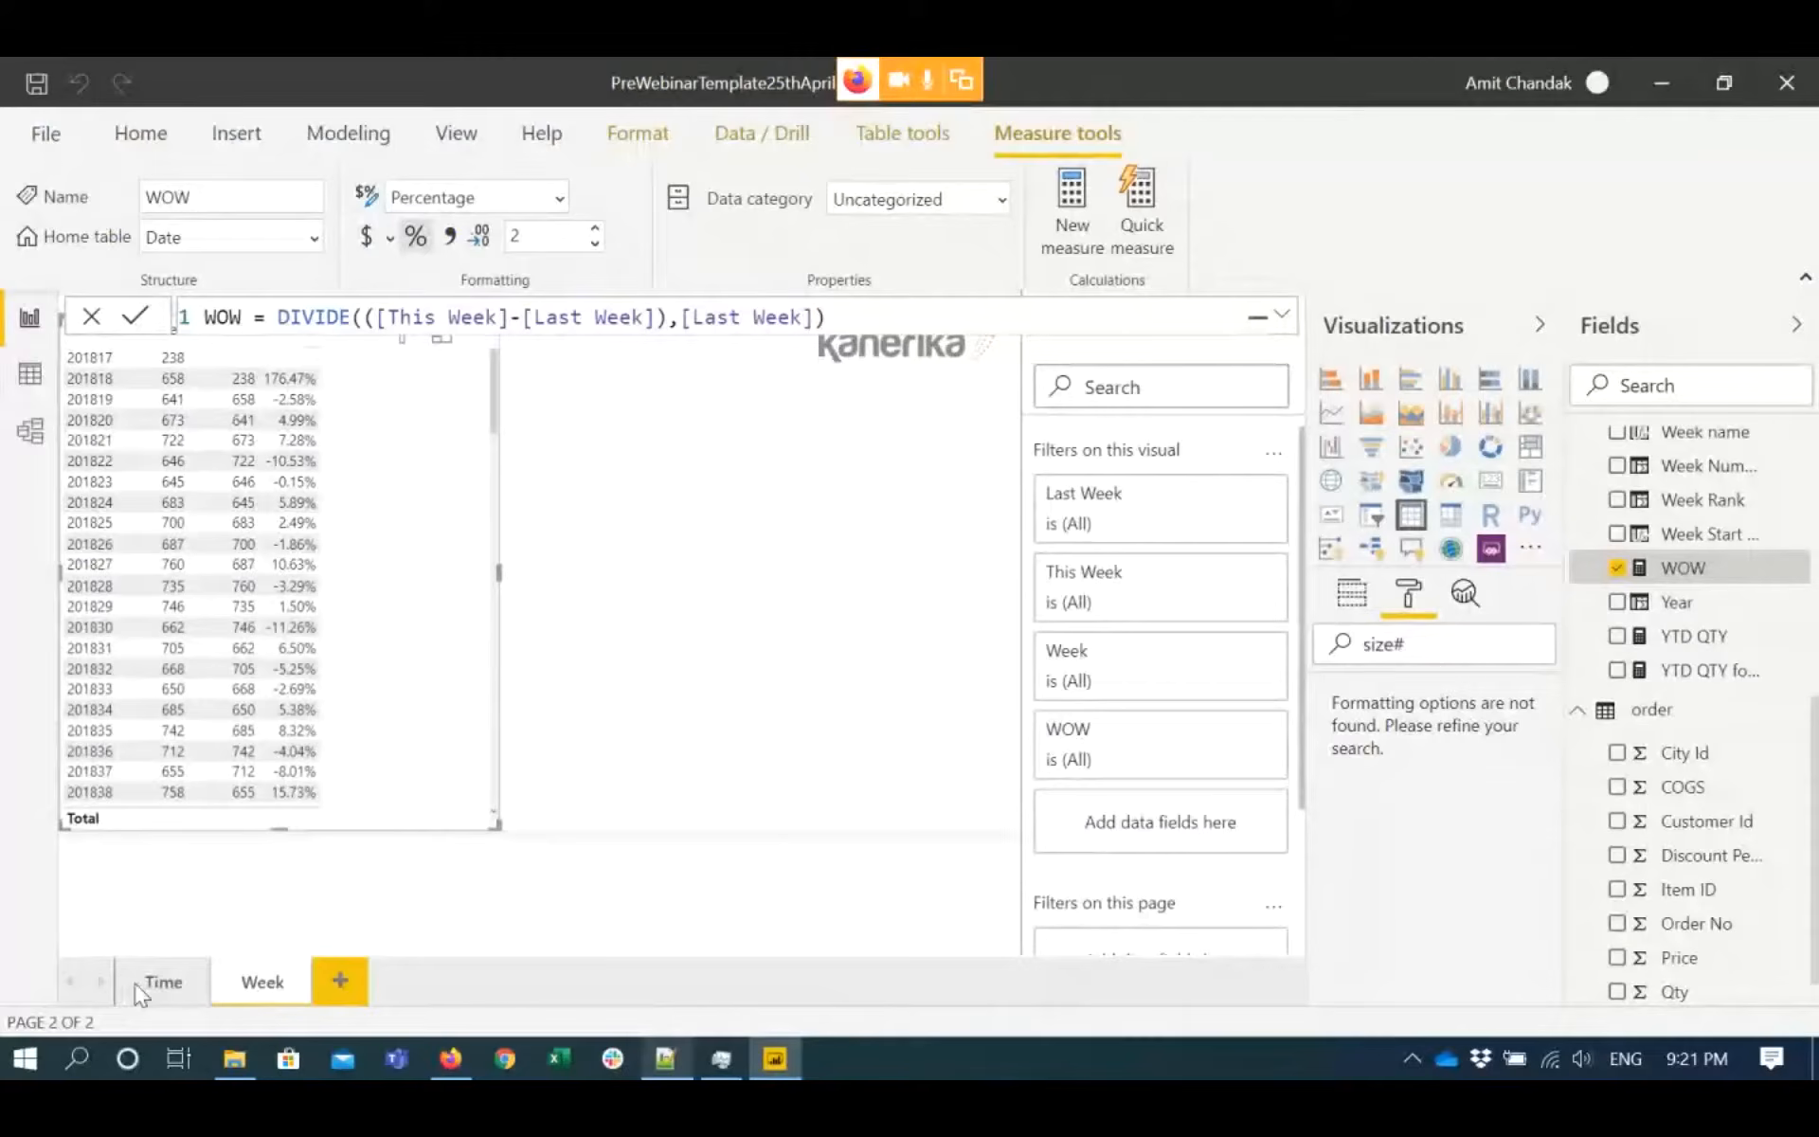
# - On the Time page, add a table of Year and Qty and move it lower to clear space above it
pyautogui.click(163, 985)
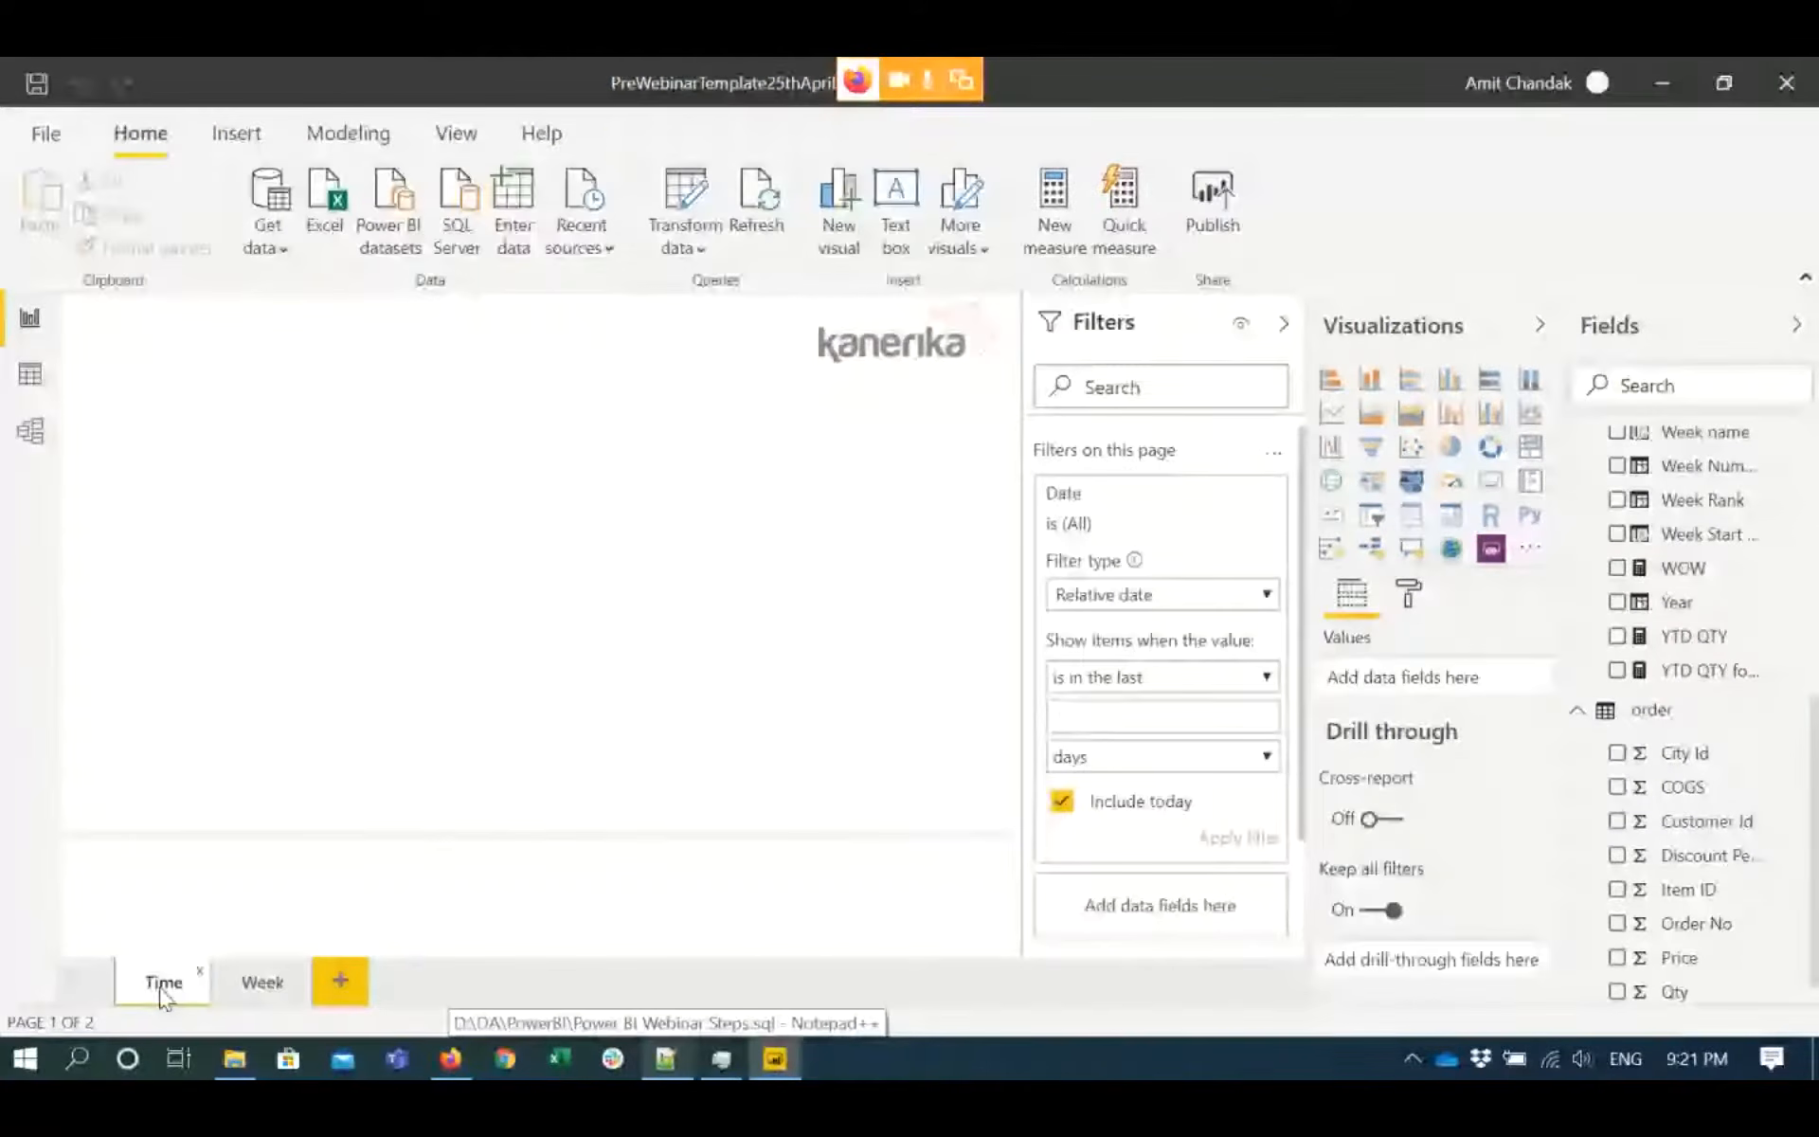
pyautogui.click(1616, 602)
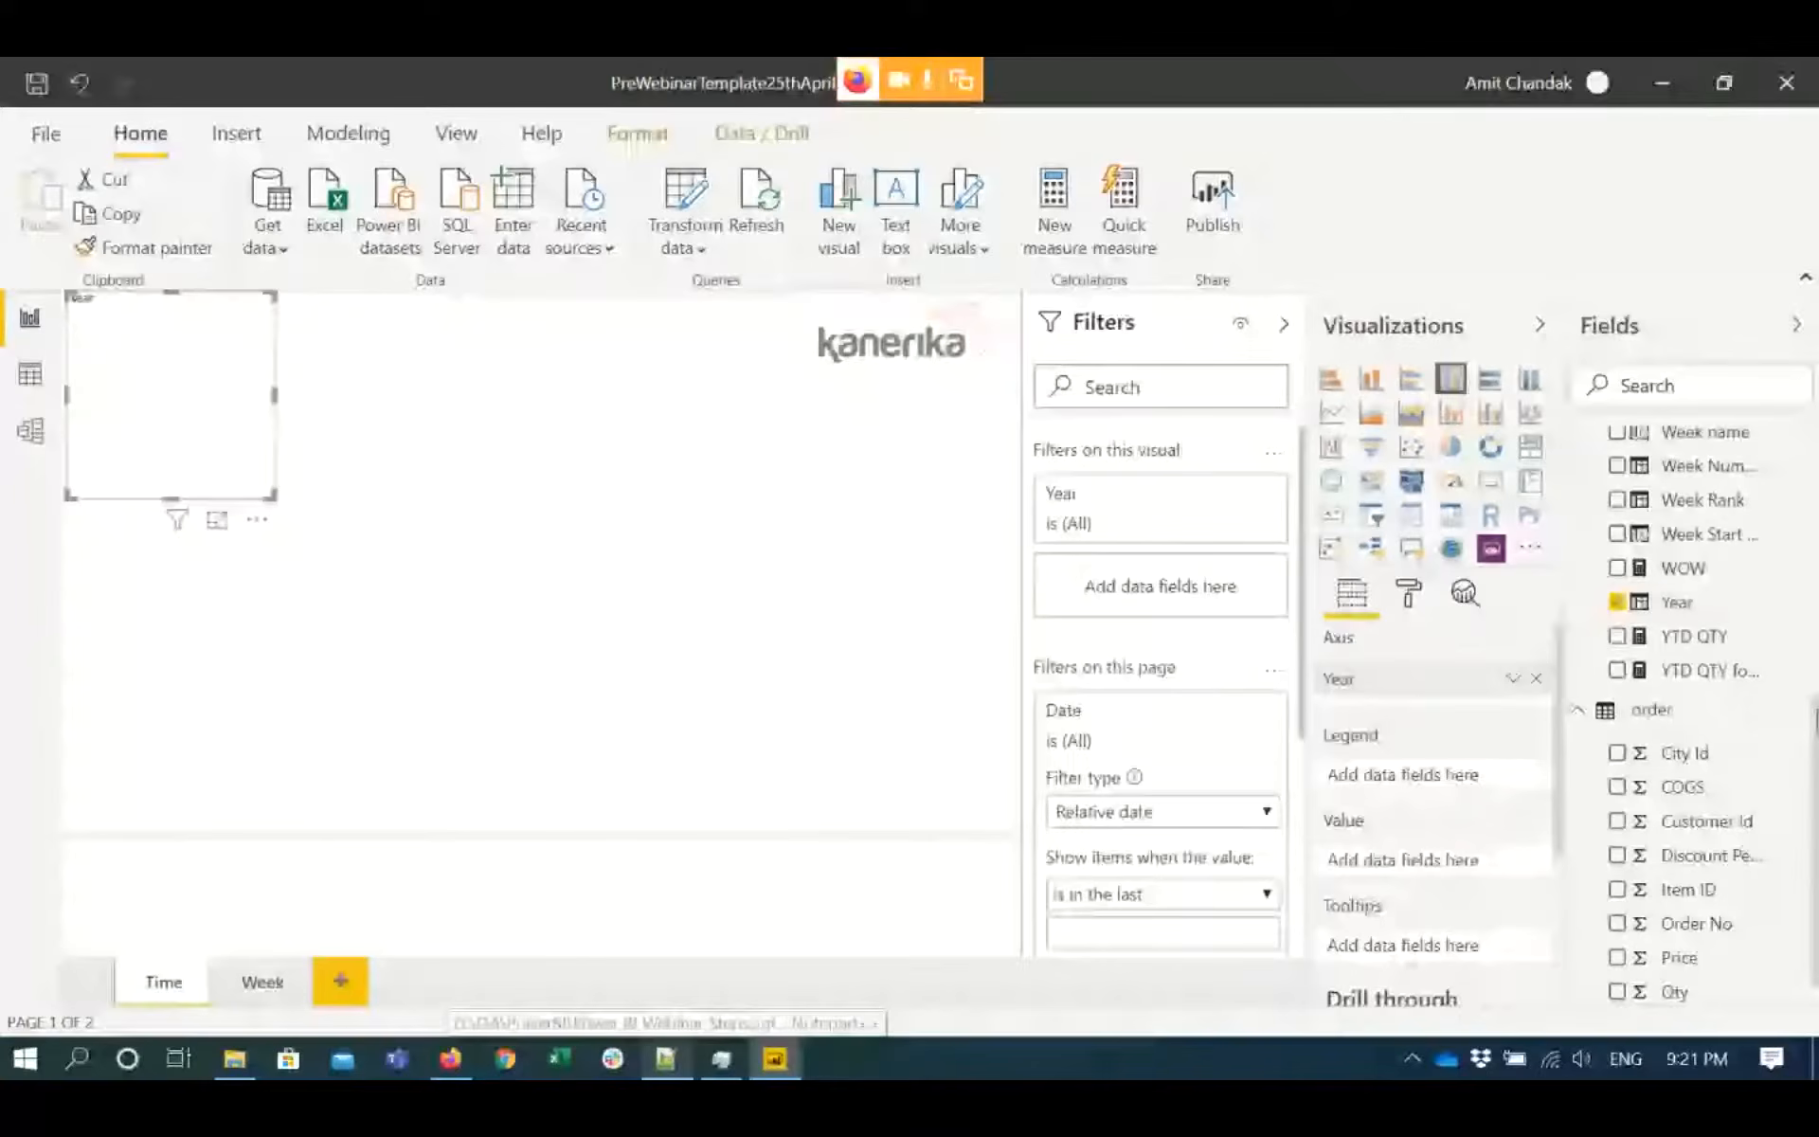
pyautogui.scroll(-1, 1620, 943)
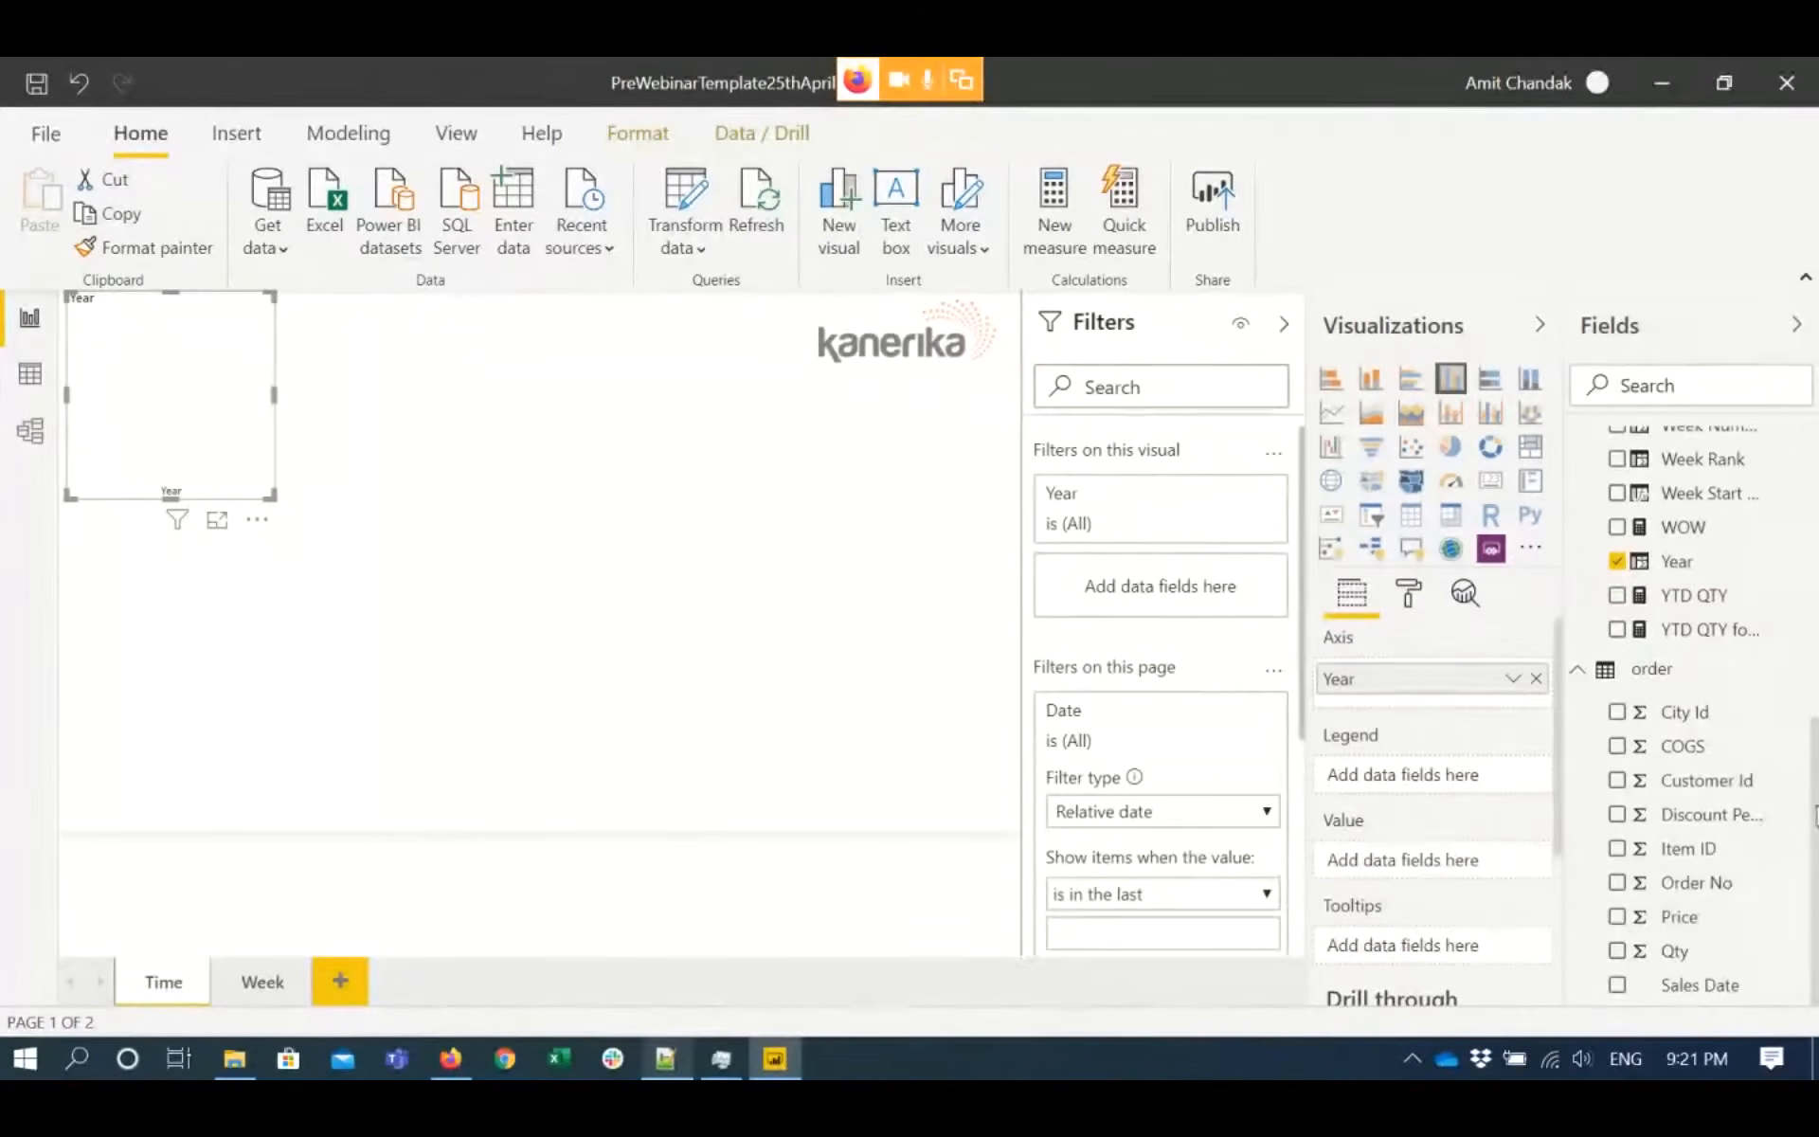
pyautogui.click(1616, 951)
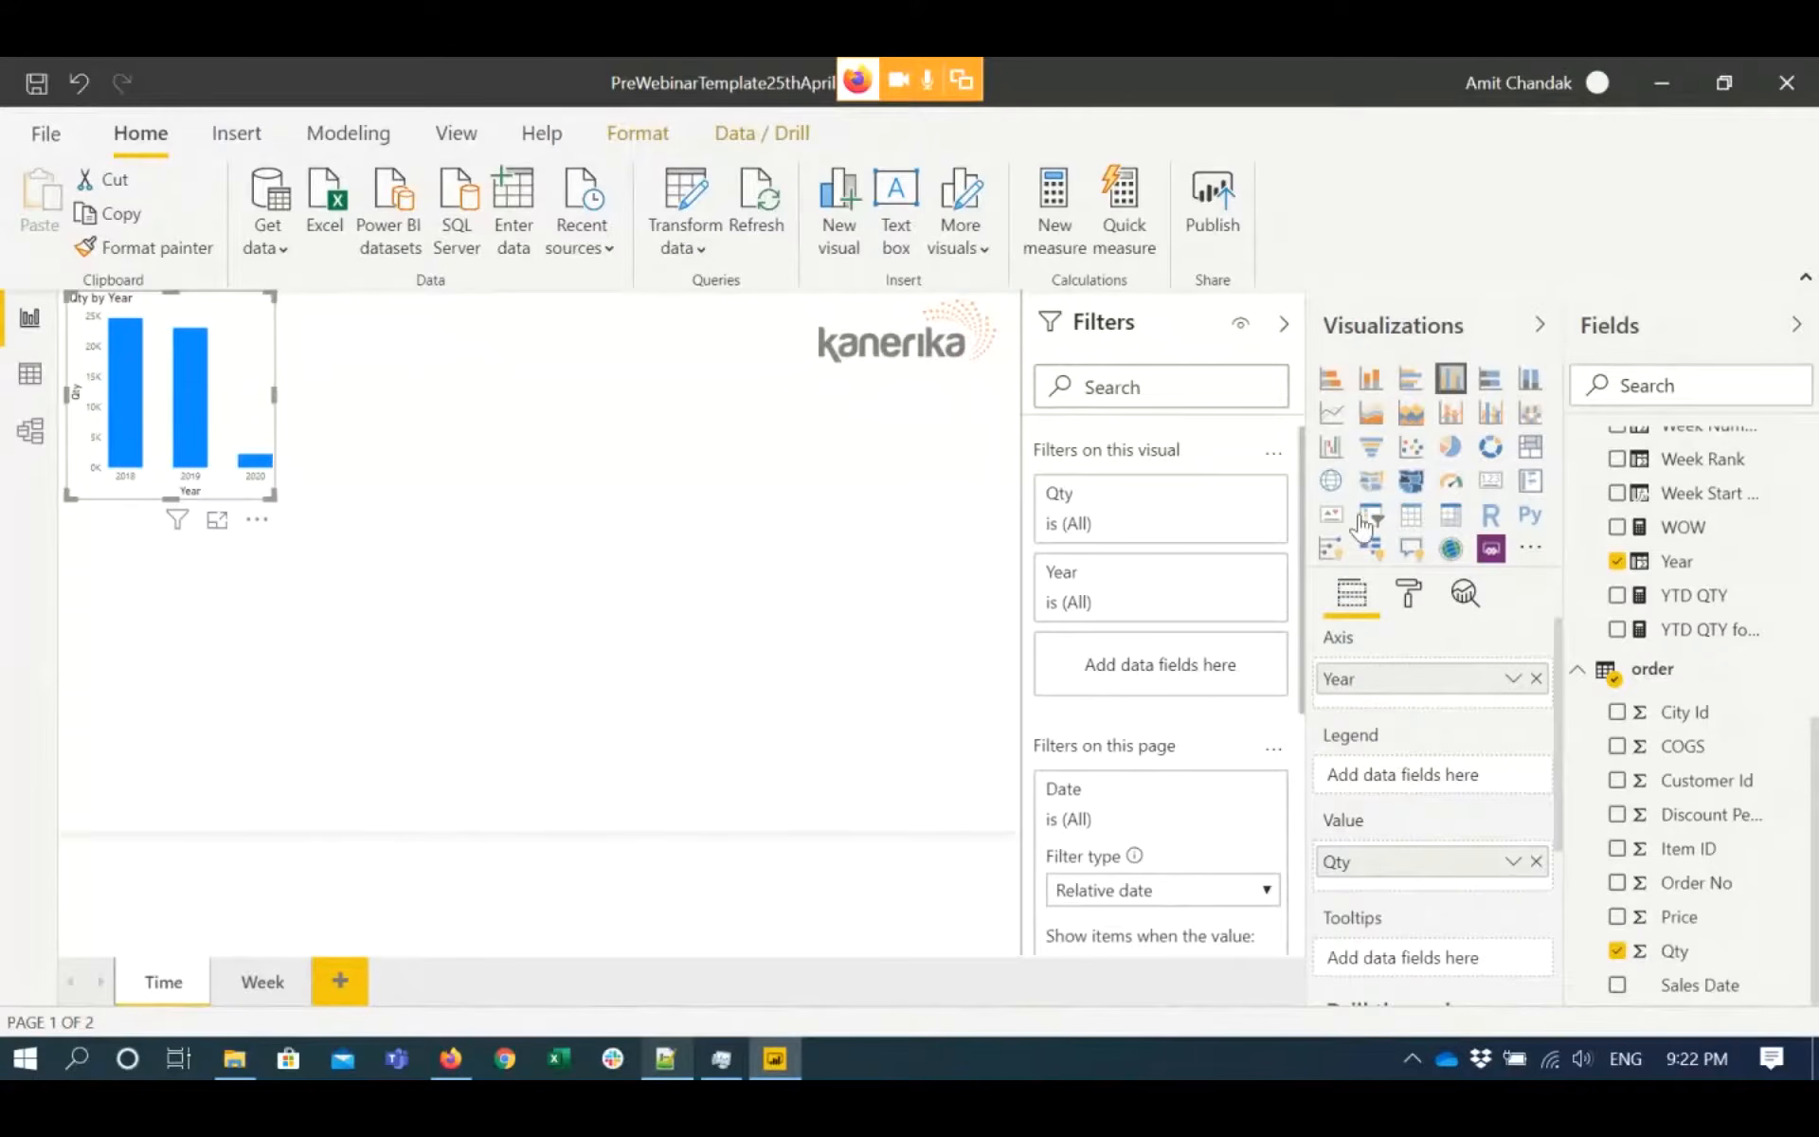
pyautogui.click(1411, 528)
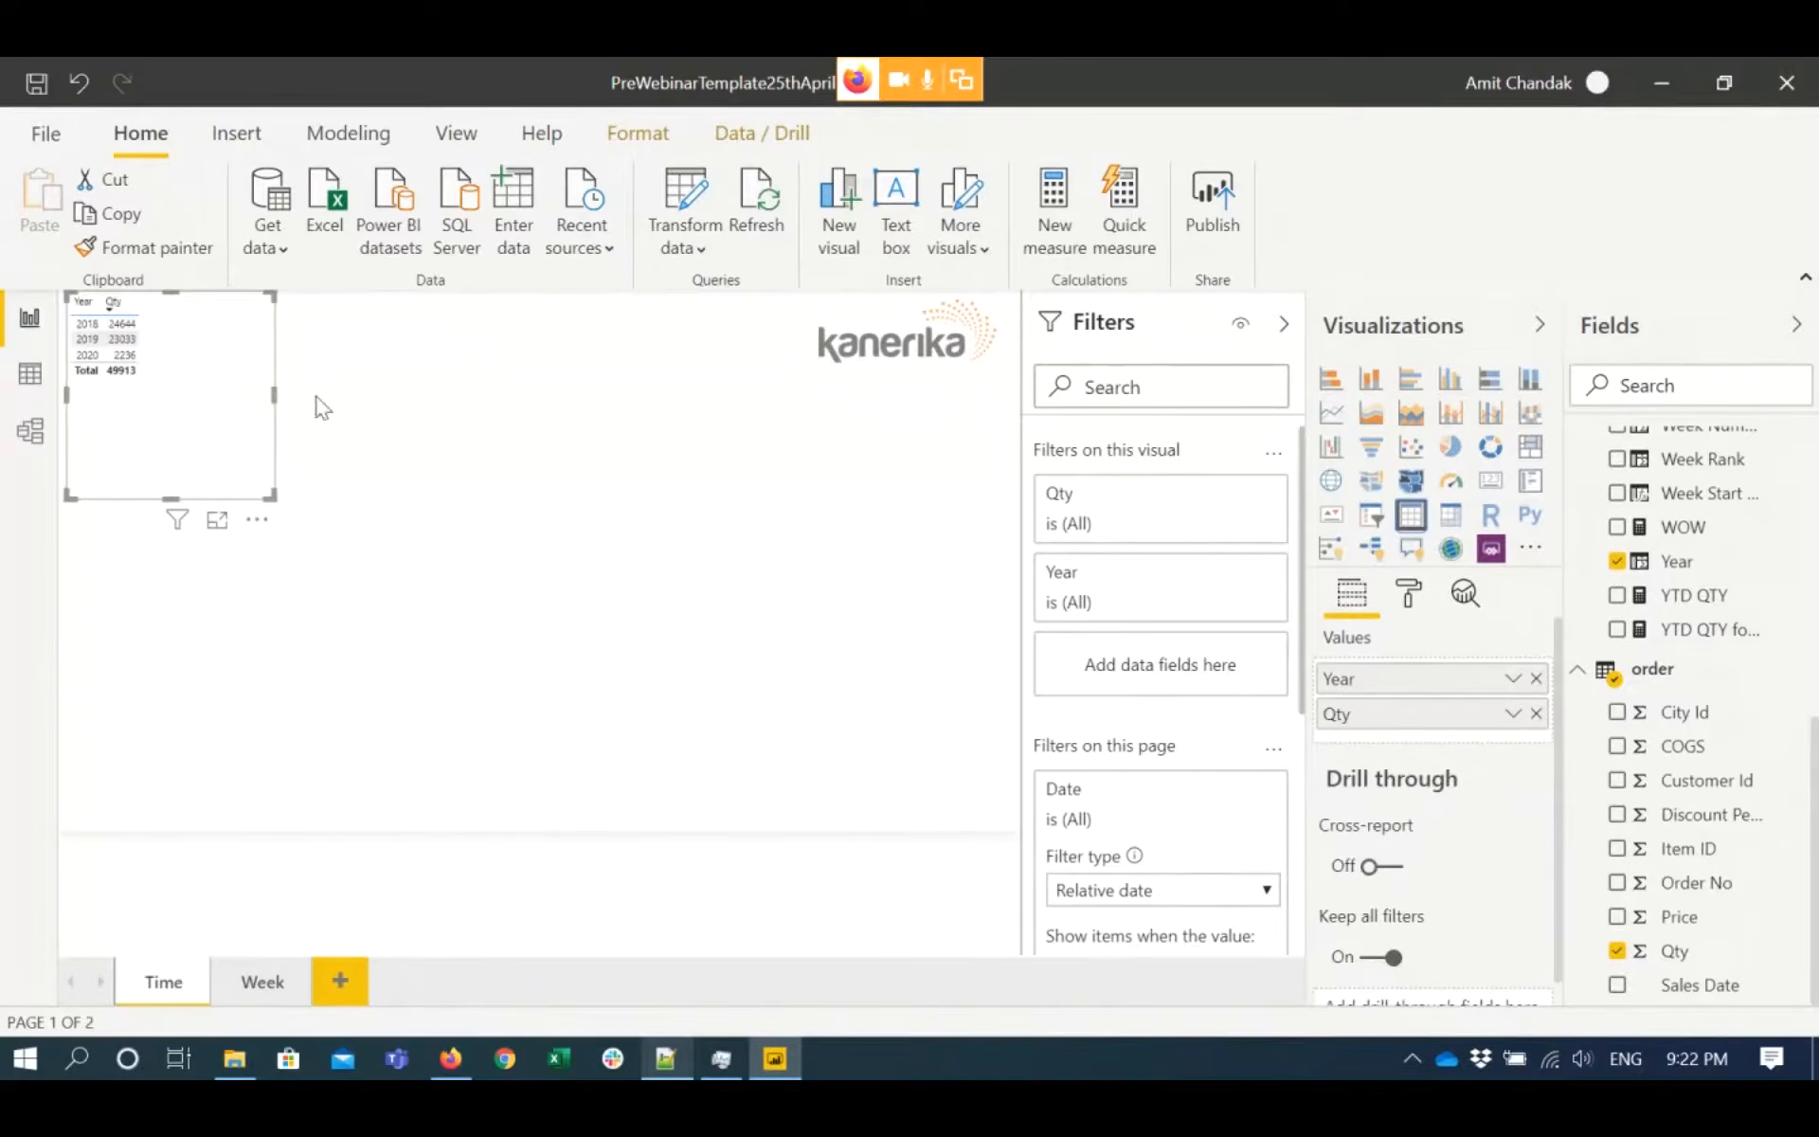
pyautogui.moveTo(225, 424); pyautogui.dragTo(214, 514)
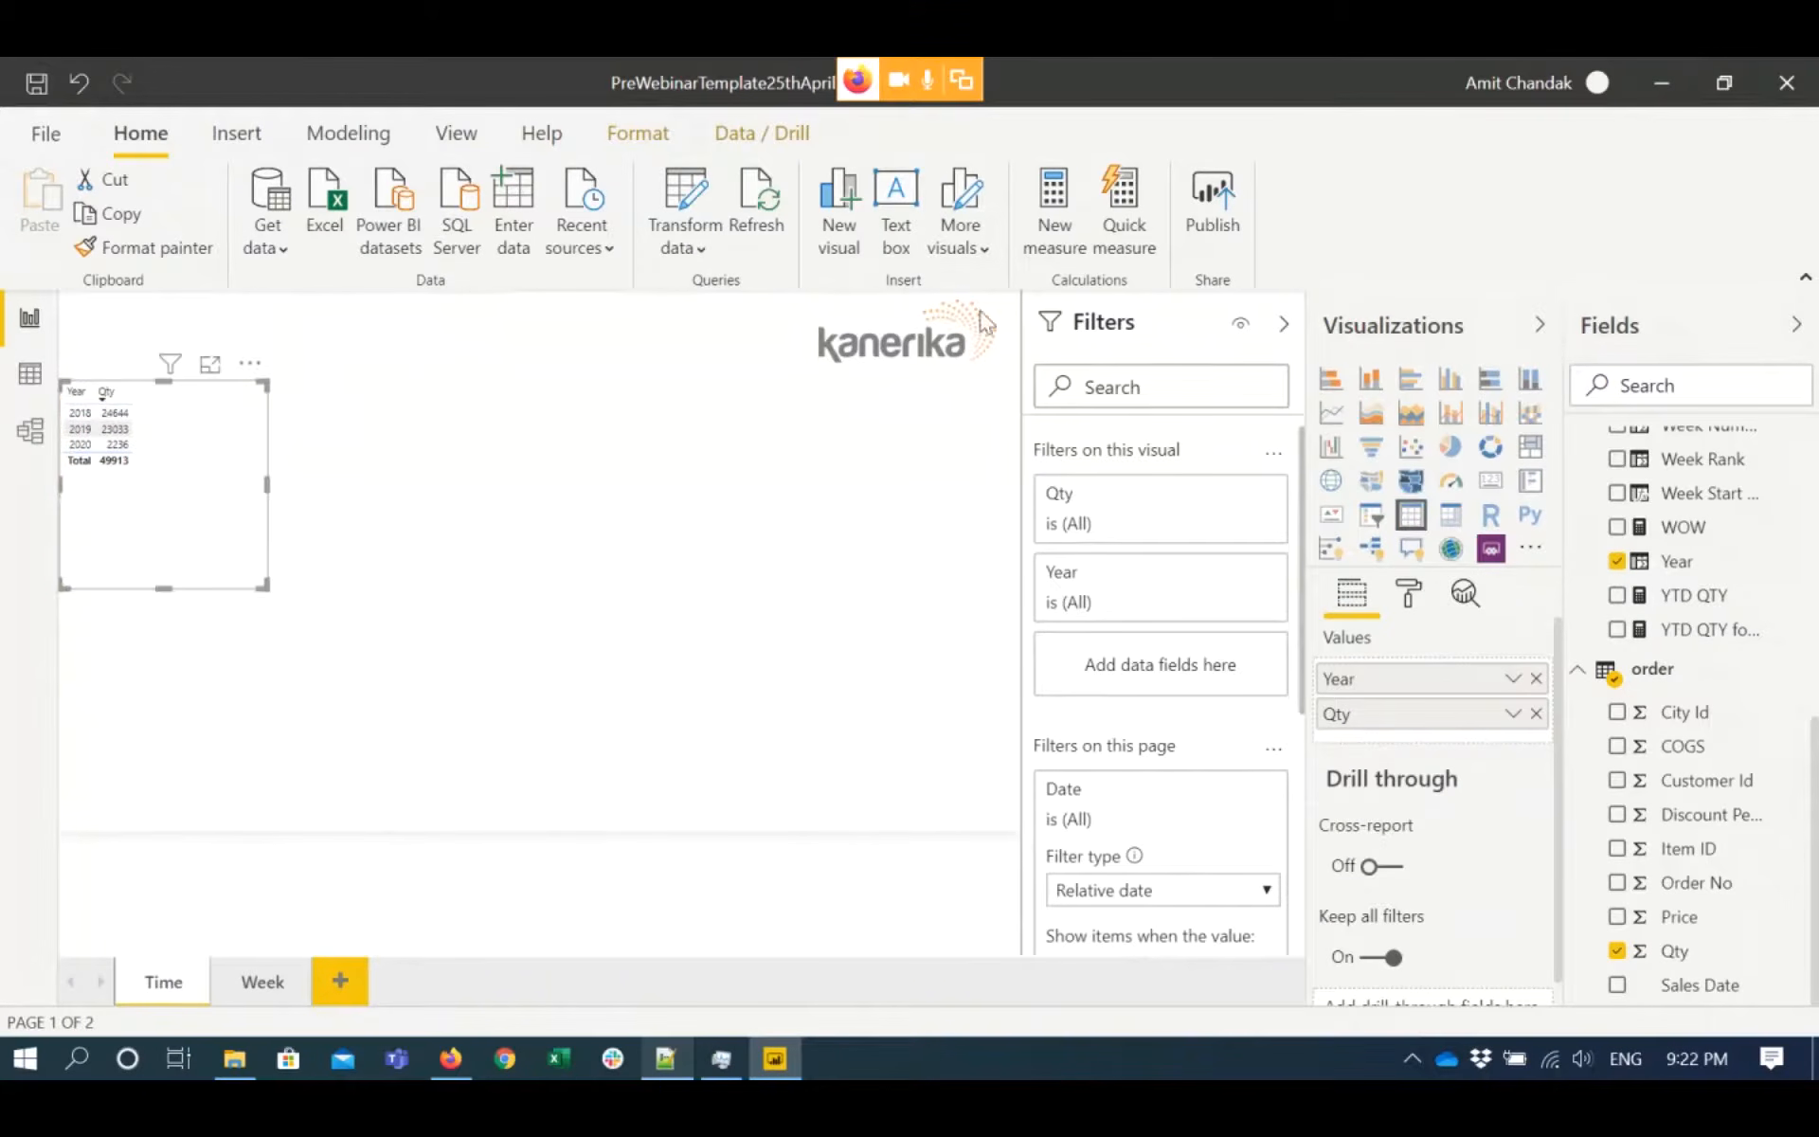
# - Create the measure YTD QTY forced 2 from the copied definition, summing Qty over DATESYTD with MONTH('Date'[Date])<=_max, where _max is MONTH(today())
pyautogui.click(1050, 235)
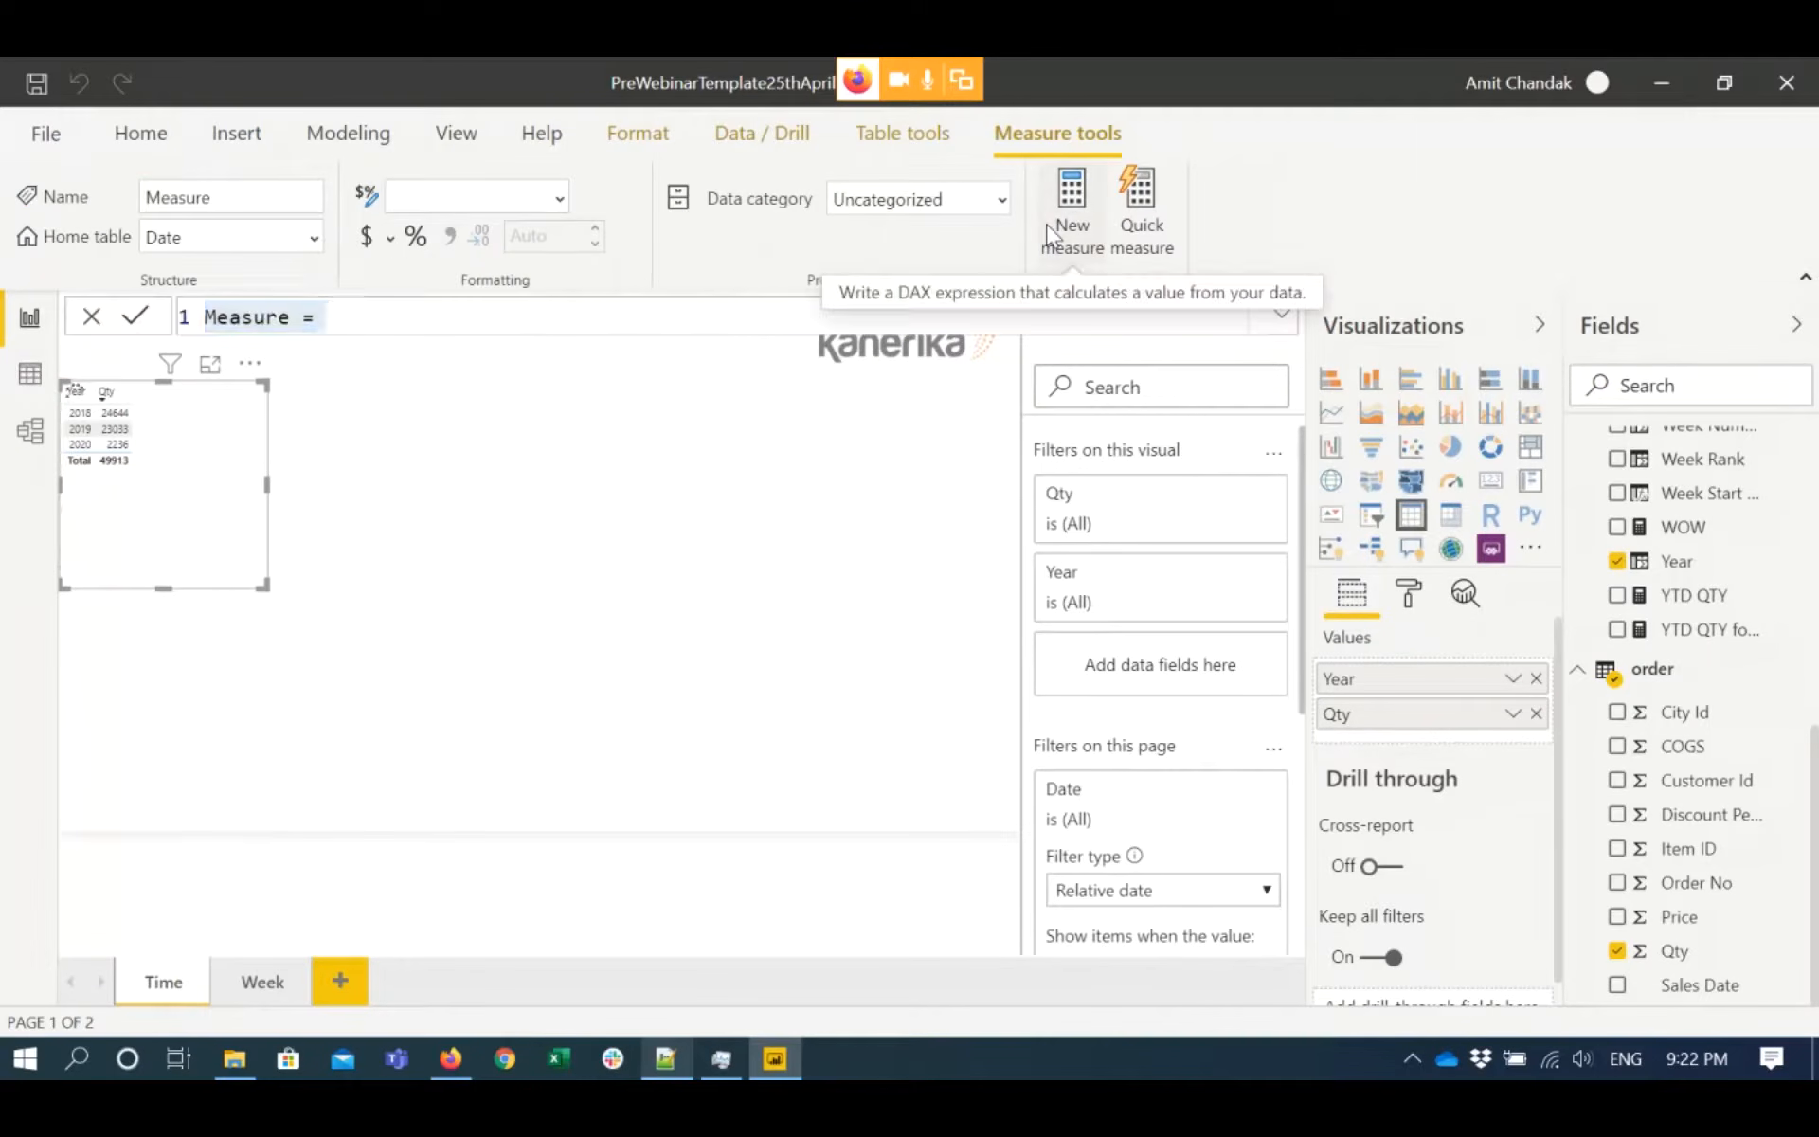
pyautogui.write("YTD QTY forced 2= var _max = MONTH(today()) return calculate(Sum('order'[Qty]),DATESYTD('Date'[Date]),MONTH('Date'[Date])<=_max)")
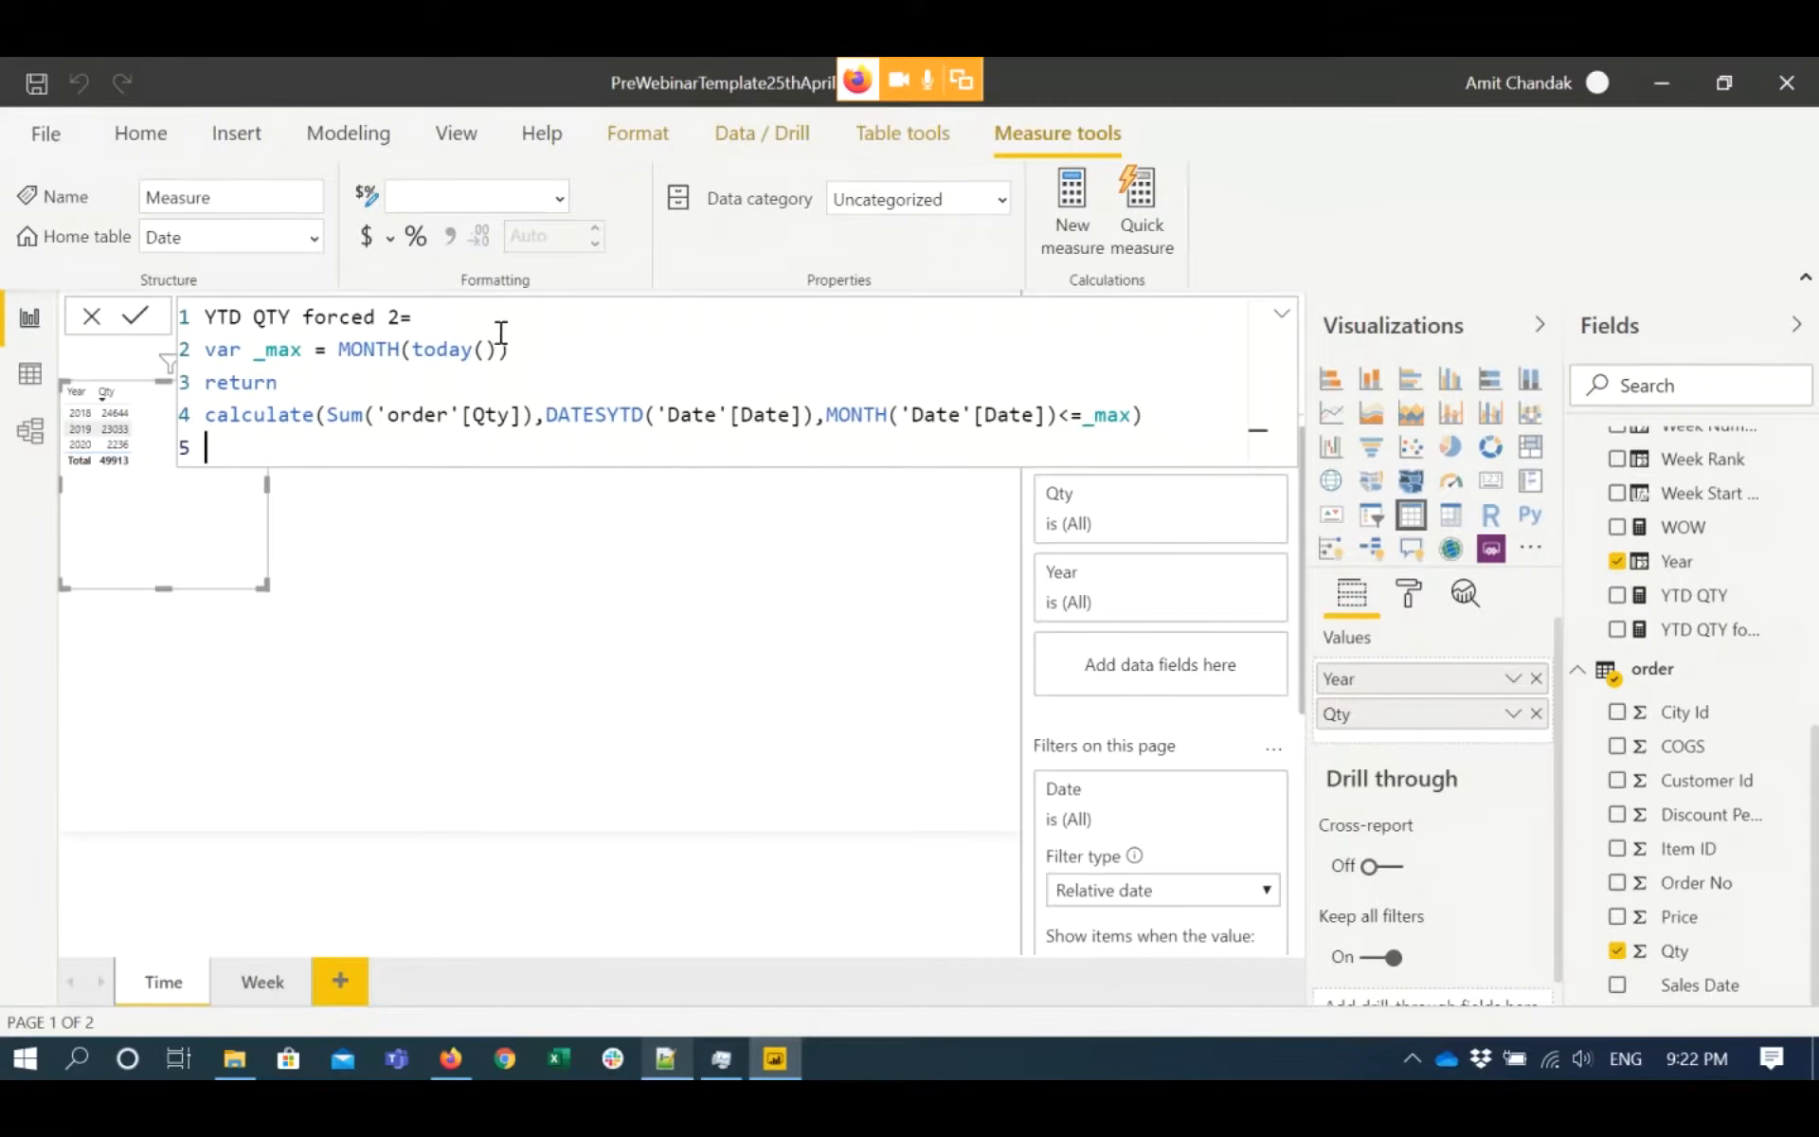
pyautogui.doubleClick(366, 351)
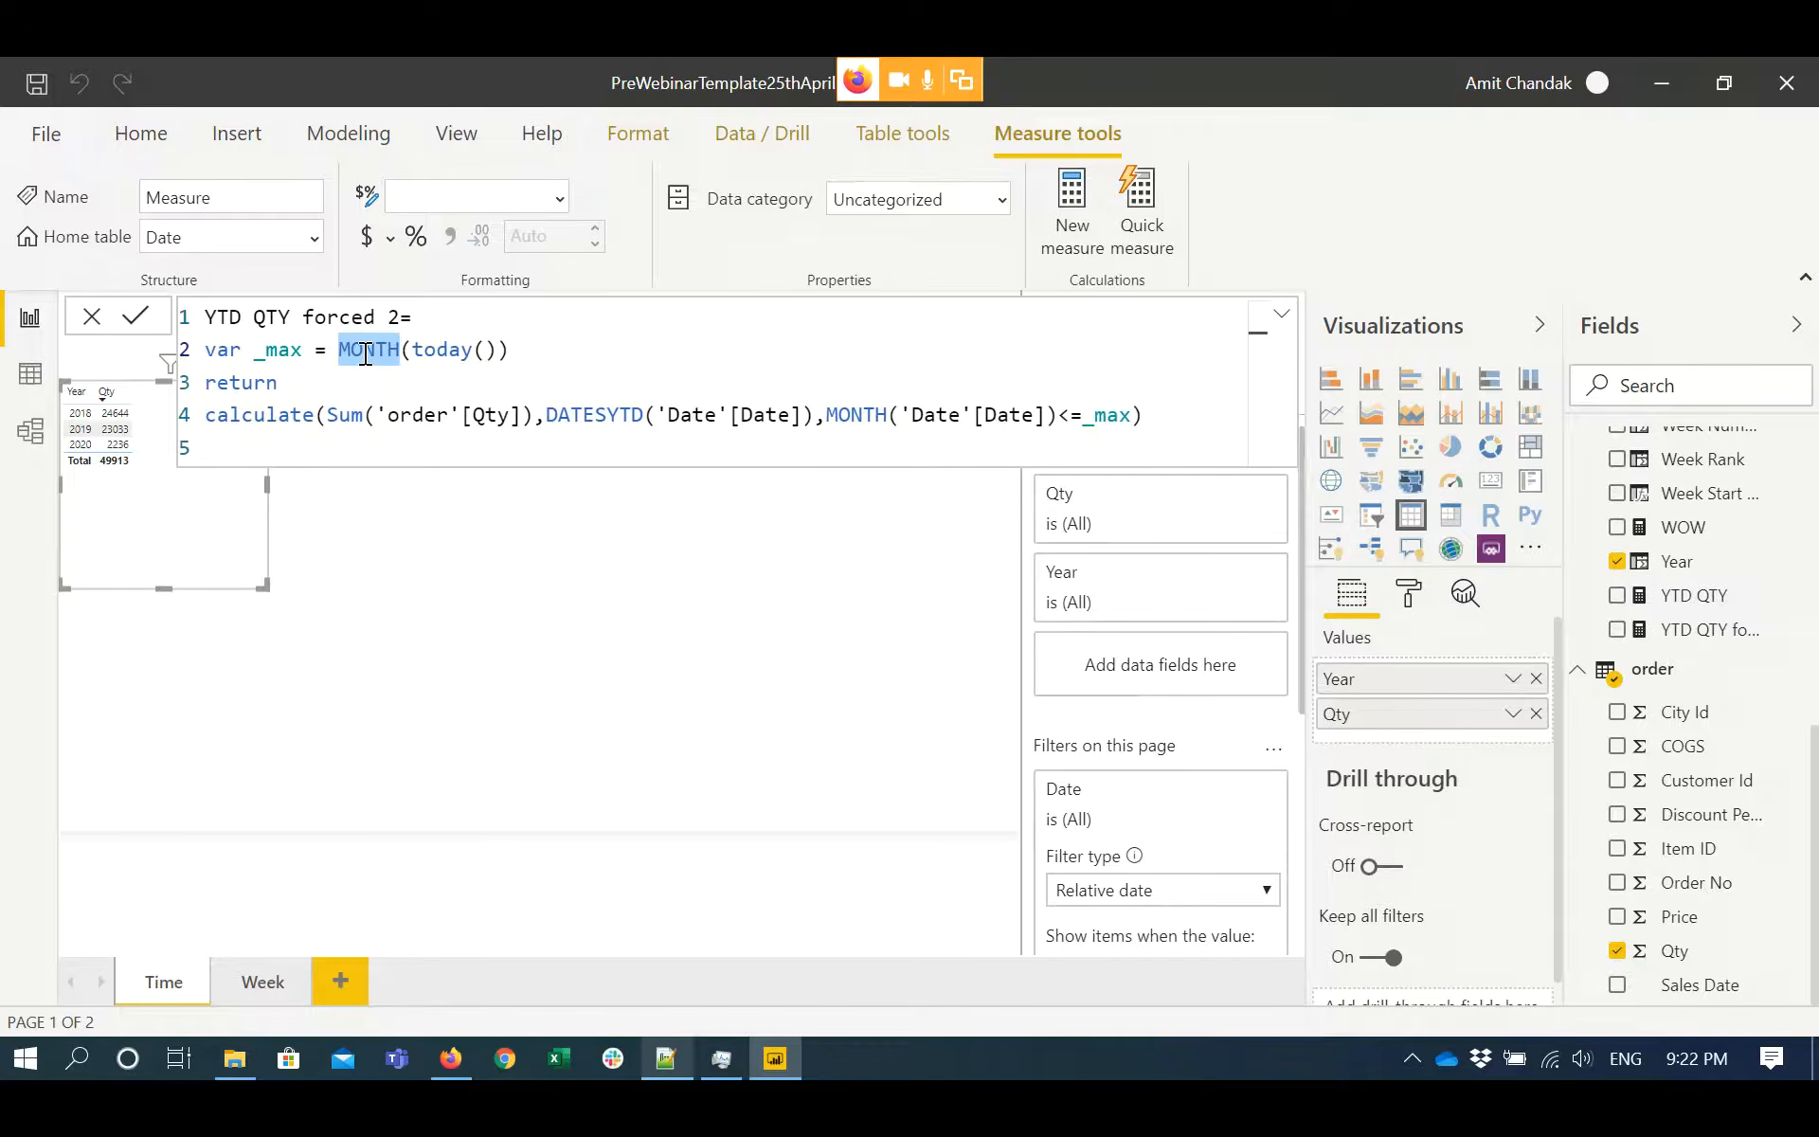
pyautogui.click(529, 348)
pyautogui.moveTo(509, 350); pyautogui.dragTo(339, 352)
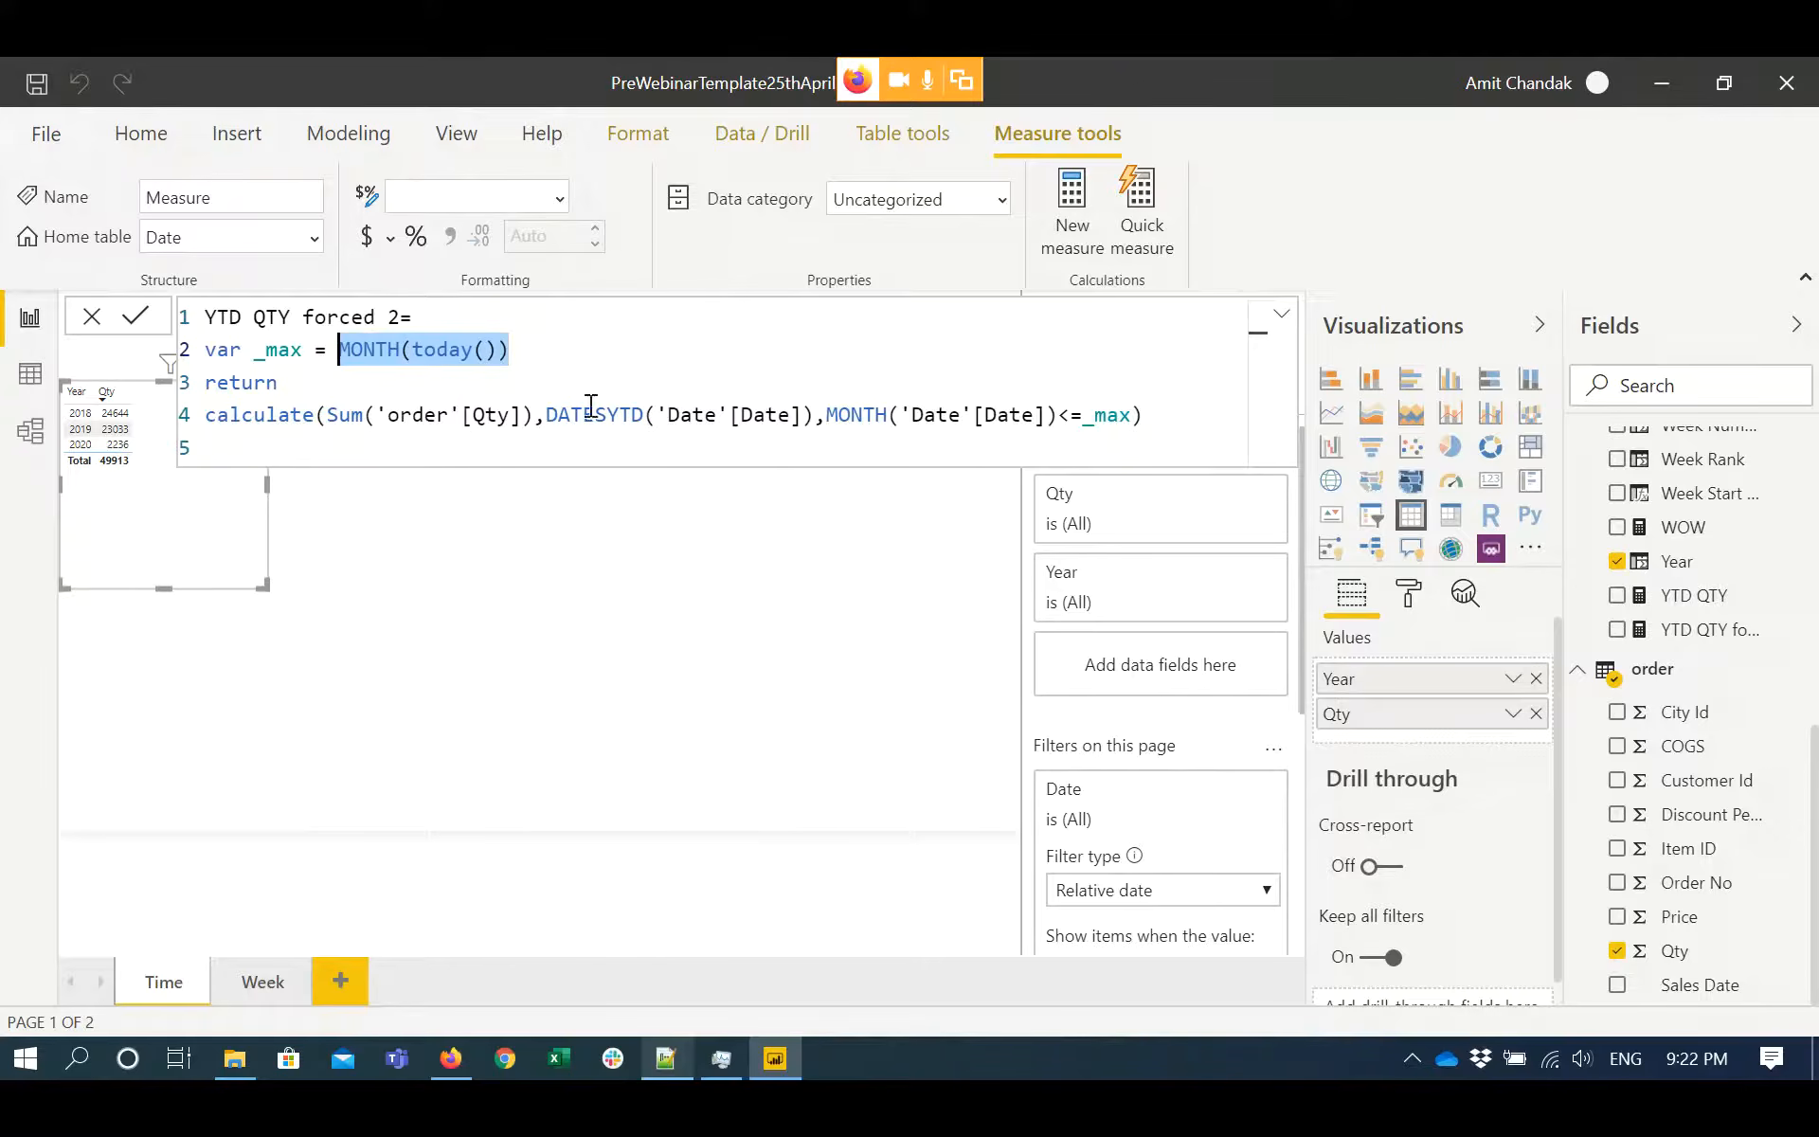
pyautogui.moveTo(1057, 418); pyautogui.dragTo(830, 422)
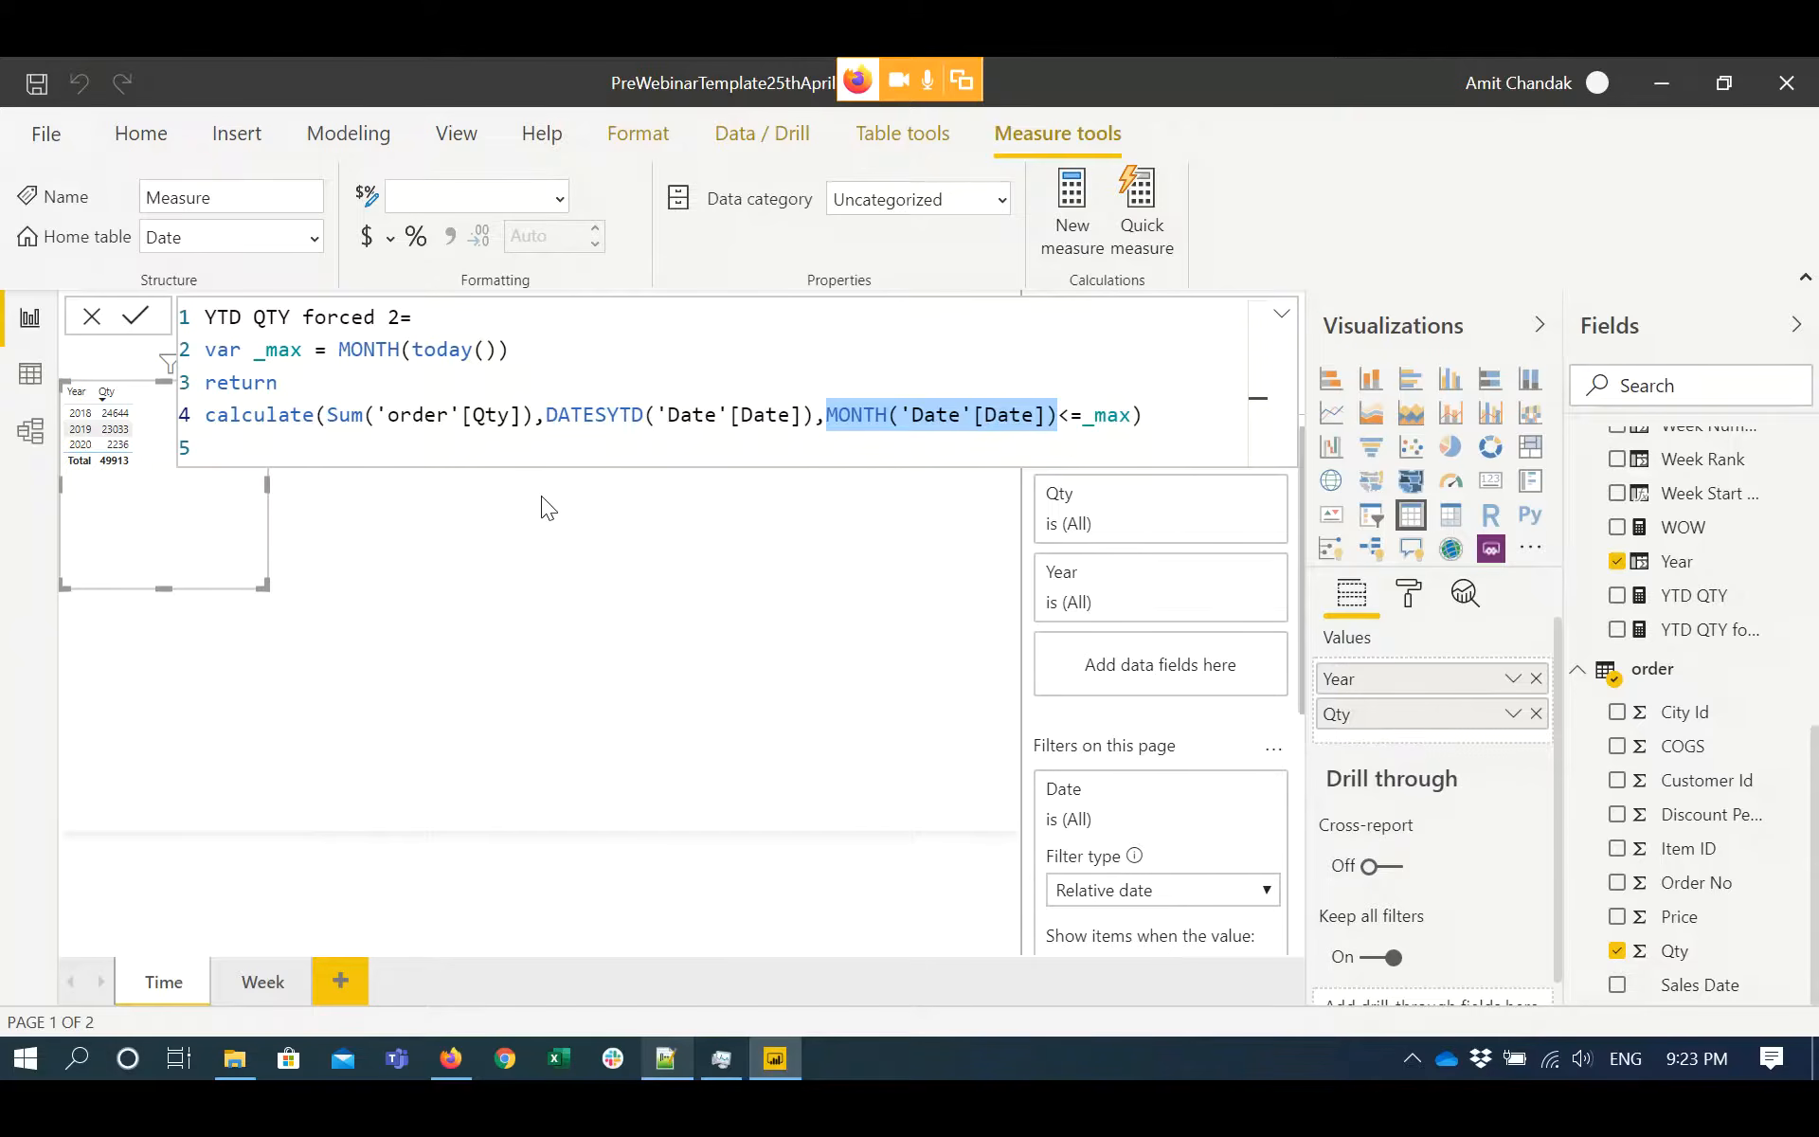
pyautogui.press('Return')
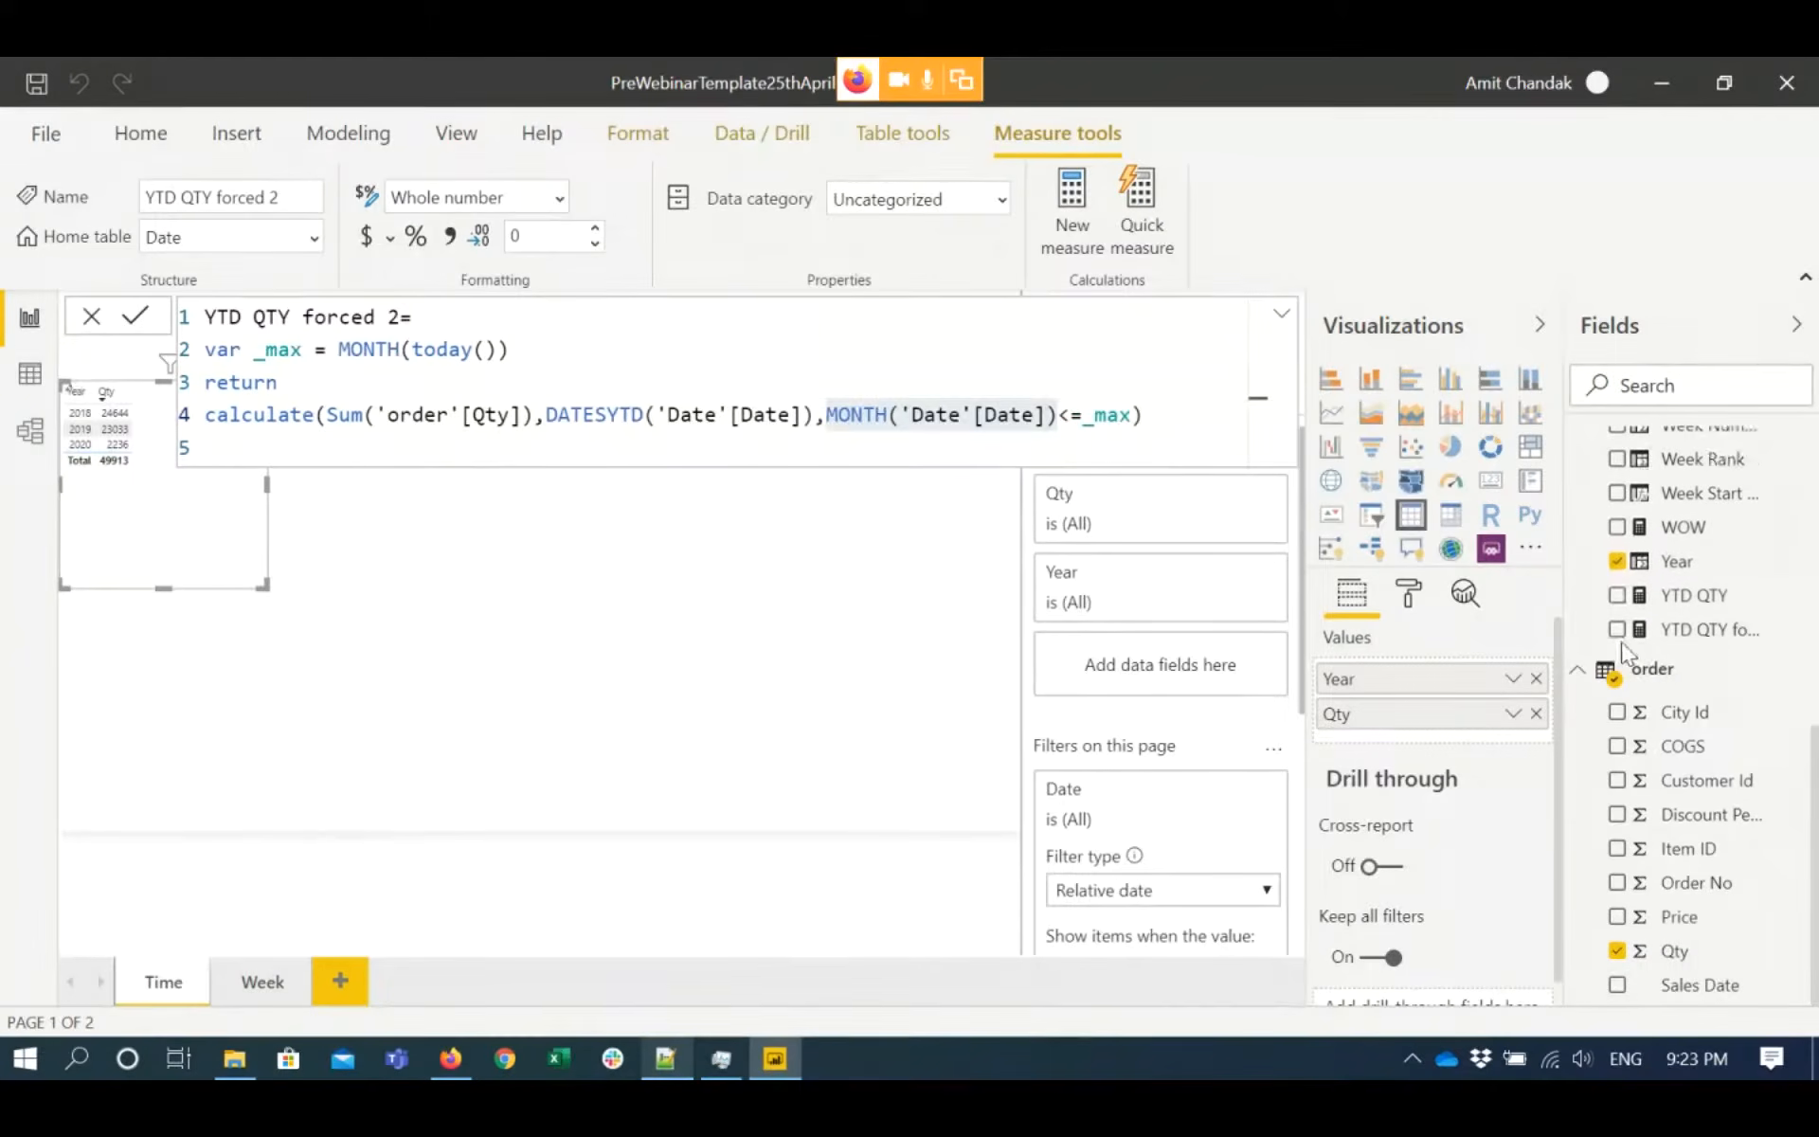
# - Add YTD QTY forced 2 to the Year and Qty table and move the table below the formula editor
pyautogui.click(1616, 630)
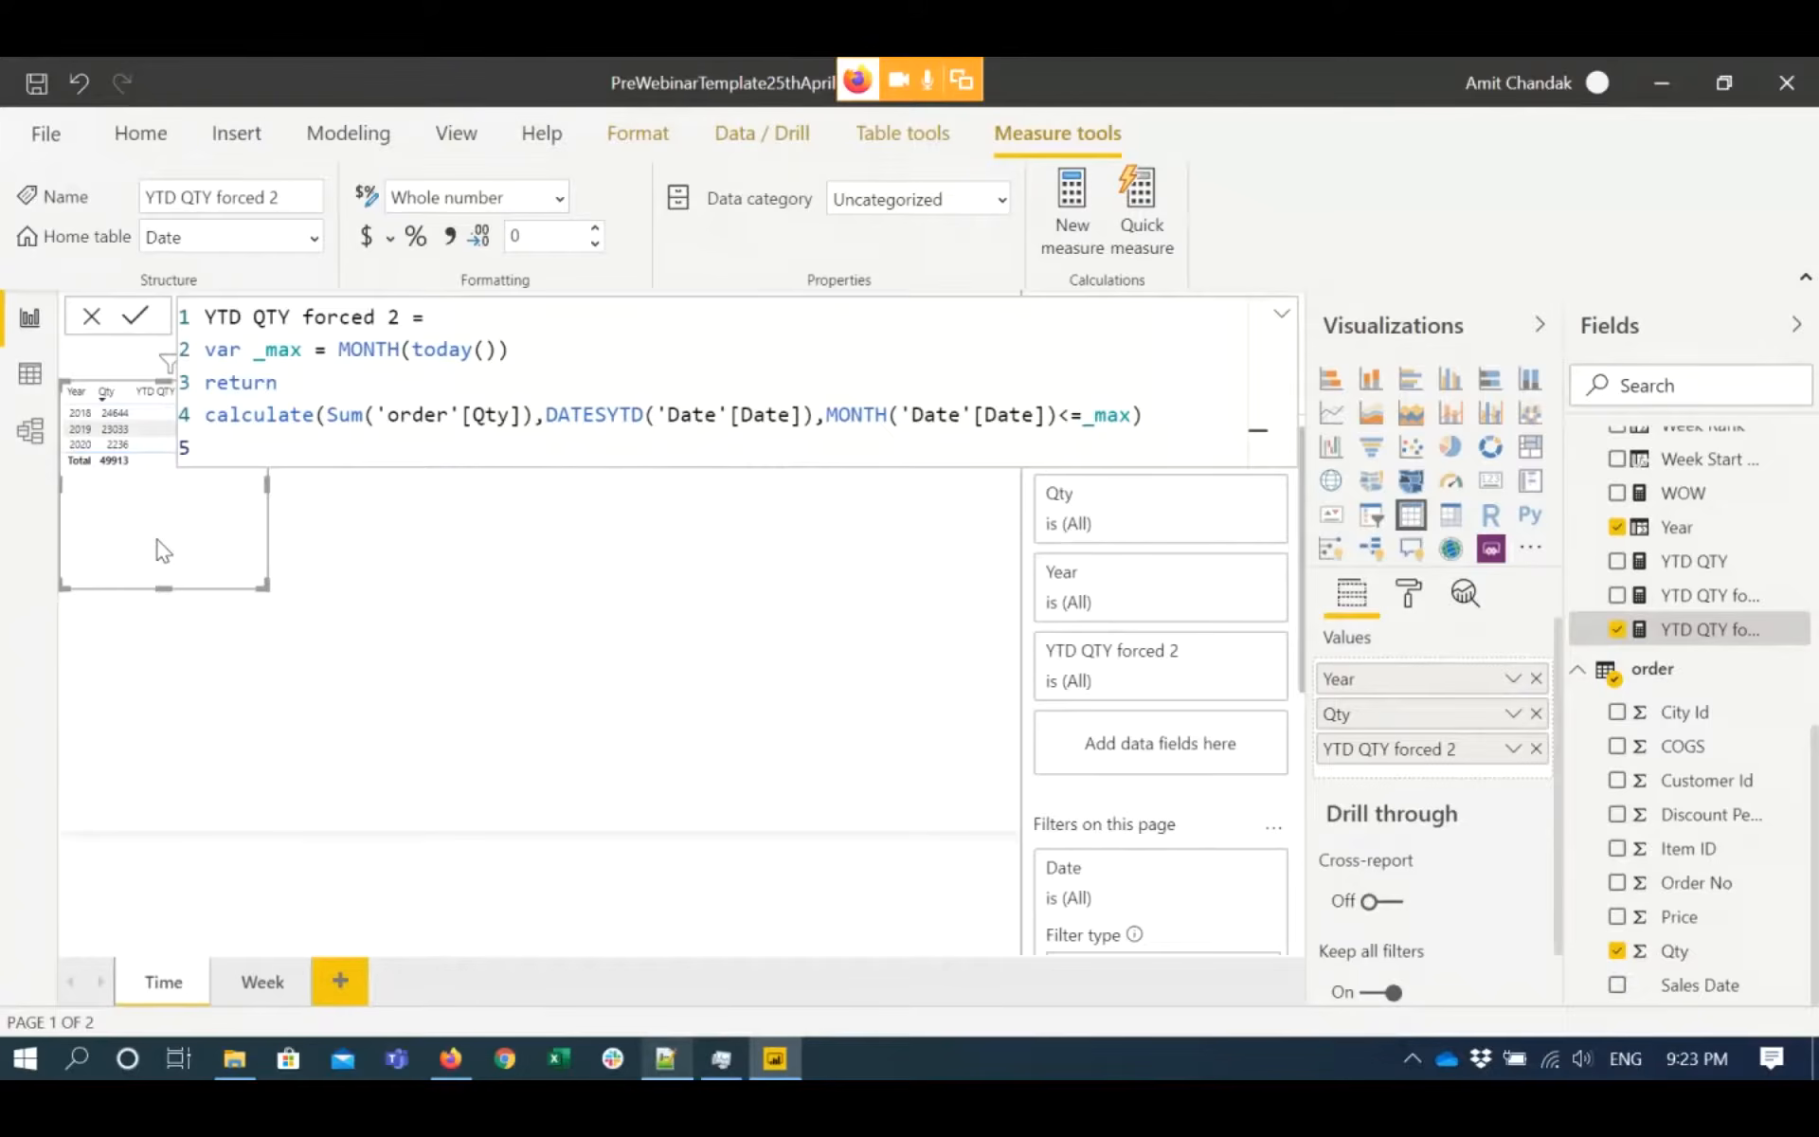
pyautogui.moveTo(163, 550); pyautogui.dragTo(164, 650)
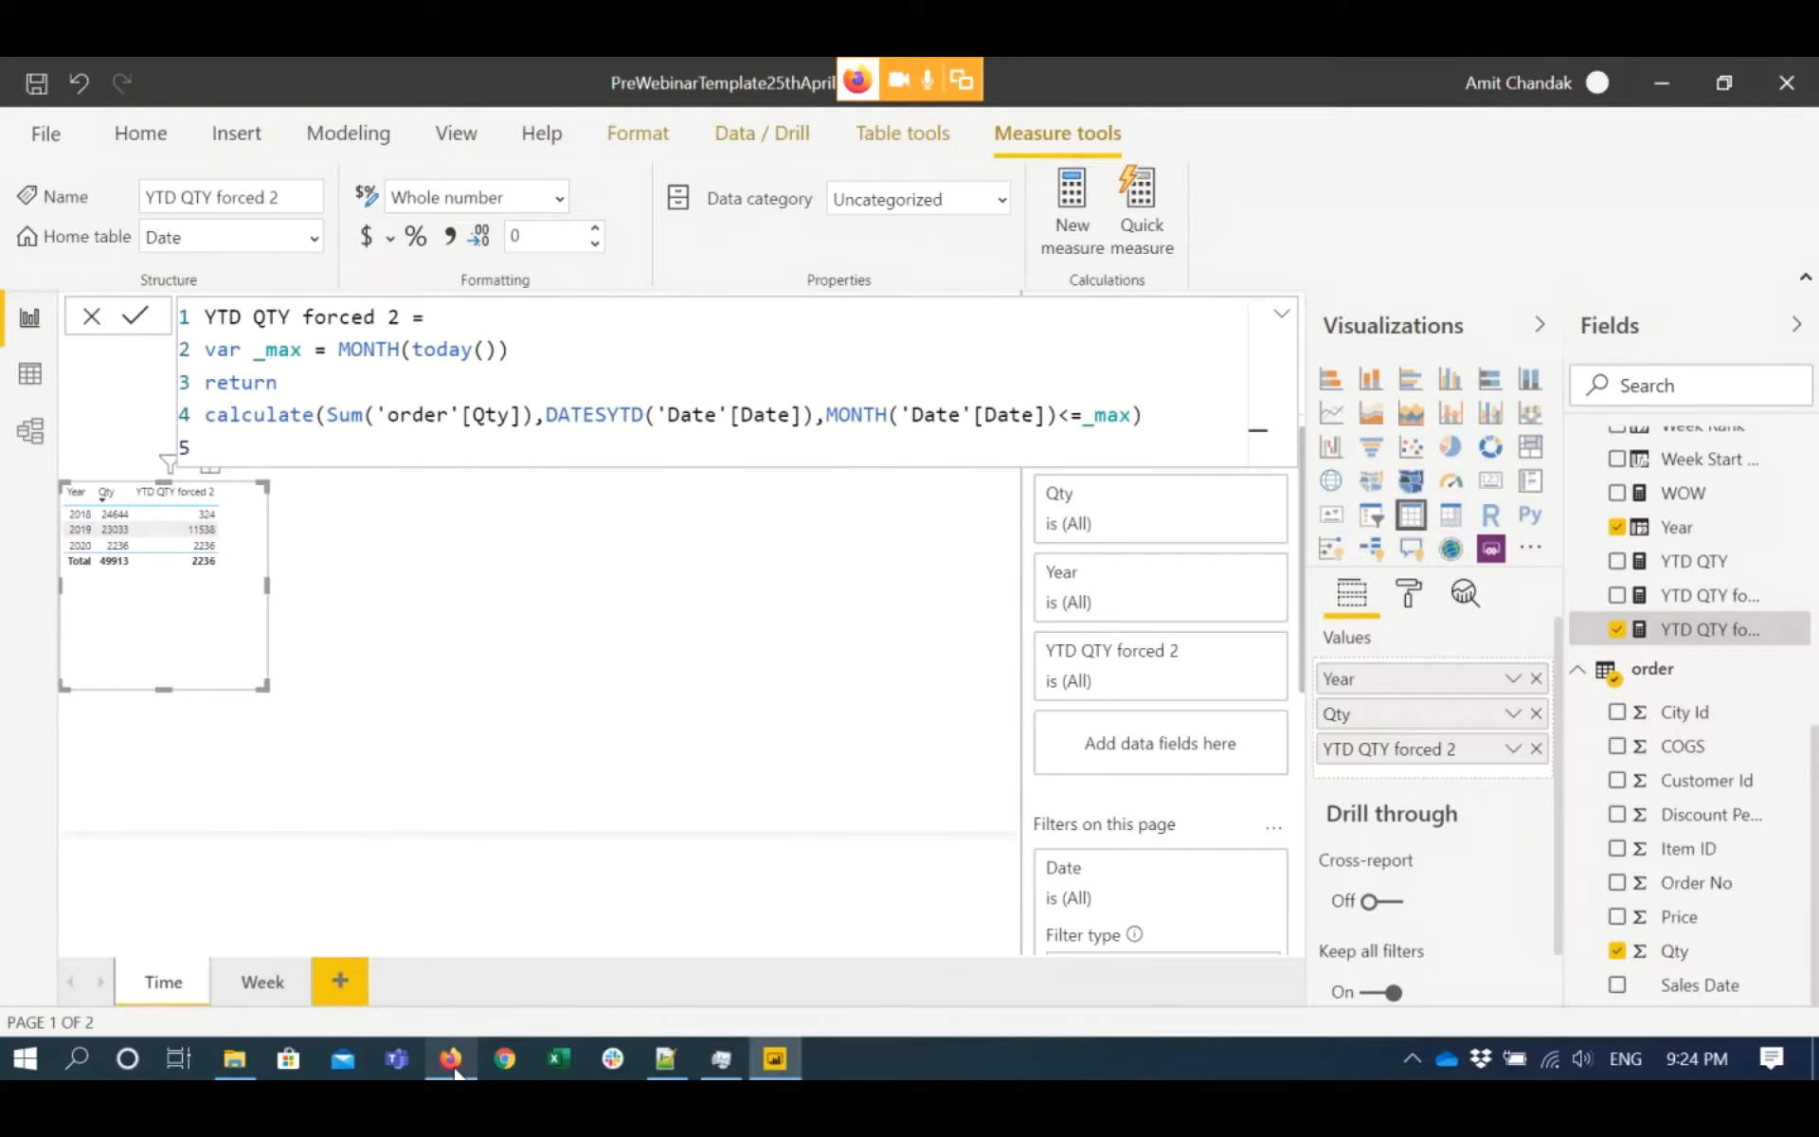
# - In the data view of the Date table, add a calculated column named Start of Year
pyautogui.click(897, 81)
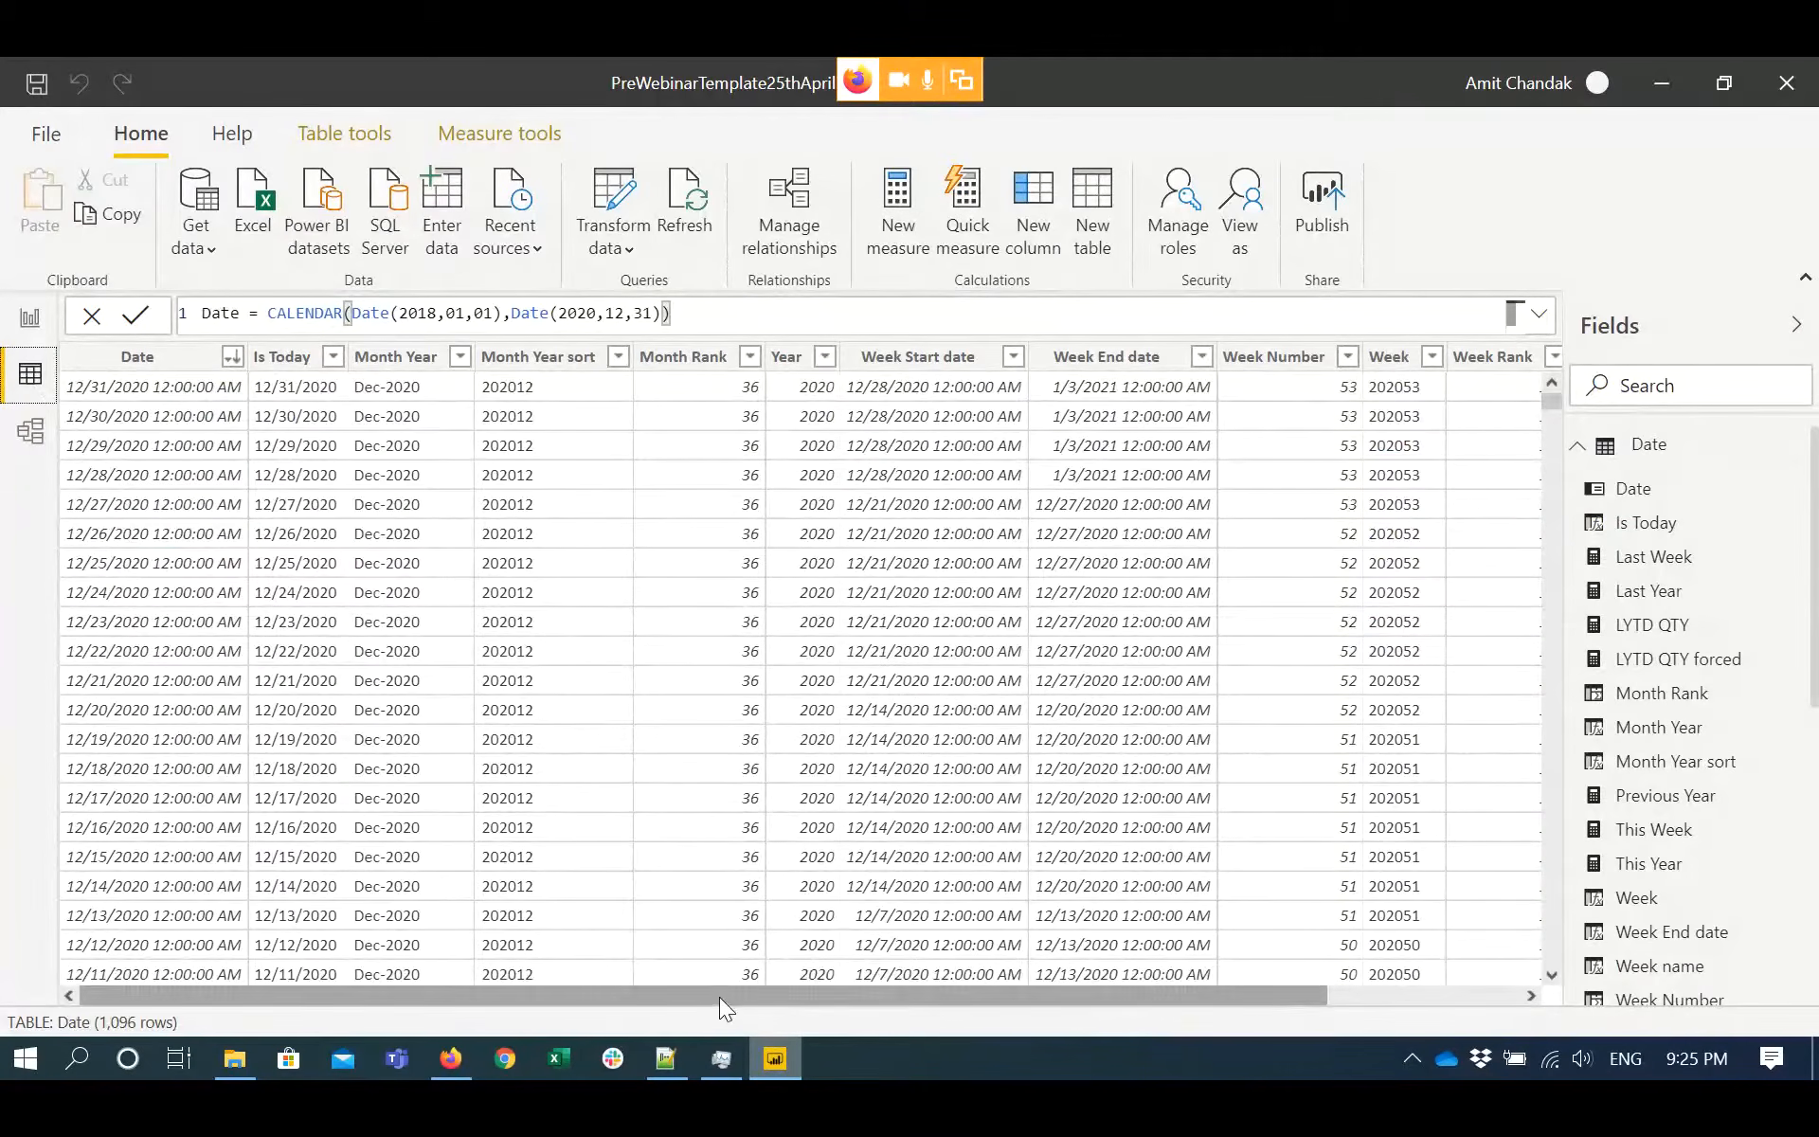
pyautogui.moveTo(719, 994); pyautogui.dragTo(914, 993)
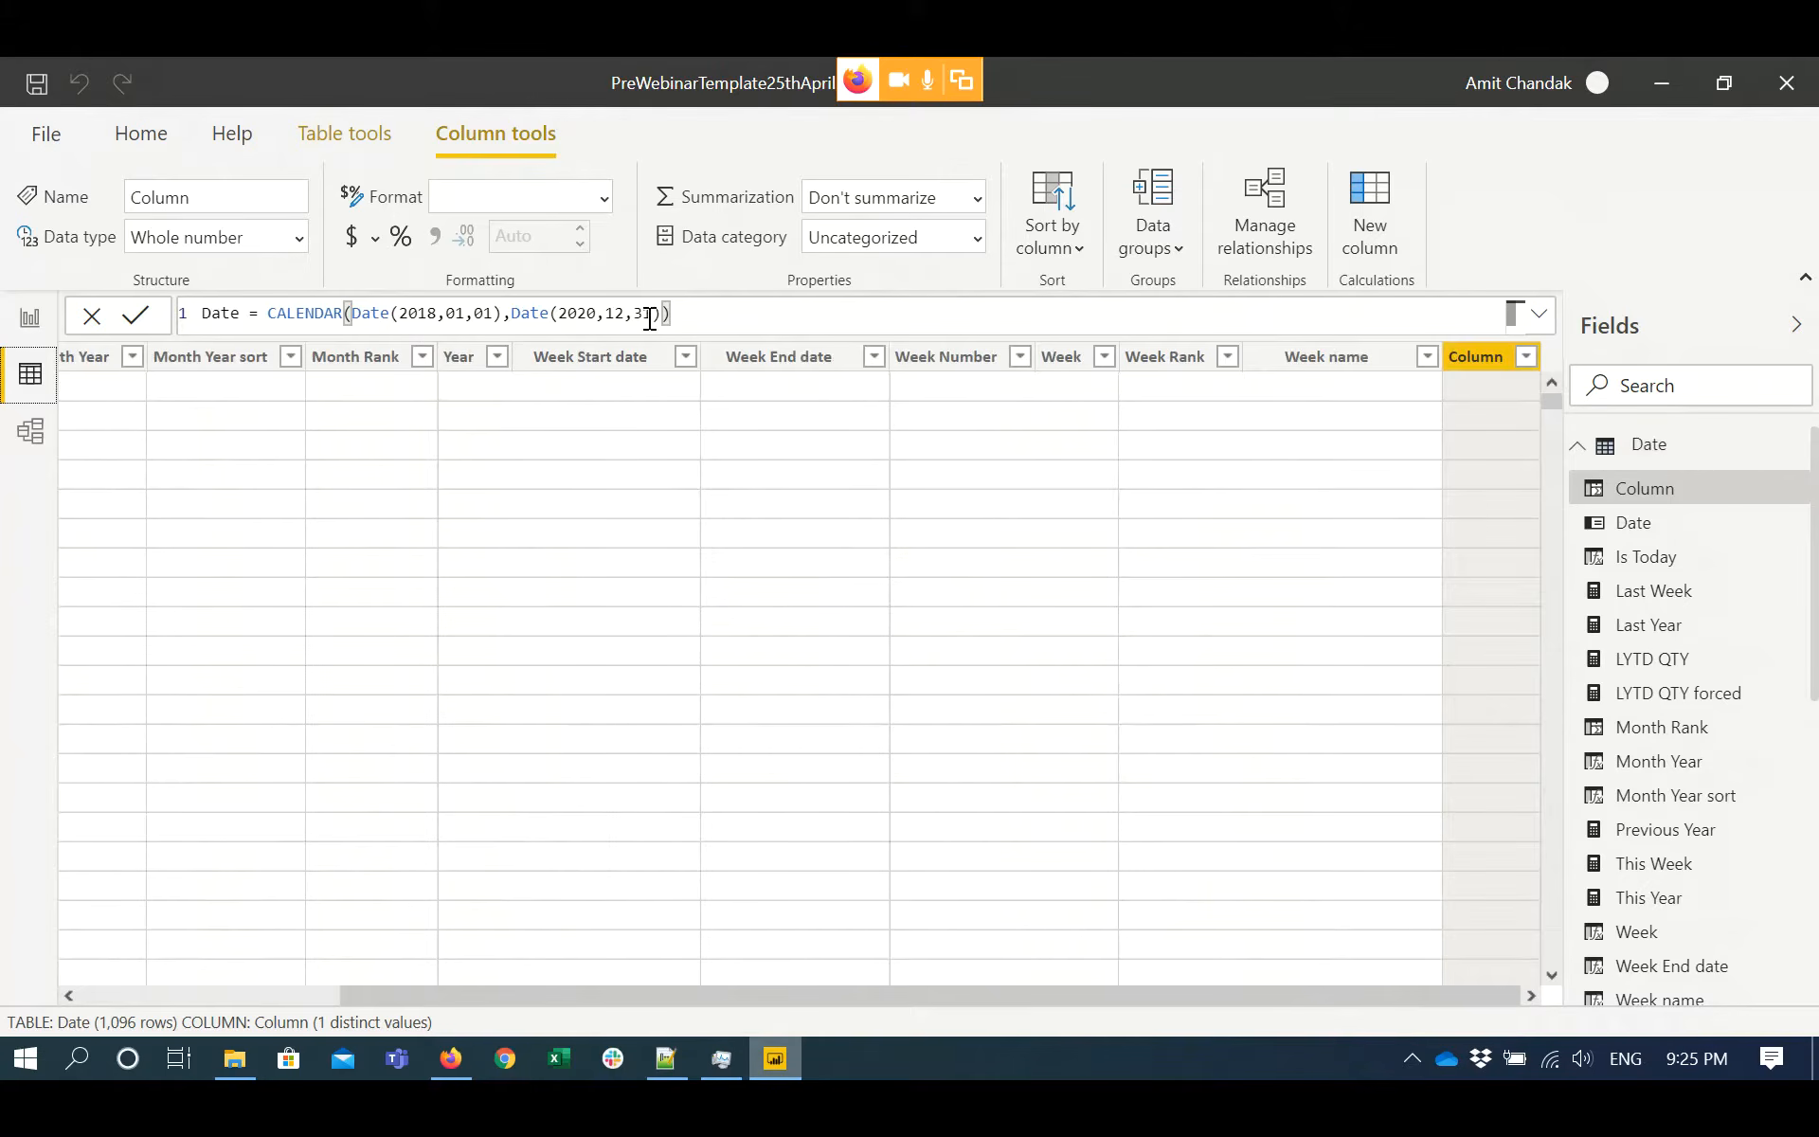
pyautogui.press('Escape')
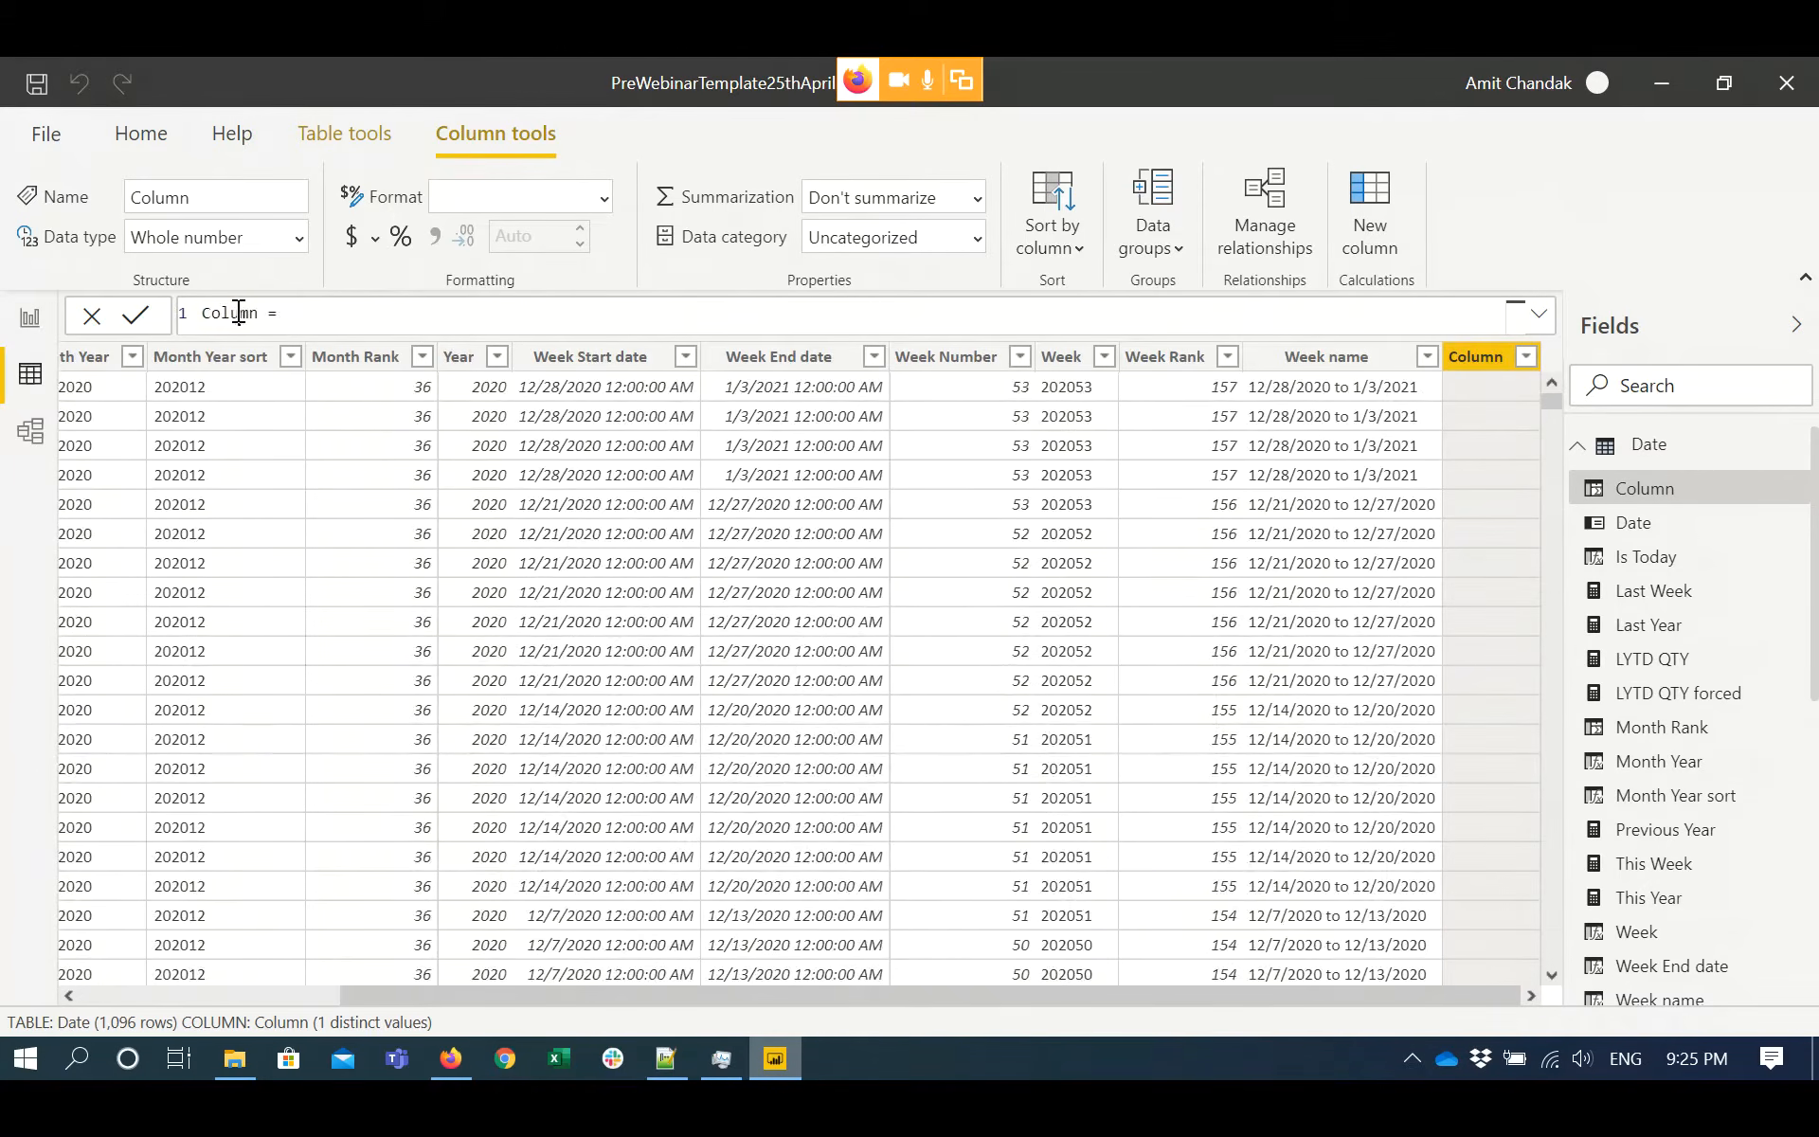
pyautogui.hotkey('ctrl', 'a')
pyautogui.doubleClick(236, 313)
pyautogui.write('Start o')
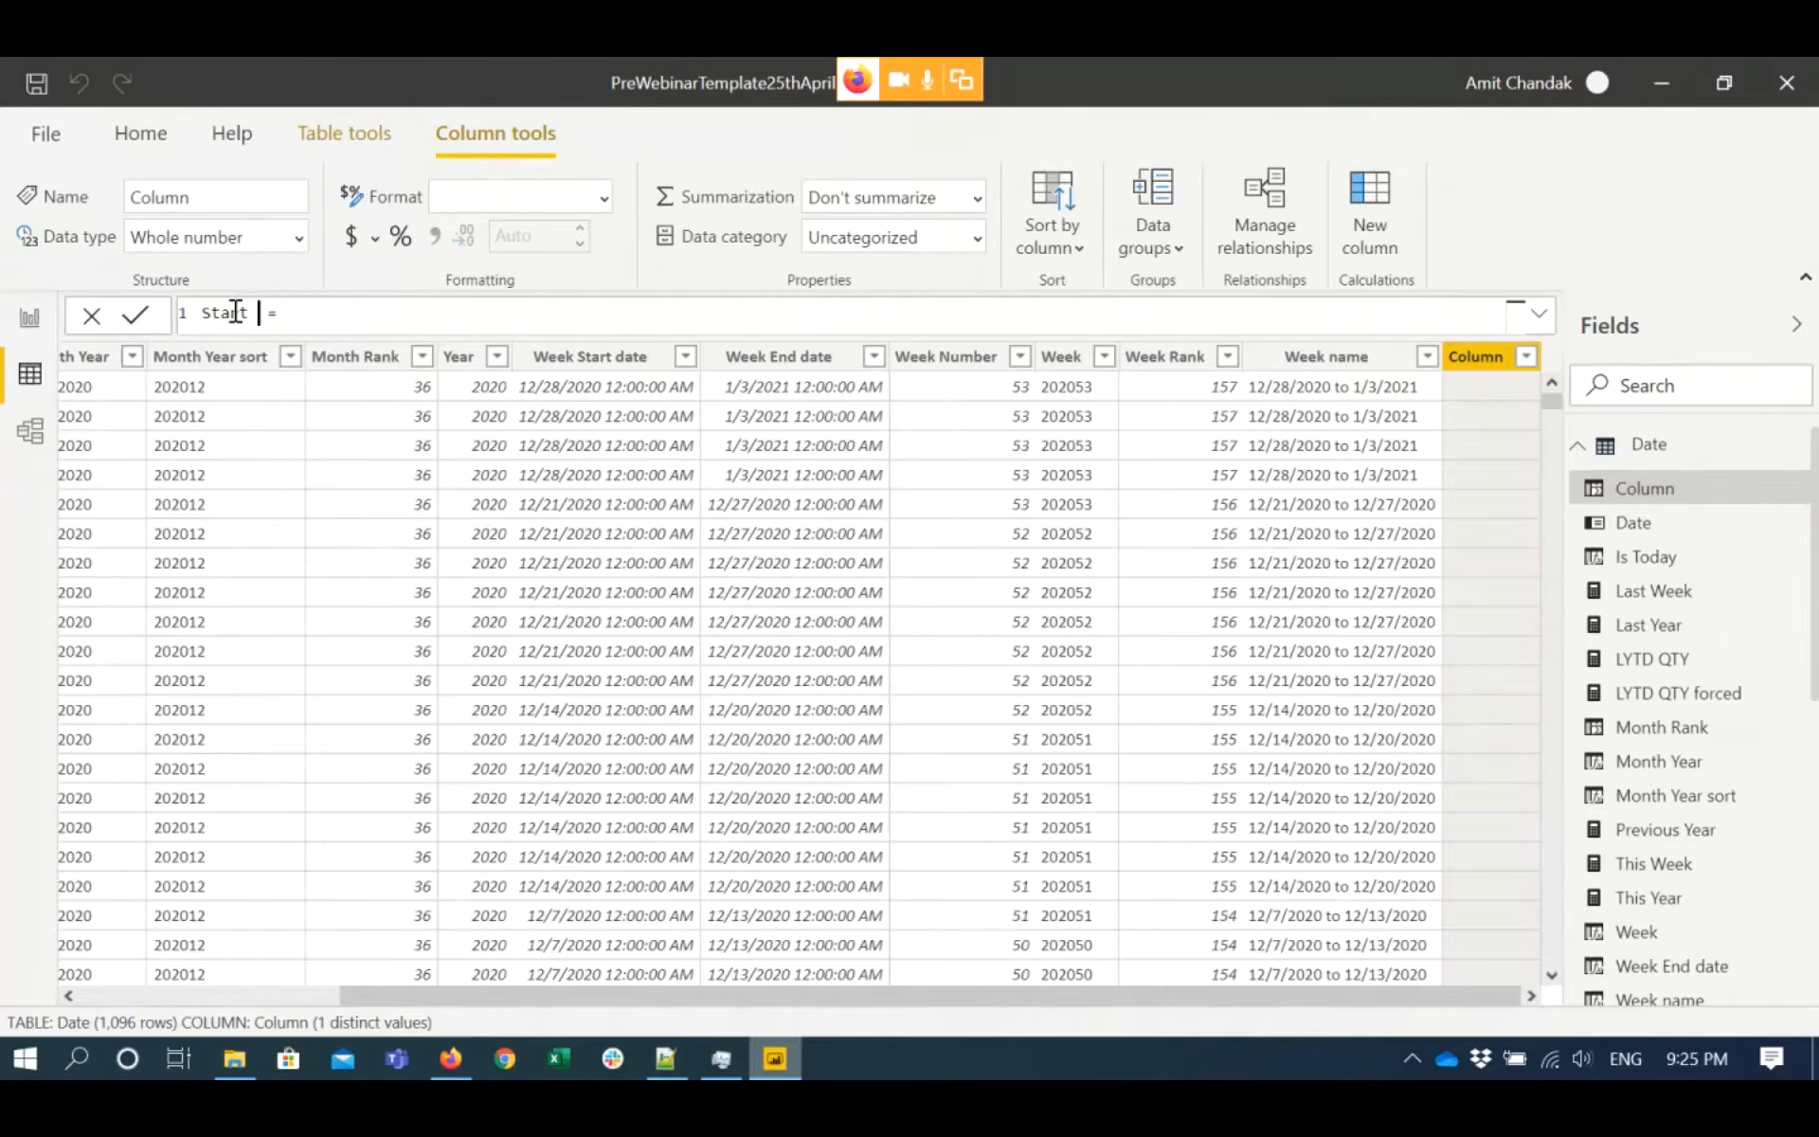
pyautogui.write('f Year')
# - Define the Start of Year column as STARTOFYEAR('Date'[Date],"3/31") and commit it
pyautogui.click(408, 316)
pyautogui.write('start')
pyautogui.press('Down')
pyautogui.press('Down')
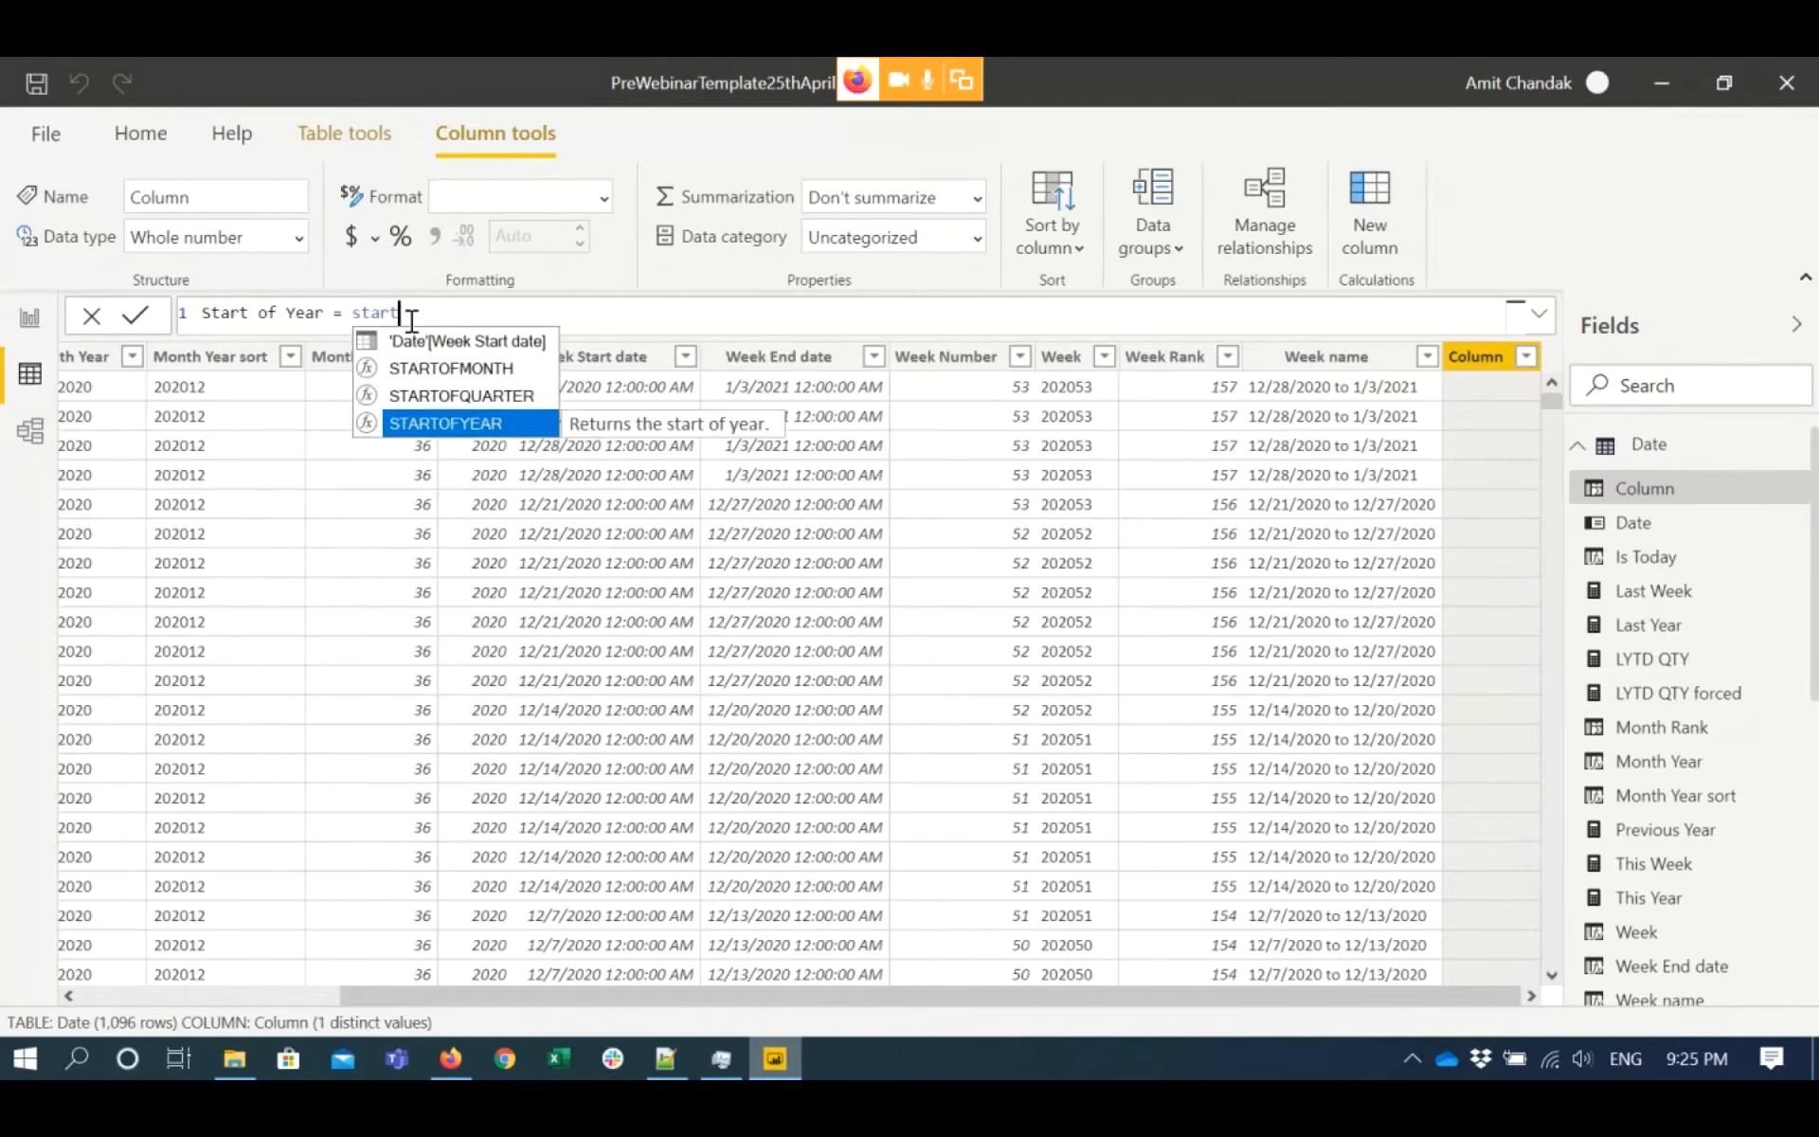
pyautogui.press('Tab')
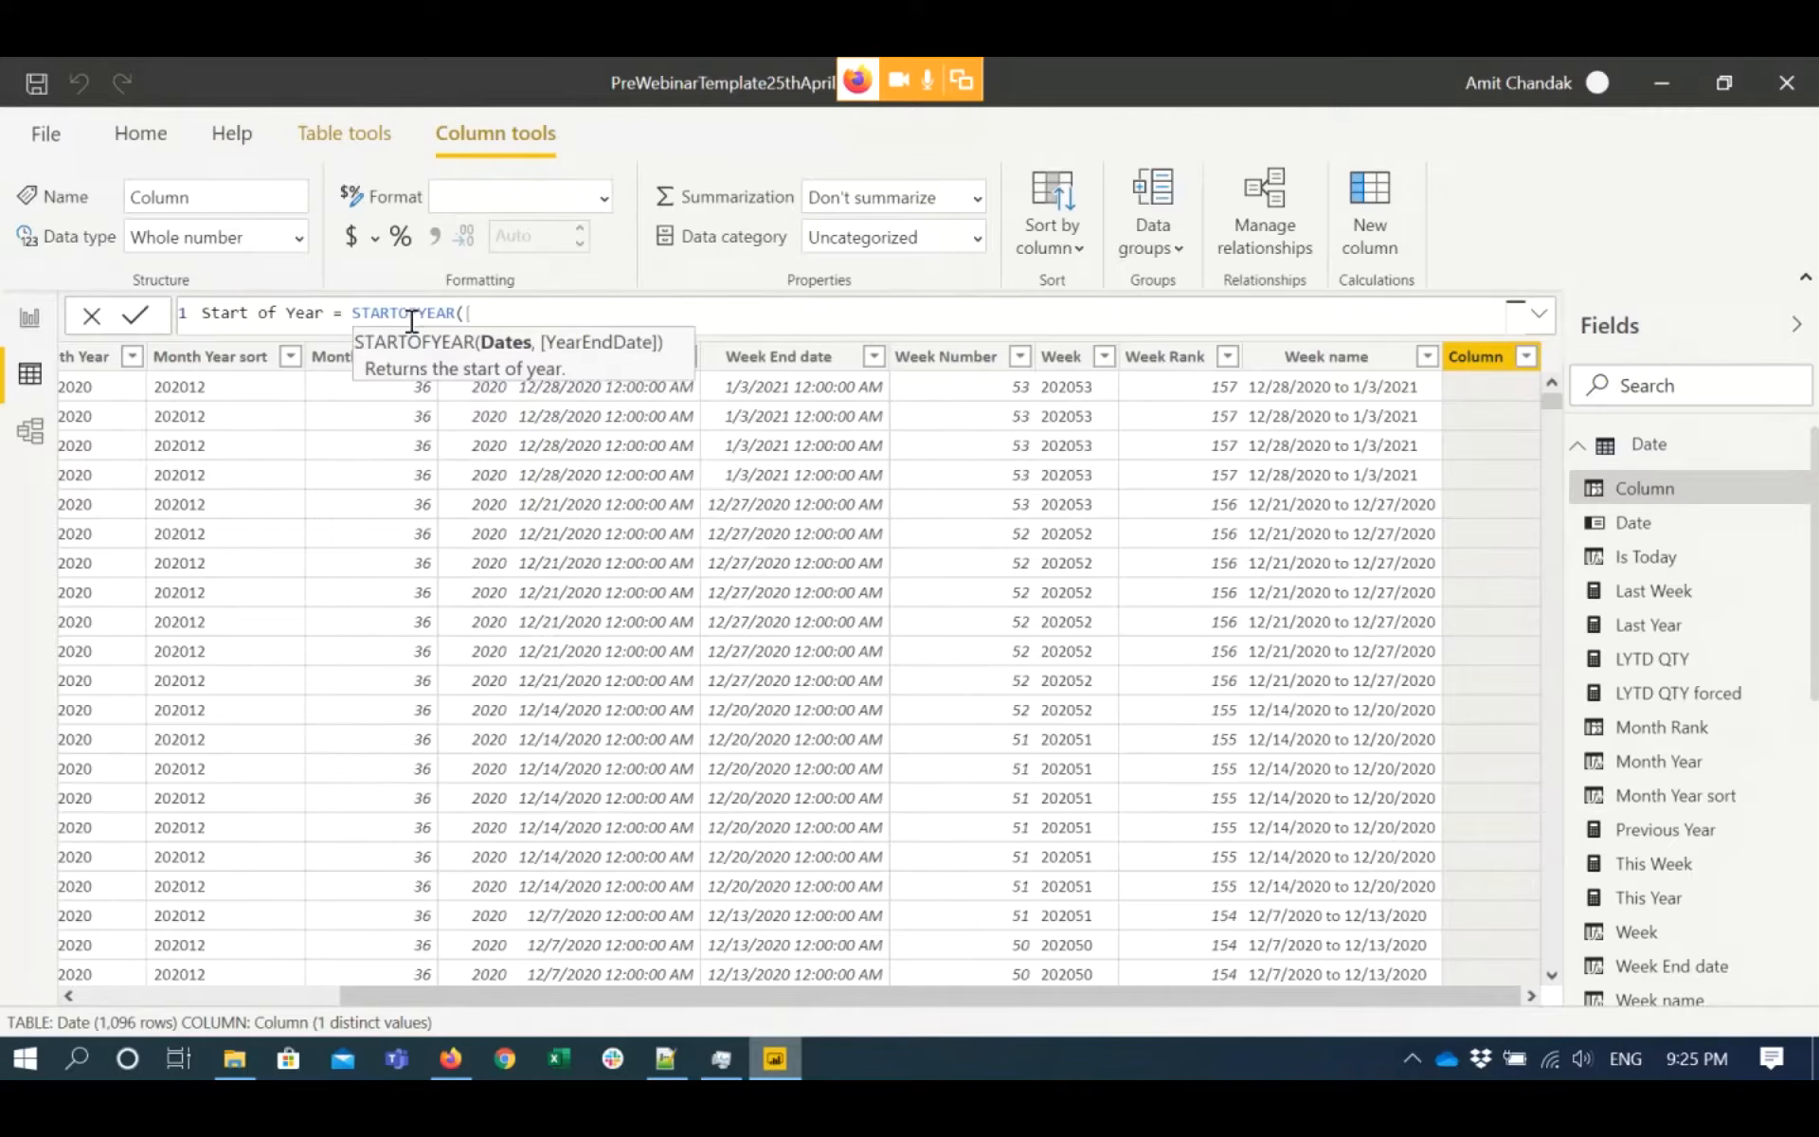
pyautogui.write('[date')
pyautogui.press('BackSpace')
pyautogui.press('BackSpace')
pyautogui.press('BackSpace')
pyautogui.press('BackSpace')
pyautogui.press('BackSpace')
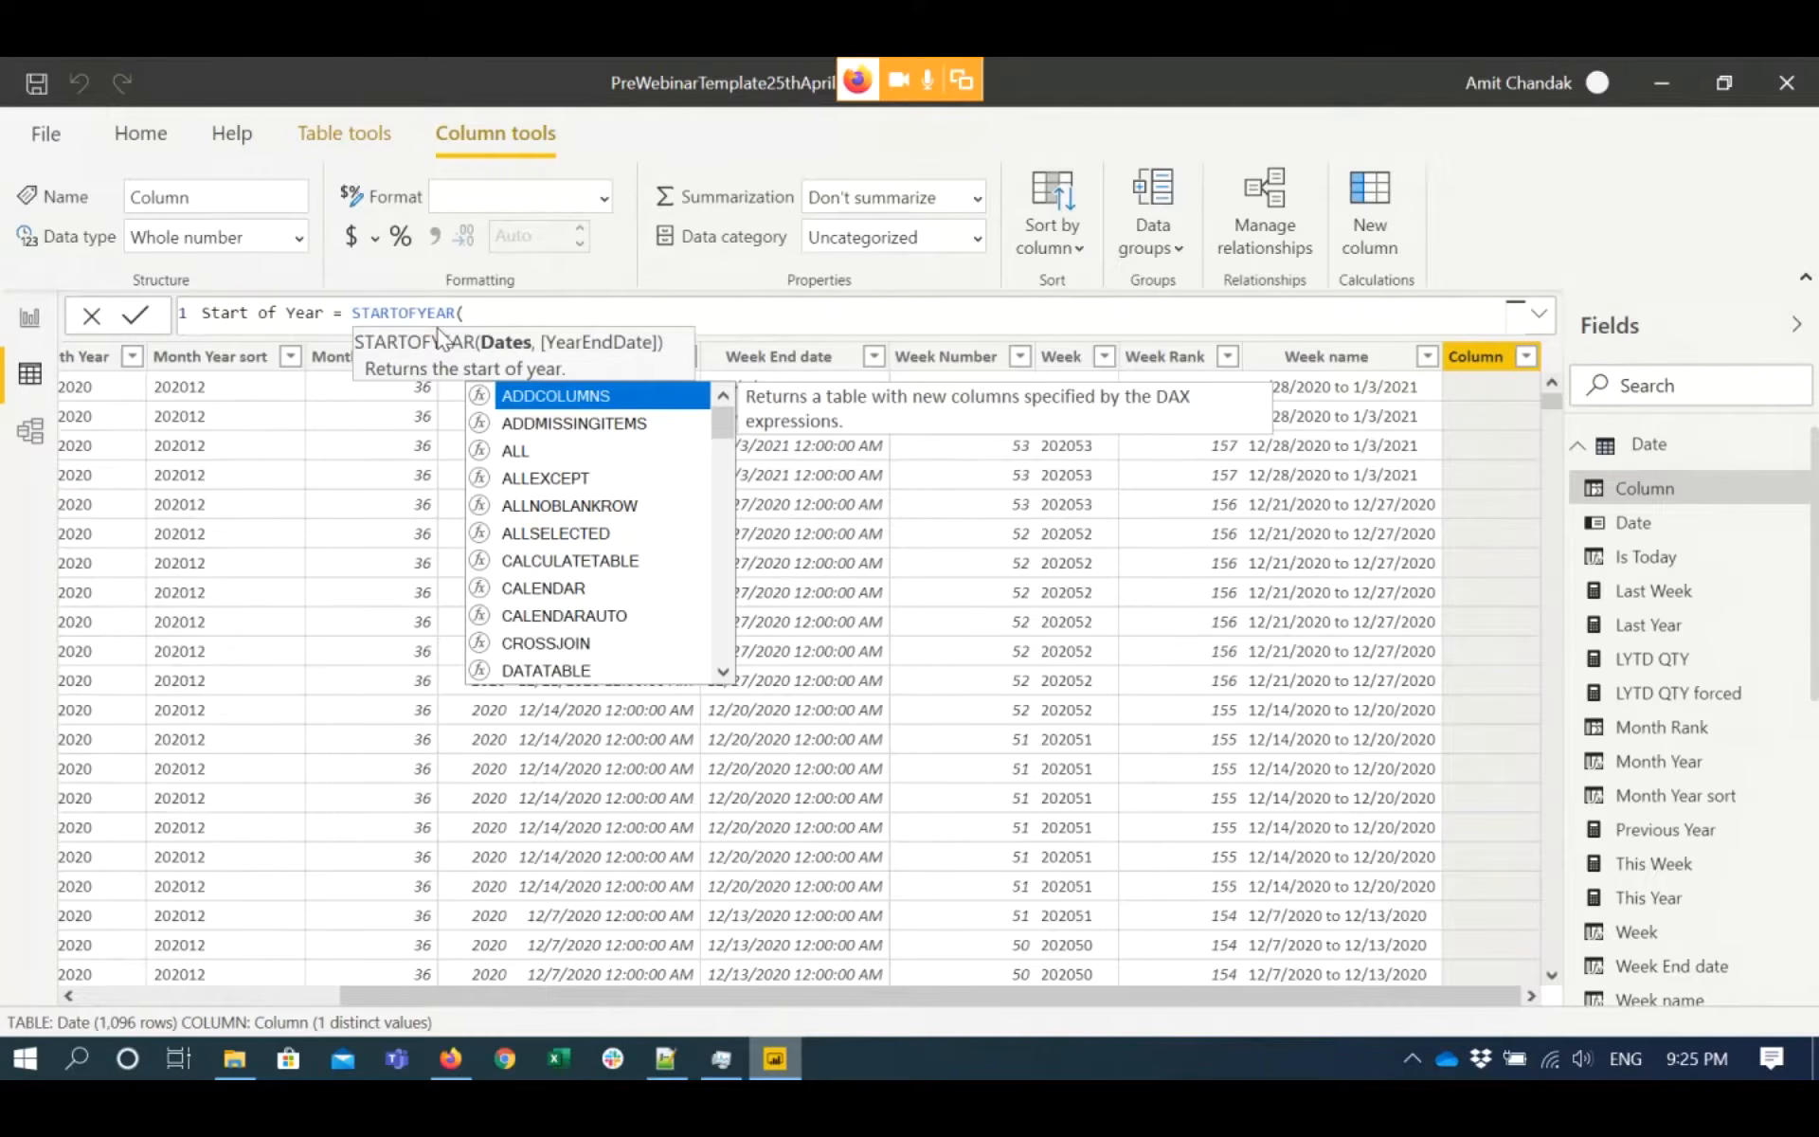
pyautogui.write('date')
pyautogui.press('Down')
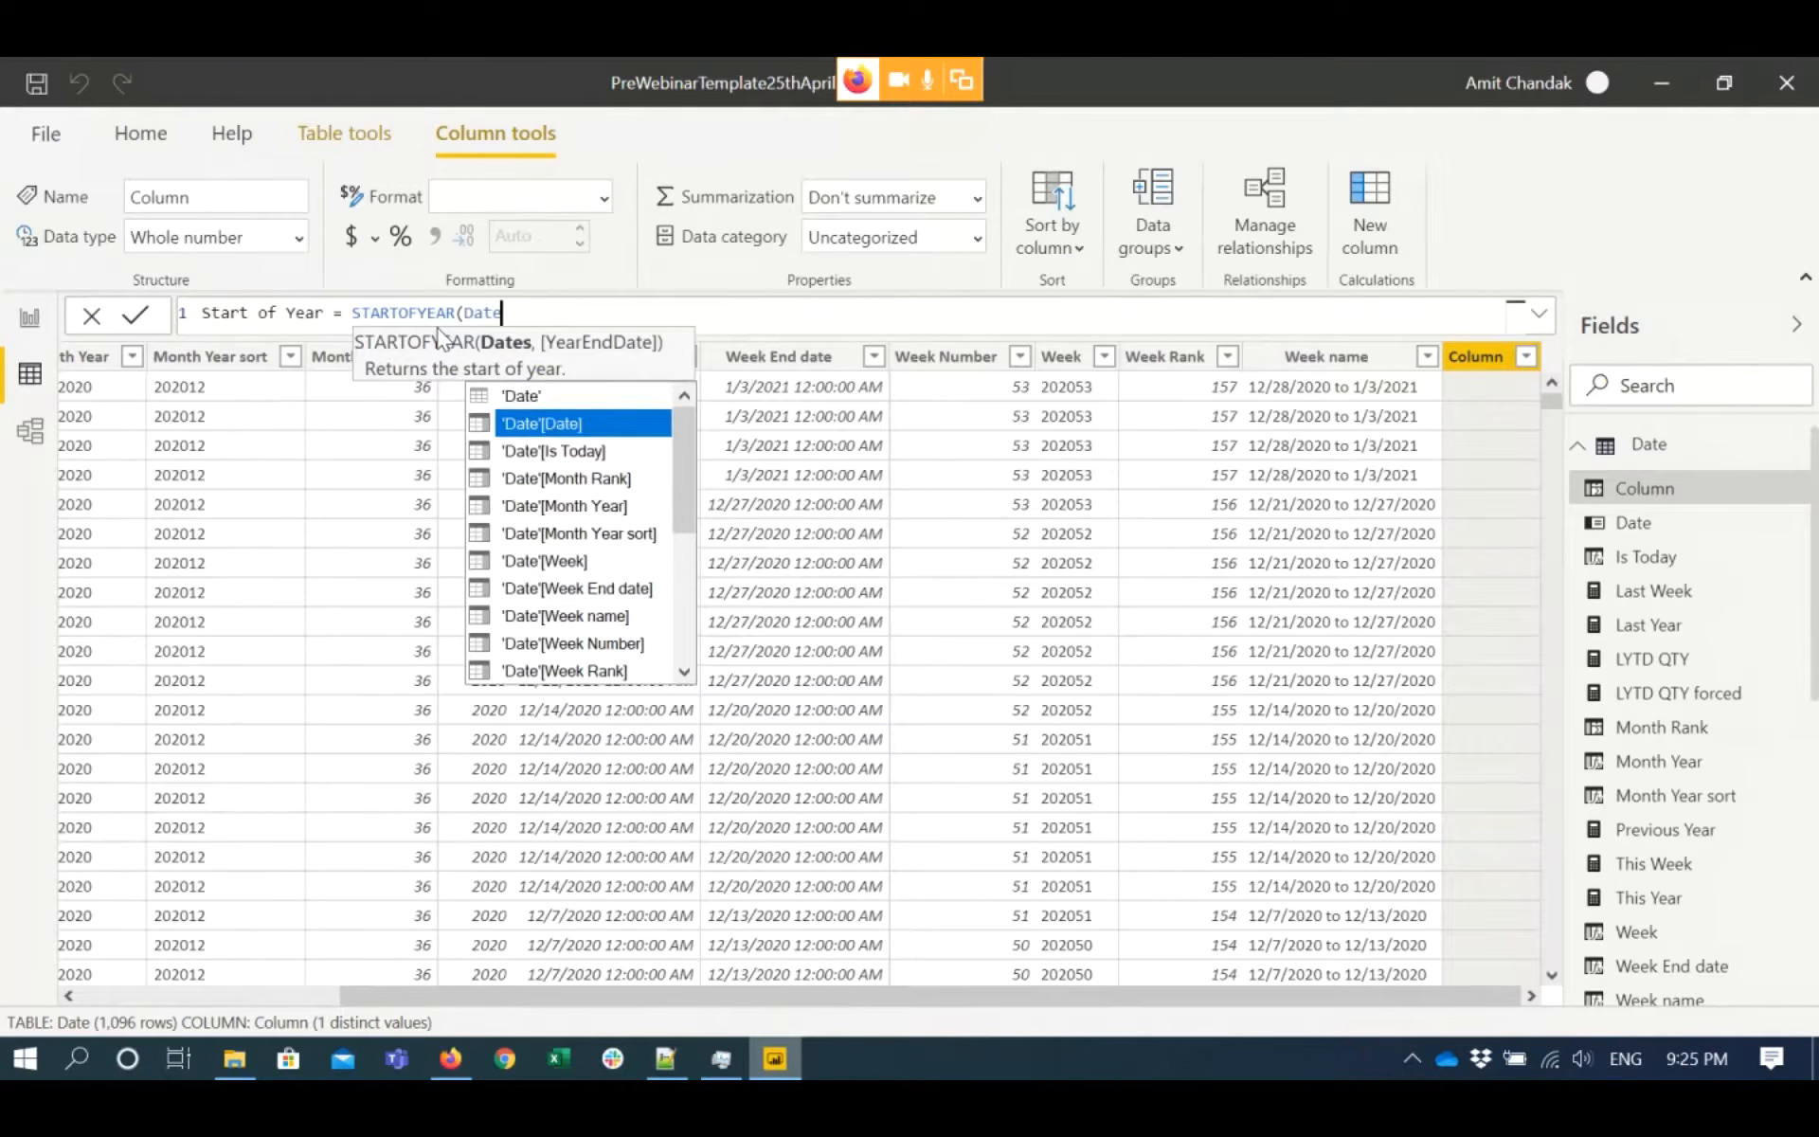
pyautogui.press('Return')
pyautogui.write(',')
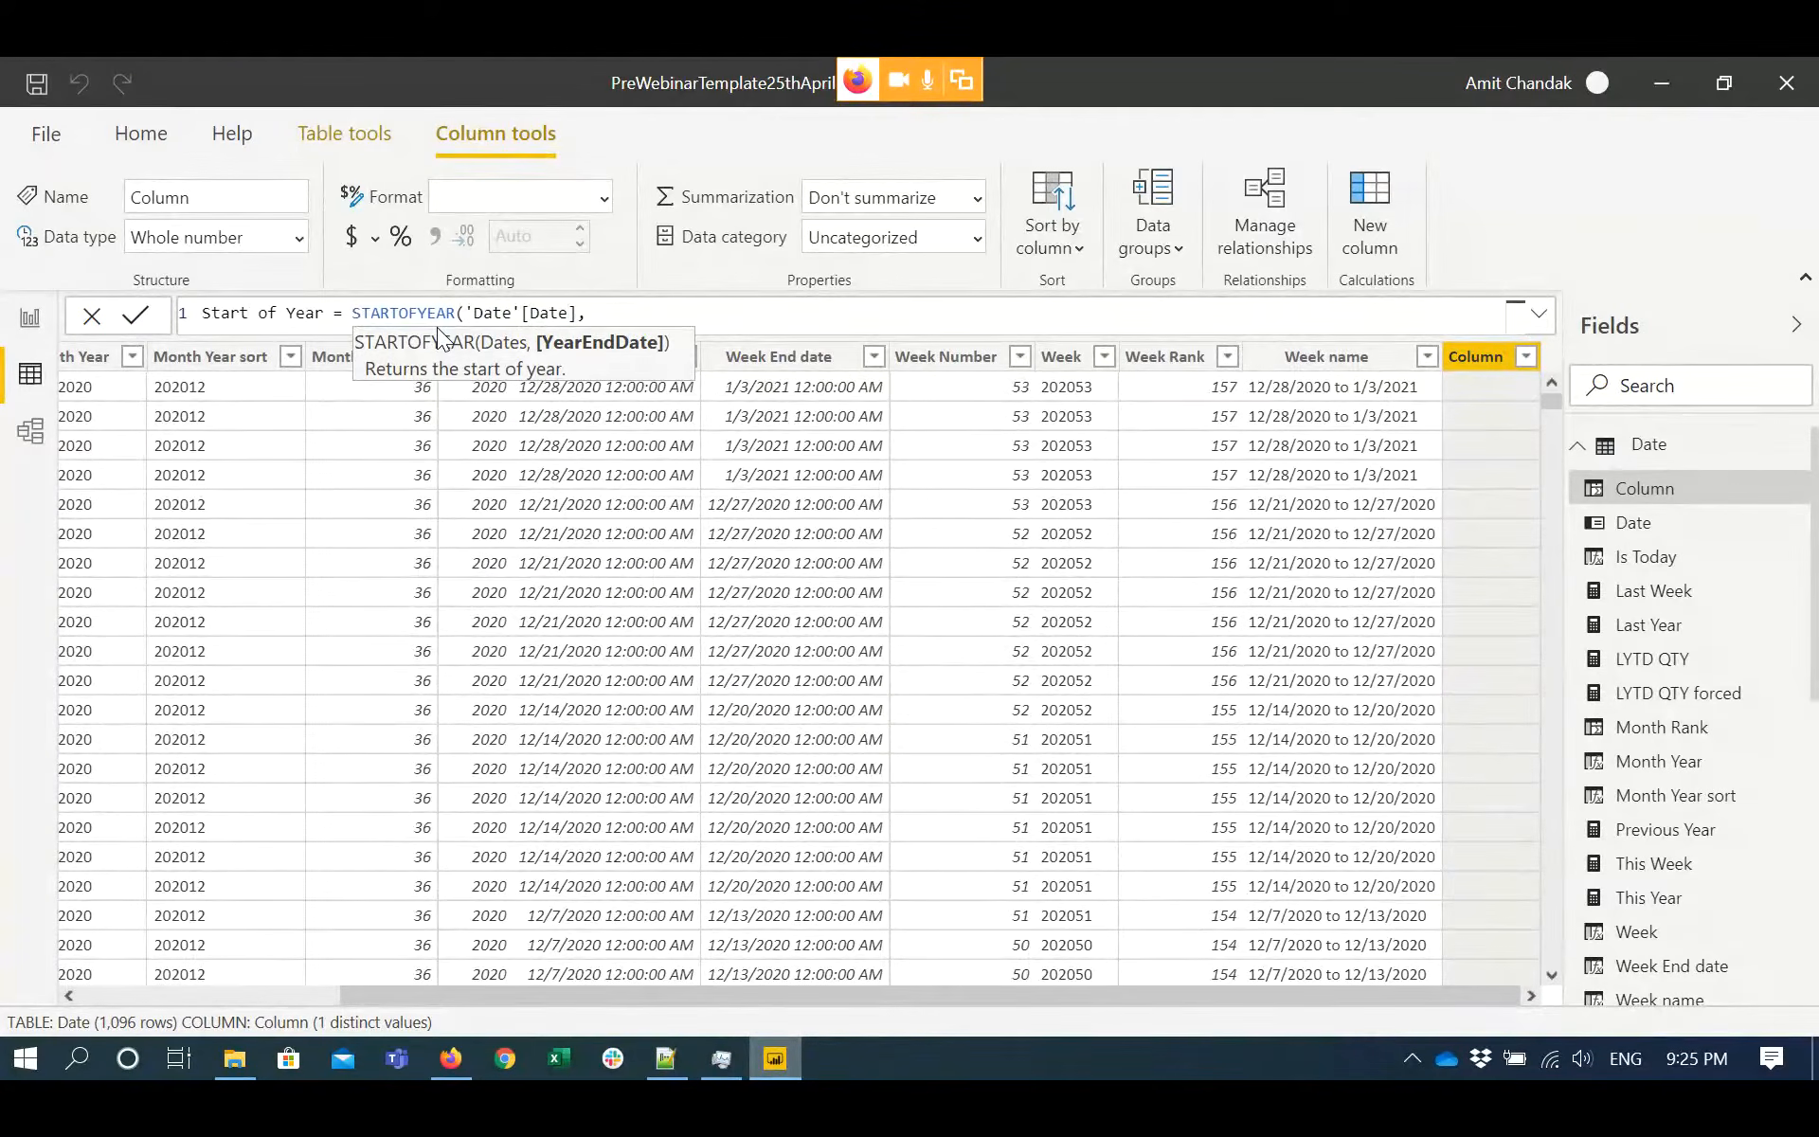
pyautogui.write('"3/31"')
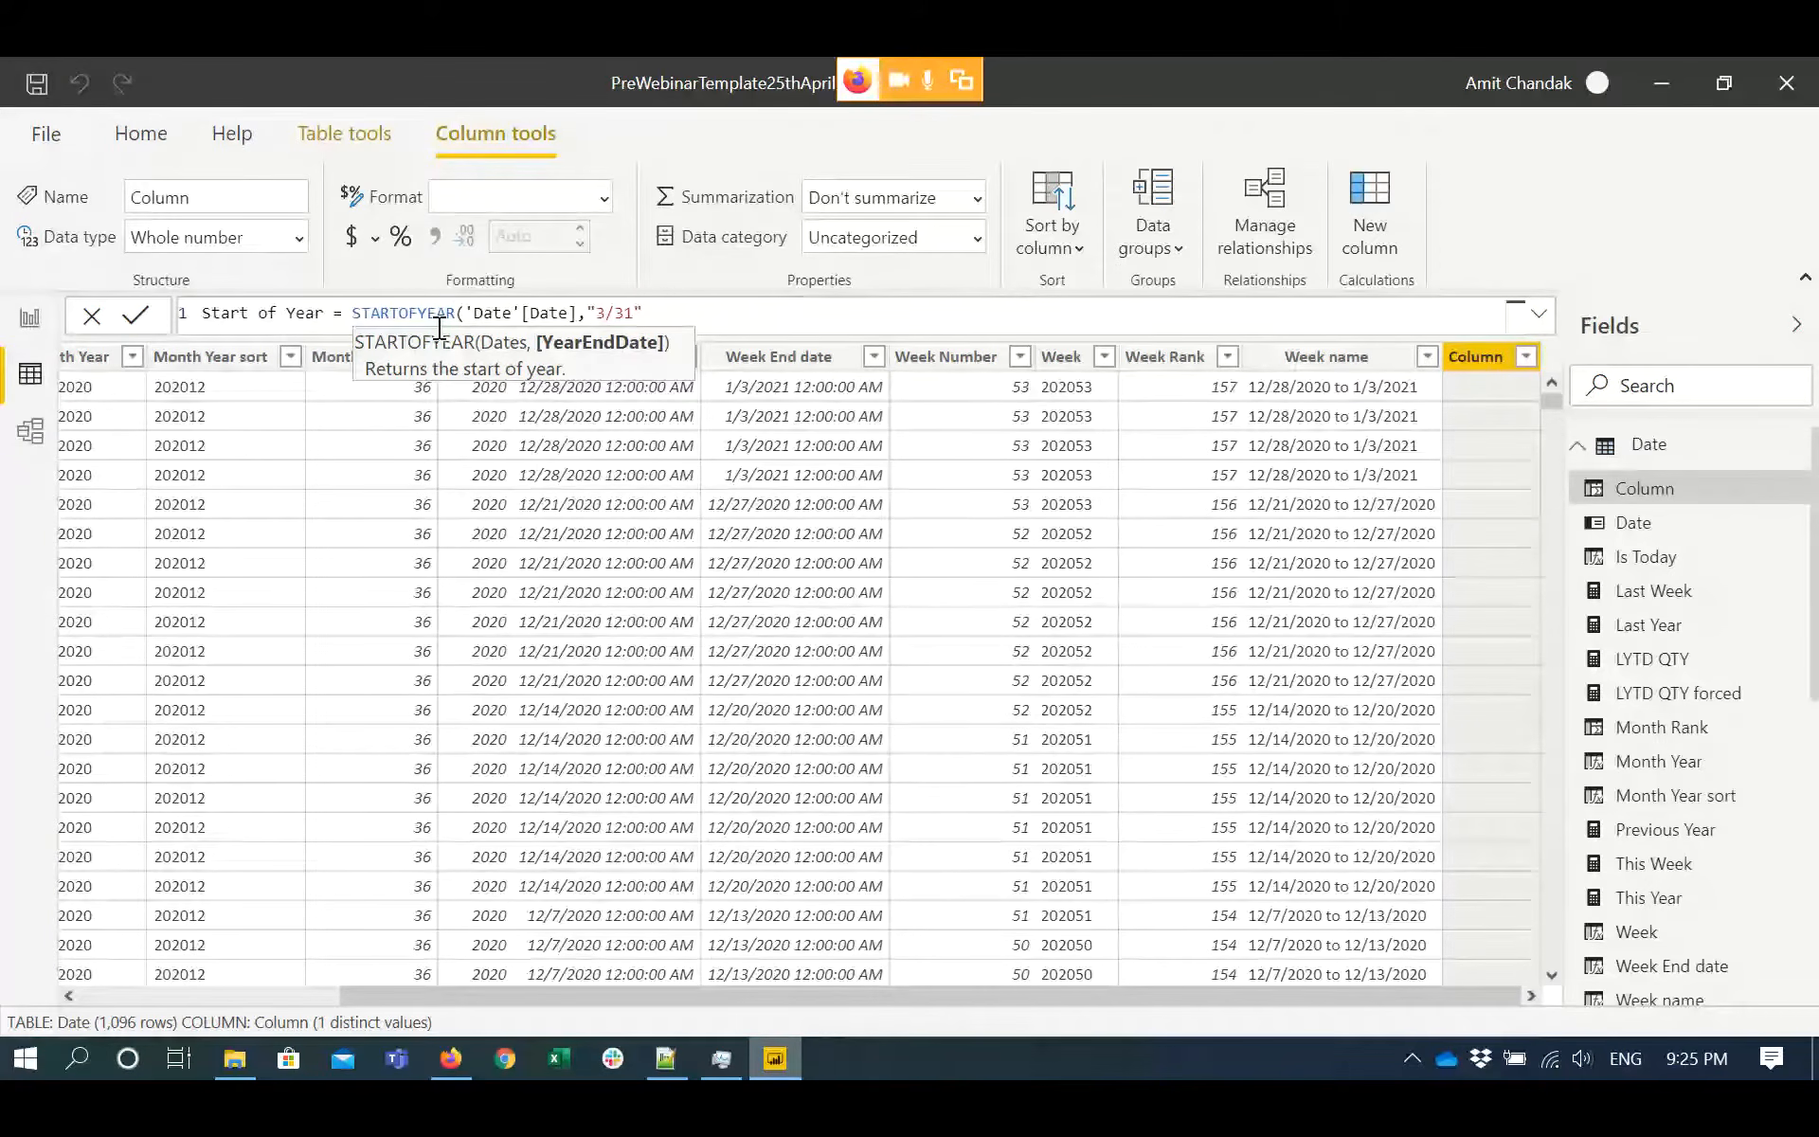
pyautogui.write(')')
pyautogui.press('Return')
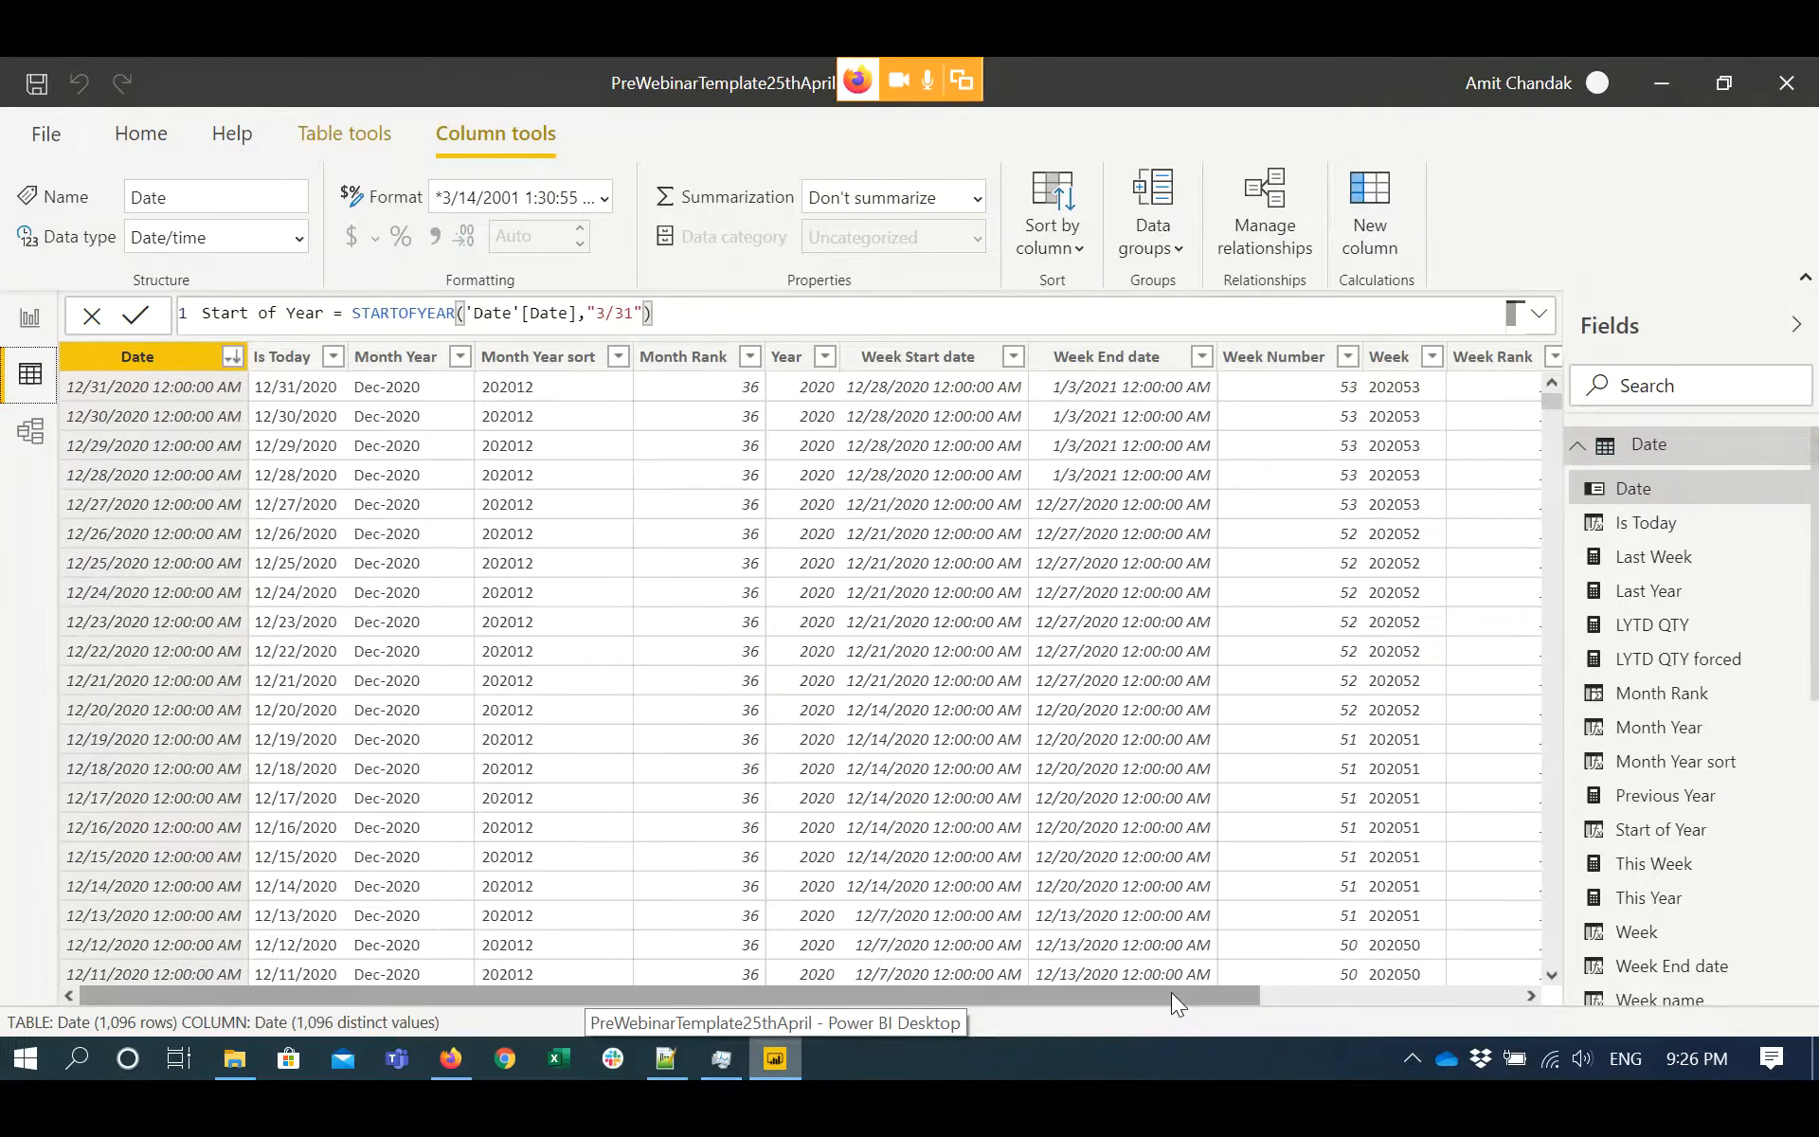
# - Add another calculated column to the Date table and name it Sort Month
pyautogui.moveTo(1171, 993); pyautogui.dragTo(1469, 997)
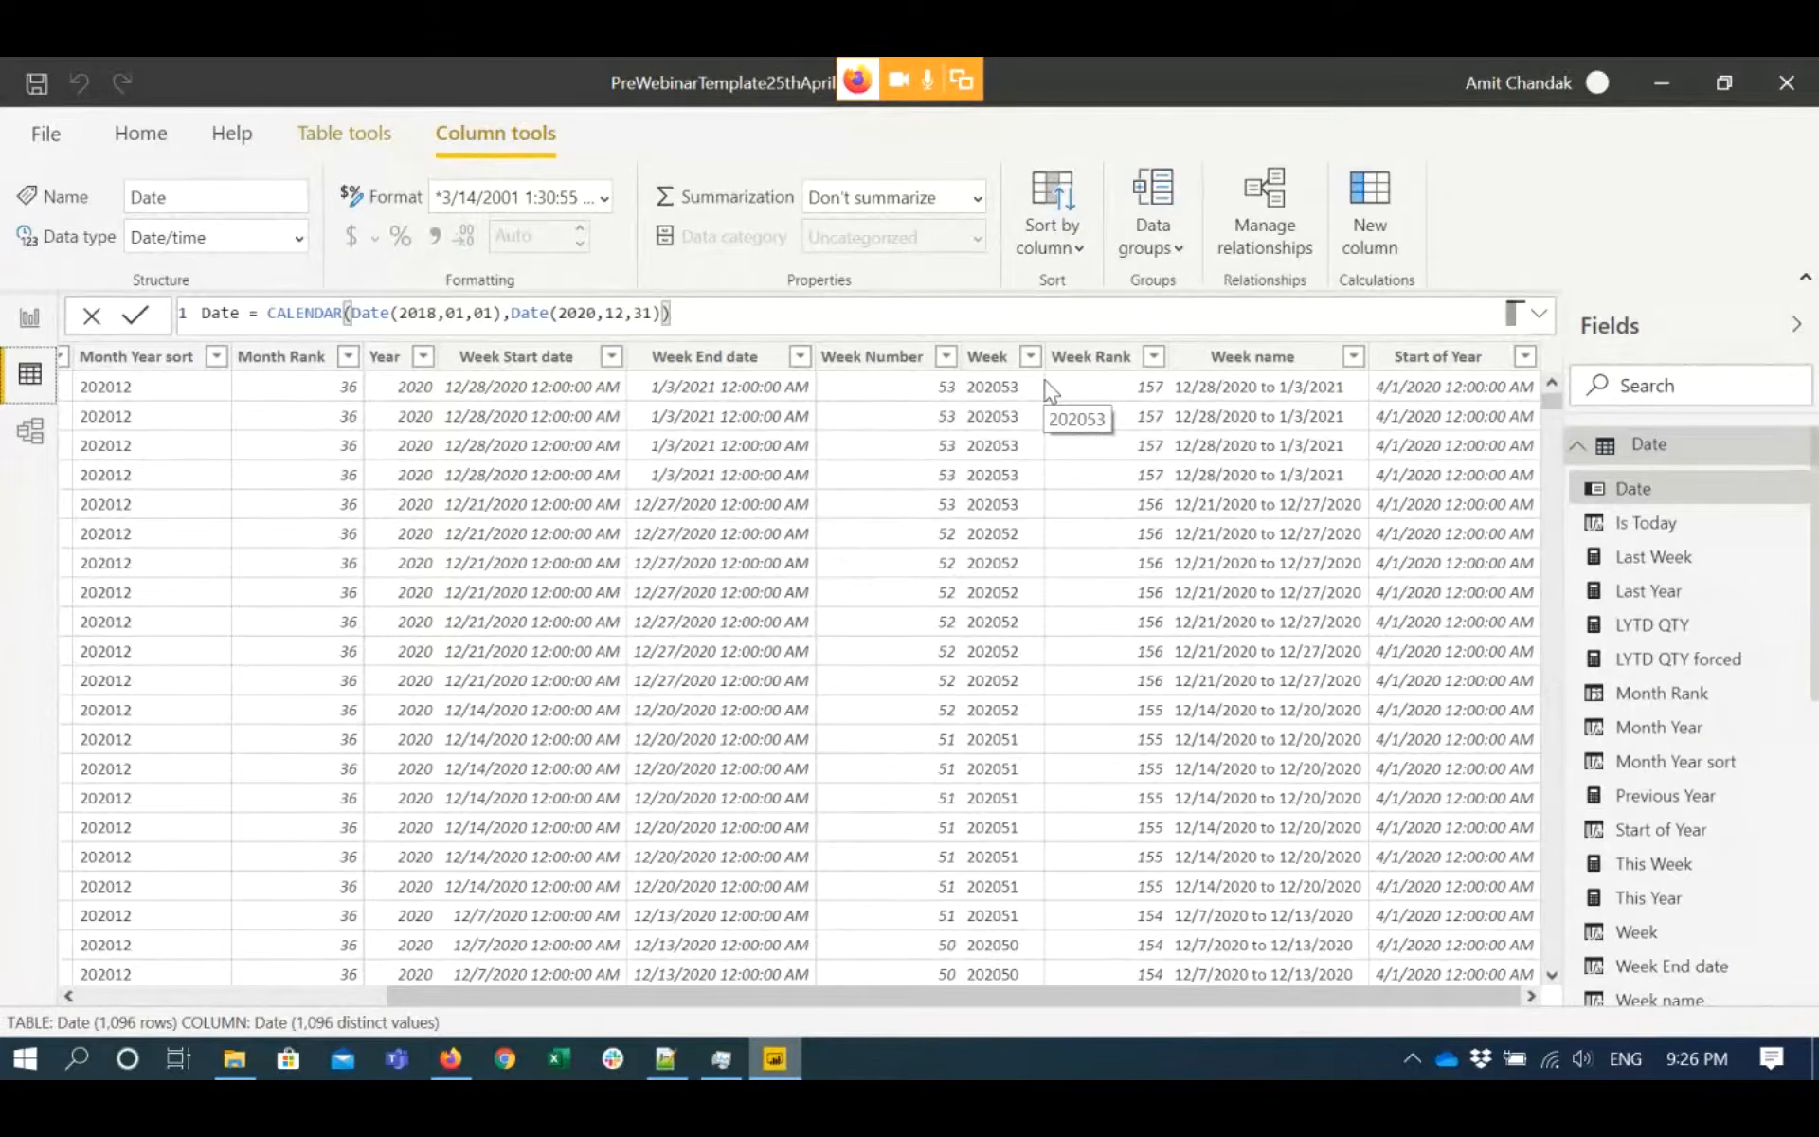
pyautogui.click(1361, 241)
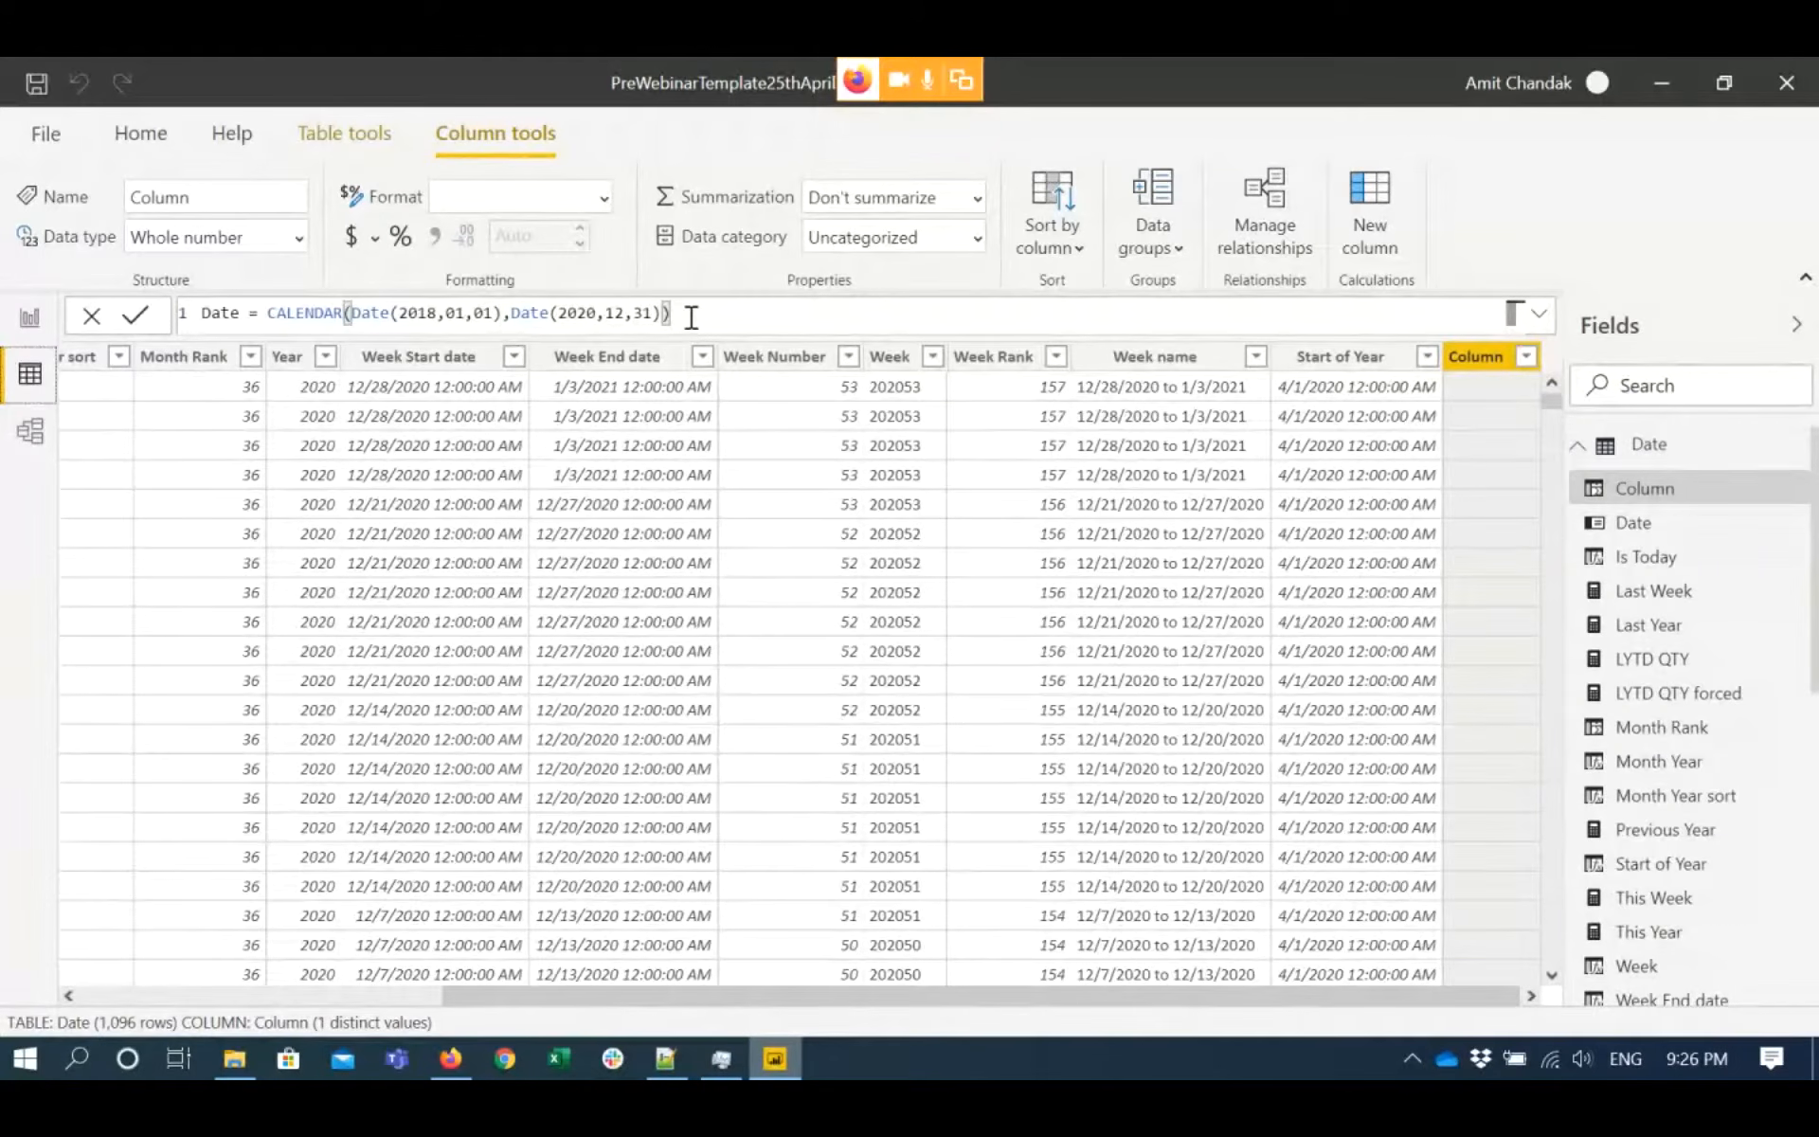
pyautogui.doubleClick(235, 315)
pyautogui.write('Sort M')
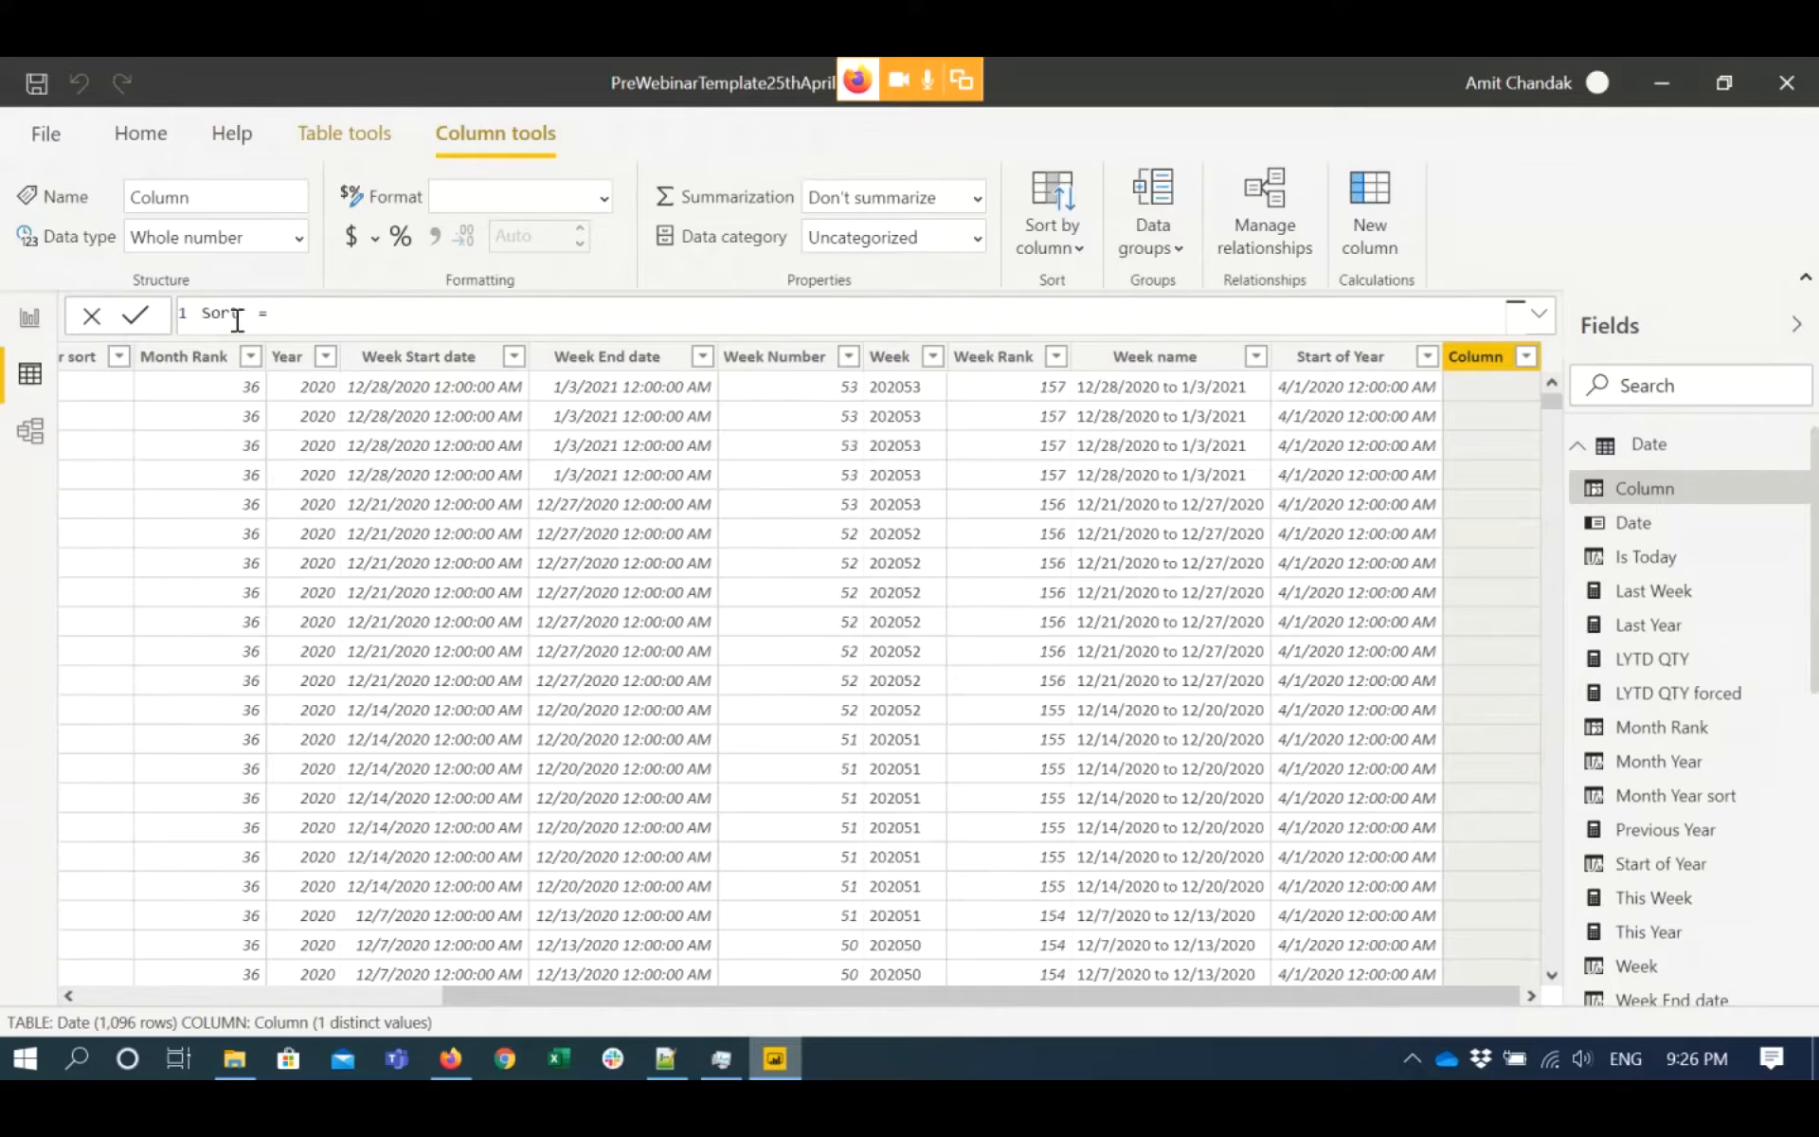
pyautogui.write('onth')
pyautogui.press('Right')
pyautogui.press('Right')
# - Begin the Sort Month formula with the variable _month=MONTH([Date]) followed by return
pyautogui.write('avr')
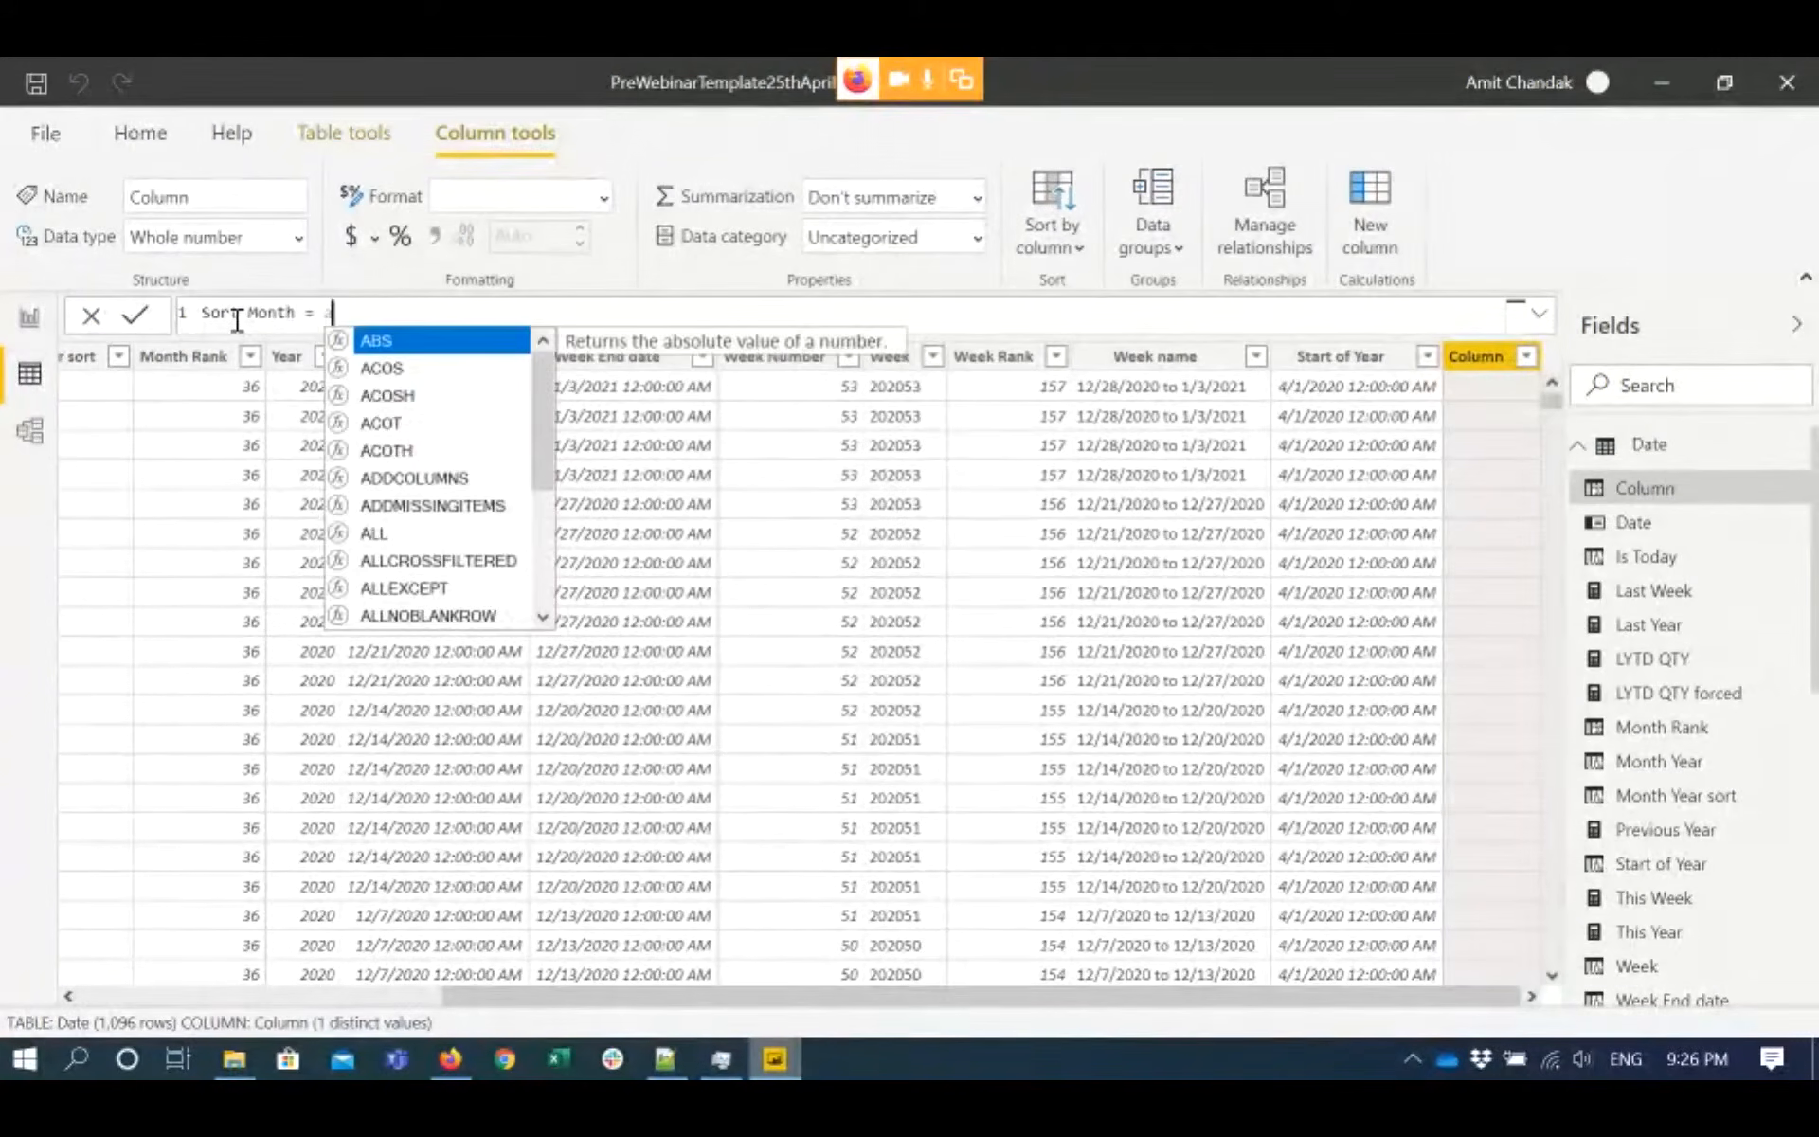
pyautogui.press('BackSpace')
pyautogui.press('BackSpace')
pyautogui.press('BackSpace')
pyautogui.write('Var _month')
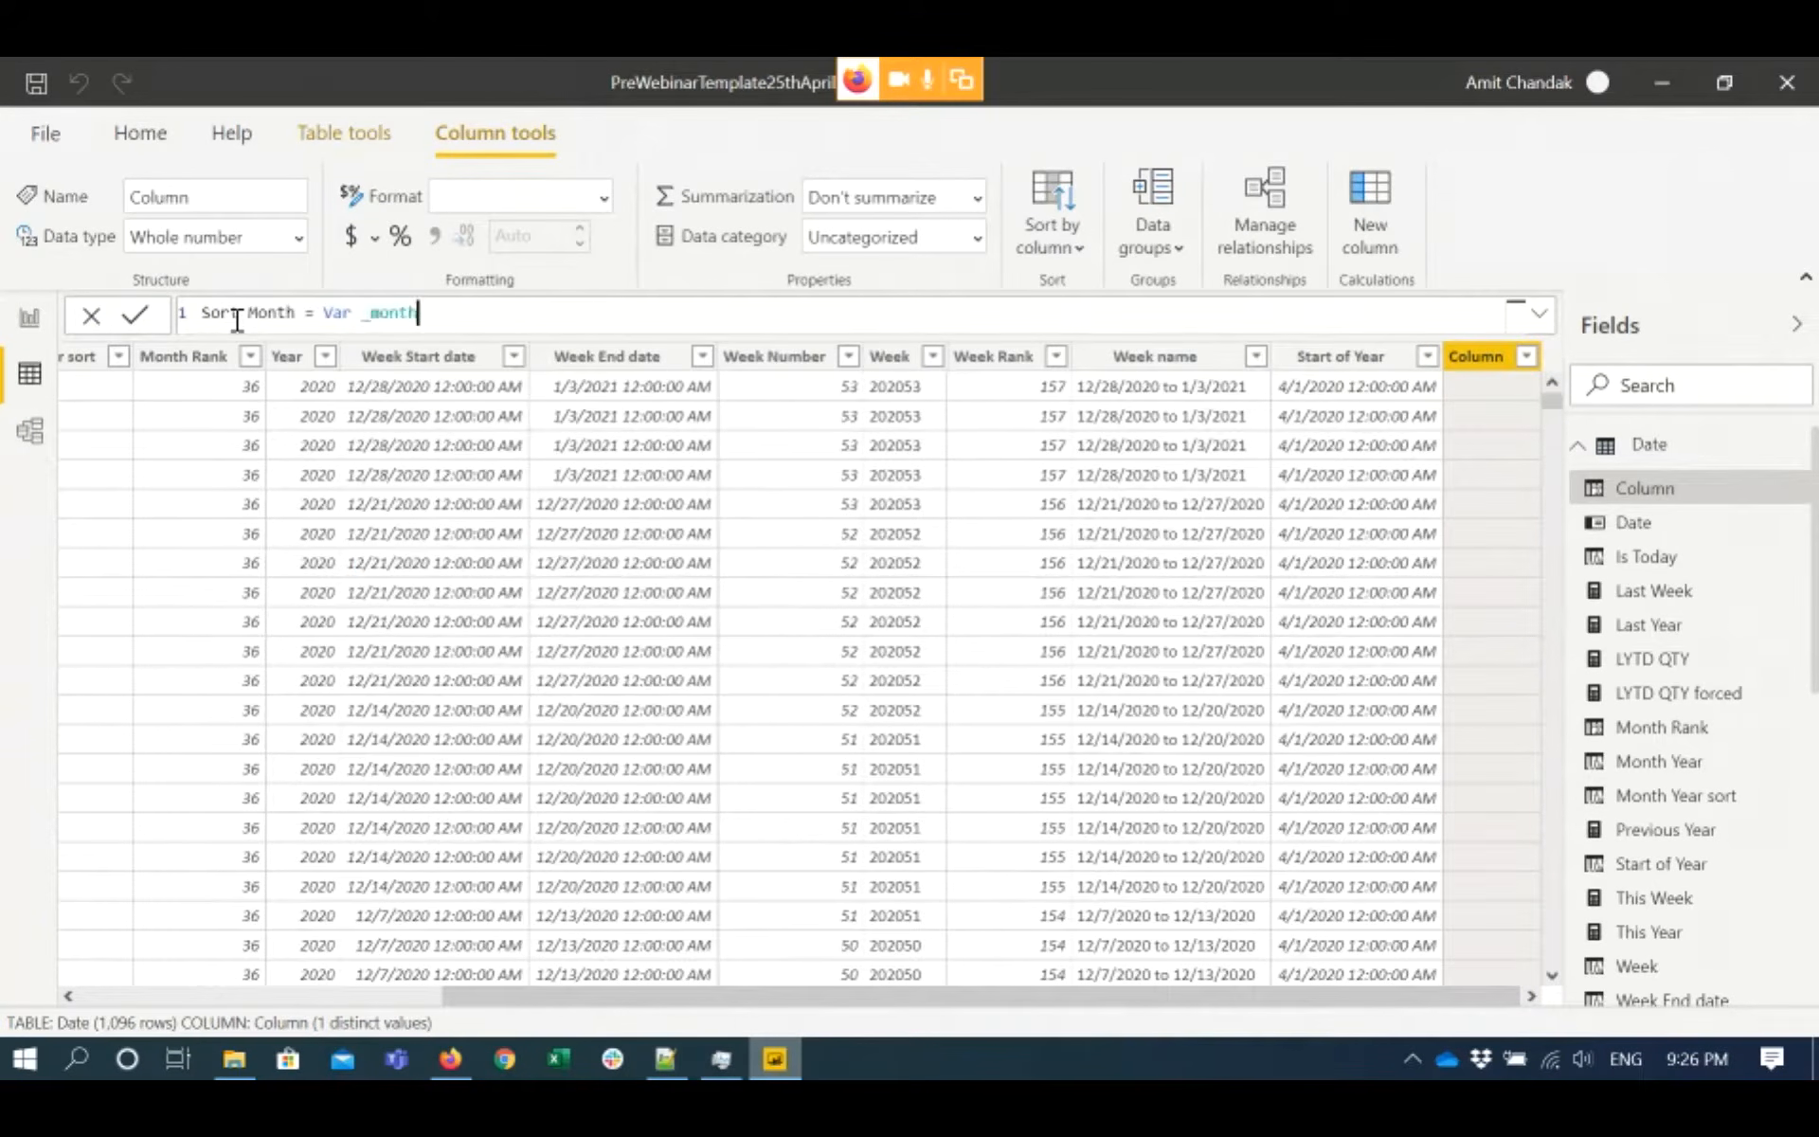
pyautogui.write('=month(')
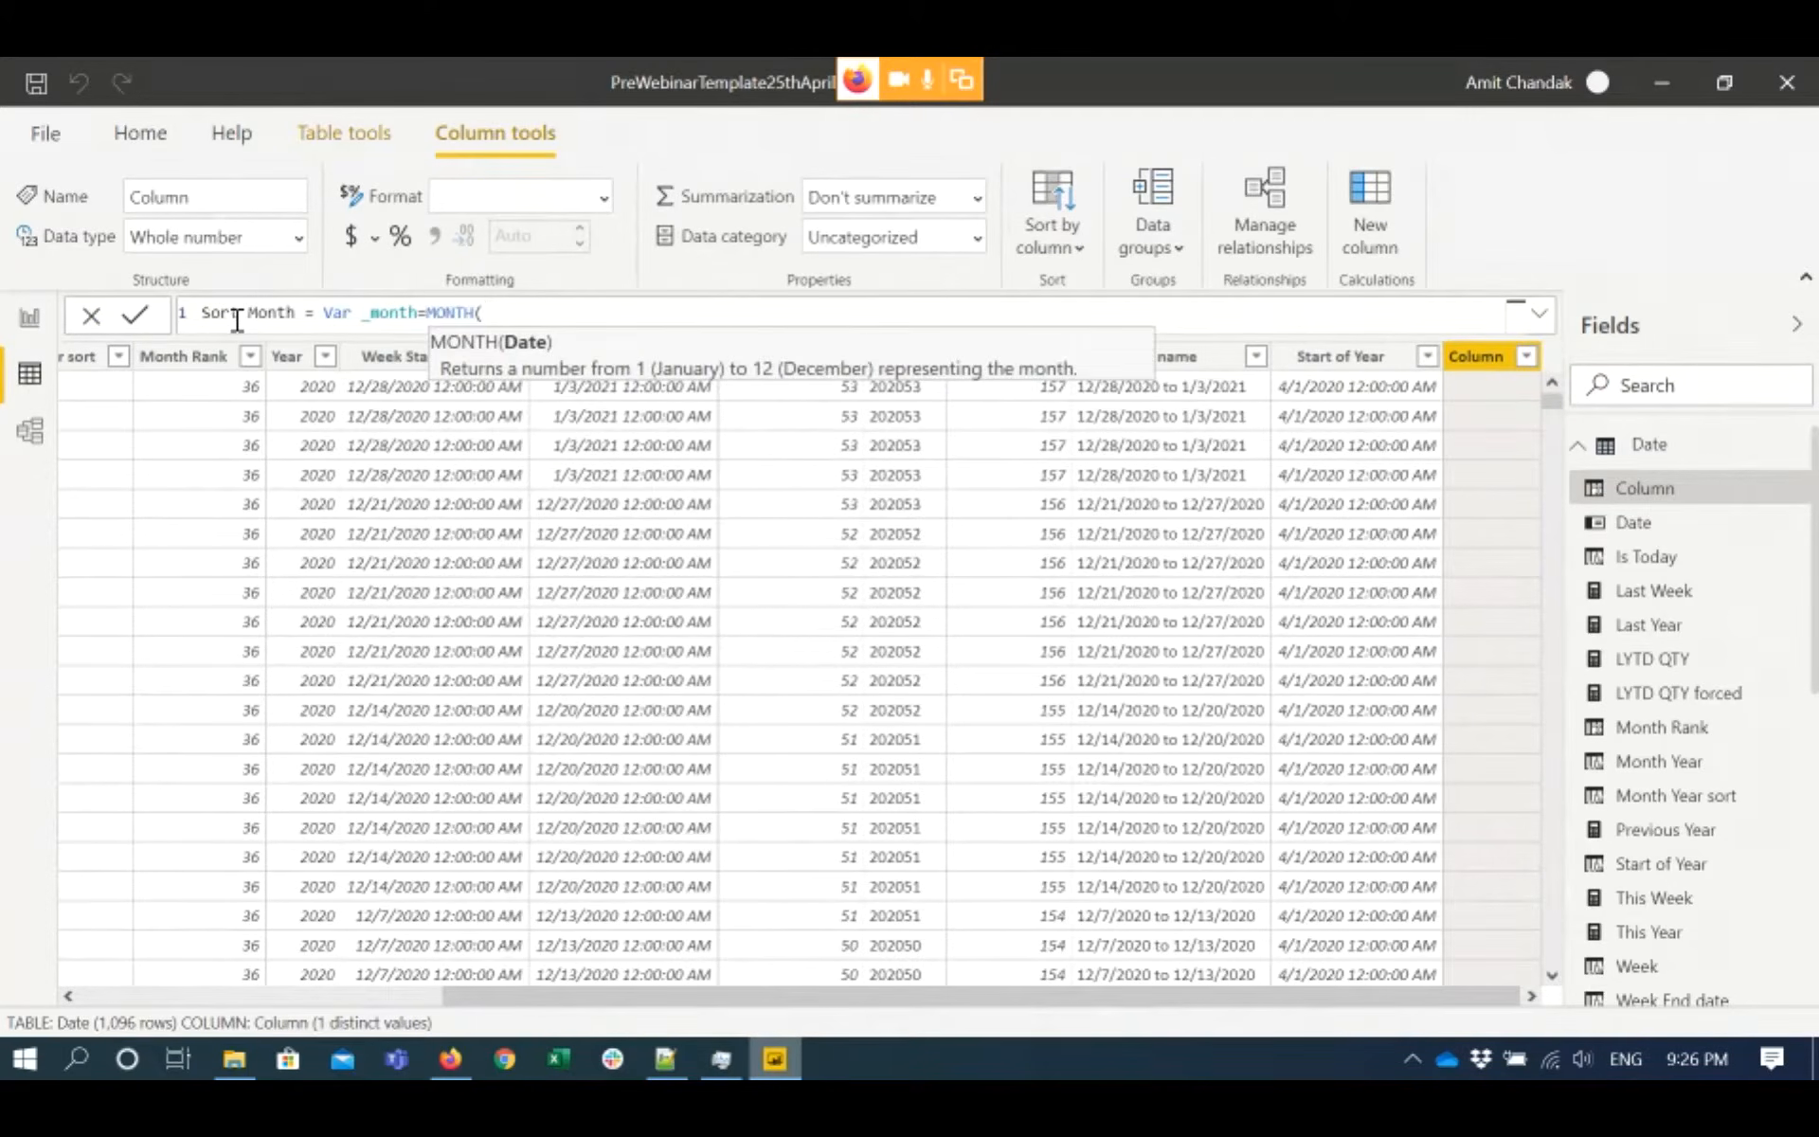
pyautogui.write('[')
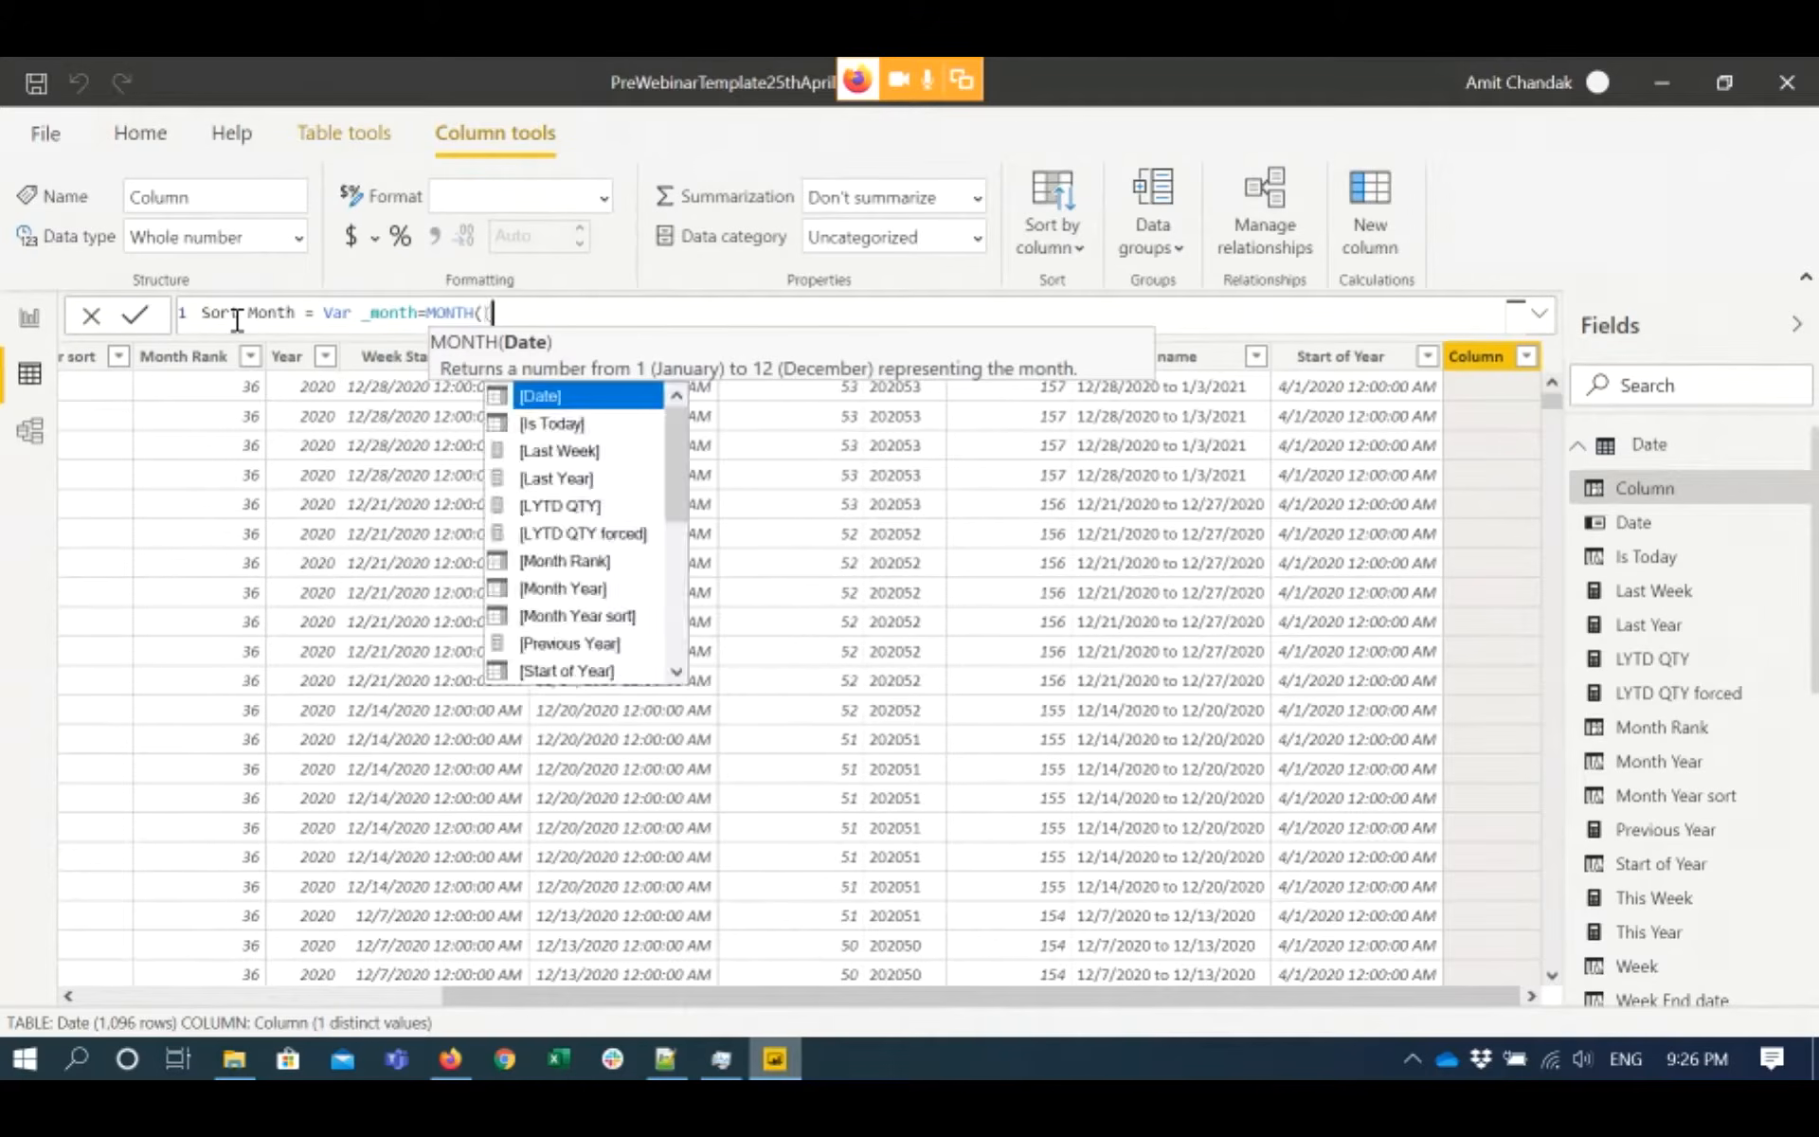
pyautogui.press('Tab')
pyautogui.write(') ')
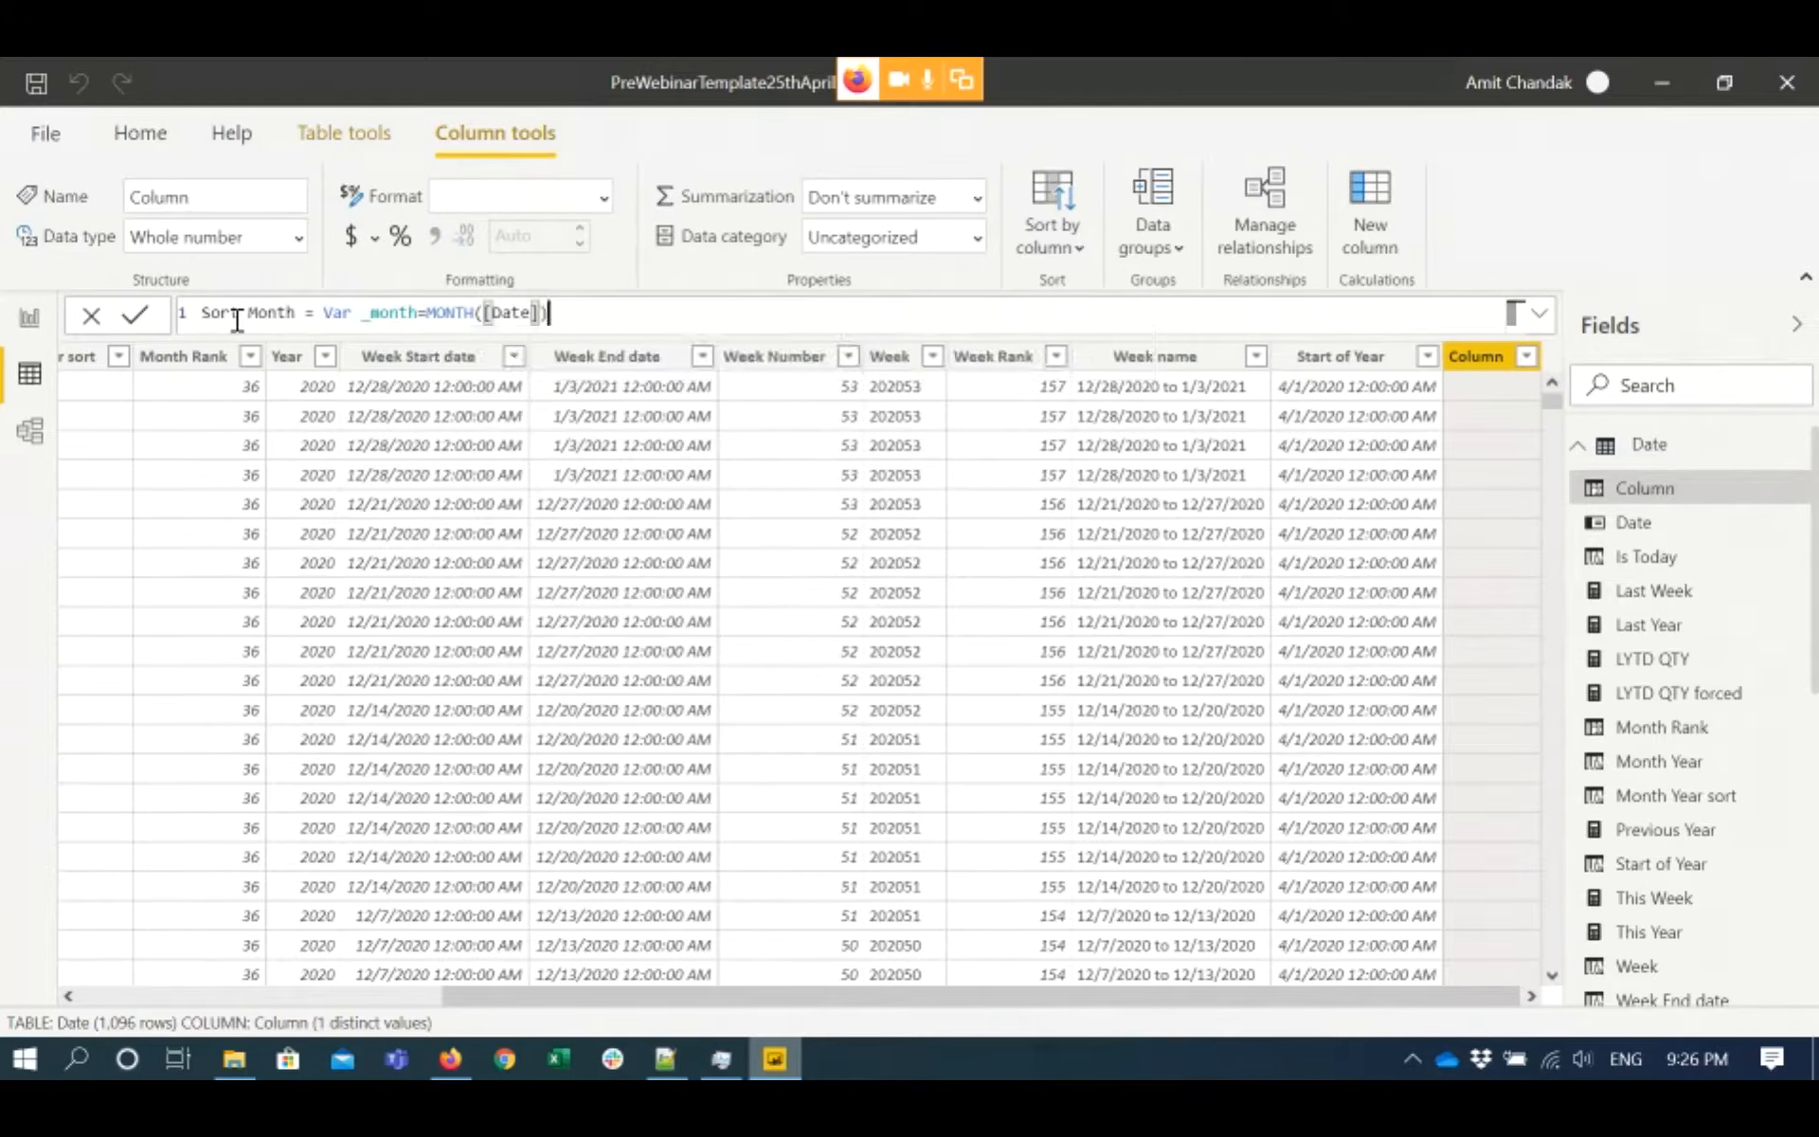
pyautogui.write('return')
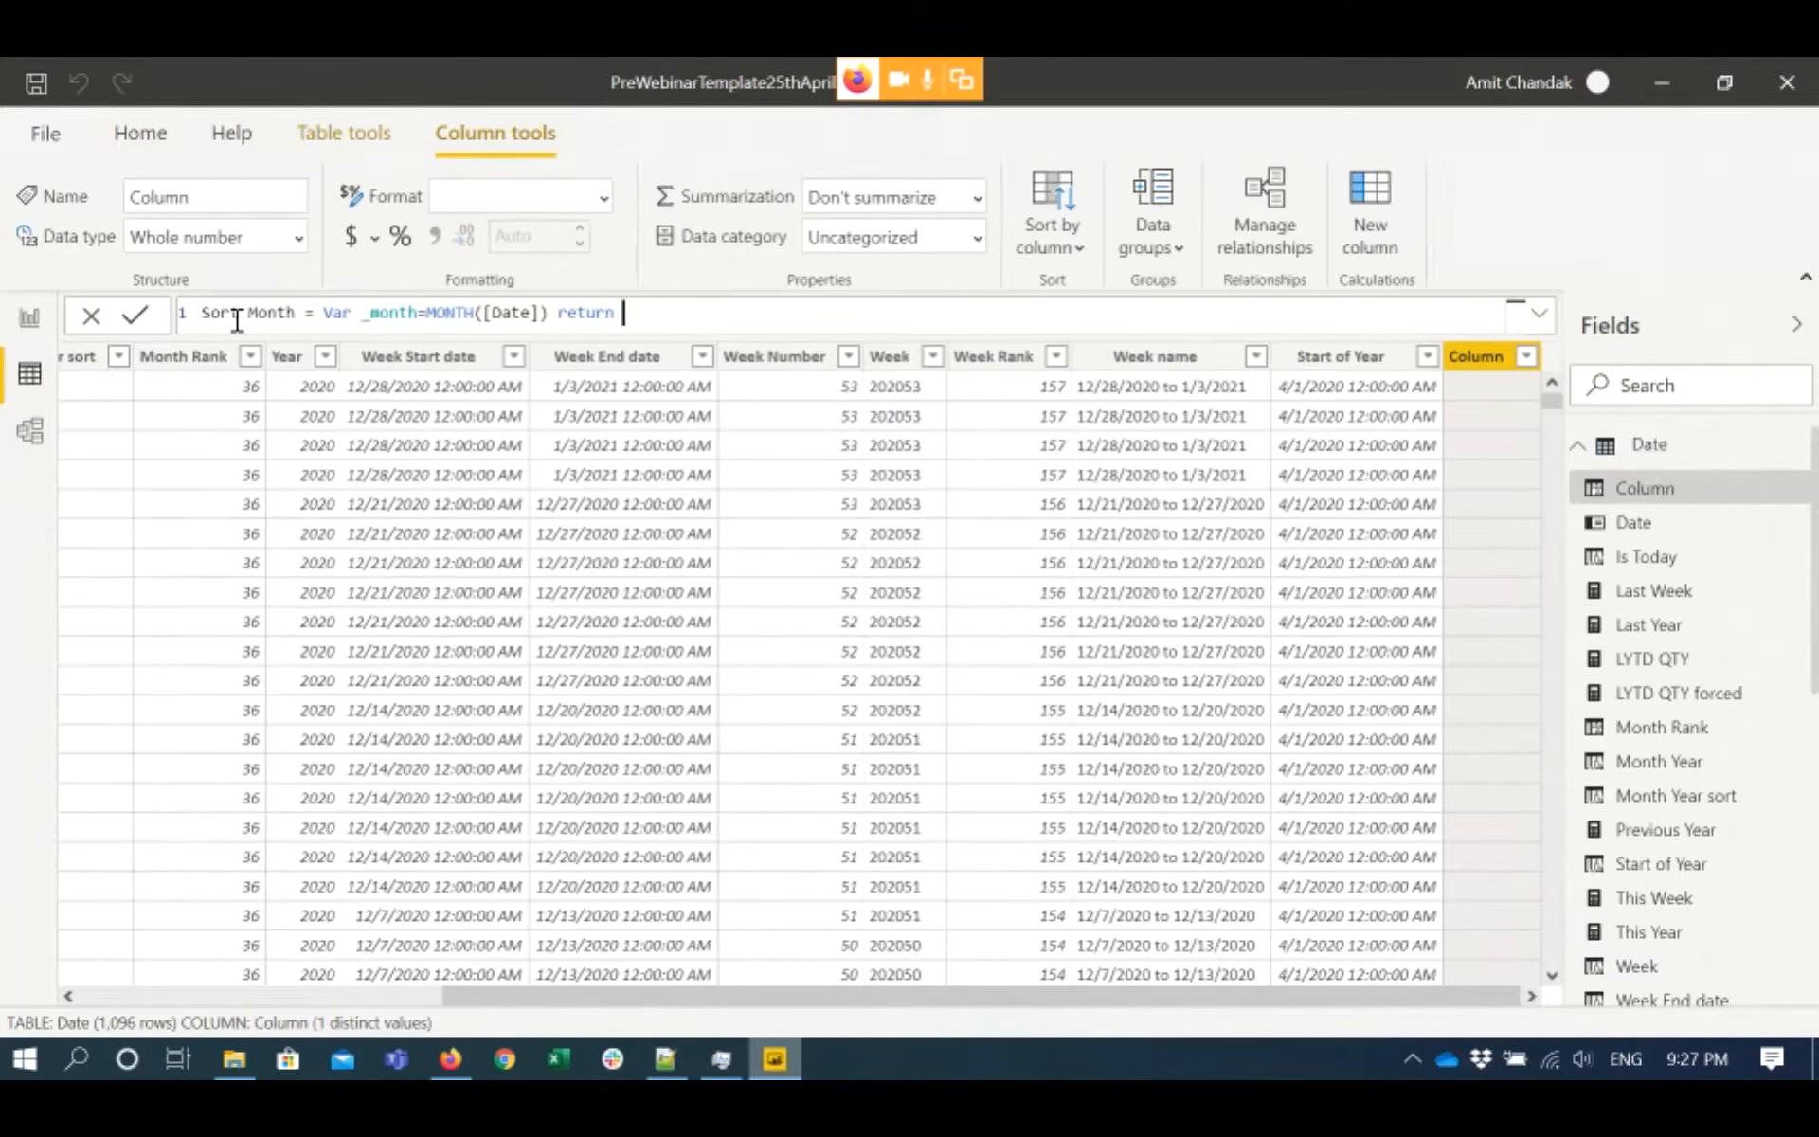
# - Complete the Sort Month formula after return with if(_month<4, _month-3, _month+3)
pyautogui.write('if')
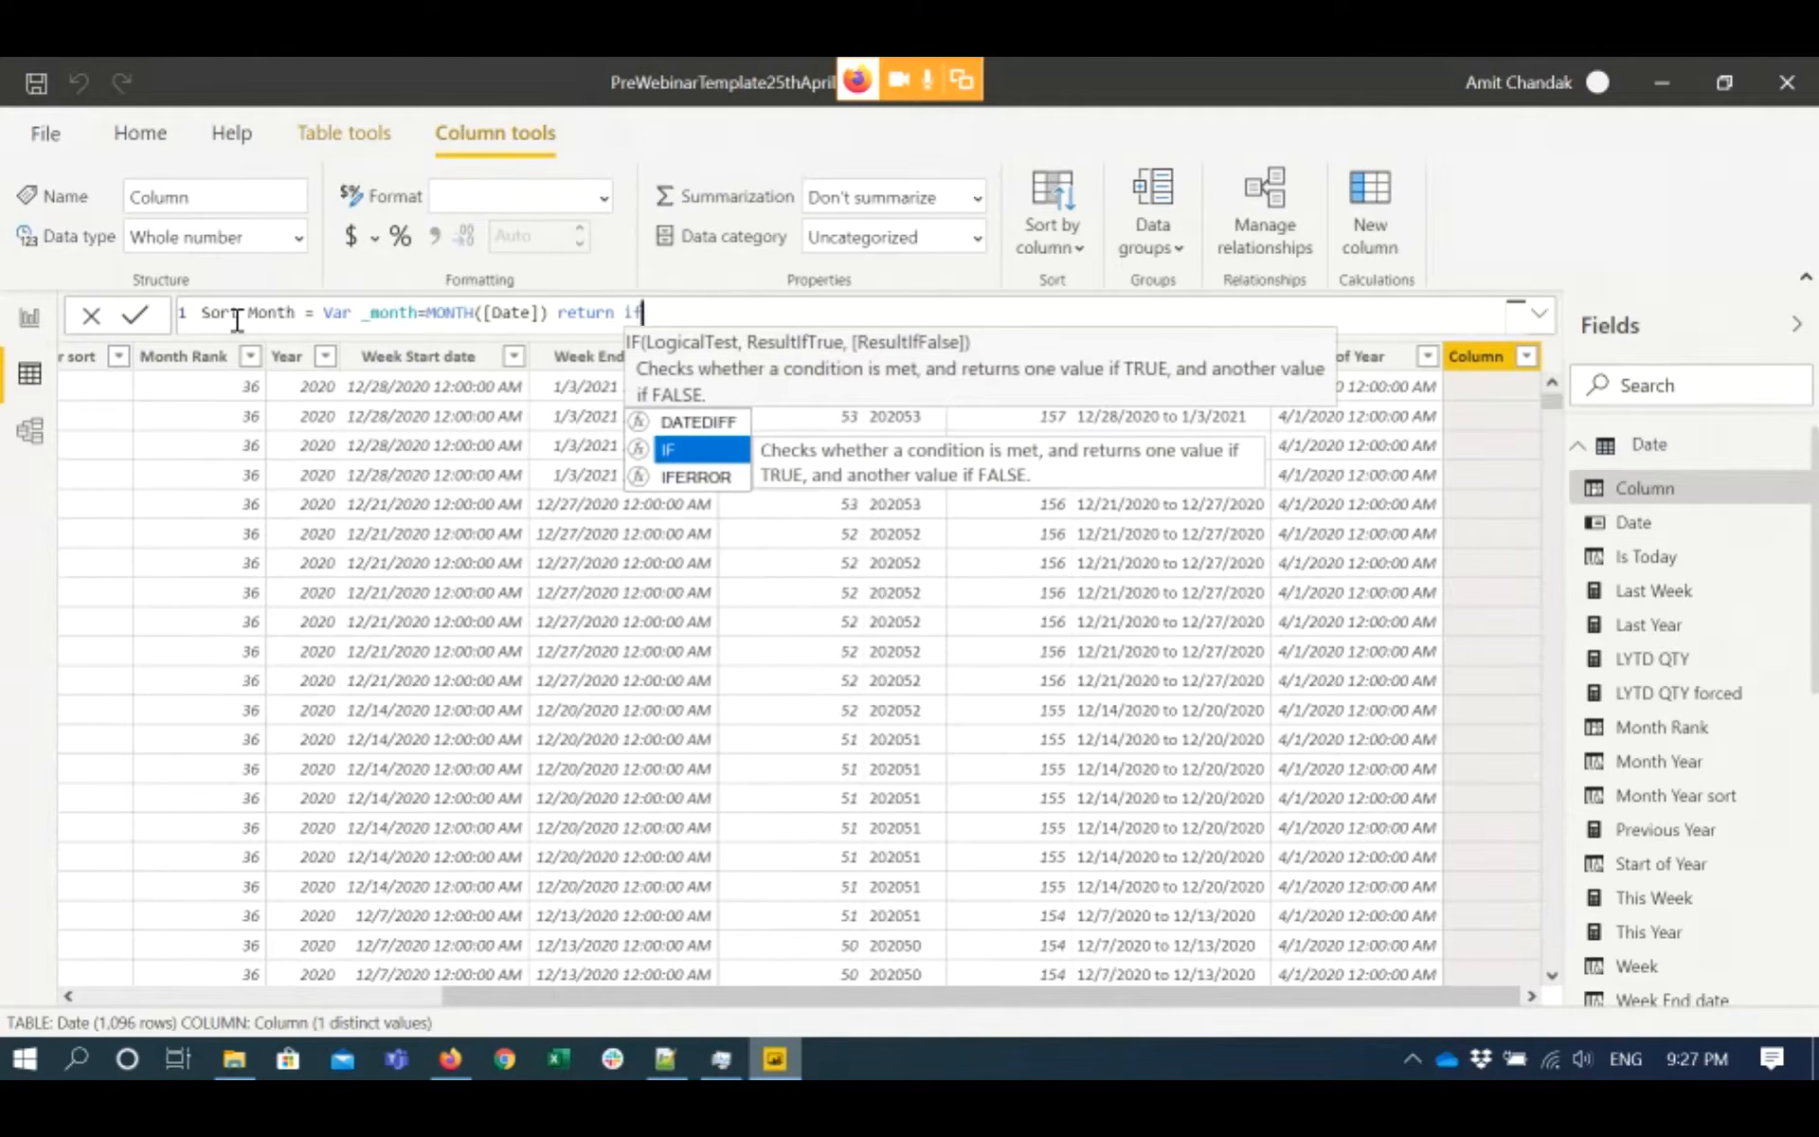
pyautogui.write('(mon')
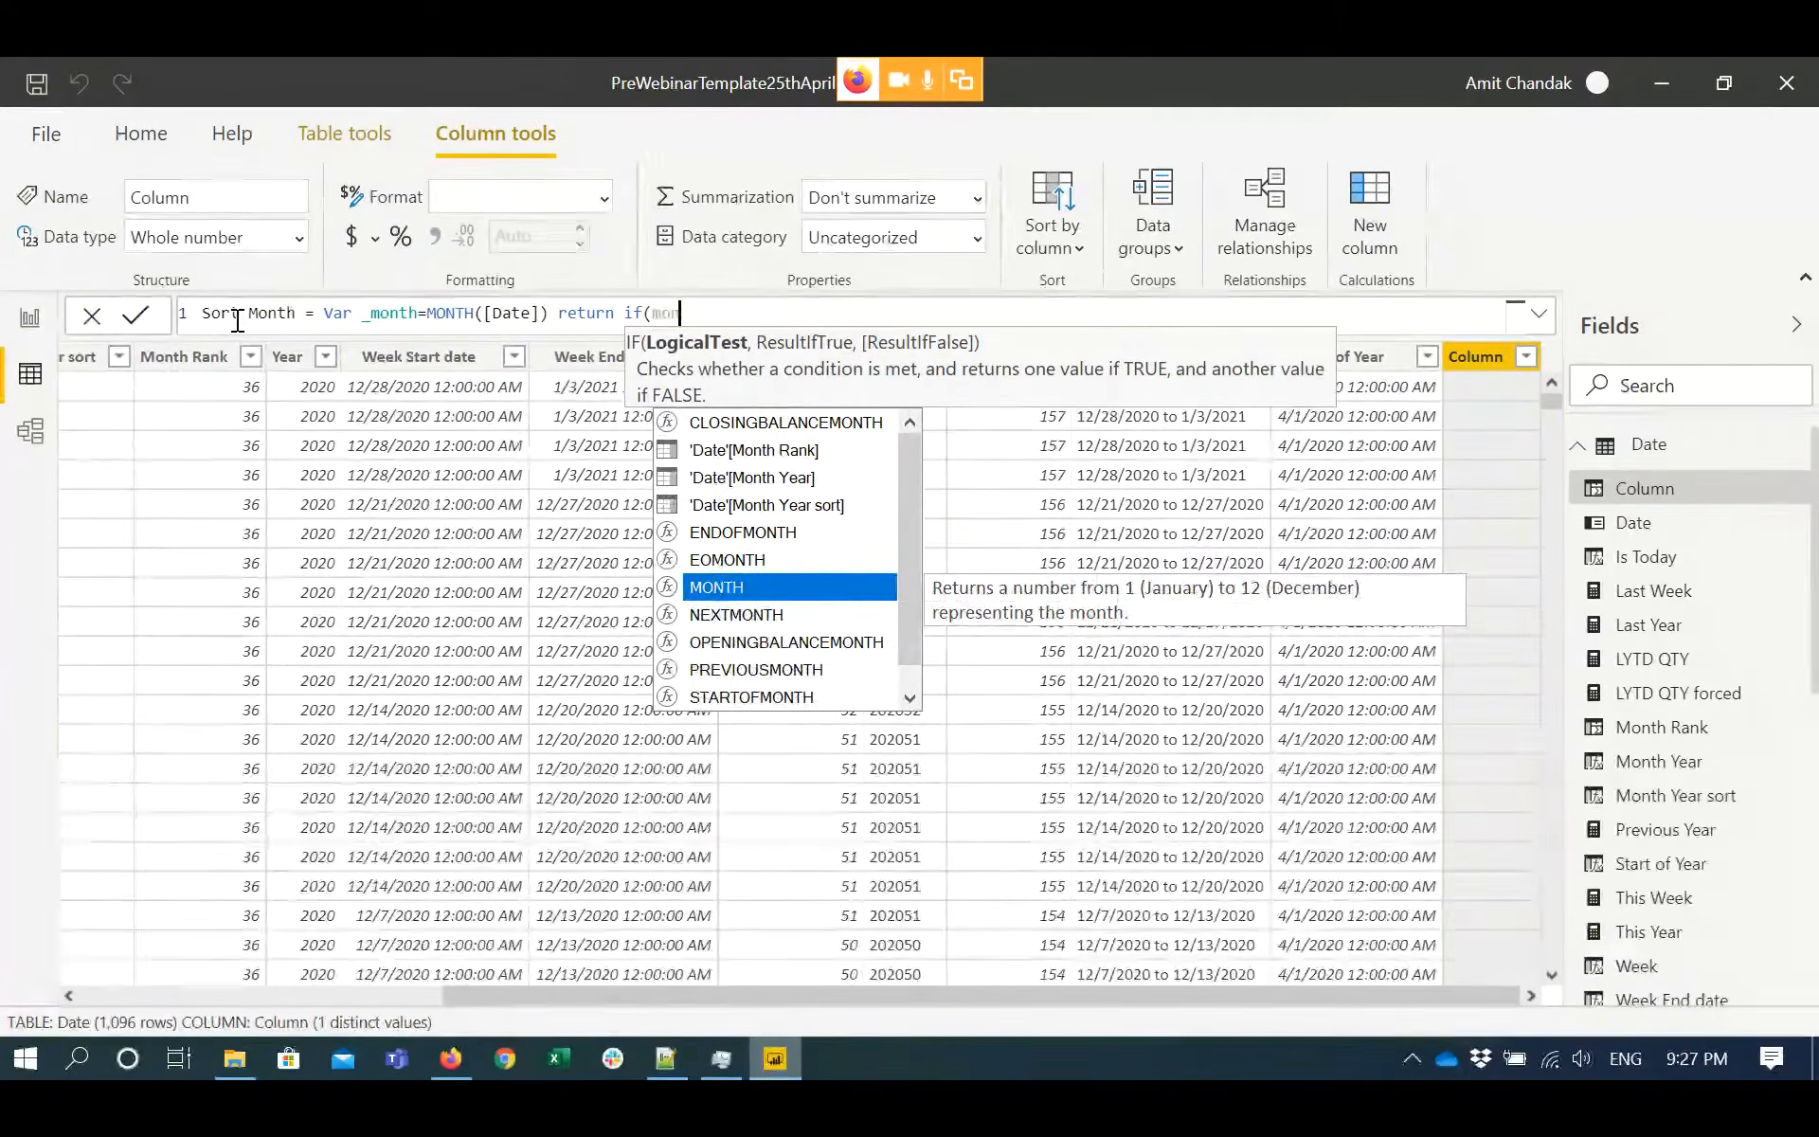
pyautogui.press('BackSpace')
pyautogui.press('BackSpace')
pyautogui.press('BackSpace')
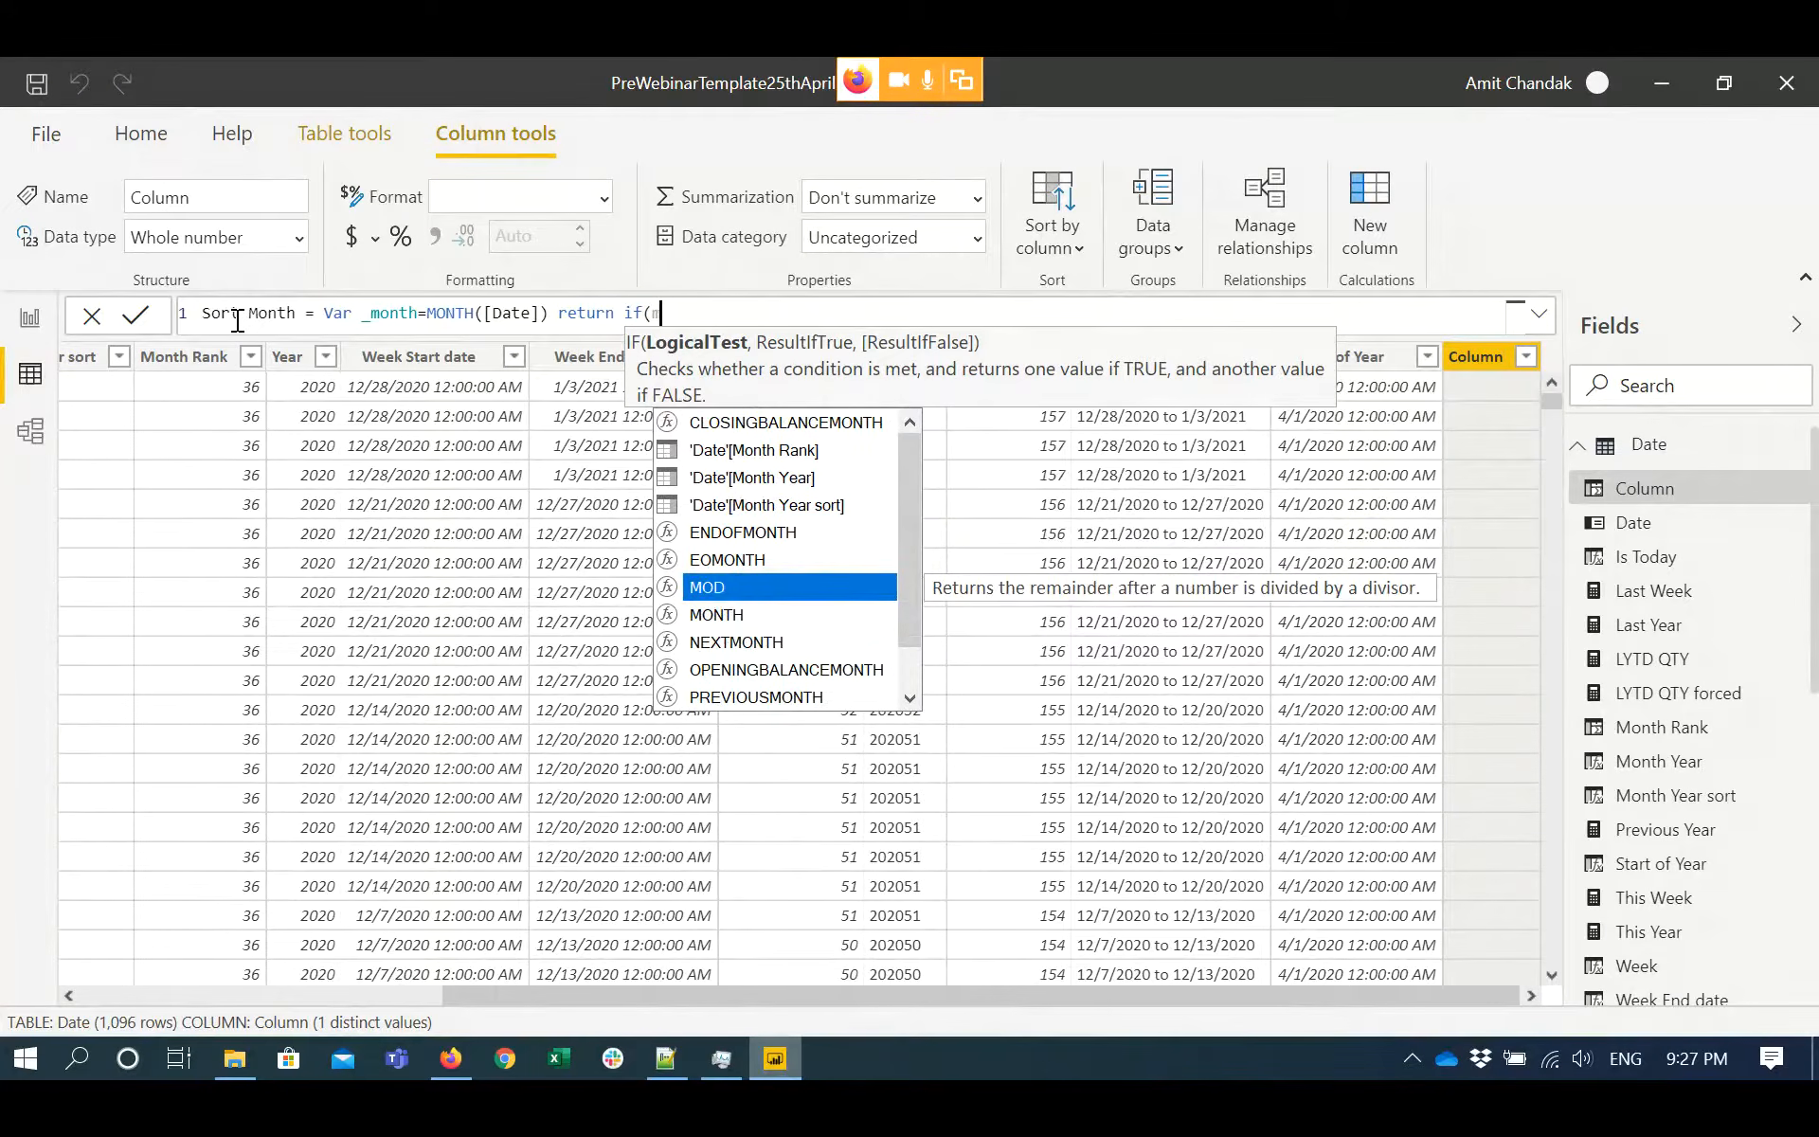
pyautogui.write('_month')
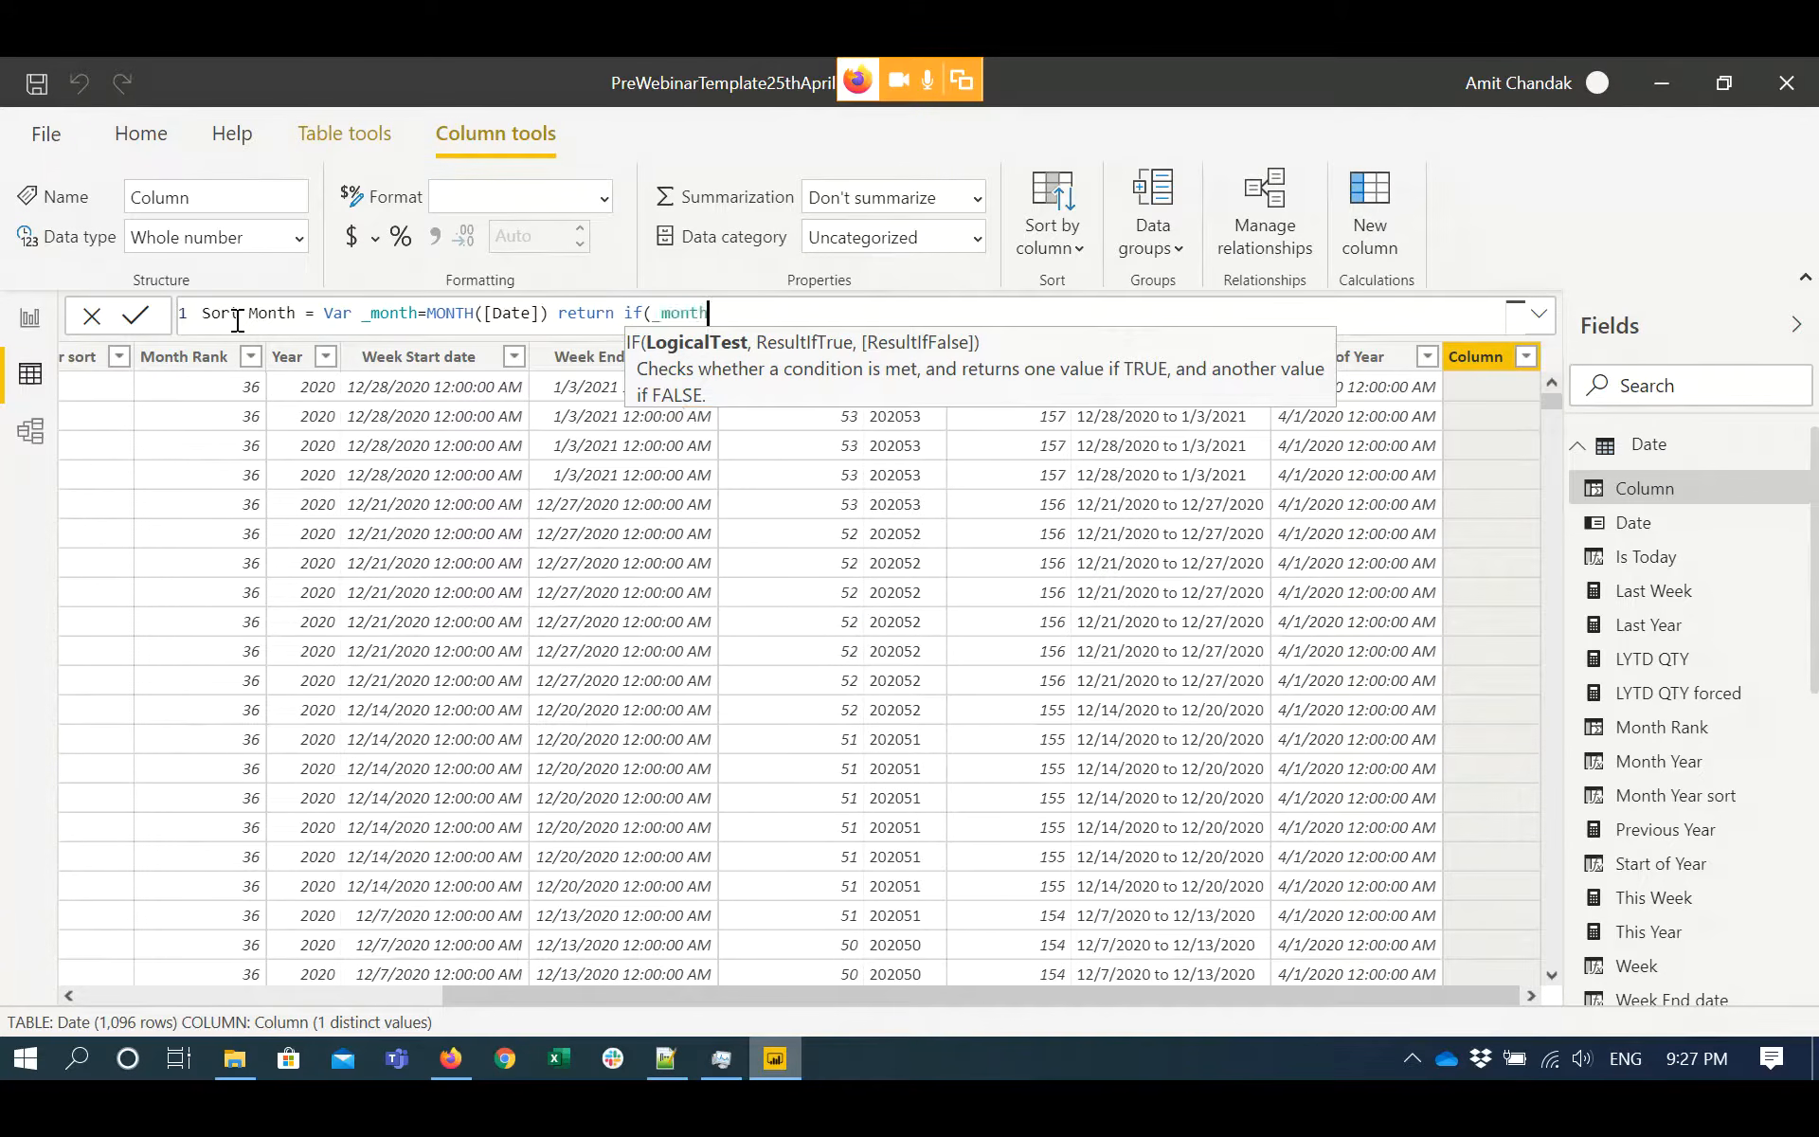
pyautogui.write('<4, ')
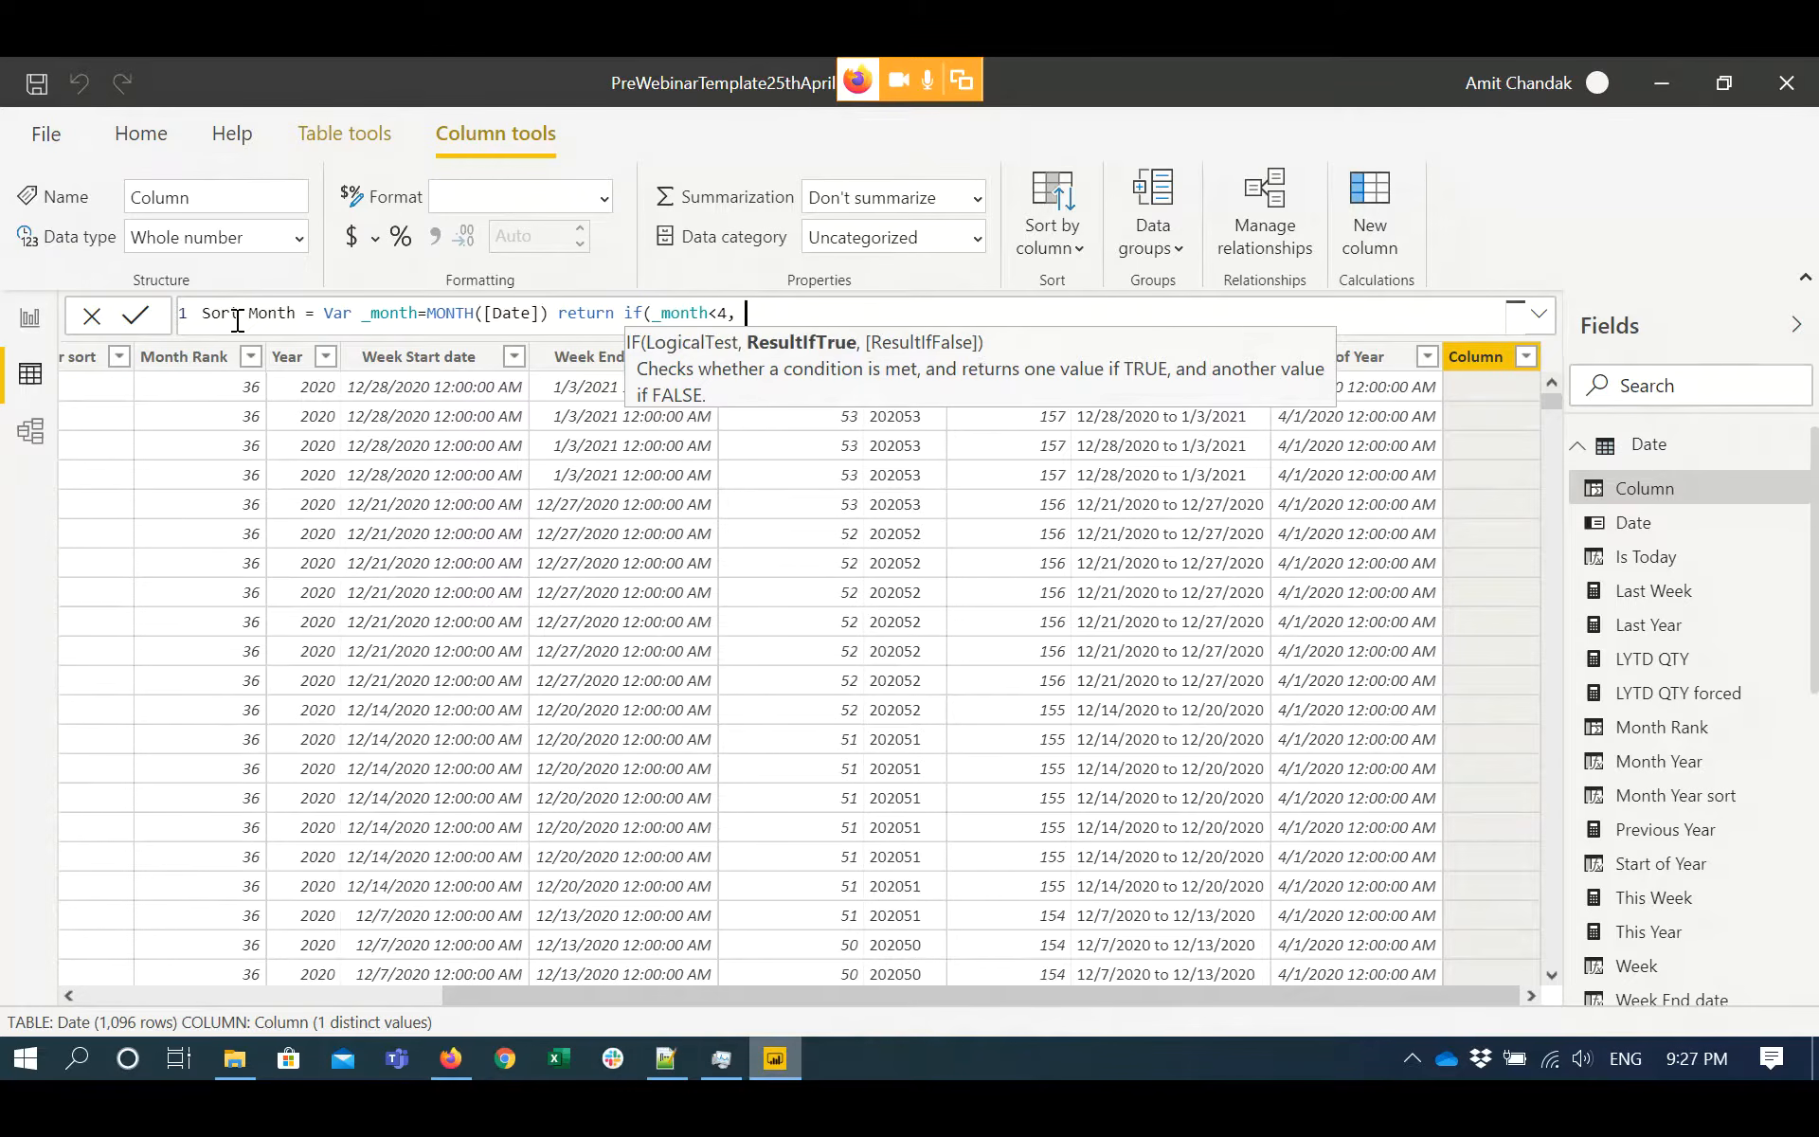
pyautogui.write('_month')
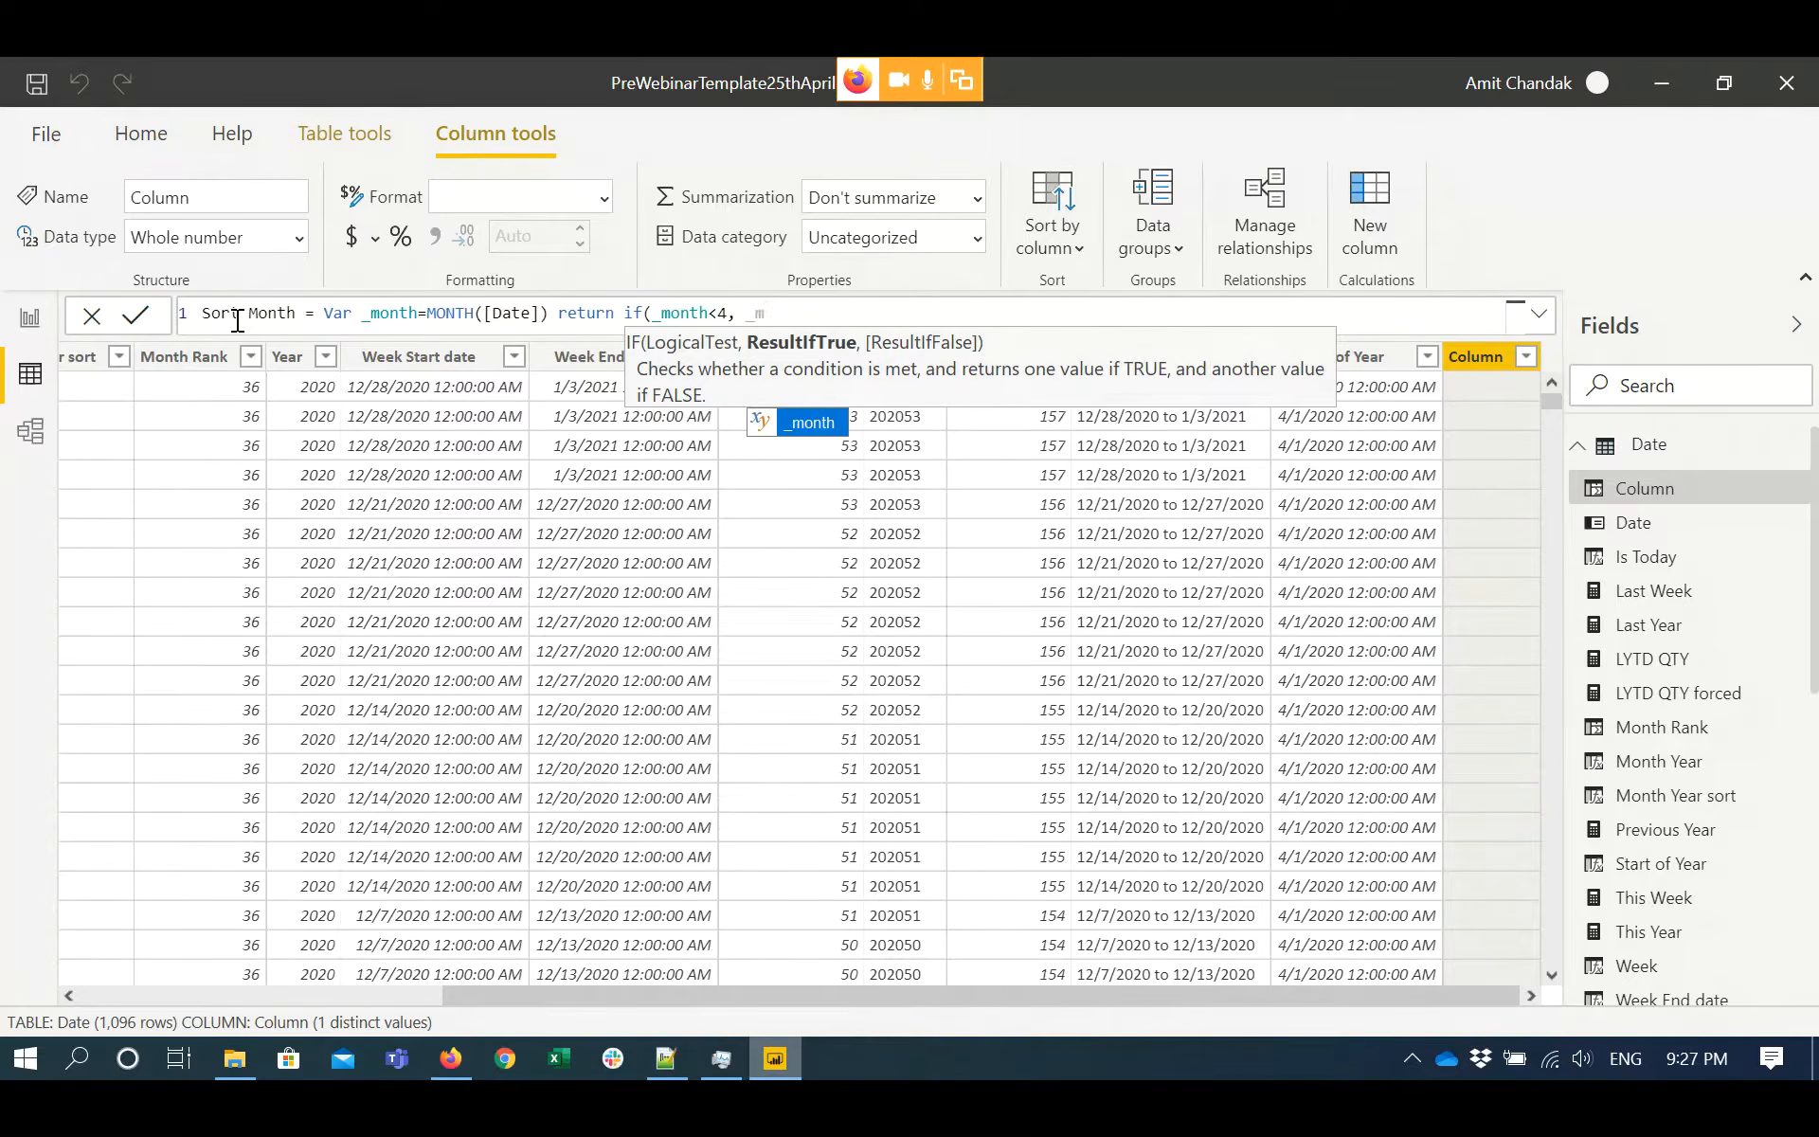
pyautogui.write('-')
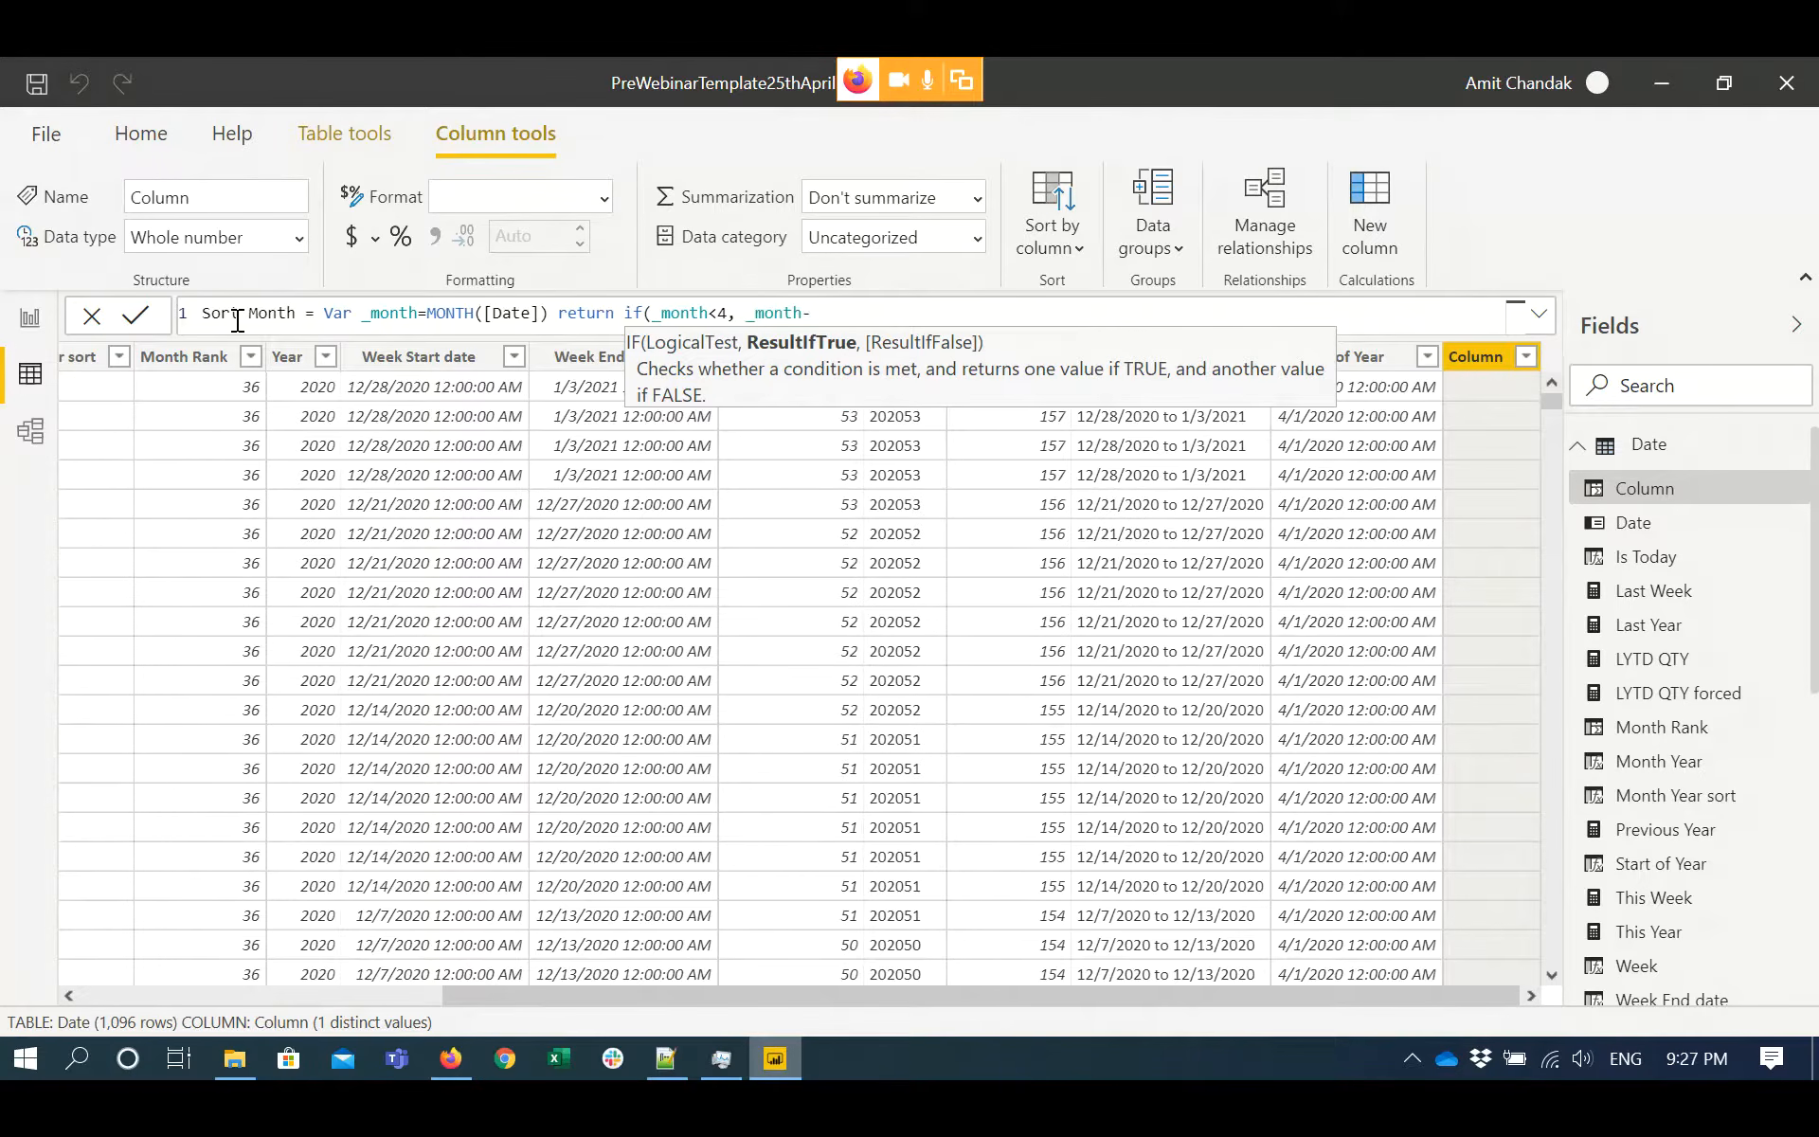
pyautogui.write('3, _mon')
pyautogui.press('Tab')
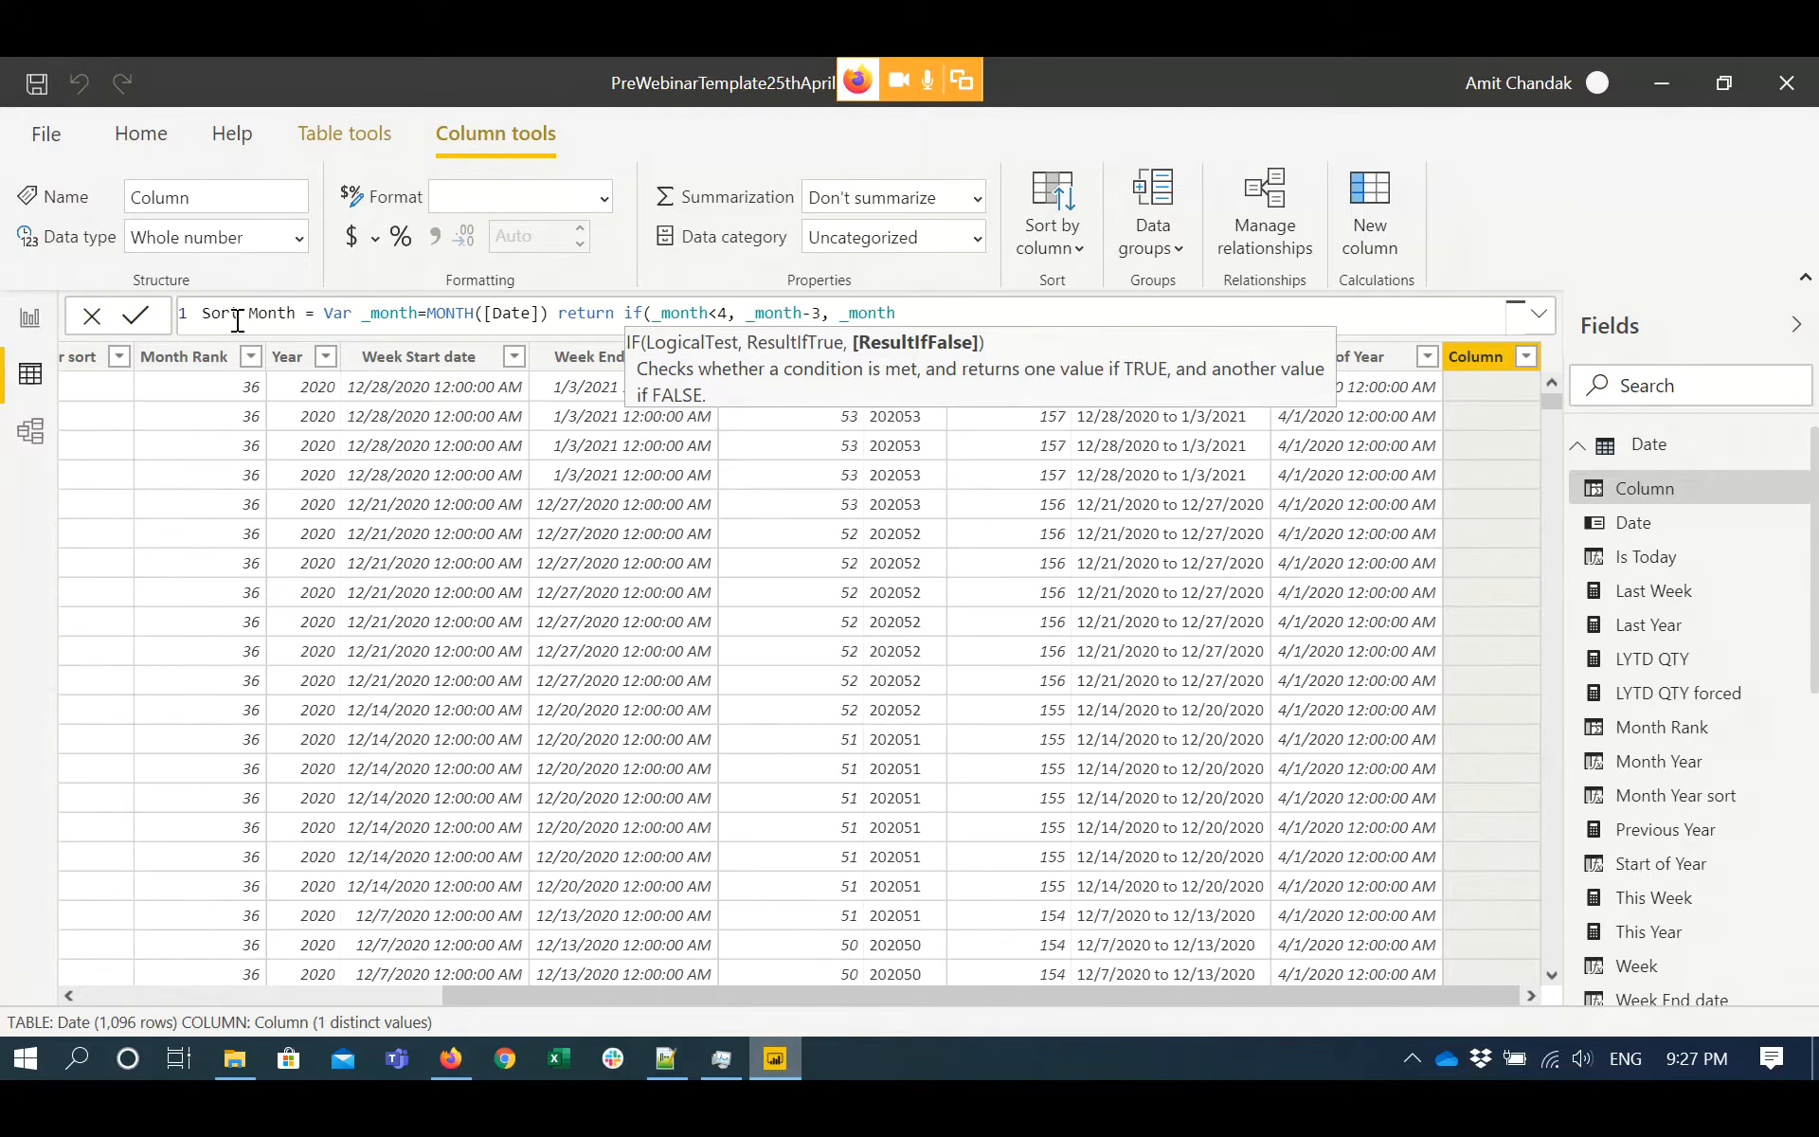
pyautogui.write('+3)')
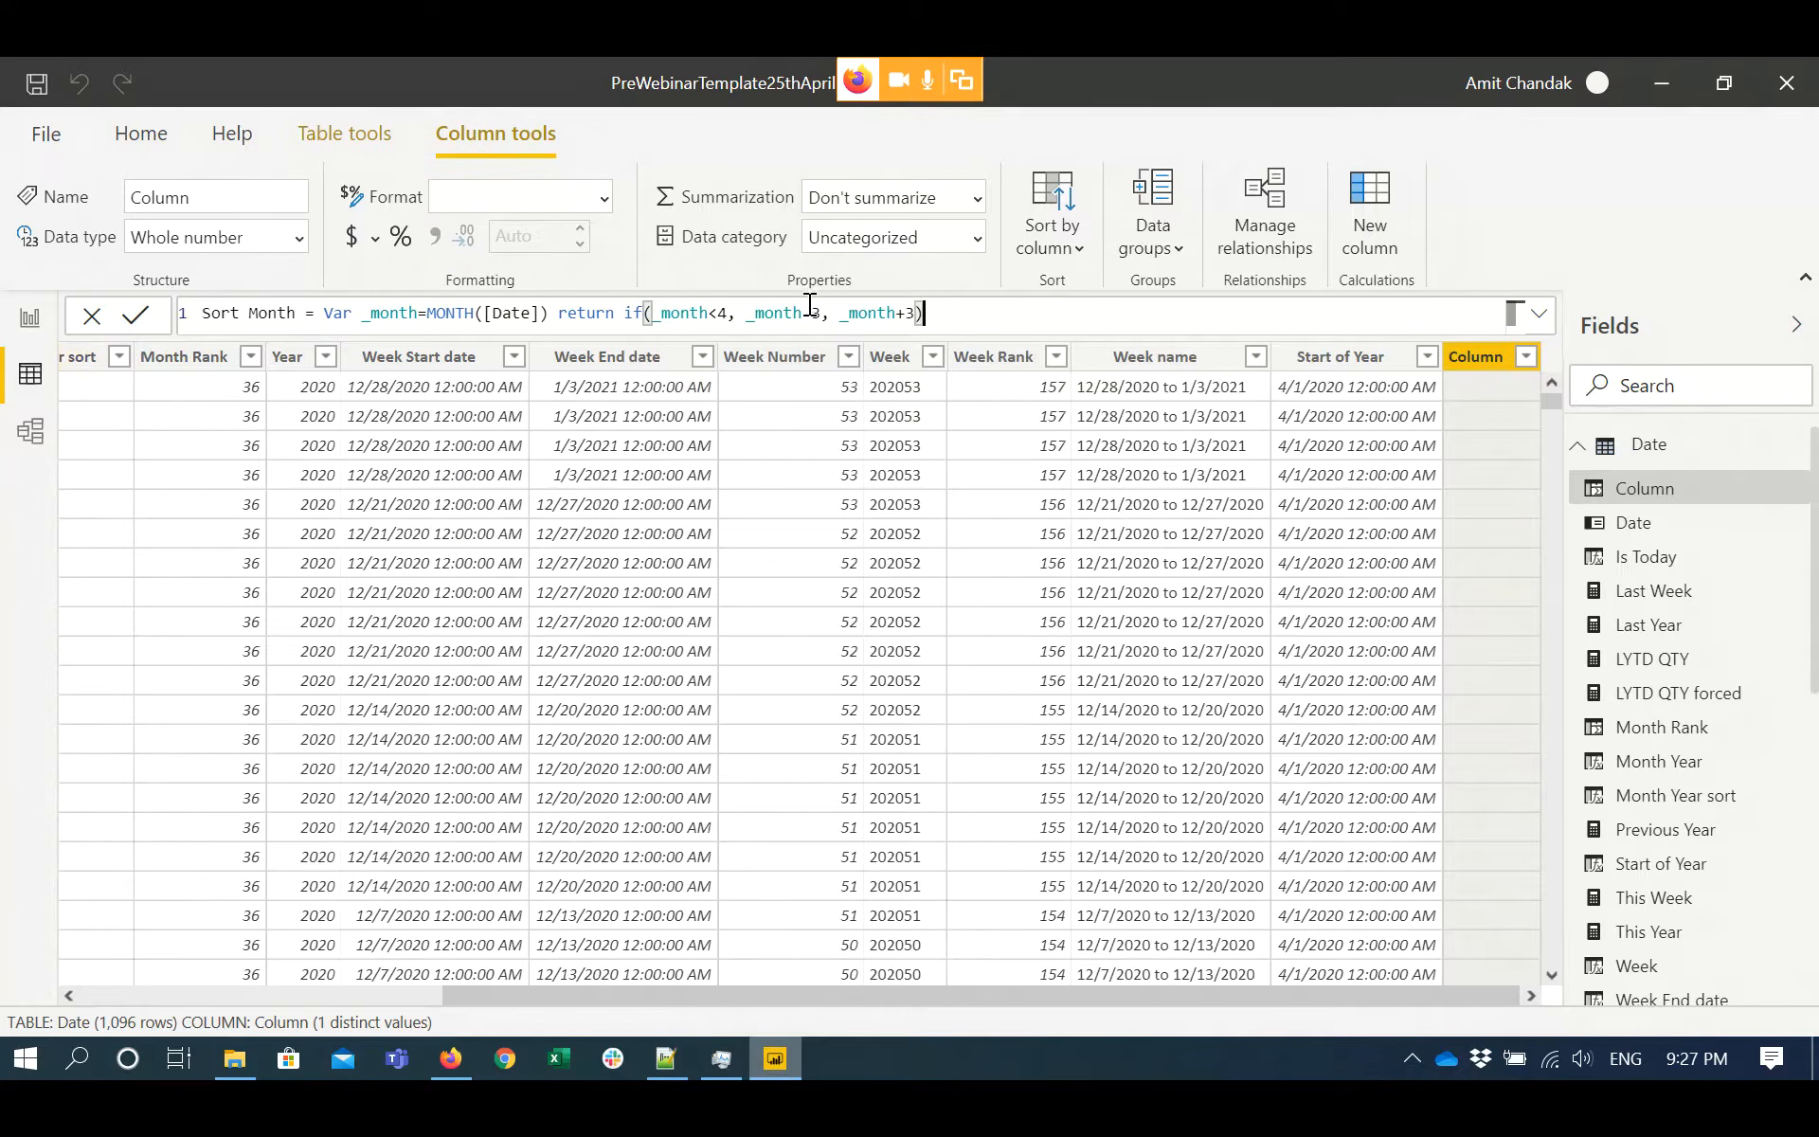
# - Change the IF condition in the Sort Month formula to _month>4 and commit the column
pyautogui.click(714, 314)
pyautogui.press('BackSpace')
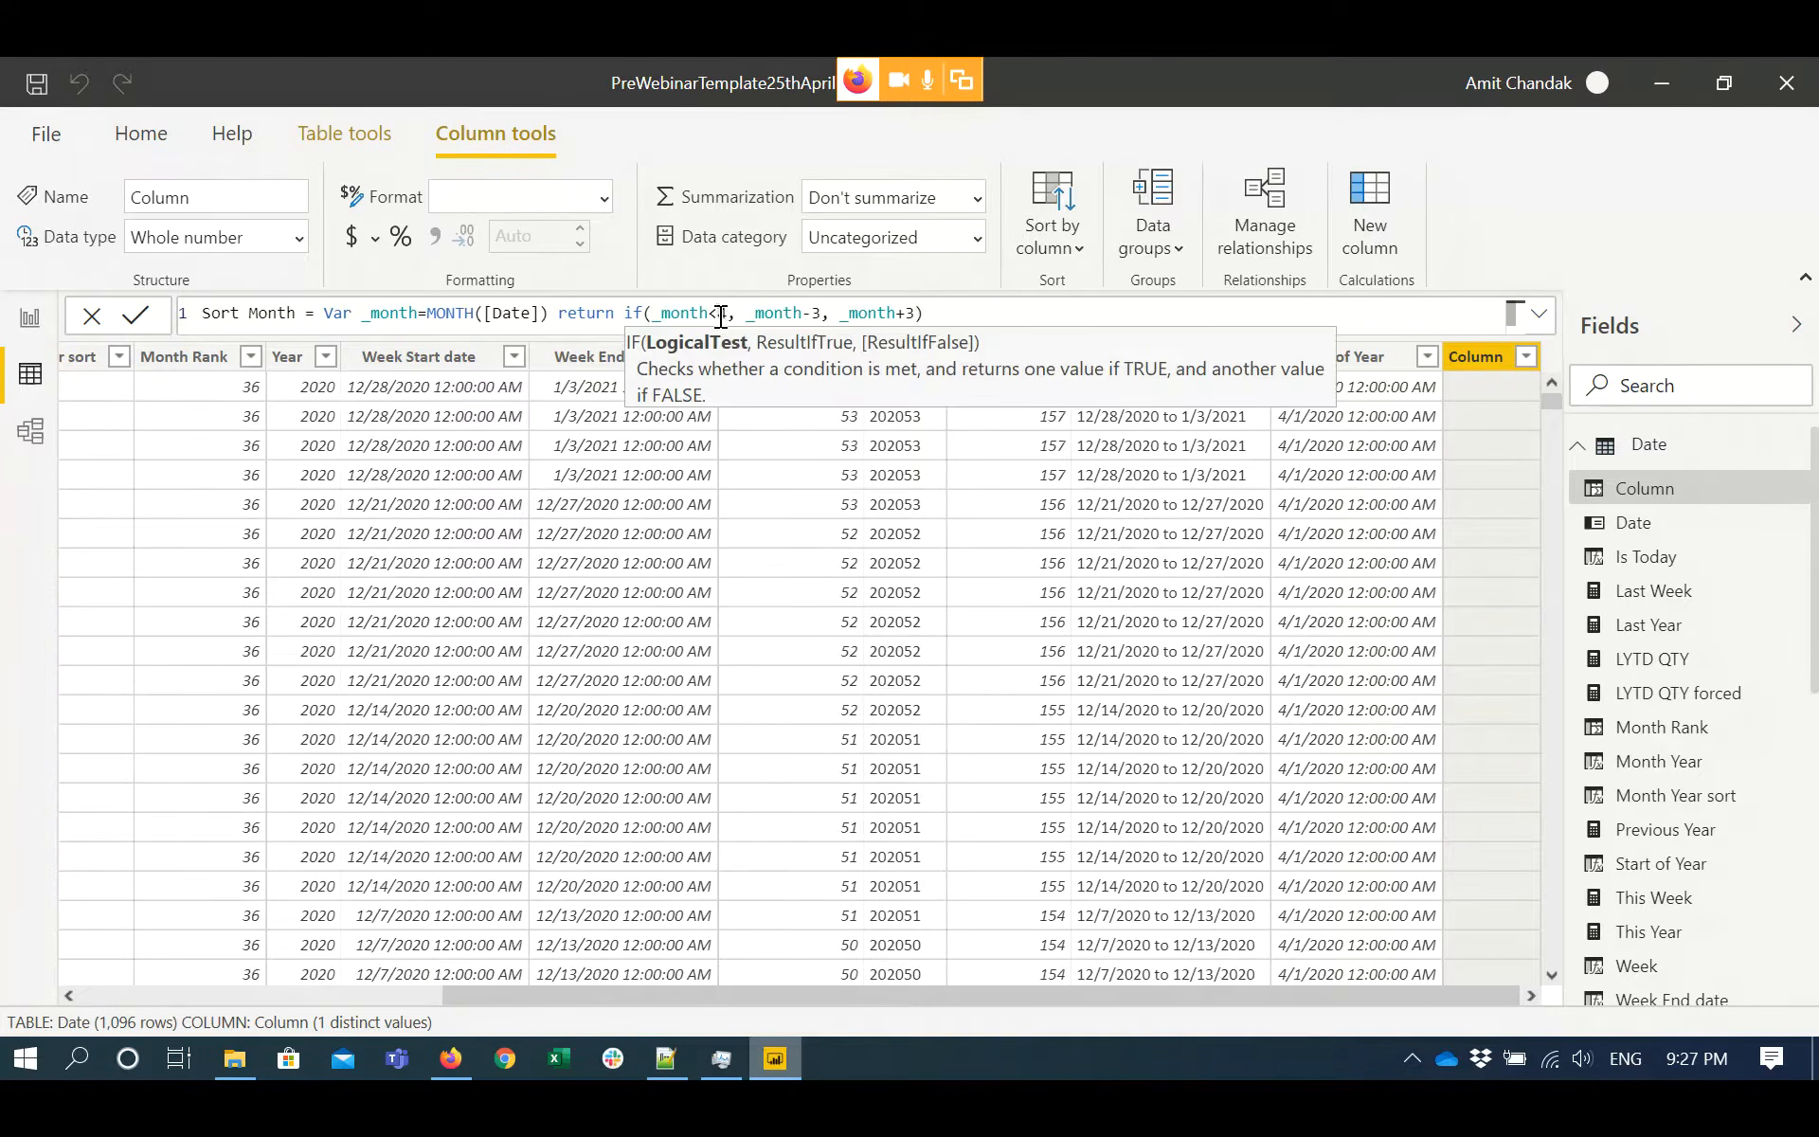
pyautogui.write('>')
pyautogui.click(1004, 314)
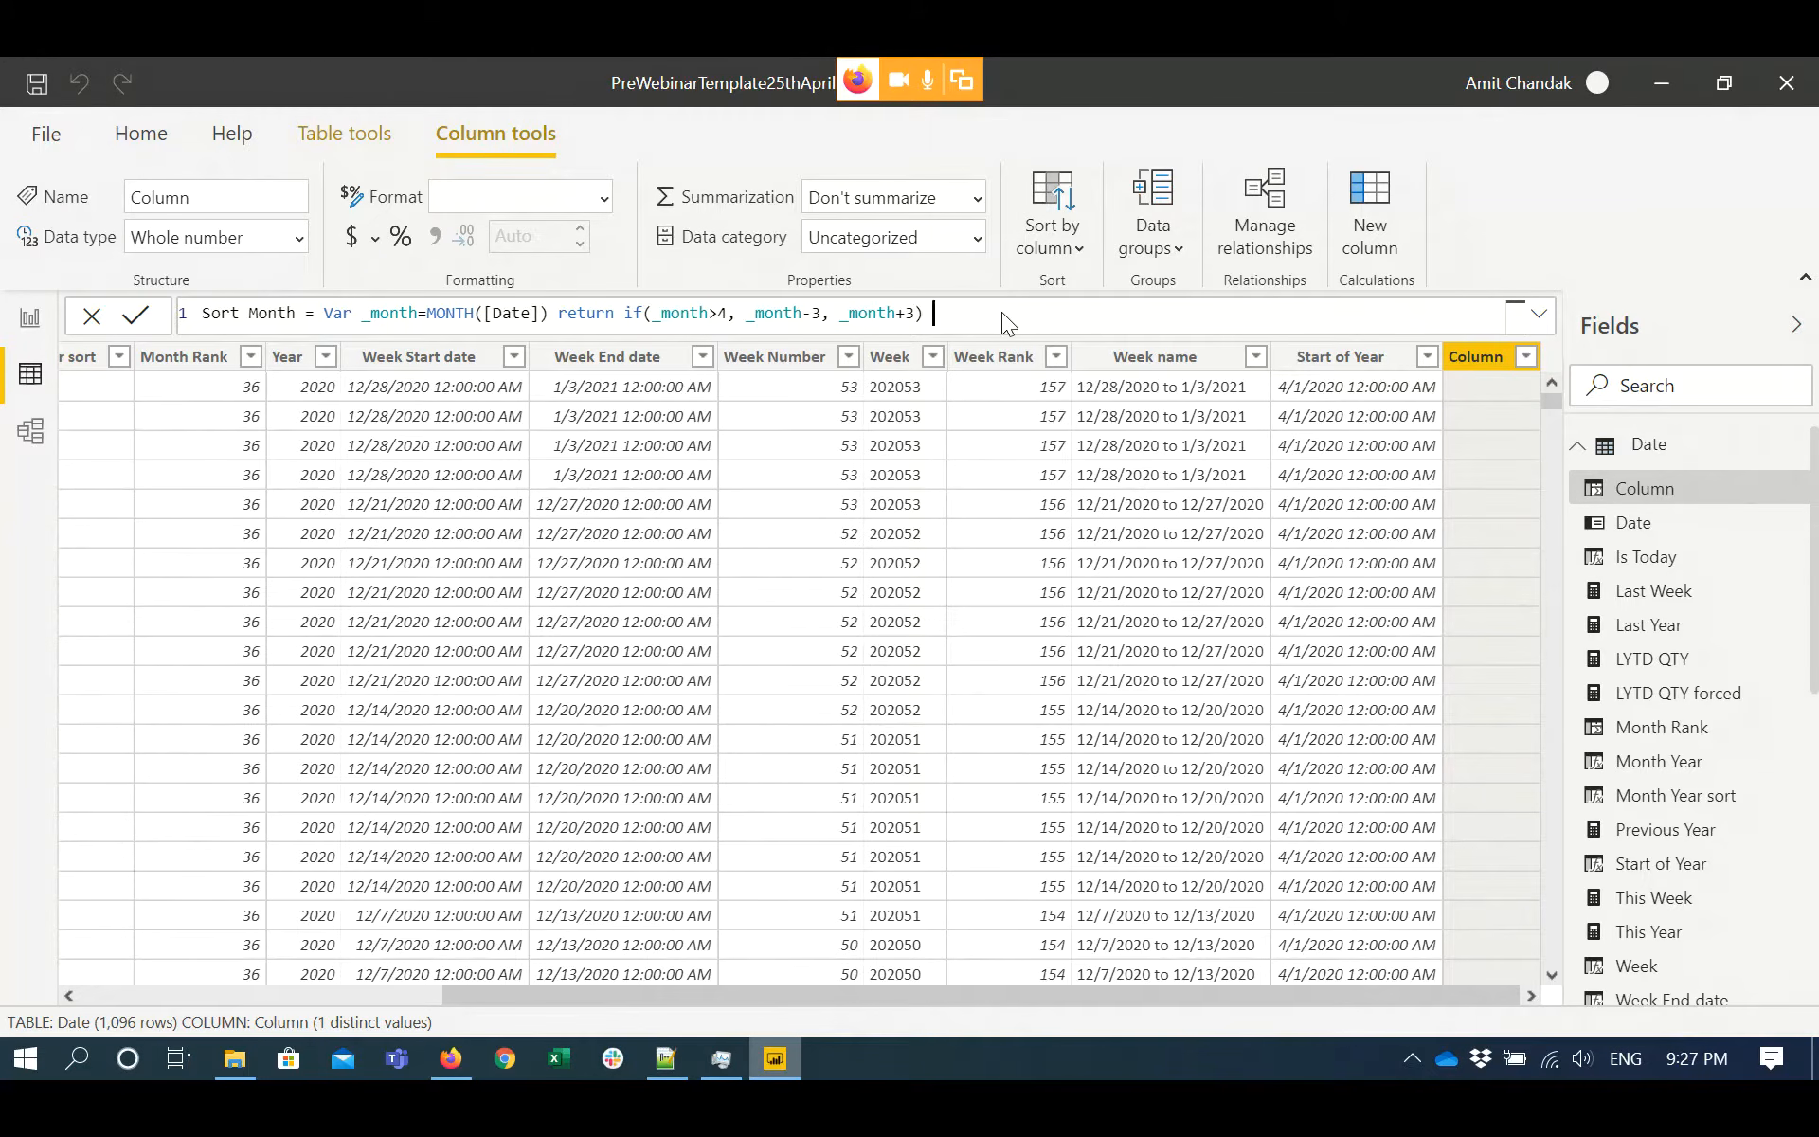
pyautogui.press('Return')
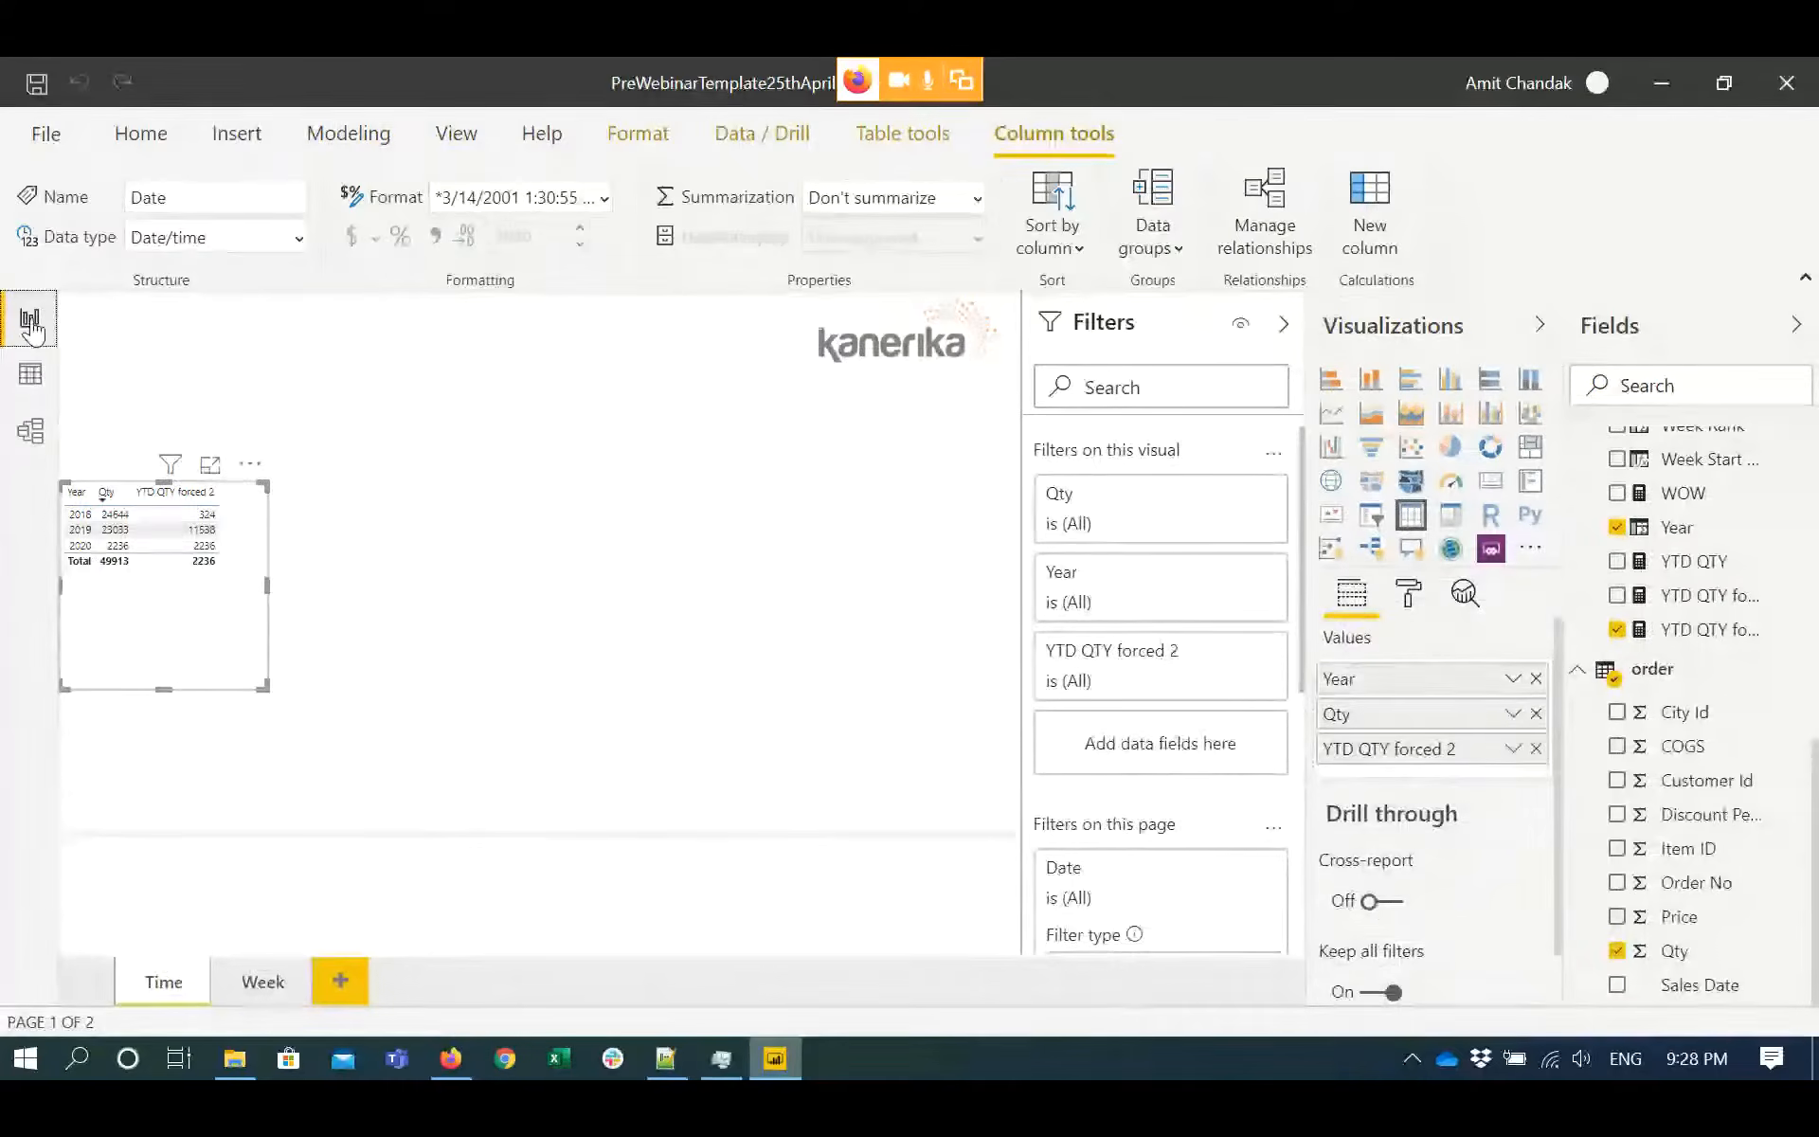
# - On the Week report page, open the This Year measure's formula and copy its whole CALCULATE expression
pyautogui.click(264, 985)
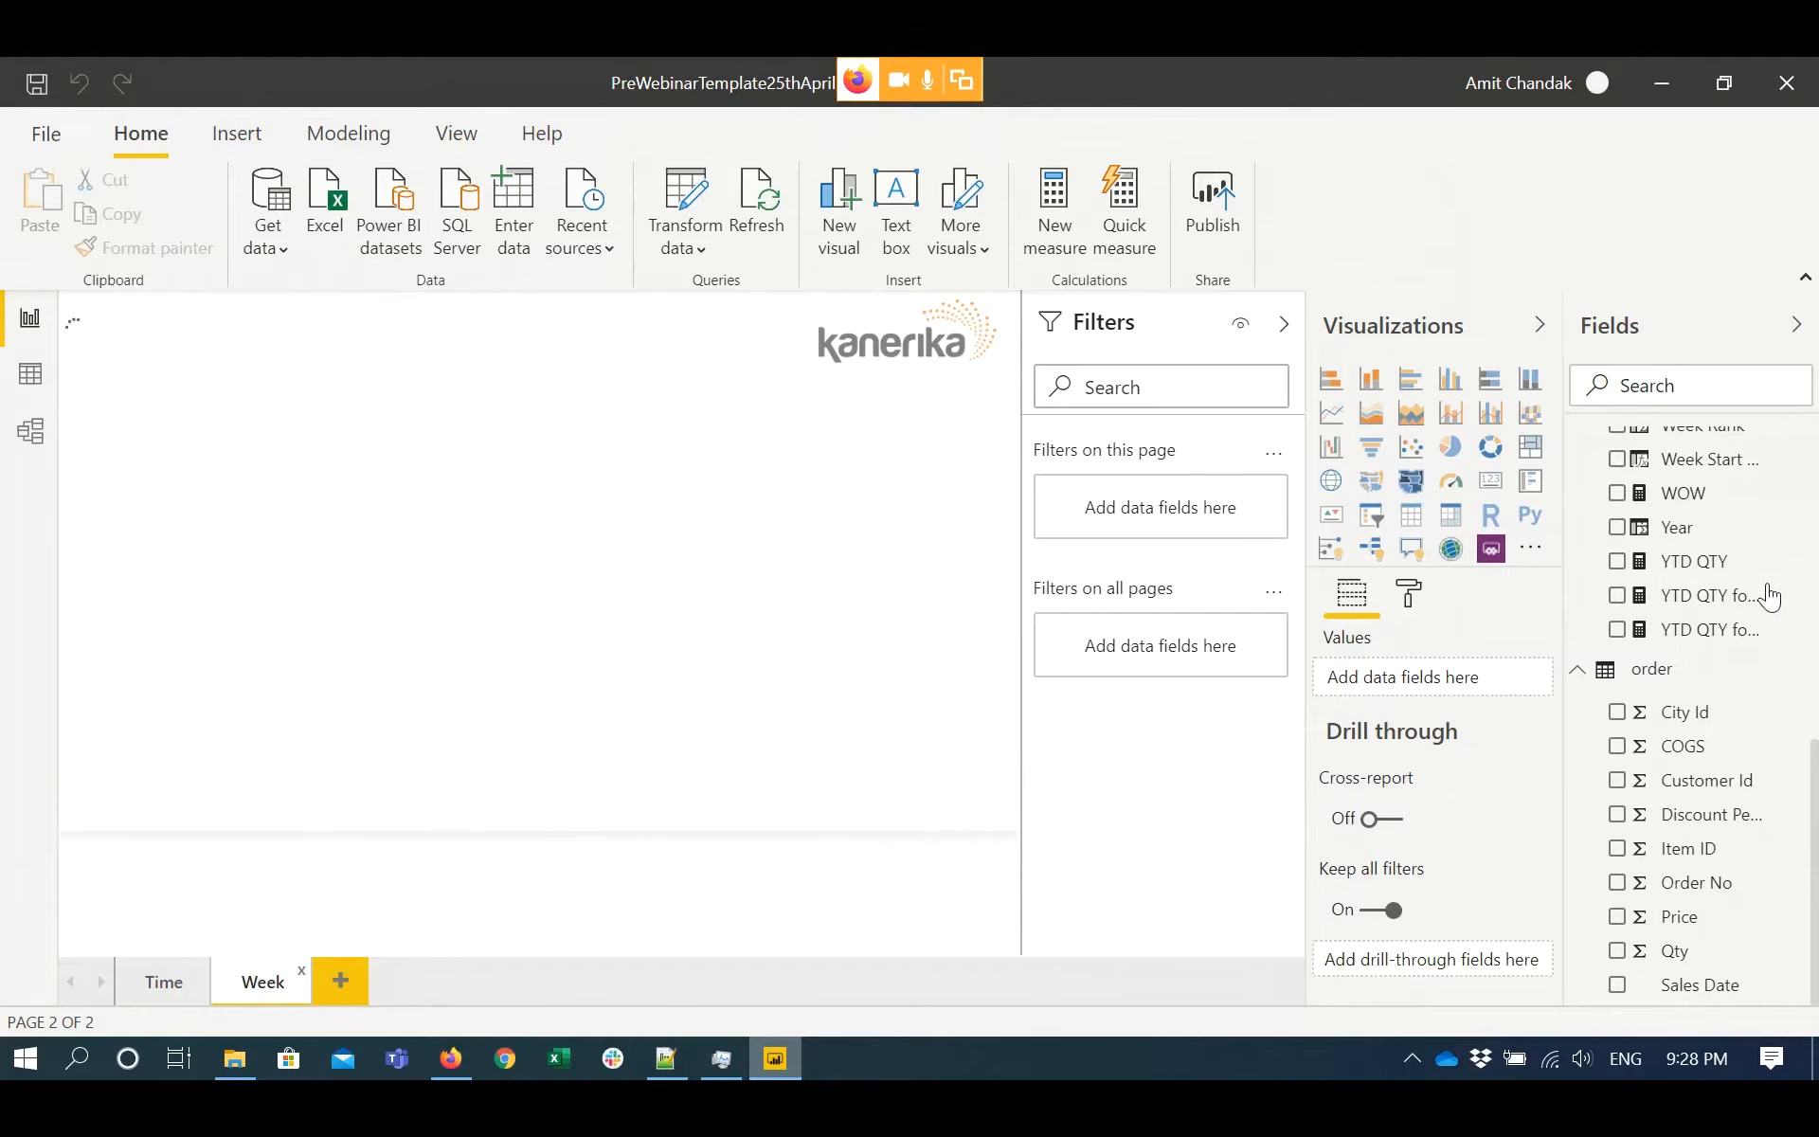
pyautogui.moveTo(1815, 803); pyautogui.dragTo(1807, 521)
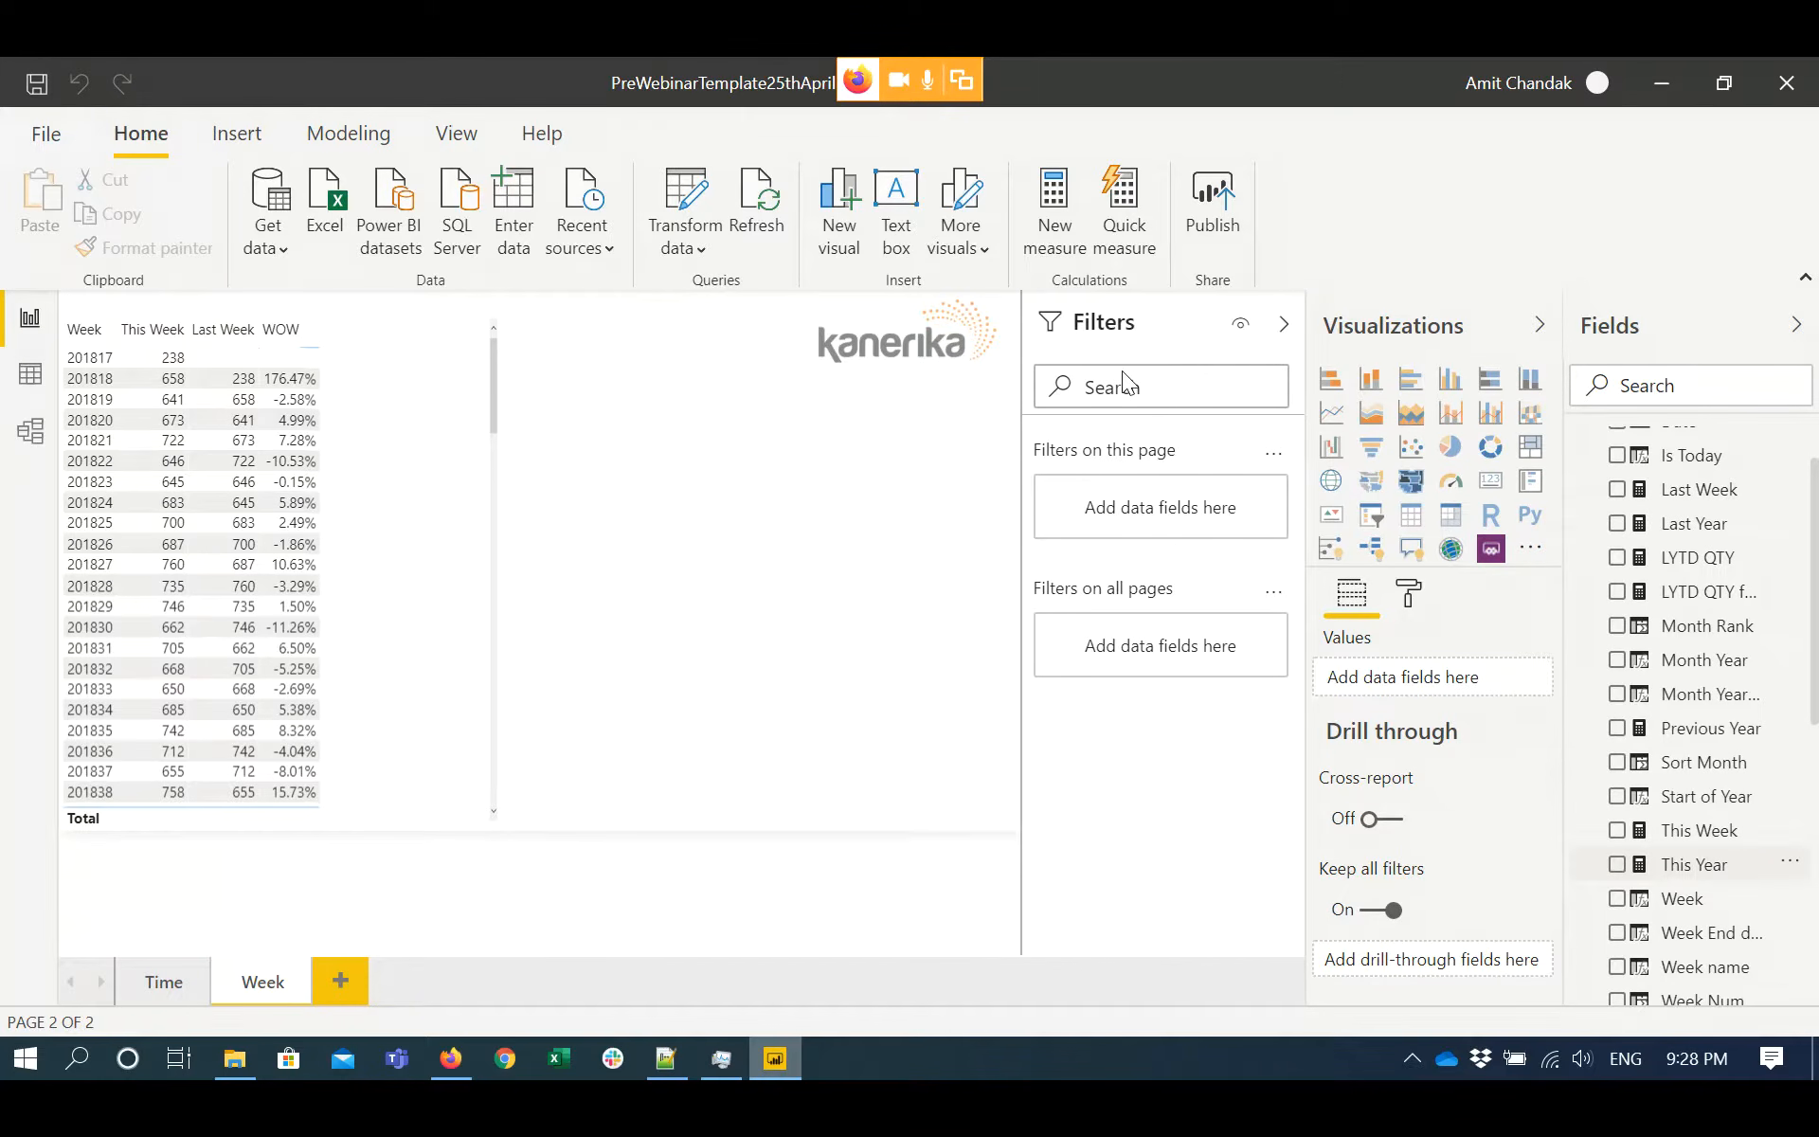
pyautogui.click(1591, 864)
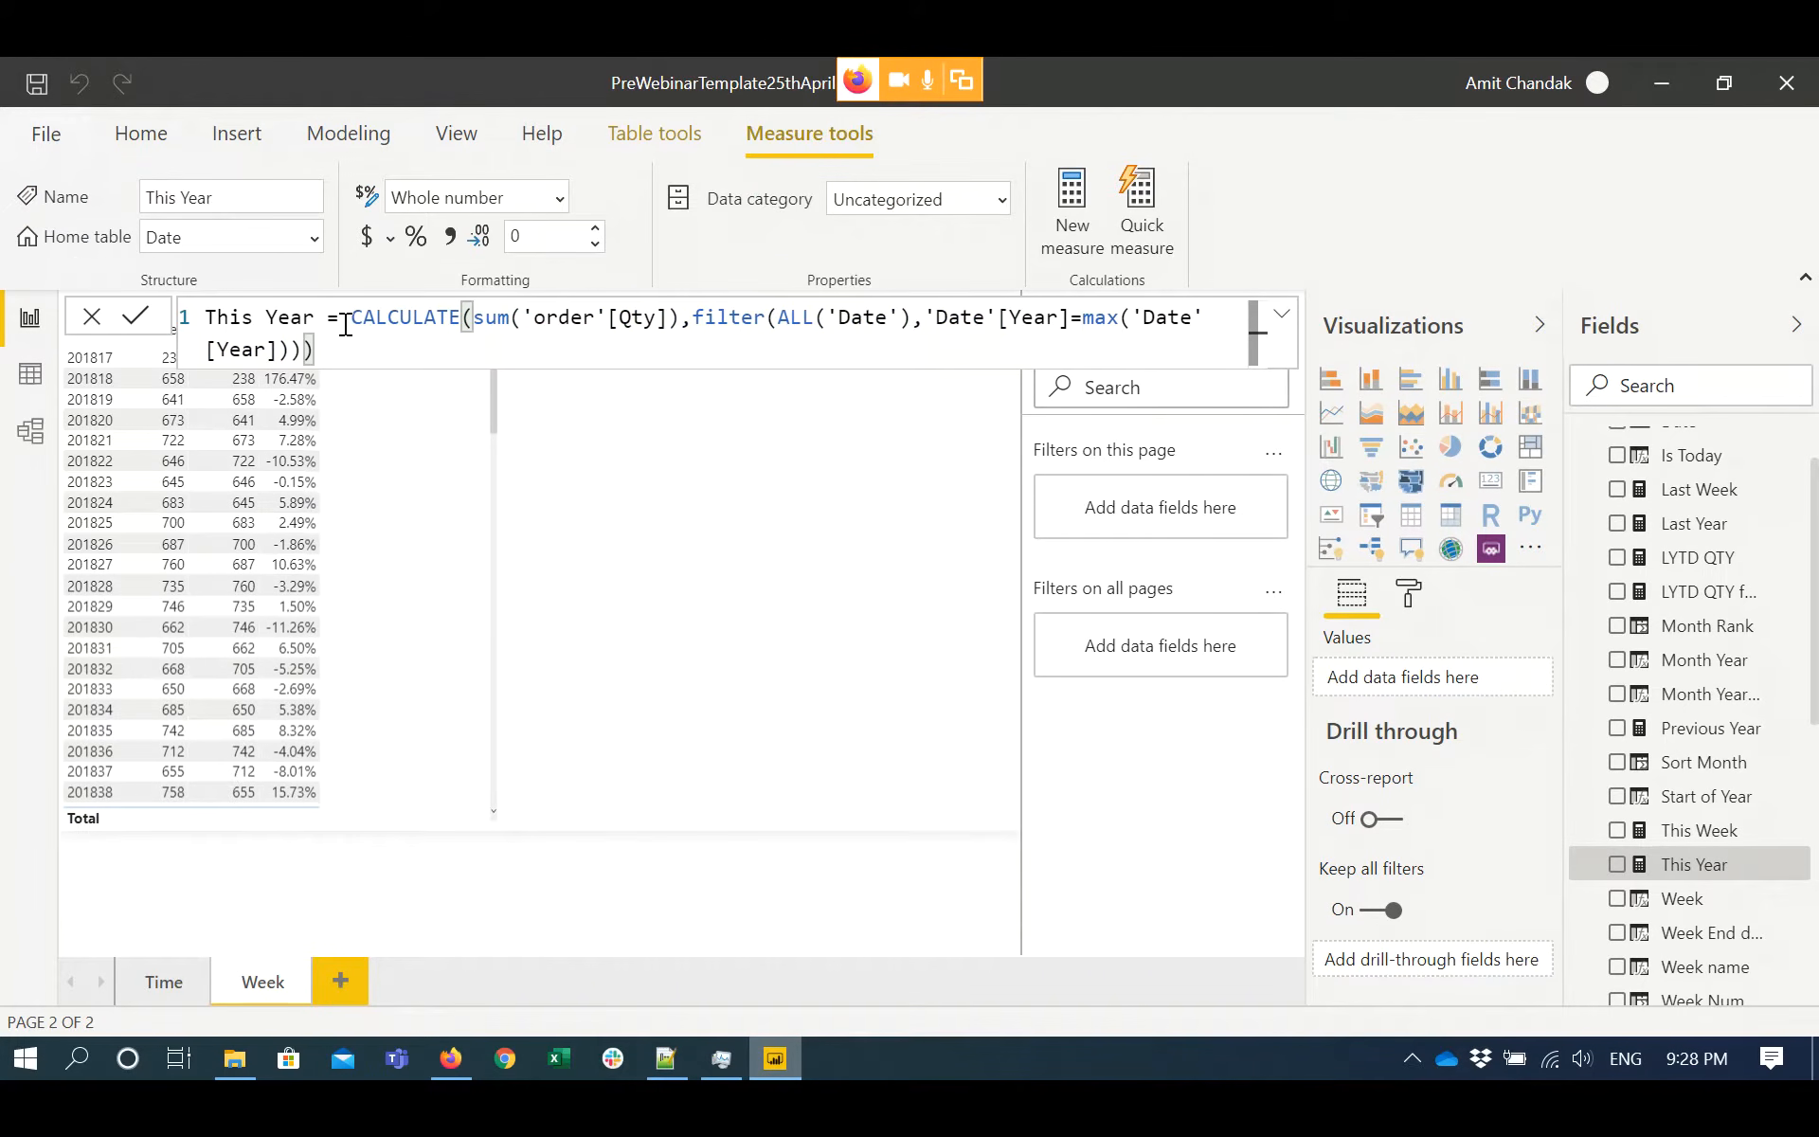
pyautogui.moveTo(344, 322); pyautogui.dragTo(367, 354)
pyautogui.hotkey('ctrl', 'c')
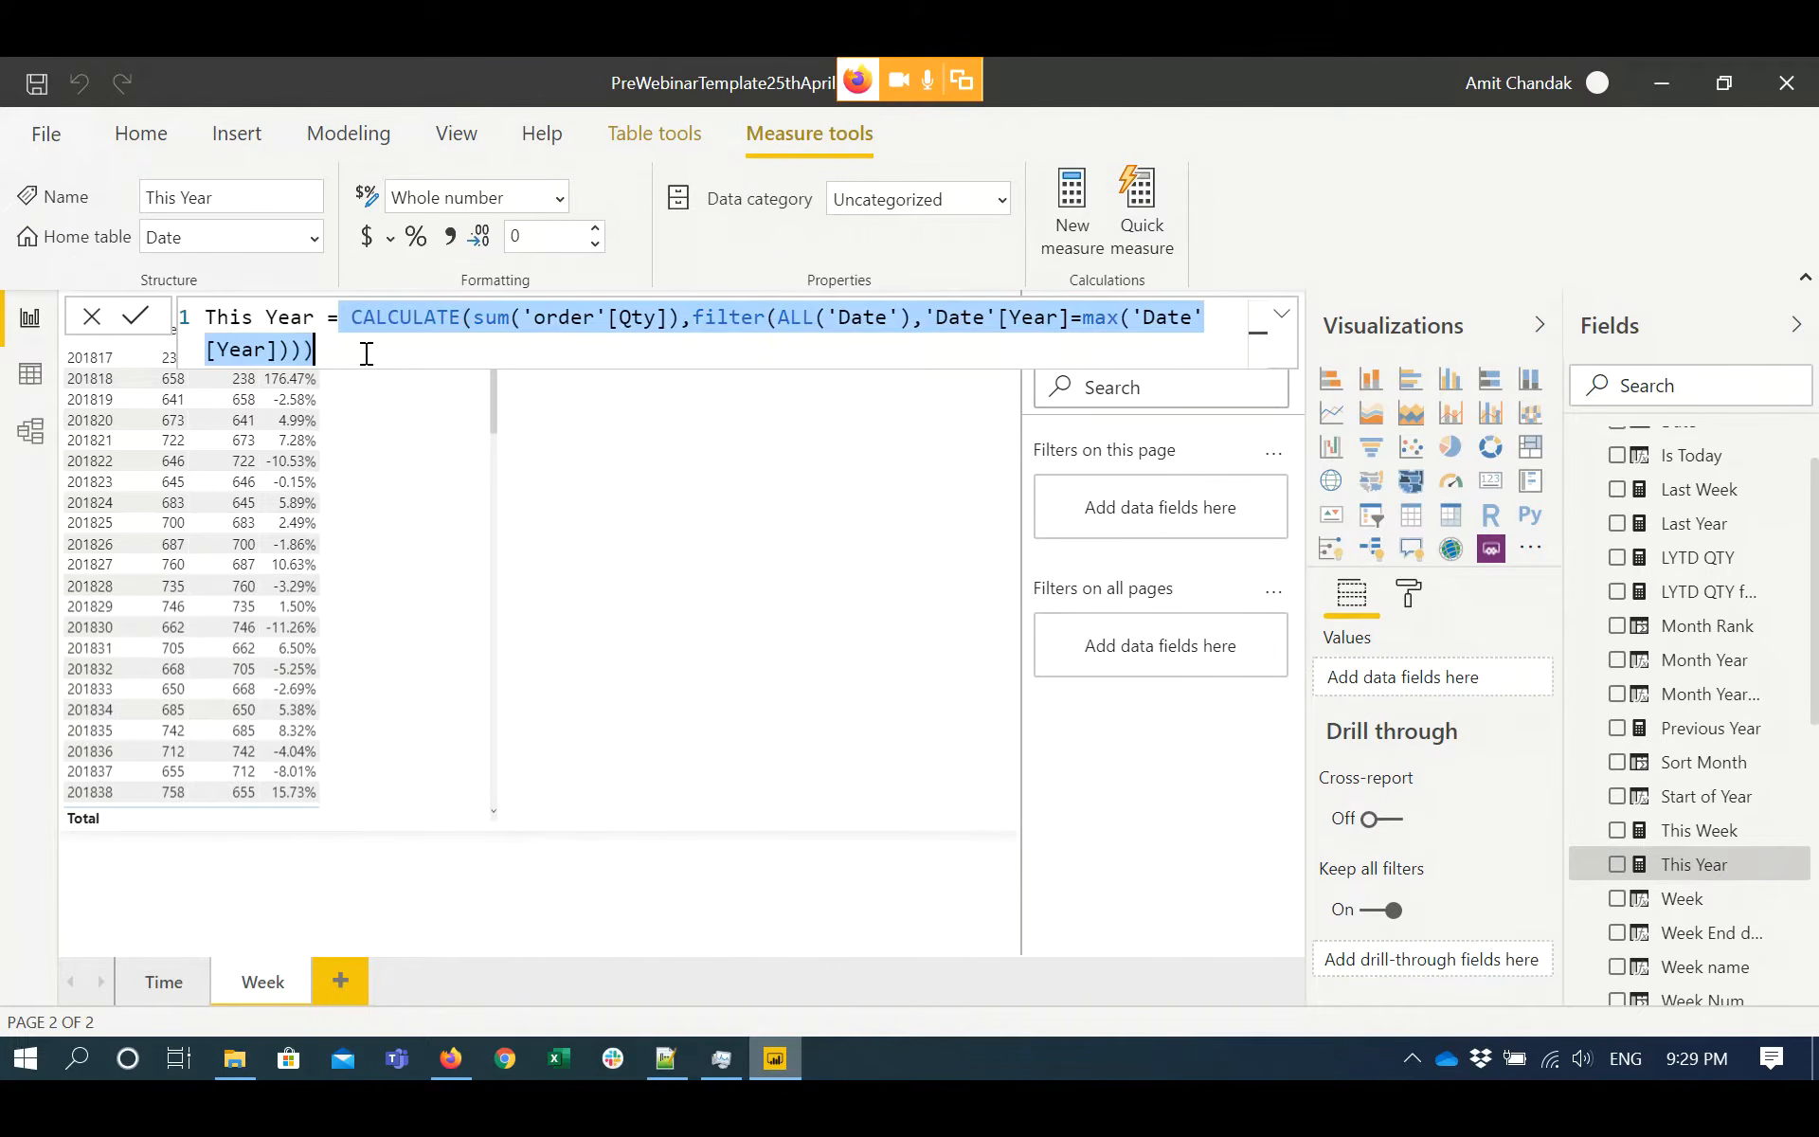
# - Create a new measure in the Date table and paste the copied CALCULATE expression as its formula
pyautogui.click(1075, 212)
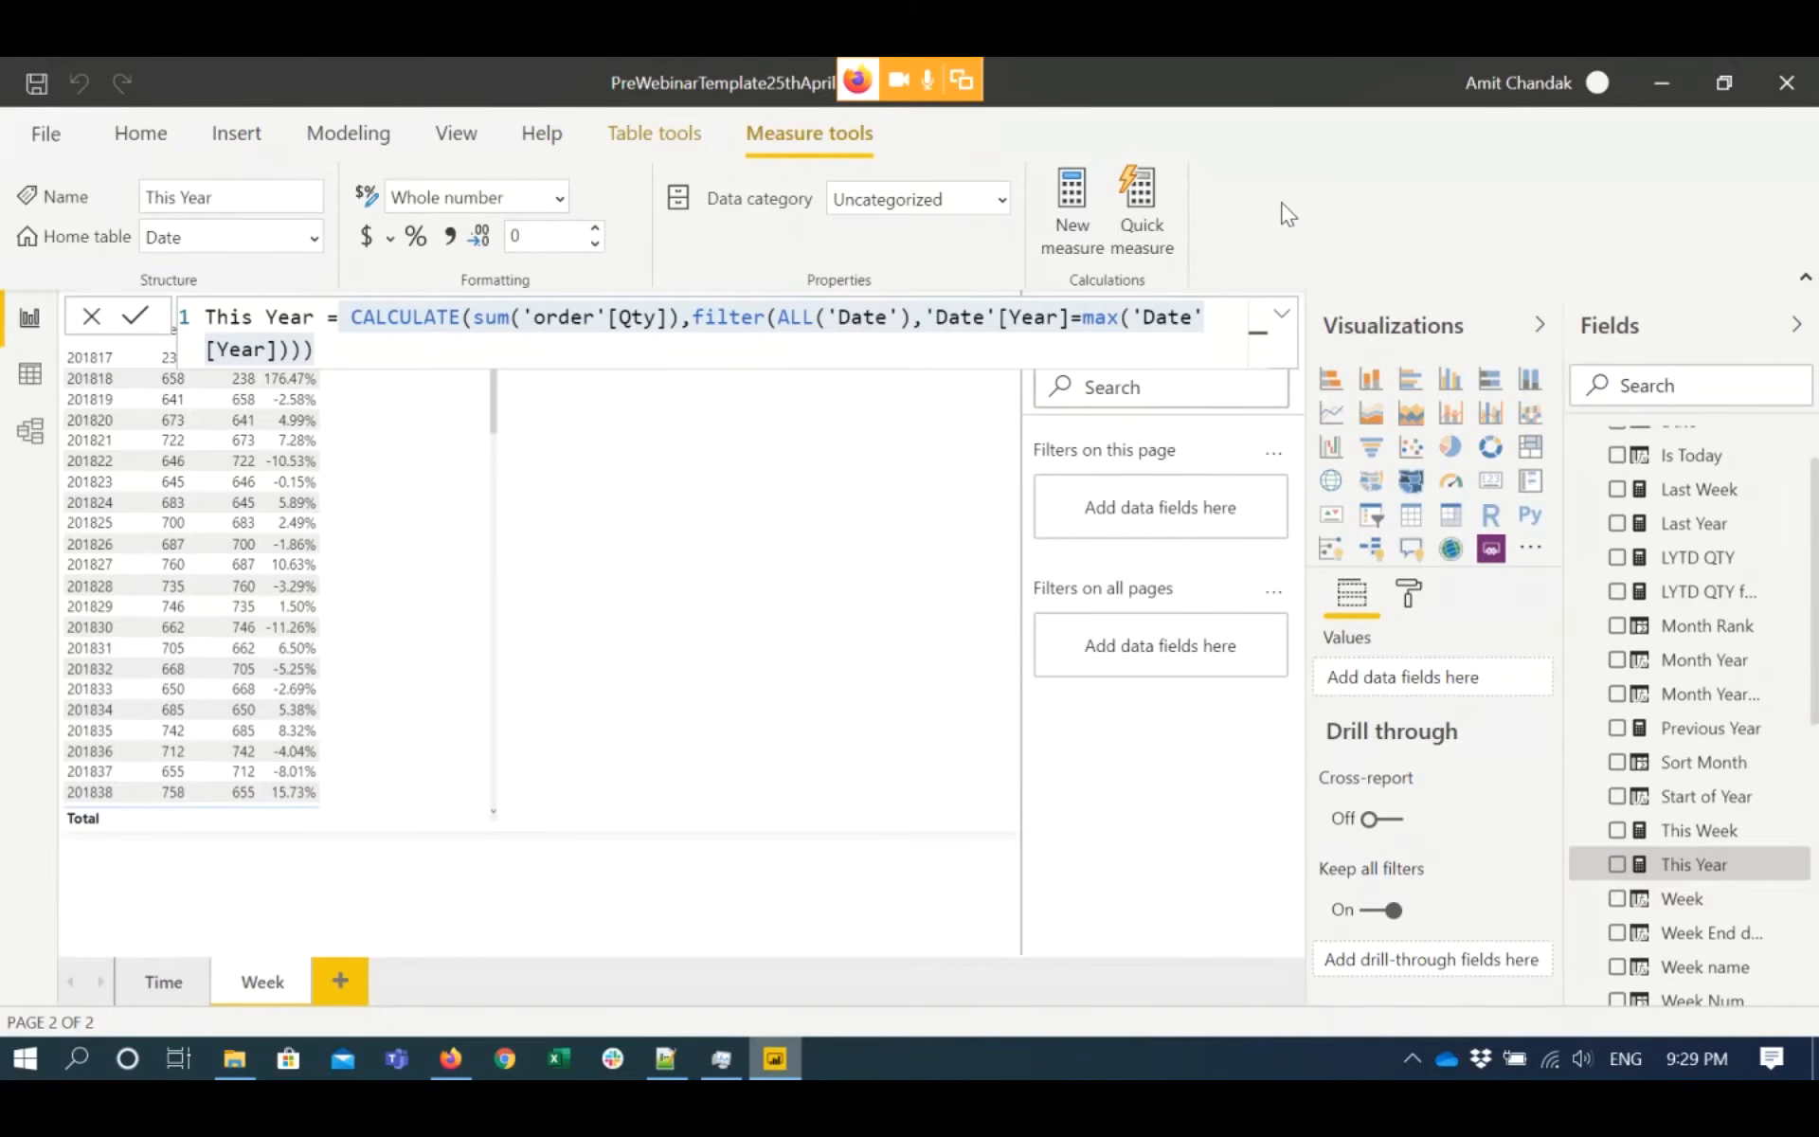
pyautogui.click(1071, 185)
pyautogui.click(500, 306)
pyautogui.hotkey('ctrl', 'v')
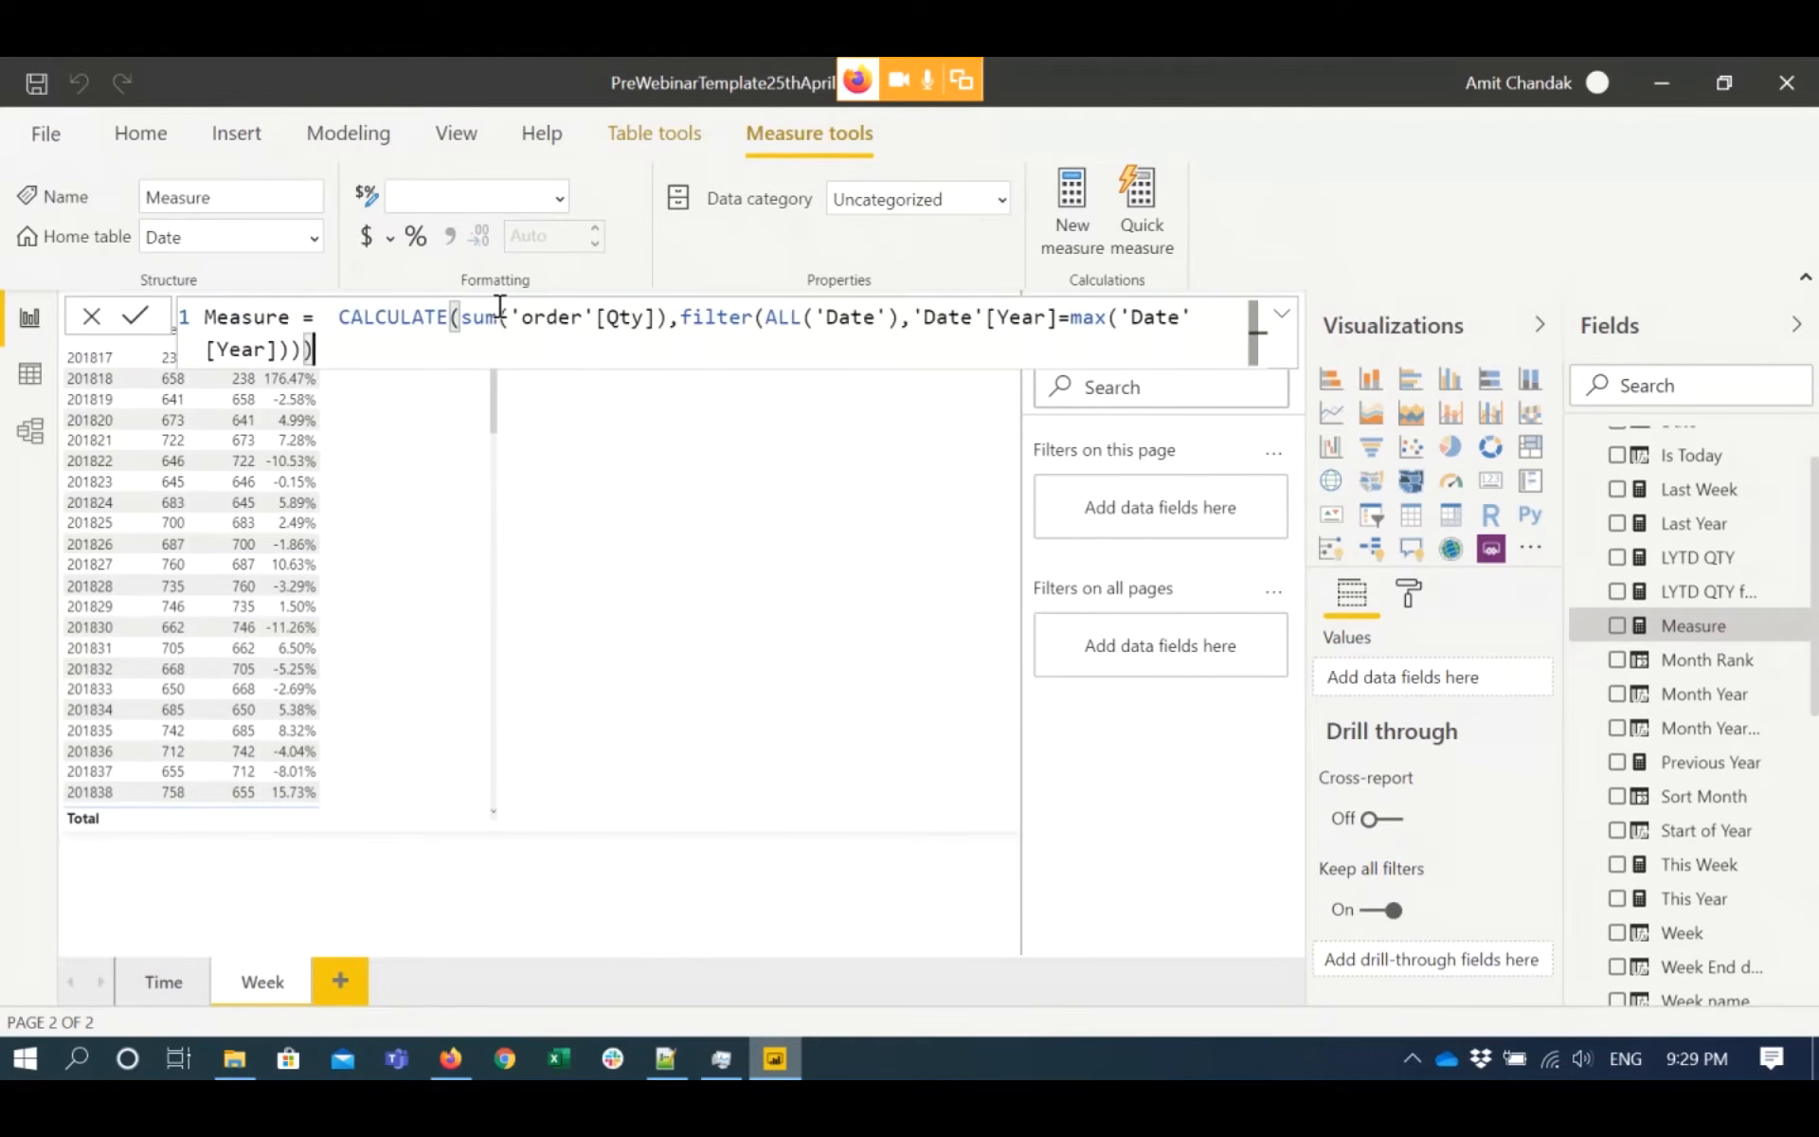
# - Replace the Year condition in the new measure's filter with a reference to 'Date'[Week Rank]
pyautogui.click(912, 315)
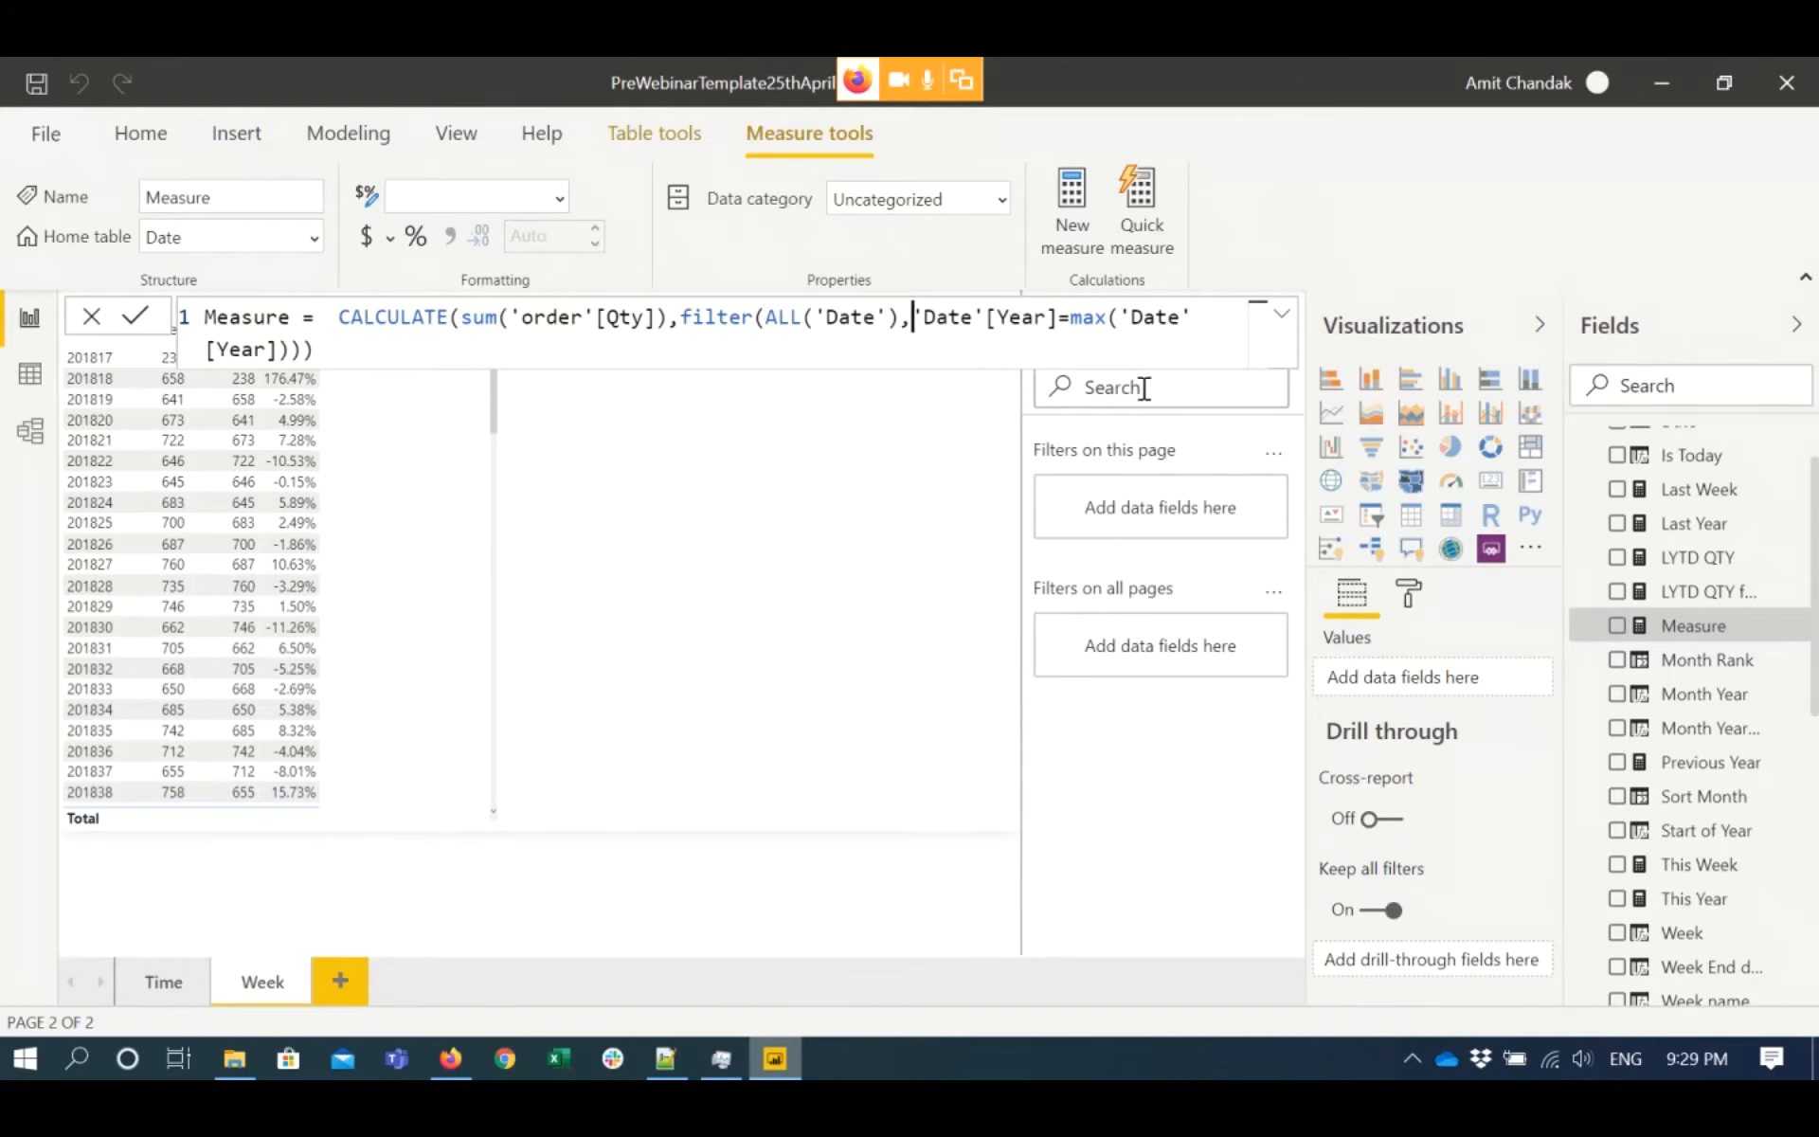
pyautogui.moveTo(913, 316); pyautogui.dragTo(966, 341)
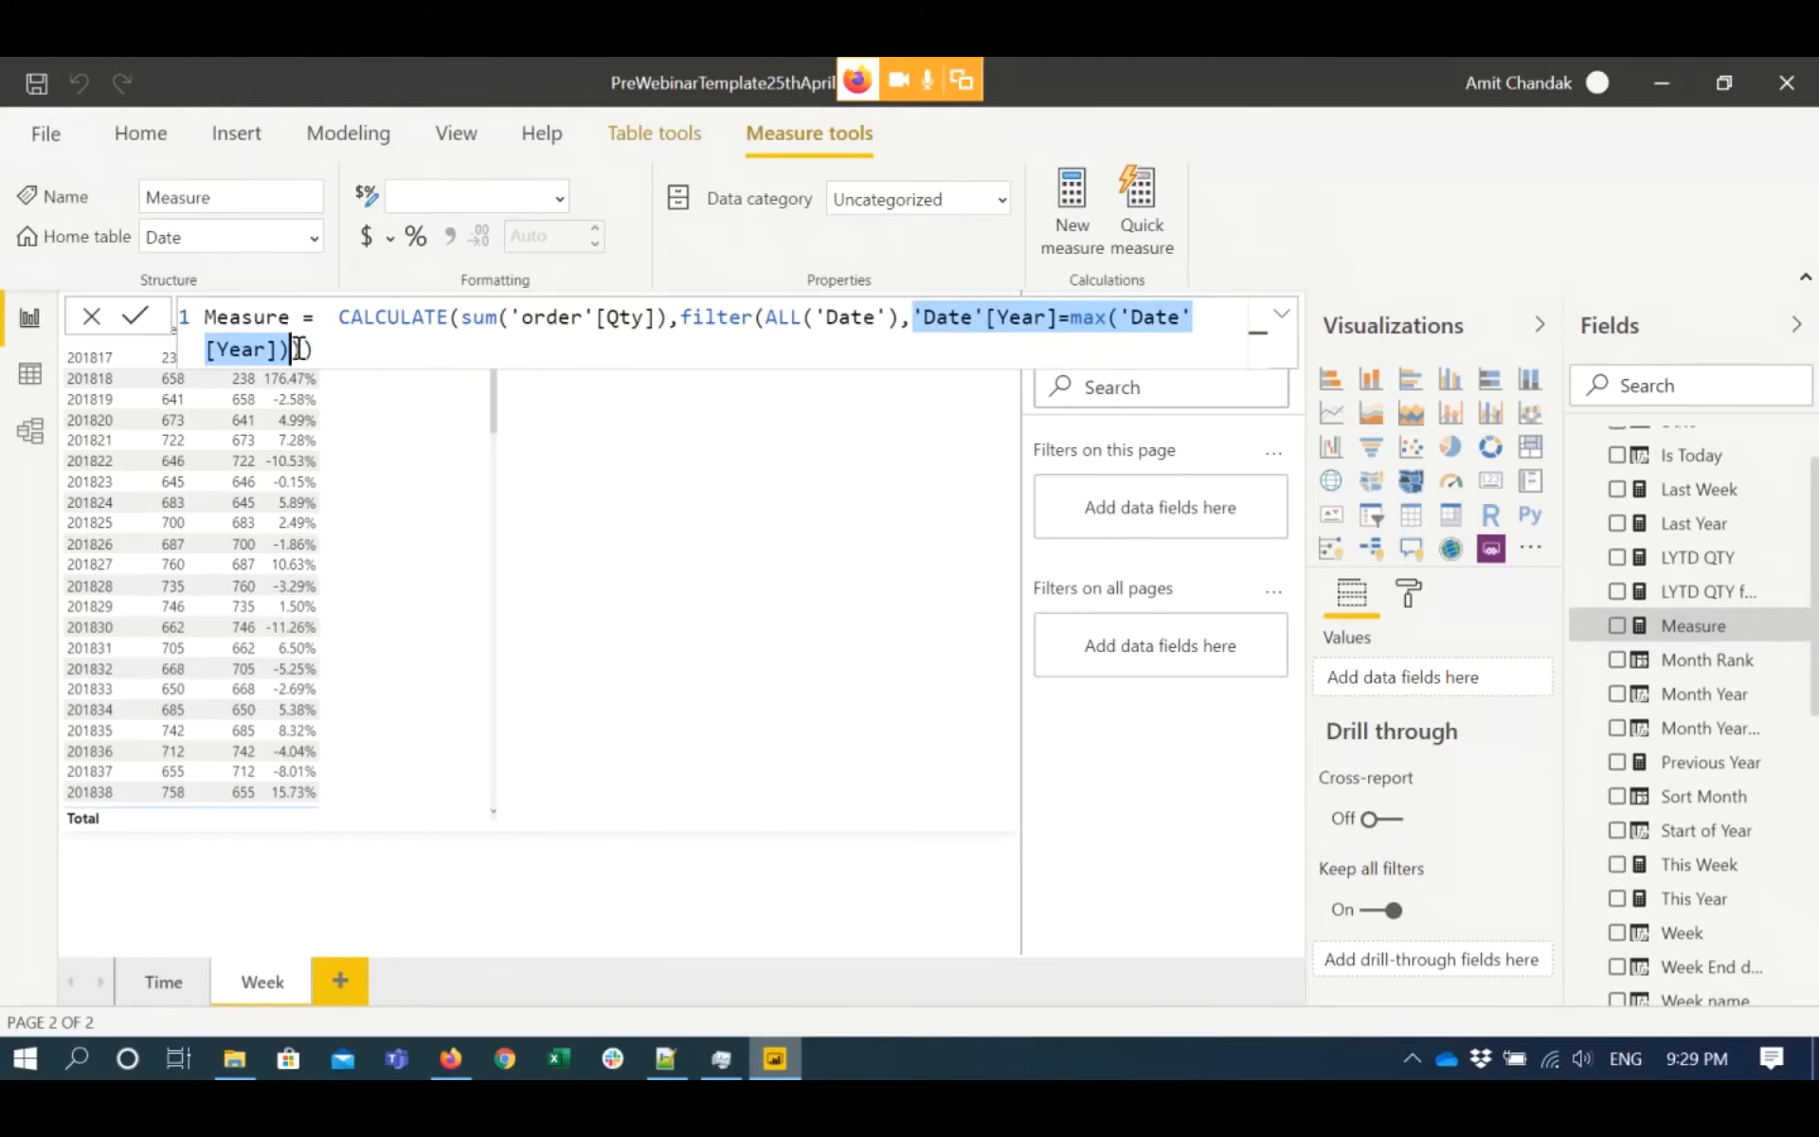
pyautogui.press('Delete')
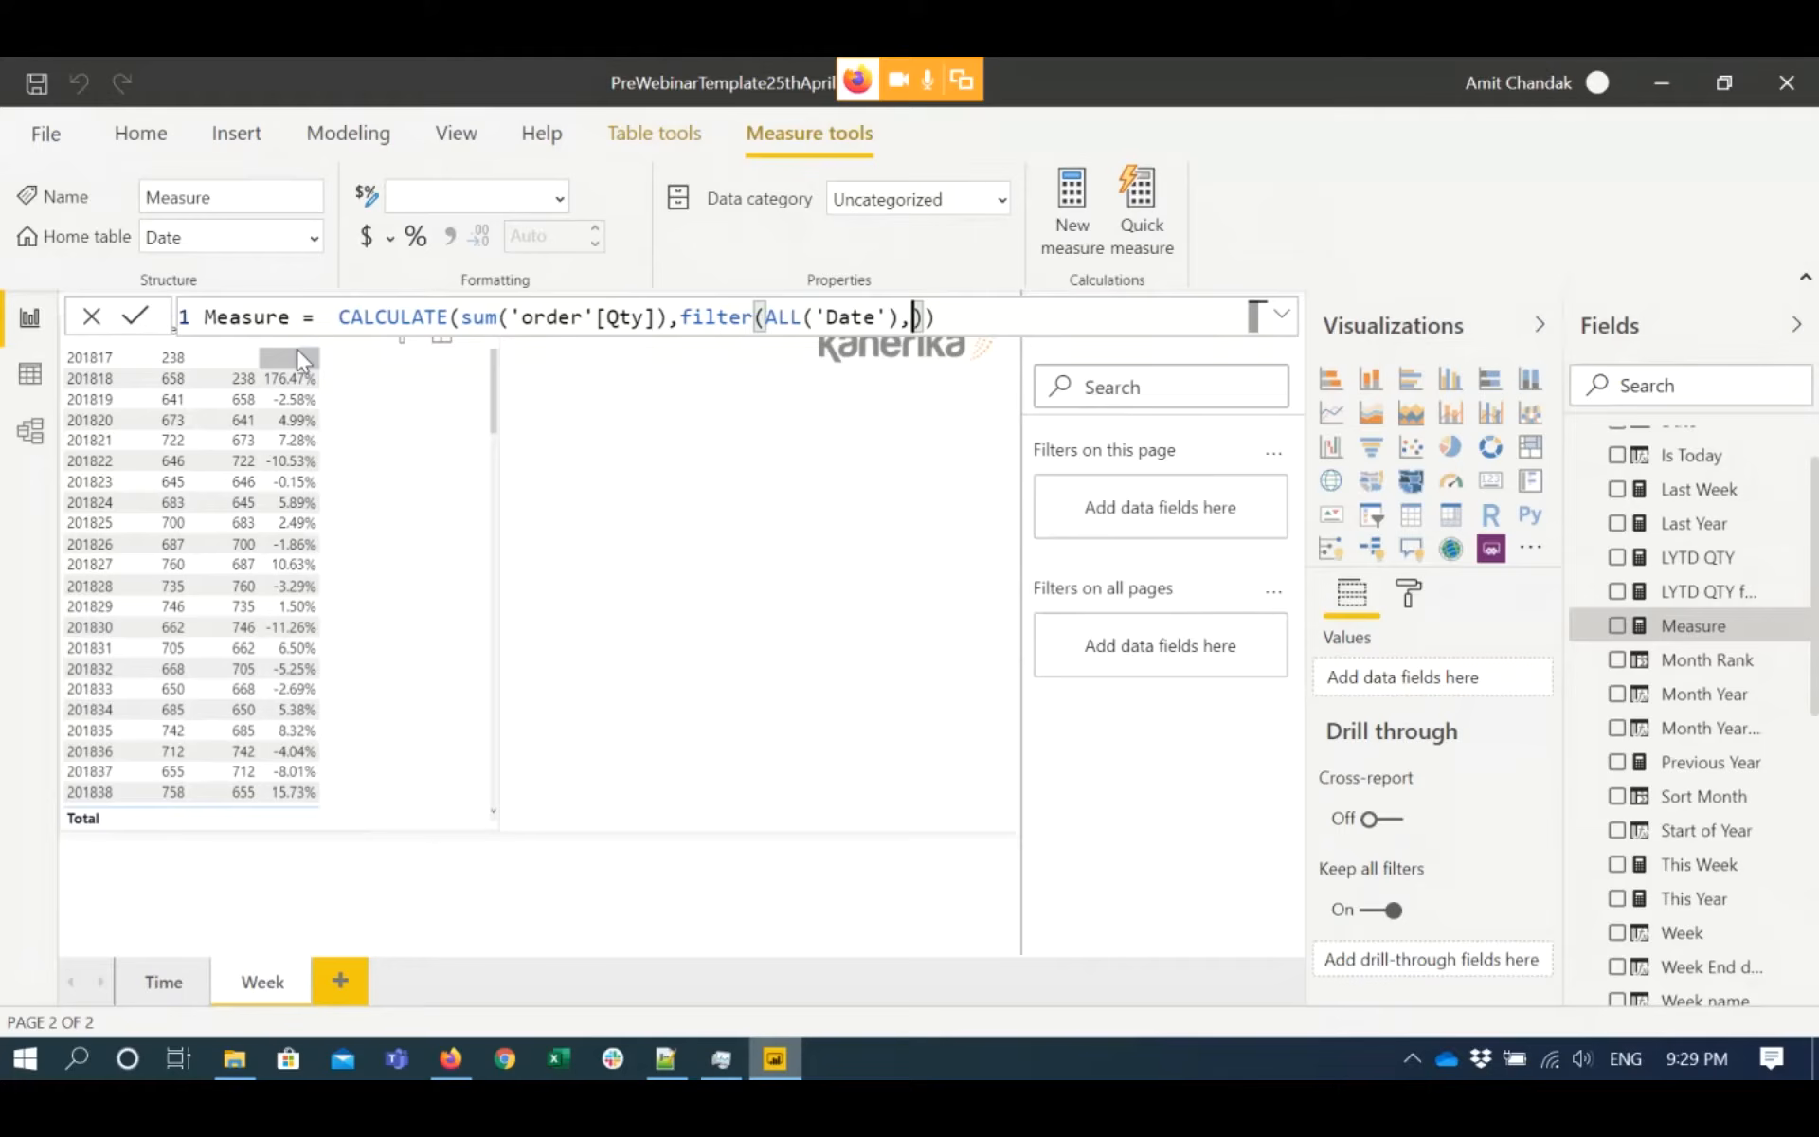
pyautogui.write('DAte')
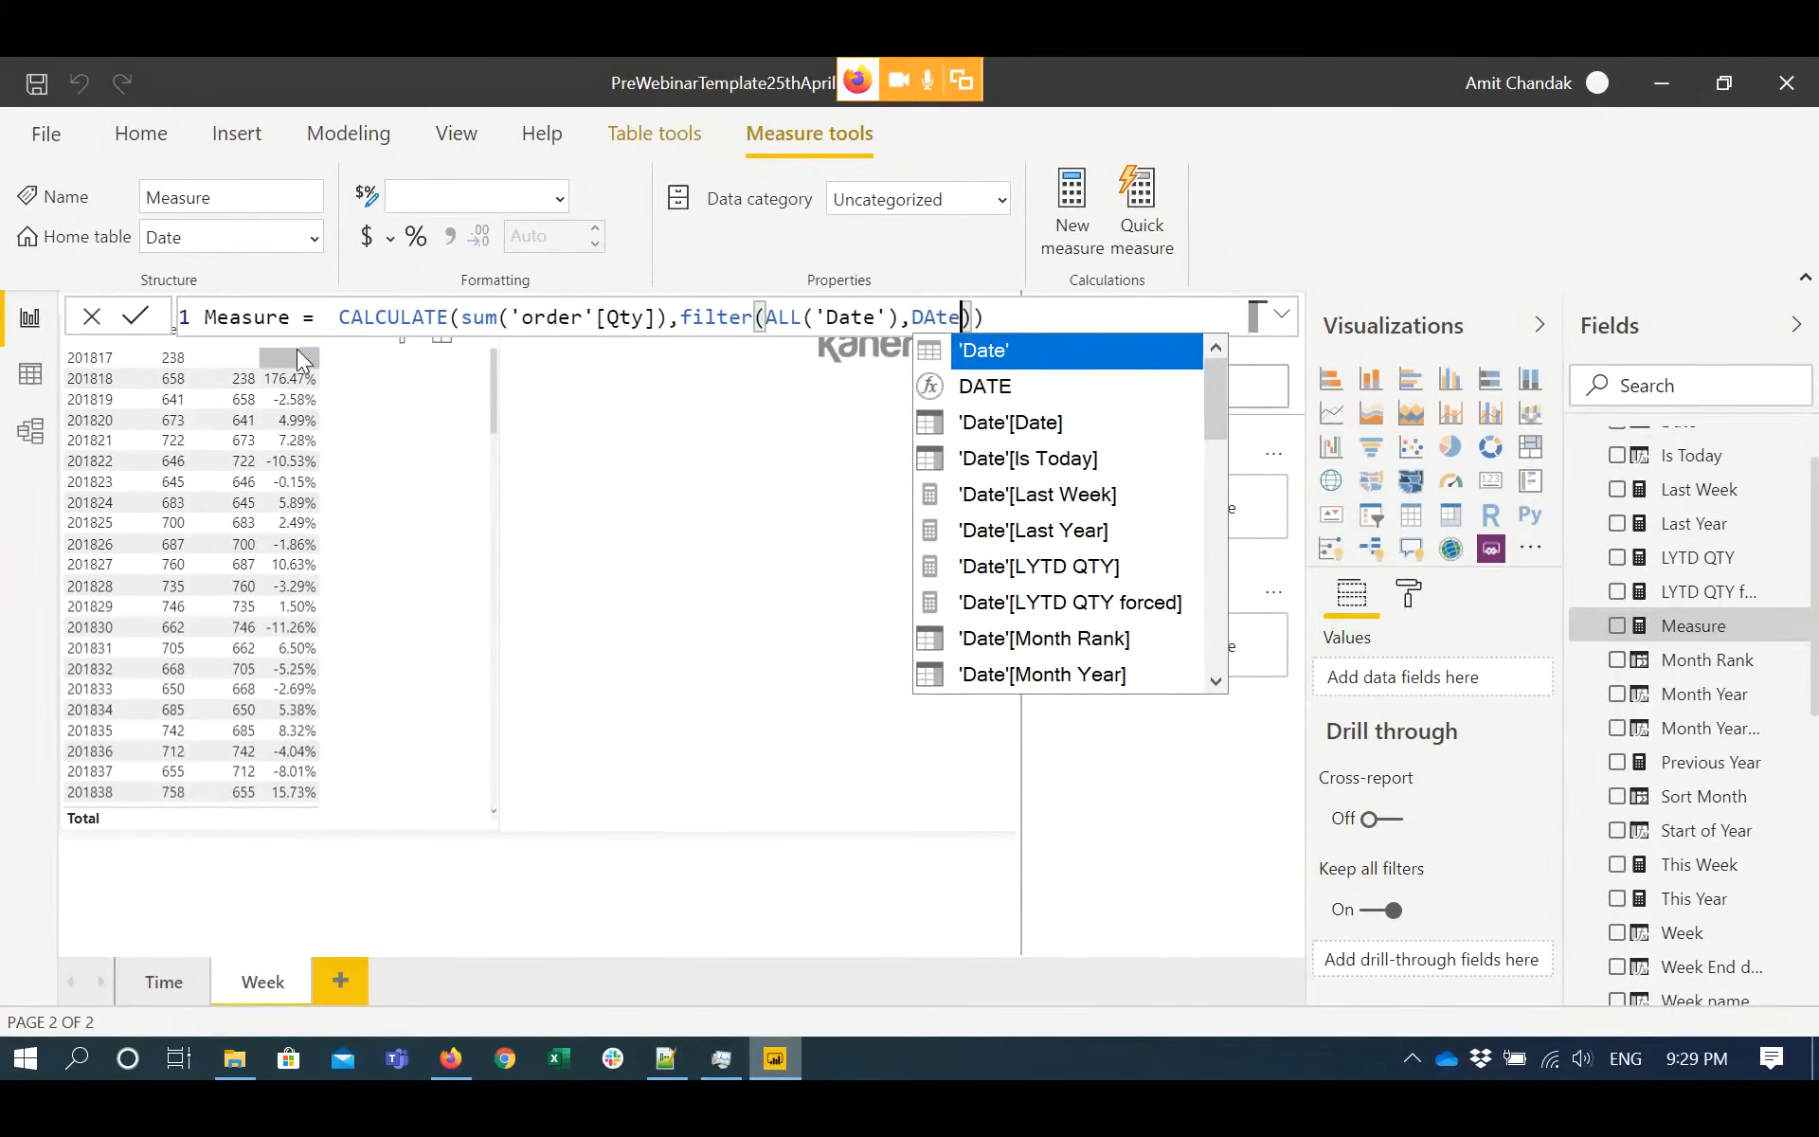
pyautogui.press('Down')
pyautogui.press('Down')
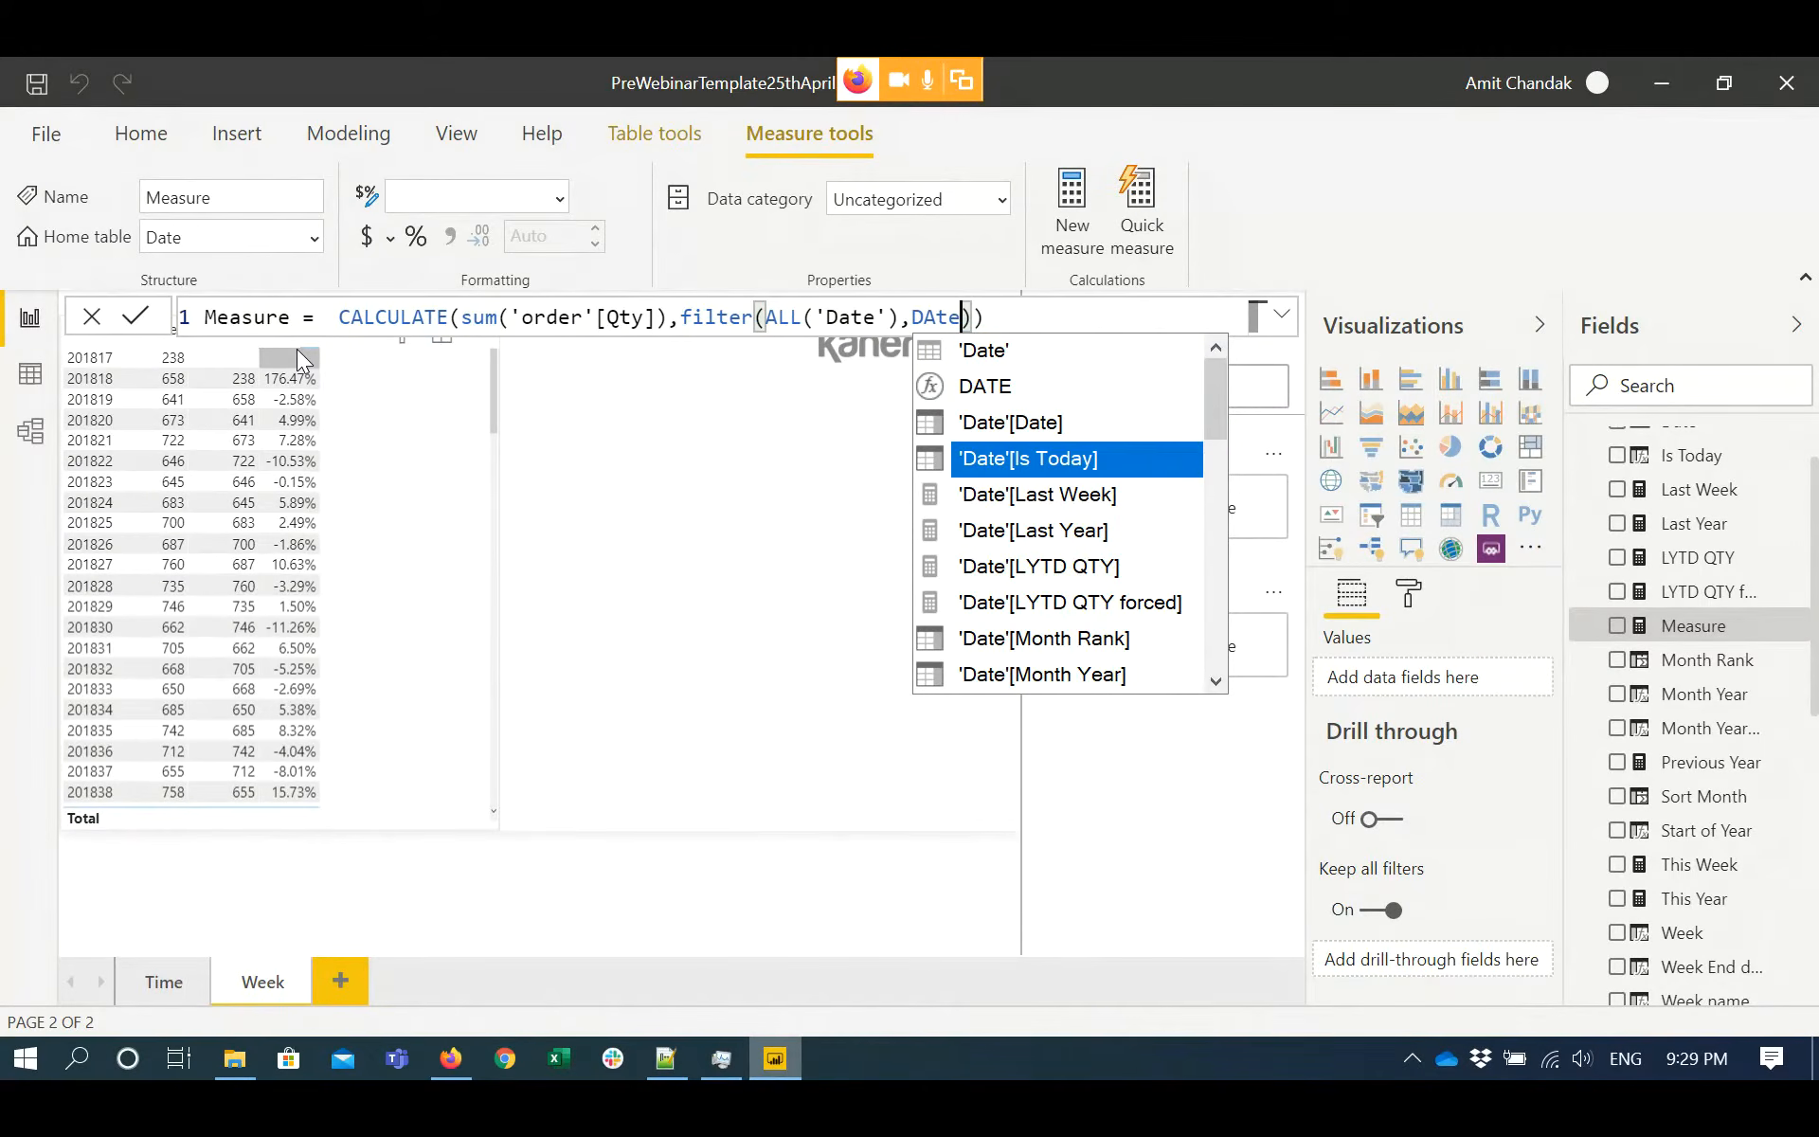
pyautogui.write('[W')
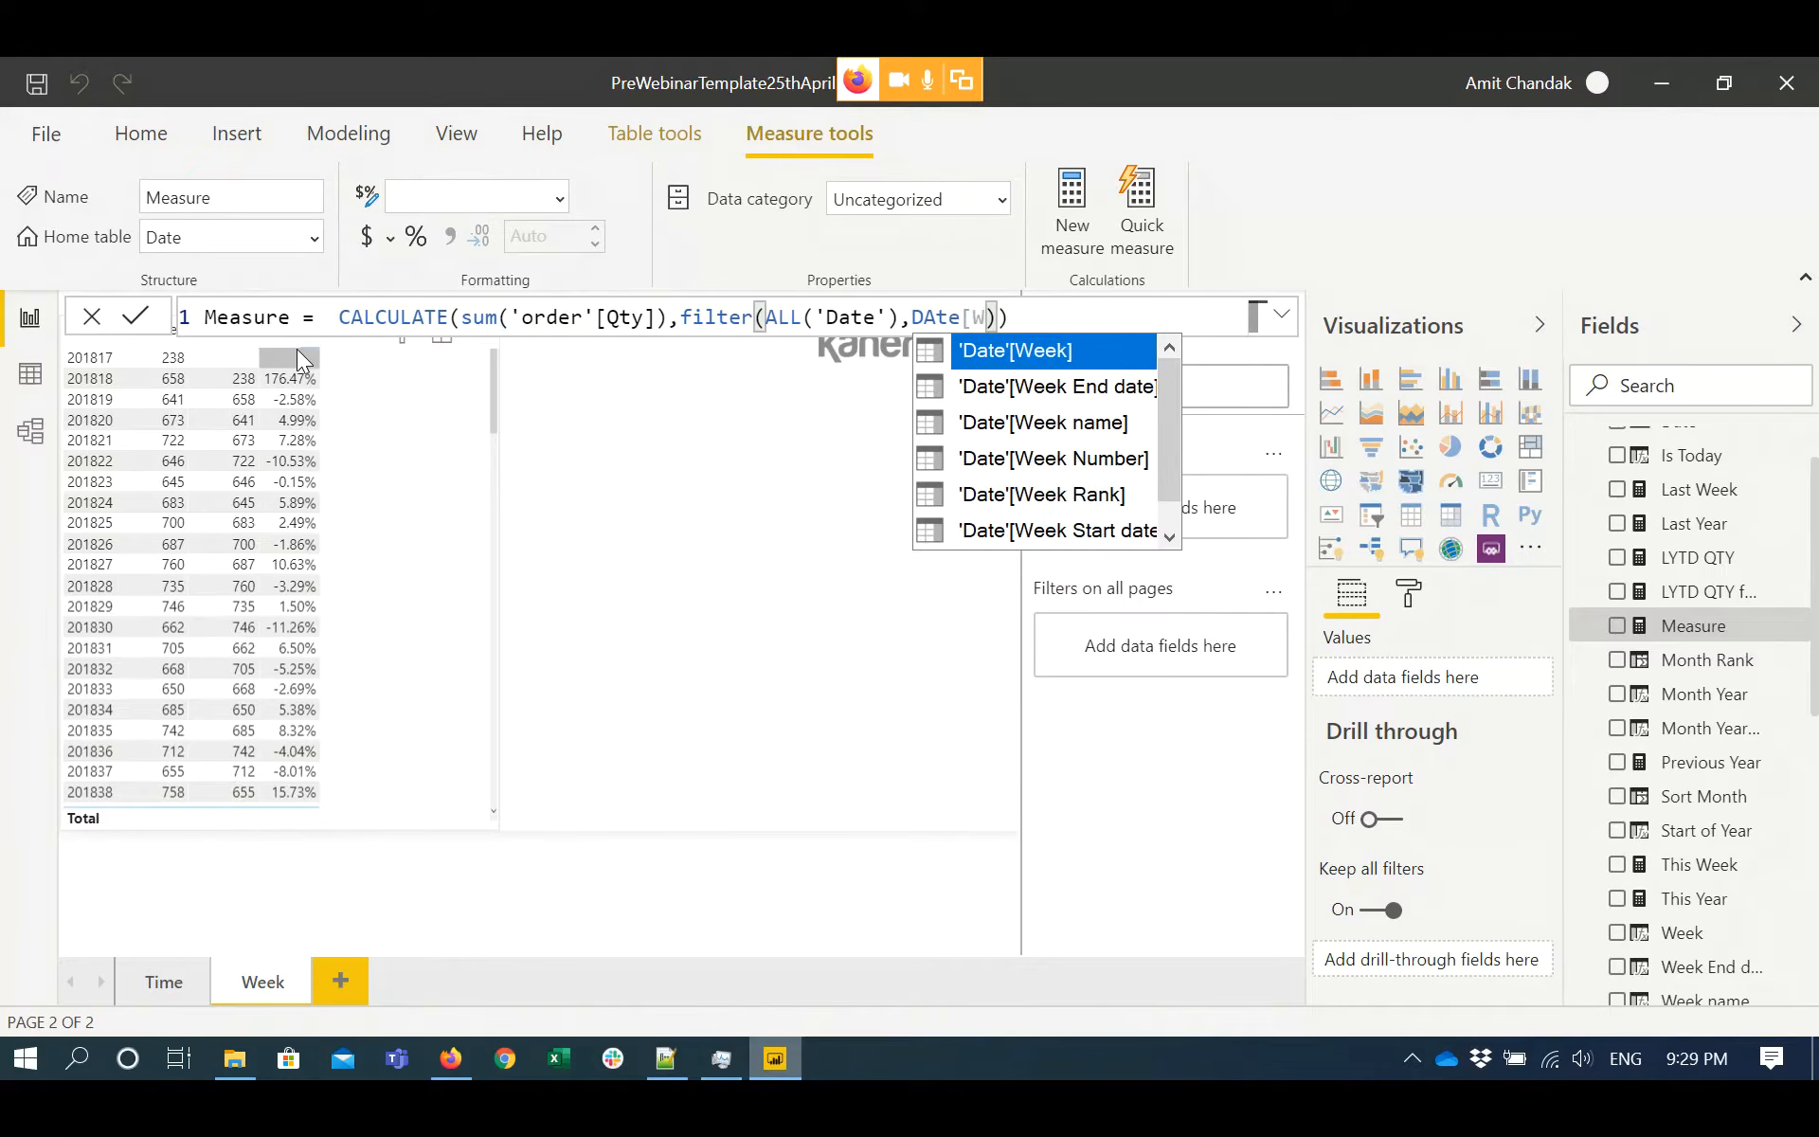
pyautogui.press('Down')
pyautogui.press('Down')
pyautogui.press('Down')
pyautogui.press('Down')
pyautogui.press('Tab')
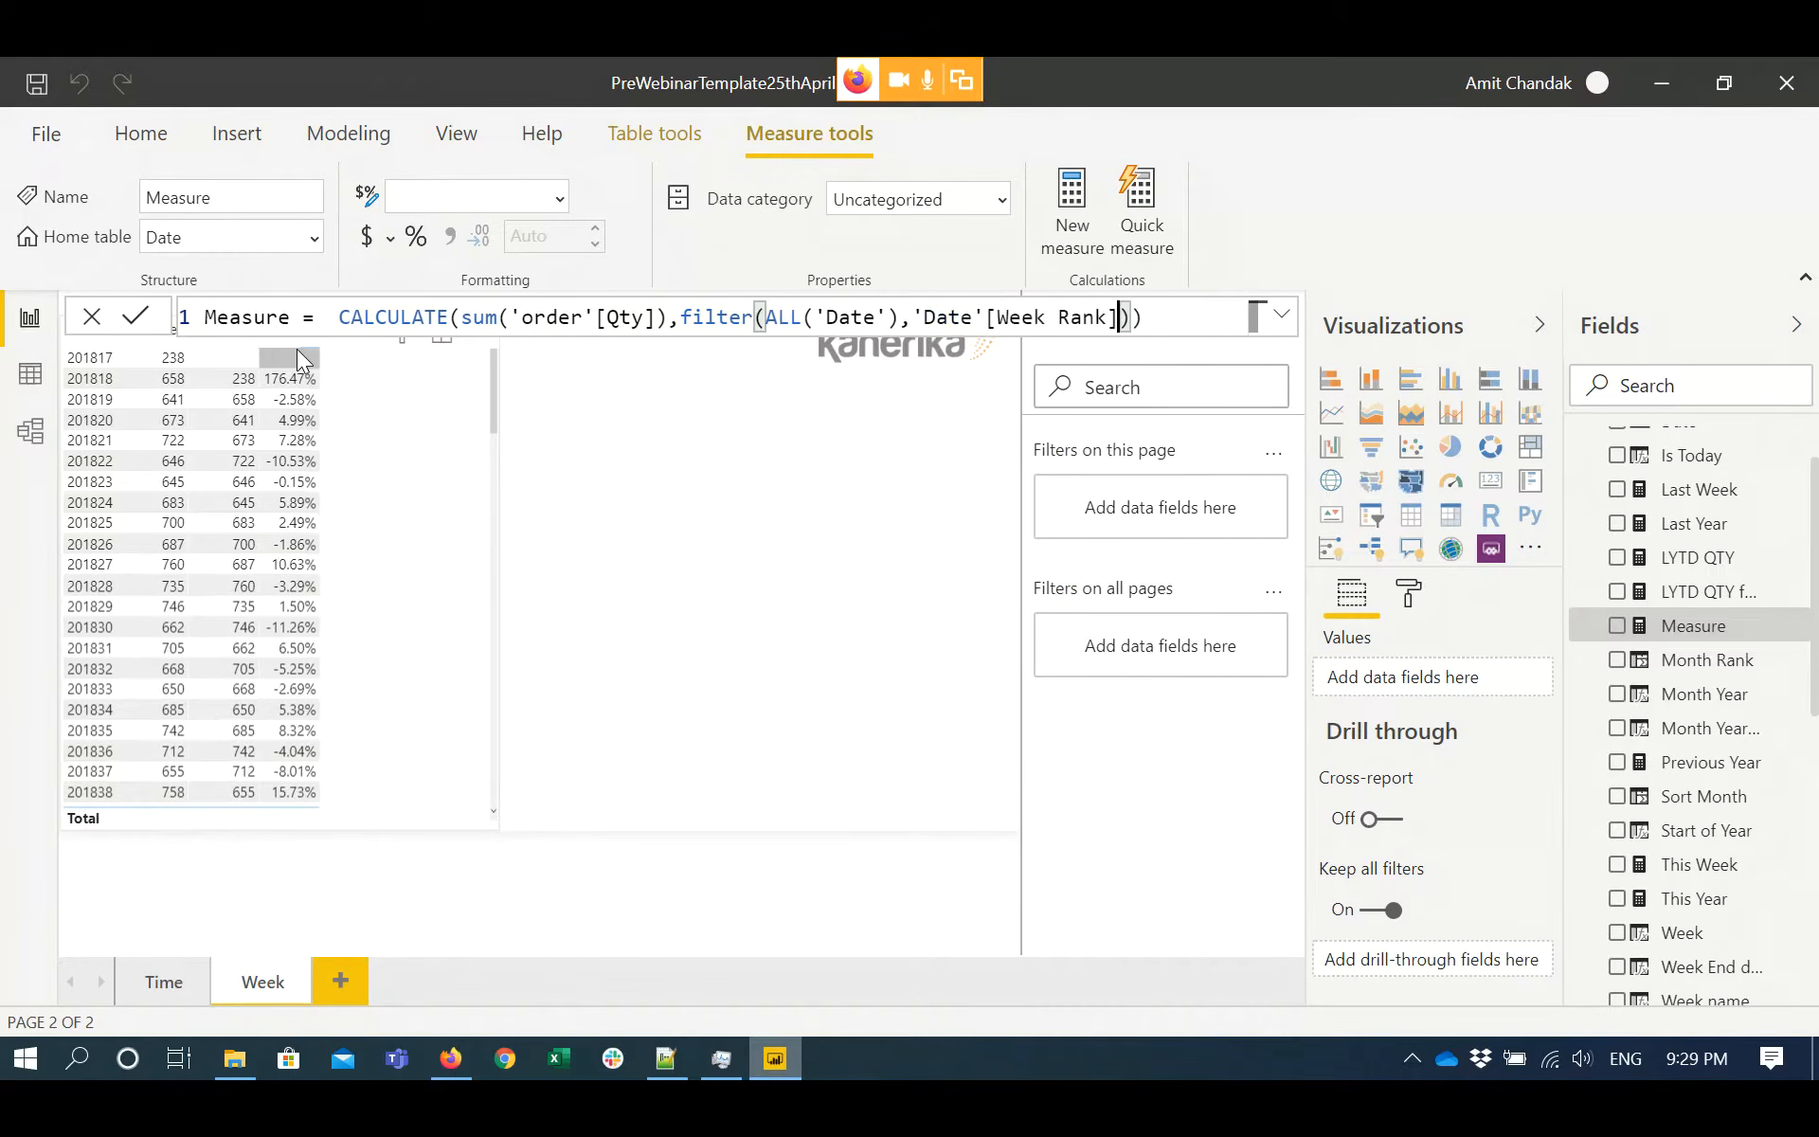
# - Complete the filter's lower bound as 'Date'[Week Rank]>=max('Date'[Week Rank])-12
pyautogui.write('<=')
pyautogui.press('BackSpace')
pyautogui.press('BackSpace')
pyautogui.write('>=max')
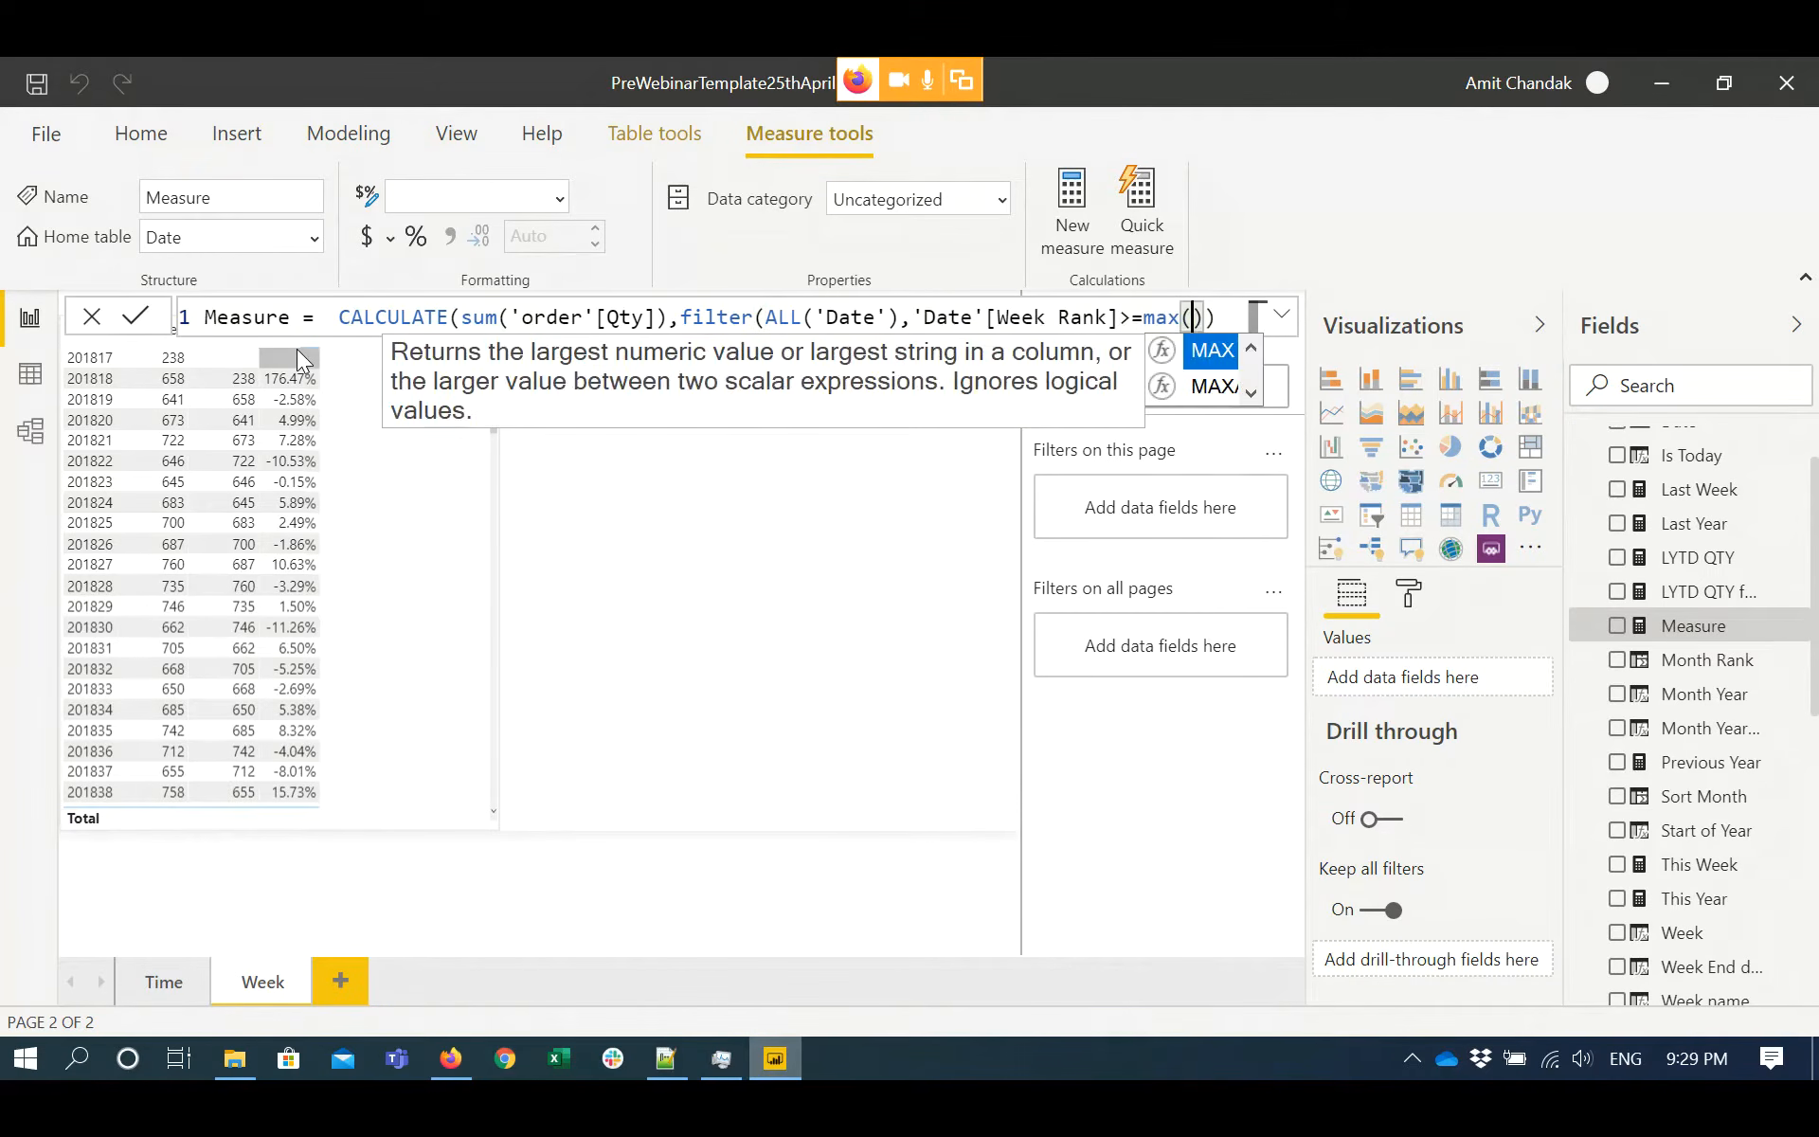
pyautogui.write('(Week ra')
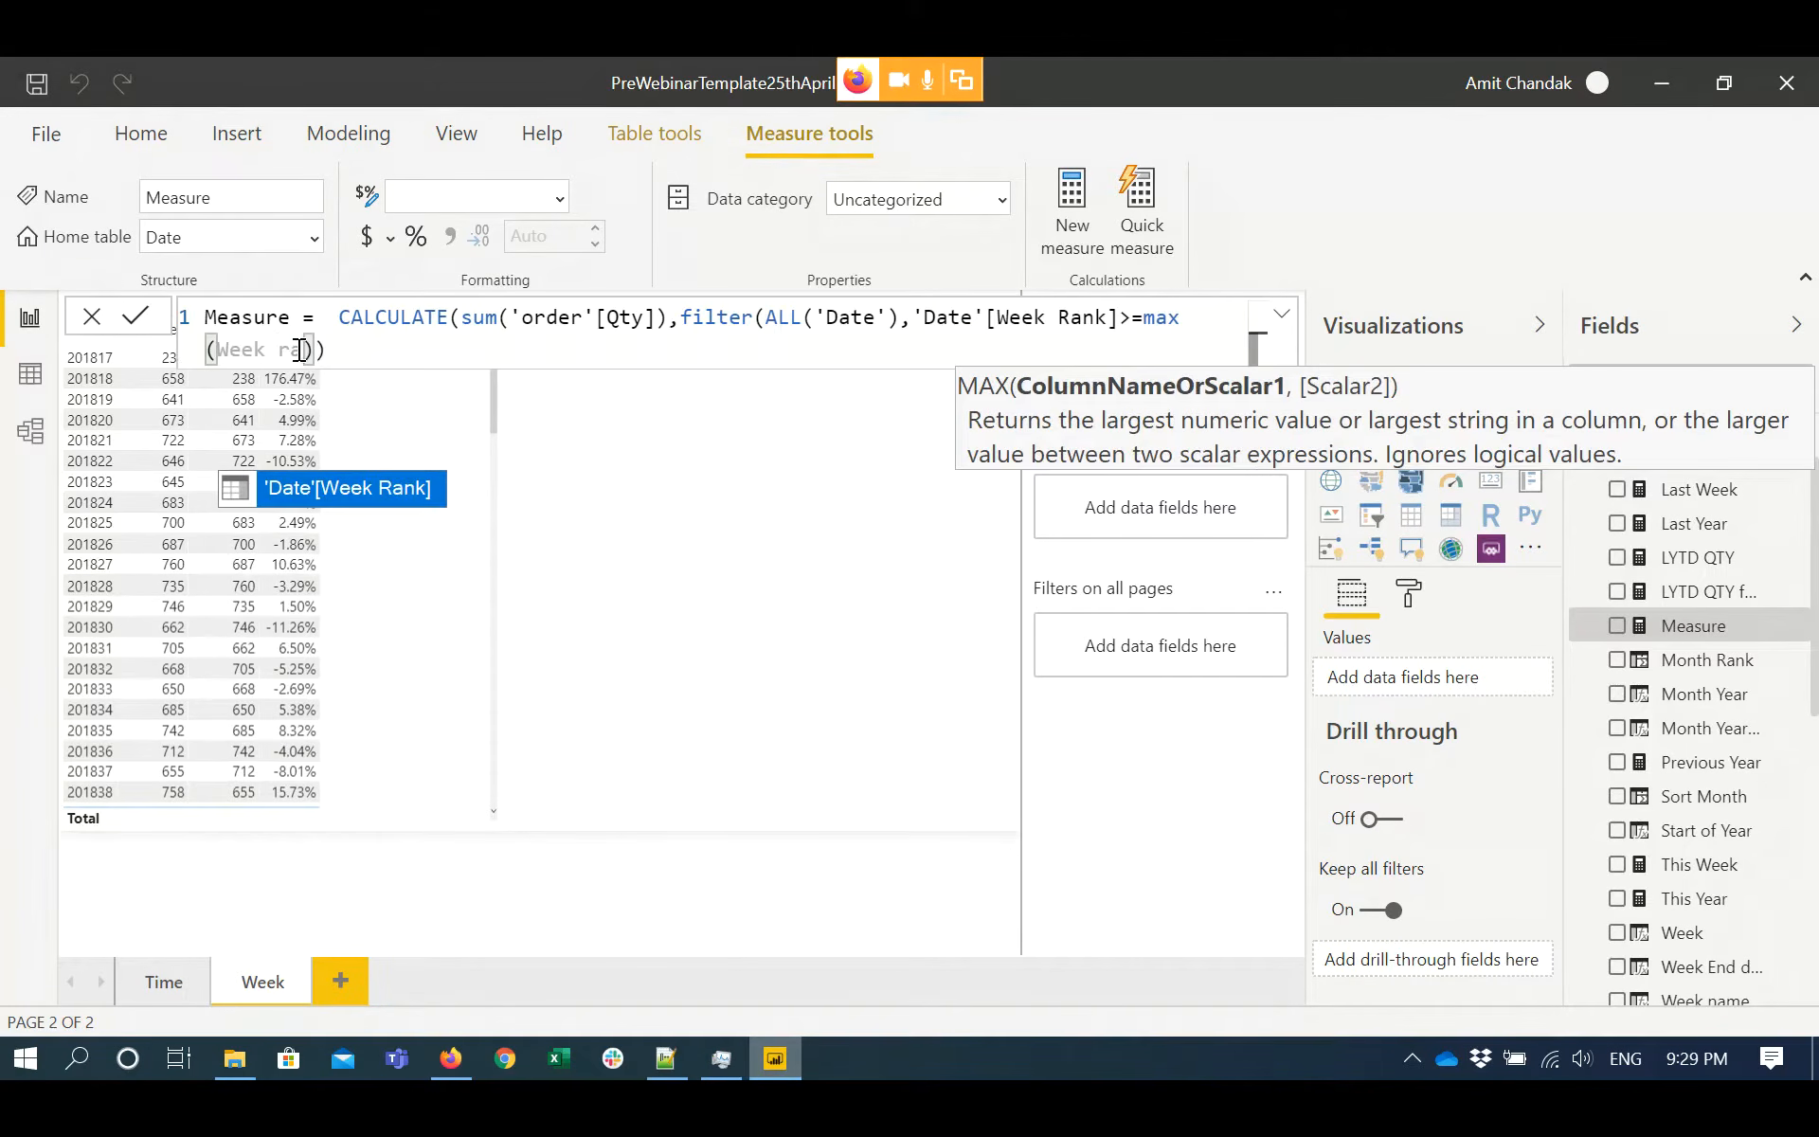
pyautogui.press('Tab')
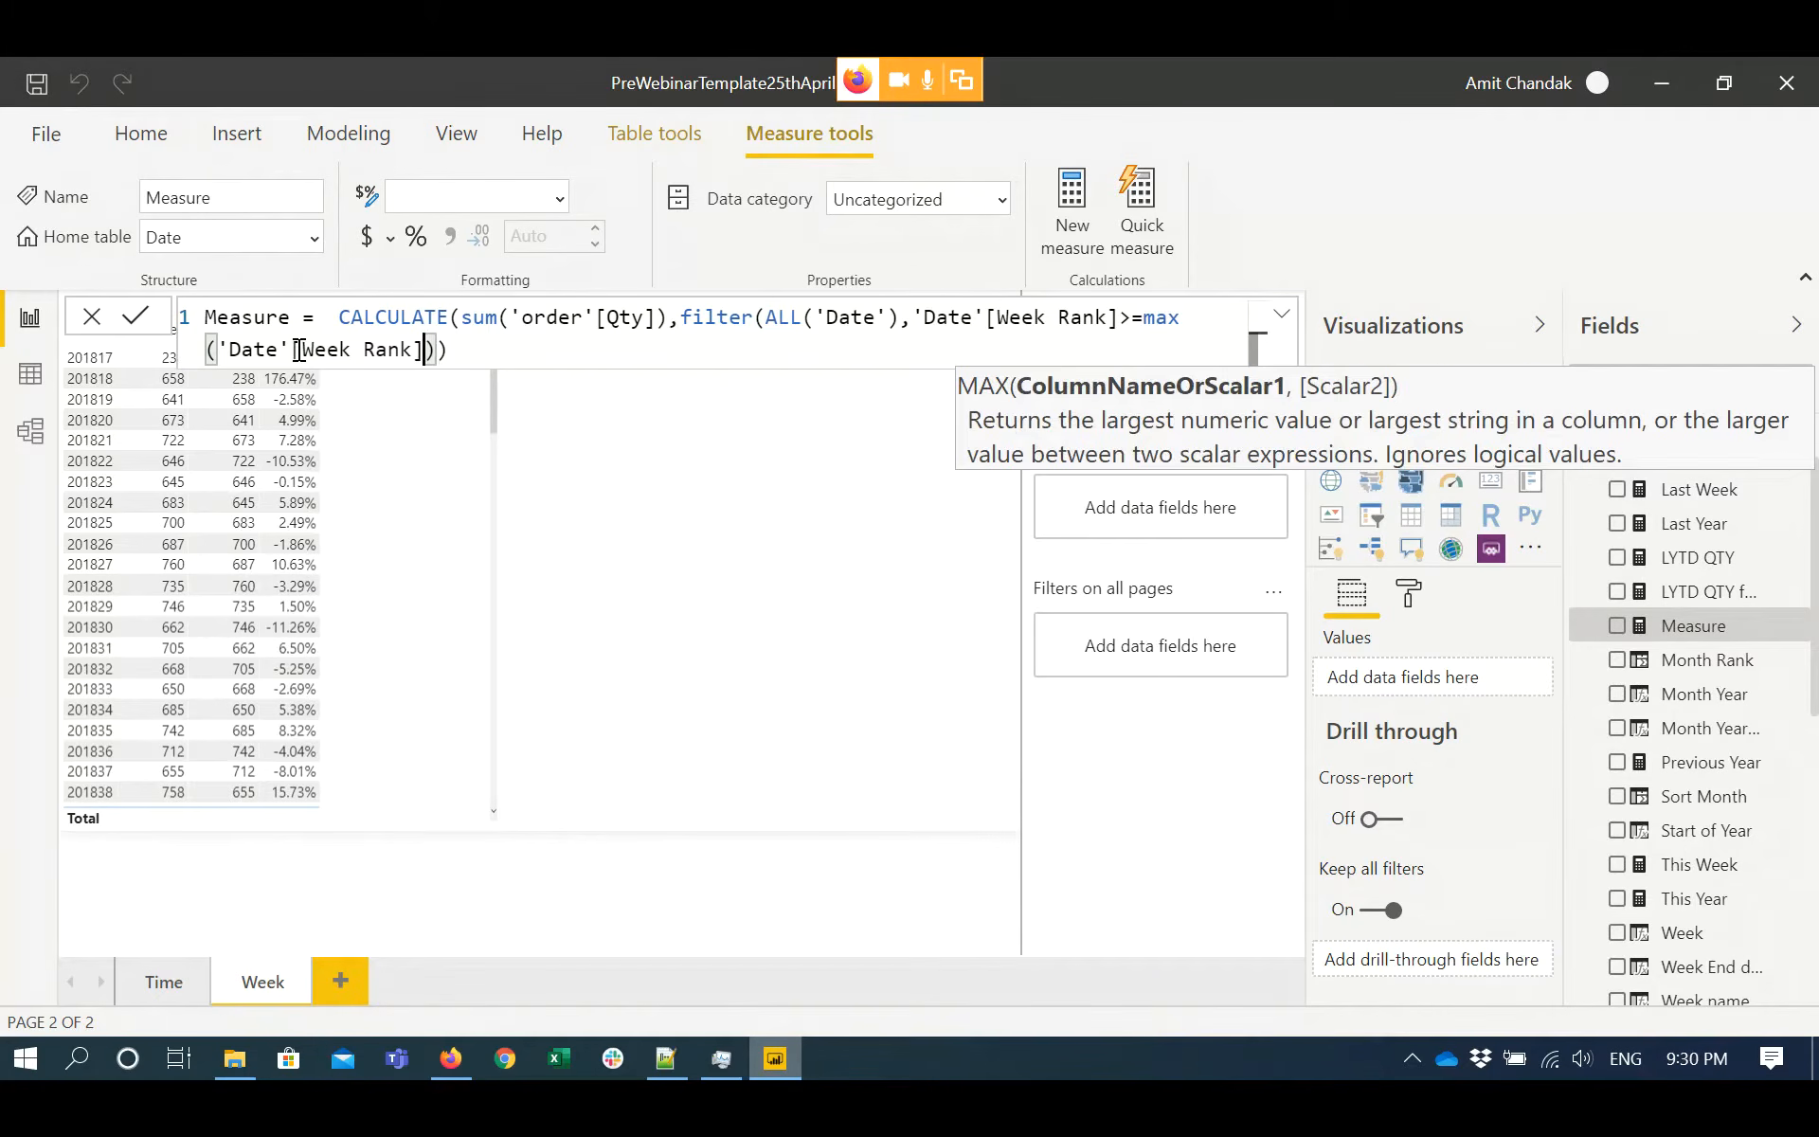
pyautogui.write(')')
pyautogui.press('Left')
pyautogui.press('Left')
pyautogui.click(438, 350)
pyautogui.write('-12')
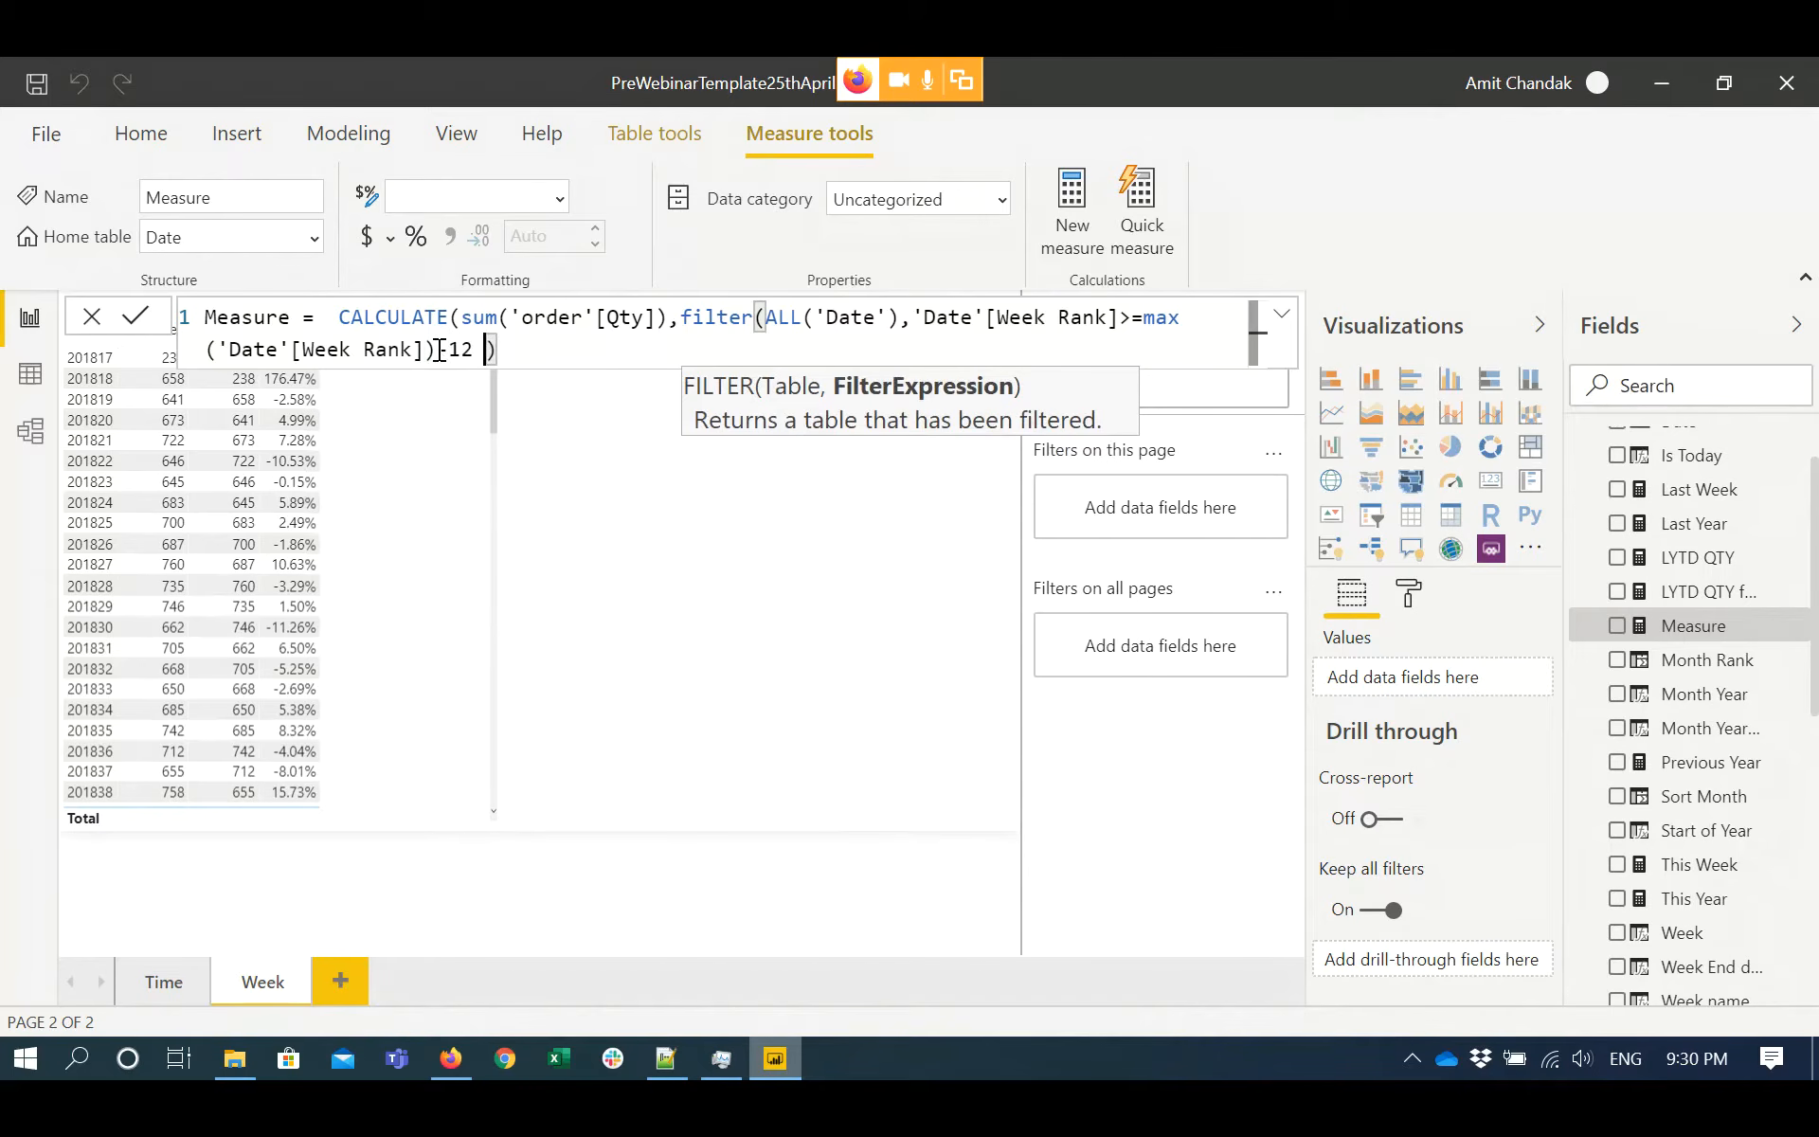
# - Add the upper-bound condition && 'Date'[Week Rank]<=max('Date'[Week Rank]) to the filter and close the expression's parentheses
pyautogui.write(' && Week')
pyautogui.press('Down')
pyautogui.press('Down')
pyautogui.press('Down')
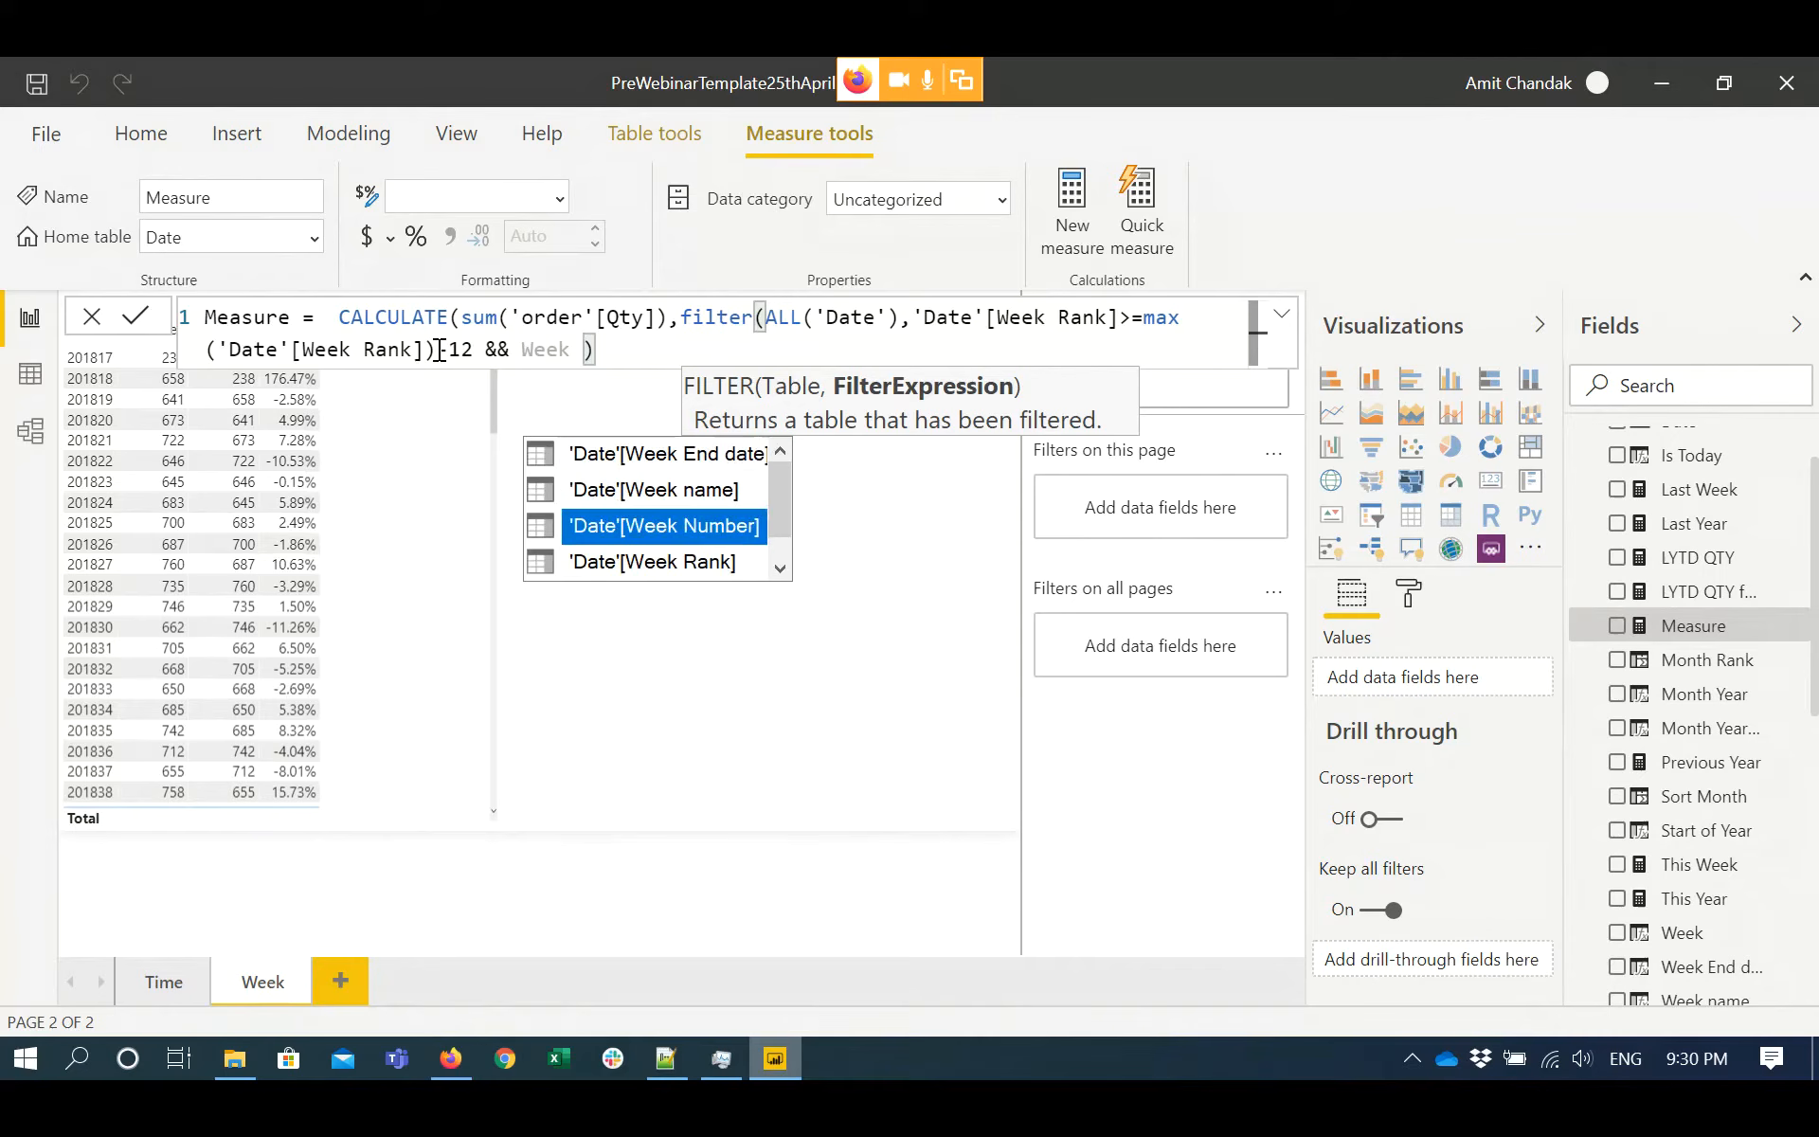
pyautogui.press('Tab')
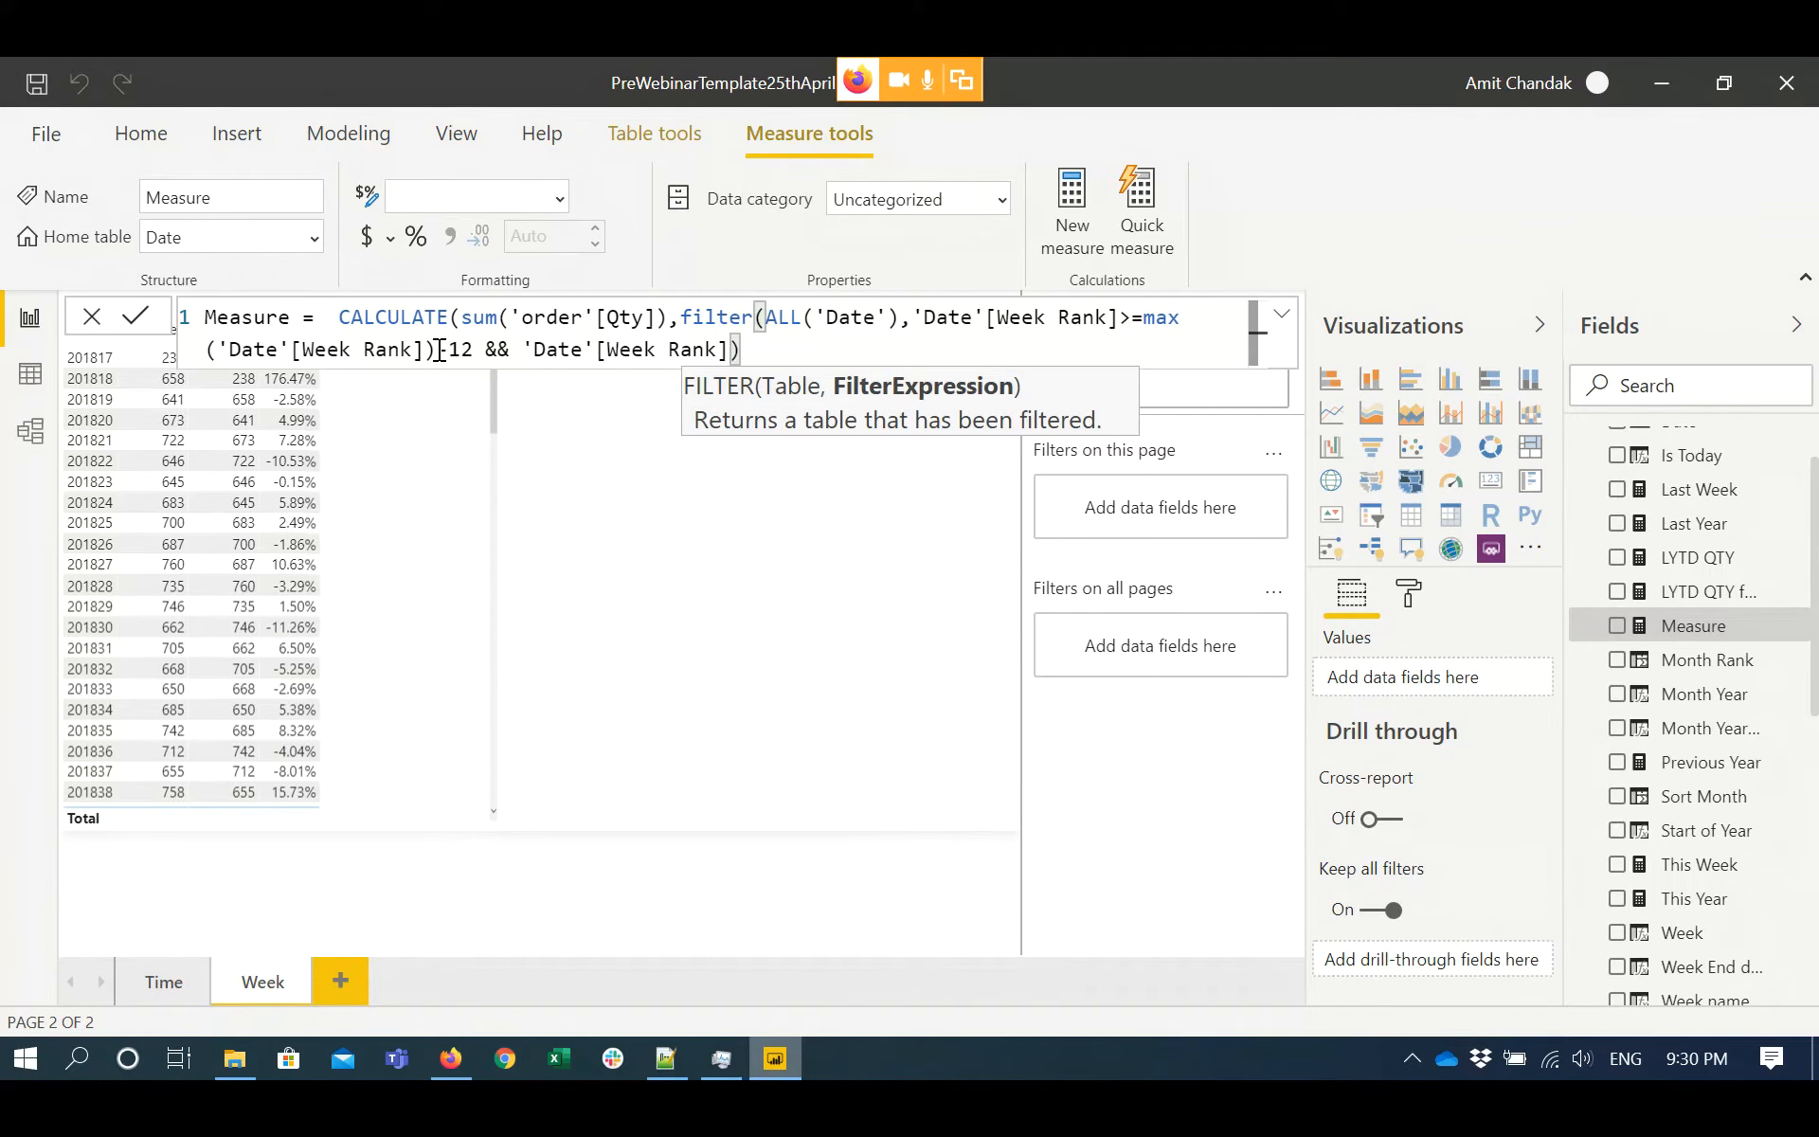
pyautogui.write('<=max(')
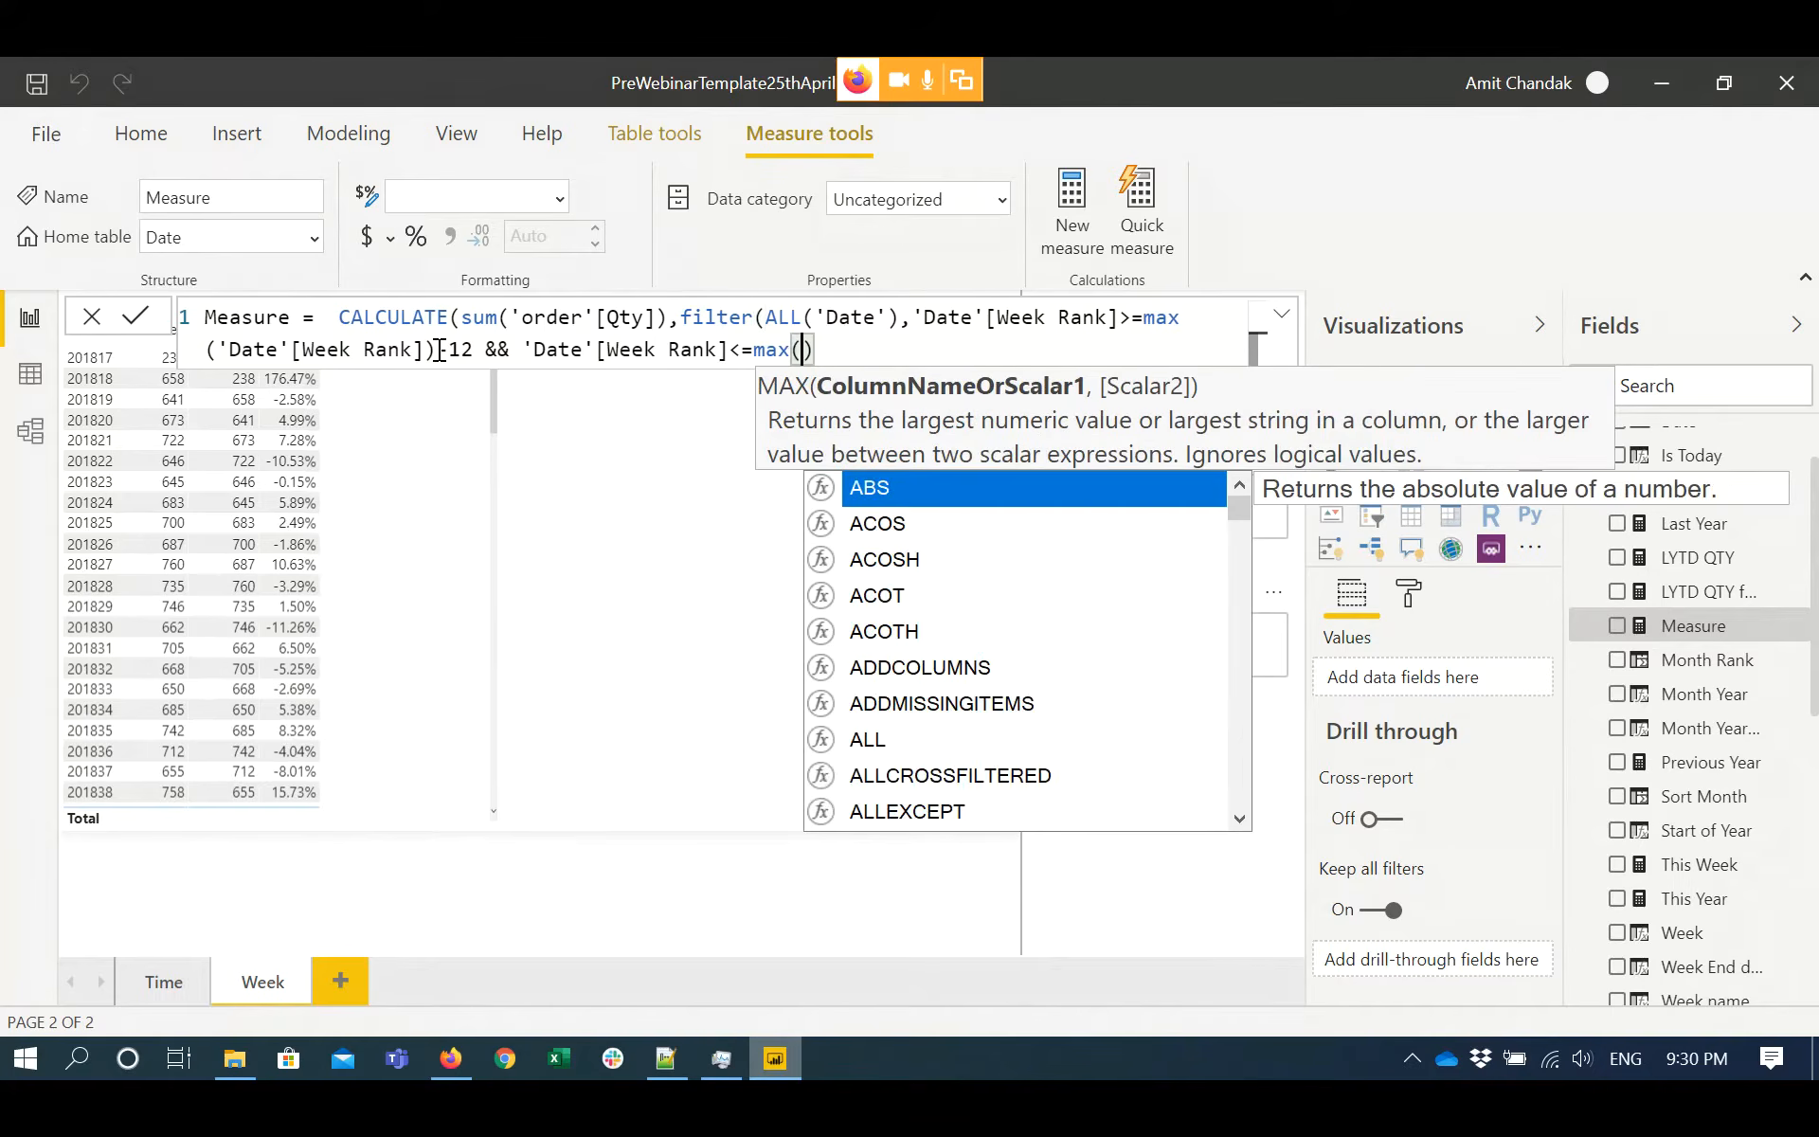
pyautogui.write('Week')
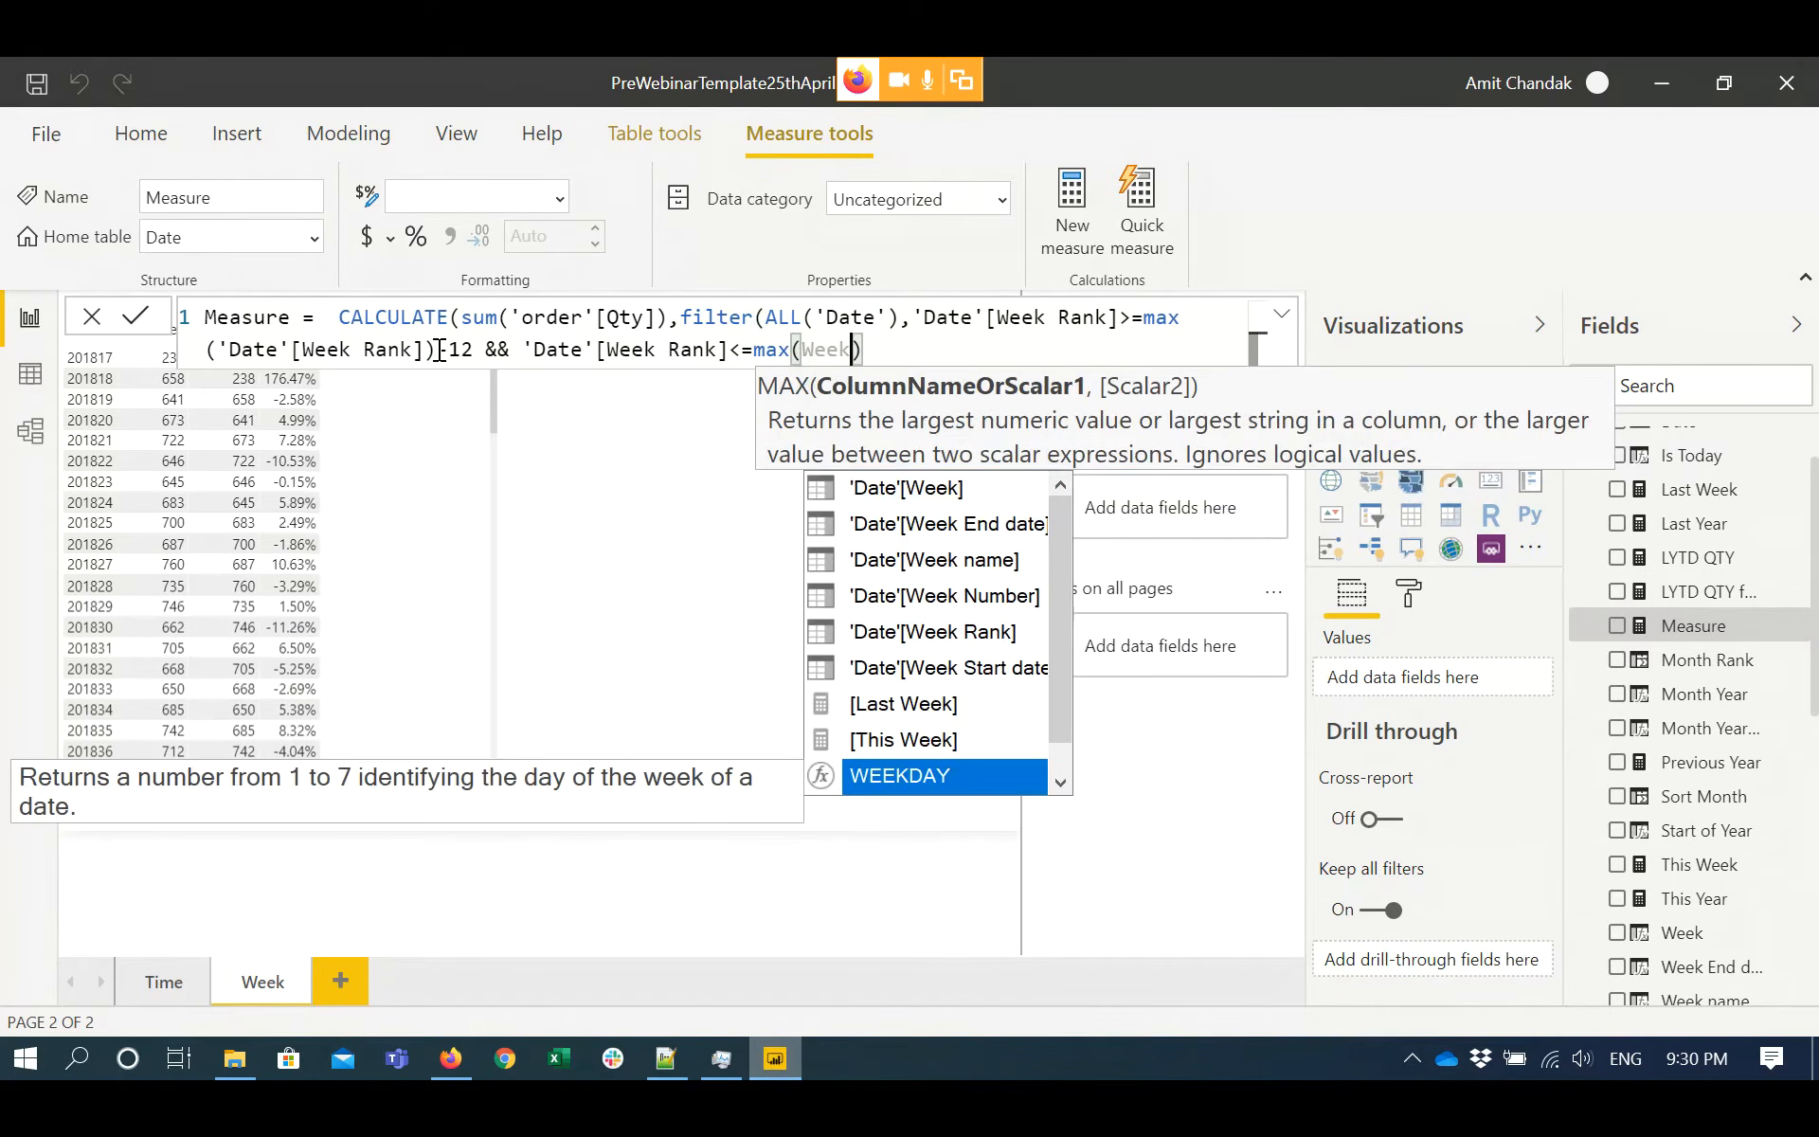
pyautogui.press('Up')
pyautogui.press('Up')
pyautogui.press('Up')
pyautogui.press('Up')
pyautogui.press('Tab')
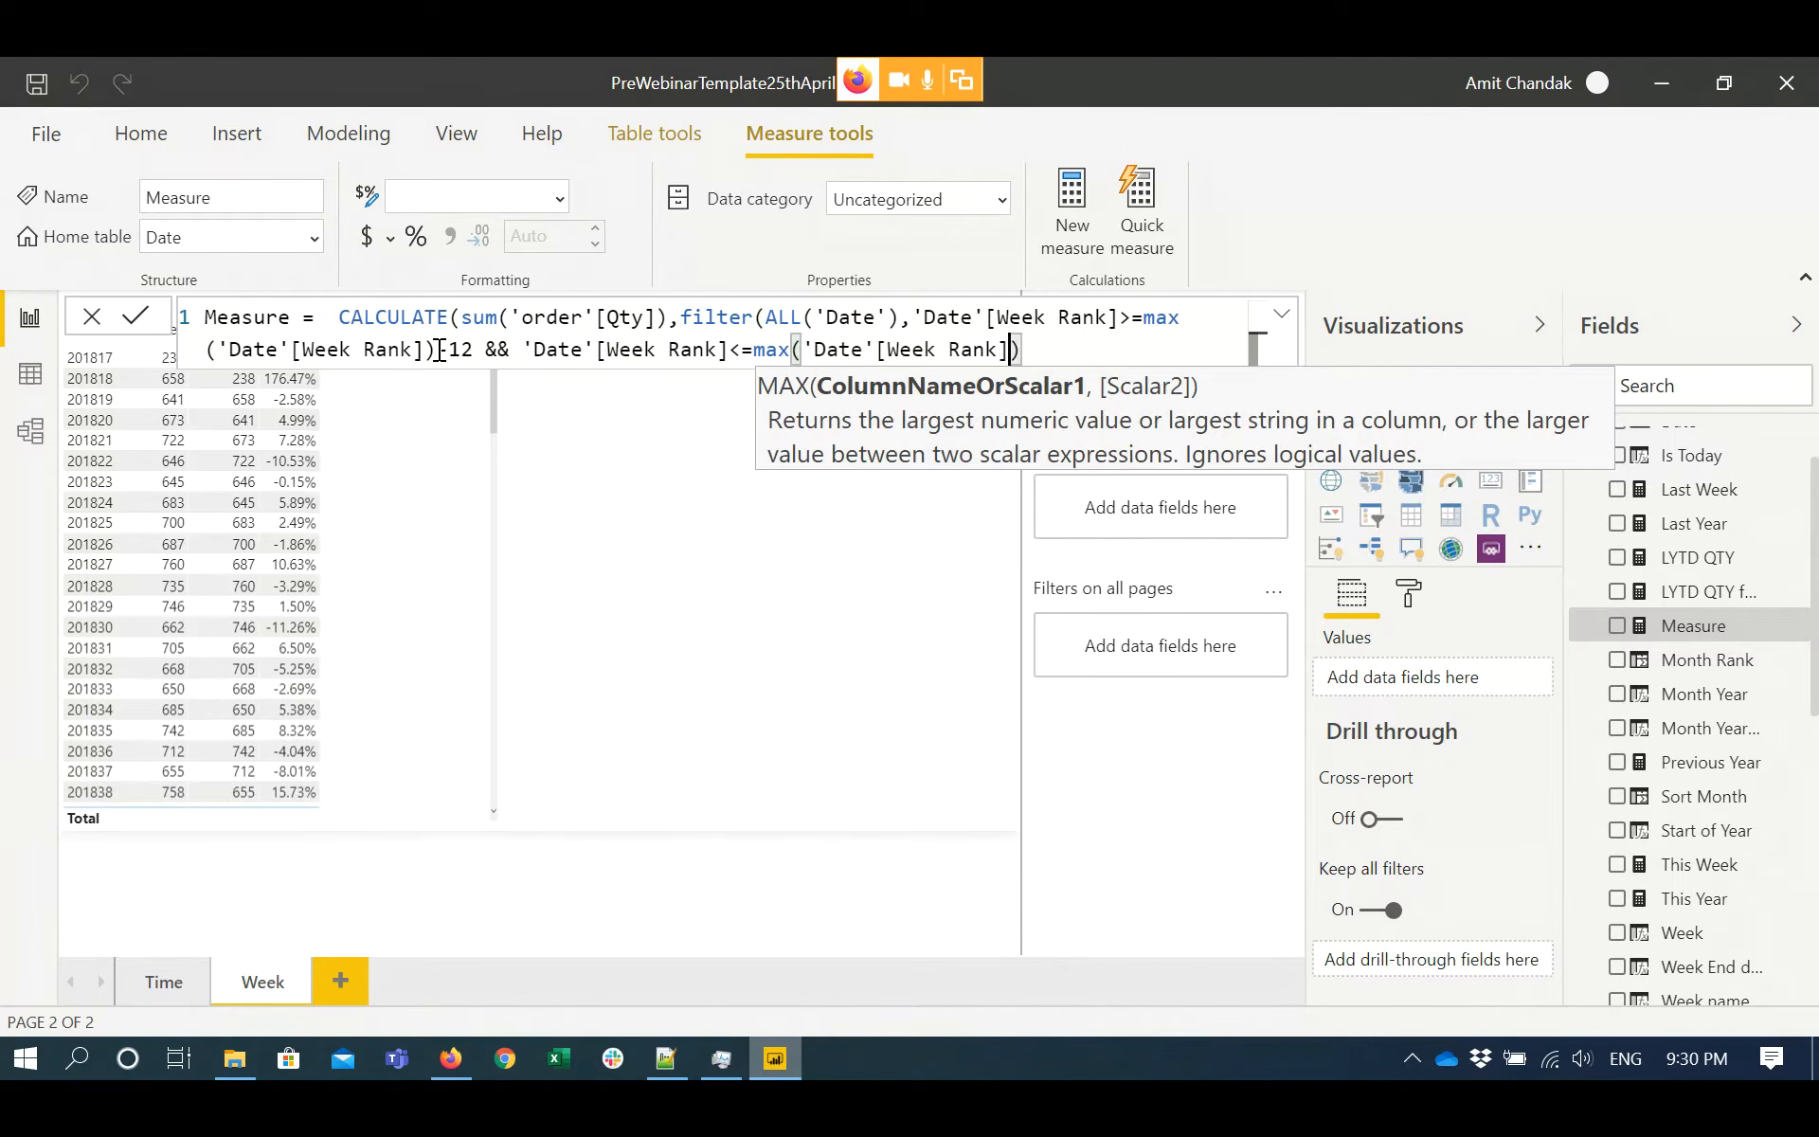
pyautogui.write('))')
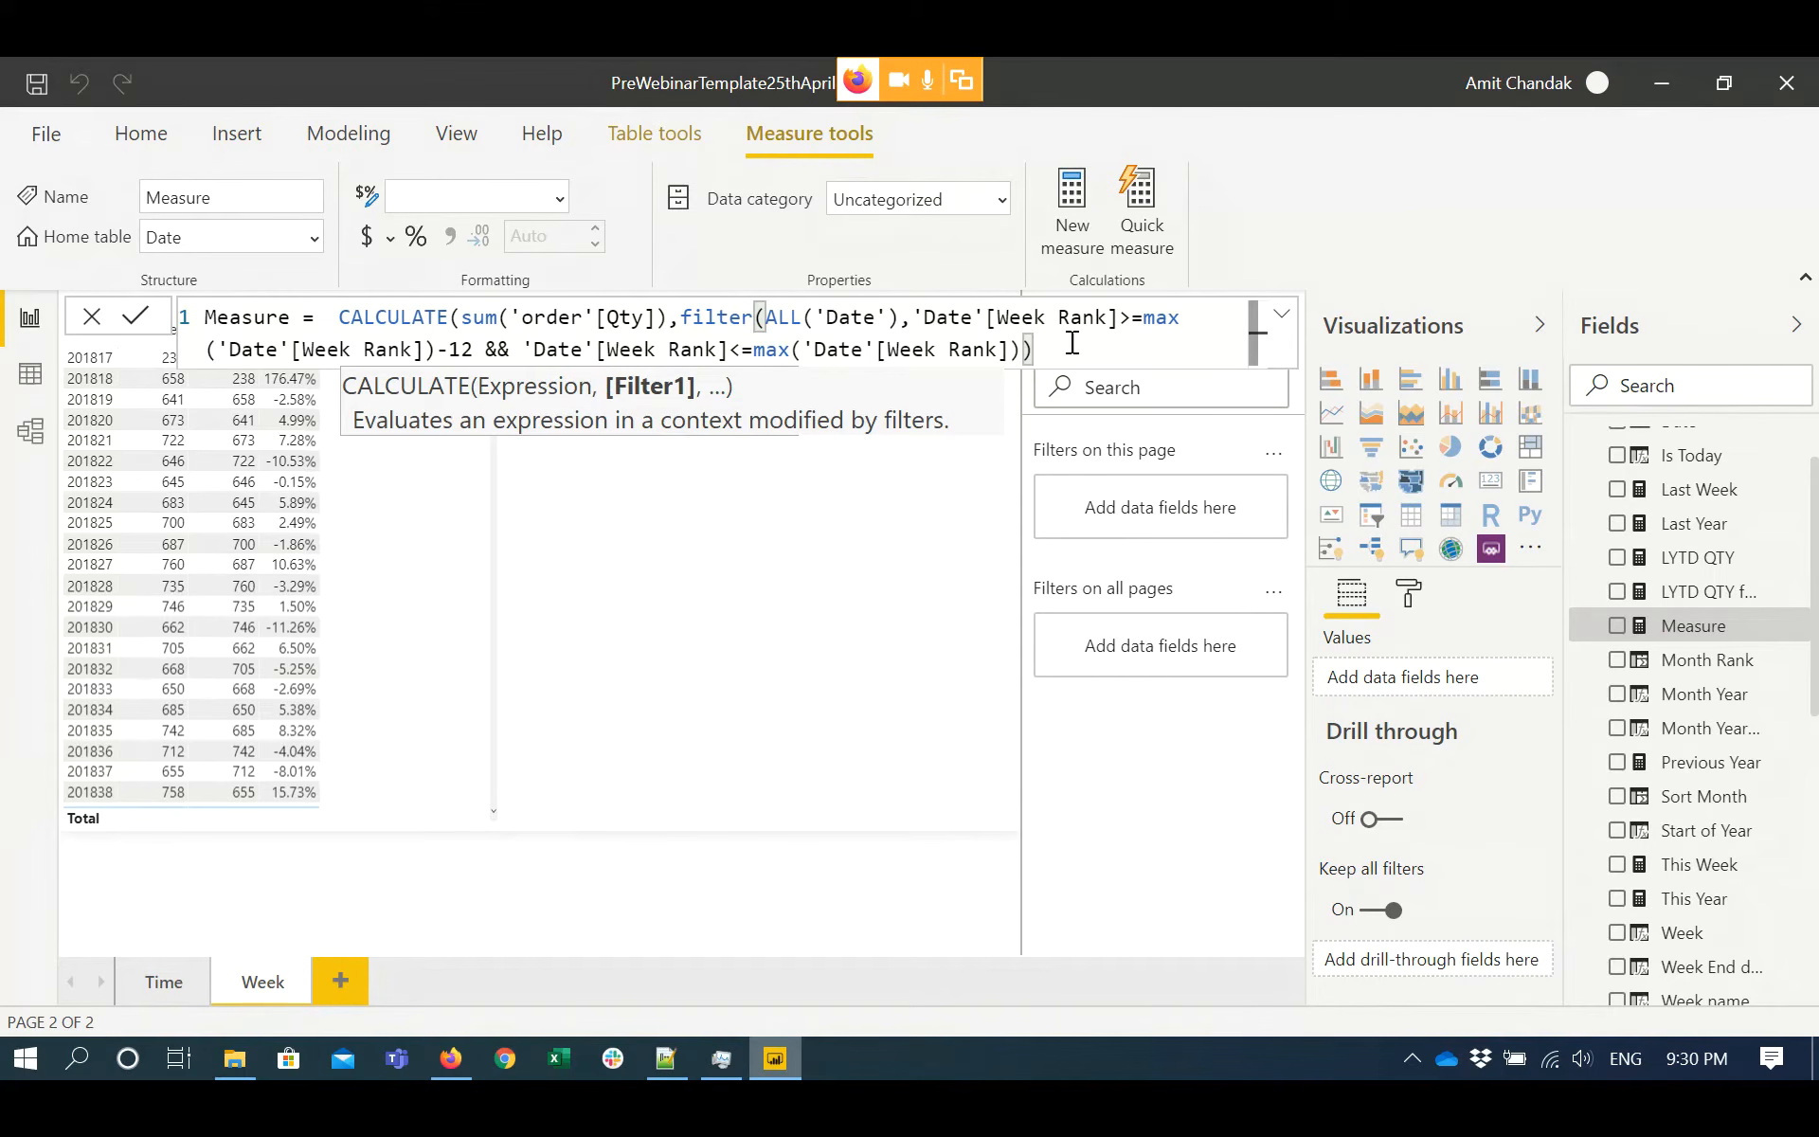
# - Commit the rolling week measure and add it as a column to the table with Week, This Week, Last Week and WOW
pyautogui.press('Return')
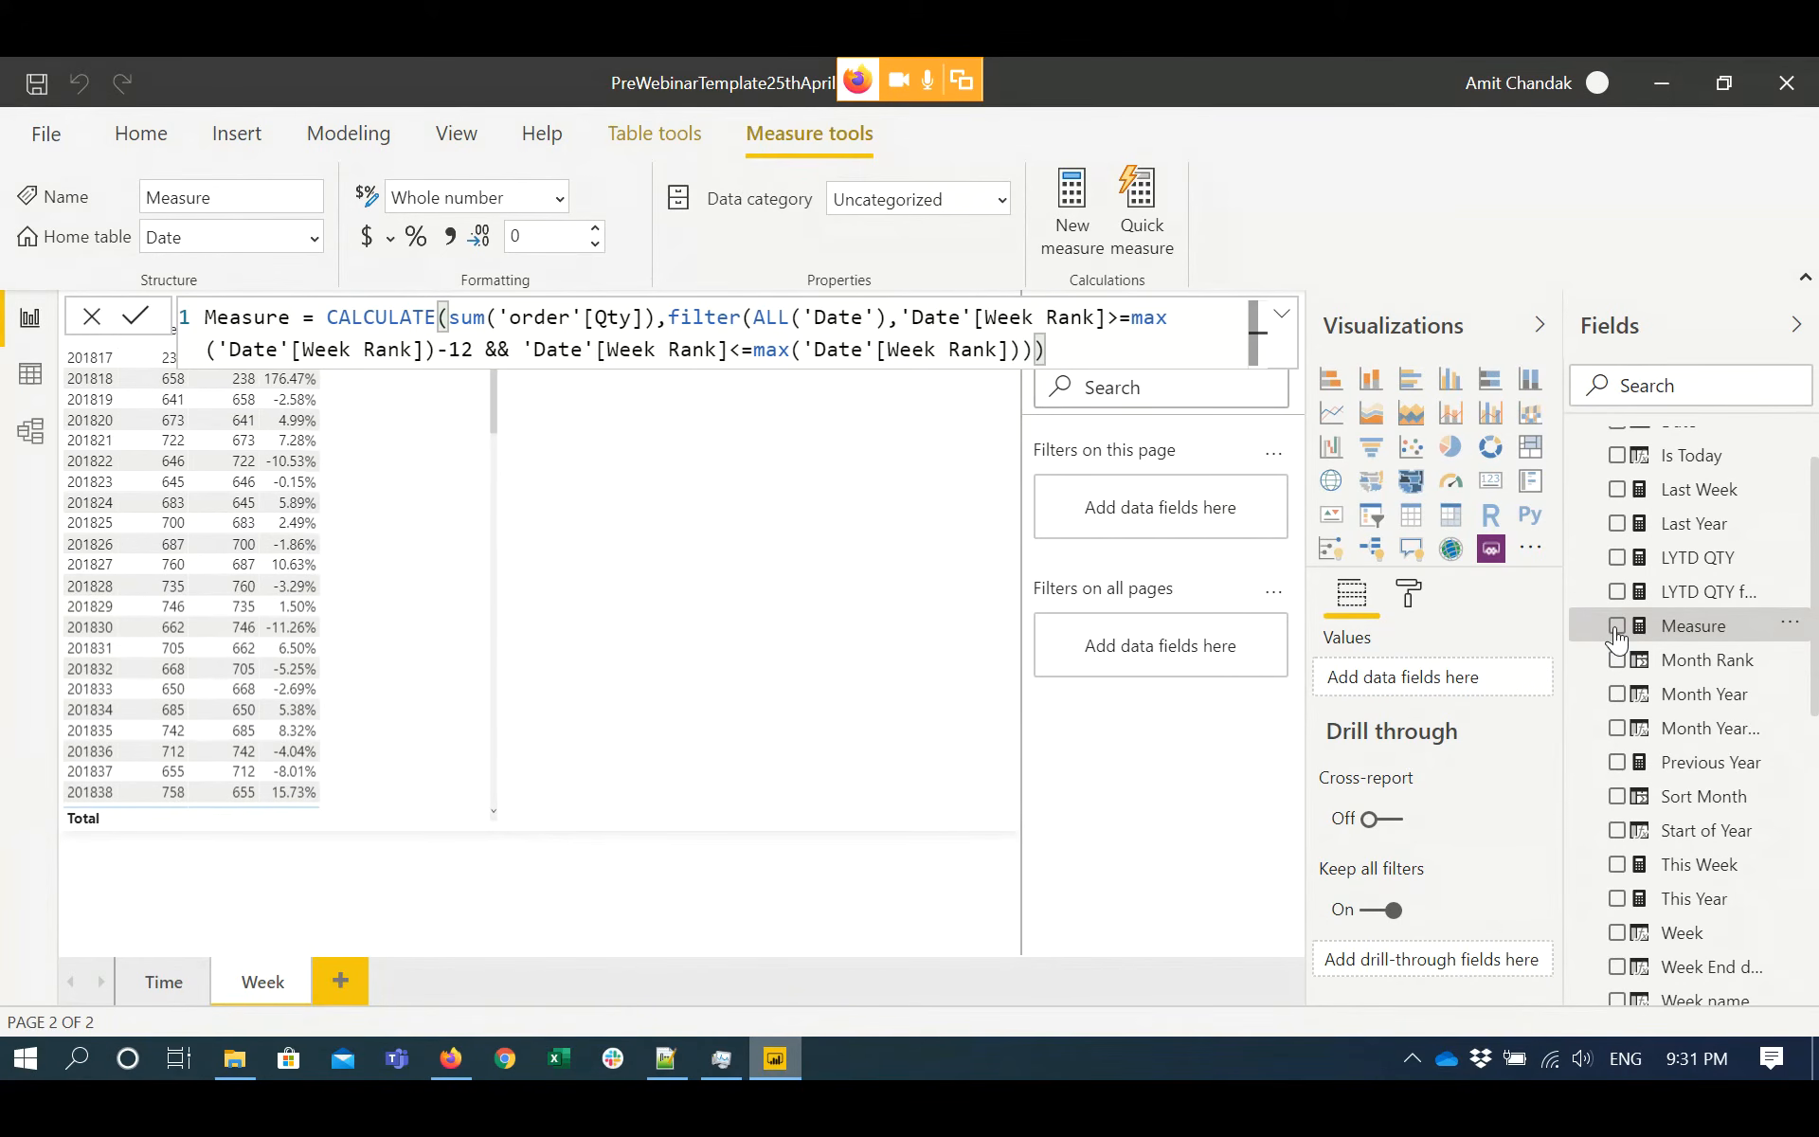
pyautogui.click(1617, 627)
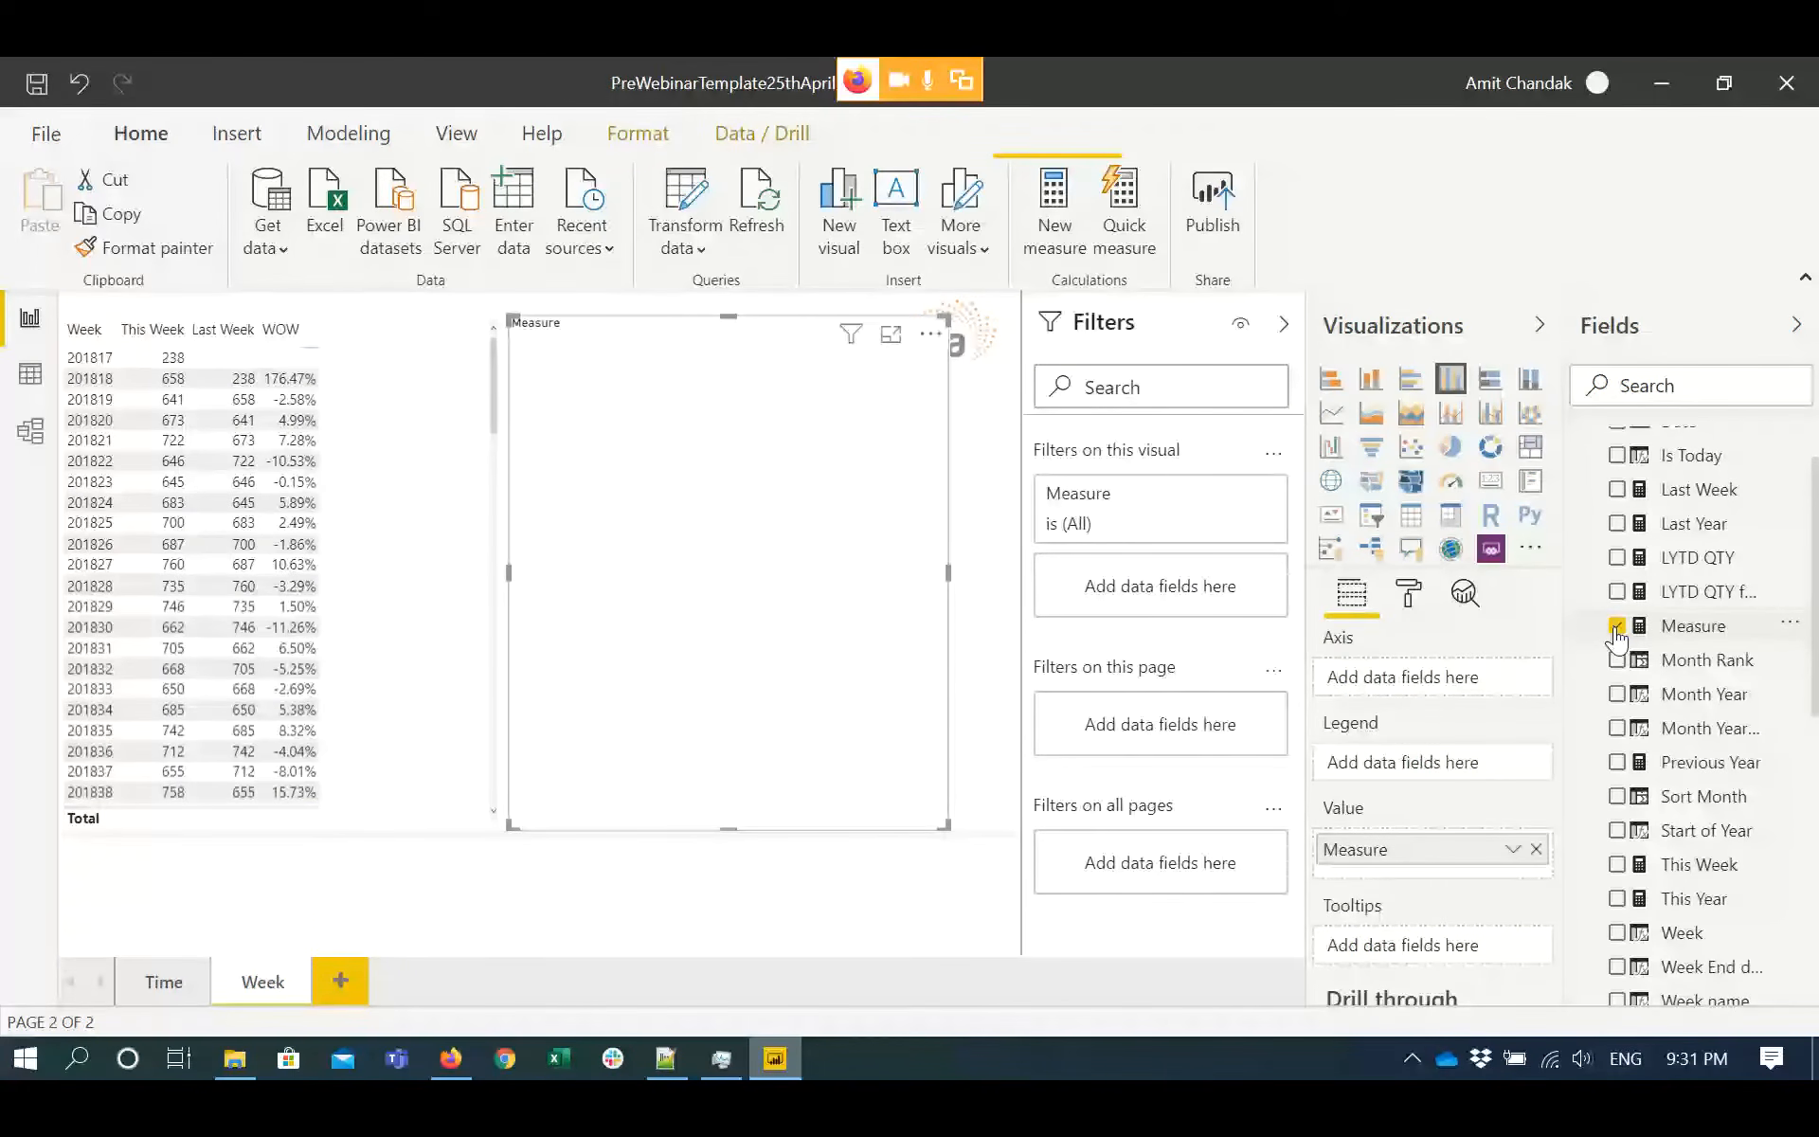
pyautogui.click(452, 695)
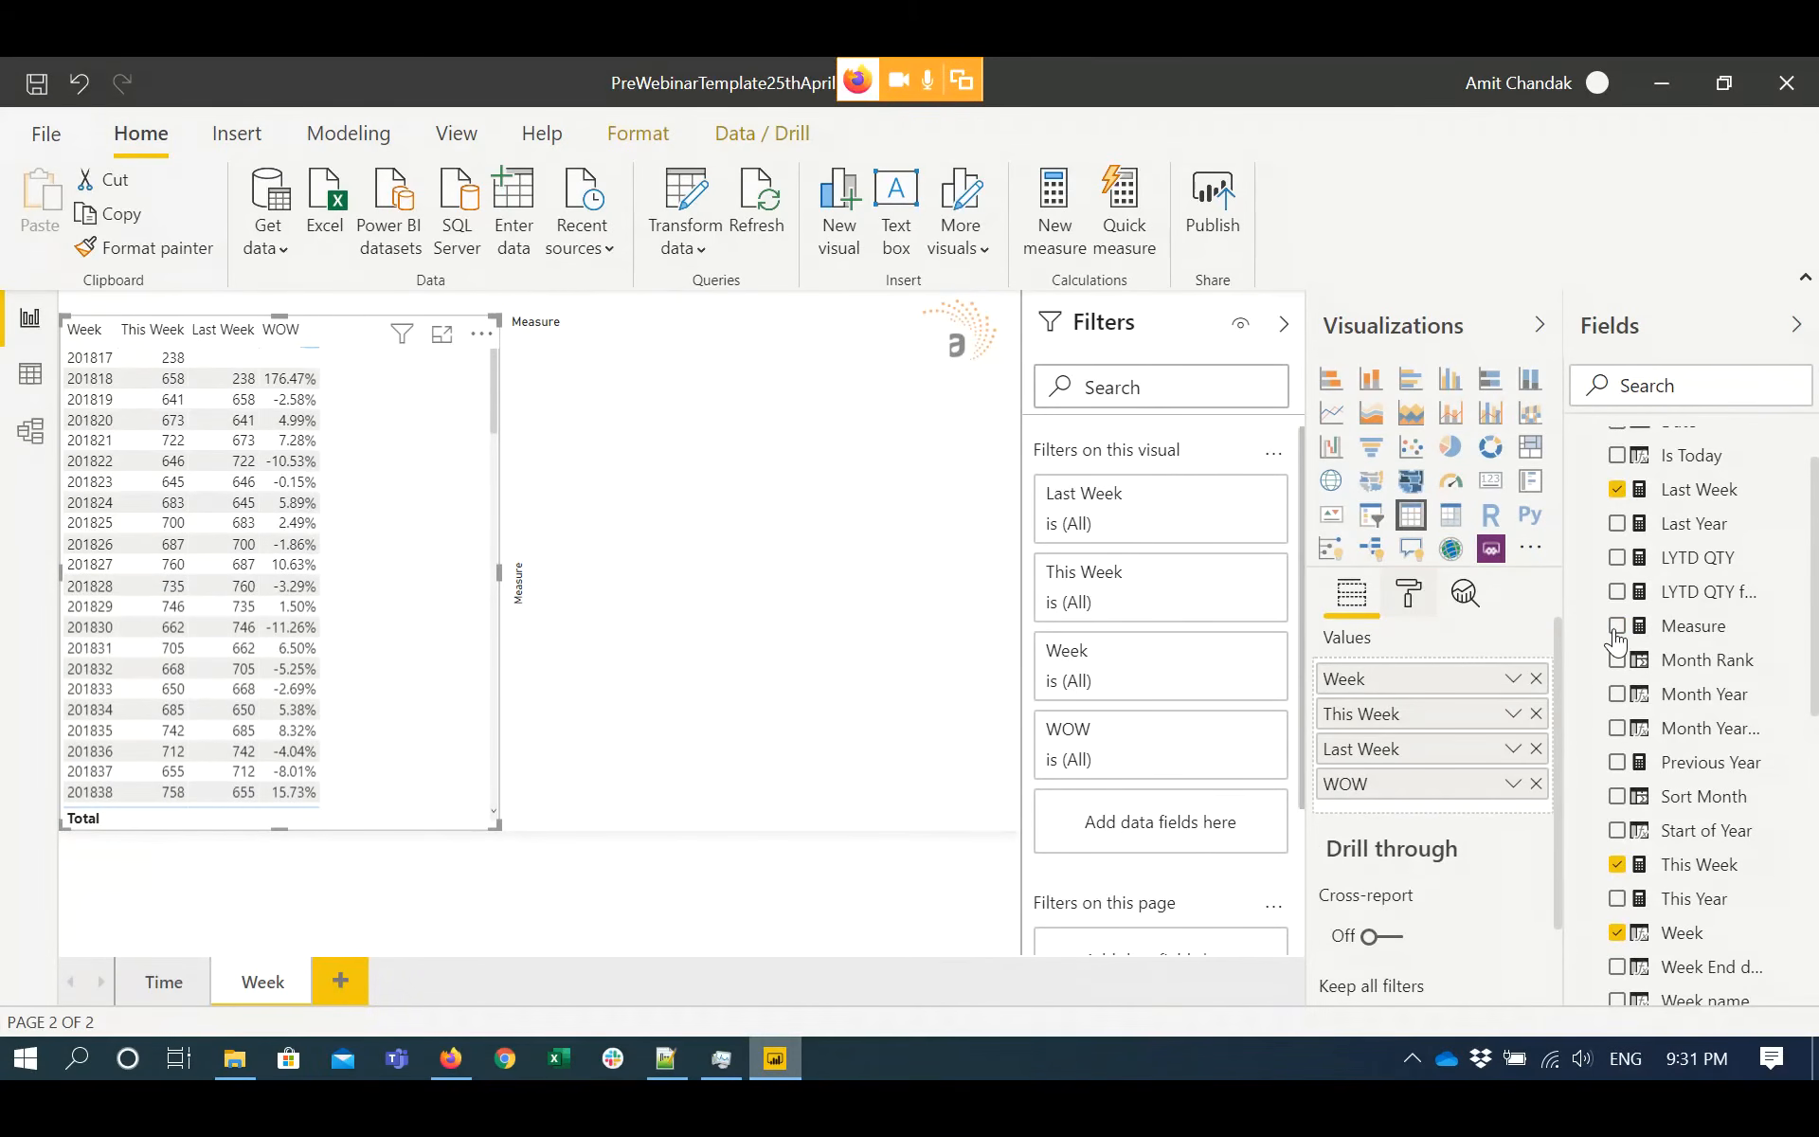
pyautogui.click(1617, 628)
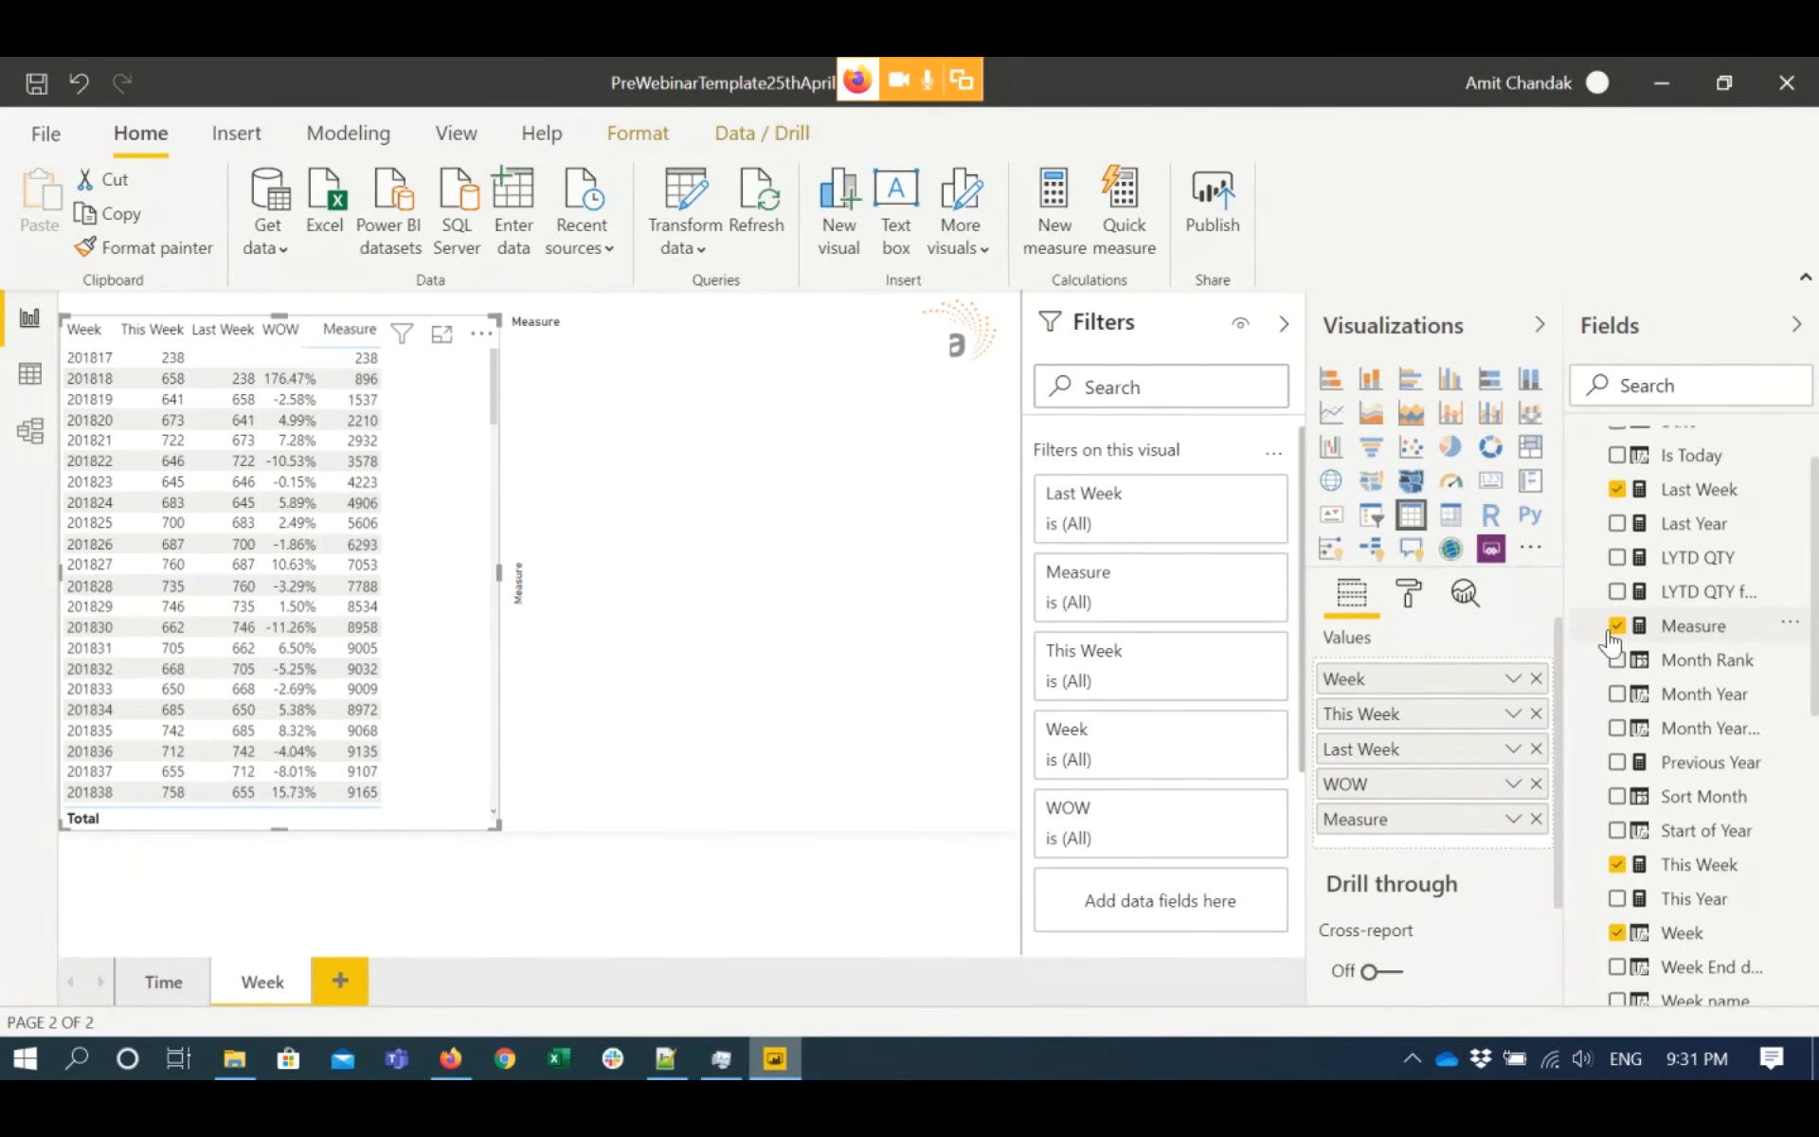
# - Switch to the Firefox webinar window to look at the attendees' Q&A
pyautogui.click(899, 614)
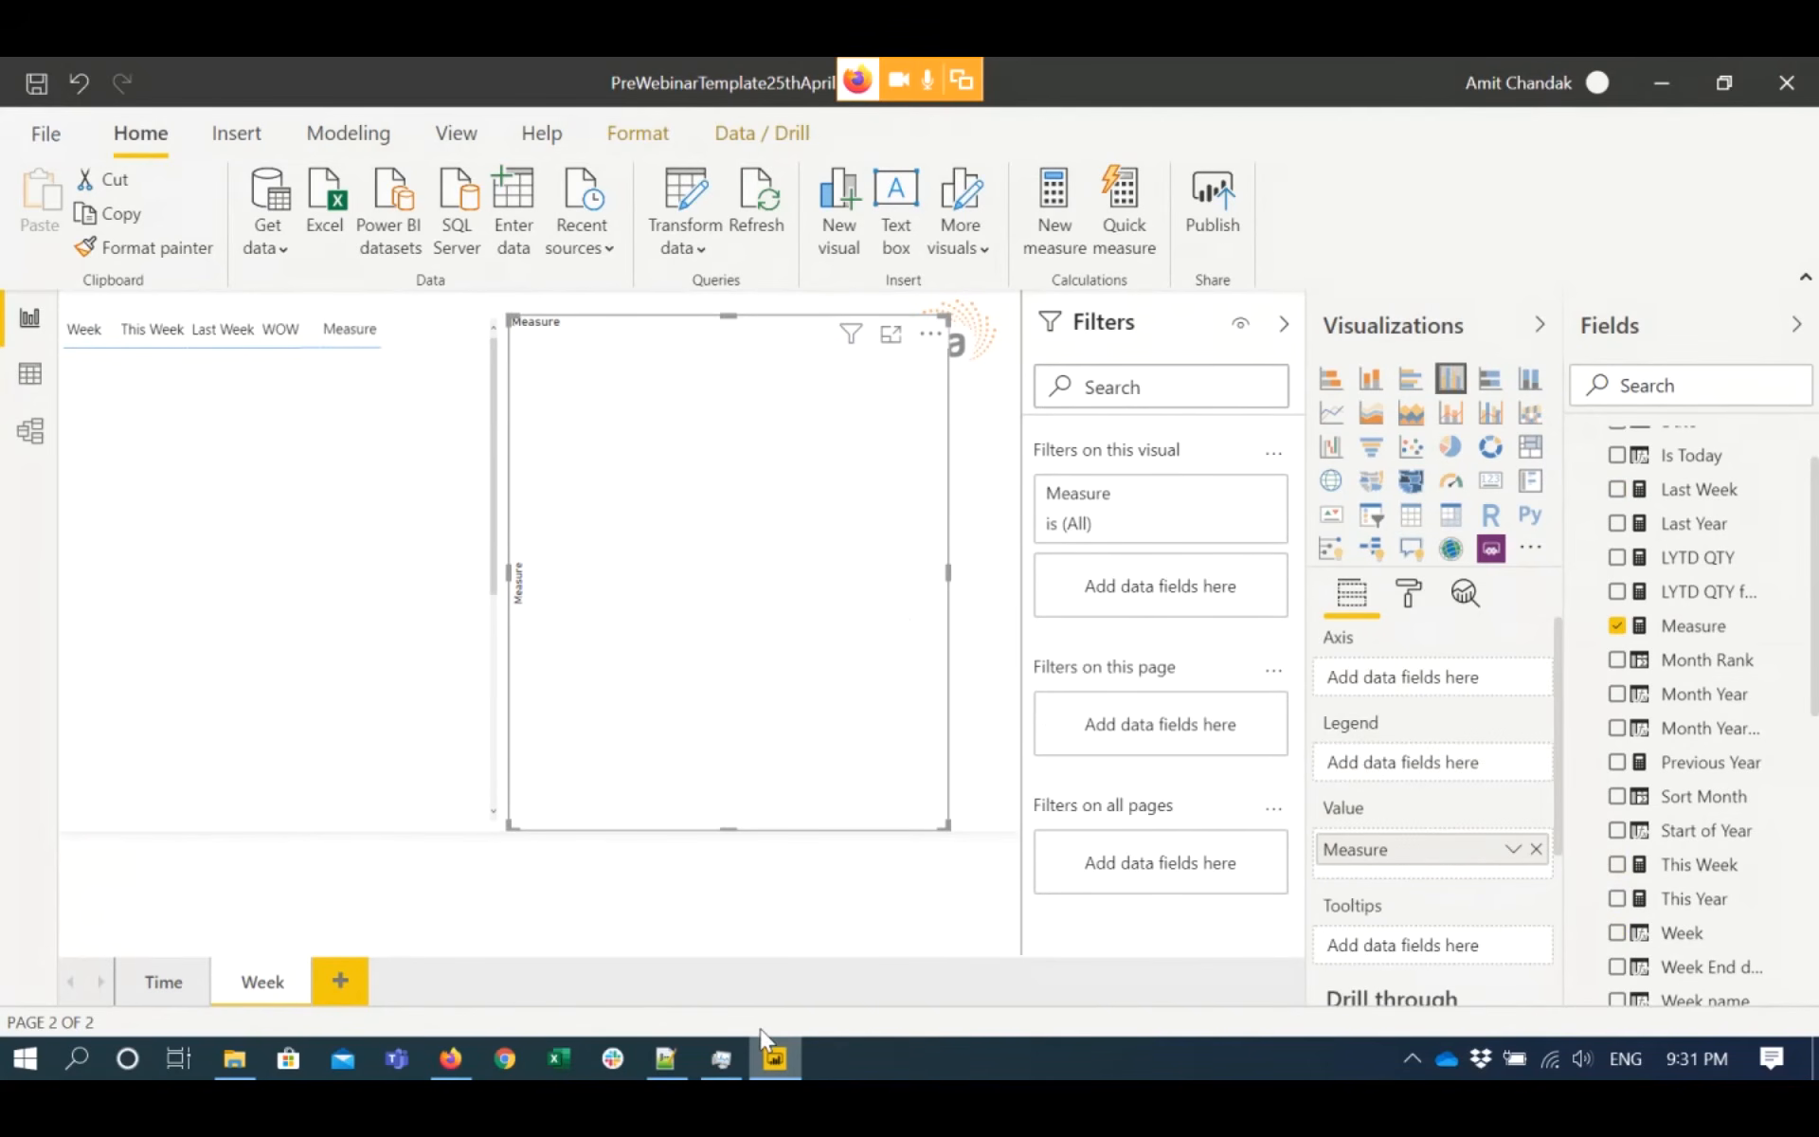
pyautogui.click(451, 1075)
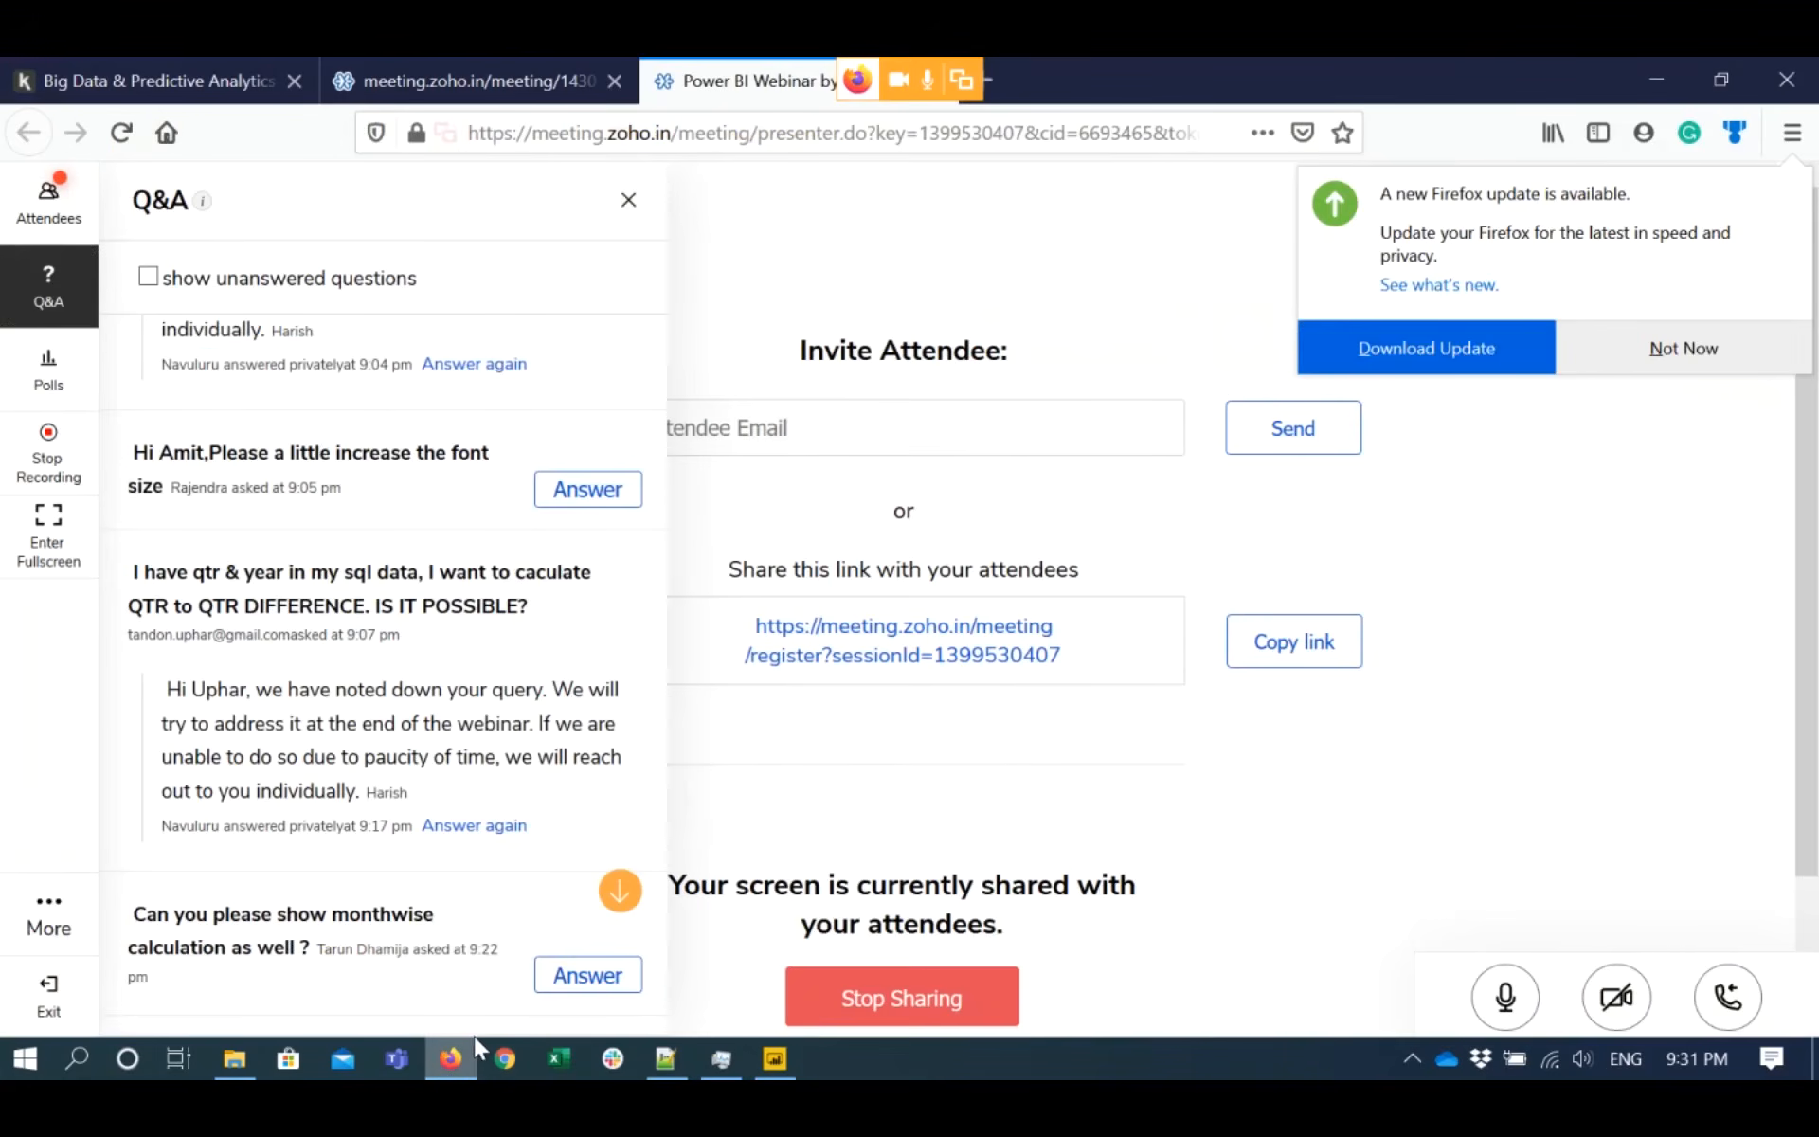